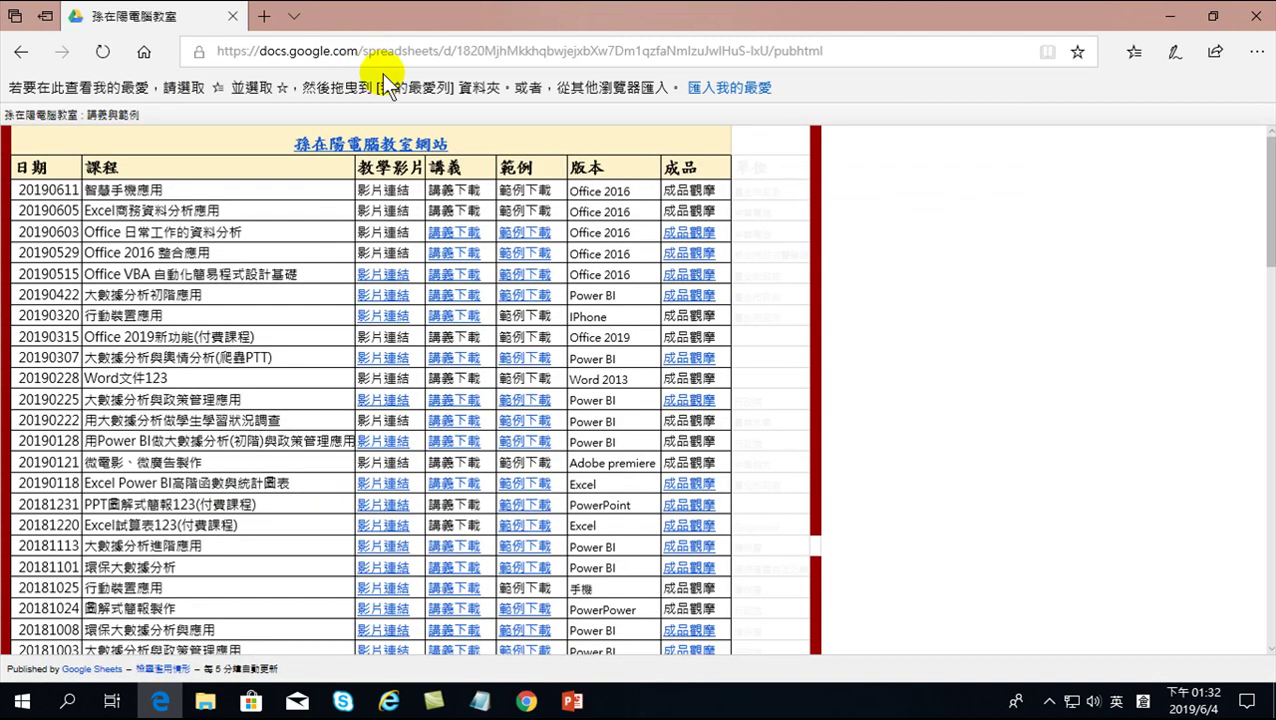
Step: Download Office_四十招.docx from the Drive 範例 folder, then close the Drive tab
left_click(512, 234)
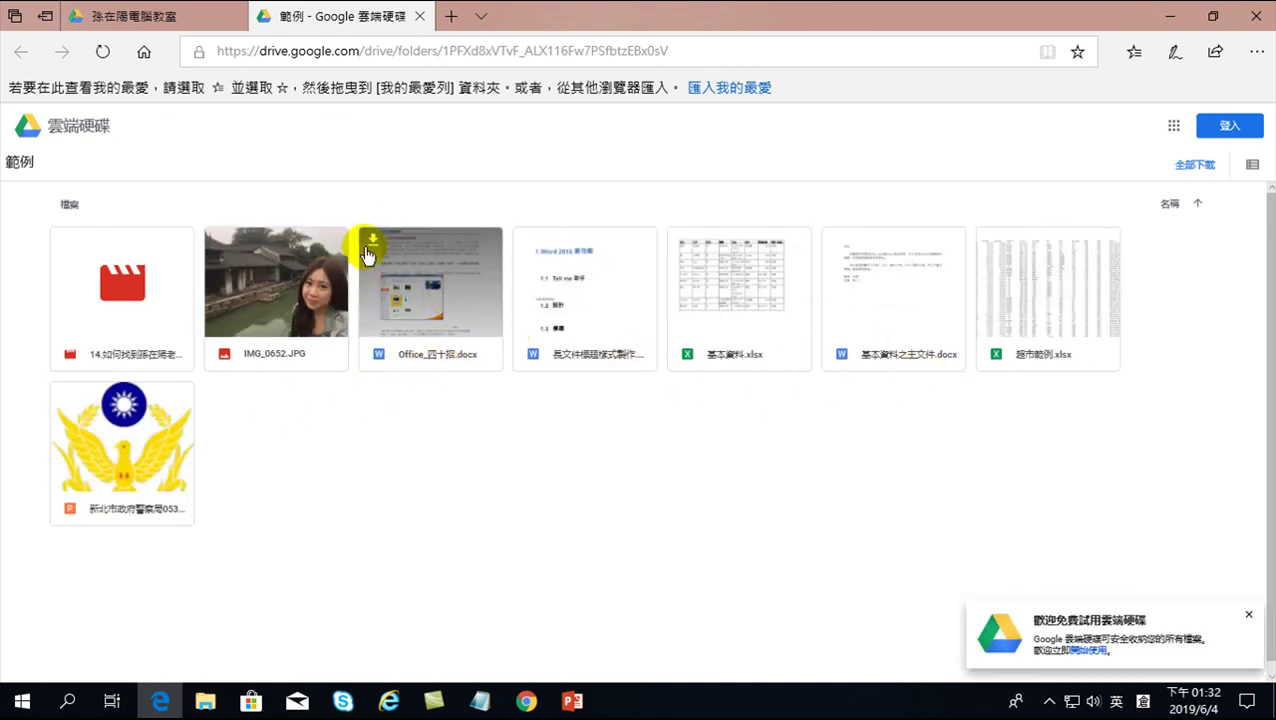
left_click(371, 239)
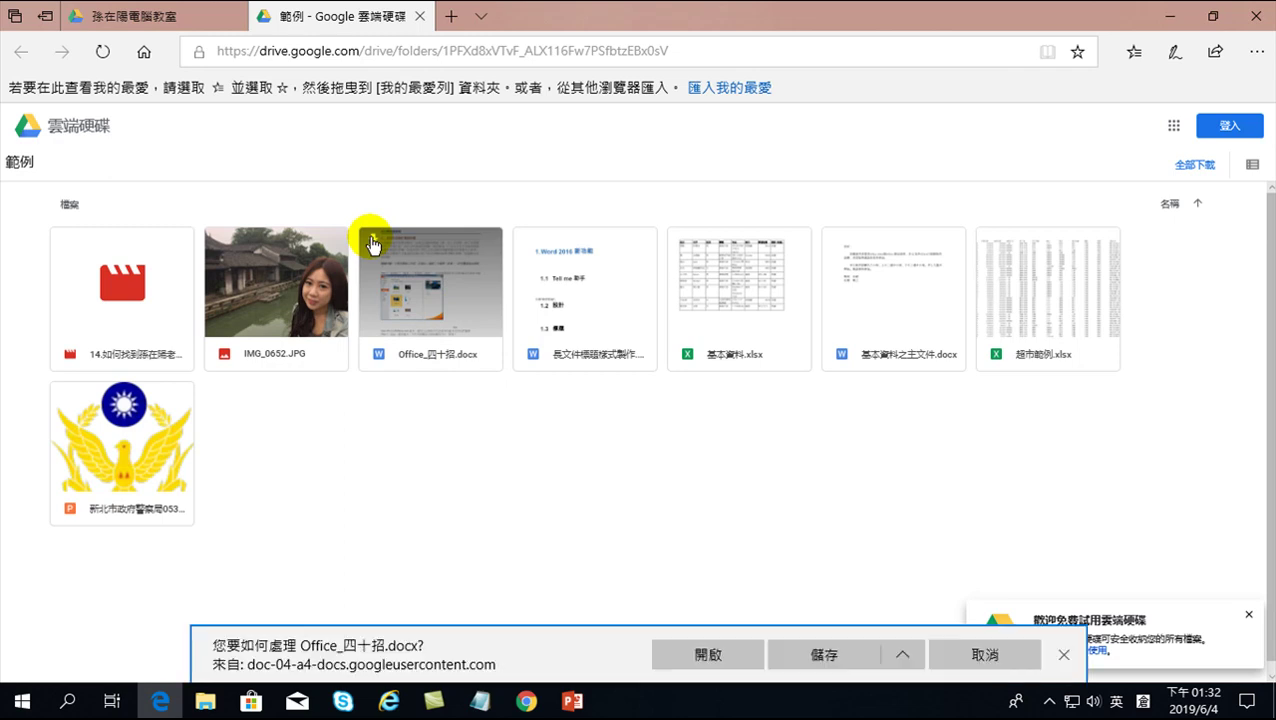
left_click(815, 654)
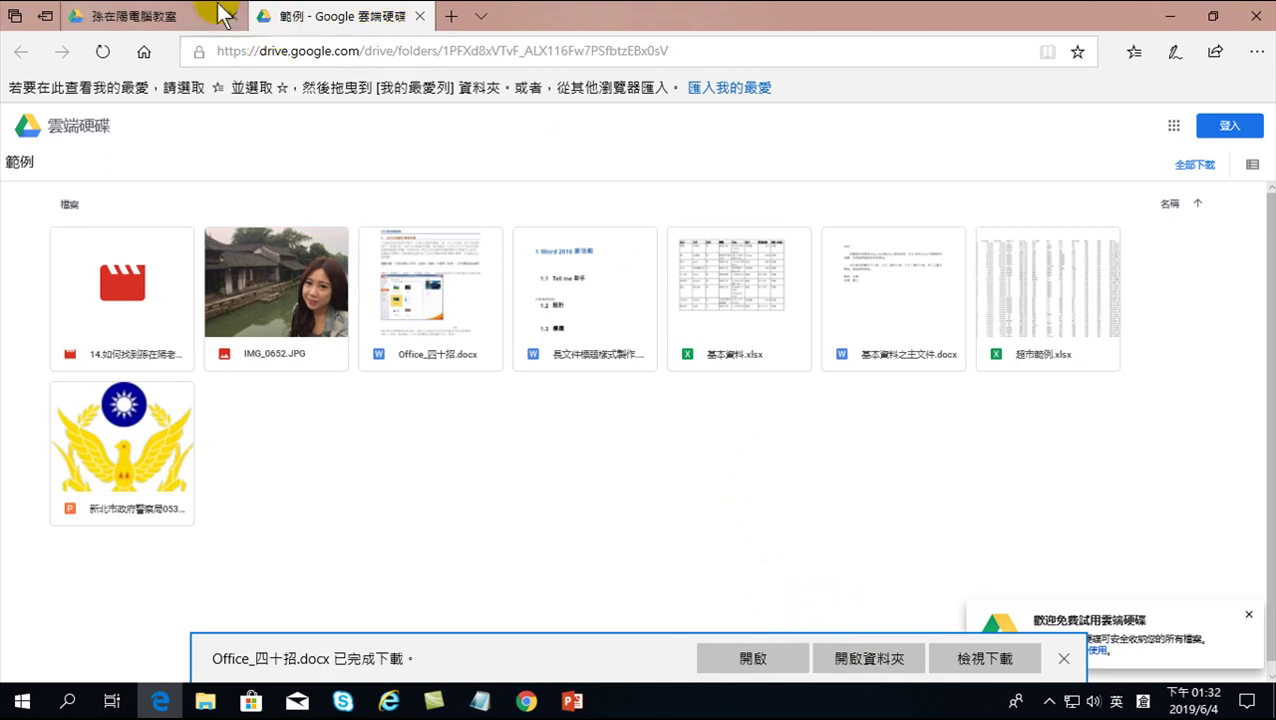
left_click(419, 17)
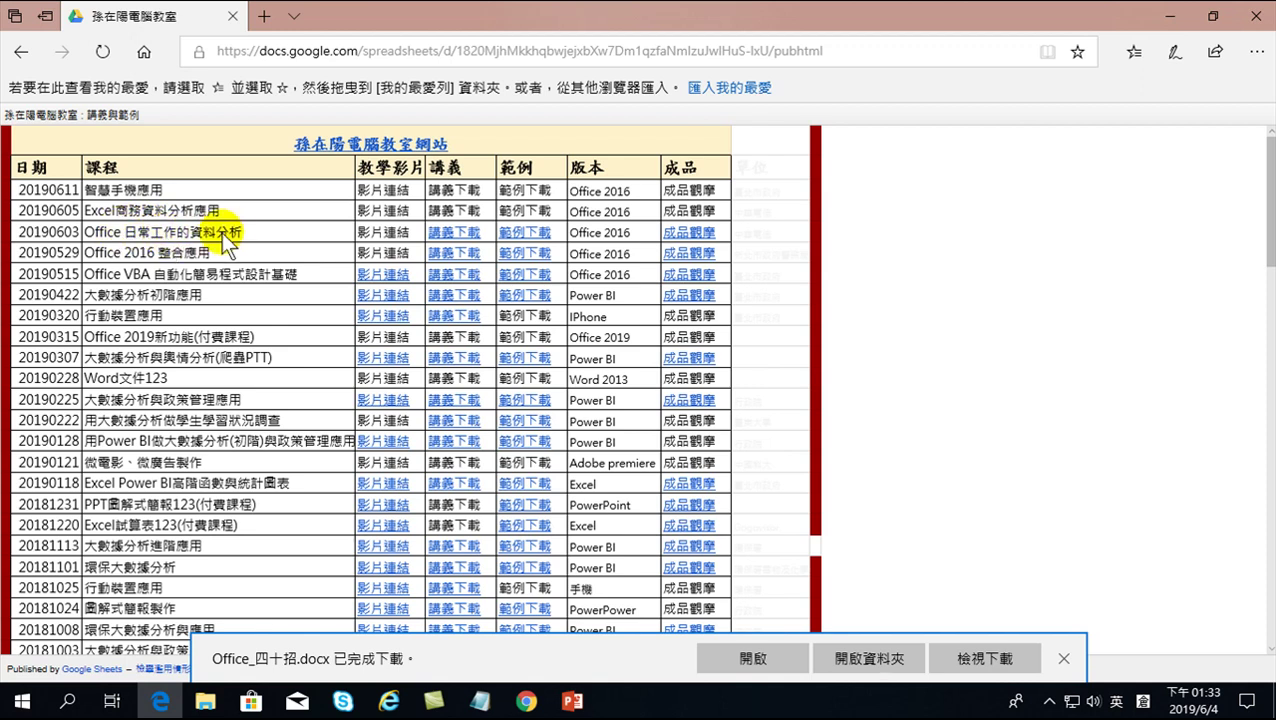
Step: Save 超市範例20190604-1.xlsx from the 20190603 course's 成品 folder, then close the tab
left_click(689, 232)
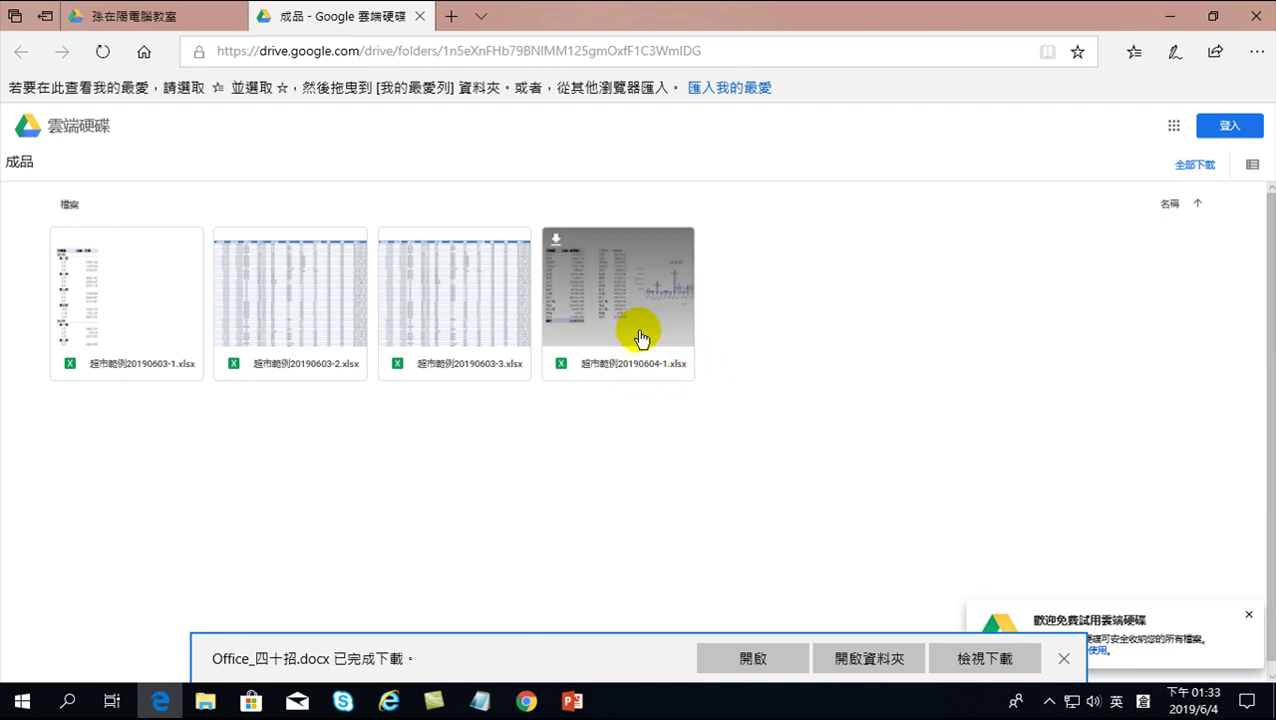
left_click(556, 242)
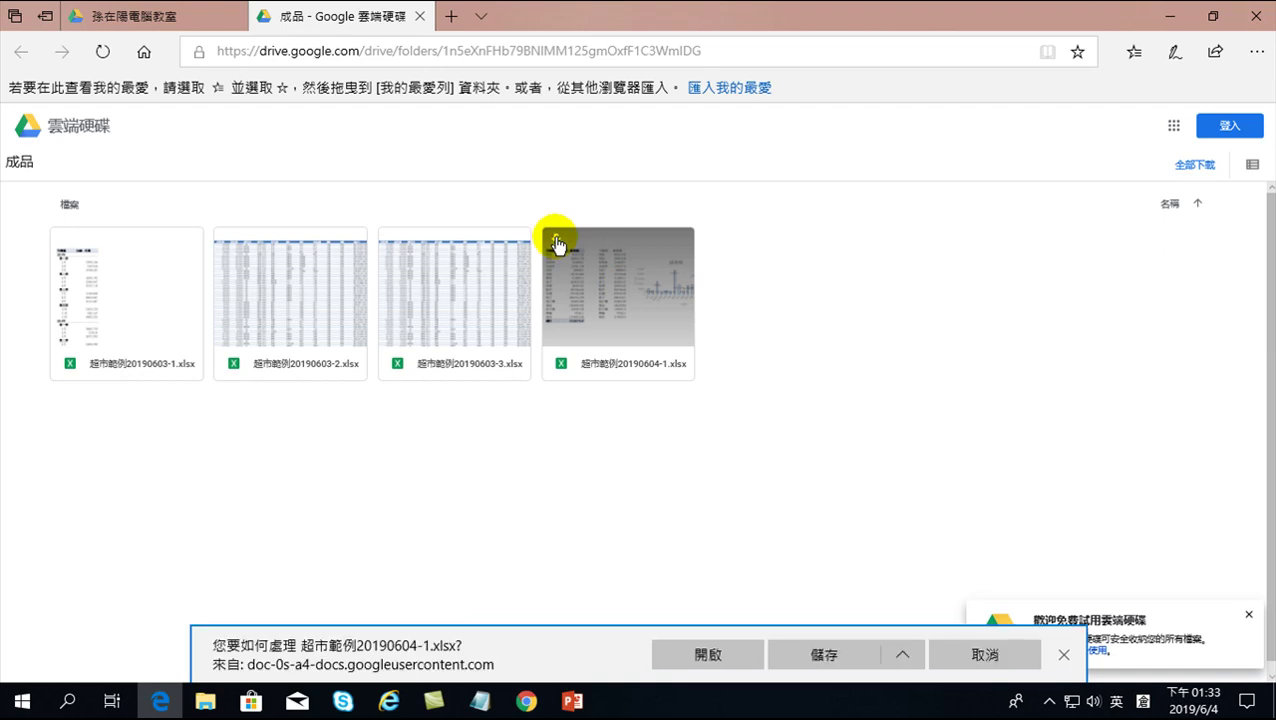
left_click(810, 653)
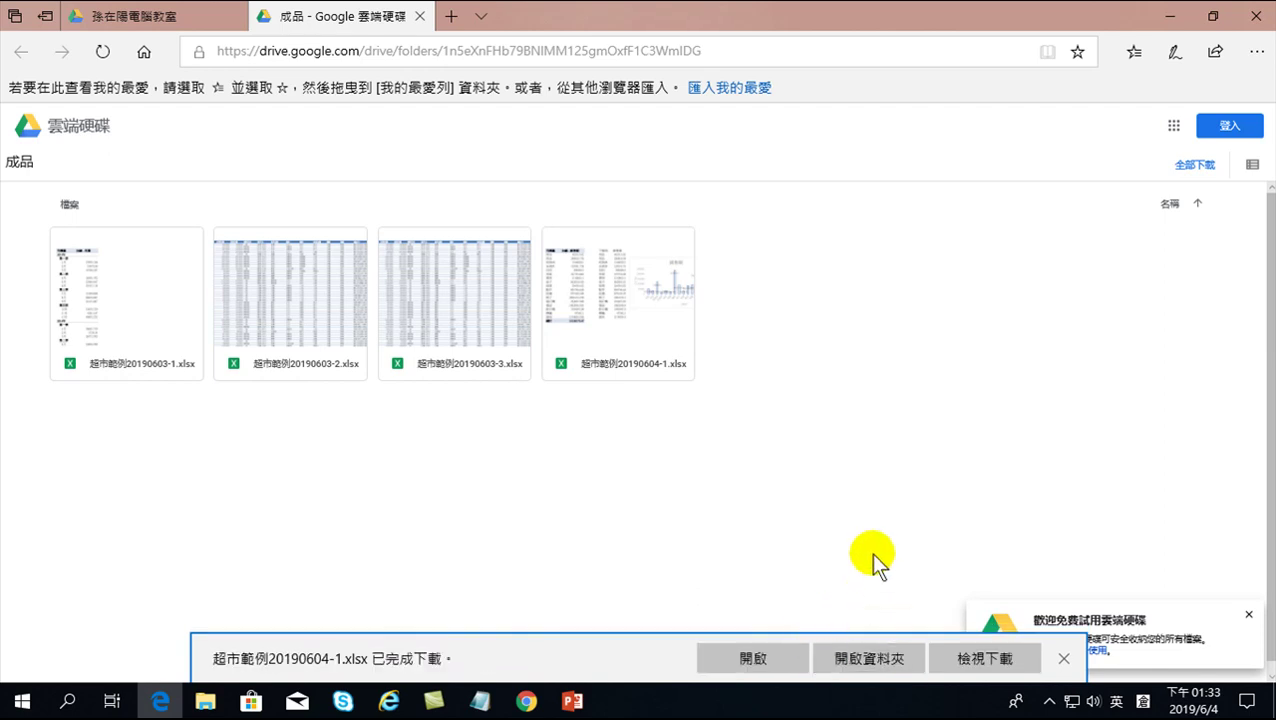
left_click(420, 16)
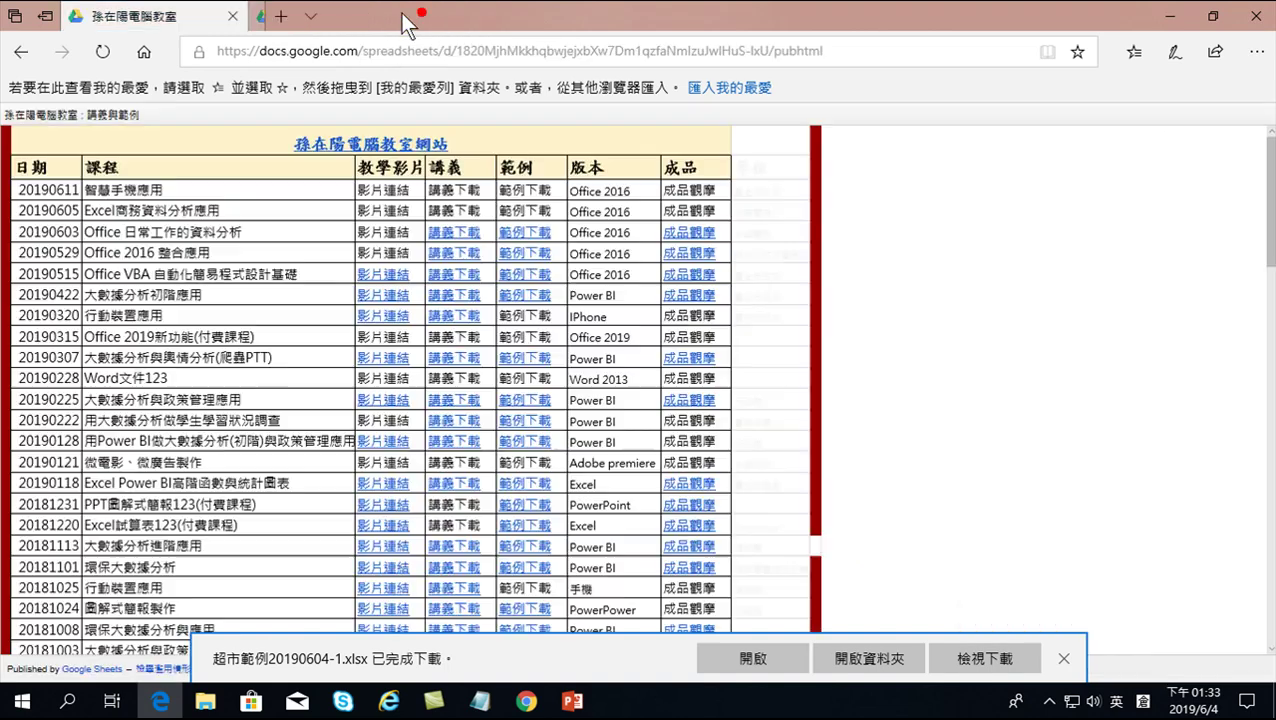
Step: Close Edge and show the Downloads folder in File Explorer
left_click(233, 16)
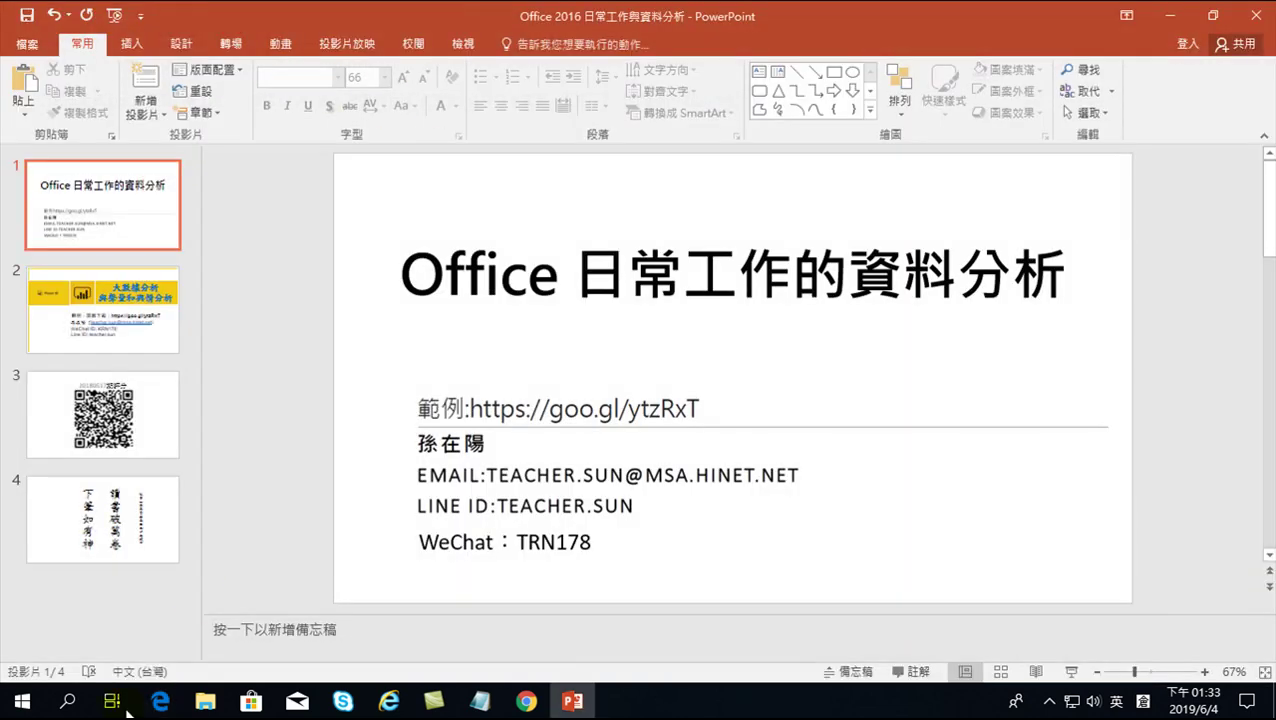
left_click(205, 701)
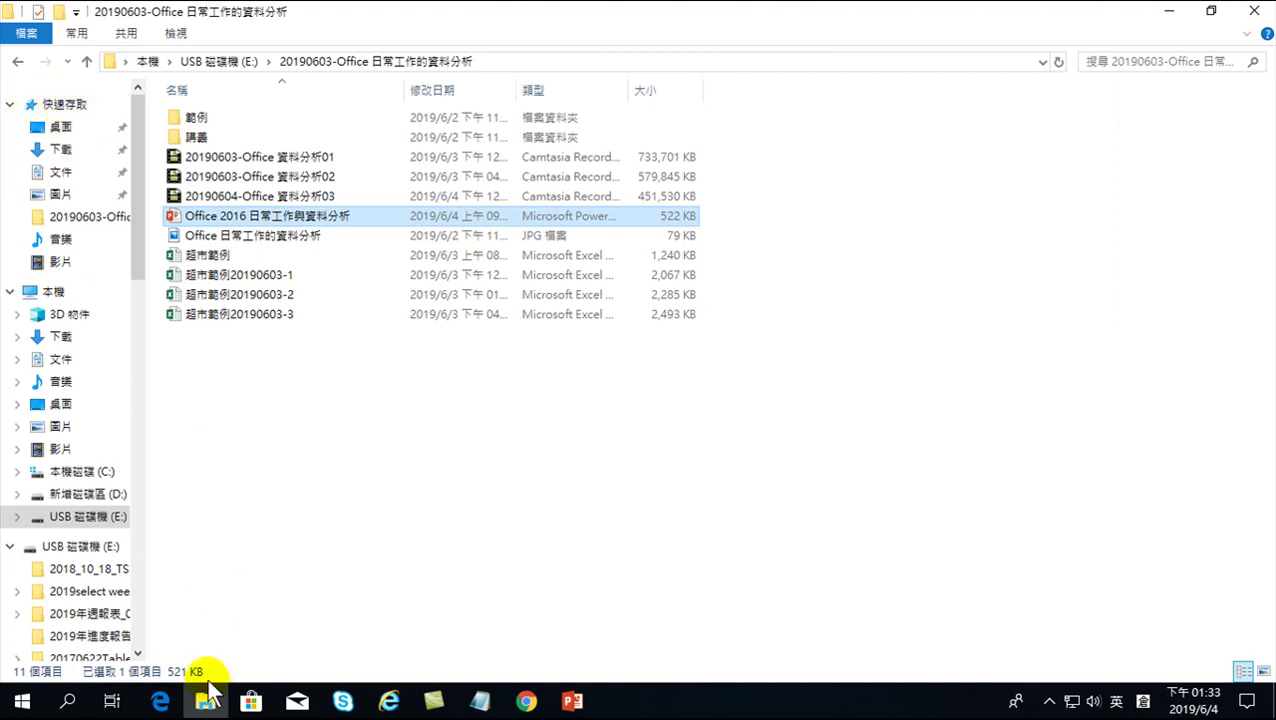
mouse_move(211, 707)
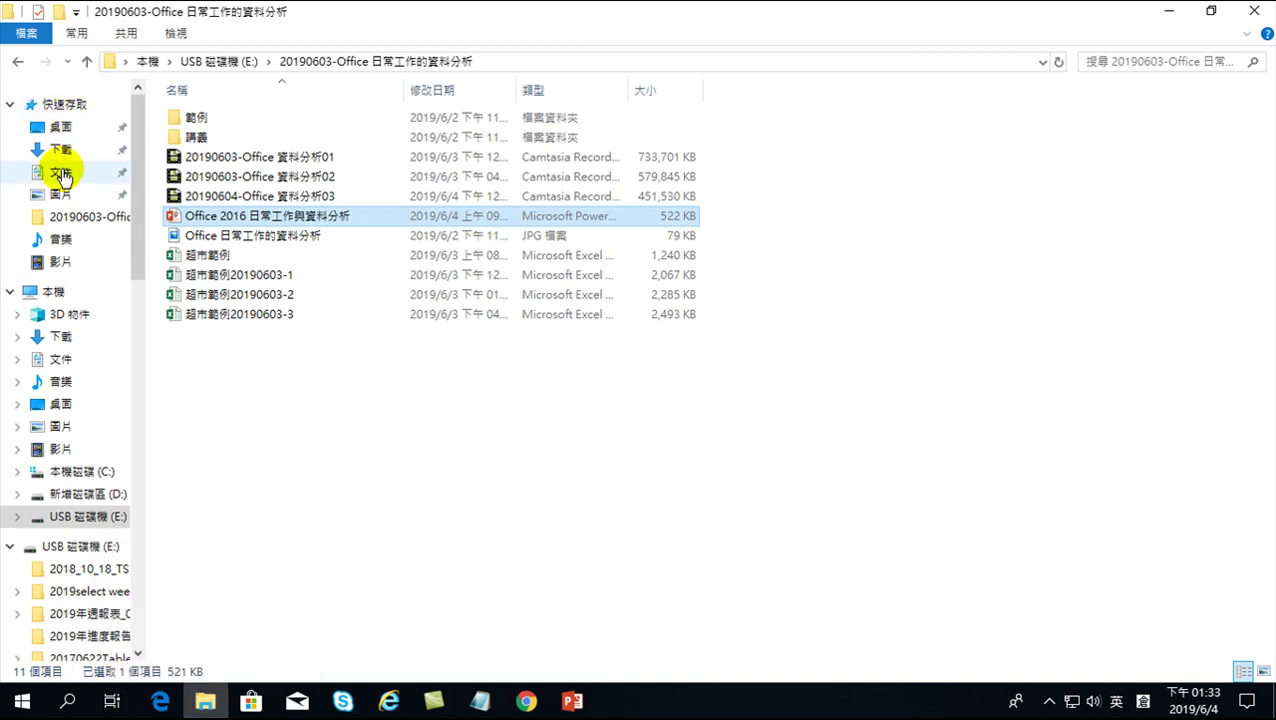
left_click(58, 149)
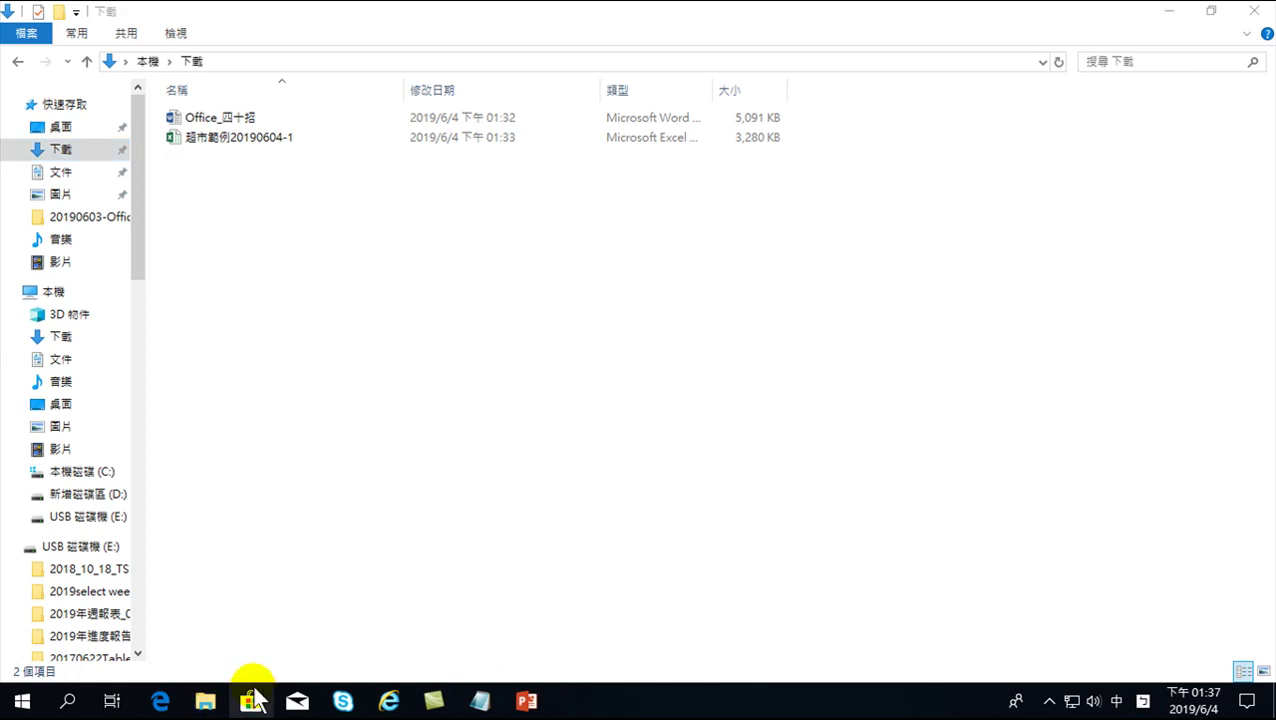
Step: Open Office_四十招 once, then close it and clear the Explorer and presentation windows
double_click(218, 124)
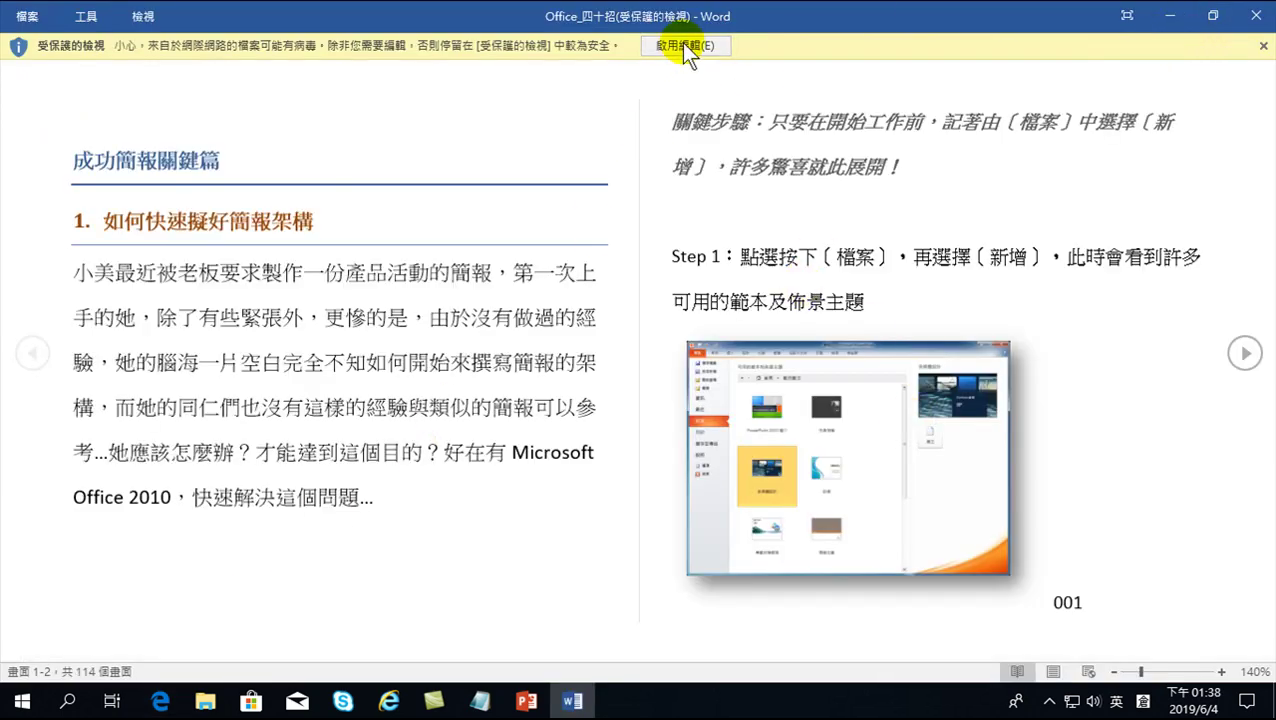
left_click(1256, 16)
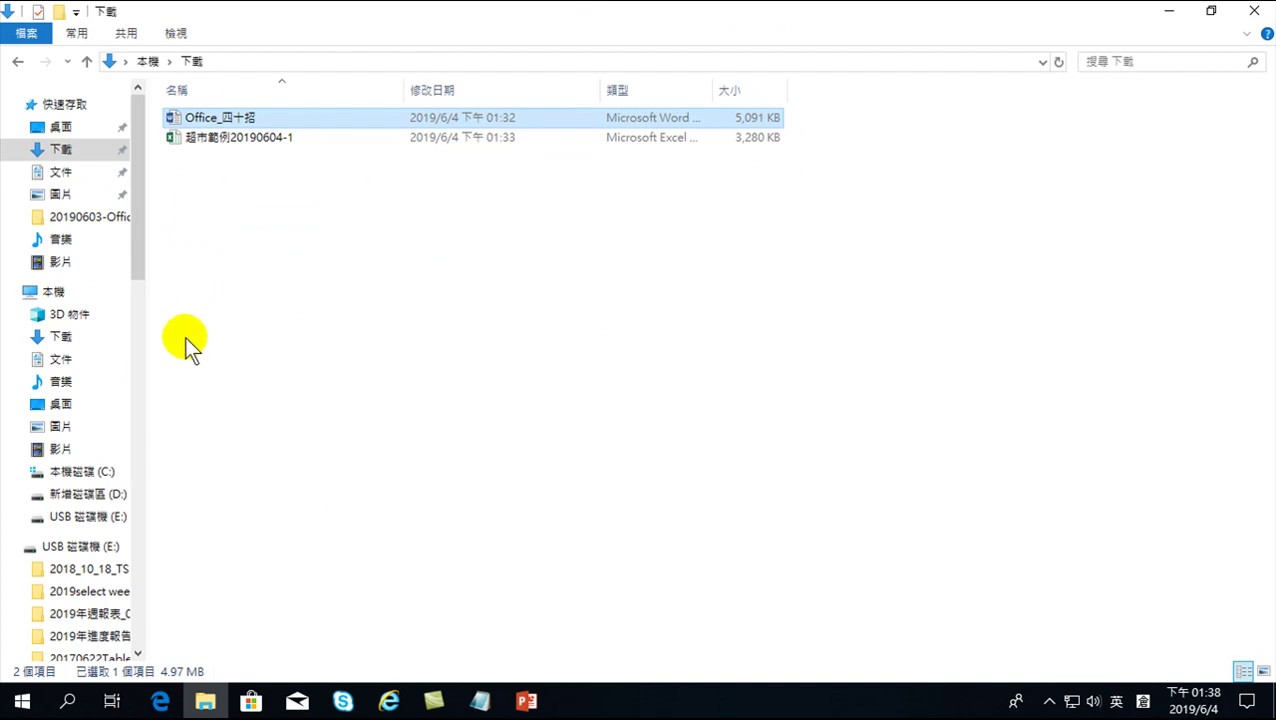
left_click(1254, 11)
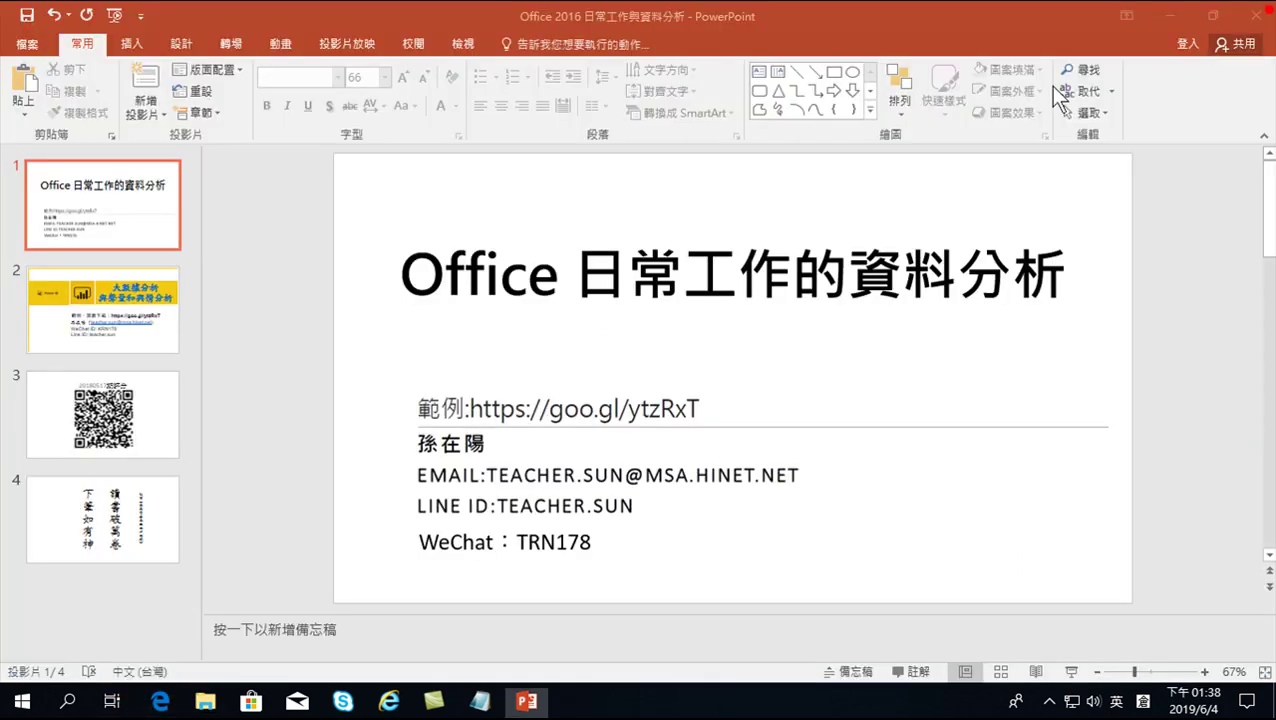
left_click(1177, 14)
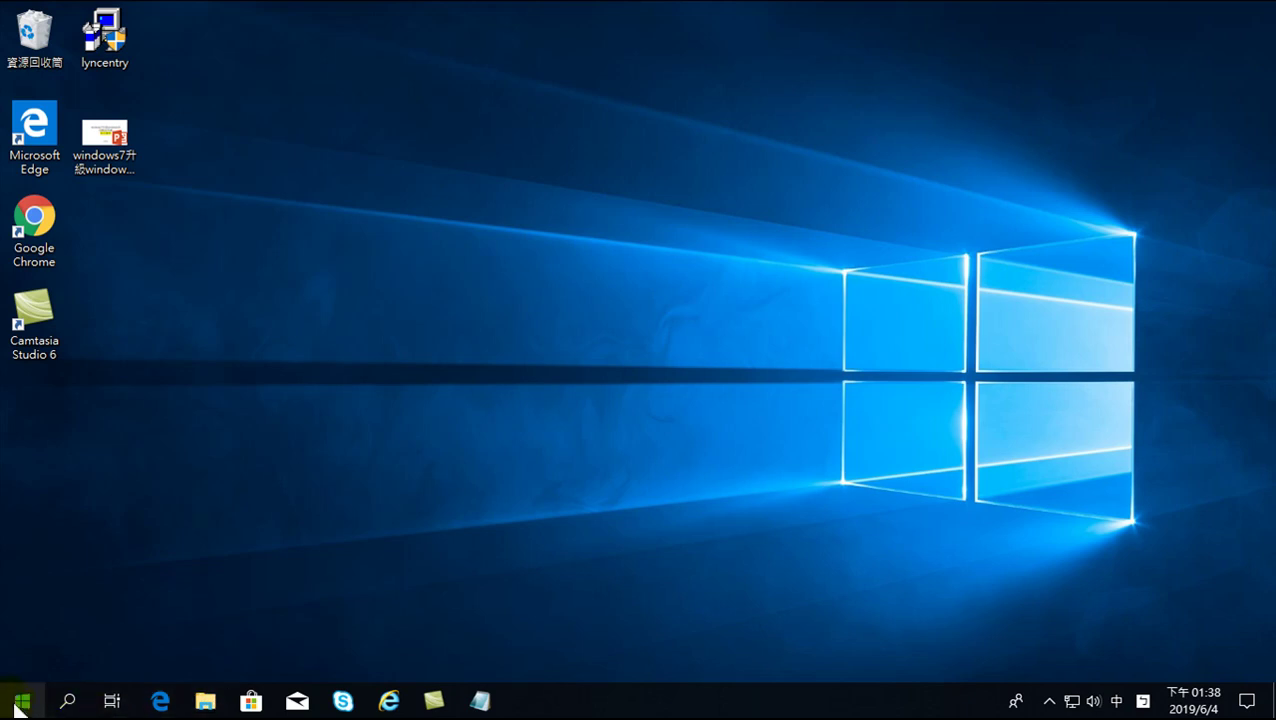
Step: Reopen Office_四十招 from the Downloads folder in Word's Protected View
left_click(205, 703)
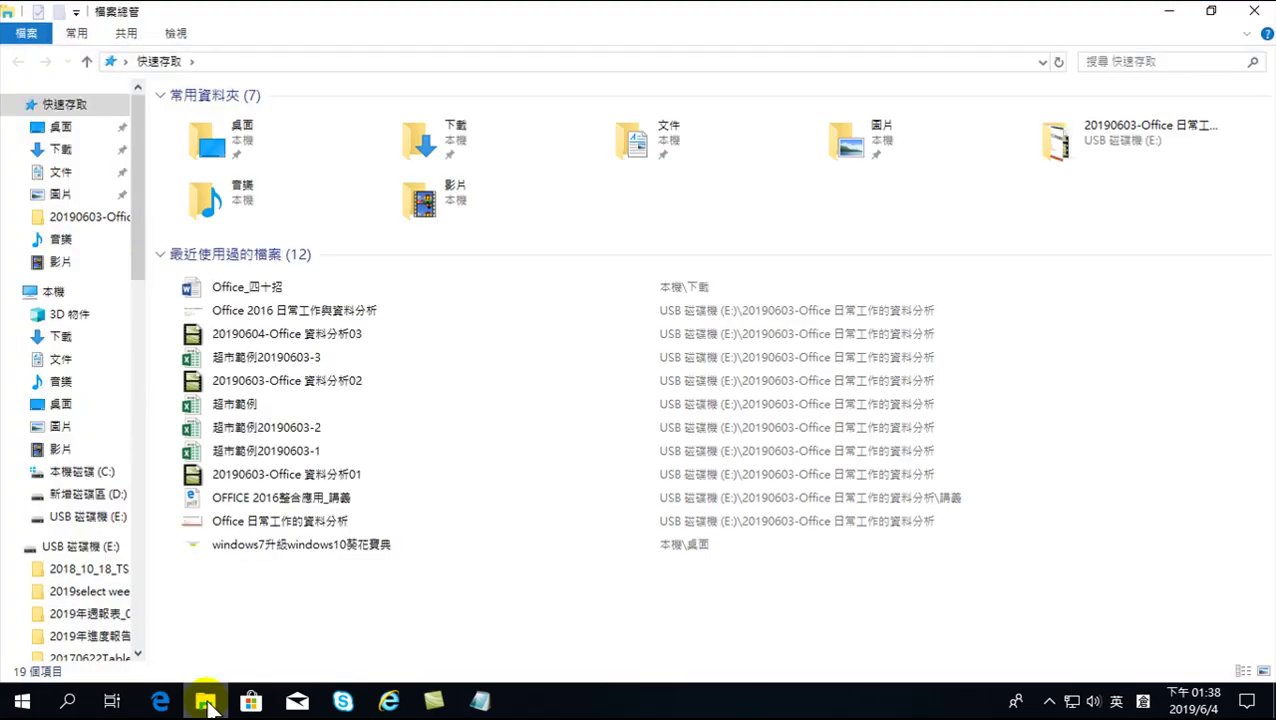
mouse_move(207, 706)
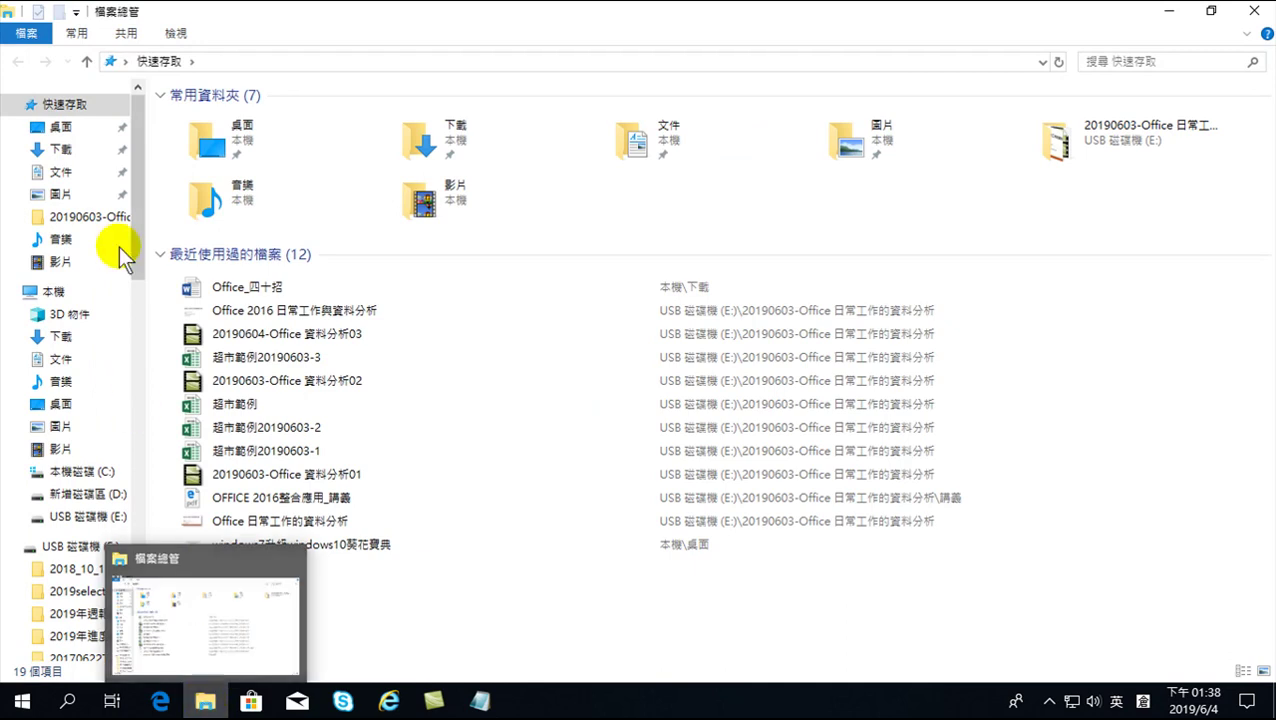
left_click(72, 104)
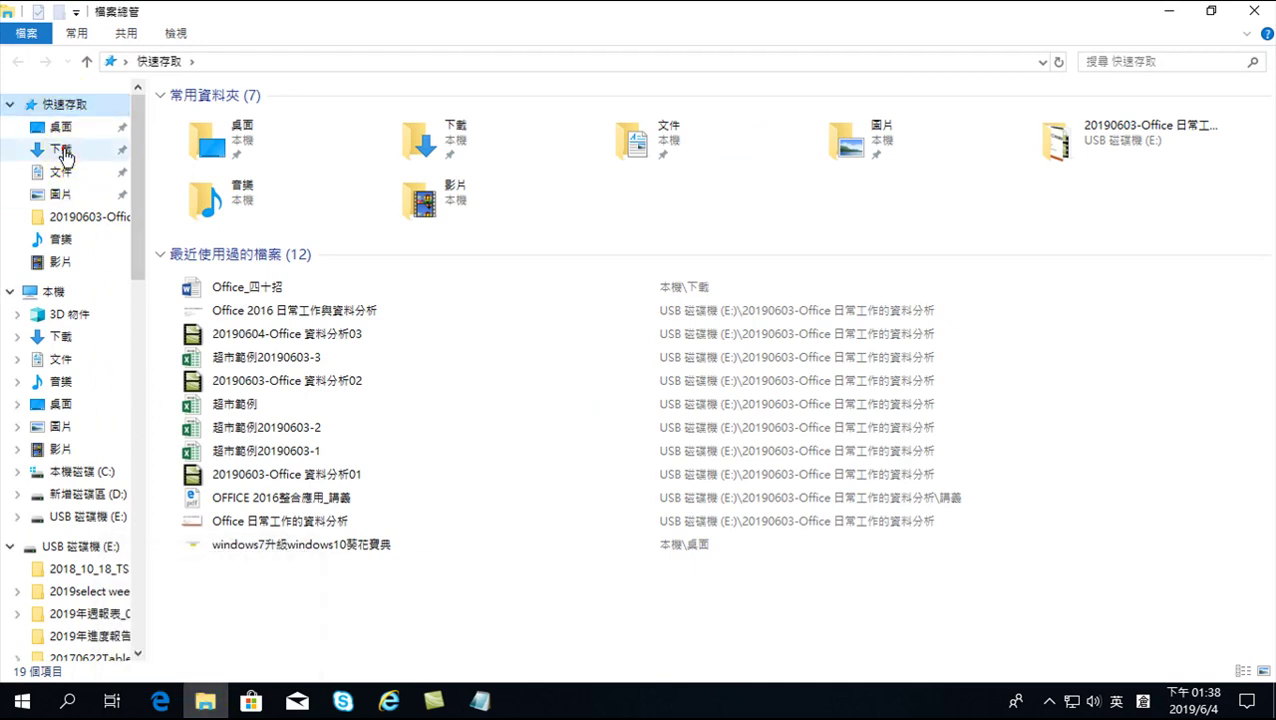
left_click(62, 148)
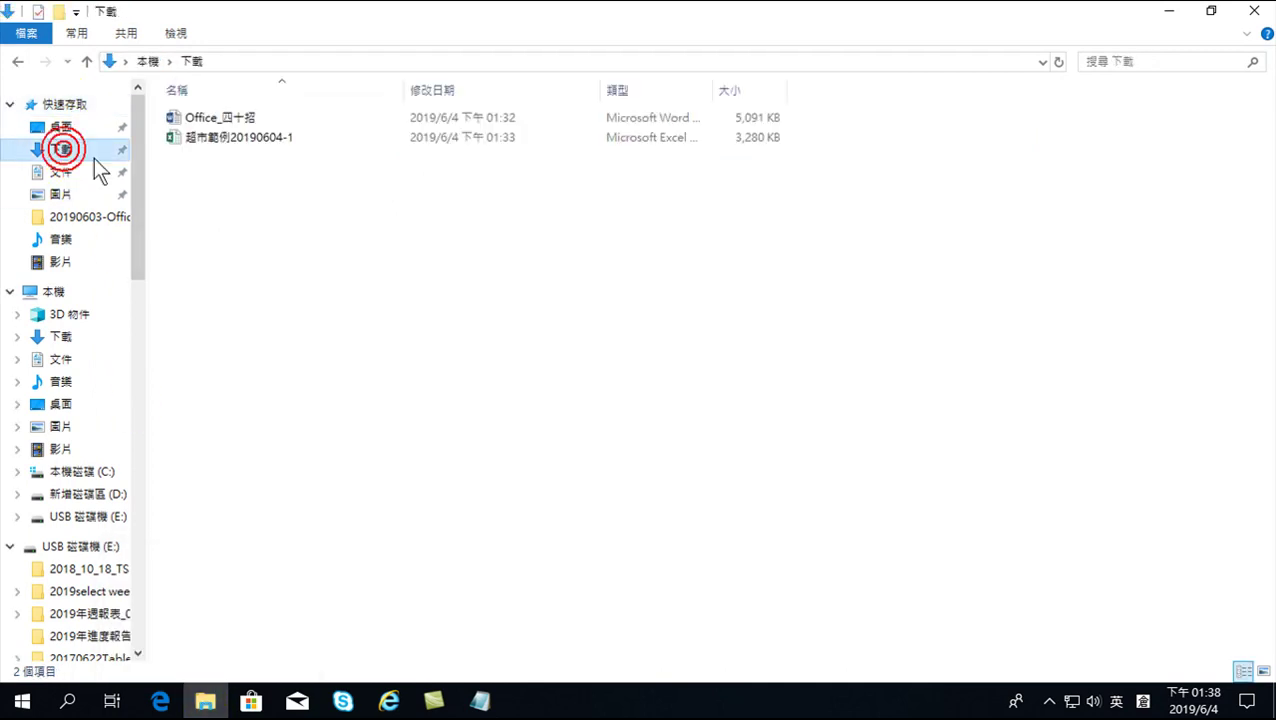
double_click(232, 120)
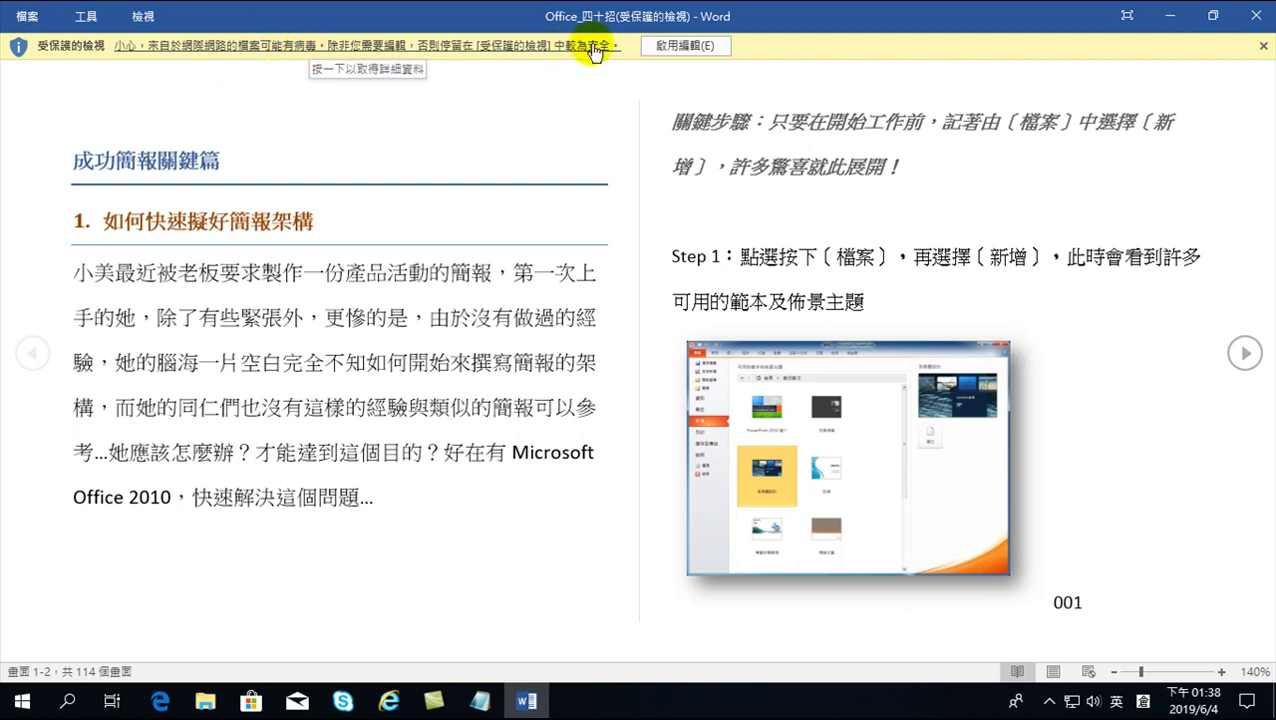
Step: Enable editing on Office_四十招 and place the cursor on the blank line below the intro
left_click(676, 45)
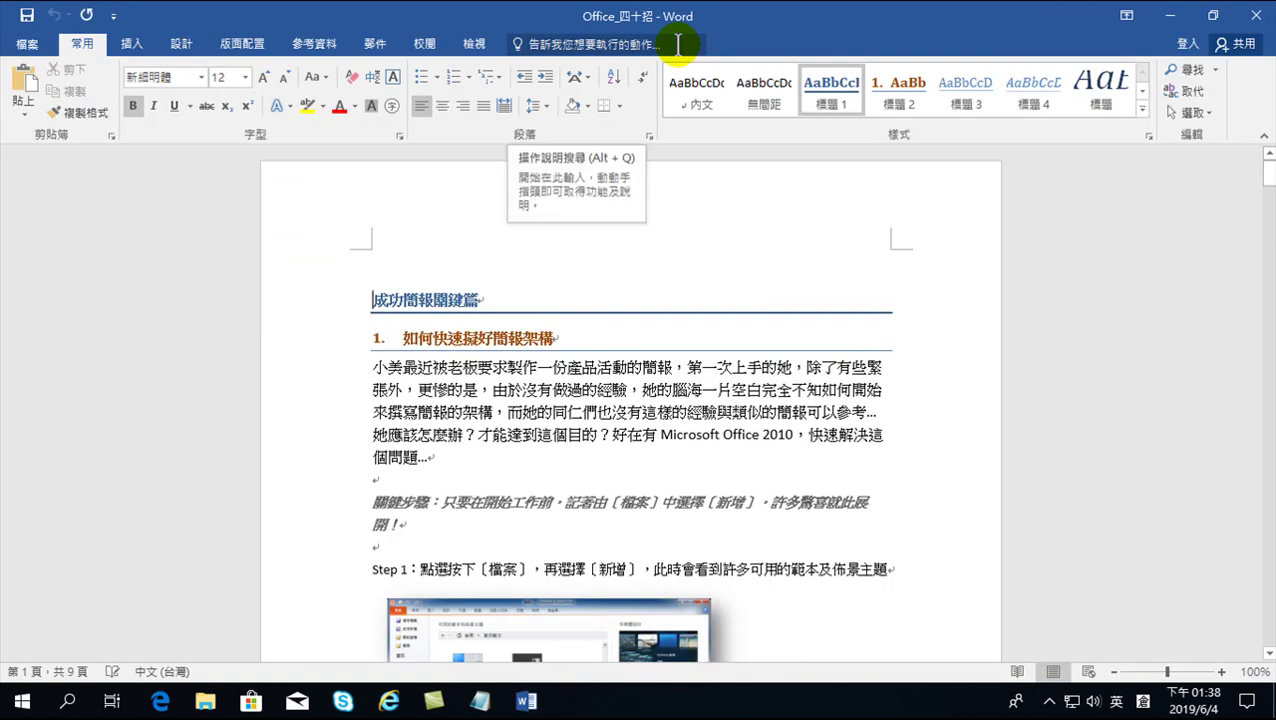
left_click(696, 100)
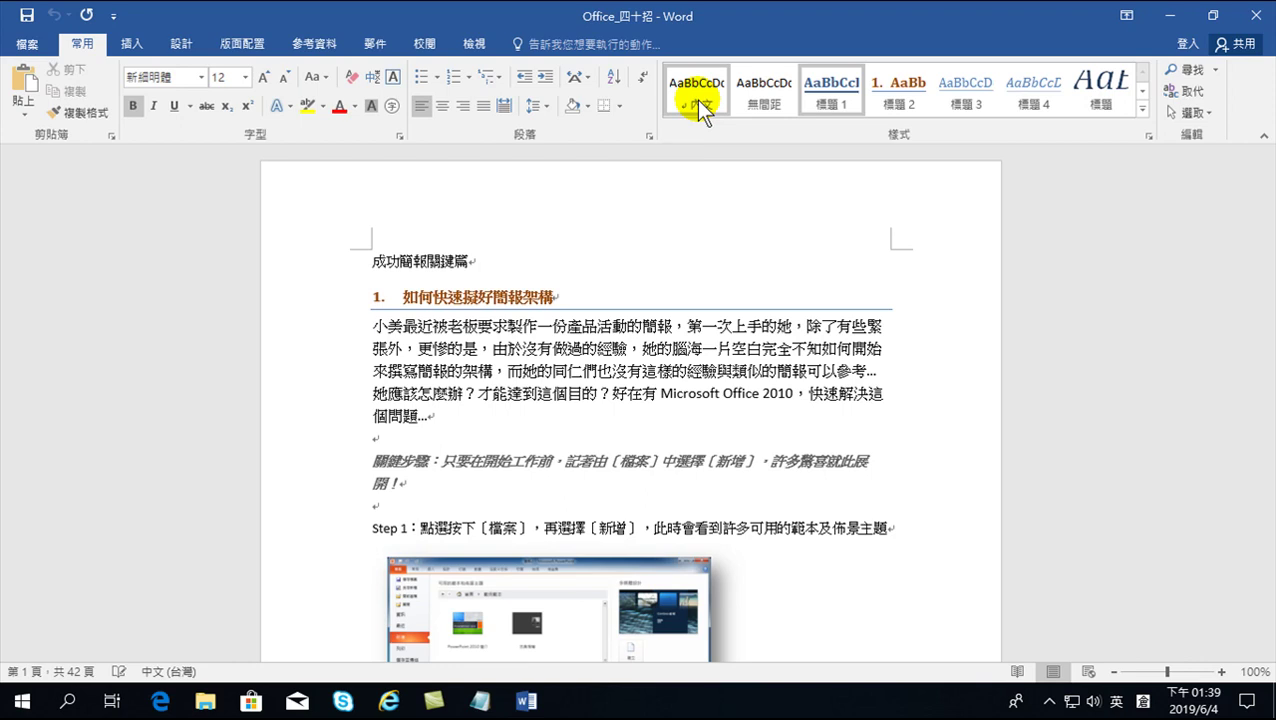
left_click(413, 480)
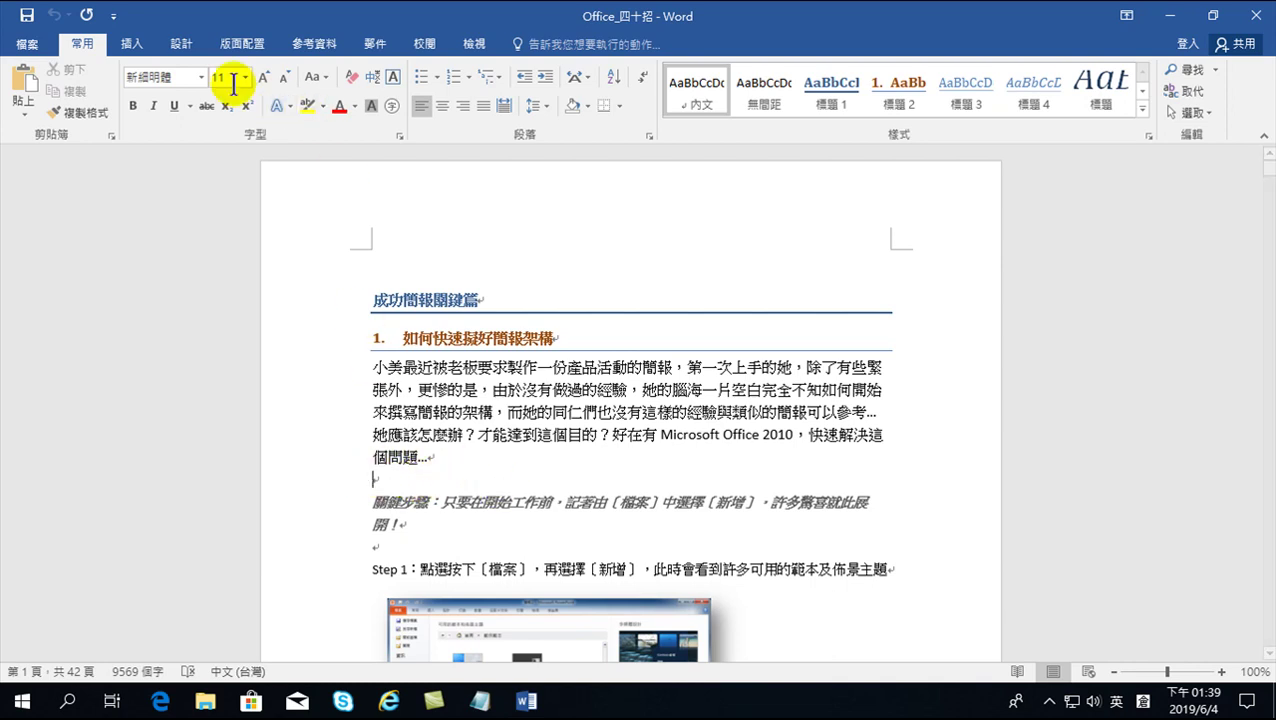
Step: Insert a blank 3-by-3 table from Insert > Table below the intro paragraph
left_click(134, 42)
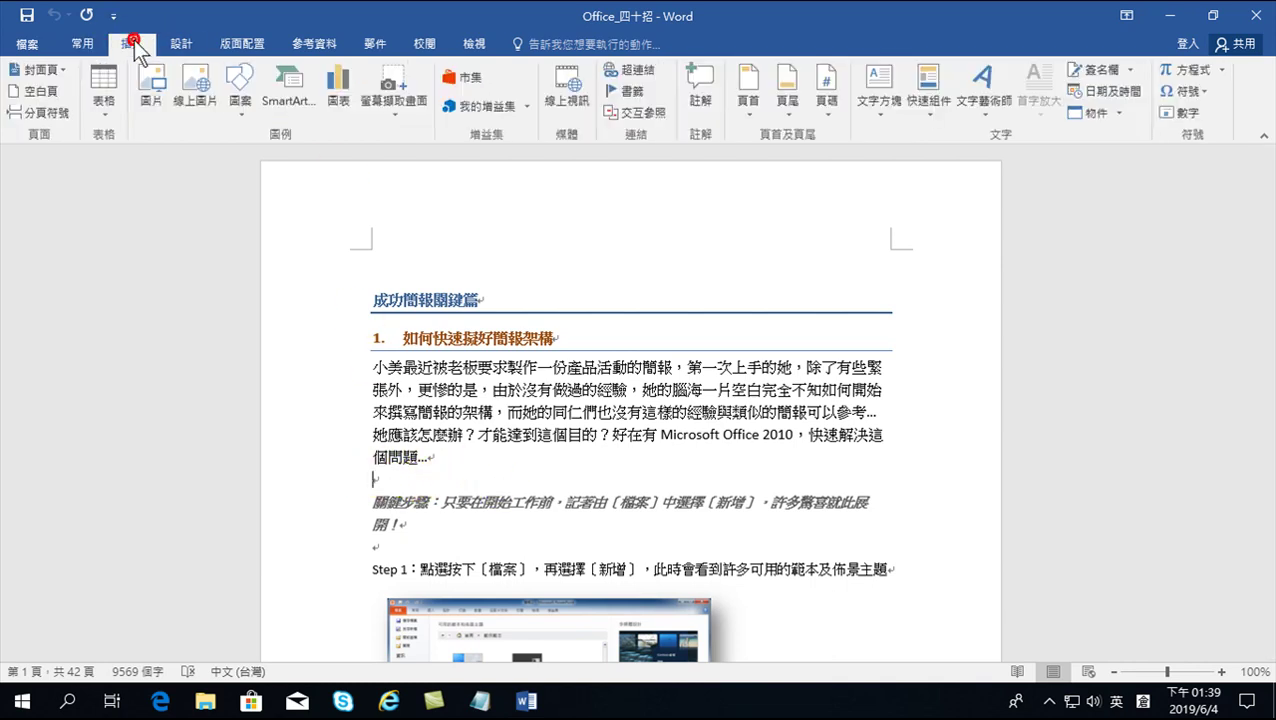
left_click(103, 92)
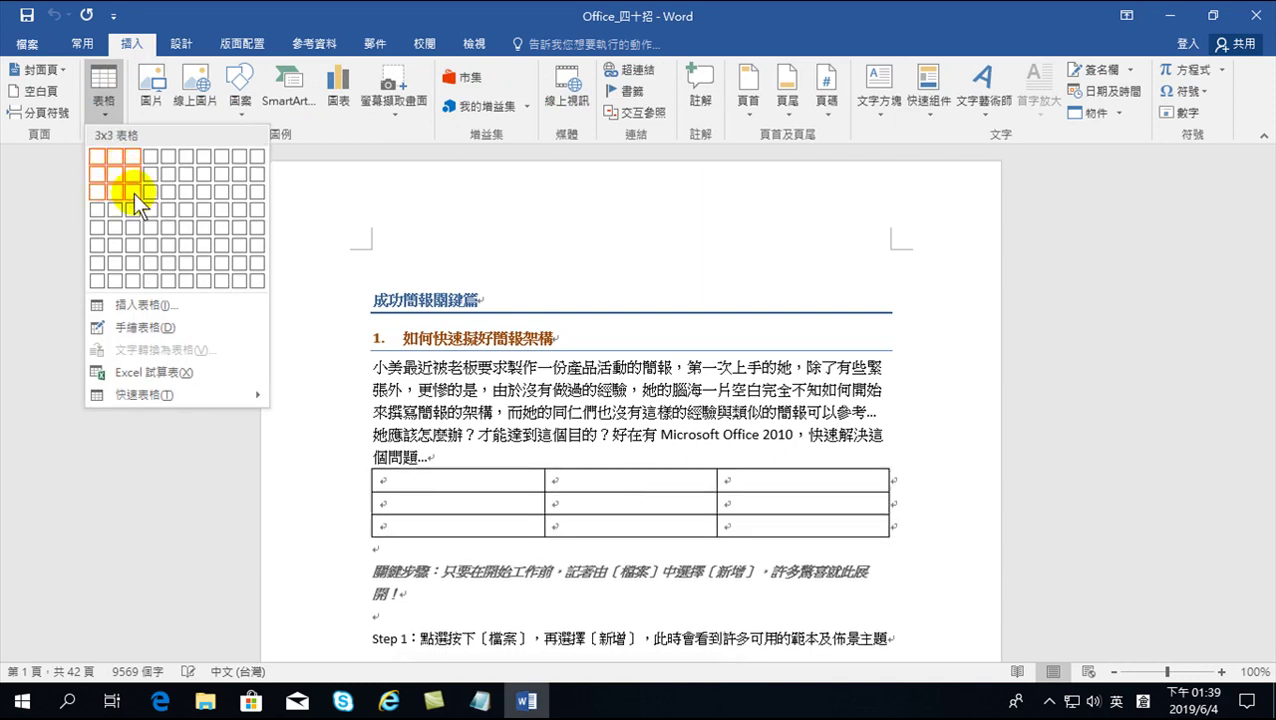
left_click(133, 200)
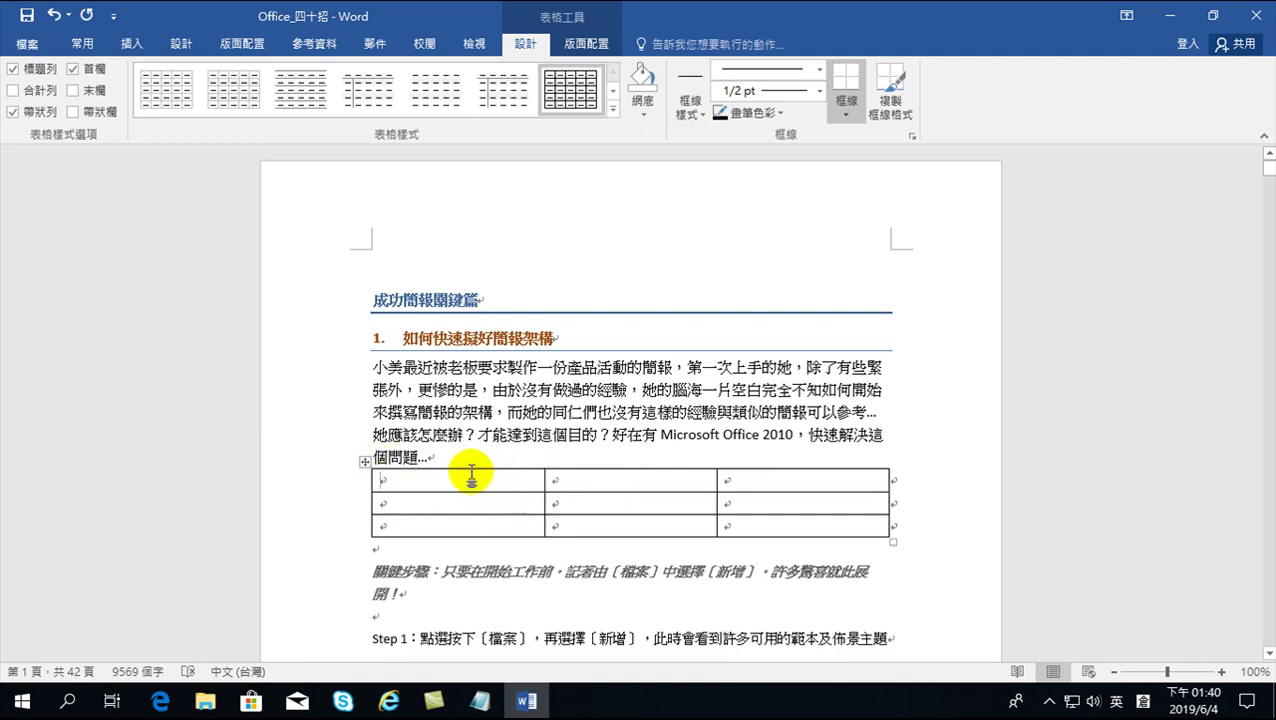
mouse_move(366, 489)
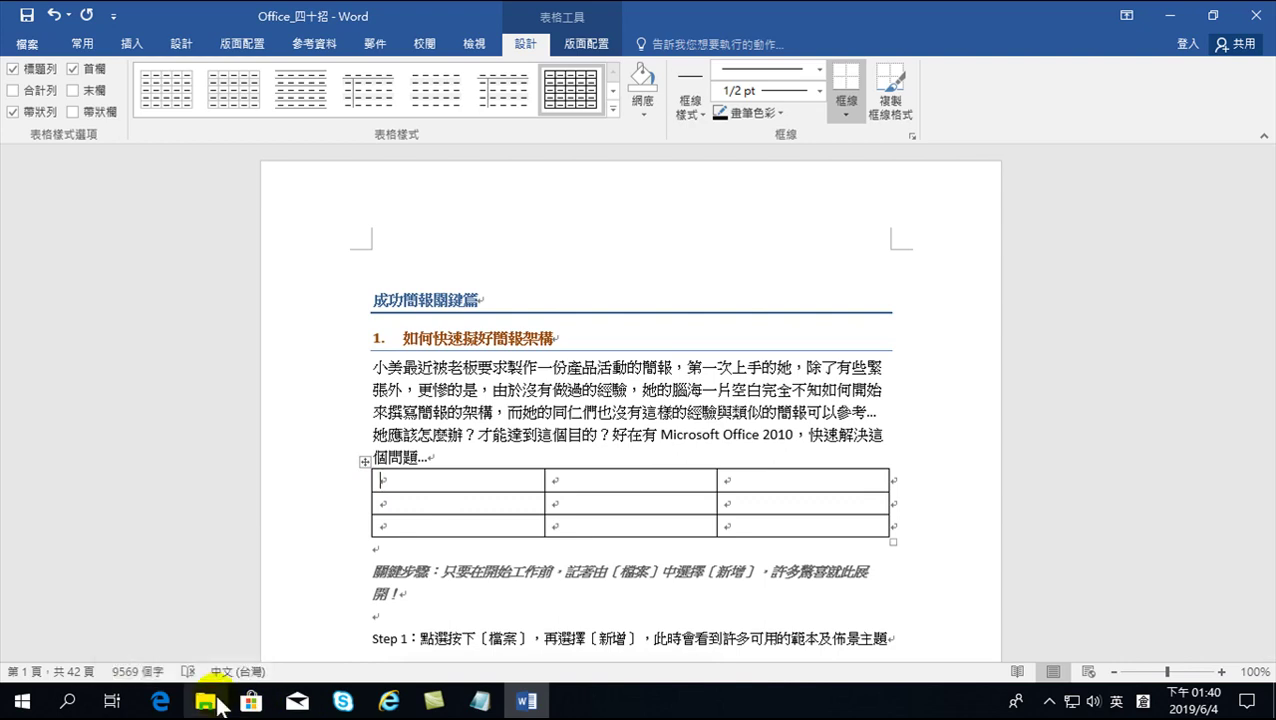
Step: Bring File Explorer forward and browse the drives to USB drive E:
mouse_move(221, 706)
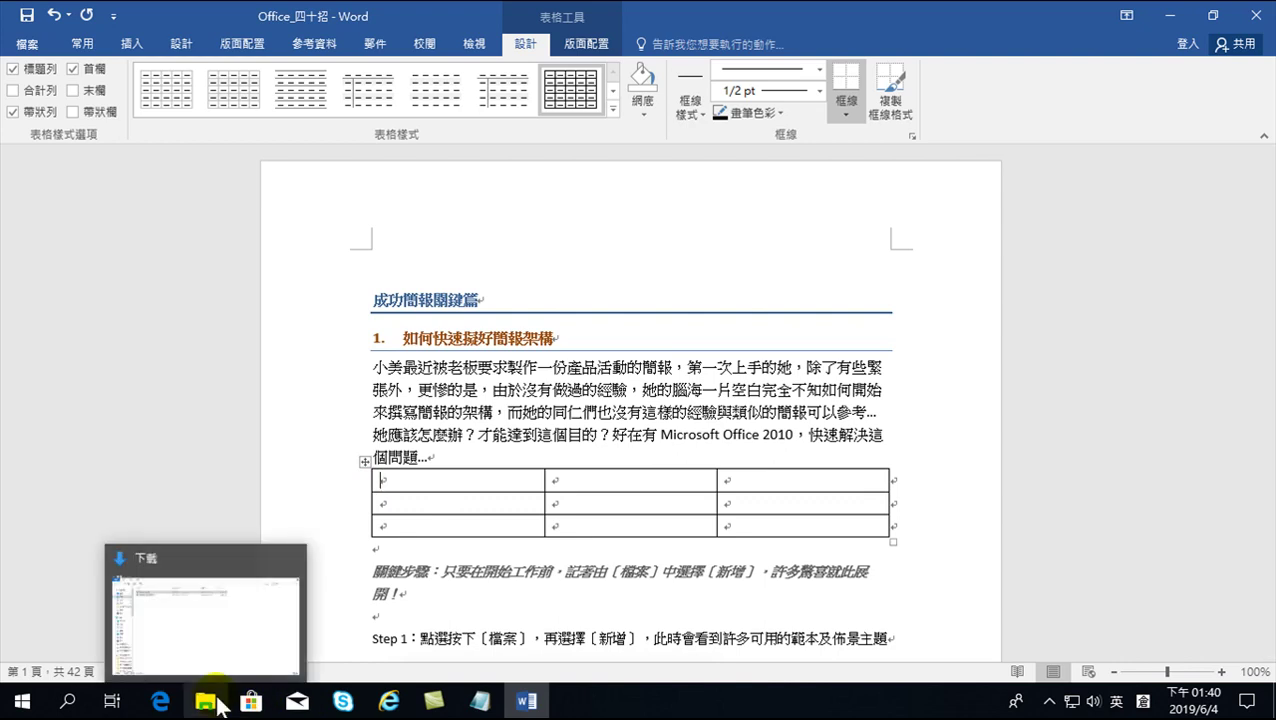
left_click(221, 706)
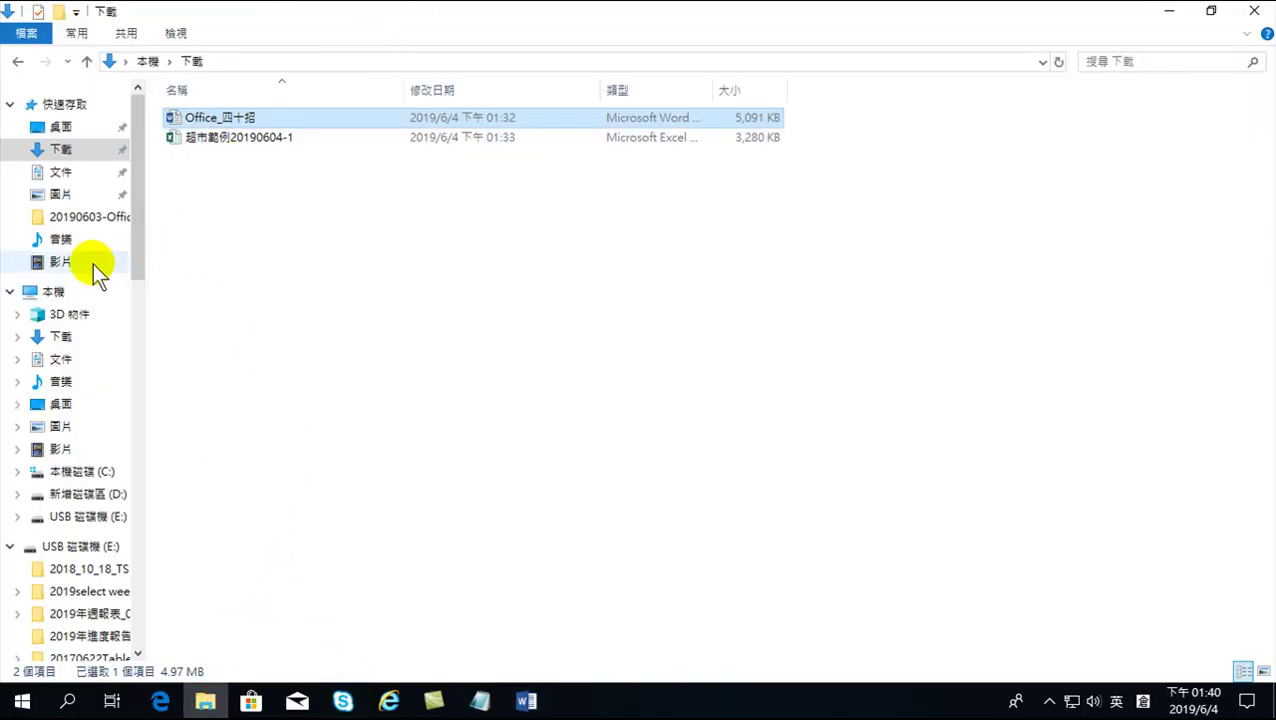
left_click(86, 494)
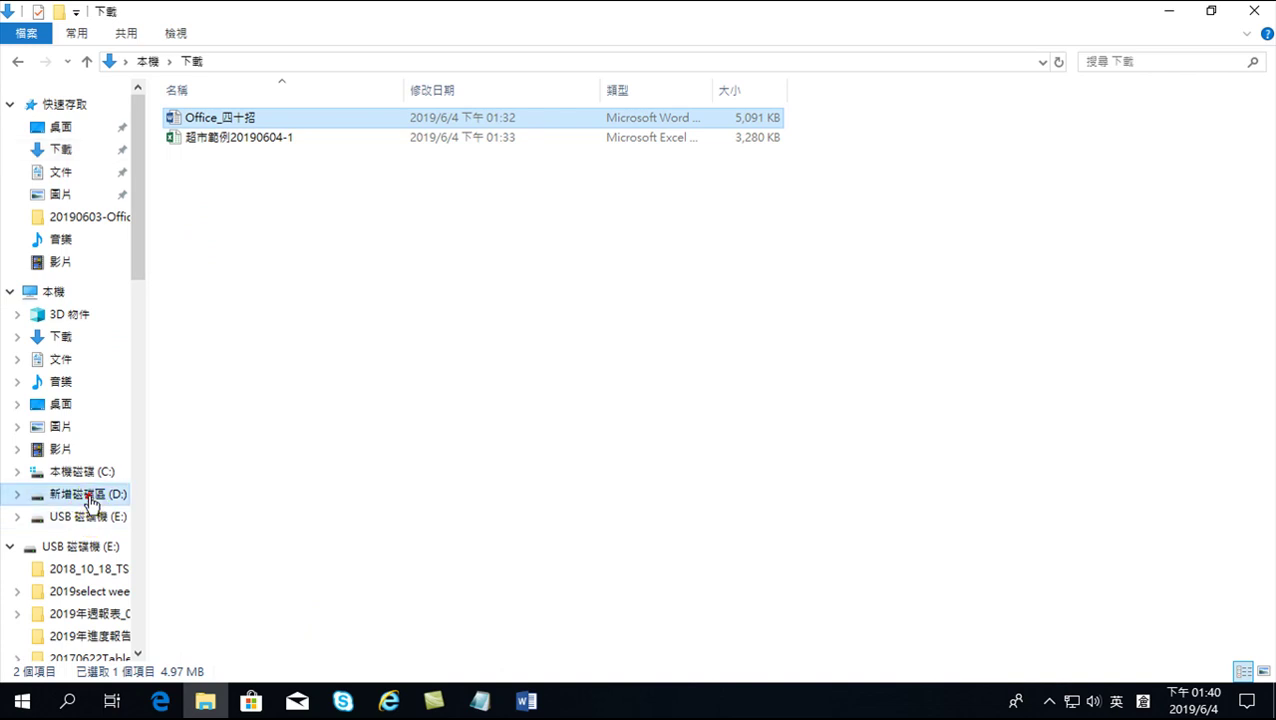
left_click(80, 473)
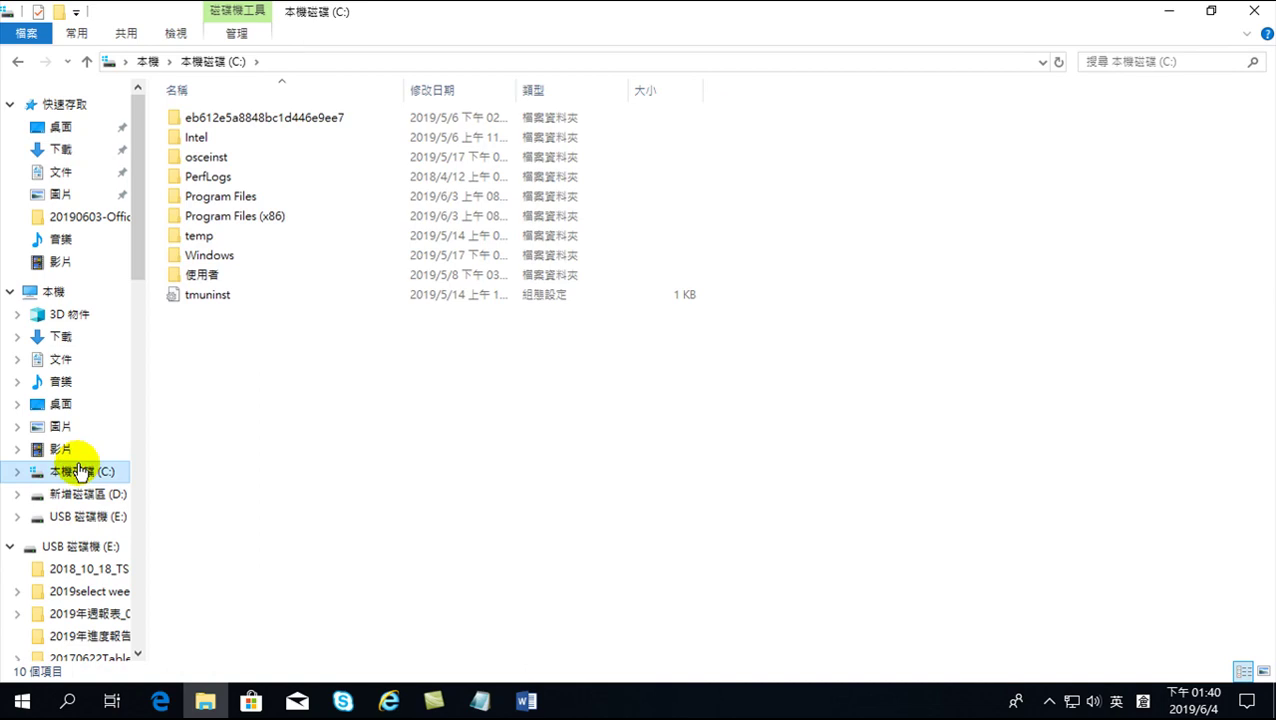
left_click(82, 516)
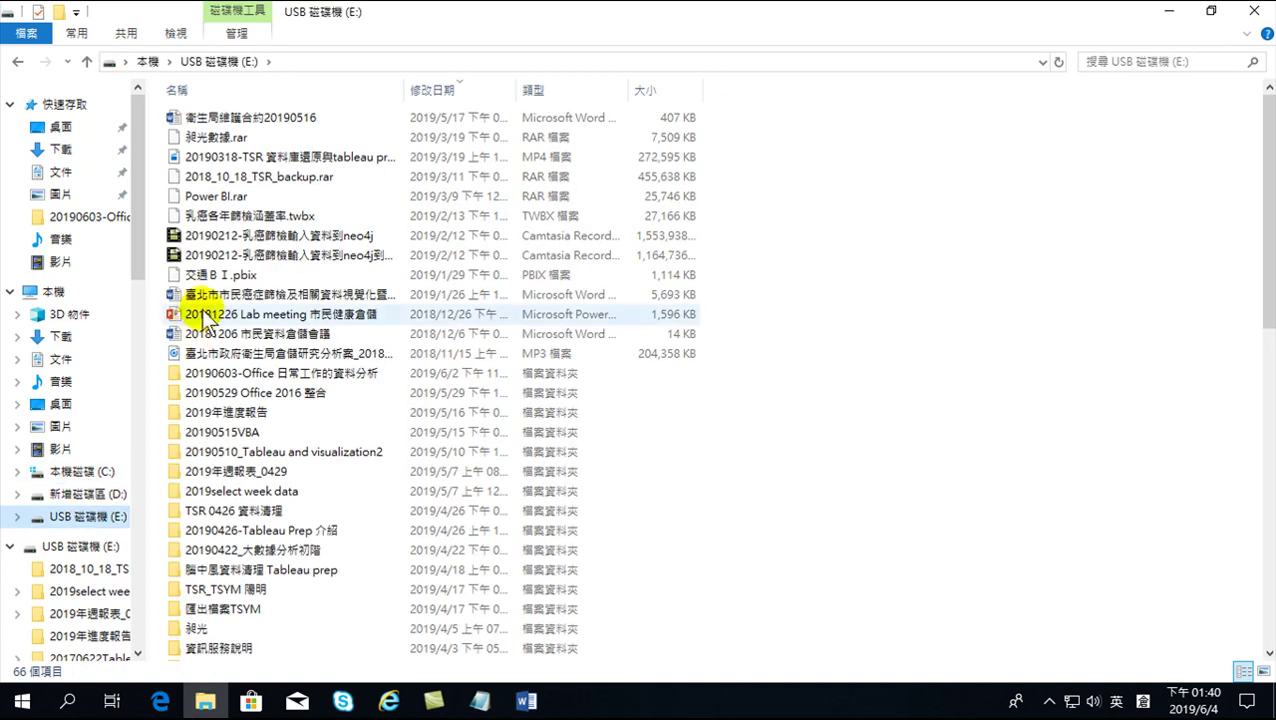
Step: Go into 20190603-Office 日常工作的資料分析 > 範例 and select the IMG_0652 photo
left_click(250, 394)
double_click(250, 394)
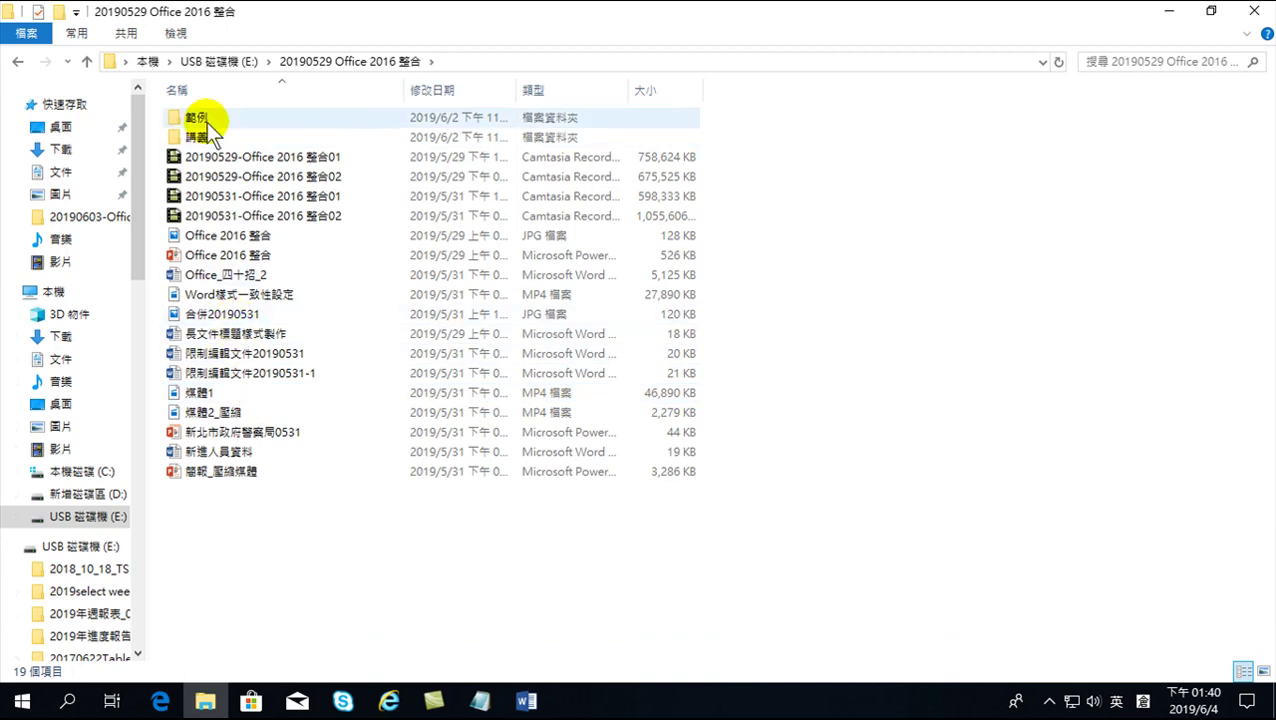
left_click(22, 62)
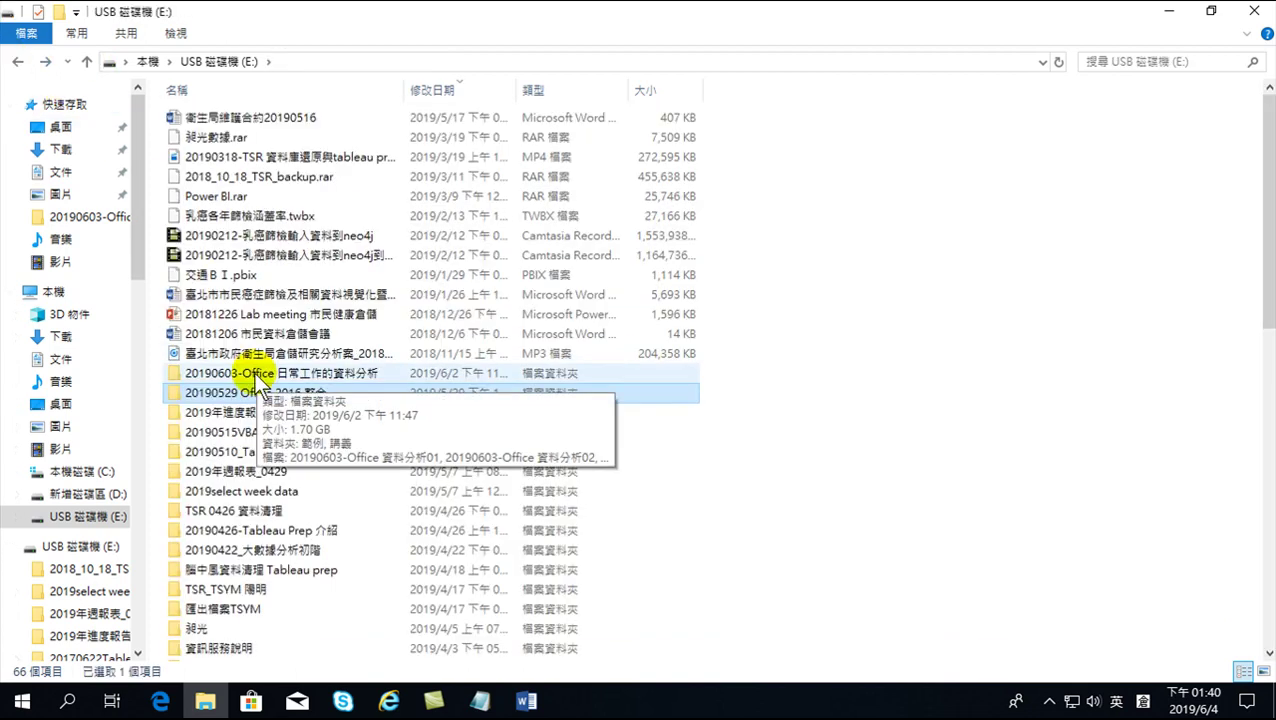
left_click(257, 376)
double_click(257, 380)
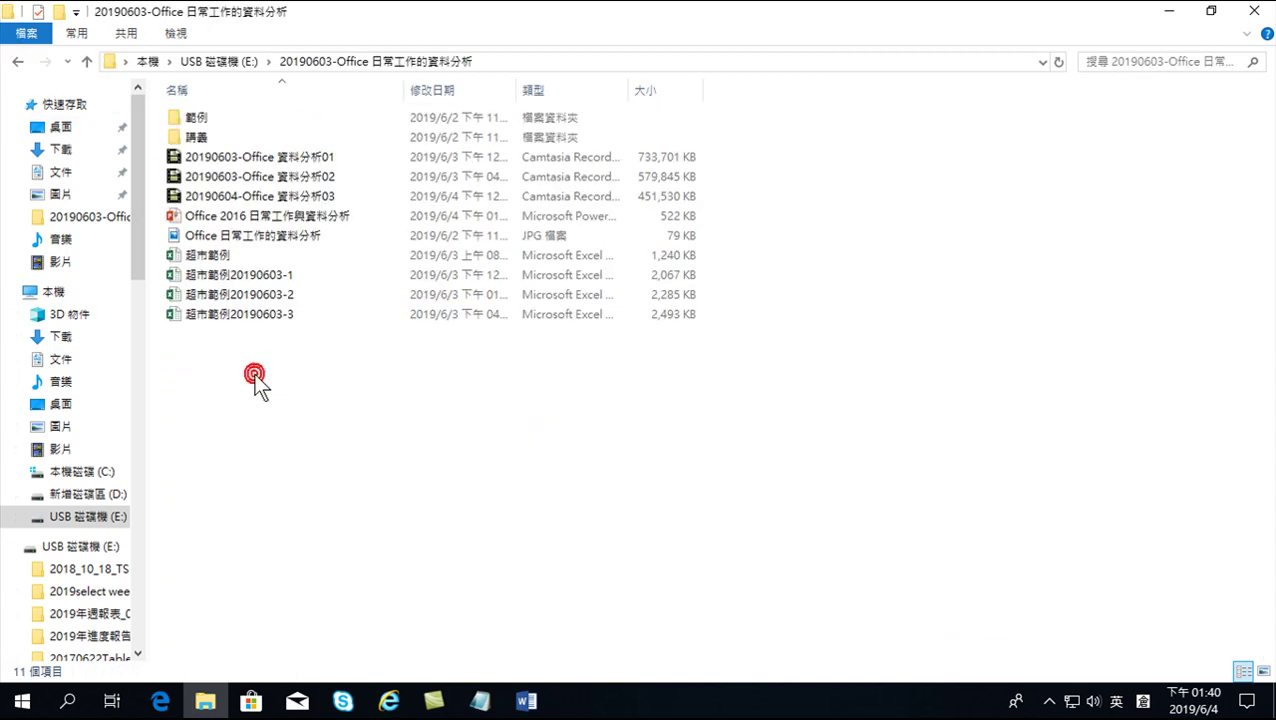
double_click(197, 117)
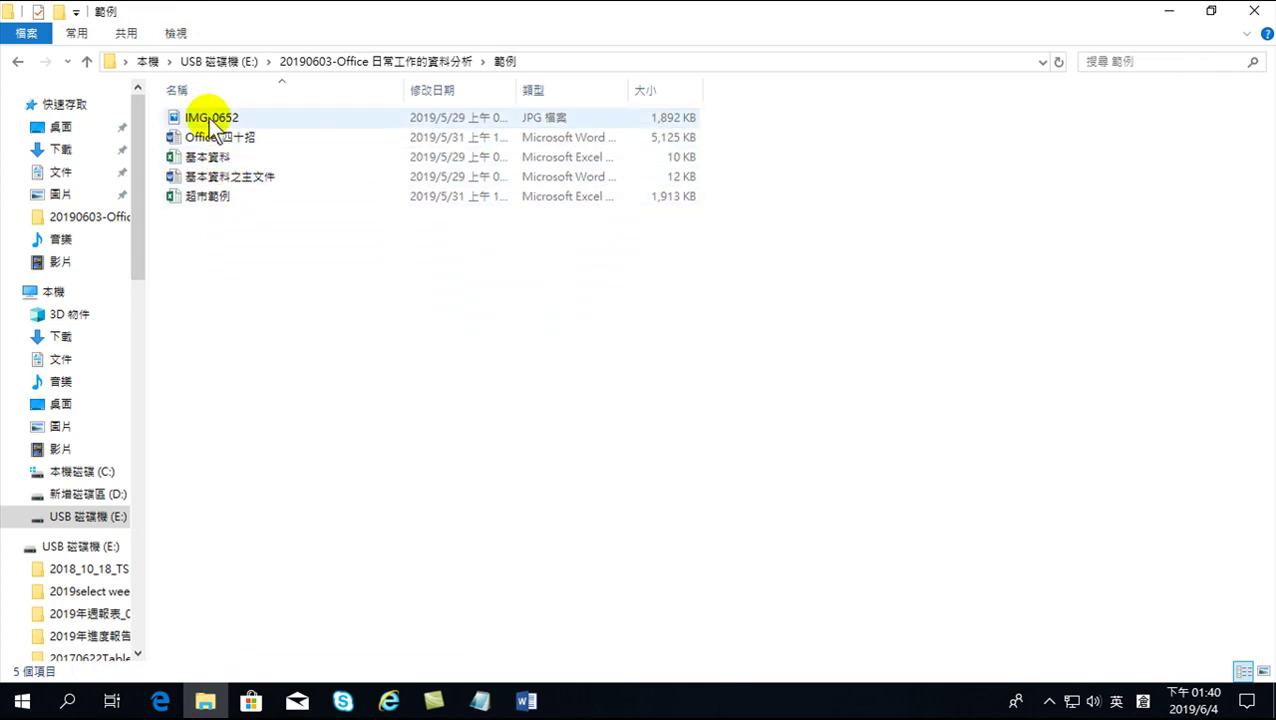
left_click(208, 118)
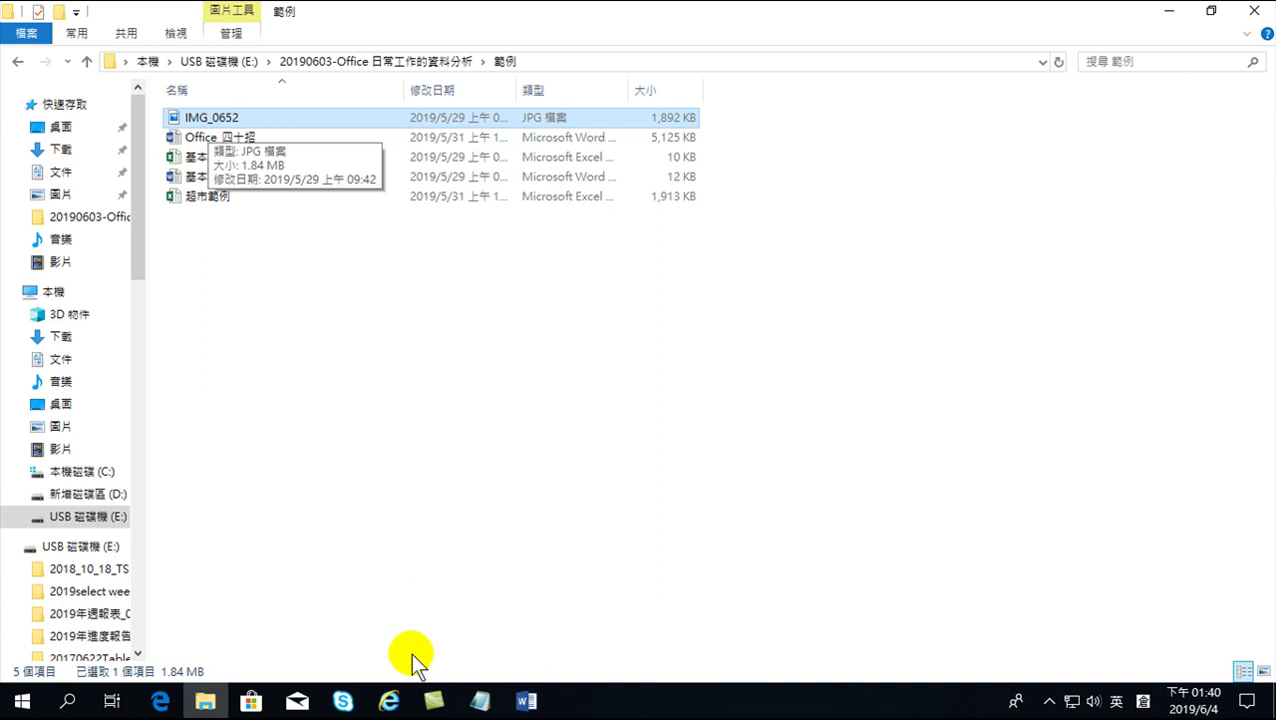
Step: Minimise Word and File Explorer to clear the desktop, then launch Edge
left_click(524, 701)
left_click(1170, 16)
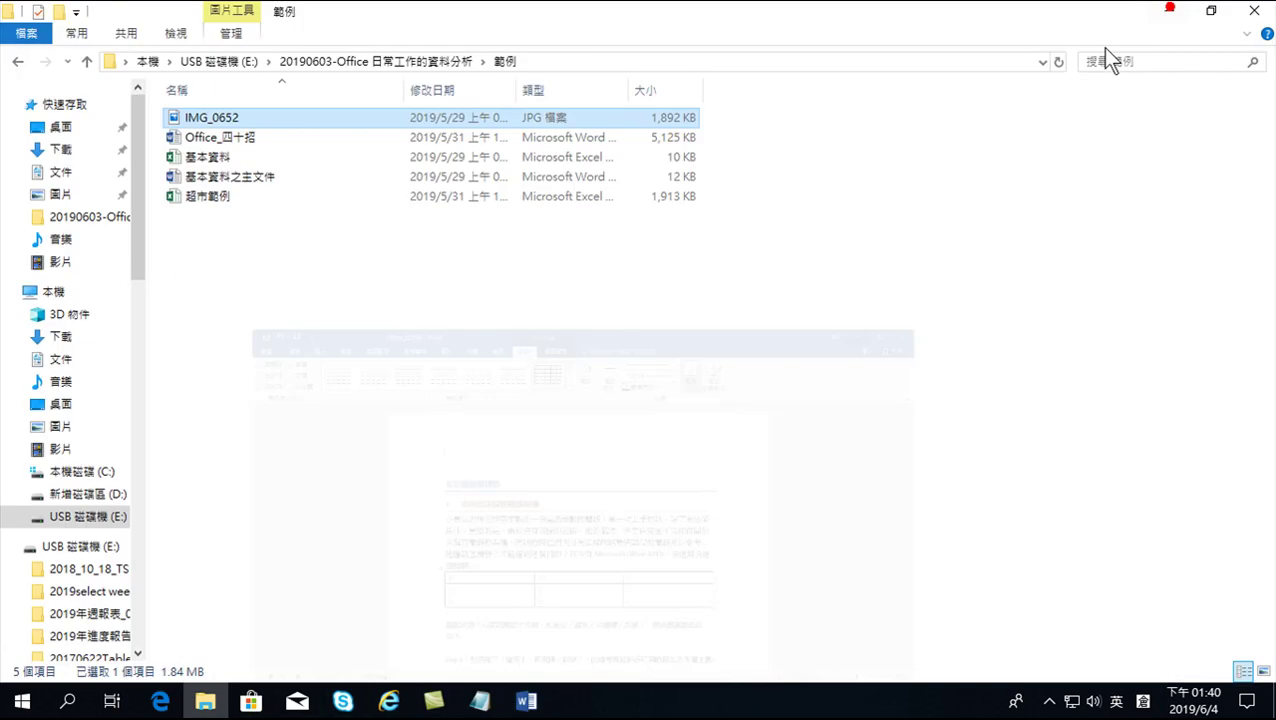
left_click(206, 701)
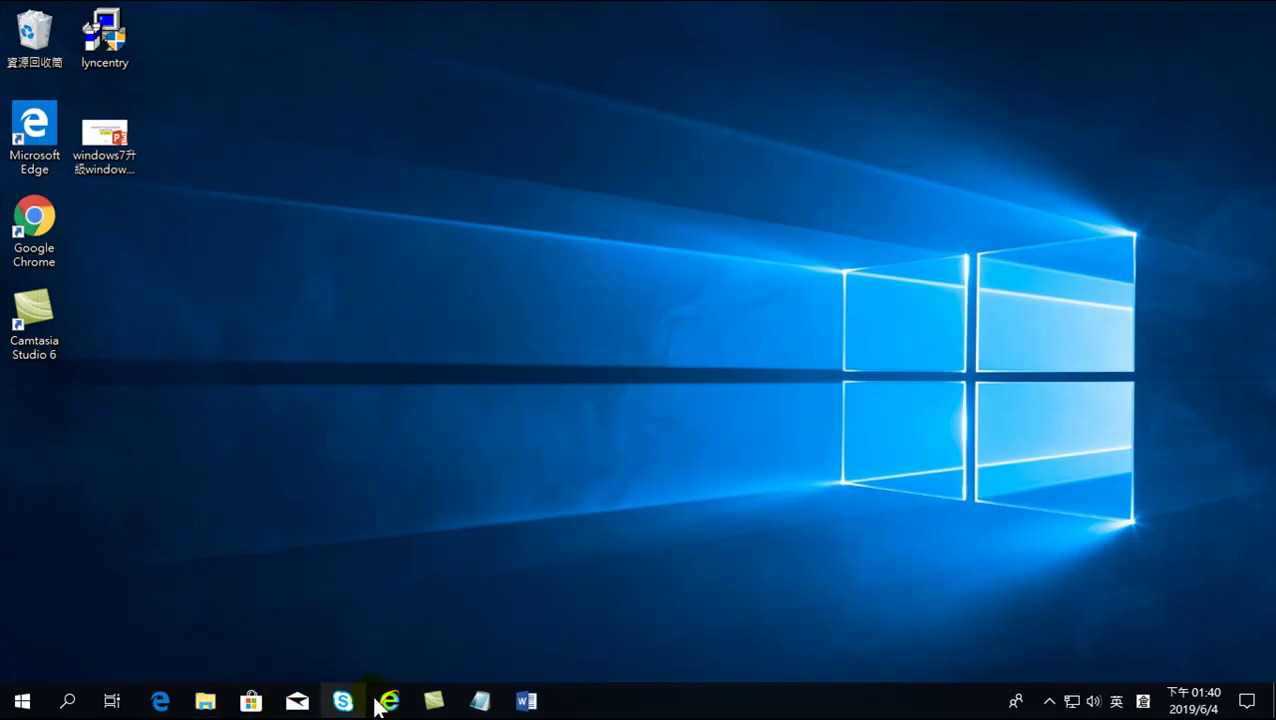
left_click(160, 701)
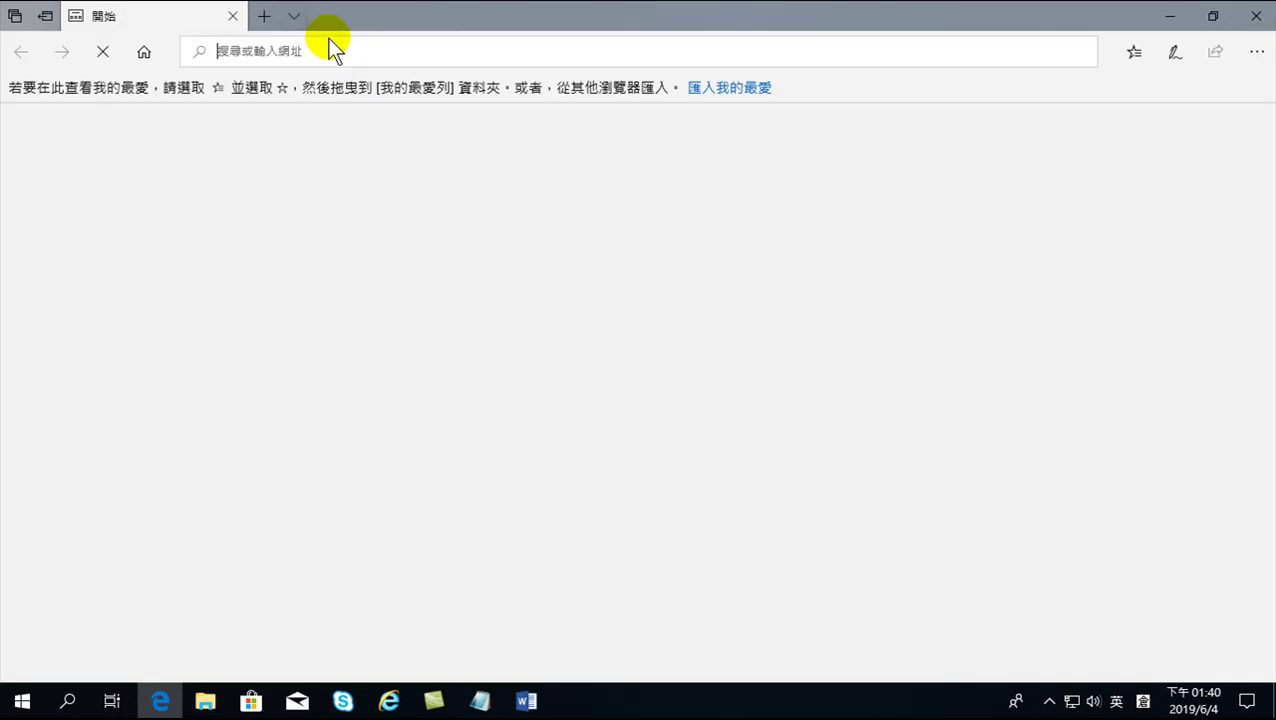
left_click(317, 48)
type("h")
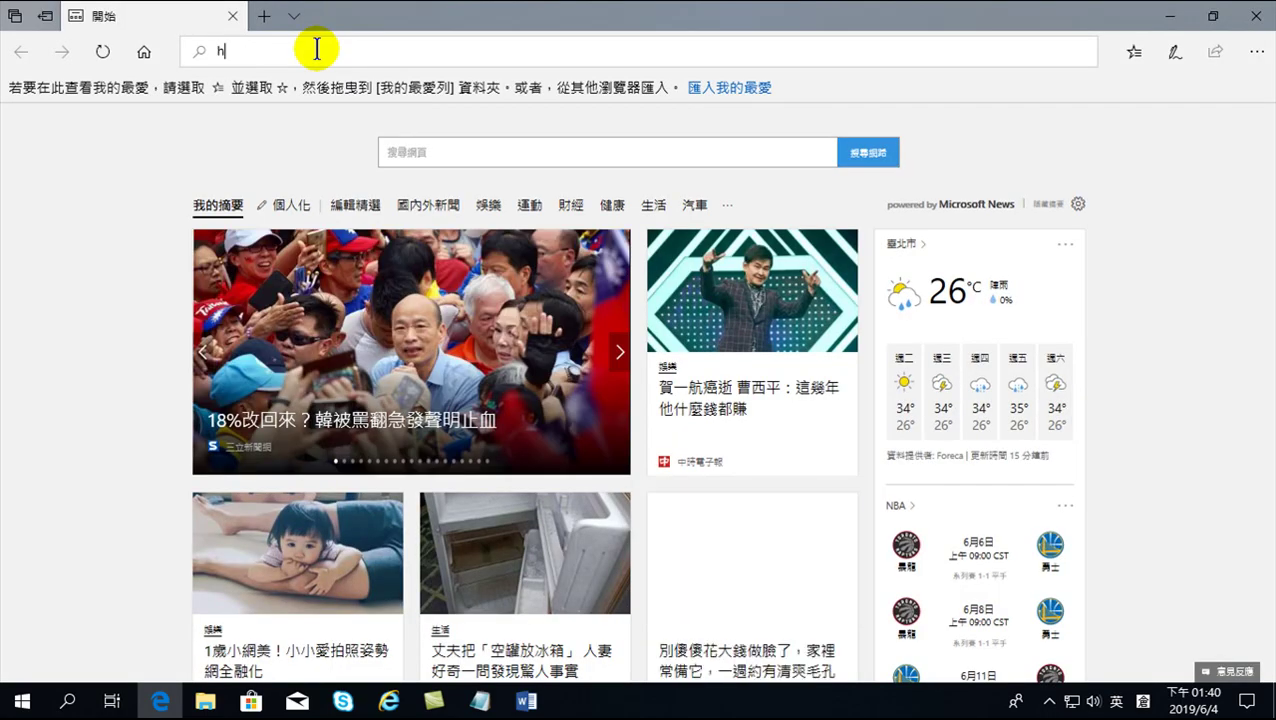
type("ttps://goo.gl")
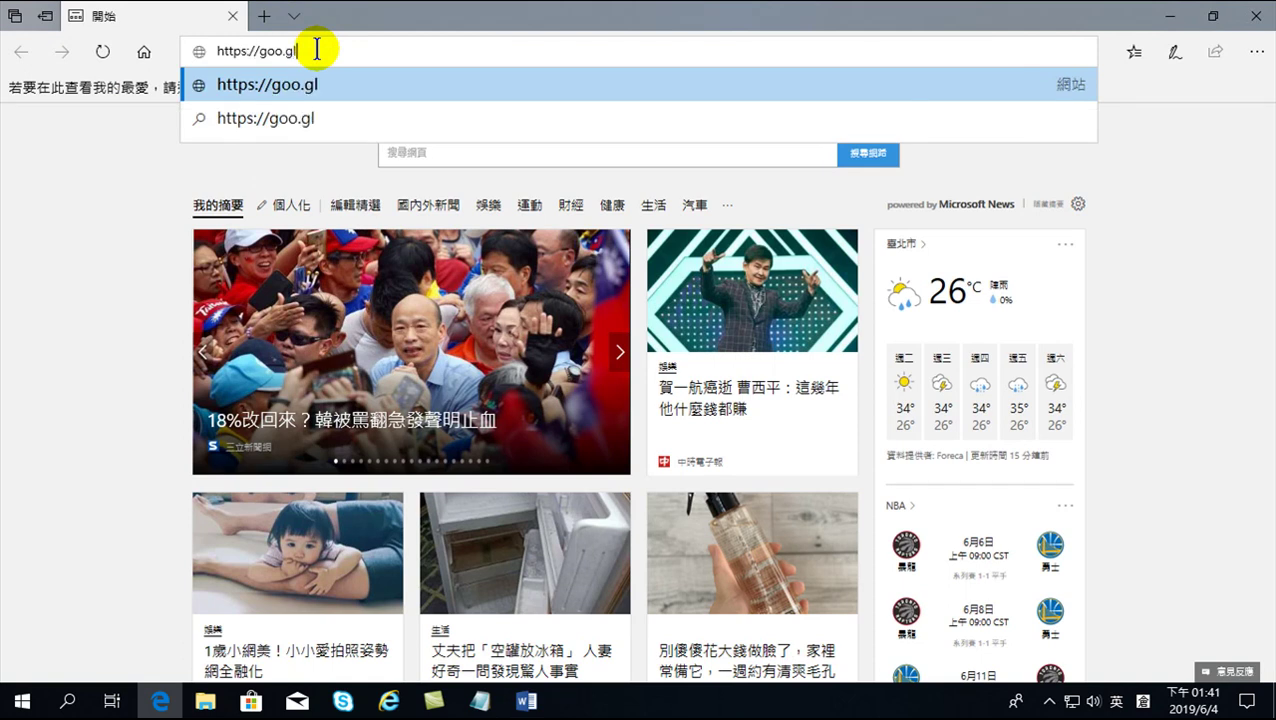
type("/ytzRxT")
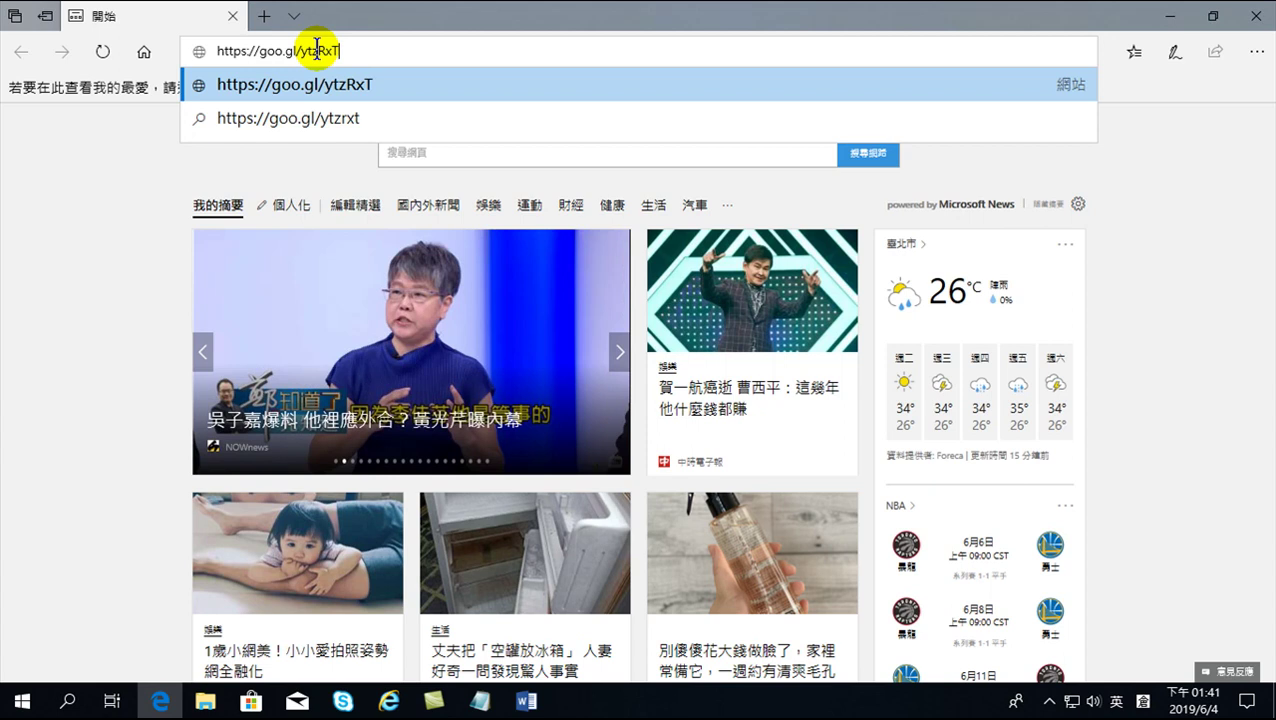
key("Return")
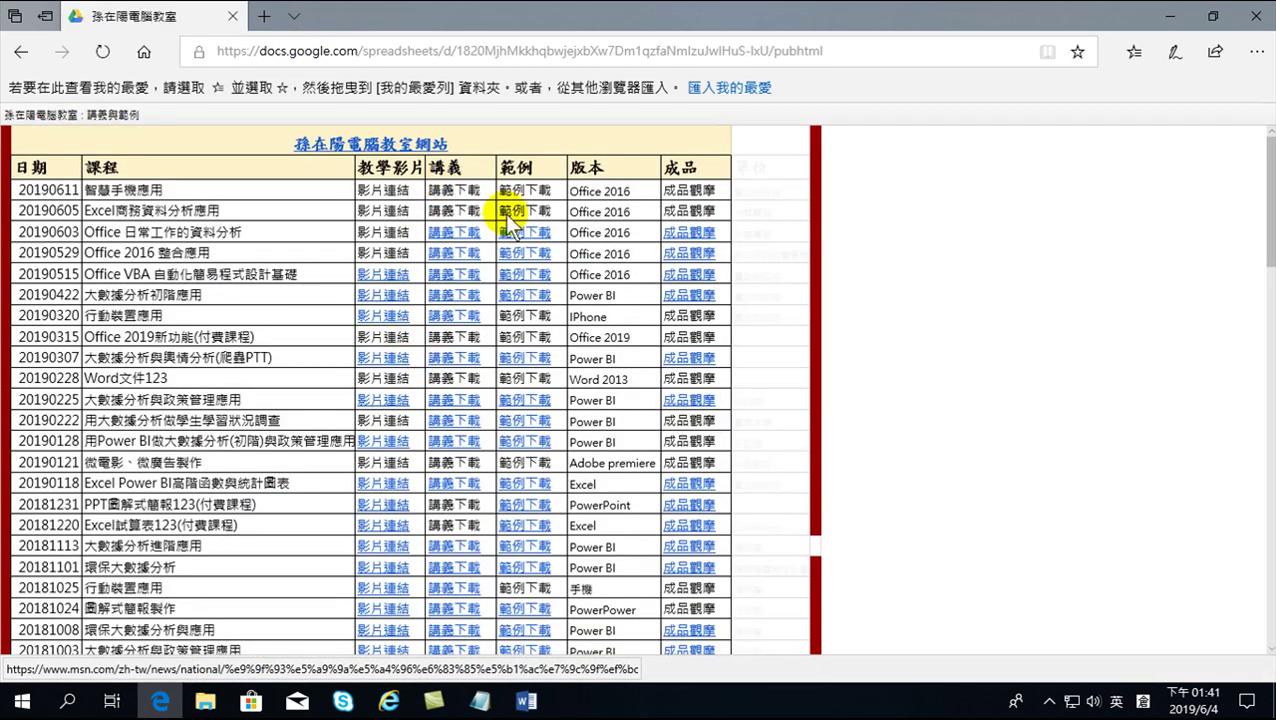
left_click(505, 214)
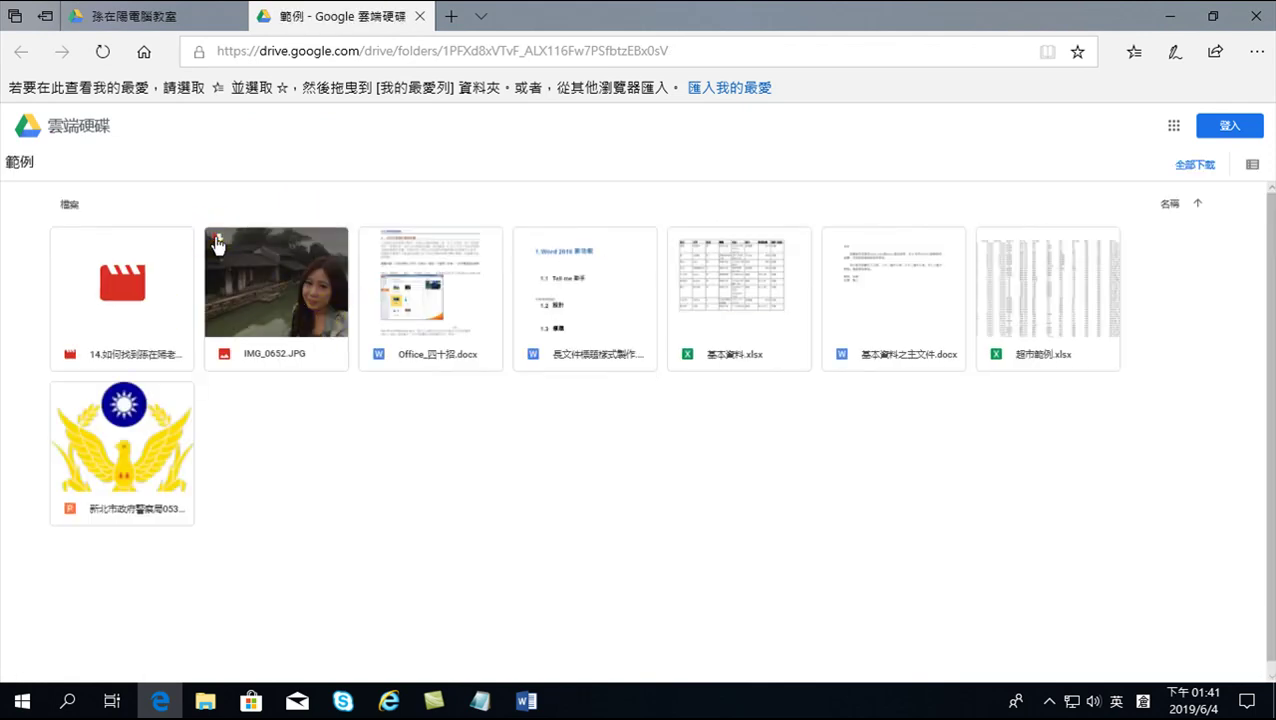
Step: Download IMG_0652.JPG and the 22.1 MB tutorial video, then close the Drive tab and Edge
left_click(218, 240)
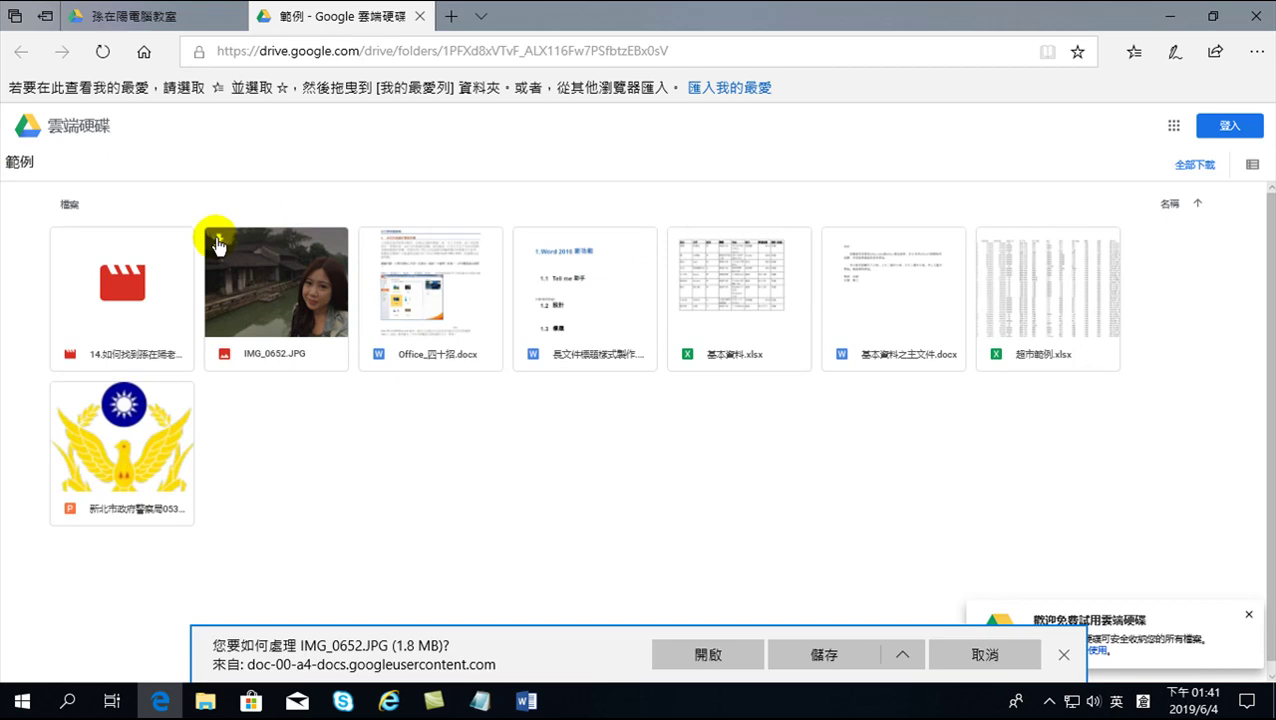
left_click(818, 656)
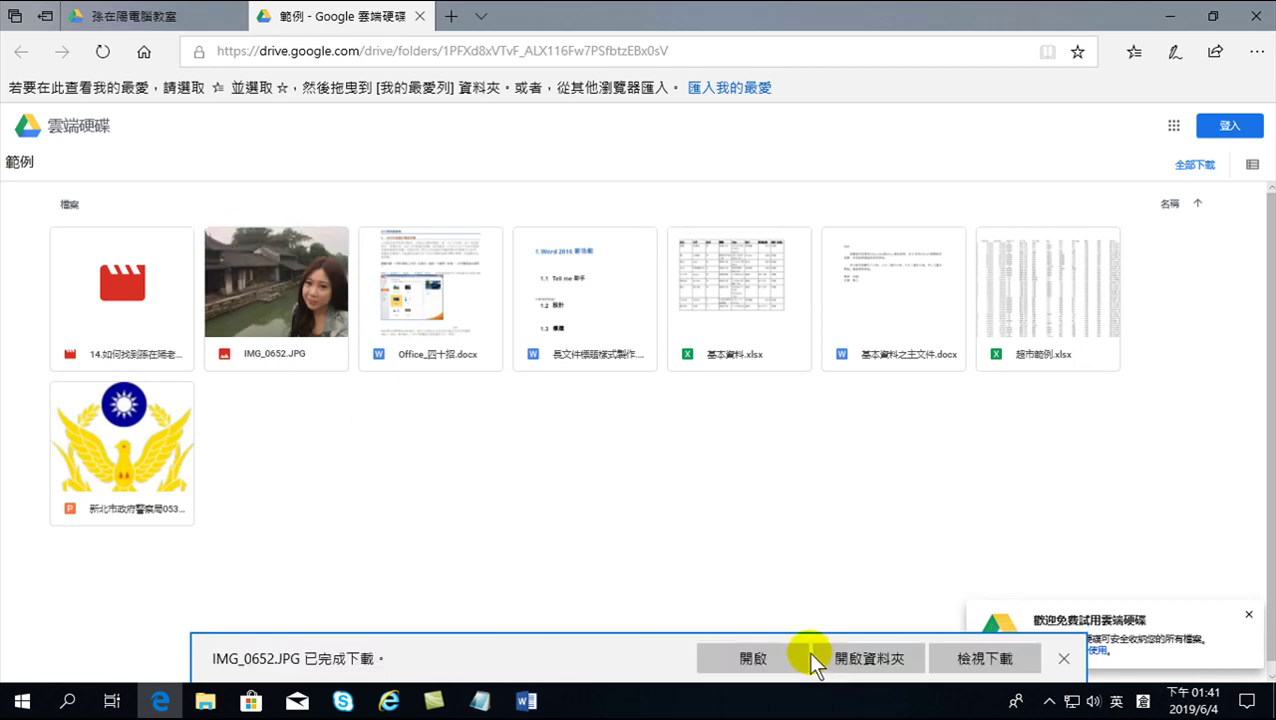
mouse_move(598, 317)
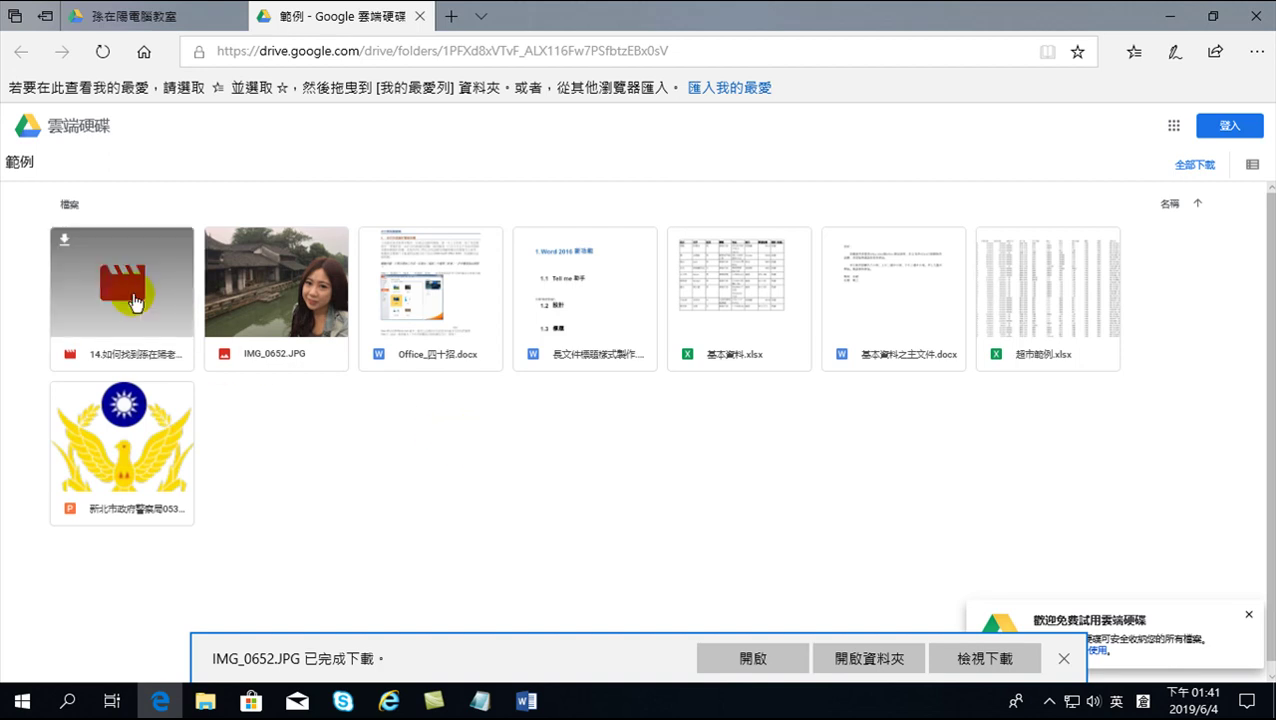
left_click(67, 247)
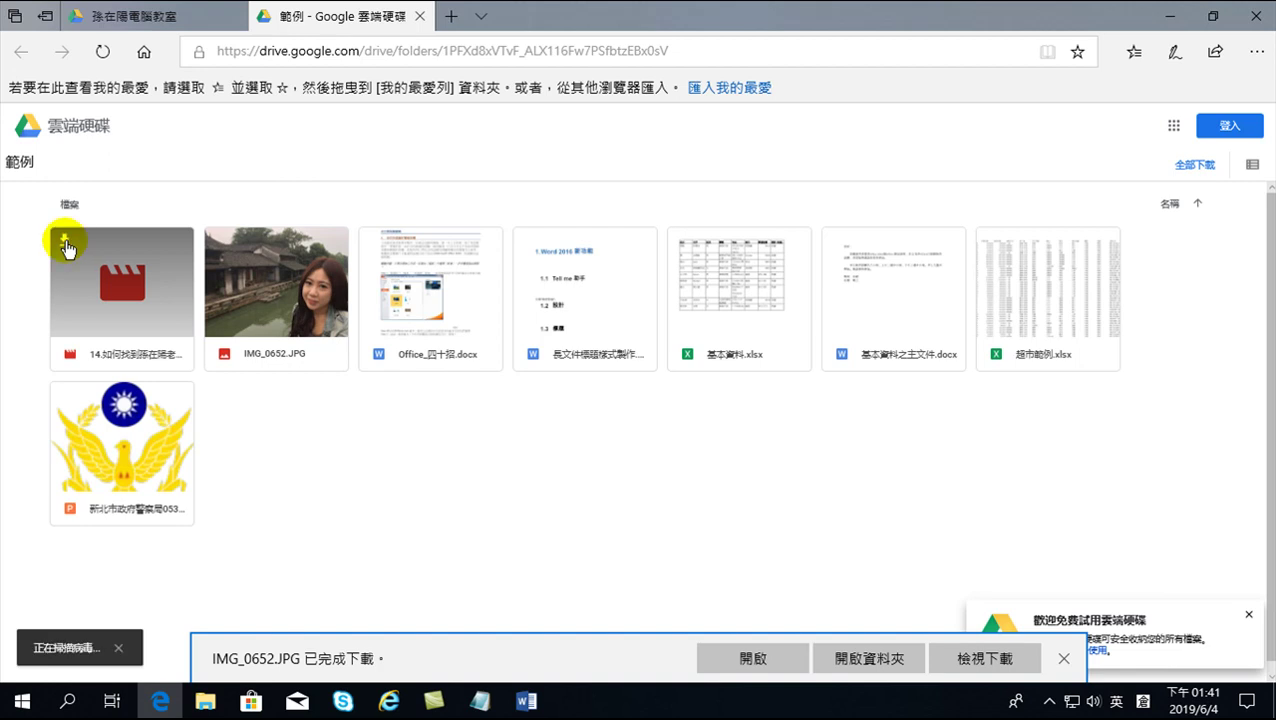
left_click(804, 643)
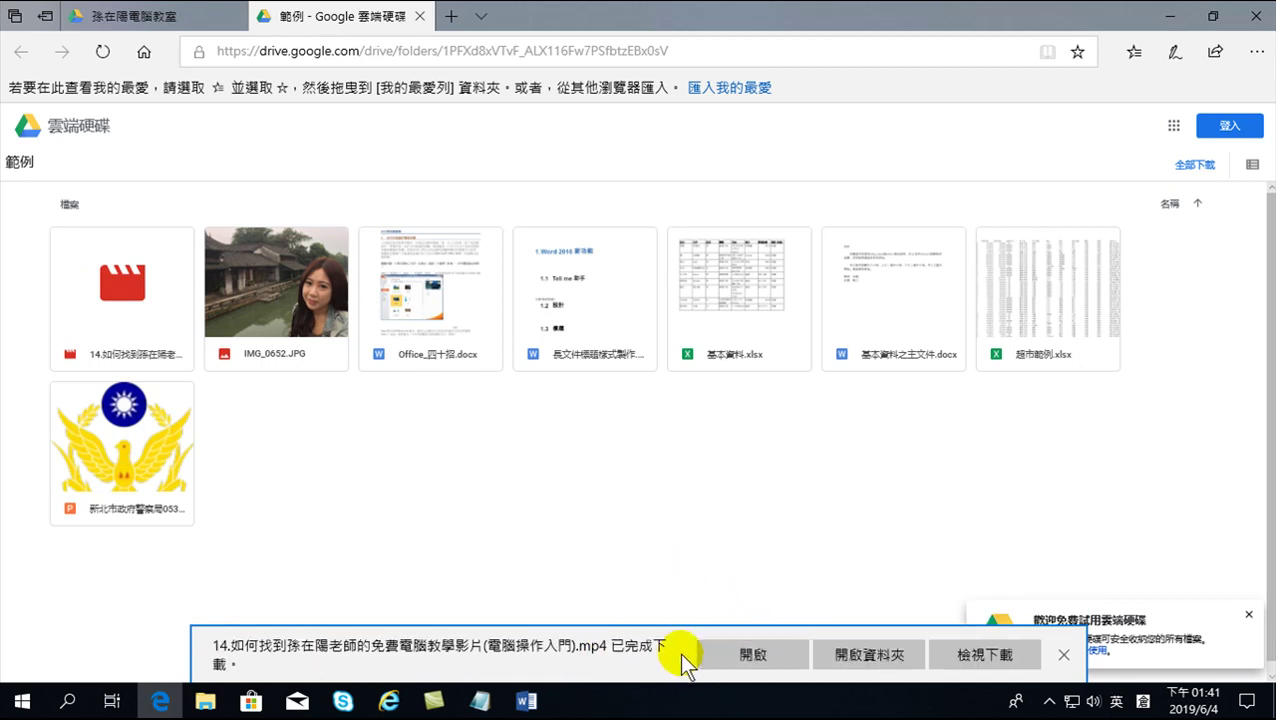
left_click(1062, 658)
left_click(419, 16)
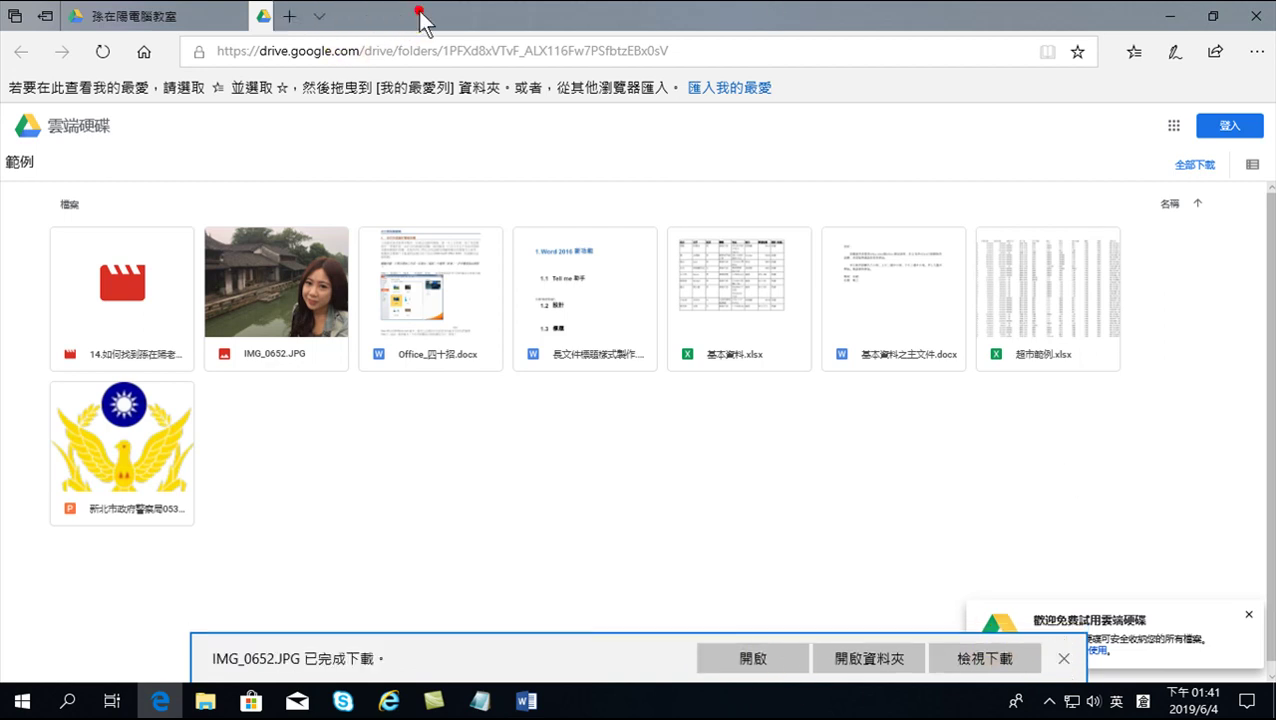
left_click(234, 14)
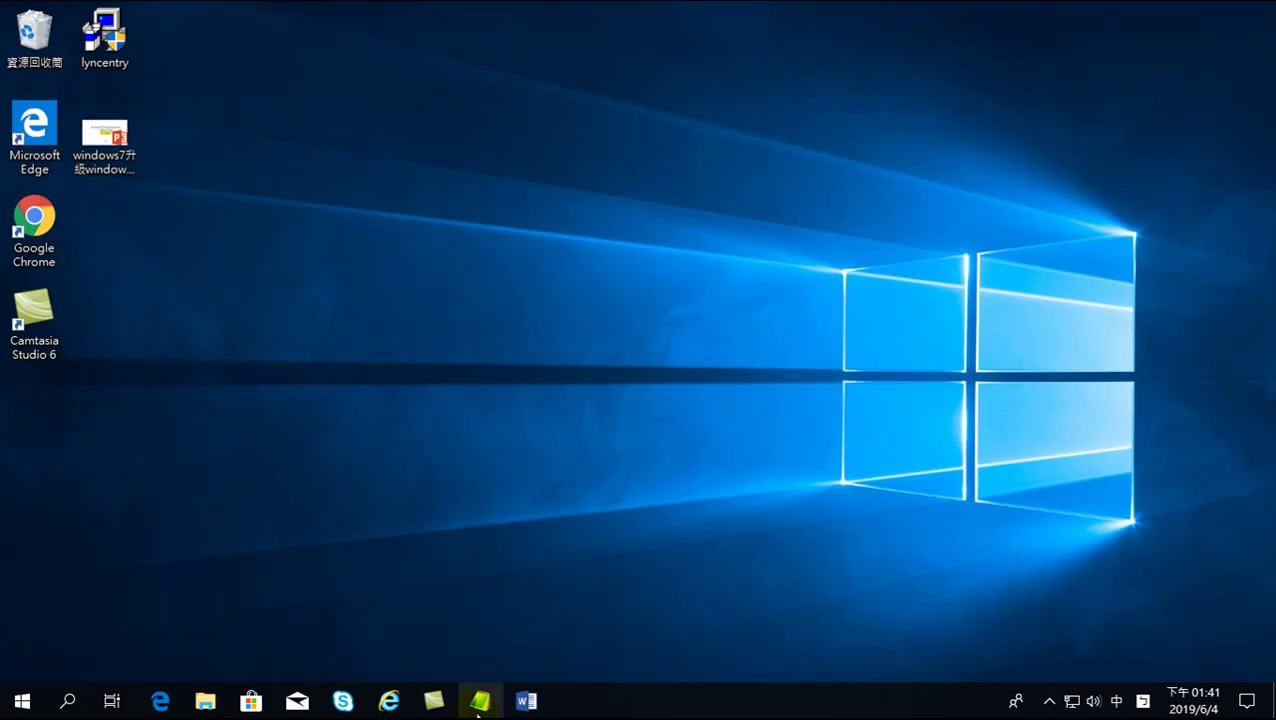
Step: Restore the Office_四十招 window from the Word icon on the taskbar
left_click(526, 701)
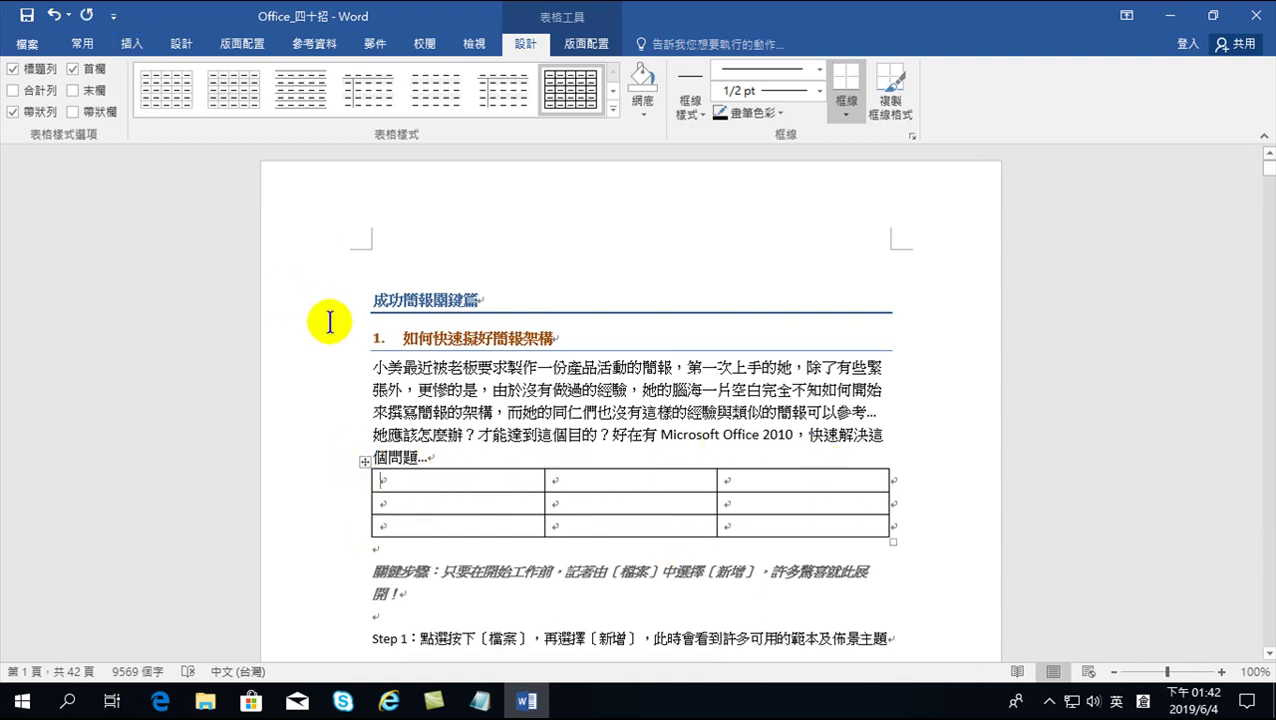
left_click(134, 44)
left_click(151, 88)
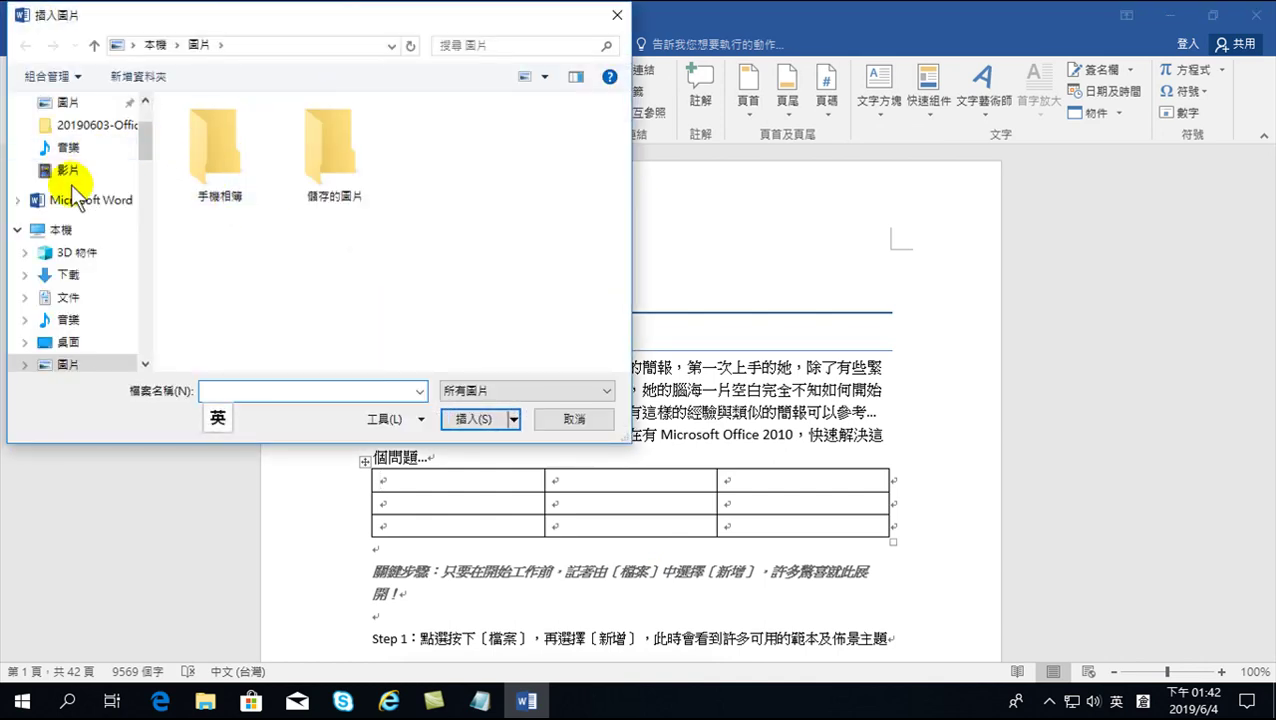
left_click(56, 276)
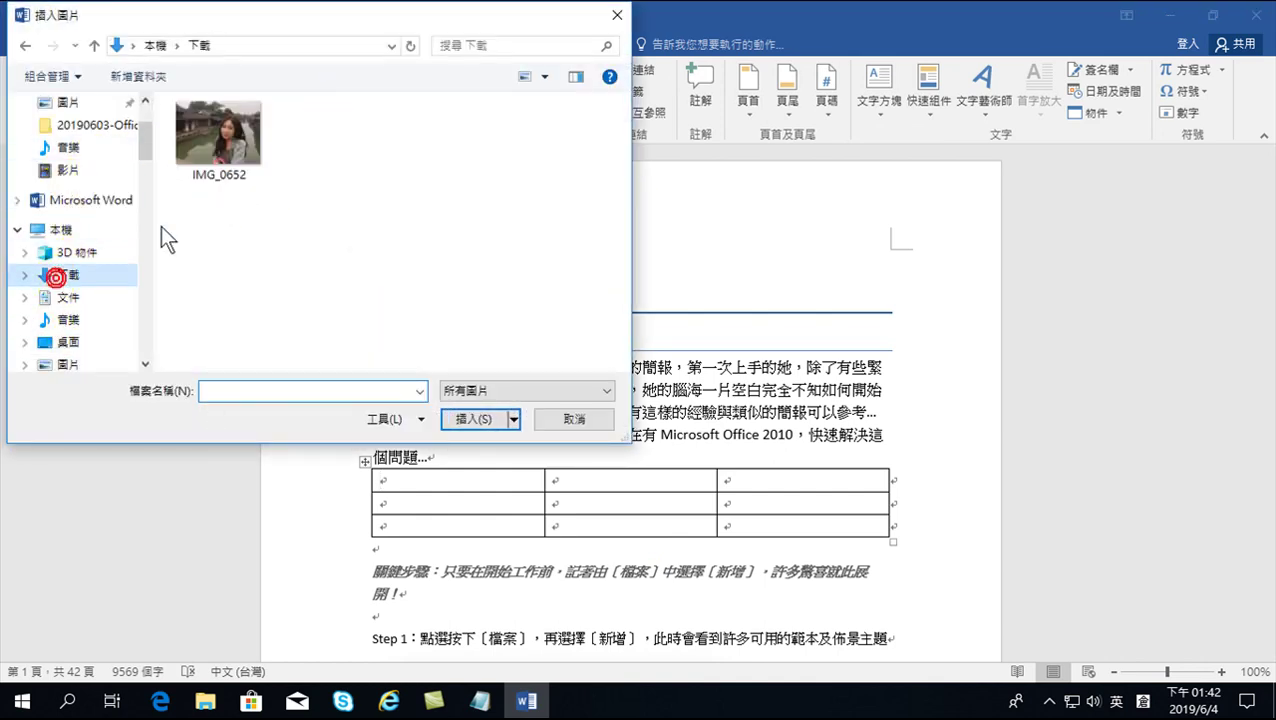
left_click(215, 145)
left_click(474, 416)
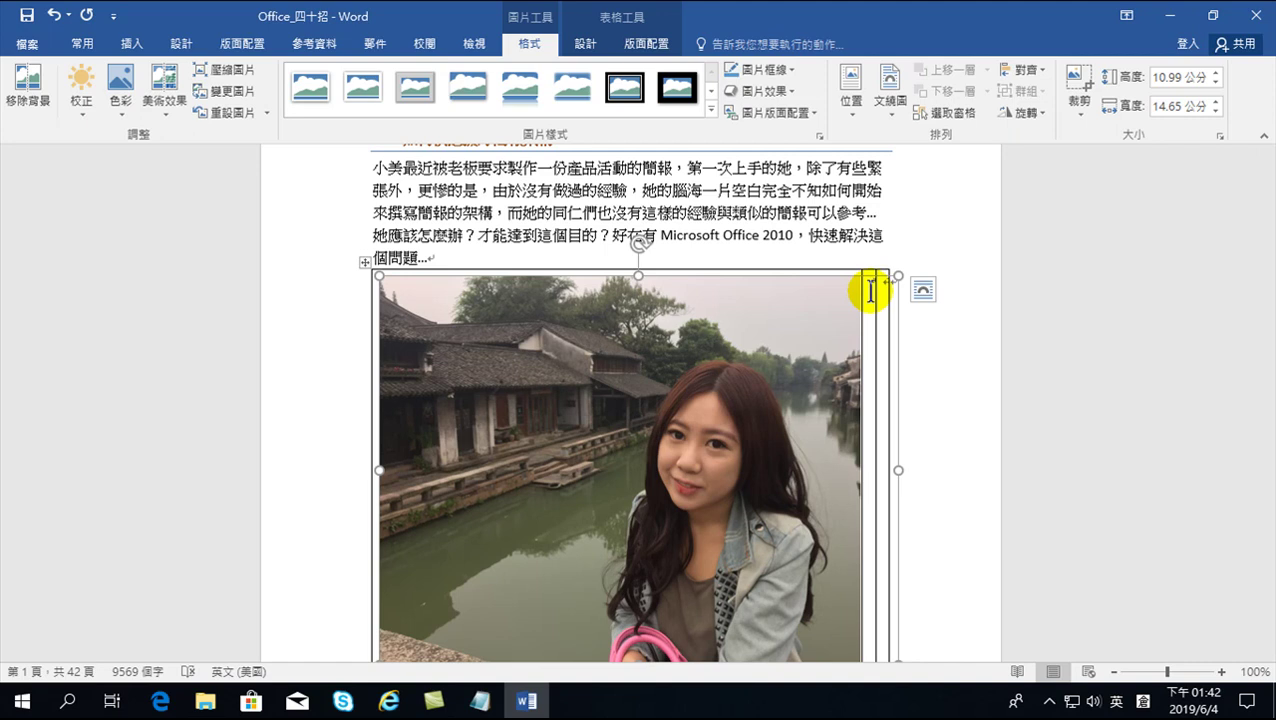
left_click(52, 14)
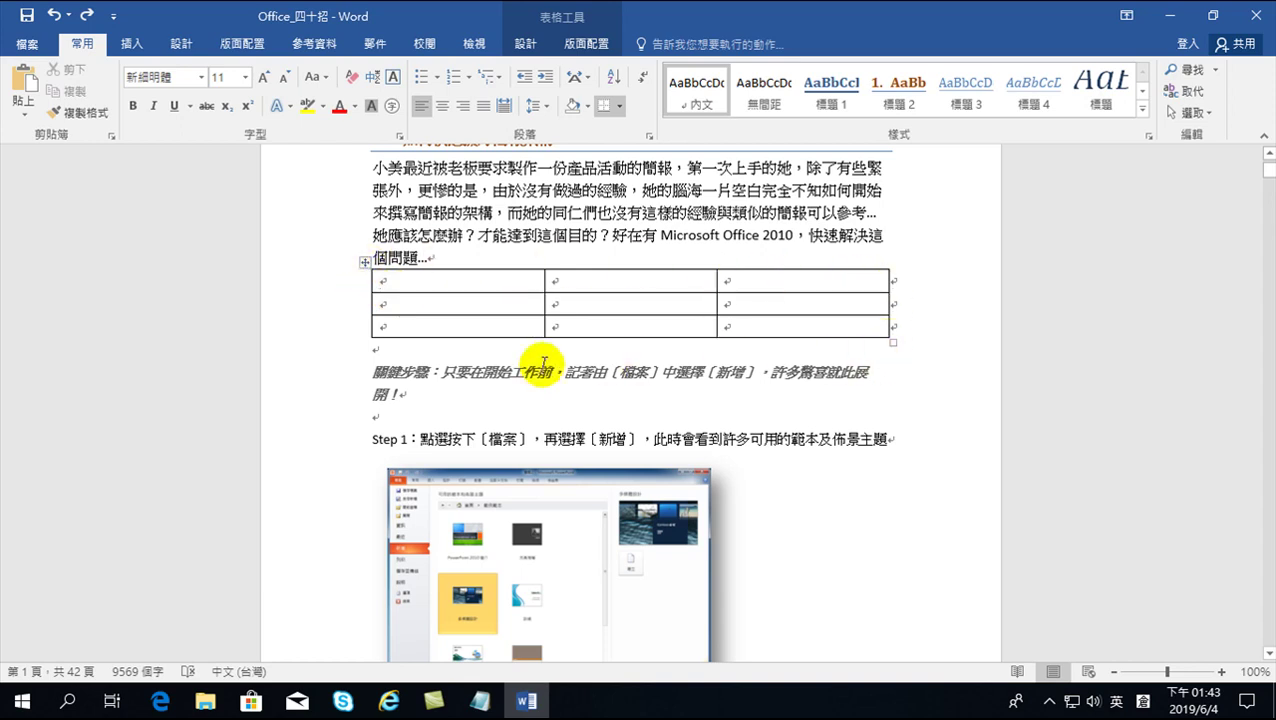
Step: Uncheck 'Automatically resize to fit contents' in Table Properties options and confirm both dialogs
left_click(576, 44)
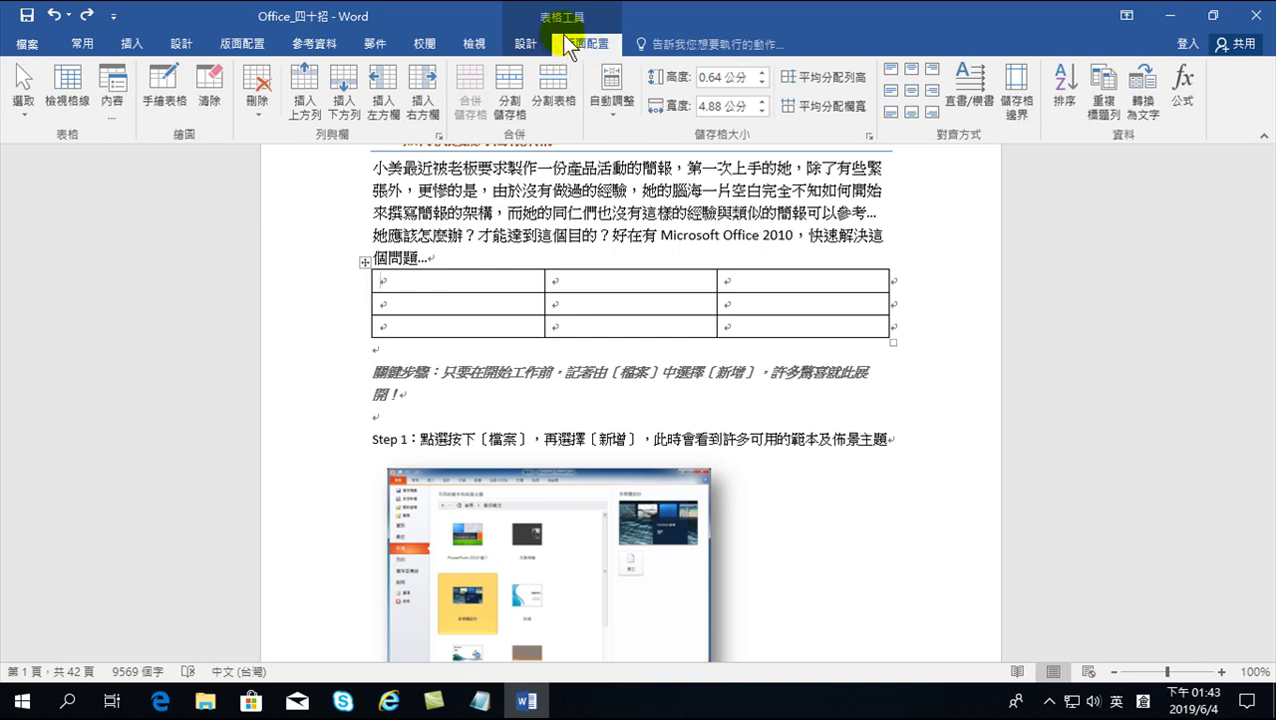
left_click(110, 94)
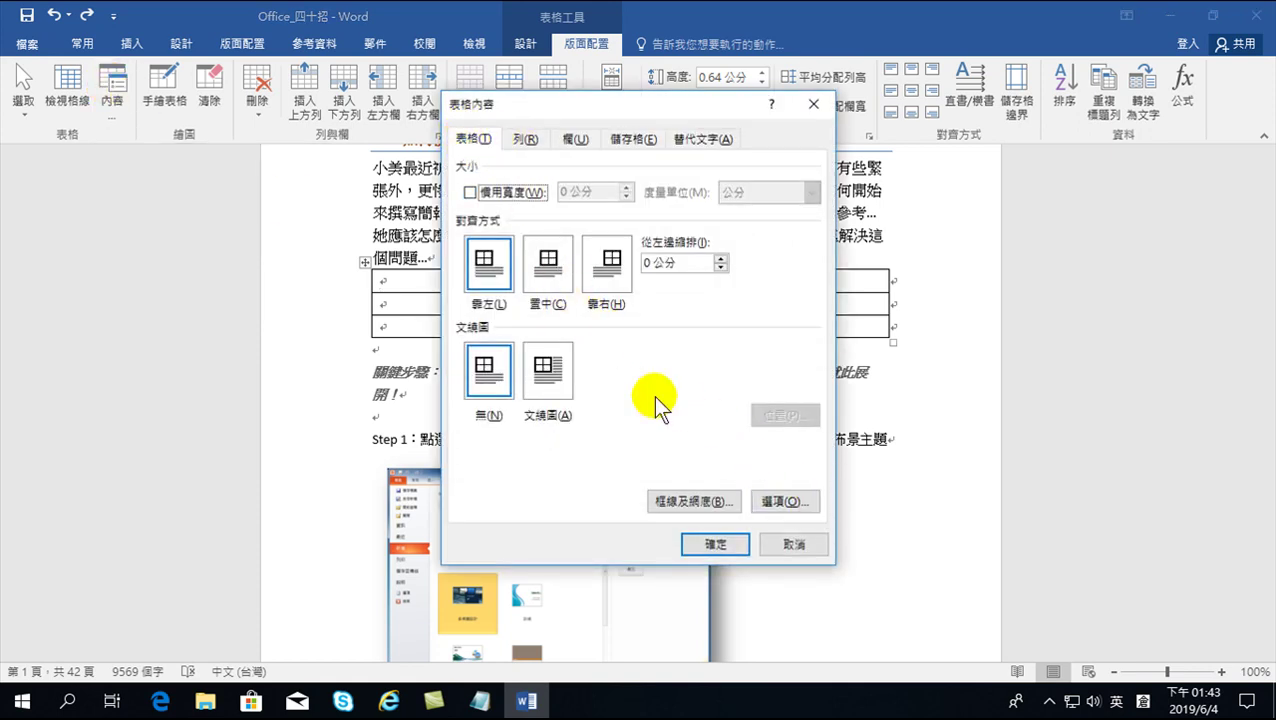
left_click(787, 504)
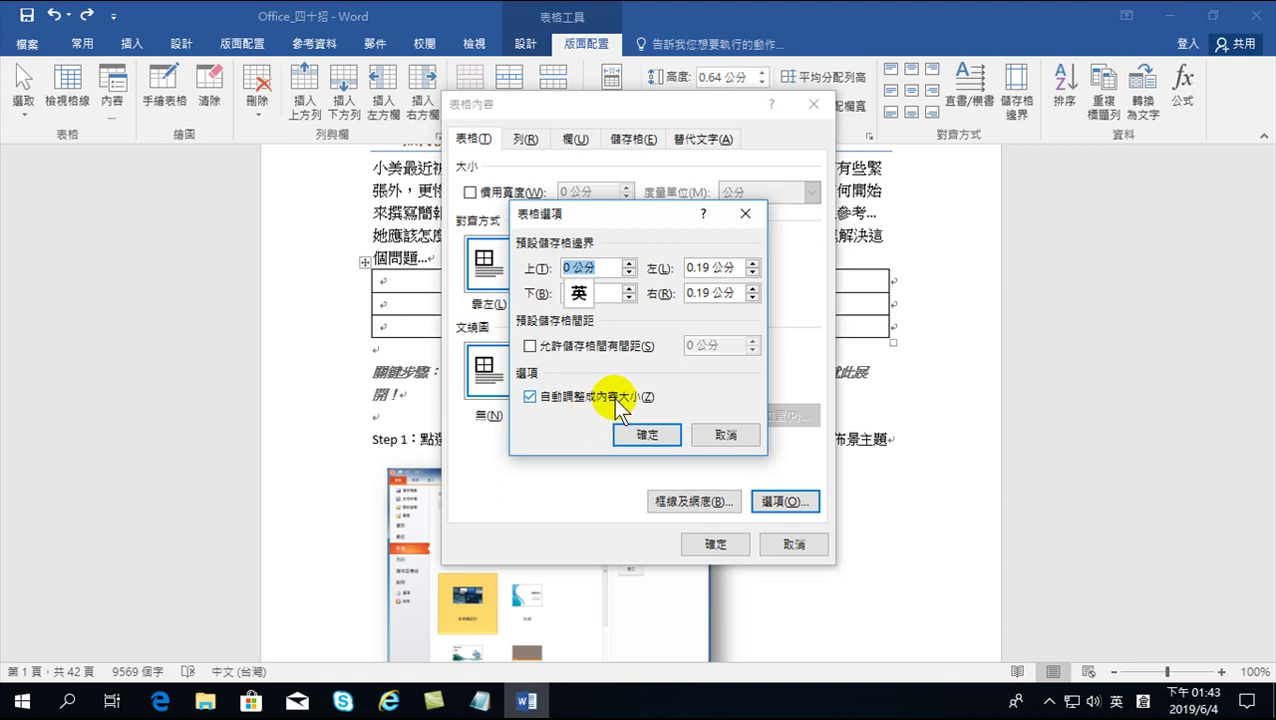
left_click(531, 397)
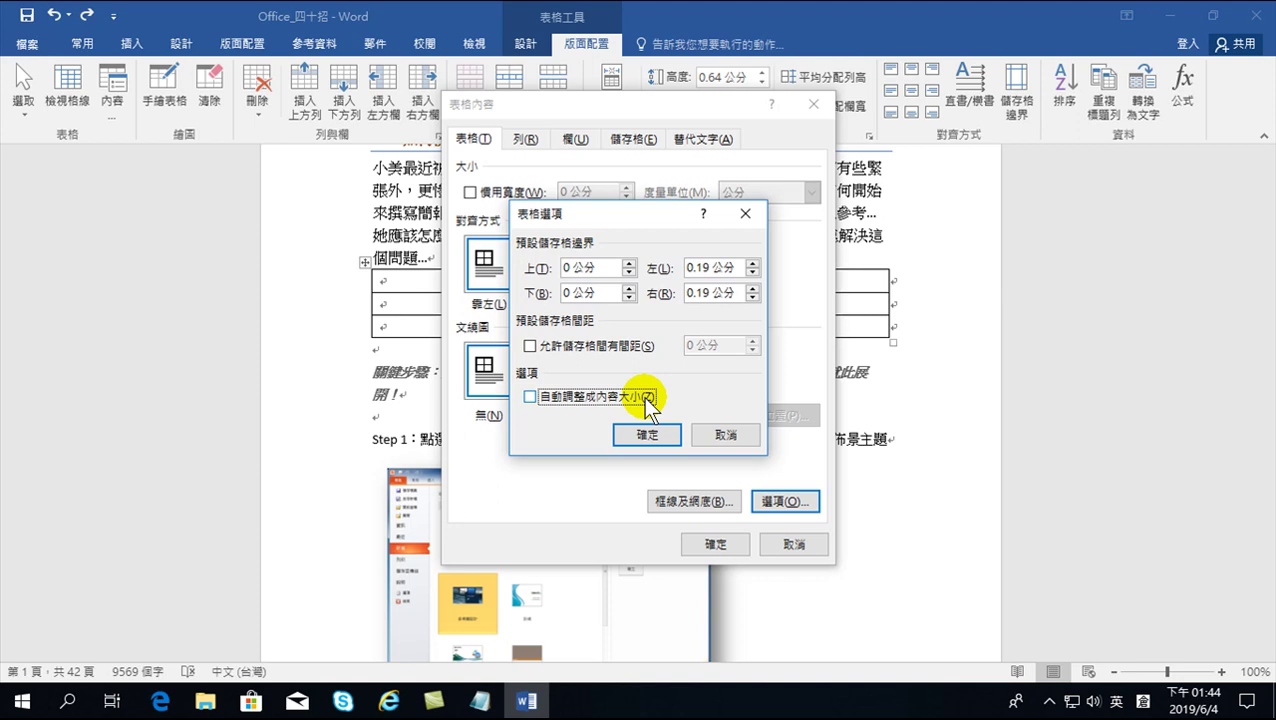
left_click(647, 434)
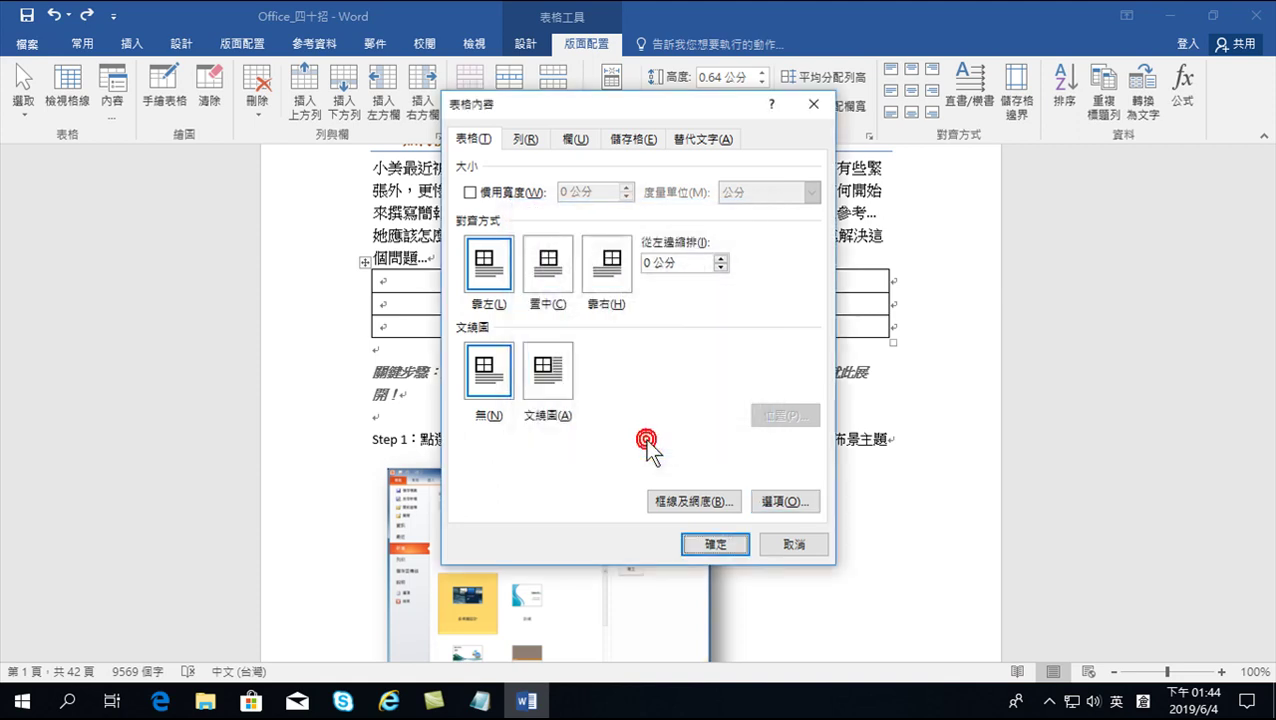
left_click(718, 549)
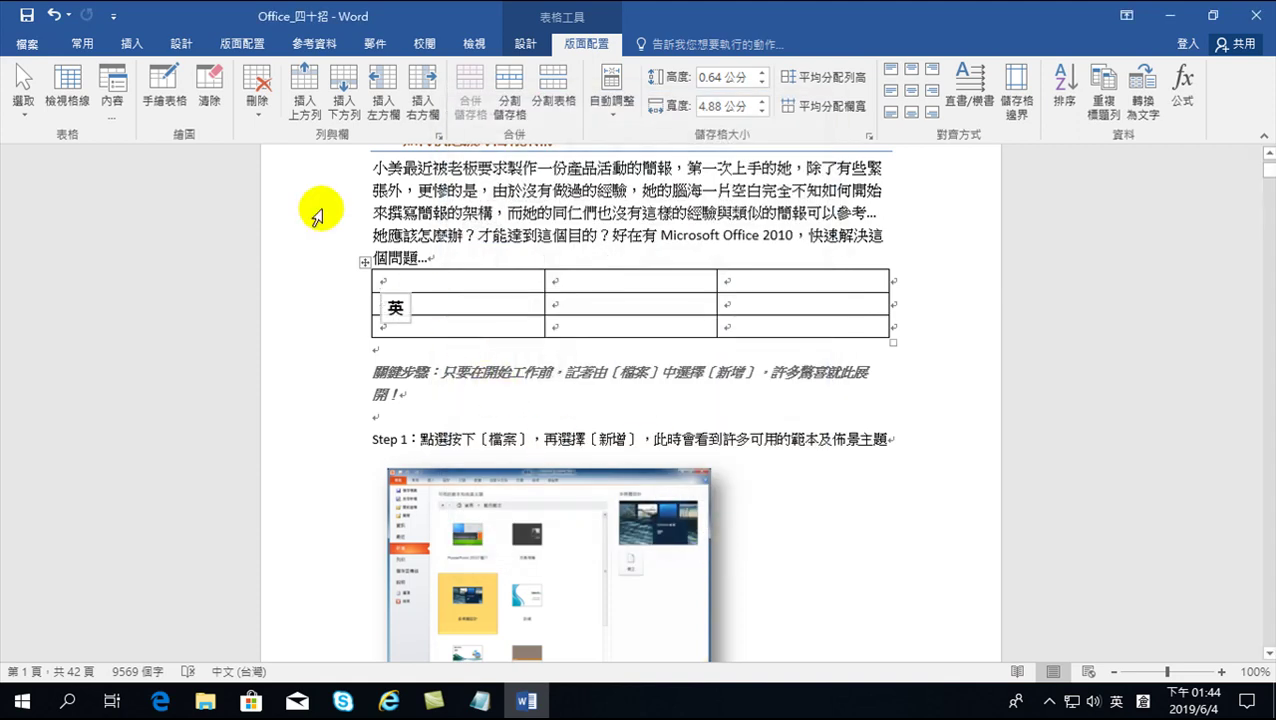
Step: Insert the IMG_0652 picture into the table's top-left cell
left_click(128, 44)
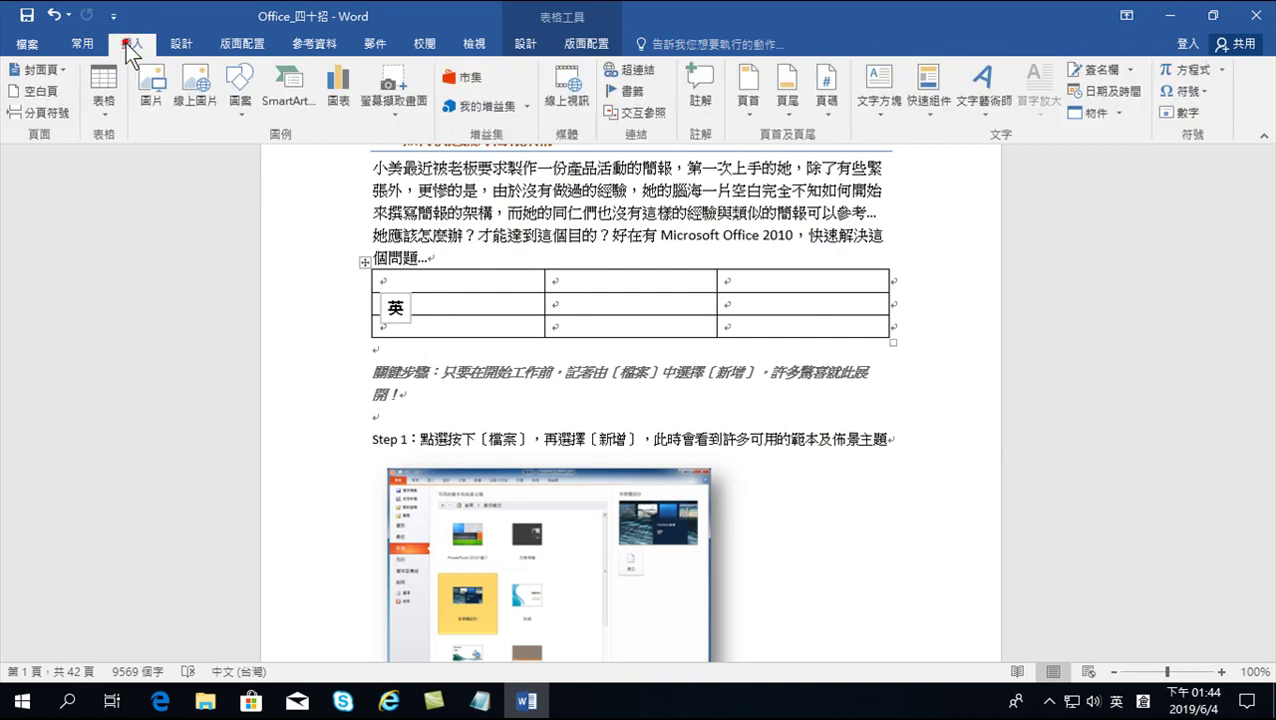
left_click(150, 88)
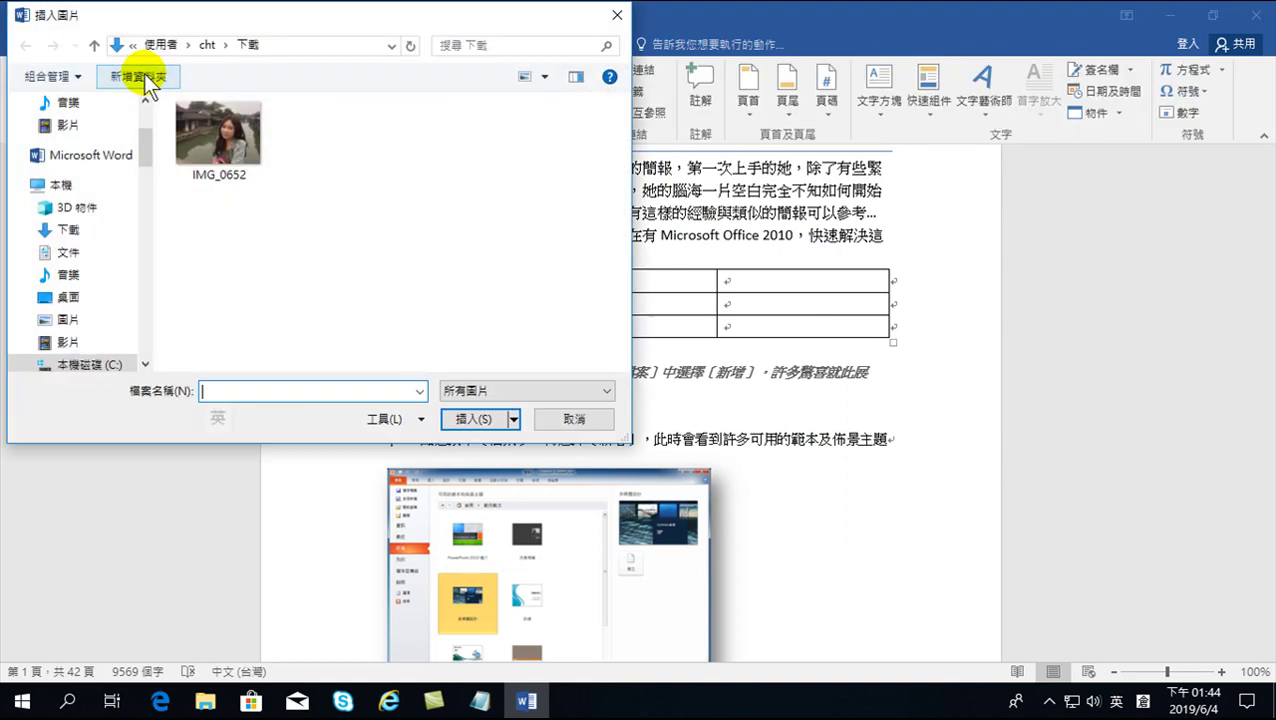
left_click(231, 136)
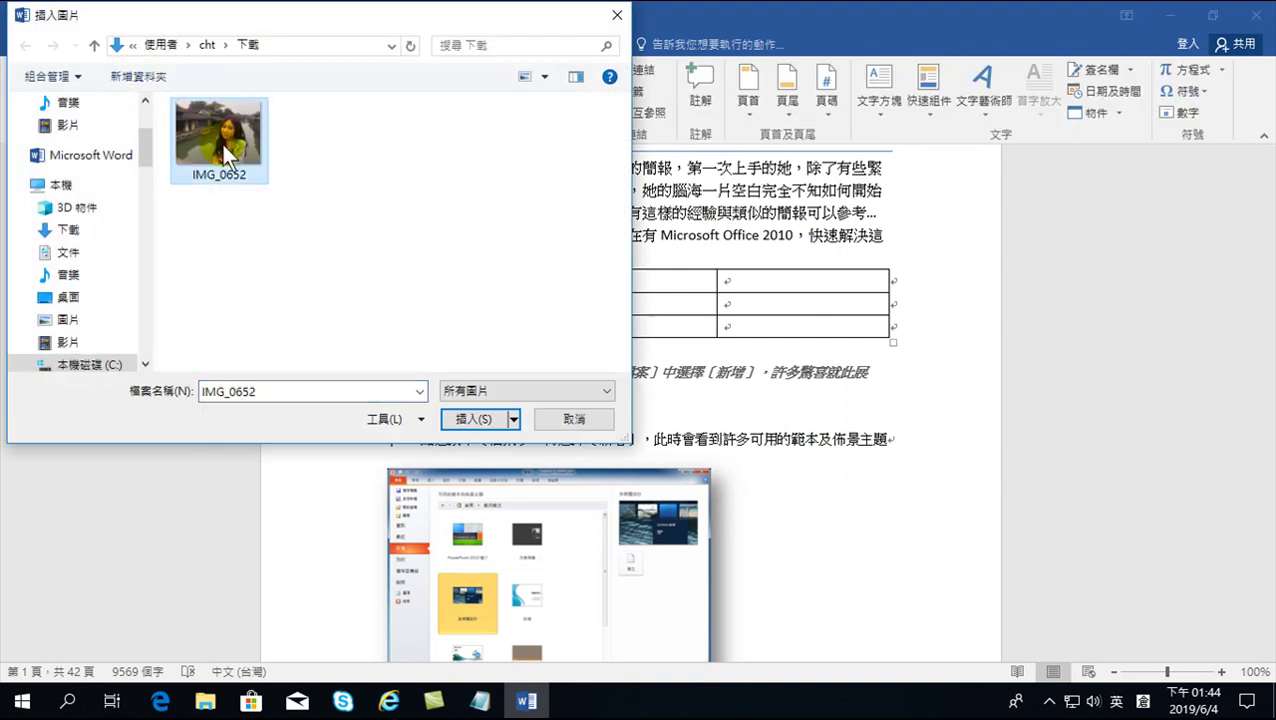
left_click(465, 420)
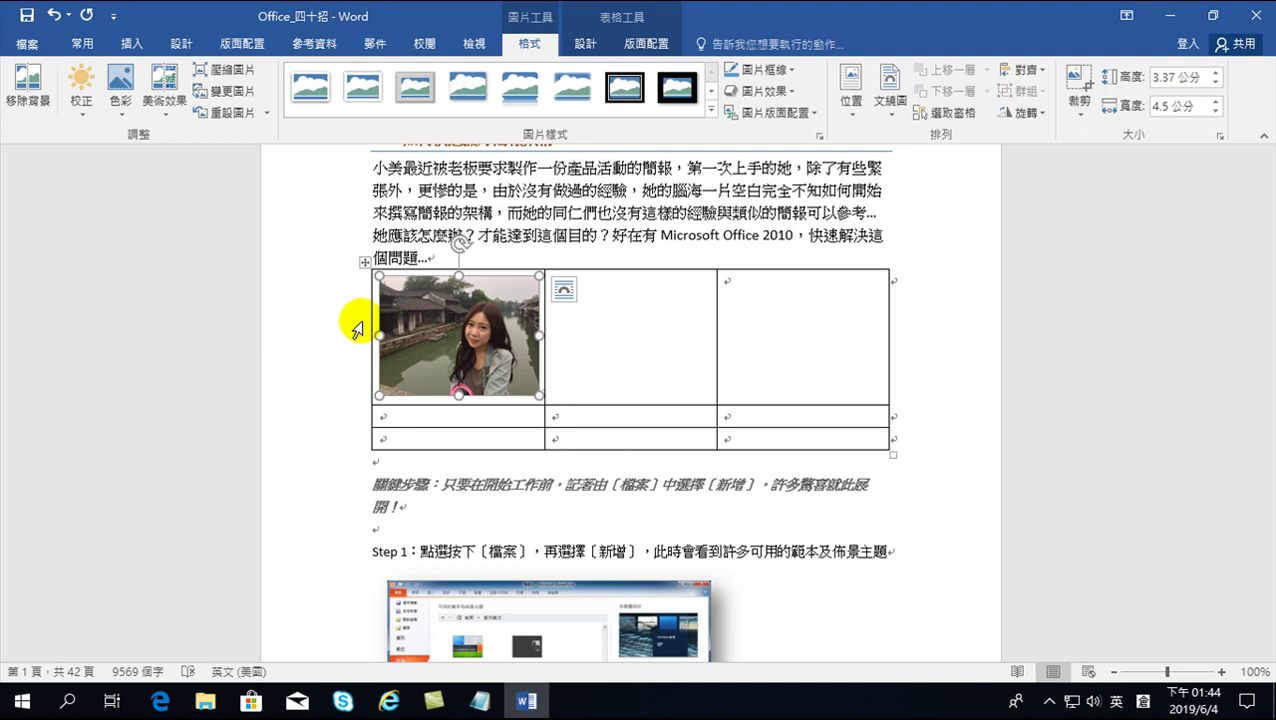
Step: Insert IMG_0652 again into the right cell of the second row
left_click(740, 415)
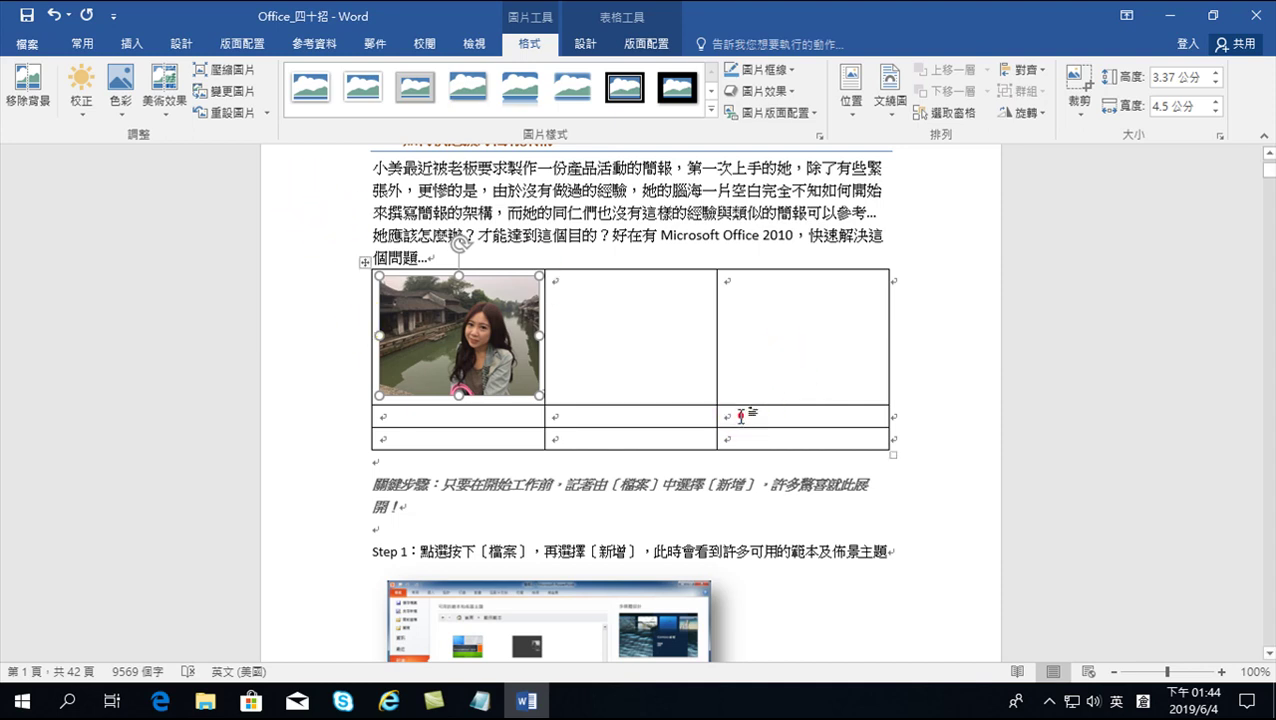
left_click(133, 42)
left_click(146, 85)
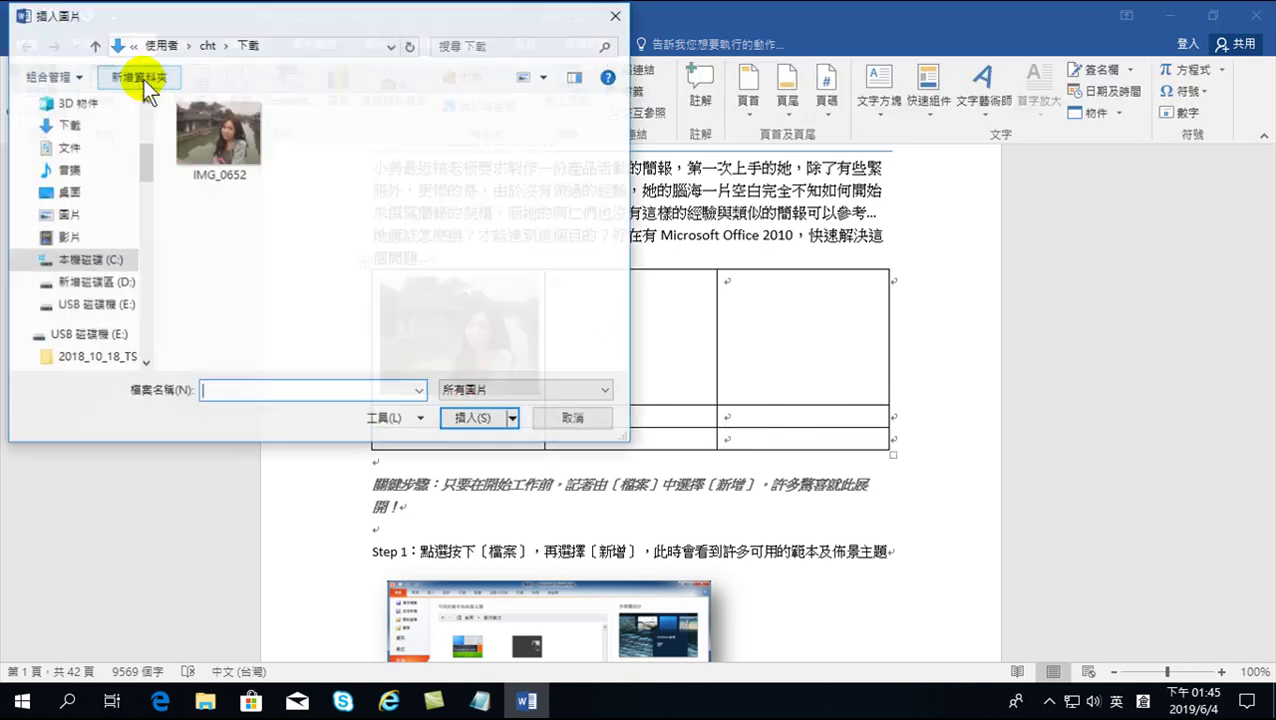
left_click(219, 121)
left_click(466, 417)
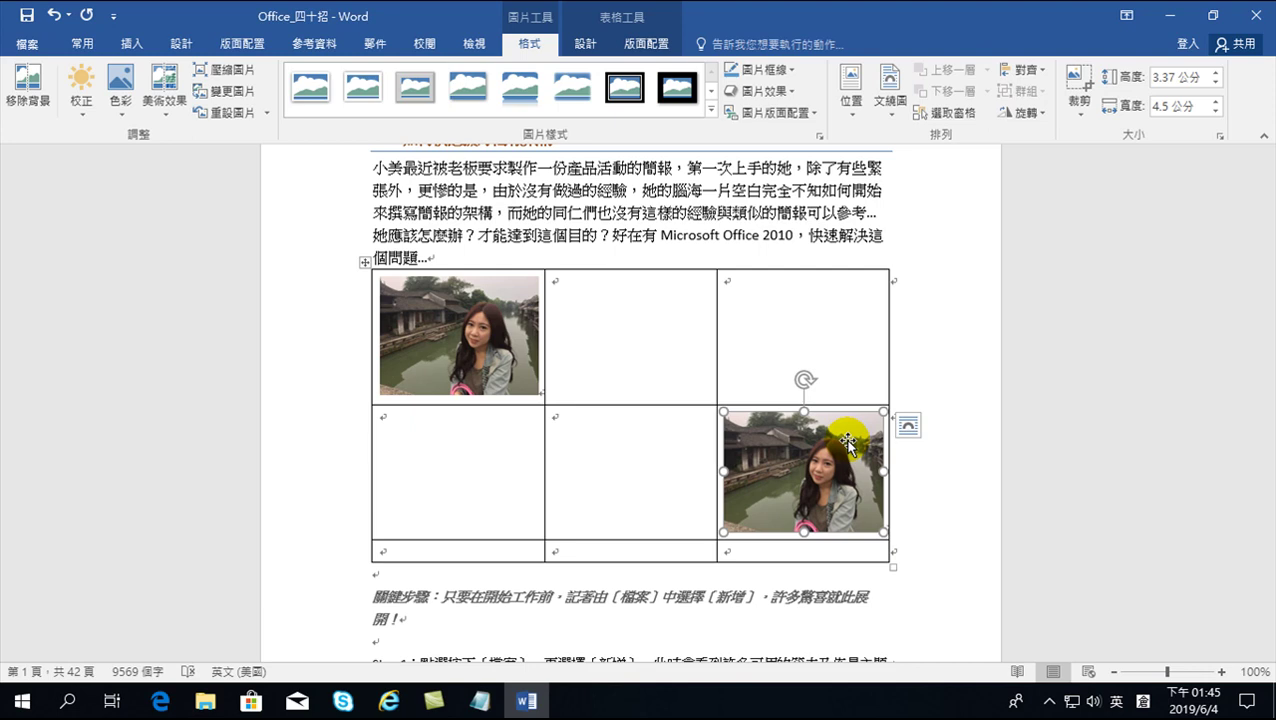
left_click(757, 40)
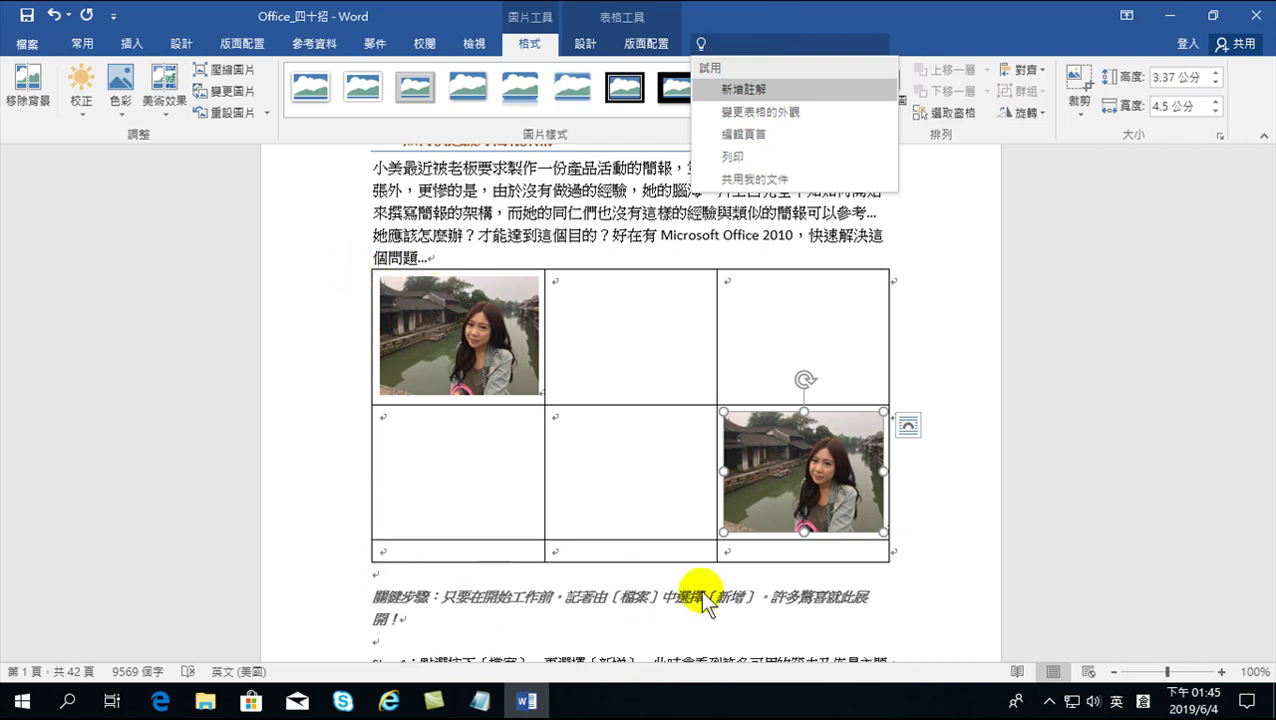
Step: Keep 'Automatically resize to fit contents' off in Table Properties so column widths stay fixed
left_click(572, 293)
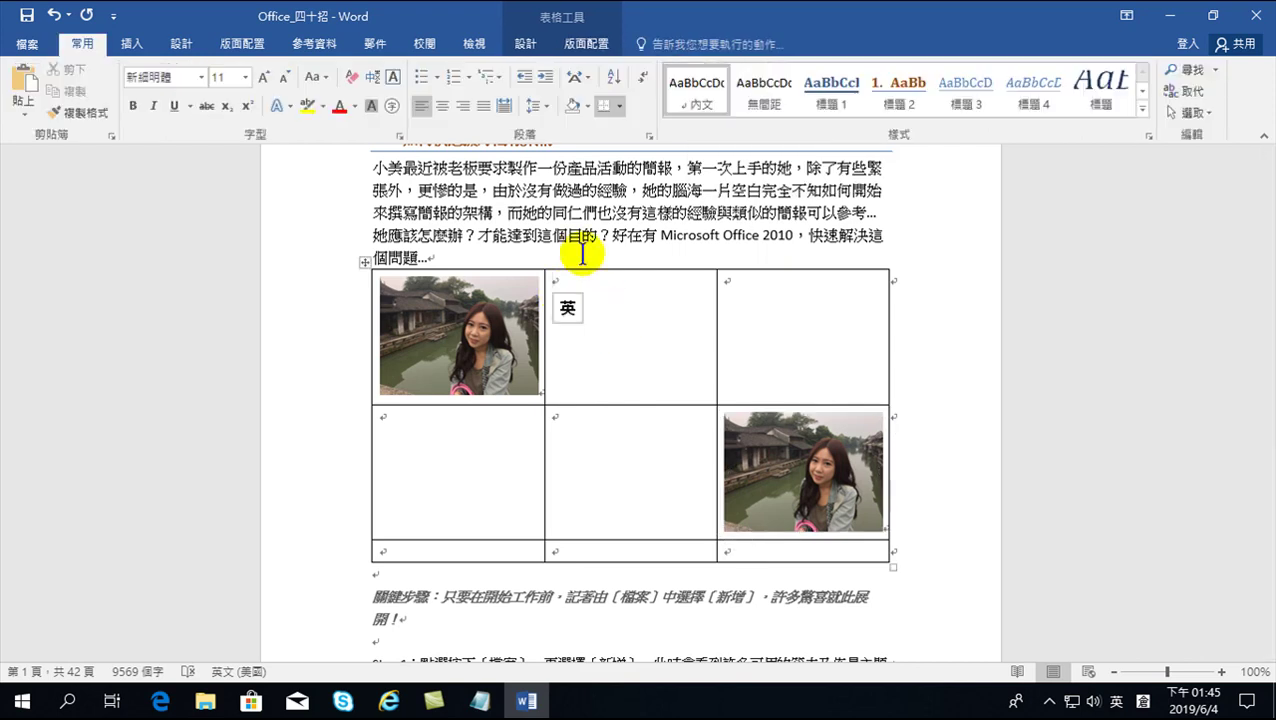
left_click(588, 42)
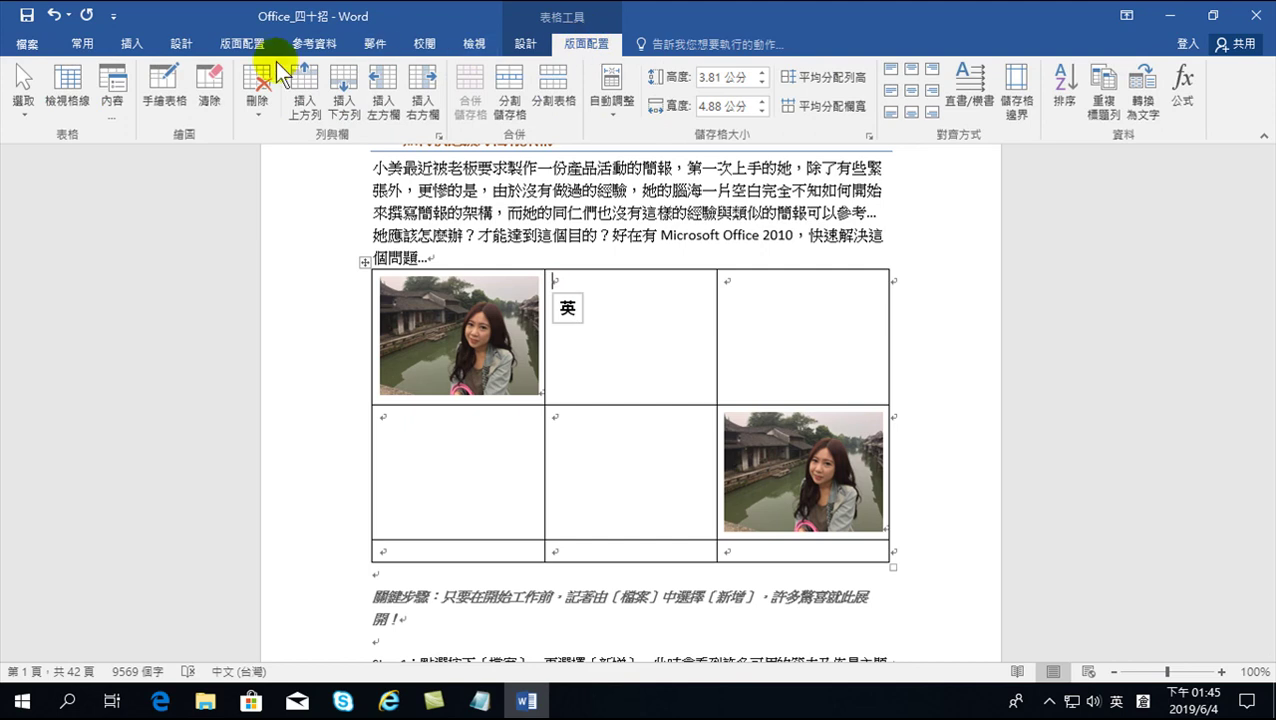
left_click(113, 88)
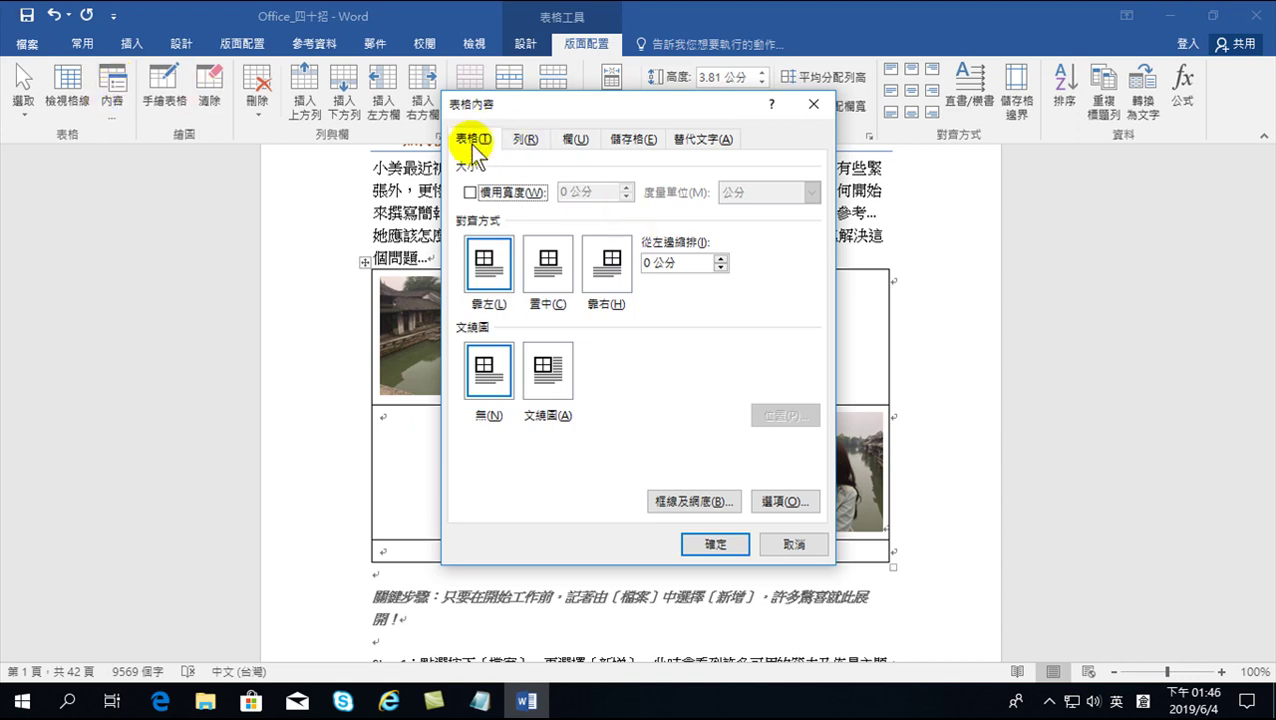
left_click(766, 501)
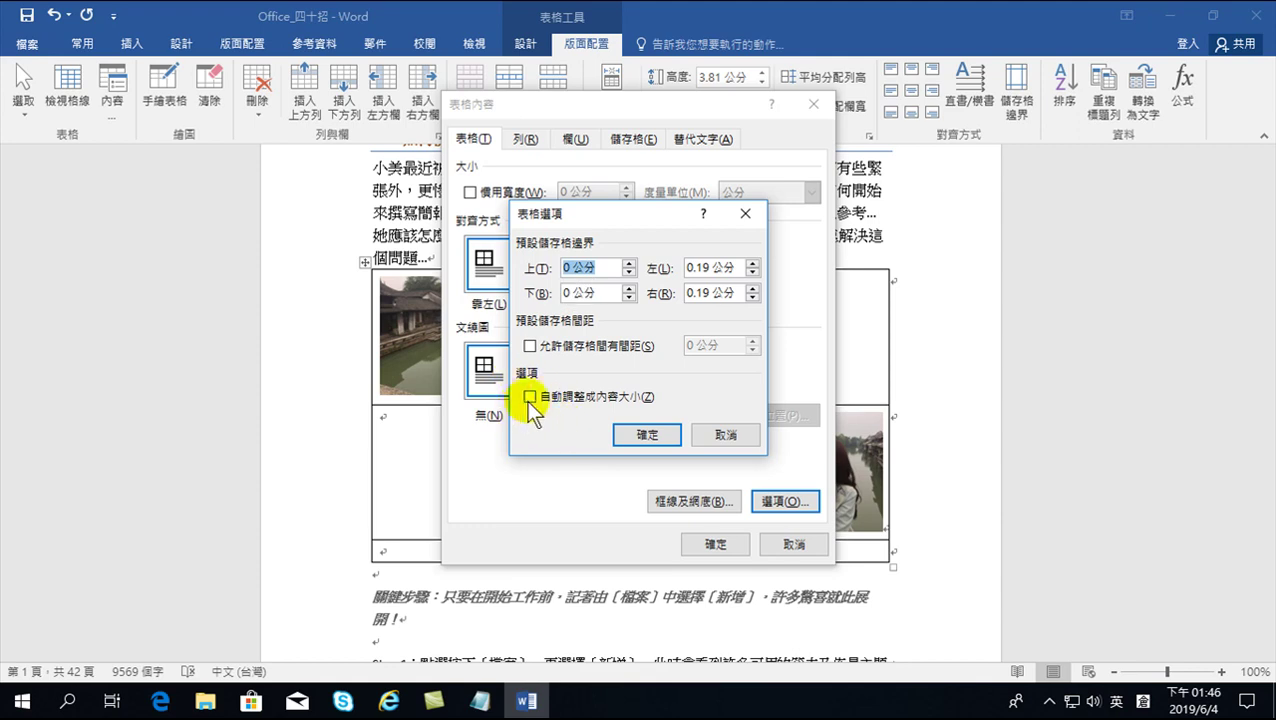
left_click(645, 436)
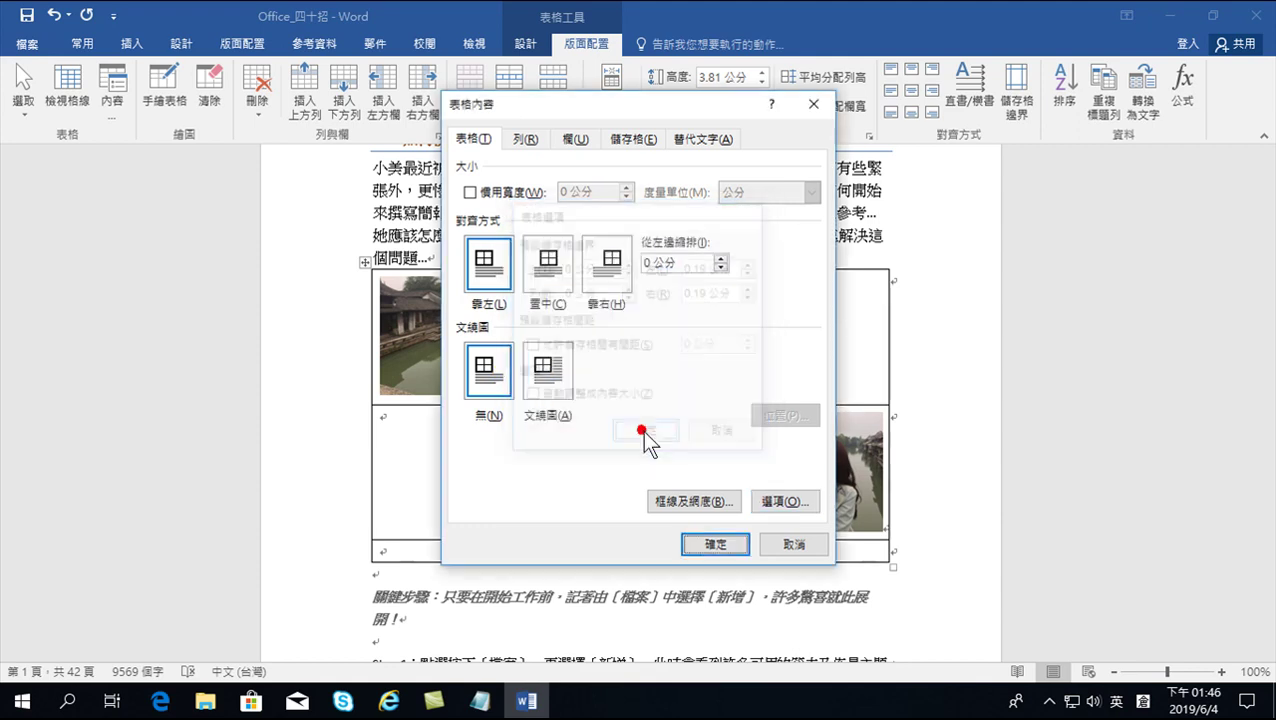
left_click(716, 544)
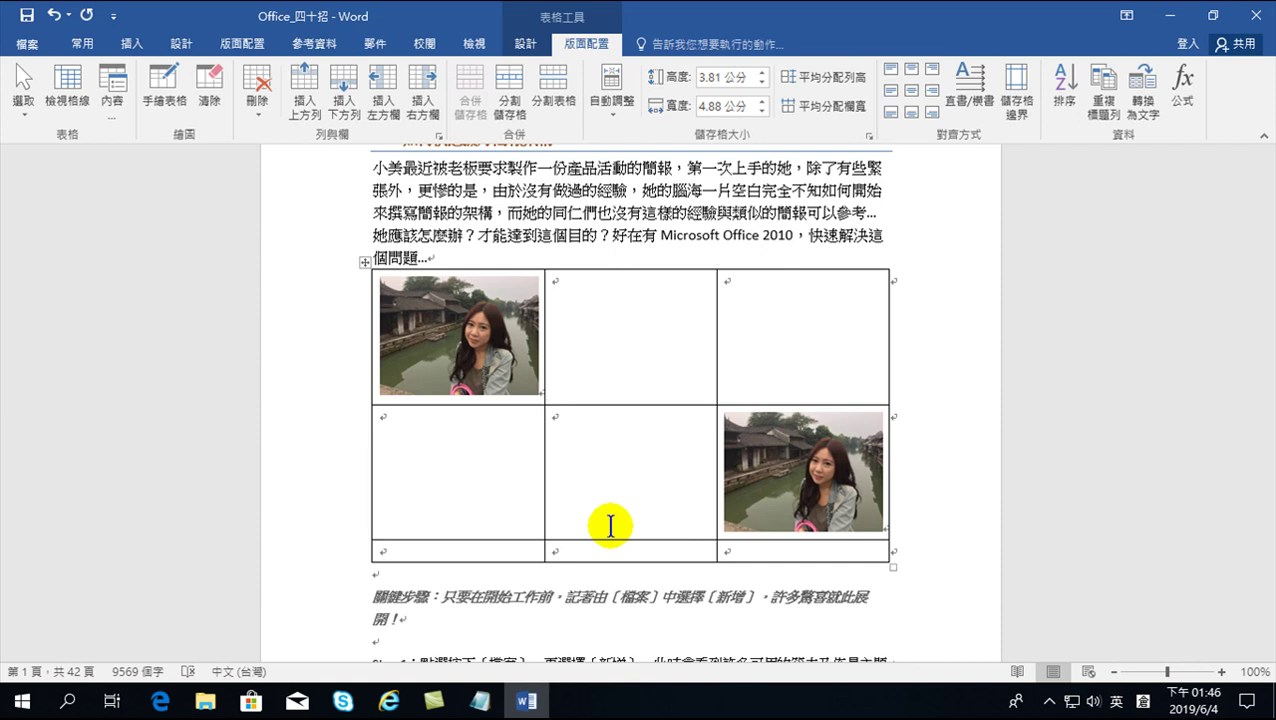
Step: Delete the IMG_0652 copy in the lower-right cell, leaving only the top-left photo
left_click(804, 462)
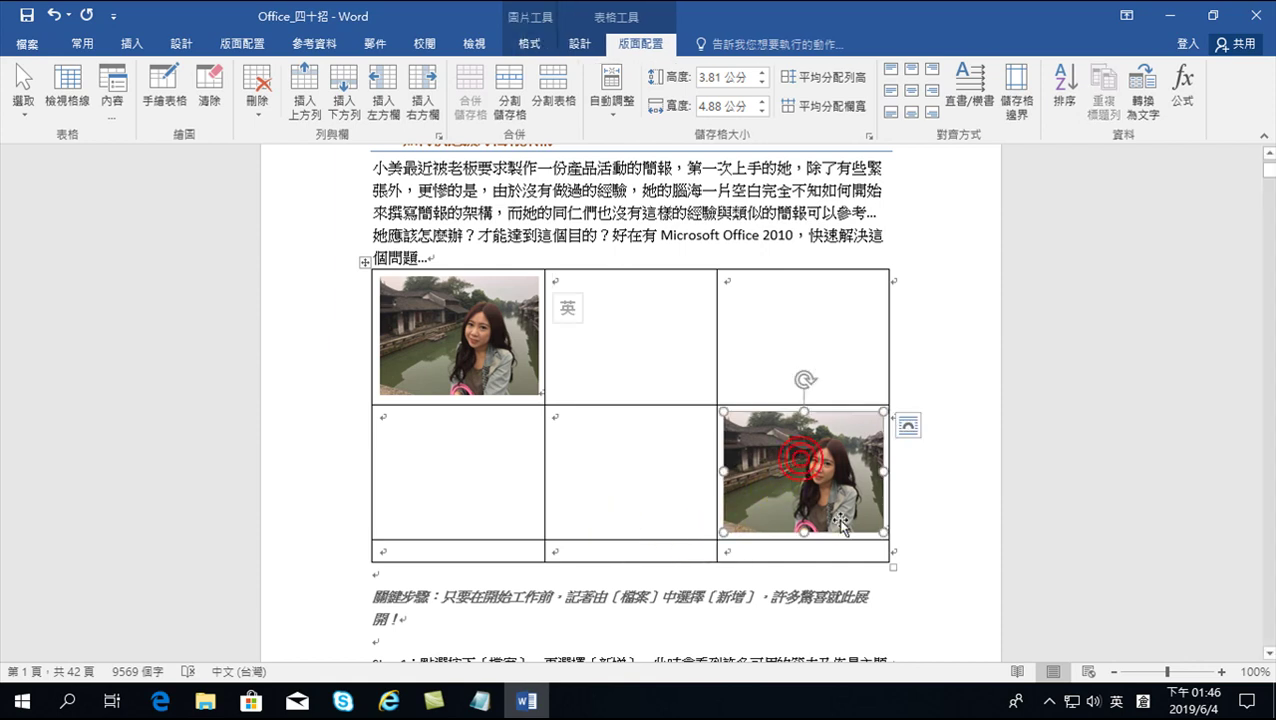
key("Delete")
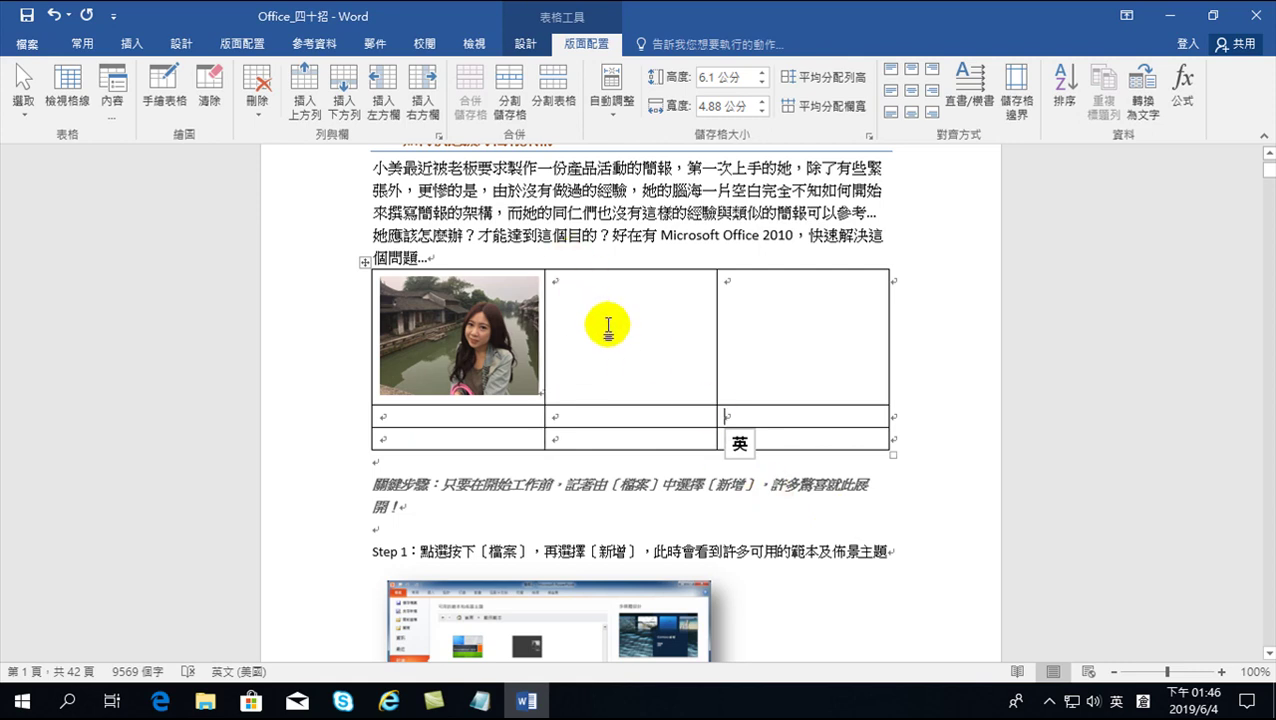
scroll(605, 340, "up", 3)
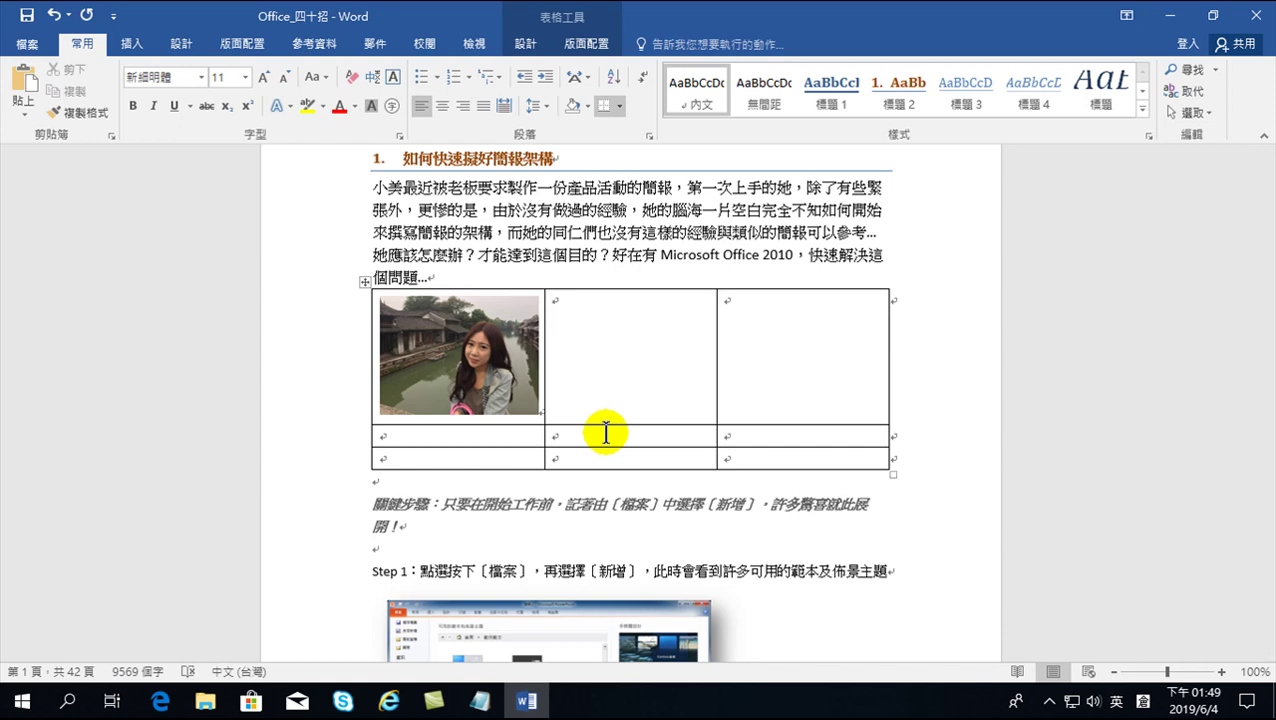
scroll(540, 460, "down", 7)
scroll(455, 455, "down", 10)
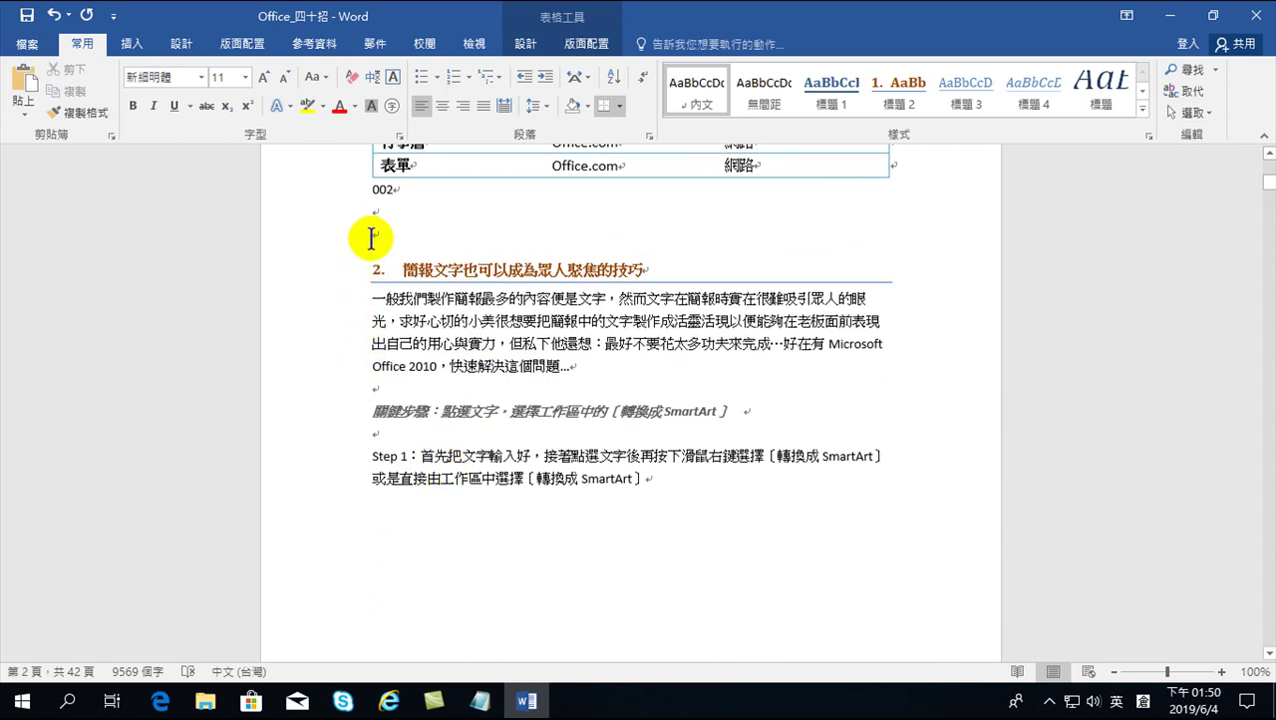
Step: Add blank lines below the 002 caption, then switch to File Explorer
left_click(372, 212)
key("Return")
key("Return")
key("Return")
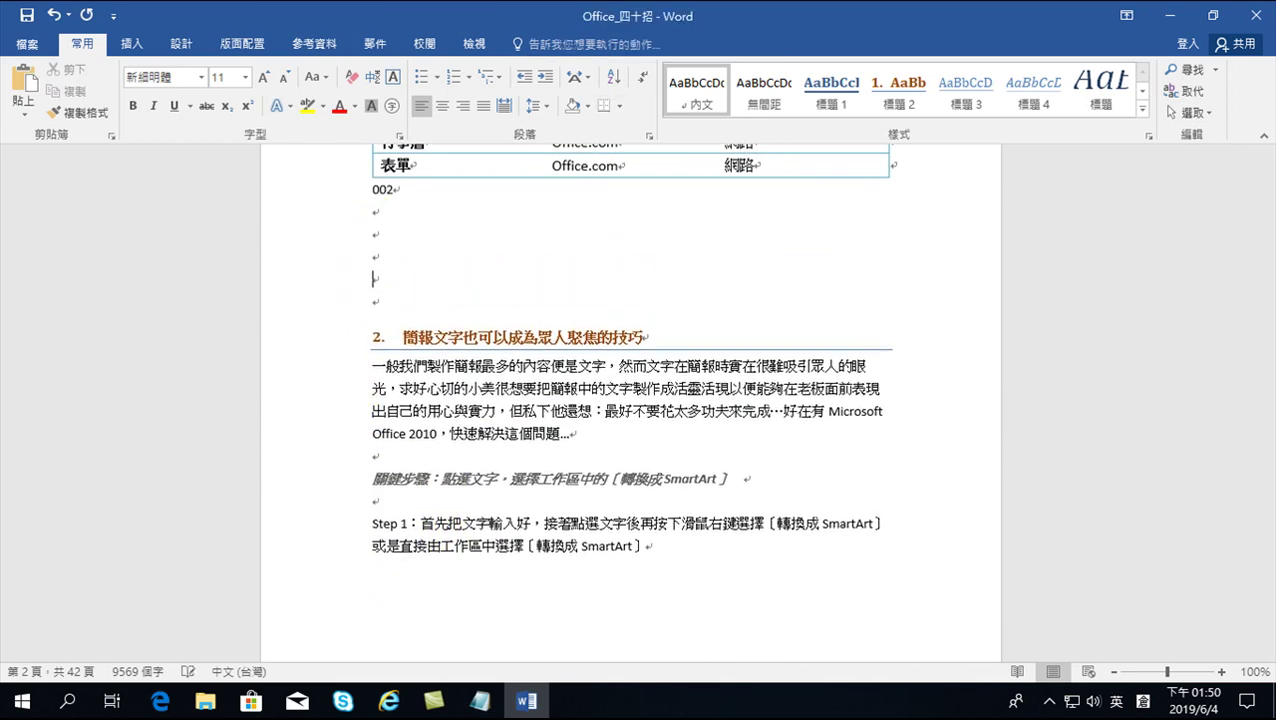
left_click(392, 233)
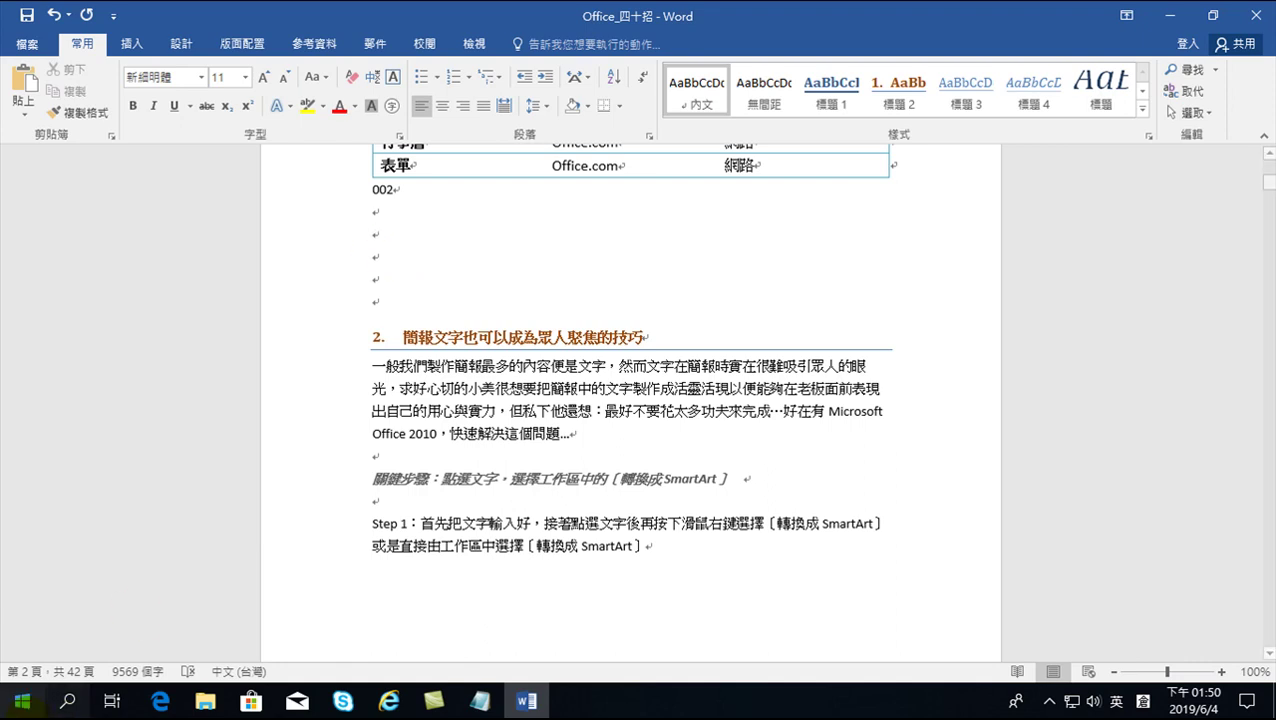
left_click(207, 701)
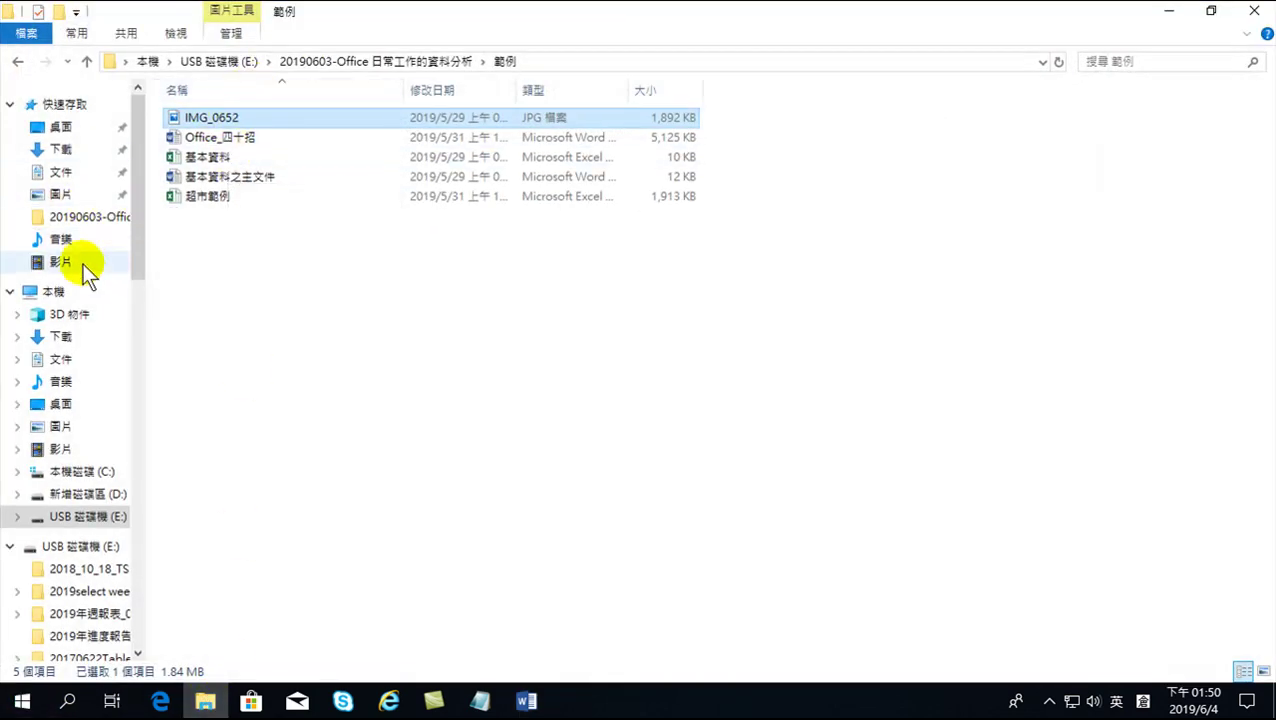
Step: Open the 超市範例20190604-1 workbook from the 下載 (Downloads) folder
left_click(66, 150)
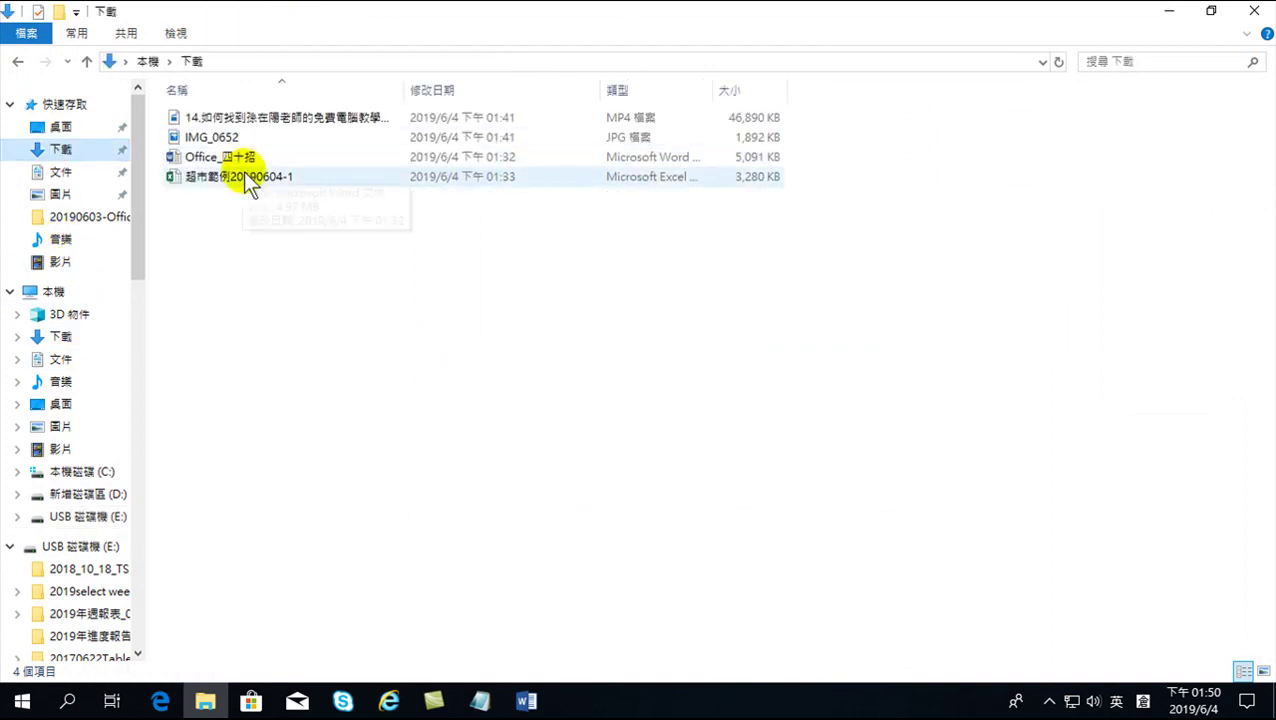
double_click(239, 176)
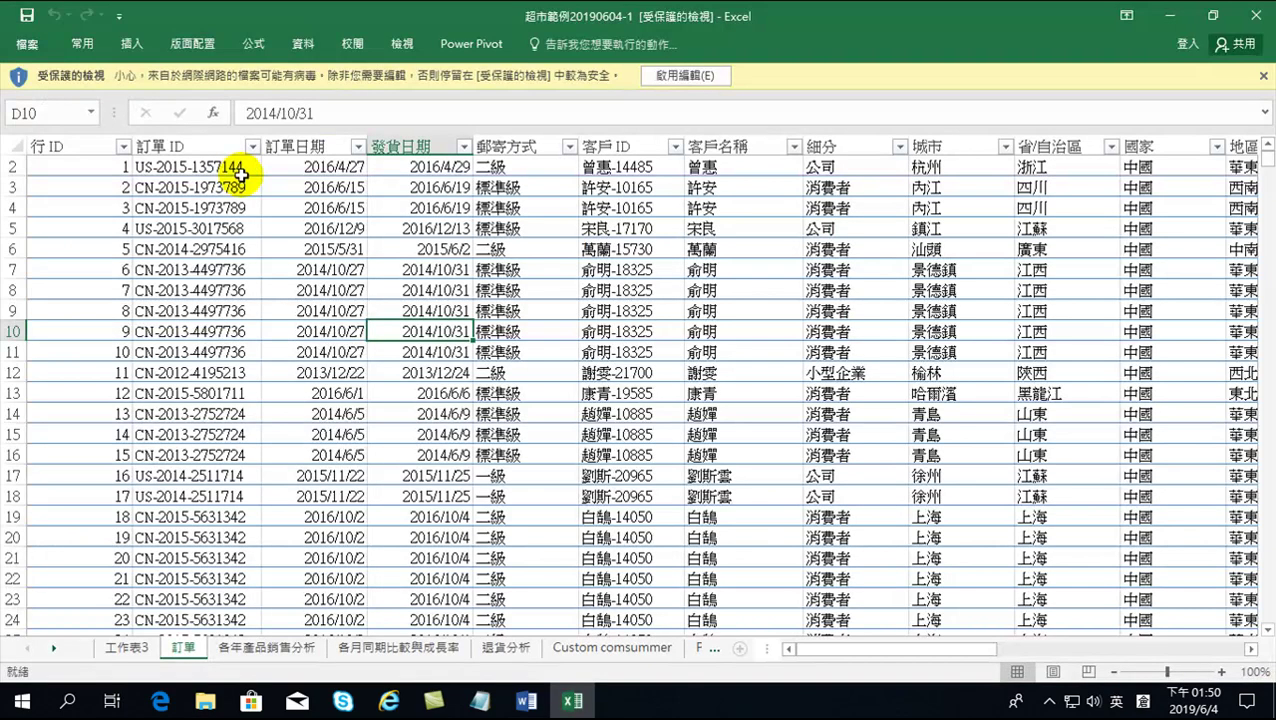
Step: Enable editing (啟用編輯) on the workbook and select cell L2 in the order table
left_click(685, 75)
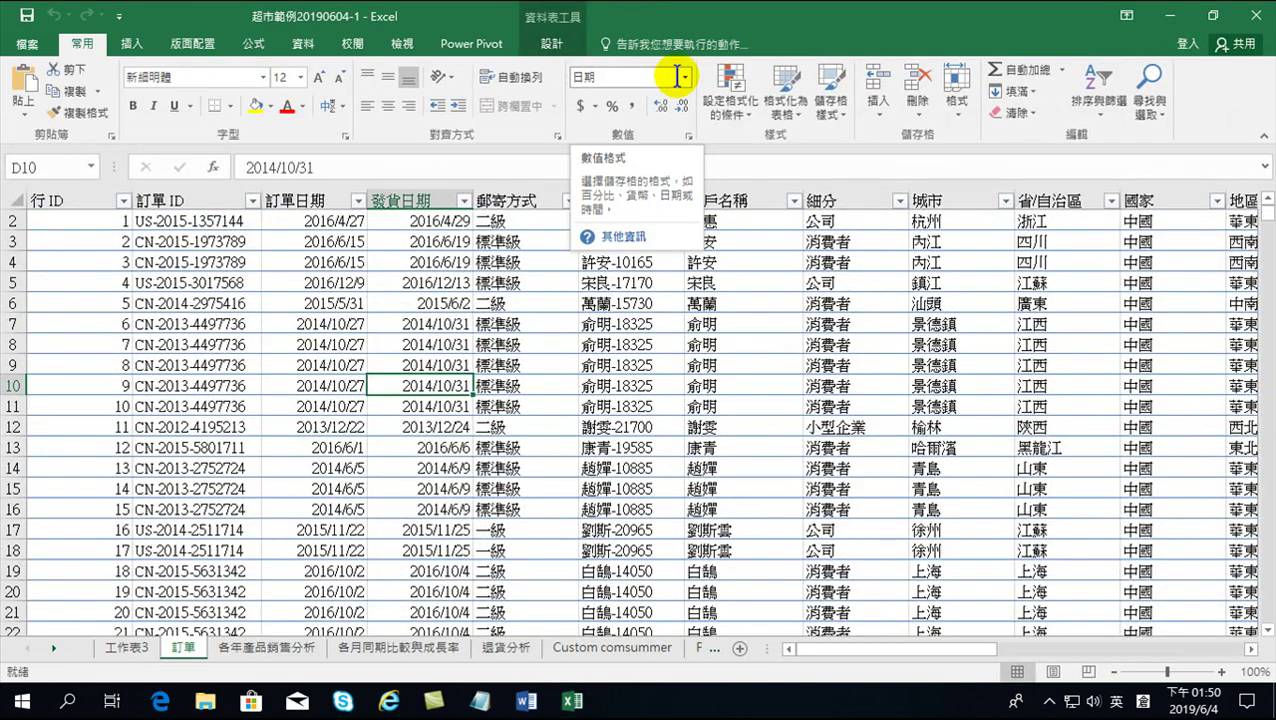
left_click(437, 341)
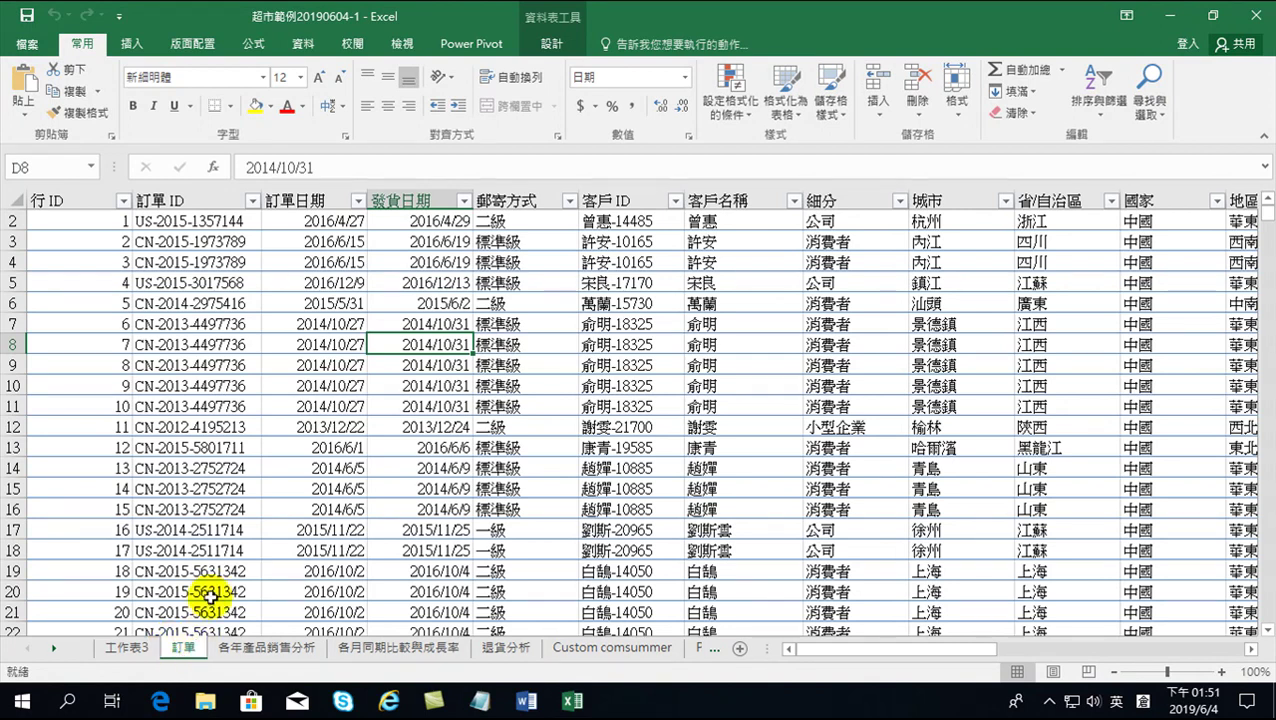
left_click_drag(832, 648, 945, 645)
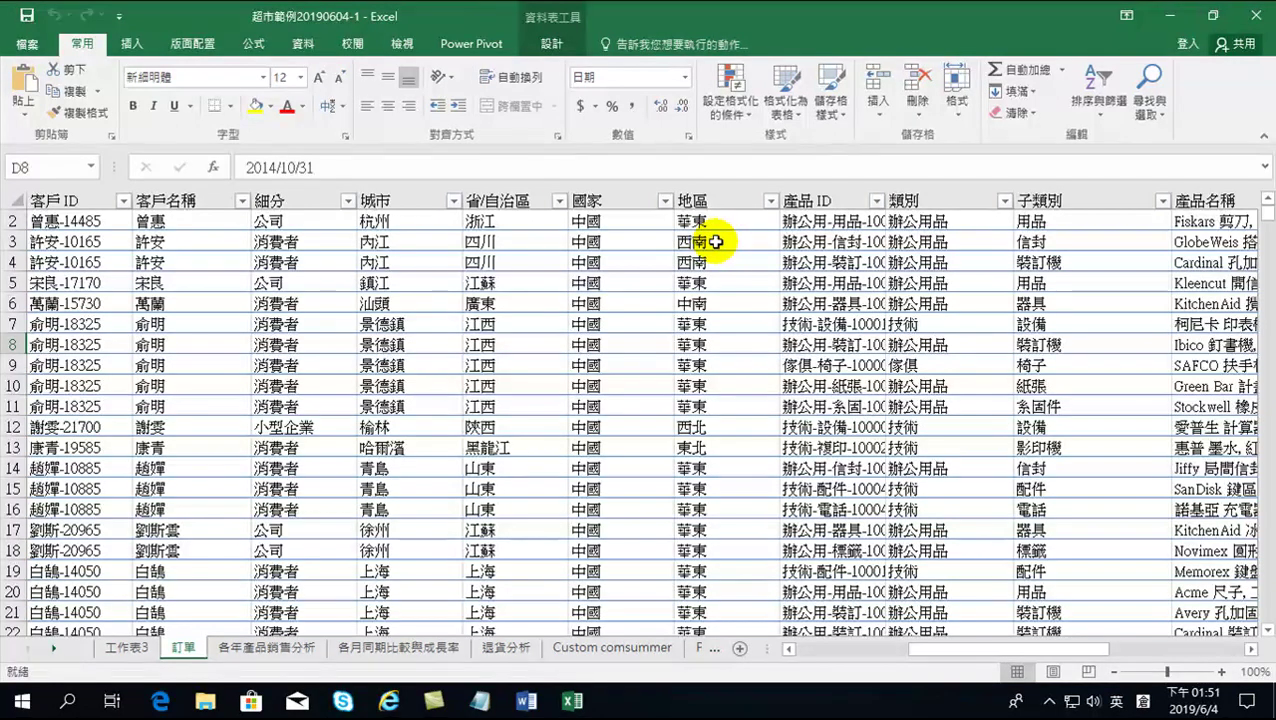
left_click(732, 226)
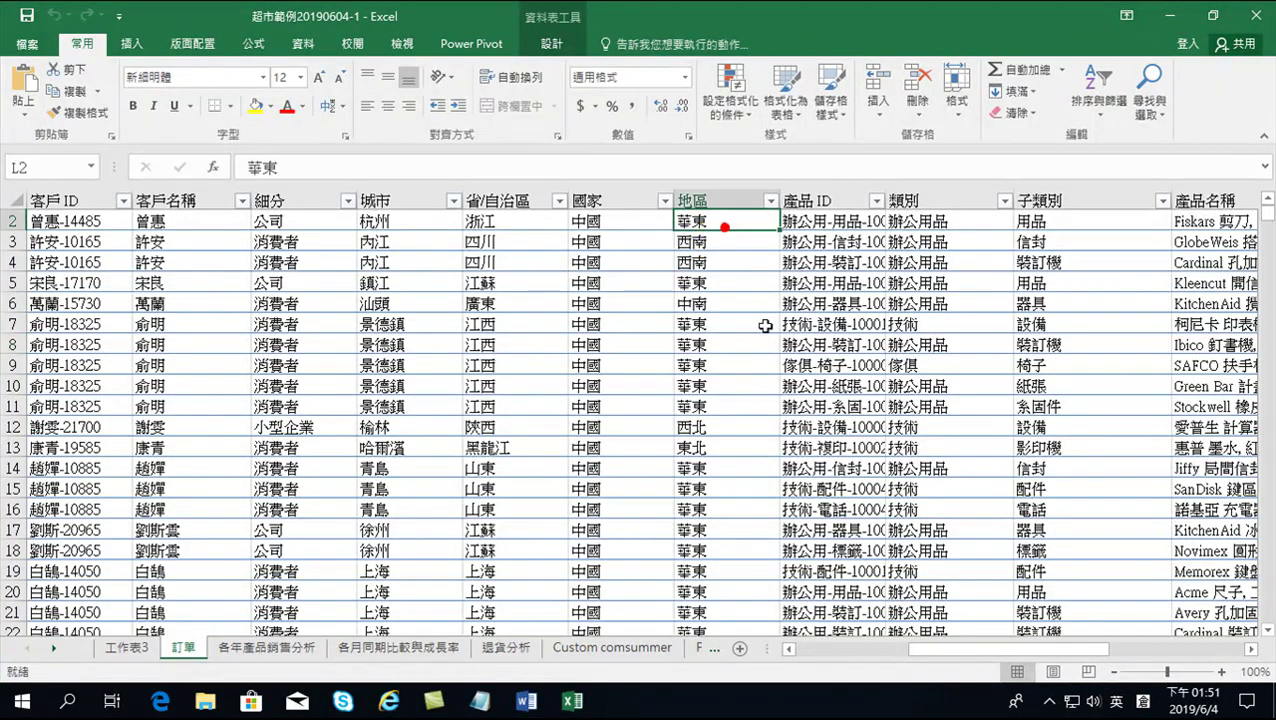
Step: Insert a PivotTable from the 訂單 table onto a new worksheet
left_click(135, 42)
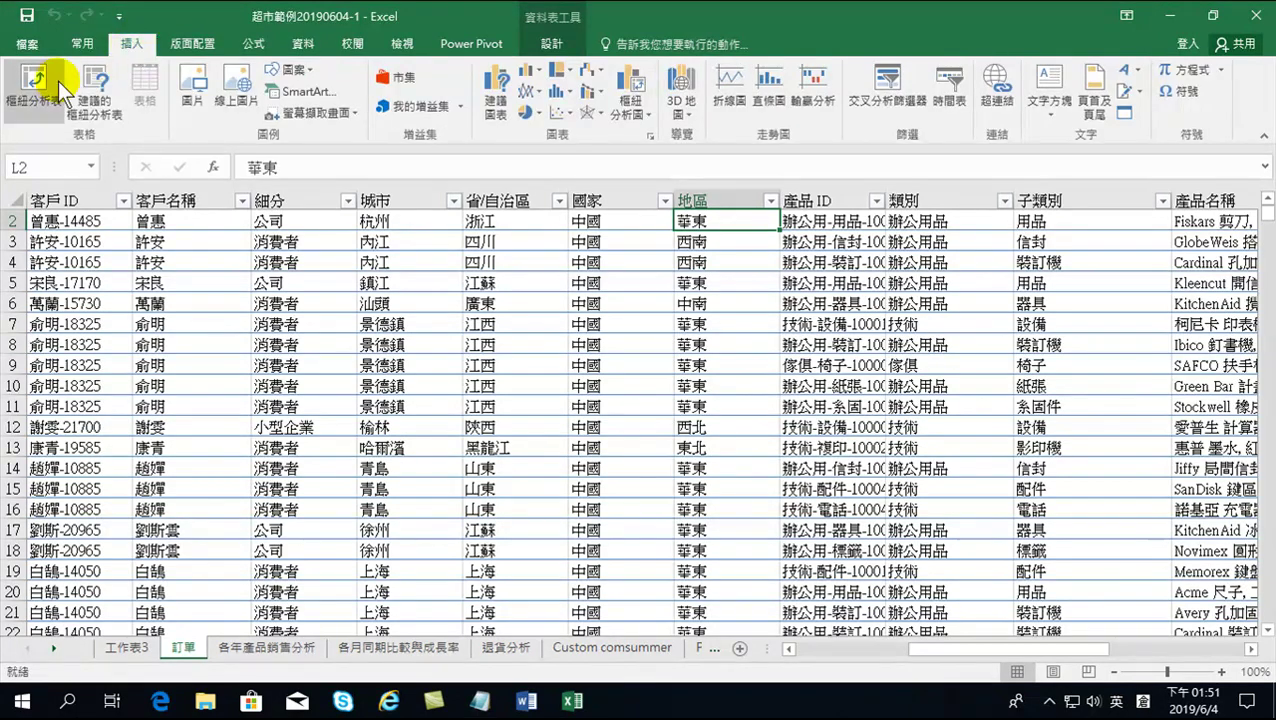
left_click(33, 100)
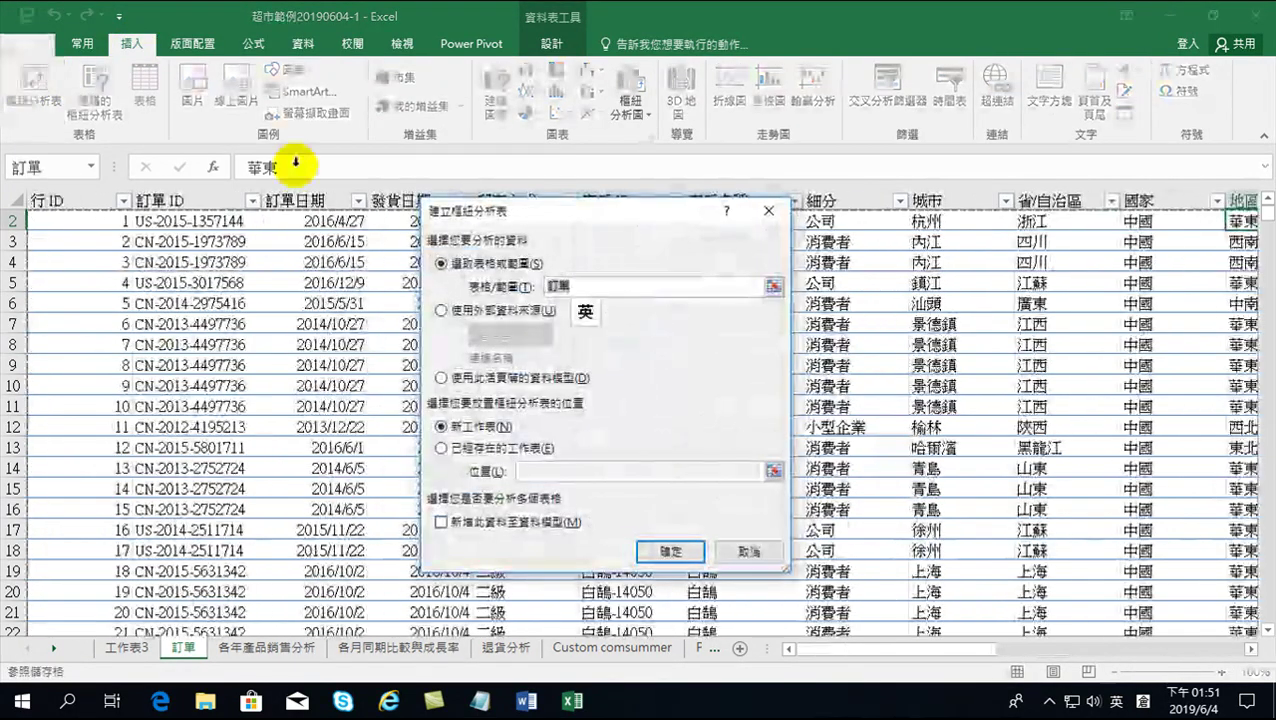
left_click(670, 551)
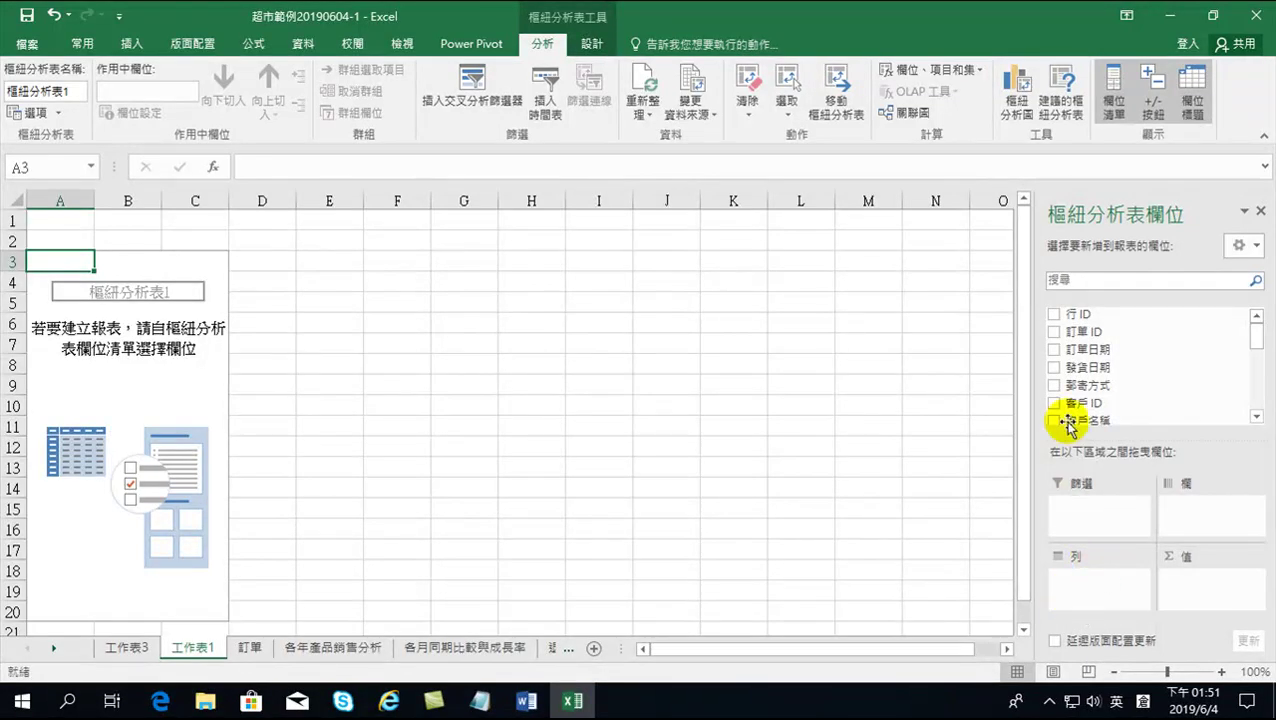
Step: Put 訂單日期 in the rows and expand 2013年 through 2016年 into quarters
left_click_drag(1087, 355, 1088, 590)
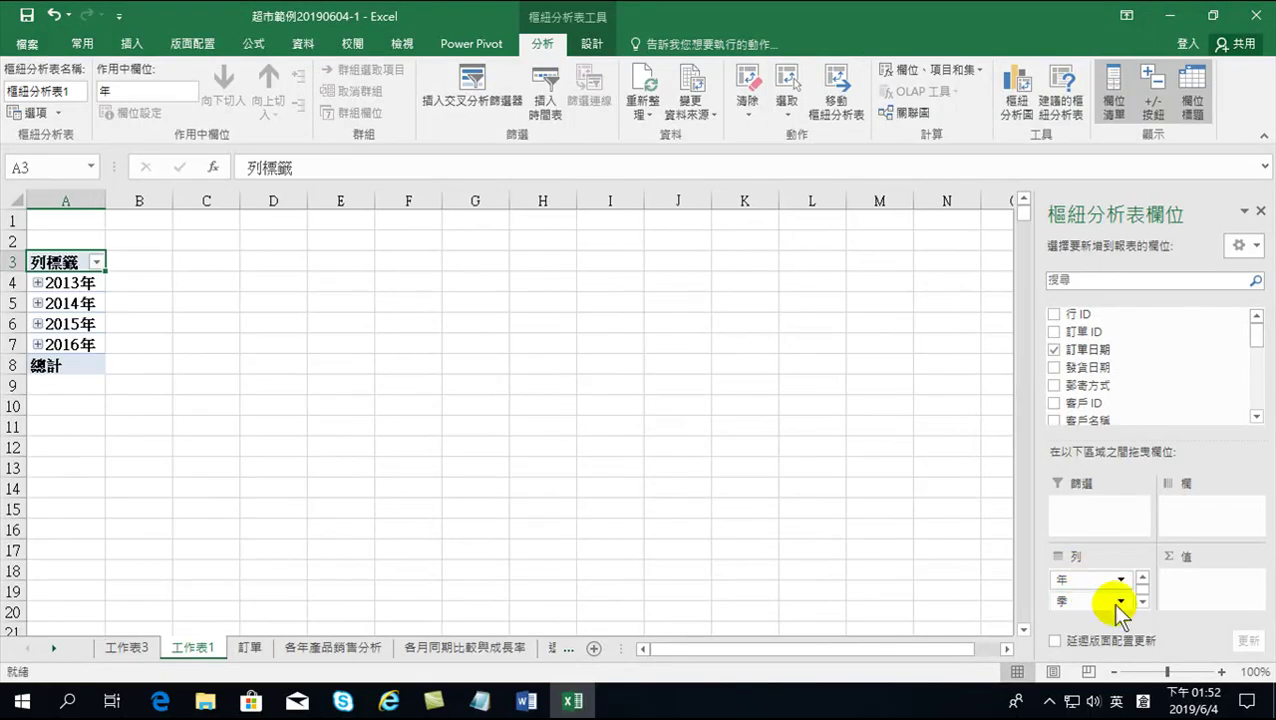
left_click(37, 283)
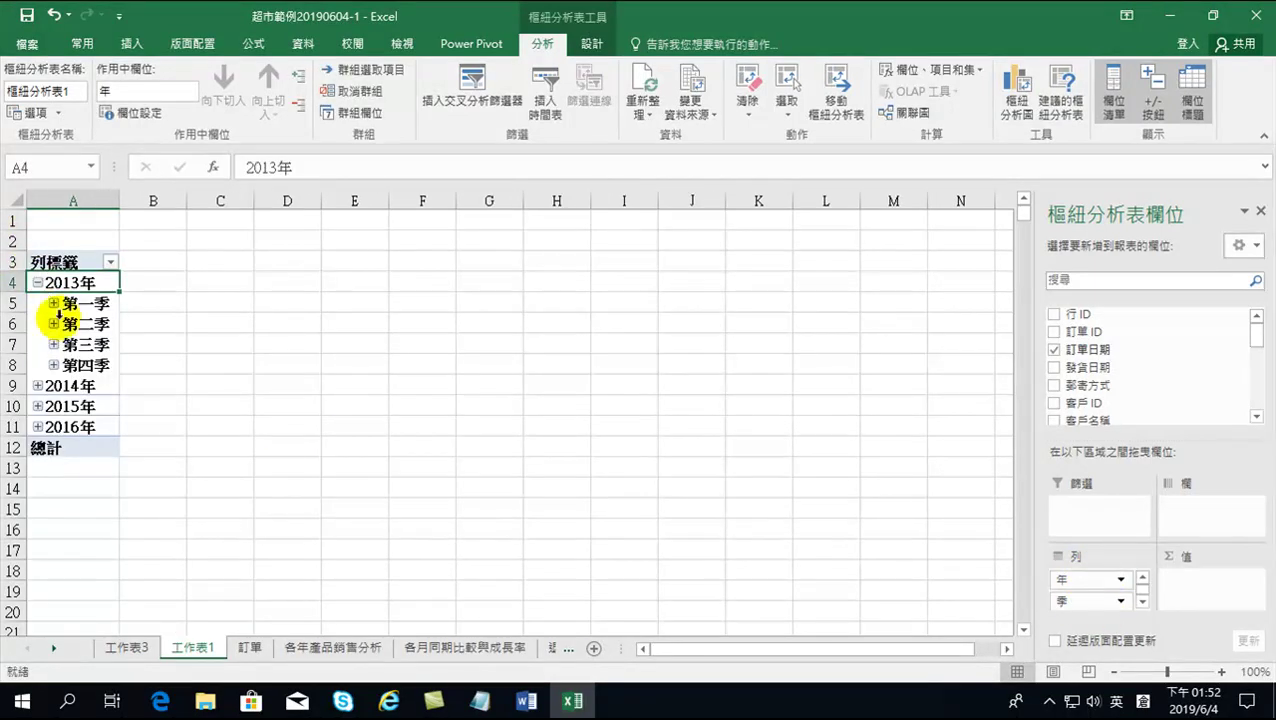
left_click(37, 386)
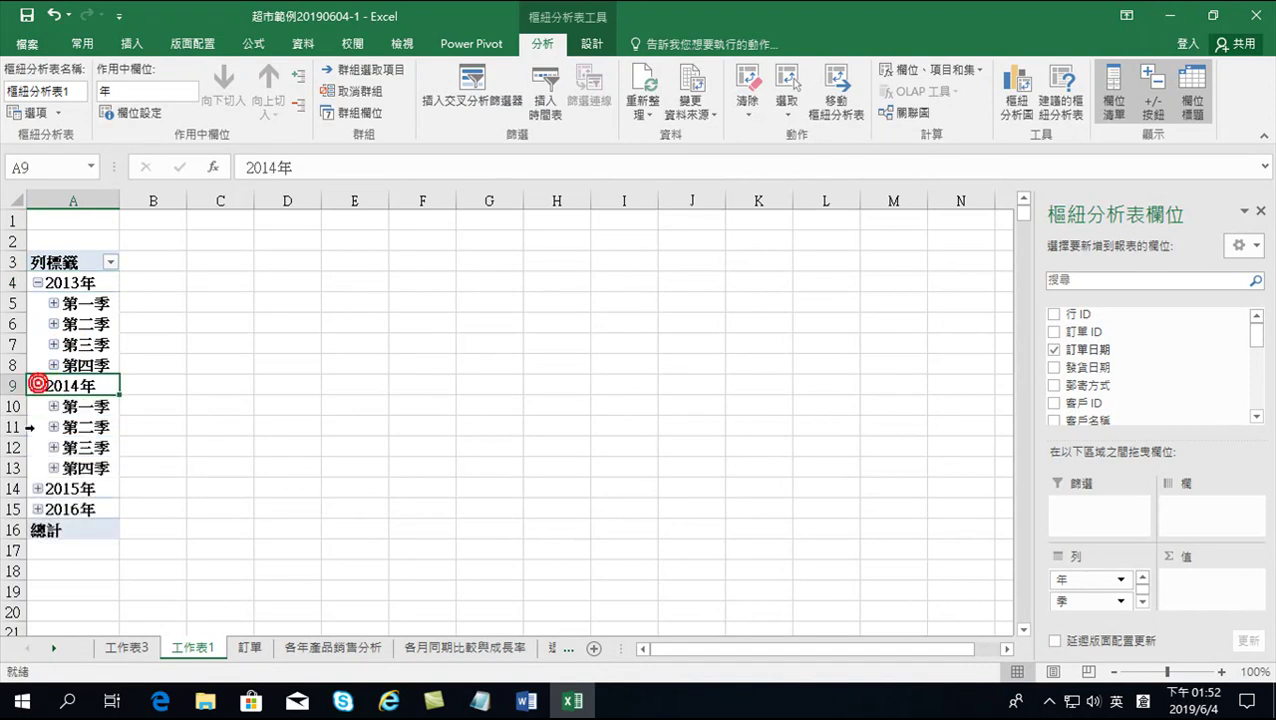
left_click(37, 489)
left_click(37, 592)
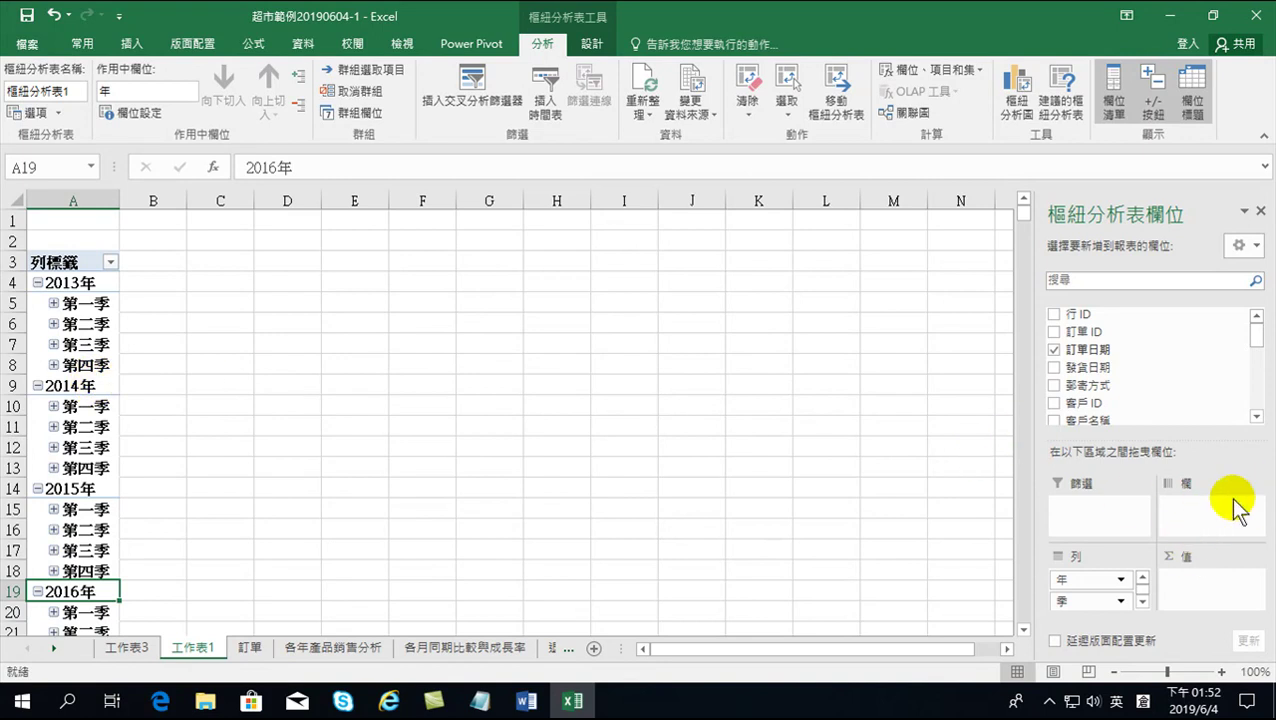
Step: Move the 地區 field into the 欄 columns area
left_click_drag(1252, 333, 1256, 372)
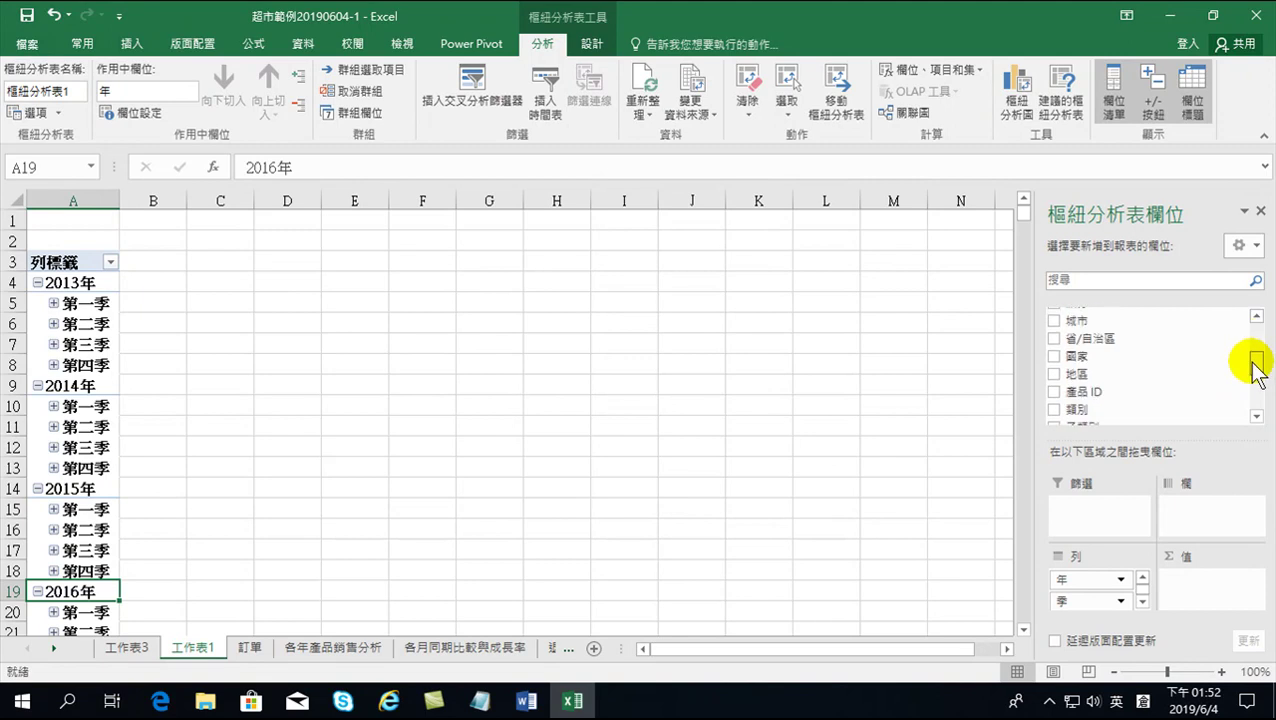
left_click_drag(1099, 372, 1200, 513)
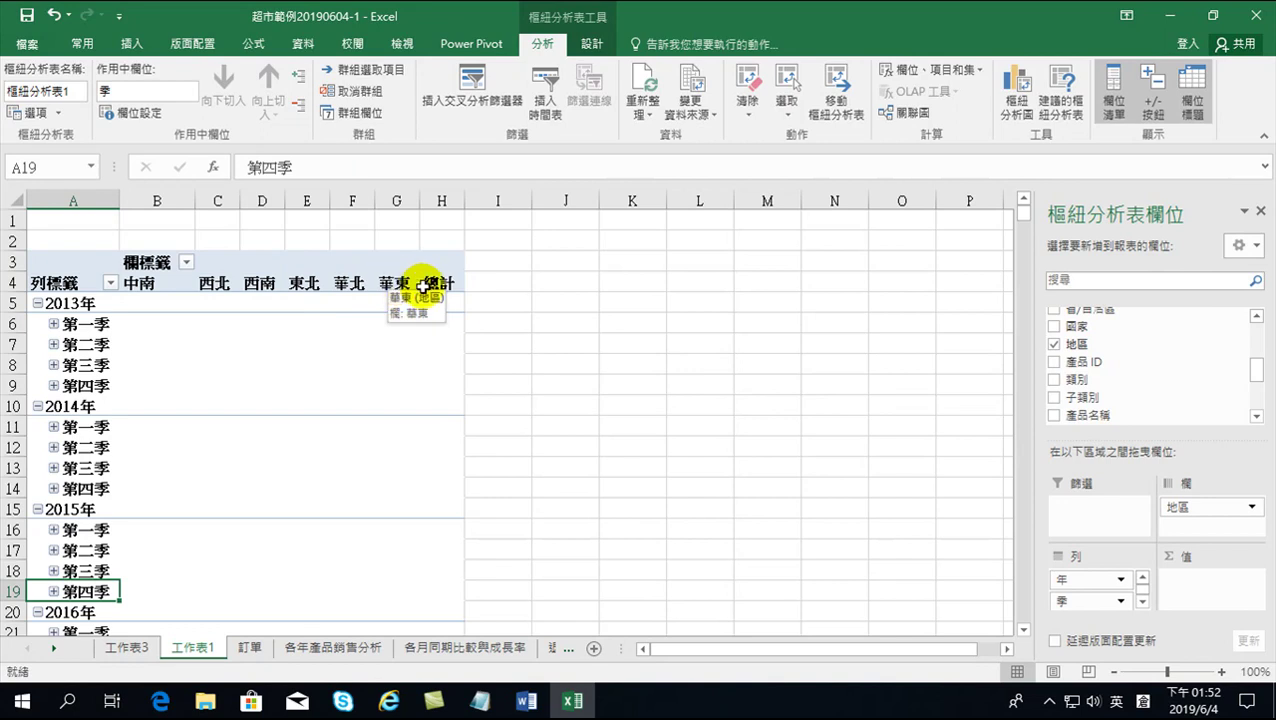
left_click_drag(1254, 369, 1257, 397)
Step: Add 銷售額 to the 值 area as 加總 - 銷售額 for quarterly regional totals
left_click(1054, 355)
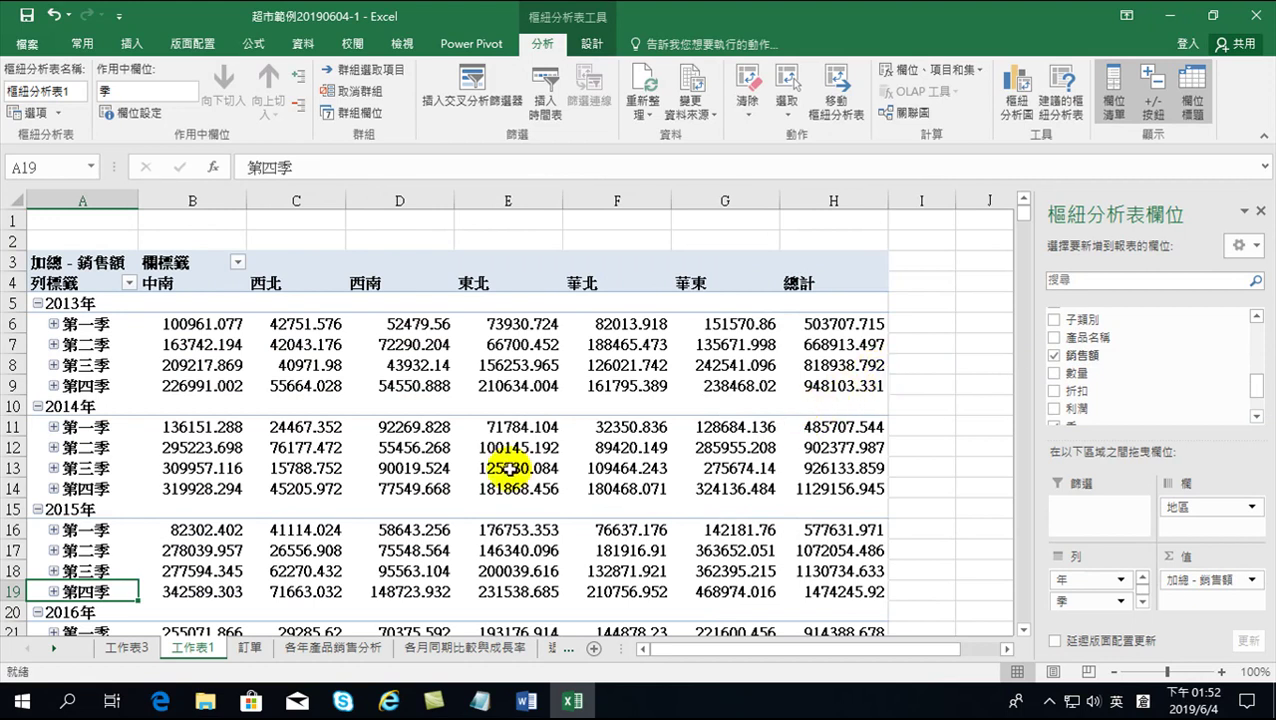
scroll(530, 450, "down", 4)
scroll(540, 445, "up", 4)
mouse_move(542, 443)
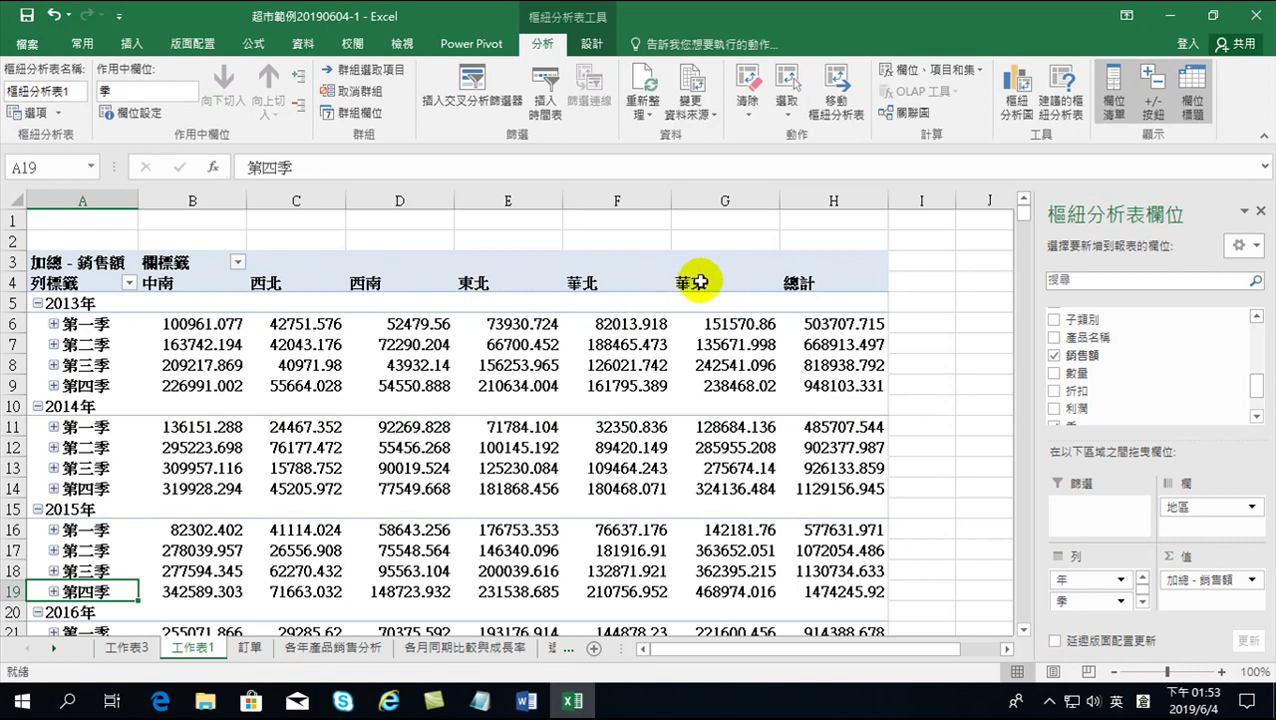
mouse_move(820, 318)
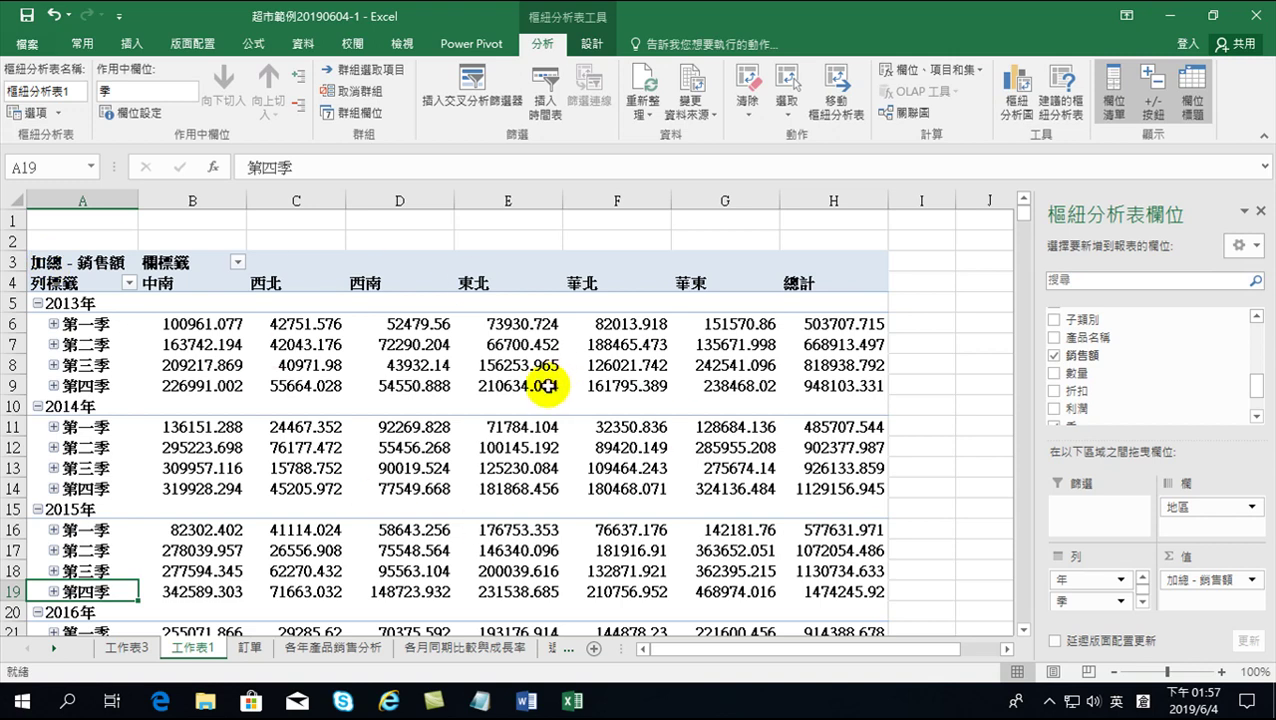
Step: Select the pivot table A3:H25 and copy it from the Home ribbon
left_click(72, 261)
left_click_drag(72, 261, 820, 590)
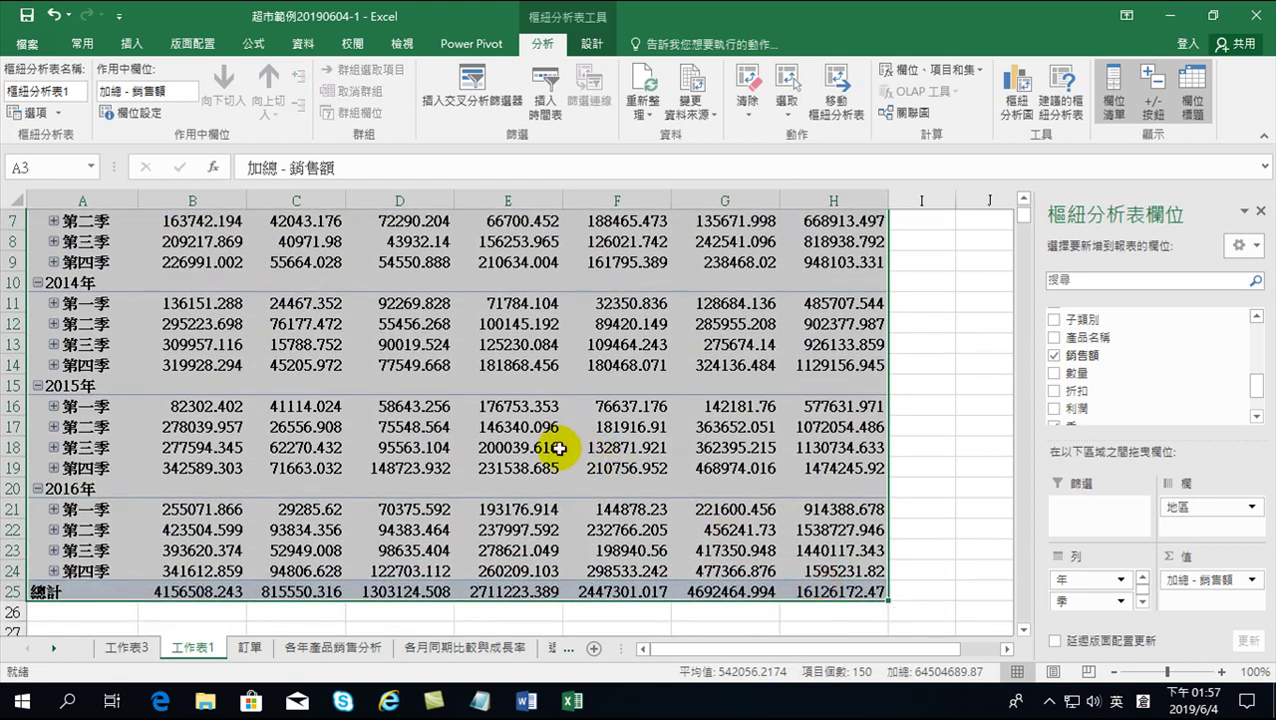
scroll(553, 447, "up", 2)
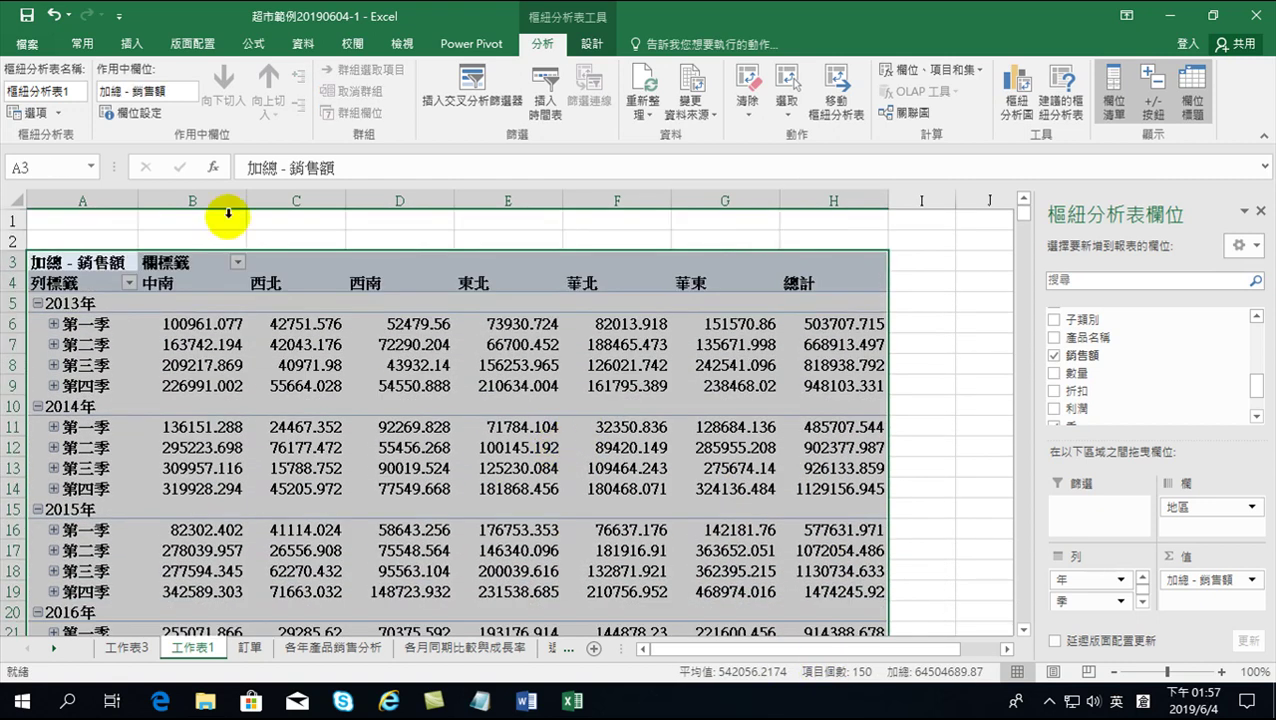
left_click(83, 45)
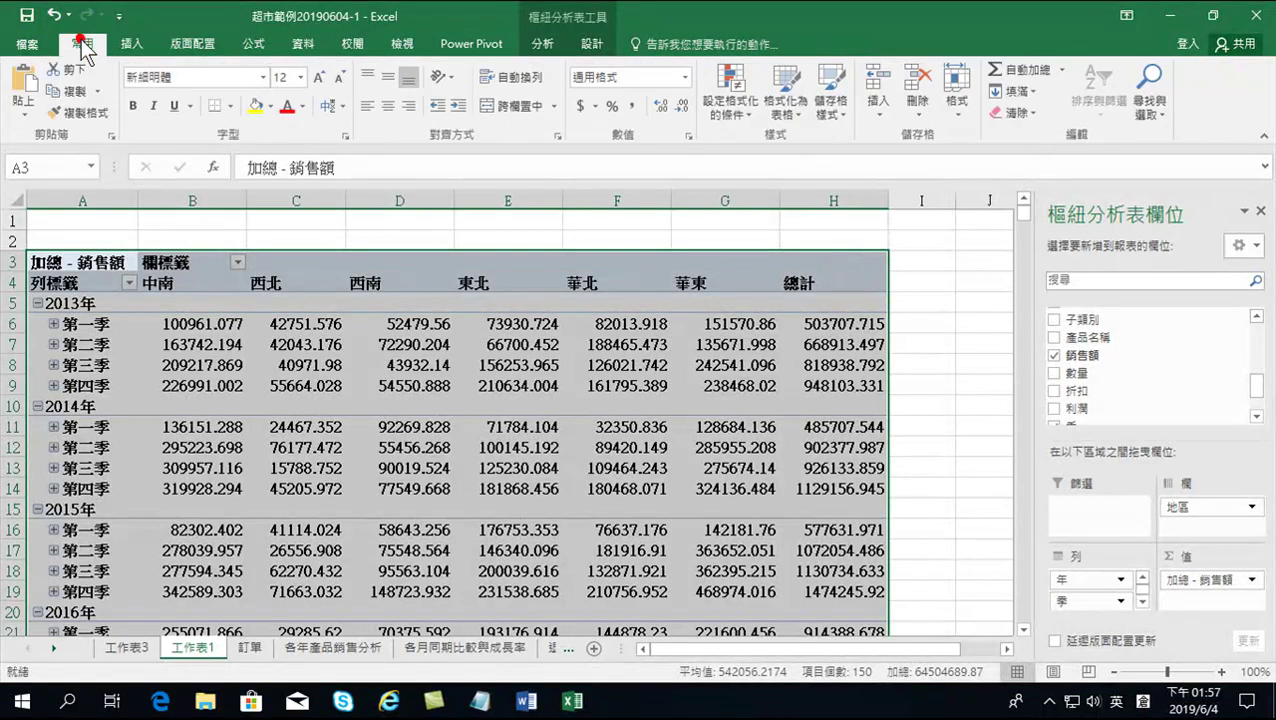
left_click(78, 95)
Step: Reselect A3:H25, from 加總 - 銷售額 down to 總計, and copy it again via the shortcut menu
left_click(404, 426)
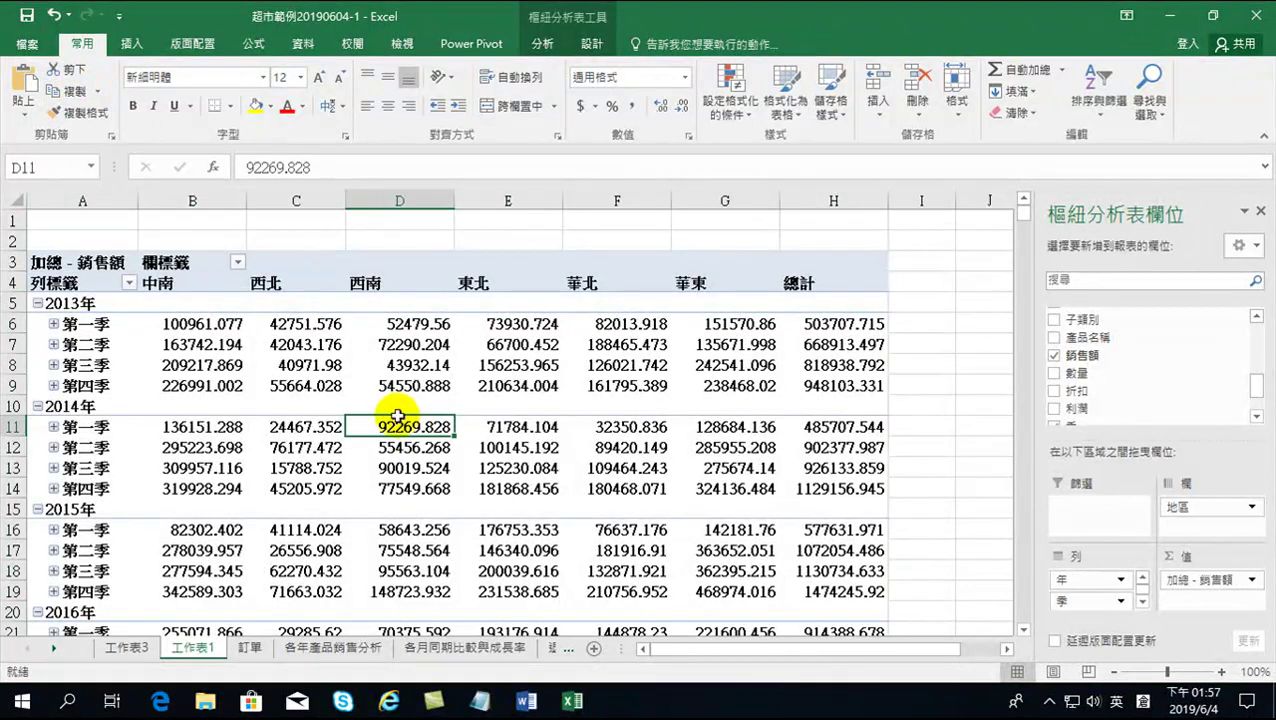
mouse_move(175, 348)
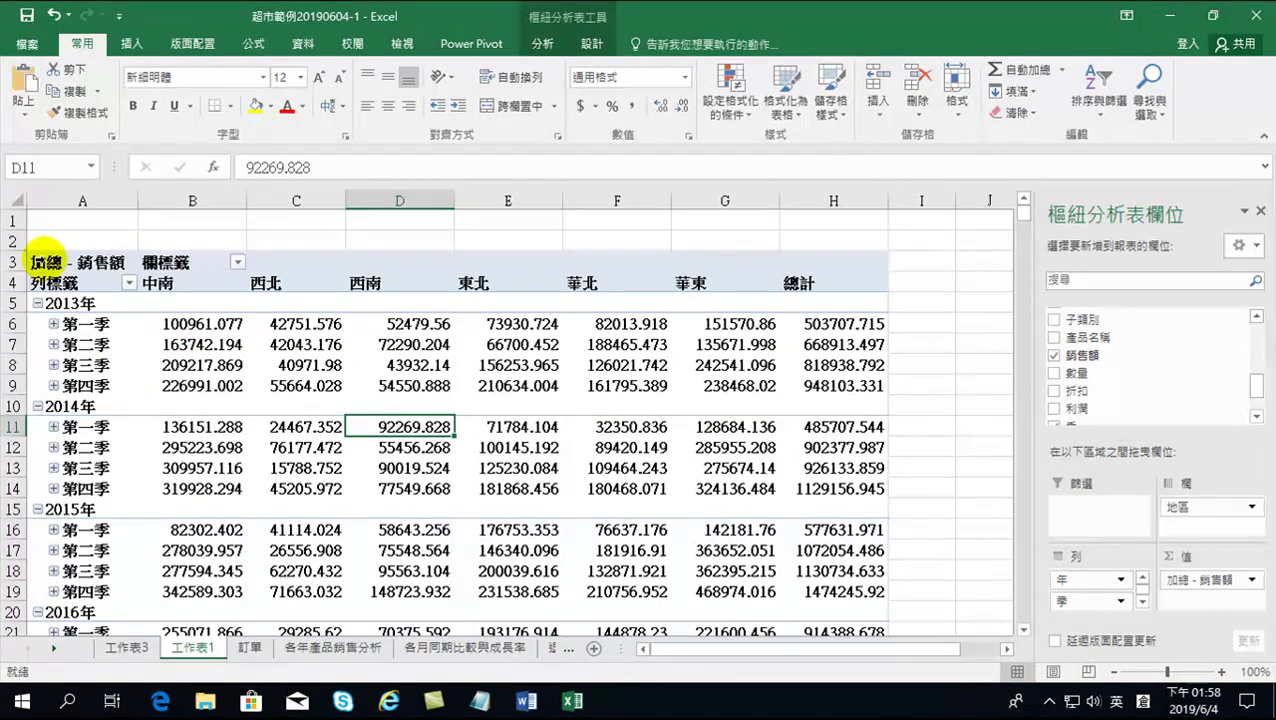
left_click(74, 266)
left_click_drag(120, 270, 815, 588)
right_click(528, 340)
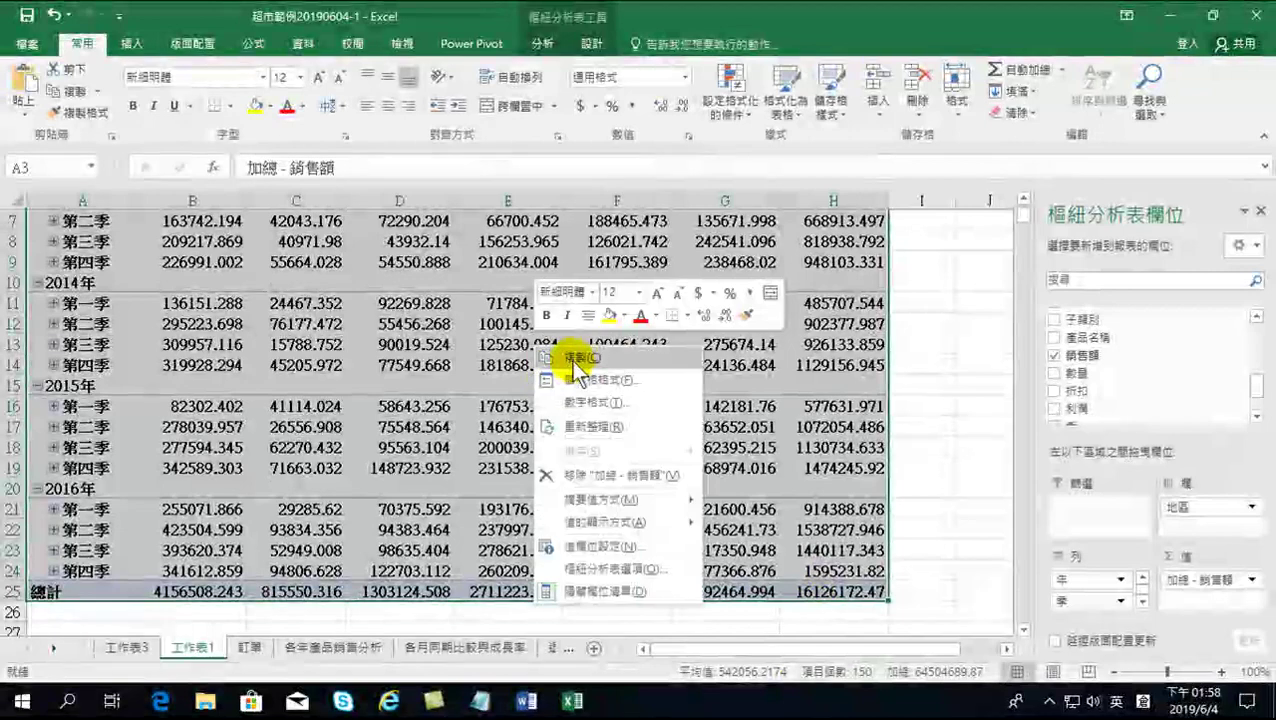
left_click(576, 358)
scroll(576, 400, "up", 2)
left_click_drag(827, 648, 975, 665)
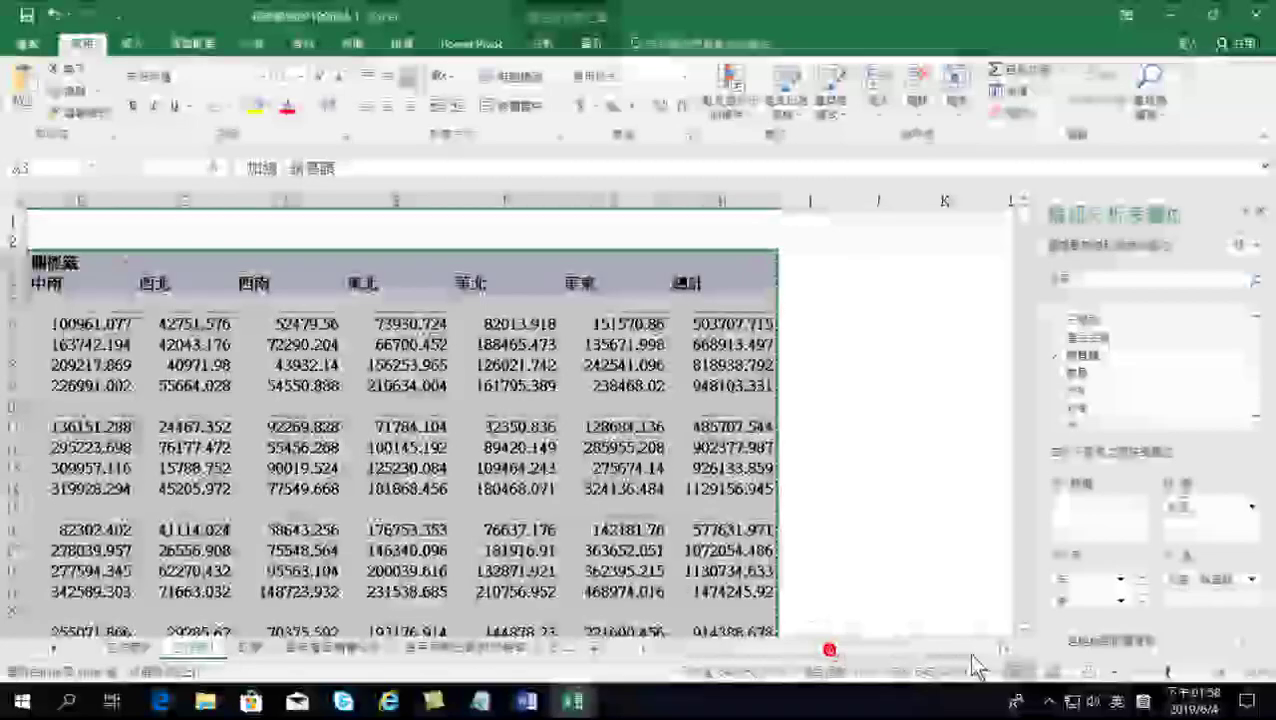
left_click(1003, 649)
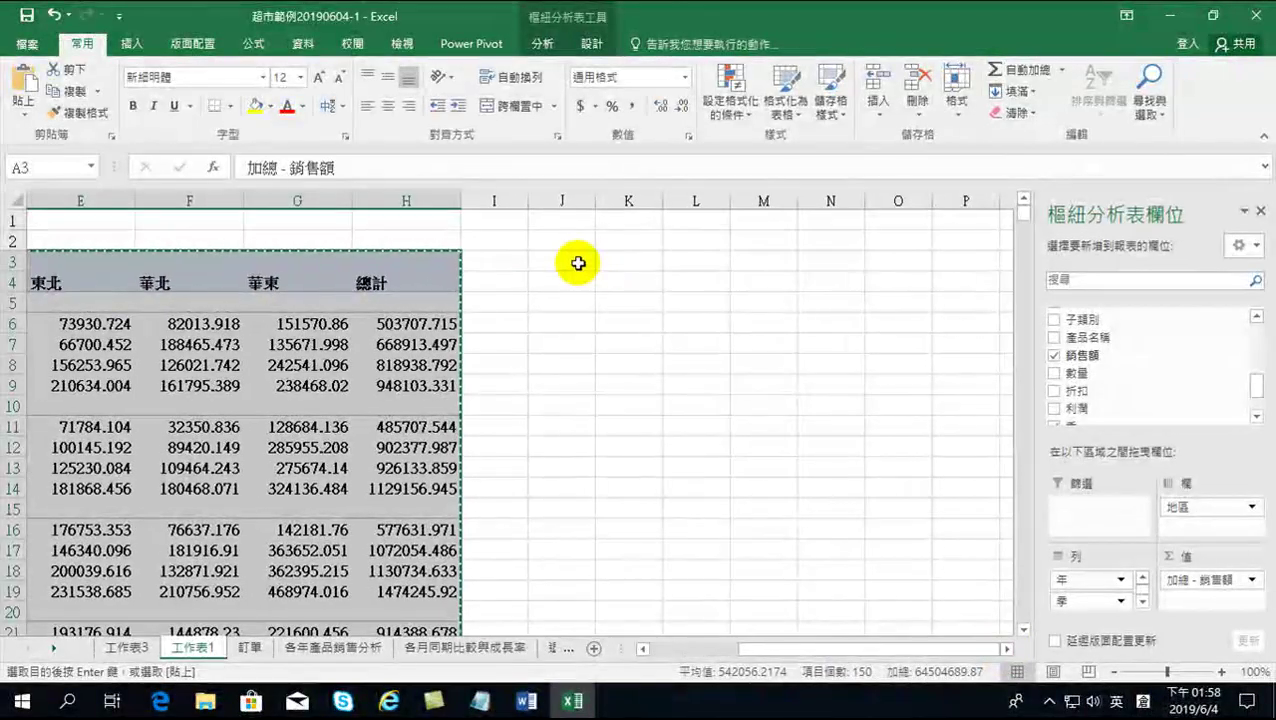
Step: Paste the copied pivot table as values only at K3 using 選擇性貼上 > 值
right_click(578, 263)
left_click(874, 303)
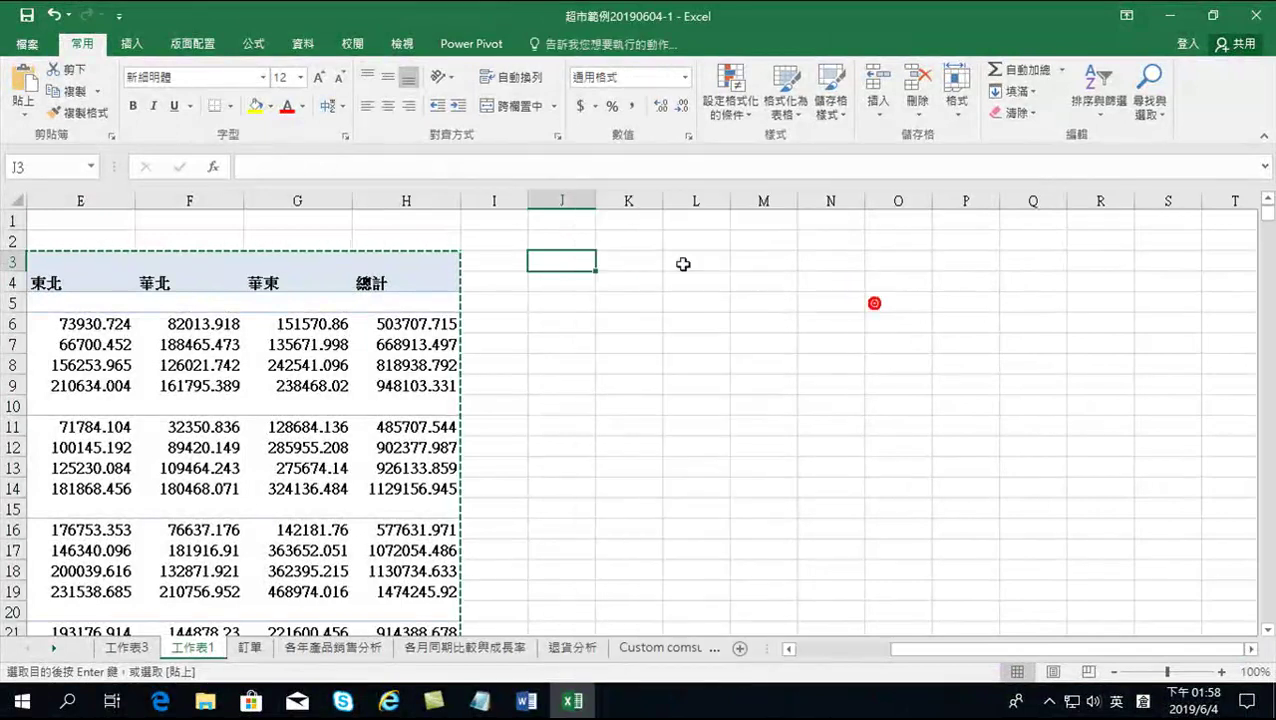
left_click(643, 260)
right_click(643, 260)
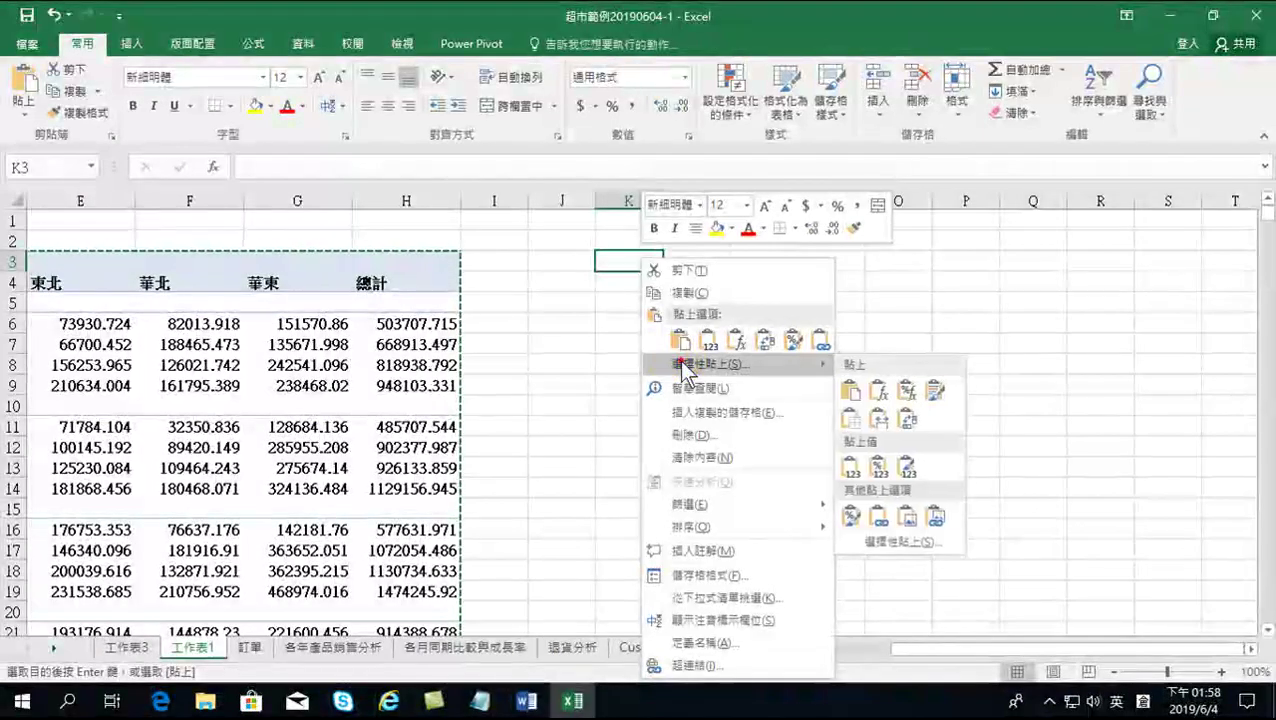
left_click(680, 364)
left_click(540, 275)
left_click(719, 505)
left_click(719, 505)
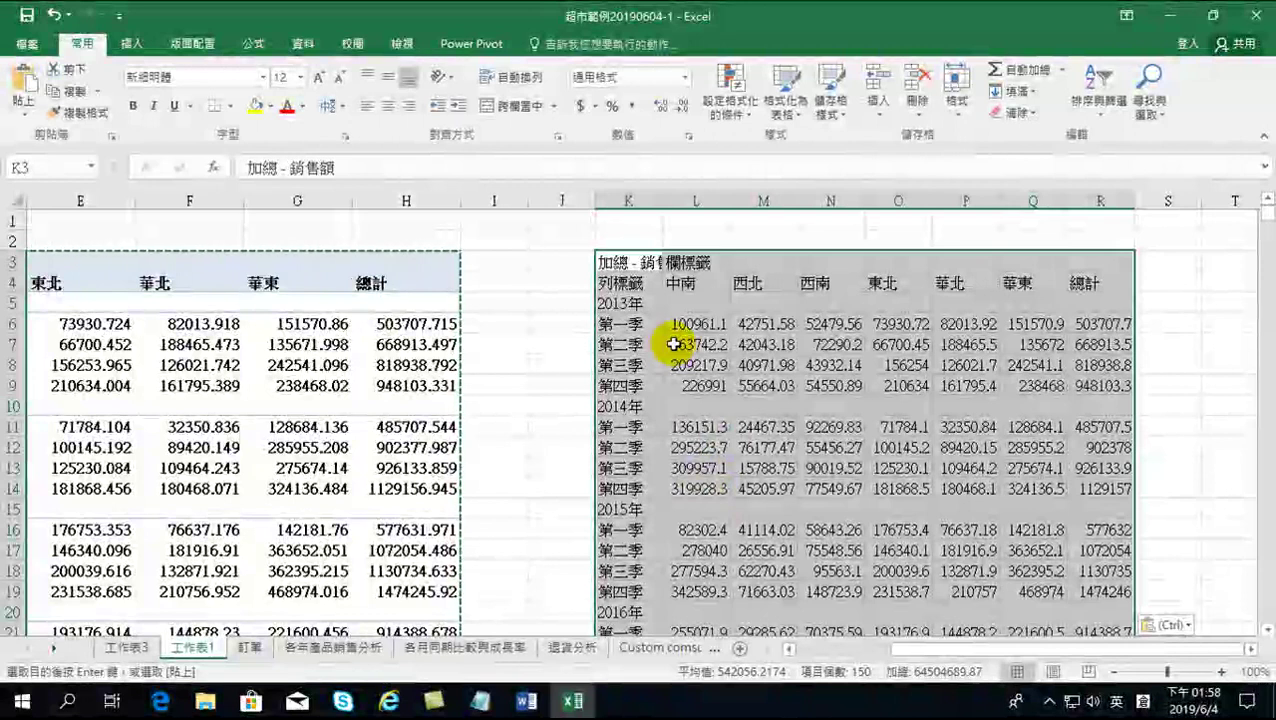
left_click(622, 261)
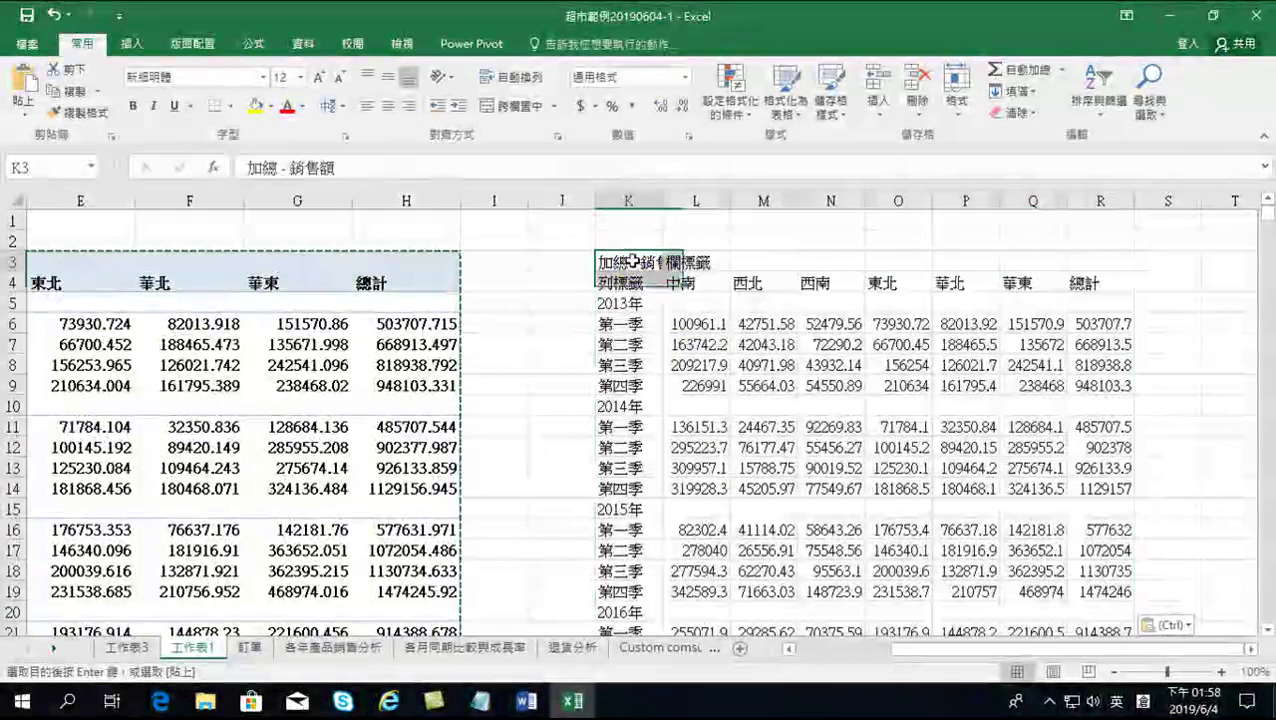
Step: Clear the leftover K3:M3 labels and rename the row header to 年
mouse_move(622, 261)
left_mouse_down()
mouse_move(735, 262)
mouse_move(726, 276)
mouse_move(621, 285)
left_mouse_up()
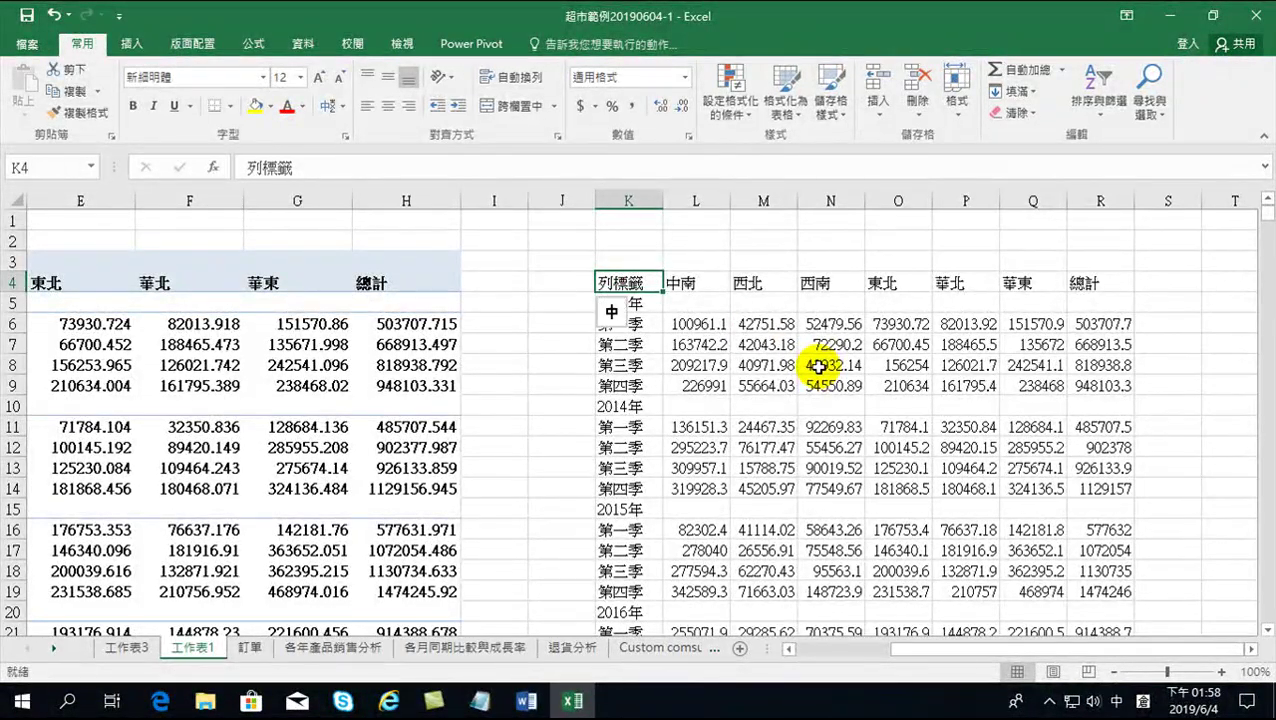
type("年")
key("Return")
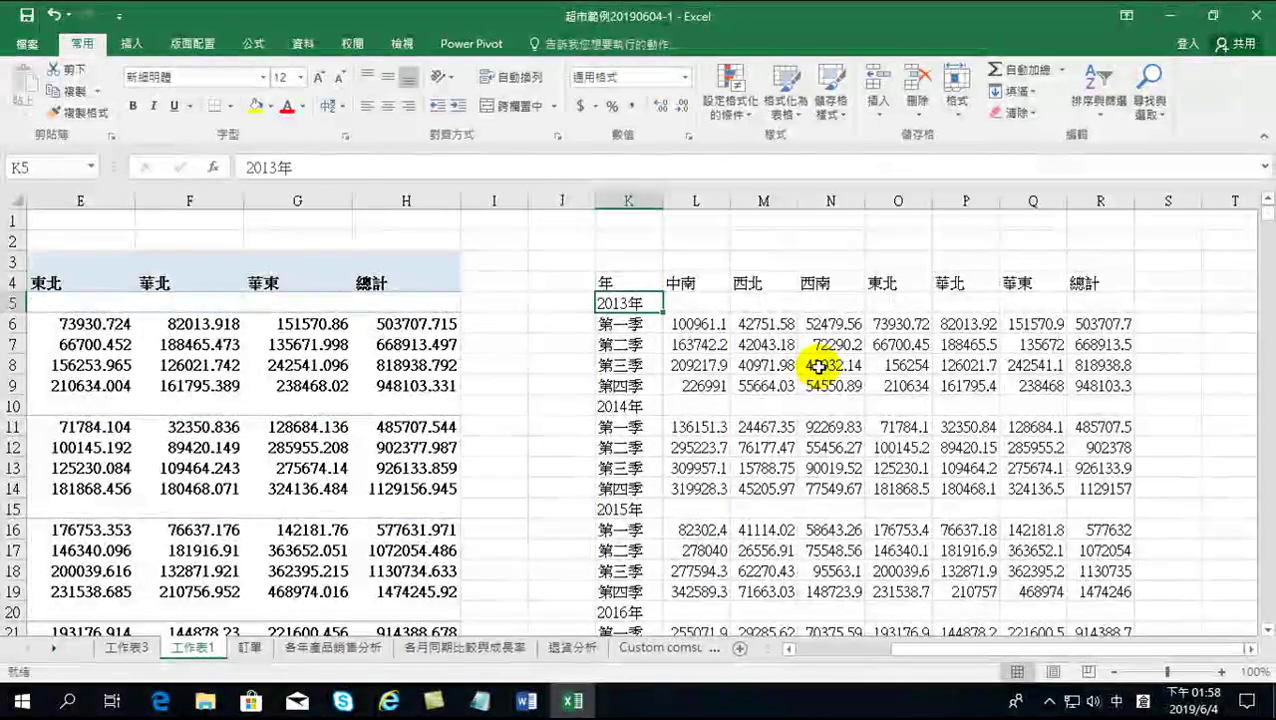
Step: Select the K4:R4 header row, the column K labels, then the sales figures from L6
left_click_drag(618, 285, 1101, 288)
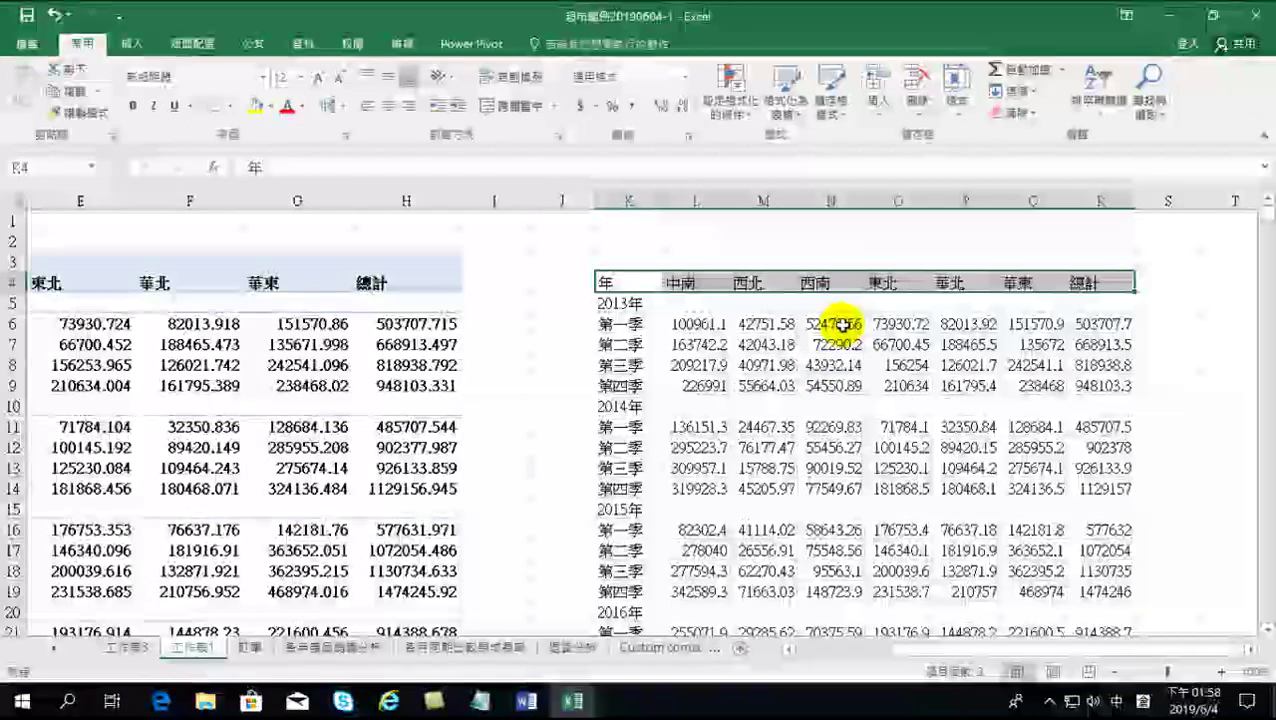
left_click_drag(610, 282, 607, 594)
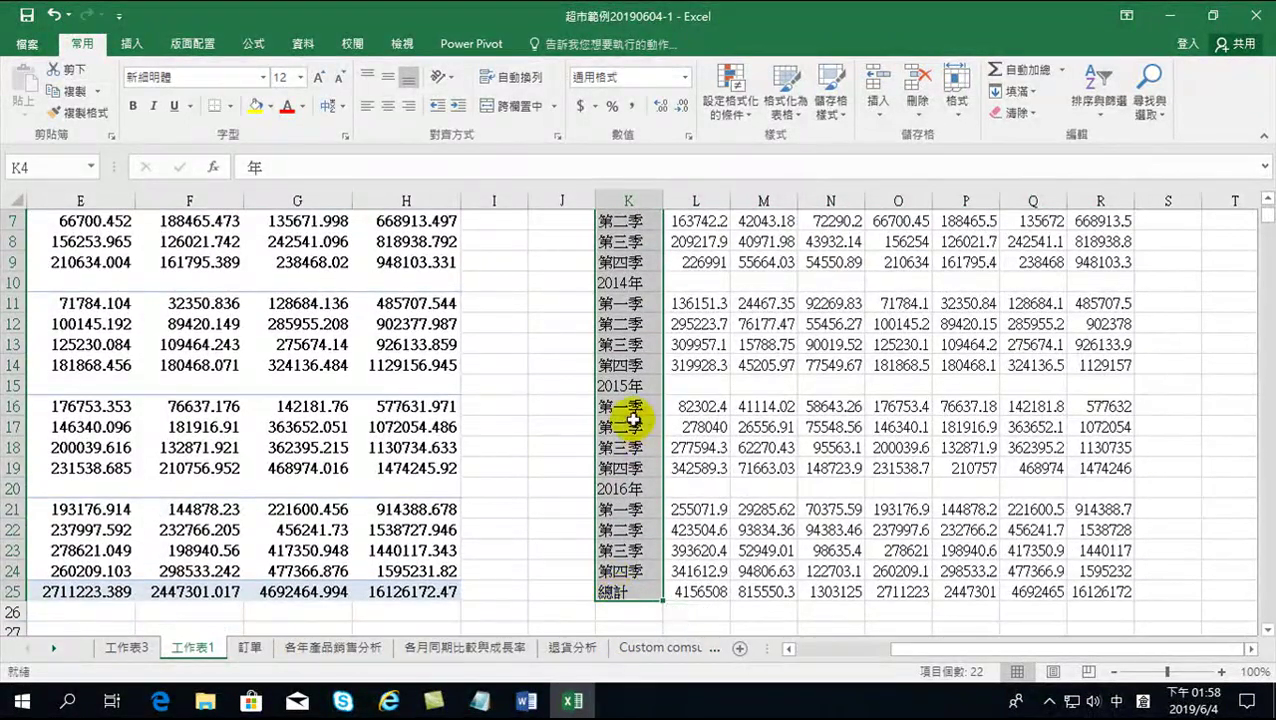
scroll(614, 400, "up", 2)
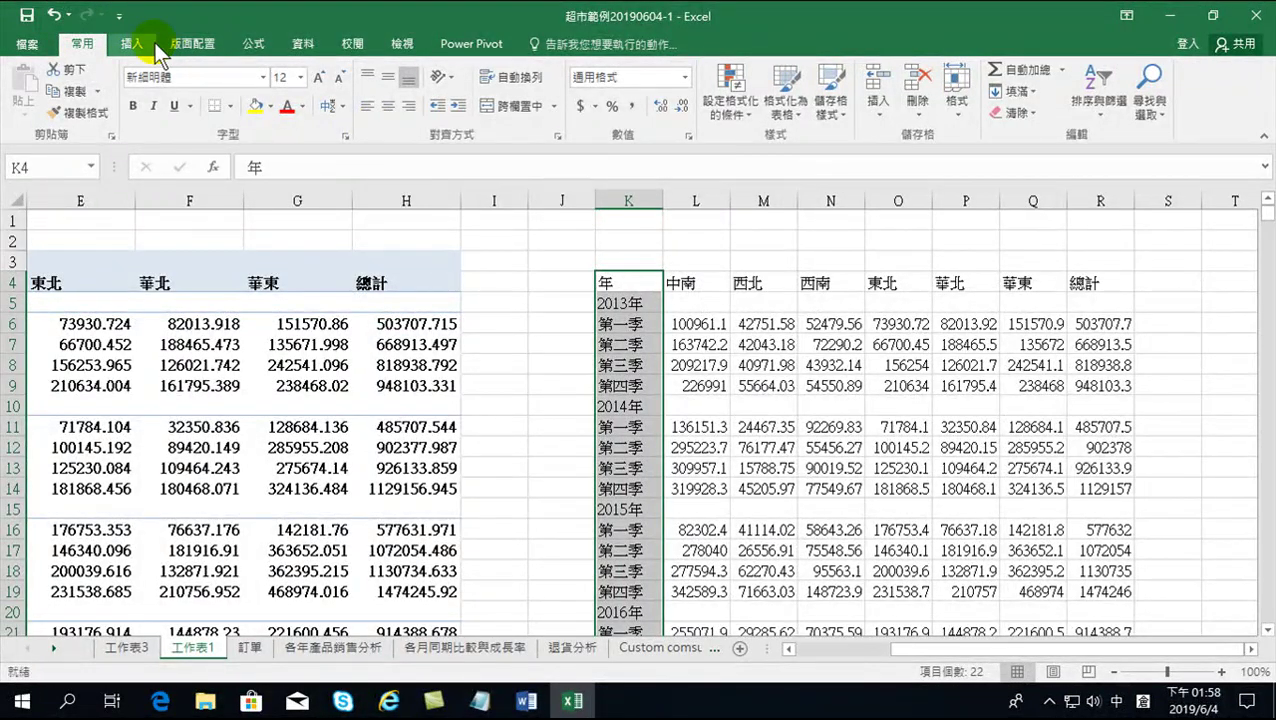
left_click(763, 344)
left_click_drag(704, 320, 1086, 590)
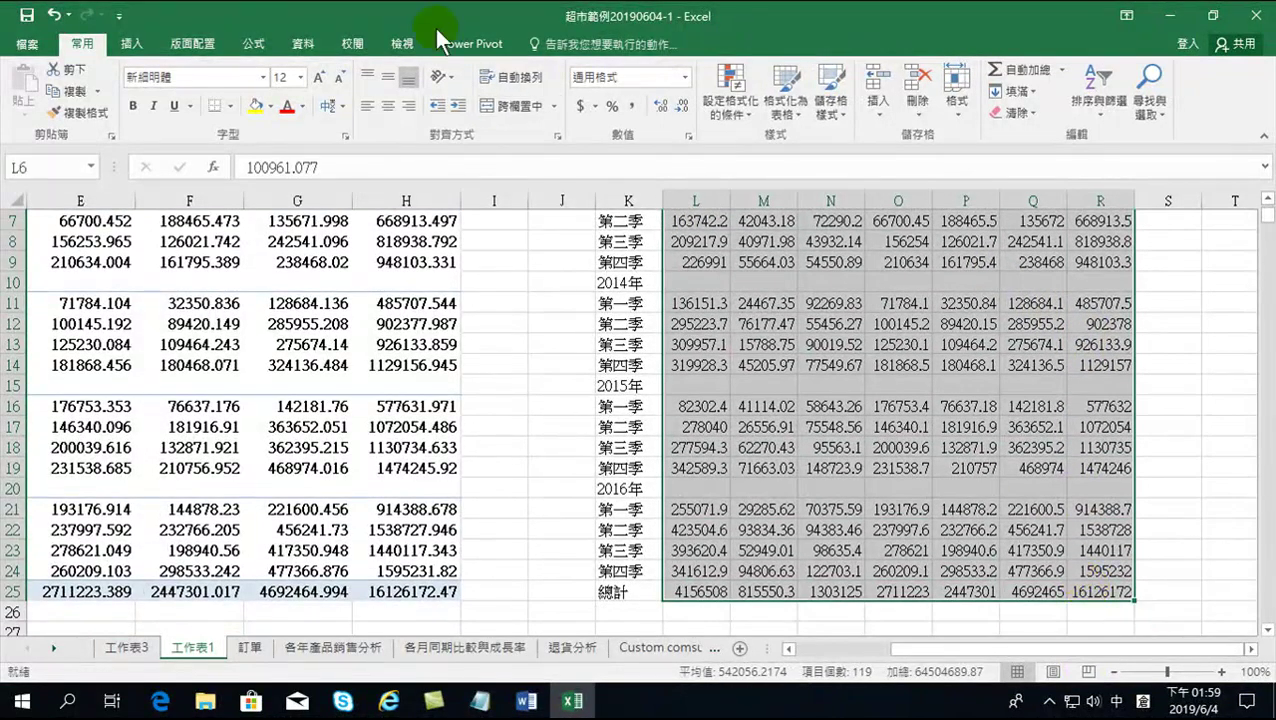
left_click(634, 107)
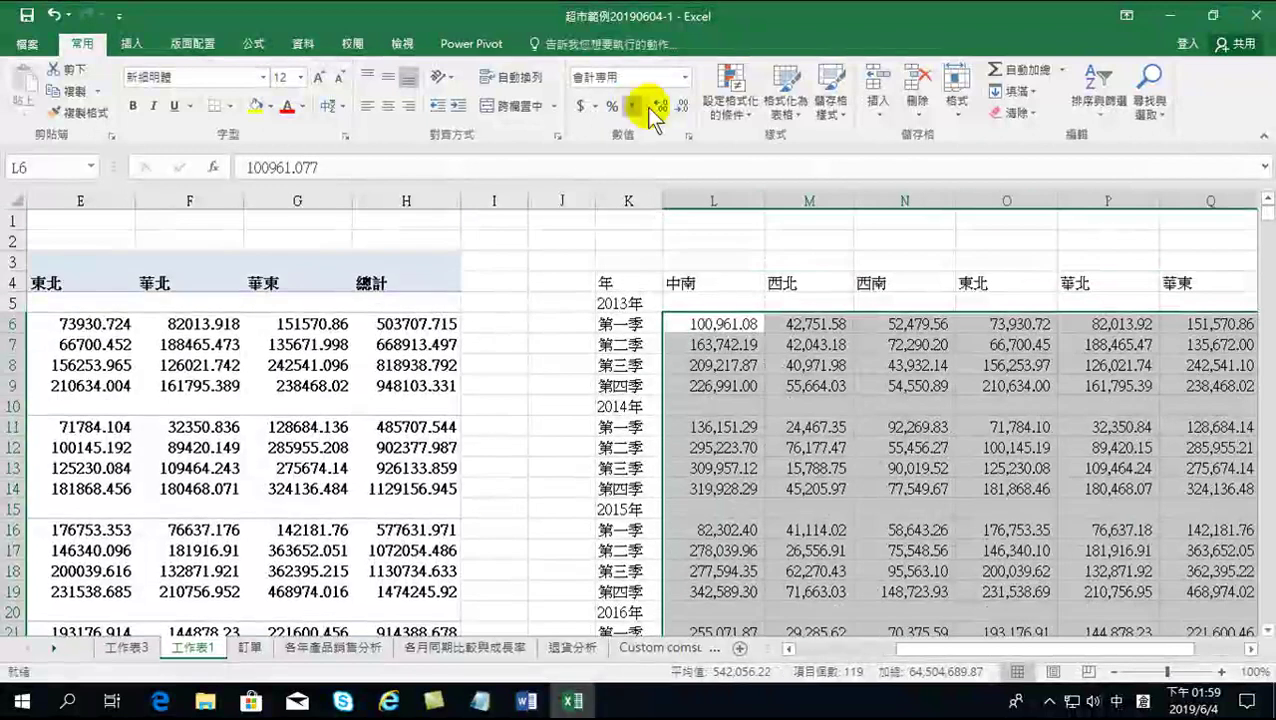
left_click(681, 107)
left_click(681, 107)
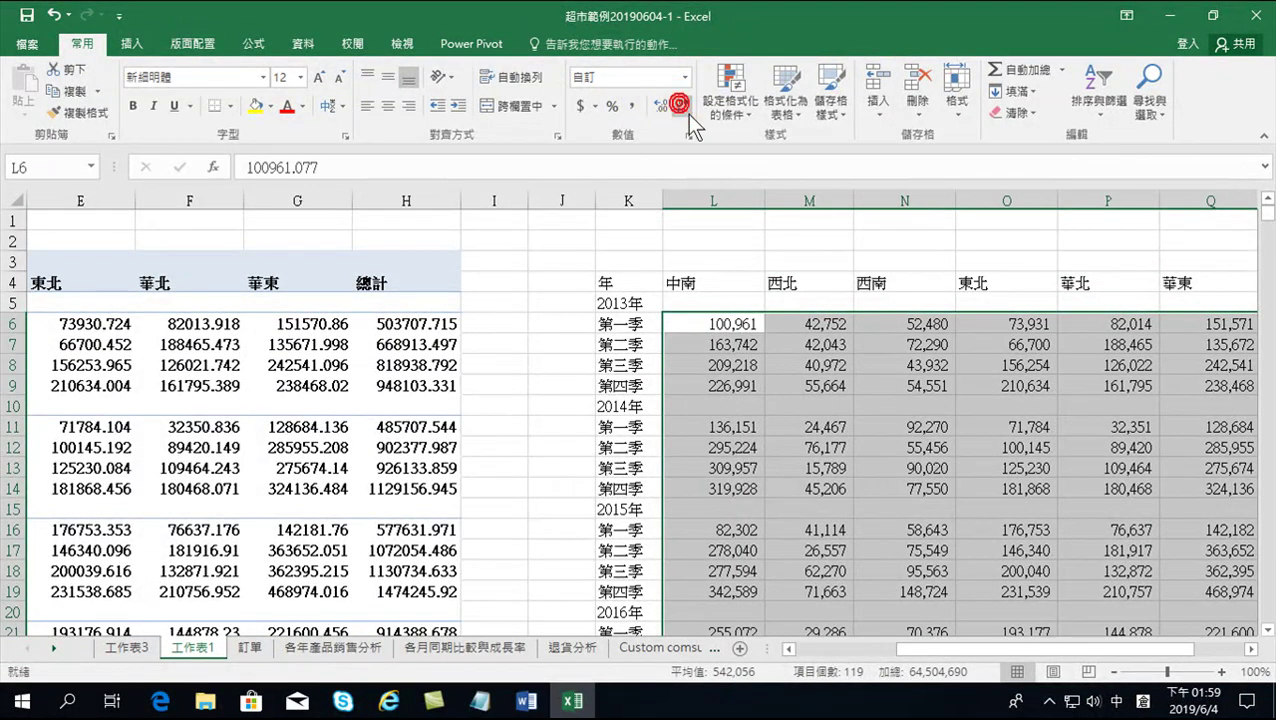
left_click(902, 447)
left_click_drag(600, 283, 1048, 591)
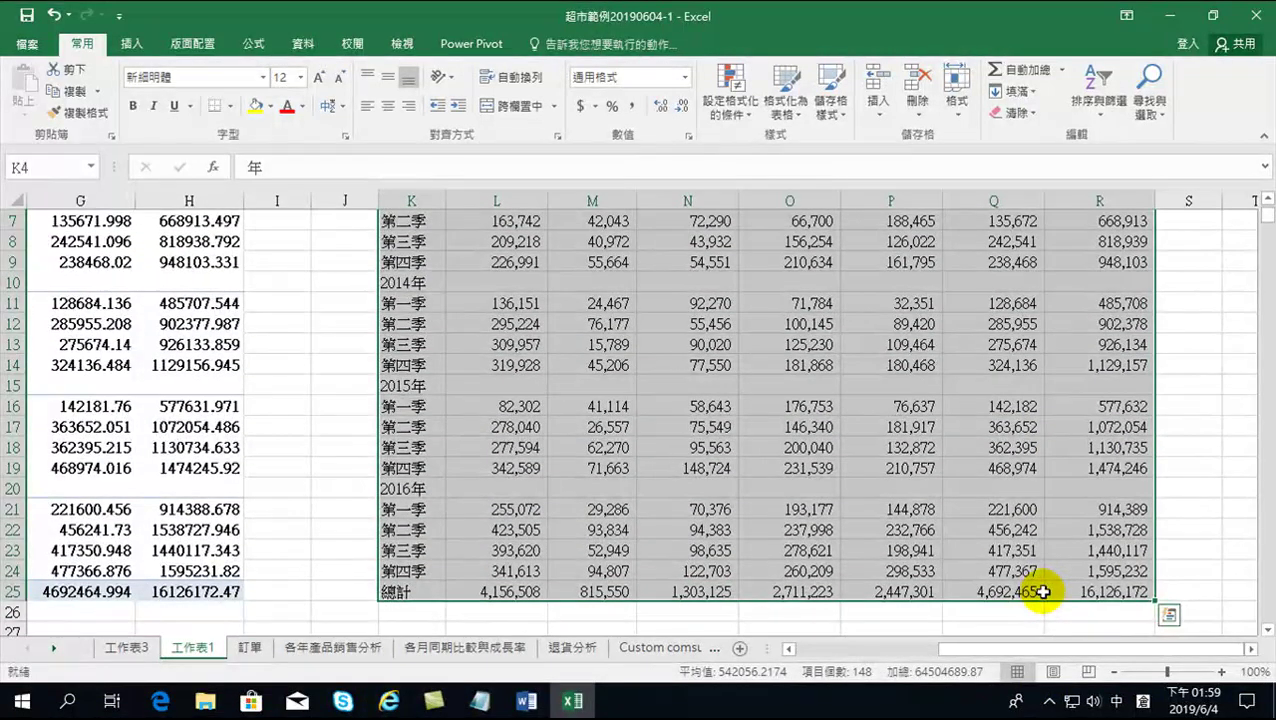
scroll(804, 330, "up", 2)
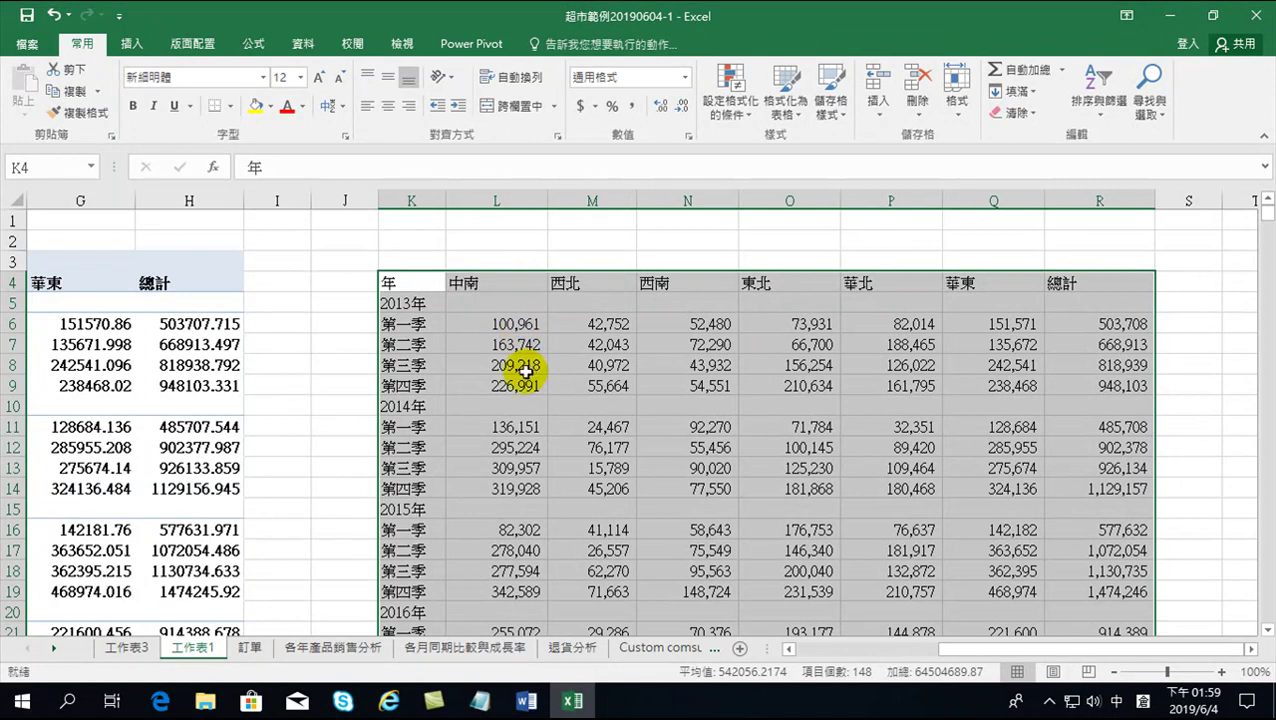
left_click_drag(981, 649, 860, 660)
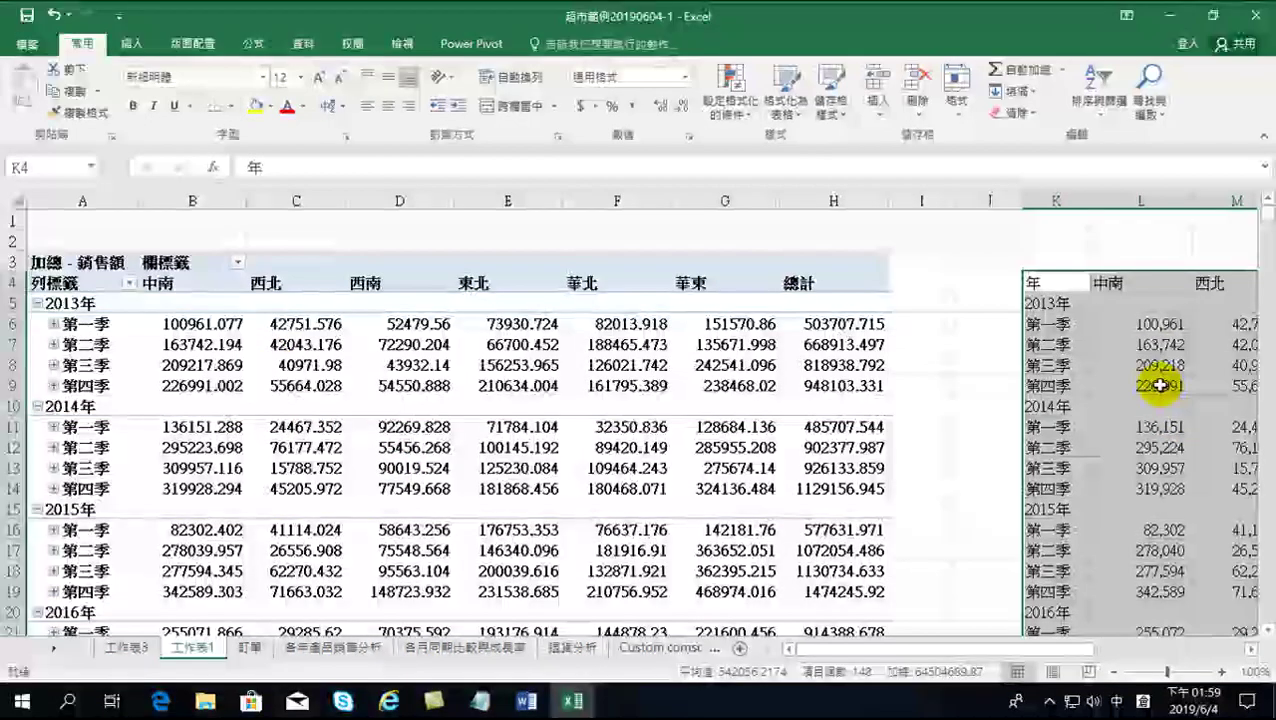
left_click_drag(1030, 655, 1196, 649)
Step: Make the K4:R4 header row bold, 14-point, black and centred
left_click(667, 362)
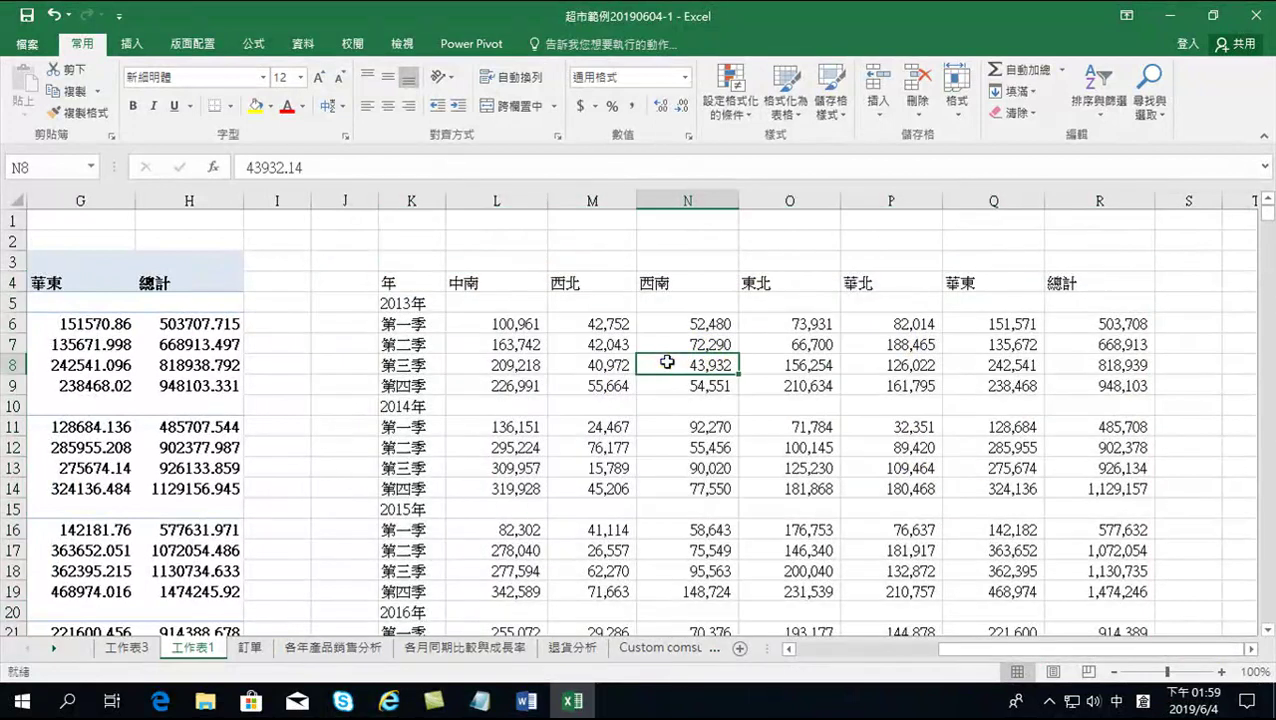
left_click_drag(514, 324, 664, 380)
left_click_drag(407, 283, 1071, 279)
left_click(133, 106)
left_click(319, 77)
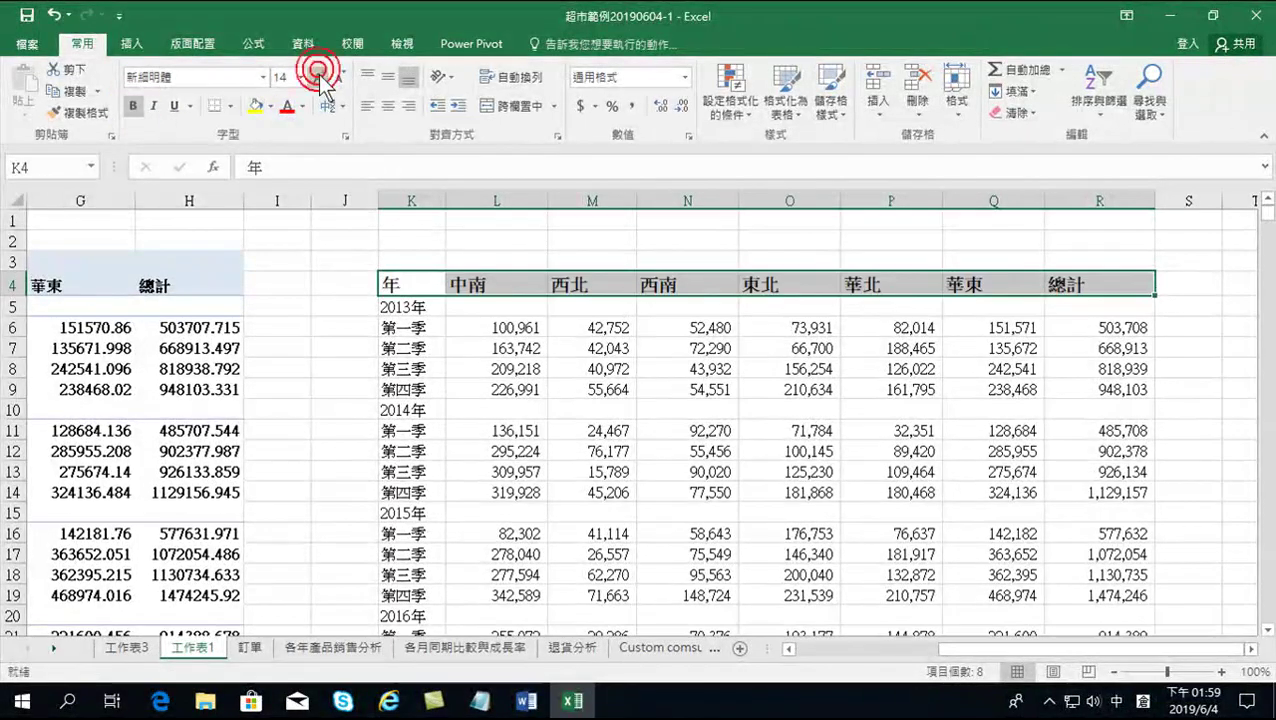
left_click(302, 106)
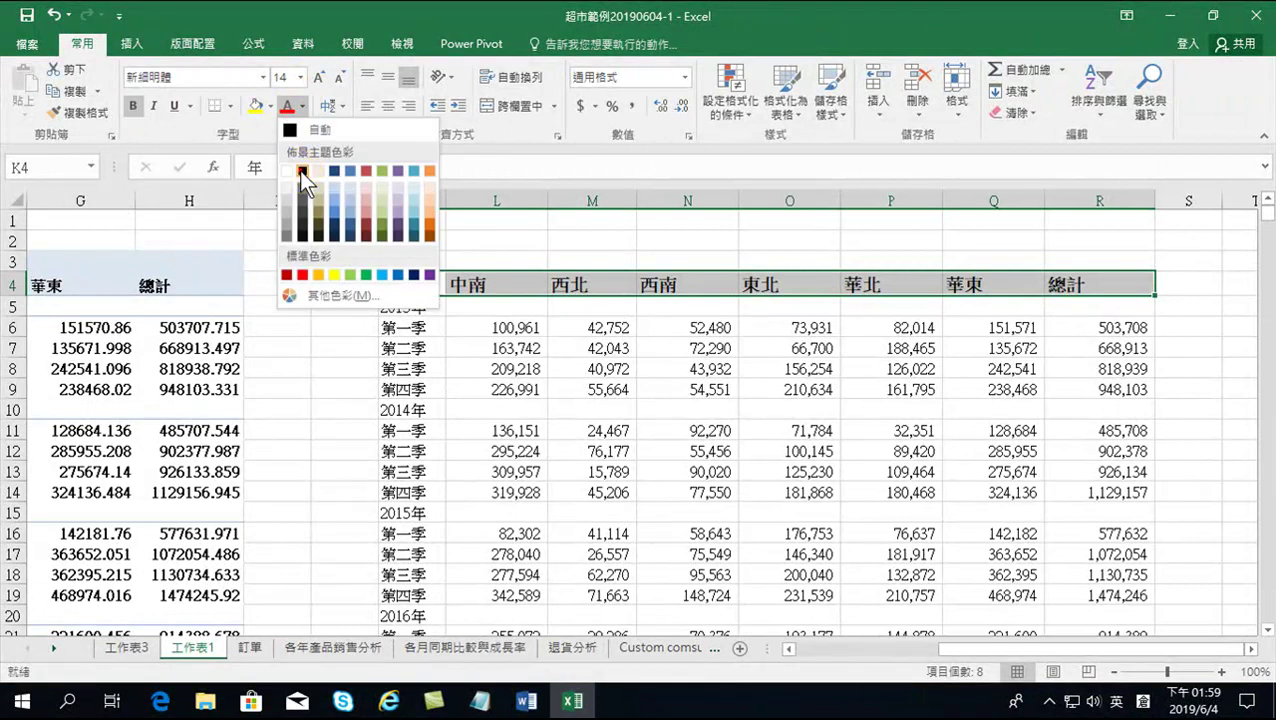
left_click(302, 174)
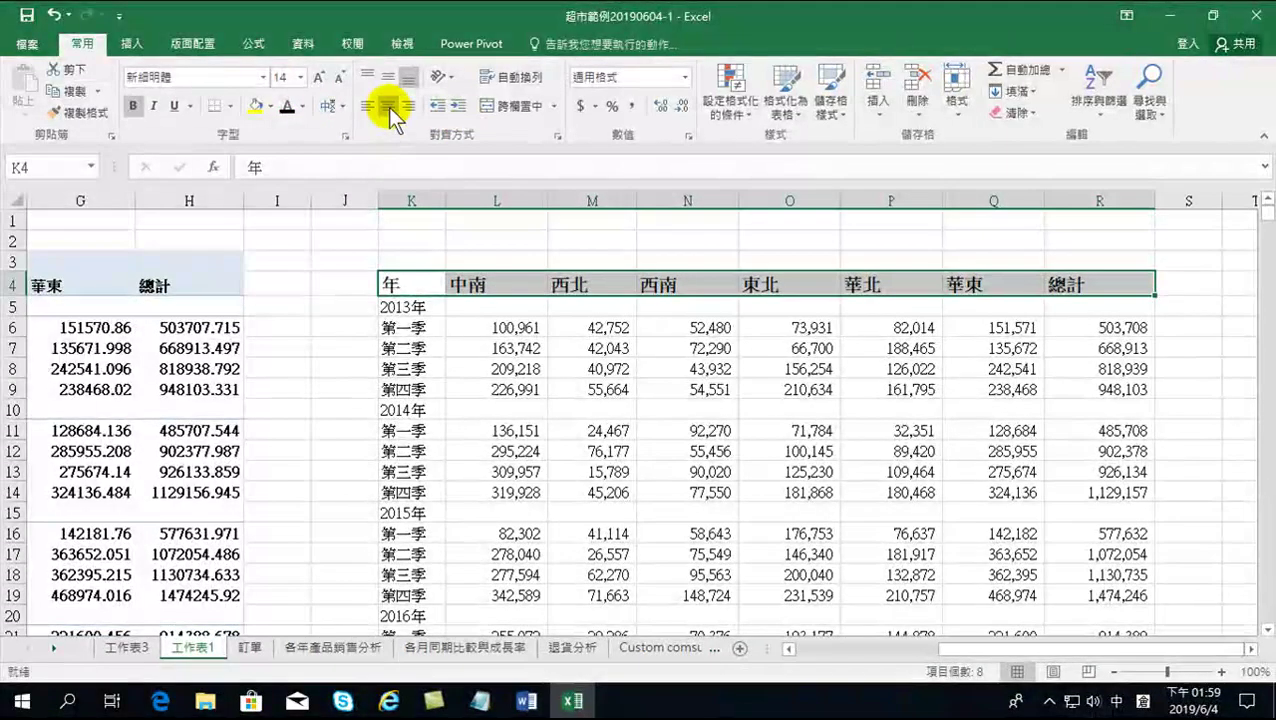
left_click(388, 106)
Step: Bold the year and quarter labels down column K
left_click_drag(412, 285, 402, 590)
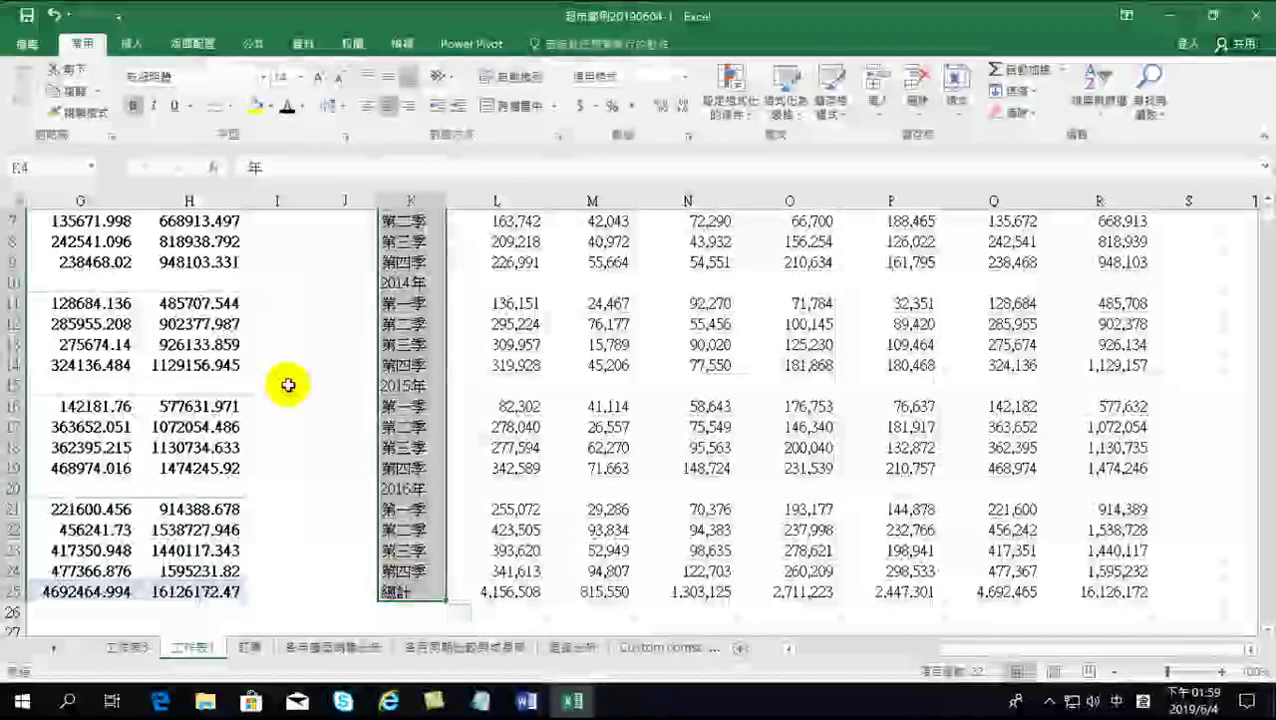
left_click(286, 110)
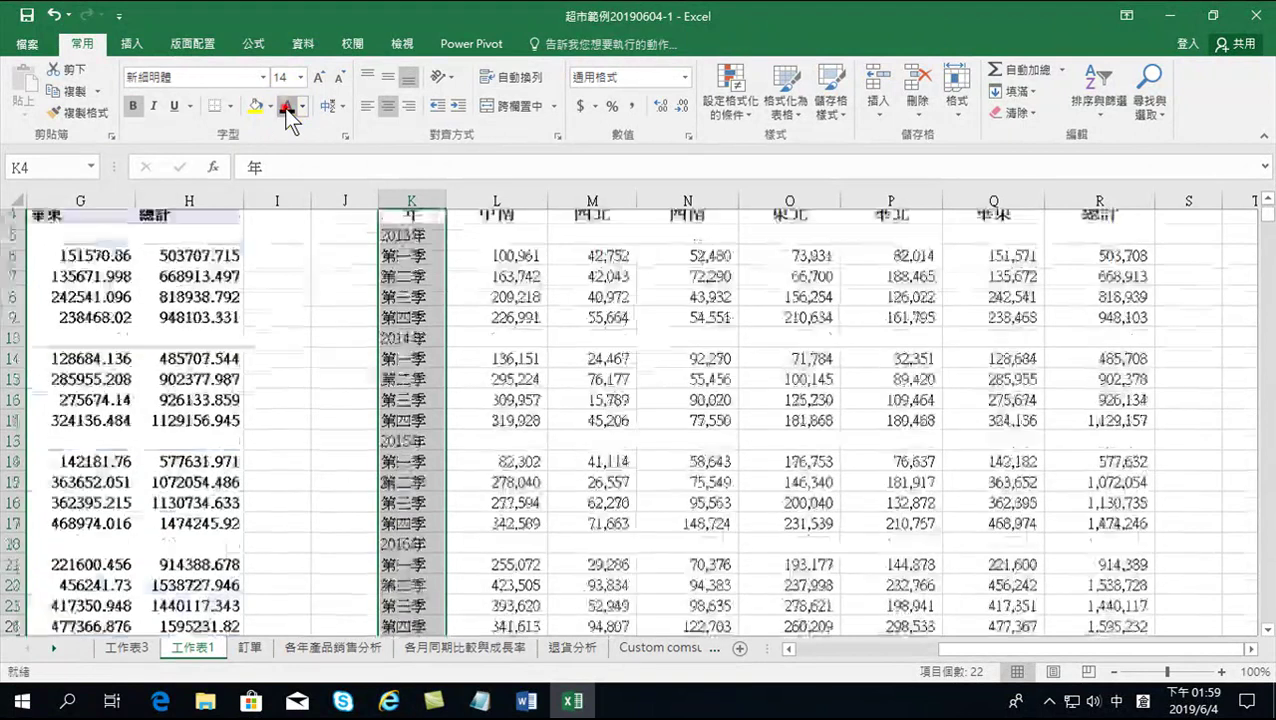
left_click(132, 105)
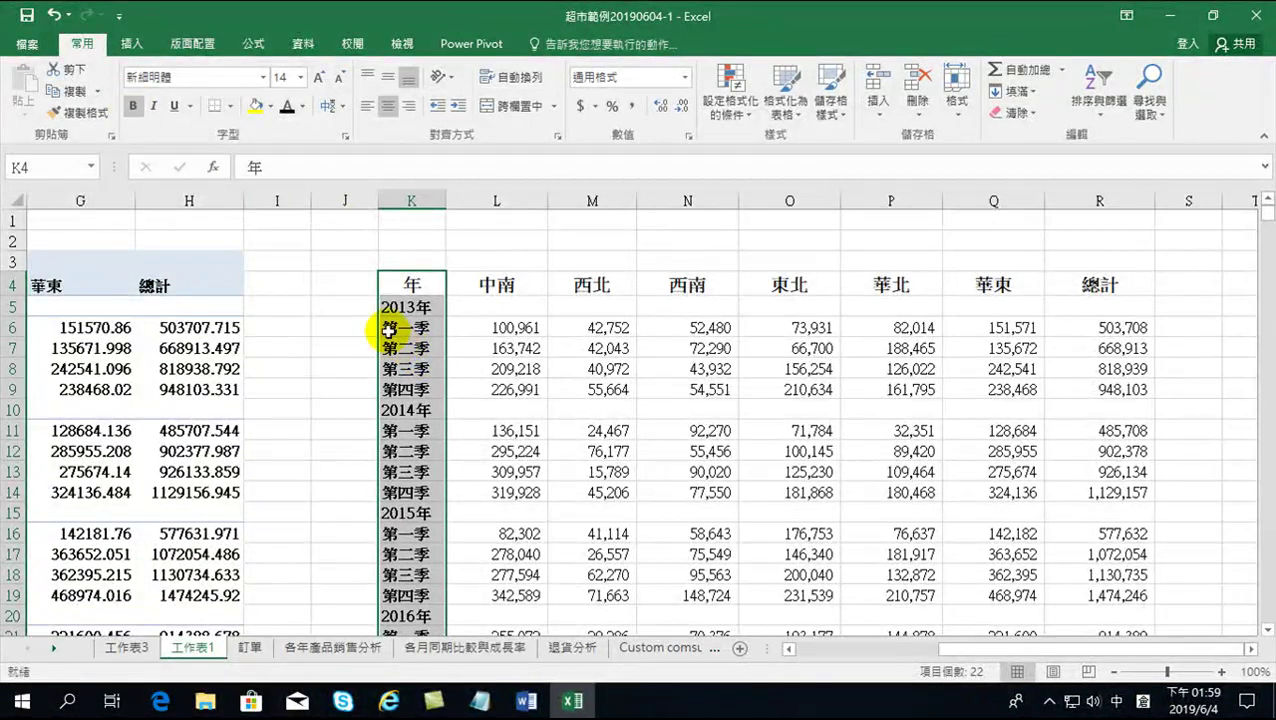
left_click_drag(418, 290, 1100, 590)
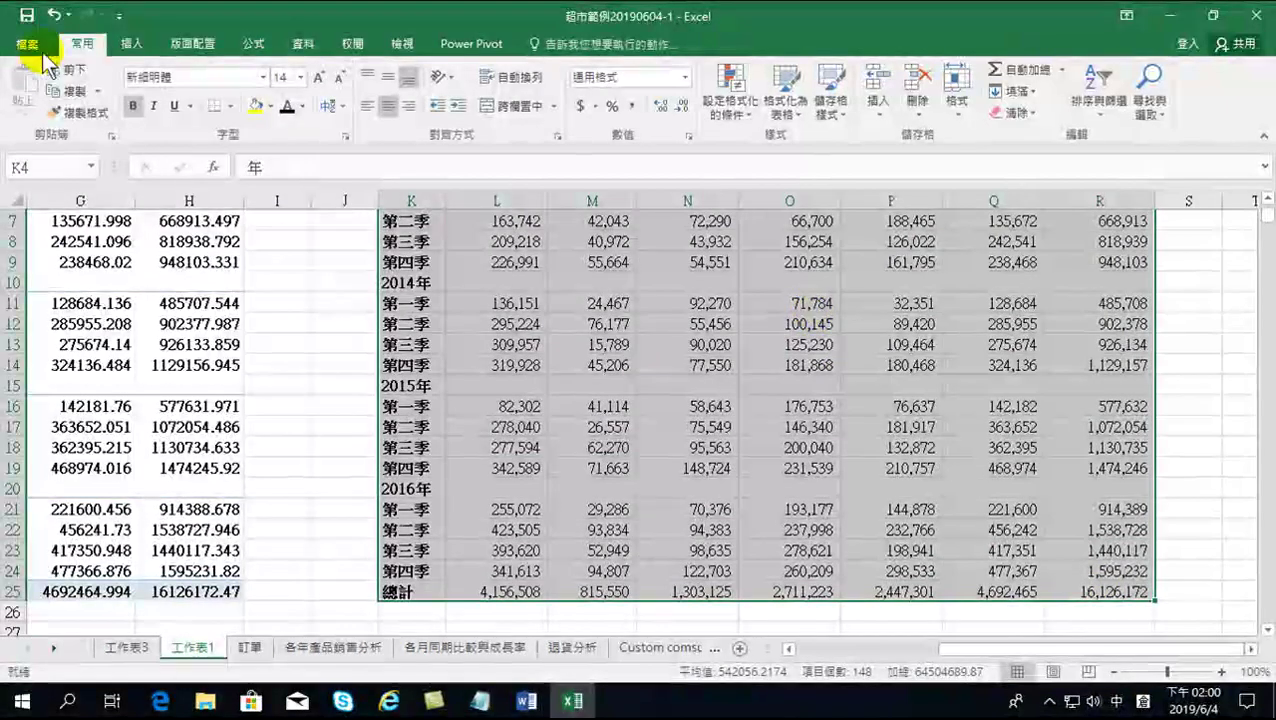
Step: Copy the formatted values table K4:R25, from 年 down to 總計
left_click(70, 97)
scroll(716, 468, "up", 2)
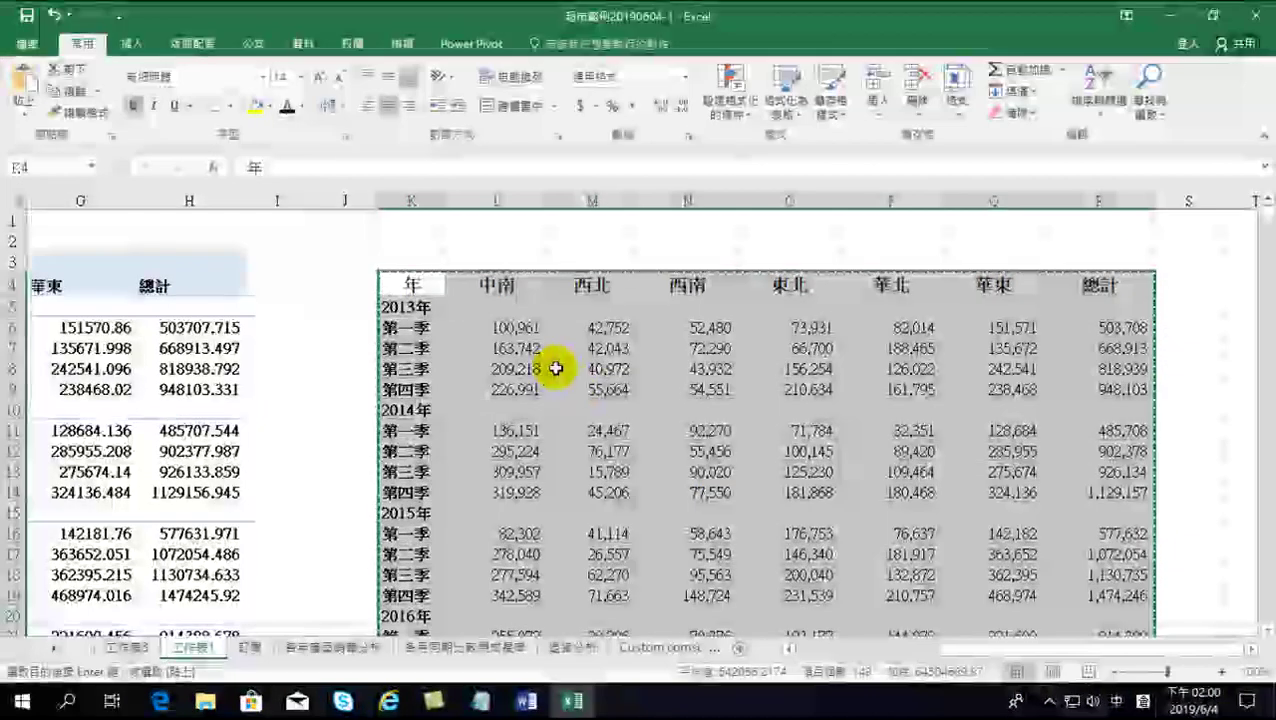
left_click(512, 328)
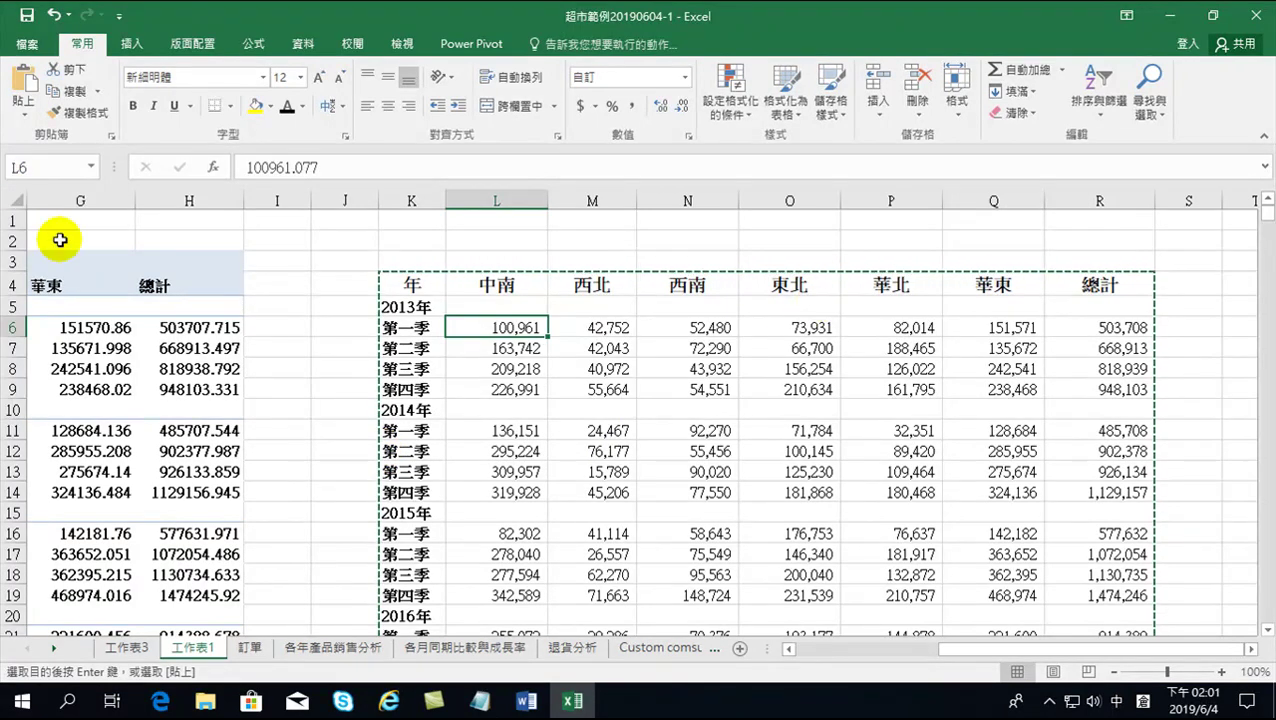
left_click_drag(417, 283, 1098, 582)
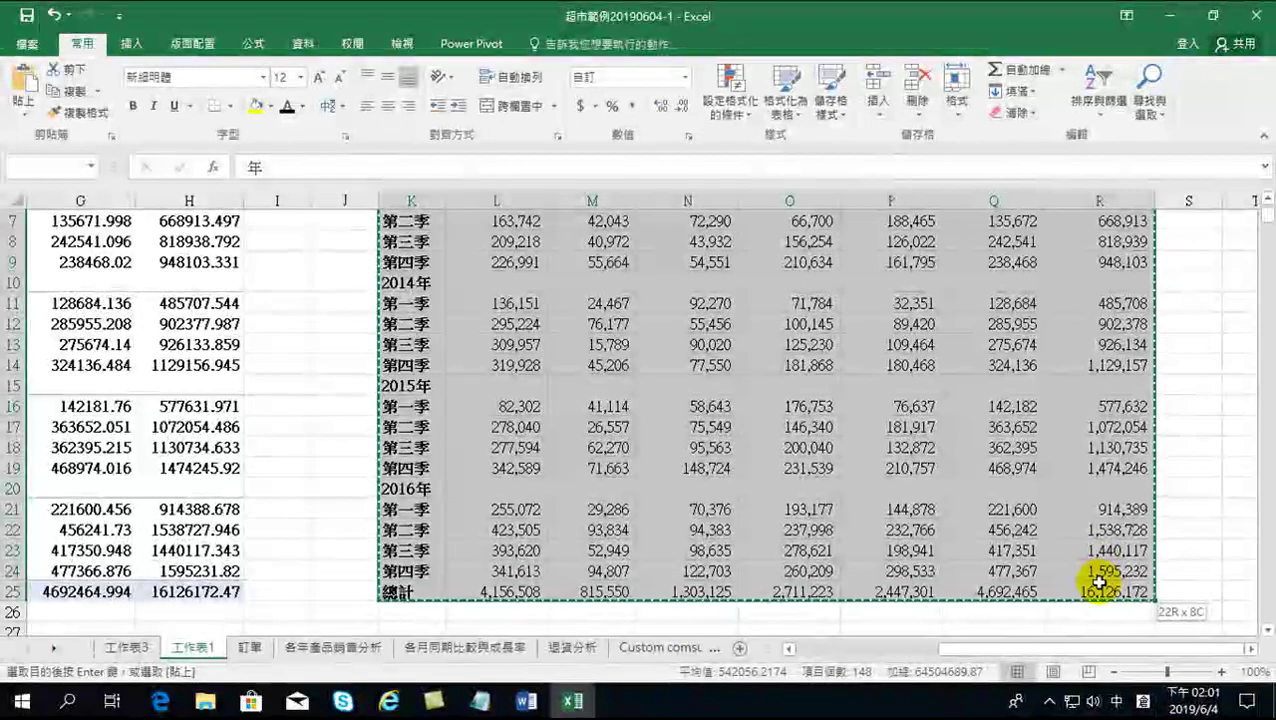
left_click(74, 94)
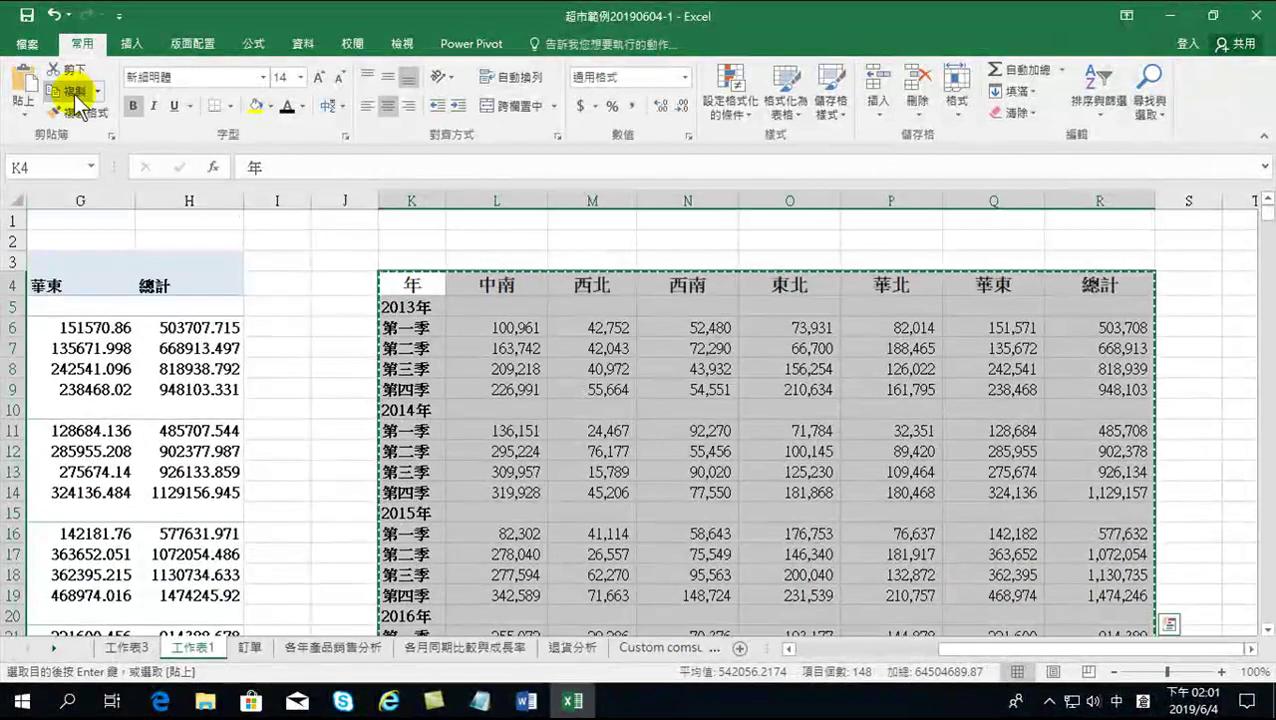
Step: Paste the Excel sales table into Word on an empty line below the 002 table
left_click(526, 701)
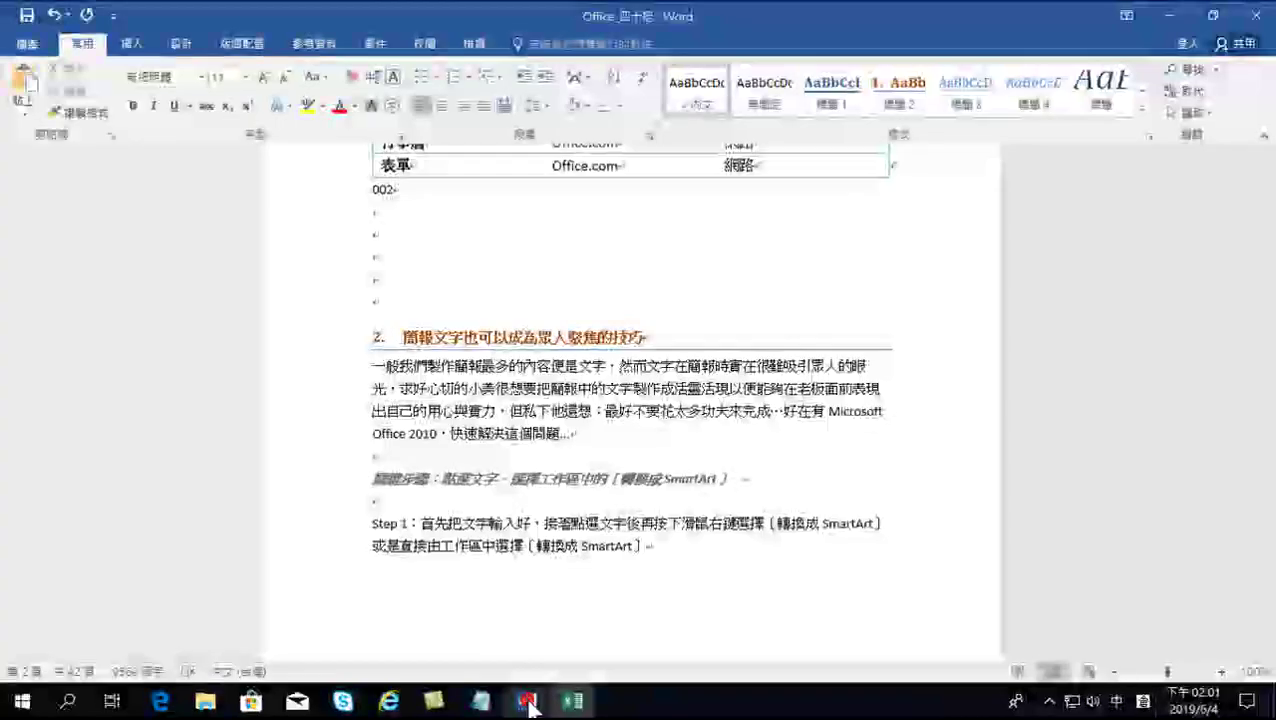
left_click(422, 237)
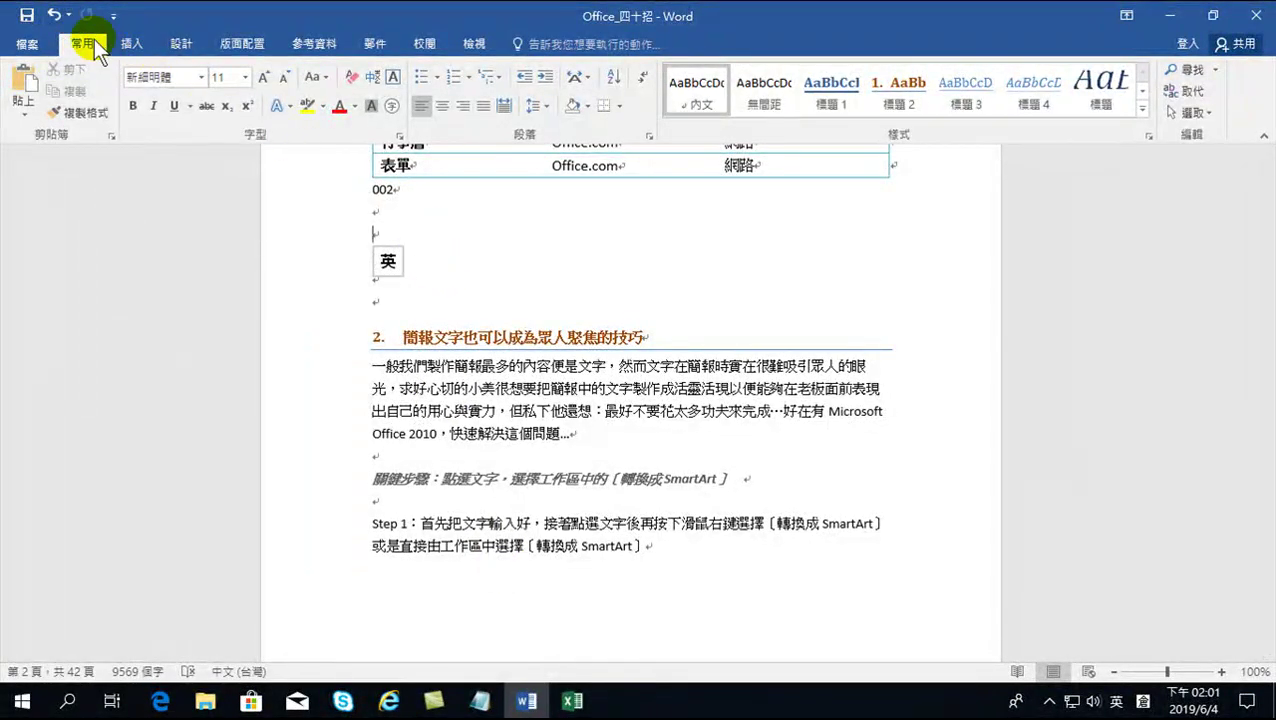
left_click(22, 85)
scroll(620, 283, "up", 10)
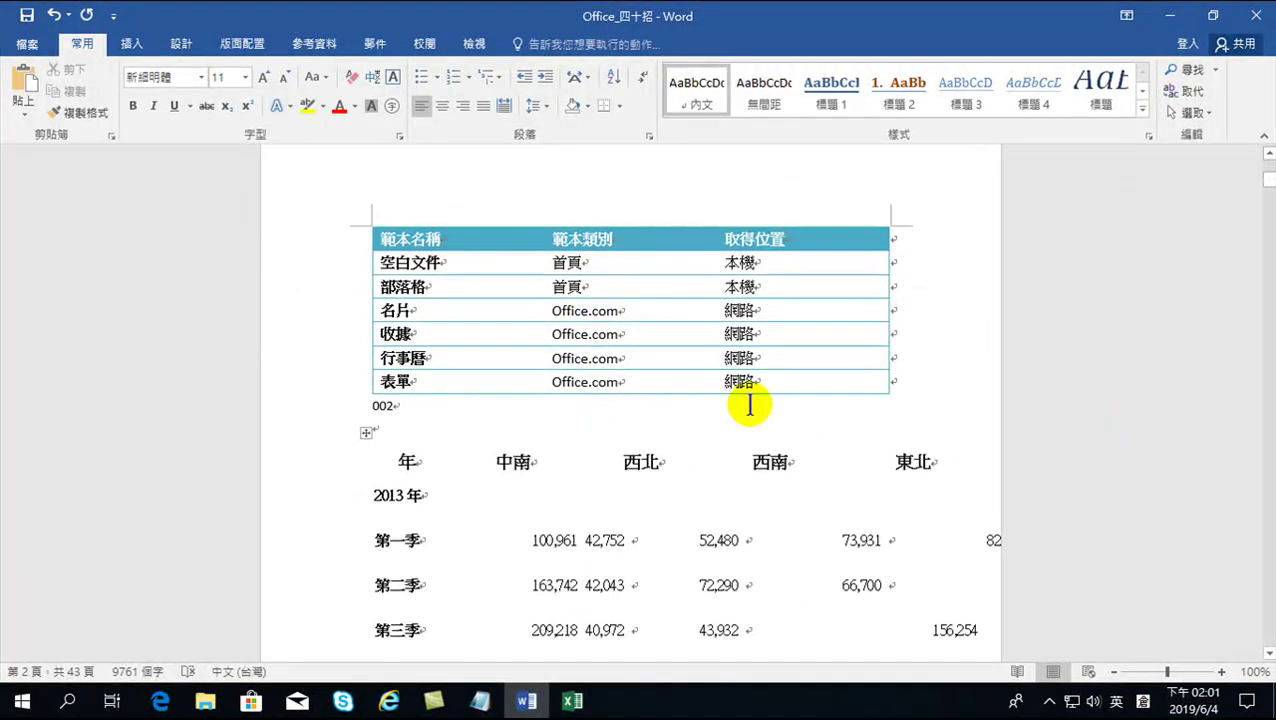
Step: AutoFit the pasted table to the window width
left_click(366, 432)
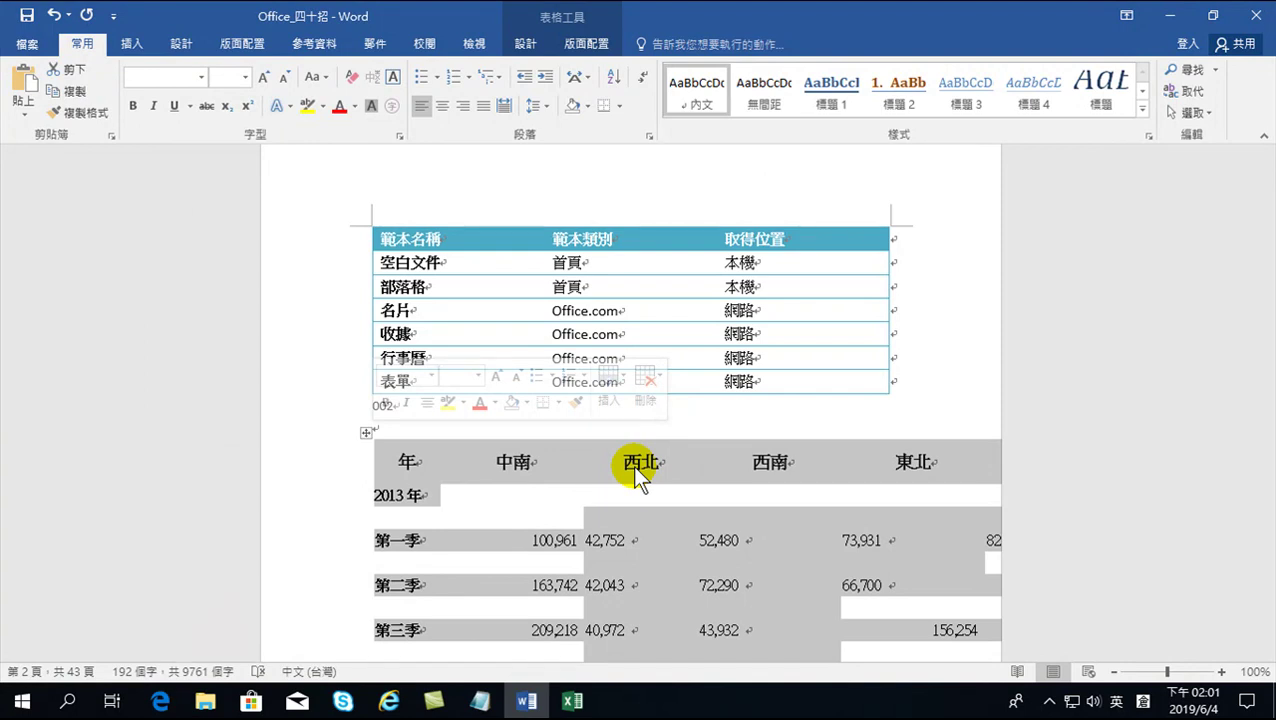
left_click(590, 44)
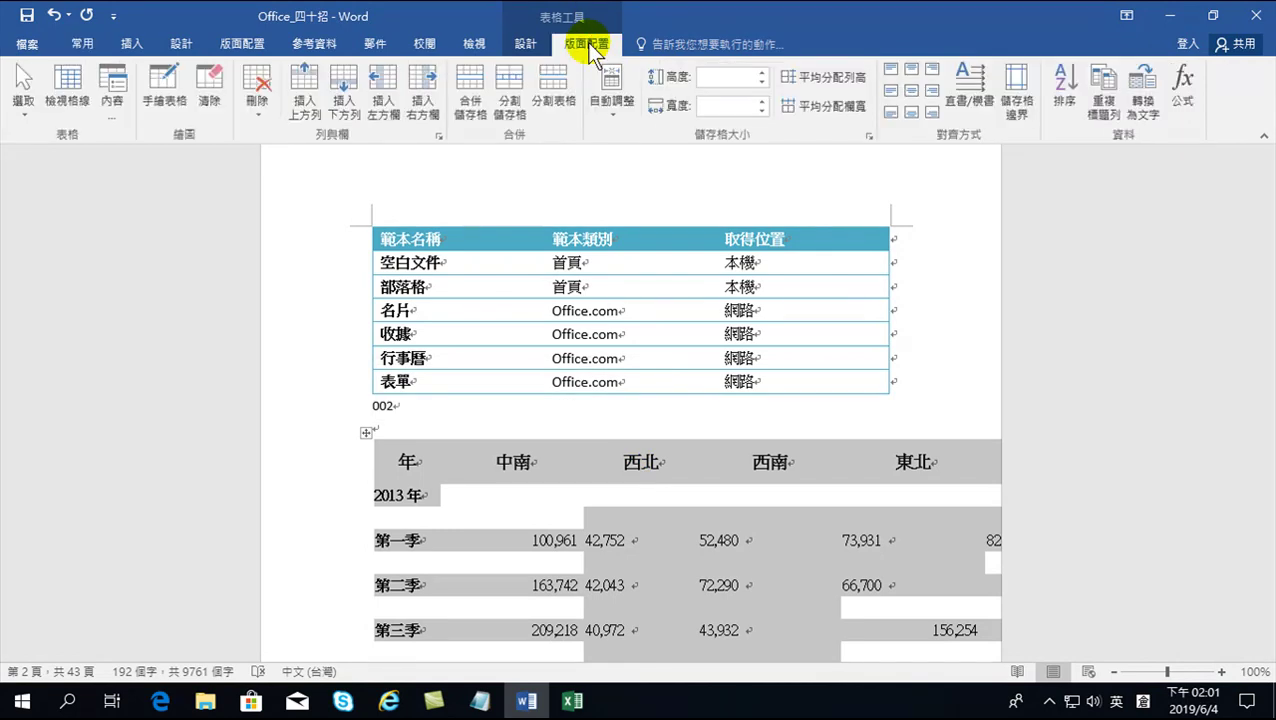
left_click(612, 96)
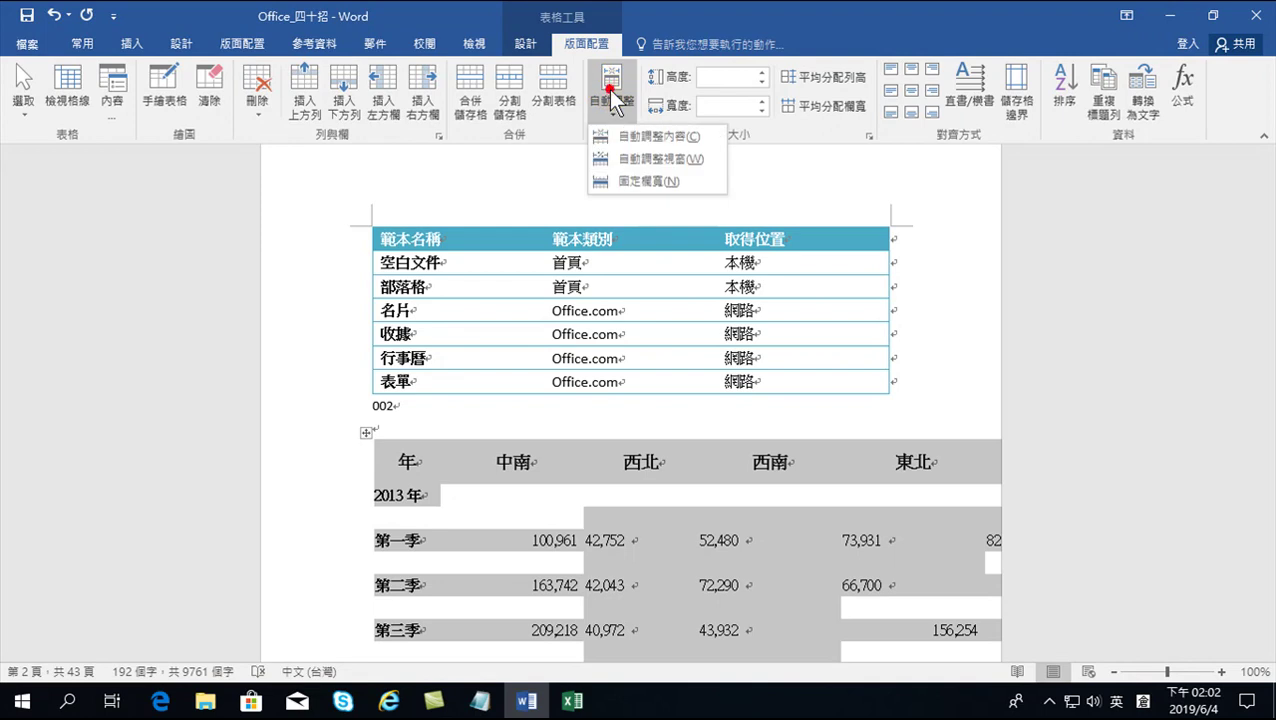
left_click(655, 160)
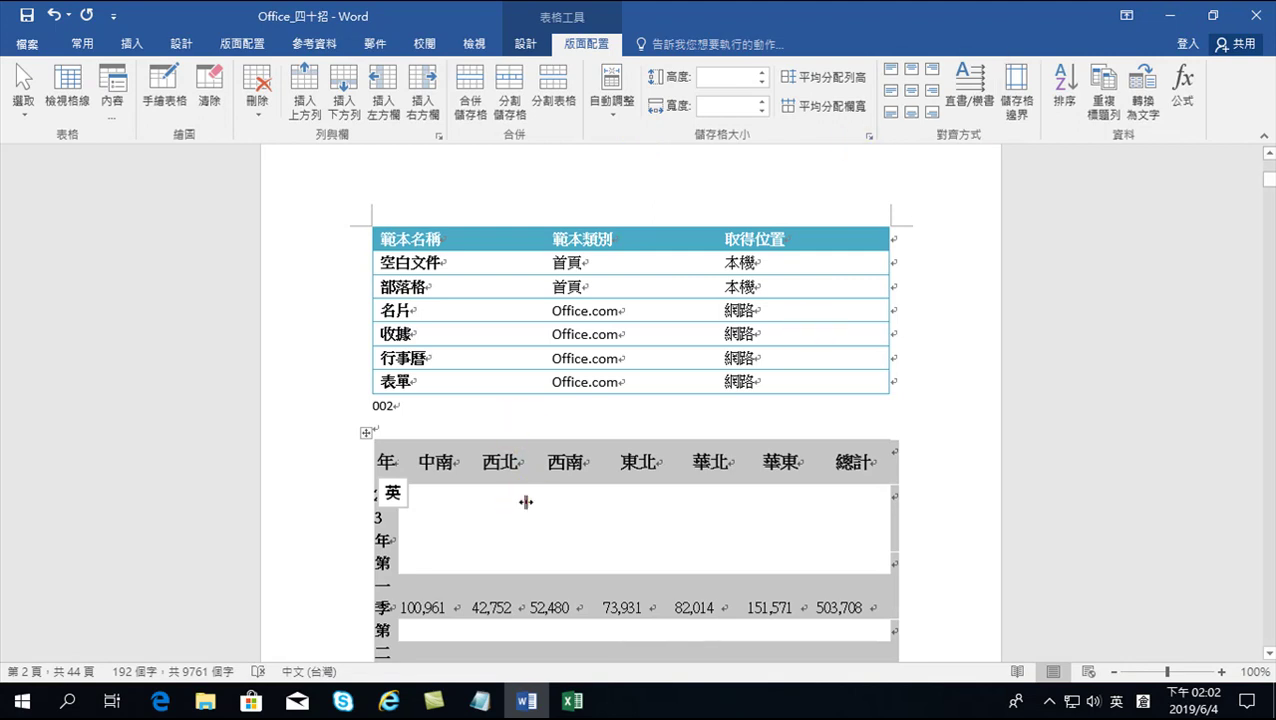
Step: Shrink the pasted table's figures by four font-size steps
scroll(532, 507, "down", 3)
scroll(520, 483, "down", 3)
scroll(513, 489, "up", 4)
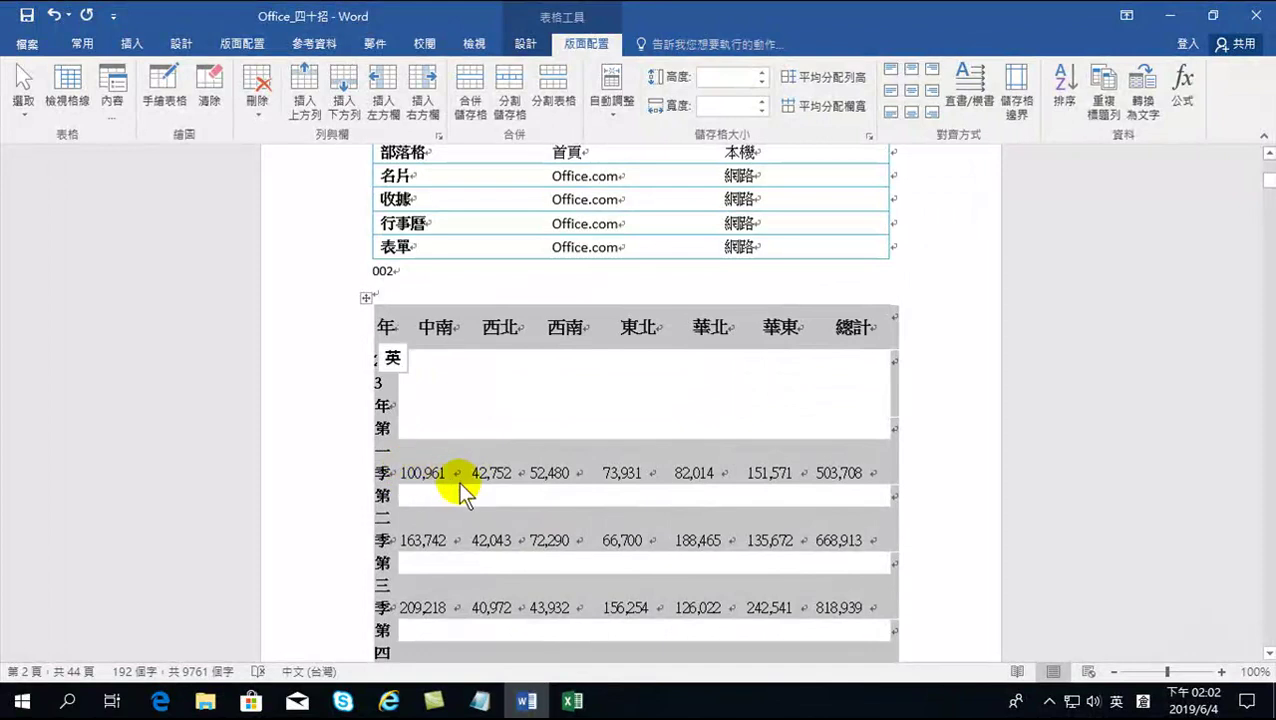
left_click(445, 474)
left_click_drag(400, 474, 785, 517)
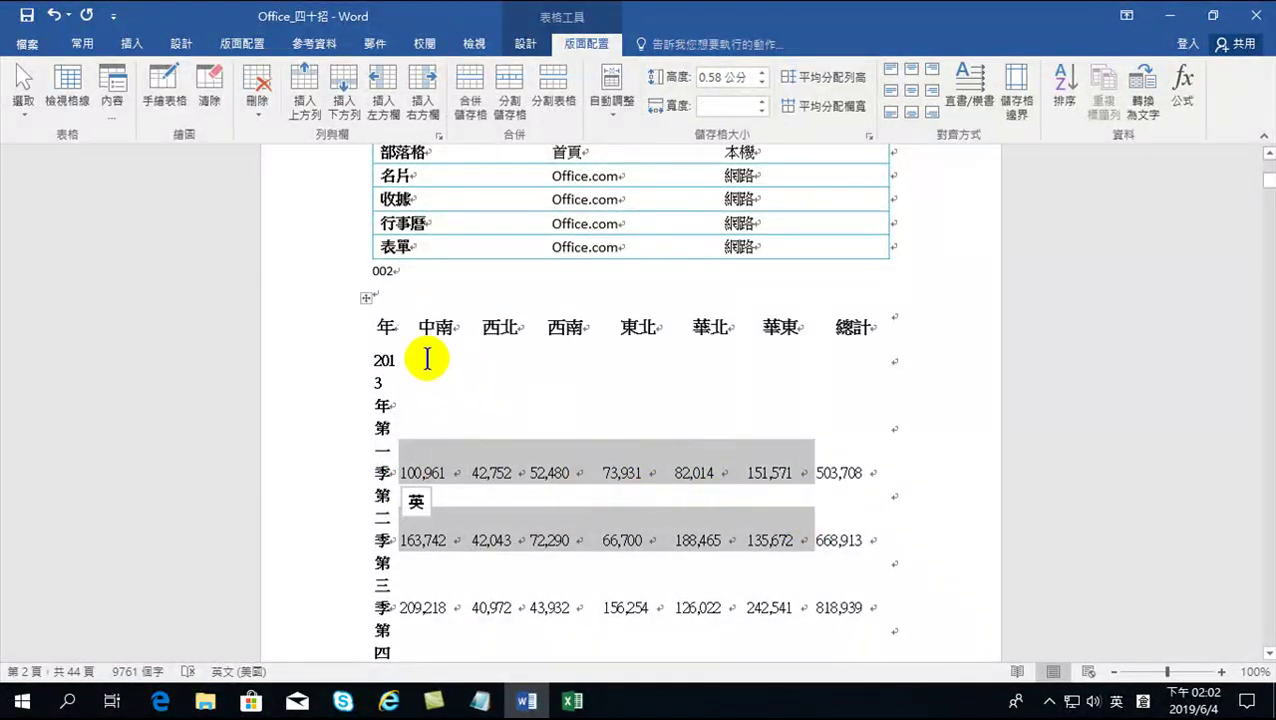
left_click_drag(422, 366, 834, 337)
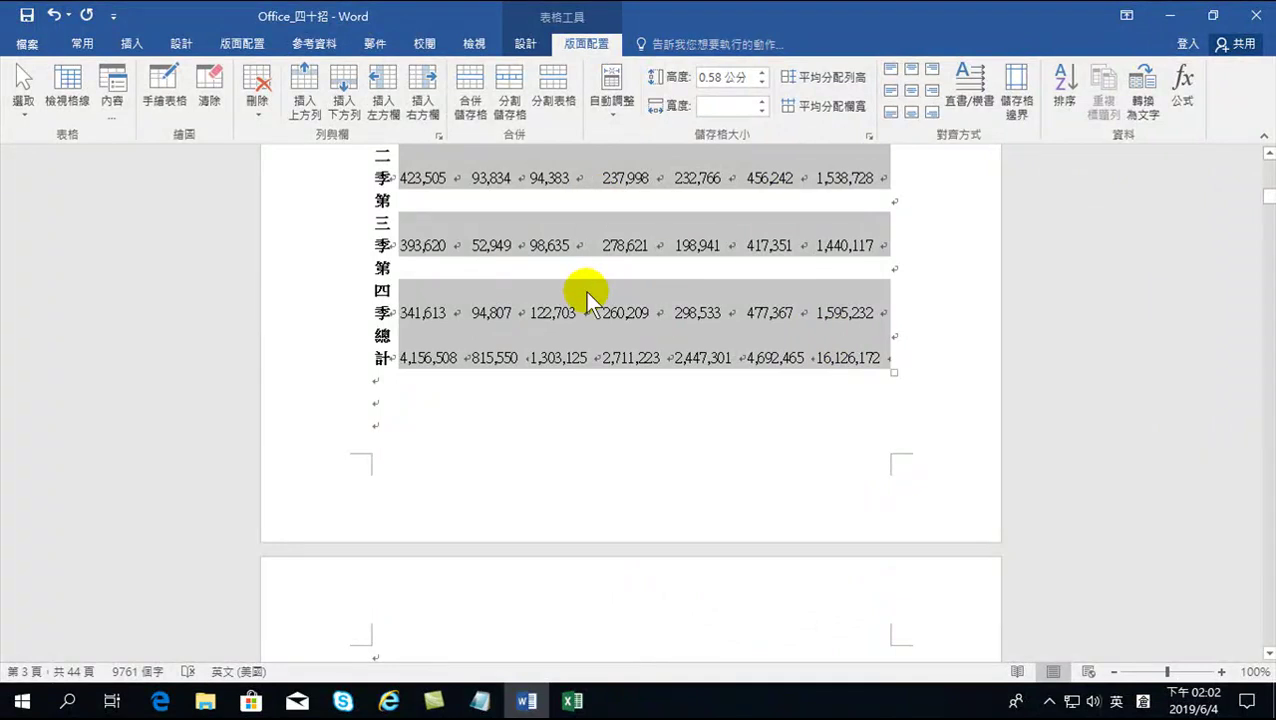
left_click(90, 45)
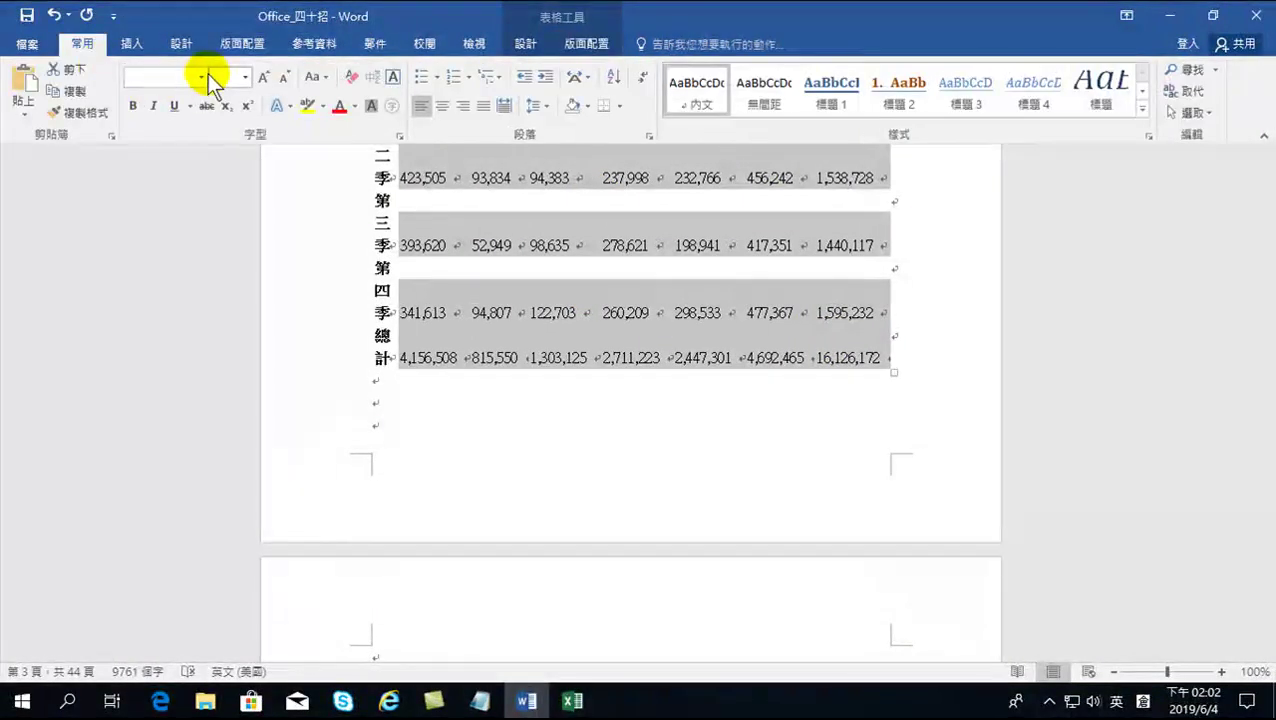
left_click(283, 76)
left_click(283, 78)
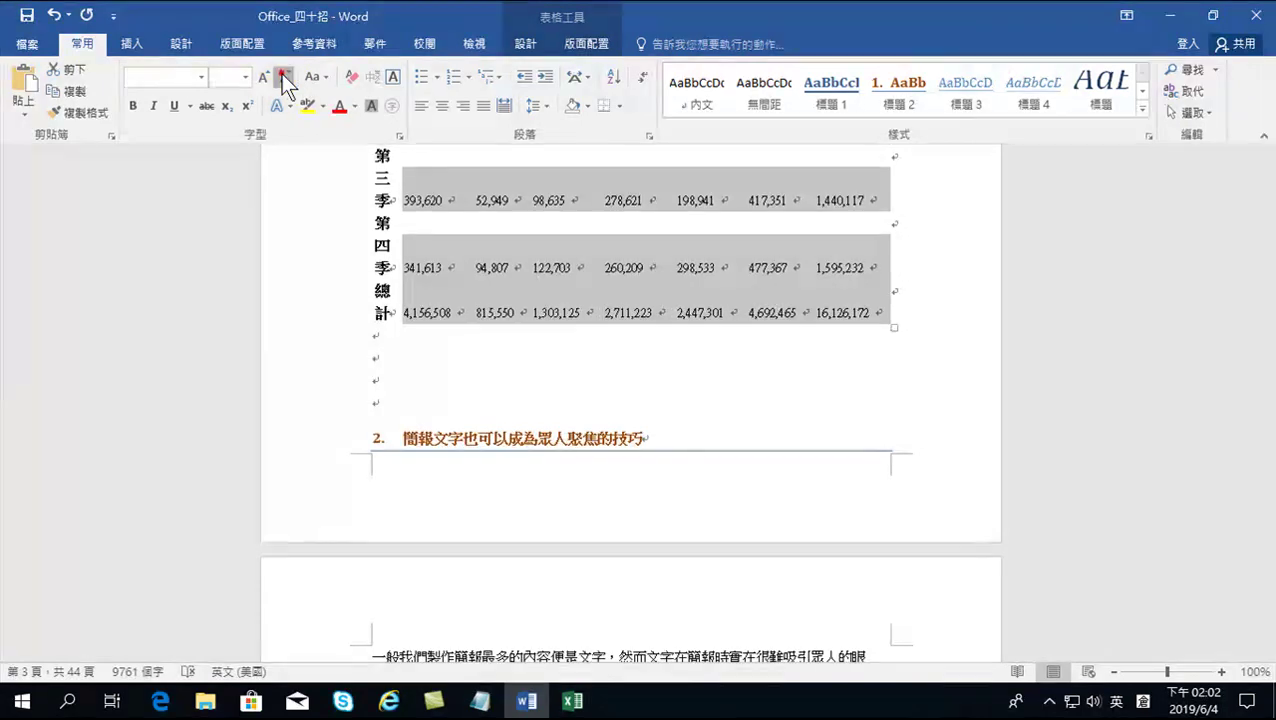
left_click(283, 78)
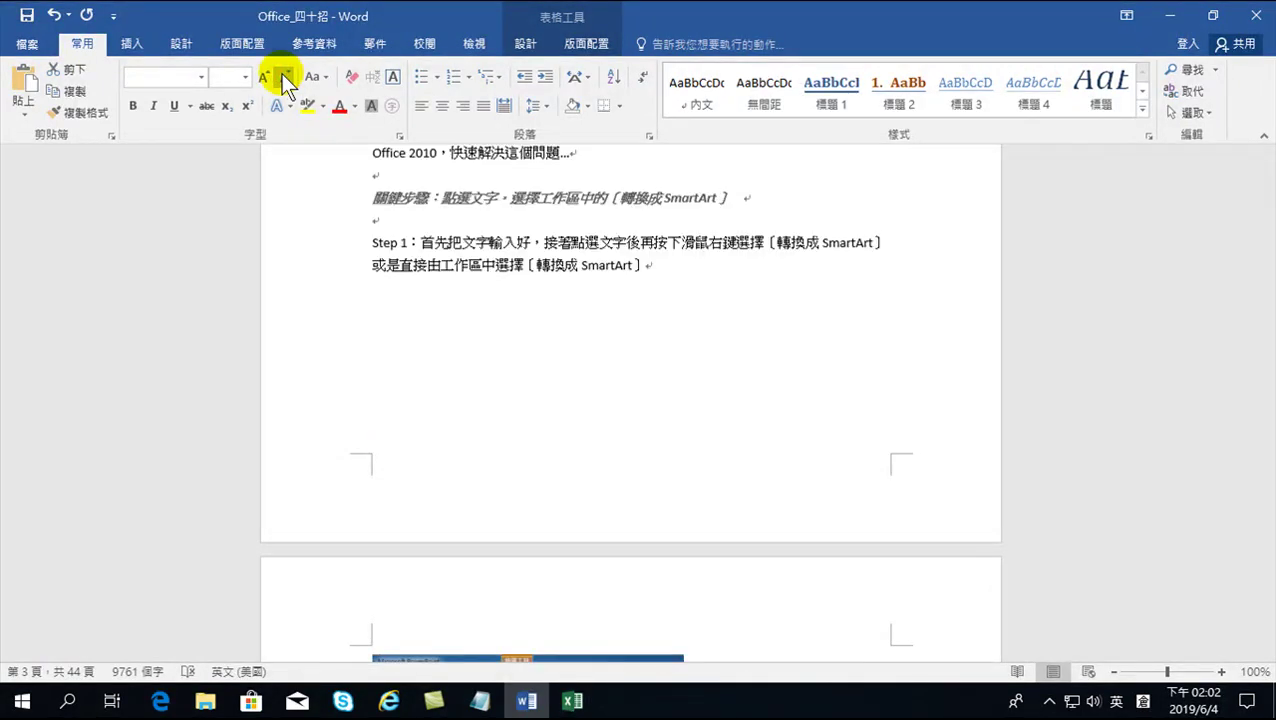
scroll(580, 390, "up", 10)
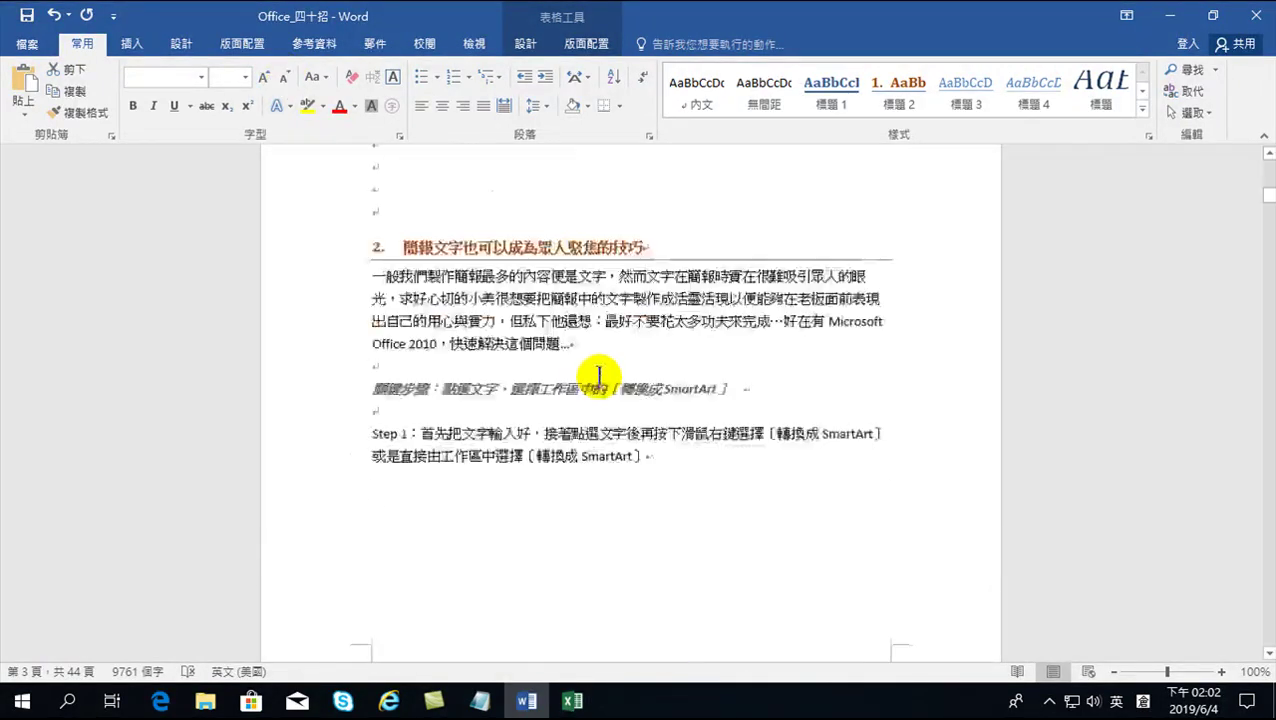
scroll(512, 388, "up", 3)
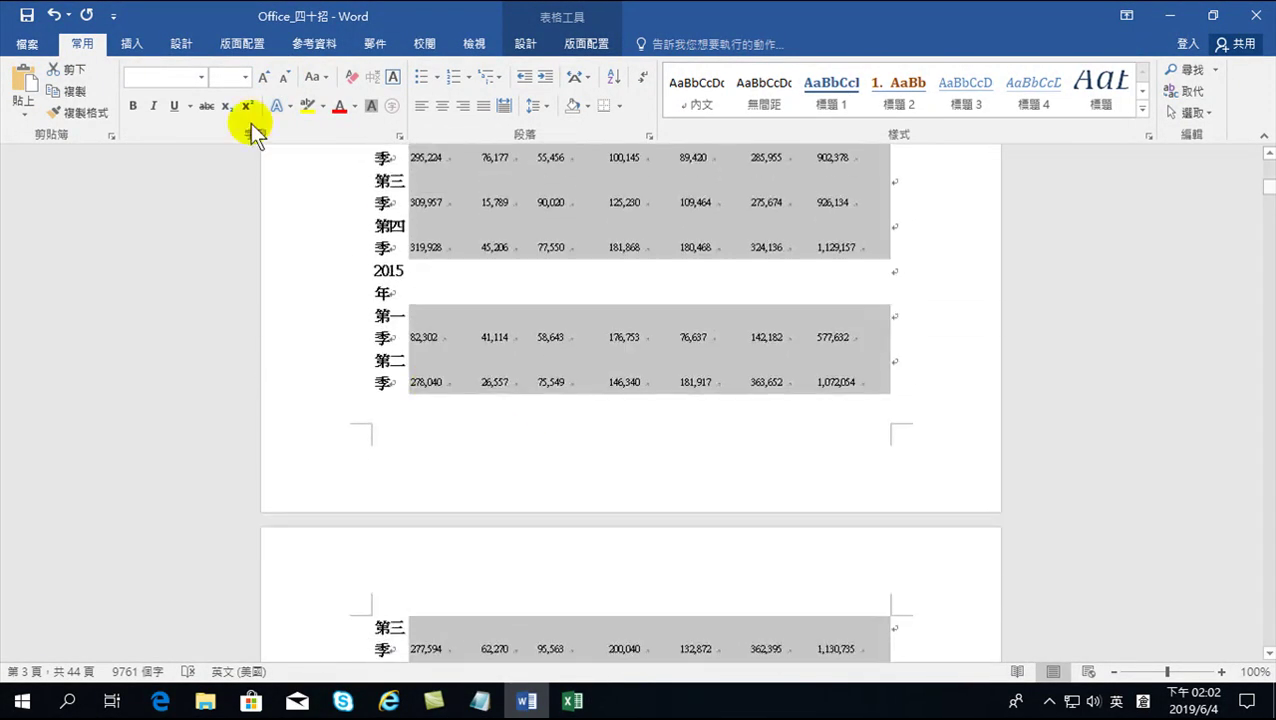
left_click(282, 75)
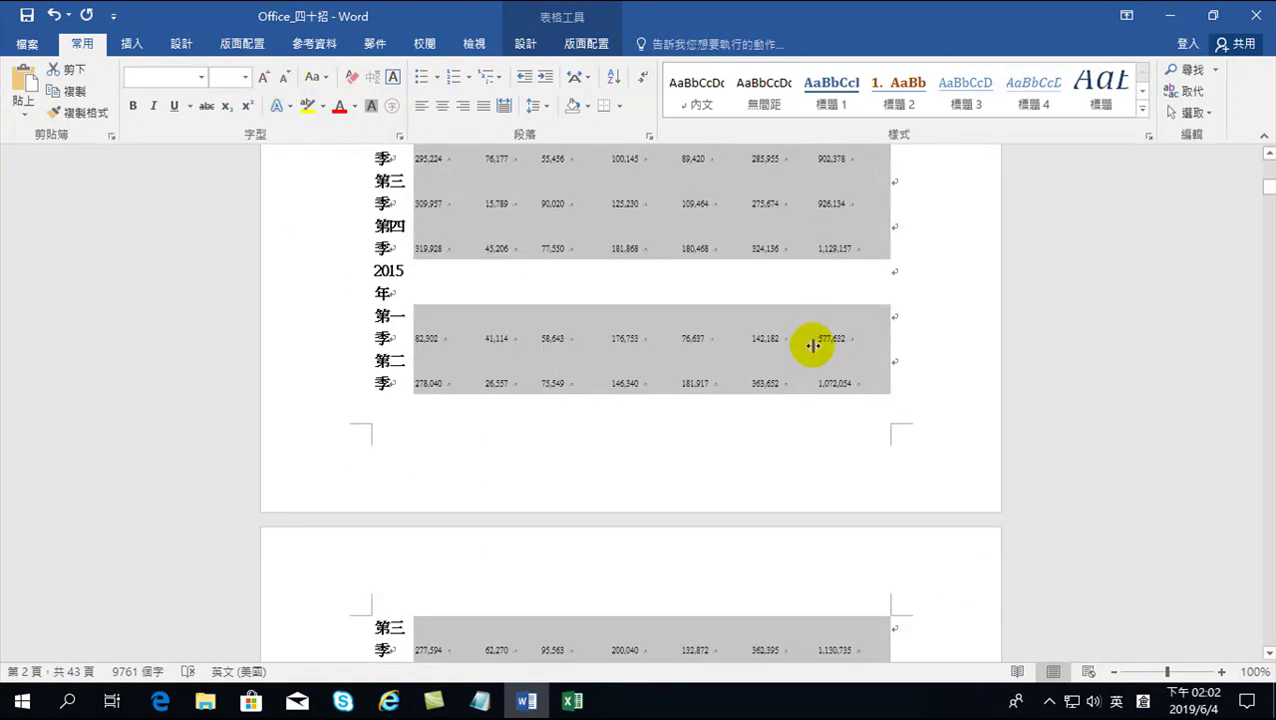
scroll(769, 365, "up", 10)
scroll(752, 380, "down", 5)
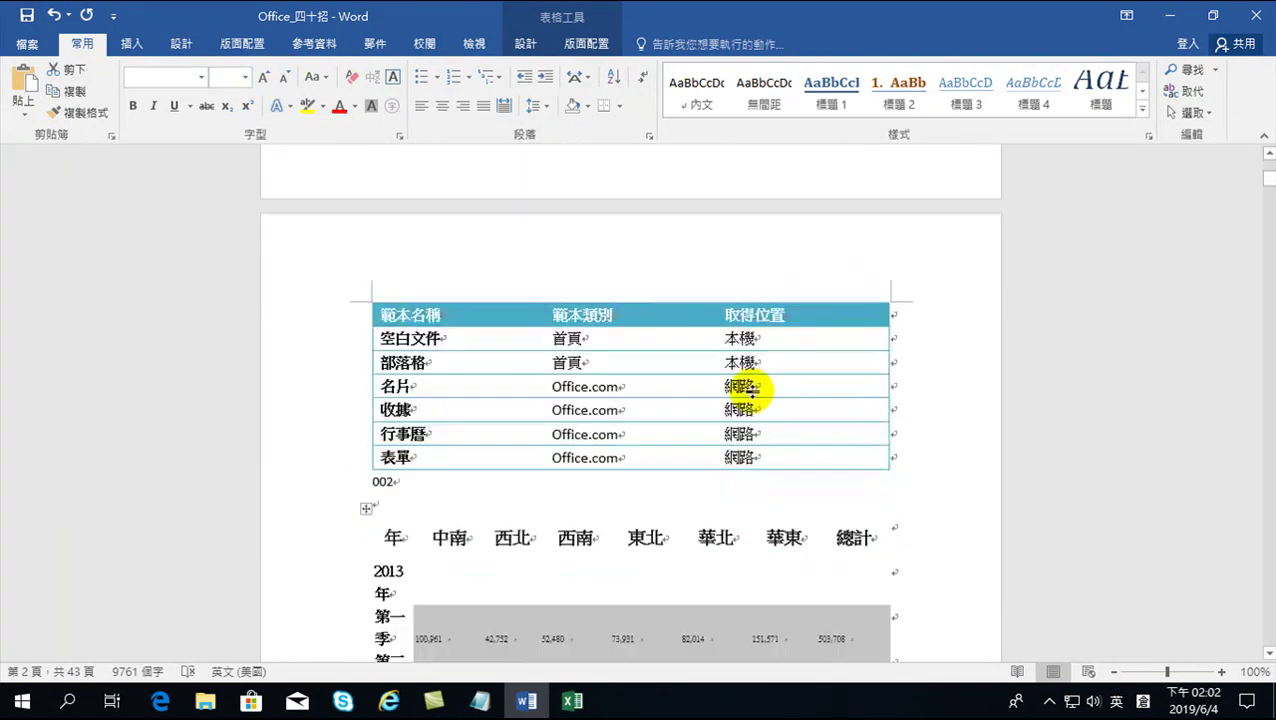
Step: Apply All Borders to the whole sales table, giving every cell a 1/2 pt grid
left_click(465, 388)
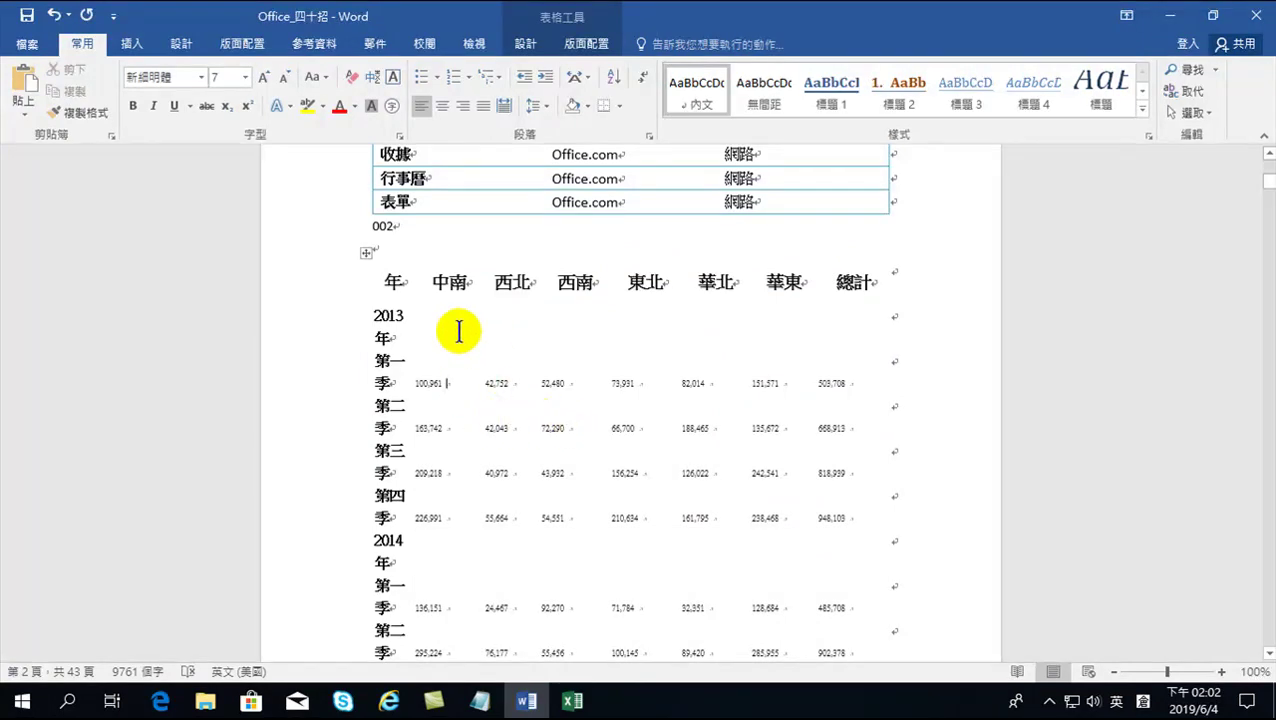
left_click(368, 256)
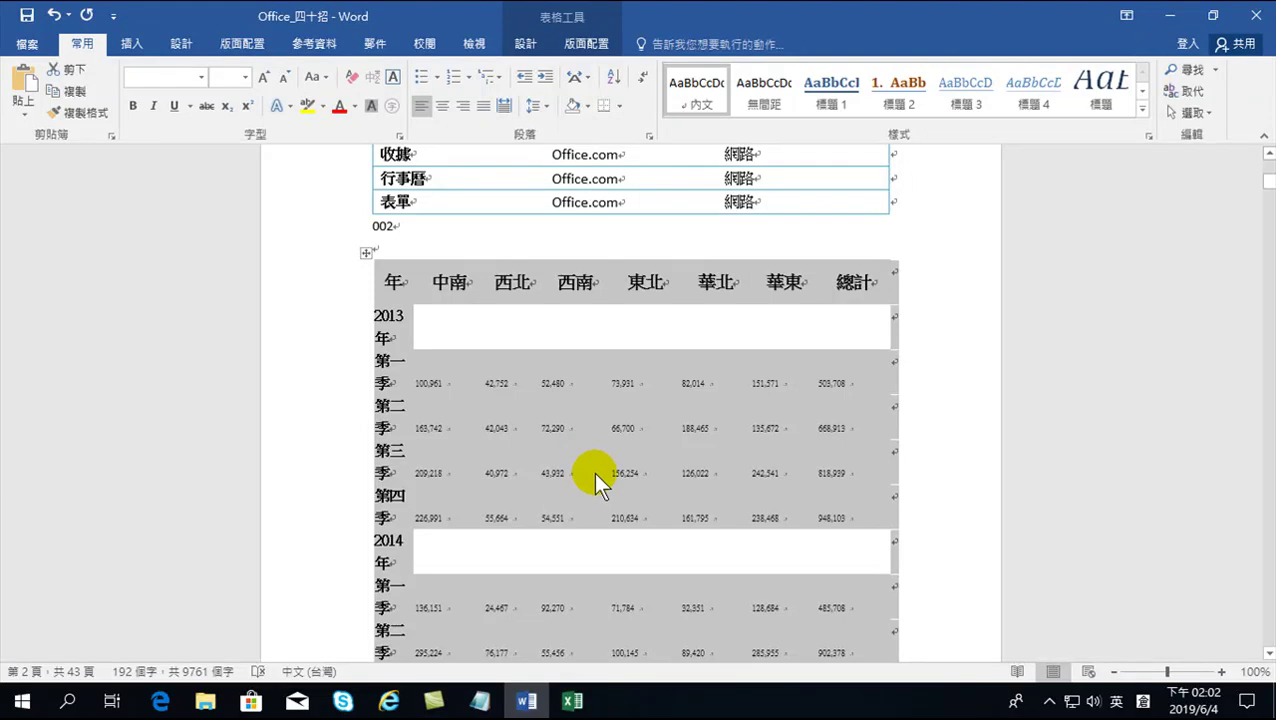
left_click(436, 325)
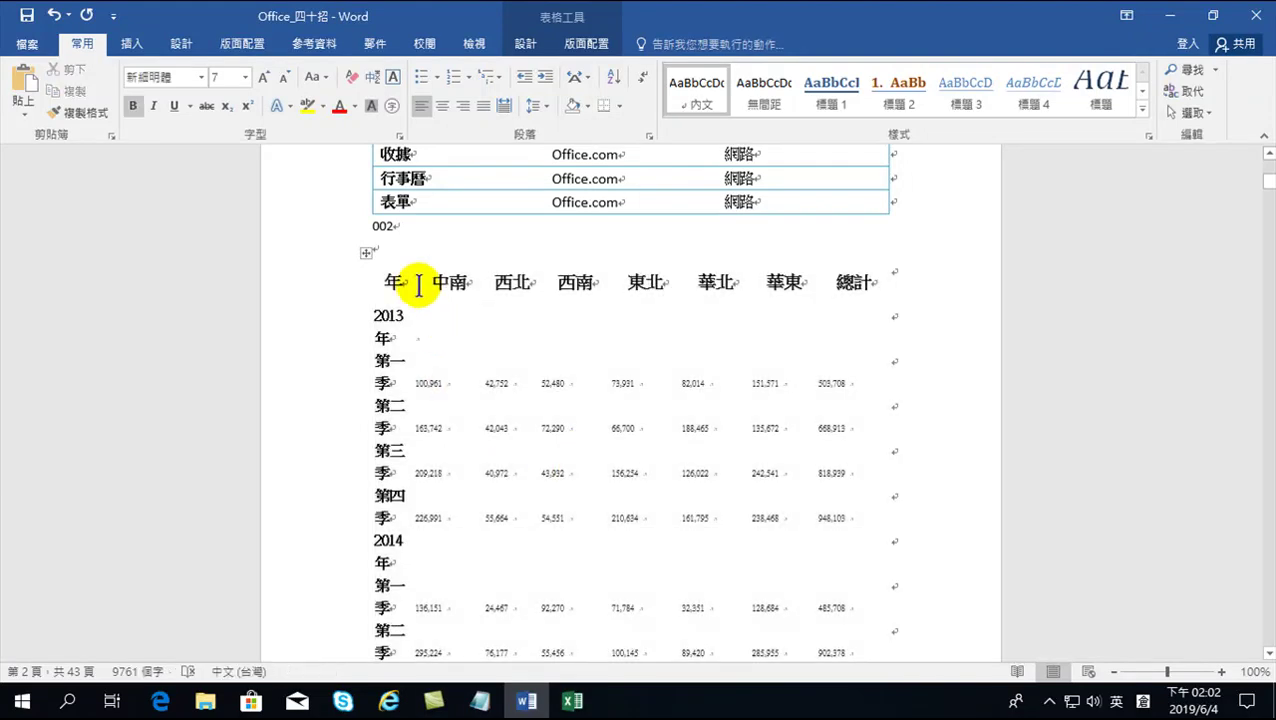
left_click(366, 253)
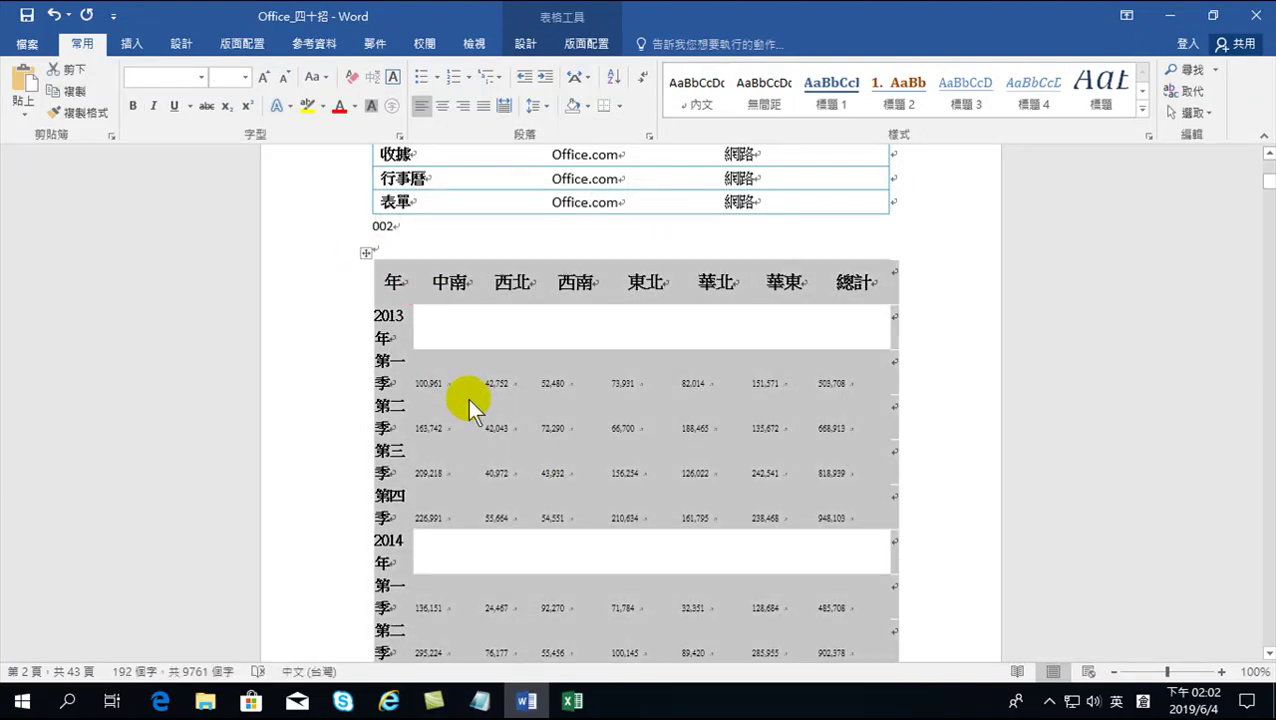
left_click(598, 42)
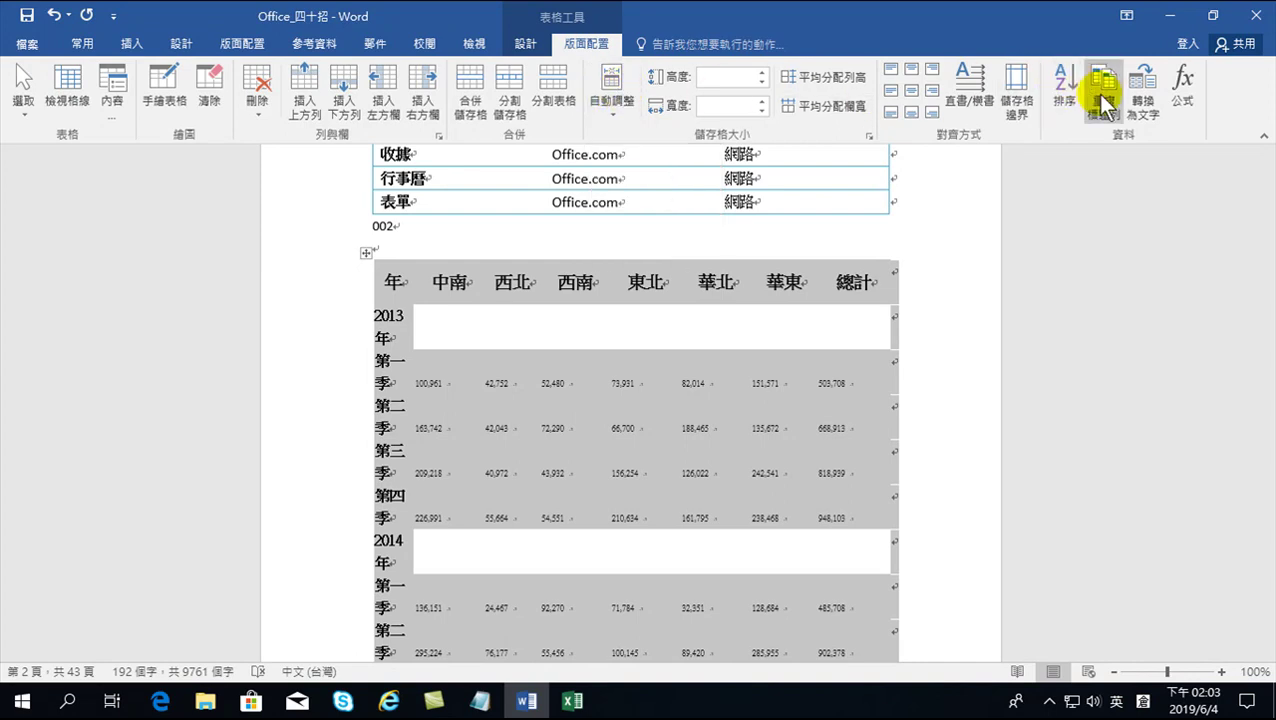
left_click(525, 44)
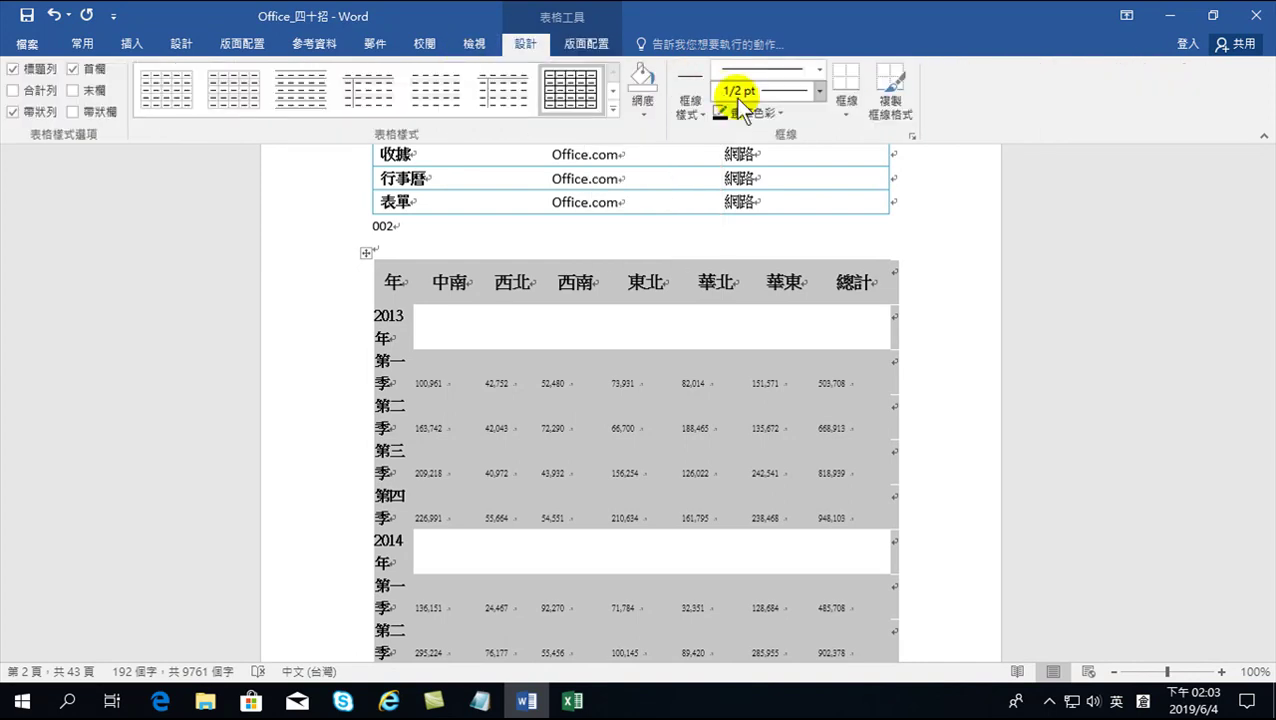
left_click(845, 116)
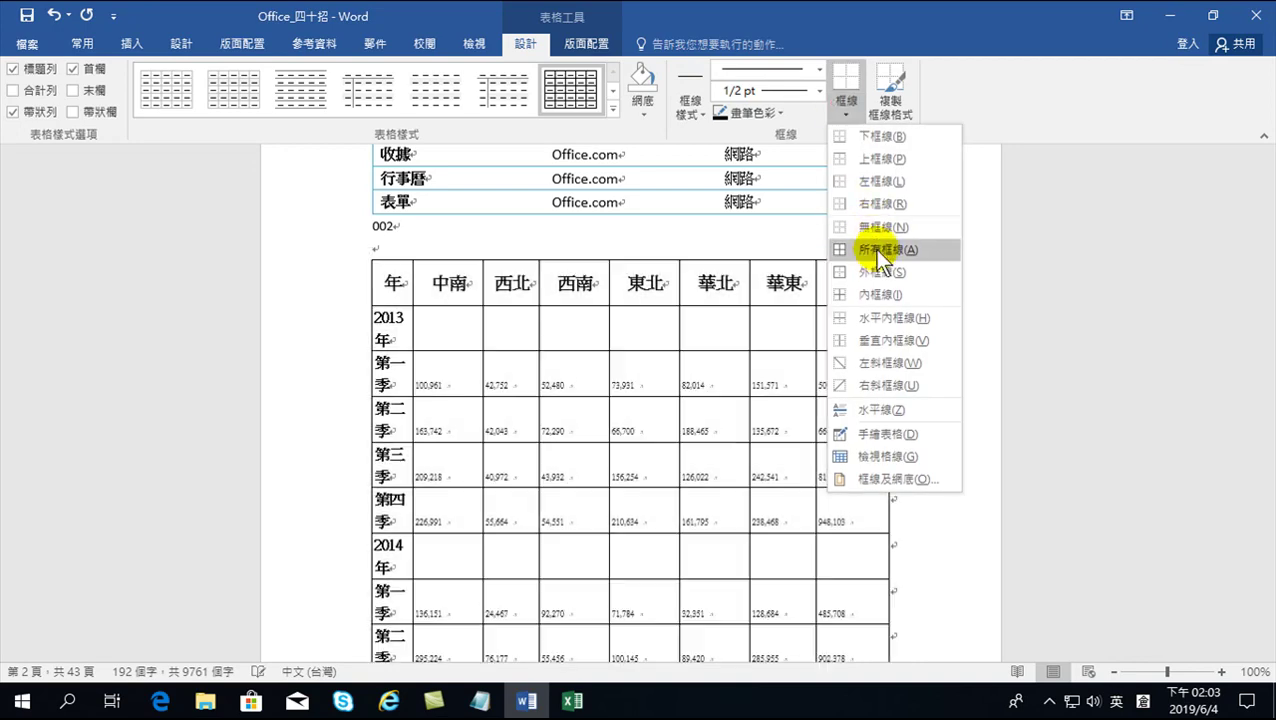
left_click(874, 249)
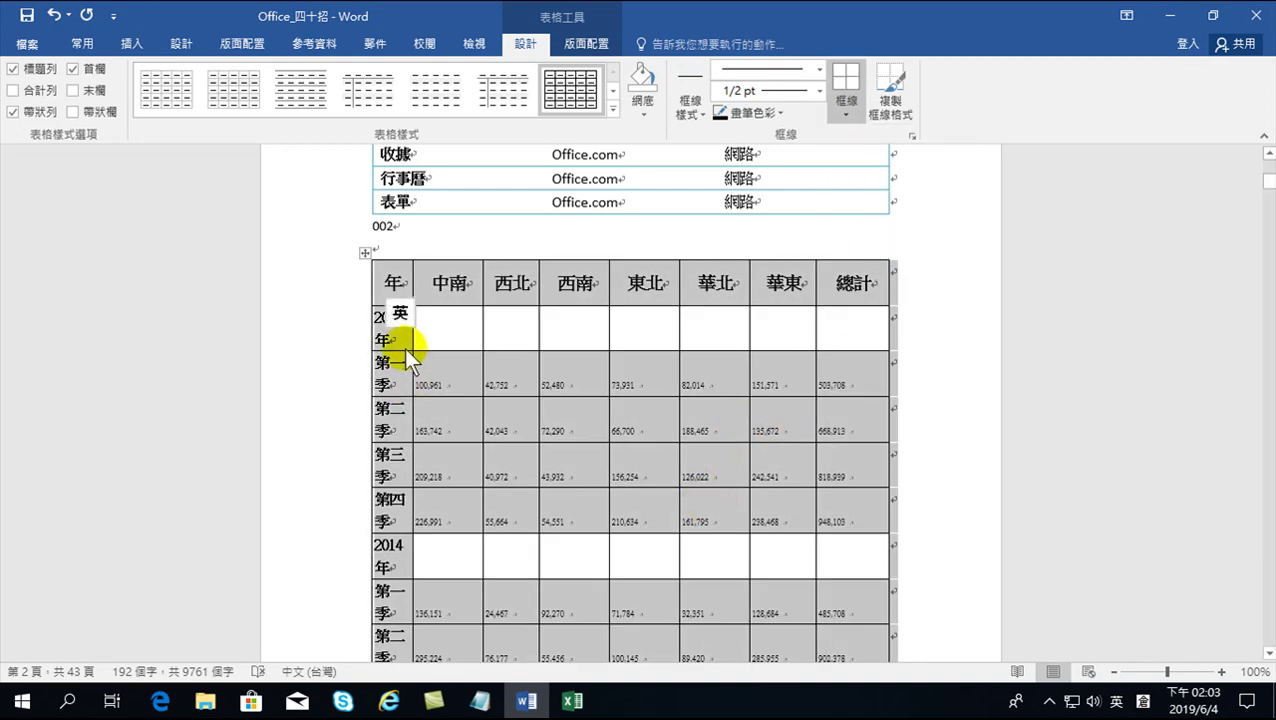
left_click(437, 383)
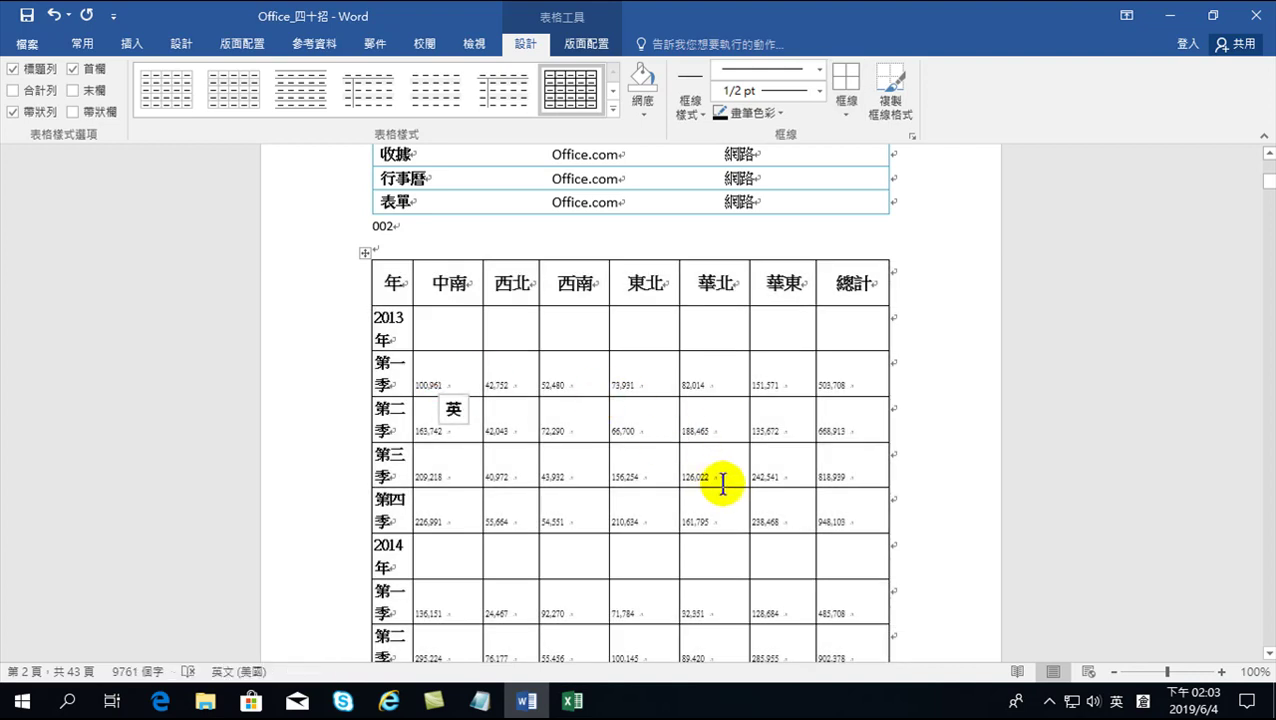
left_click(694, 430)
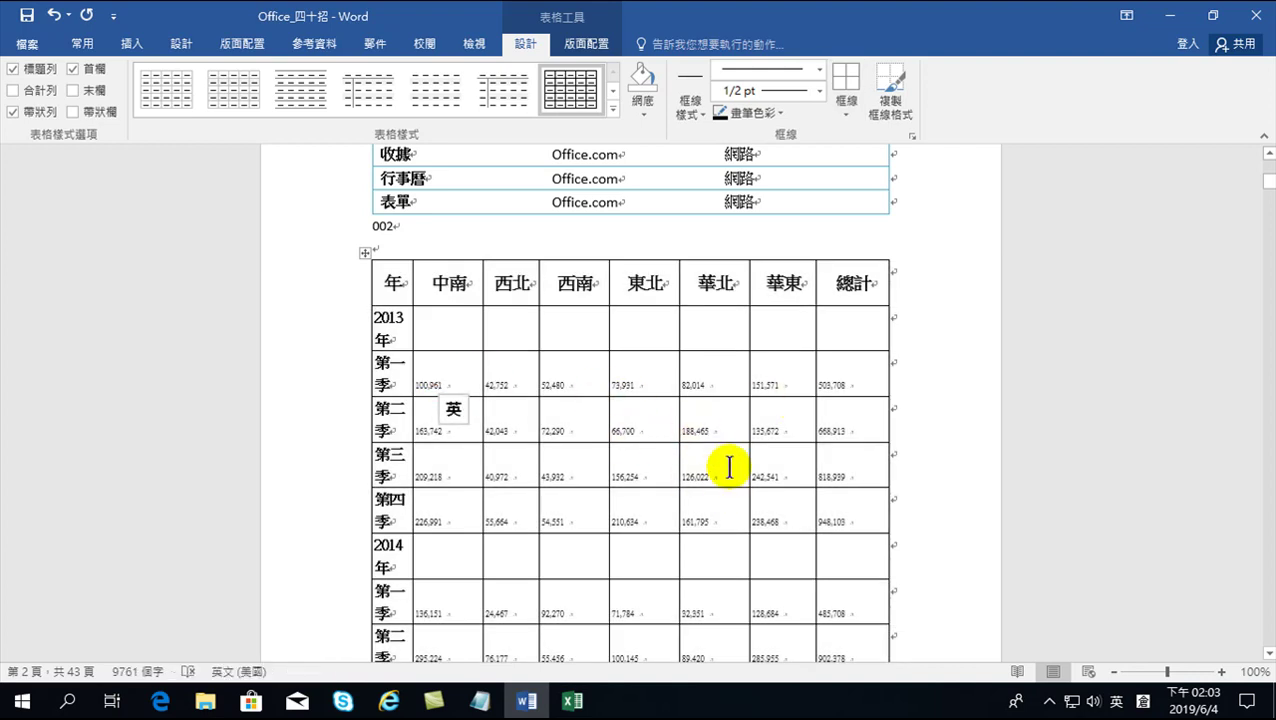
Step: Check the AutoFit options, then select the figures from 100,961 to the final total
left_click(598, 44)
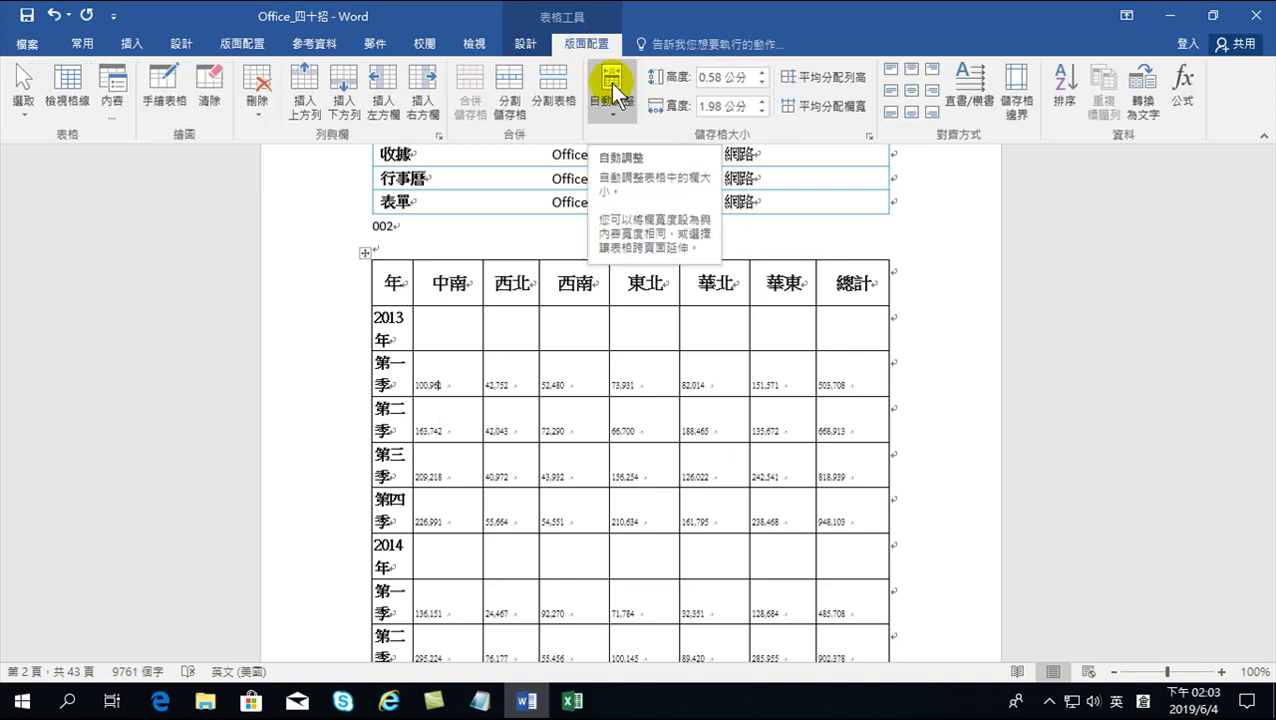
left_click(620, 100)
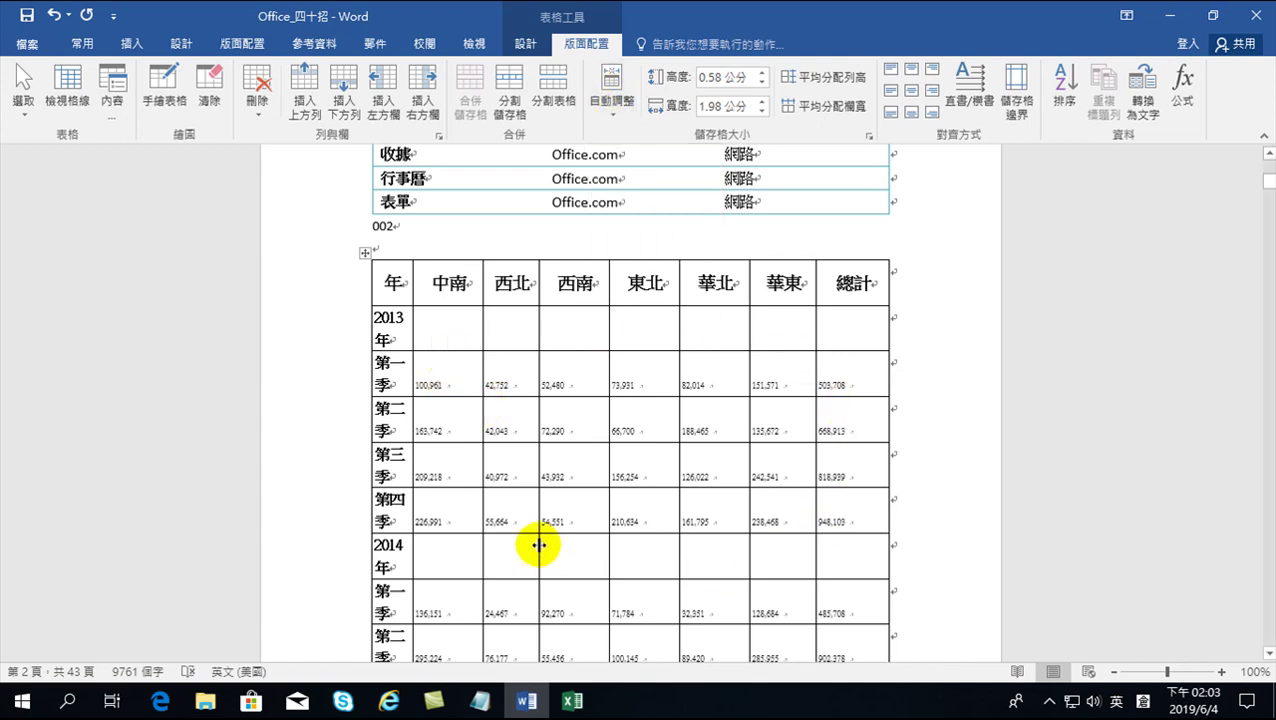
left_click_drag(459, 385, 820, 505)
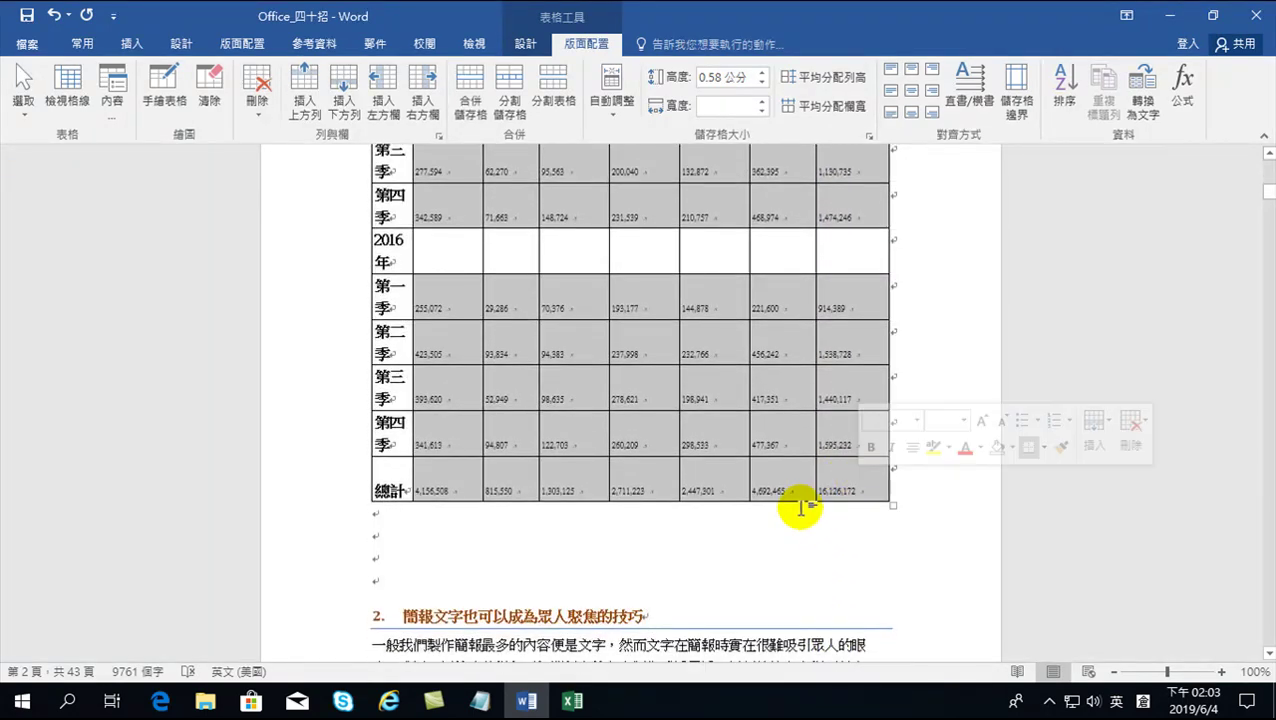
Step: Right-align the selected sales figures
left_click(82, 43)
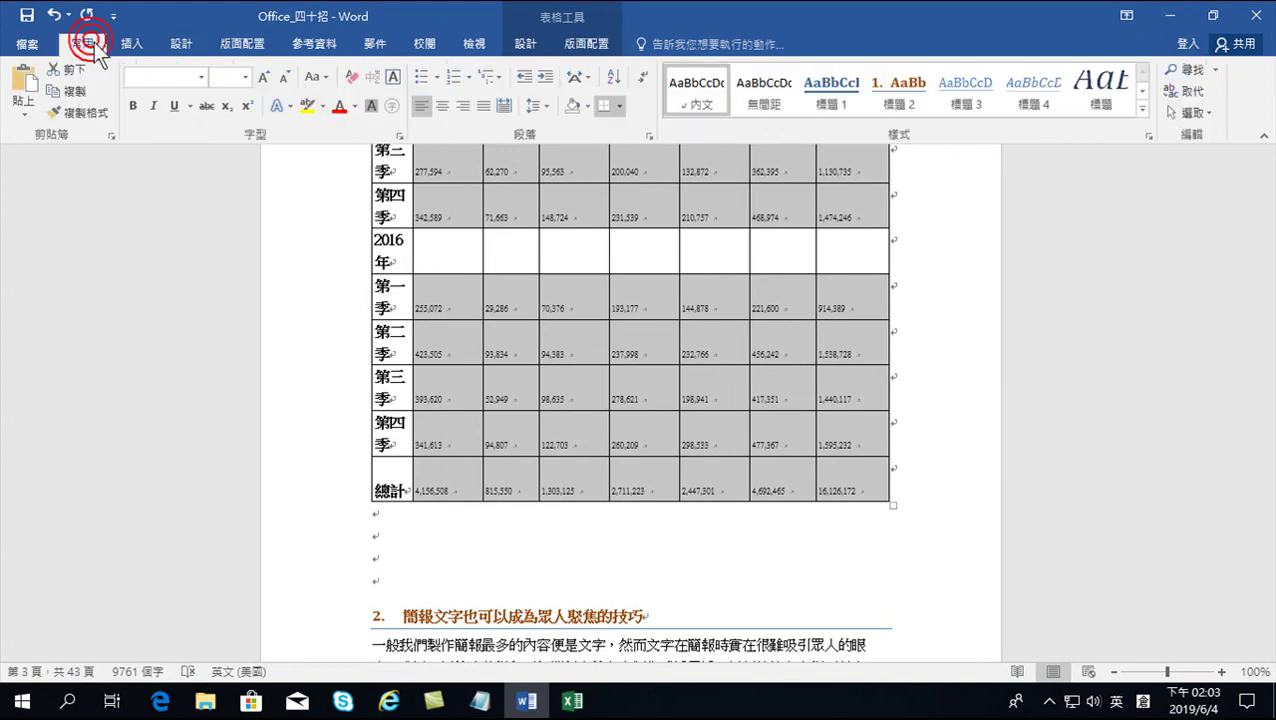
left_click(464, 104)
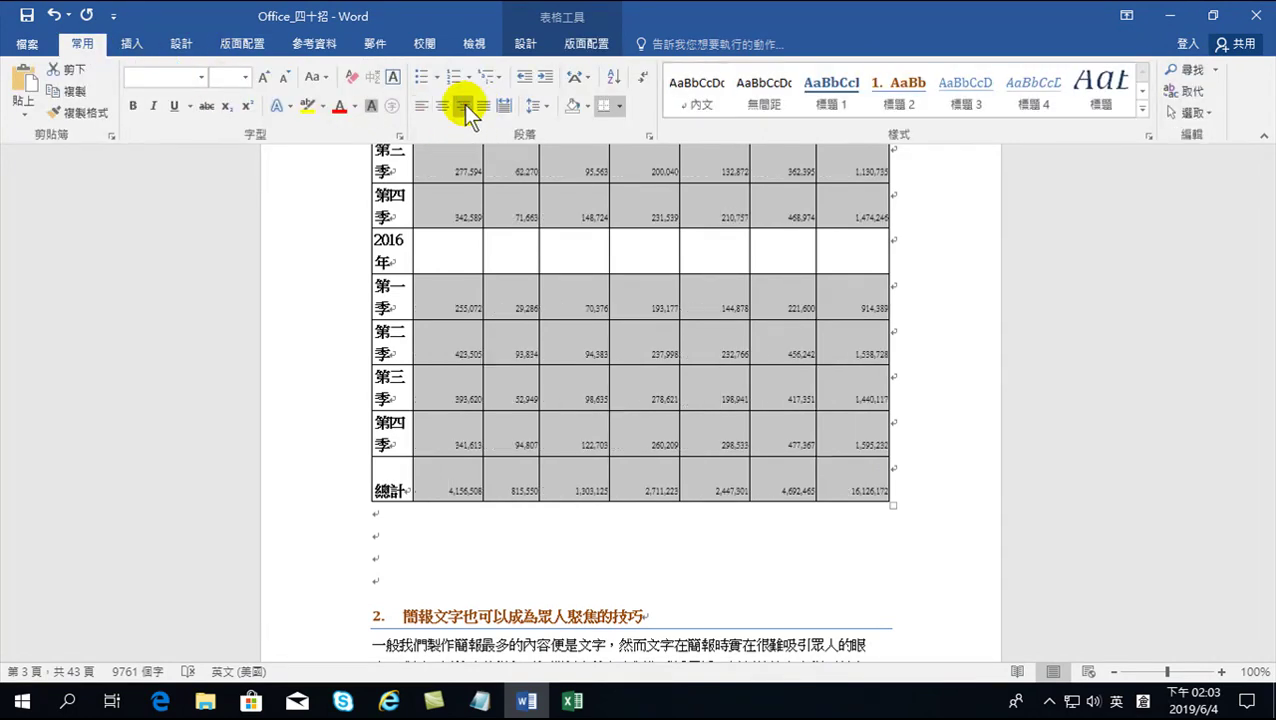
scroll(607, 407, "up", 15)
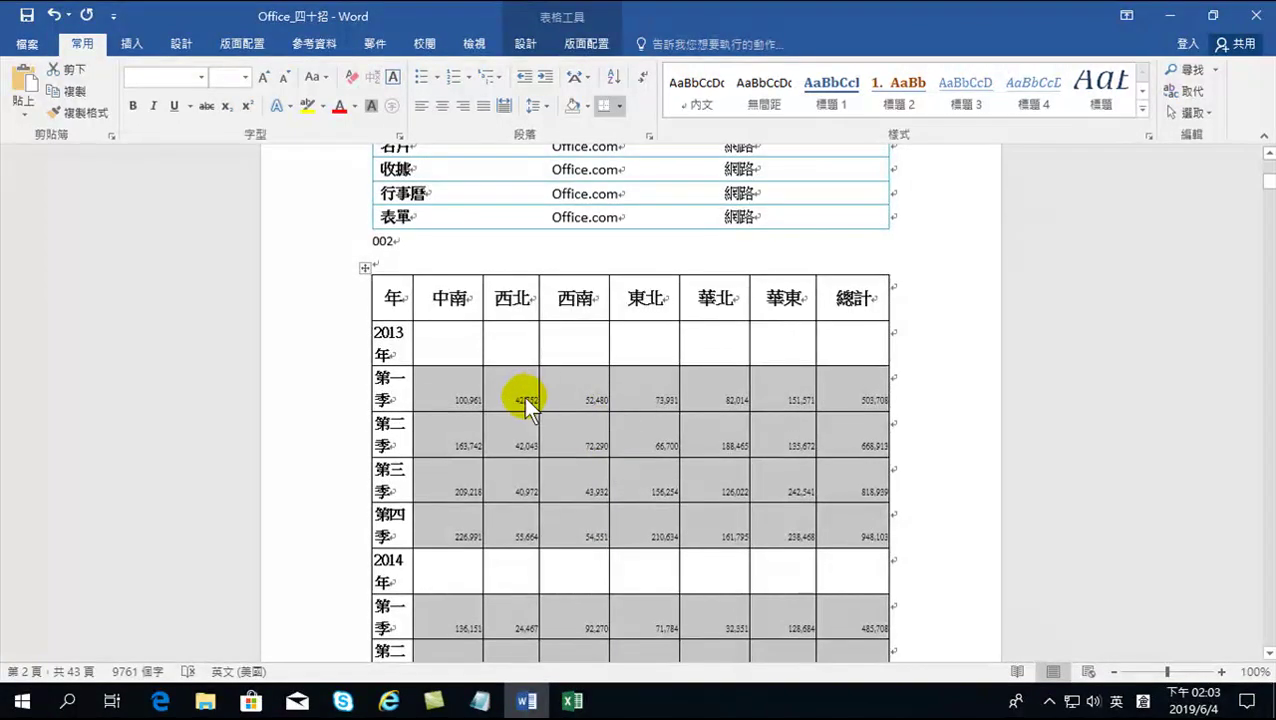
Step: Set the figures from 2013 onward to 8-point text
left_click(458, 396)
left_click_drag(458, 396, 855, 498)
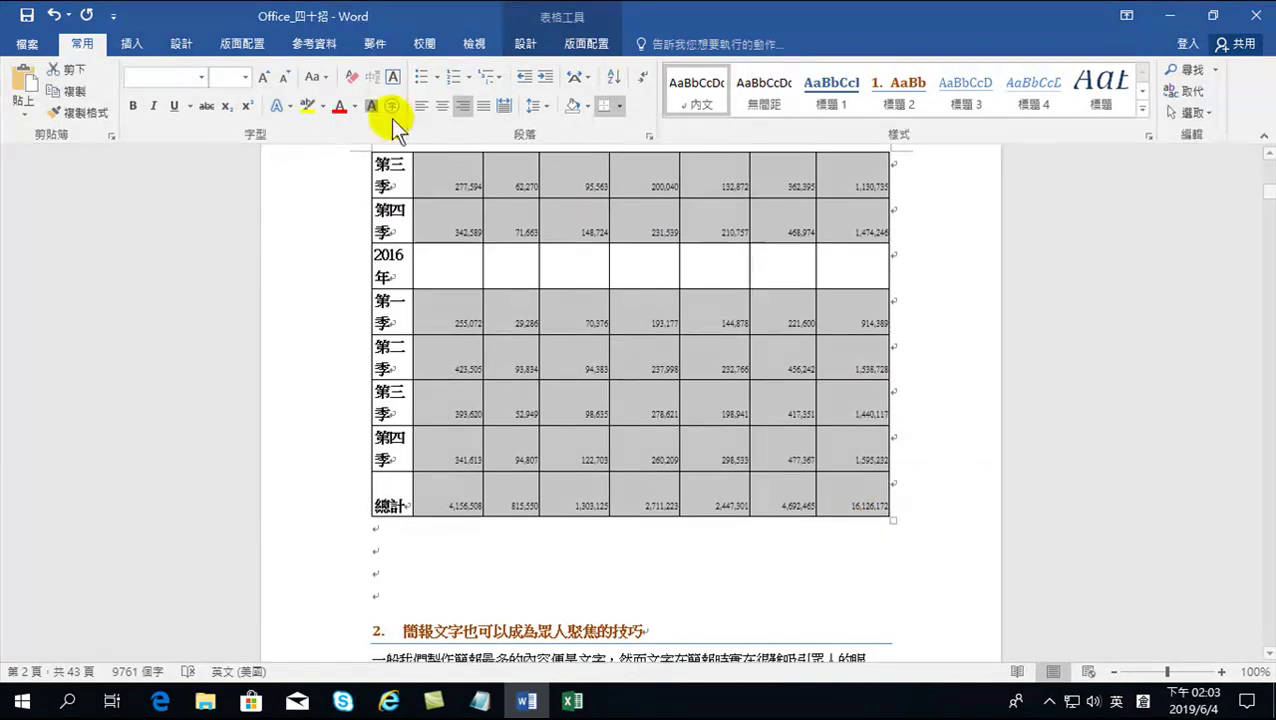
left_click(264, 77)
left_click(264, 77)
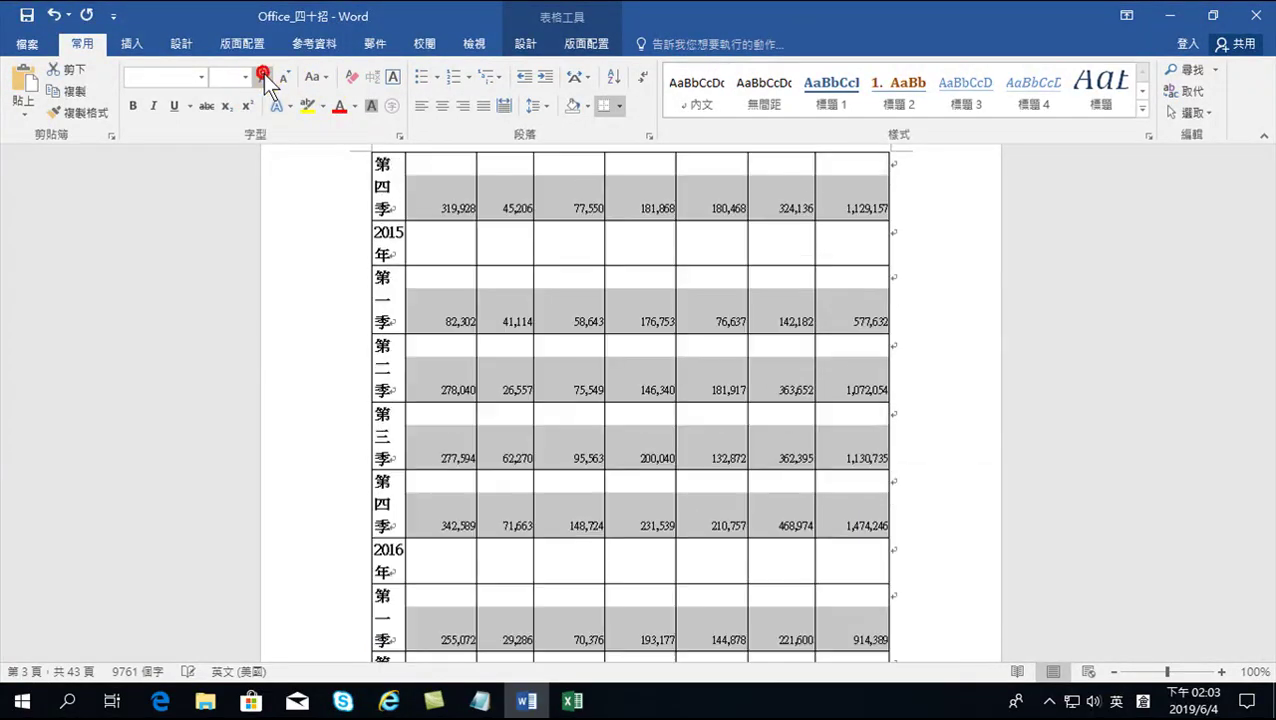
left_click(284, 77)
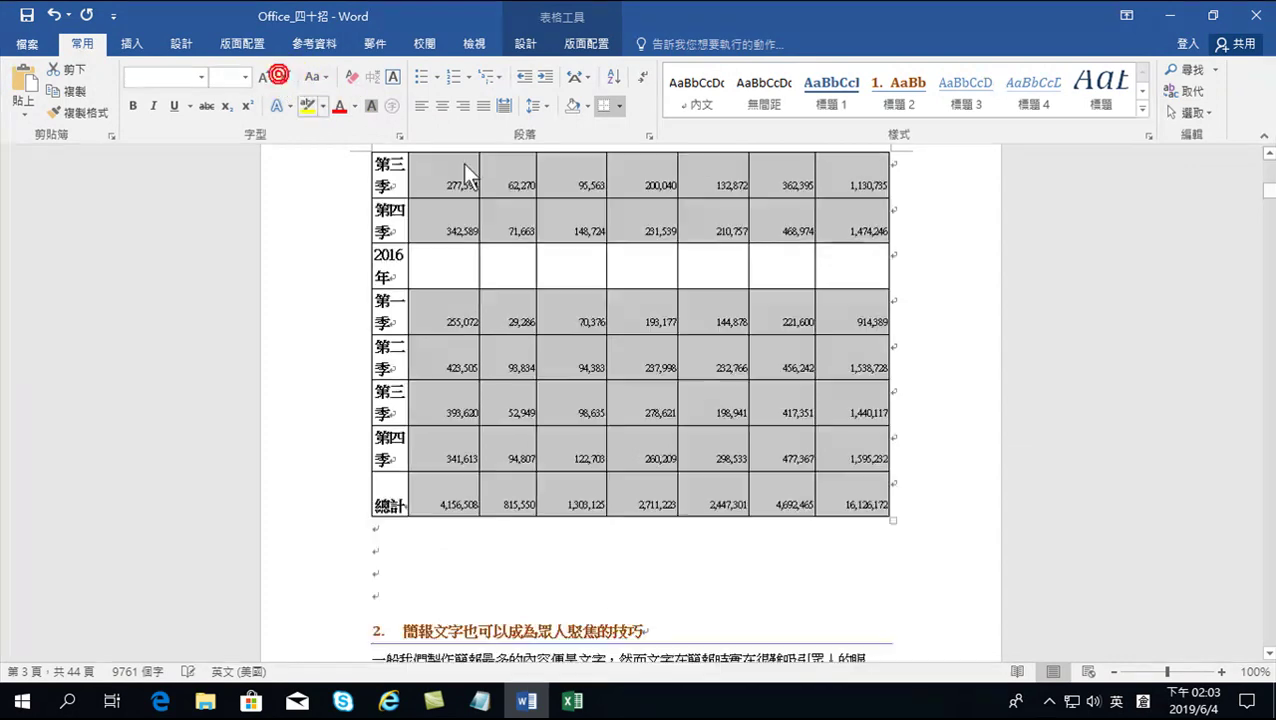
scroll(696, 397, "up", 6)
scroll(679, 418, "up", 5)
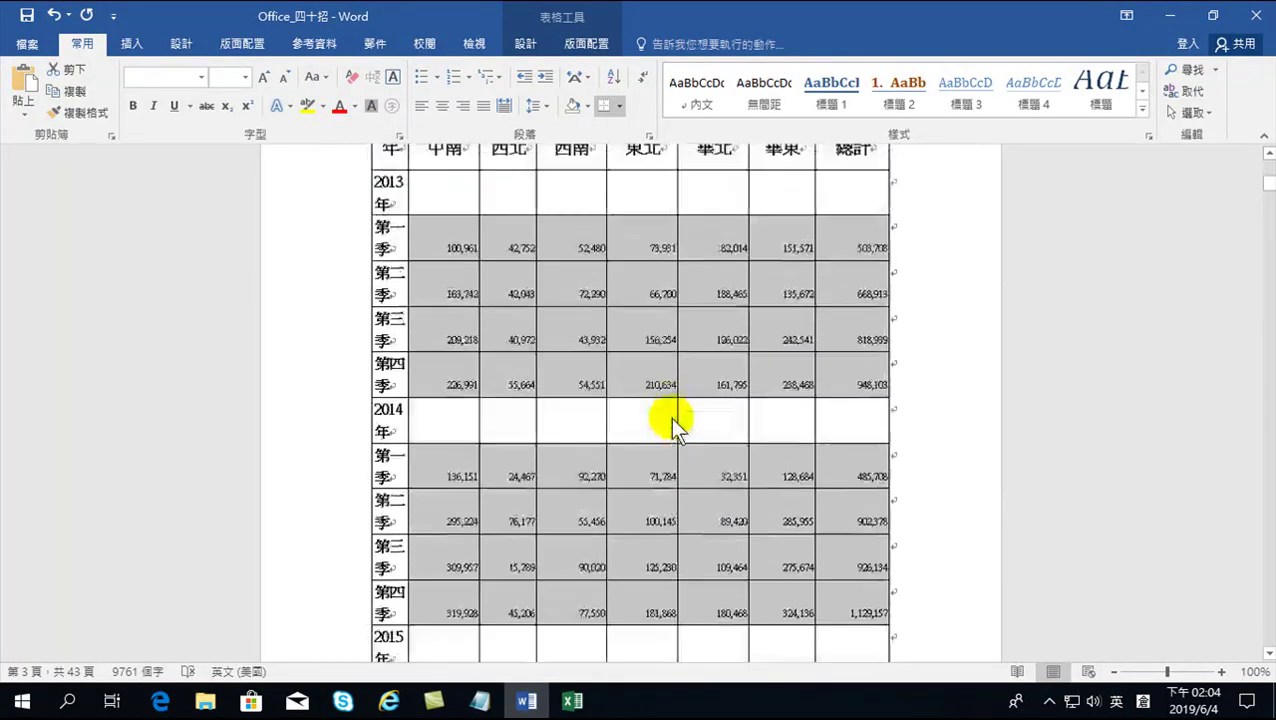
left_click(511, 407)
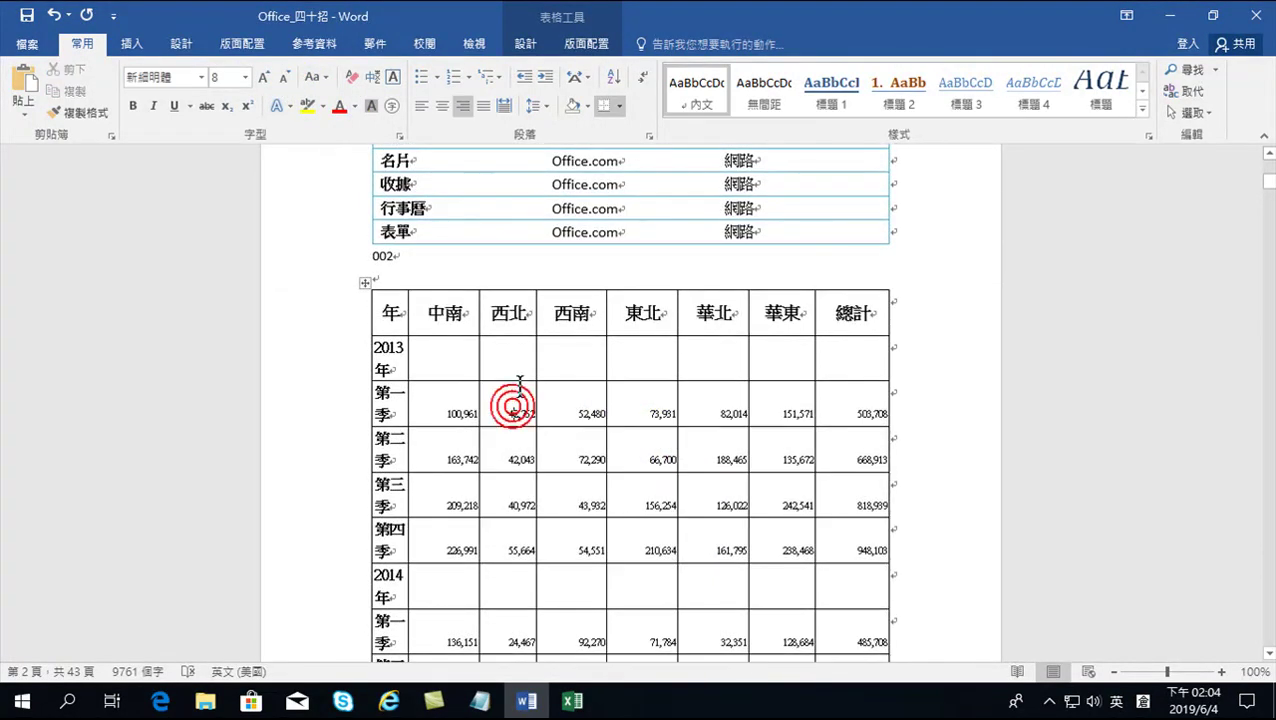
Step: Distribute the sales table's columns evenly so year and quarter labels fit on one line
left_click(365, 285)
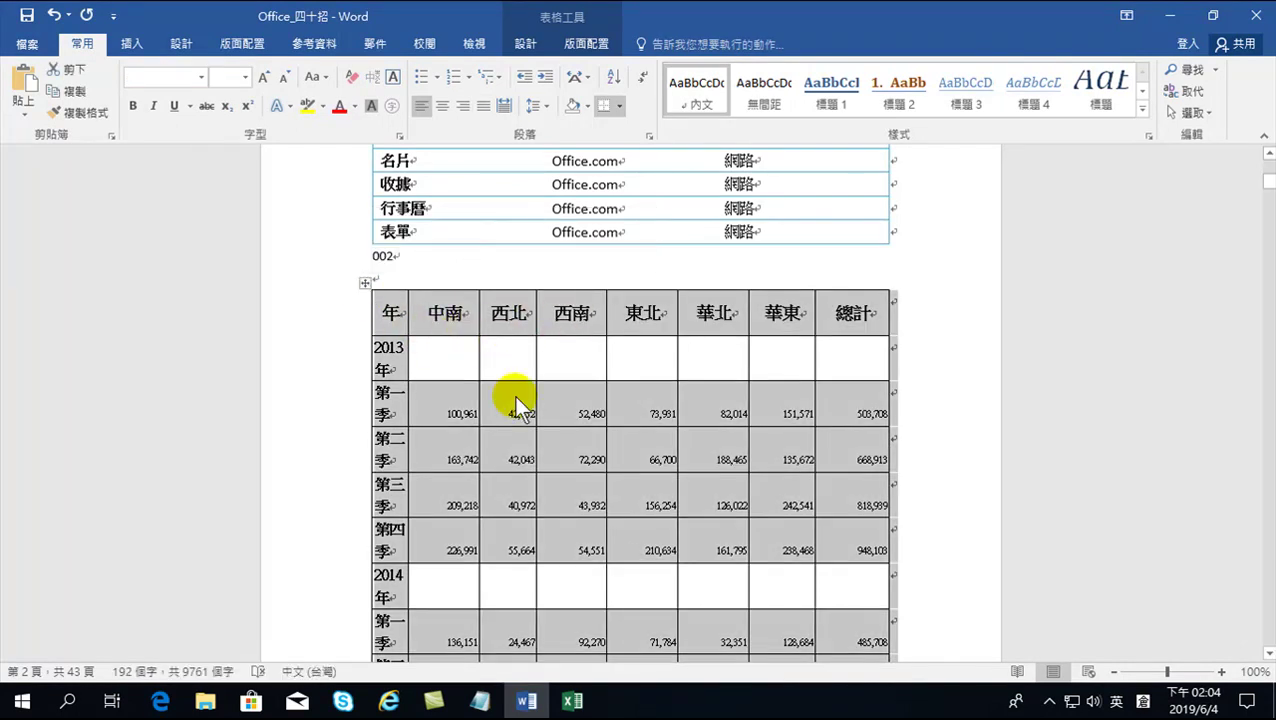
left_click(590, 44)
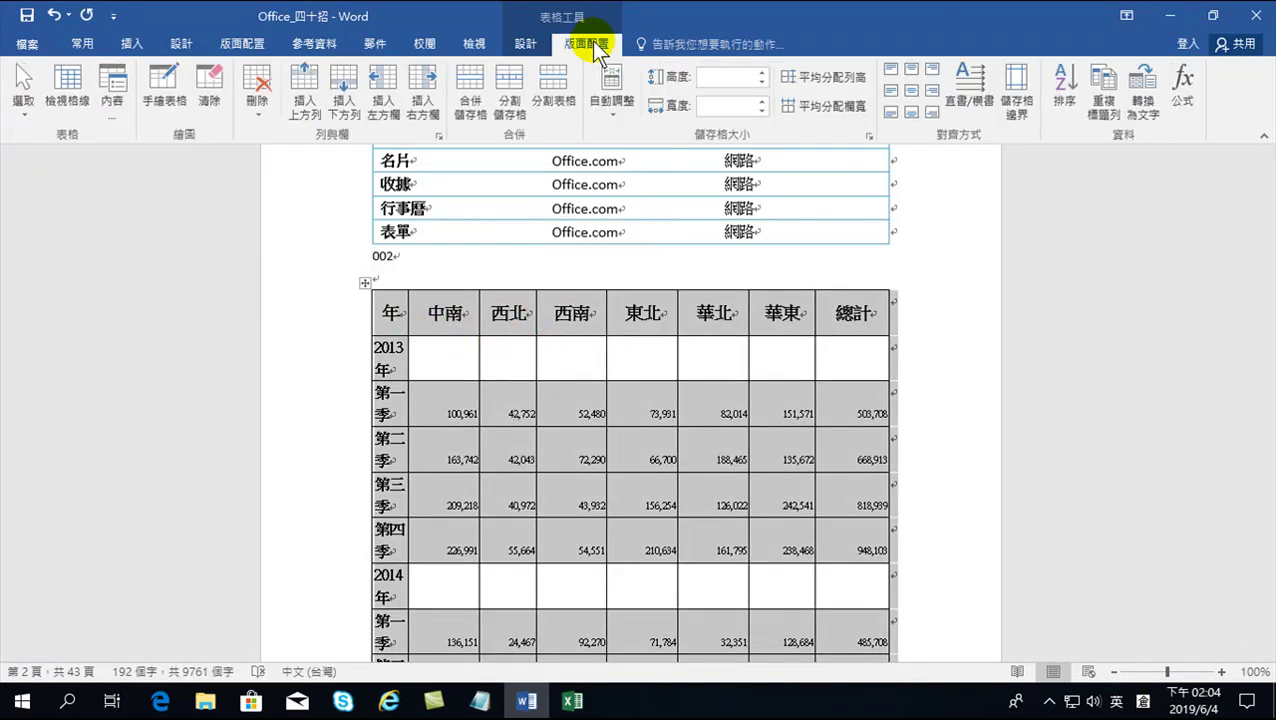
left_click(824, 107)
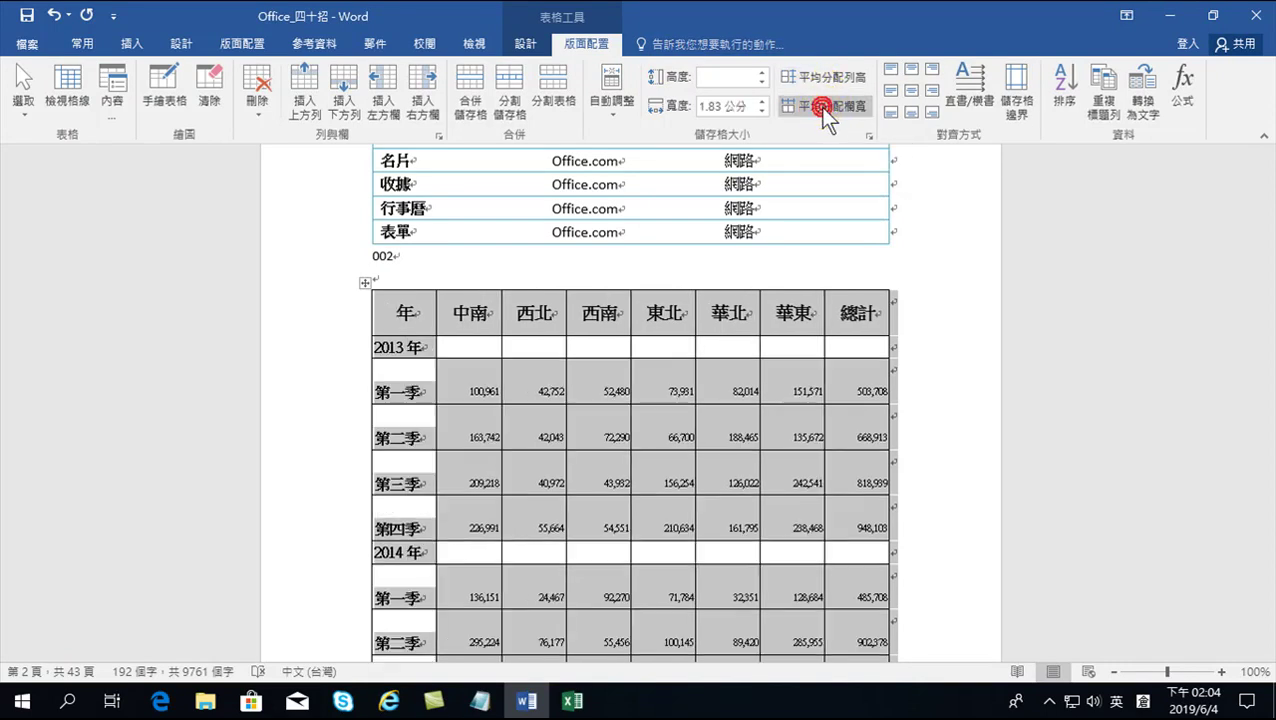
left_click(656, 384)
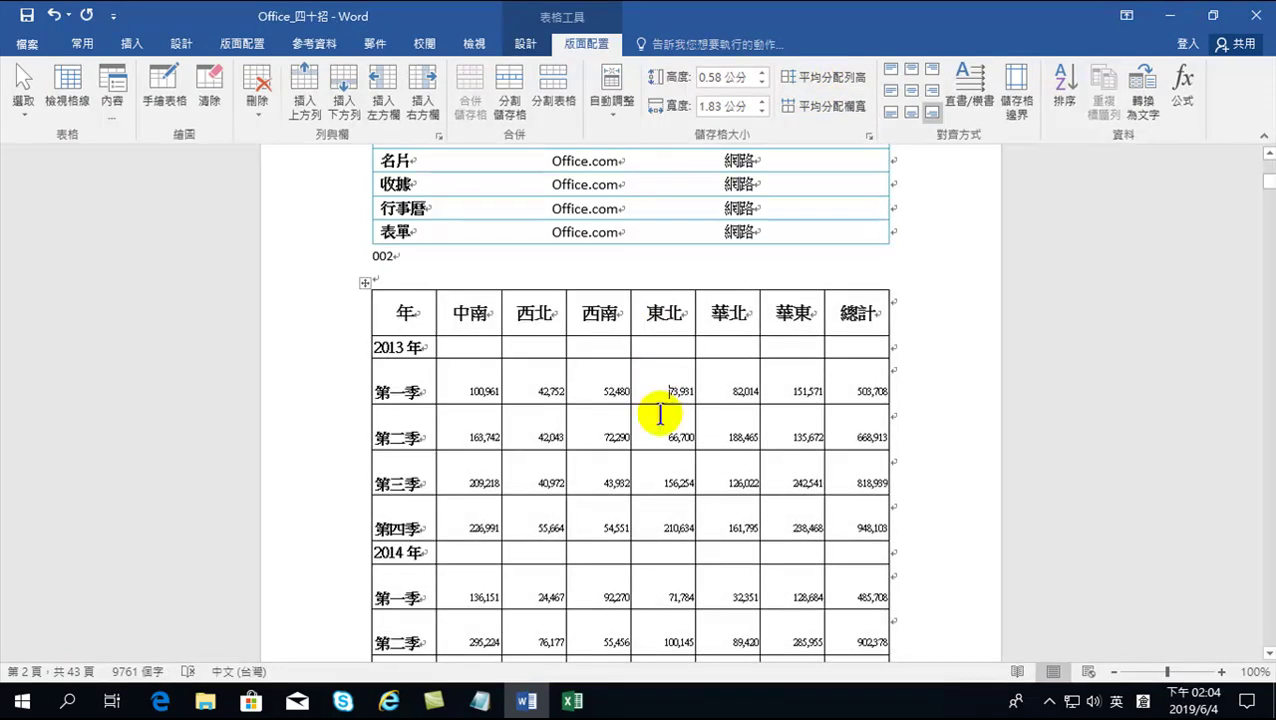
scroll(513, 475, "down", 2)
scroll(577, 445, "up", 3)
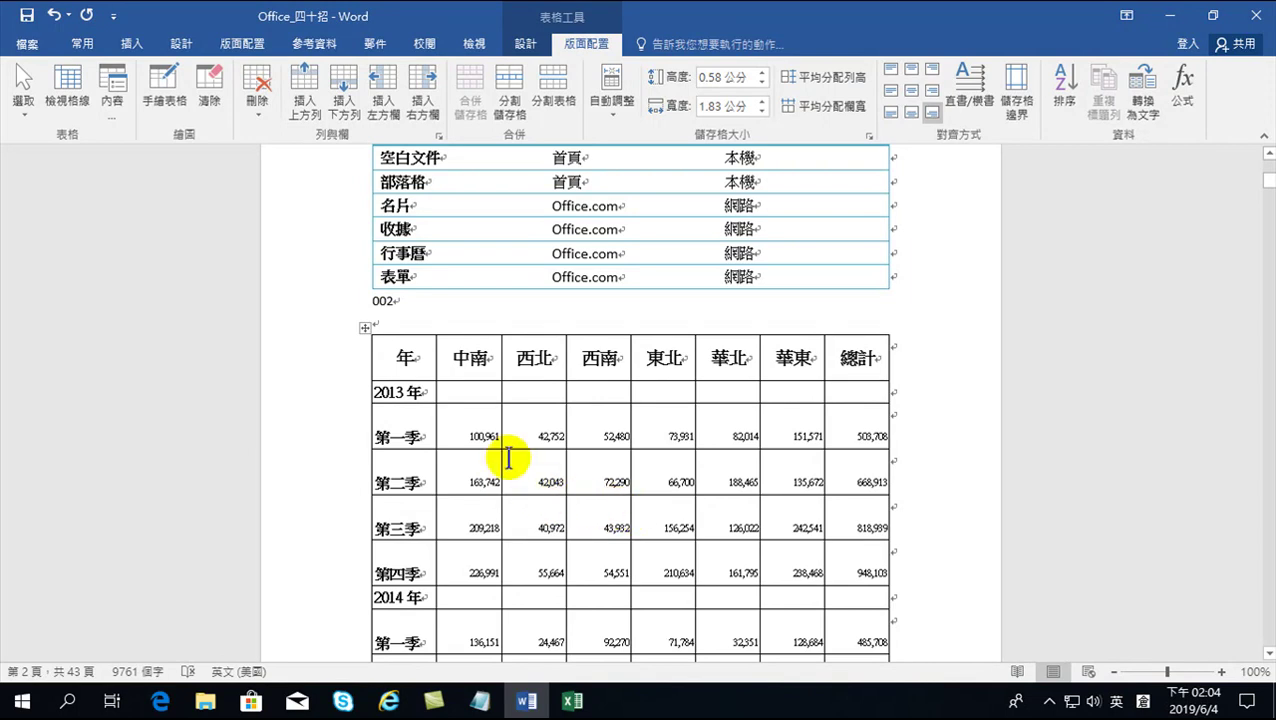
Step: Reselect the table, then select and clear the 136,151 cell to check the layout
left_click(365, 328)
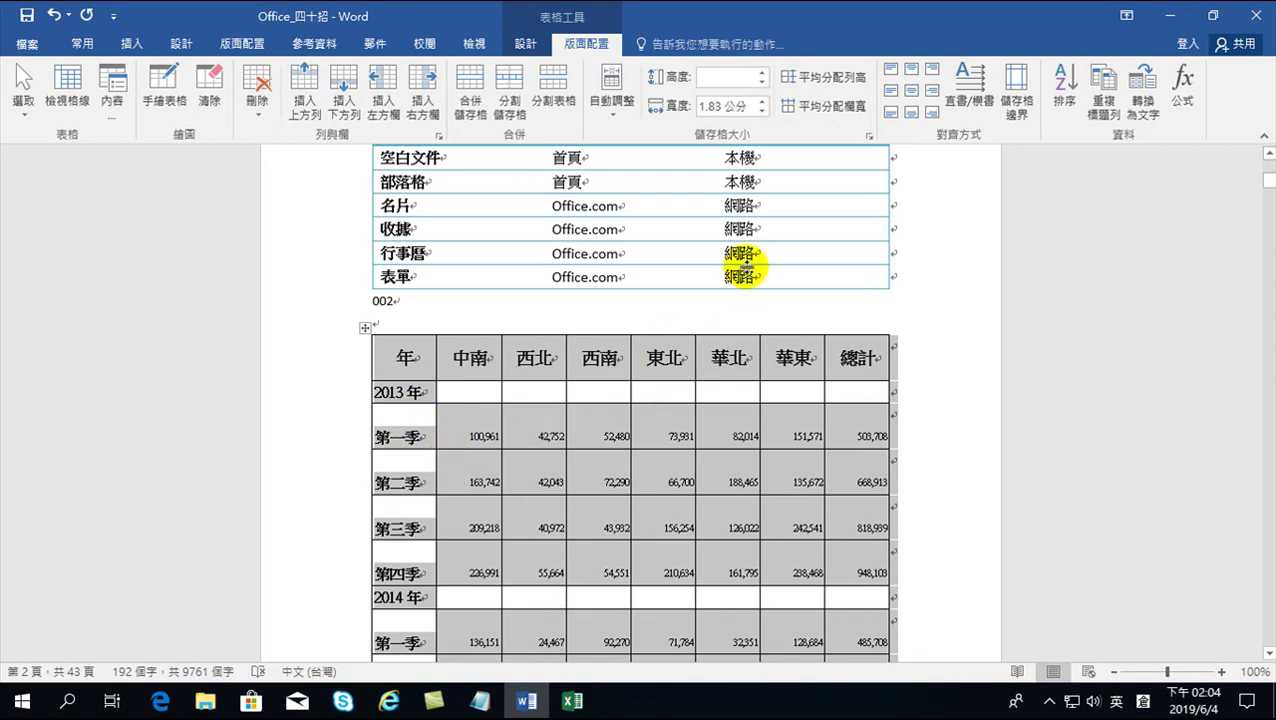
scroll(683, 505, "down", 3)
scroll(674, 508, "down", 3)
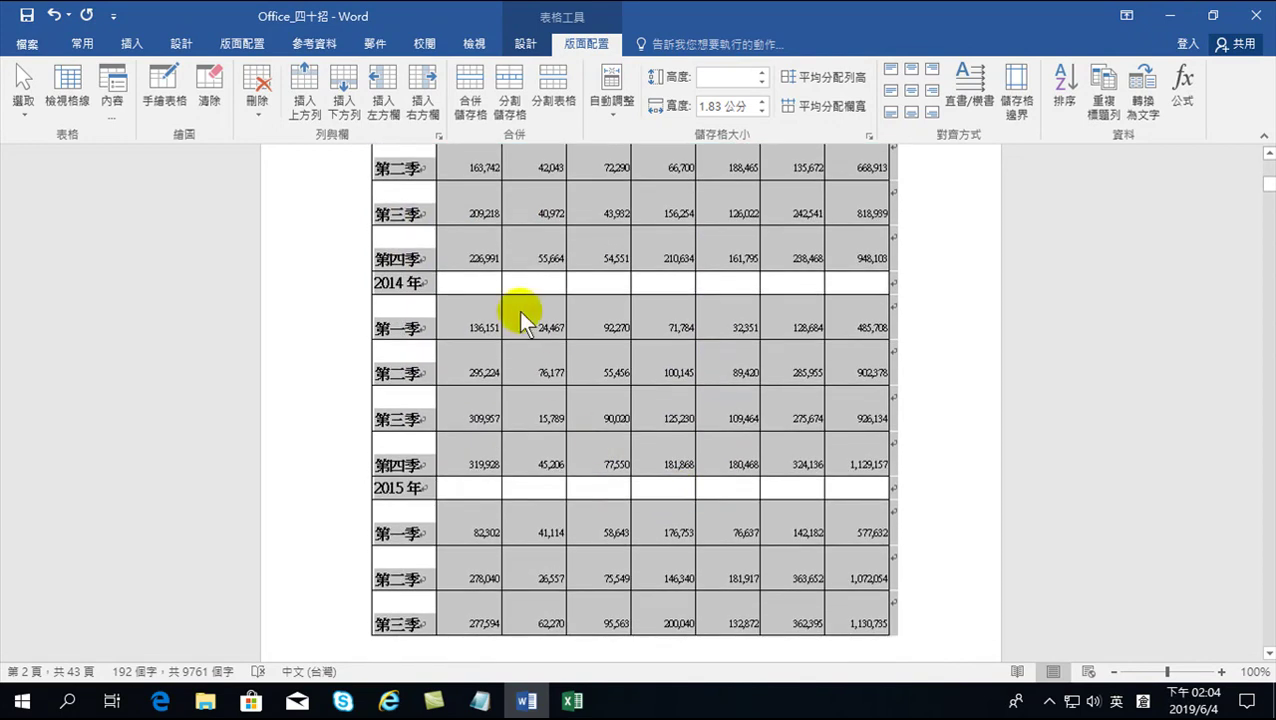
left_click(467, 322)
triple_click(469, 320)
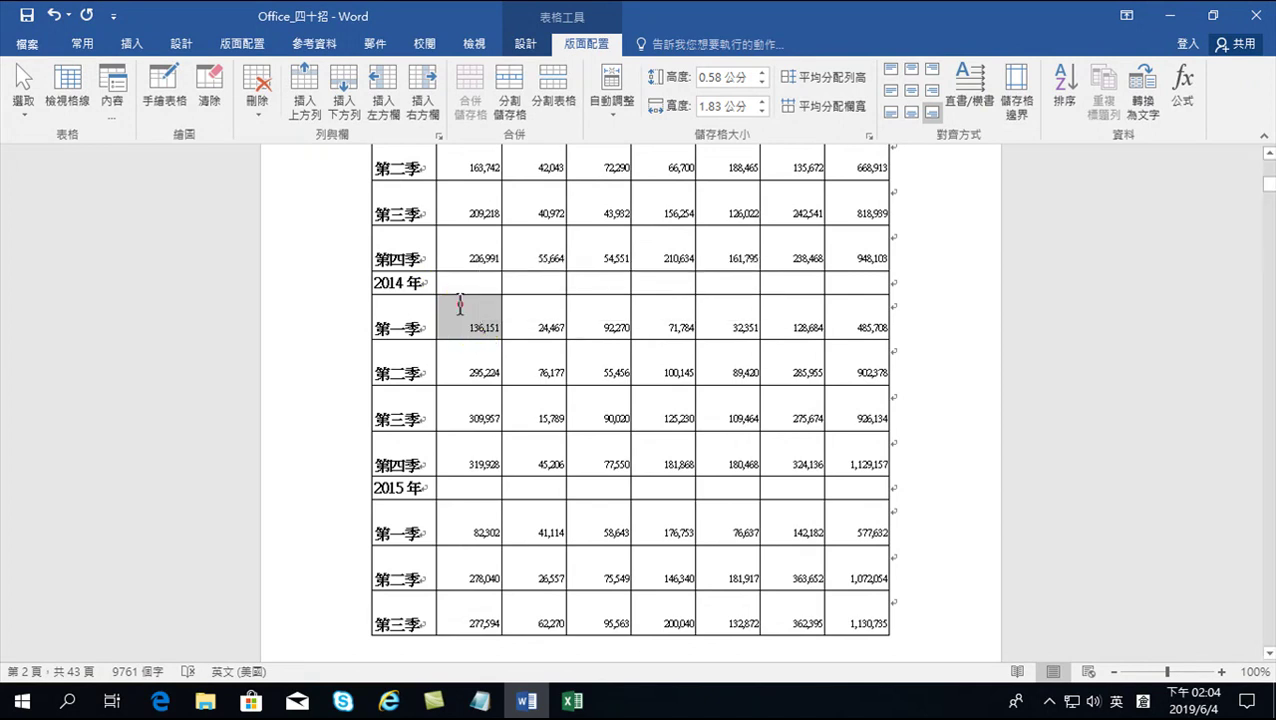
left_click(479, 300)
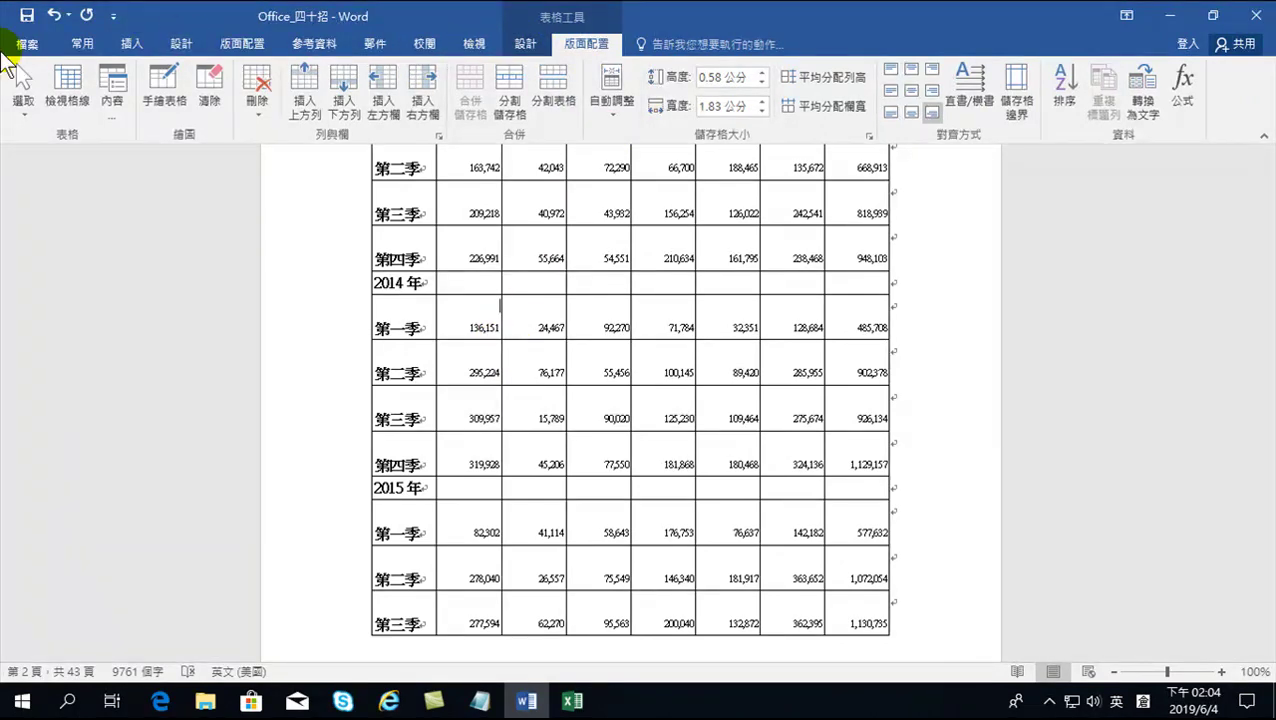
left_click(82, 42)
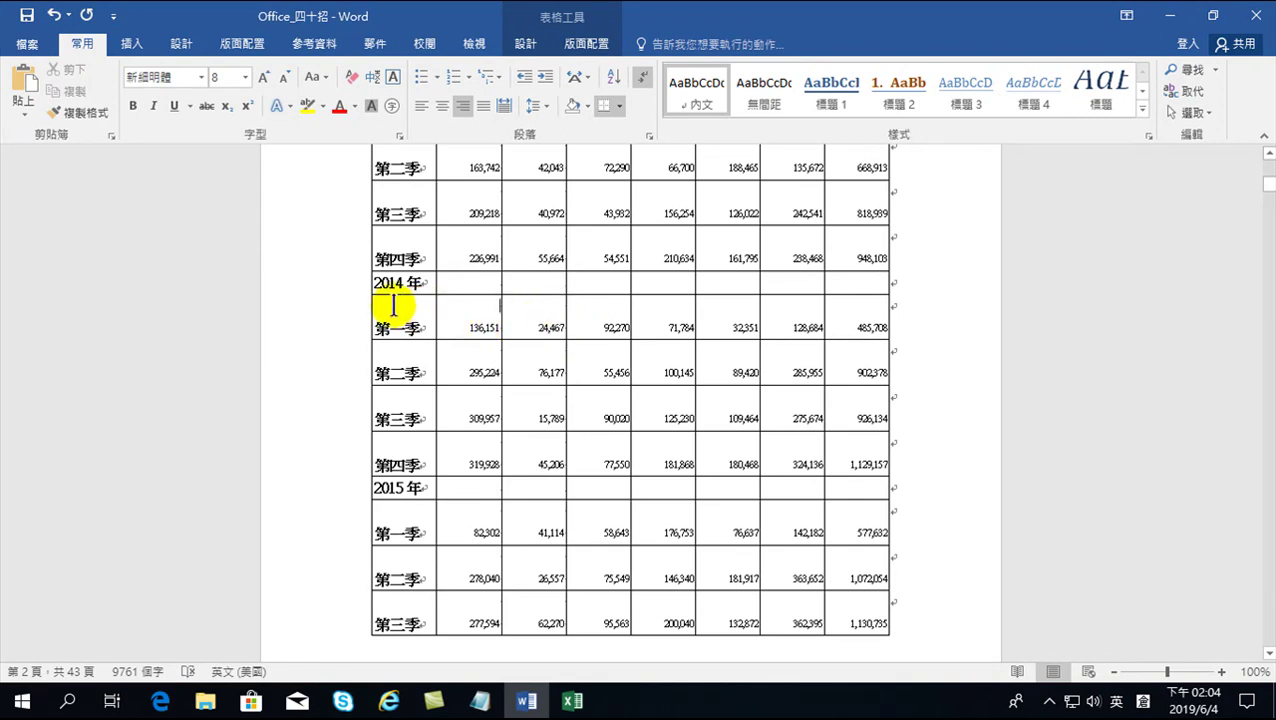
left_click_drag(394, 306, 472, 306)
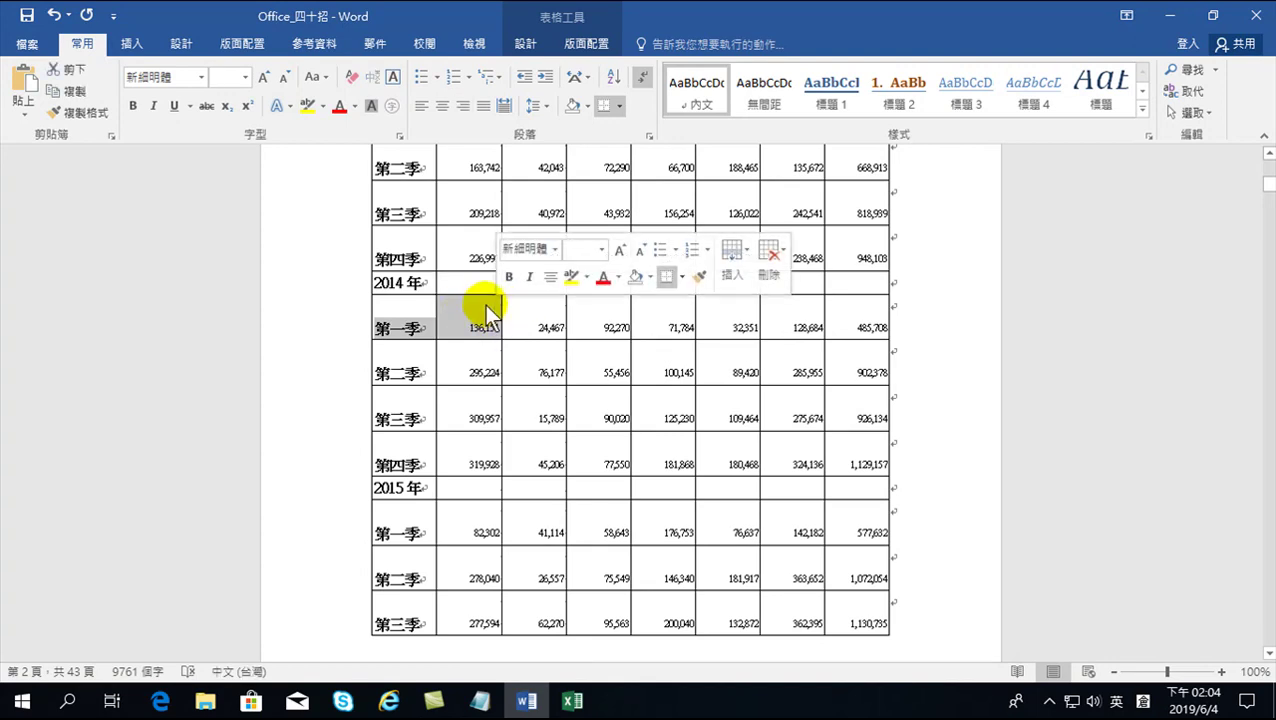
left_click(485, 305)
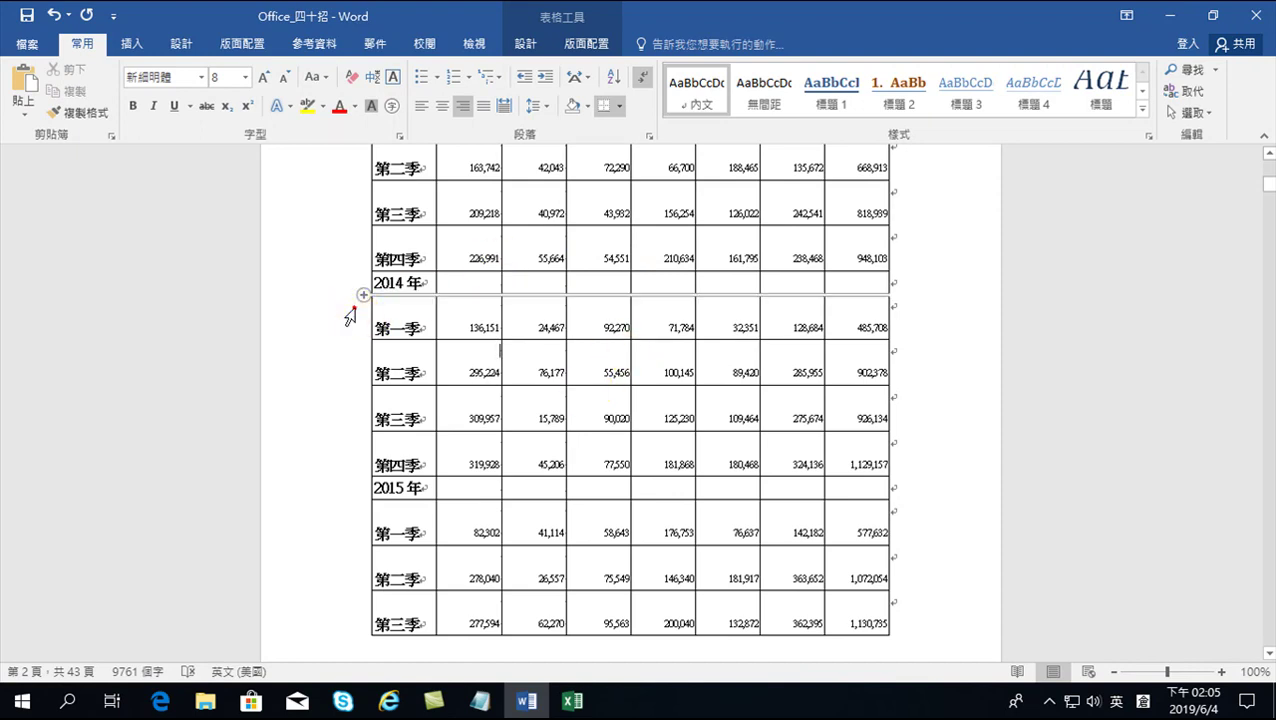
left_click(350, 316)
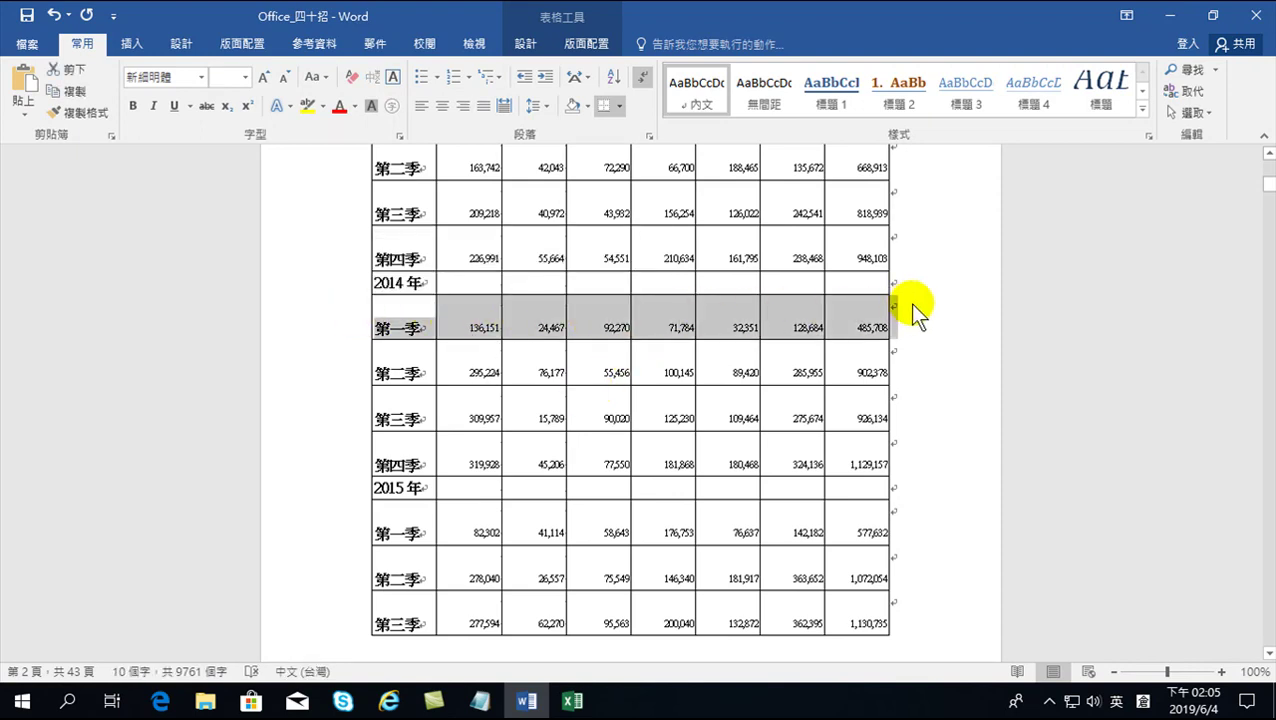
left_click(339, 357)
left_click(481, 372)
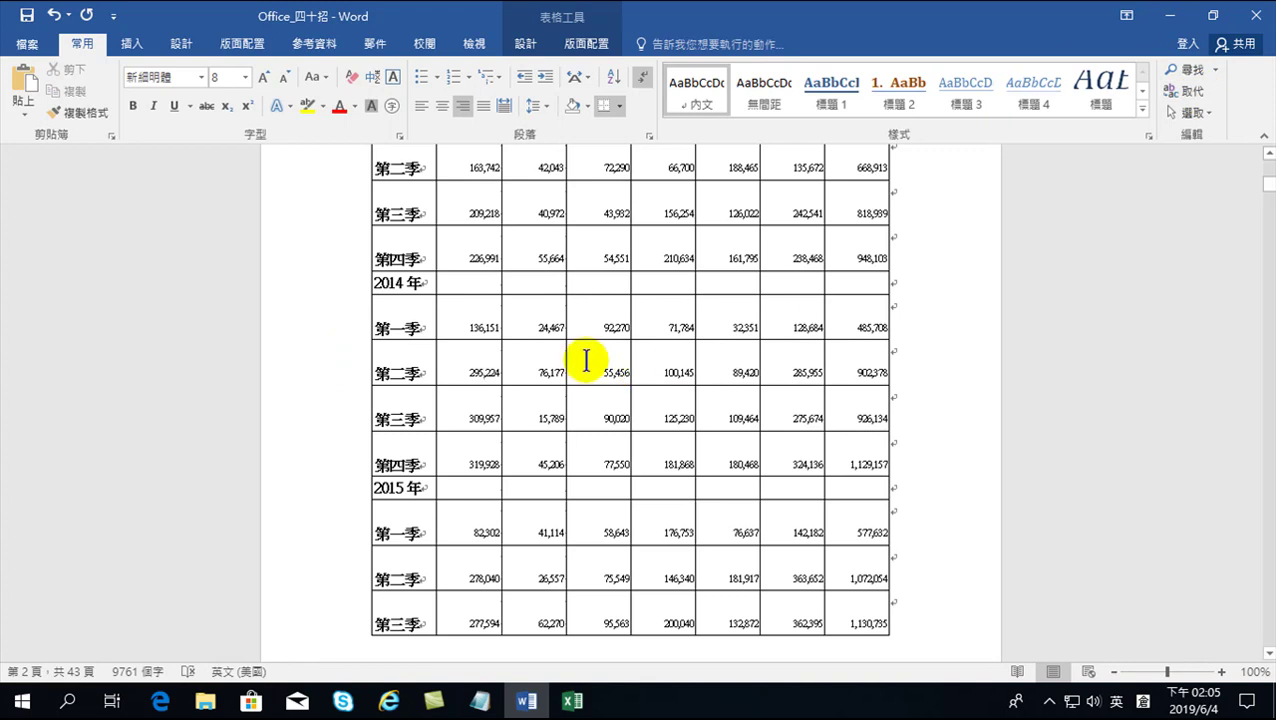
scroll(520, 340, "up", 5)
Step: Run Replace All on the selected sales table for 1,545 replacements, skipping the rest of the document
left_click(365, 327)
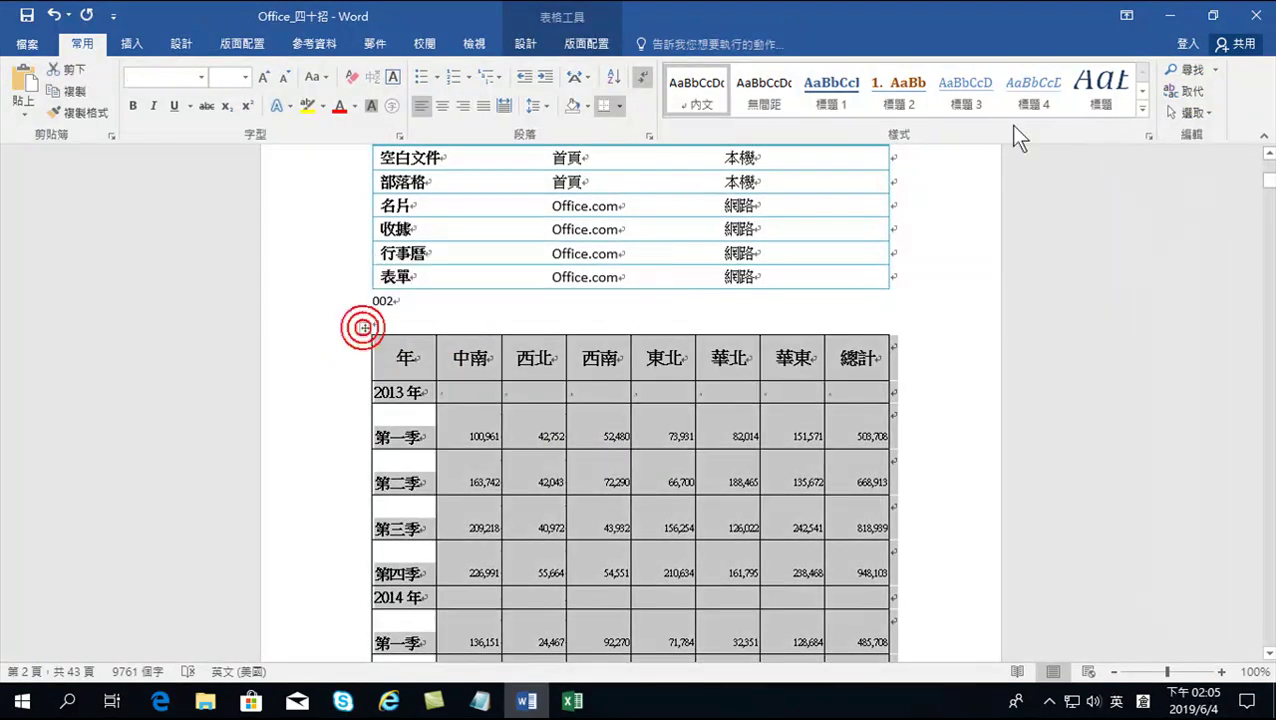
left_click(1189, 89)
left_click(525, 159)
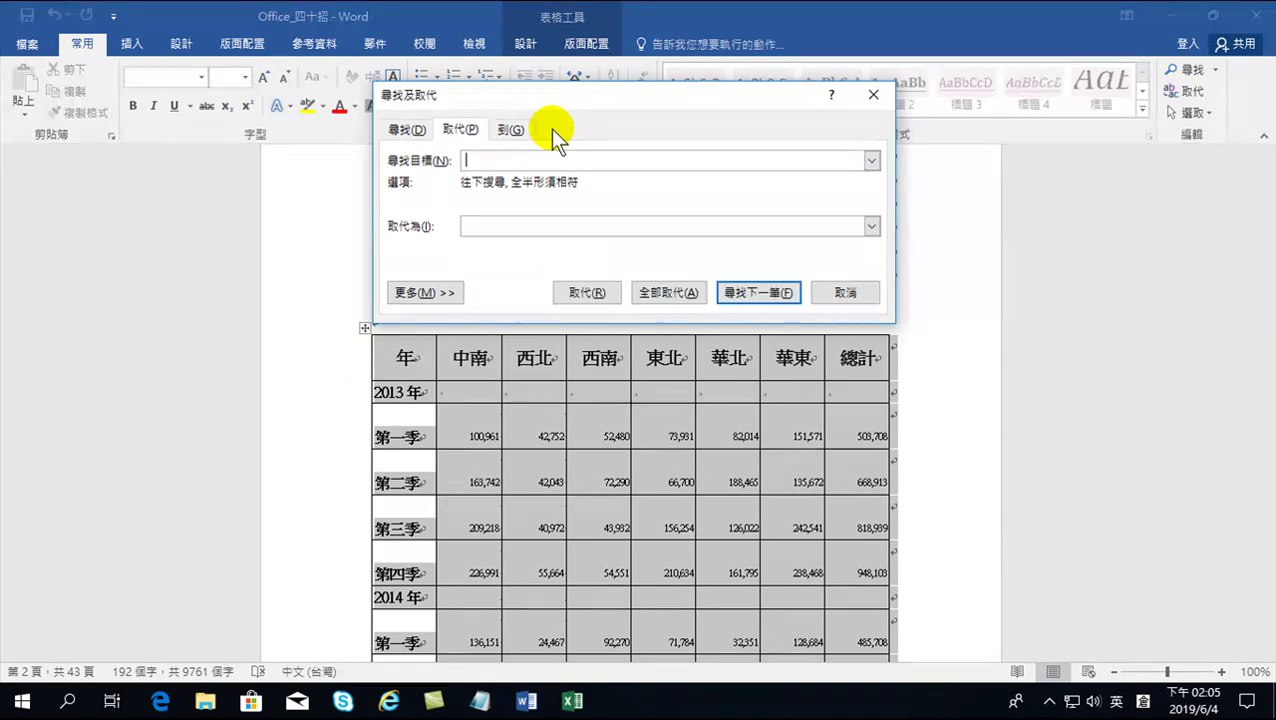
left_click(467, 160)
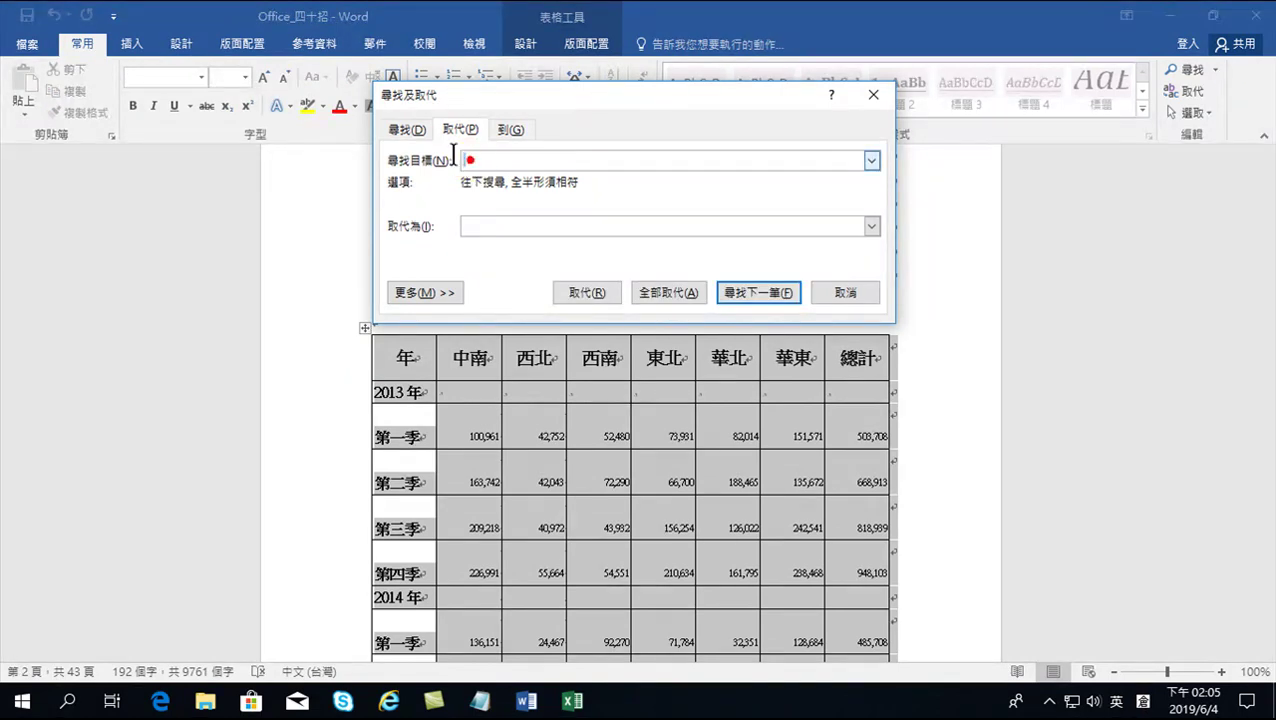
left_click(470, 226)
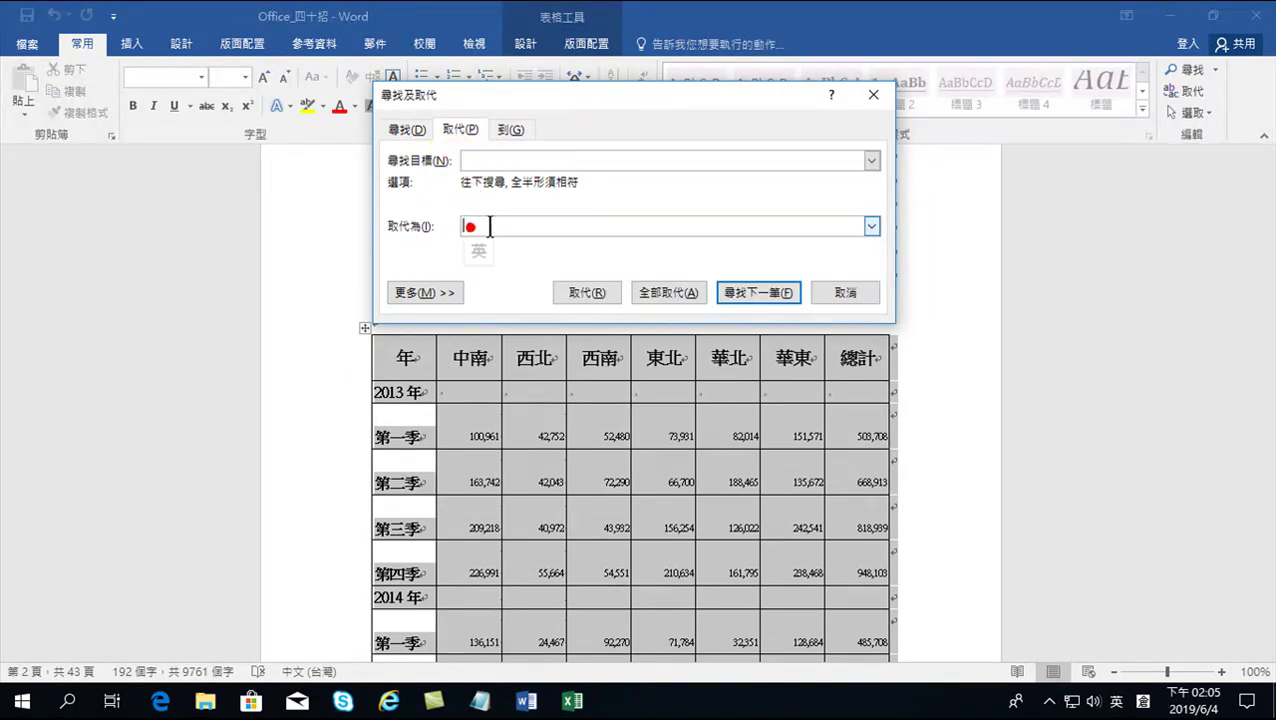
left_click(670, 292)
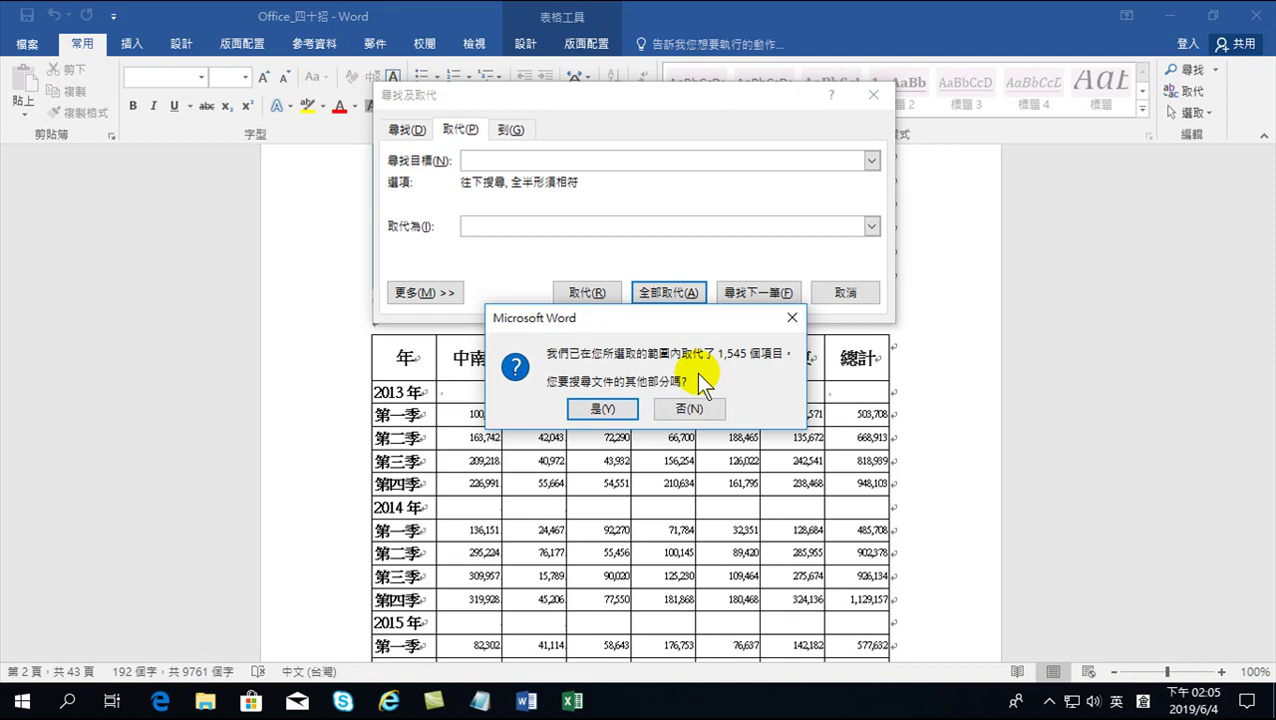
left_click(694, 404)
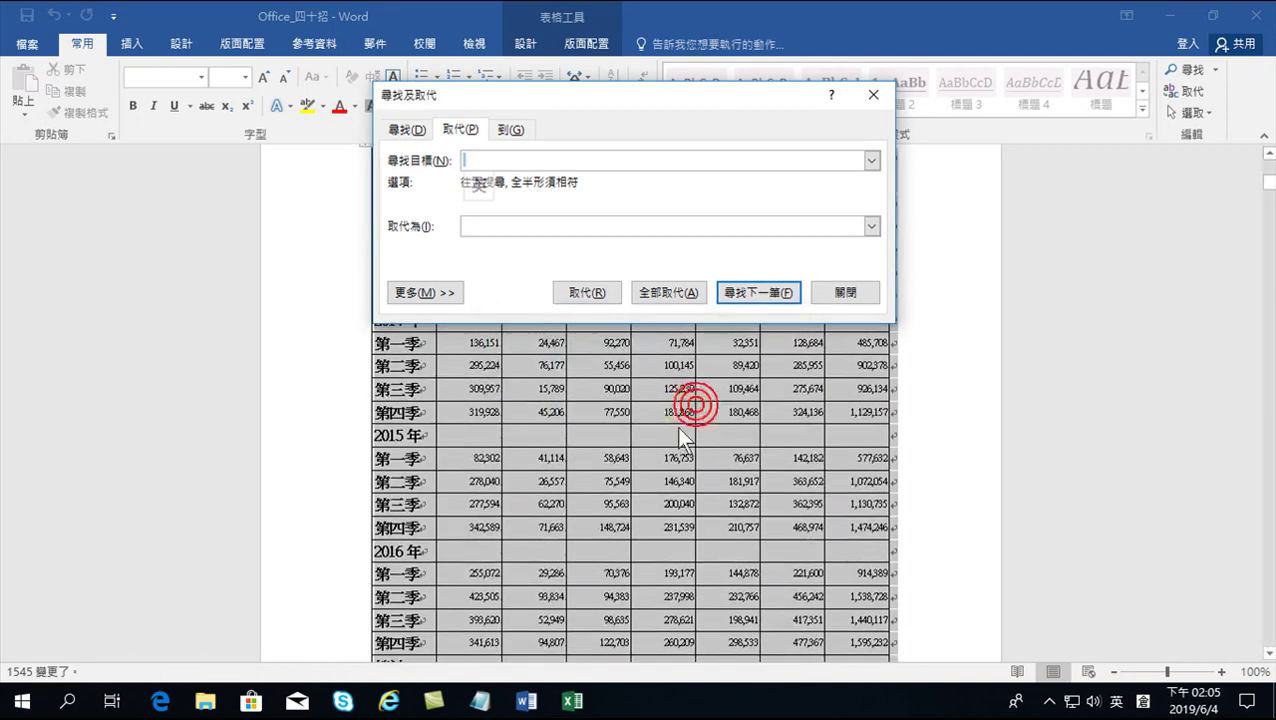
left_click(838, 297)
scroll(655, 399, "up", 4)
left_click(481, 437)
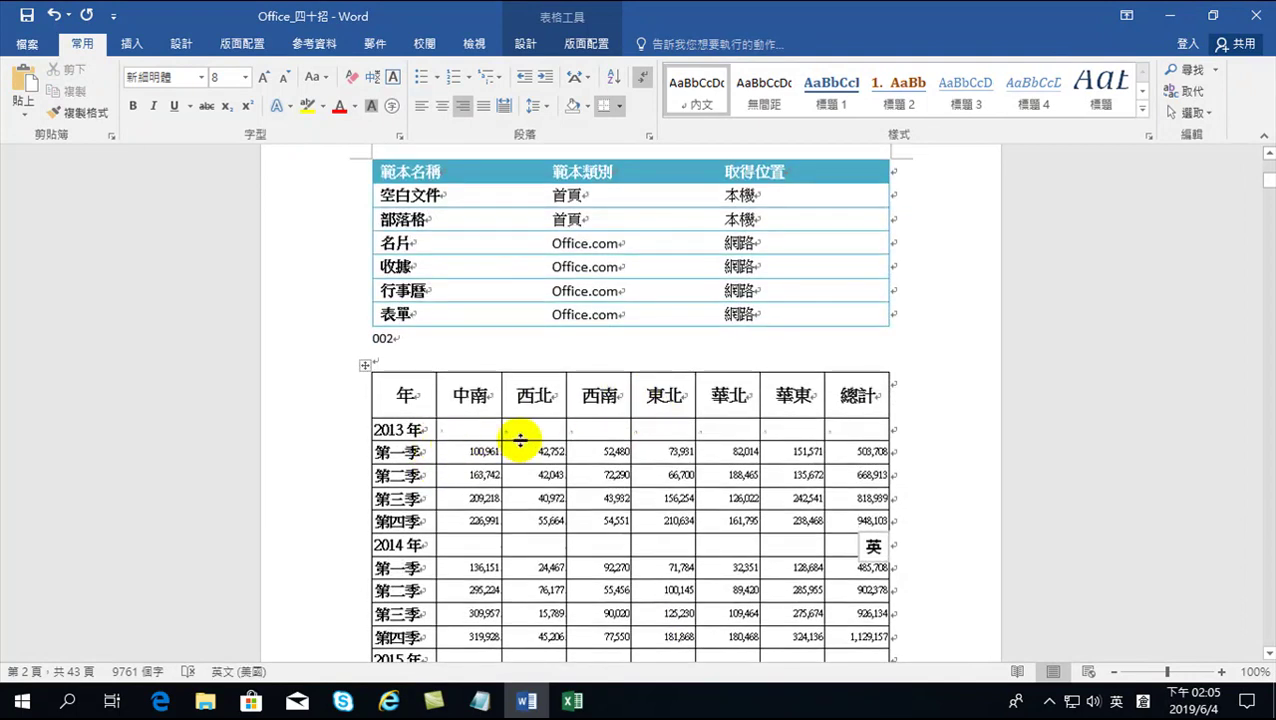
Step: Cut the entire pasted sales table out of the document below 002
left_click(365, 365)
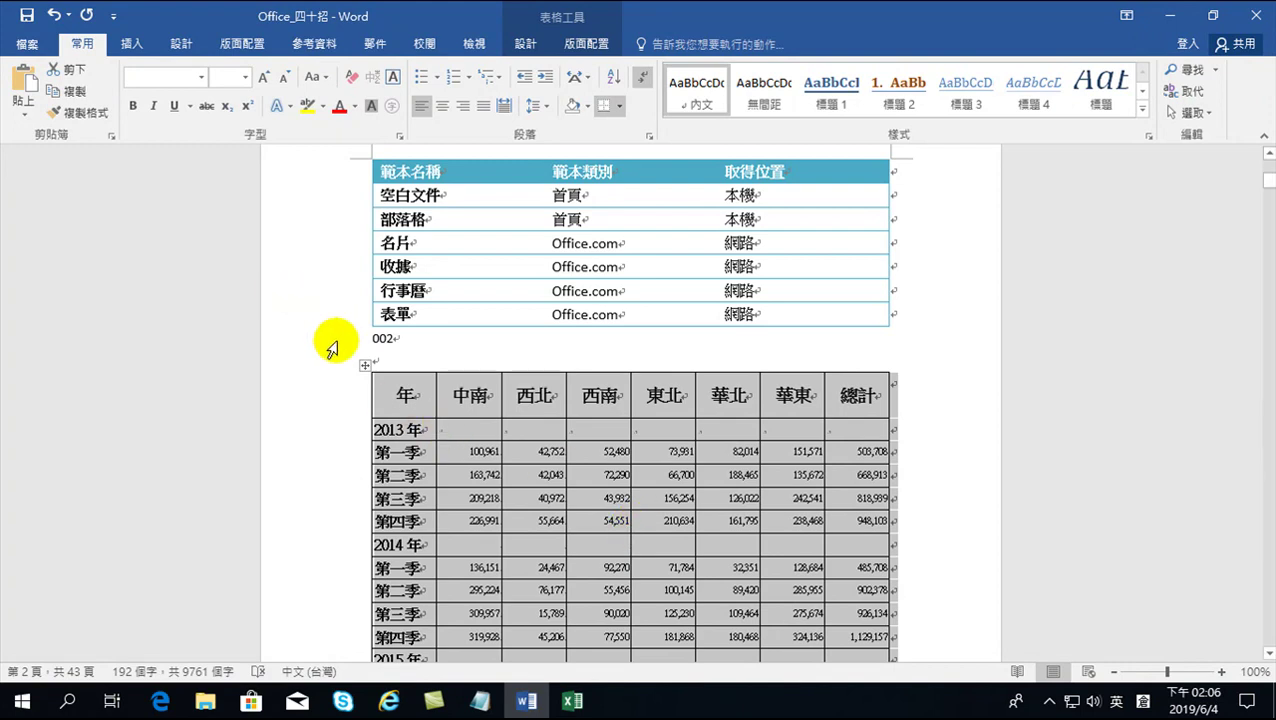
right_click(362, 366)
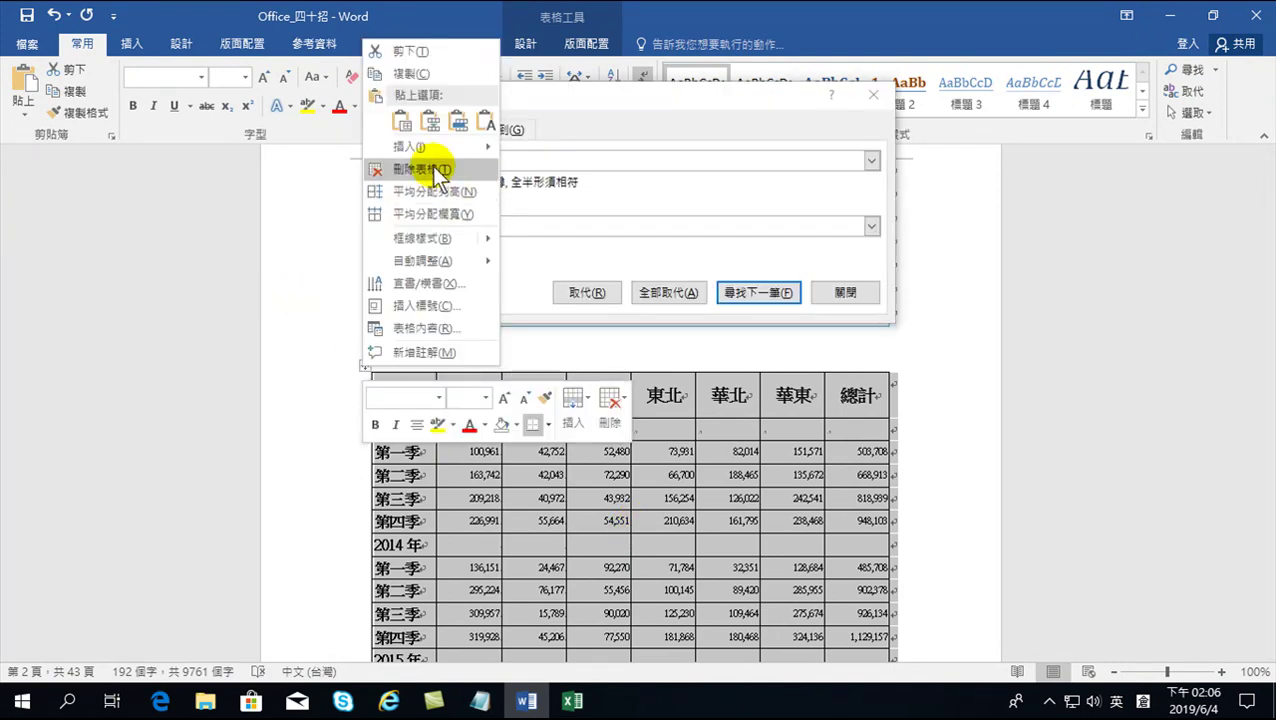
left_click(417, 52)
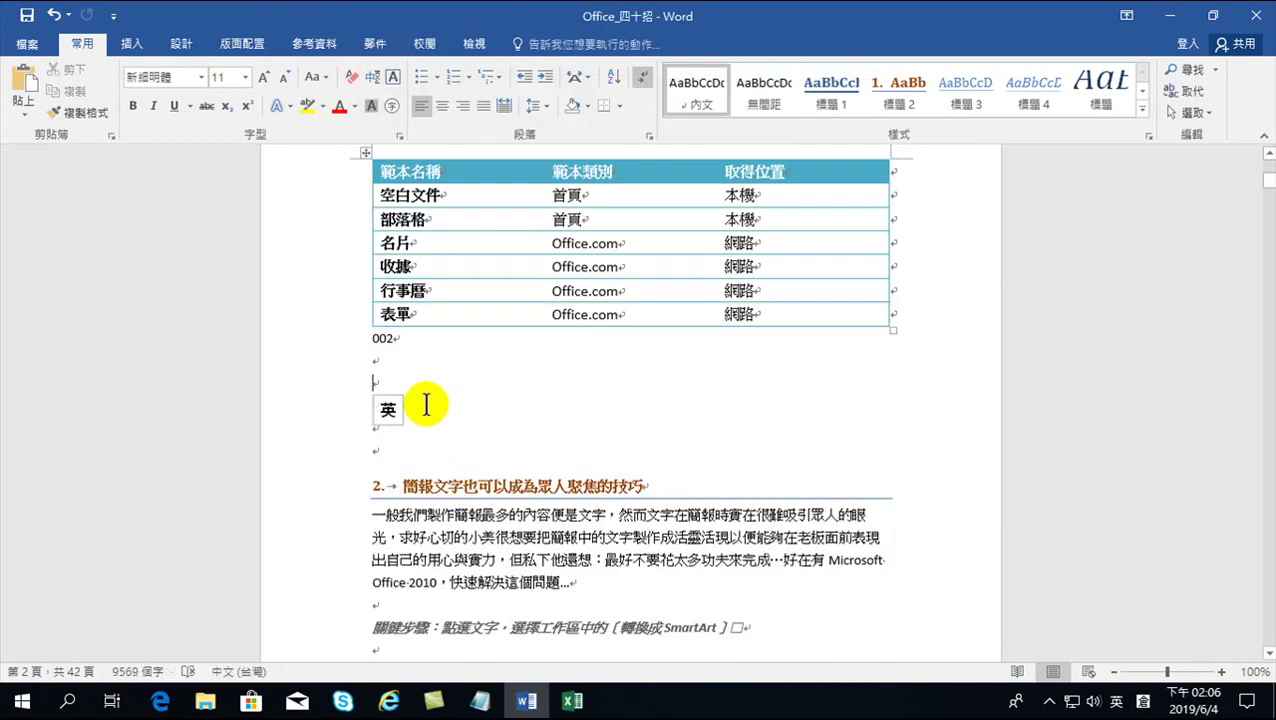
Step: In Excel, copy the pivot table range K4:R25, from 年 down to the 總計 row
left_click(575, 697)
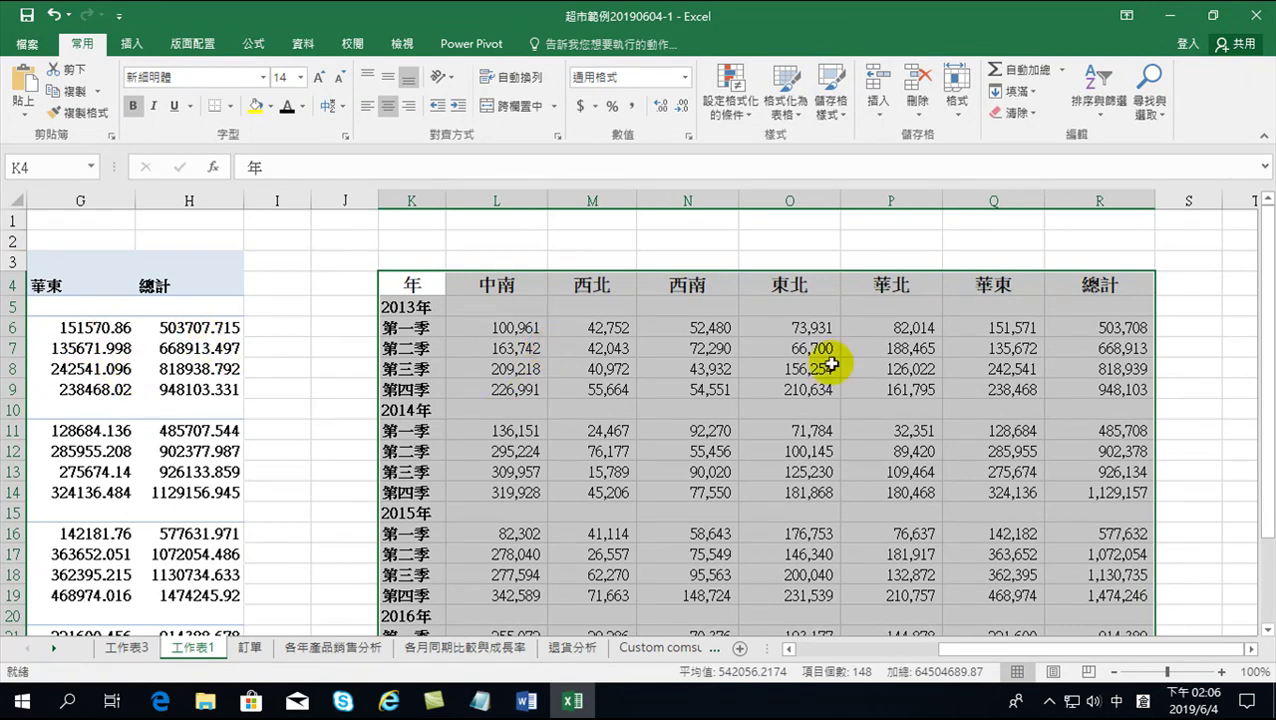
left_click(679, 367)
left_click_drag(416, 280, 1125, 576)
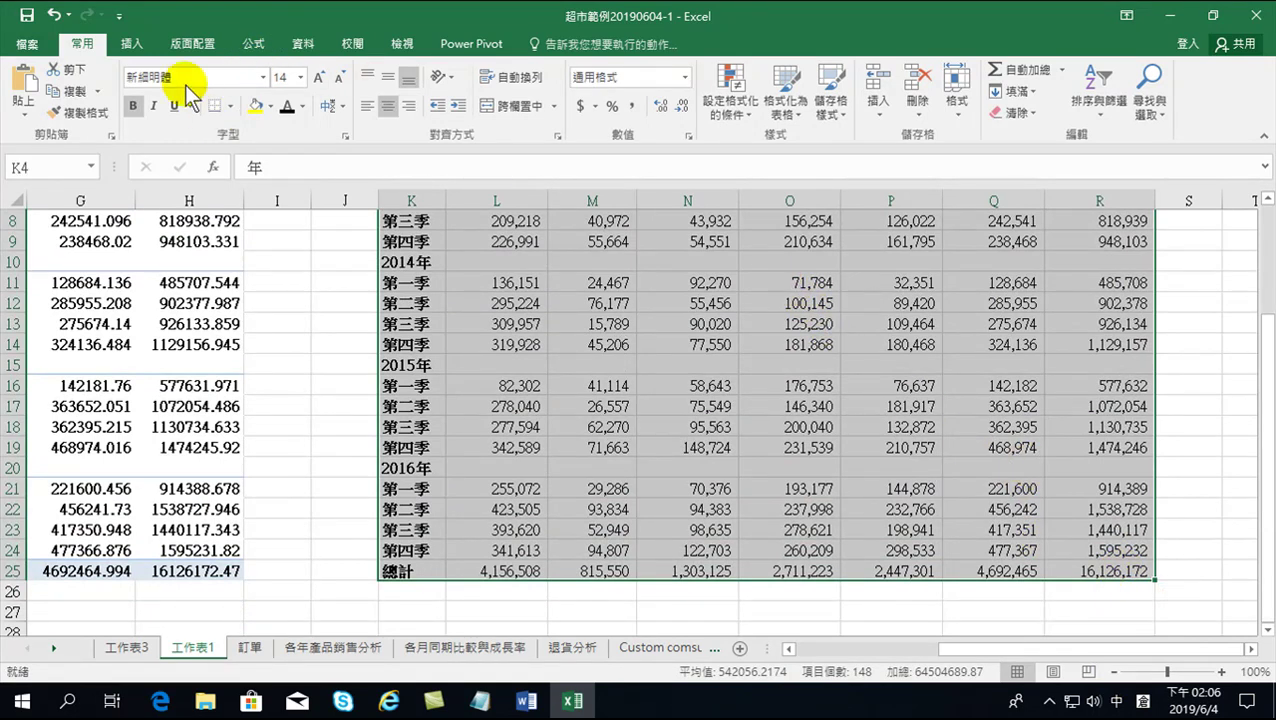
left_click(66, 90)
scroll(612, 352, "up", 3)
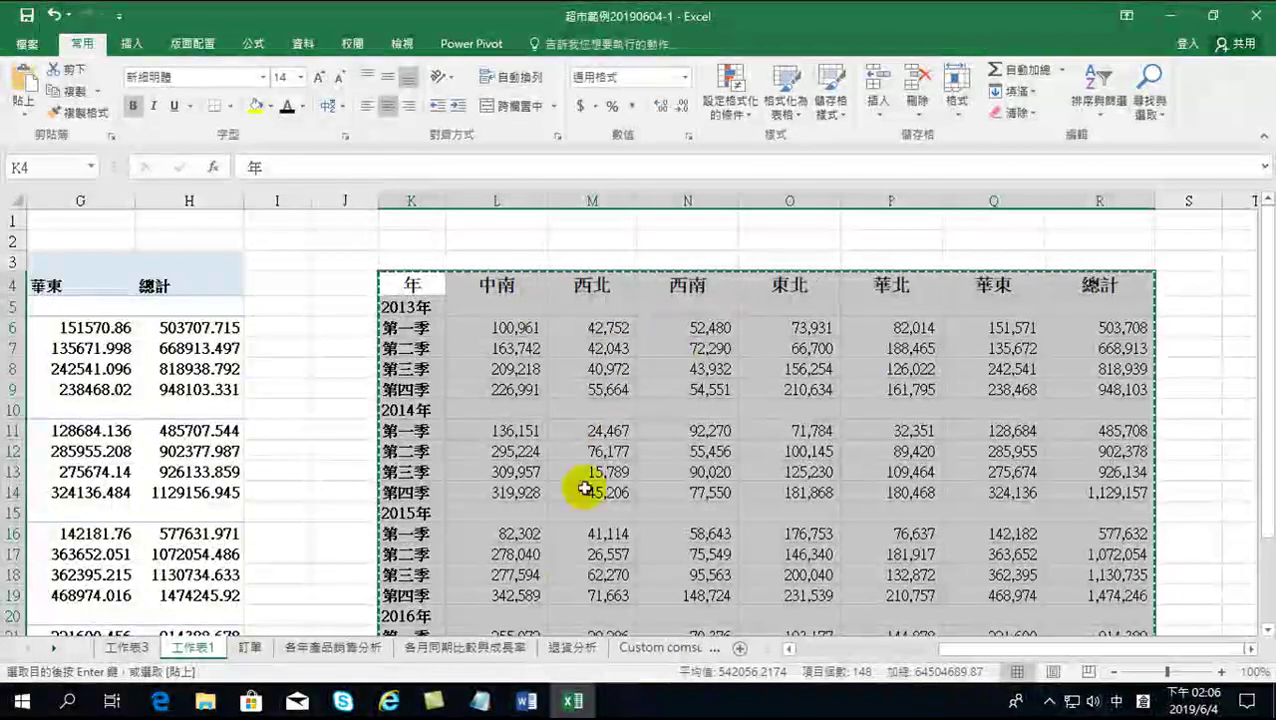
Step: Paste the copied Excel pivot data into the Word document below 002
left_click(527, 702)
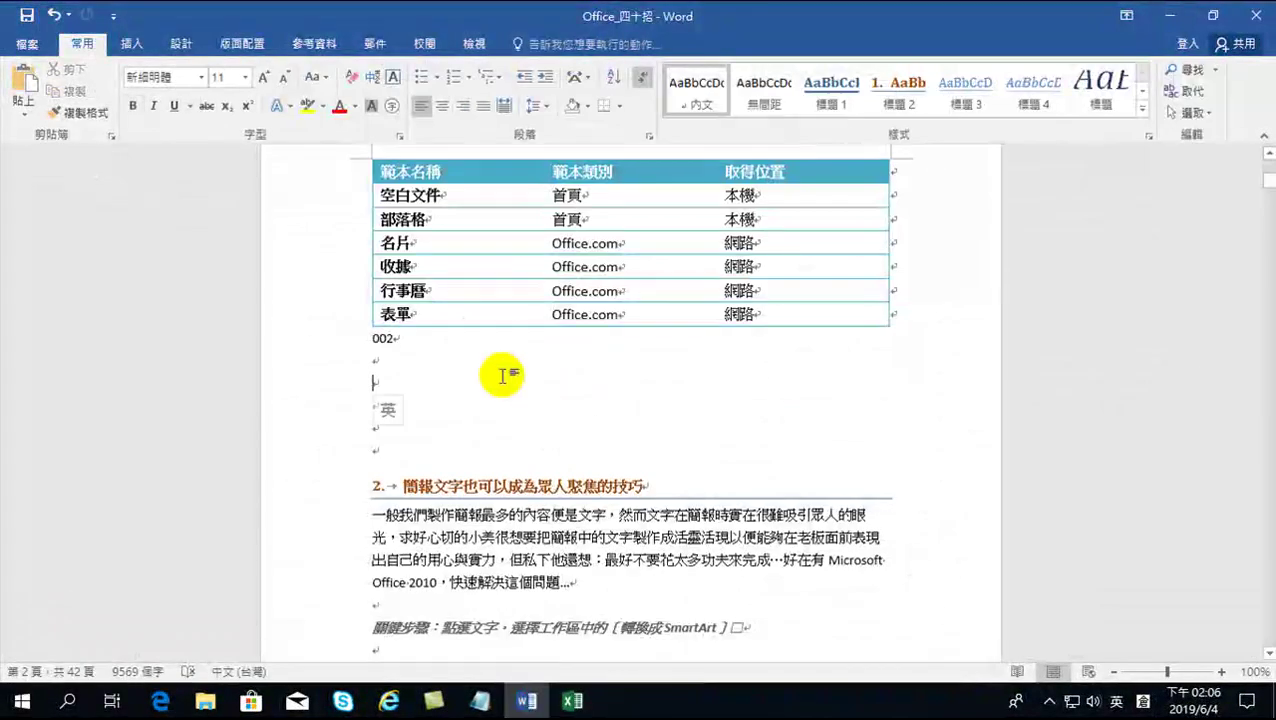
left_click(22, 80)
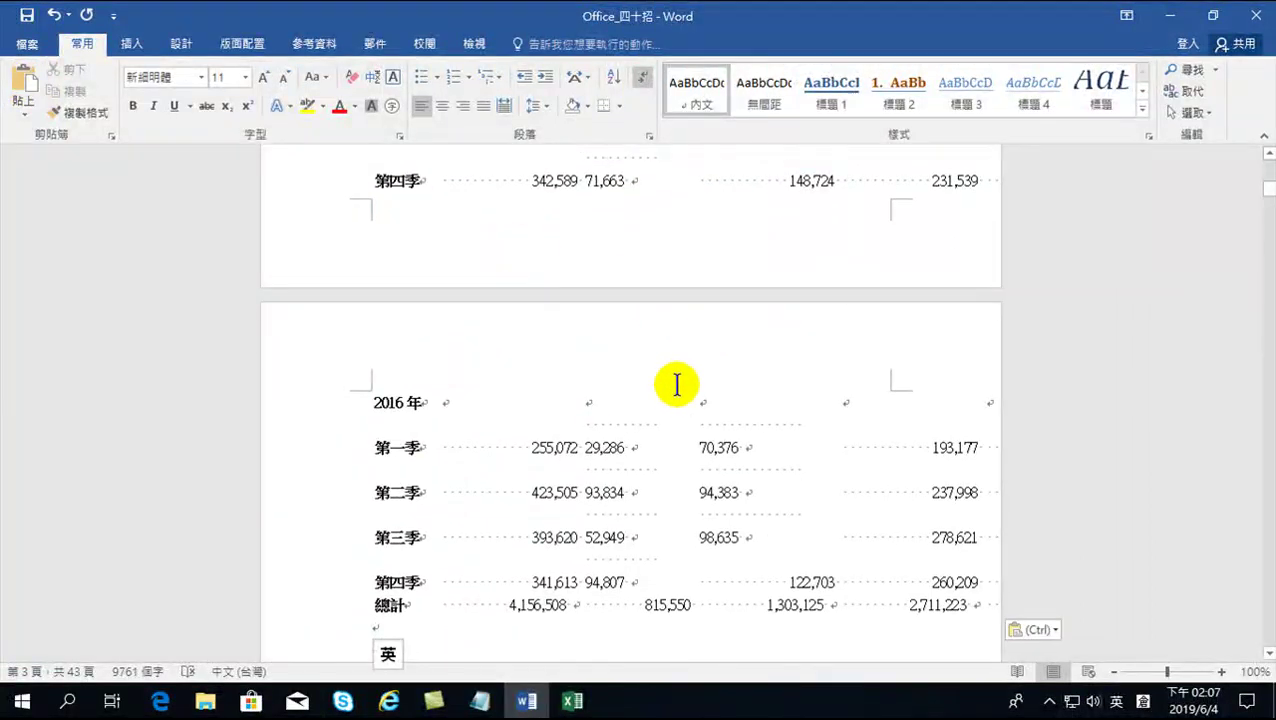
scroll(640, 400, "up", 15)
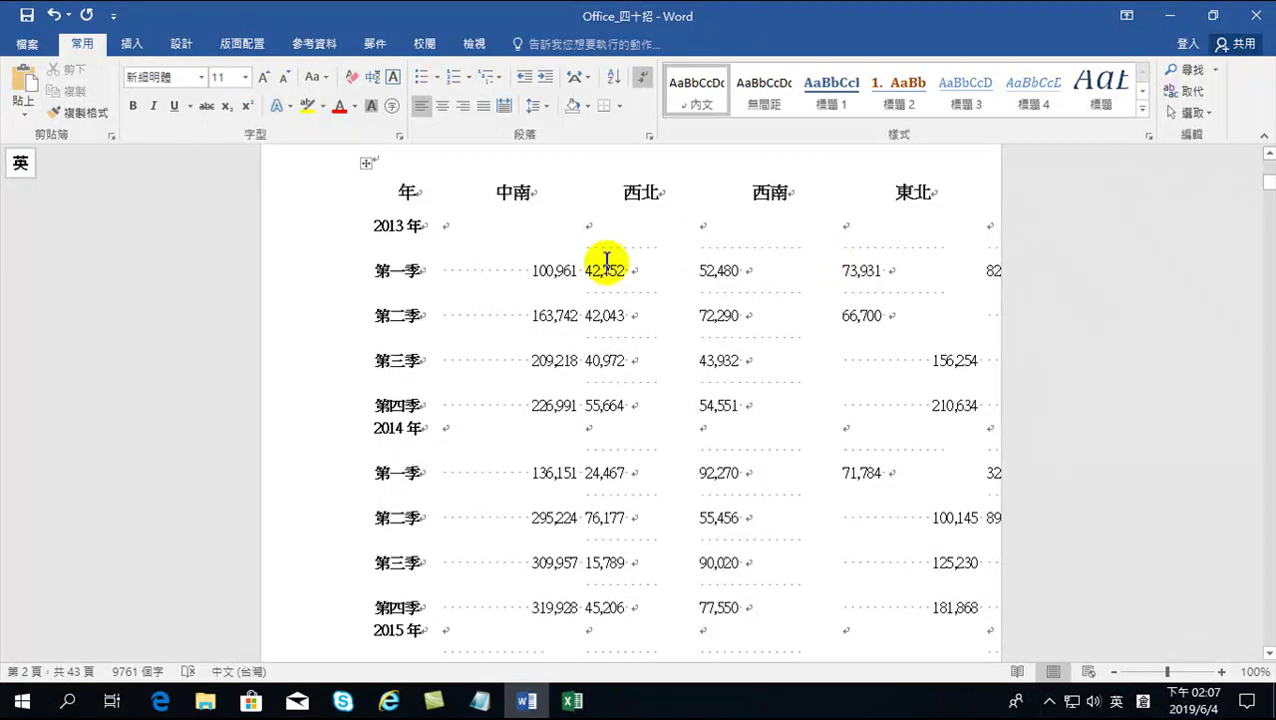
Step: AutoFit the pasted table to the window so every column through 總計 shows
left_click(365, 163)
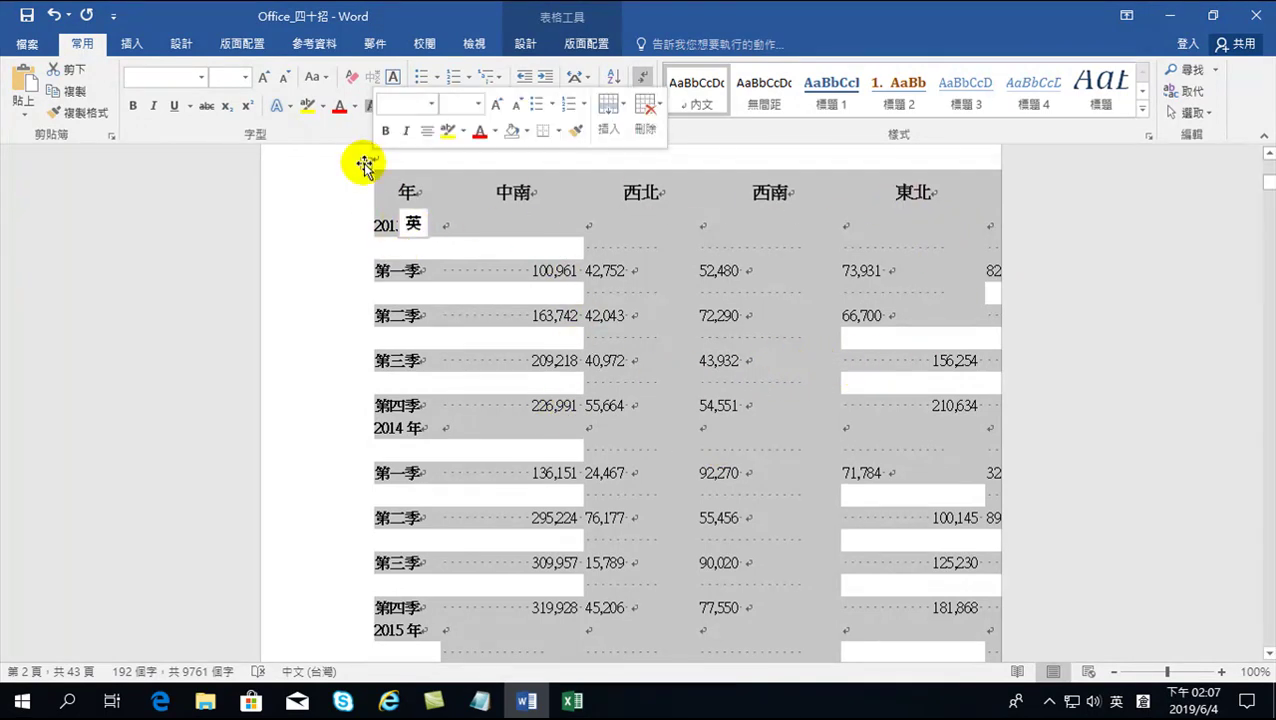
left_click(583, 43)
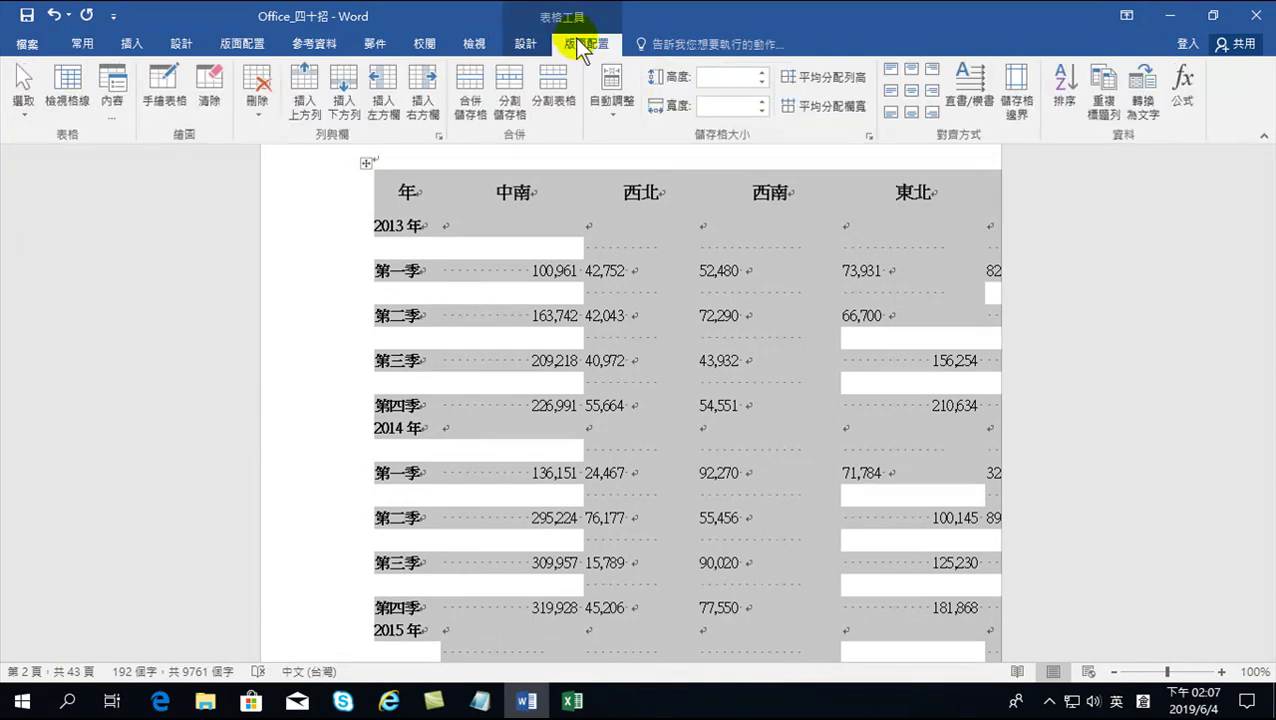
left_click(611, 88)
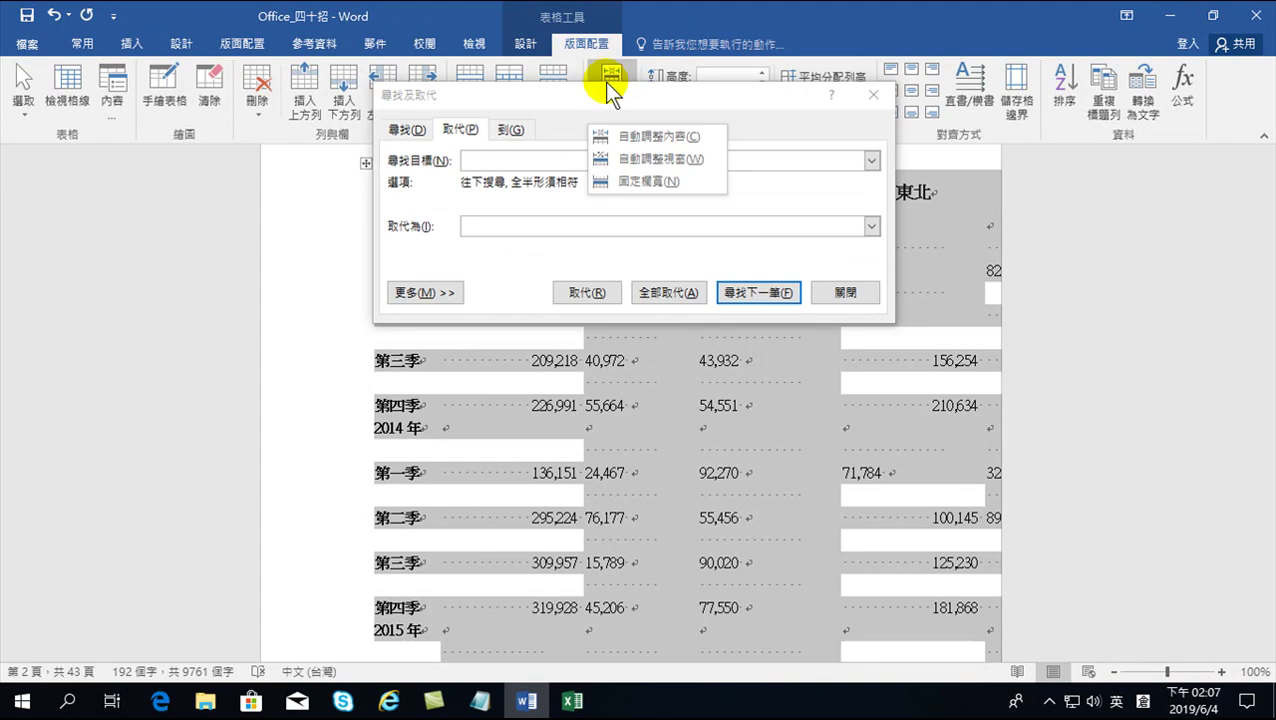
left_click(658, 26)
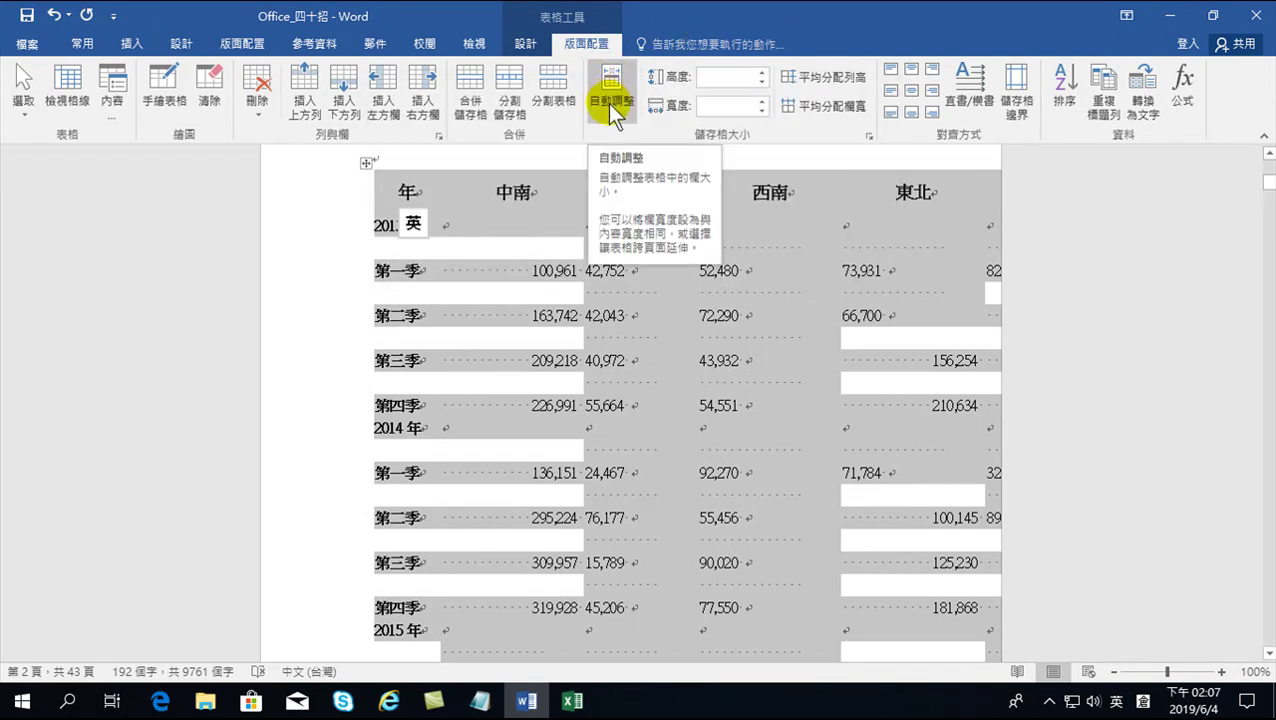
left_click(607, 106)
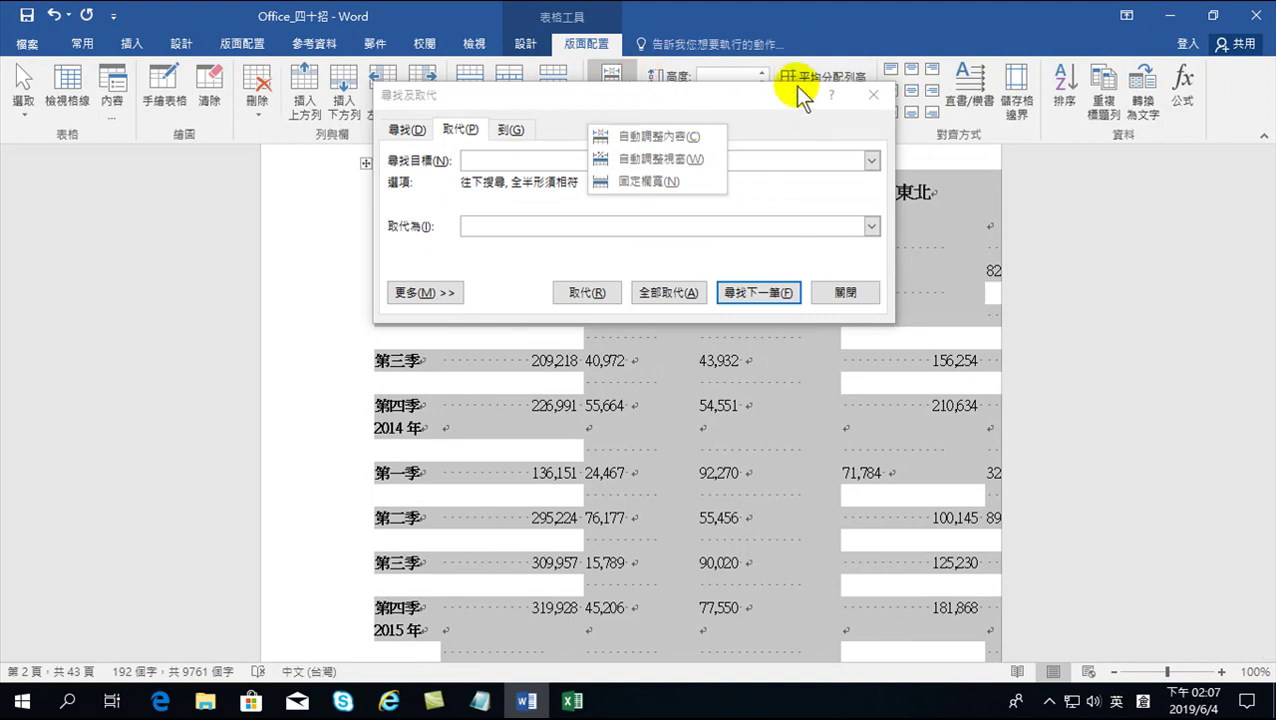
left_click(840, 291)
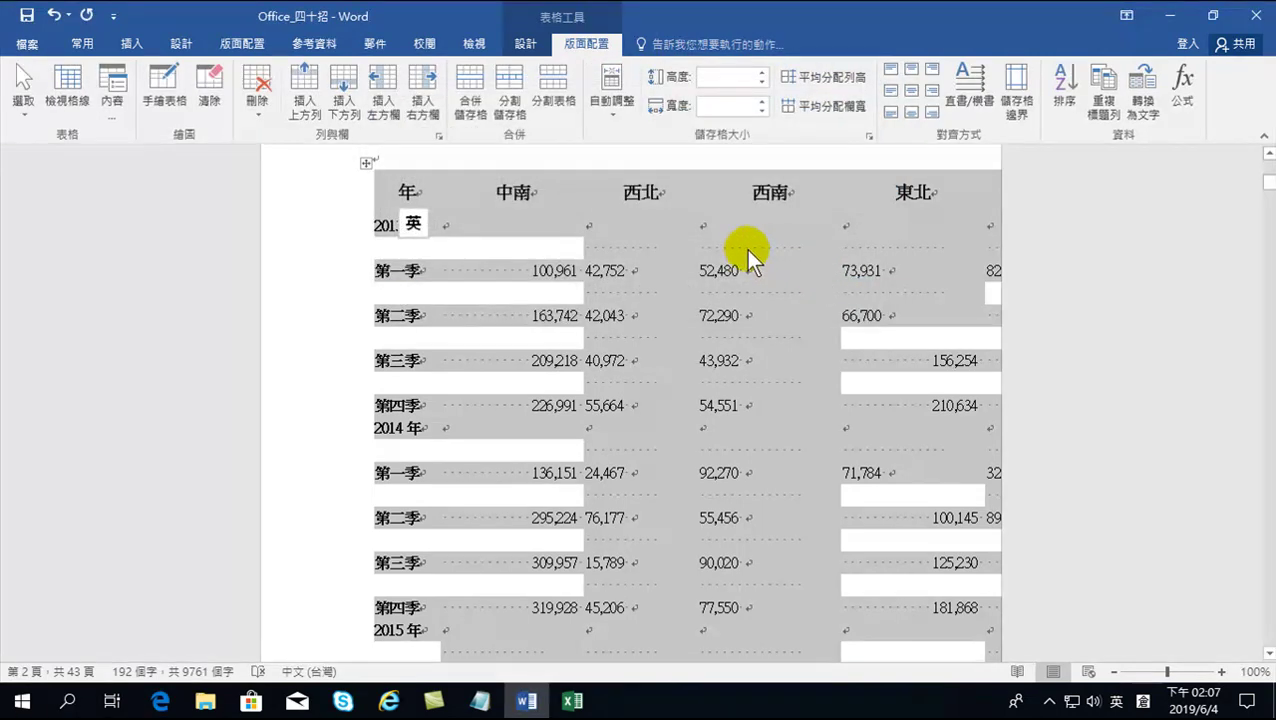
left_click(611, 112)
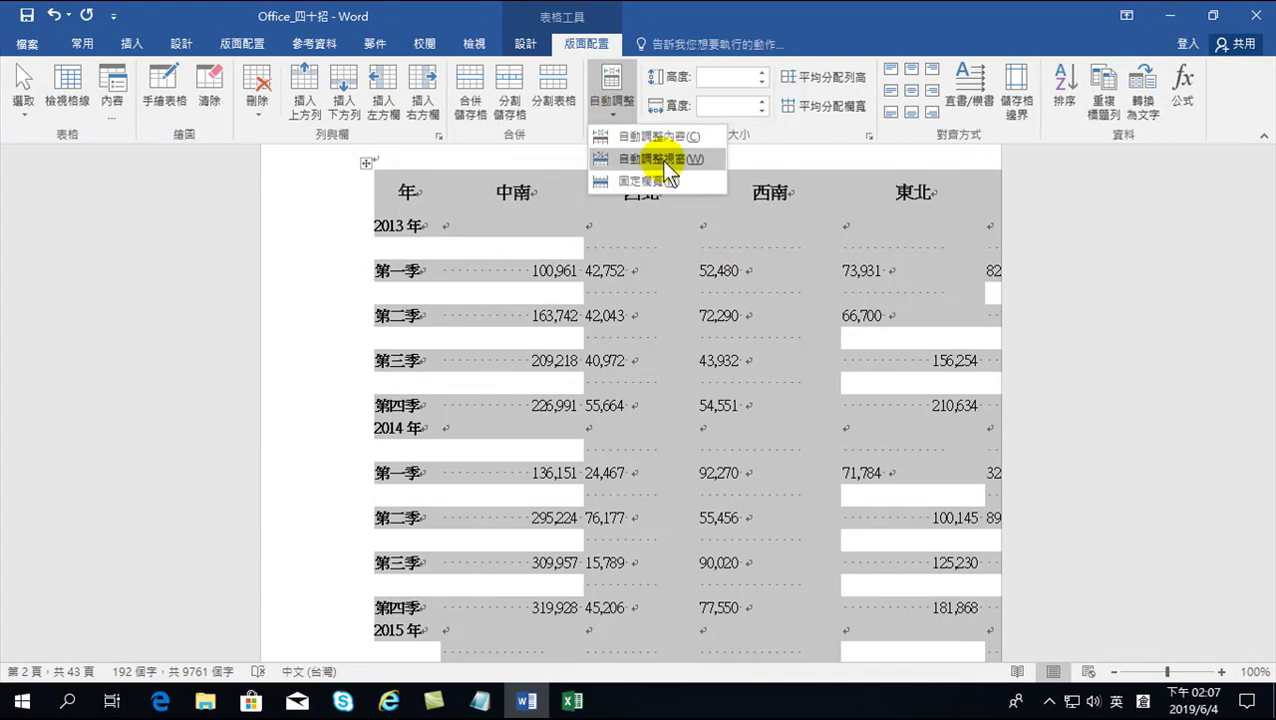
left_click(665, 160)
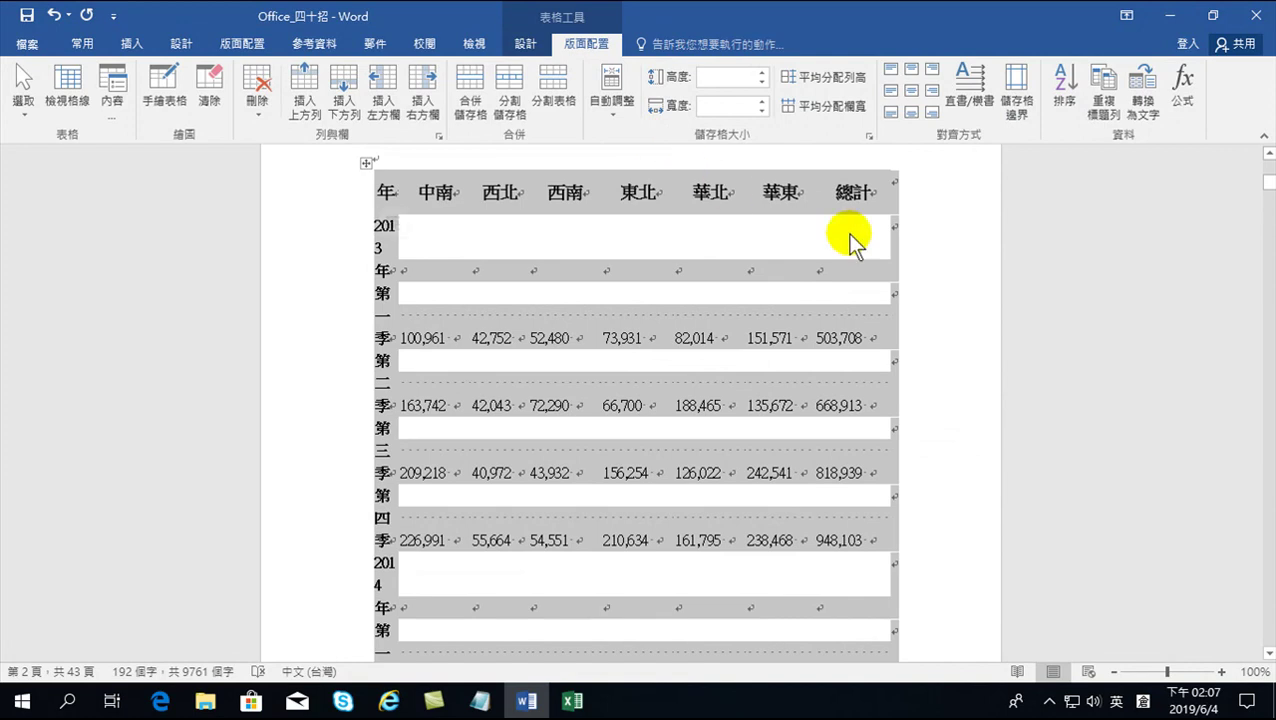
Step: Apply All Borders to every cell of the re-pasted sales table, 年 to 總計
scroll(916, 291, "up", 8)
scroll(898, 285, "down", 4)
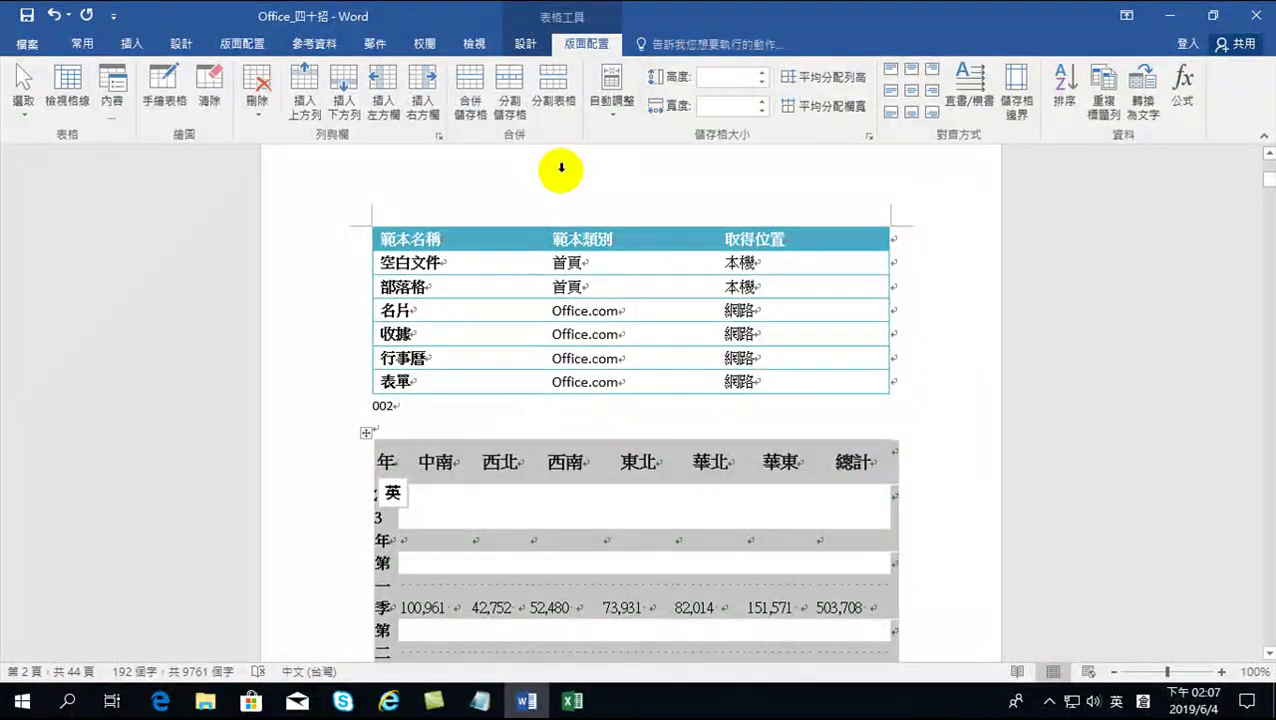
left_click(524, 41)
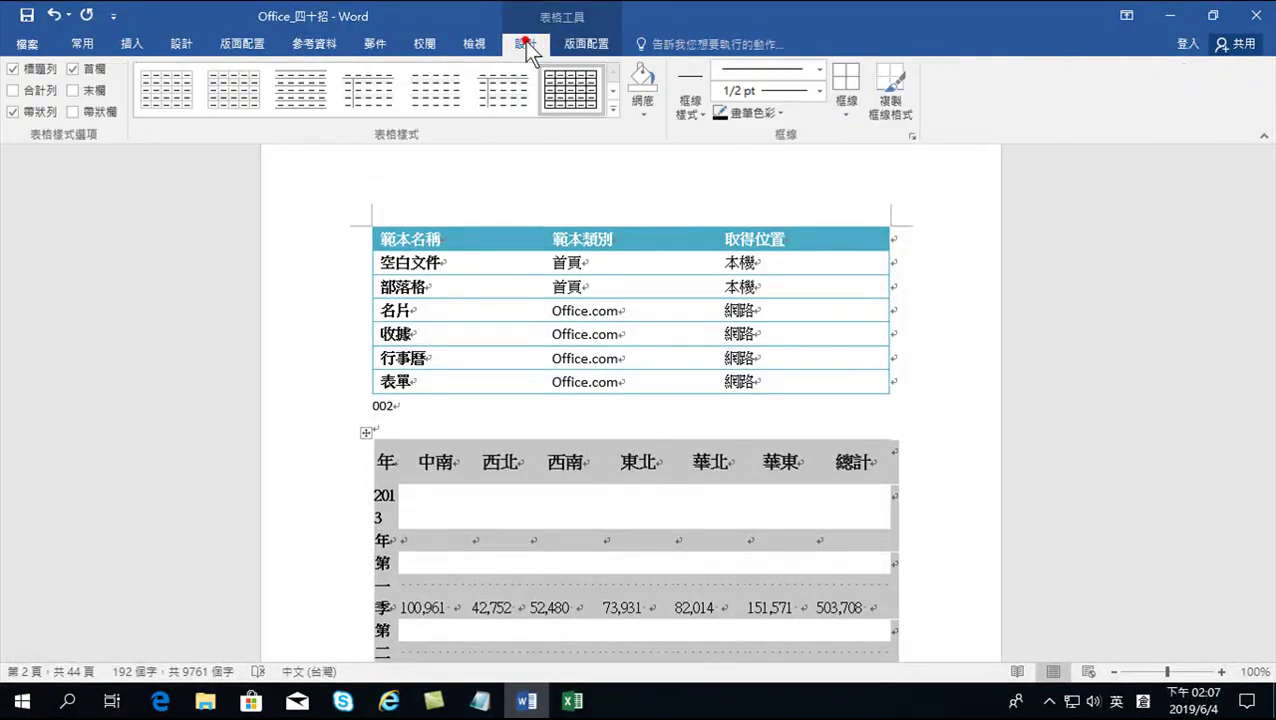
left_click(848, 86)
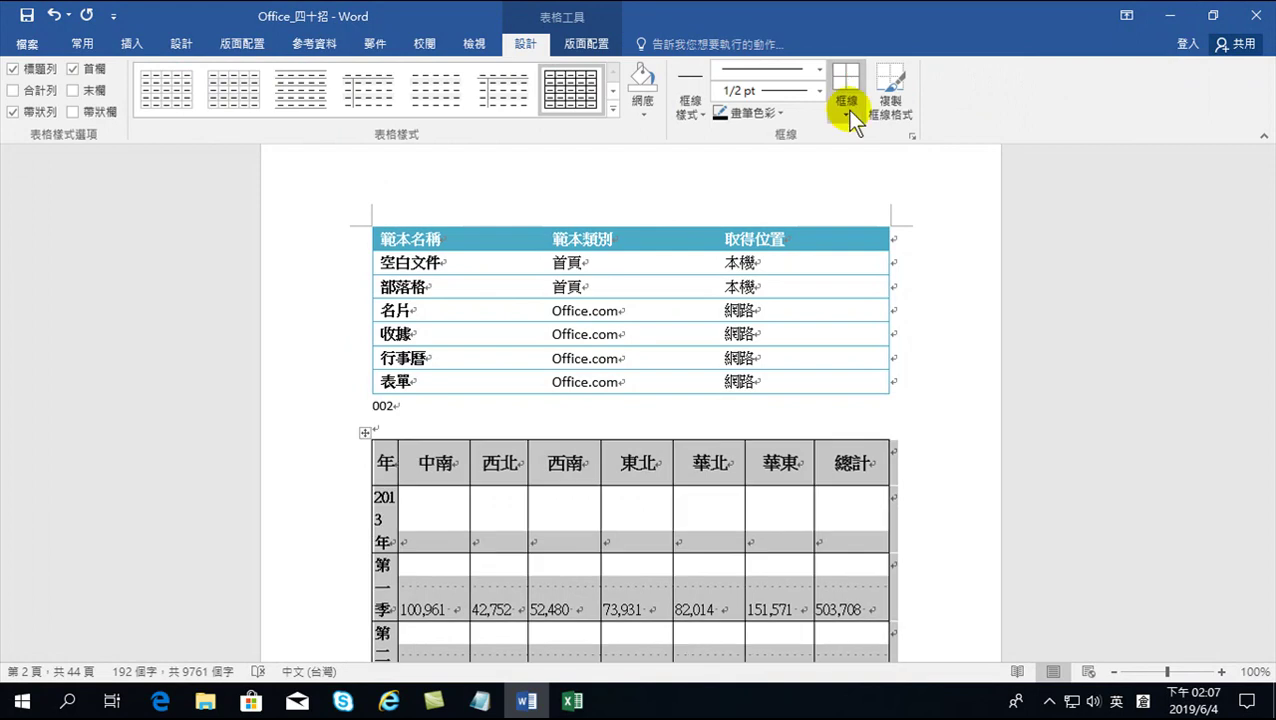
left_click(846, 112)
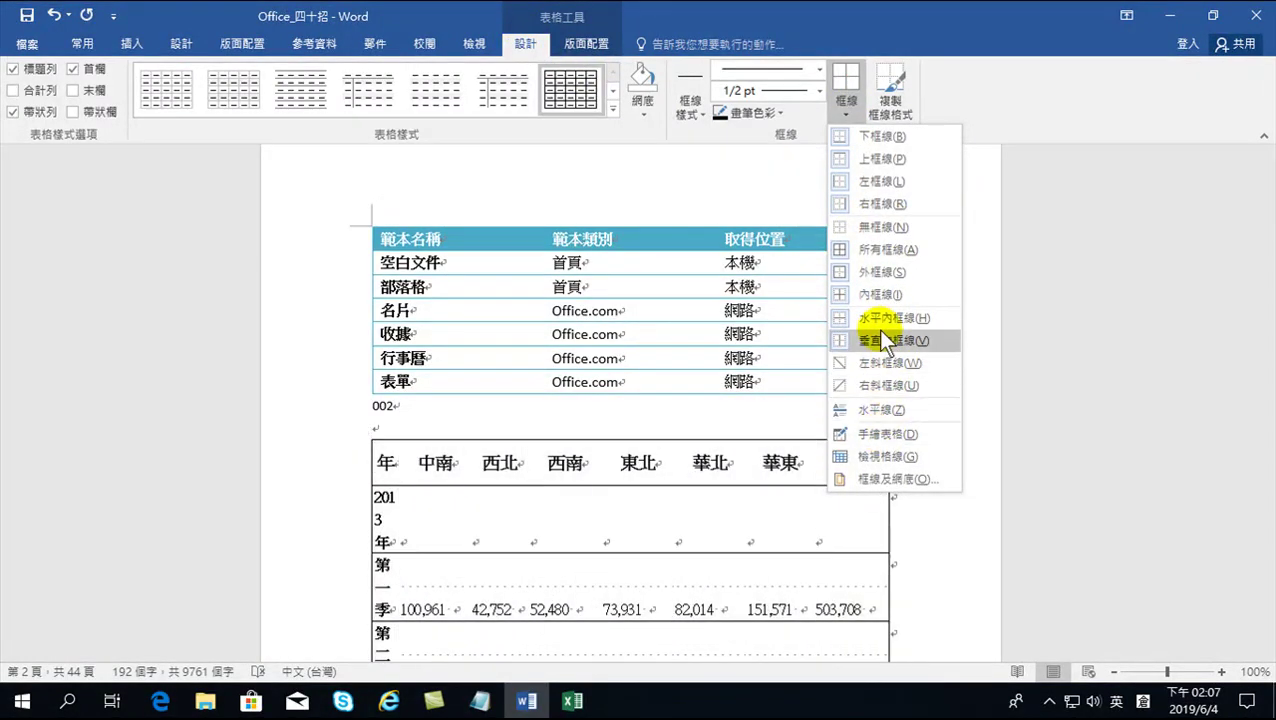
left_click(901, 251)
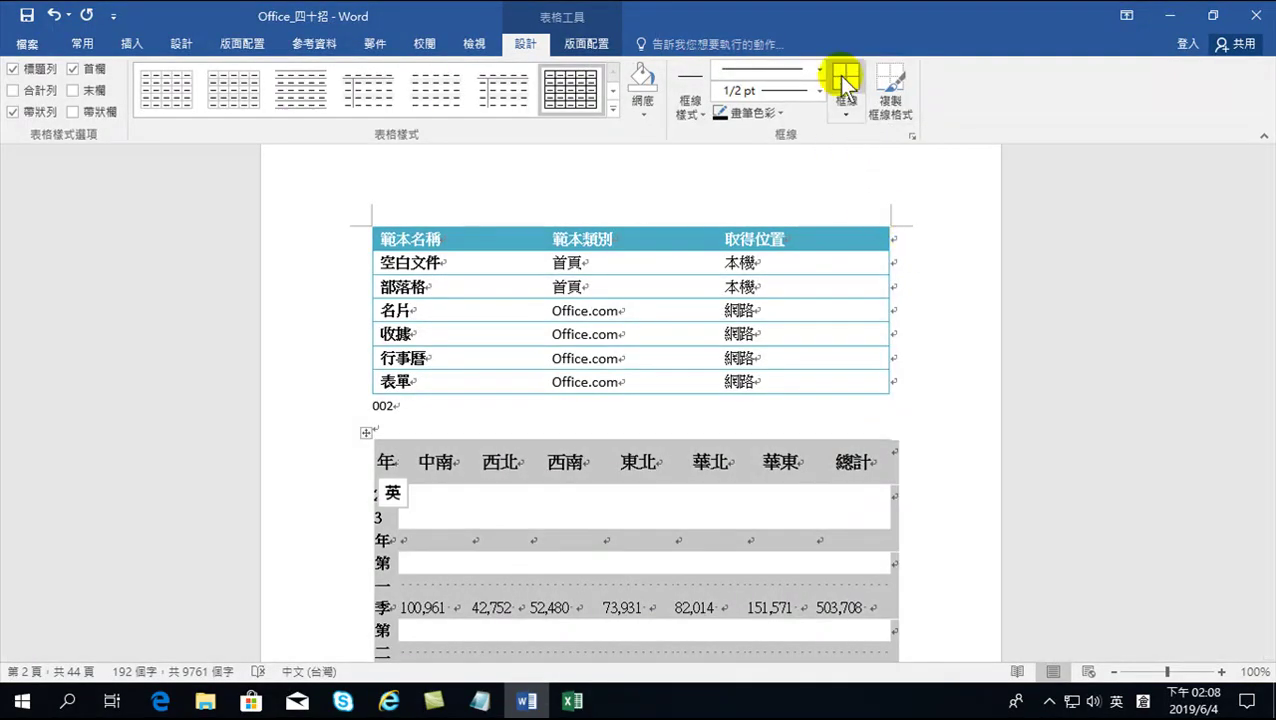
left_click(846, 113)
left_click(884, 250)
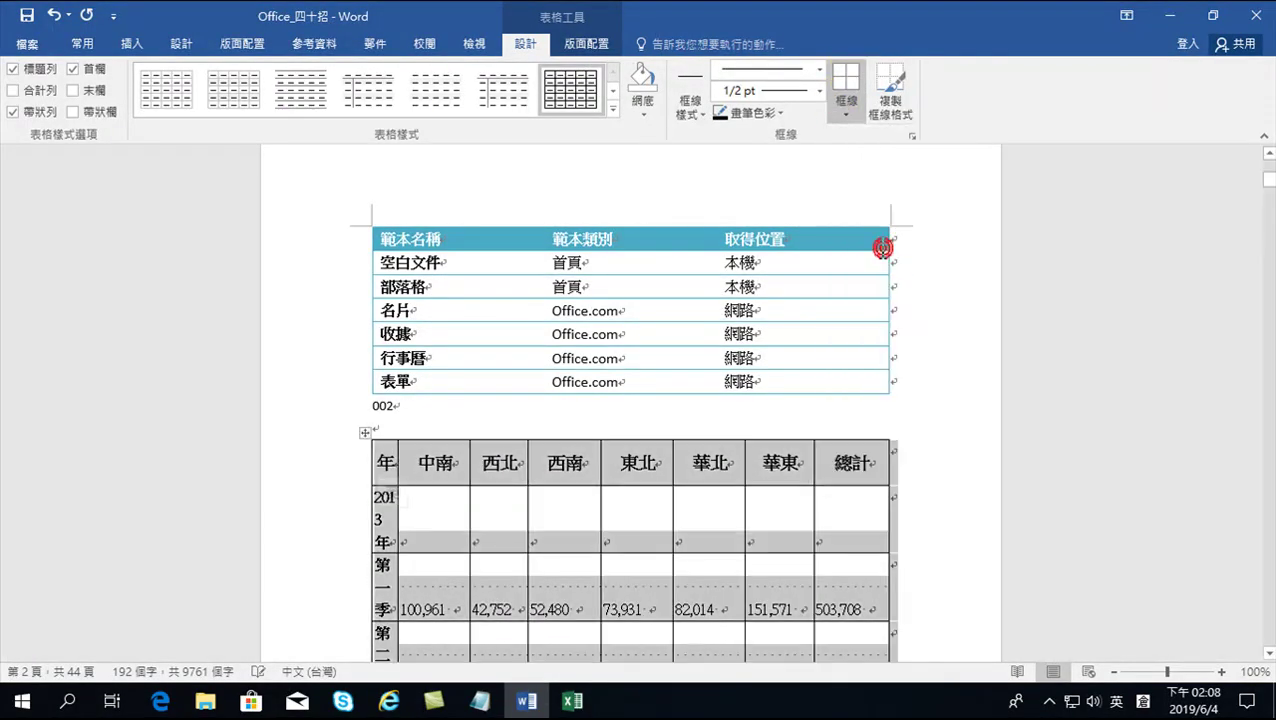
scroll(655, 527, "down", 3)
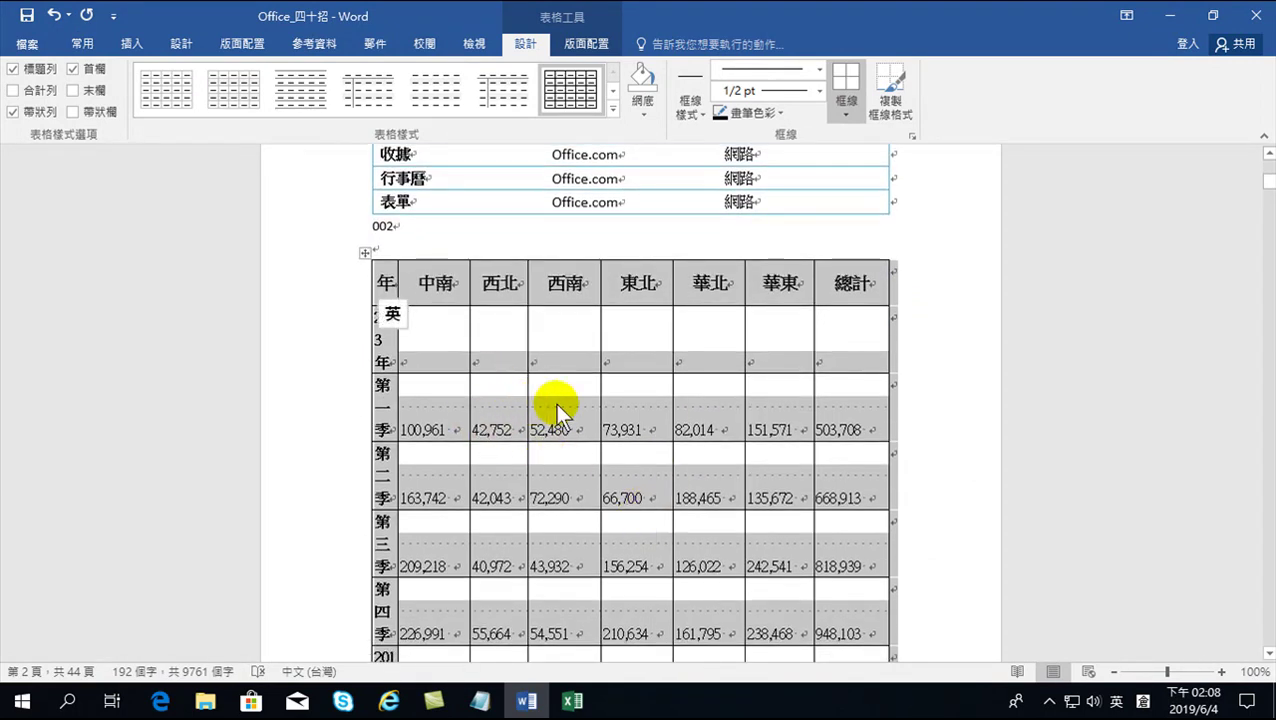
left_click(88, 44)
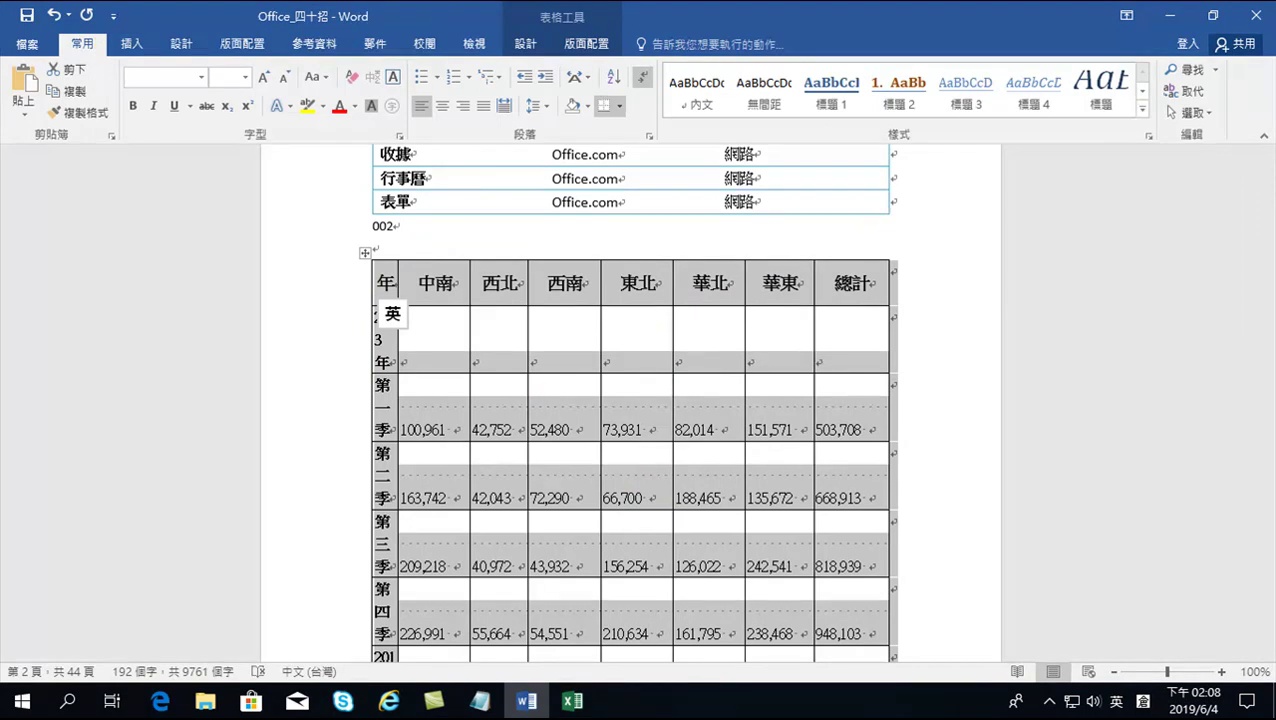
Step: Run Replace All on the table for 1,548 replacements, skipping the rest of the document
left_click(1188, 92)
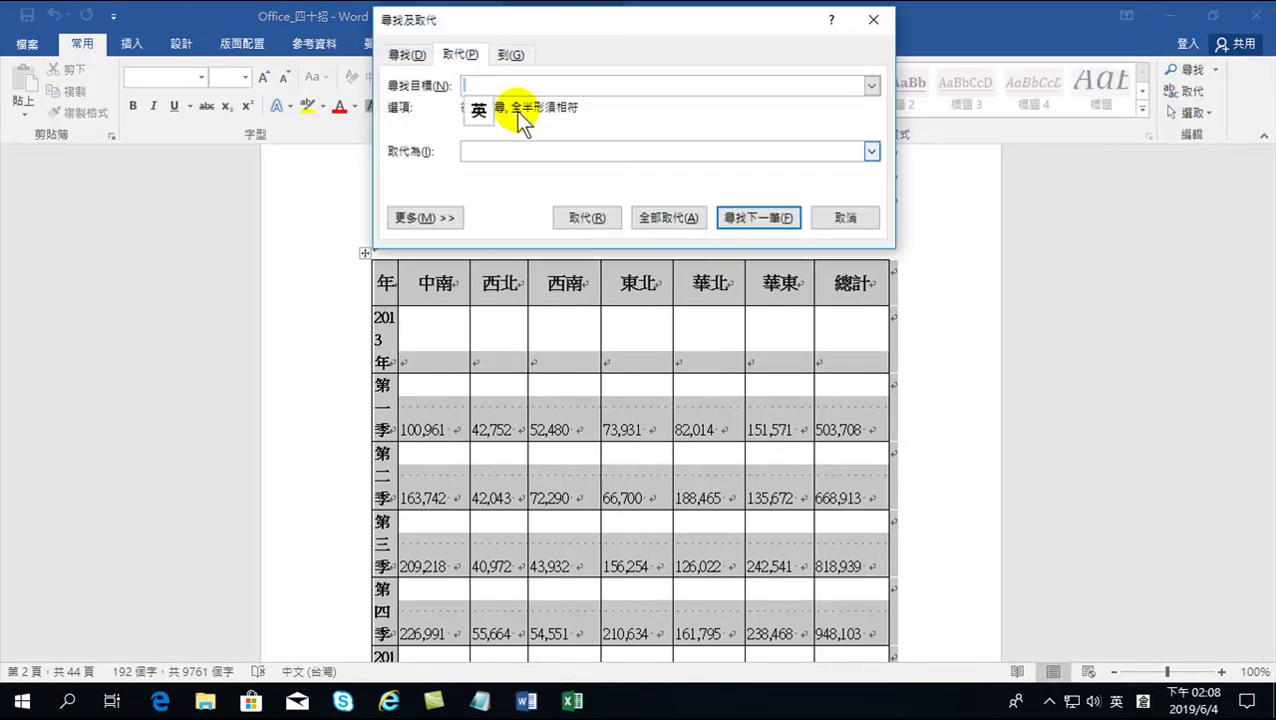
left_click(480, 84)
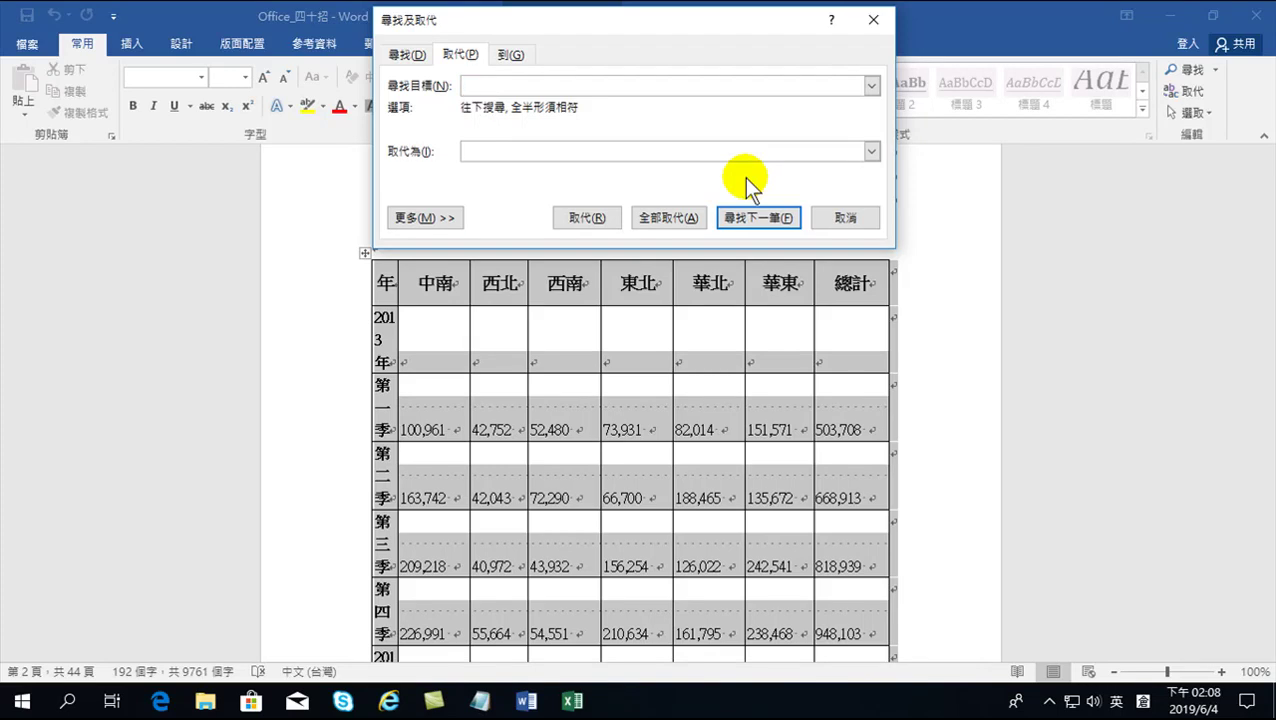
left_click(659, 216)
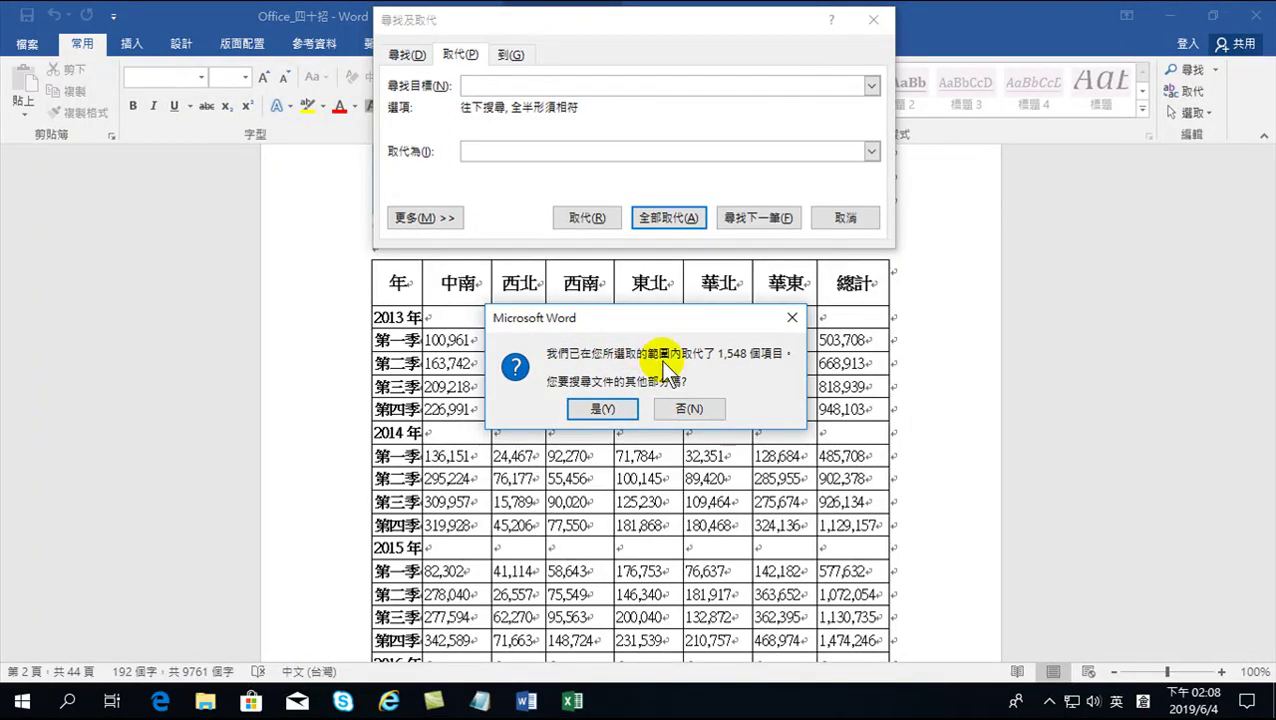
left_click(692, 410)
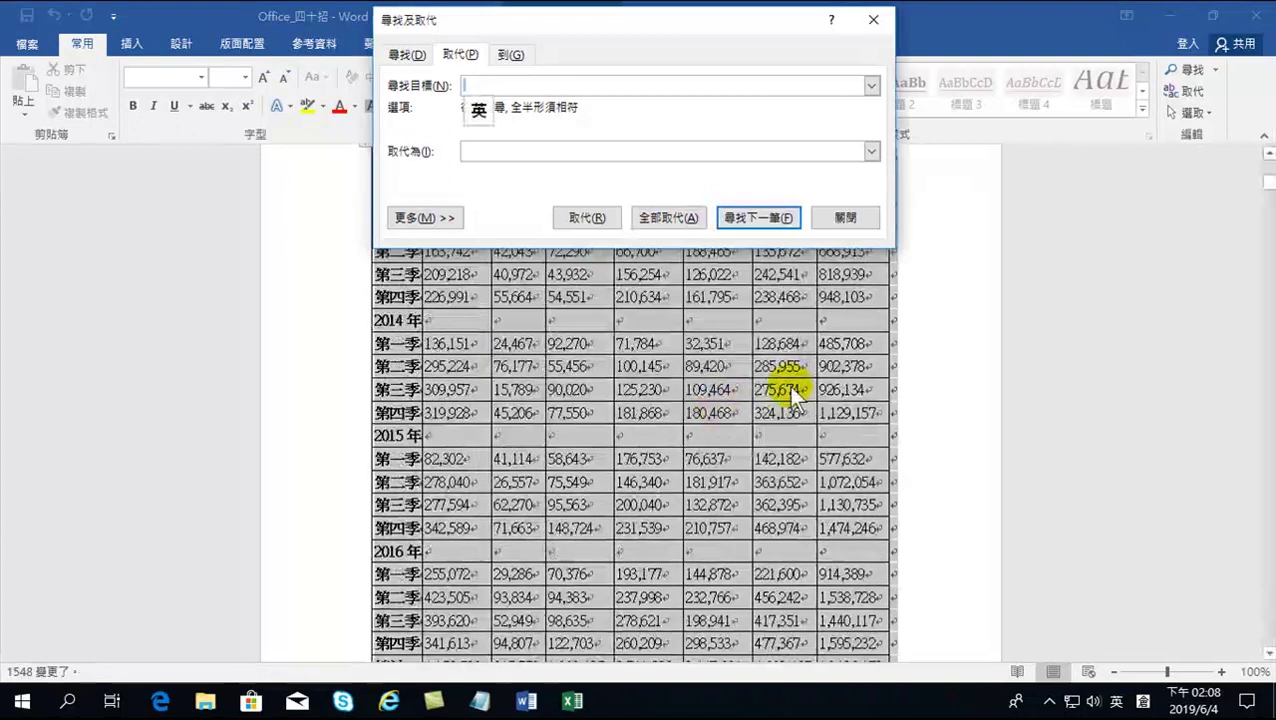
left_click(848, 211)
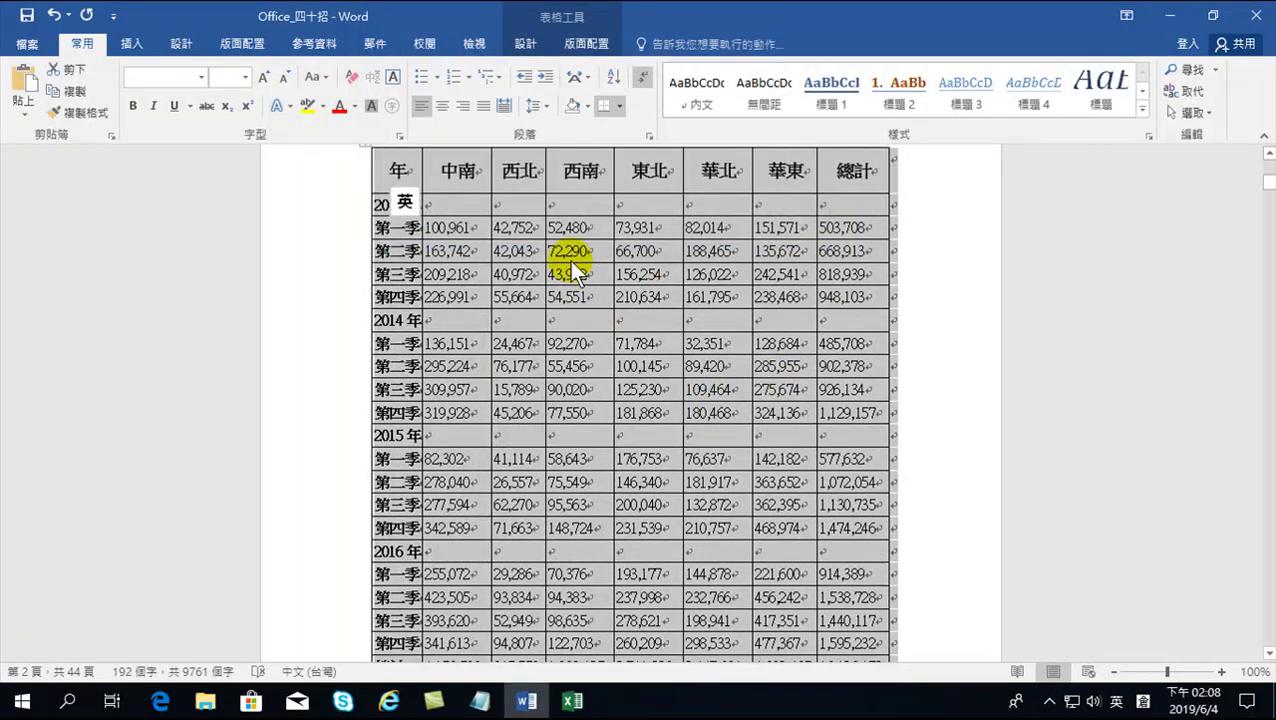
left_click(448, 228)
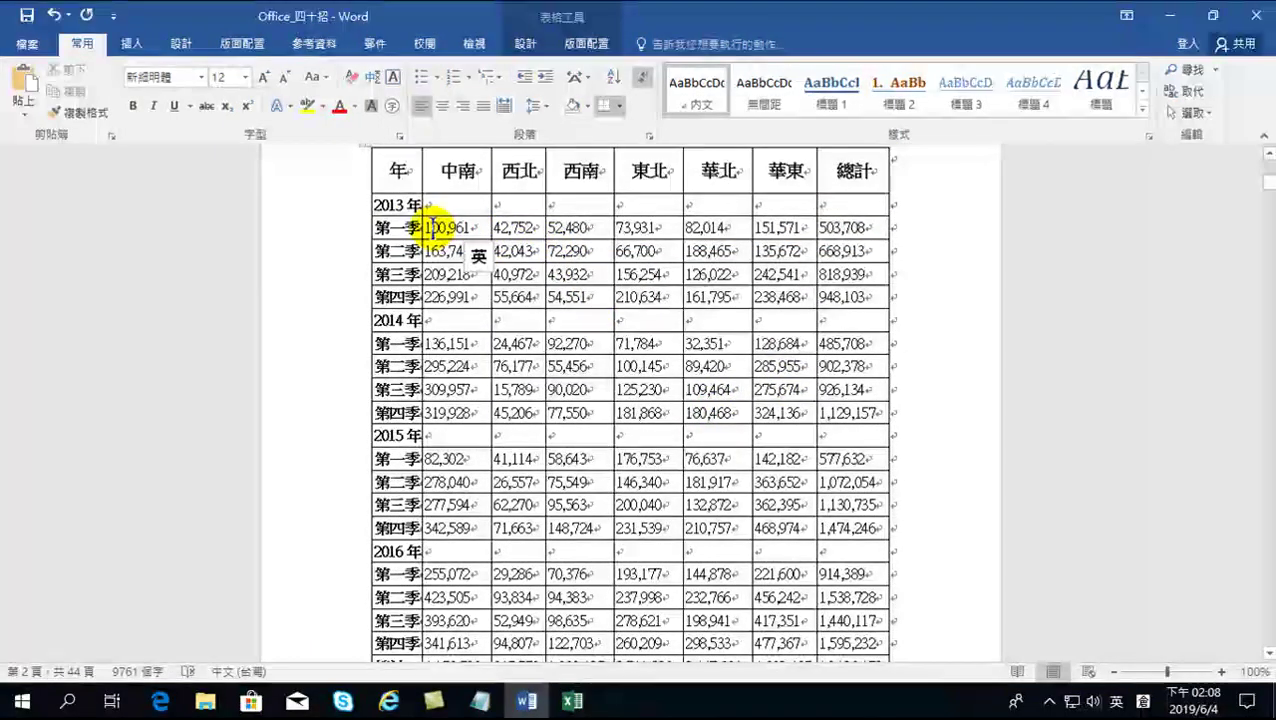
Step: Right-align the numeric cells from 2013 through the 總計 row
left_click_drag(425, 228, 876, 457)
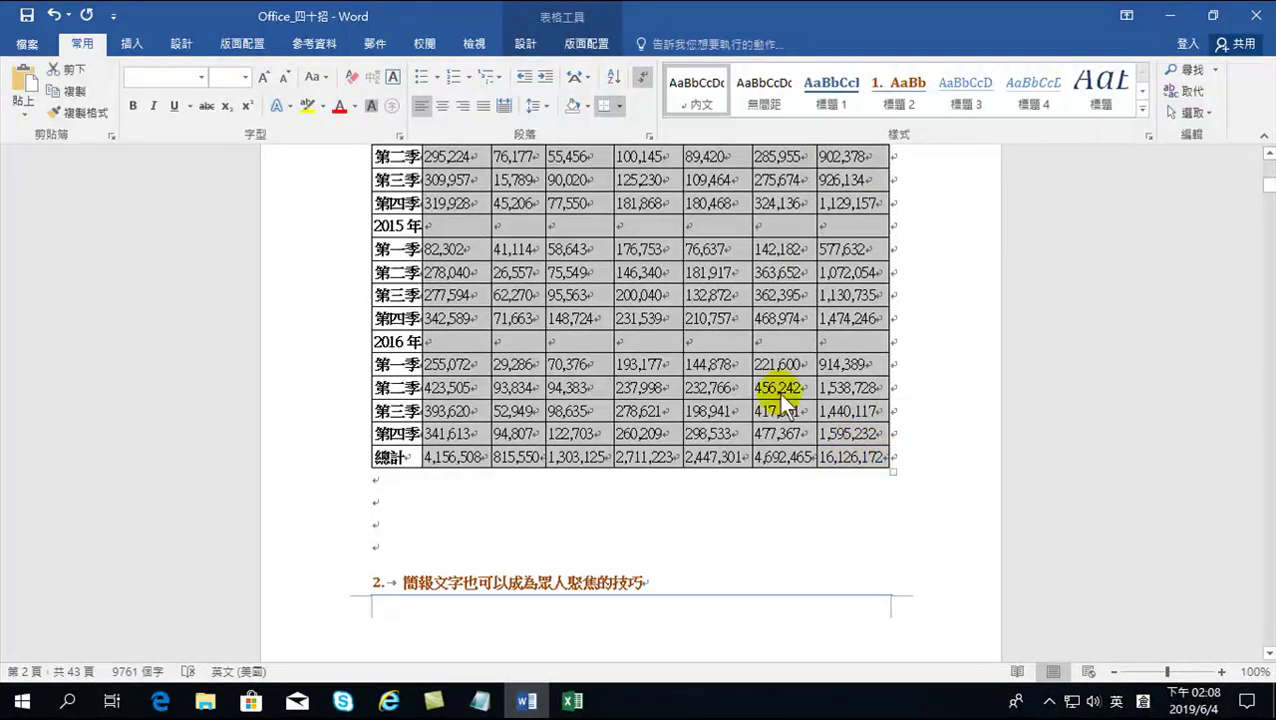
left_click(464, 104)
scroll(540, 250, "up", 7)
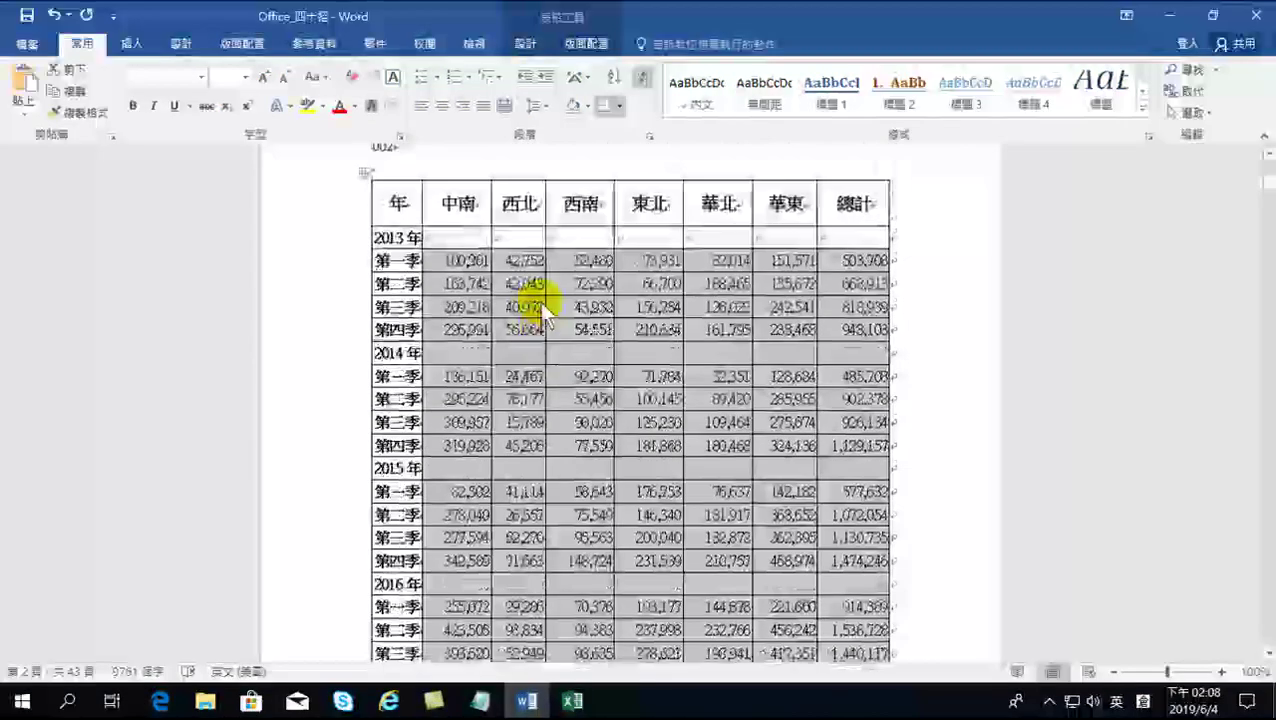
scroll(520, 325, "down", 2)
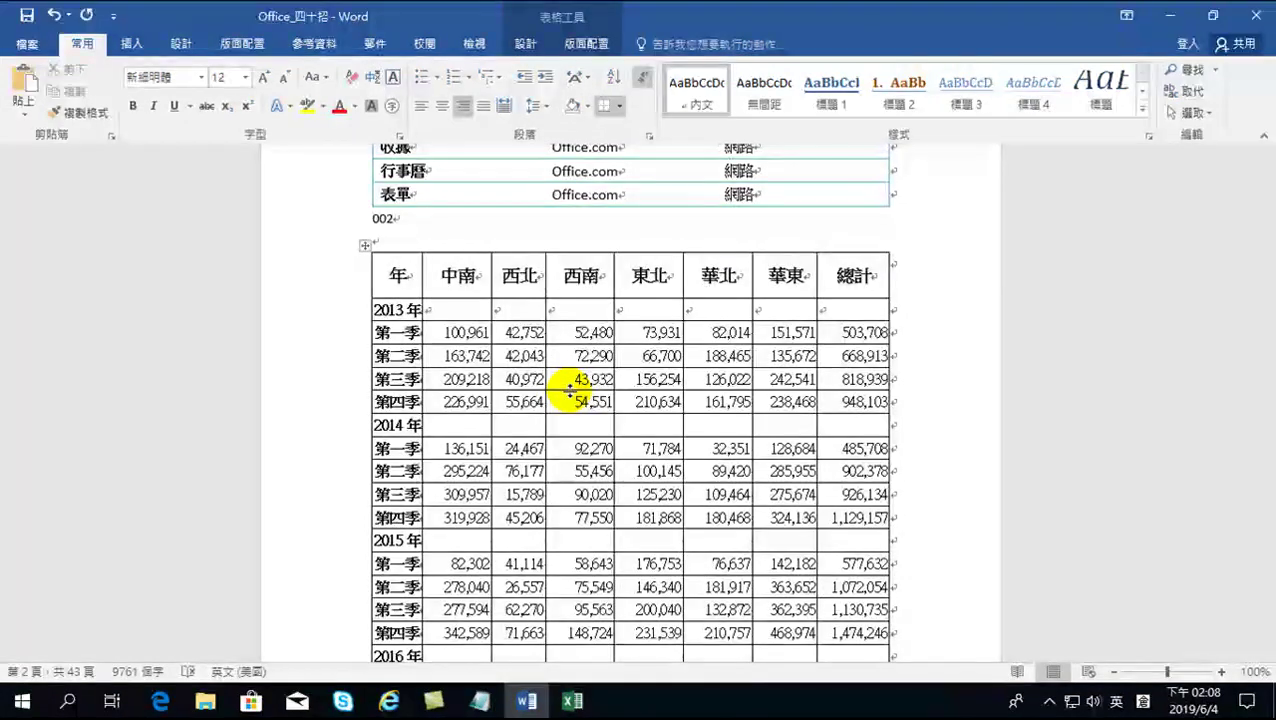
left_click(586, 44)
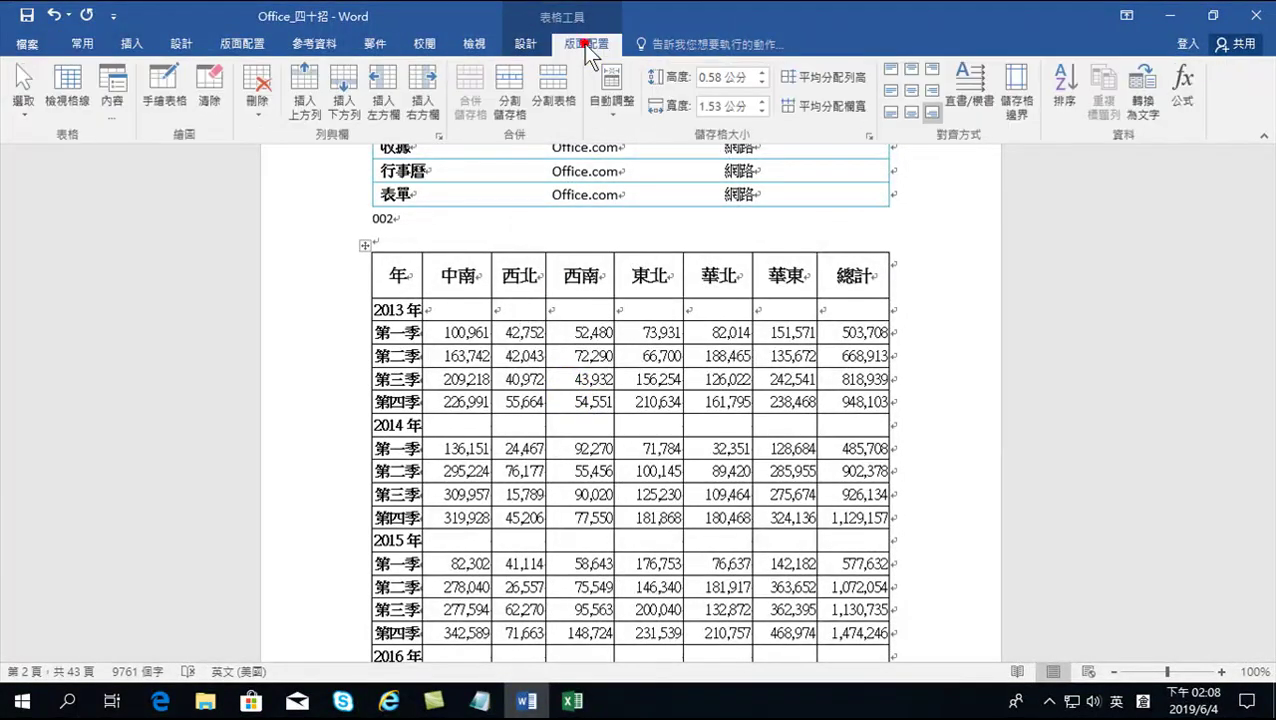
left_click(610, 100)
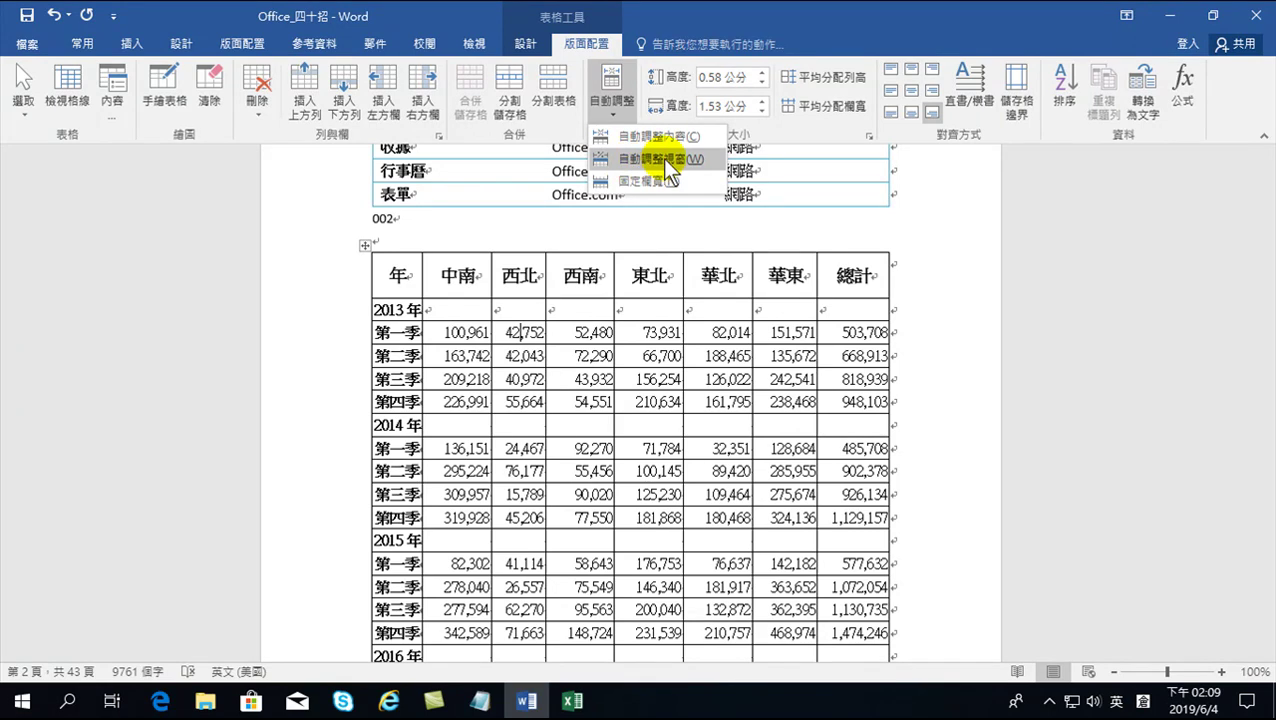
left_click(584, 332)
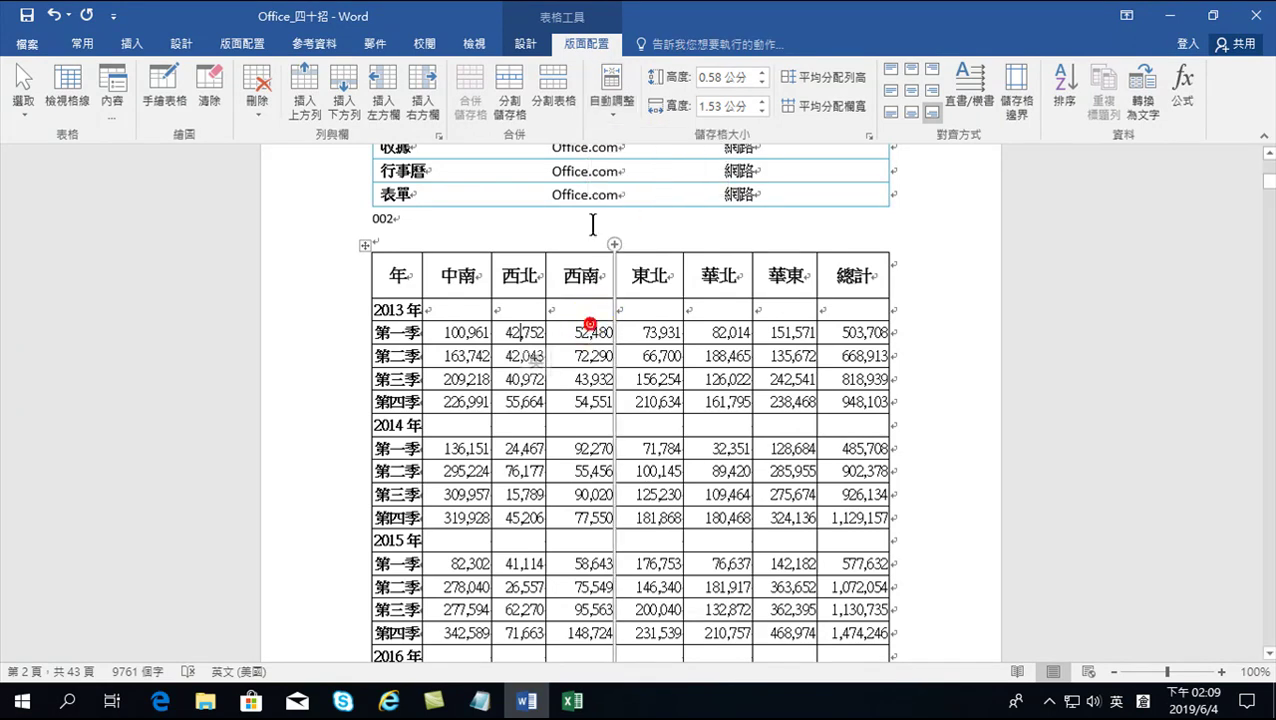
left_click(519, 41)
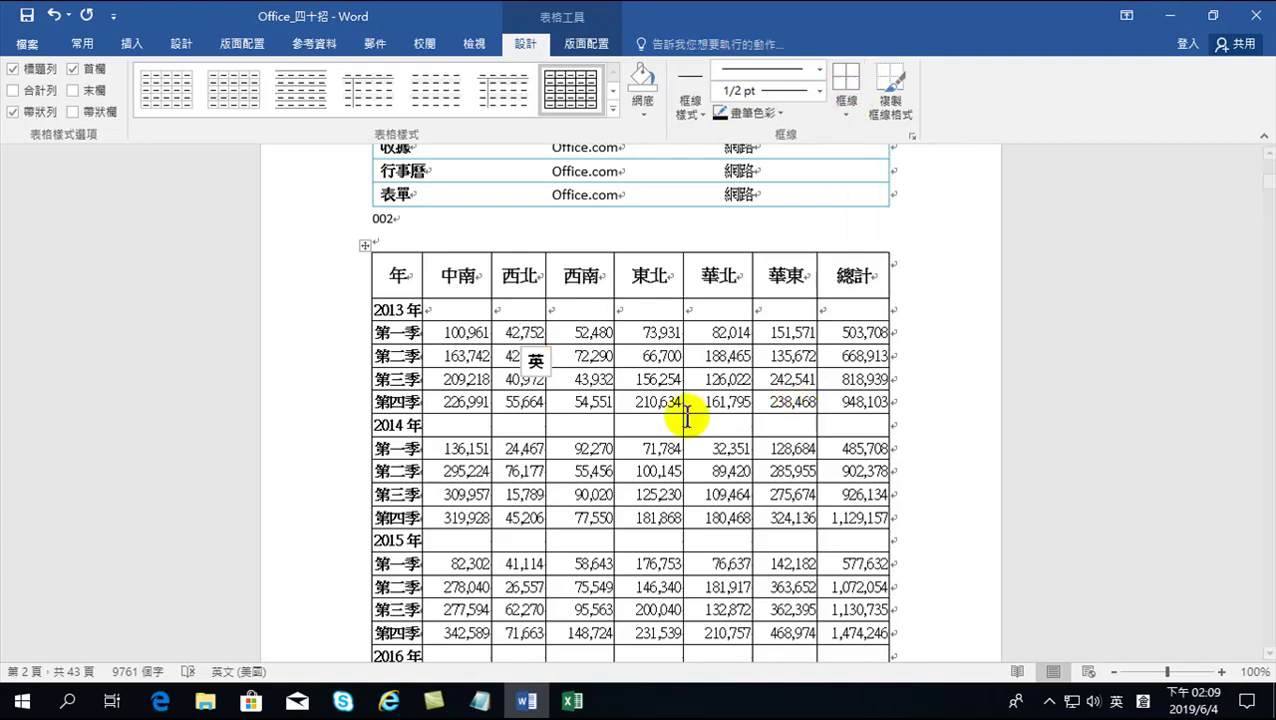
left_click(364, 244)
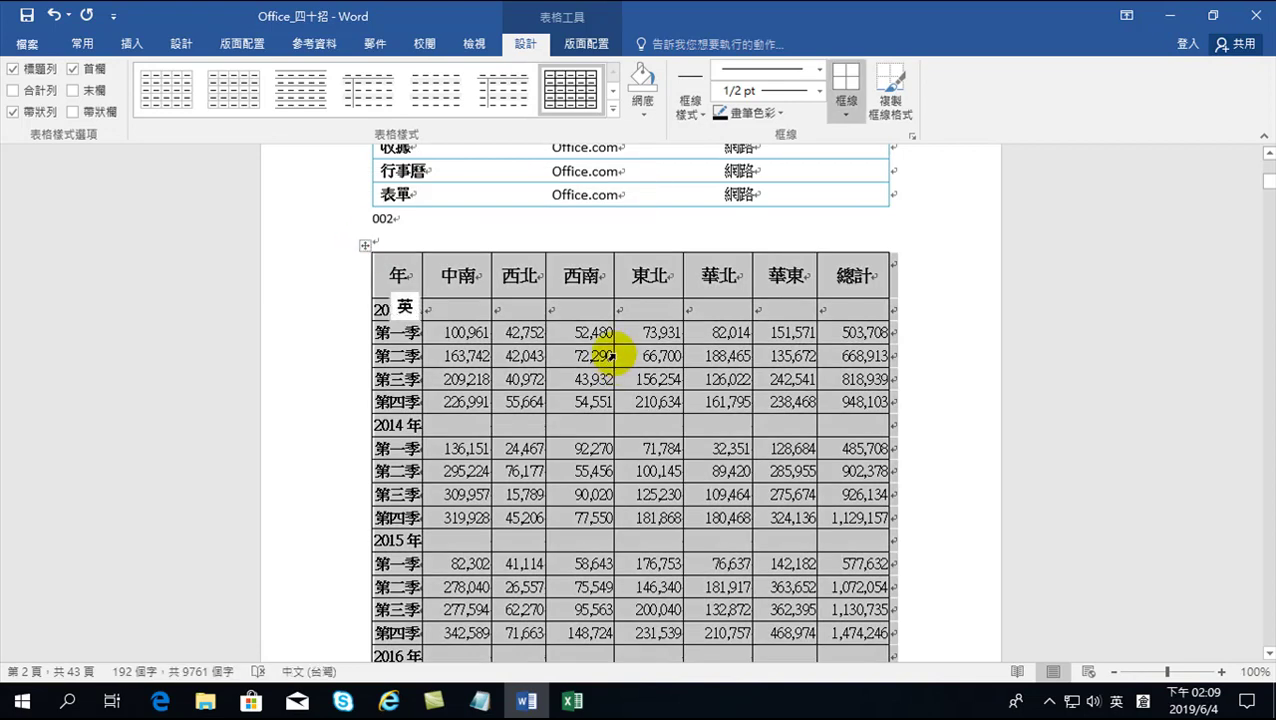
left_click(84, 44)
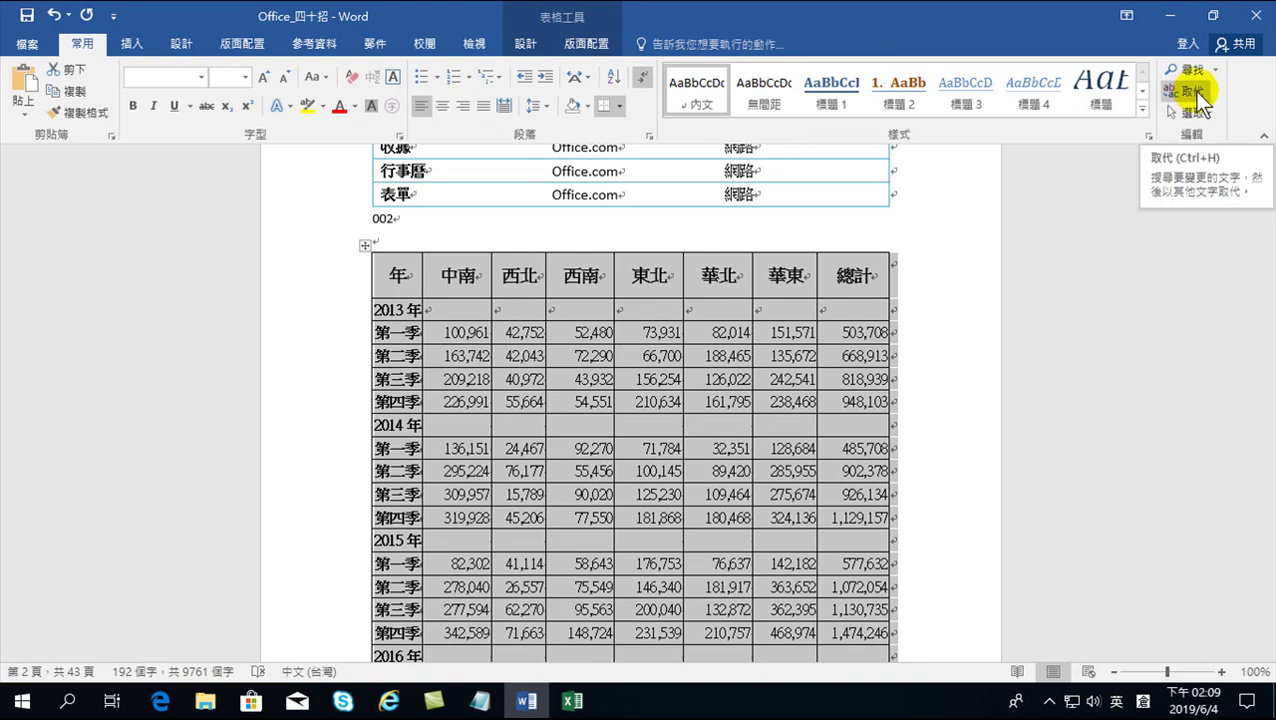
left_click(444, 336)
left_click_drag(446, 334, 650, 355)
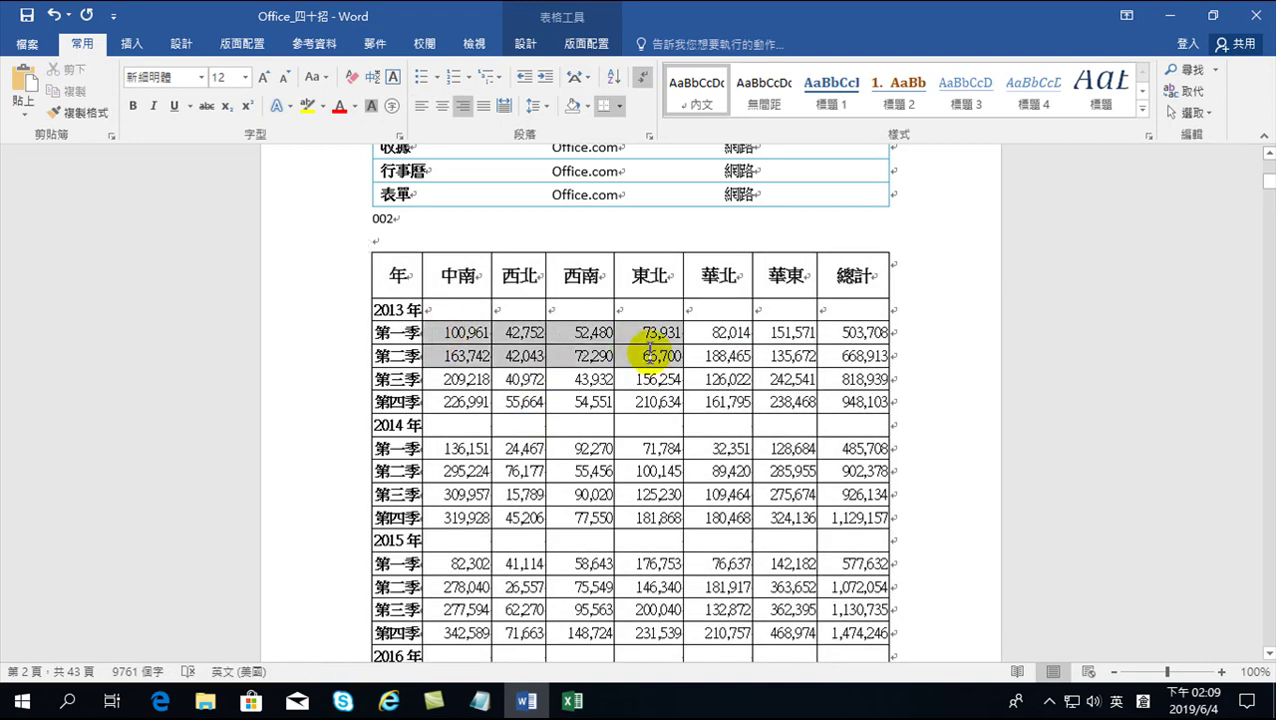
left_click_drag(447, 316, 862, 535)
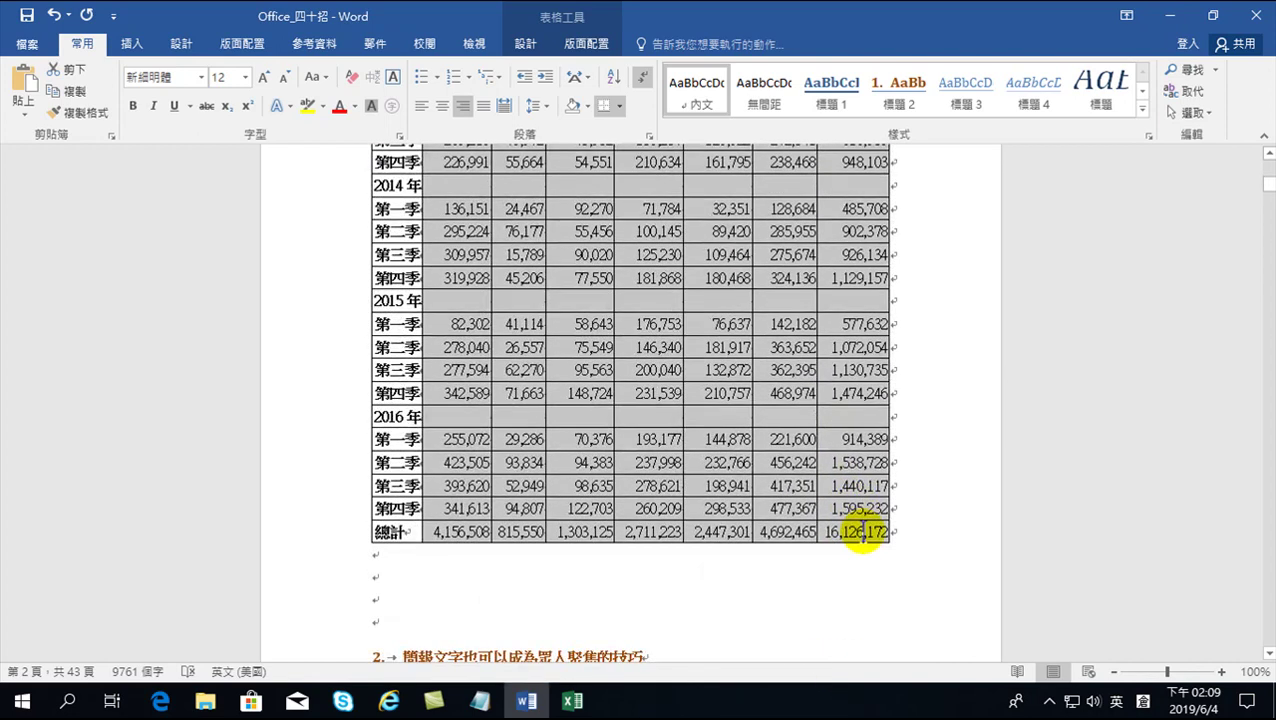
left_click(465, 103)
scroll(535, 340, "up", 6)
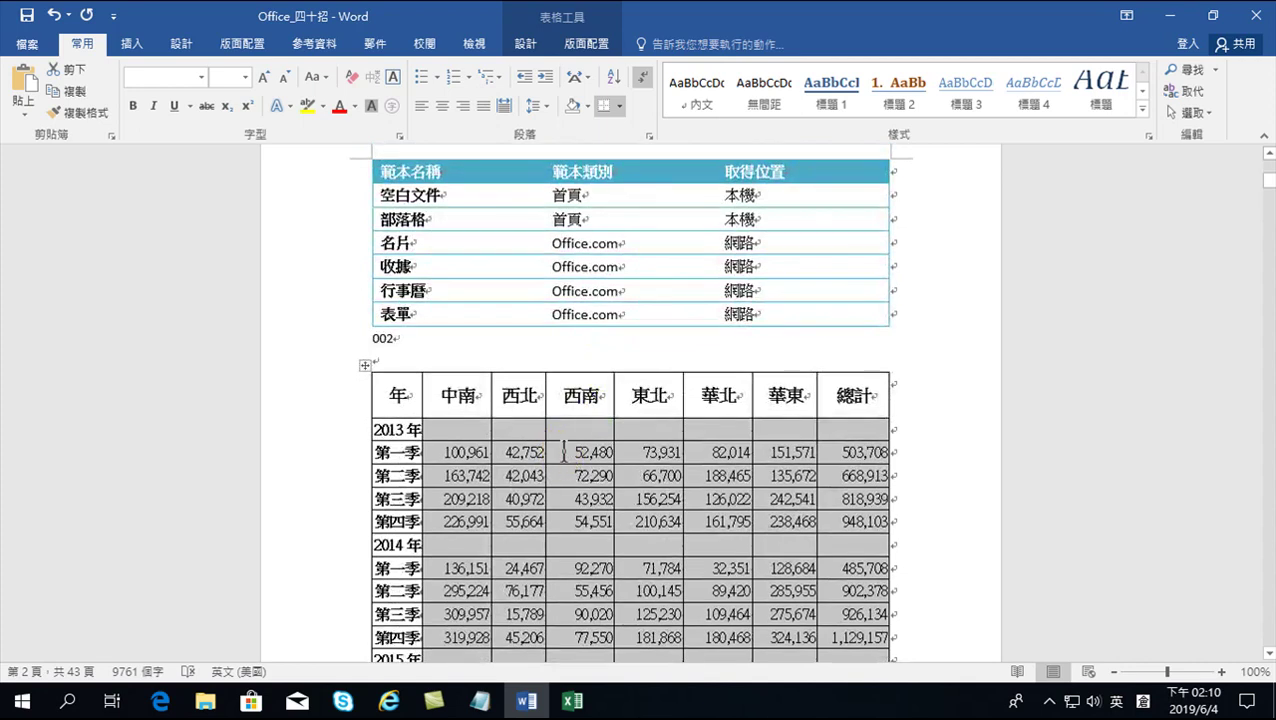
left_click(624, 455)
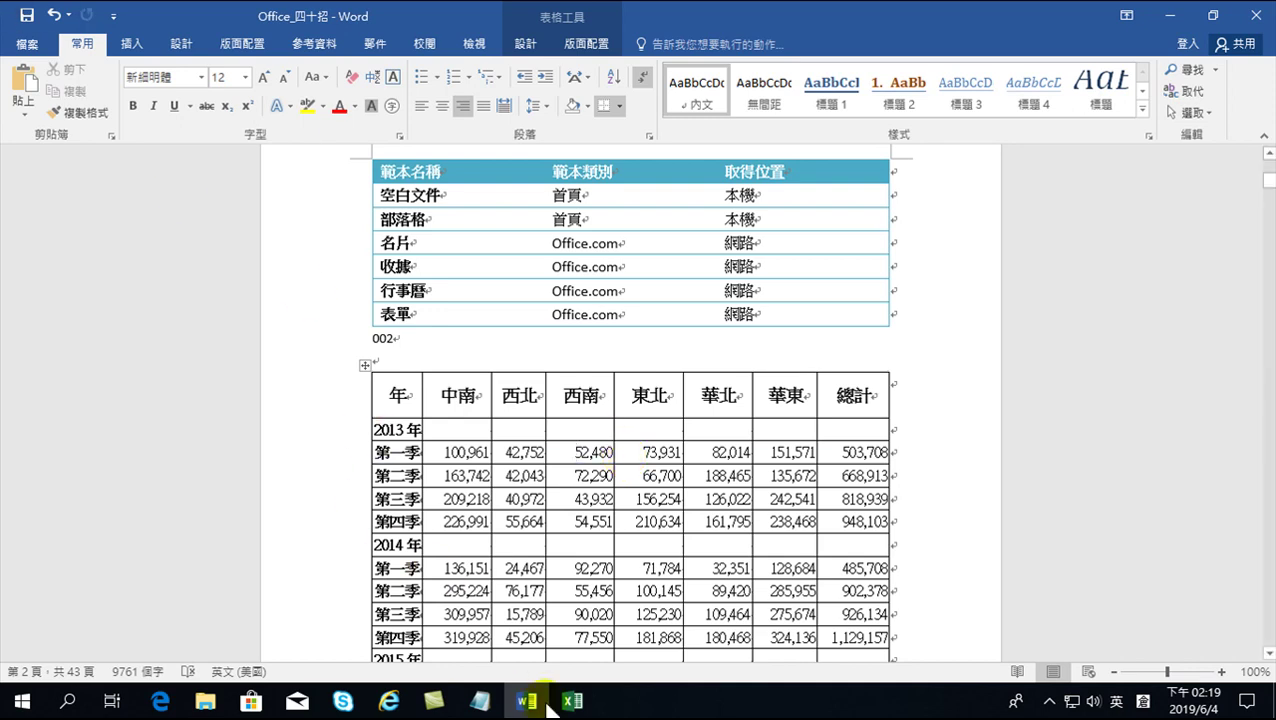
Step: Add blank lines below the quarterly sales table in Word, then switch to Excel
scroll(518, 467, "down", 12)
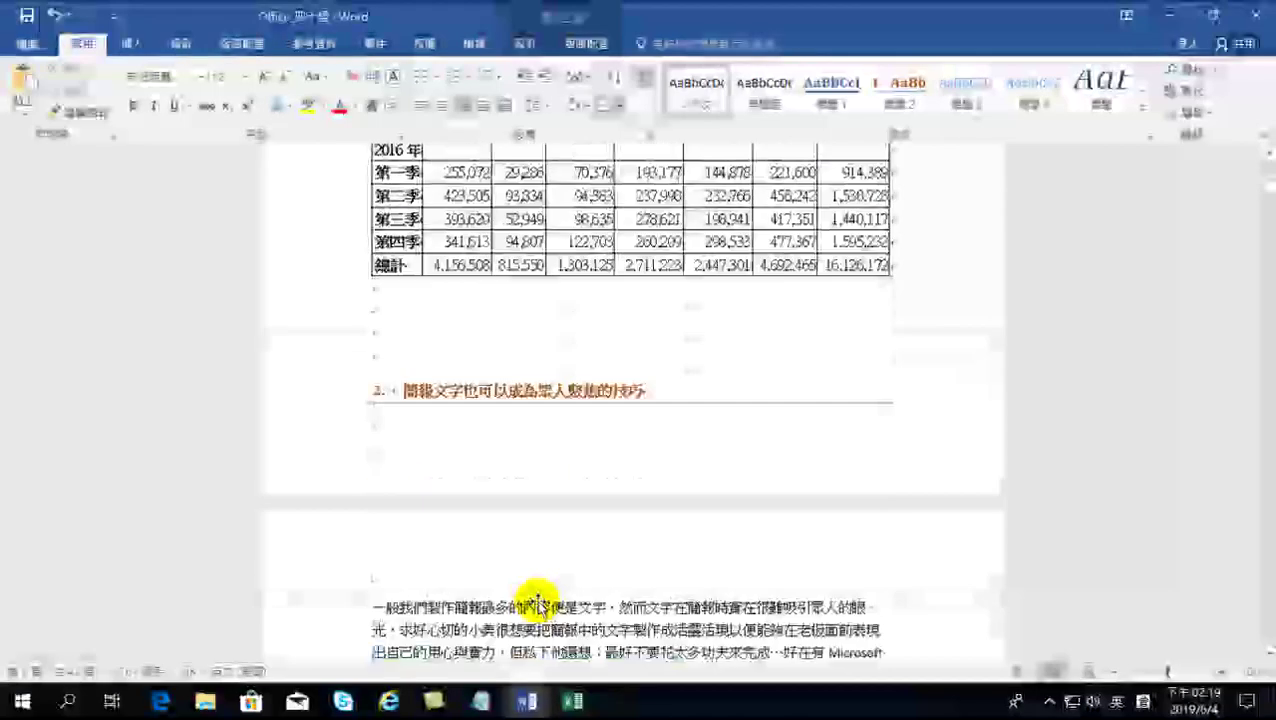
left_click(378, 308)
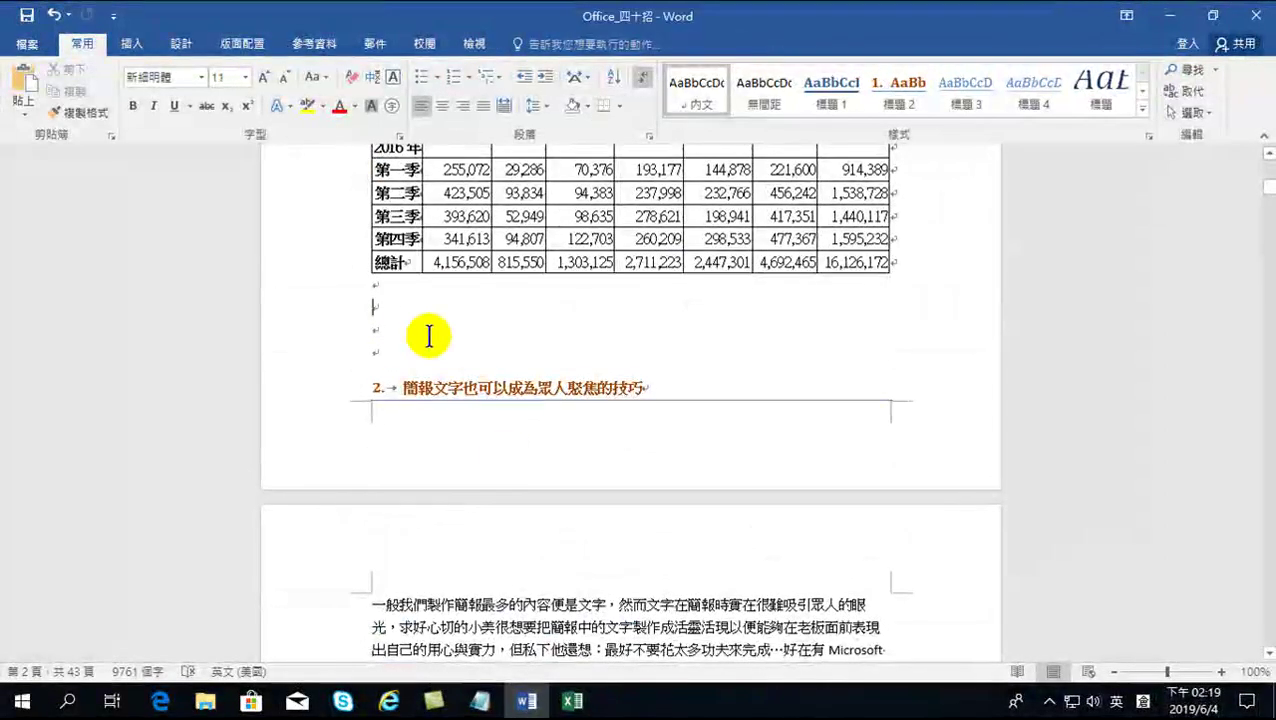
key("Return")
key("Return")
key("Return")
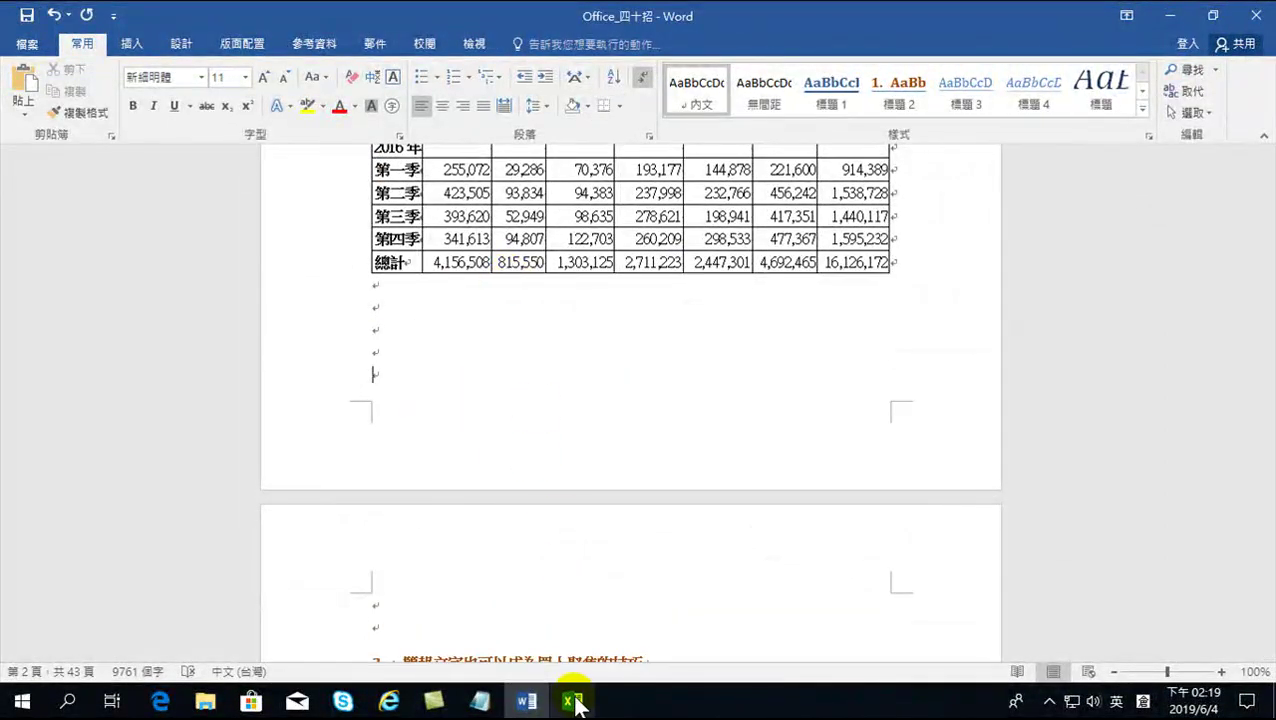
left_click(572, 701)
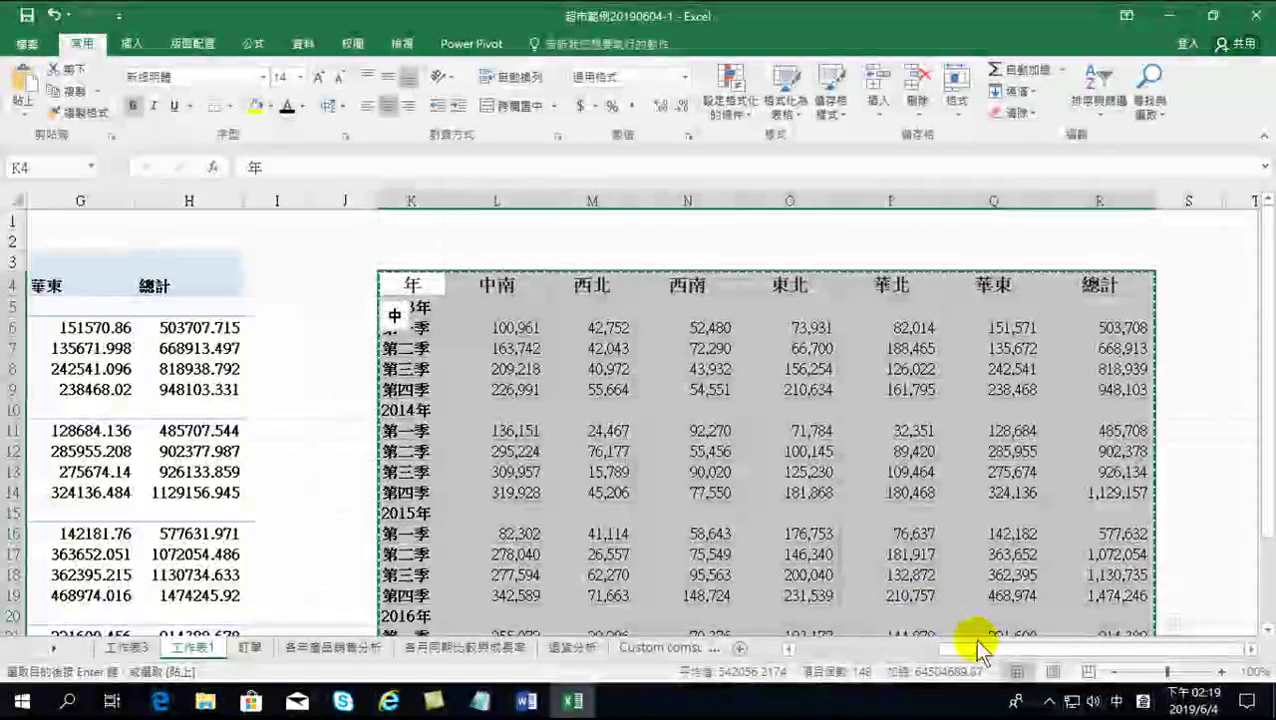
Step: Select the quarterly sales-by-region pivot table from A3, then go to the 訂單 sheet
left_click_drag(977, 644, 810, 648)
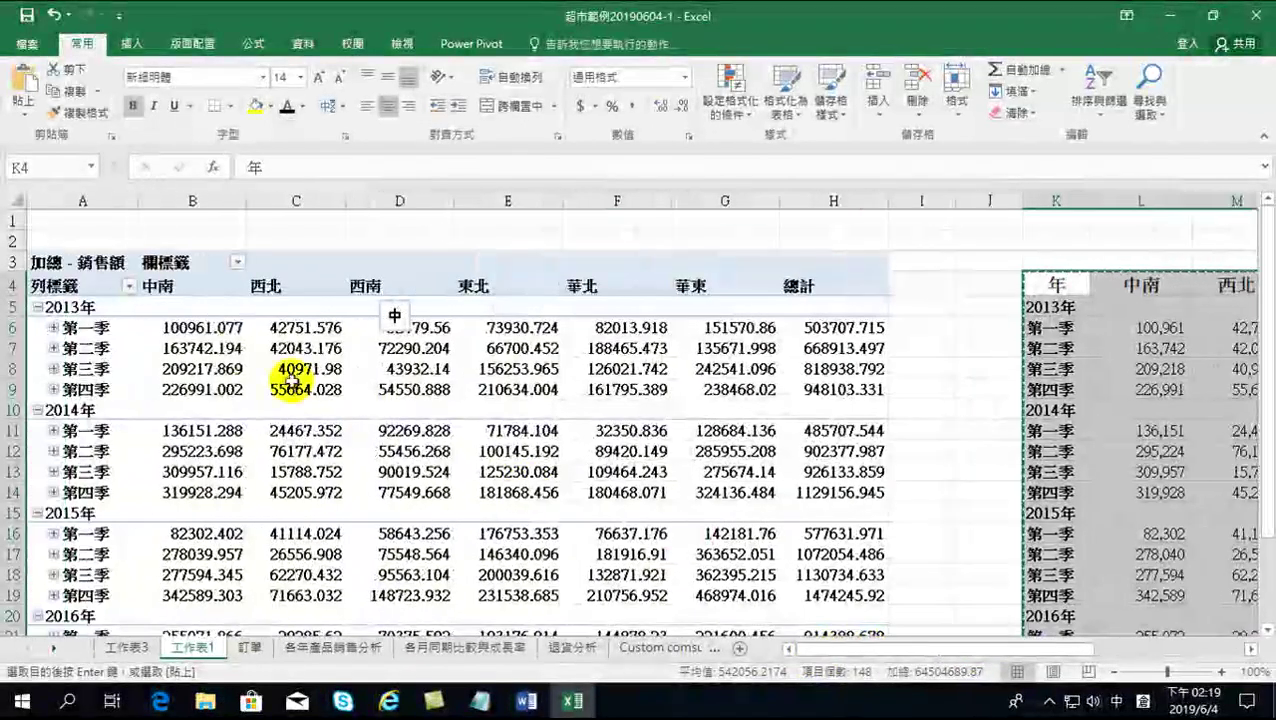
left_click(196, 348)
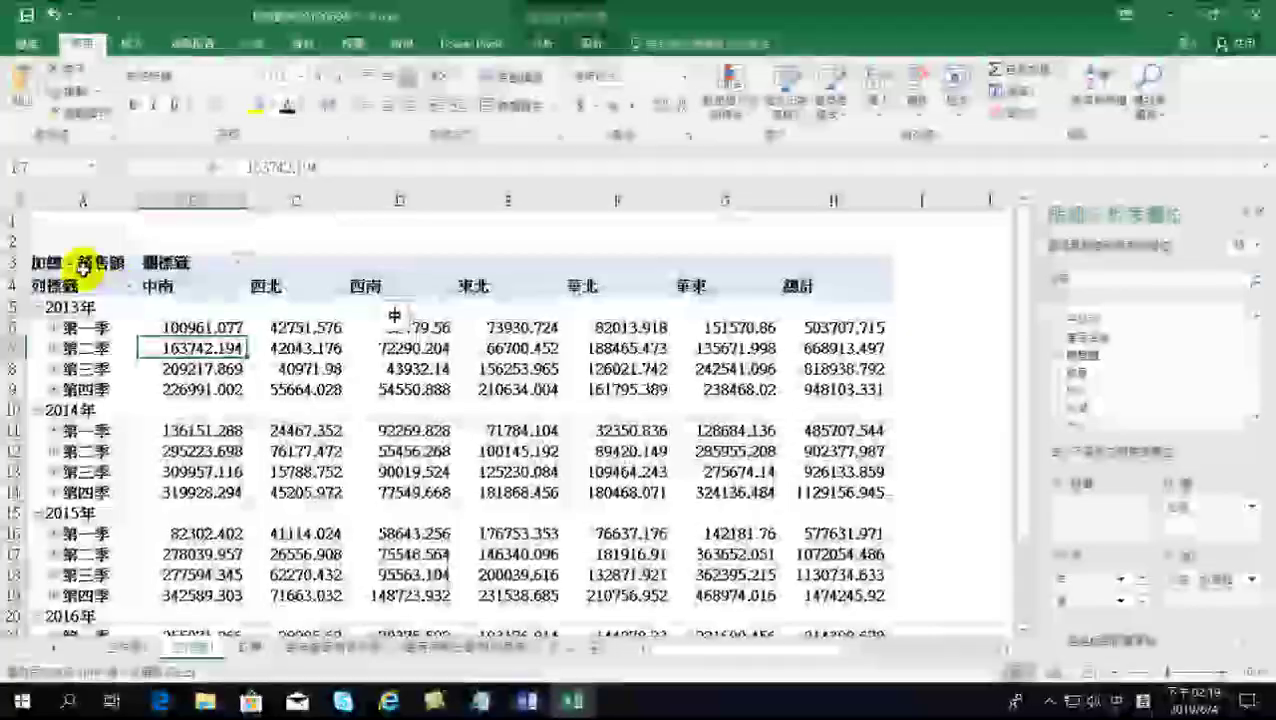
left_click_drag(75, 262, 803, 590)
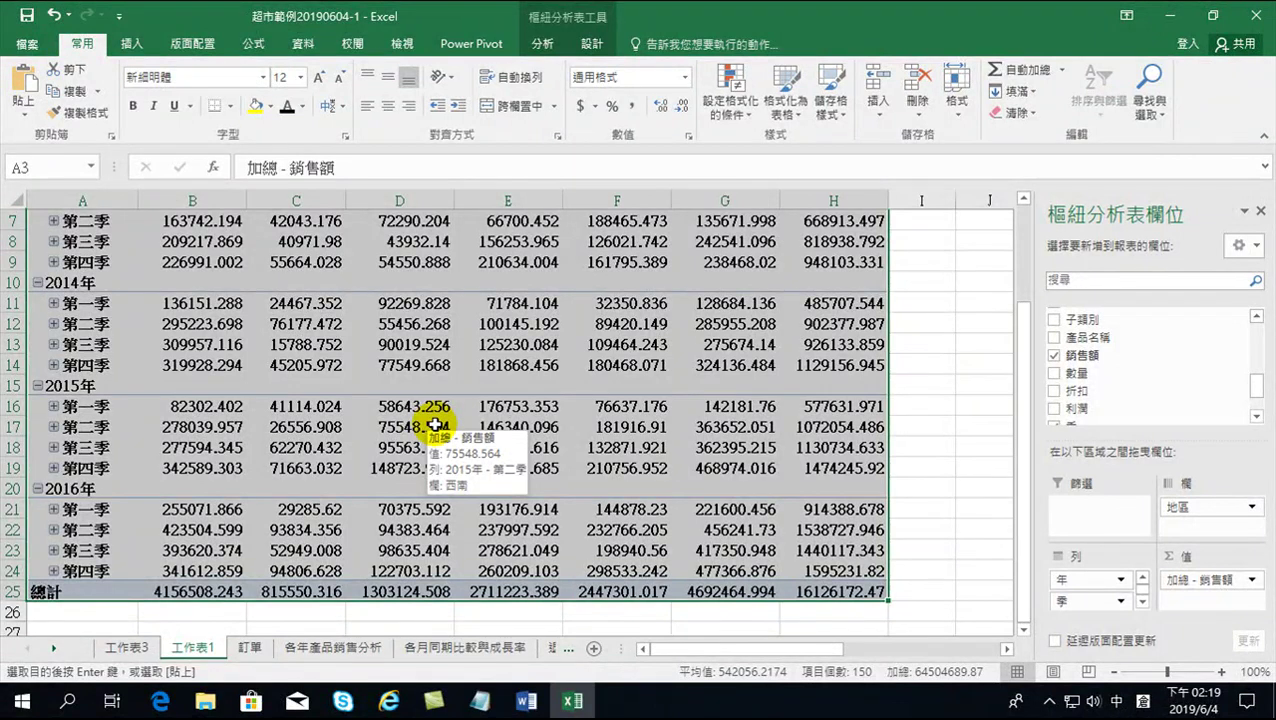
scroll(372, 310, "up", 2)
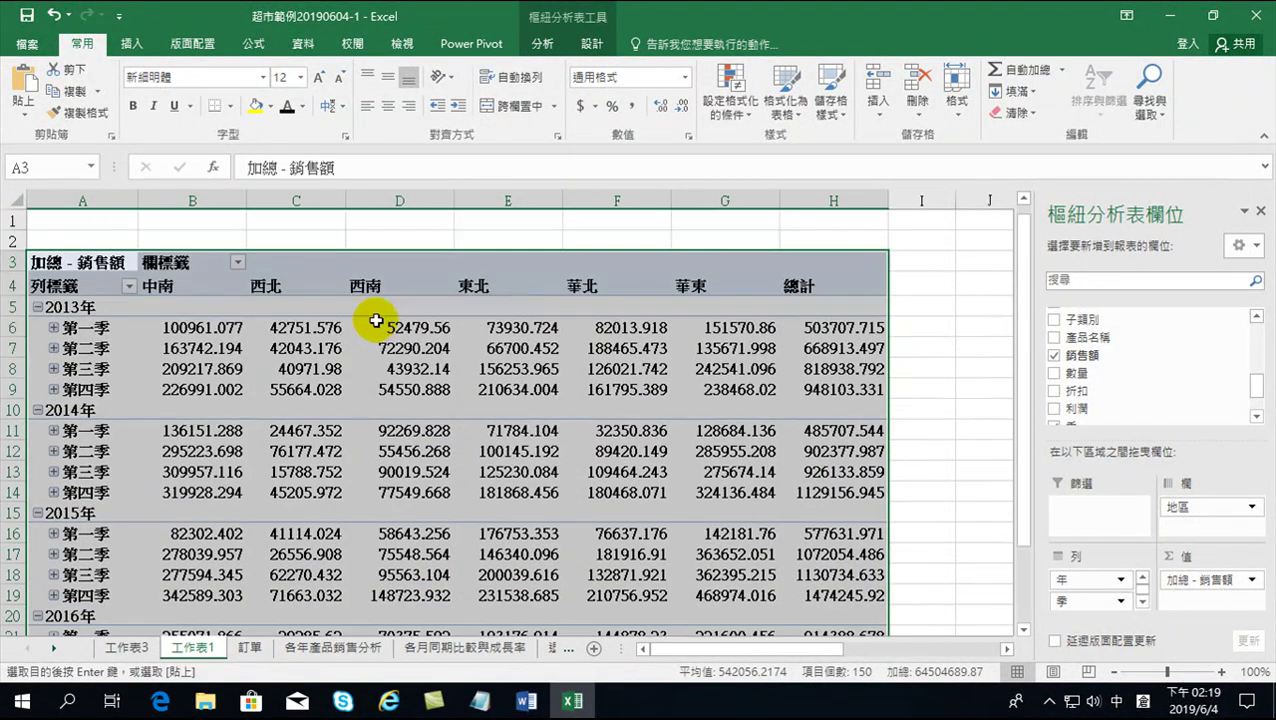
left_click(250, 648)
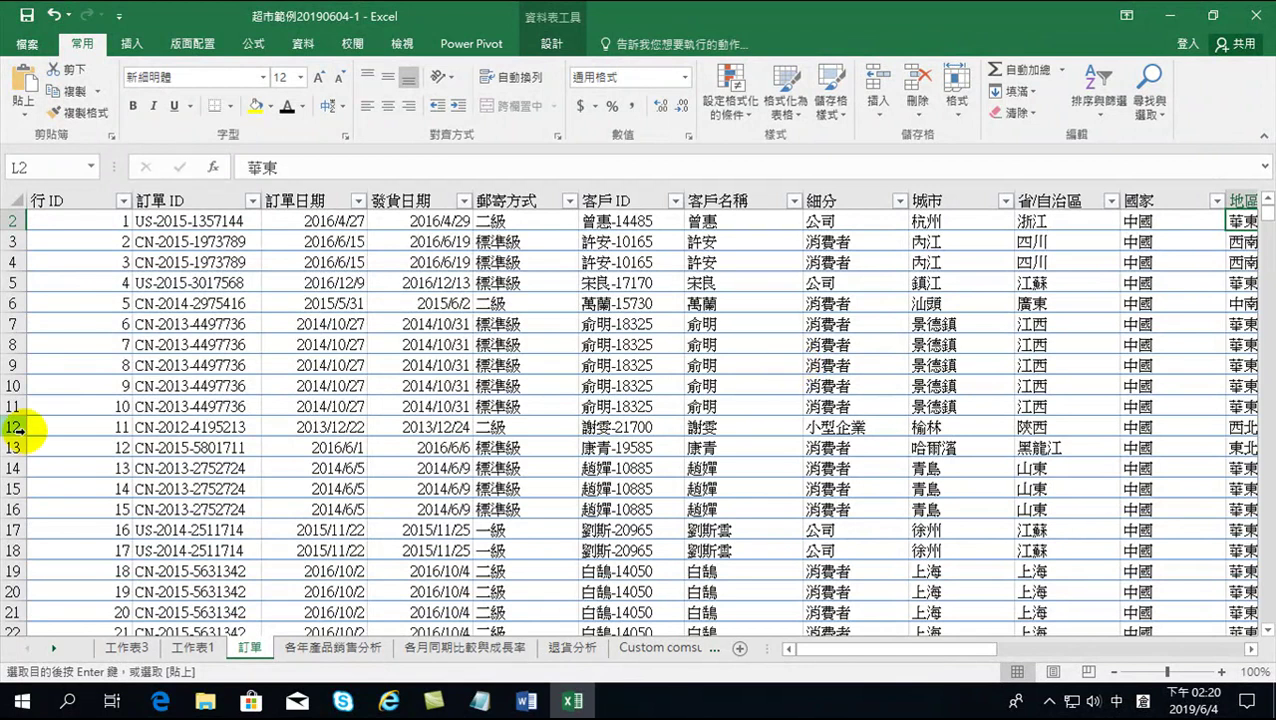
Step: Go back from the 訂單 order data to the 工作表1 pivot table sheet
left_click(193, 648)
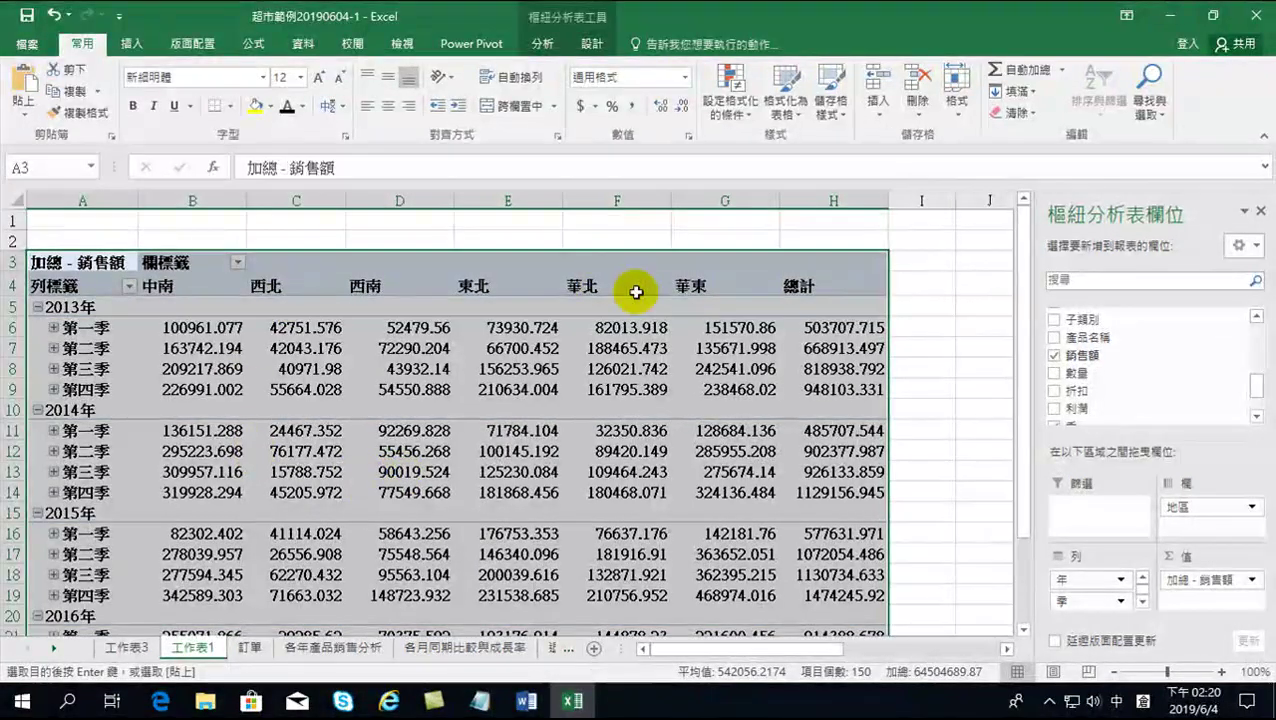
mouse_move(537, 454)
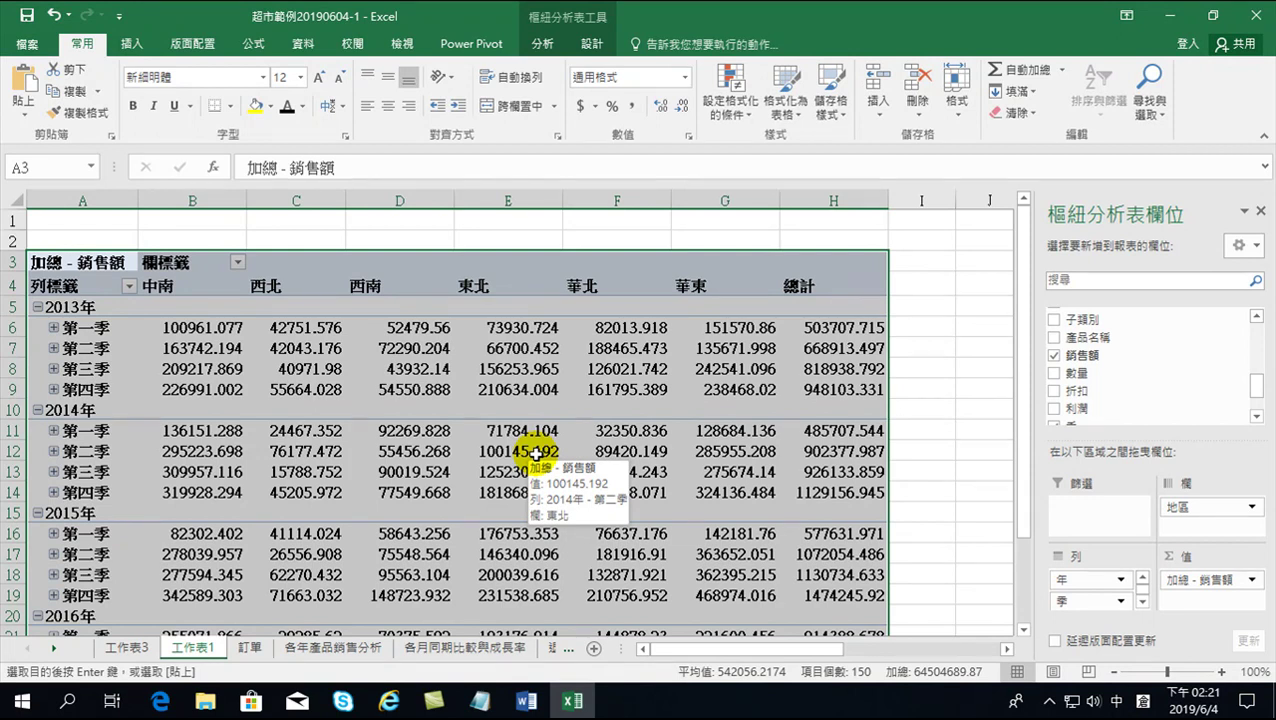
Step: Select the pivot table from A3 through the 總計 row and copy it
left_click_drag(652, 648, 760, 530)
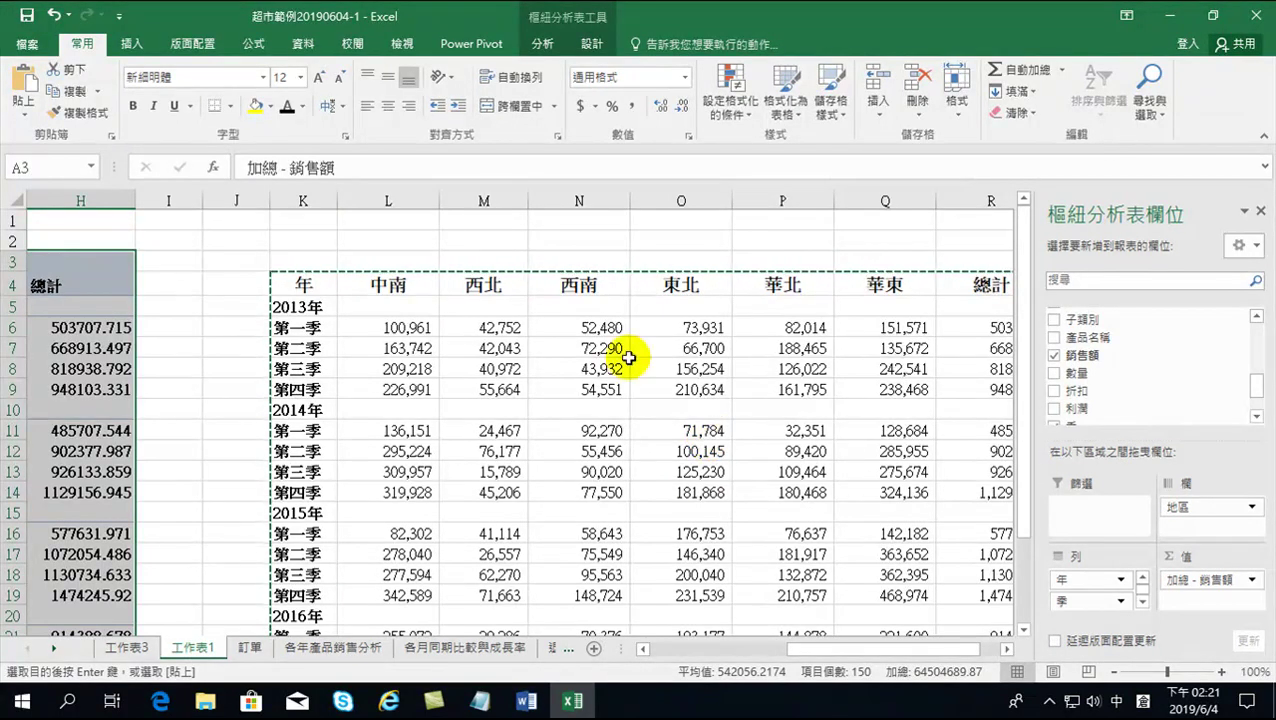
left_click_drag(806, 648, 674, 652)
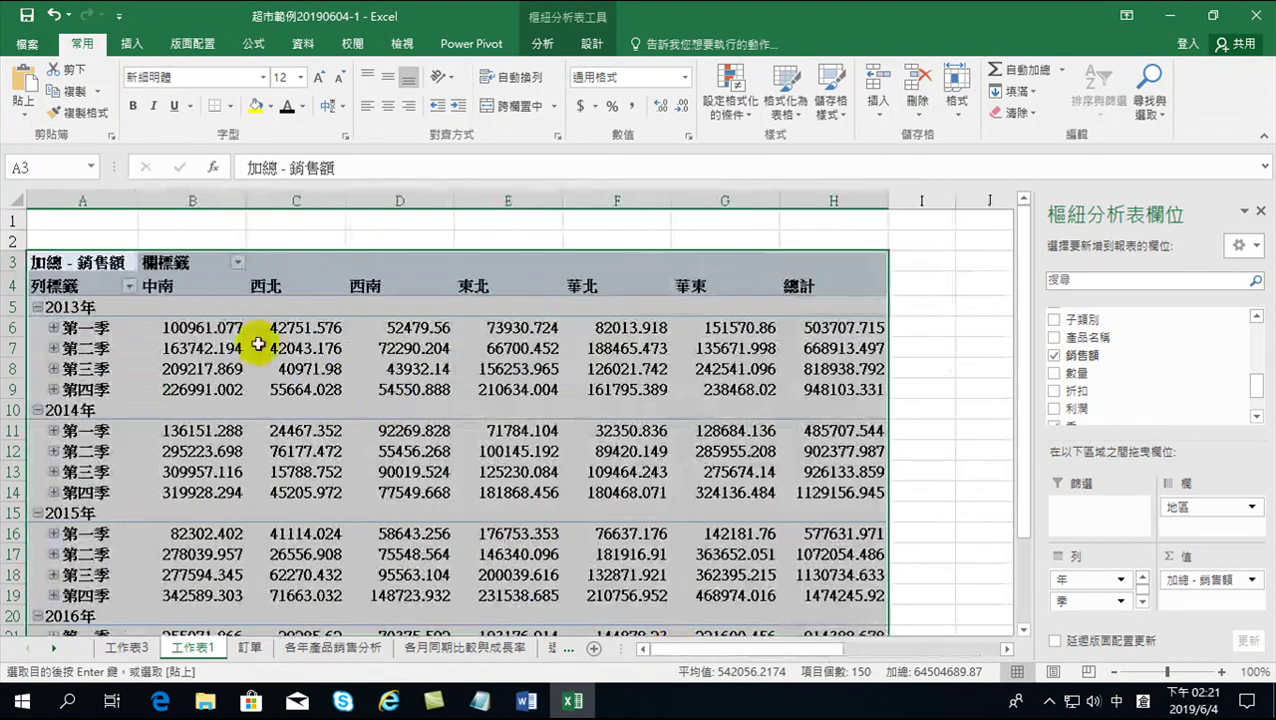
left_click(135, 349)
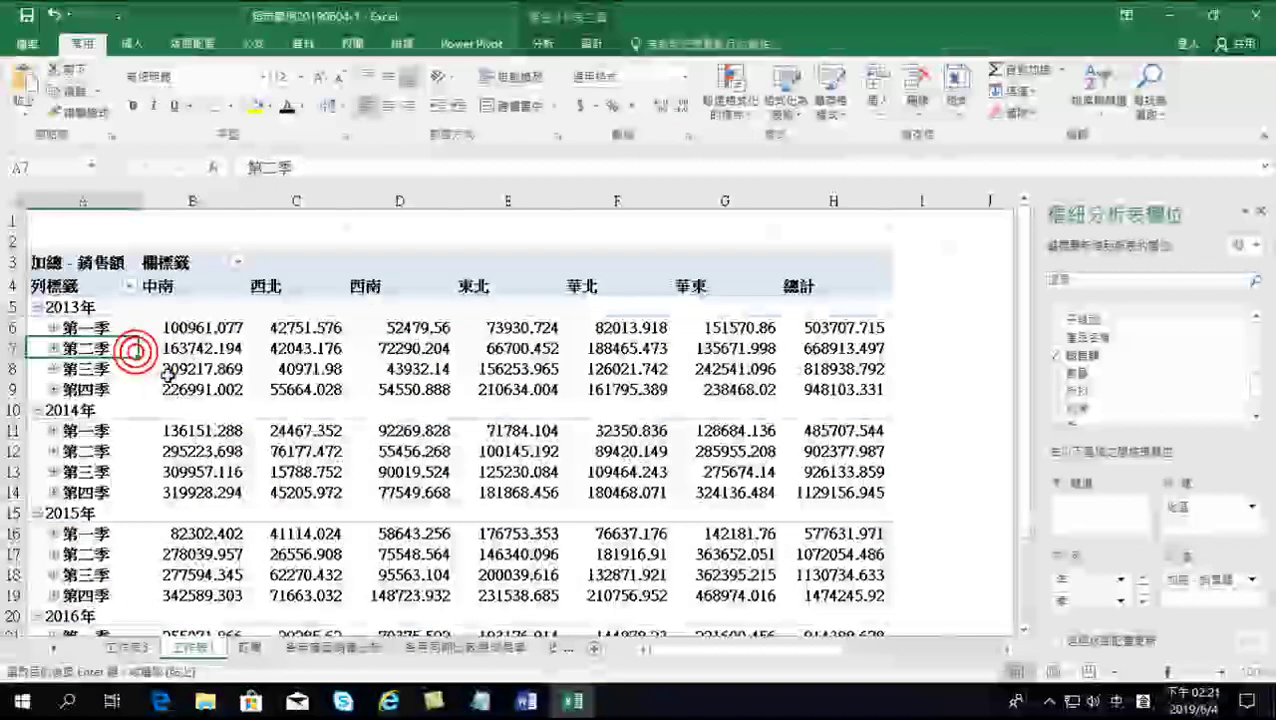
left_click(88, 264)
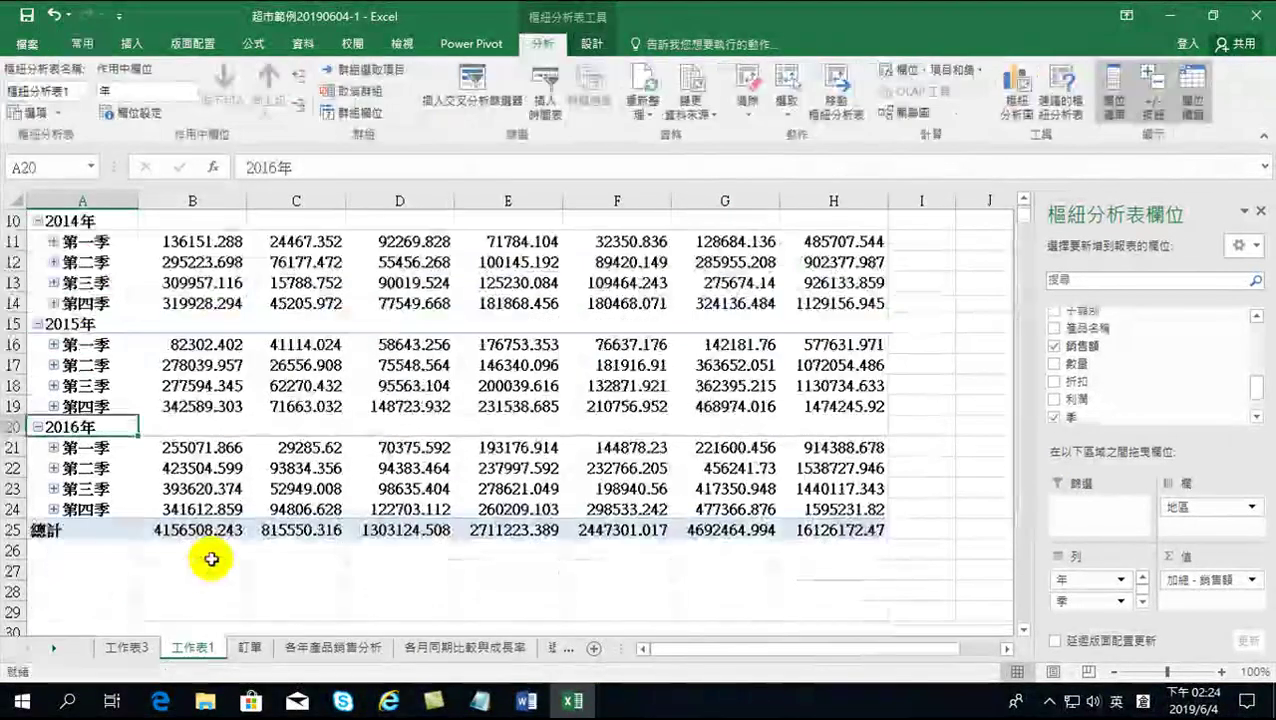
scroll(205, 555, "up", 3)
left_click_drag(84, 264, 806, 612)
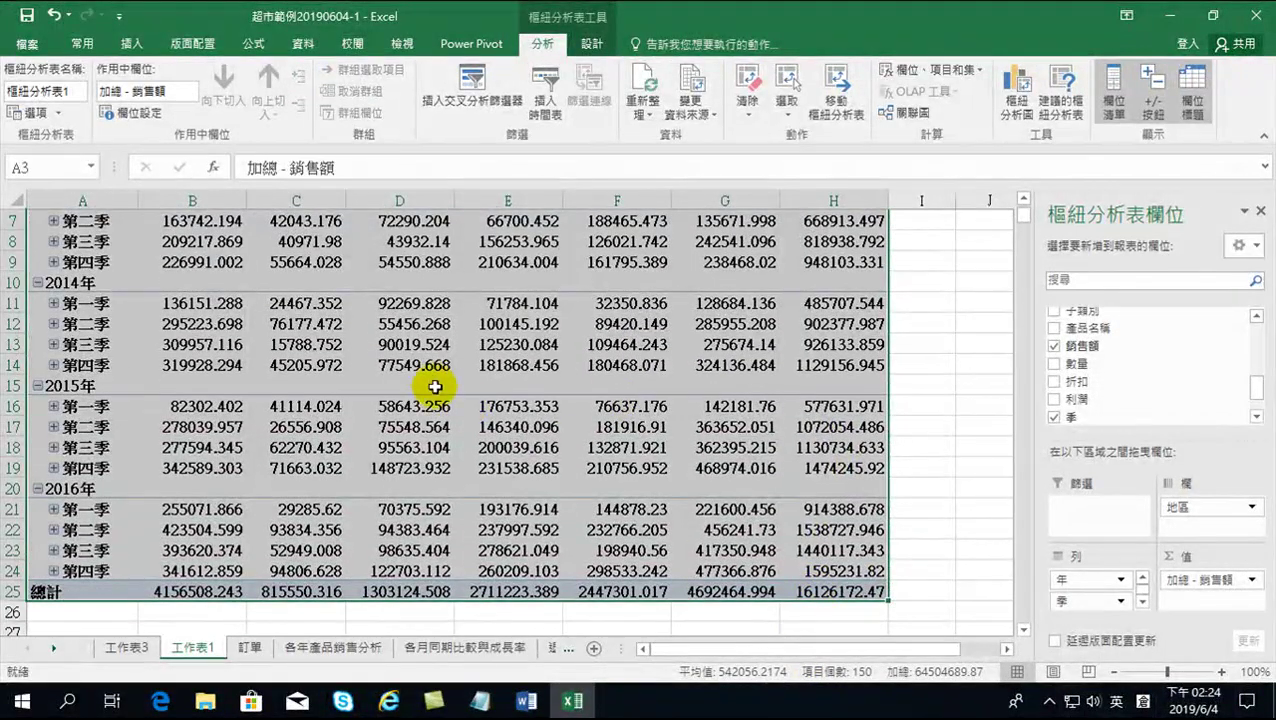
left_click(84, 44)
left_click(67, 91)
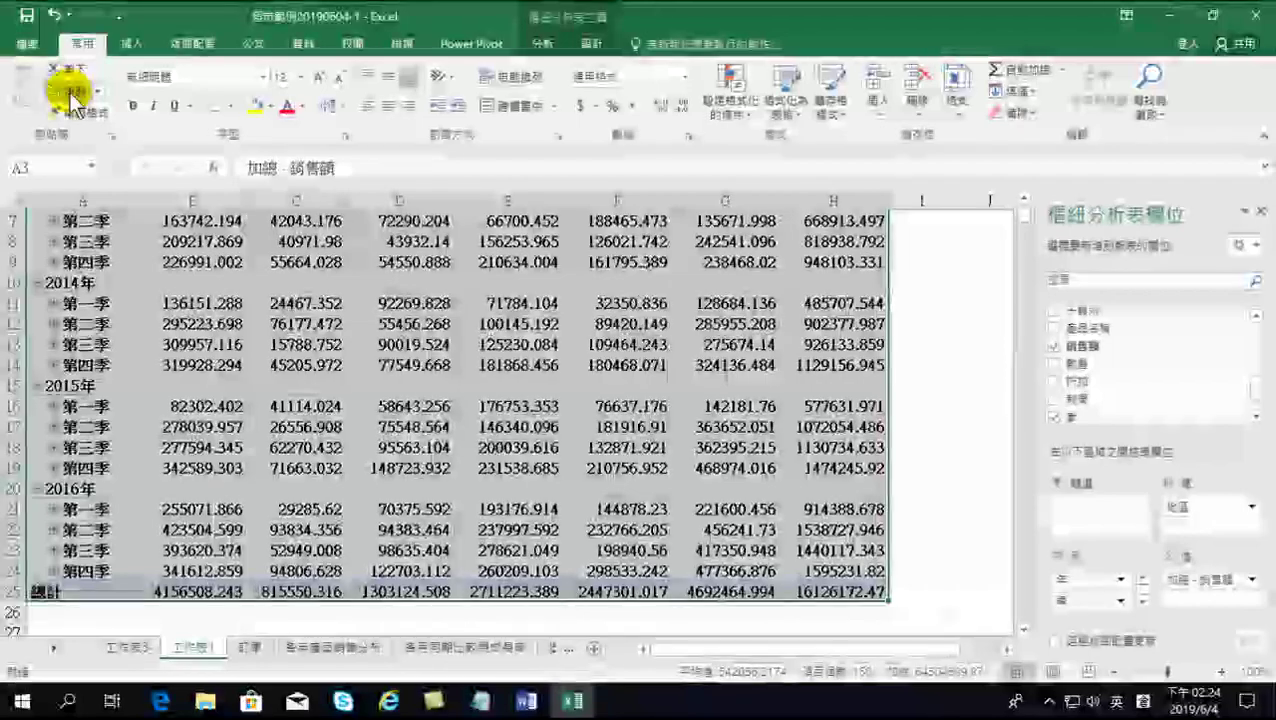
scroll(736, 438, "up", 2)
Step: Paste the copied pivot table below the Word table as a linked Microsoft Excel Worksheet Object
left_click(527, 700)
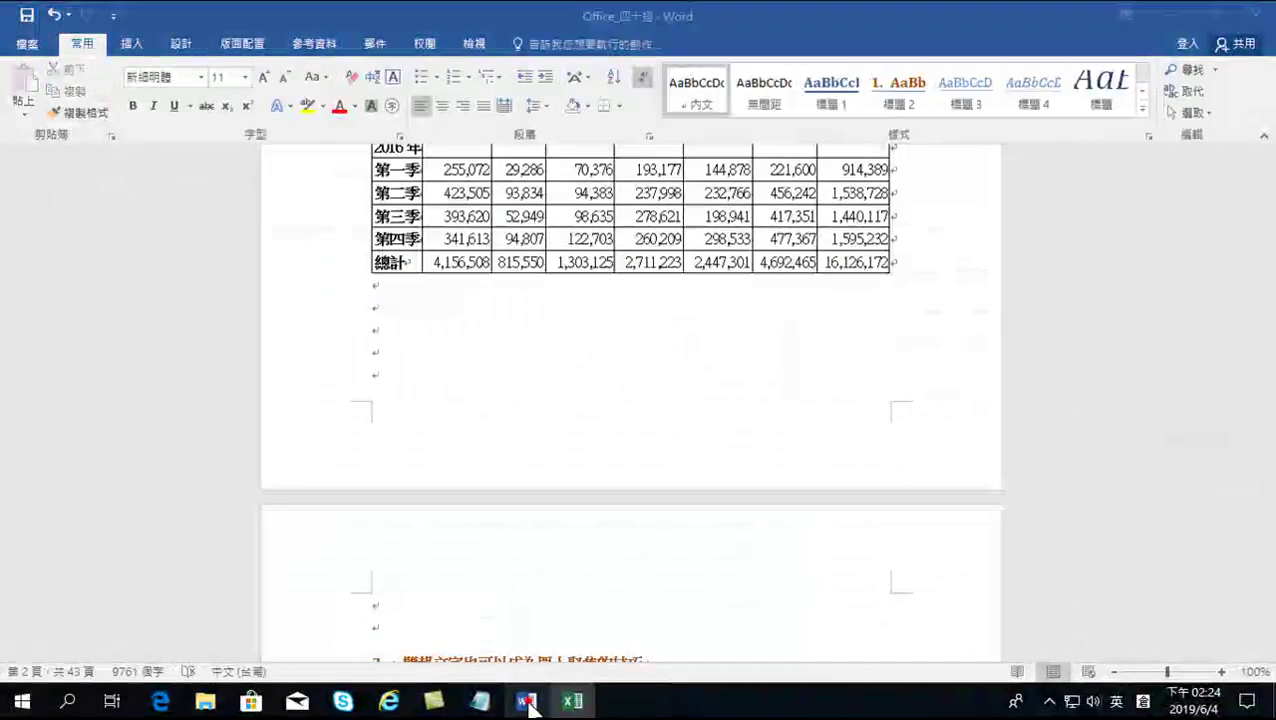
left_click(388, 328)
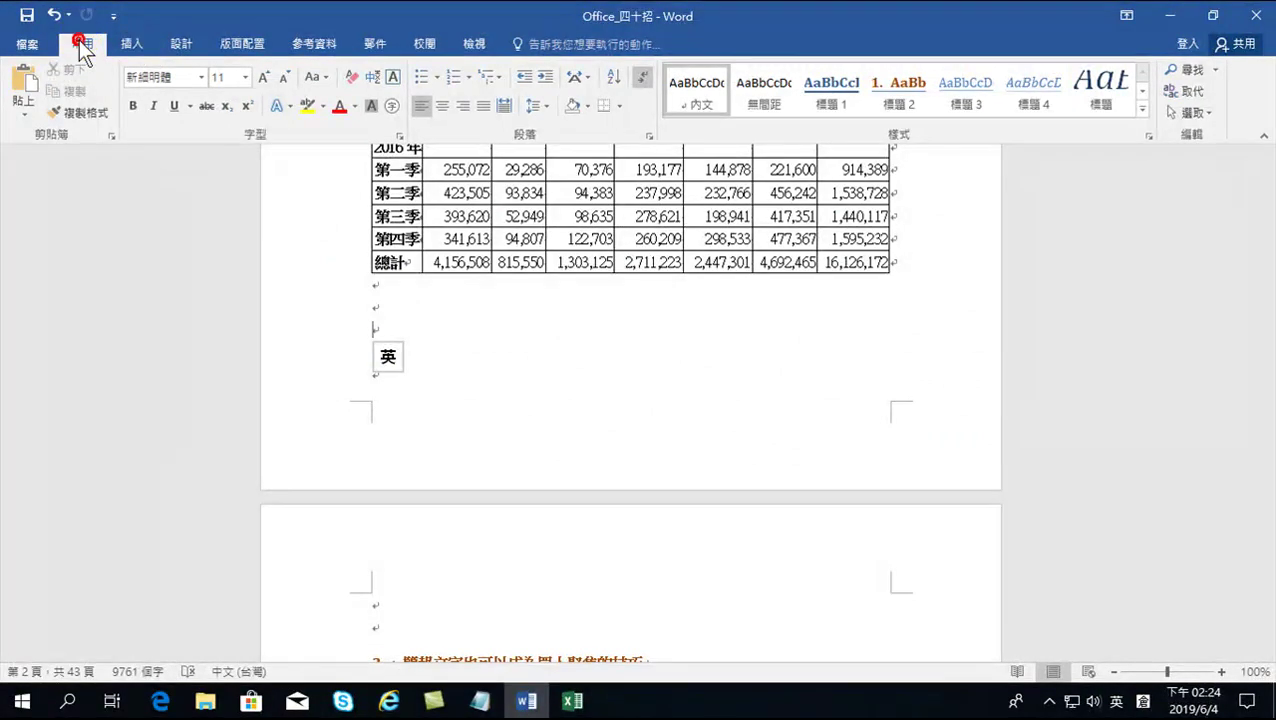
left_click(24, 112)
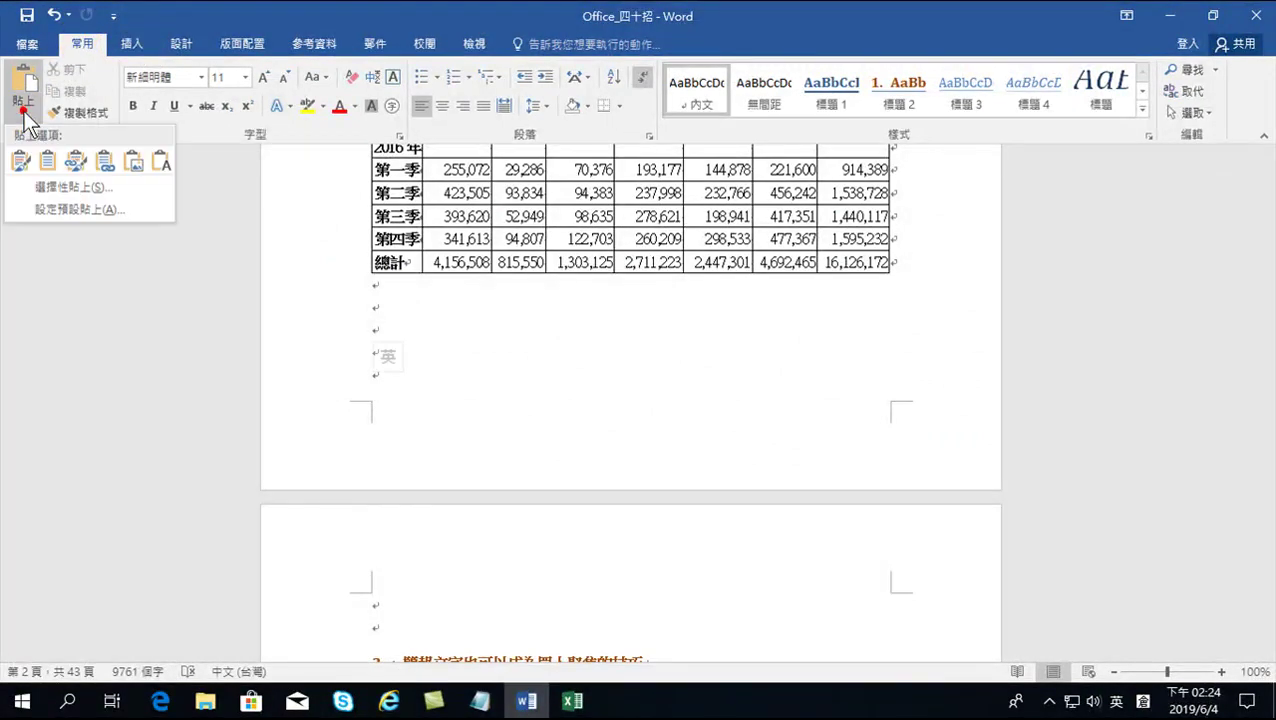
left_click(61, 186)
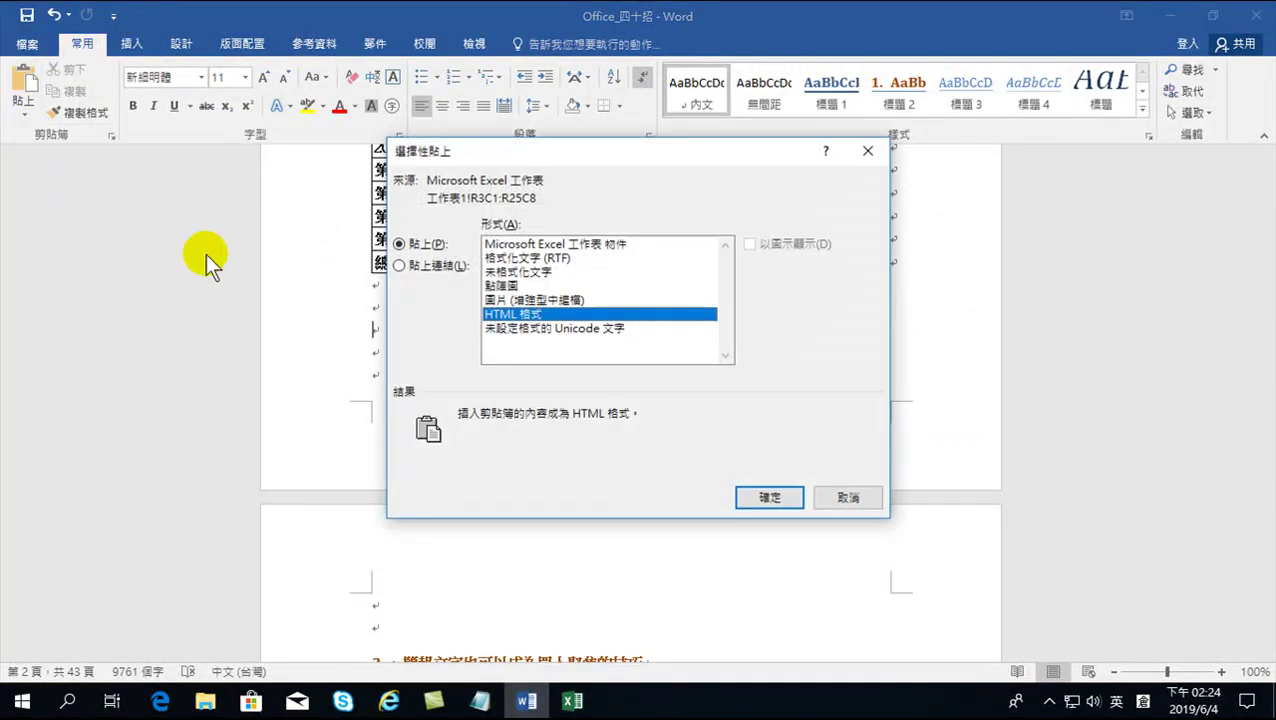
left_click(400, 265)
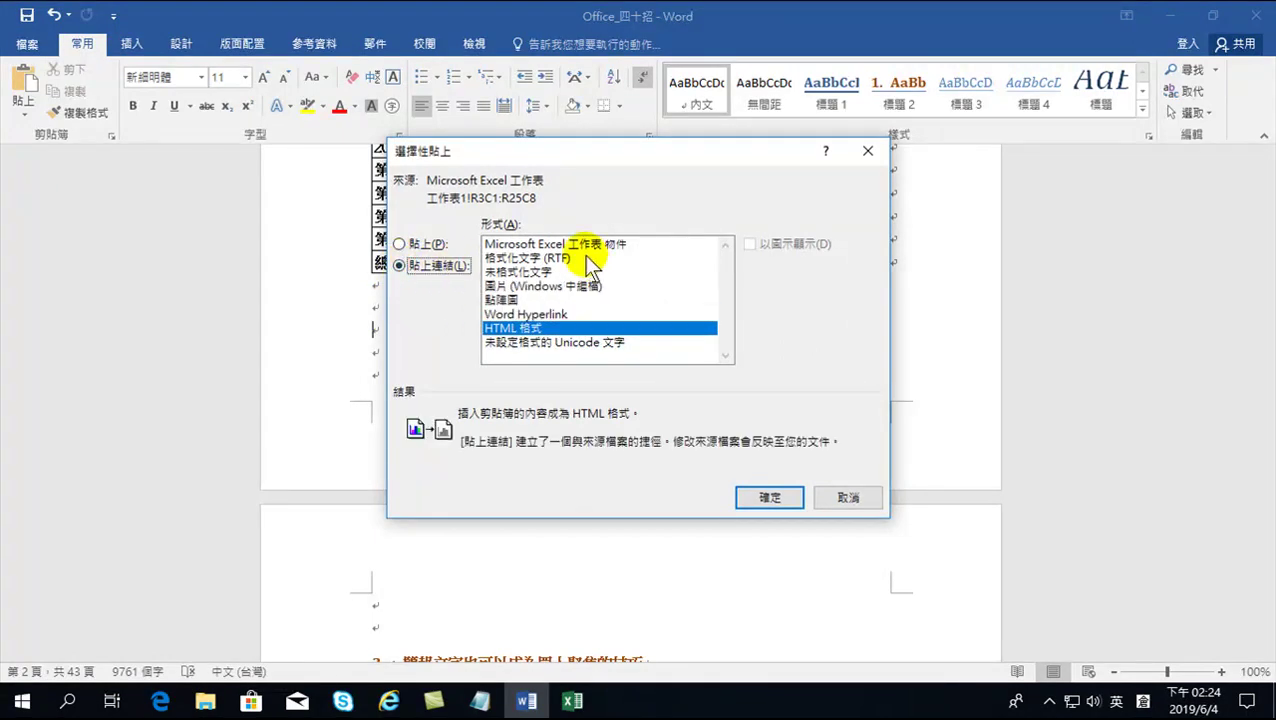
left_click(572, 245)
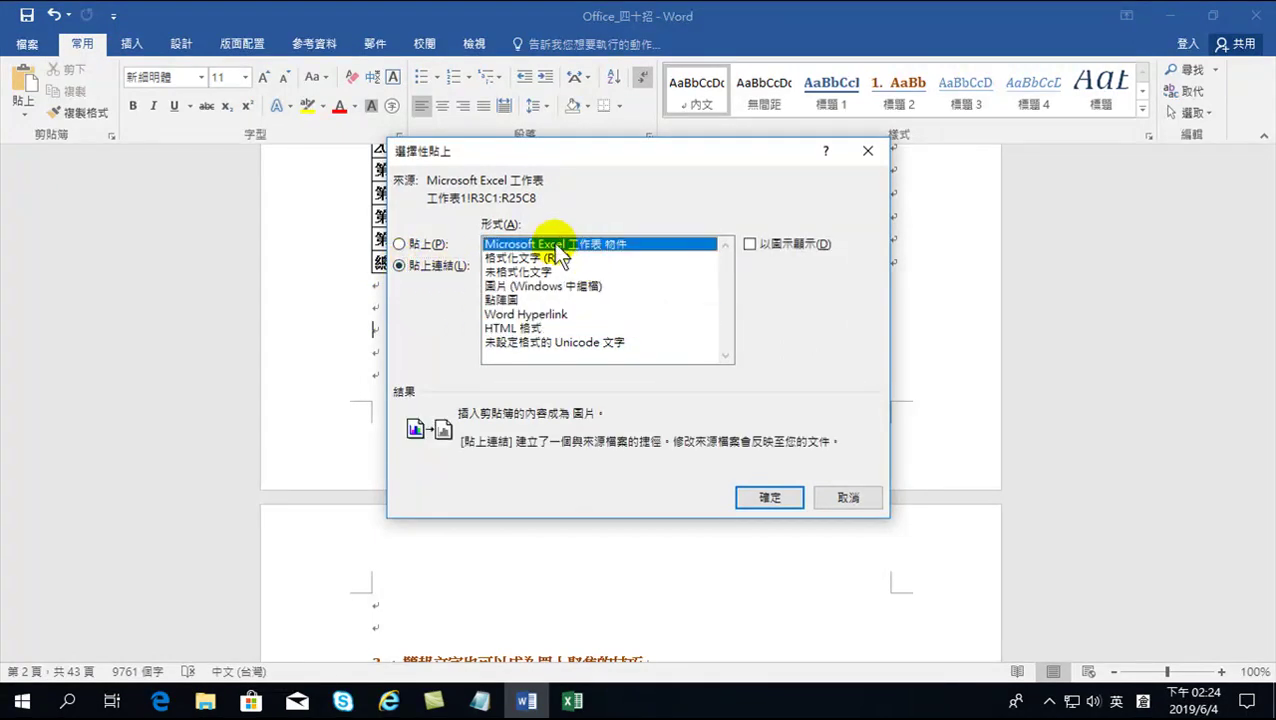
left_click(766, 495)
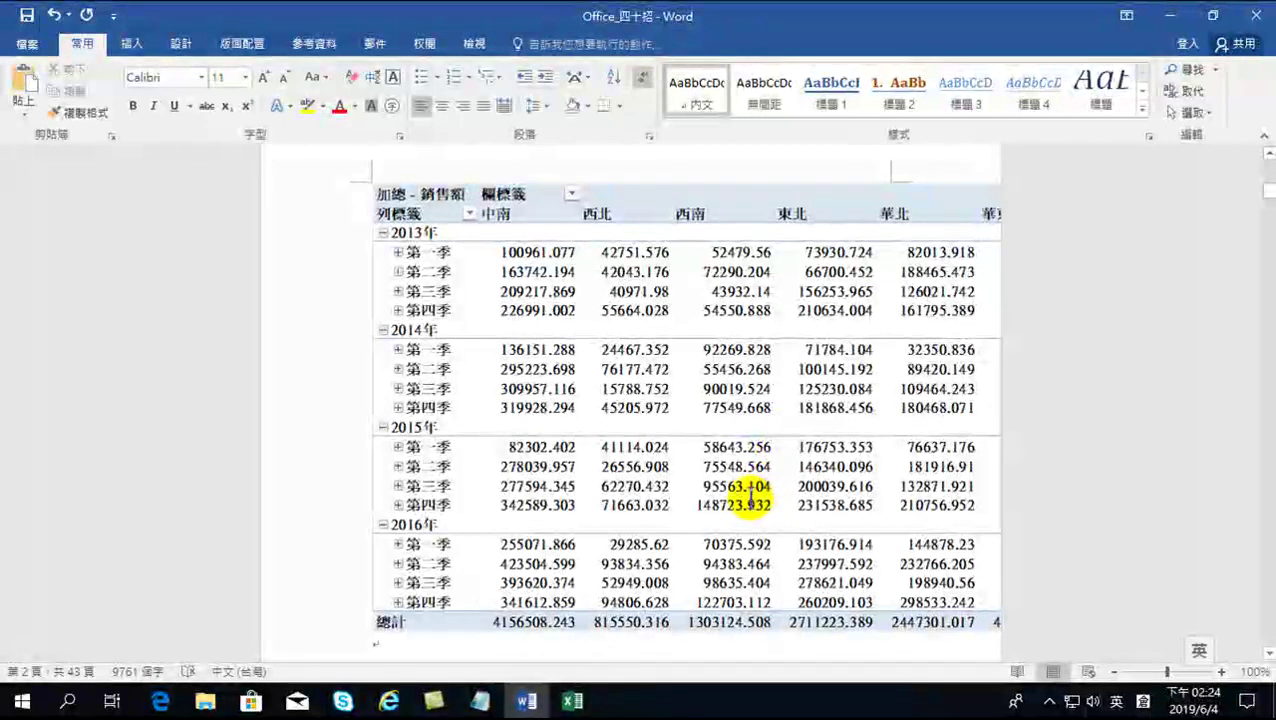
Step: Resize the linked pivot table object to fit the page width, then return to Excel
left_click(625, 385)
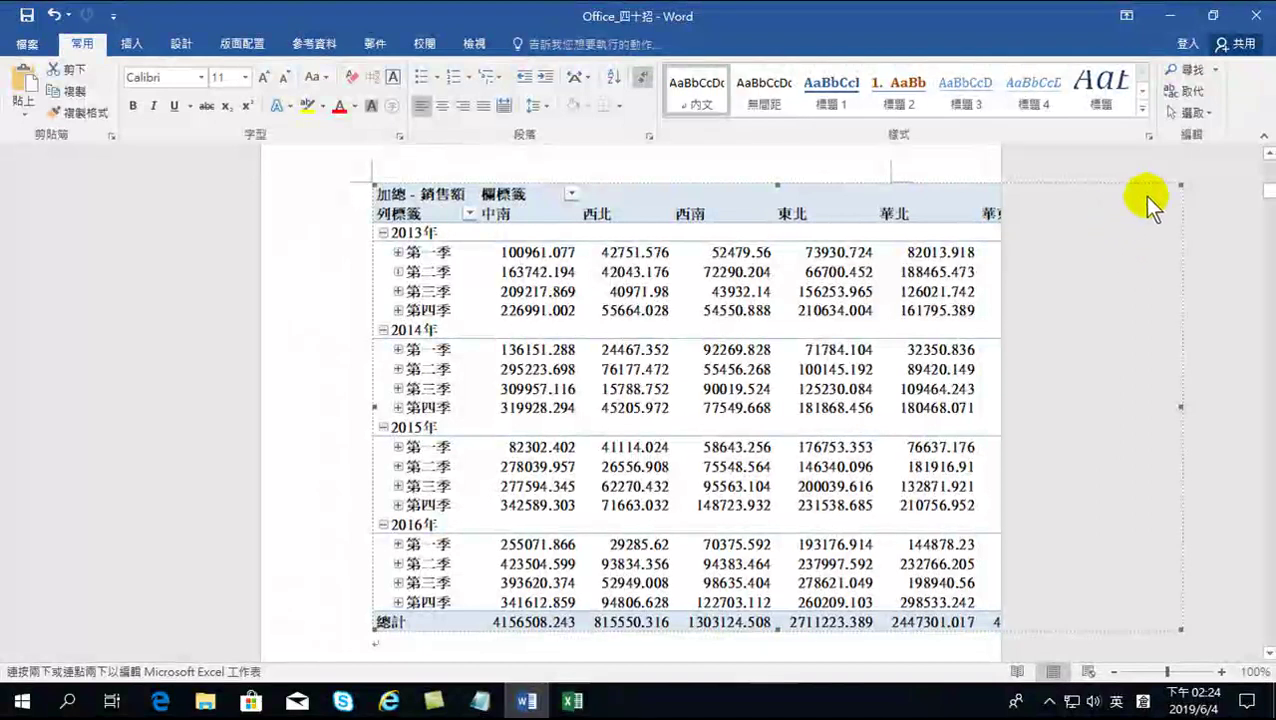
left_click_drag(1181, 185, 874, 348)
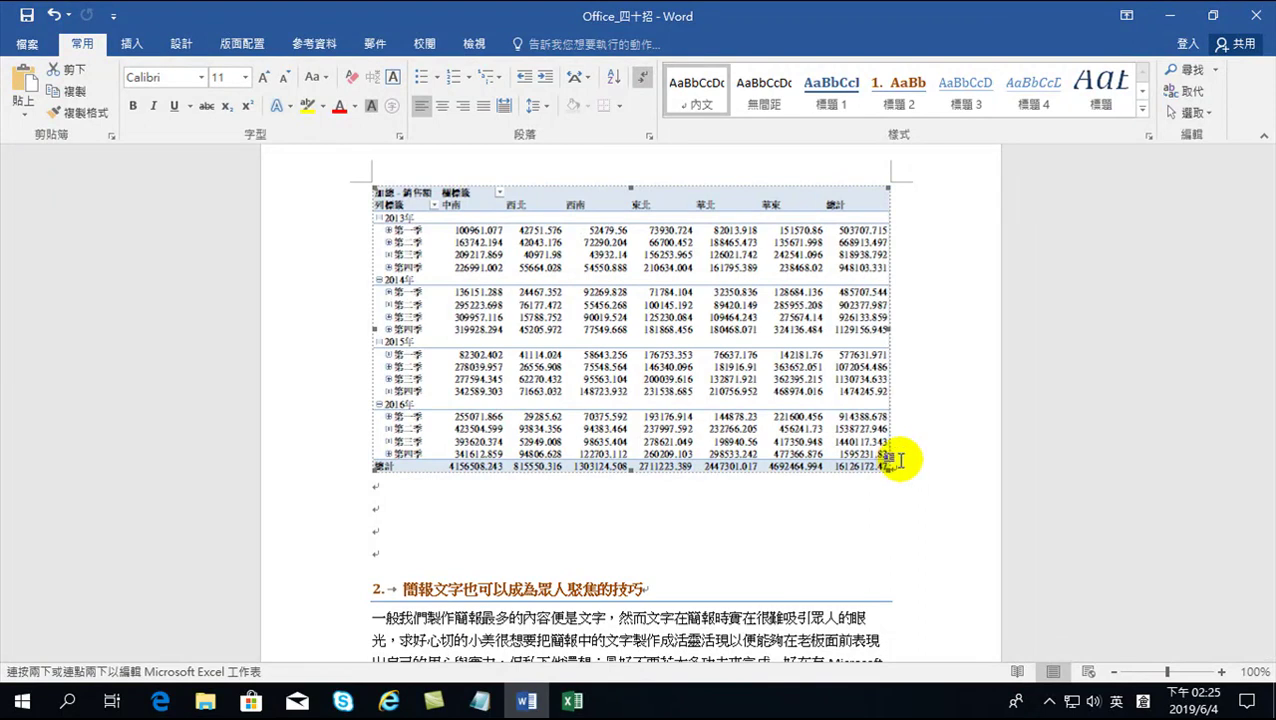
left_click(609, 244)
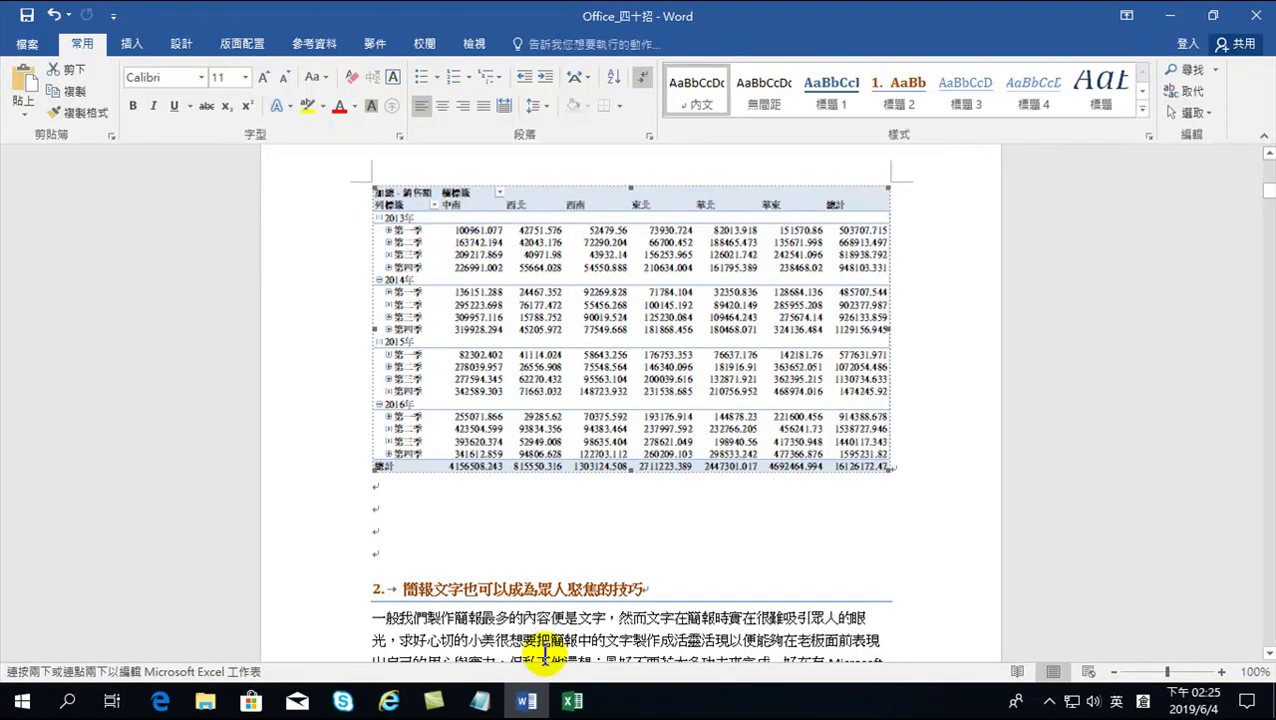
left_click(571, 702)
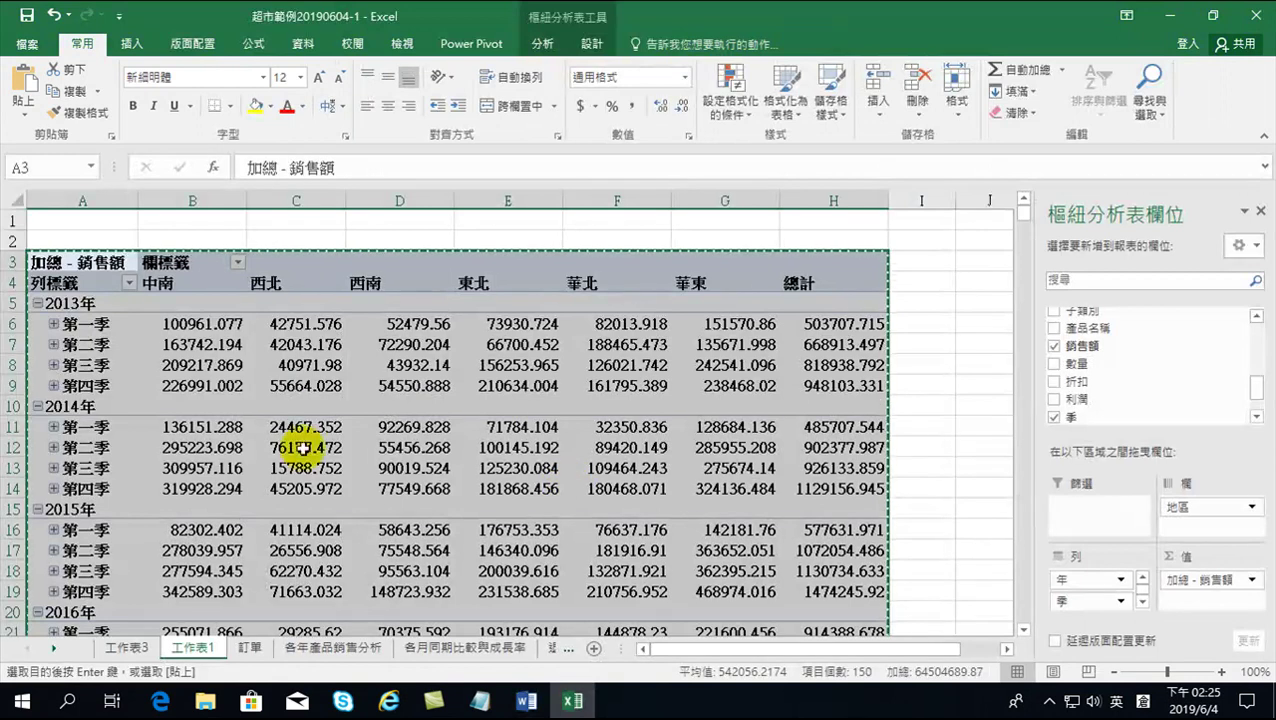
Step: Show the top of the 訂單 sheet and select the first order's date in C2
left_click(250, 650)
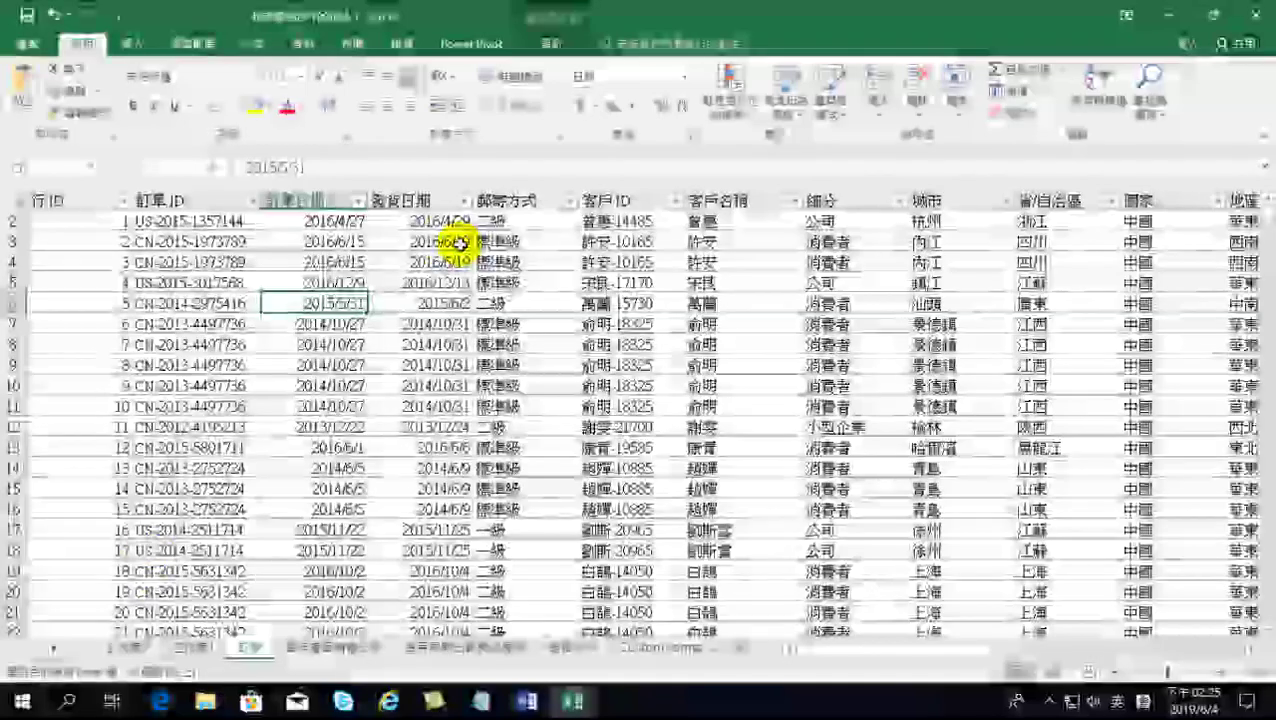
left_click(196, 648)
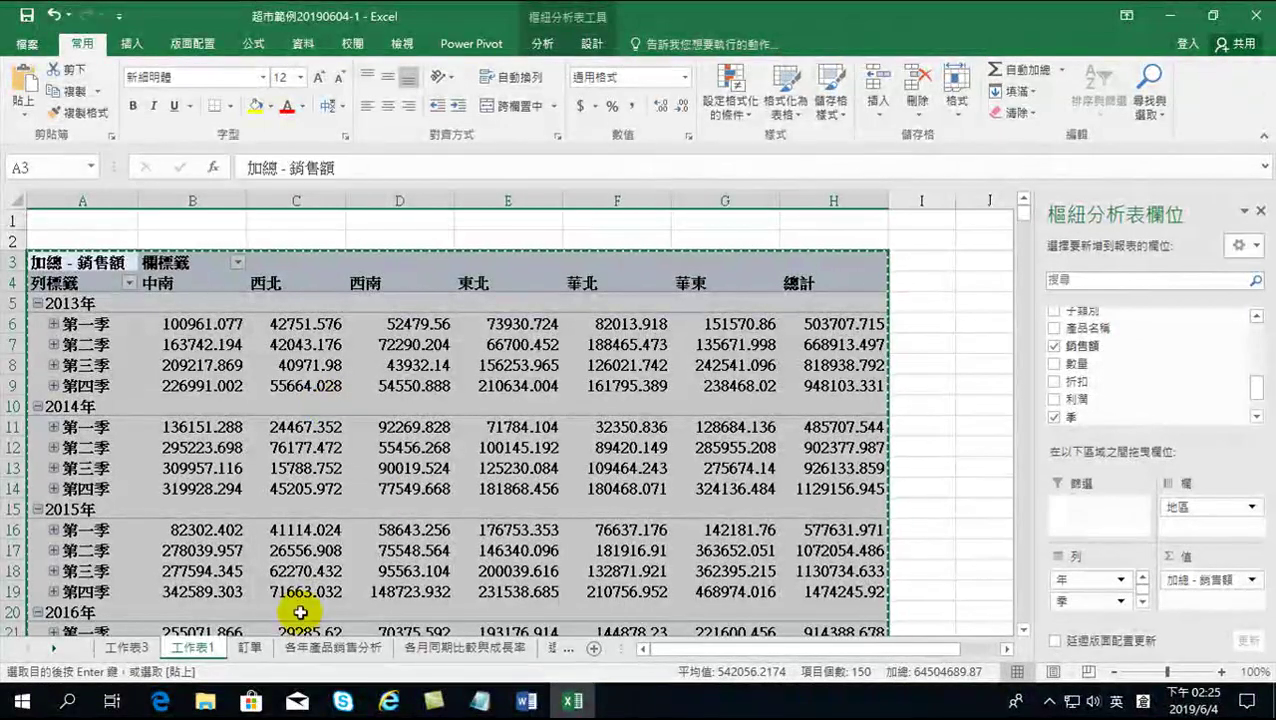
left_click(250, 647)
scroll(528, 318, "up", 1)
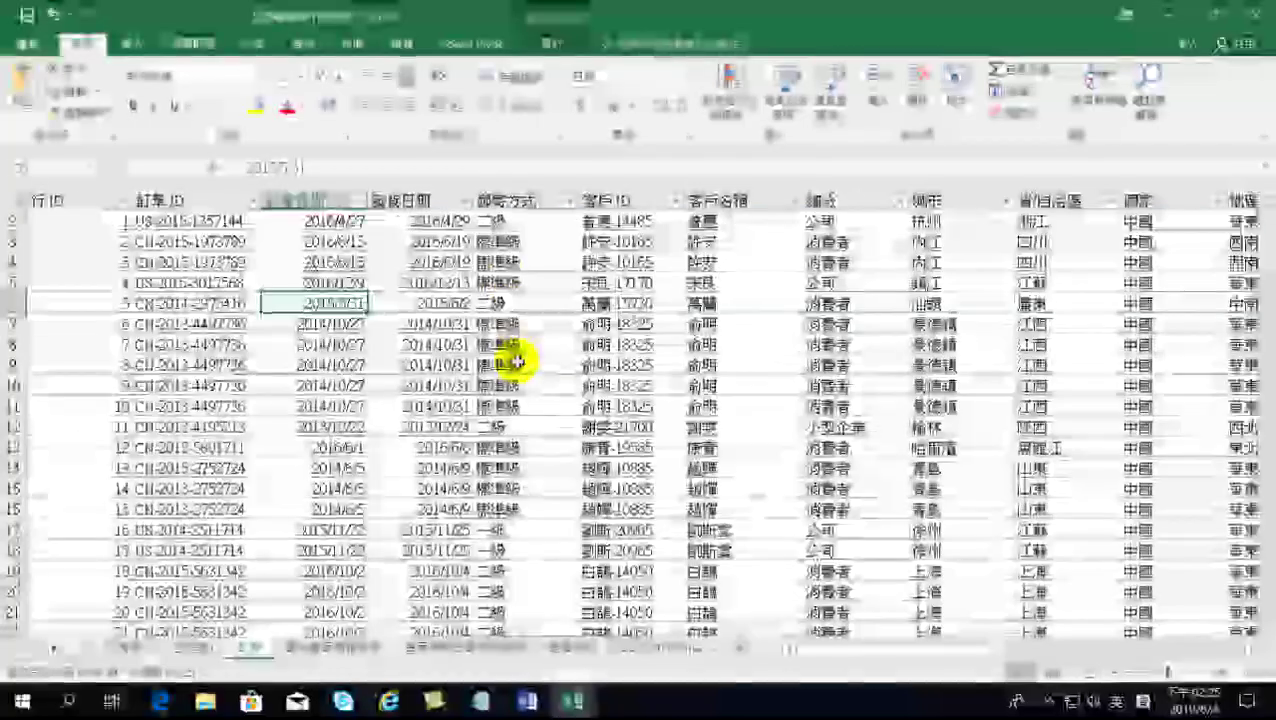
left_click(330, 240)
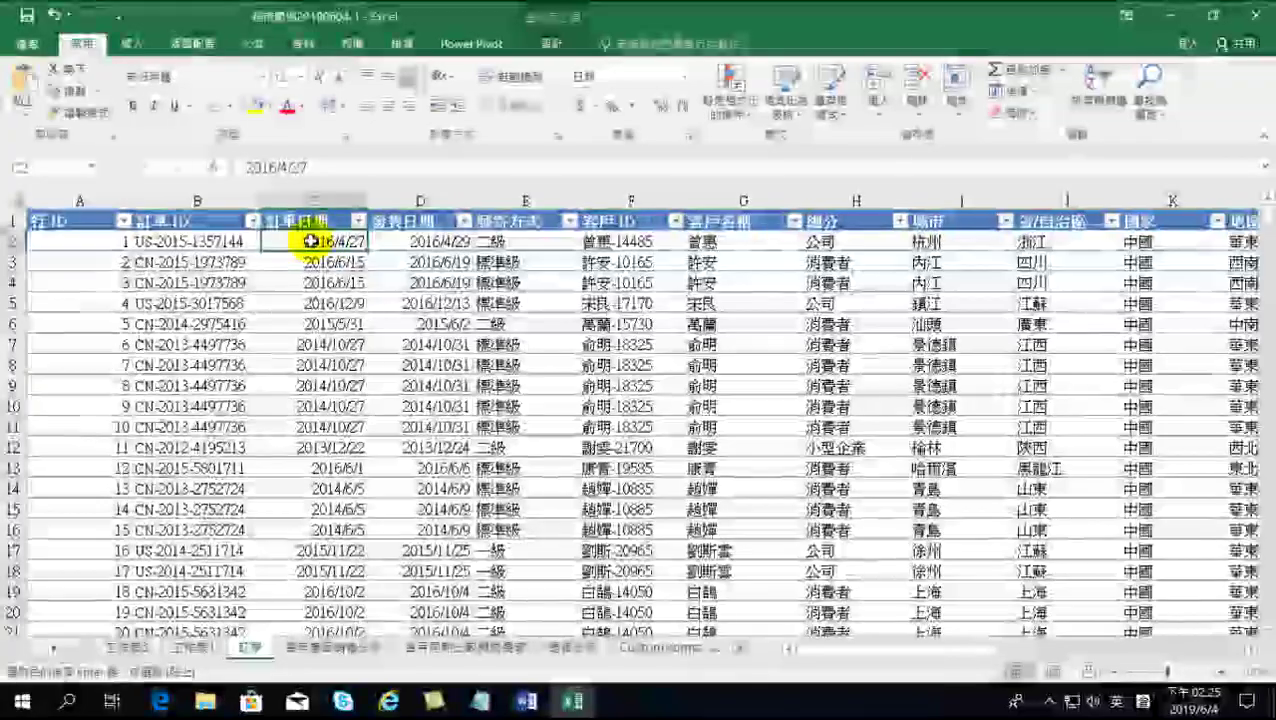
Step: Inspect the first order's row, then switch to the 工作表1 pivot table
left_click_drag(310, 242, 496, 245)
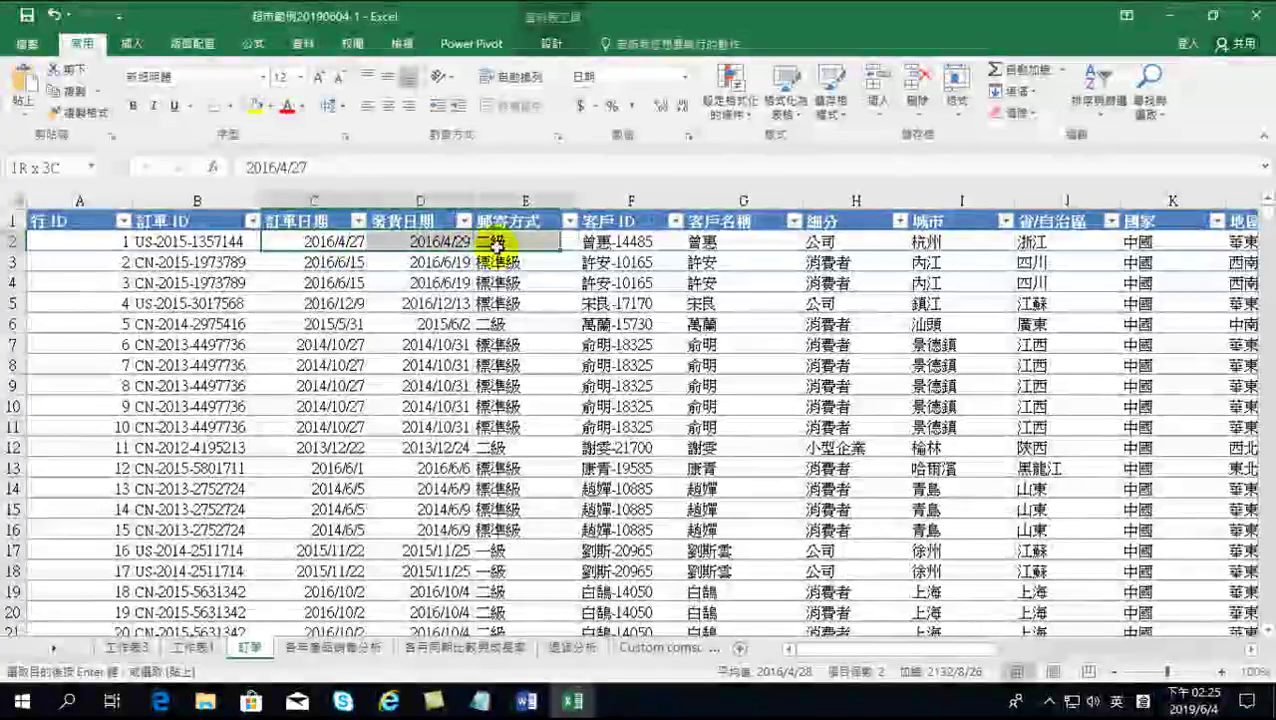
left_click_drag(885, 253, 640, 242)
left_click_drag(466, 230, 87, 235)
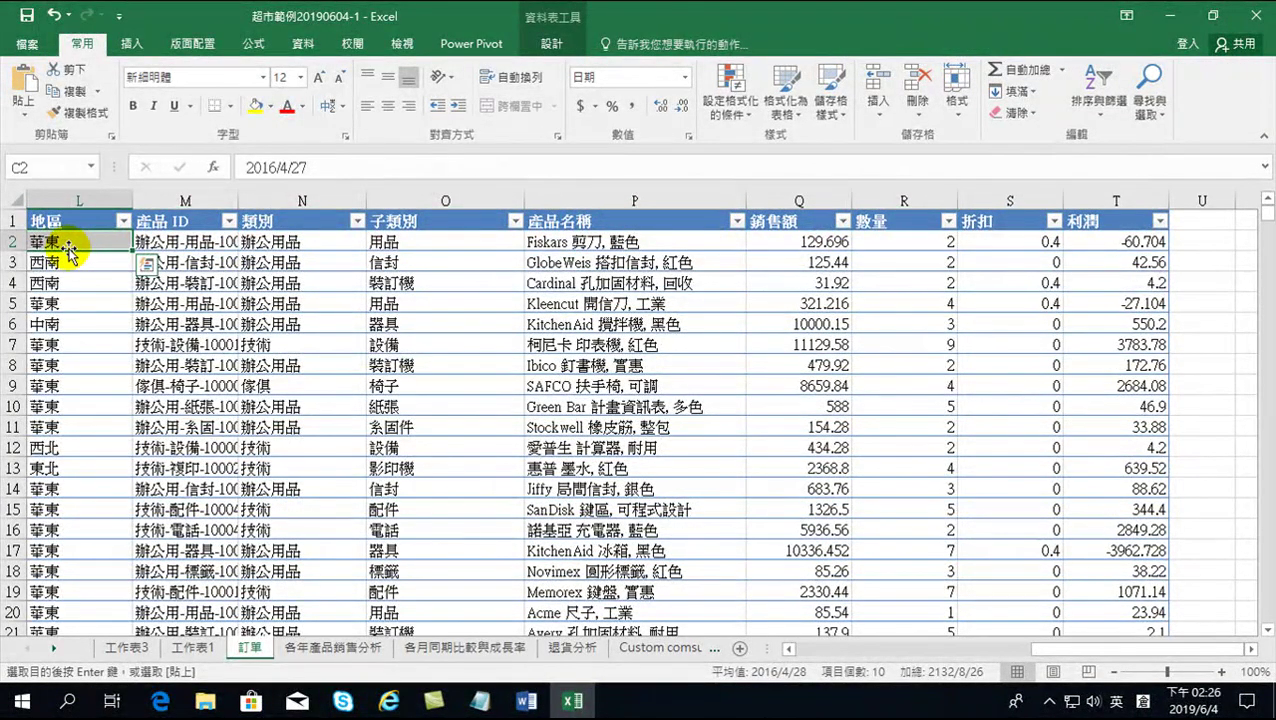
left_click_drag(1065, 647, 873, 668)
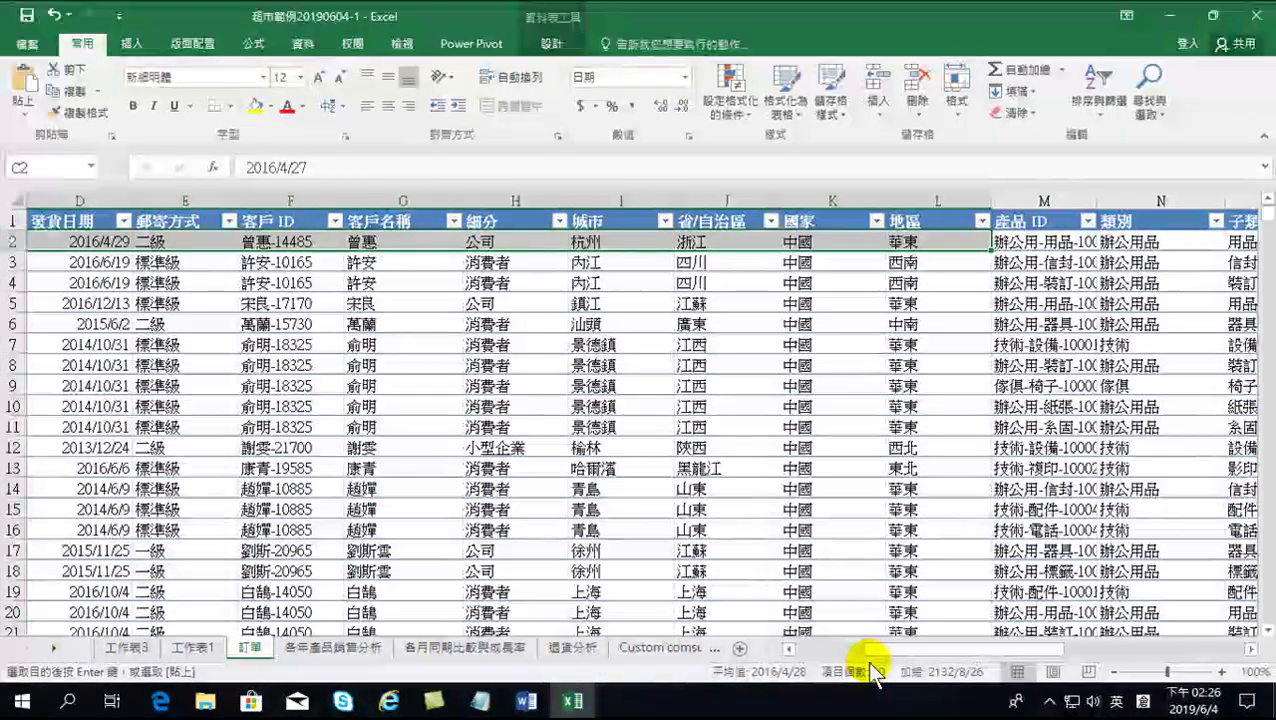
left_click(181, 647)
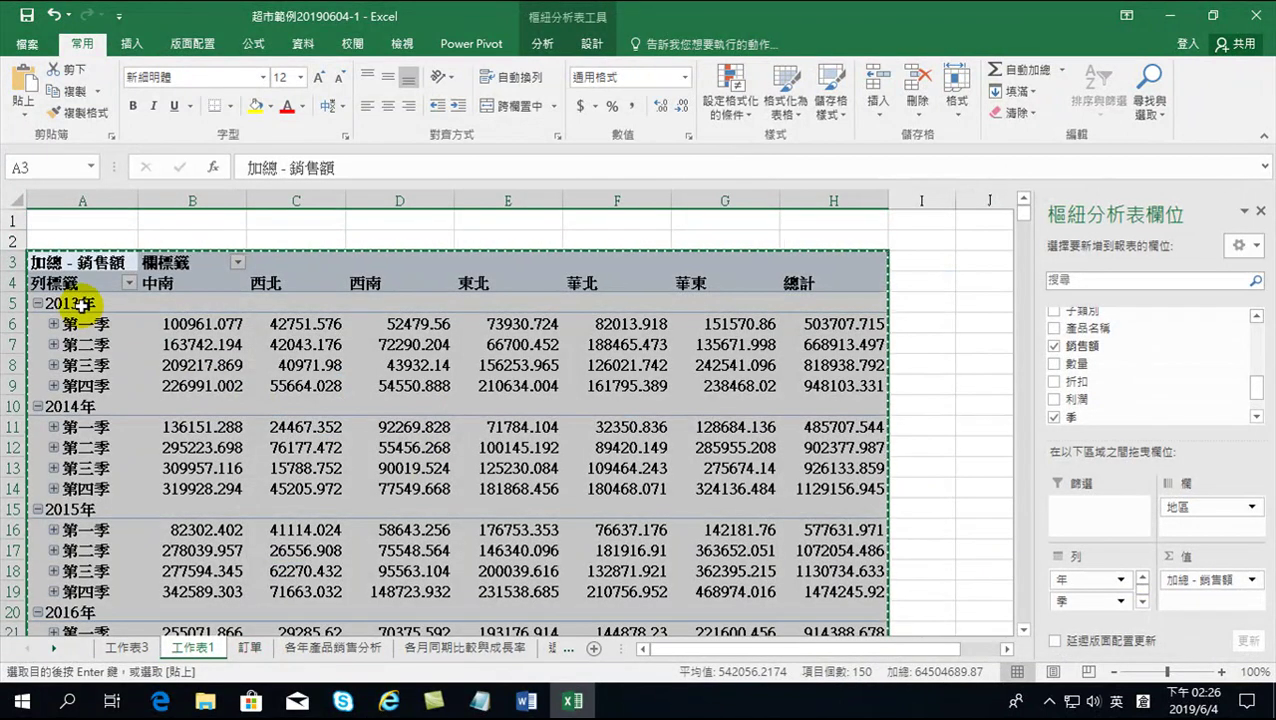
scroll(249, 497, "down", 3)
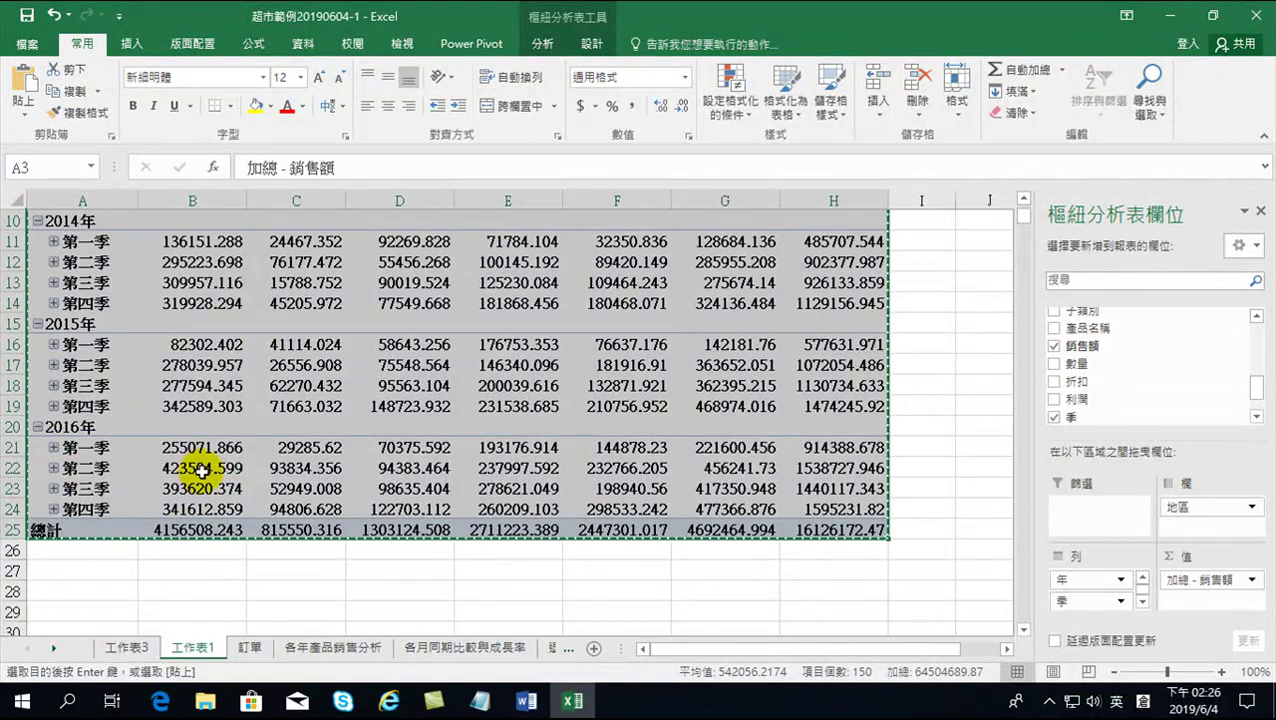
scroll(191, 469, "up", 3)
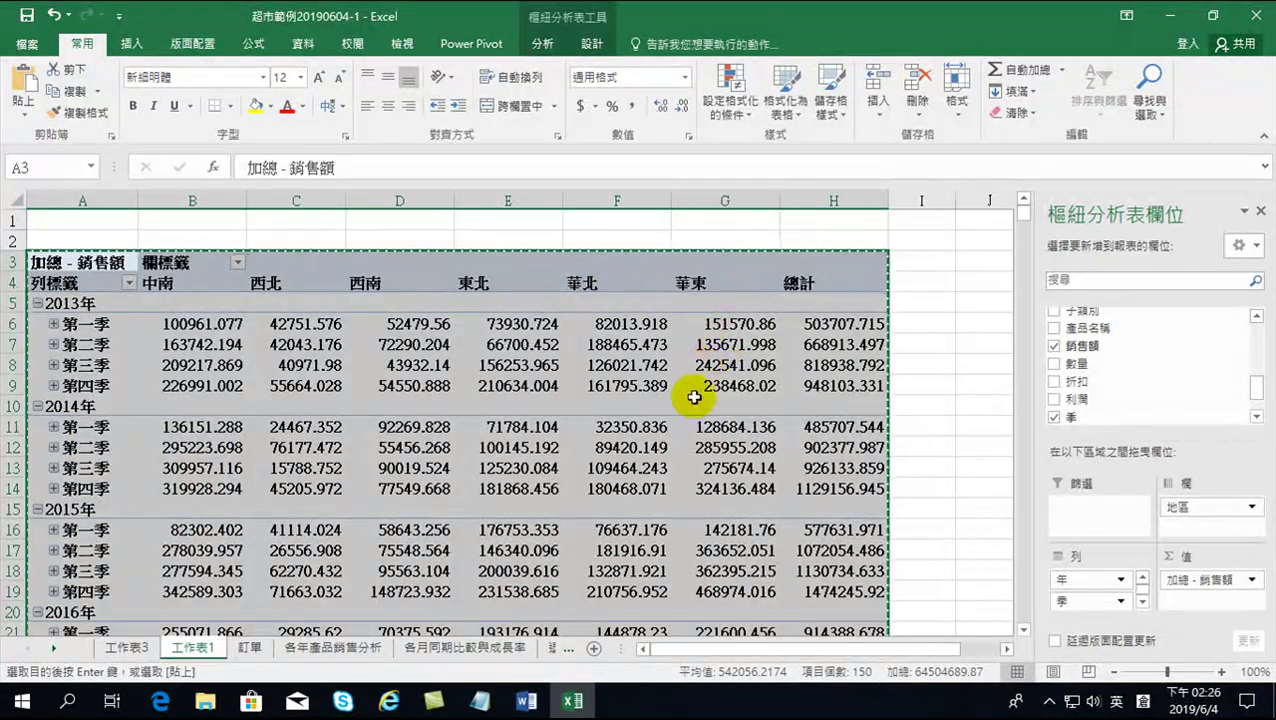
scroll(698, 392, "down", 2)
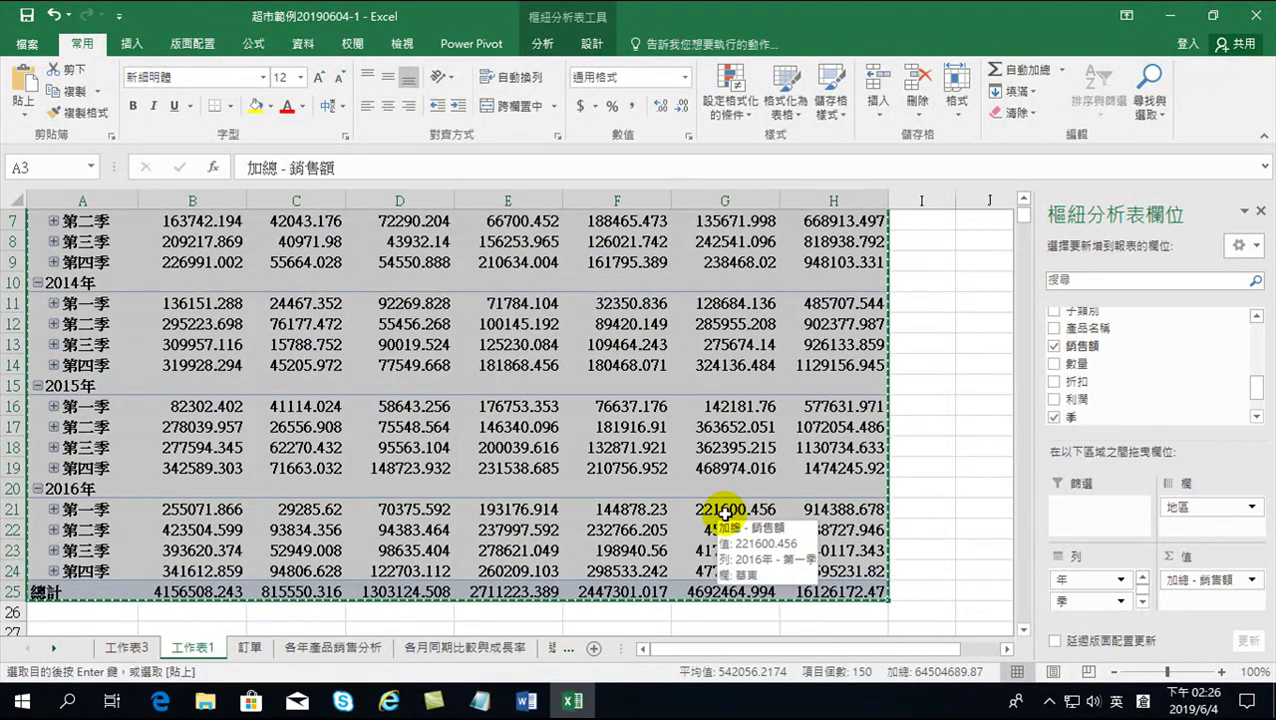
mouse_move(733, 517)
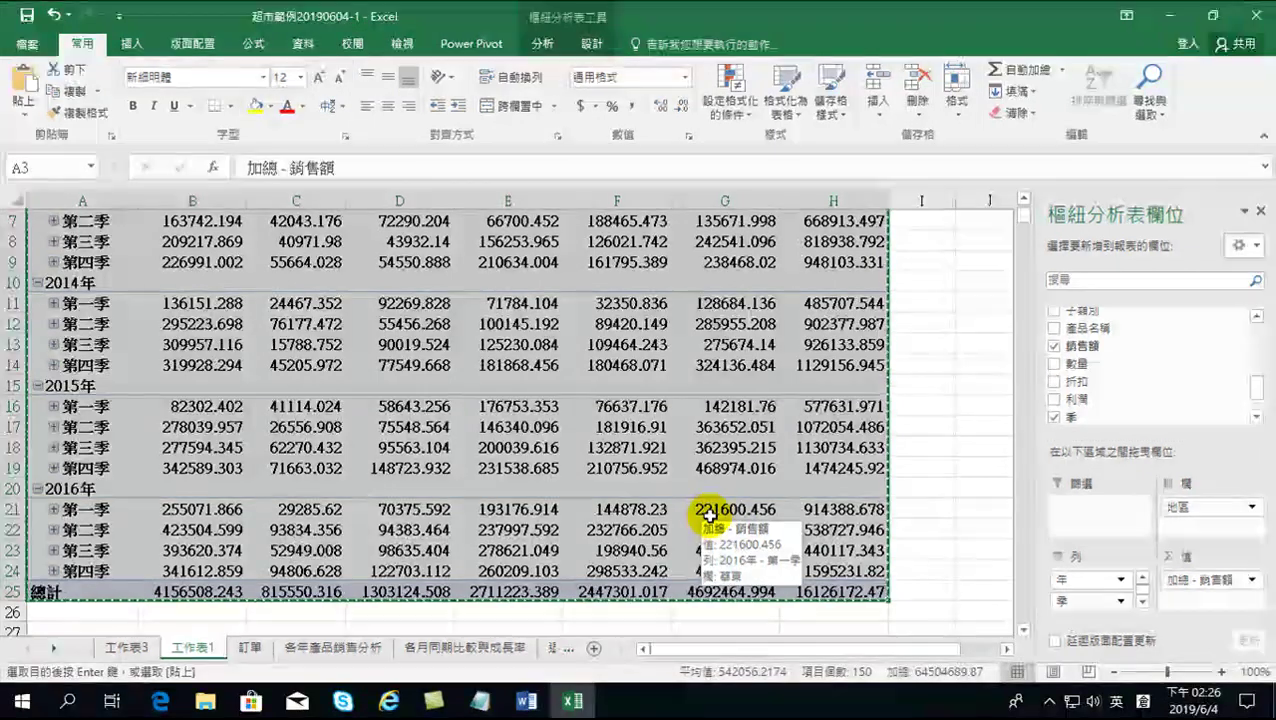
mouse_move(712, 549)
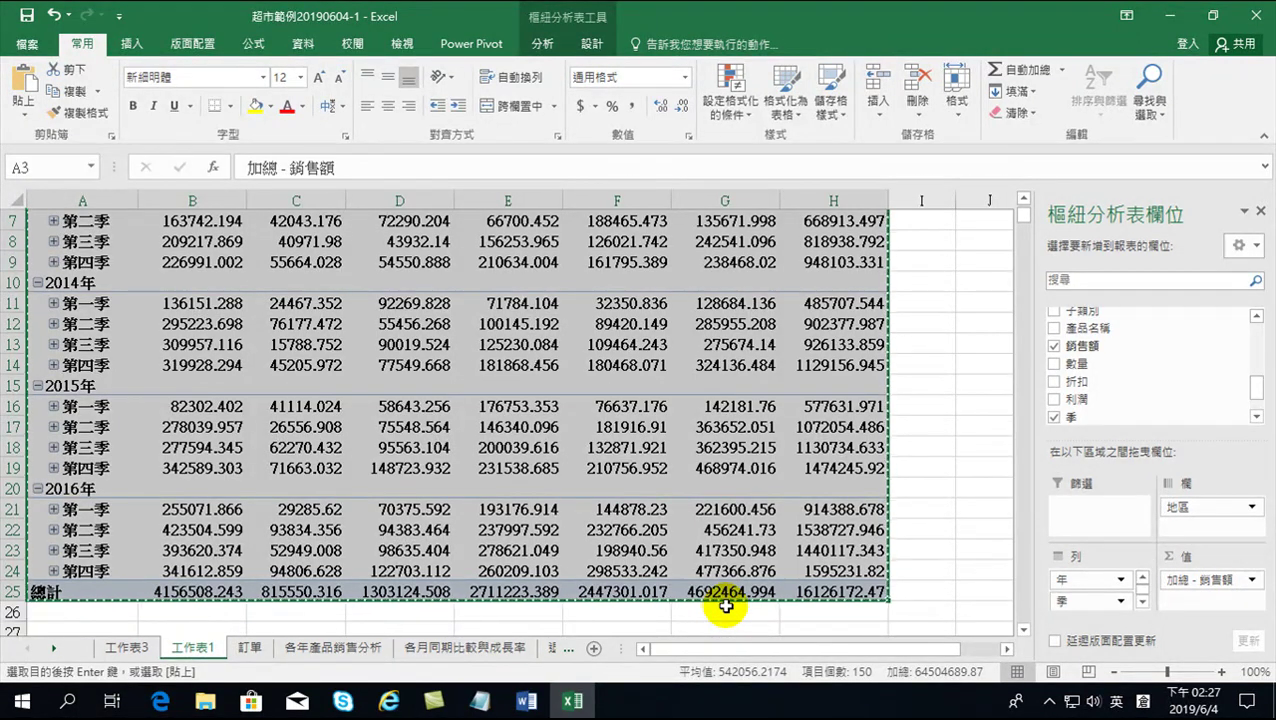
Step: Enter 40000 as the first order's 銷售額 in cell Q2 of the 訂單 sheet
left_click(251, 647)
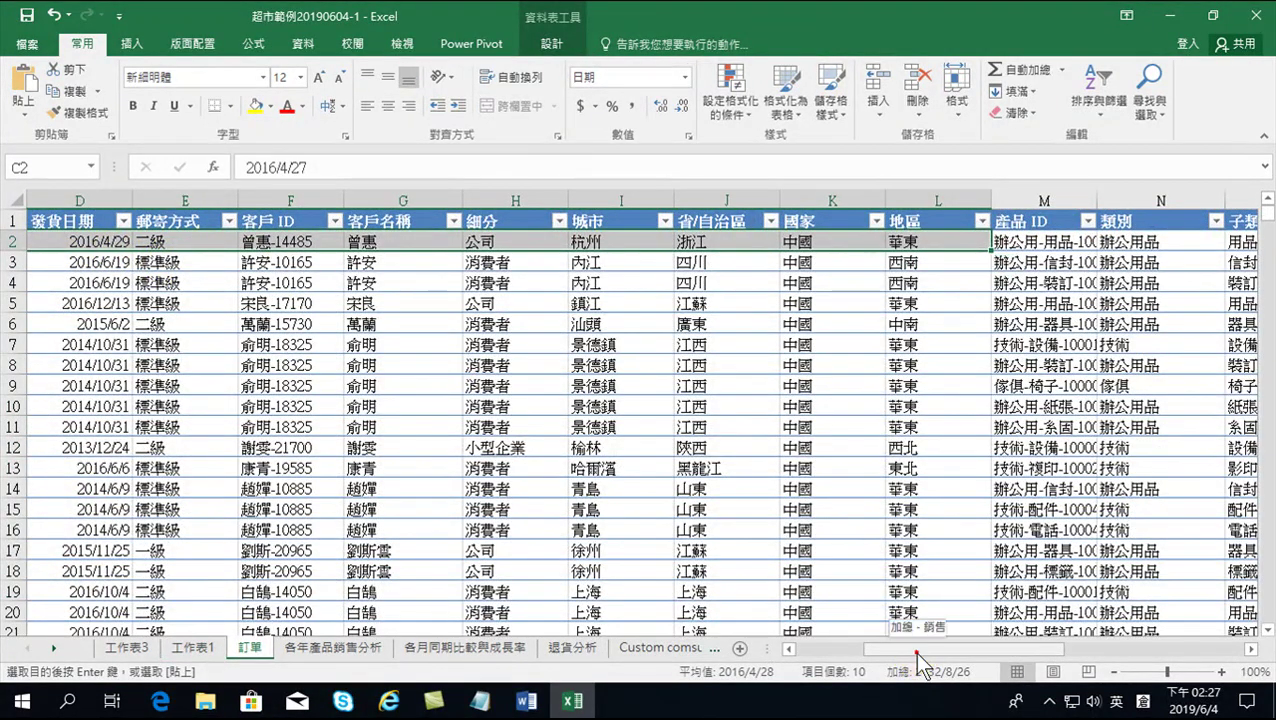
scroll(914, 651, "right", 8)
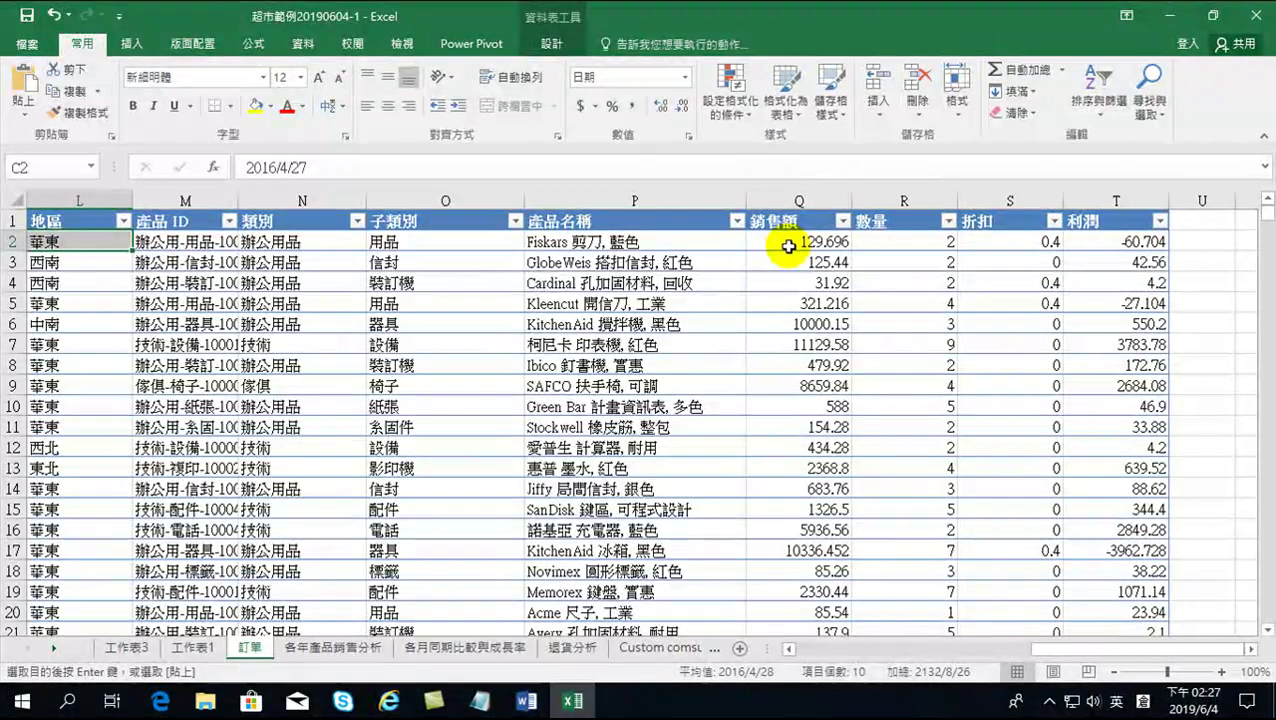
left_click(788, 245)
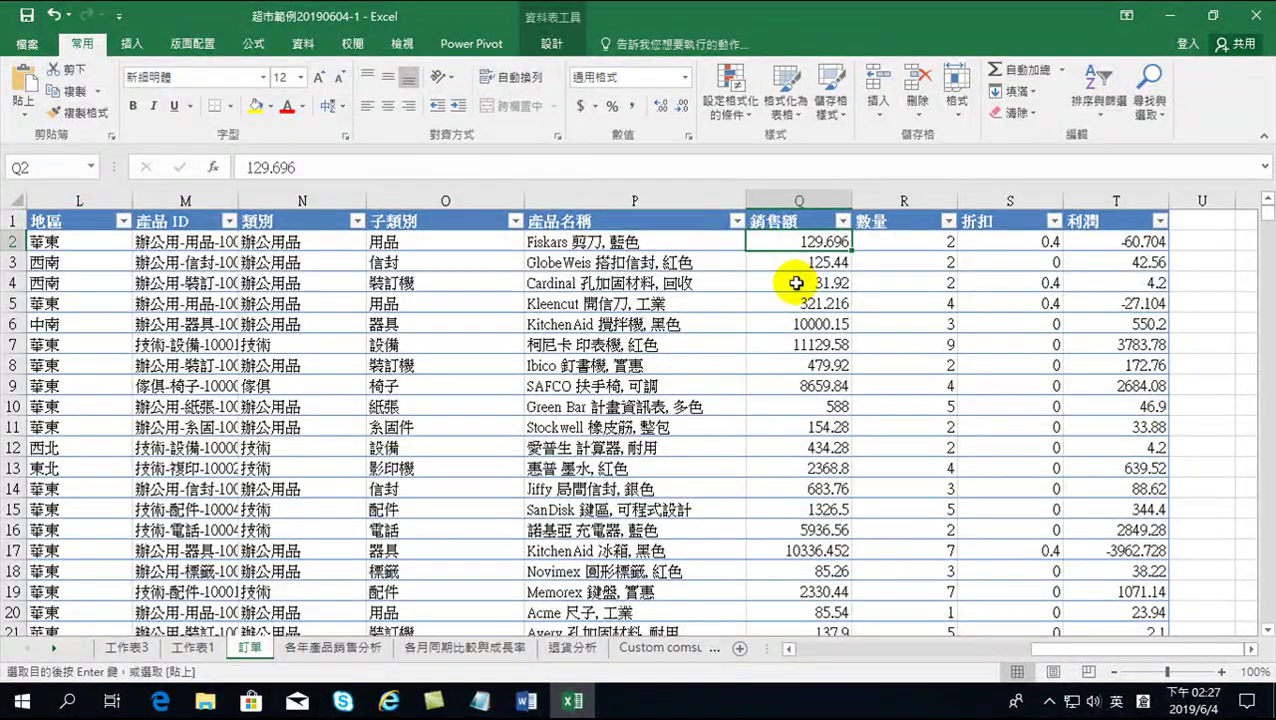
type("40000")
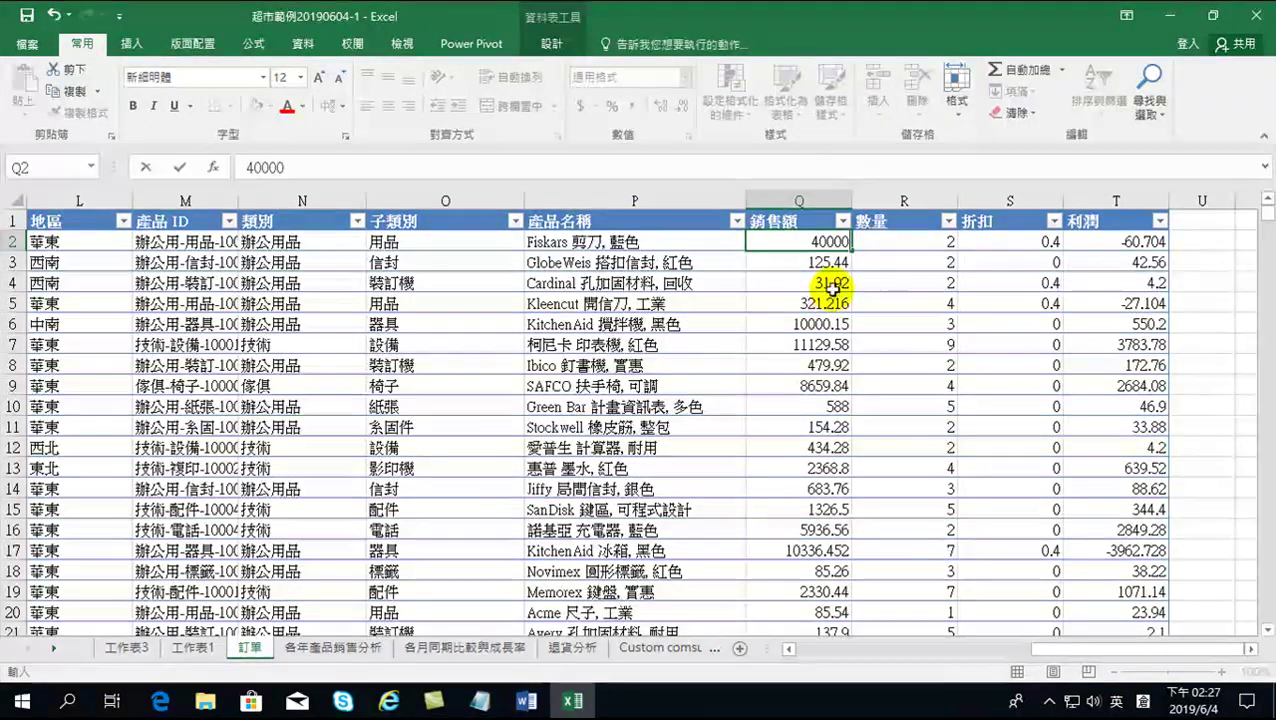
key("ctrl+Return")
key("Down")
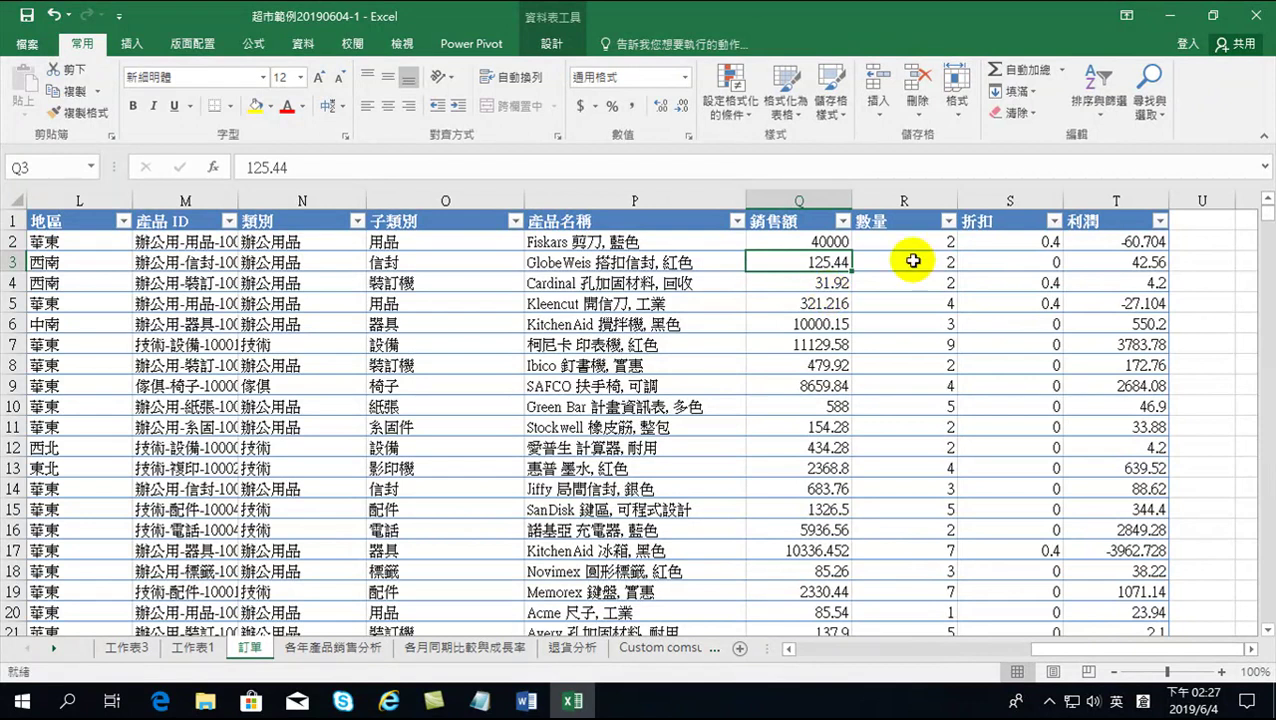
Step: Refresh the 工作表1 pivot table so its 總計 becomes 16166042.77
left_click(192, 648)
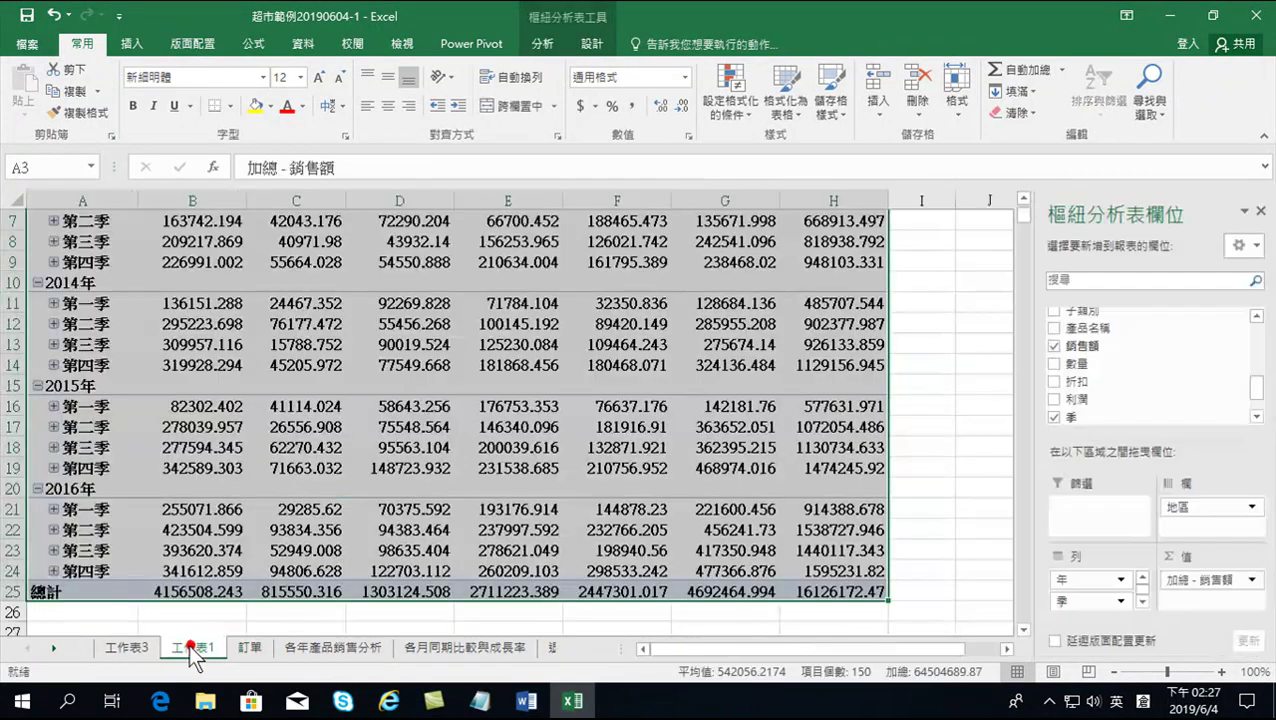
left_click(388, 323)
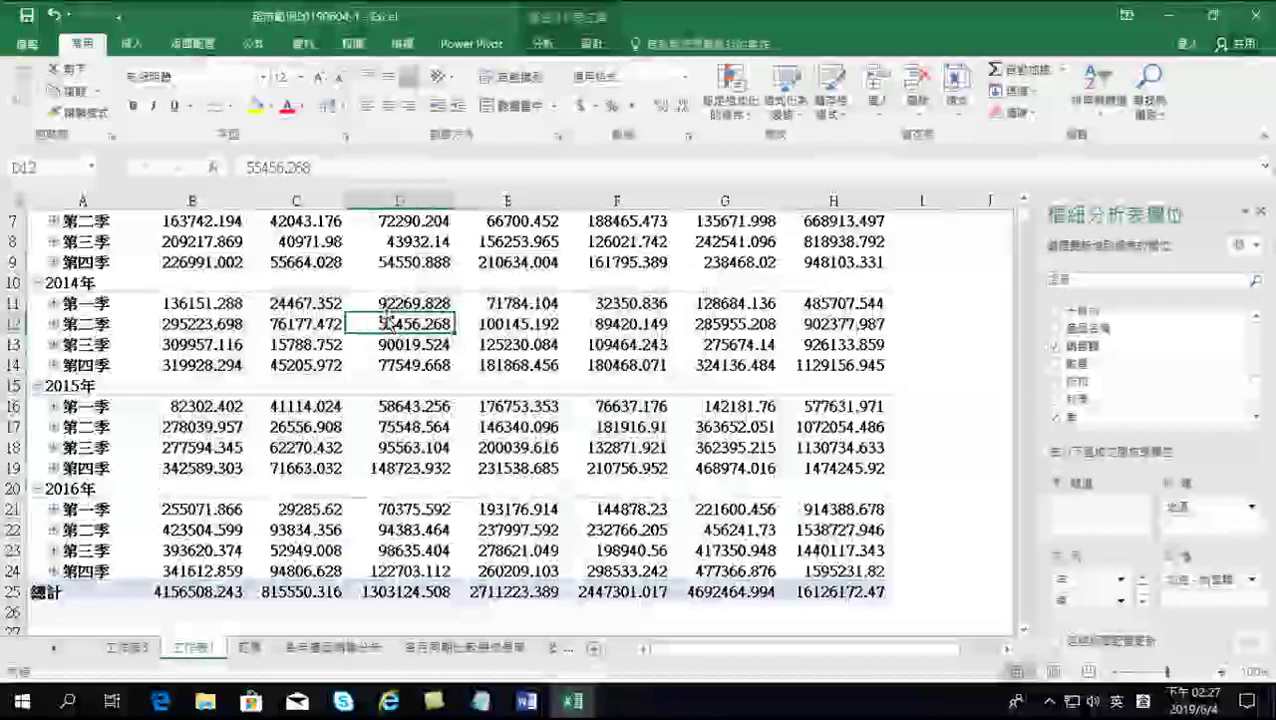
left_click(542, 43)
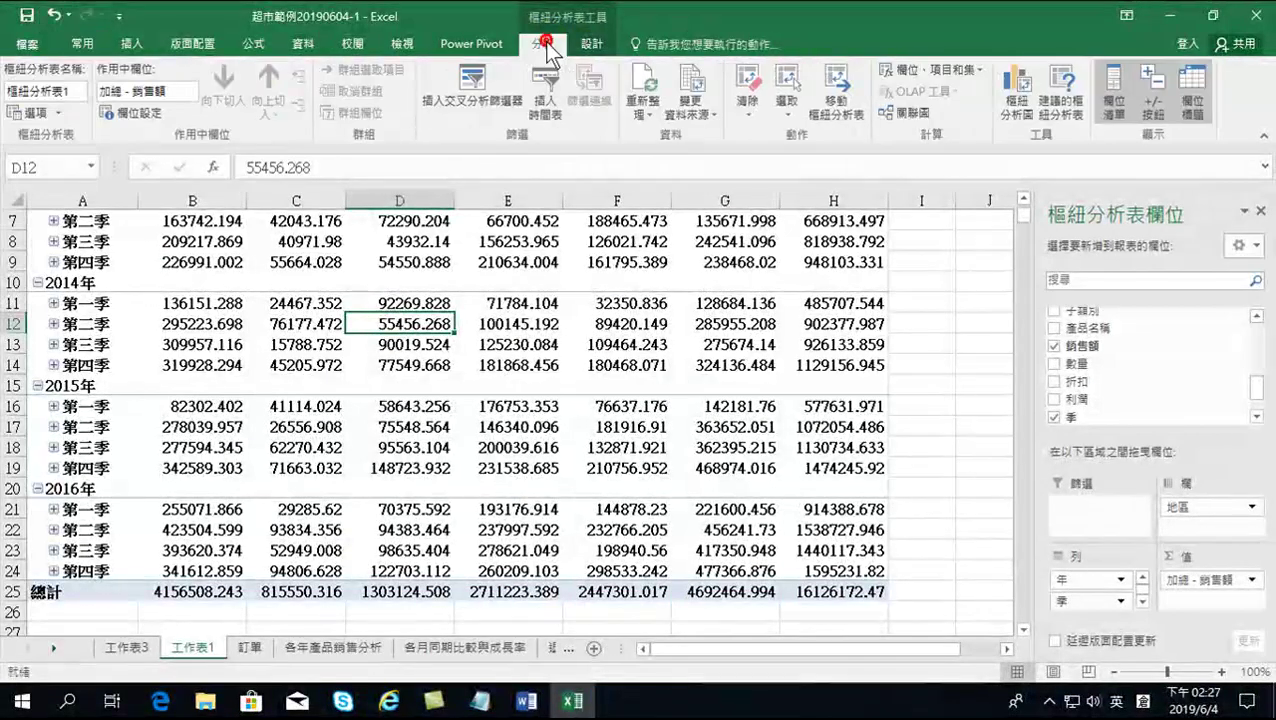
left_click(643, 78)
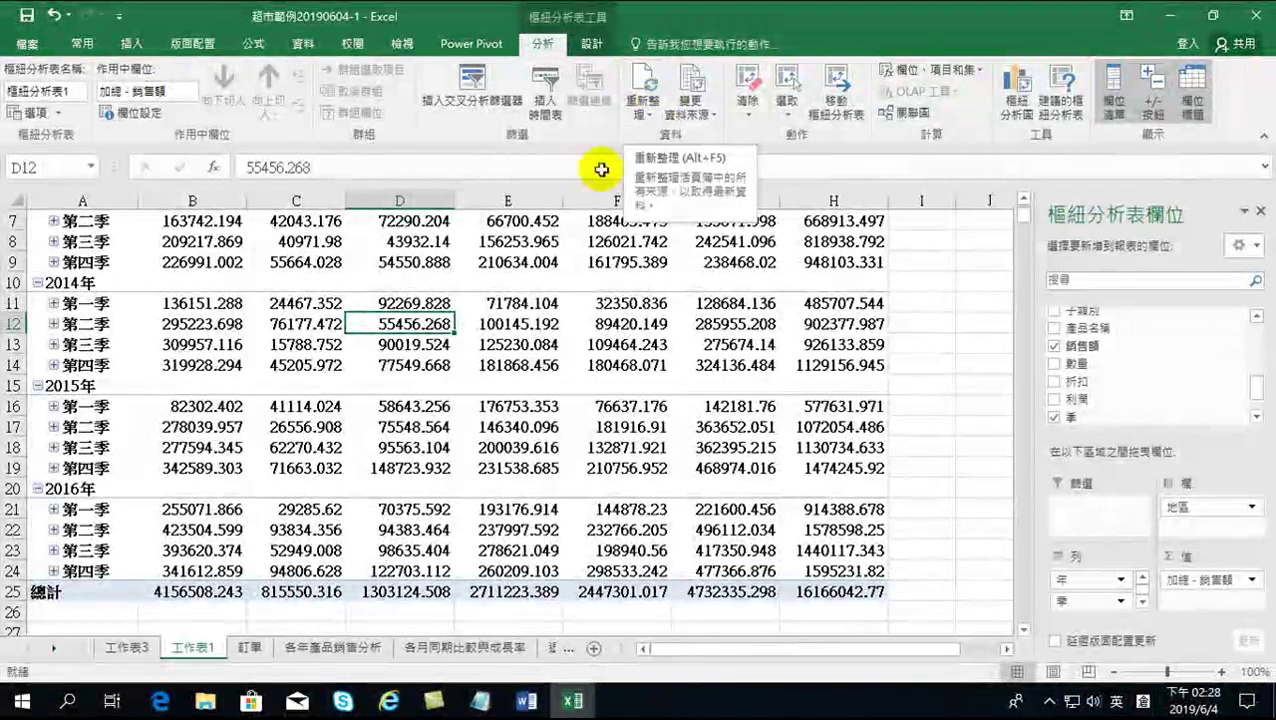
left_click(470, 645)
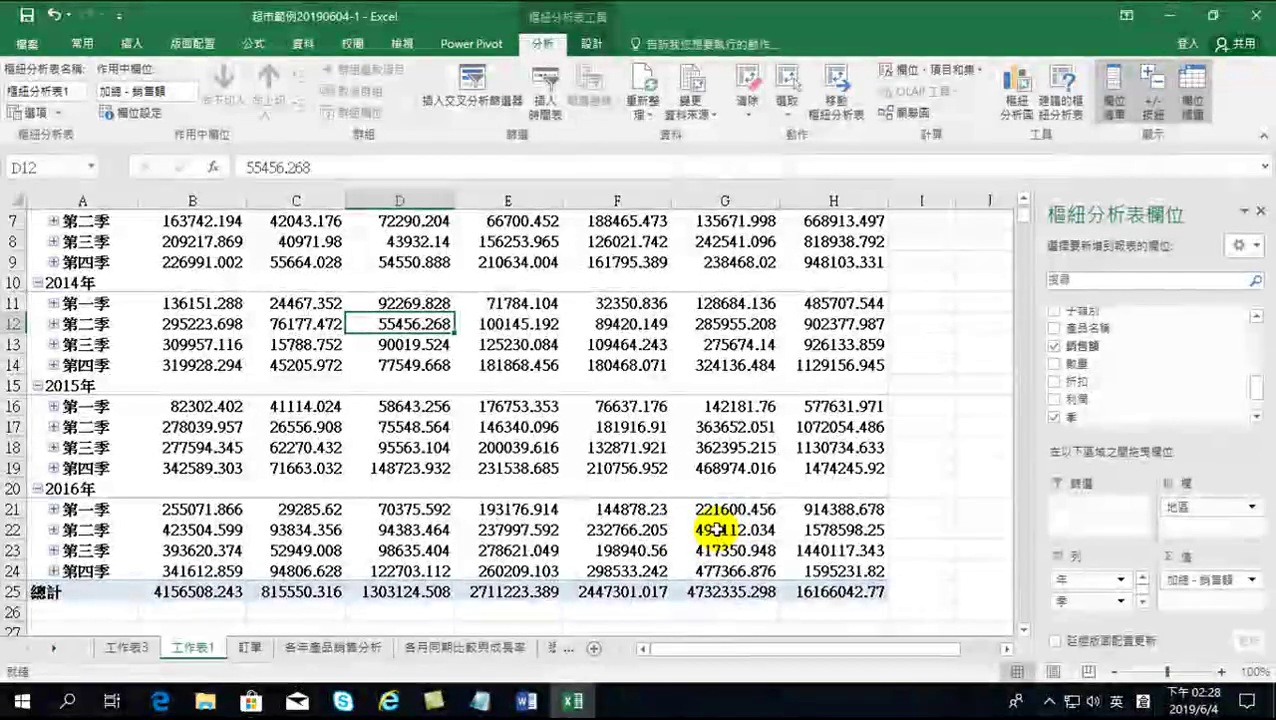
mouse_move(755, 531)
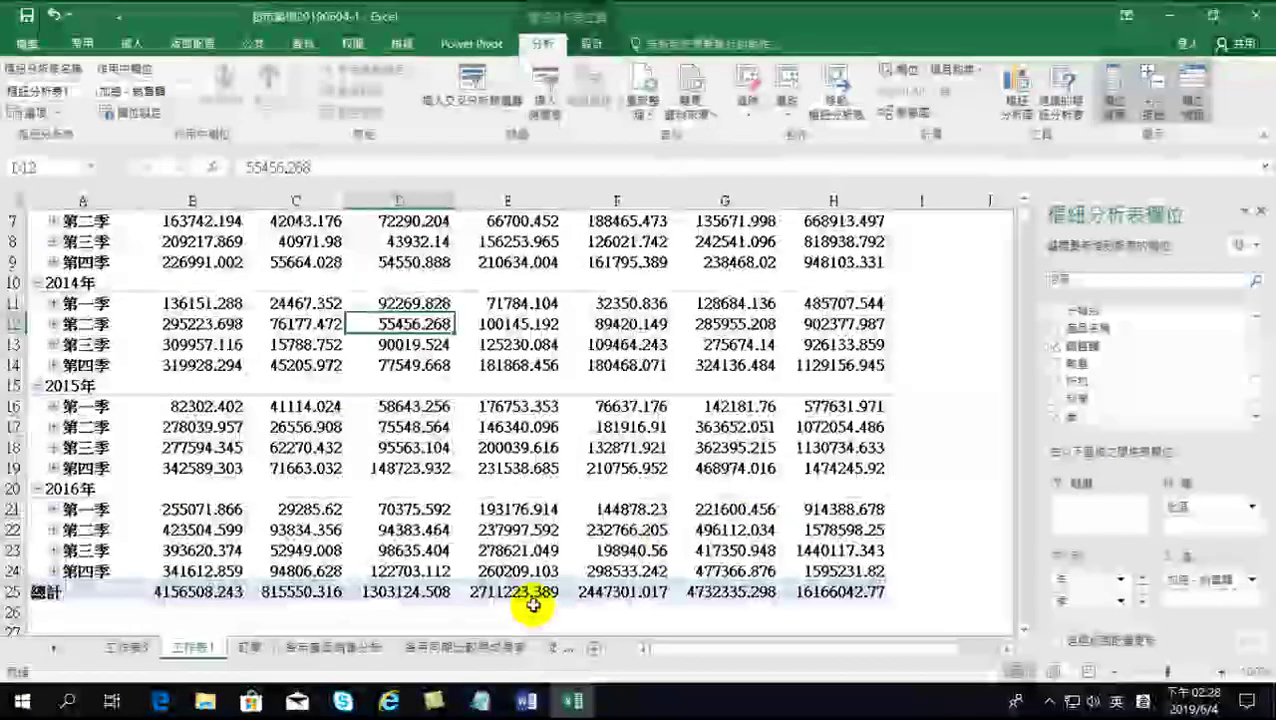
Step: Bring the Office_四十招 Word document, with its old pivot-table figures, to the front
left_click(528, 702)
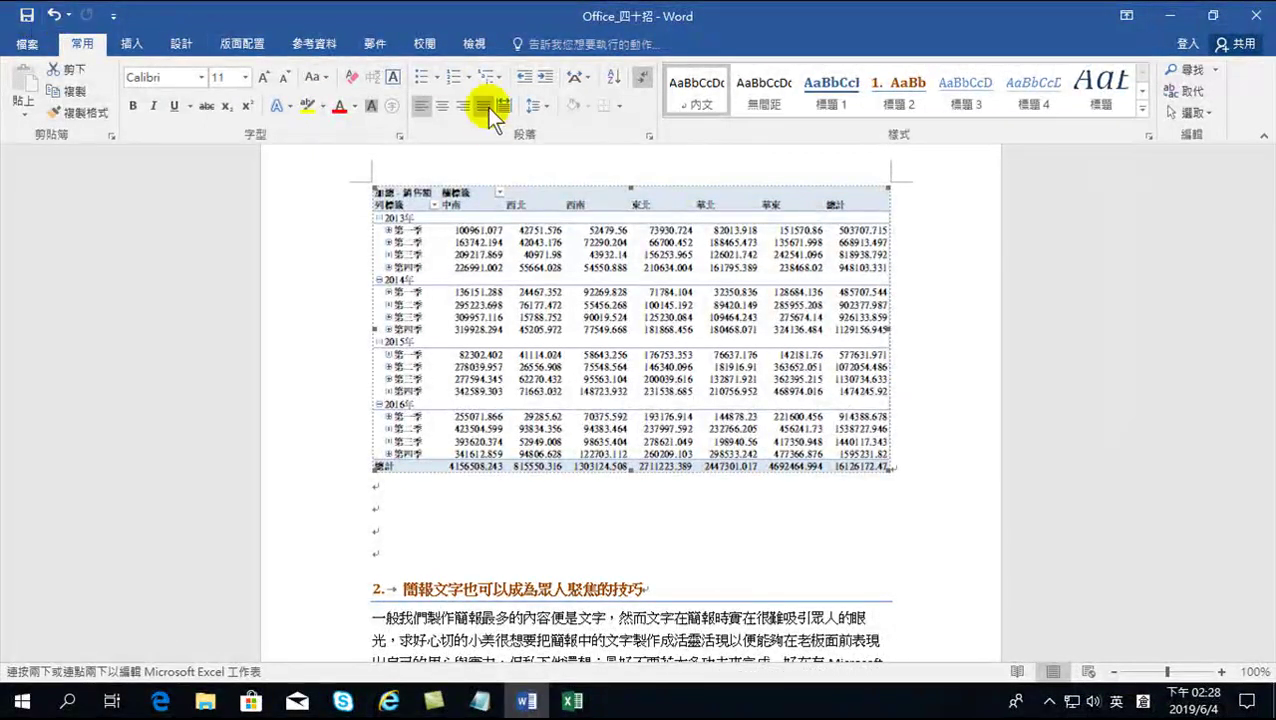
Step: Close Word and reopen Office_四十招 from the 下載 folder in File Explorer
left_click(1258, 18)
left_click(279, 333)
left_click(205, 703)
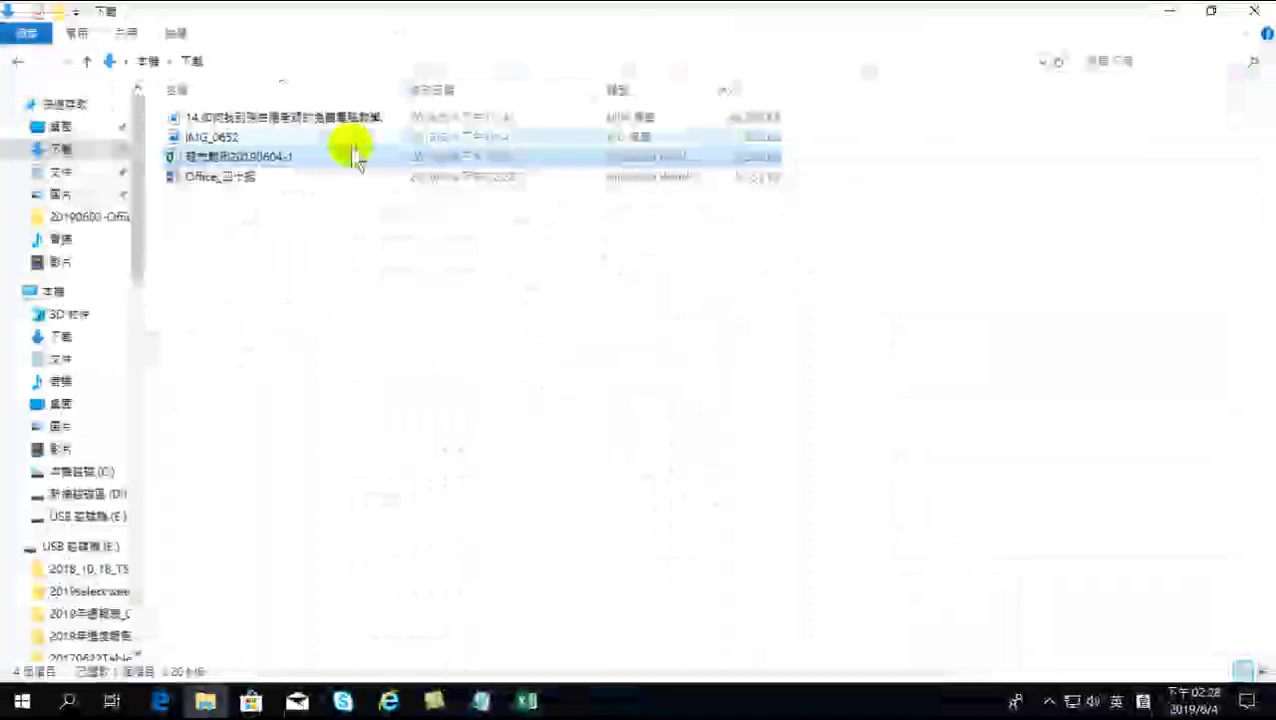
double_click(228, 182)
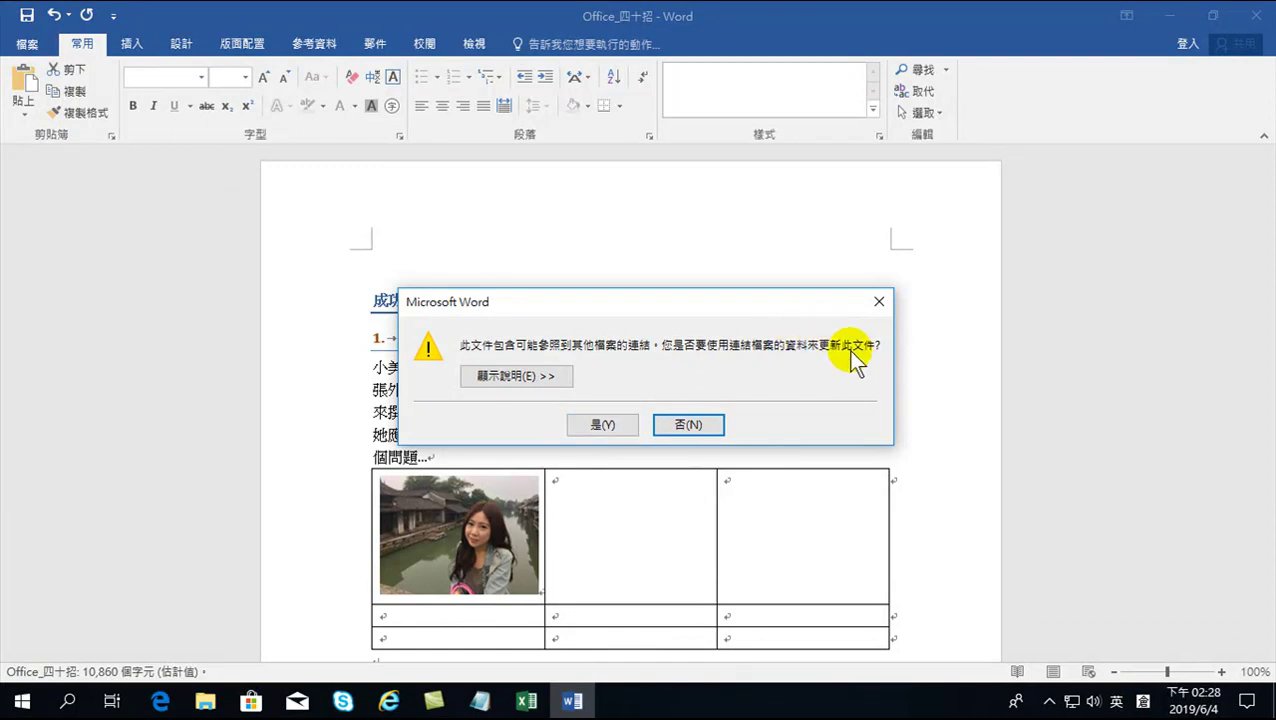
Step: Accept the link update and scroll to the pivot table showing 華東 at 4732335.298
left_click(600, 424)
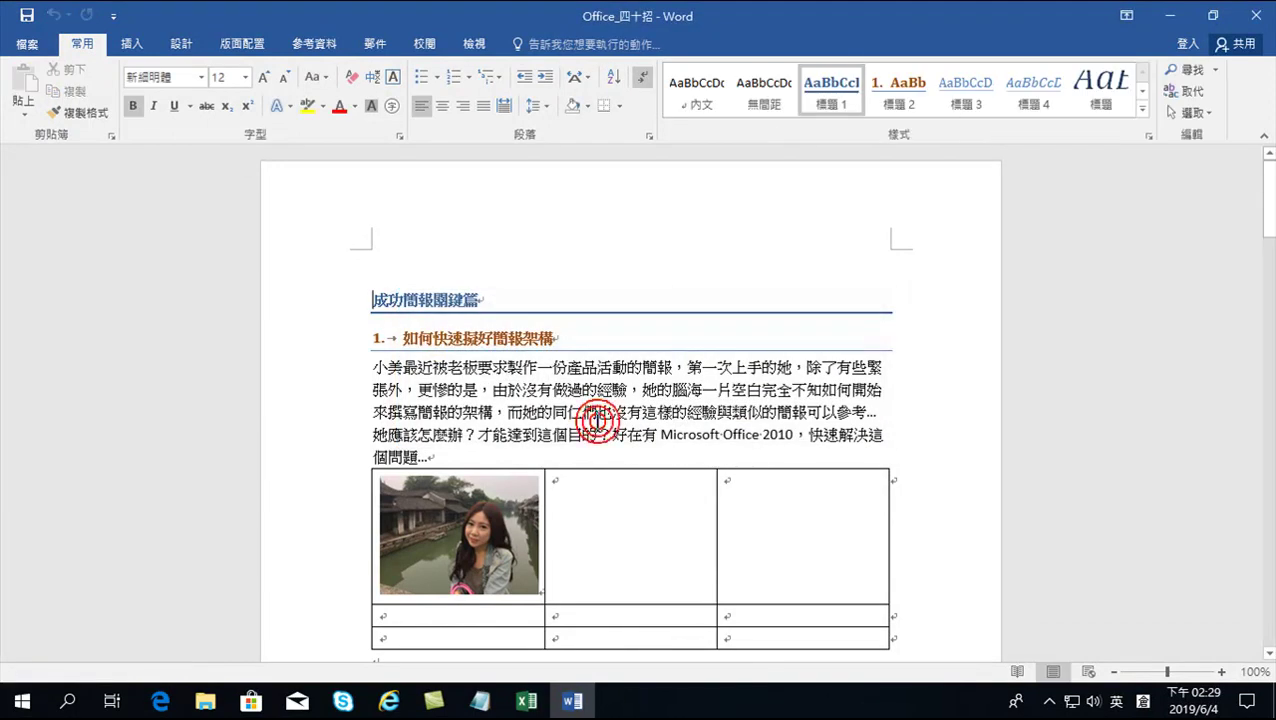
scroll(604, 400, "down", 20)
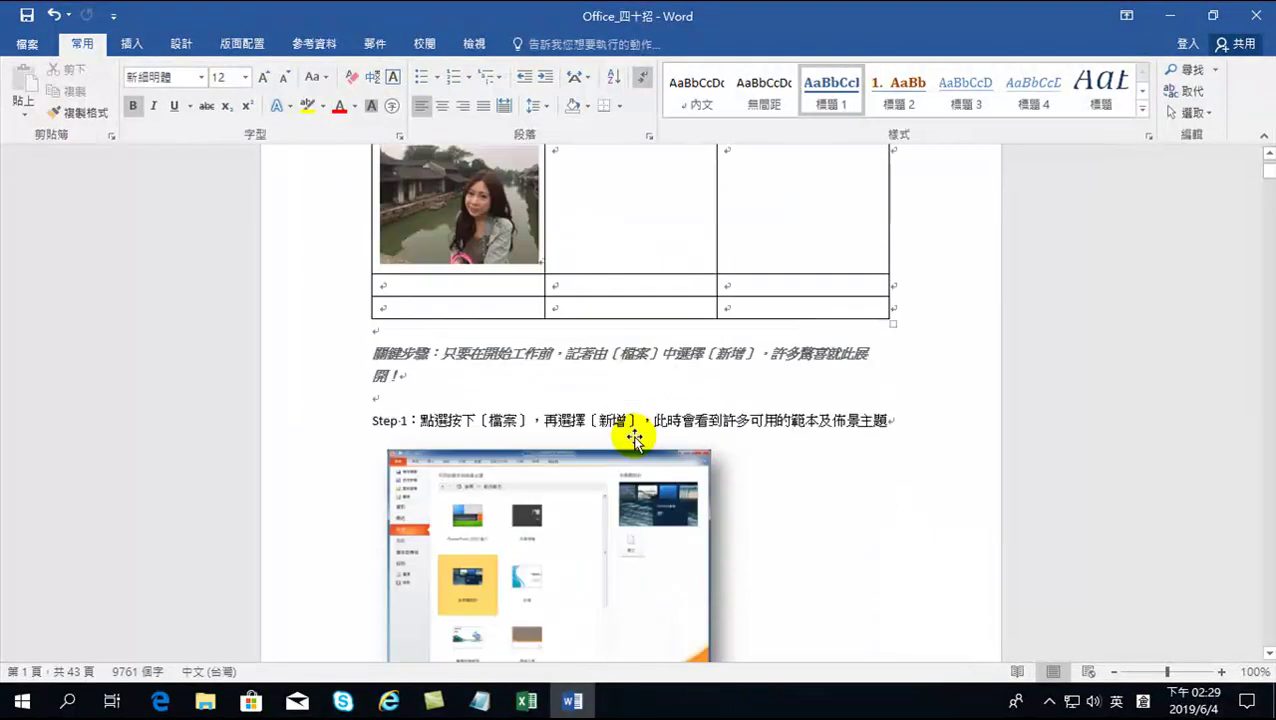
scroll(591, 481, "down", 6)
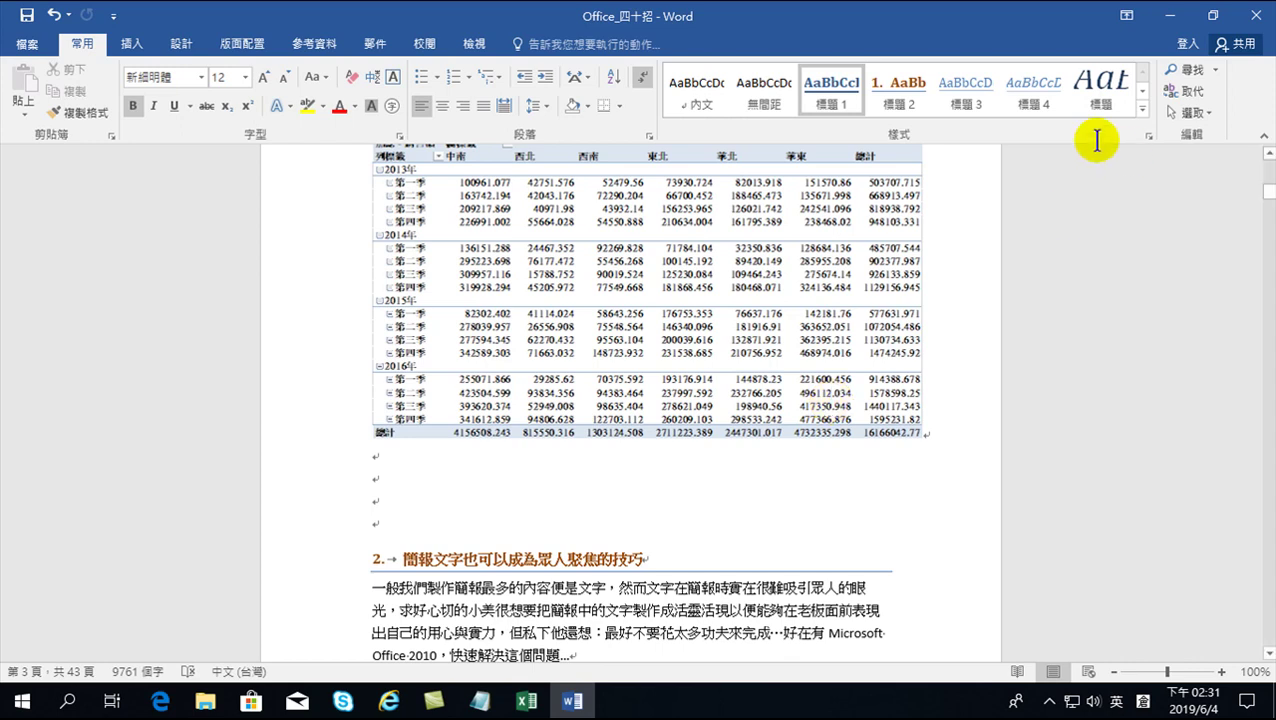
Step: Check the embedded pivot table object, then bring the 超市範例20190604-1 Excel workbook forward
left_click(688, 256)
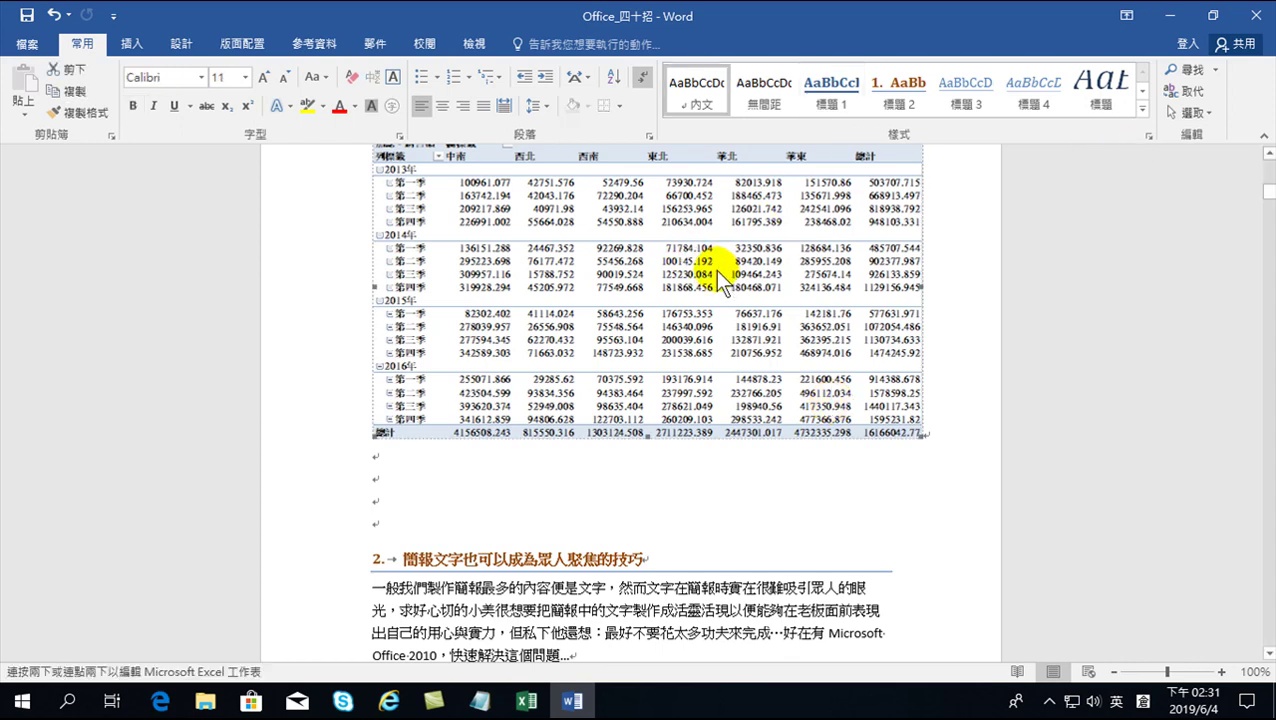
scroll(718, 280, "up", 3)
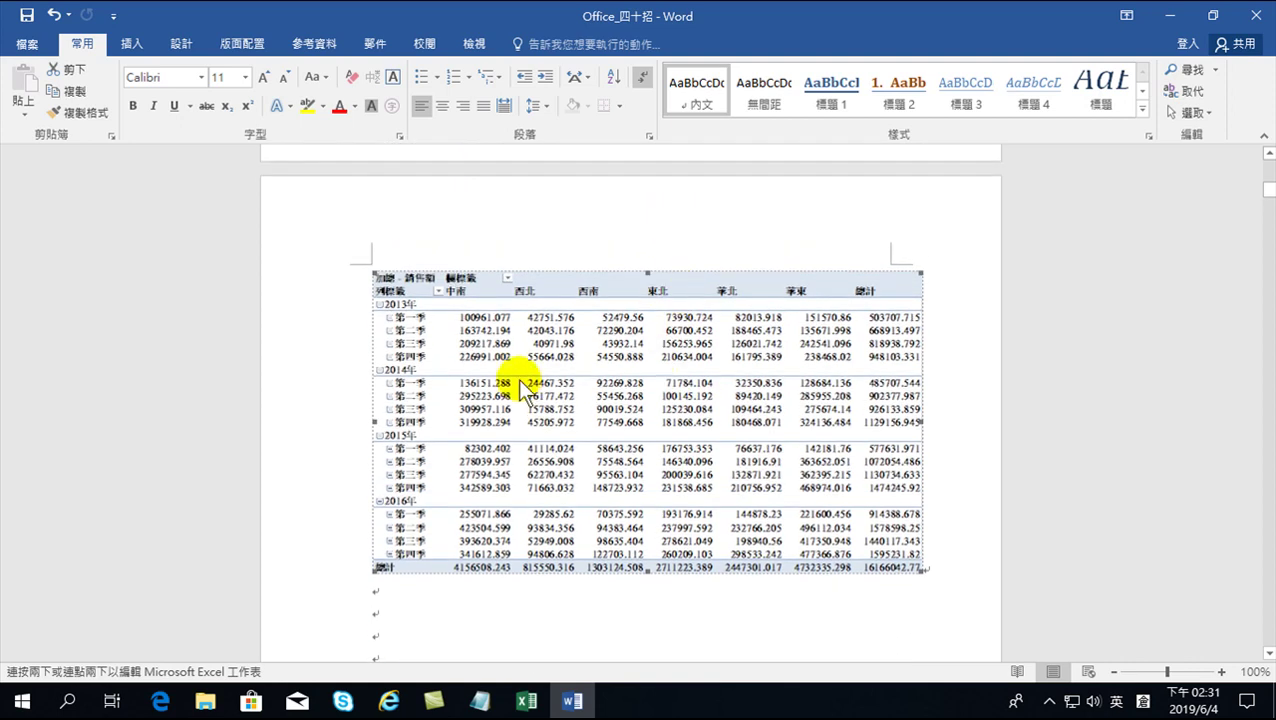
left_click(580, 386)
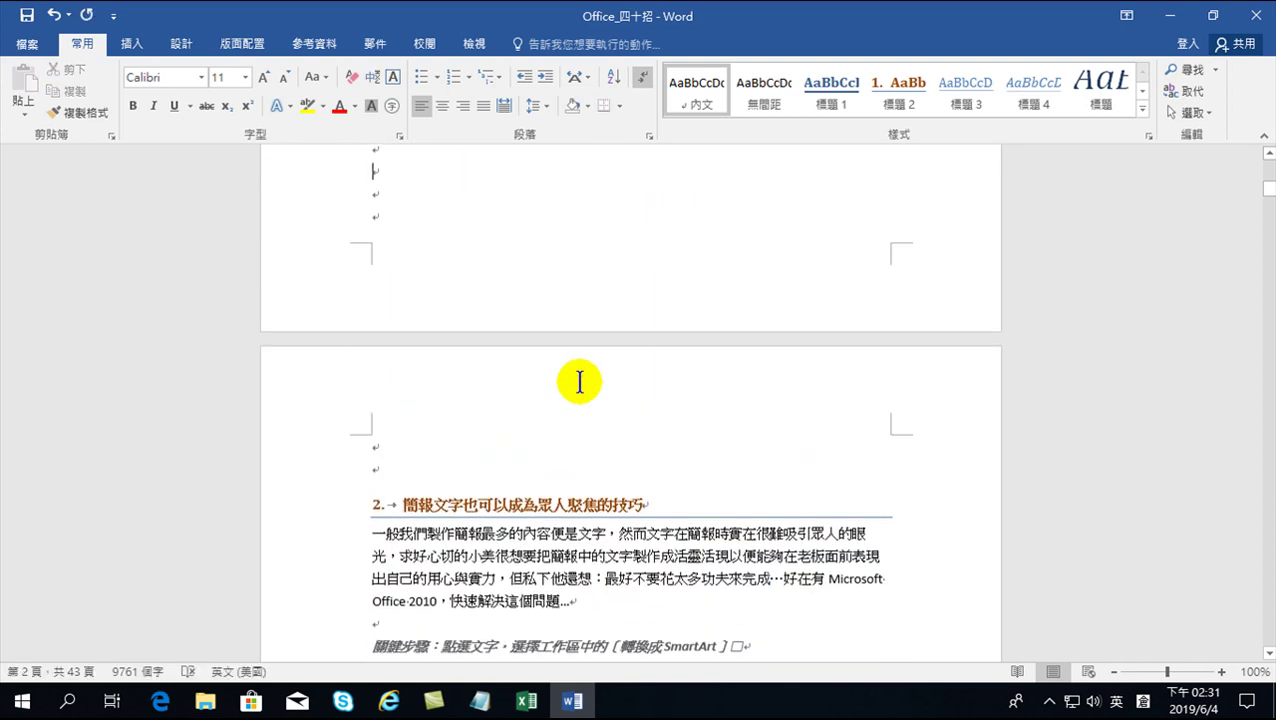
scroll(570, 300, "up", 3)
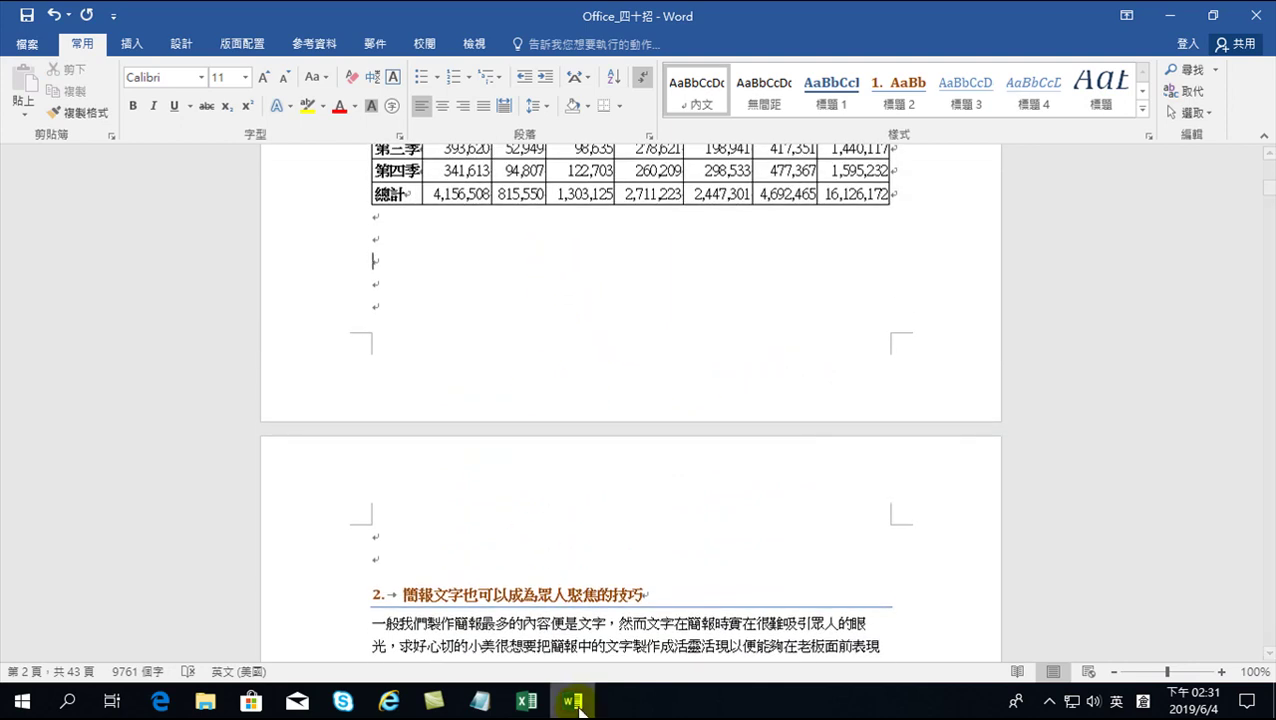
left_click(527, 701)
Step: Select the sales figure cells of the 工作表1 pivot table
scroll(318, 354, "up", 2)
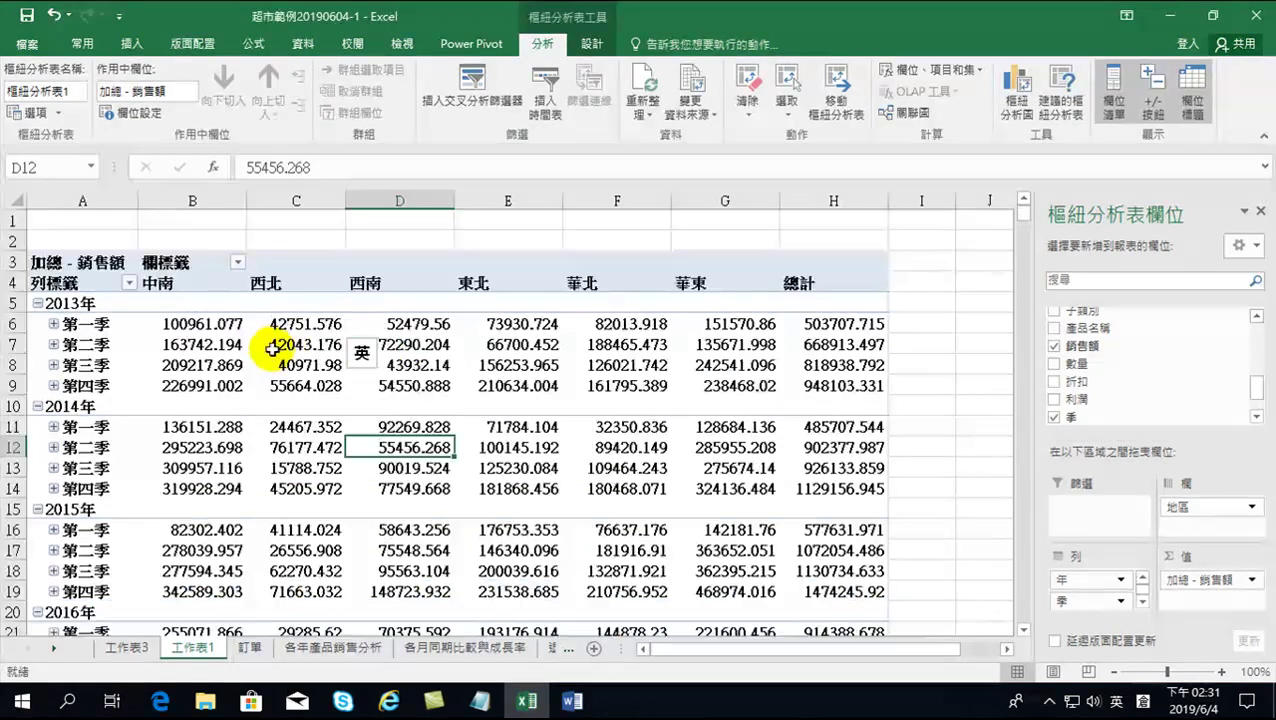
left_click(110, 256)
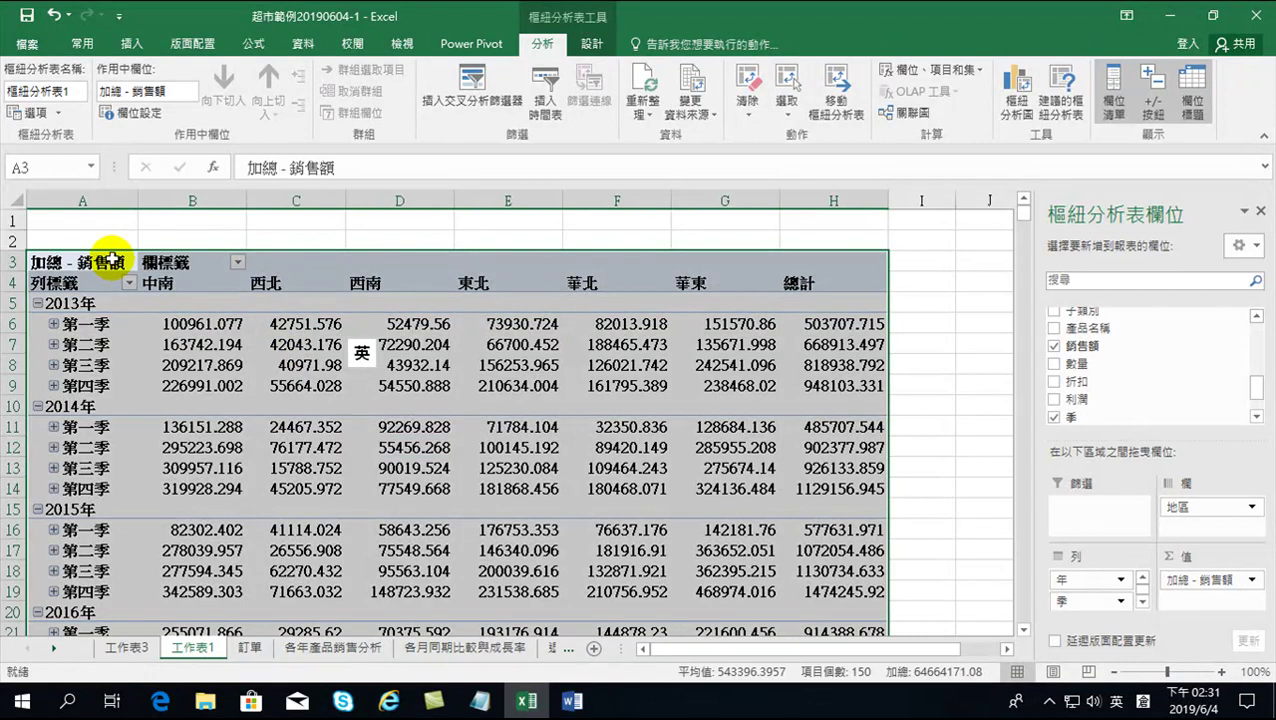
left_click(190, 418)
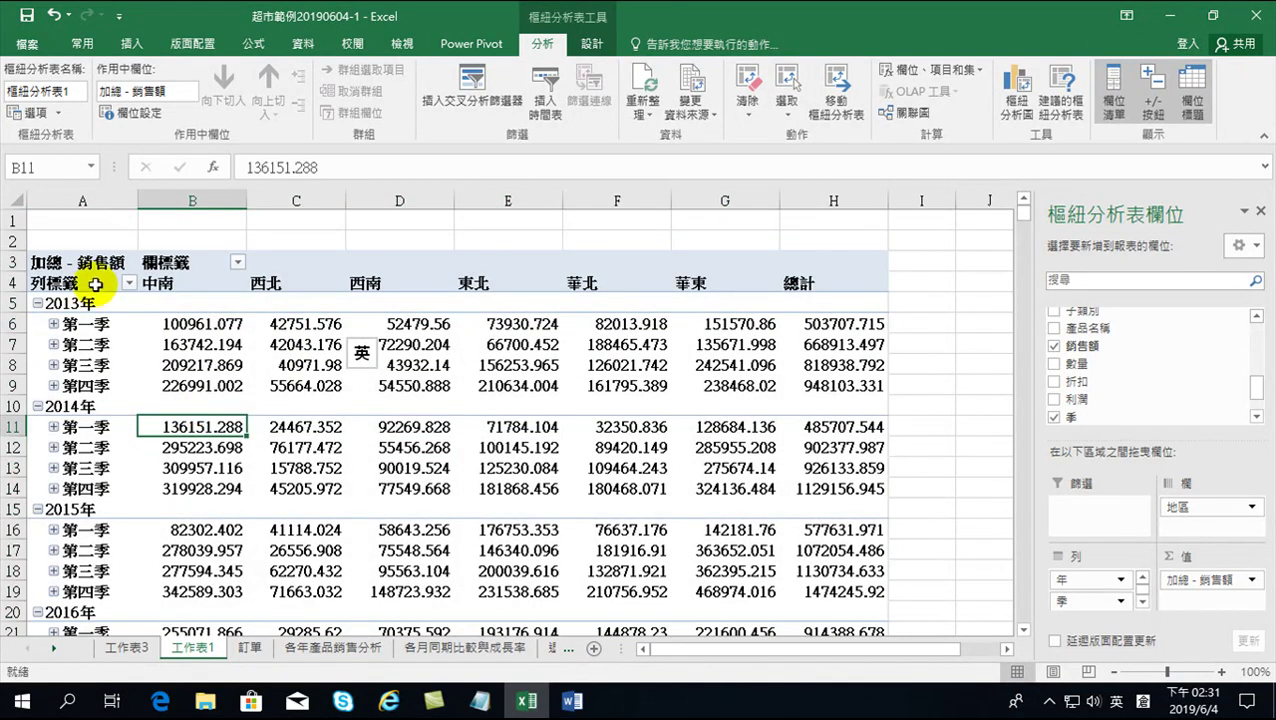
left_click_drag(75, 260, 820, 594)
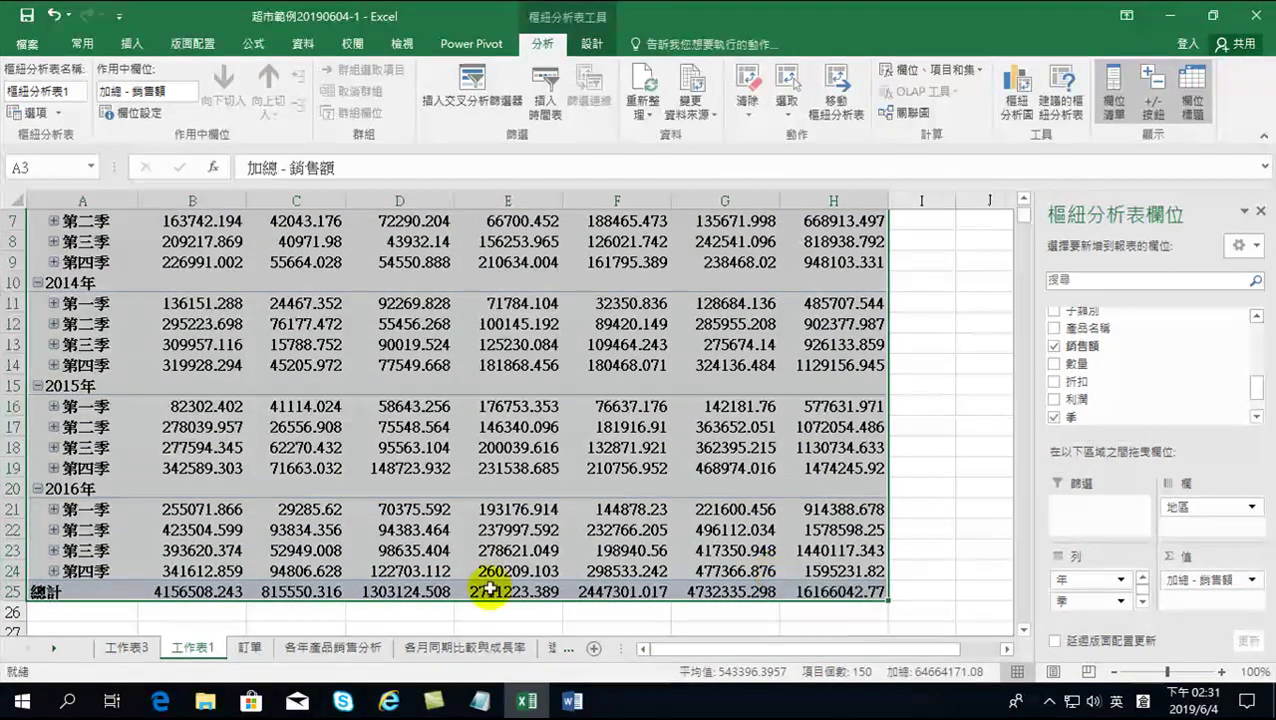
left_click(443, 430)
scroll(400, 415, "up", 2)
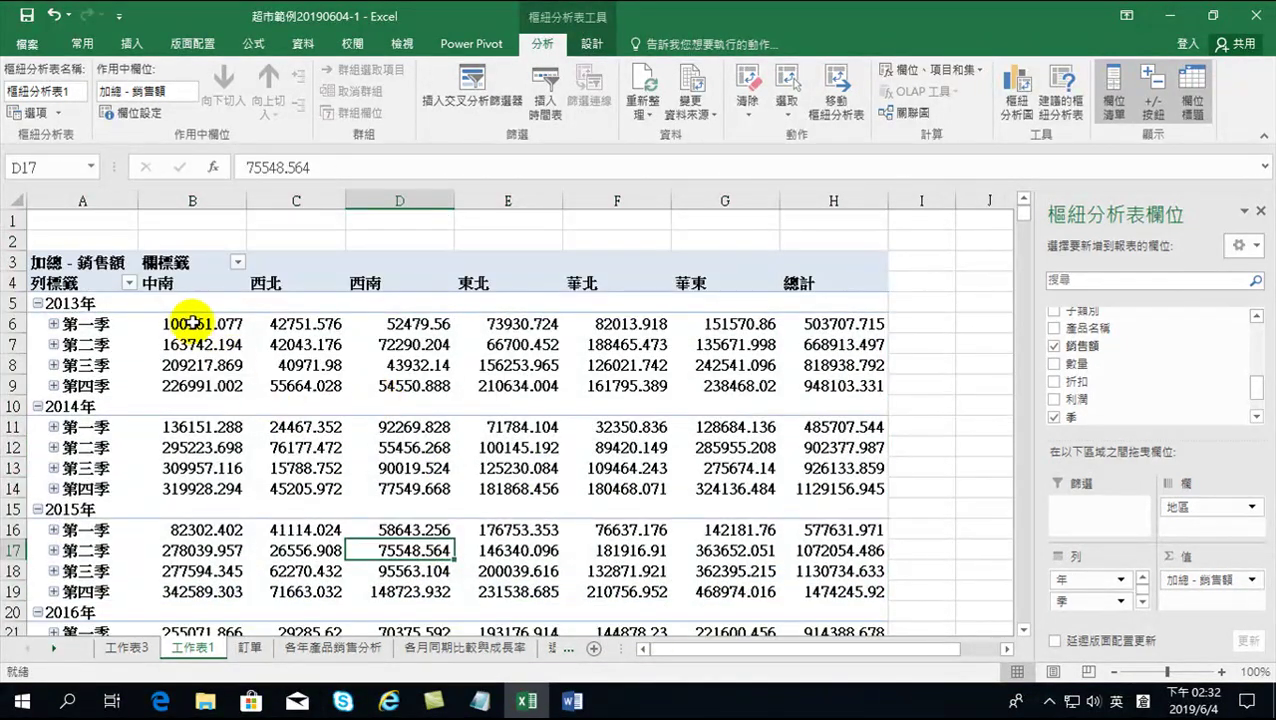
left_click_drag(190, 323, 300, 358)
left_click_drag(411, 398, 815, 611)
Step: Apply Comma Style and remove both decimal places so sales show as whole numbers
mouse_move(530, 340)
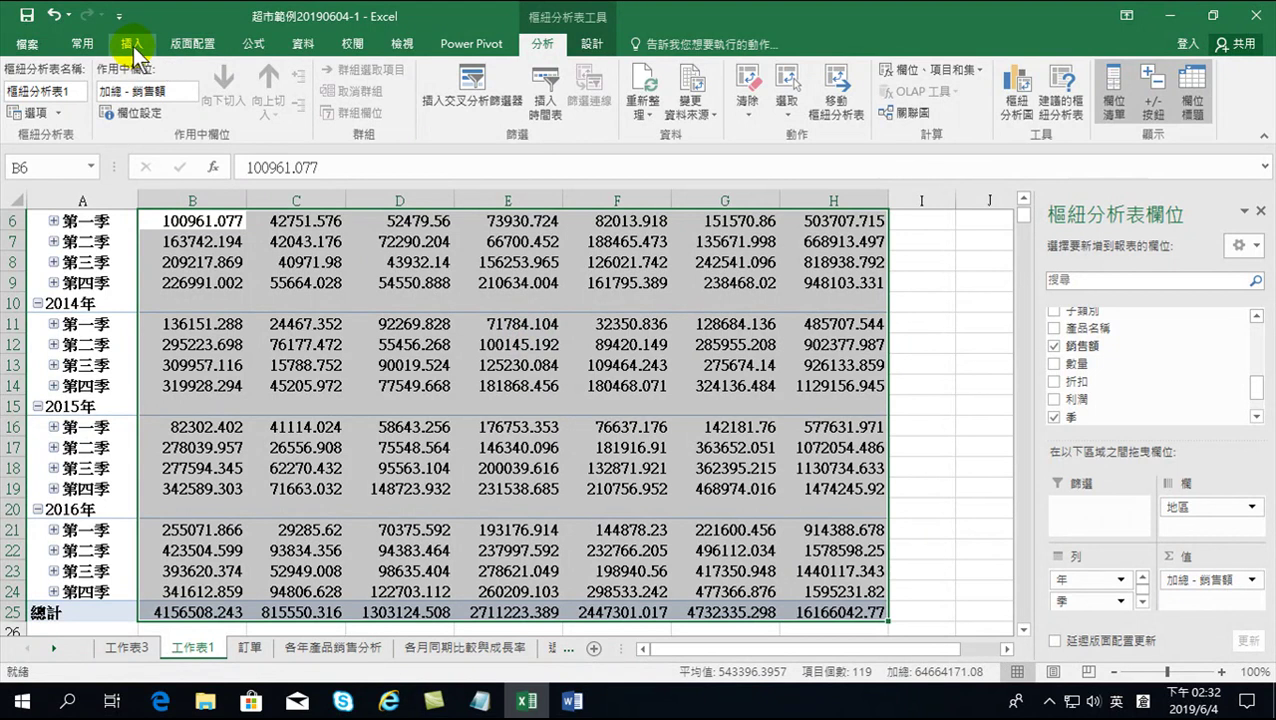
left_click(82, 44)
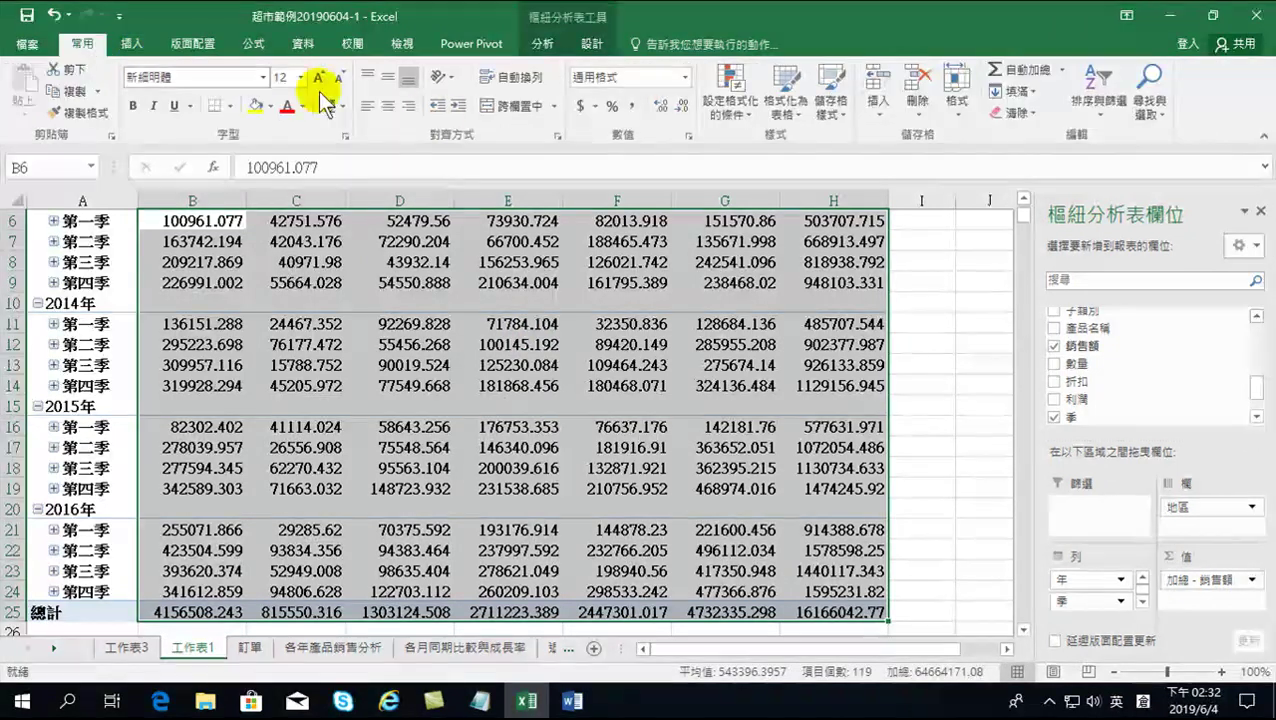
left_click(634, 106)
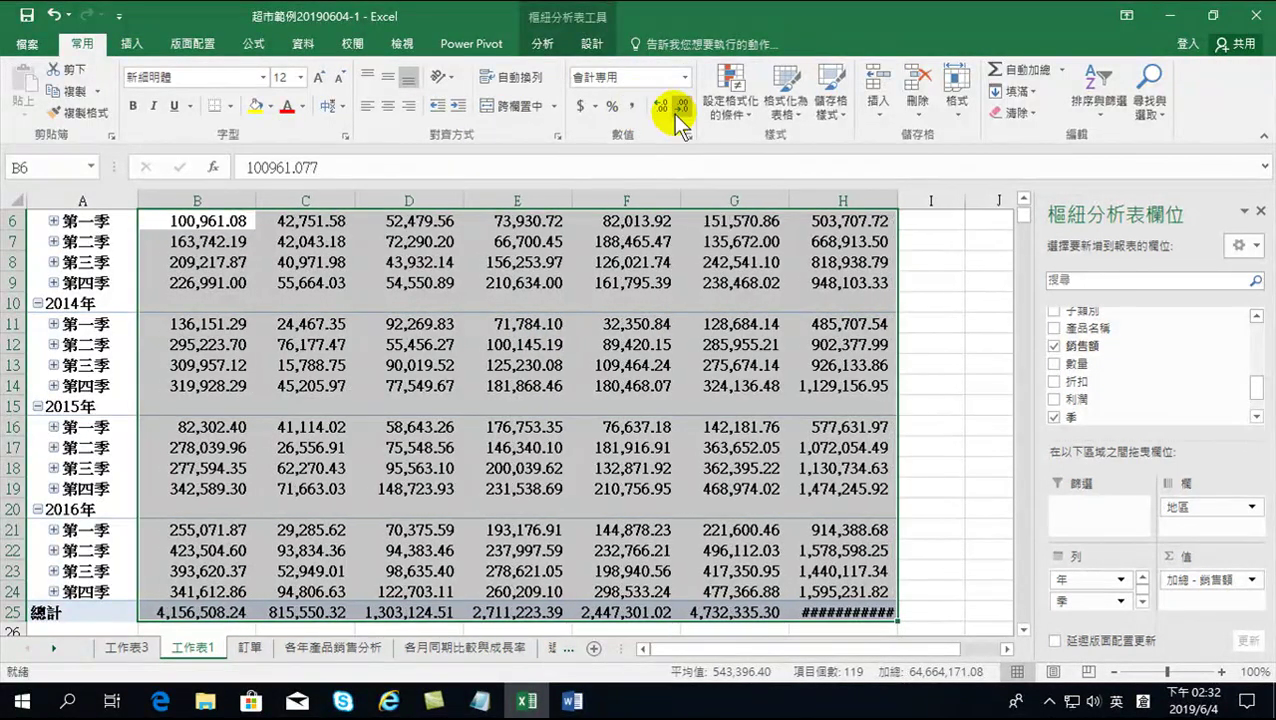
left_click(681, 108)
left_click(681, 108)
Step: Copy the entire pivot table through its 總計 row of 16,166,043
scroll(570, 304, "up", 2)
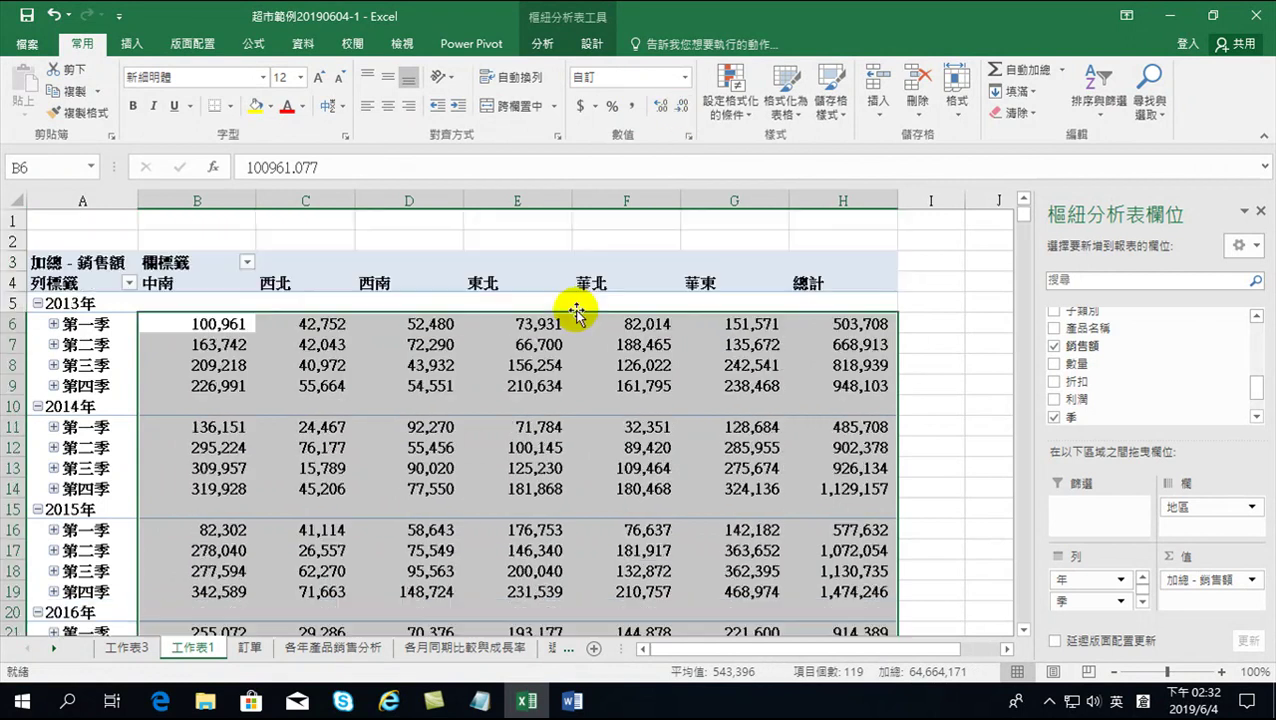
left_click(407, 385)
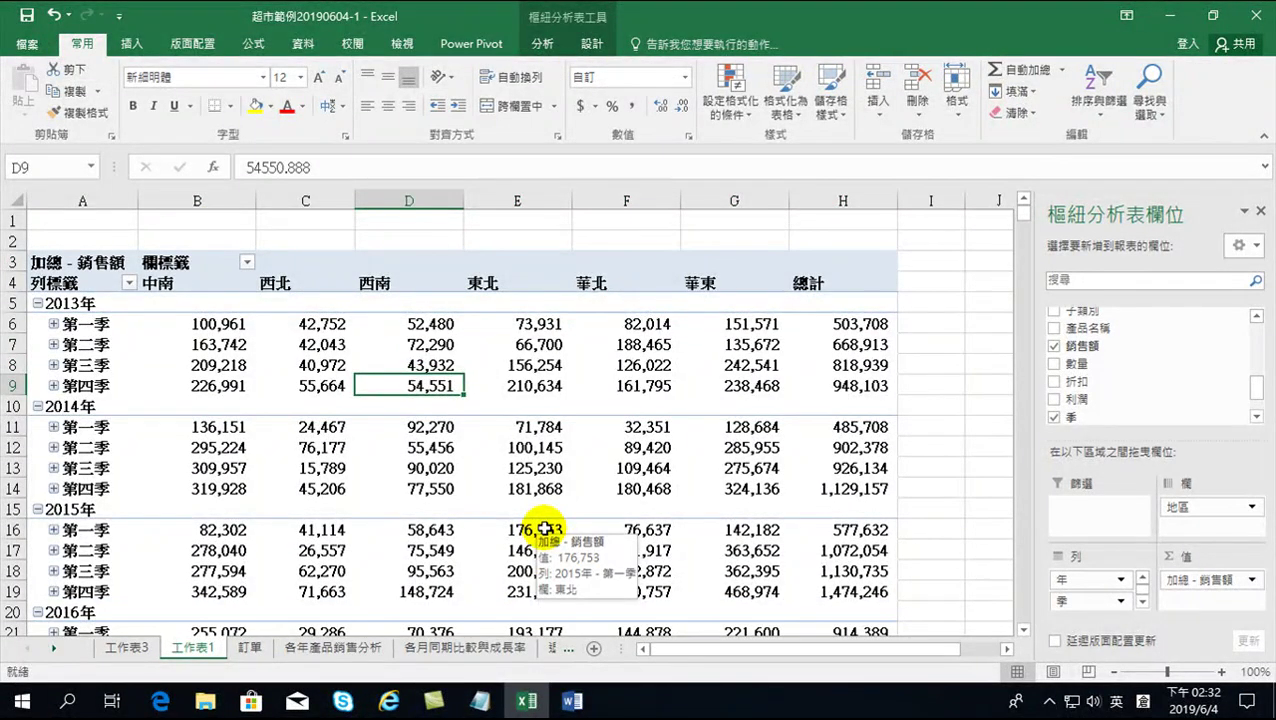
left_click_drag(82, 262, 826, 590)
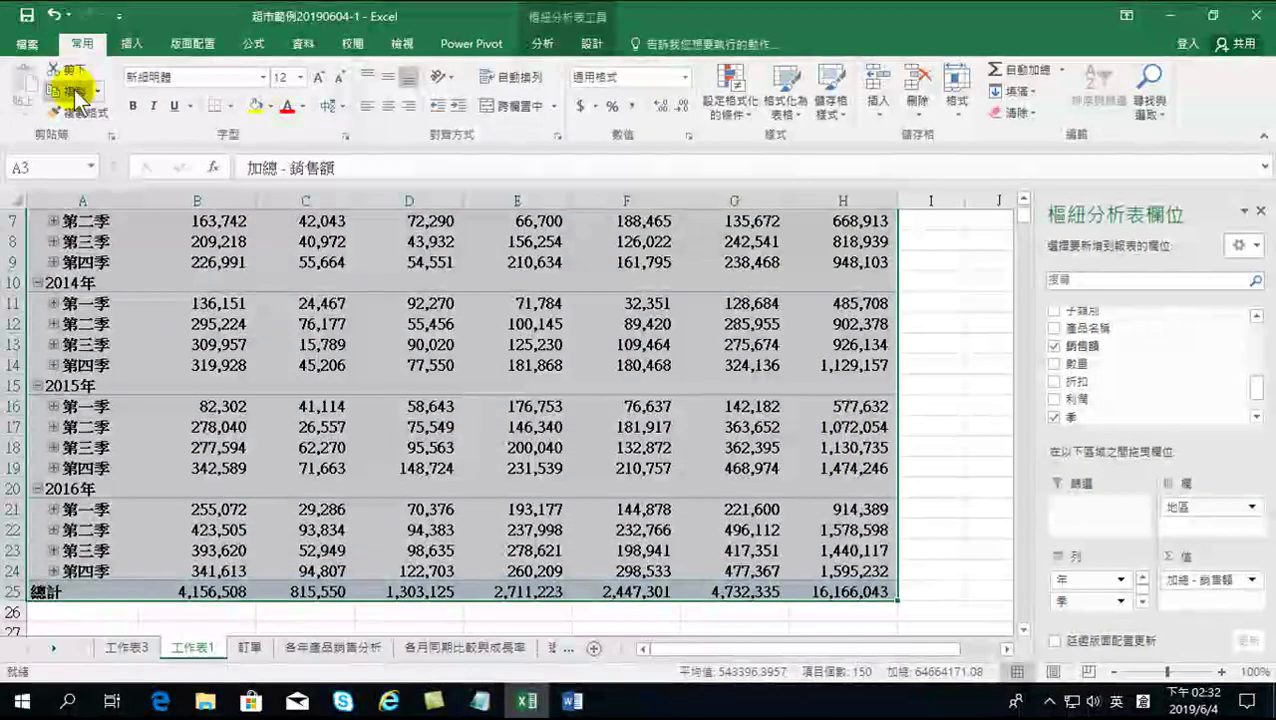
left_click(79, 92)
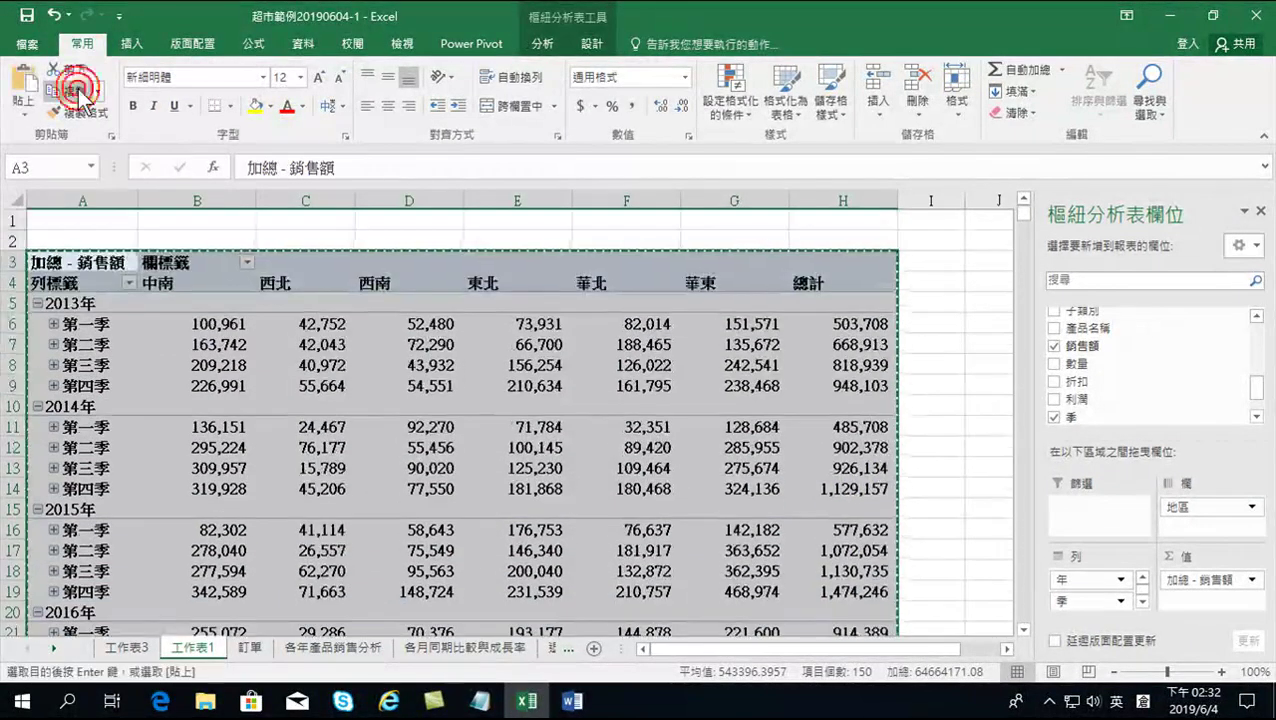
Step: Paste the pivot table below the existing table as a linked Microsoft Excel Worksheet Object
left_click(571, 703)
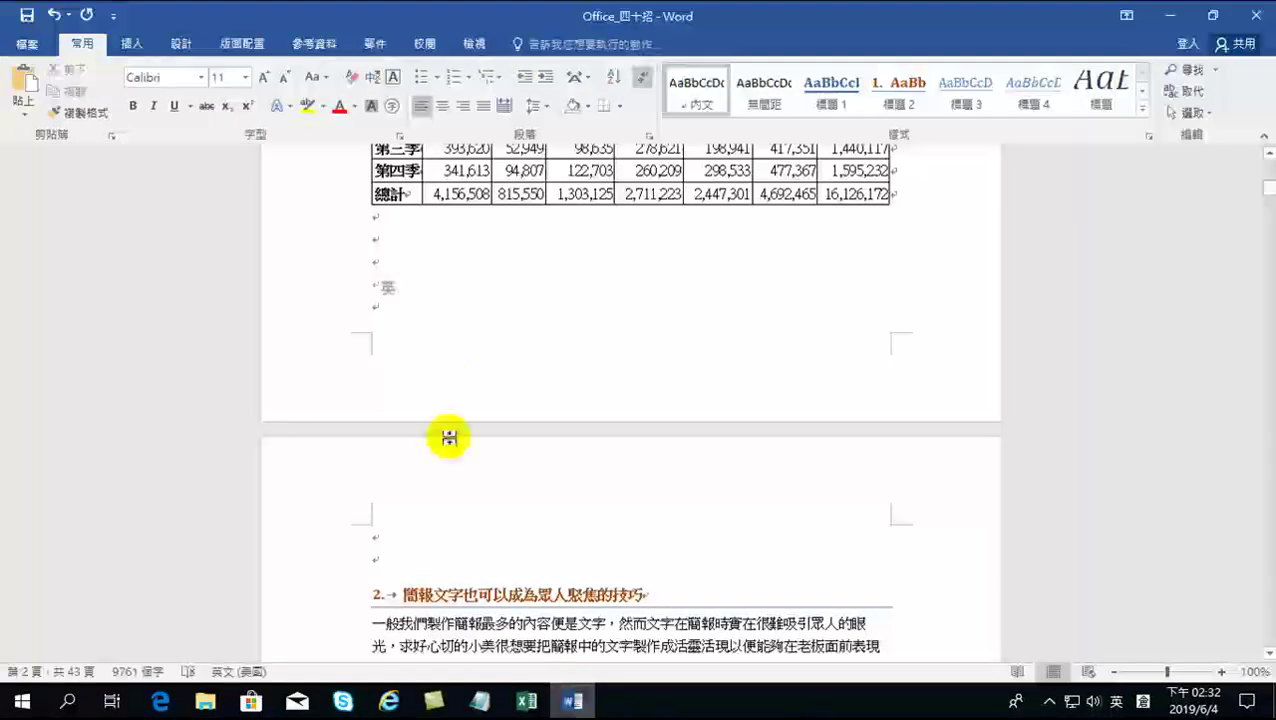
left_click(370, 265)
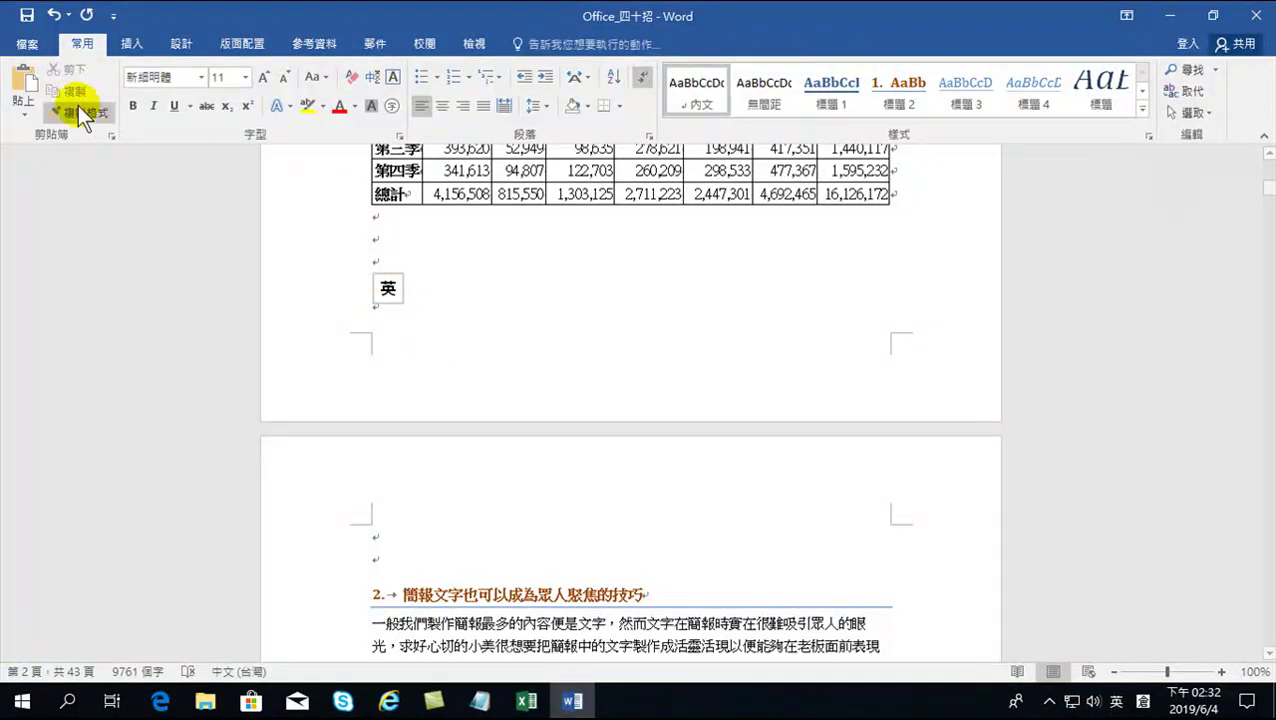
left_click(17, 108)
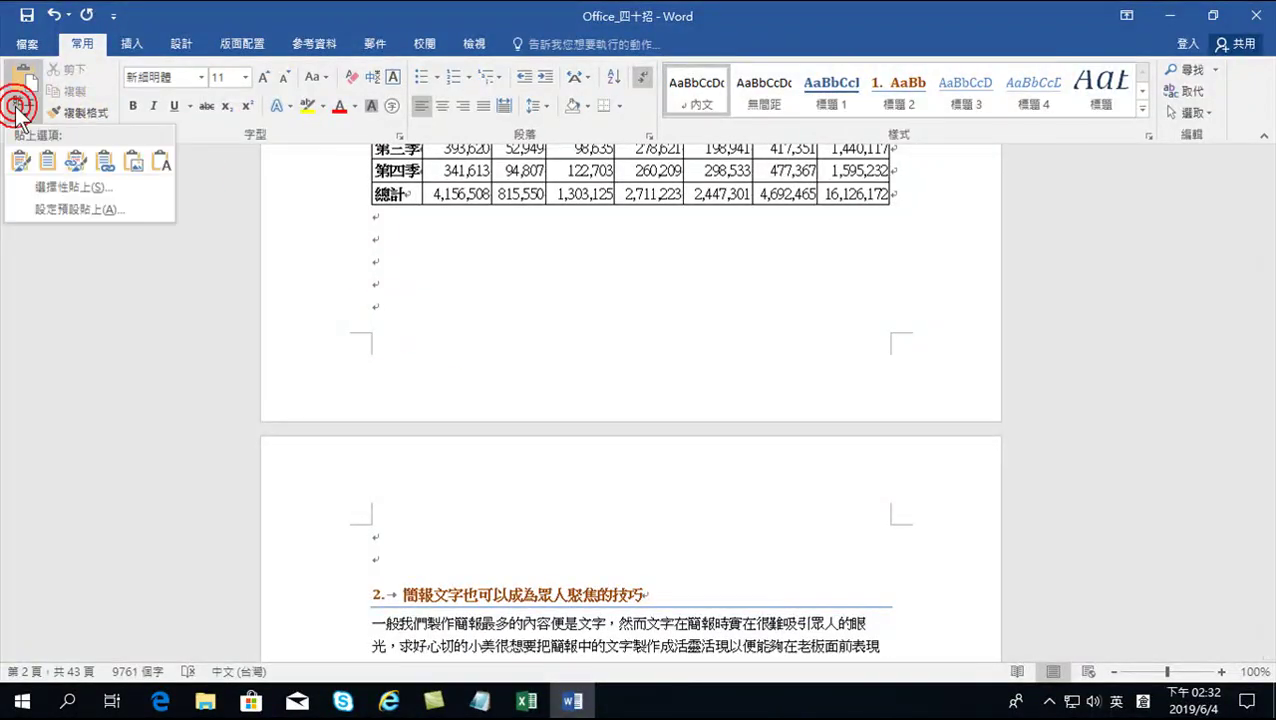
left_click(62, 190)
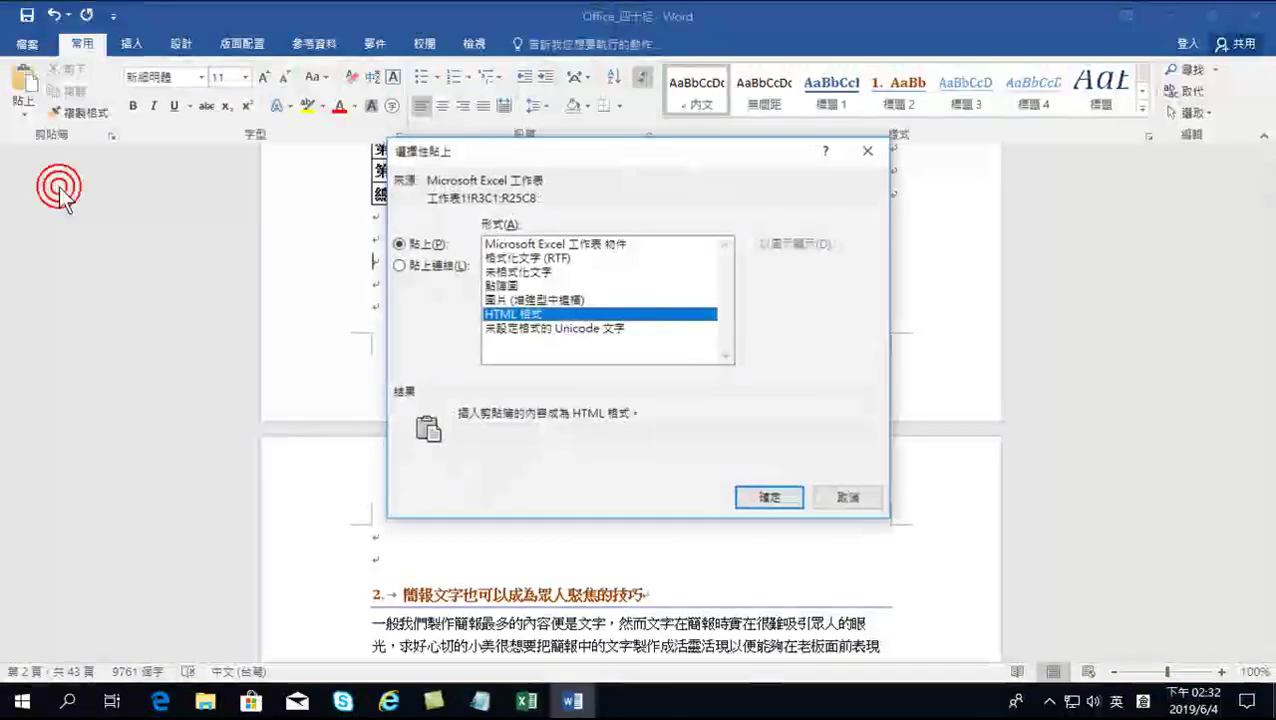
left_click(421, 265)
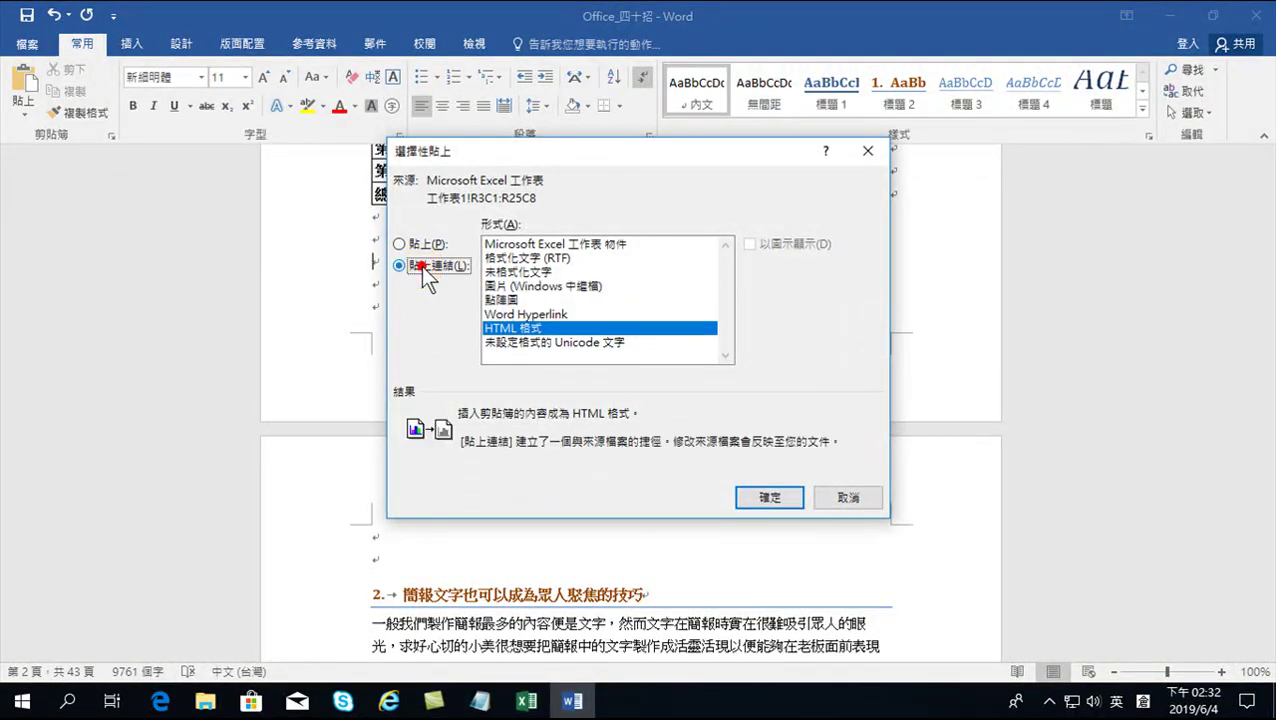
left_click(553, 245)
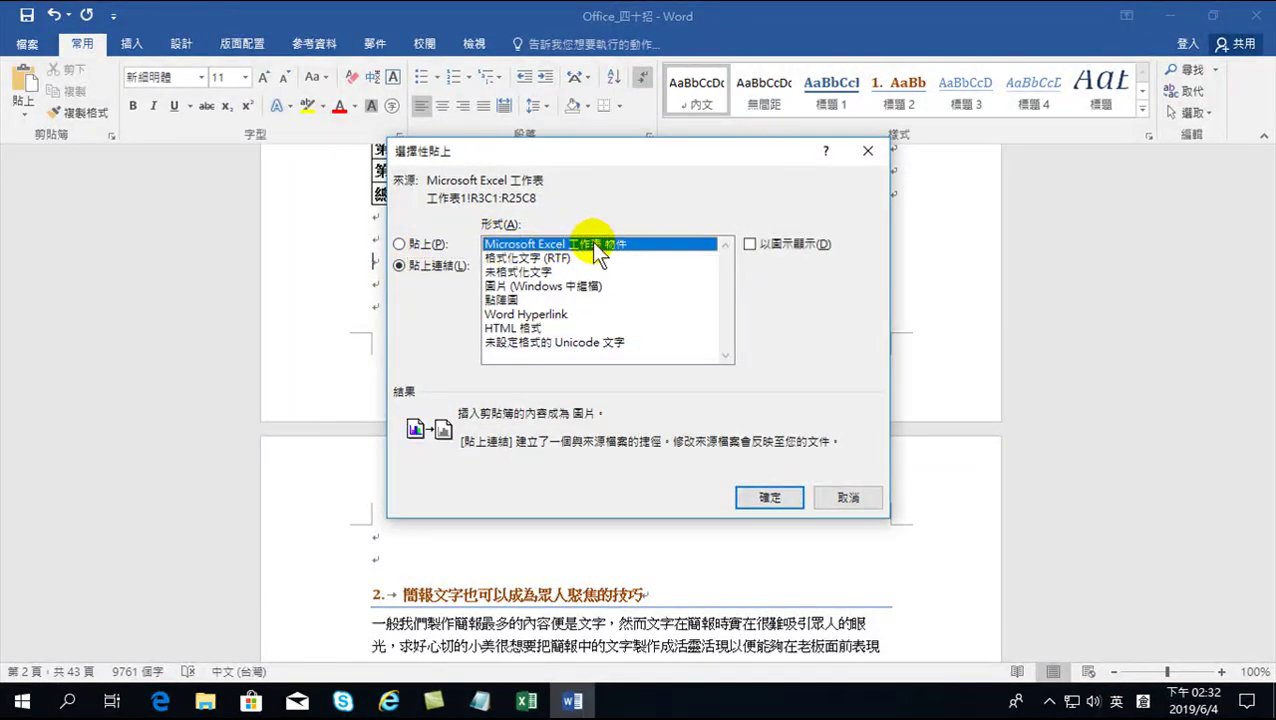
left_click(768, 498)
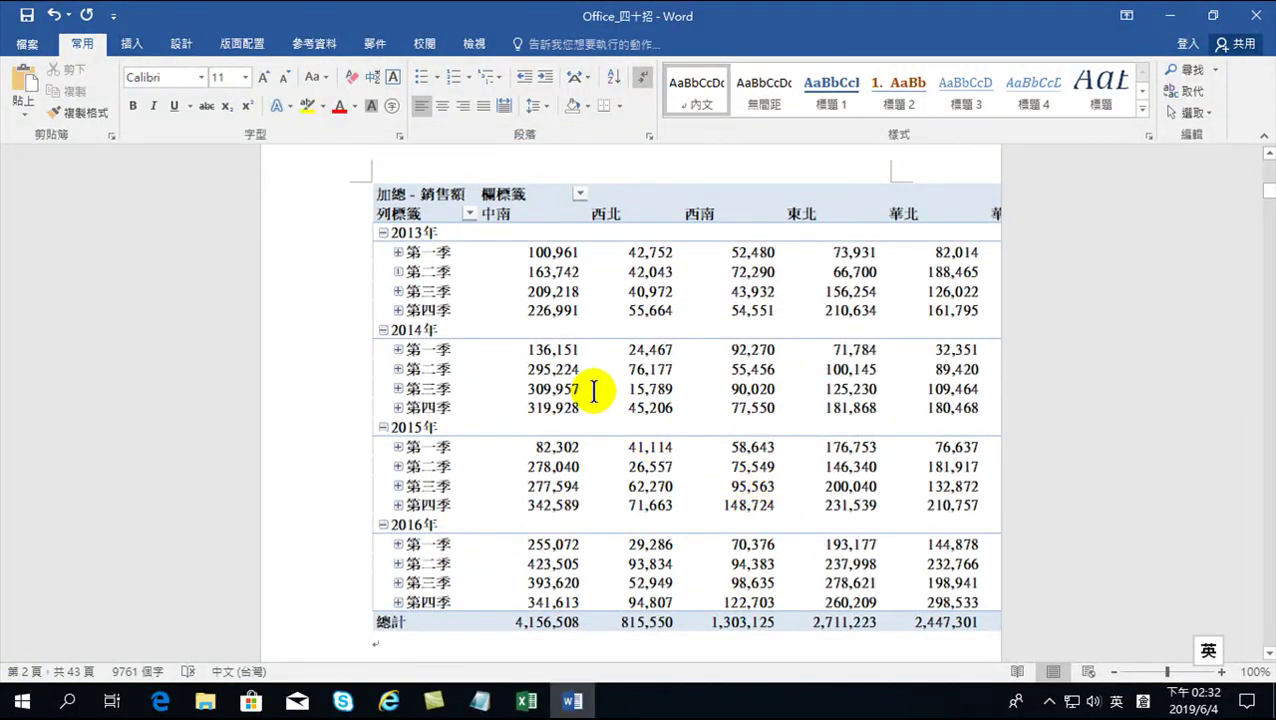
Step: Shrink the pasted pivot table to fit the page width, then save and close the document
scroll(560, 330, "up", 3)
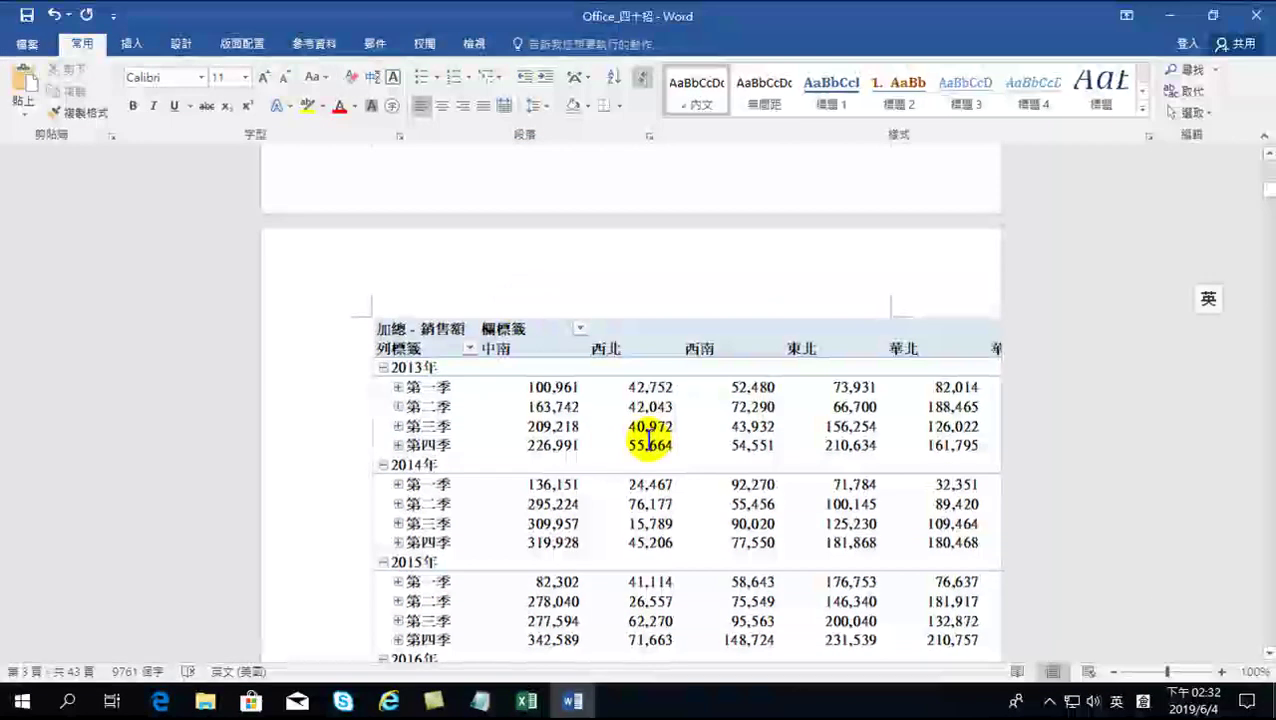
left_click(668, 416)
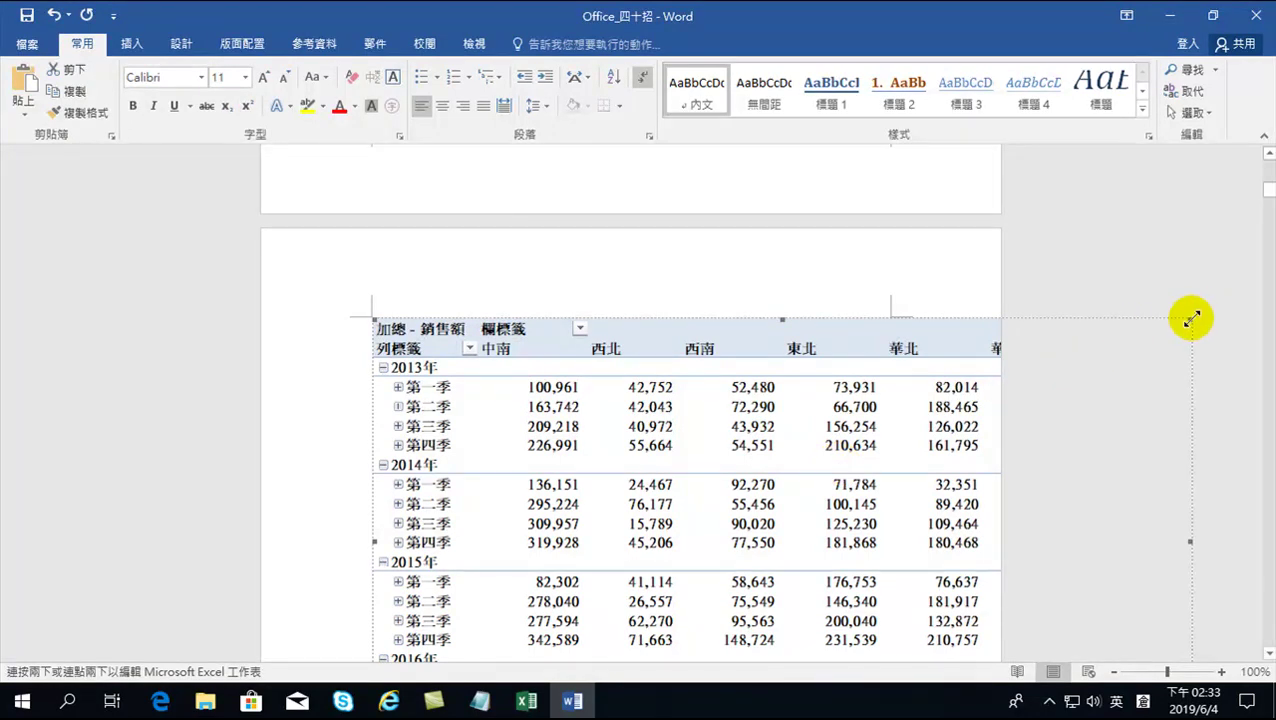
left_click_drag(1192, 320, 769, 482)
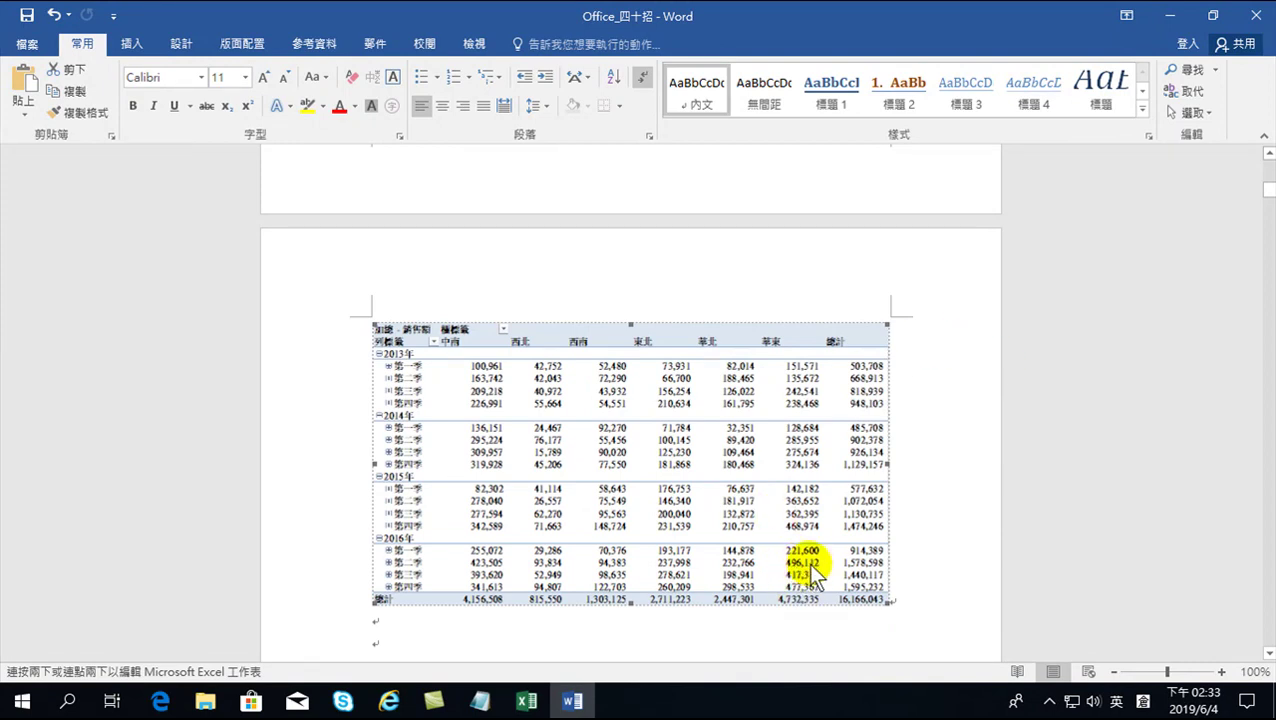
left_click(26, 15)
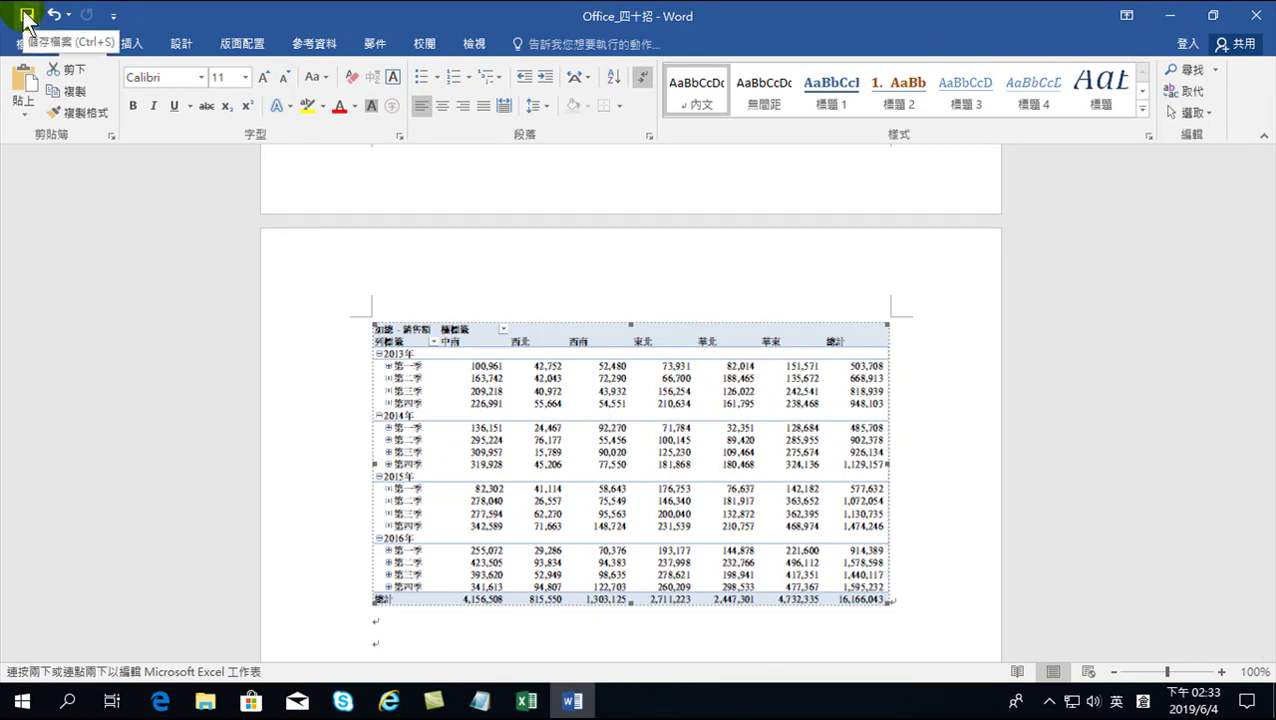
left_click(1262, 20)
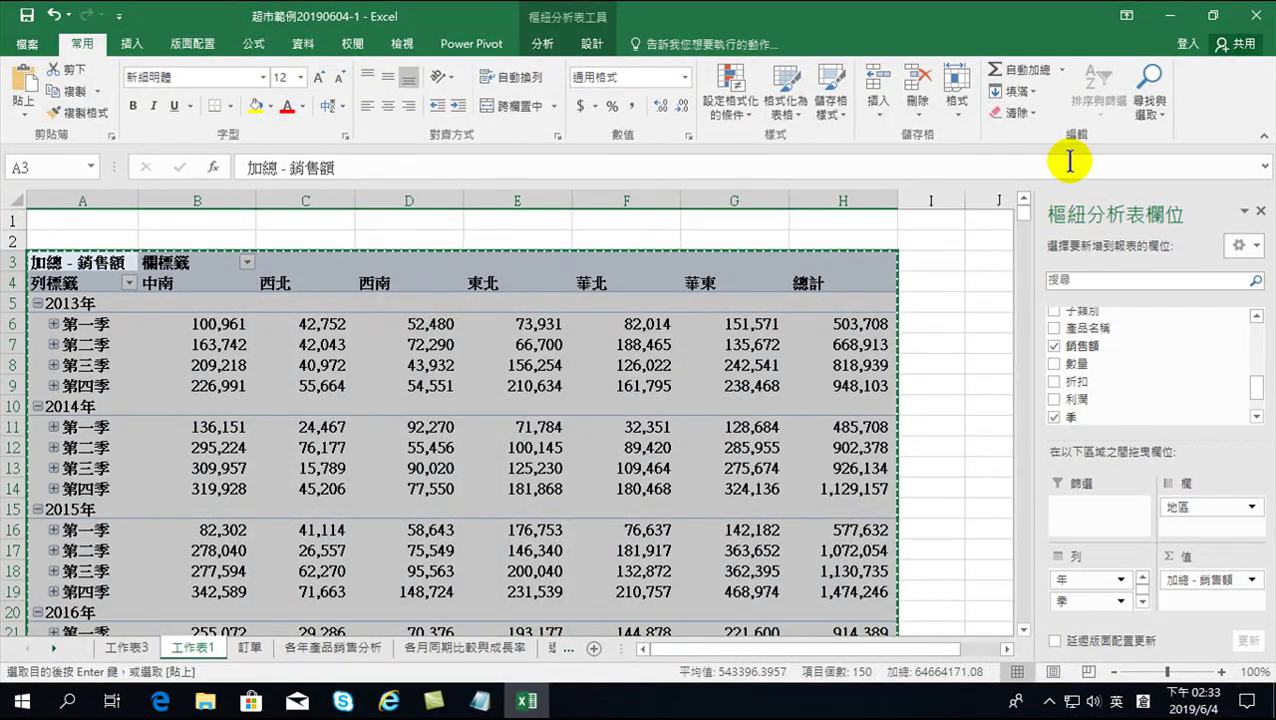
Step: Change the first sales amount on the 訂單 sheet to 1
left_click(672, 327)
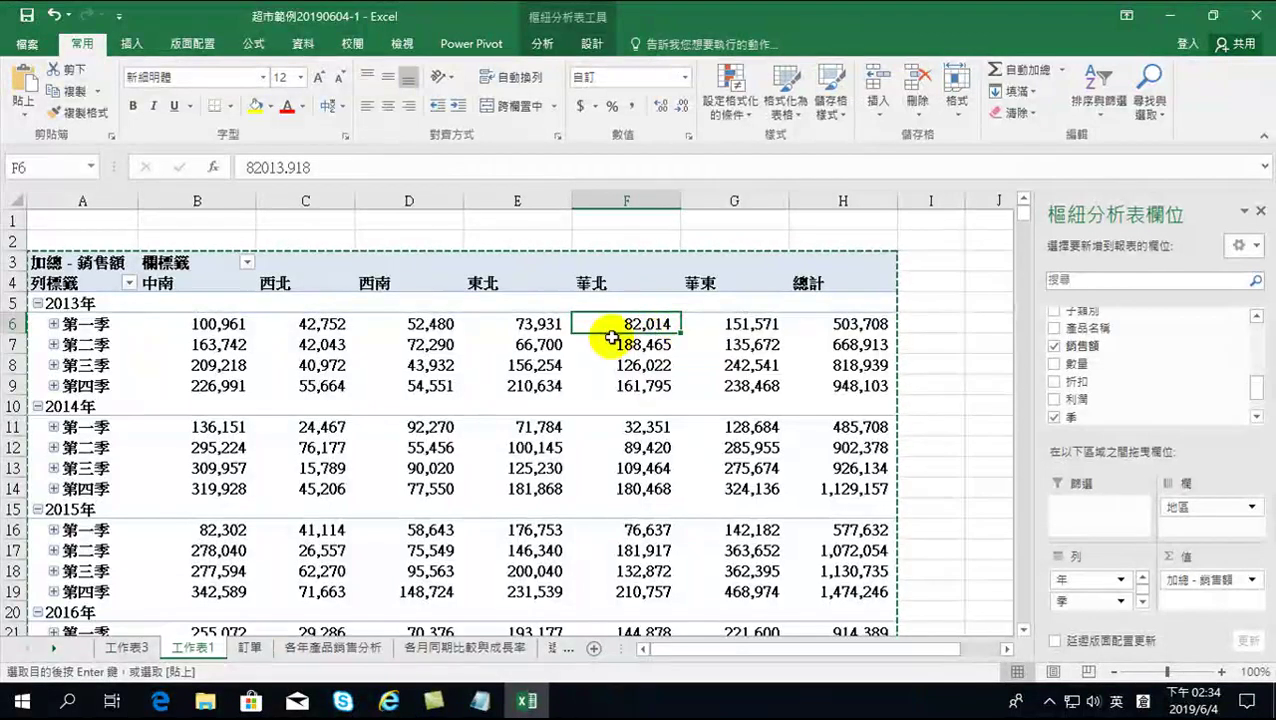
scroll(603, 460, "down", 2)
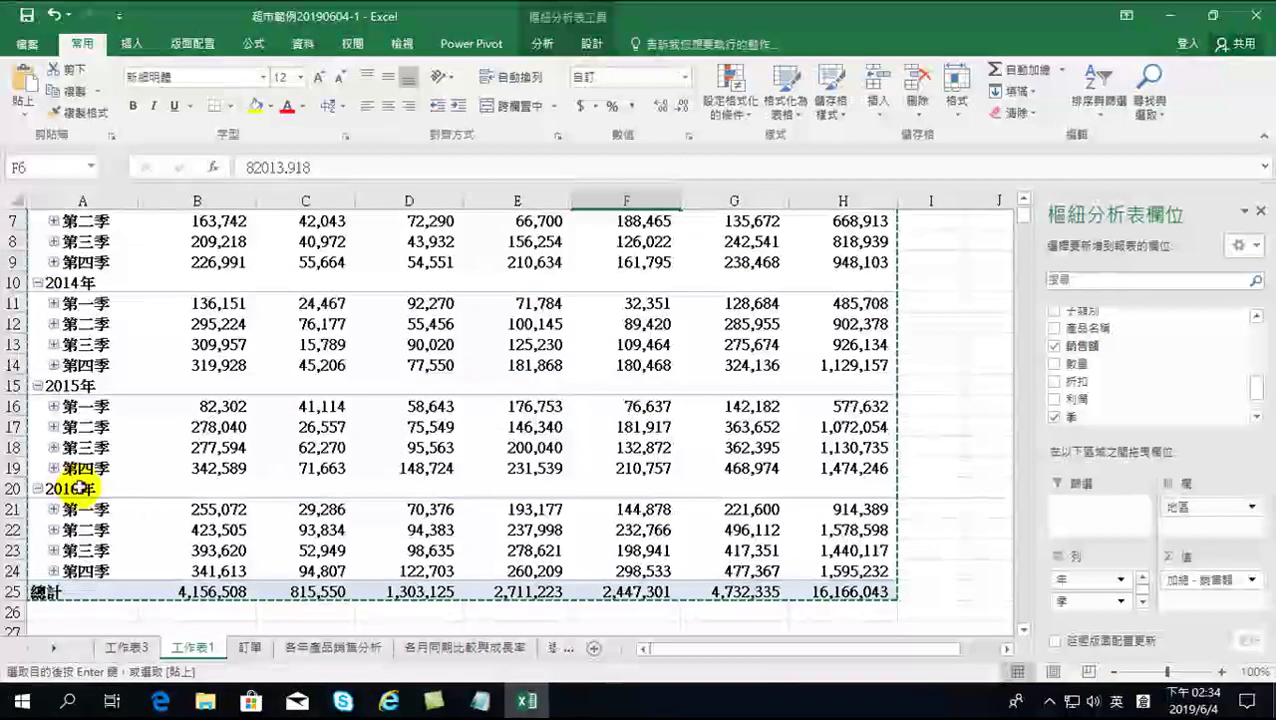
left_click(737, 527)
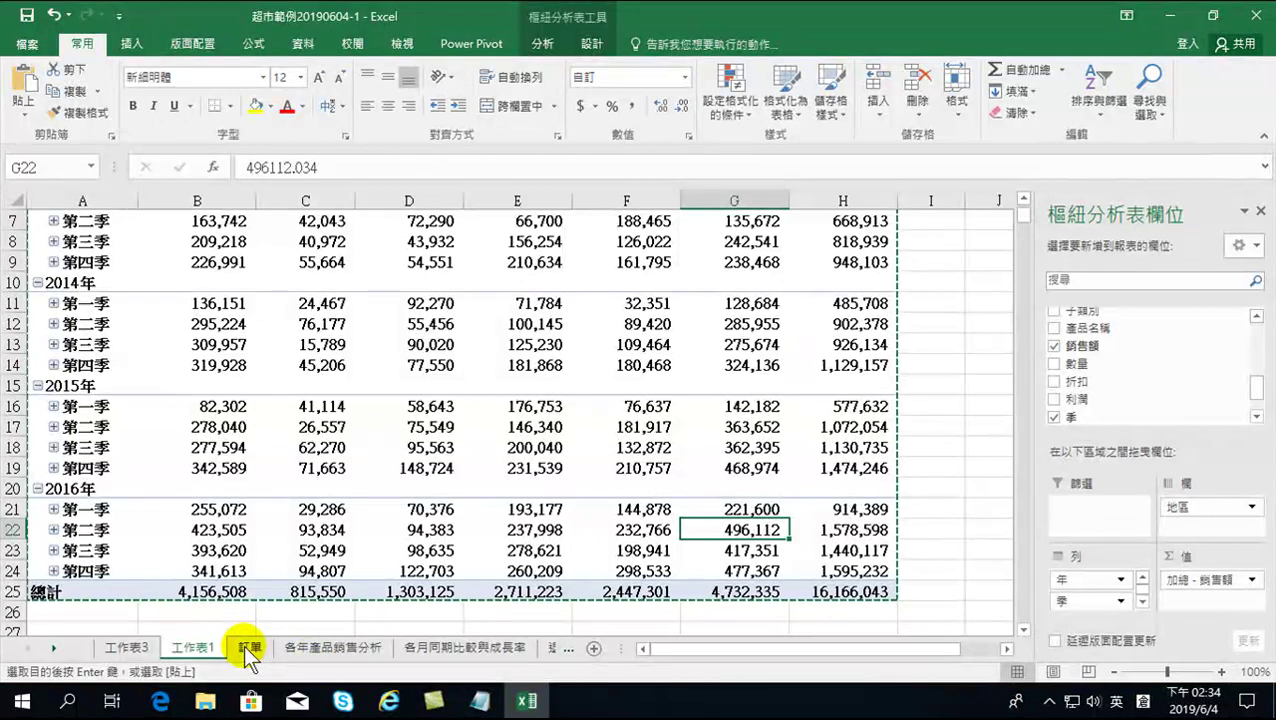
left_click(249, 649)
left_click(819, 242)
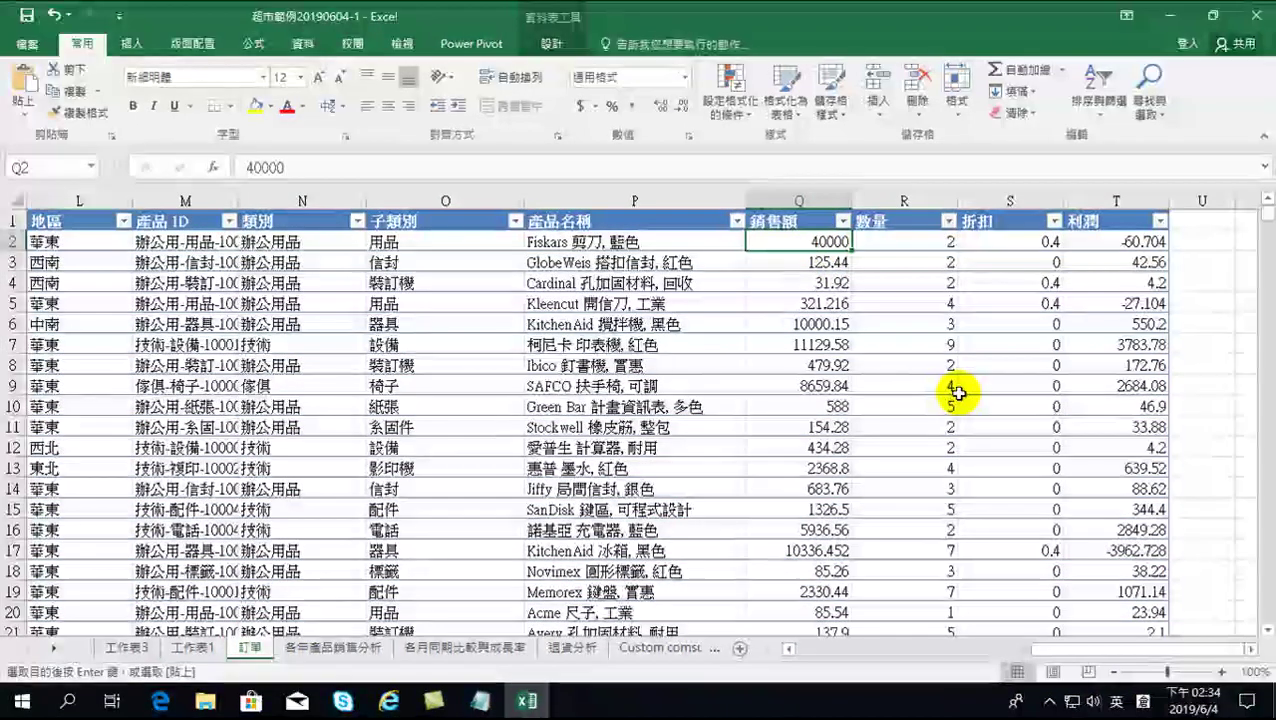
type("123")
key("Return")
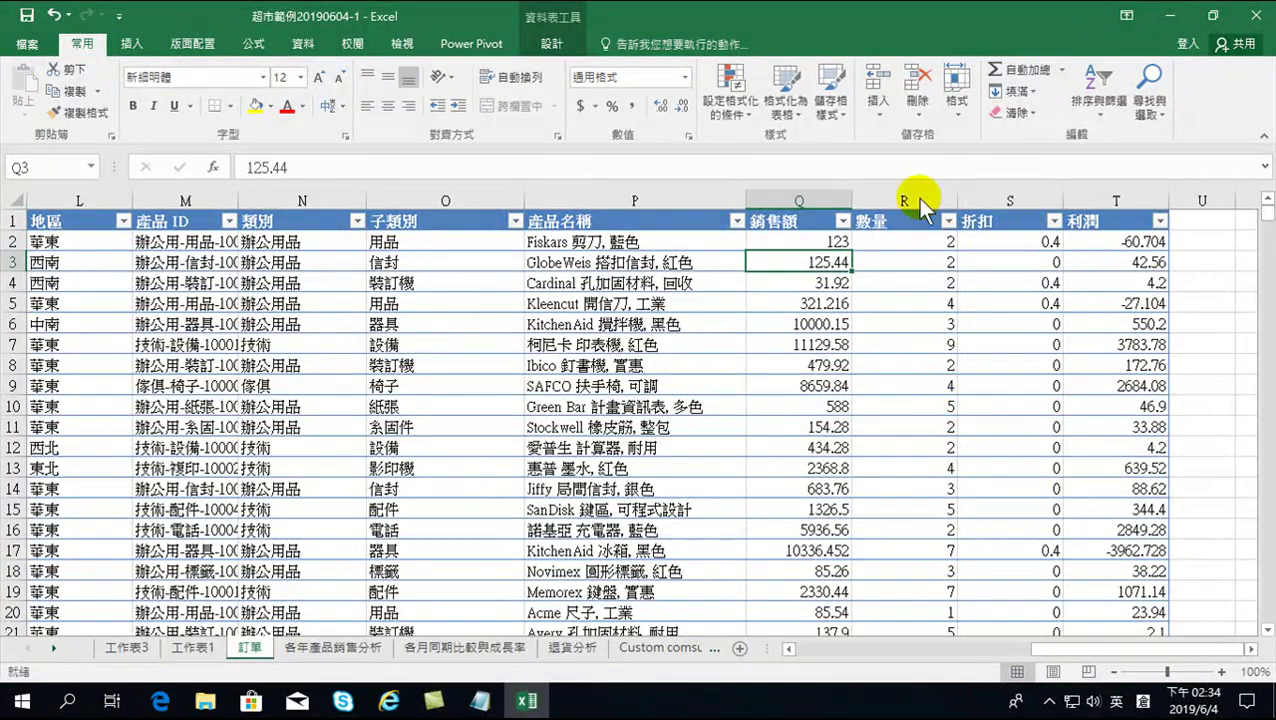
left_click(190, 648)
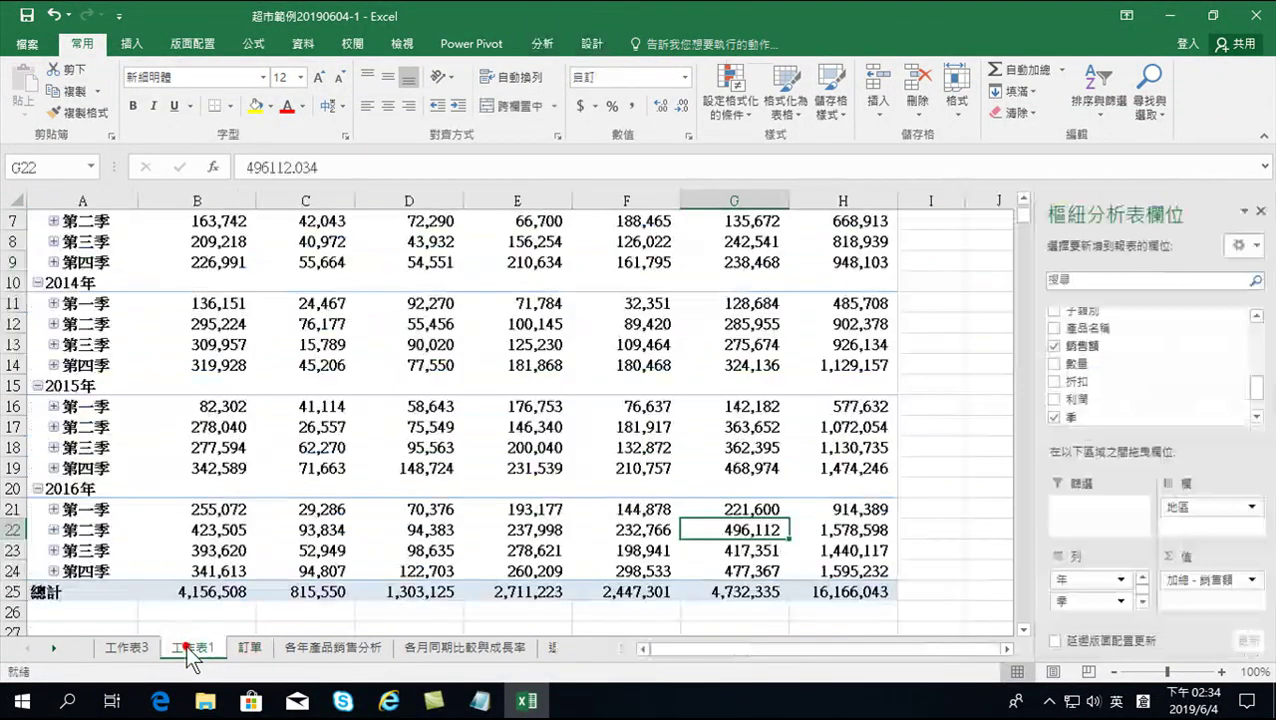
Step: Refresh the 工作表1 pivot table, then reopen Office_四十招 from Downloads
left_click(543, 45)
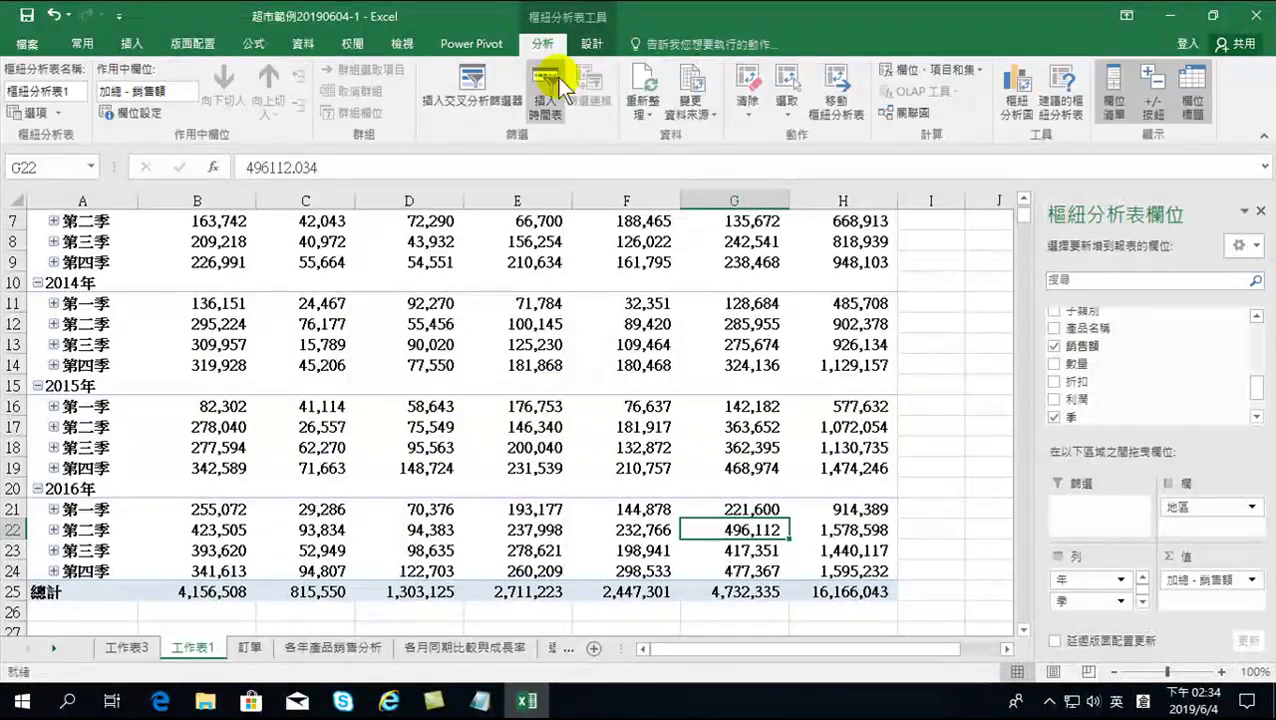
left_click(643, 80)
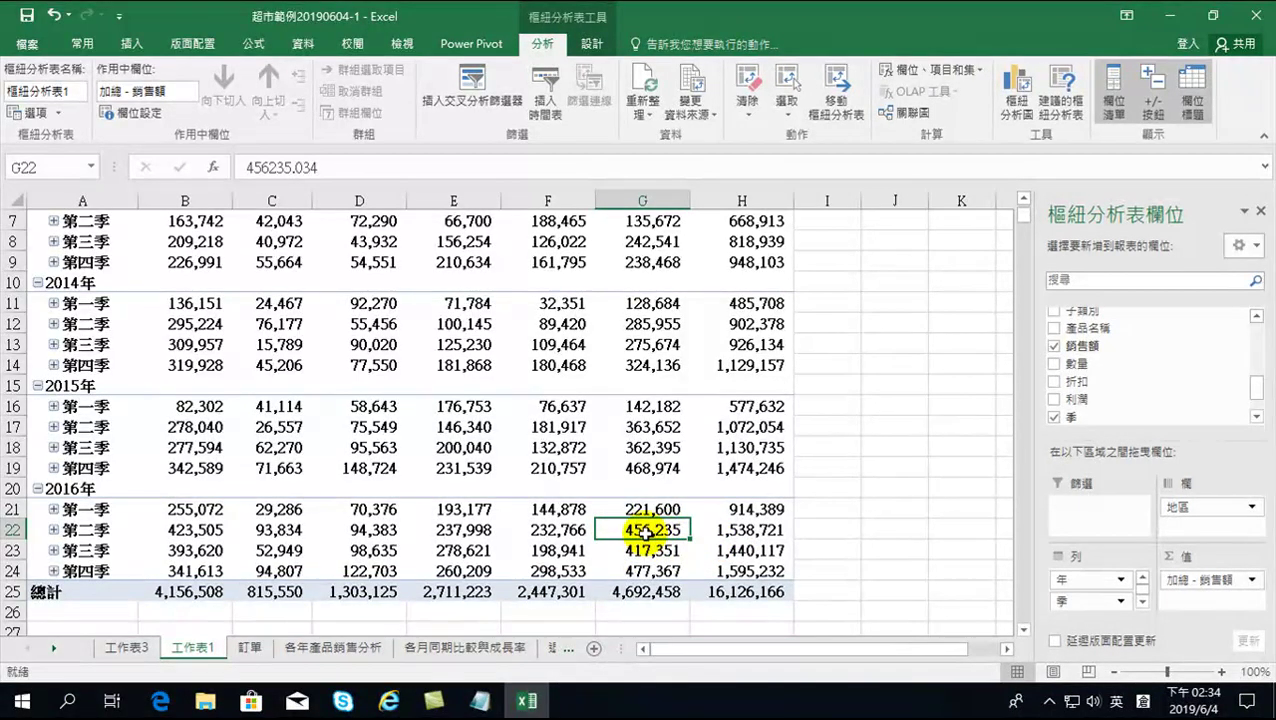
left_click(205, 700)
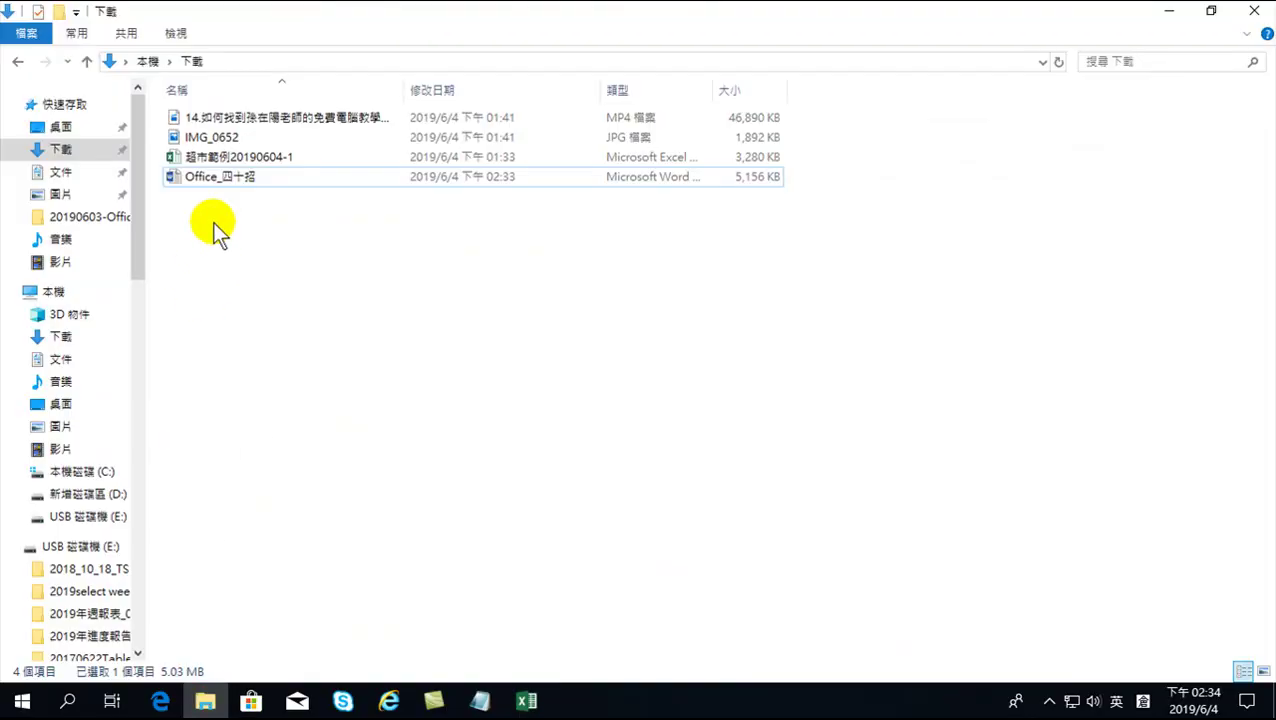
double_click(212, 176)
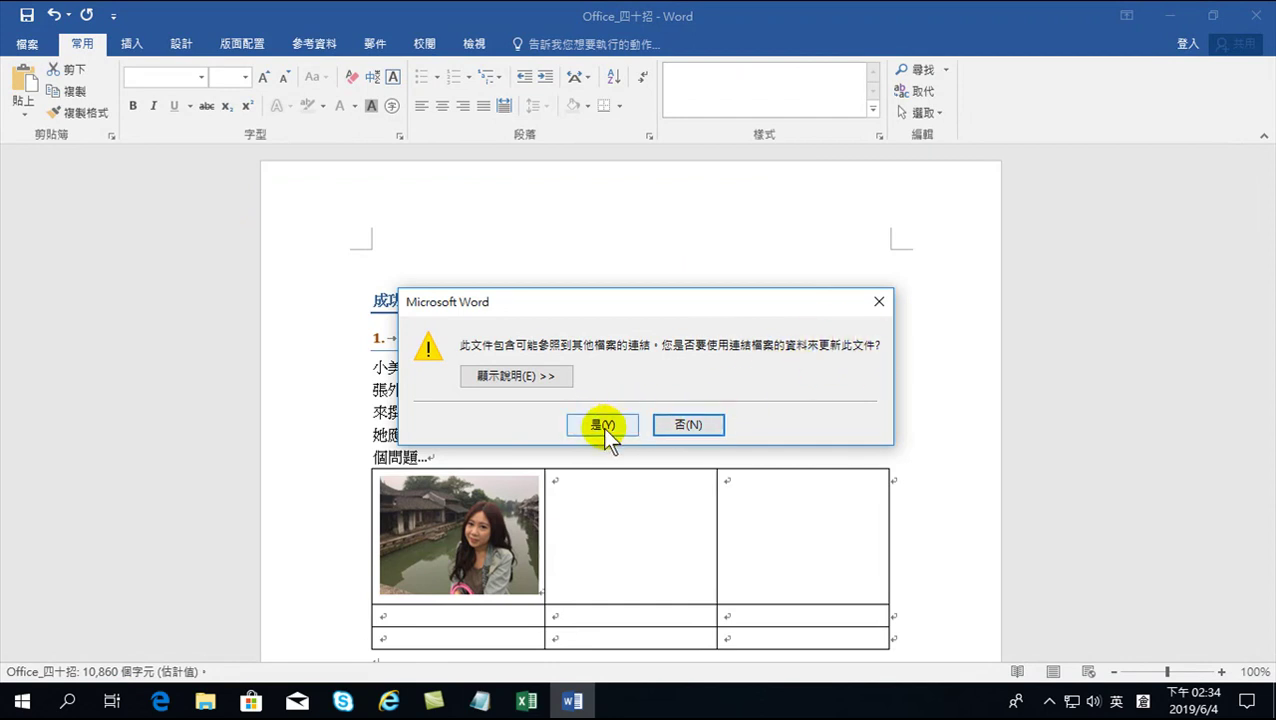
Step: Update the links and check the refreshed pivot table now totalling 16,126,166
left_click(602, 425)
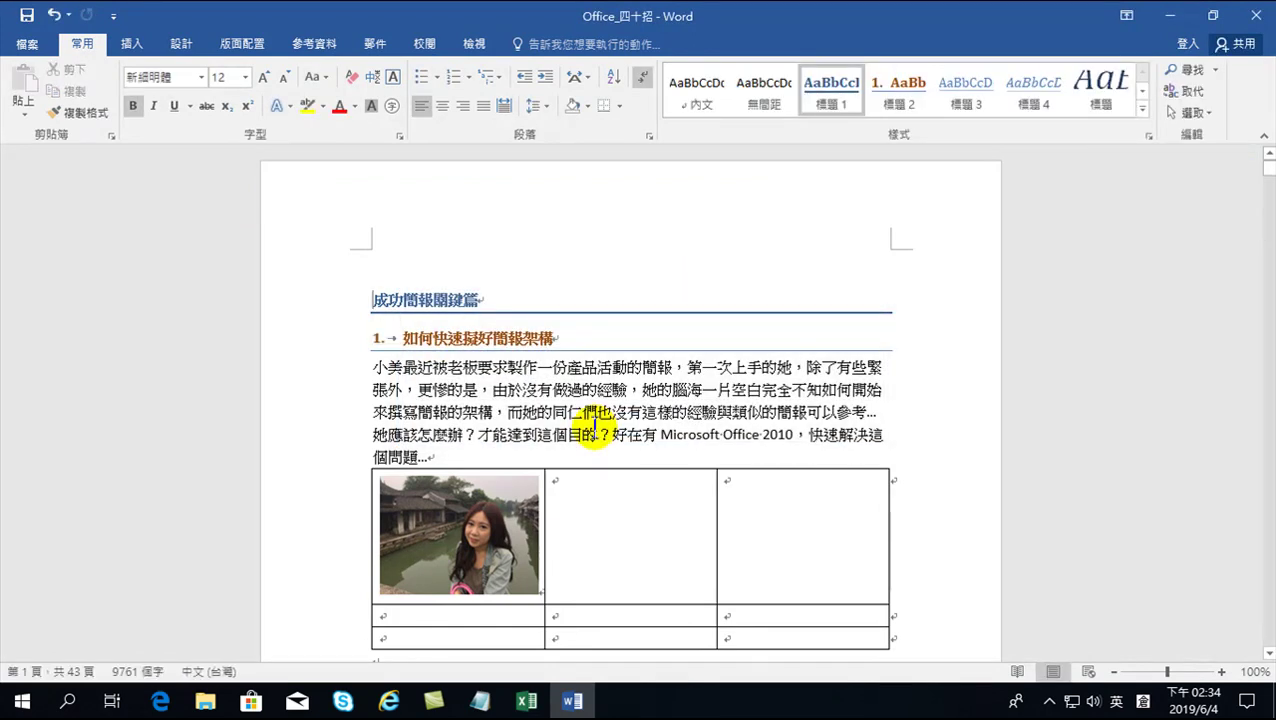
scroll(597, 445, "down", 8)
scroll(599, 453, "up", 5)
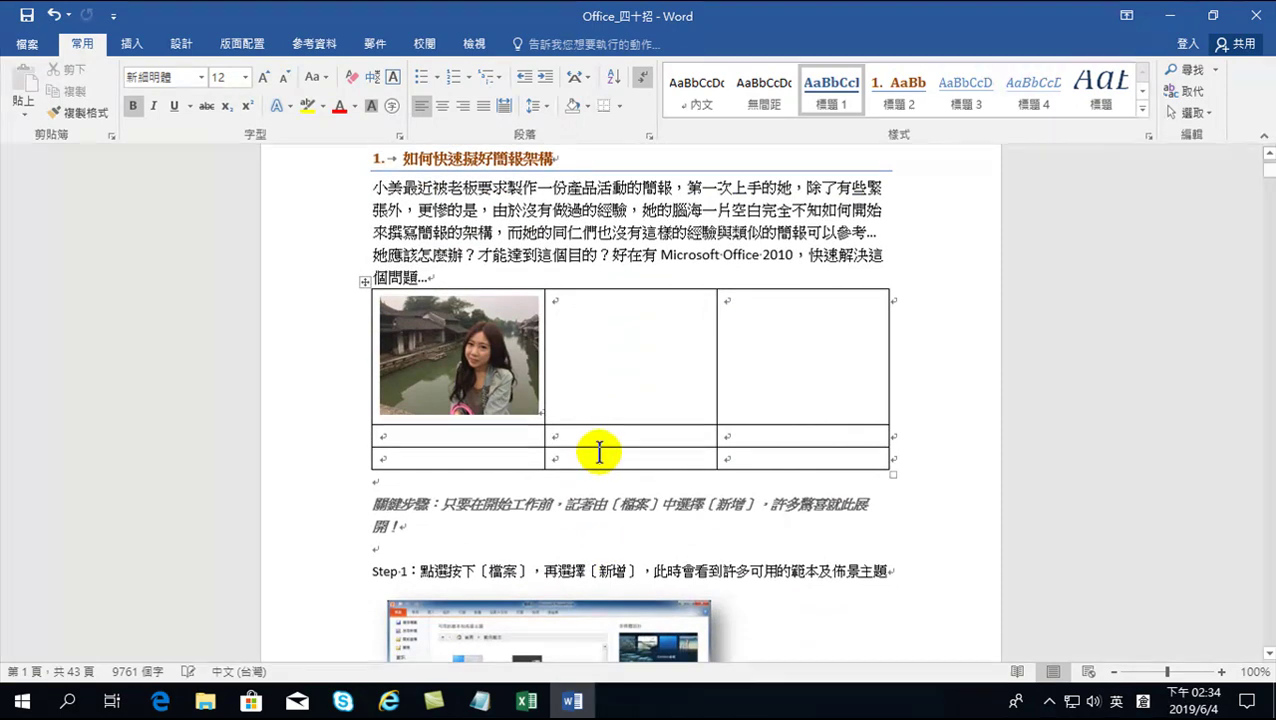
scroll(599, 453, "down", 20)
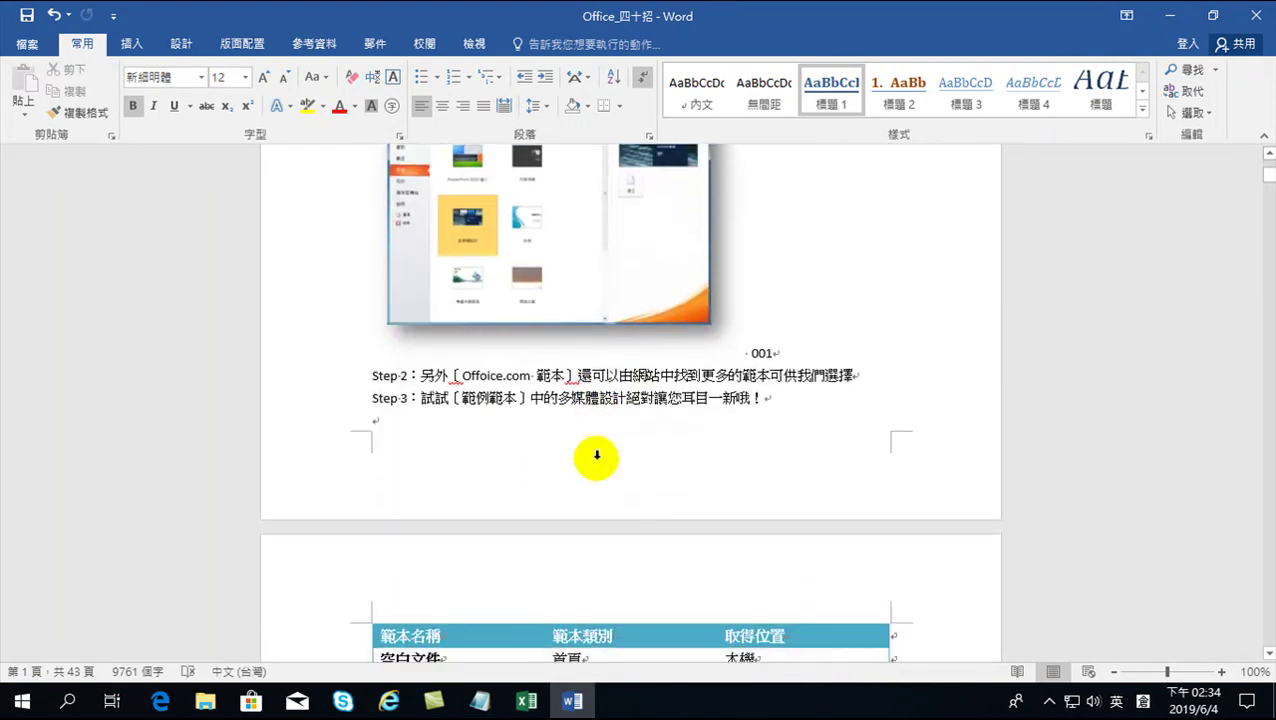
scroll(594, 463, "down", 9)
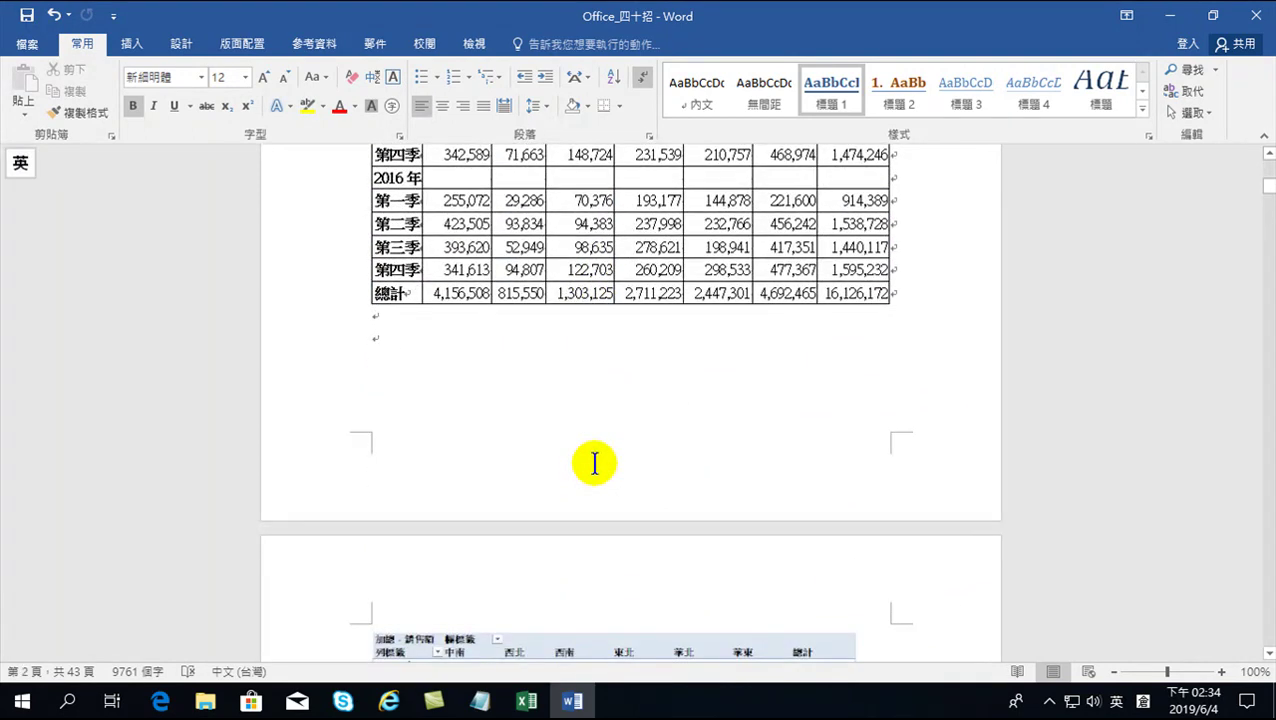
scroll(594, 463, "down", 7)
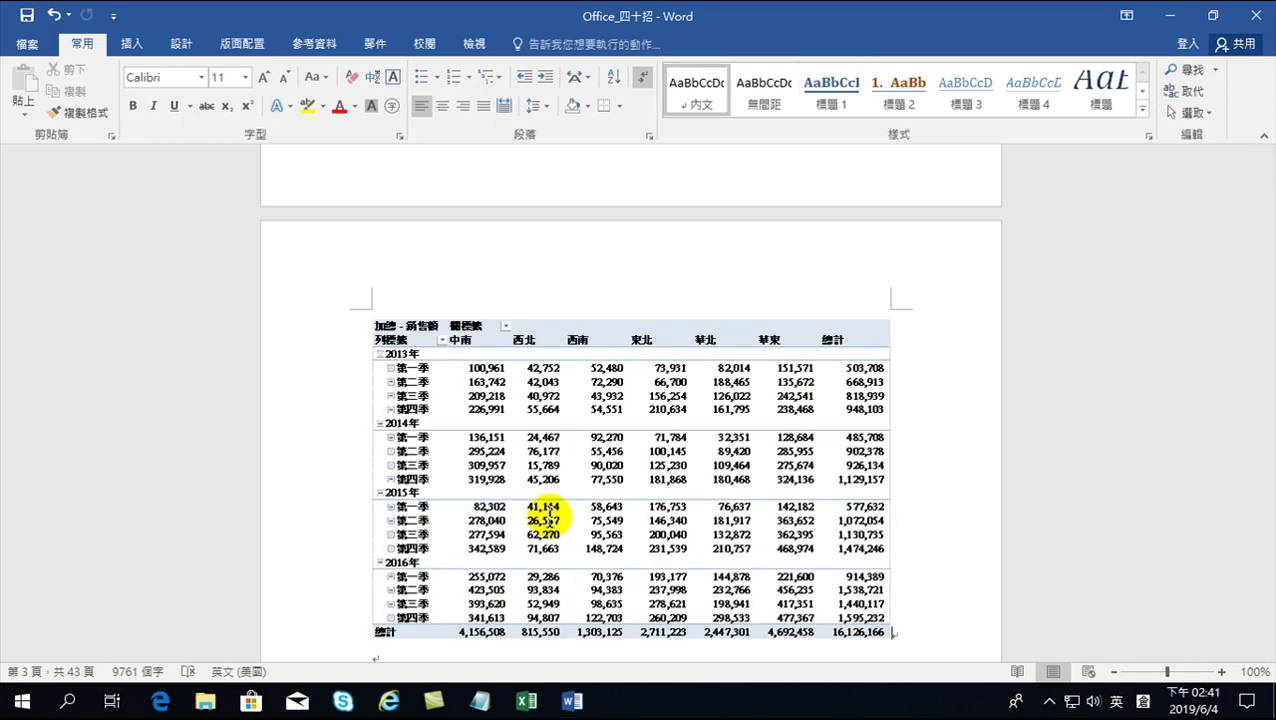
scroll(470, 450, "down", 4)
scroll(477, 466, "down", 3)
left_click(377, 277)
scroll(549, 281, "up", 5)
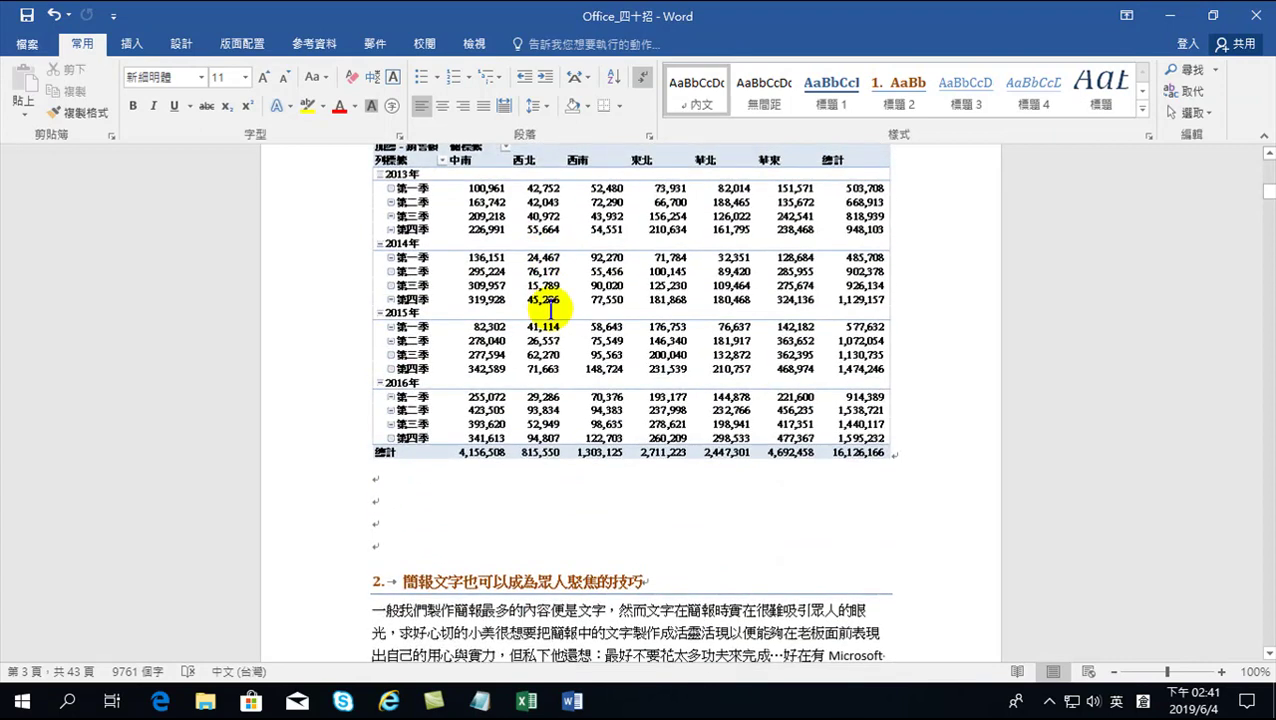
Step: Back in Excel, check cell E8 and look over the 訂單 order sheet
left_click(527, 700)
scroll(330, 418, "up", 2)
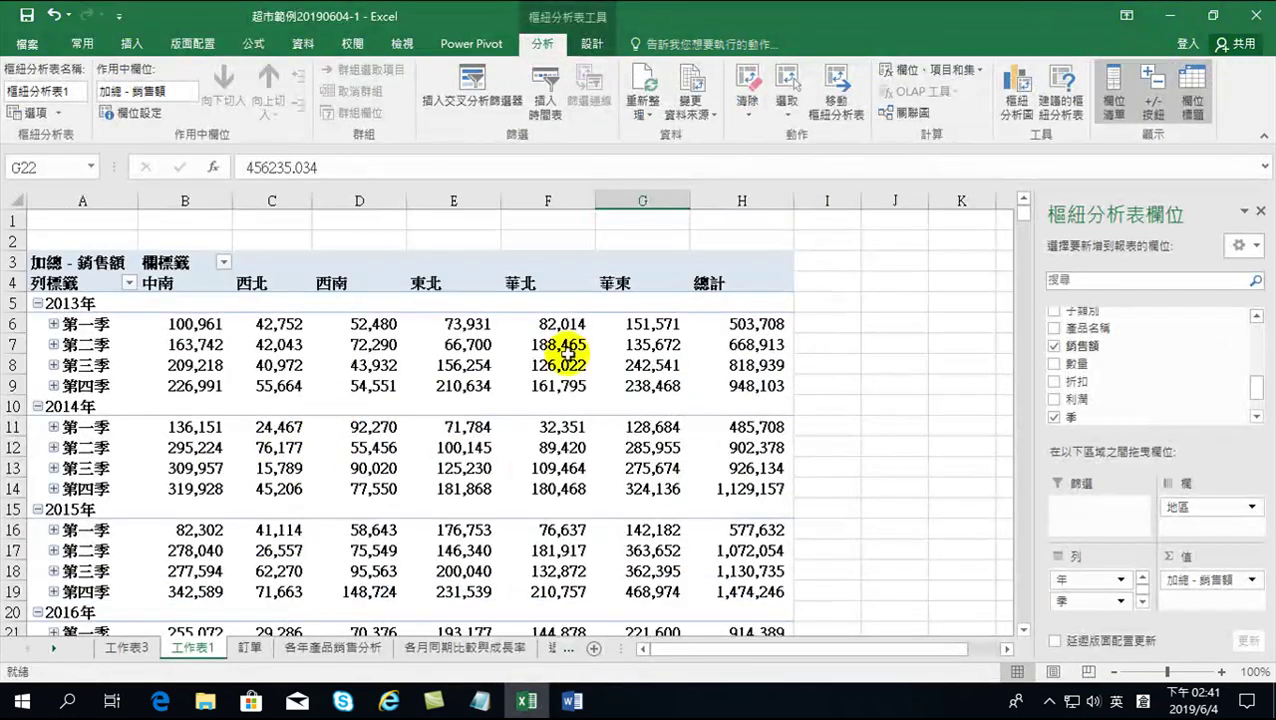
scroll(430, 388, "down", 4)
scroll(458, 362, "up", 4)
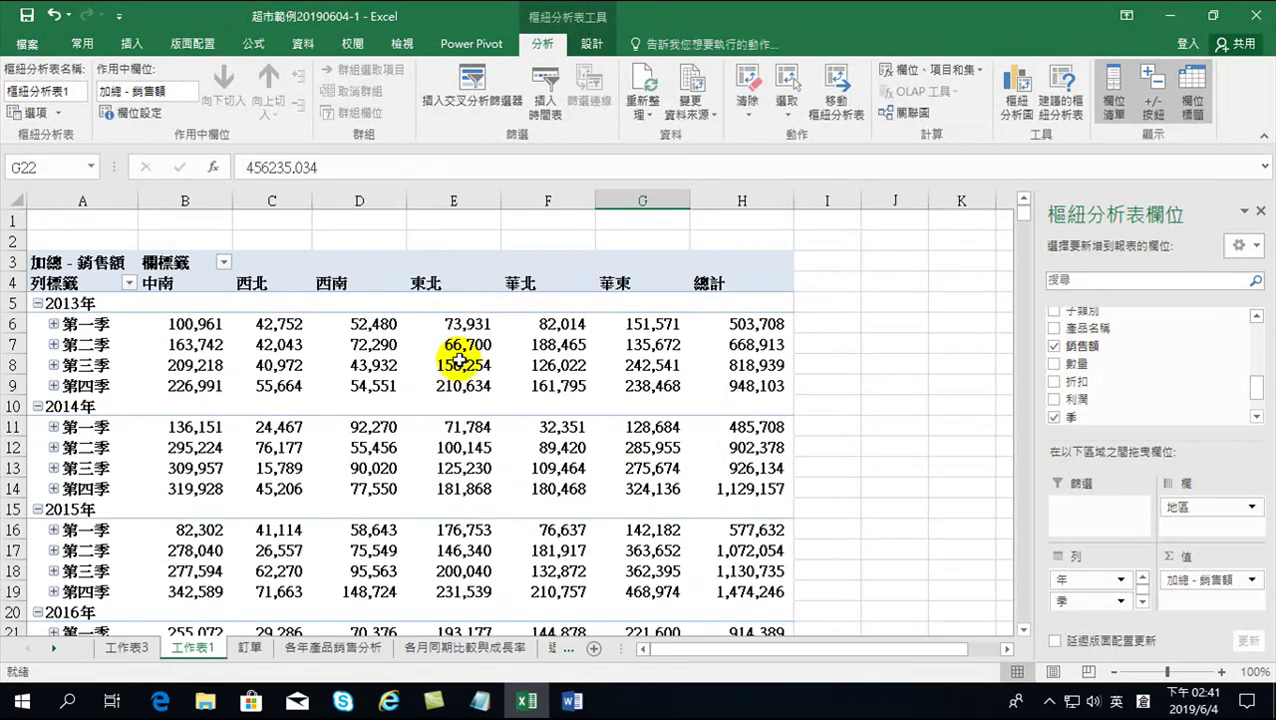
left_click(459, 363)
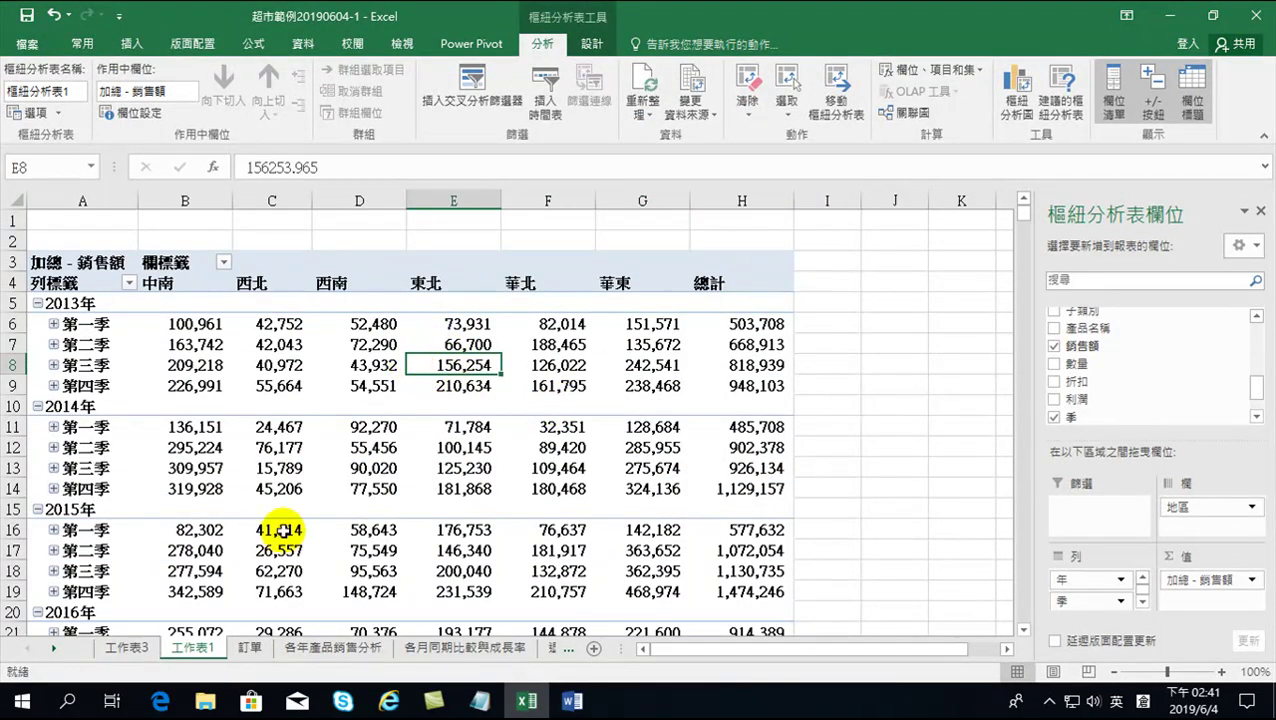
left_click(250, 647)
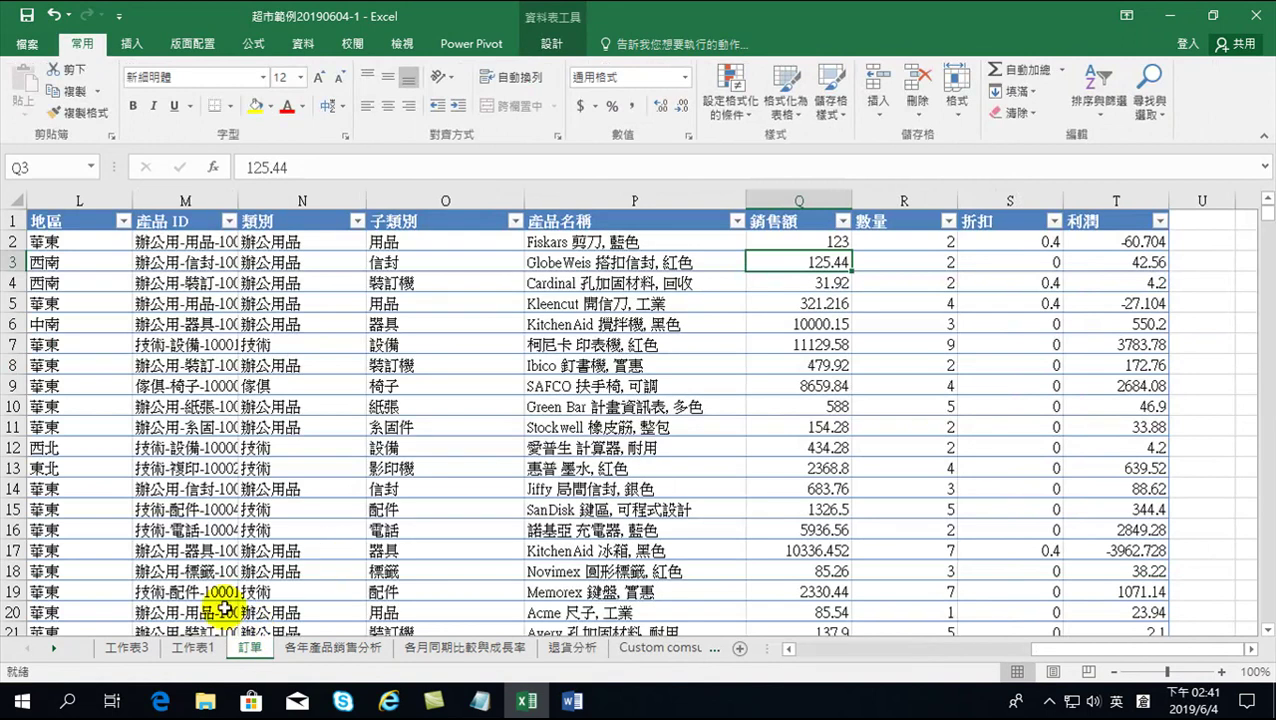
Step: On 工作表3, enlarge the 銷售額 chart and begin selecting the subcategory pivot table
left_click(120, 645)
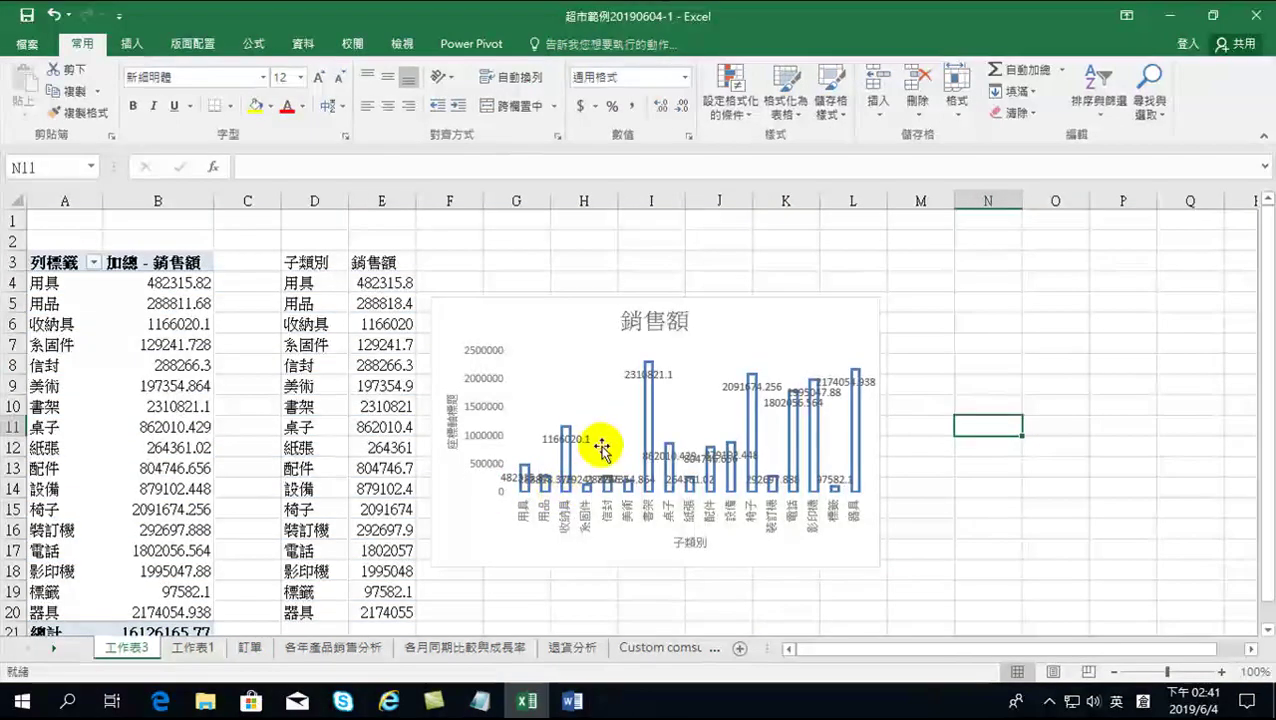
left_click(872, 310)
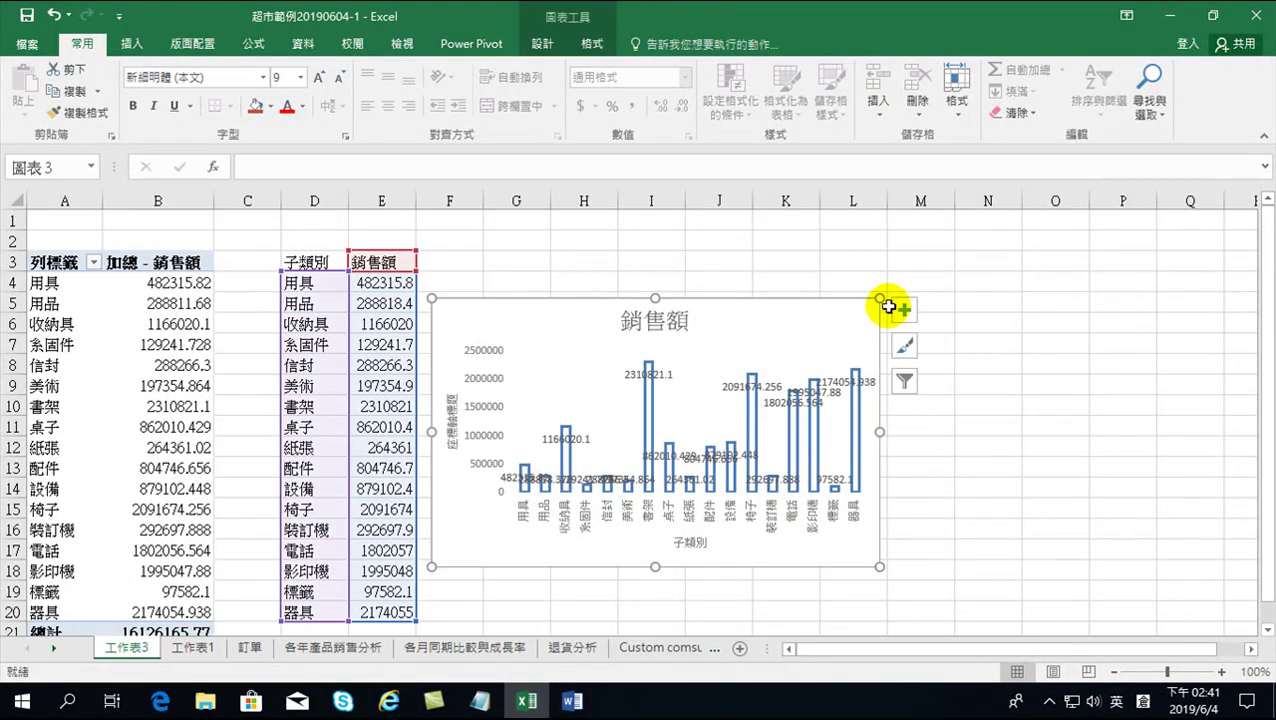
left_click_drag(880, 298, 1001, 245)
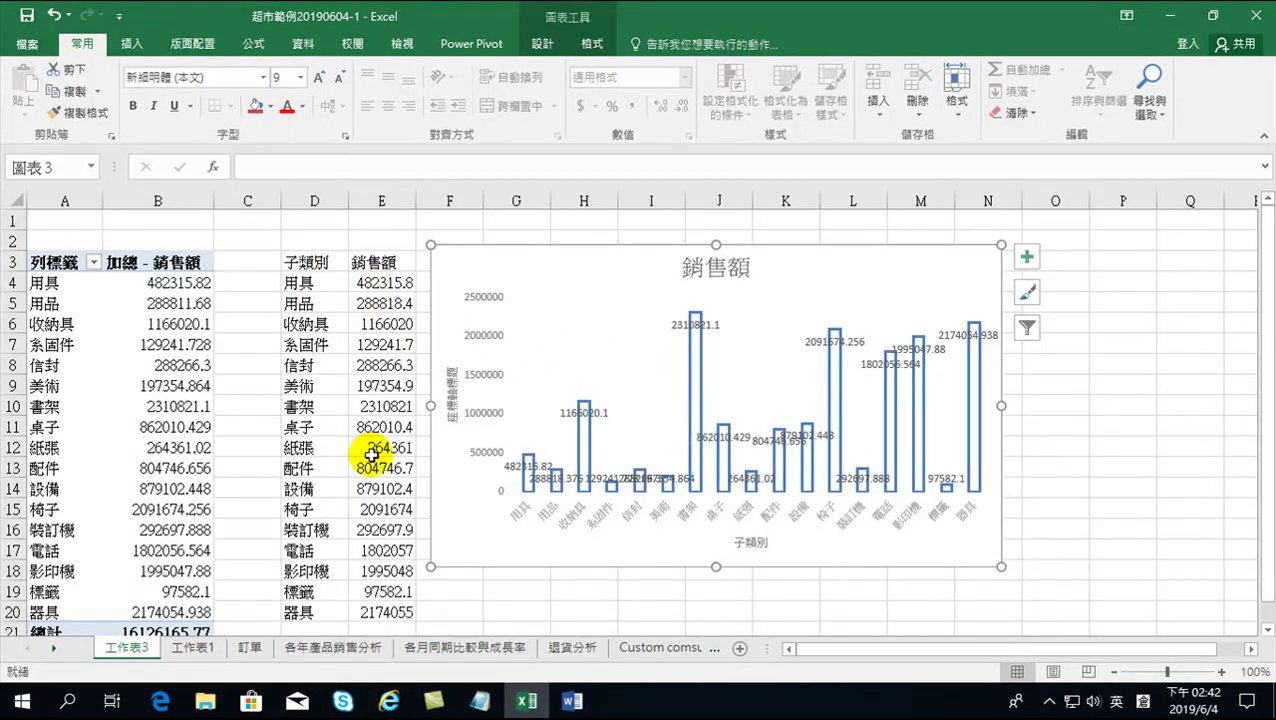
left_click(372, 365)
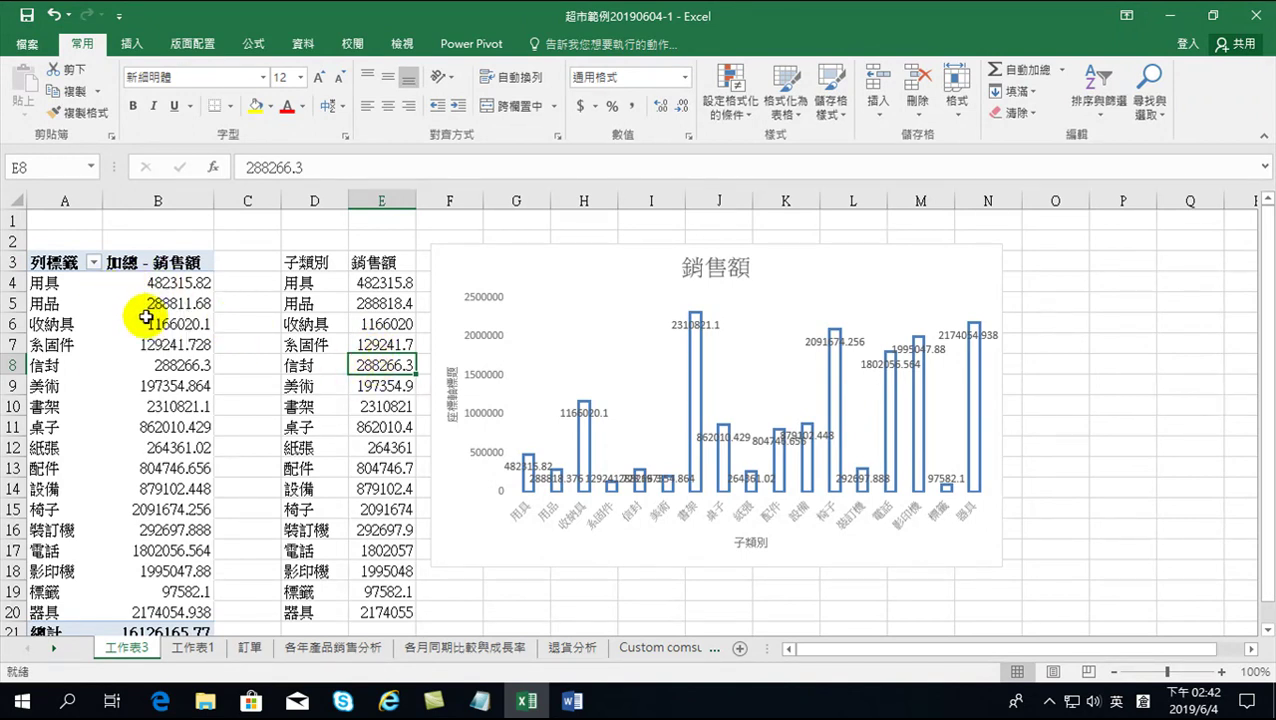
mouse_move(52, 262)
left_mouse_down()
mouse_move(113, 287)
mouse_move(162, 604)
left_mouse_up()
Step: Insert a clustered column pivot chart of 加總 - 銷售額 by 子類別 from the pivot table
left_click(153, 482)
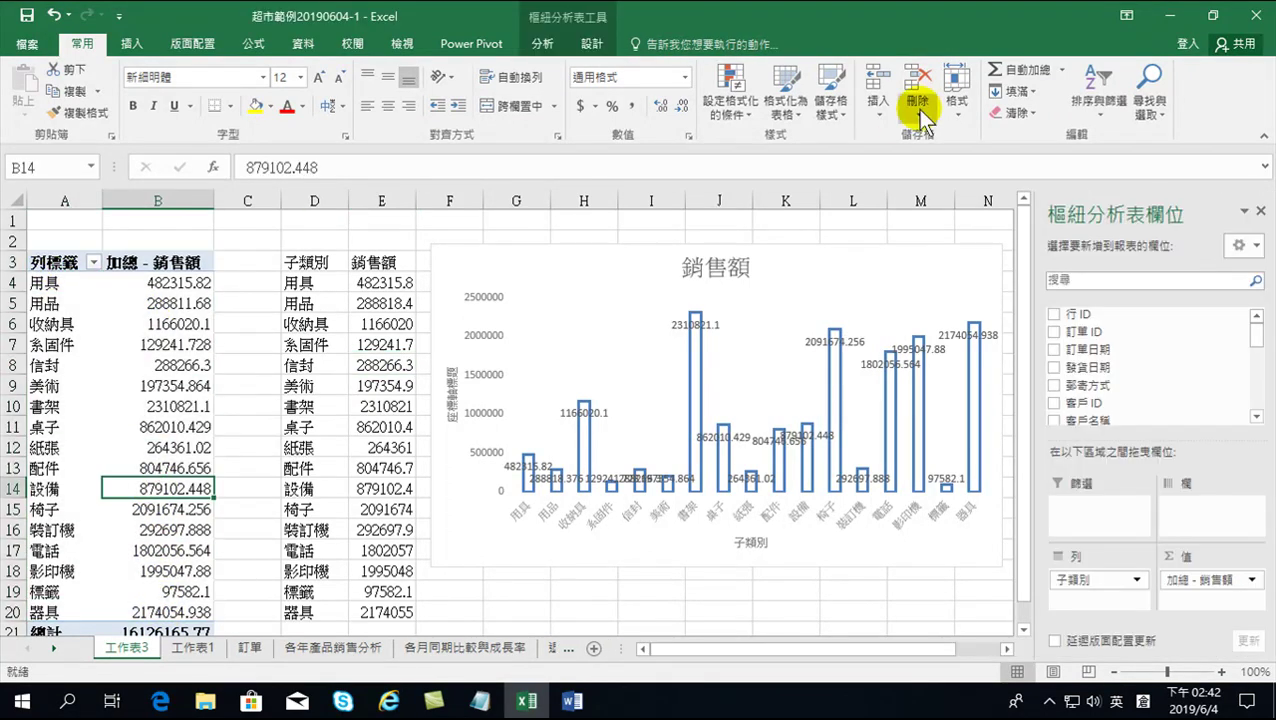
left_click(542, 44)
left_click(1018, 85)
left_click(812, 598)
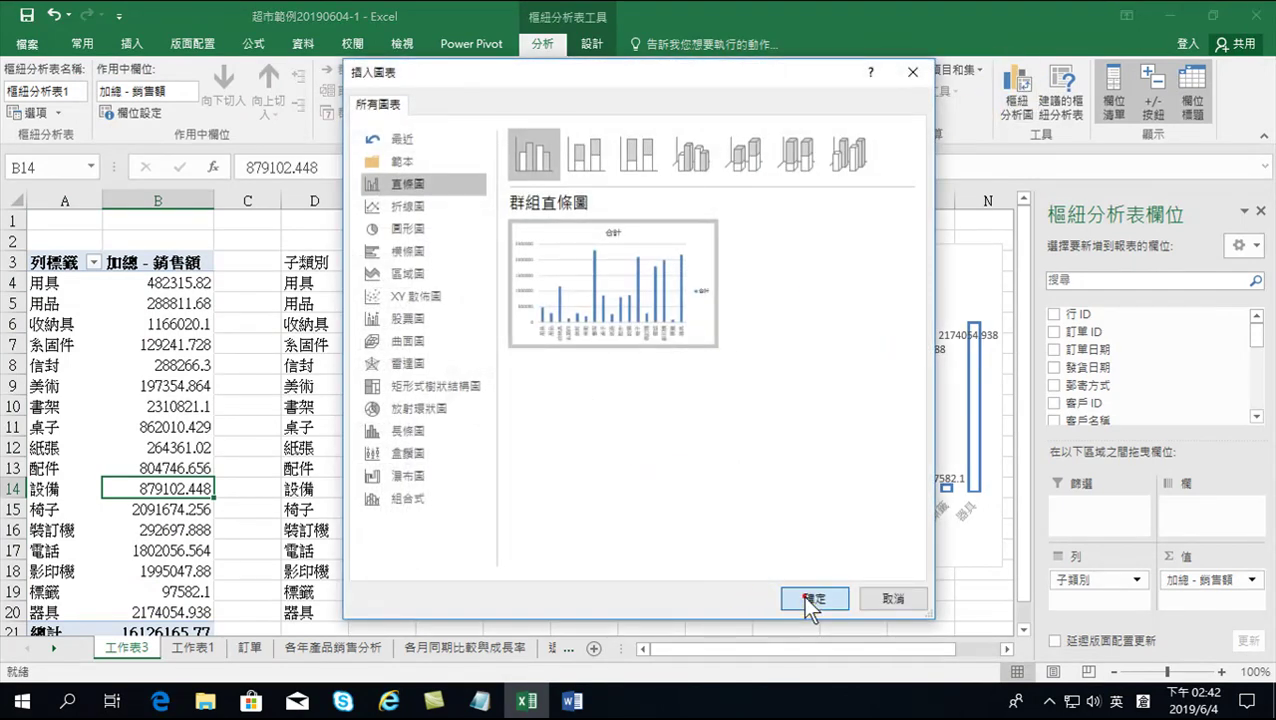
Step: Move the new pivot chart to sit below the existing 銷售額 chart
left_click_drag(407, 305, 527, 388)
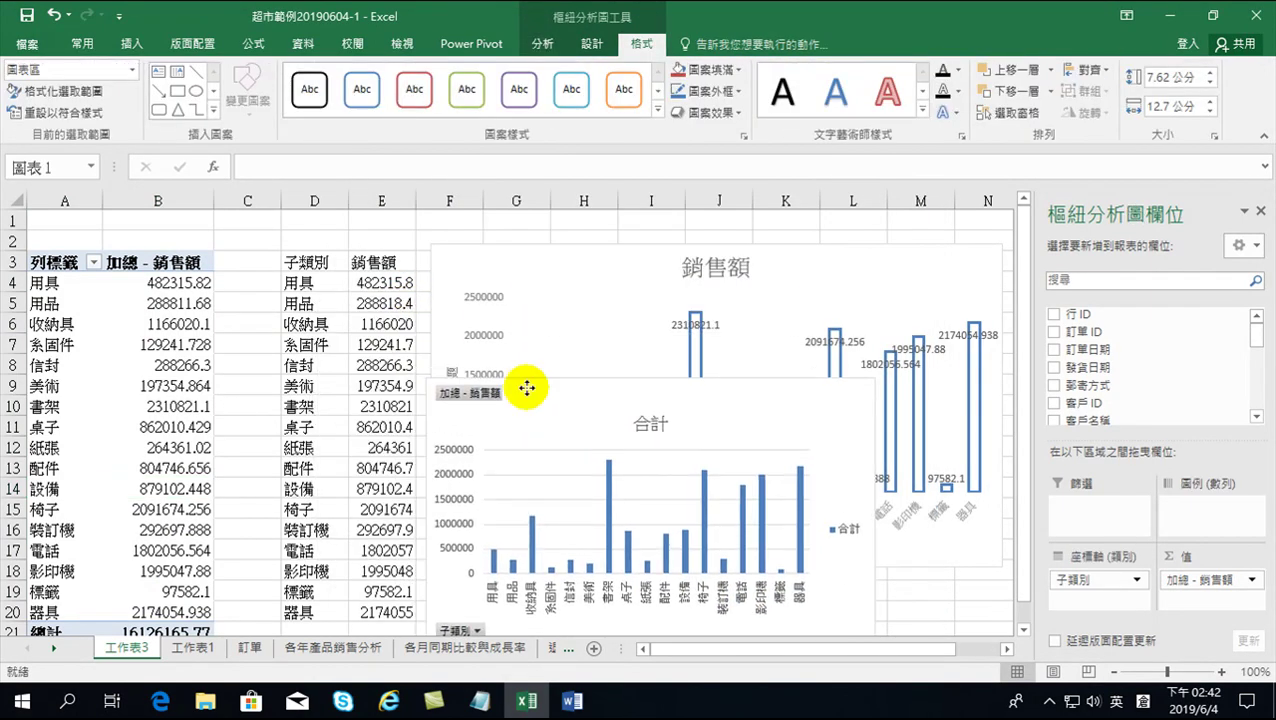
scroll(527, 400, "down", 3)
scroll(513, 280, "up", 1)
left_click_drag(512, 286, 537, 476)
scroll(698, 532, "down", 3)
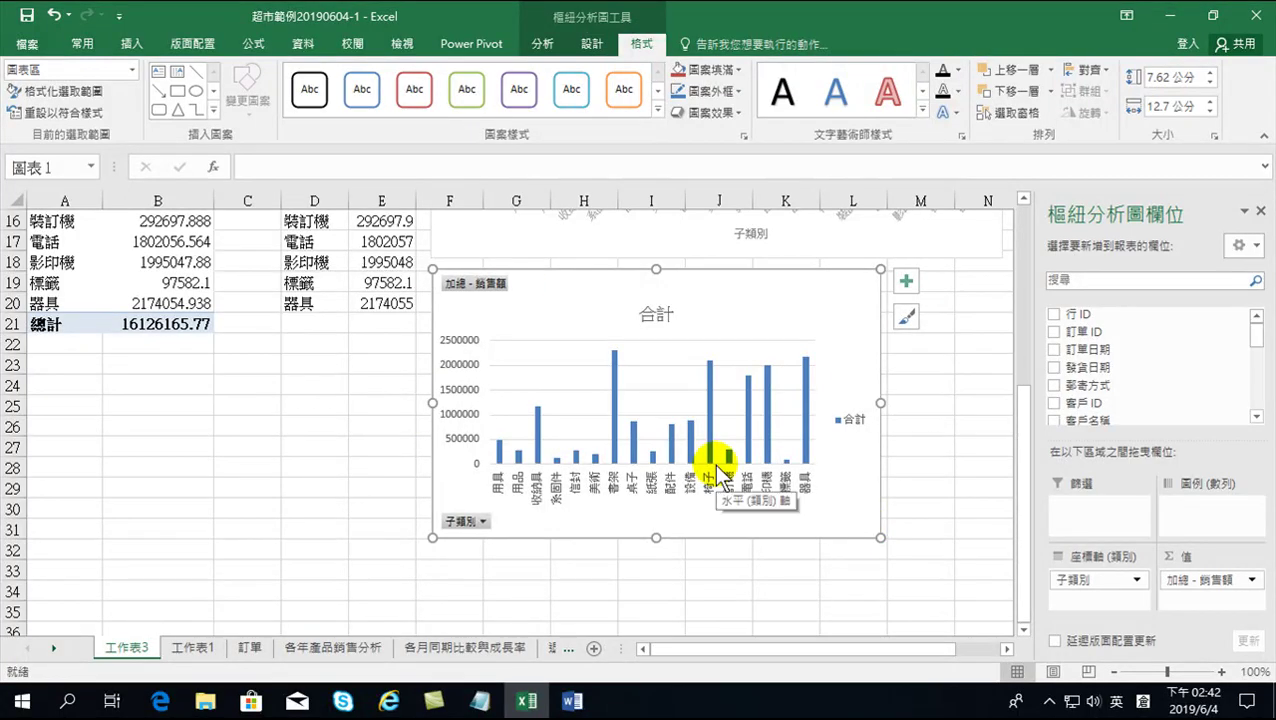
scroll(722, 445, "up", 5)
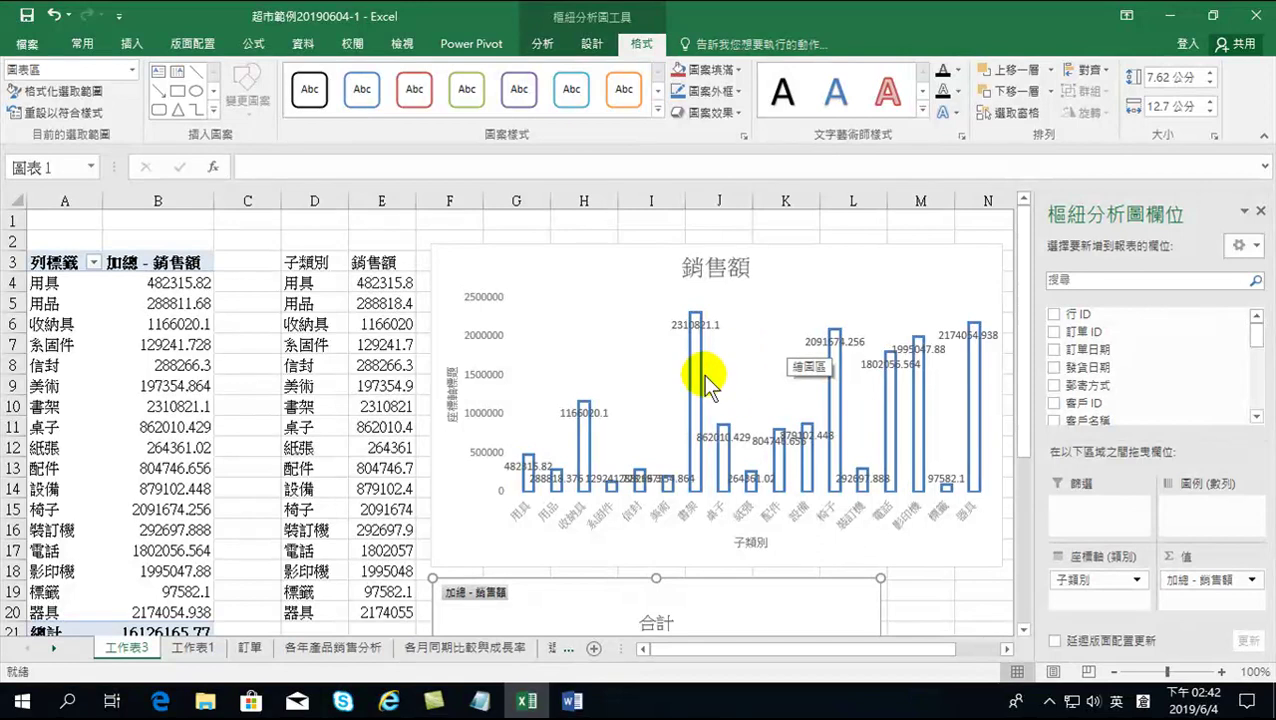
scroll(630, 391, "down", 4)
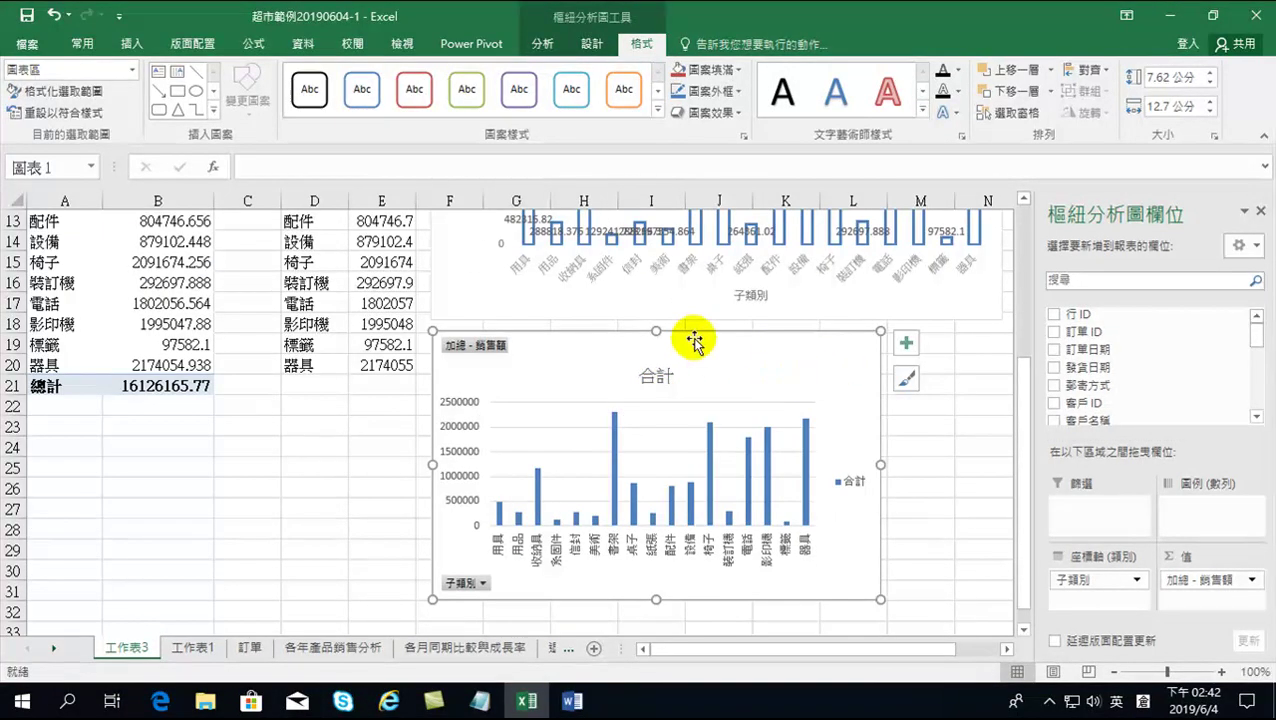
left_click(86, 44)
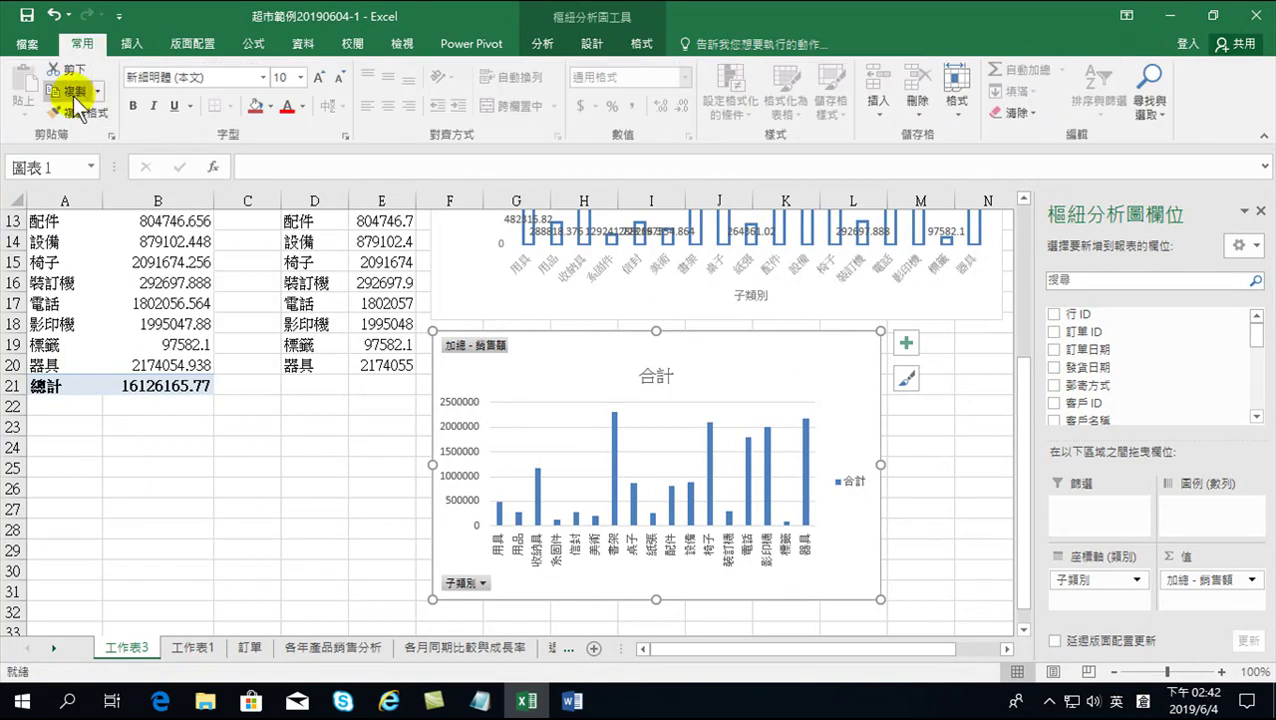
Step: Paste the pivot chart into Office_四十招 as a linked Microsoft Excel chart object
left_click(571, 701)
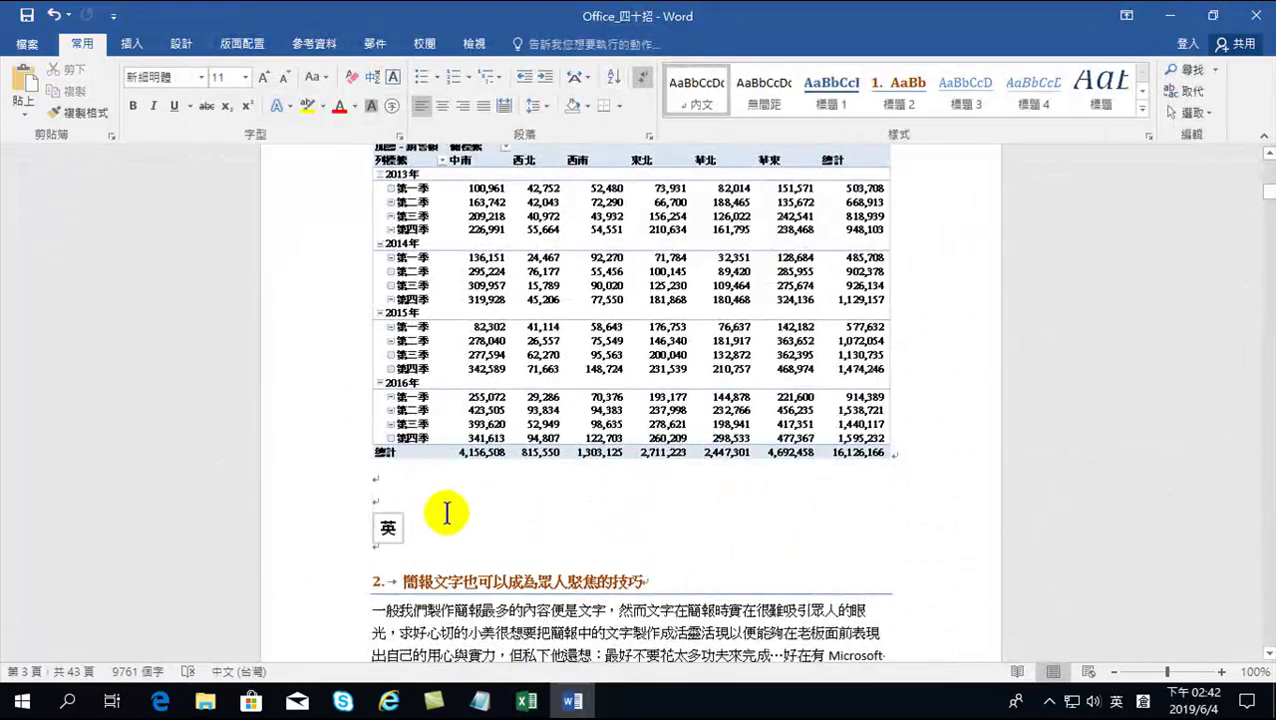
left_click(22, 115)
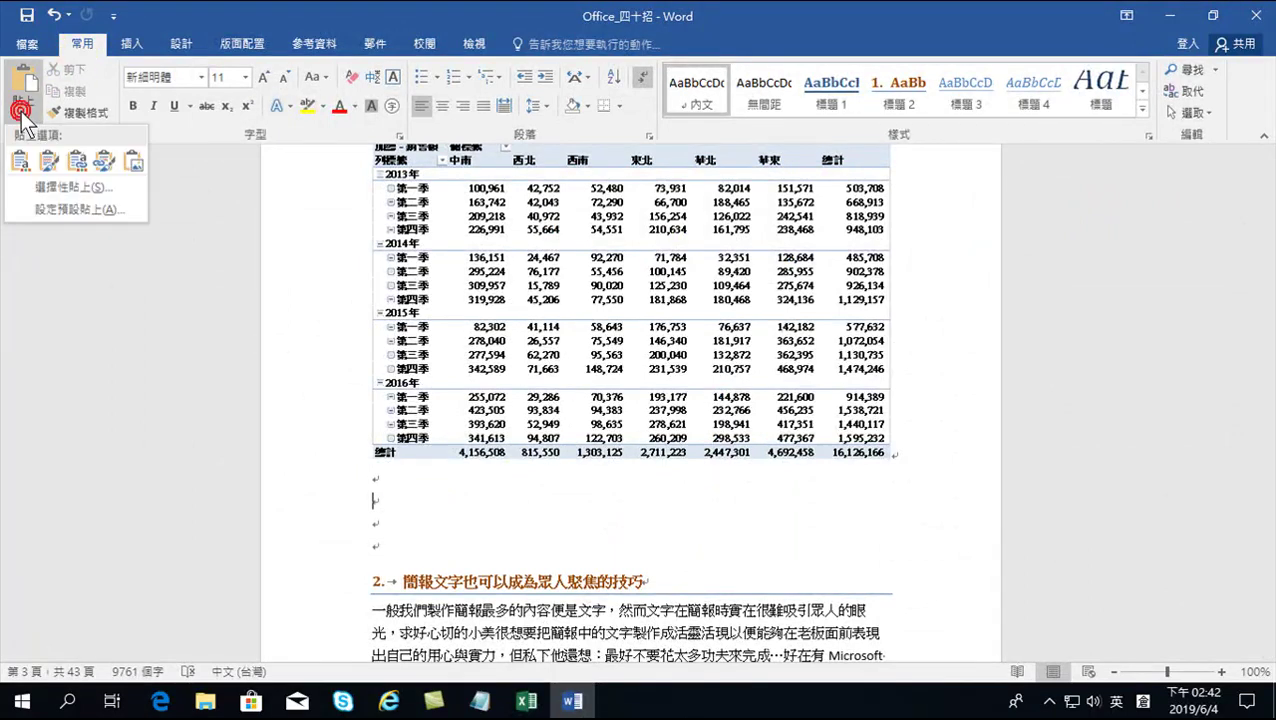
left_click(40, 180)
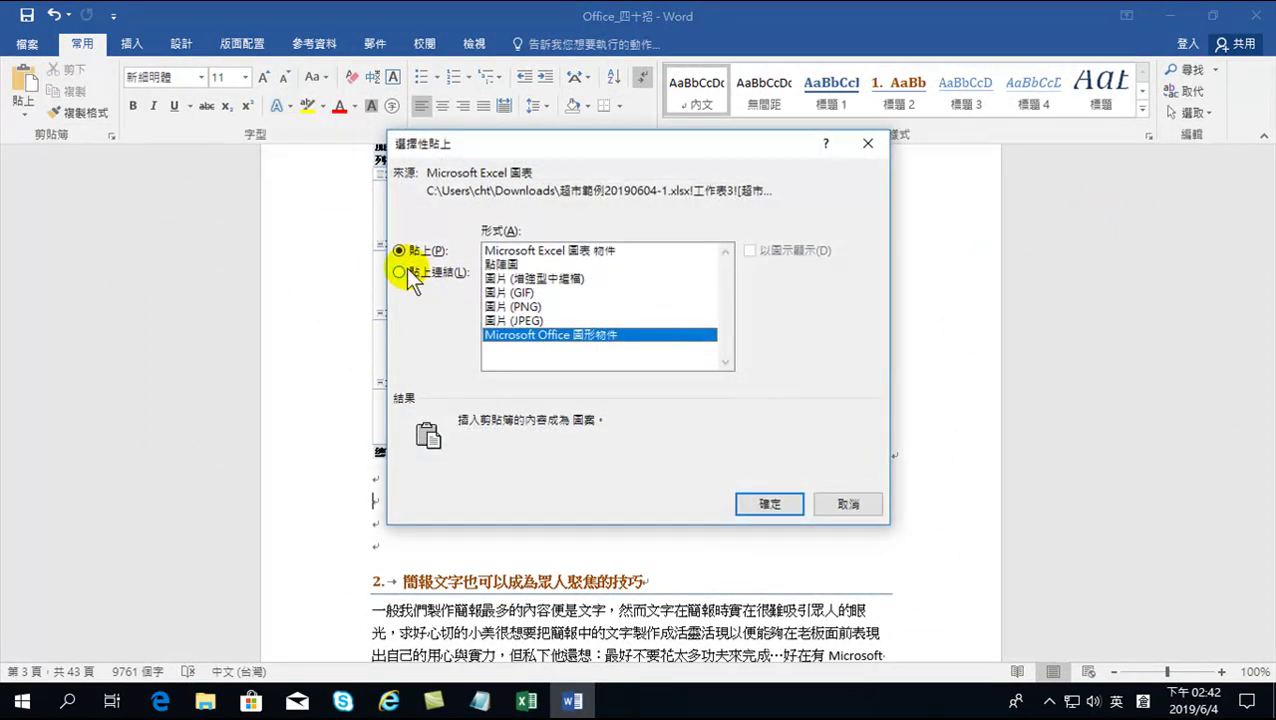
left_click(435, 274)
left_click(586, 250)
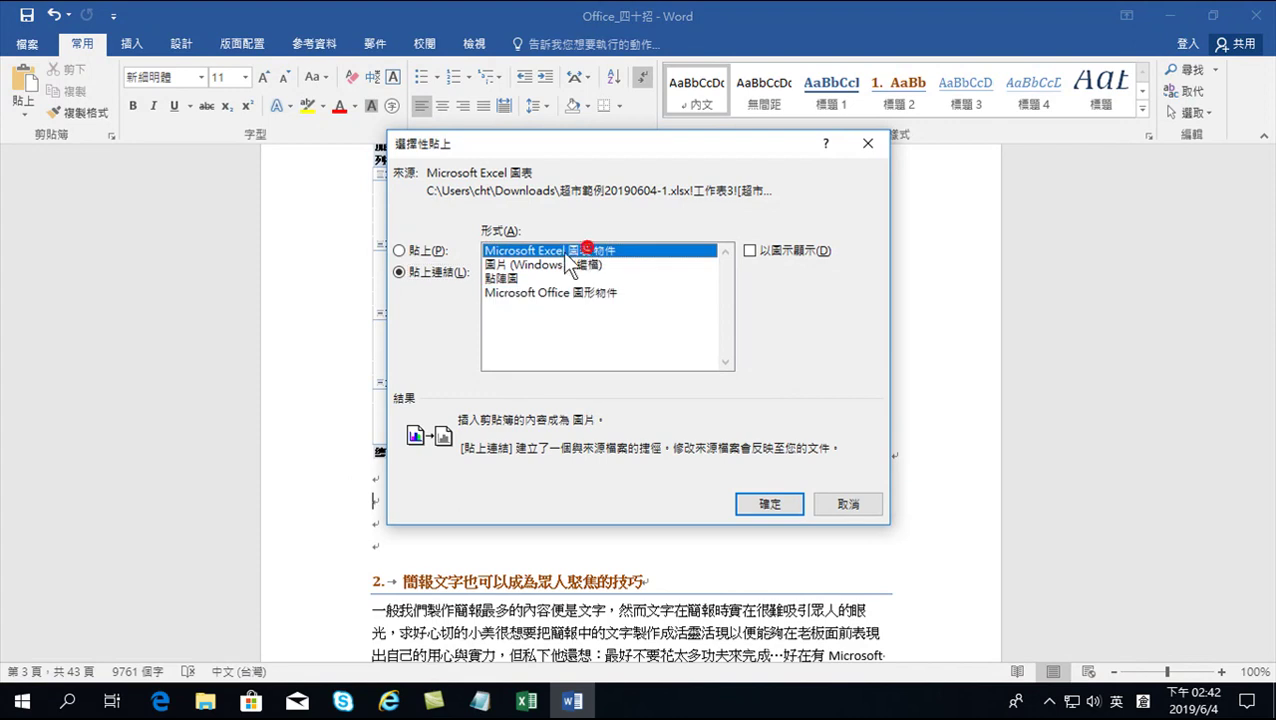
left_click(763, 501)
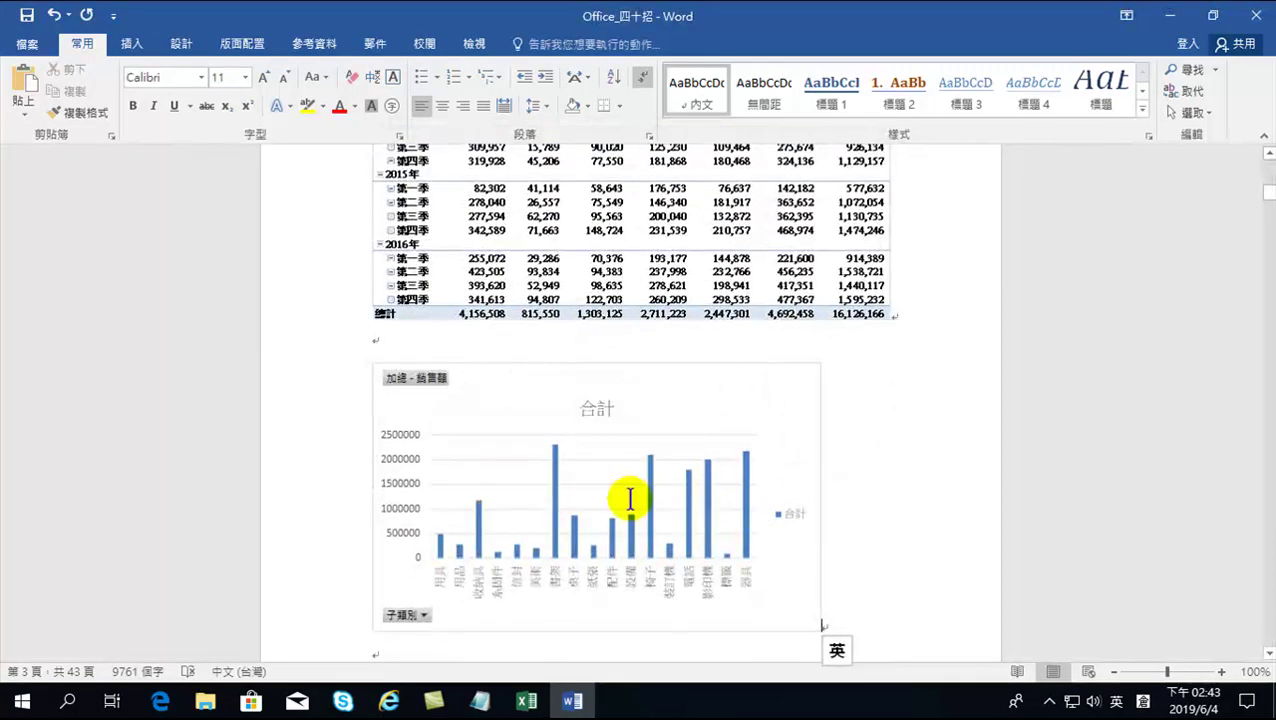
Step: Save Office_四十招 and close Word to return to Excel
left_click(670, 400)
left_click(569, 499)
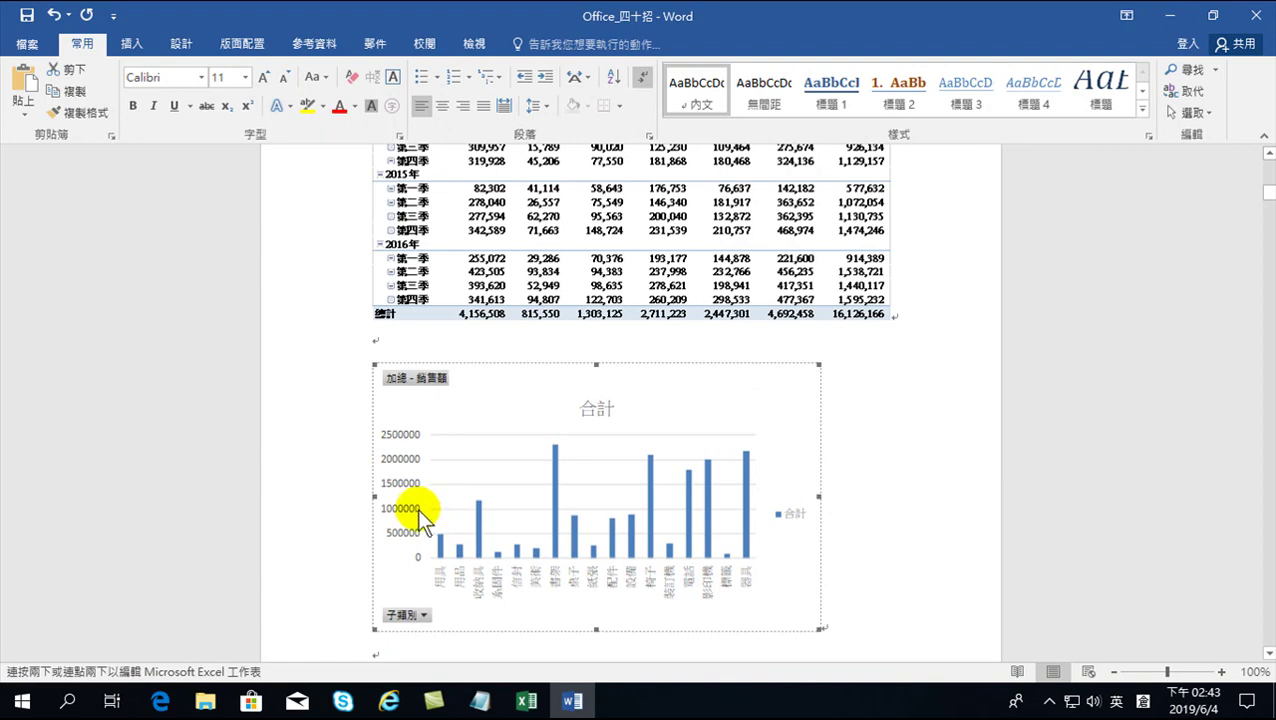
left_click(26, 16)
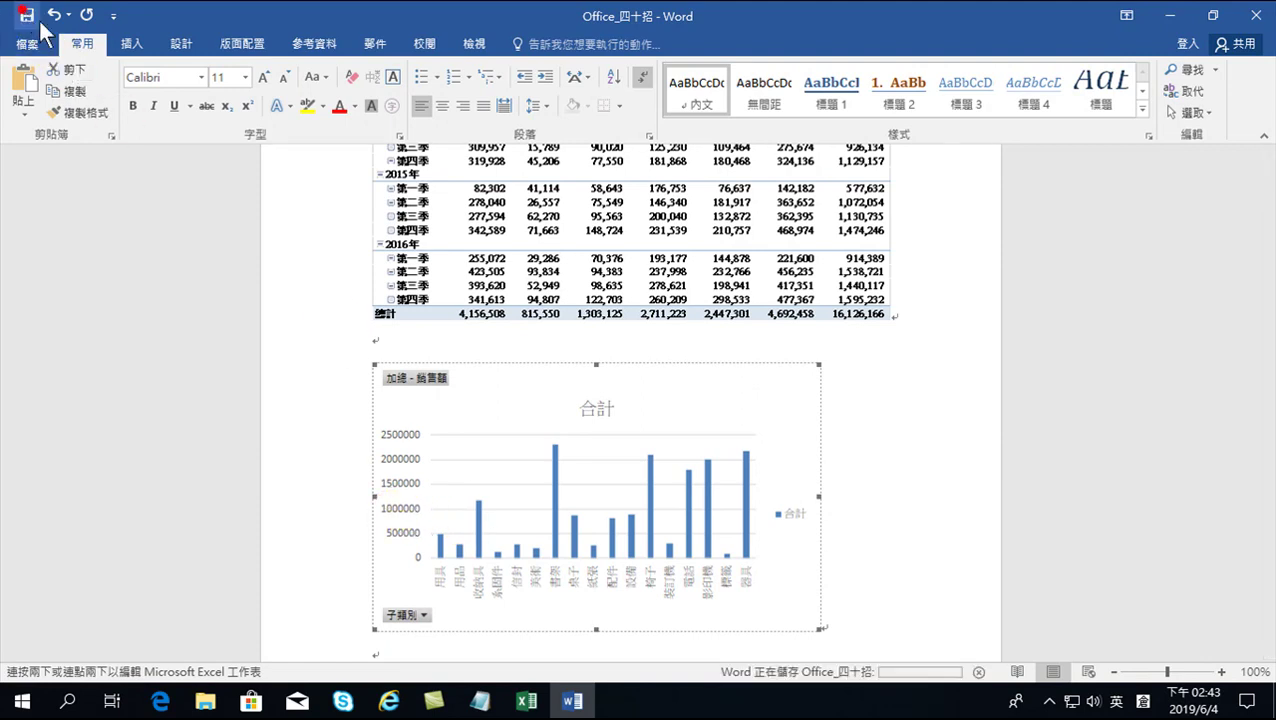
left_click(1258, 16)
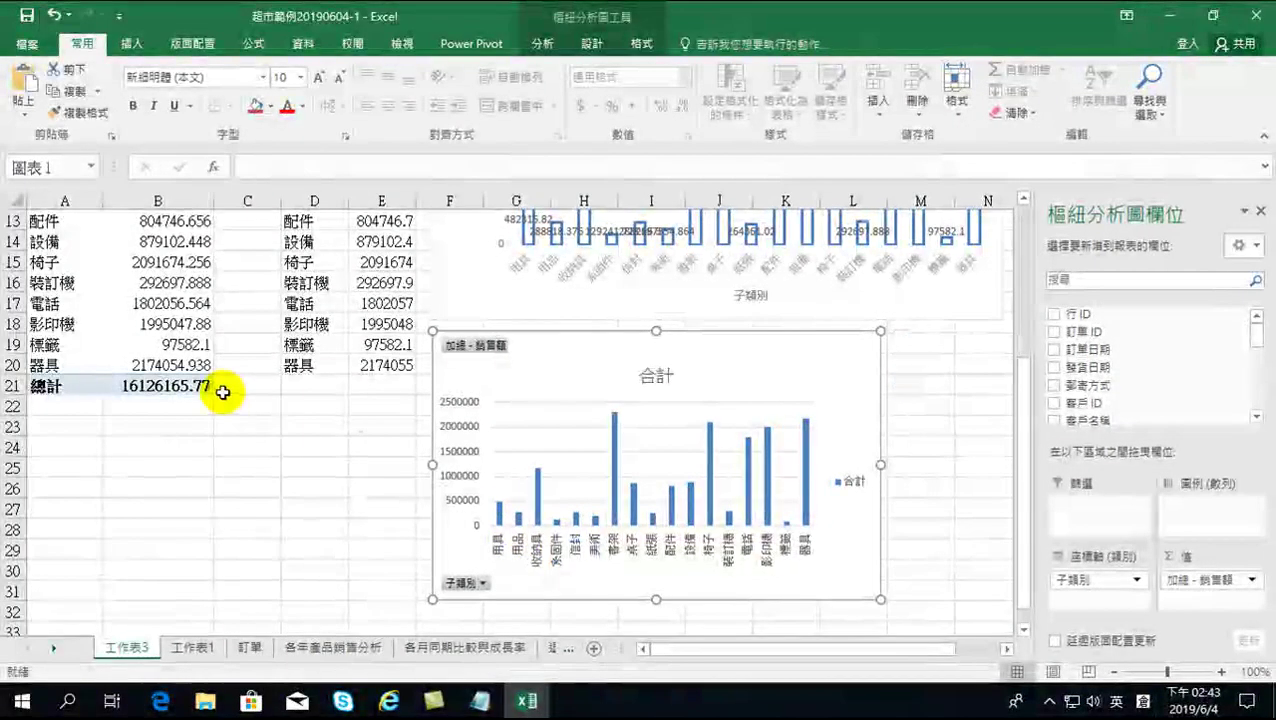
Step: Select the 用品 row and its B5 sales total in the 工作表3 pivot table
scroll(240, 388, "up", 4)
left_click_drag(60, 303, 170, 305)
left_click(172, 305)
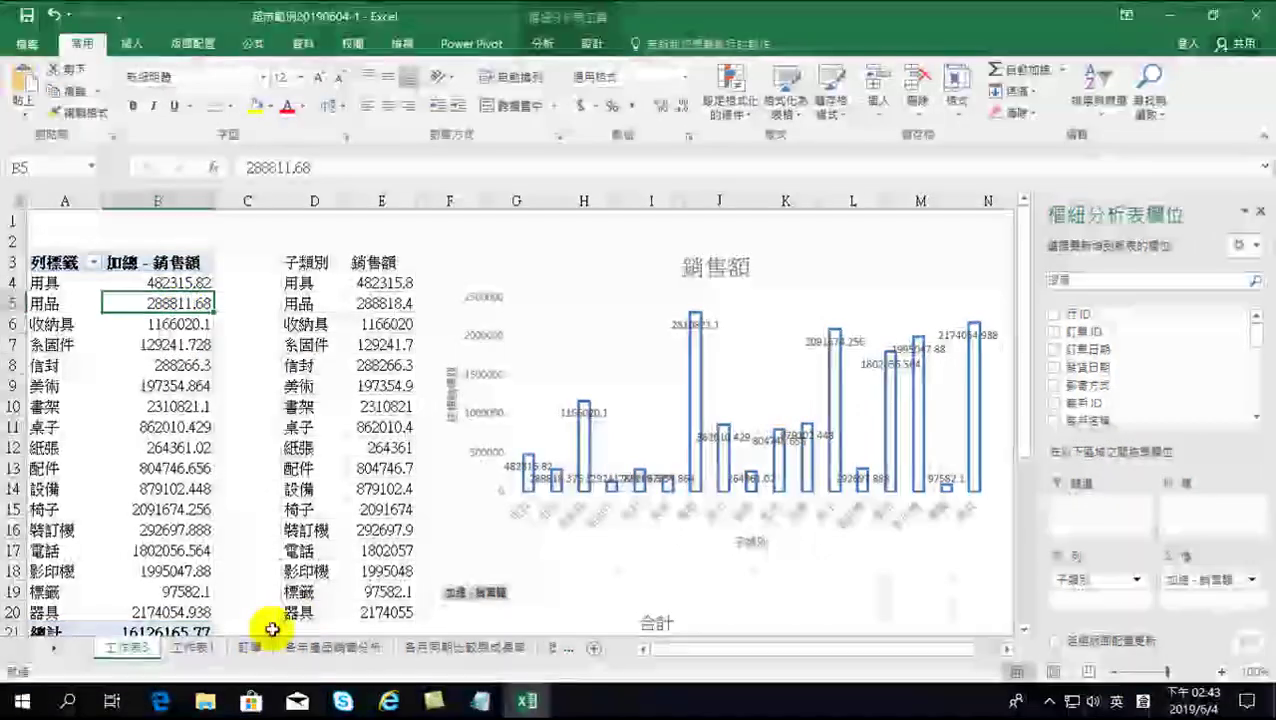
left_click(250, 648)
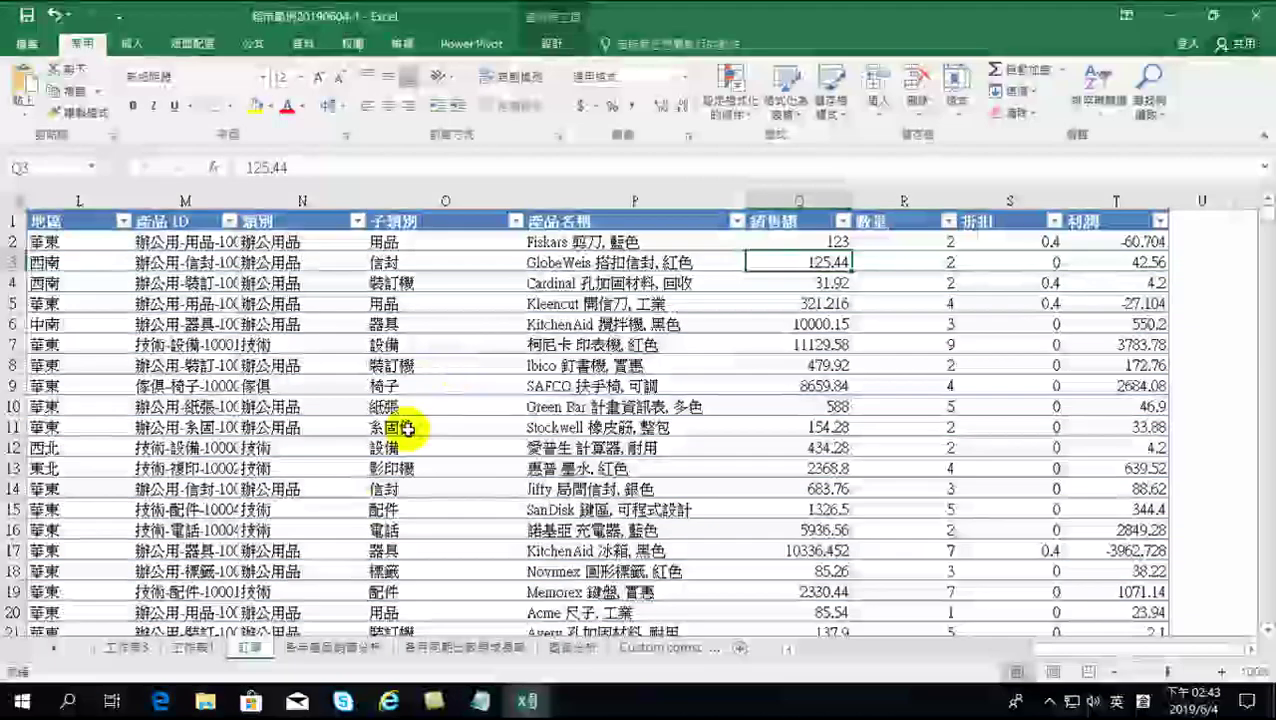
left_click(125, 648)
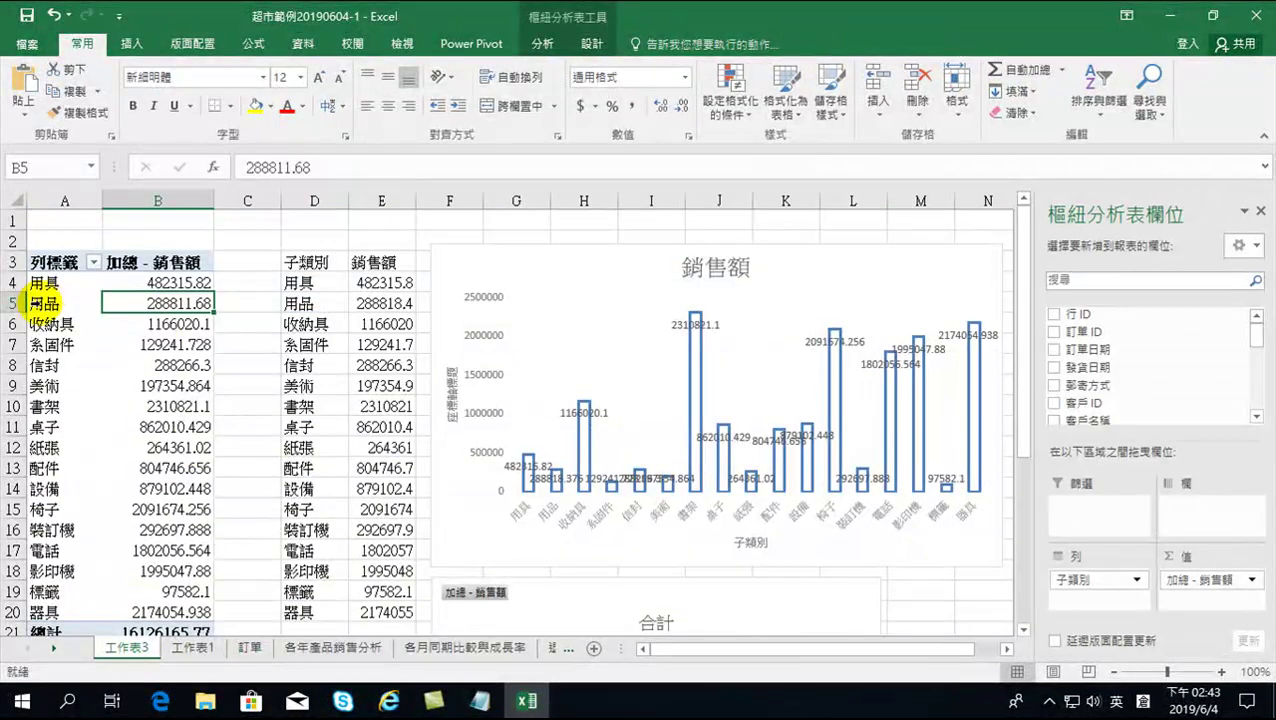
left_click_drag(45, 303, 170, 303)
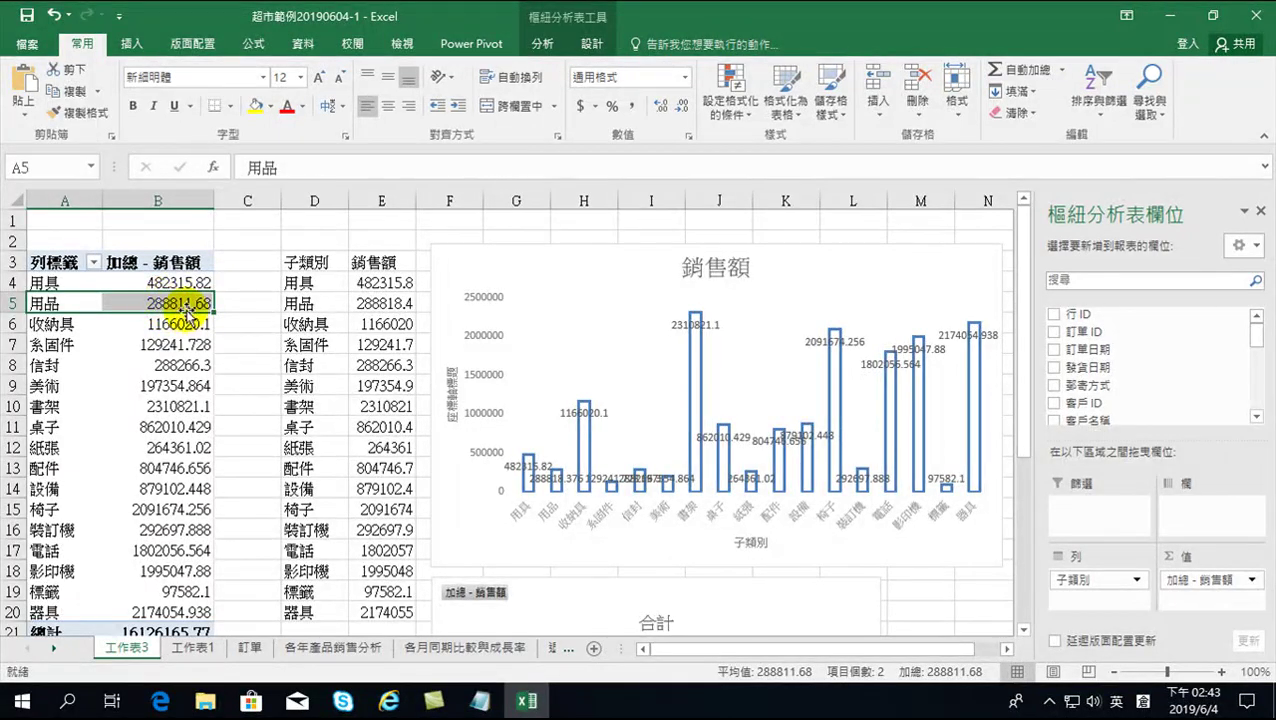
Step: On the 訂單 sheet, check the 用品 and 器具 orders and select the first order's sales cell Q2
left_click(195, 648)
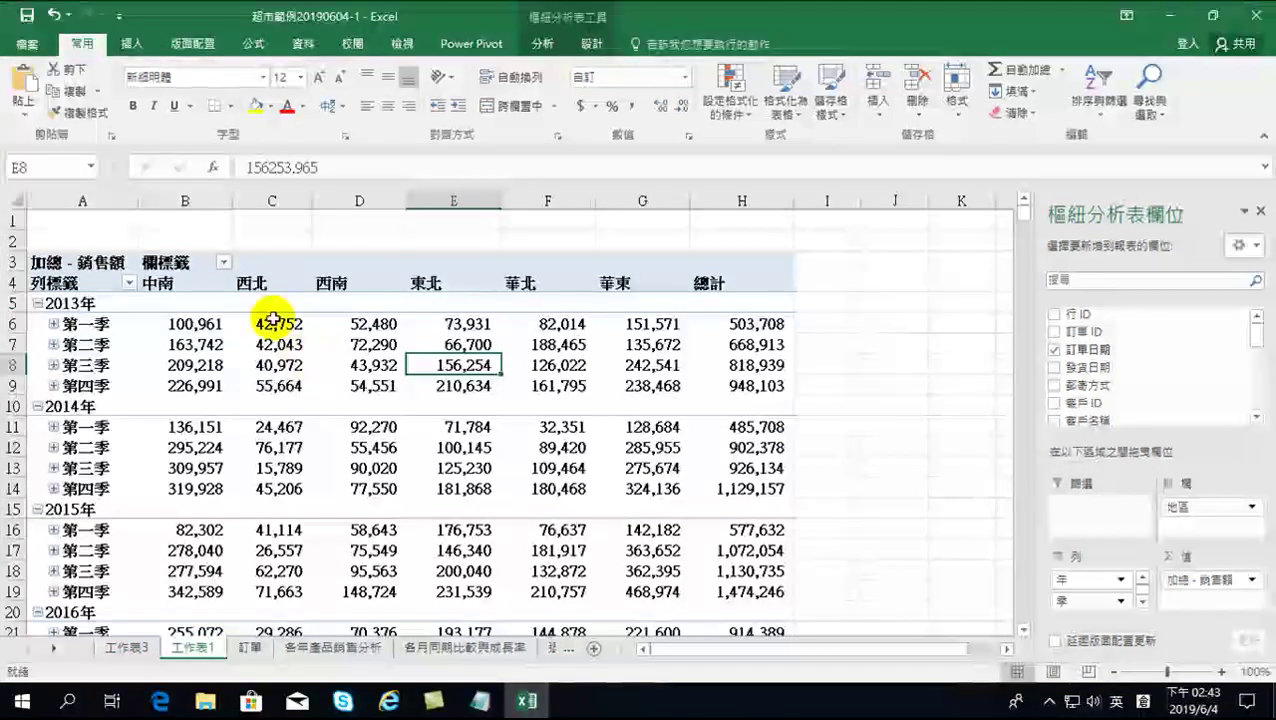
left_click(250, 648)
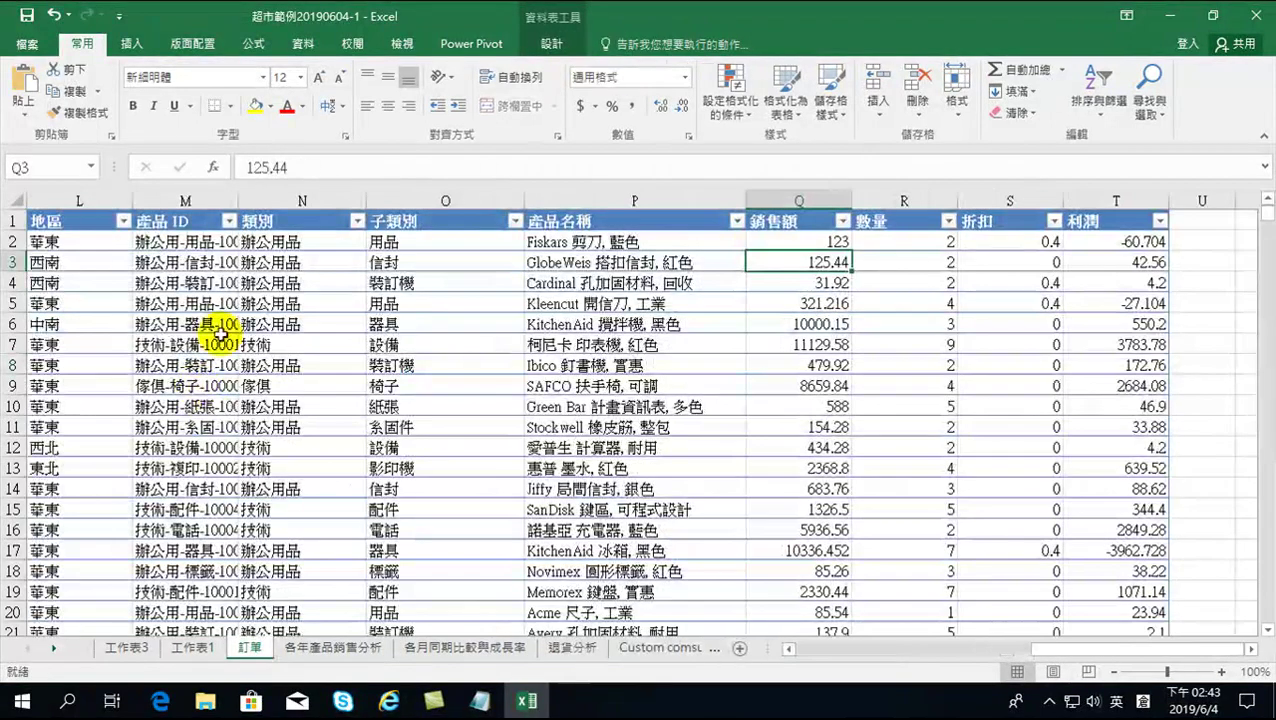
left_click(387, 243)
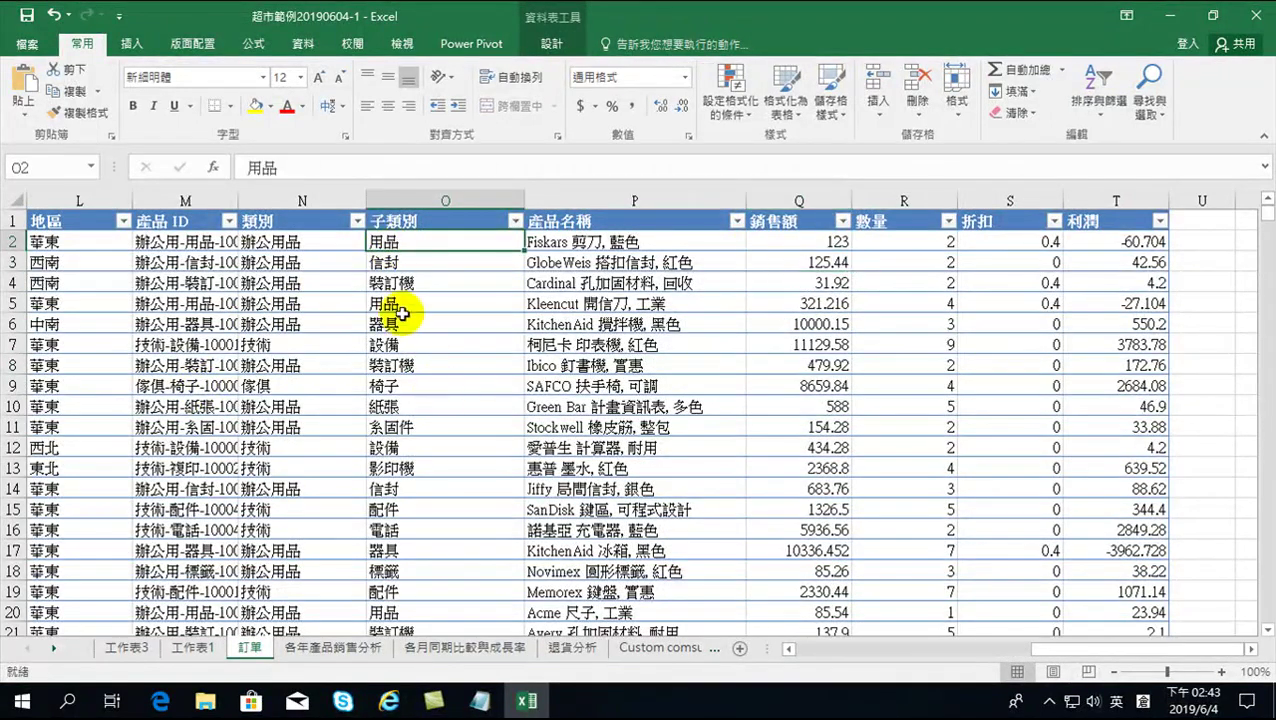
left_click(387, 326)
left_click(120, 648)
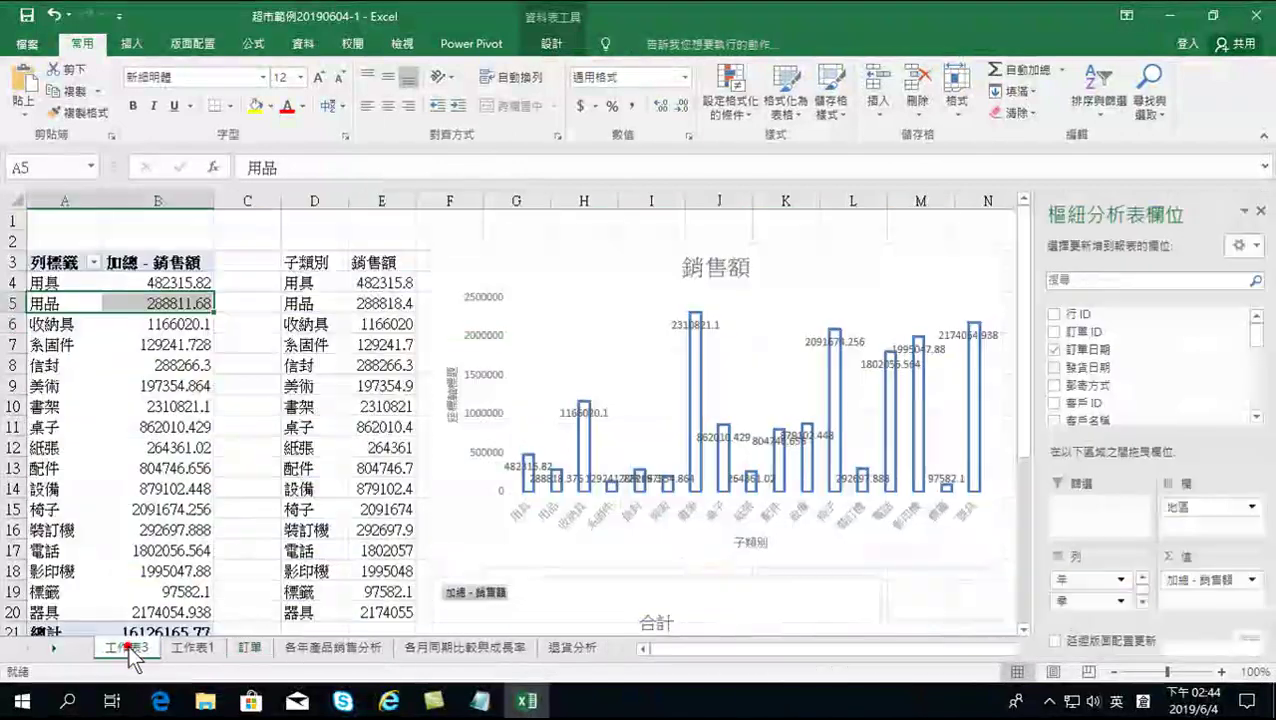
left_click(192, 648)
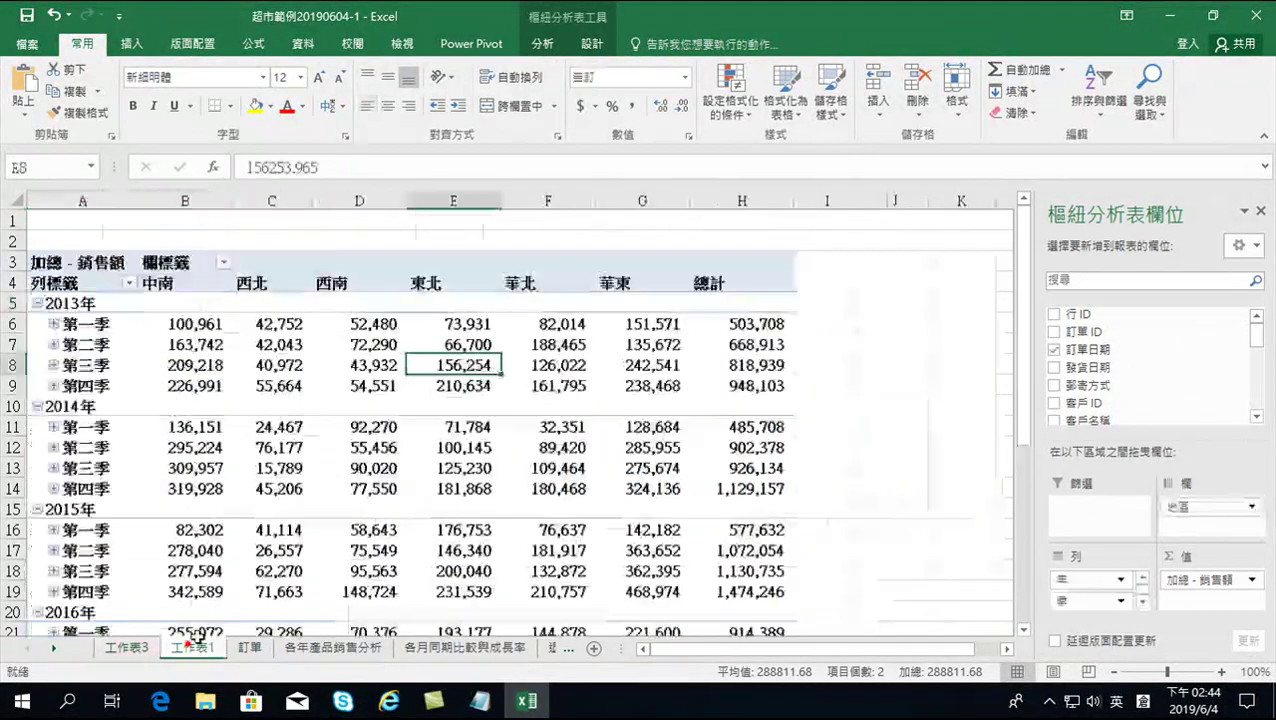
left_click(248, 648)
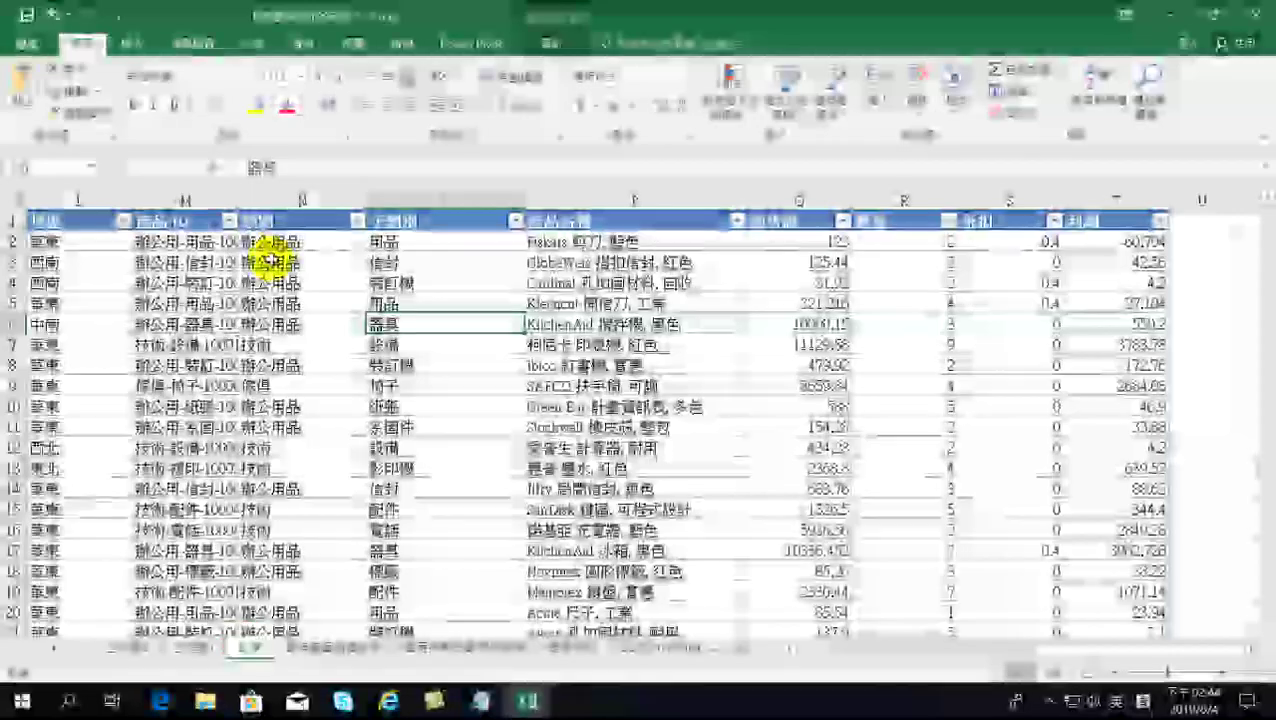
left_click(12, 241)
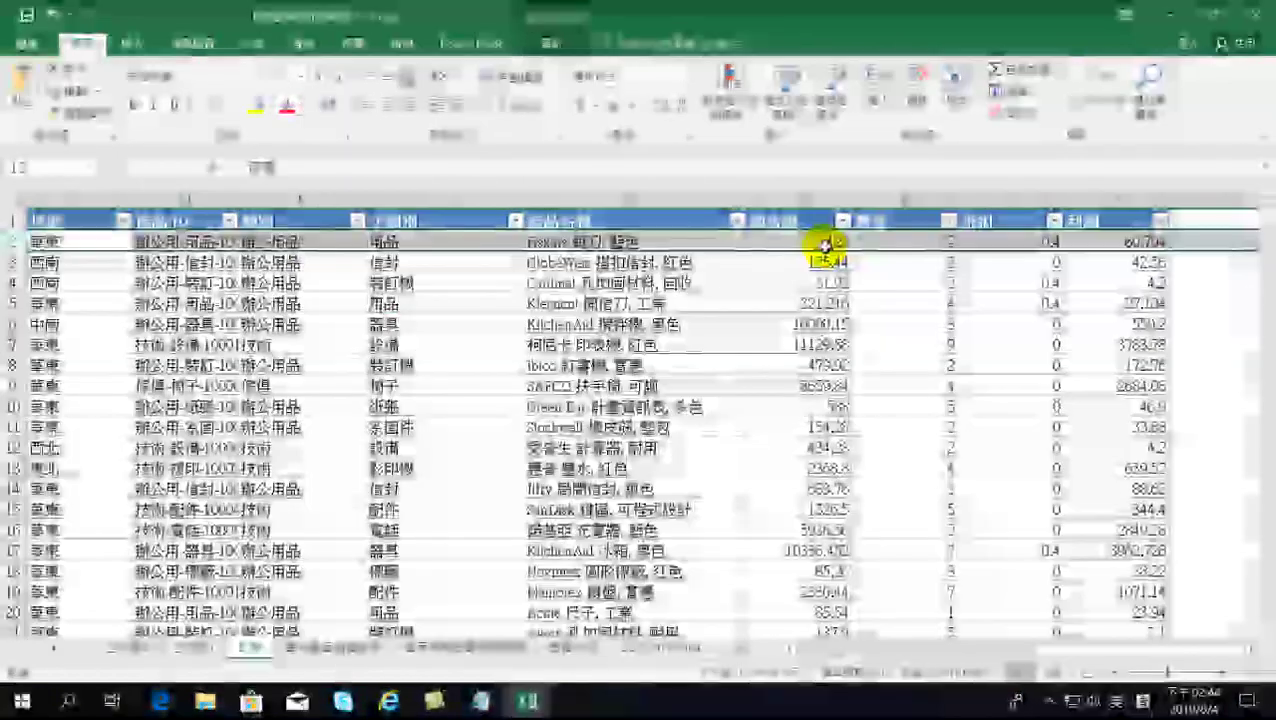
left_click(826, 242)
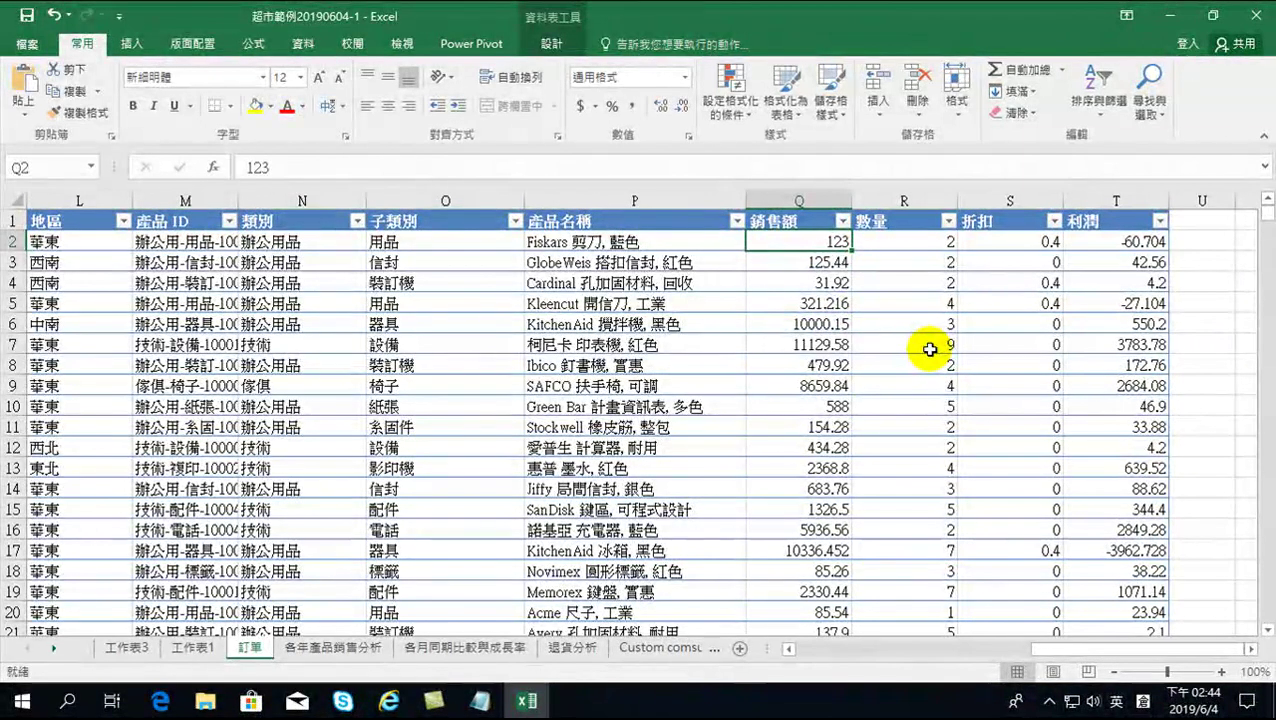
Step: Change the first order's 銷售額 in Q2 from 123 to 700000
type("7000")
type("00")
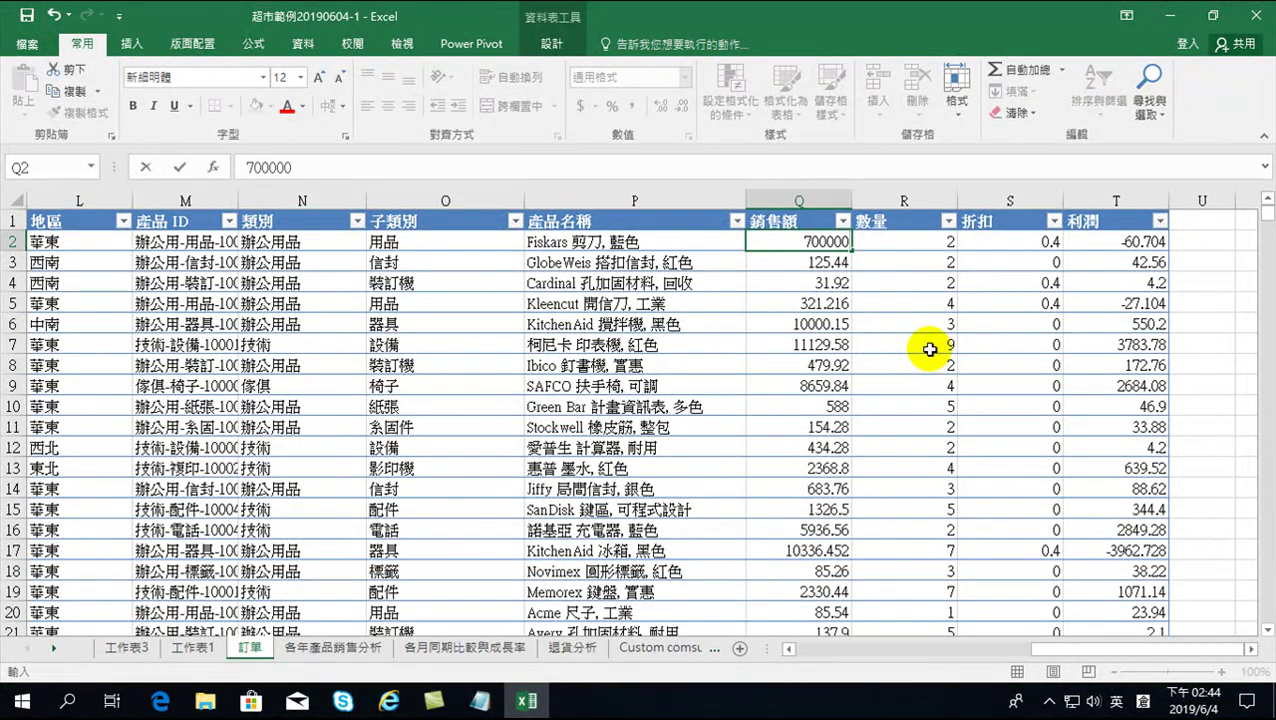
key("Return")
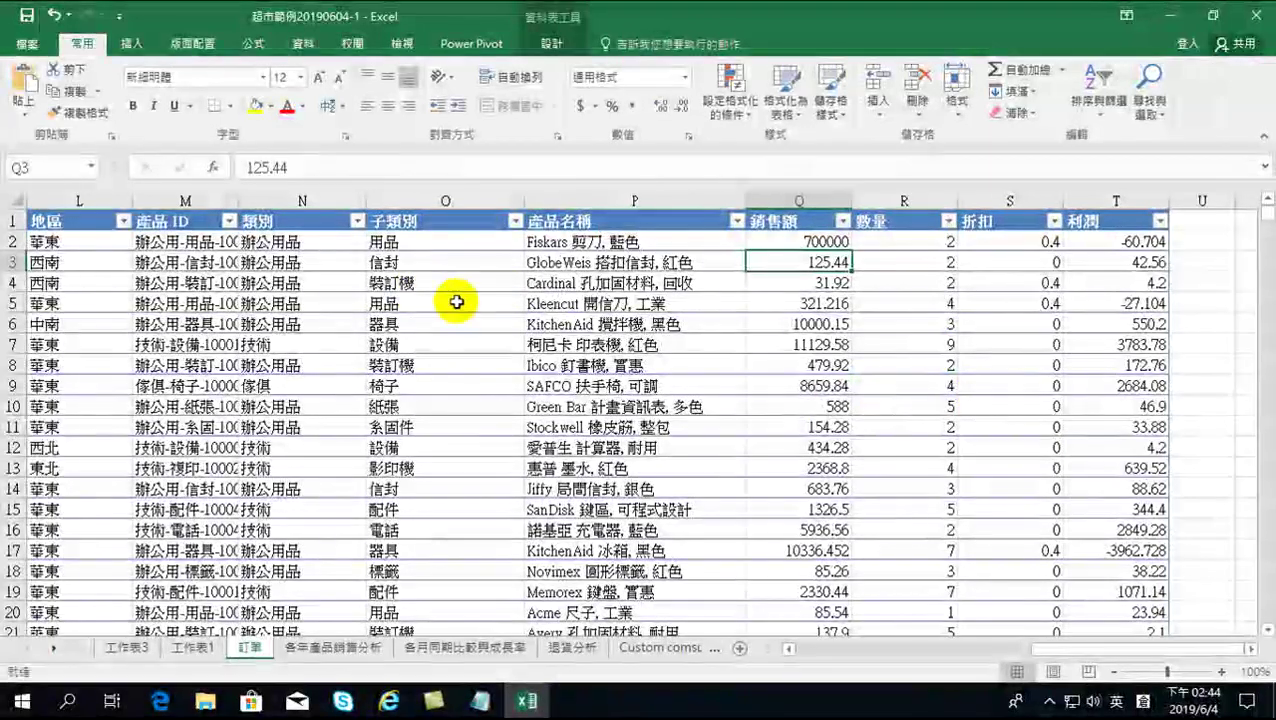
Step: Refresh the 工作表3 pivot table so 用品 totals 988688.68
left_click(127, 648)
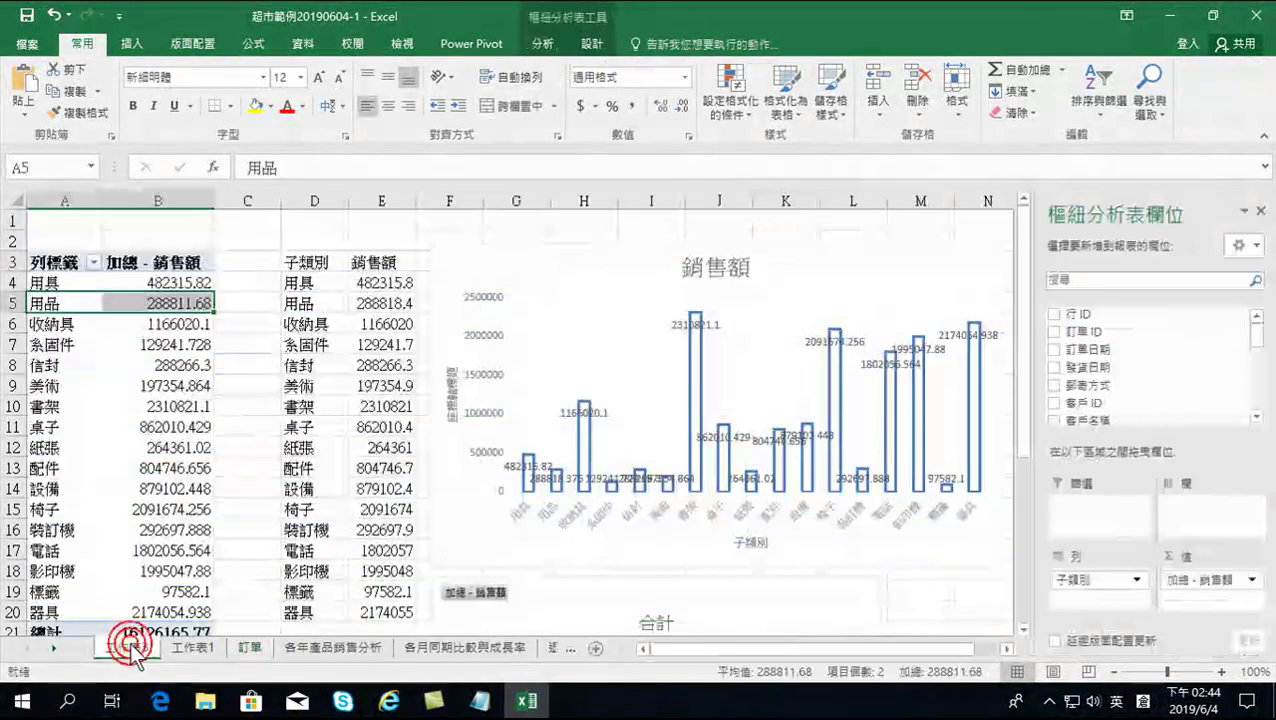
left_click(163, 303)
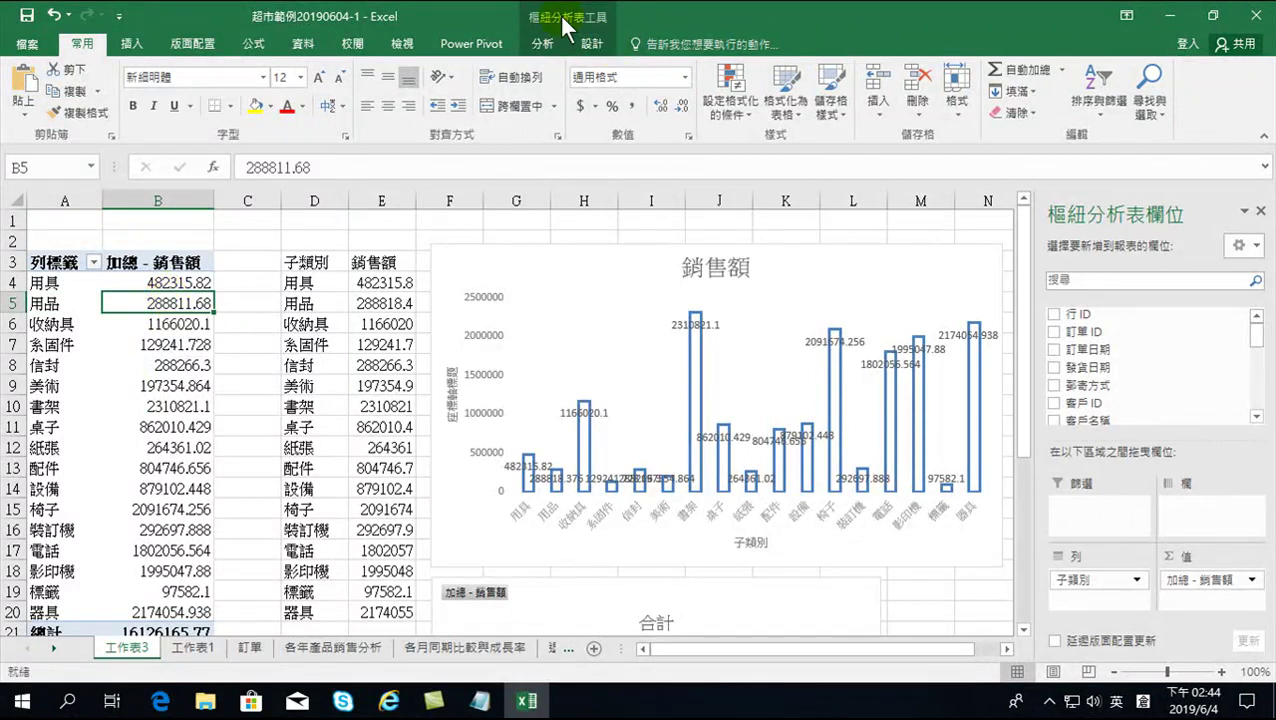
left_click(544, 42)
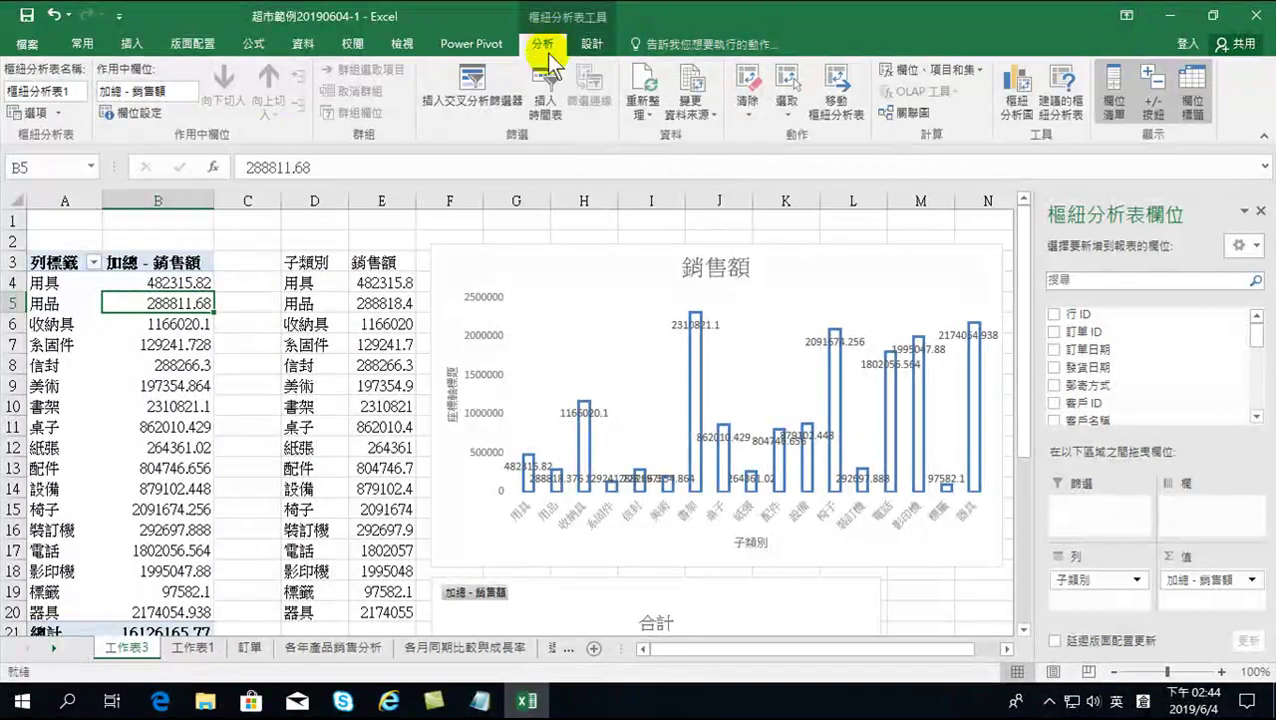
left_click(643, 80)
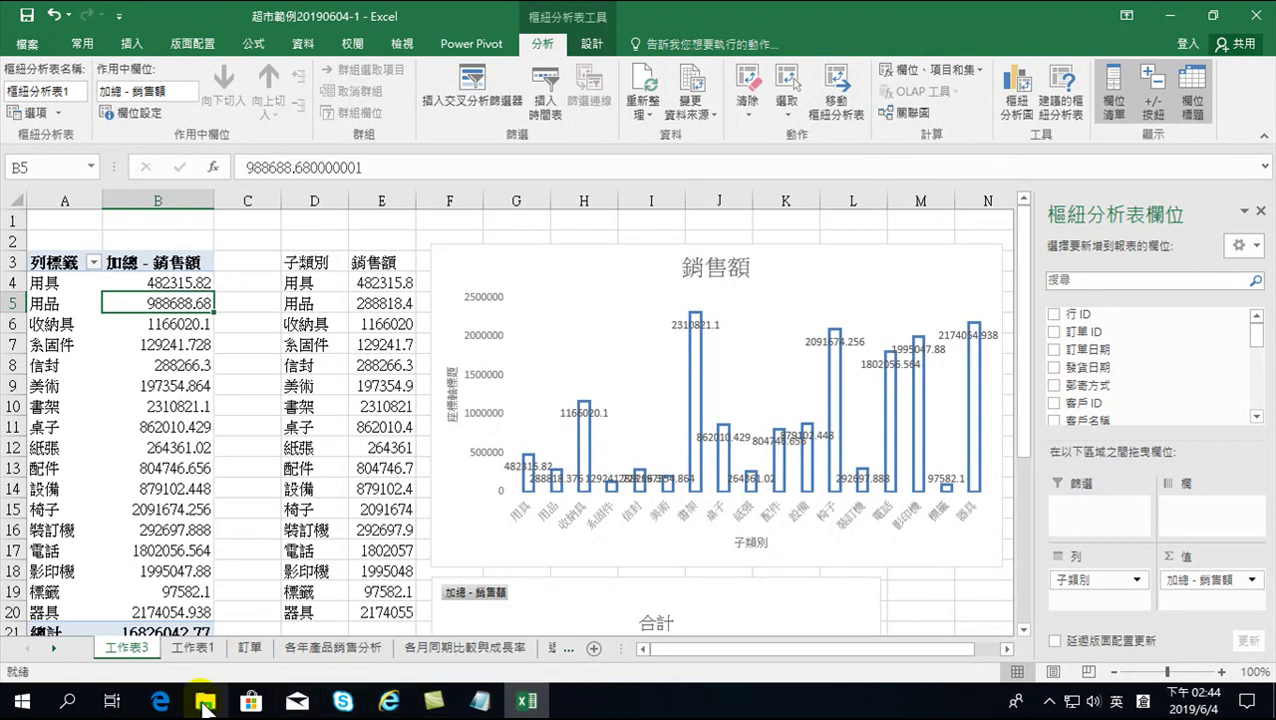
left_click(205, 700)
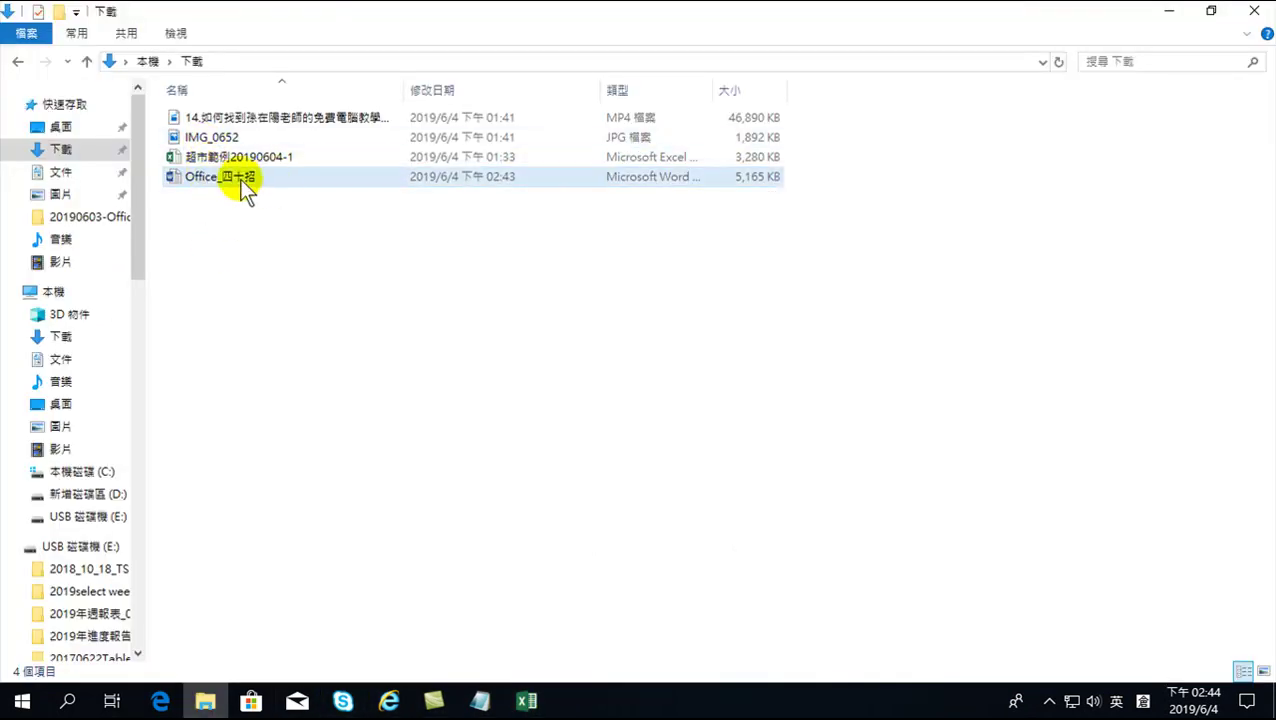
Step: Reopen Office_四十招, accept updating its links, and scroll down to the chart
double_click(209, 179)
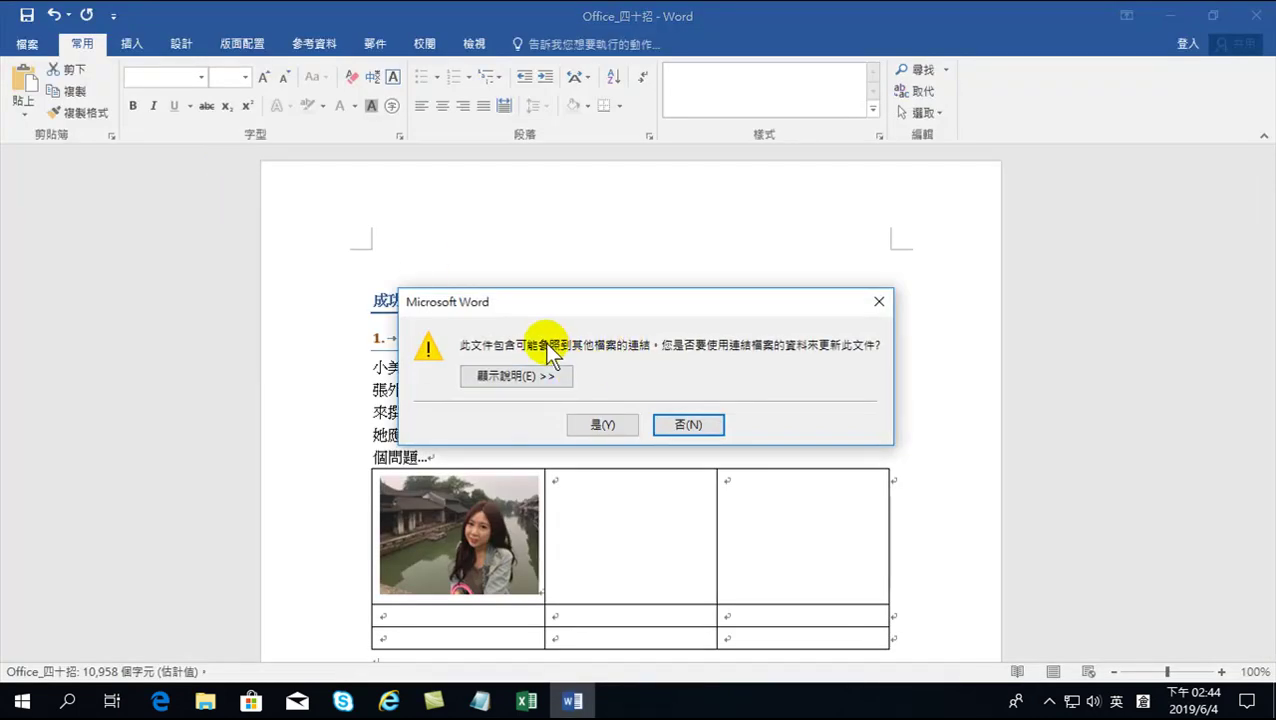
left_click(597, 422)
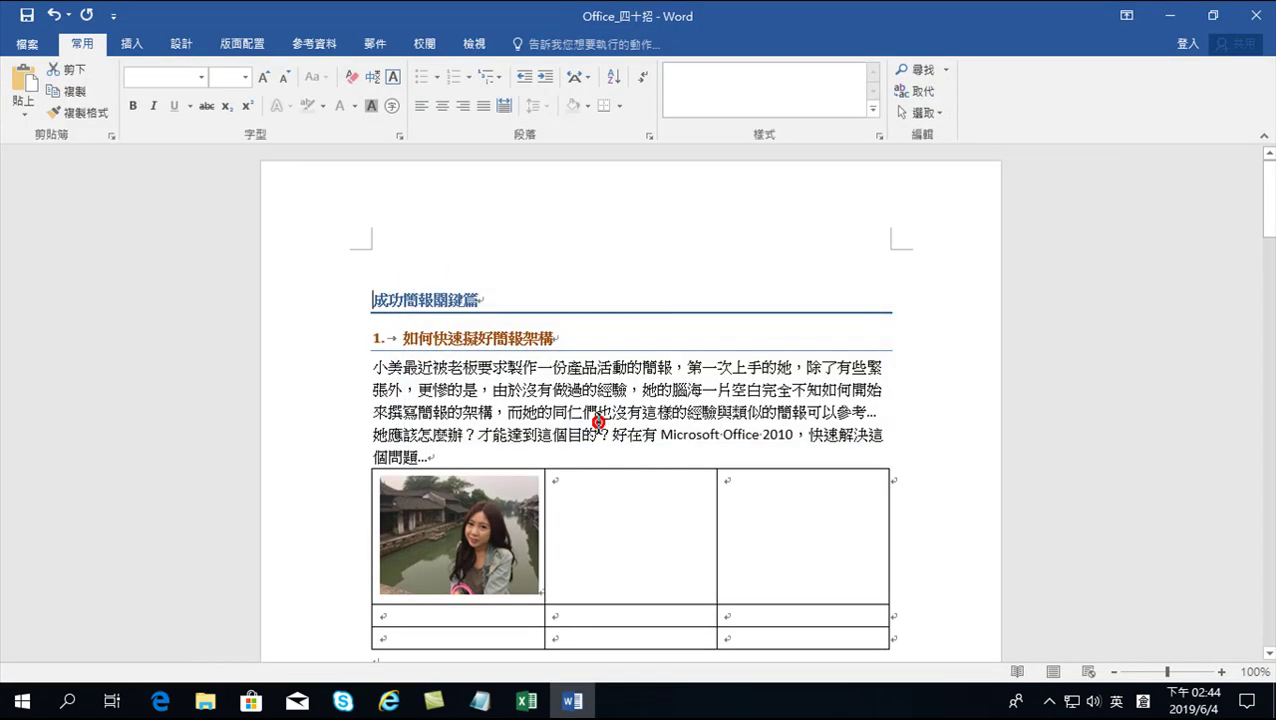
scroll(607, 447, "down", 15)
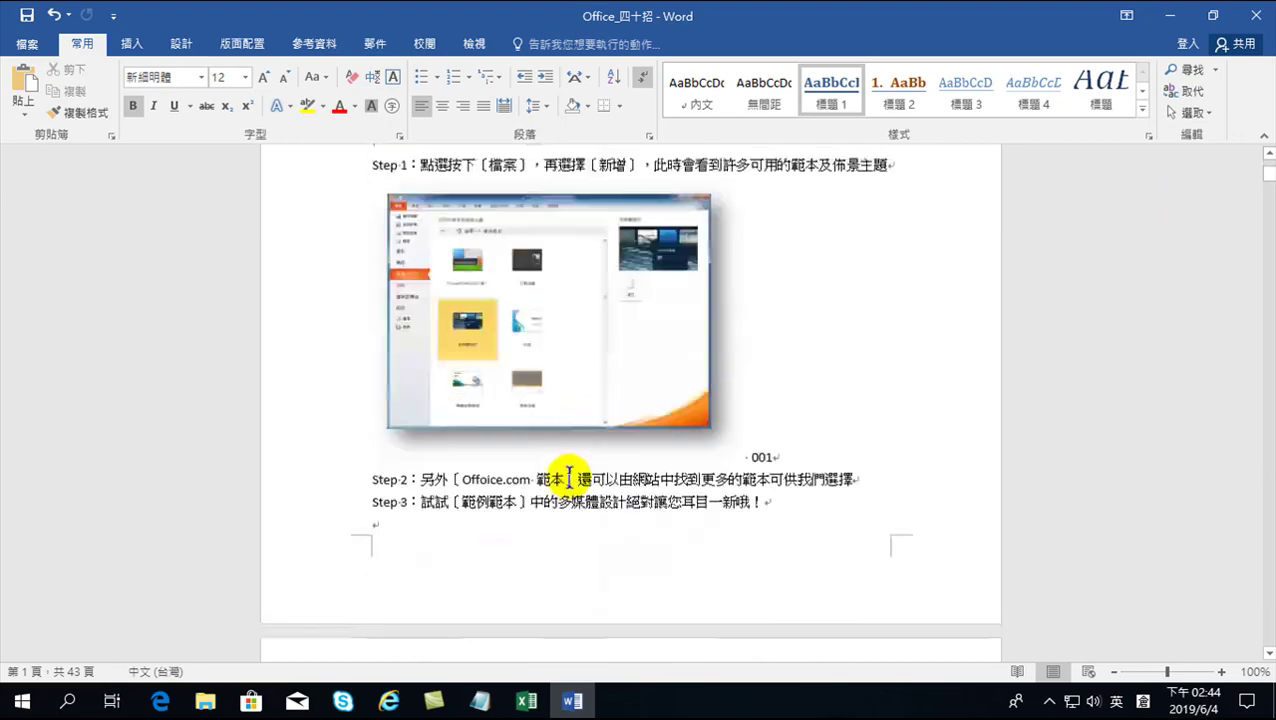
scroll(566, 484, "down", 20)
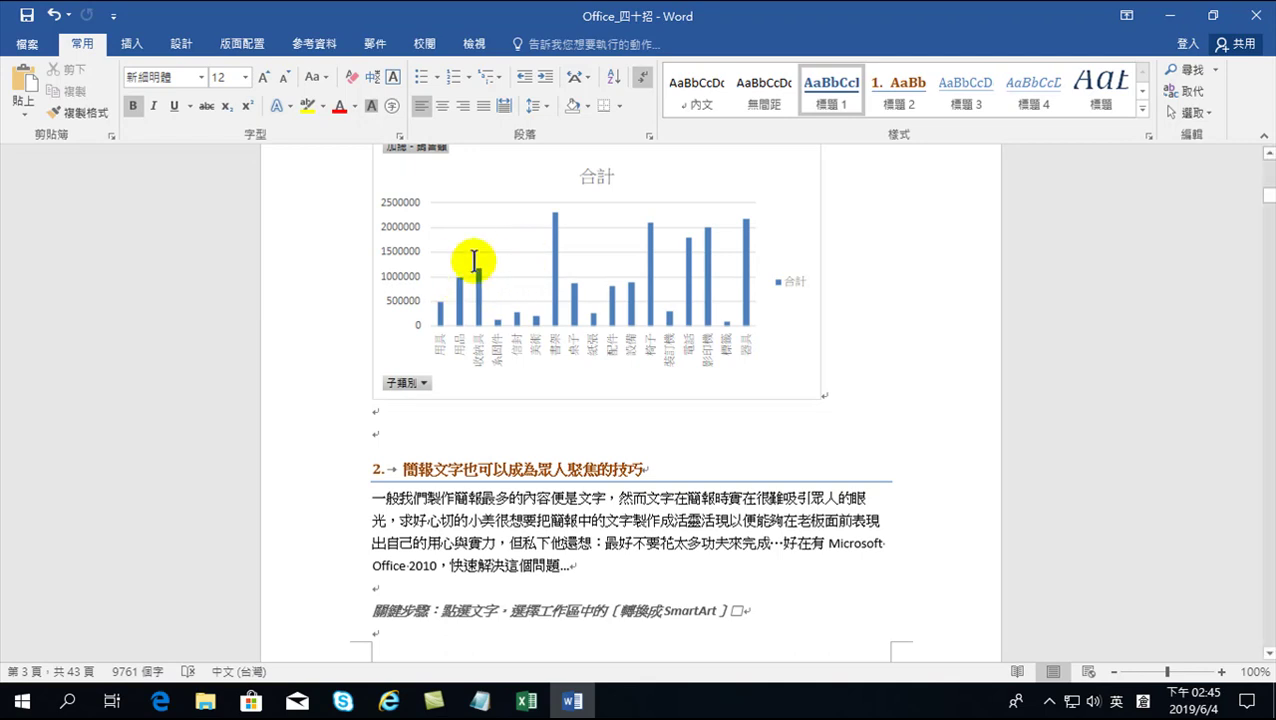
scroll(468, 292, "up", 2)
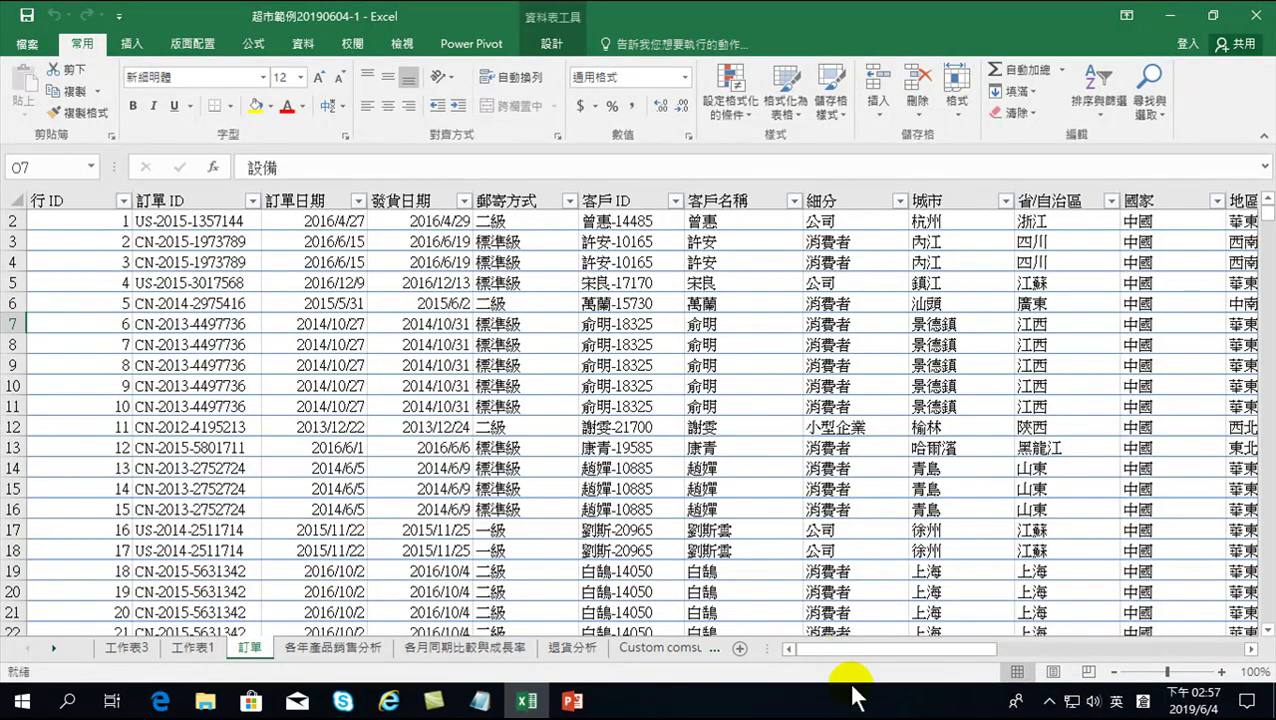
Step: Create a new pivot table on 工作表4 from the 訂單 table with 子類別 rows and summed 銷售額
left_click_drag(832, 648, 977, 661)
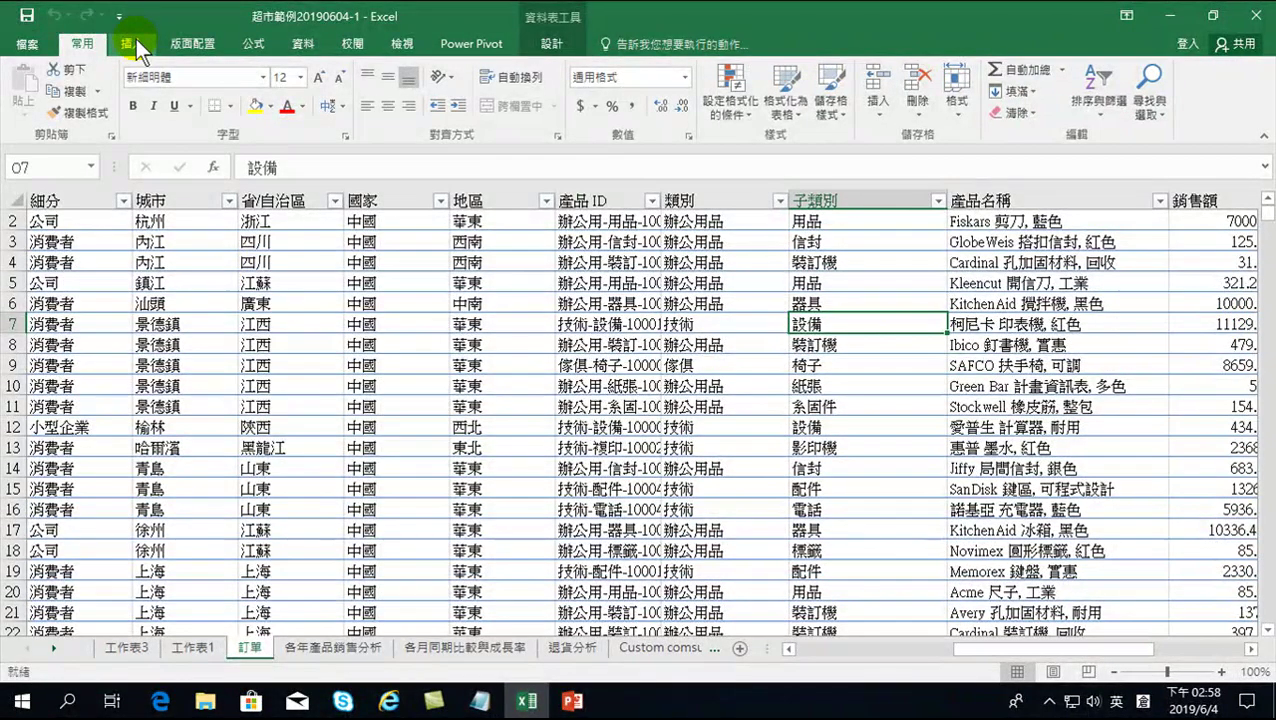
left_click(136, 42)
left_click(16, 92)
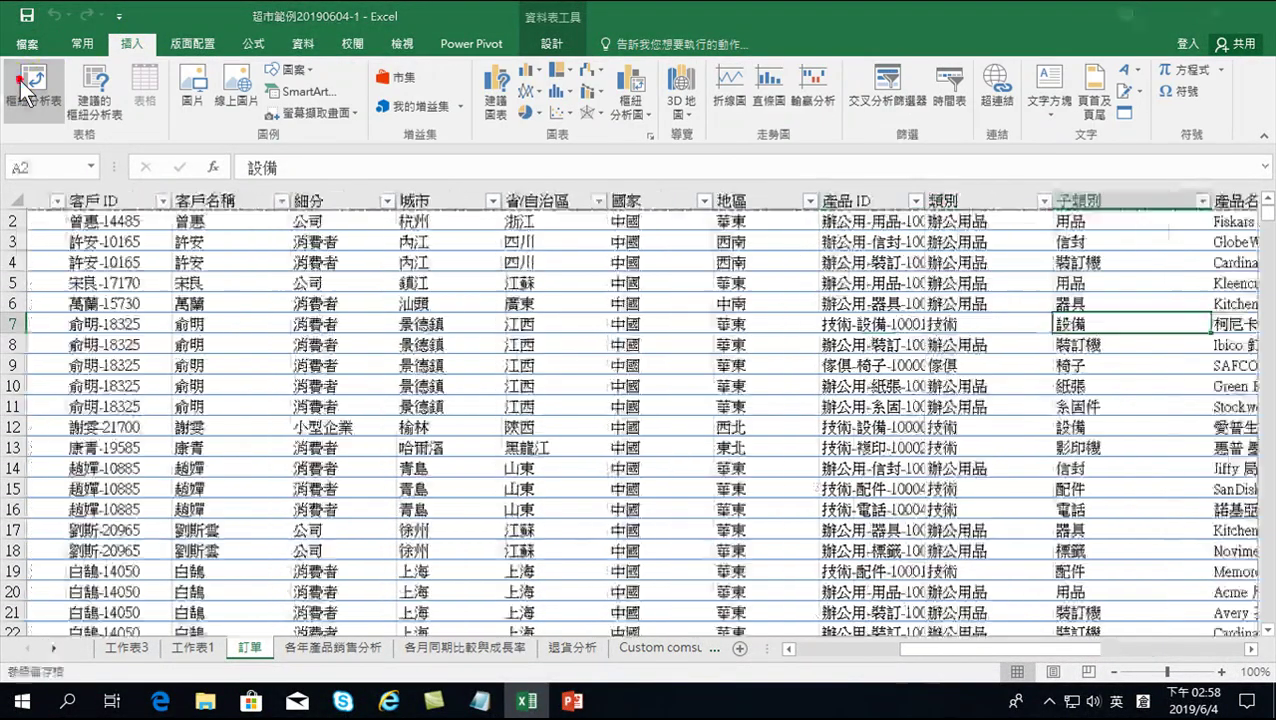
left_click(671, 550)
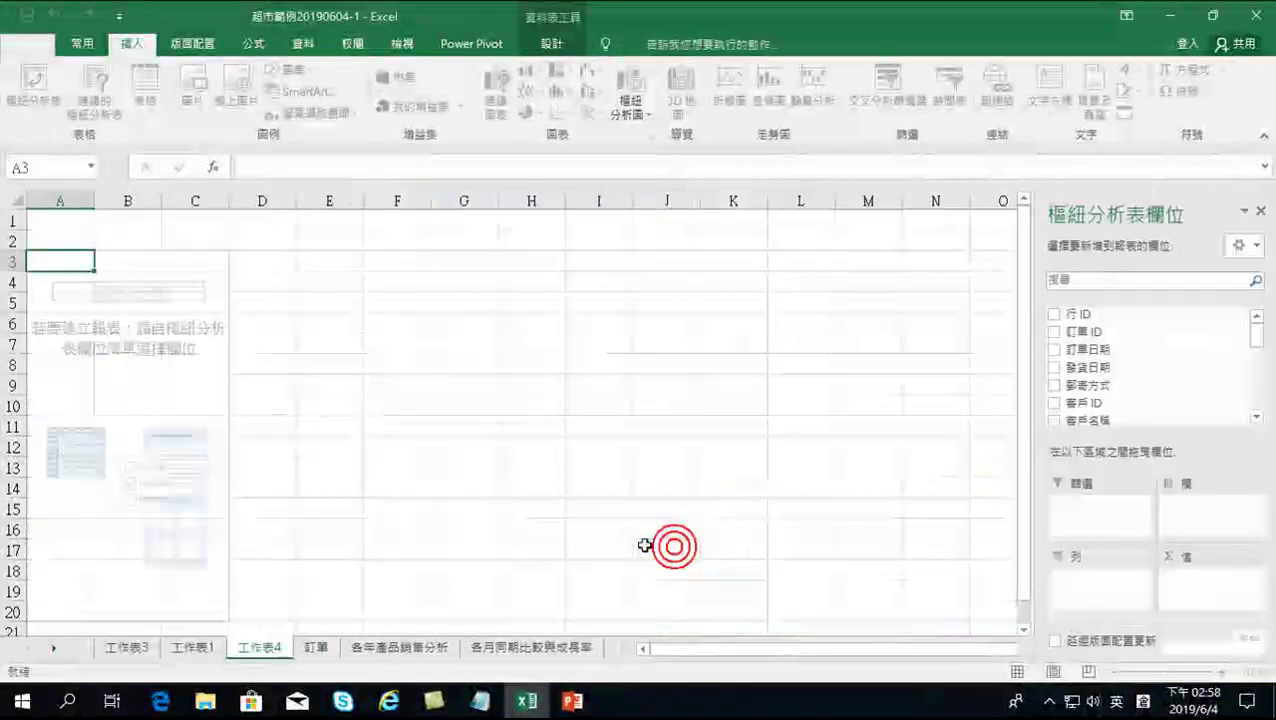
scroll(1103, 332, "down", 4)
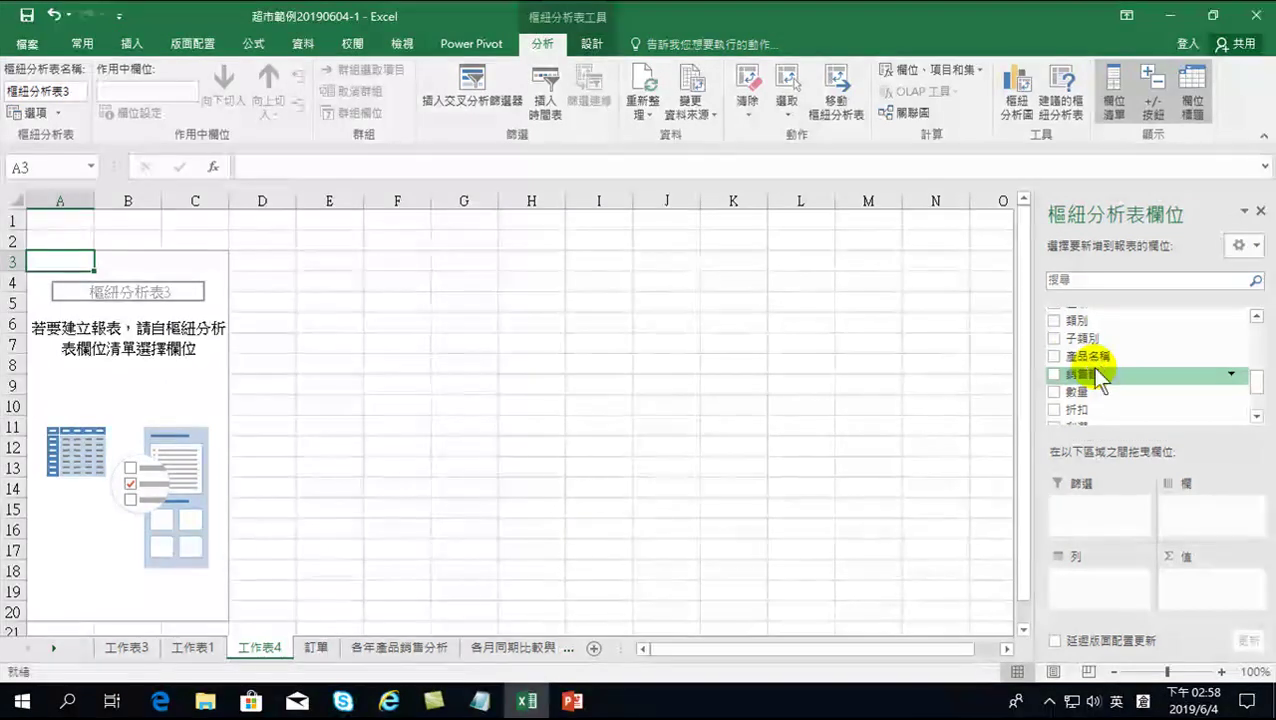
left_click(1056, 339)
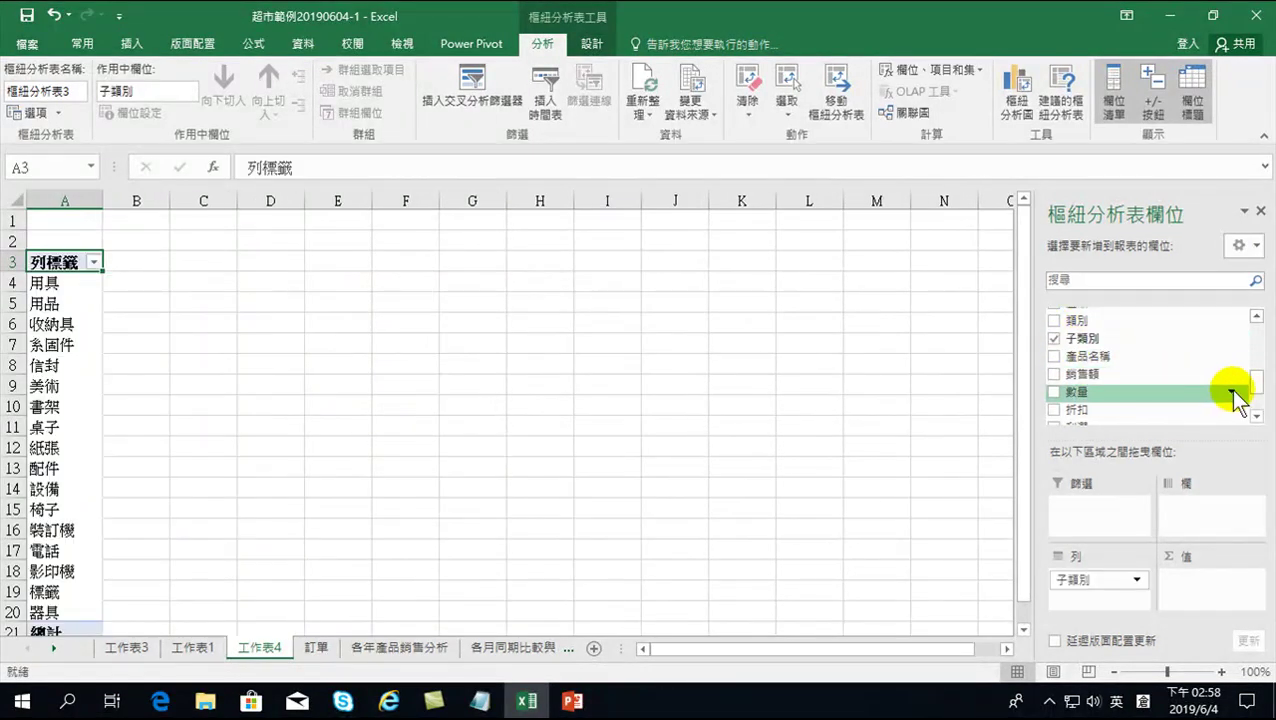
left_click_drag(1255, 386, 1260, 416)
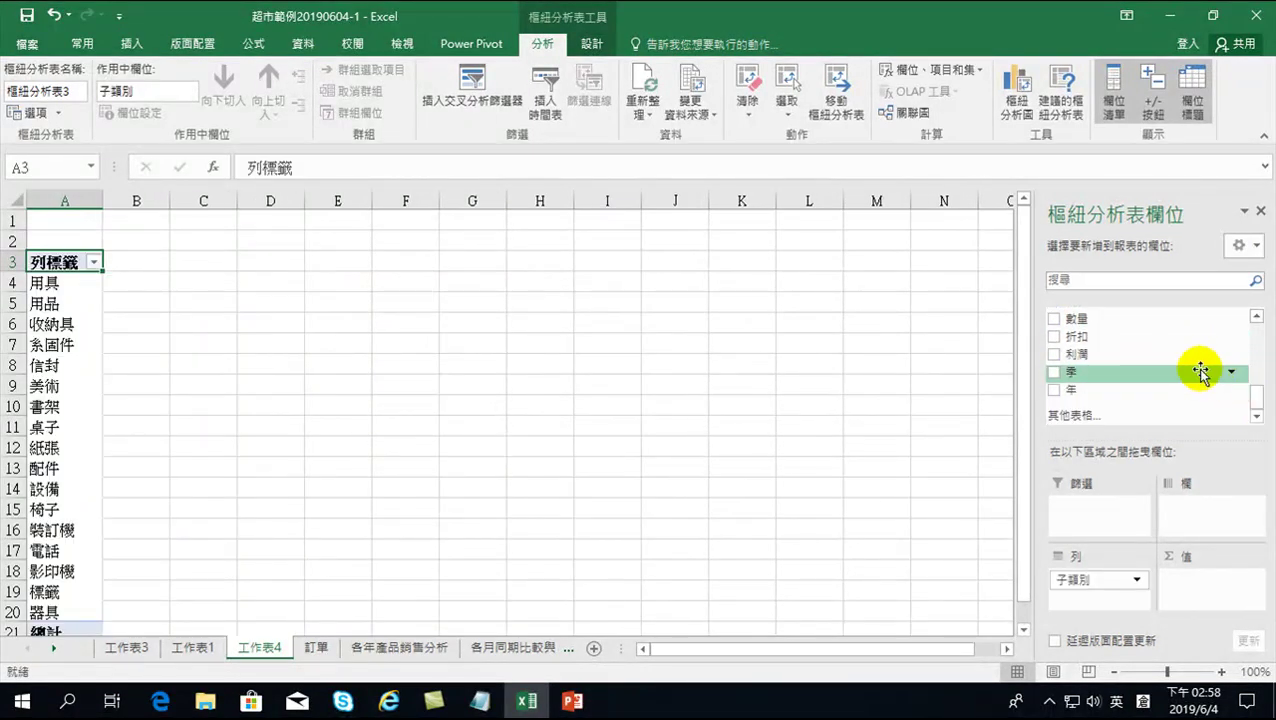
scroll(1196, 367, "up", 1)
left_click(1055, 346)
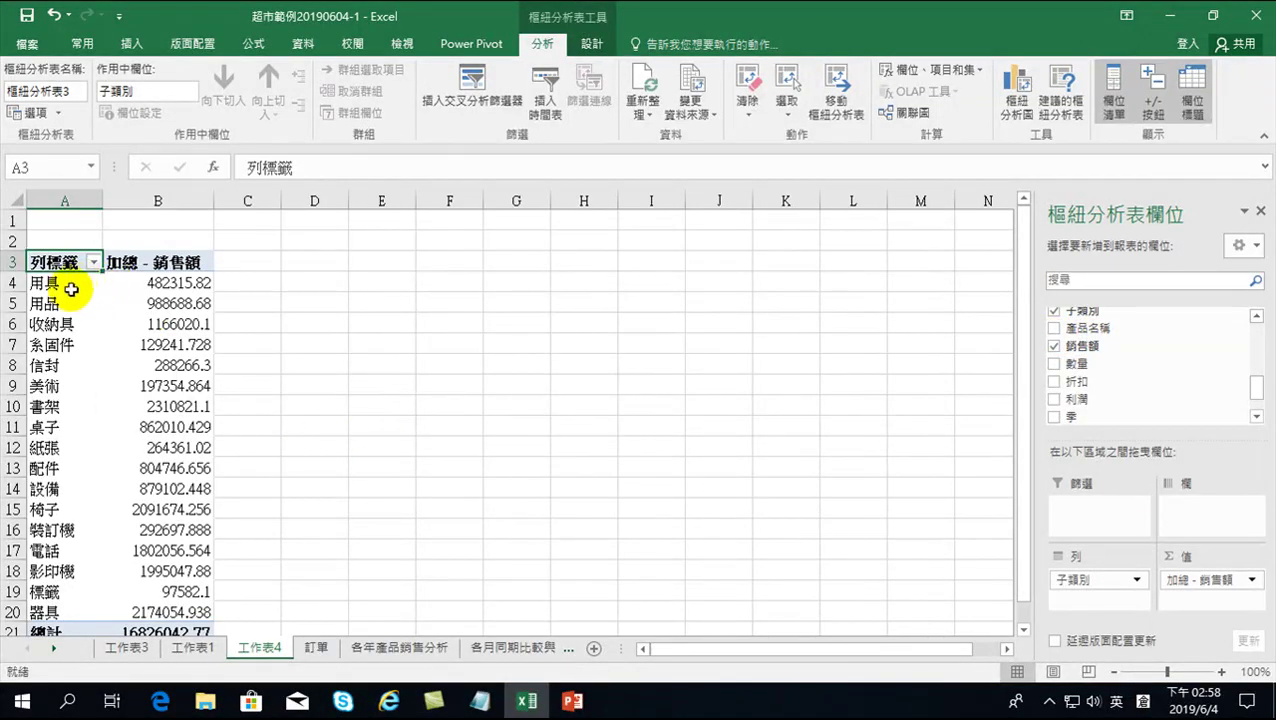
Step: Format the B4:B21 sales totals with Comma Style and zero decimal places
left_click(165, 287)
left_click_drag(165, 287, 182, 618)
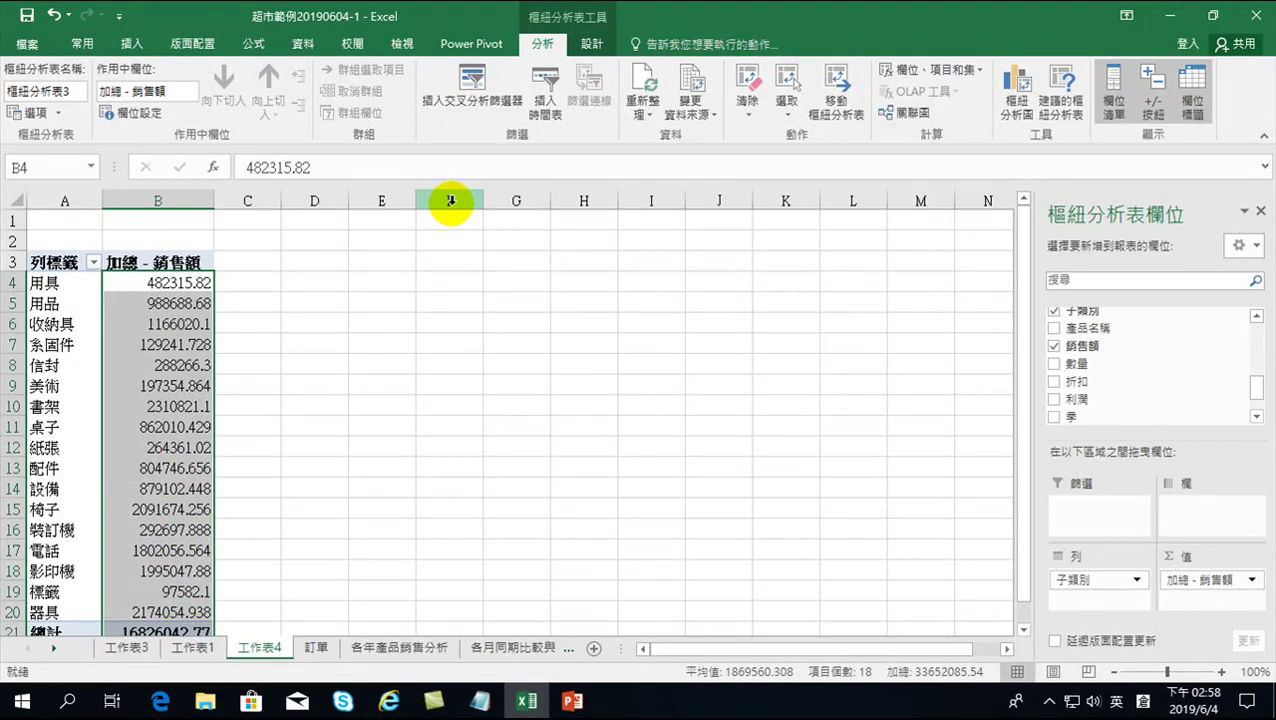
left_click(89, 41)
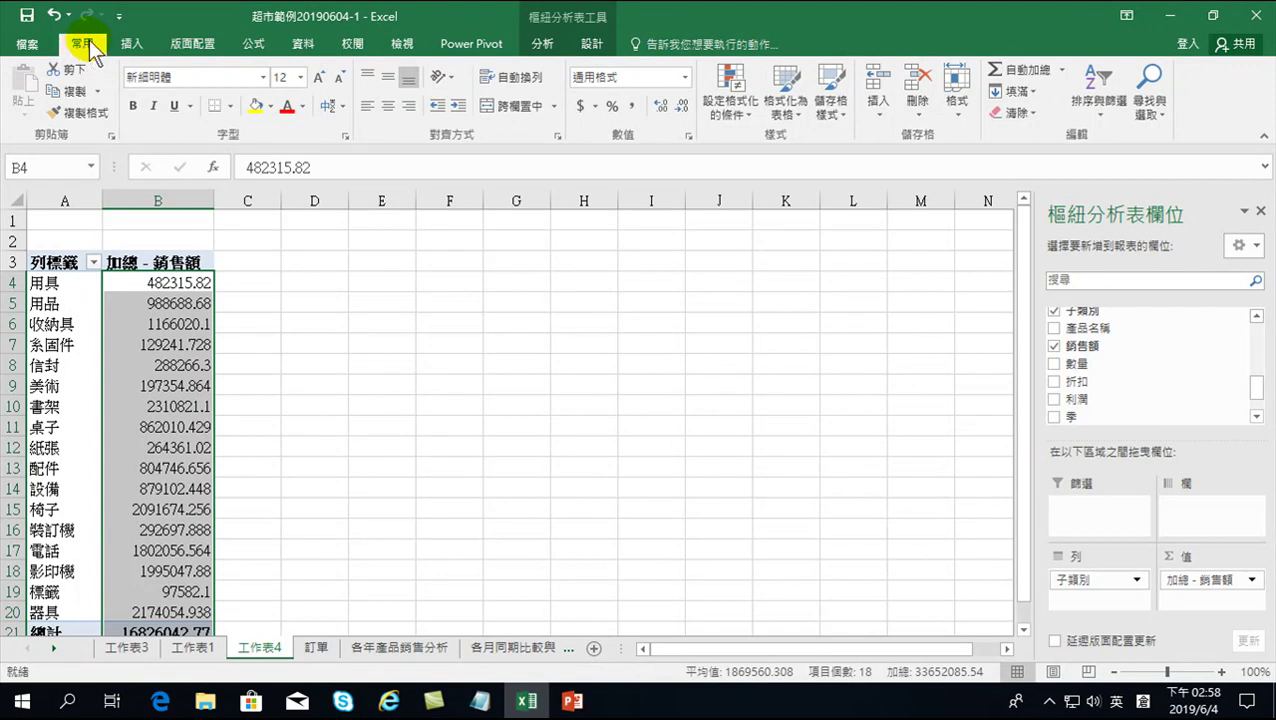
left_click(633, 106)
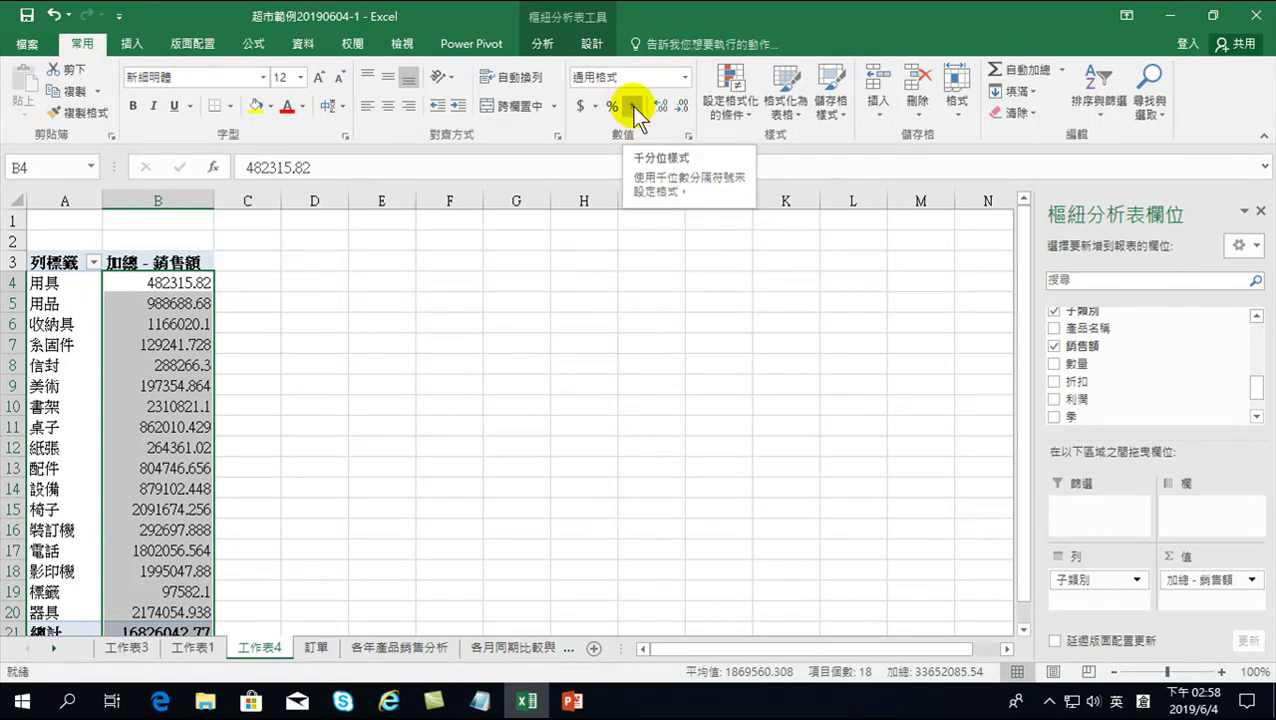
left_click(634, 106)
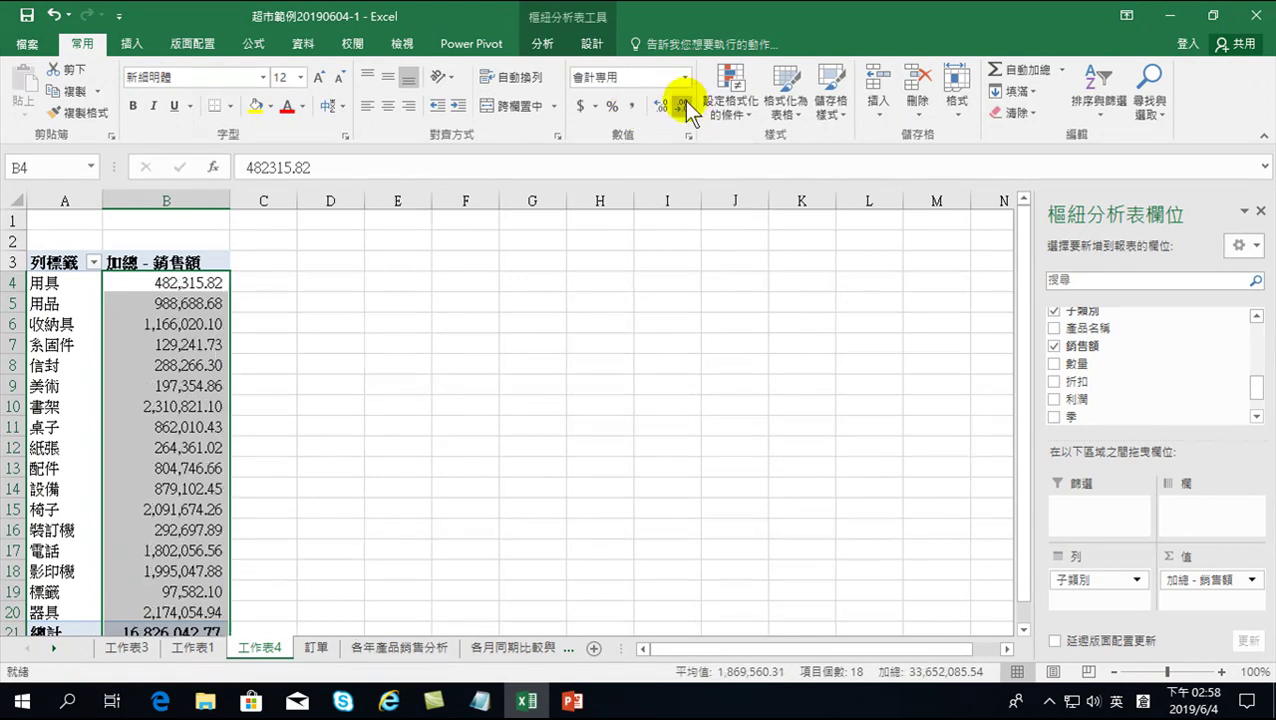
left_click(681, 106)
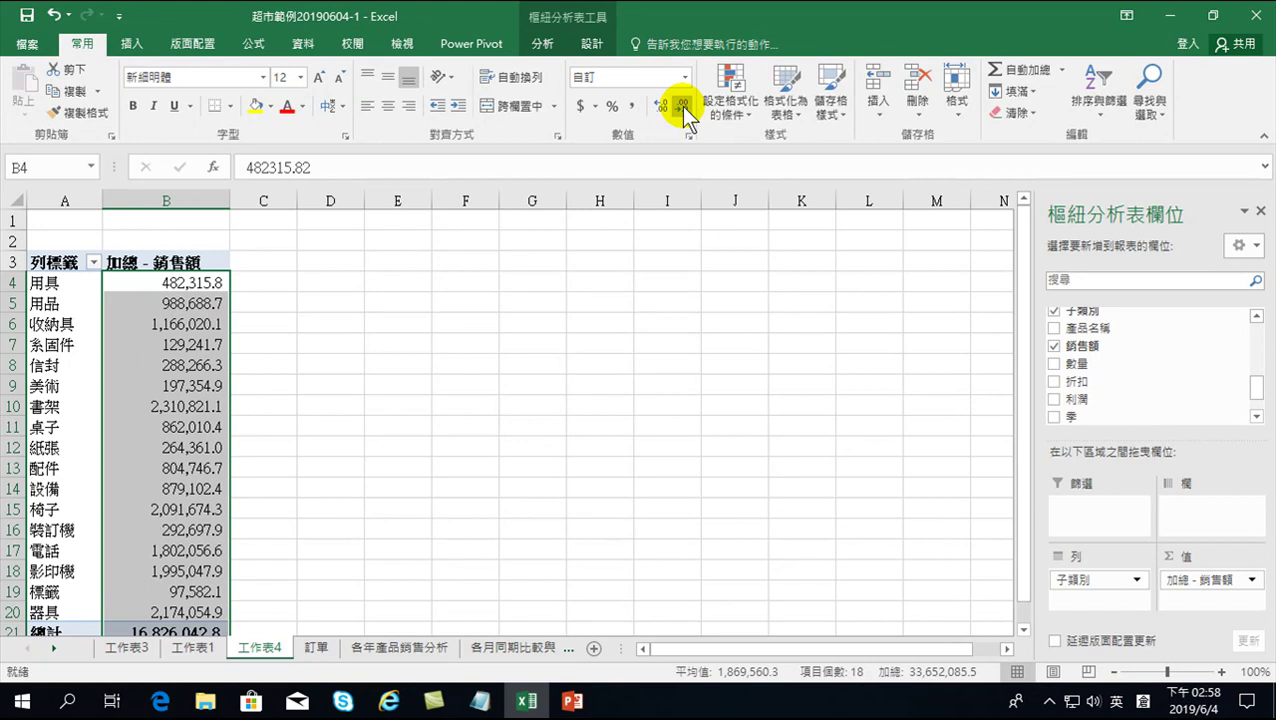
left_click(681, 106)
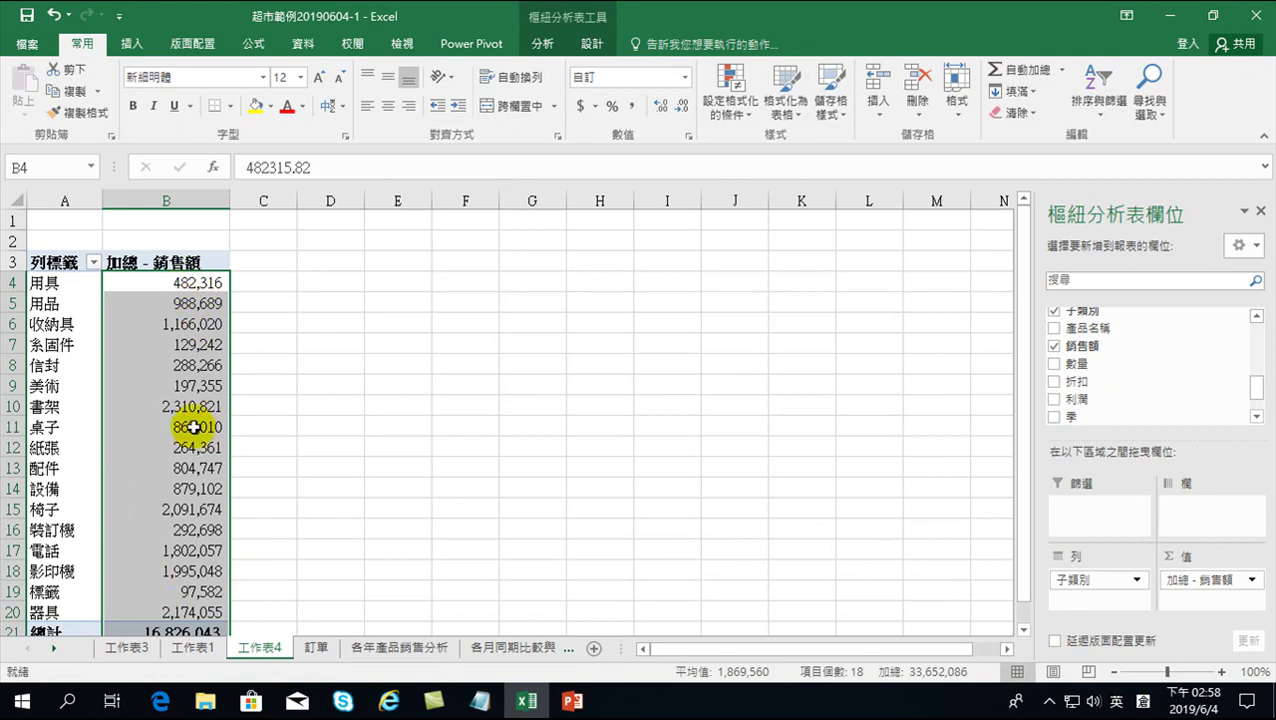
left_click_drag(154, 284, 187, 607)
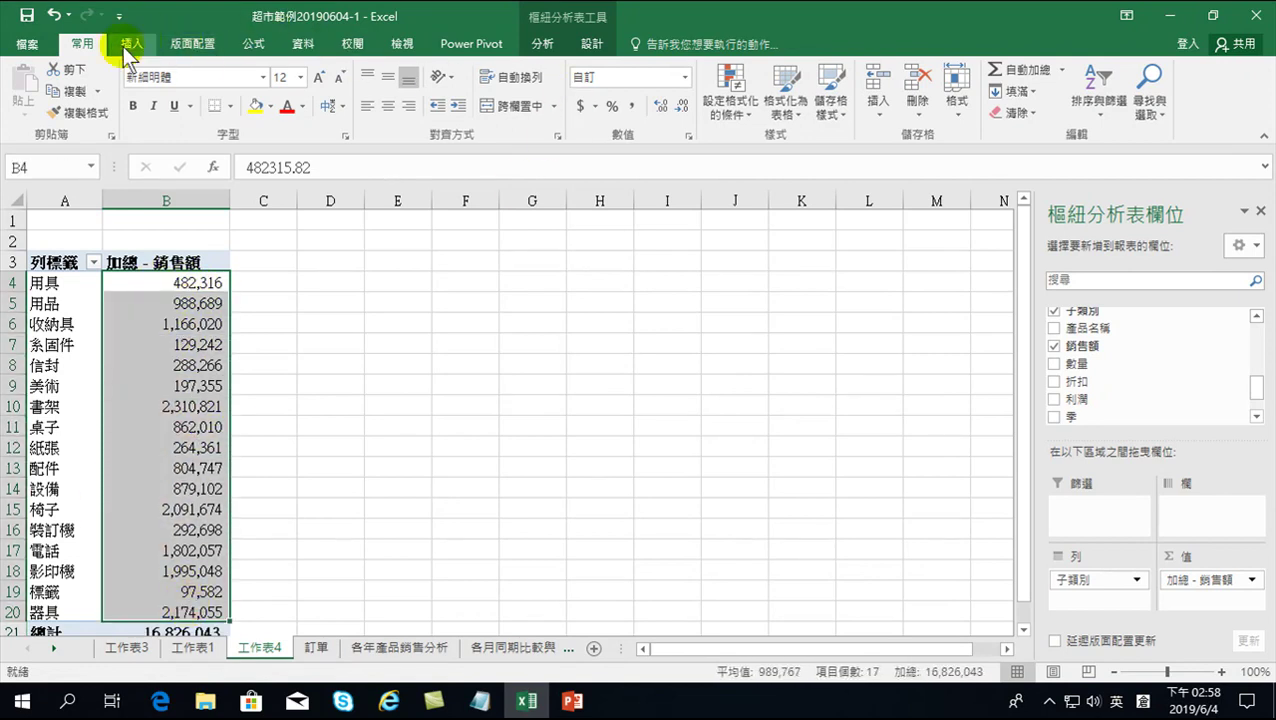
Step: Apply orange gradient-fill data bars to the B4:B20 subcategory sales values
left_click(733, 104)
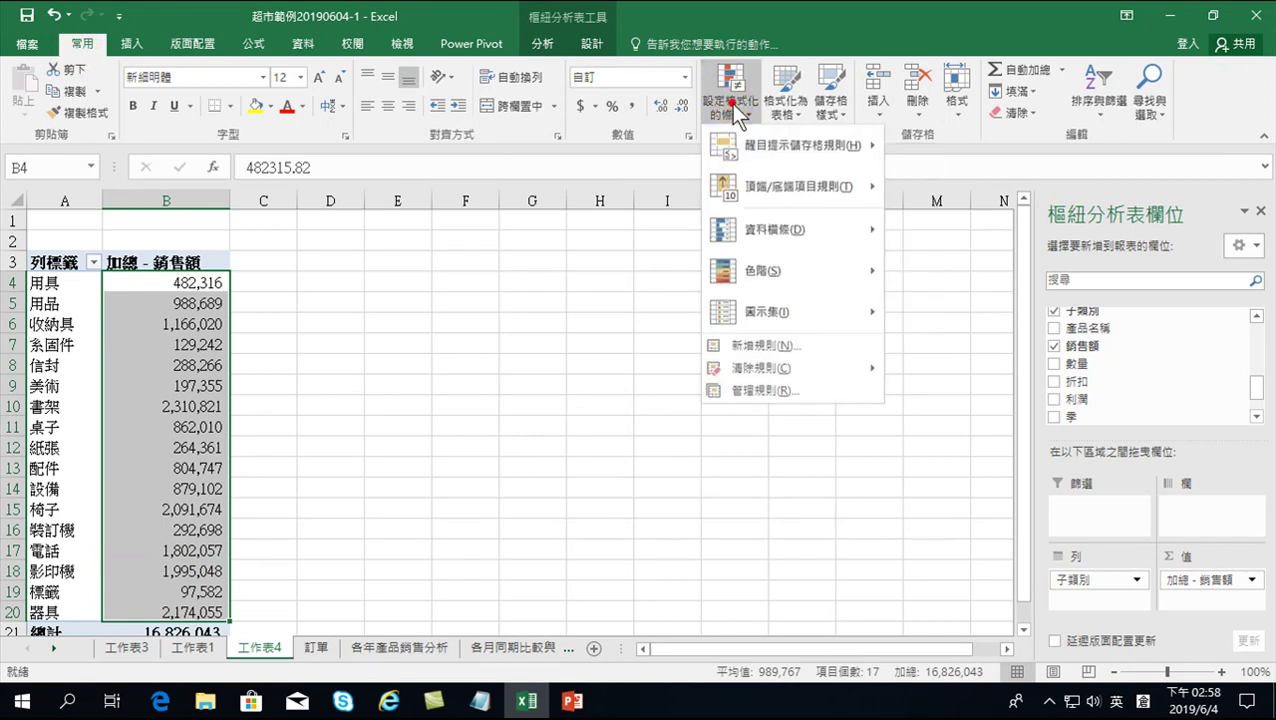
mouse_move(744, 227)
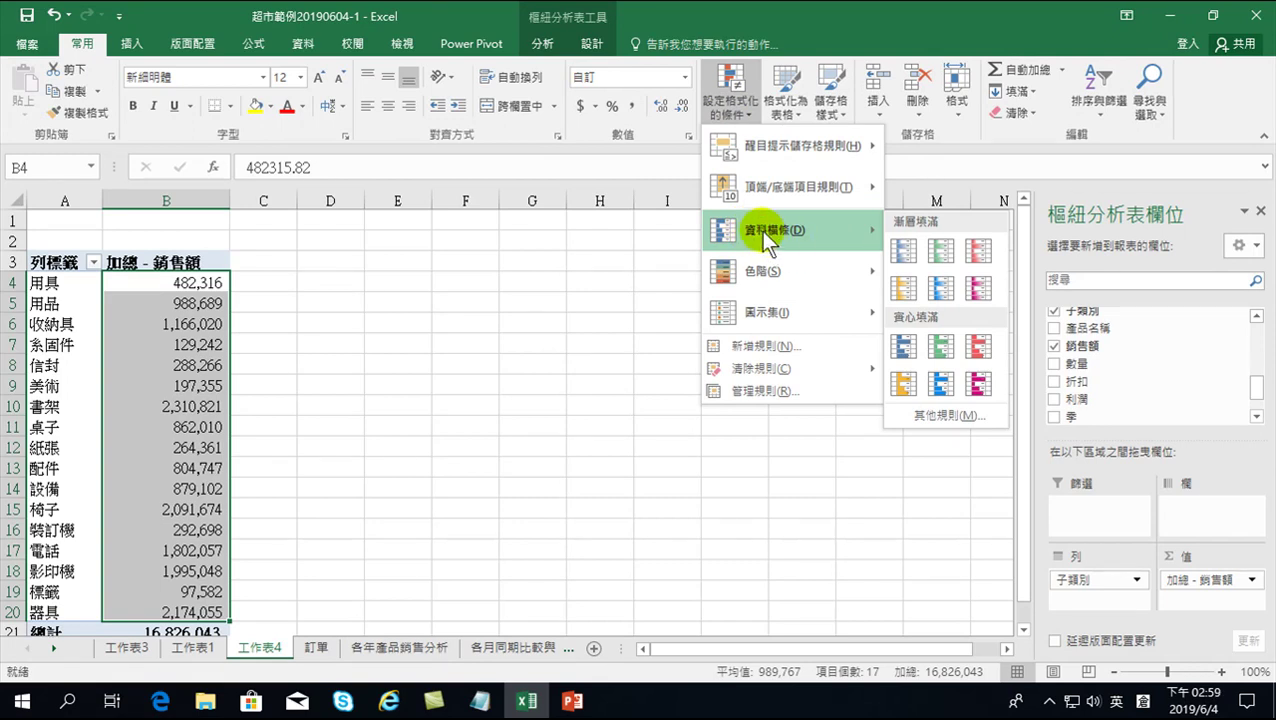
left_click(902, 288)
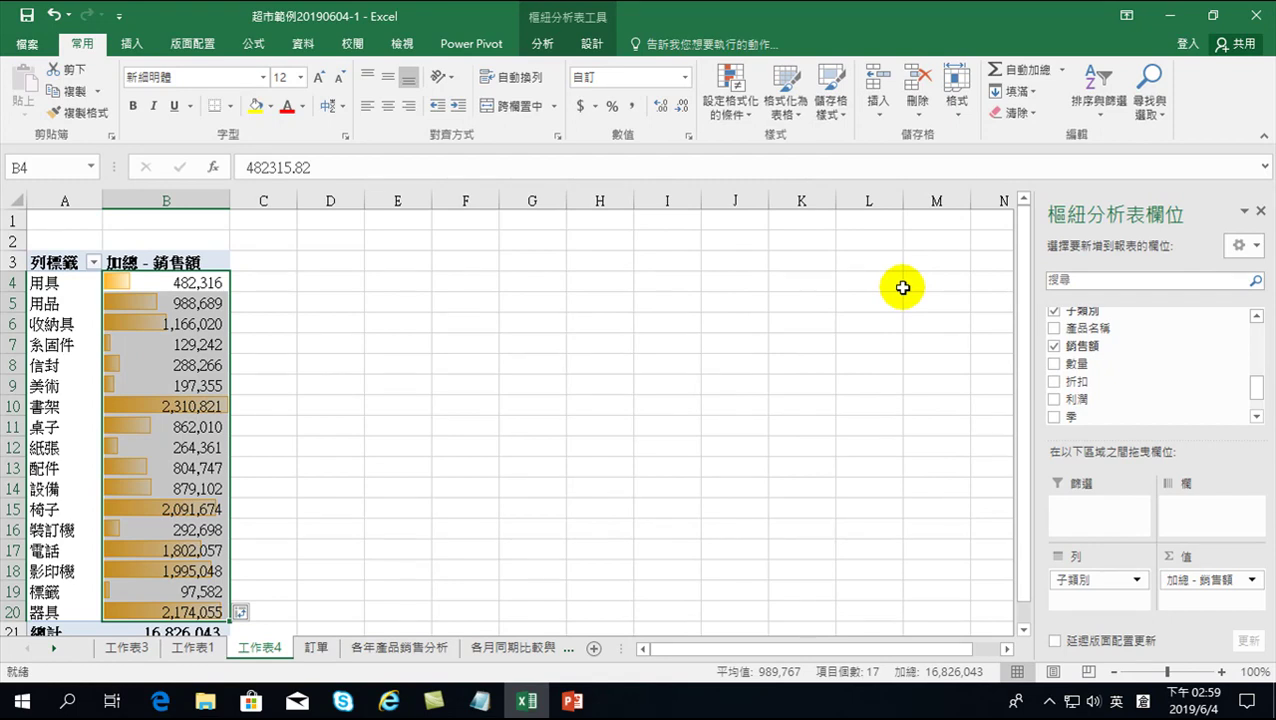
Step: Copy the whole 工作表4 pivot table, A3:B21, including its data bars
left_click(190, 366)
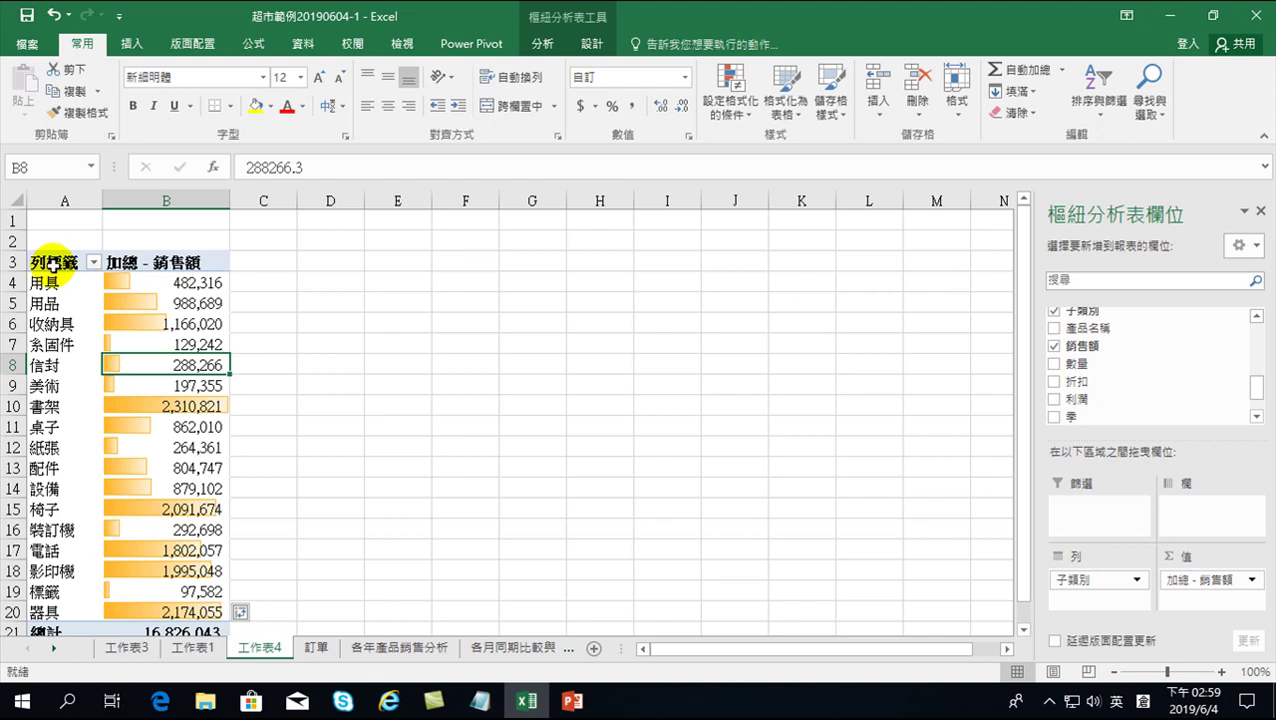
left_click_drag(51, 250, 172, 583)
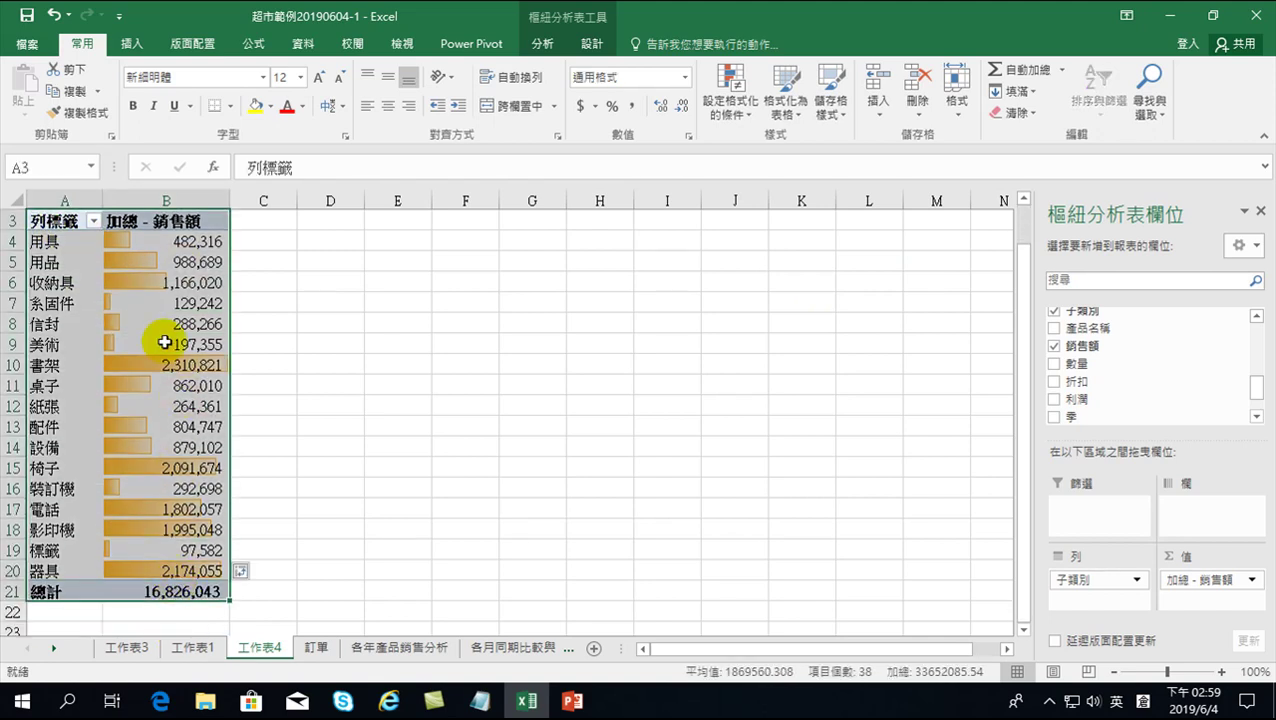
scroll(145, 330, "up", 1)
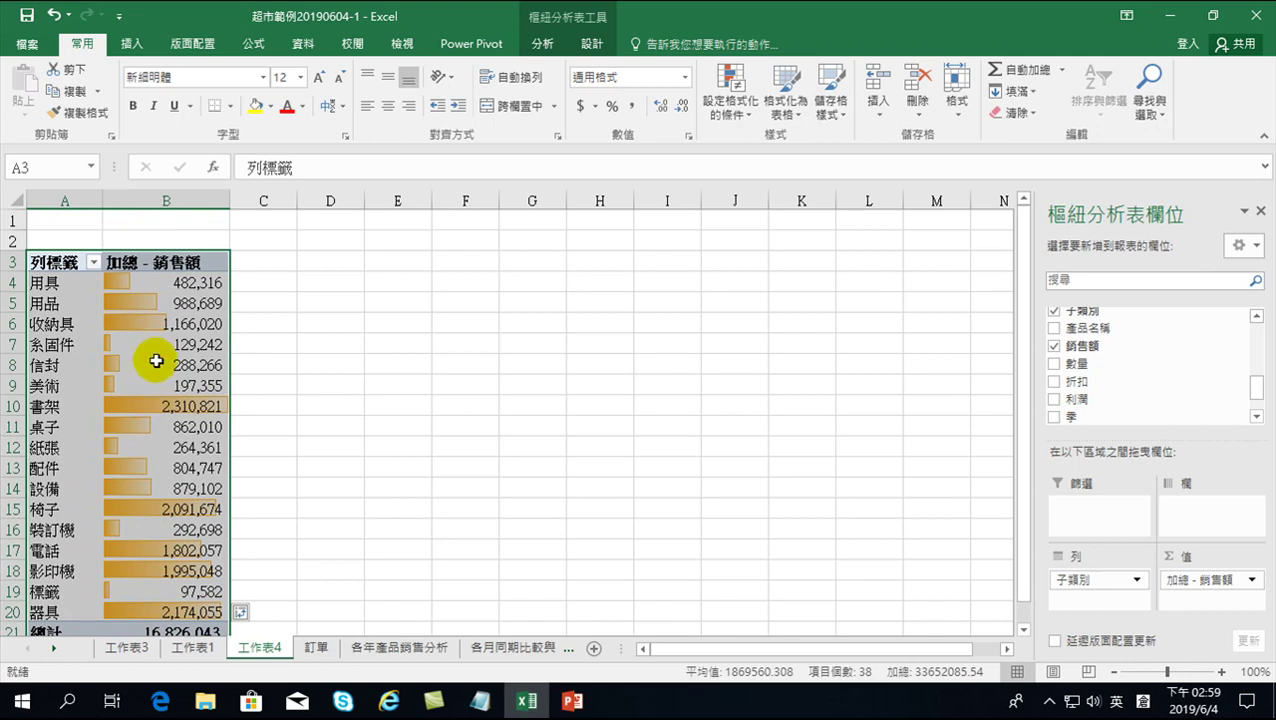
left_click(76, 92)
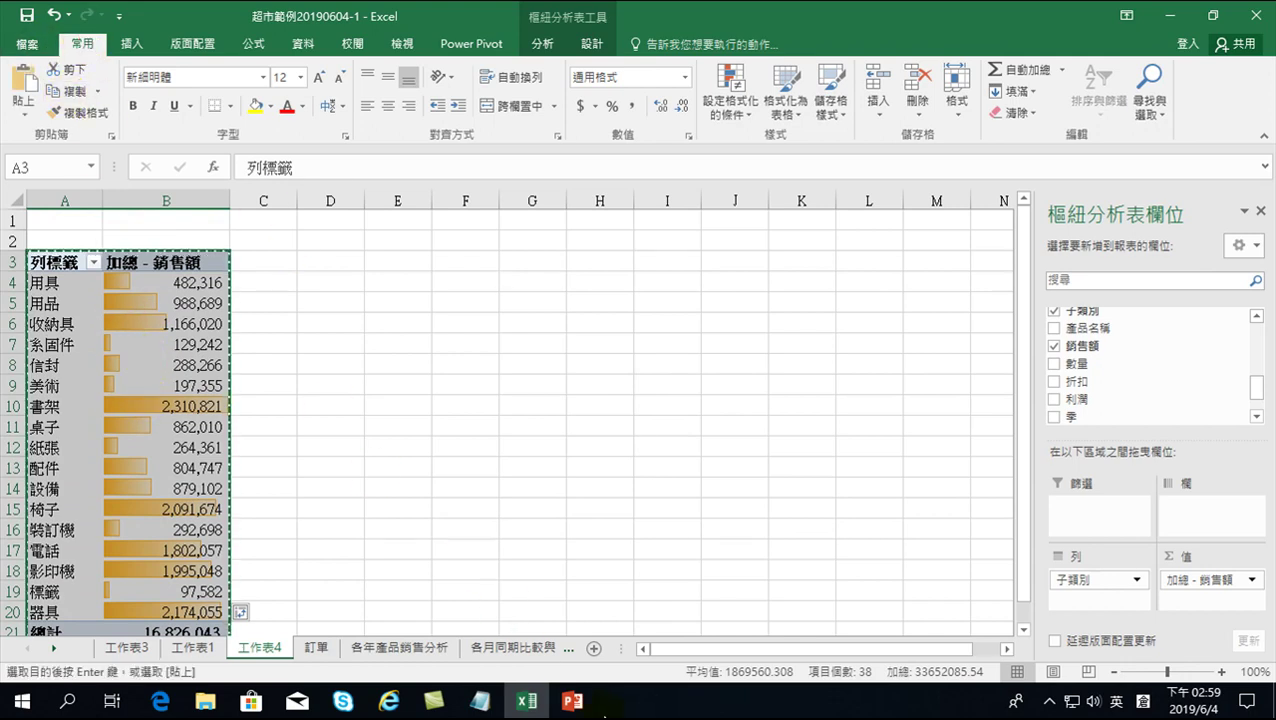
Step: Close the old PowerPoint presentation without saving
left_click(572, 703)
key("ctrl+v")
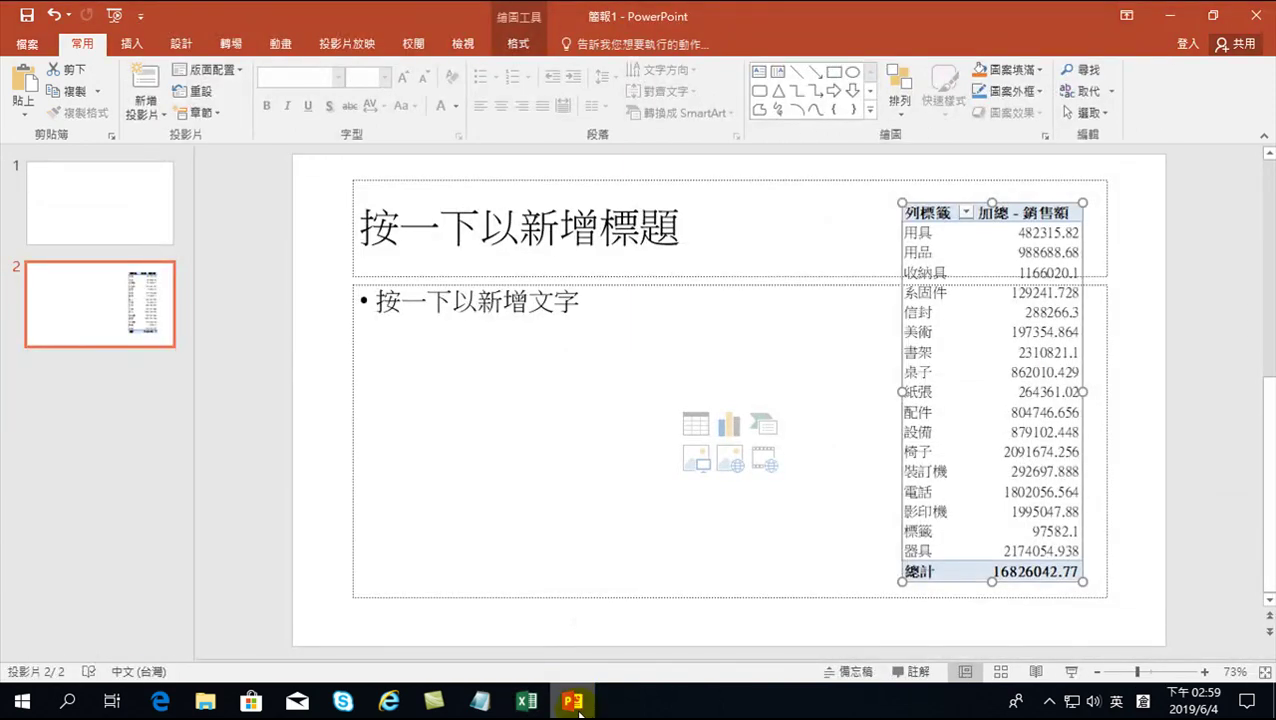
right_click(576, 703)
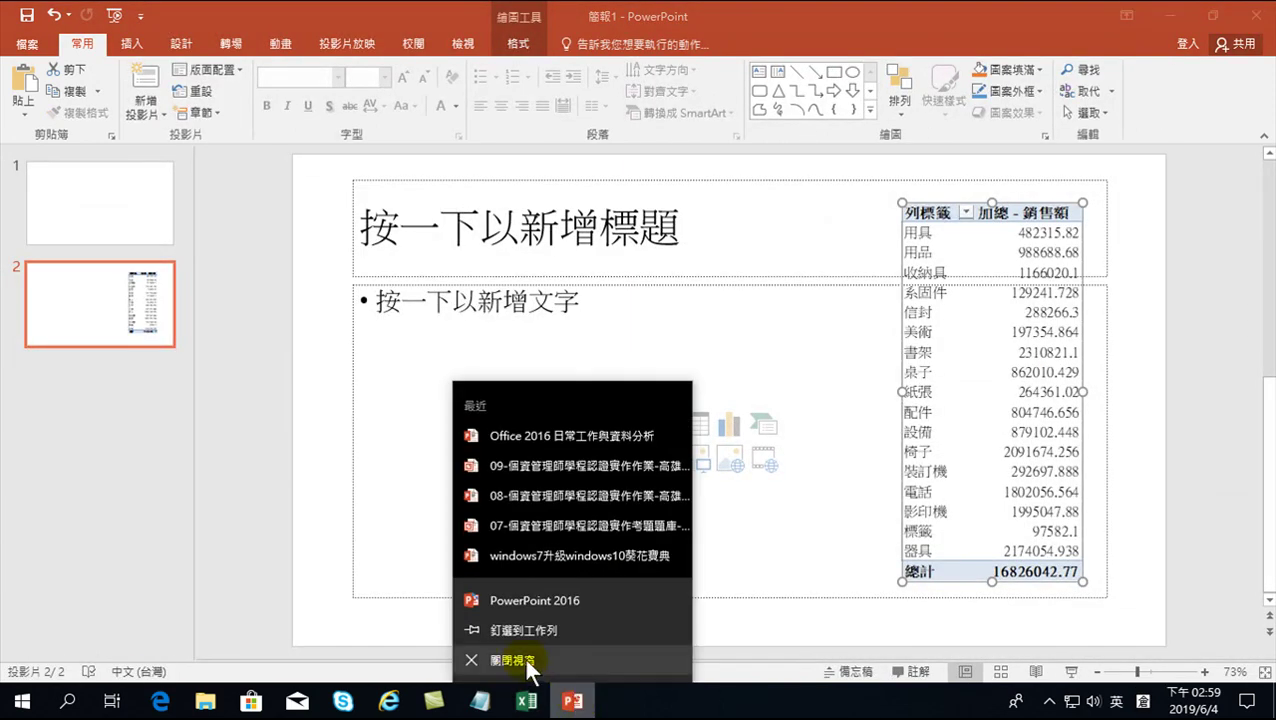
left_click(527, 662)
left_click(626, 373)
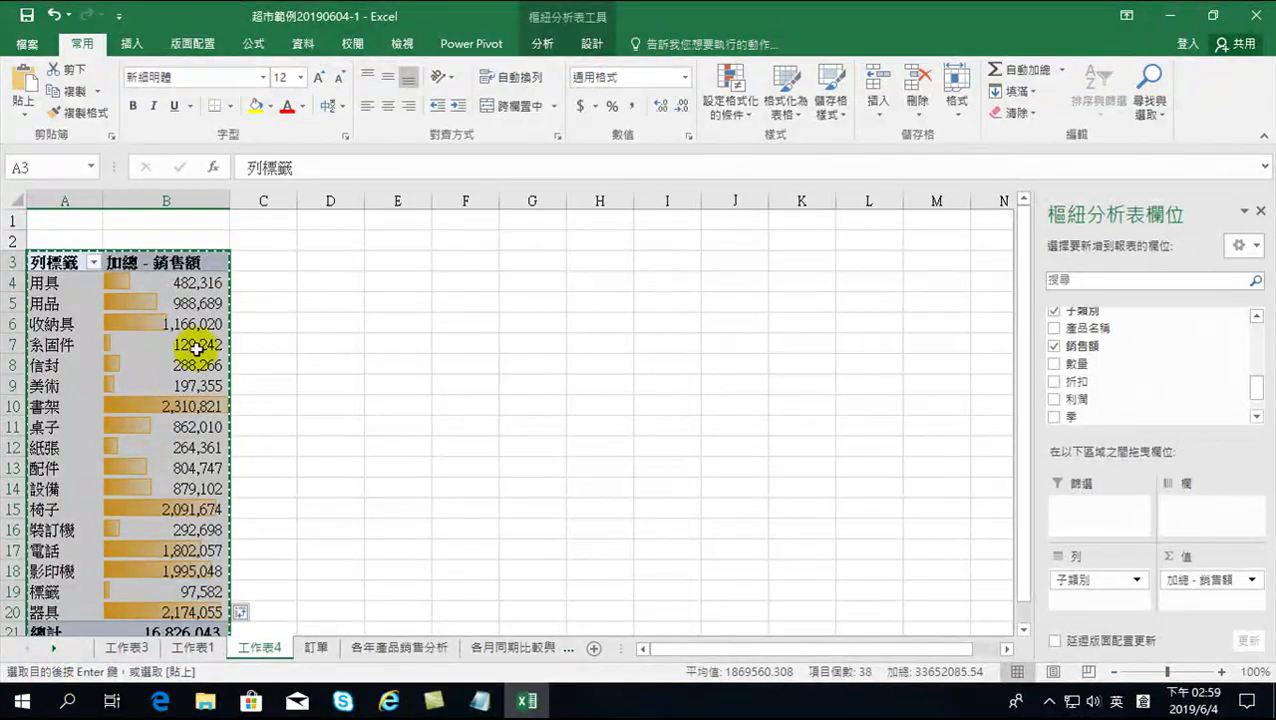
Step: Launch PowerPoint 2016 and start a new blank presentation
left_click(22, 703)
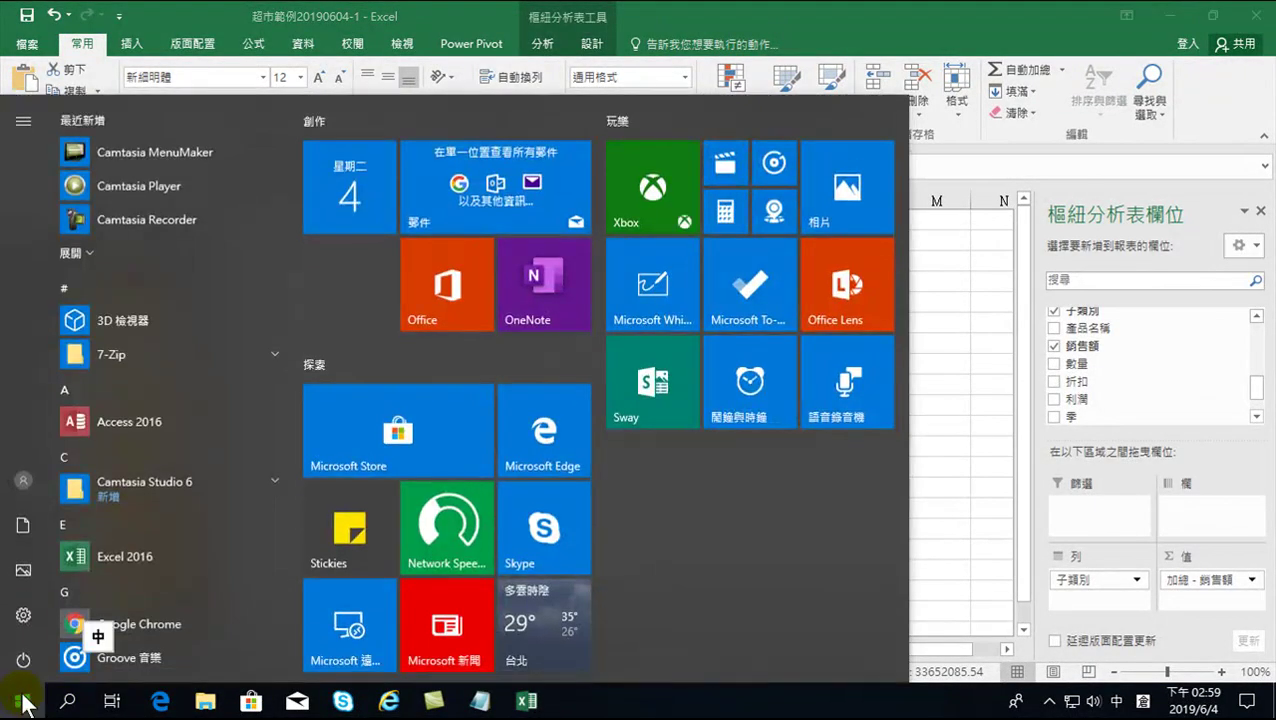
scroll(146, 453, "down", 8)
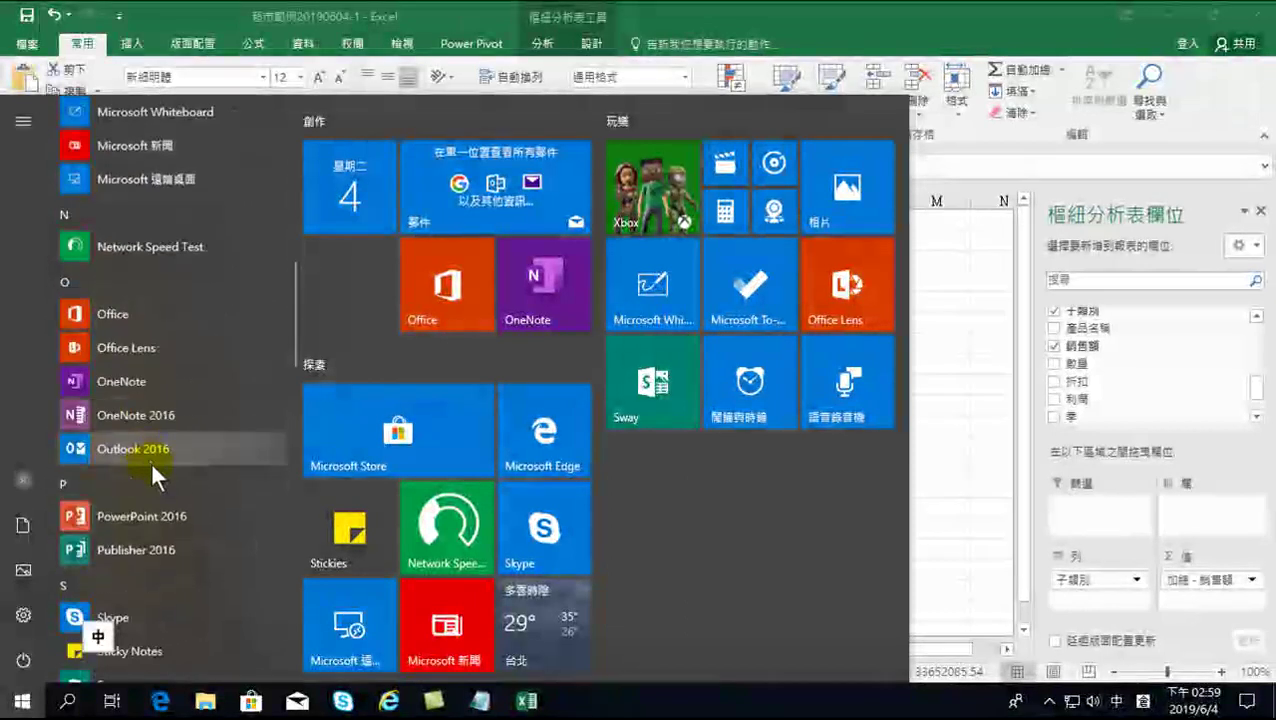
scroll(151, 461, "down", 3)
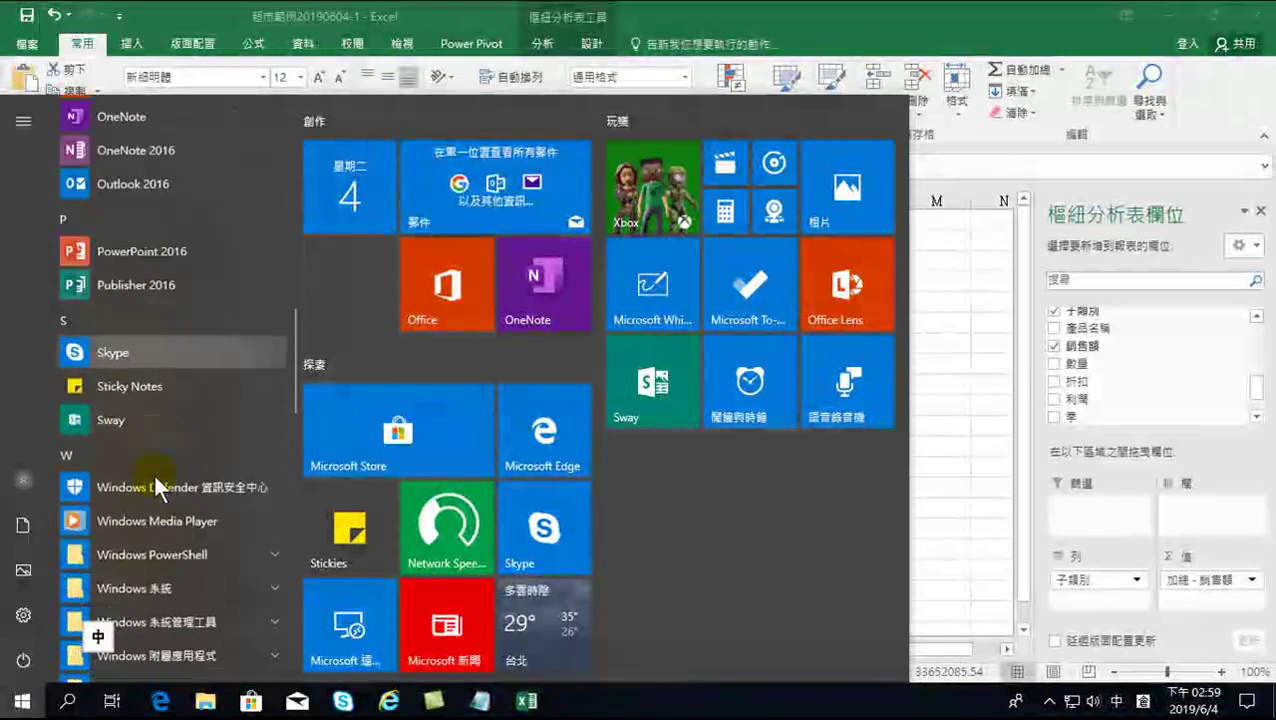
left_click(132, 248)
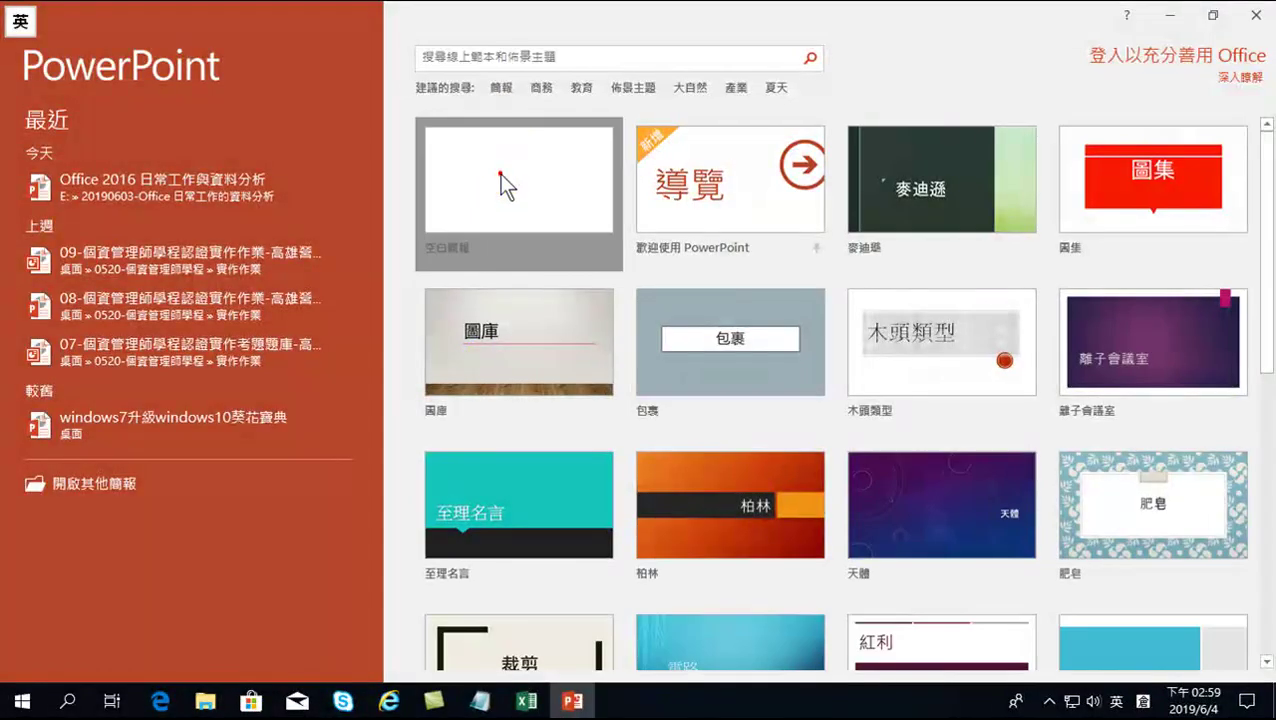
left_click(499, 173)
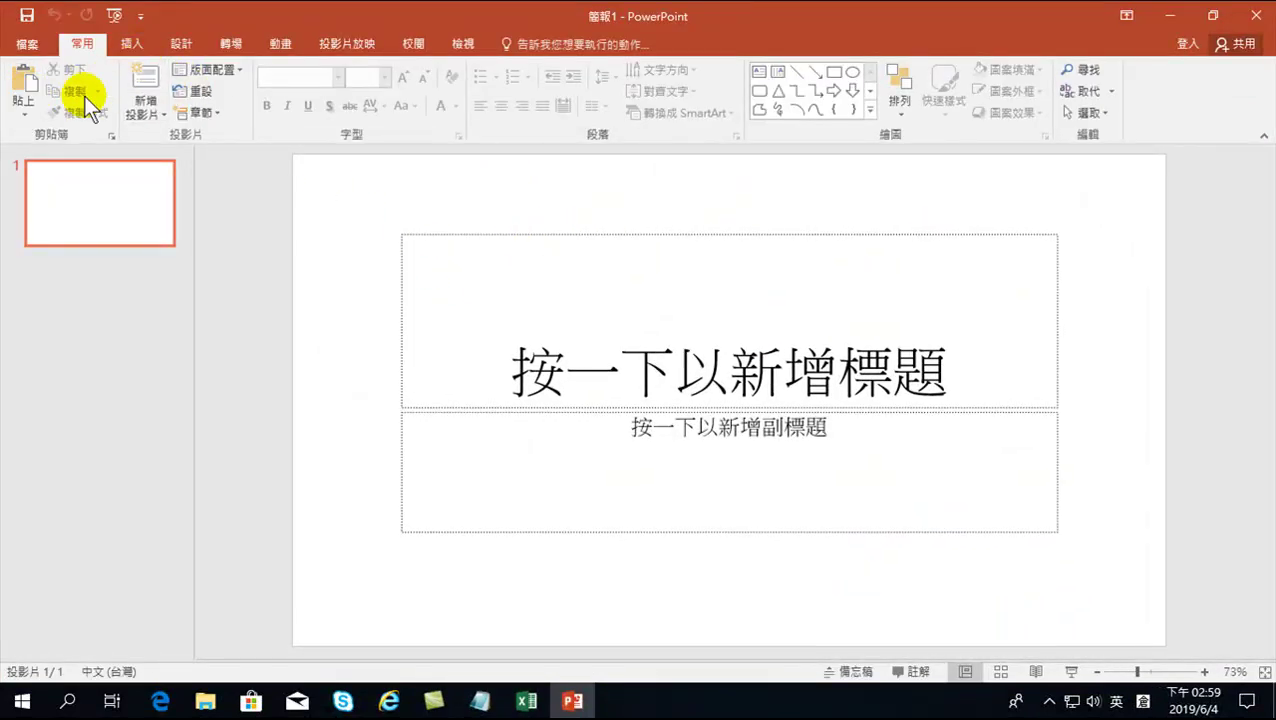
Step: Paste the pivot table as a linked Excel object, placed at the upper right and enlarged
left_click(22, 112)
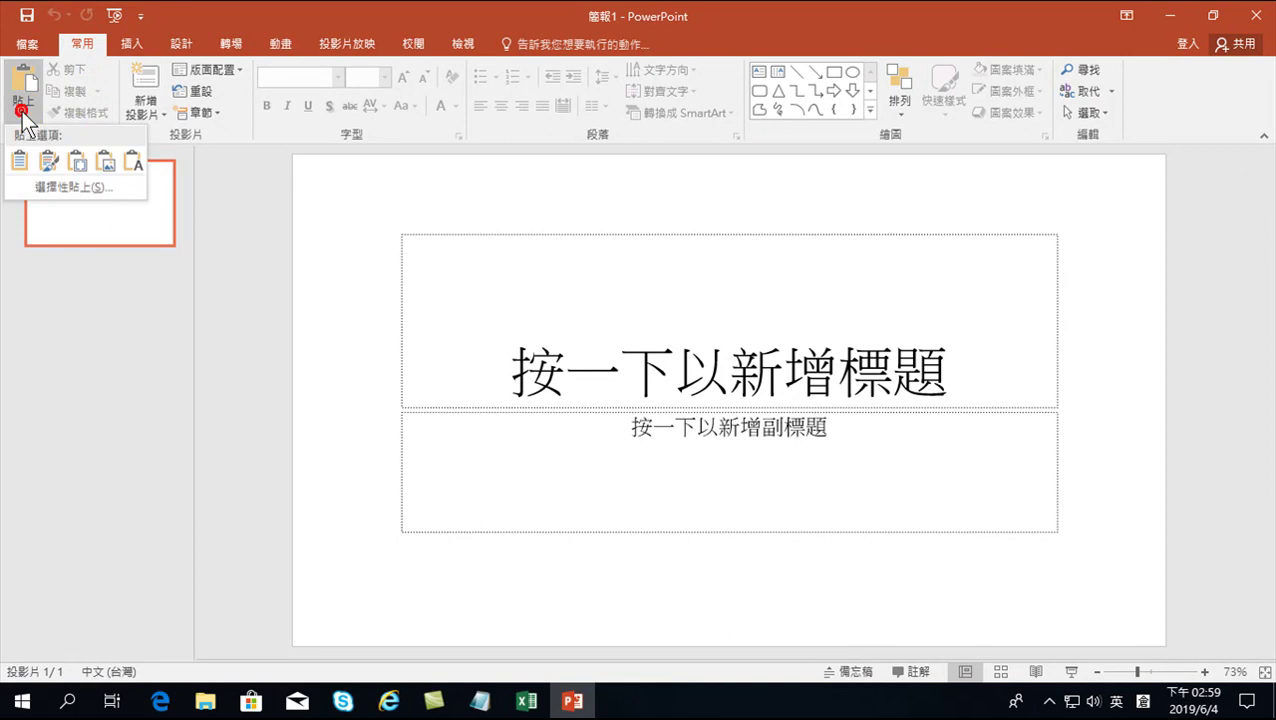
left_click(45, 185)
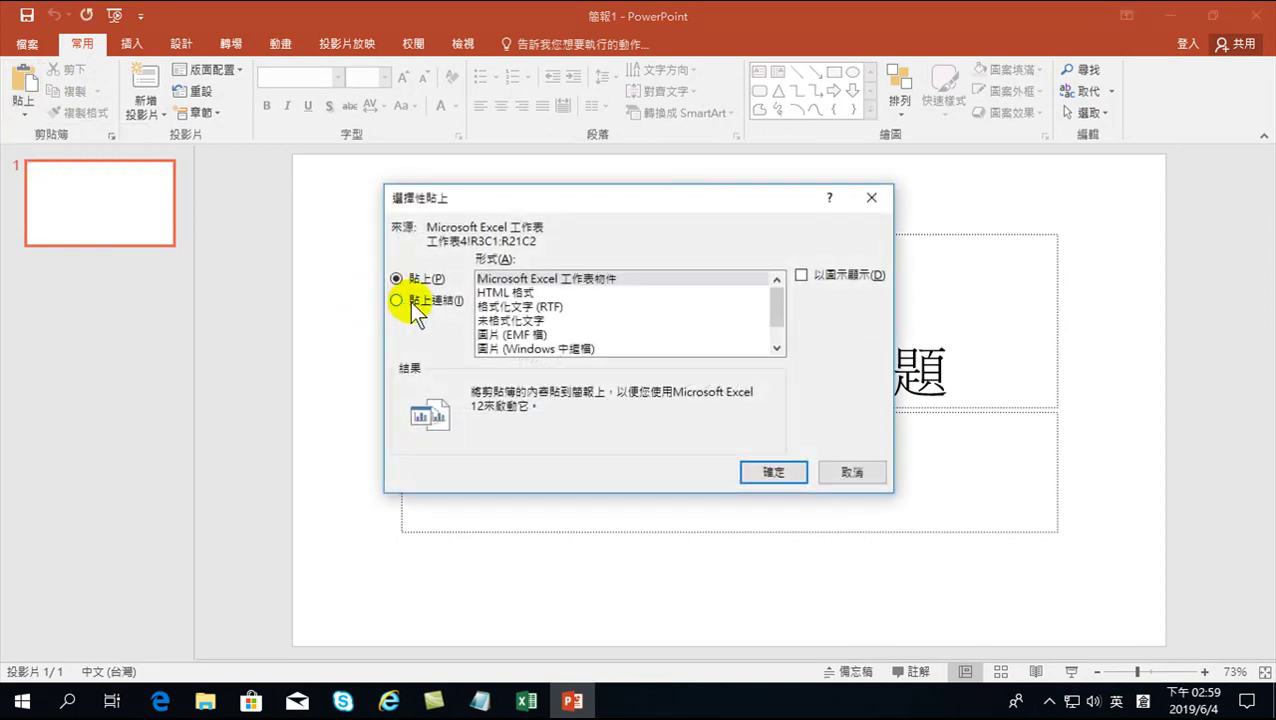
left_click(411, 300)
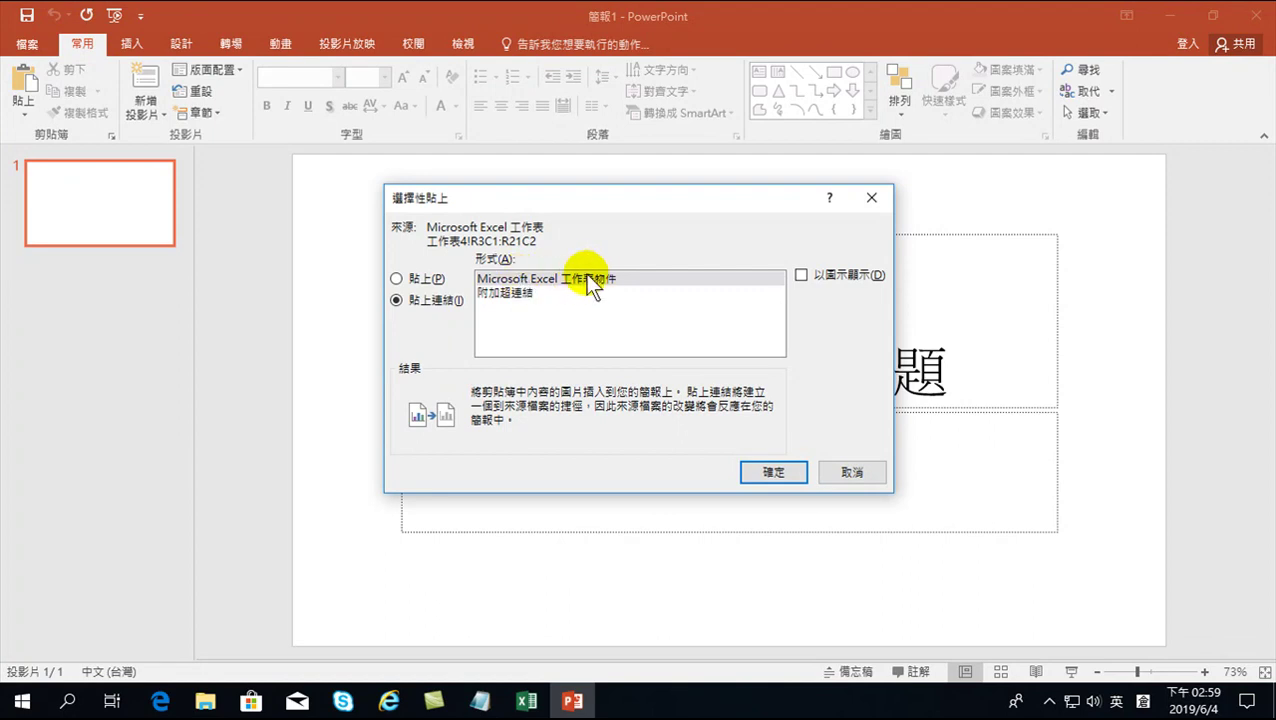
left_click(774, 472)
left_click_drag(778, 262, 1028, 173)
left_click_drag(983, 453, 890, 629)
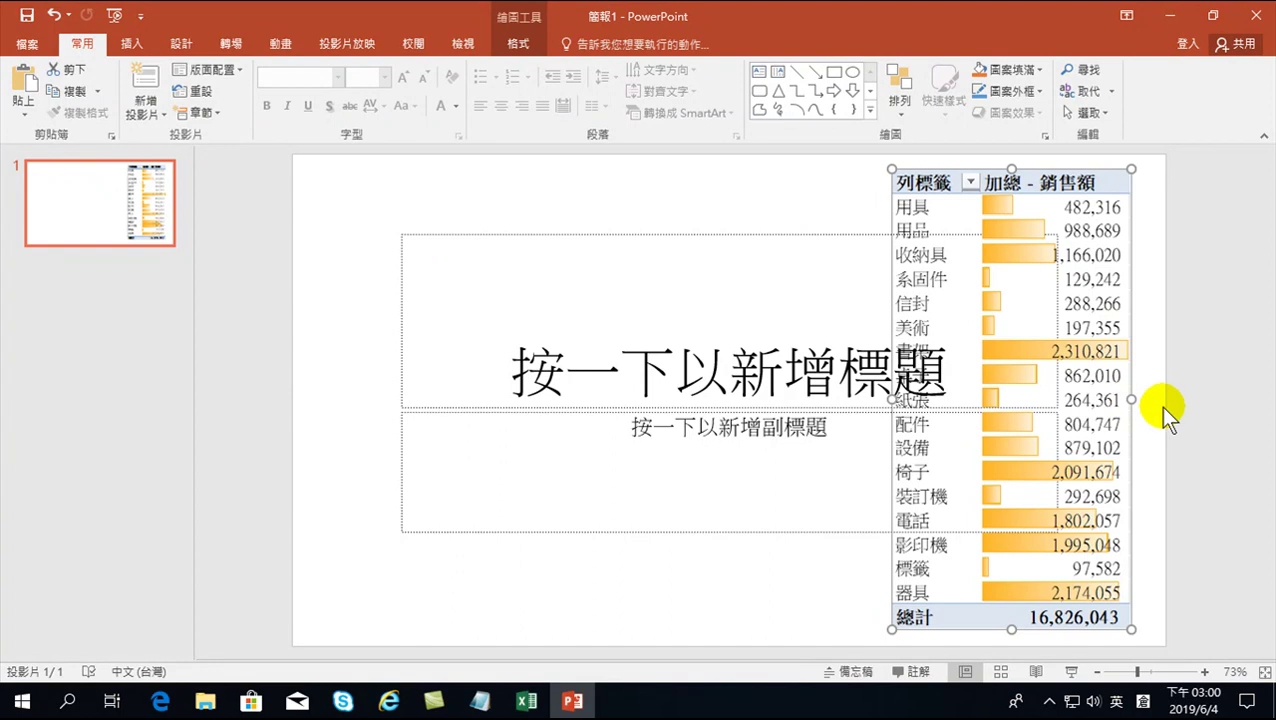
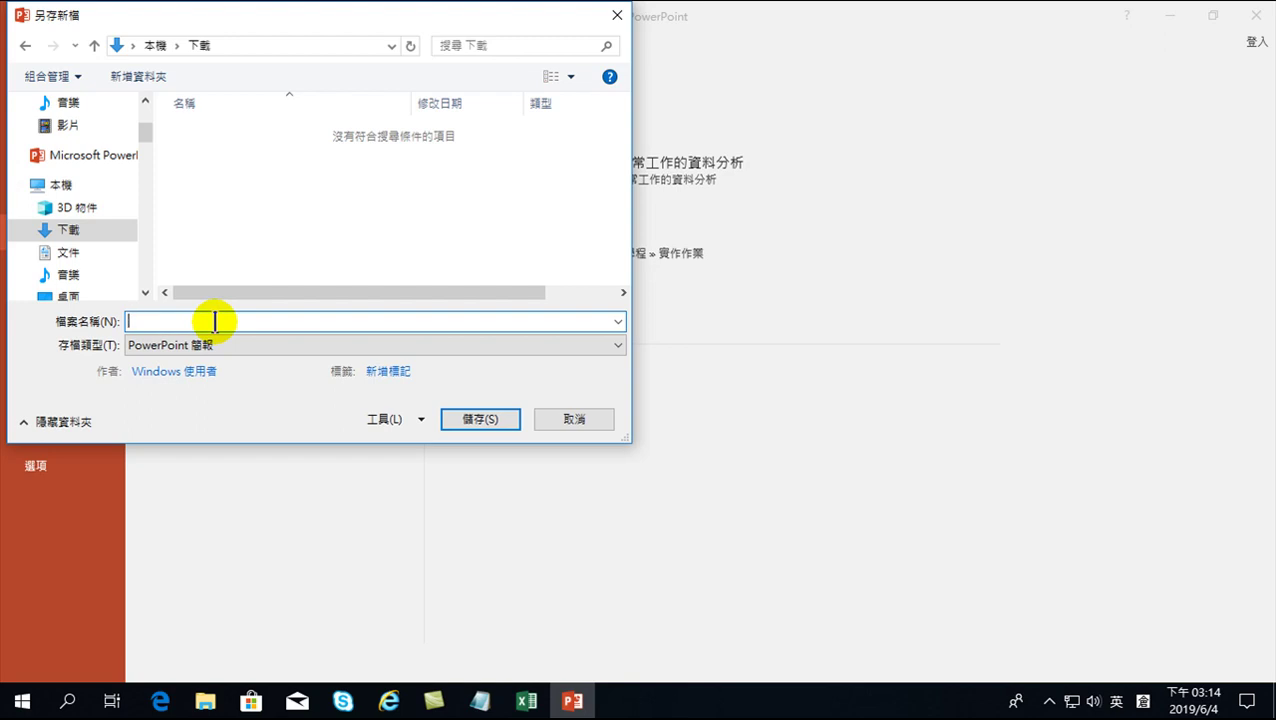
Step: Name the presentation 簡報20190604 and save it to Downloads
type("簡報")
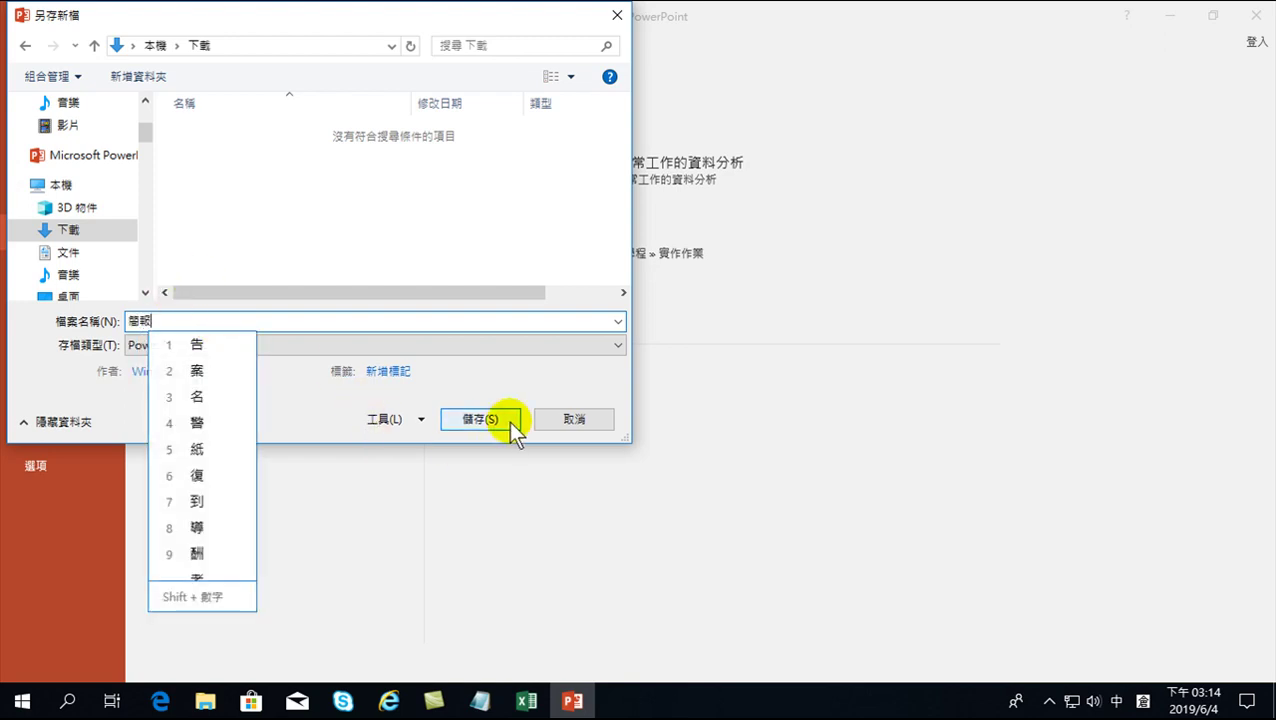
type("20190604")
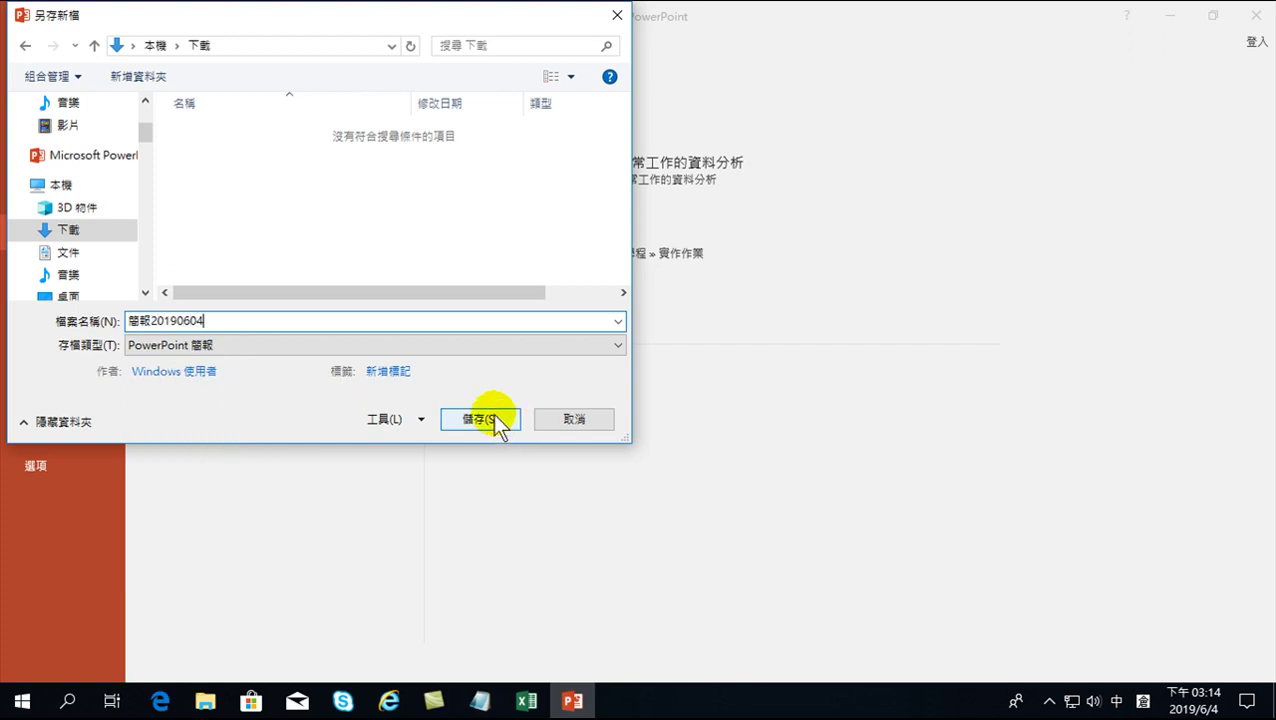
left_click(475, 421)
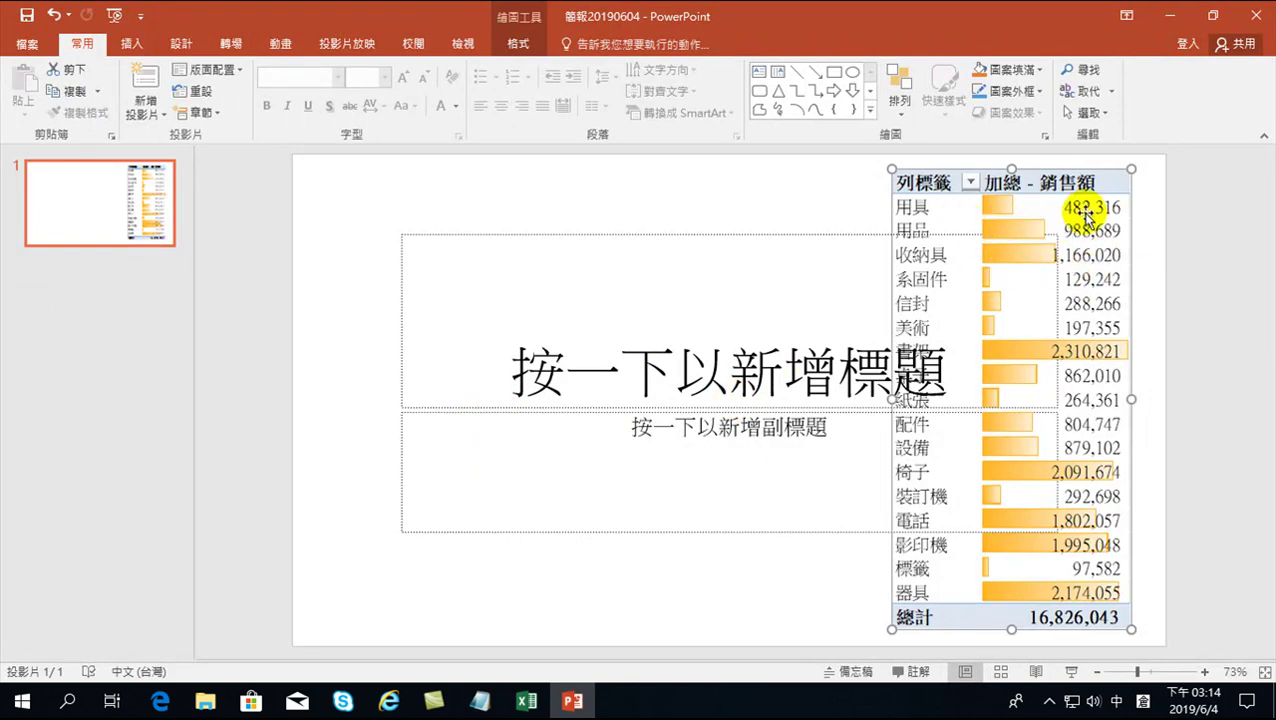
Step: Close PowerPoint and check the 工作表4 pivot totals, such as 信封 at 288,266 and the 用品 row
left_click(1256, 18)
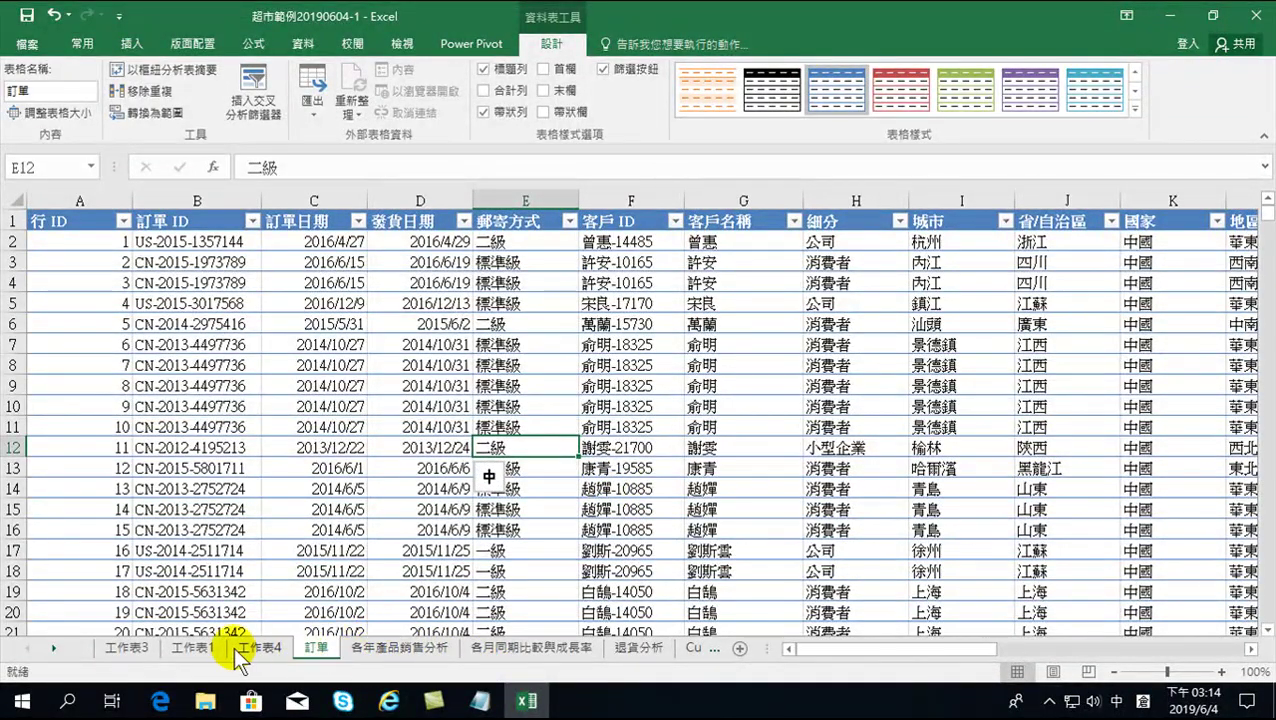
left_click(130, 645)
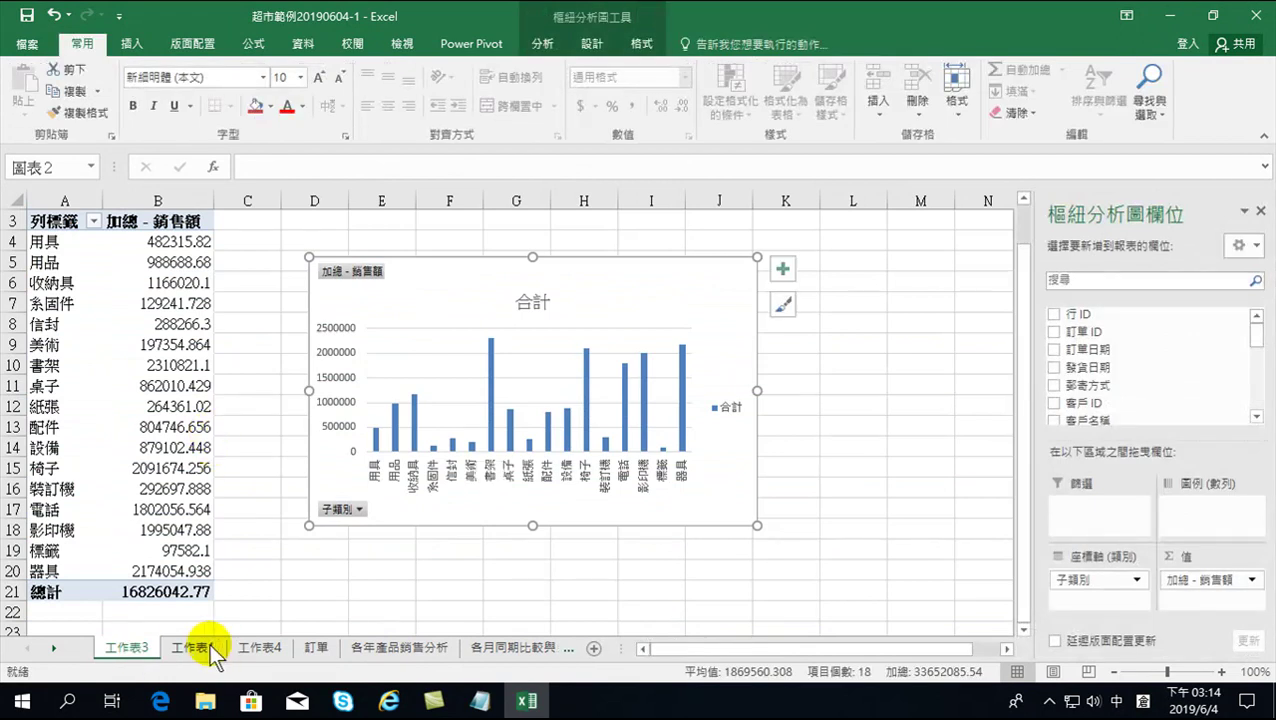
left_click(284, 647)
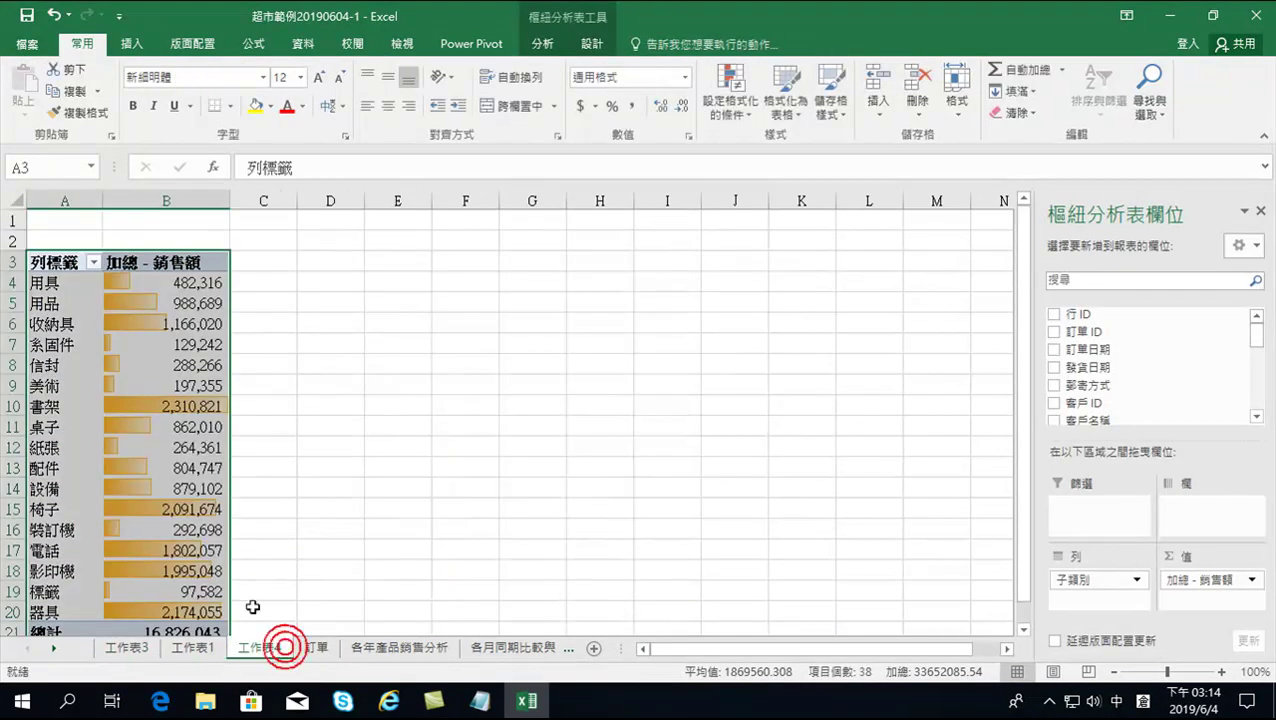
left_click(188, 365)
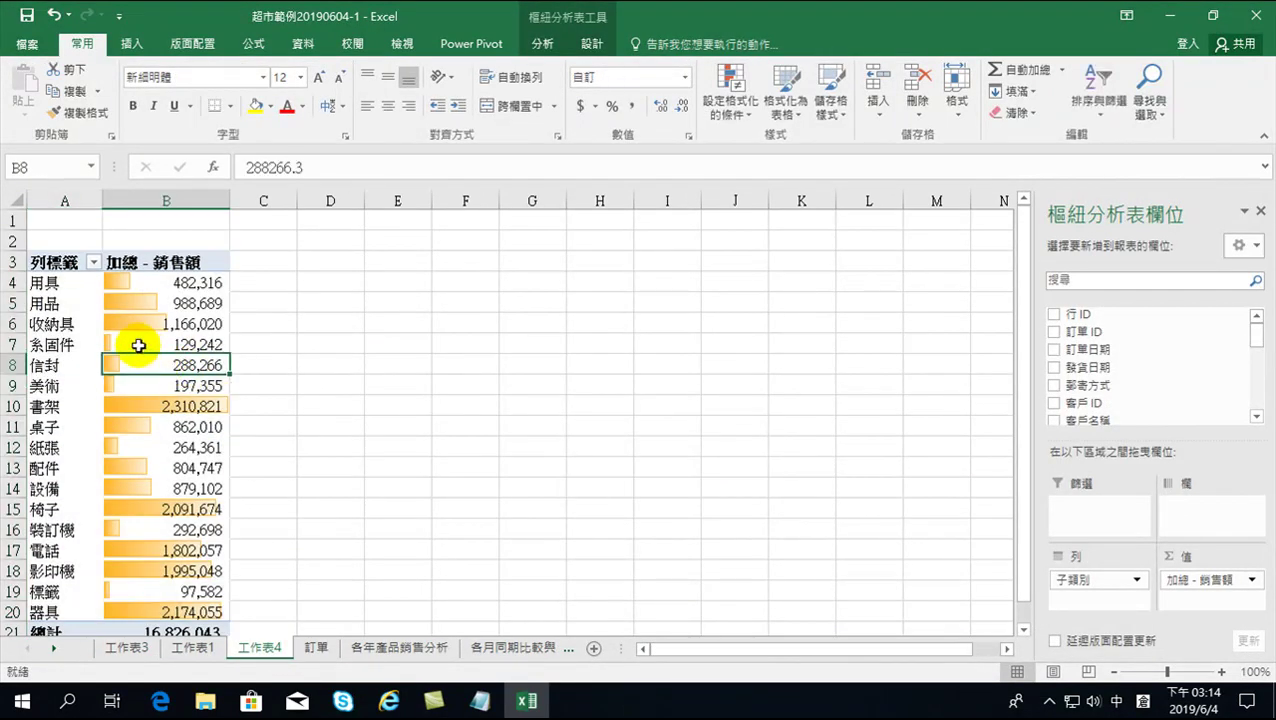
left_click(43, 303)
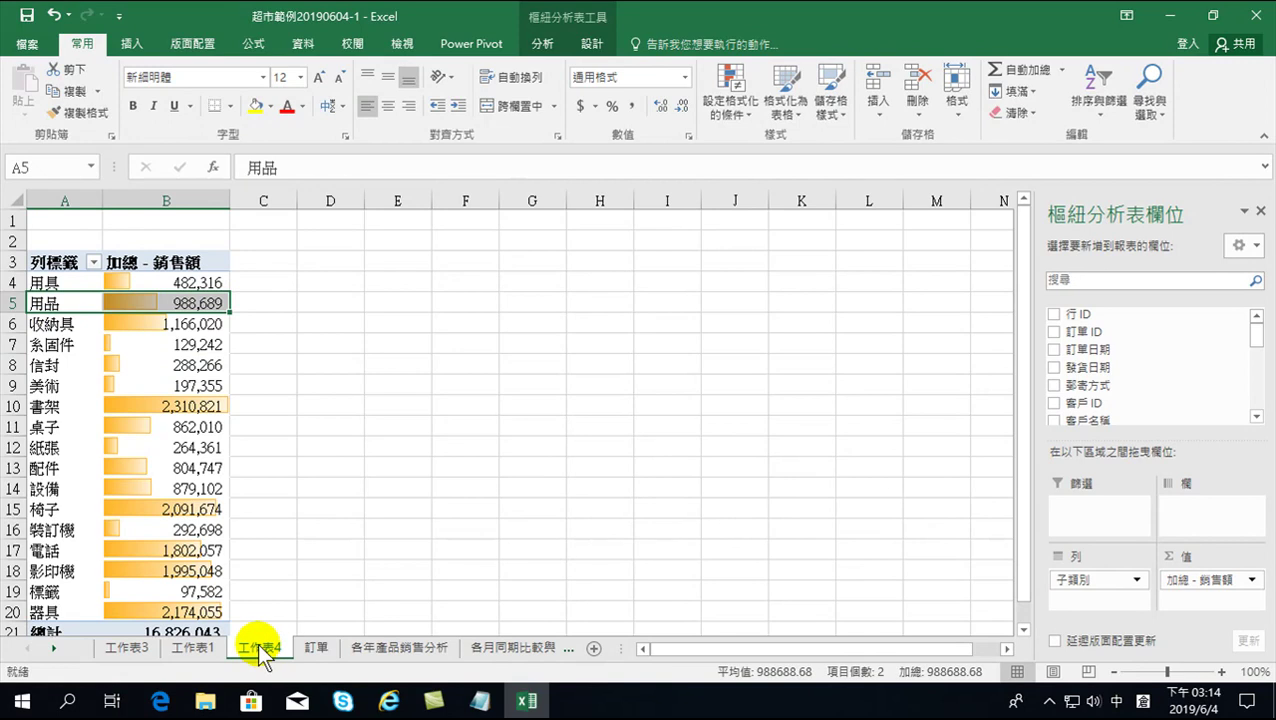
Step: Compare the 訂單 data against the 工作表4 pivot's 用具 total in B4
left_click(318, 652)
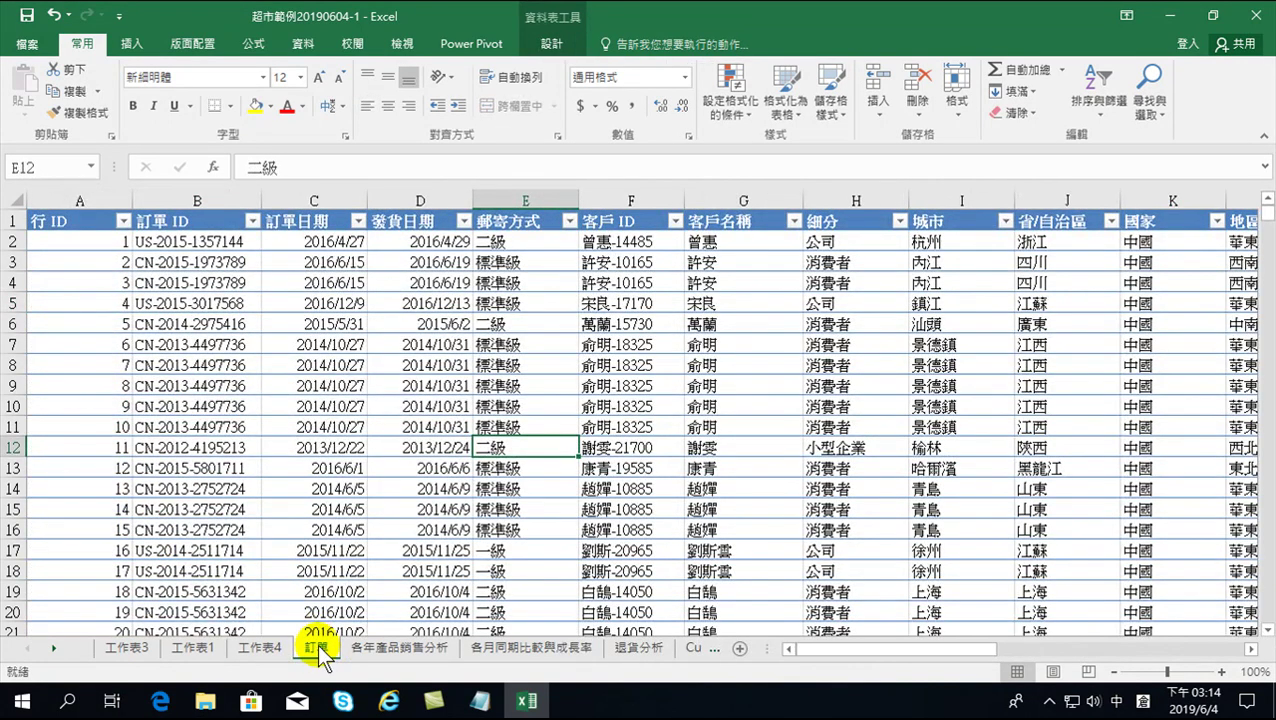
left_click(259, 648)
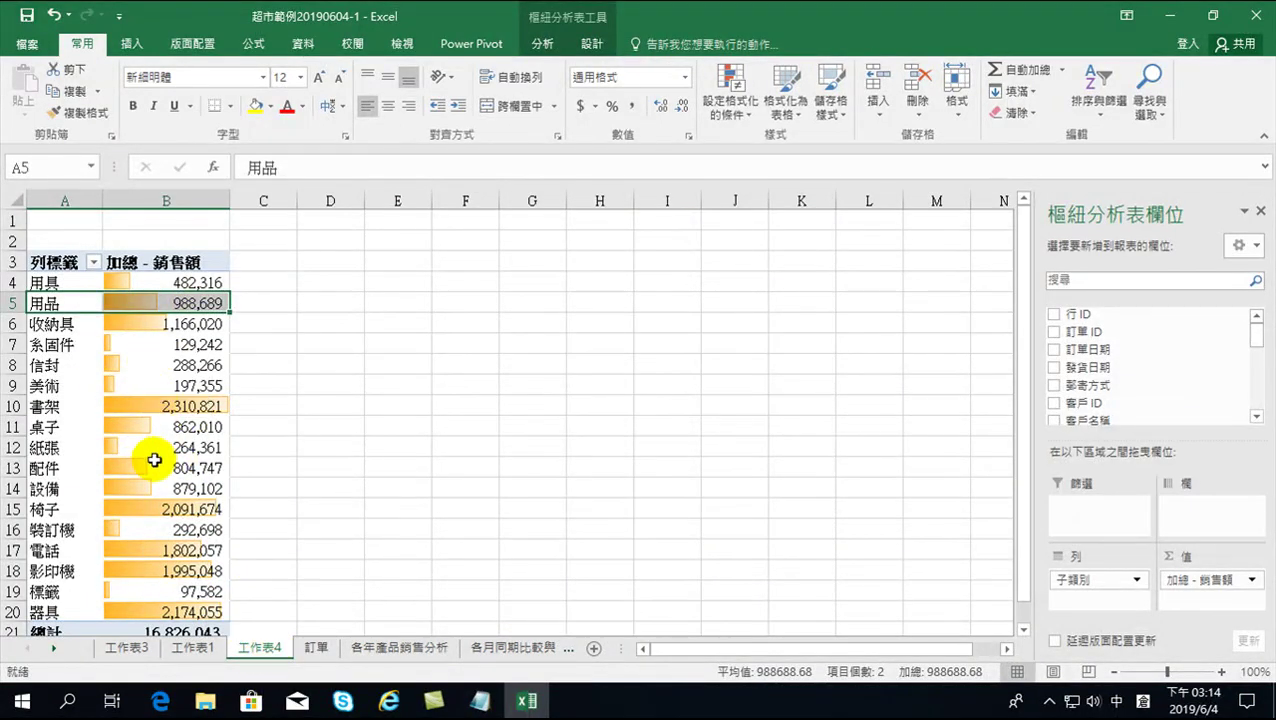
mouse_move(149, 464)
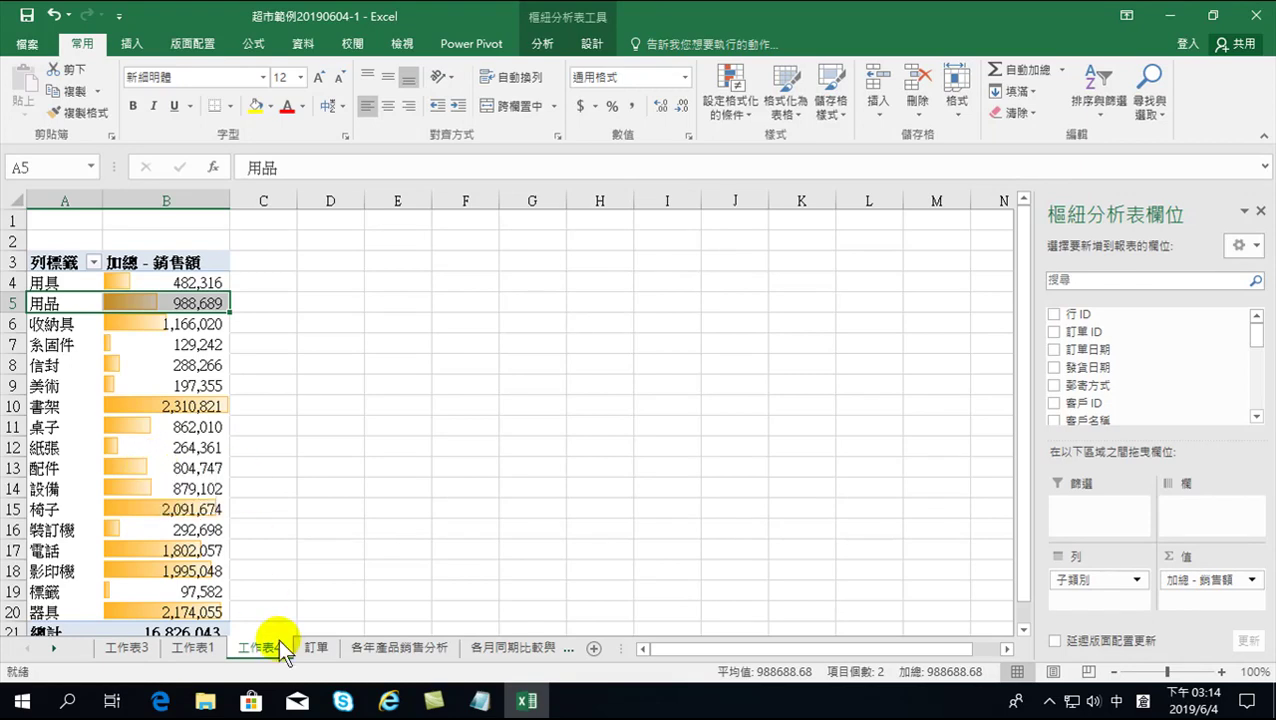
left_click(310, 647)
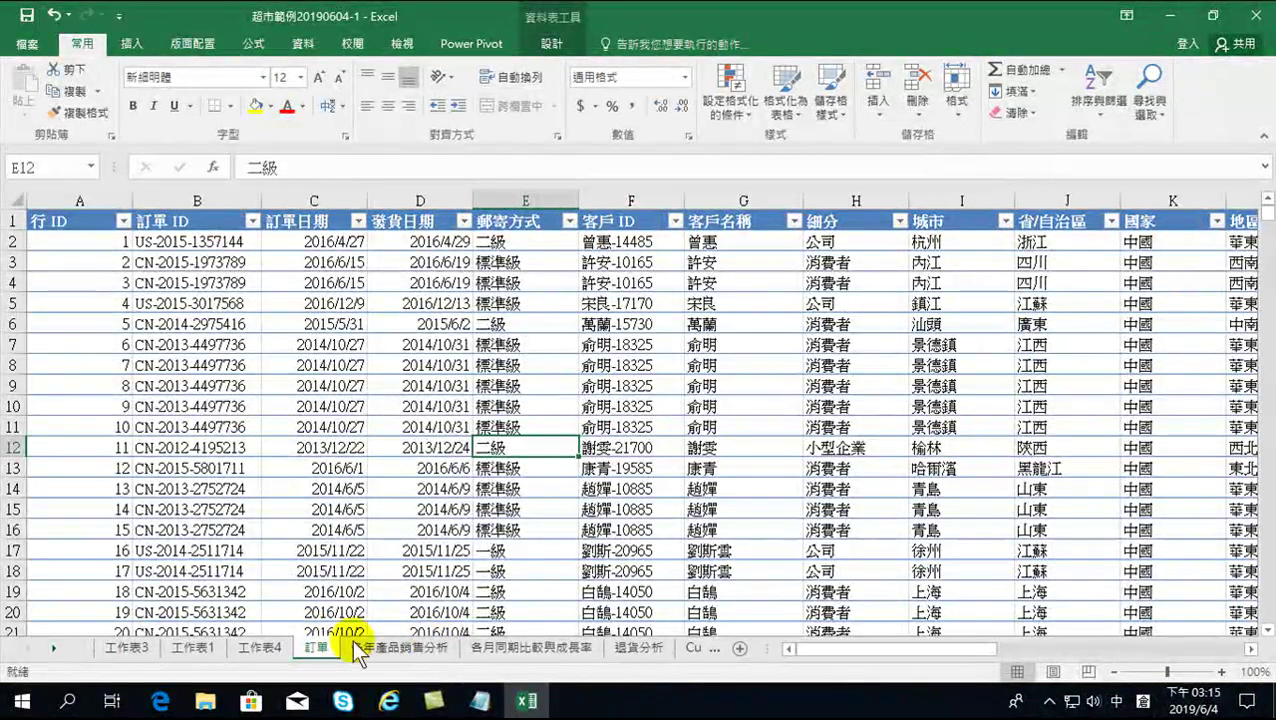
left_click(262, 647)
left_click(175, 283)
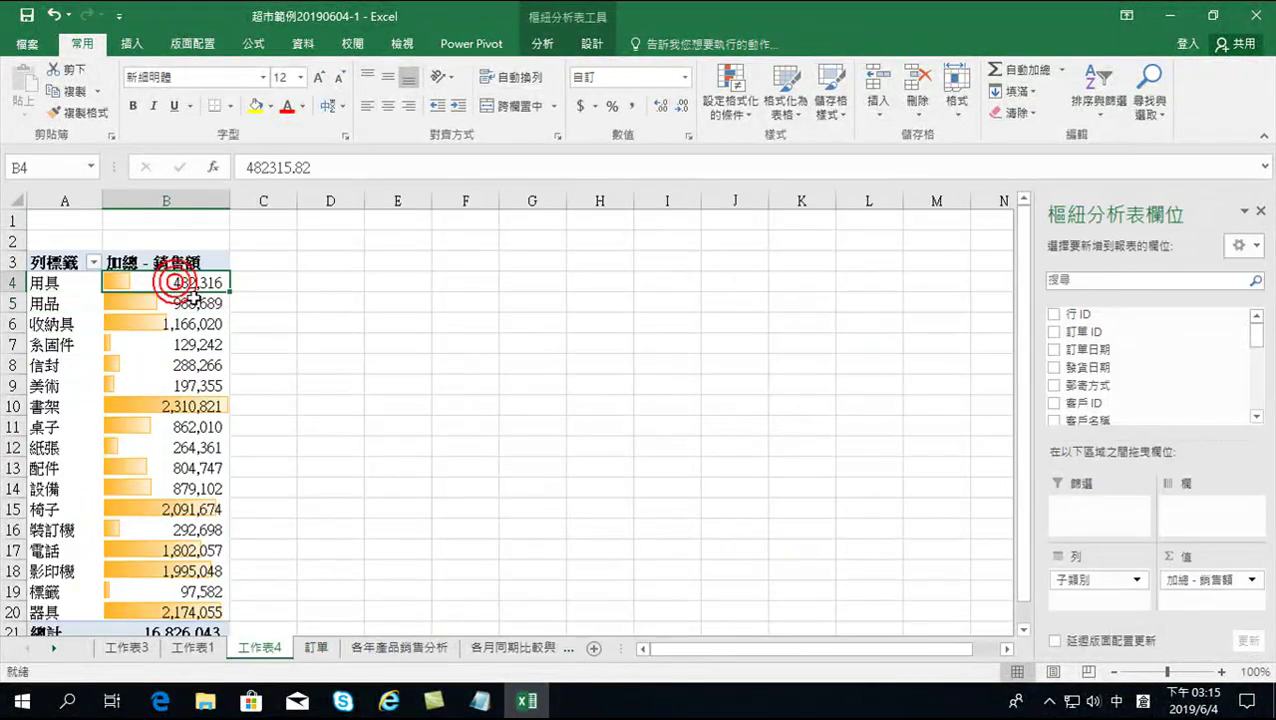
Step: In 訂單, find the first order's 子類別, cross-check the 用品 row, and scroll to the 銷售額 column
left_click(320, 649)
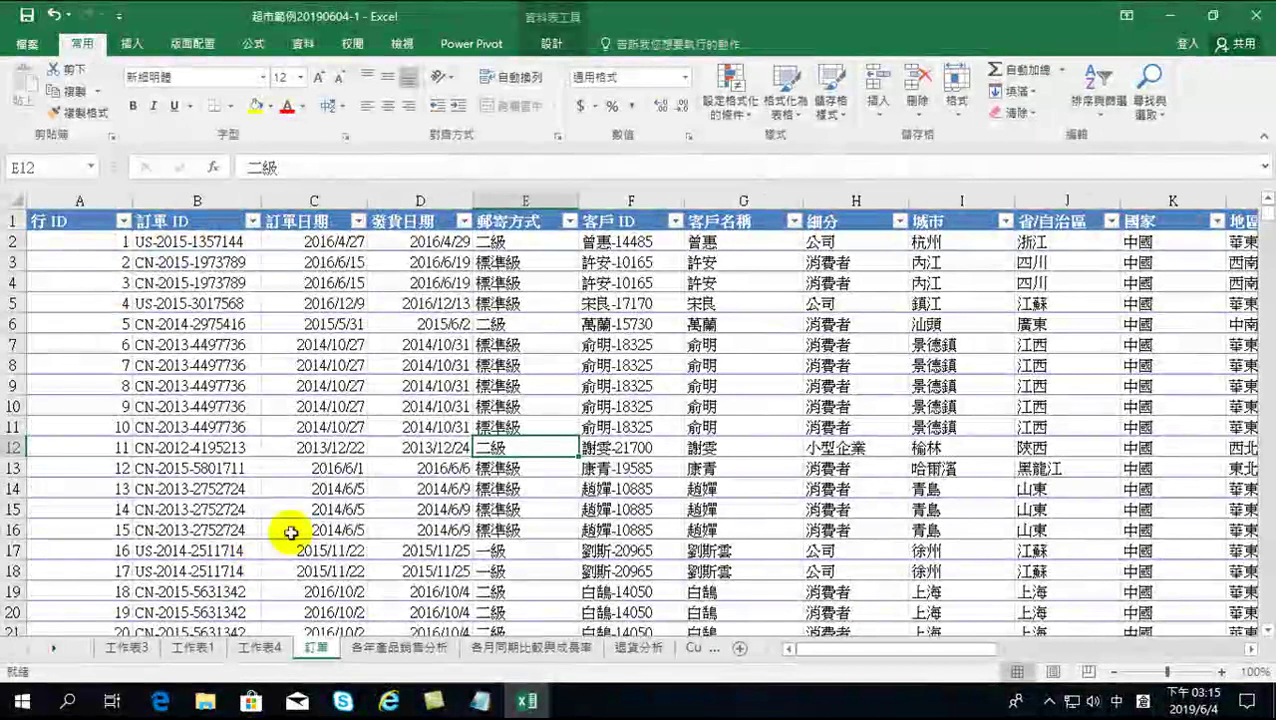
left_click_drag(820, 650, 820, 652)
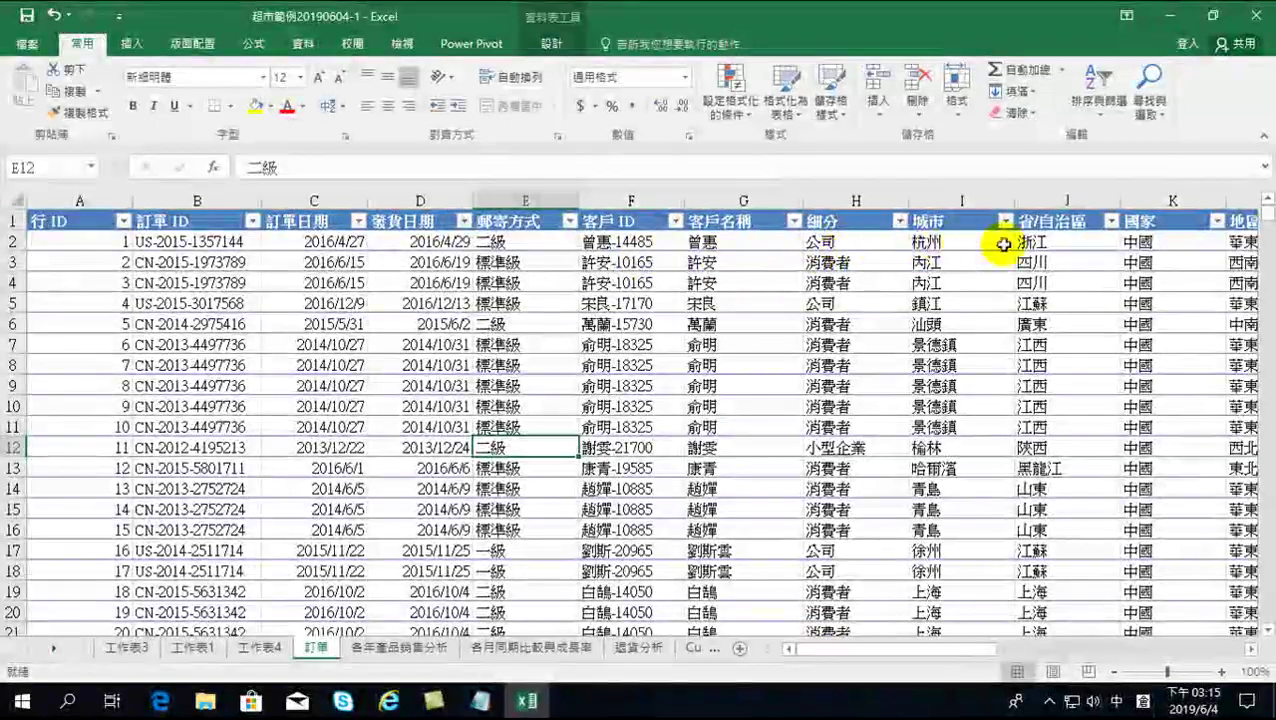
left_click(1108, 242)
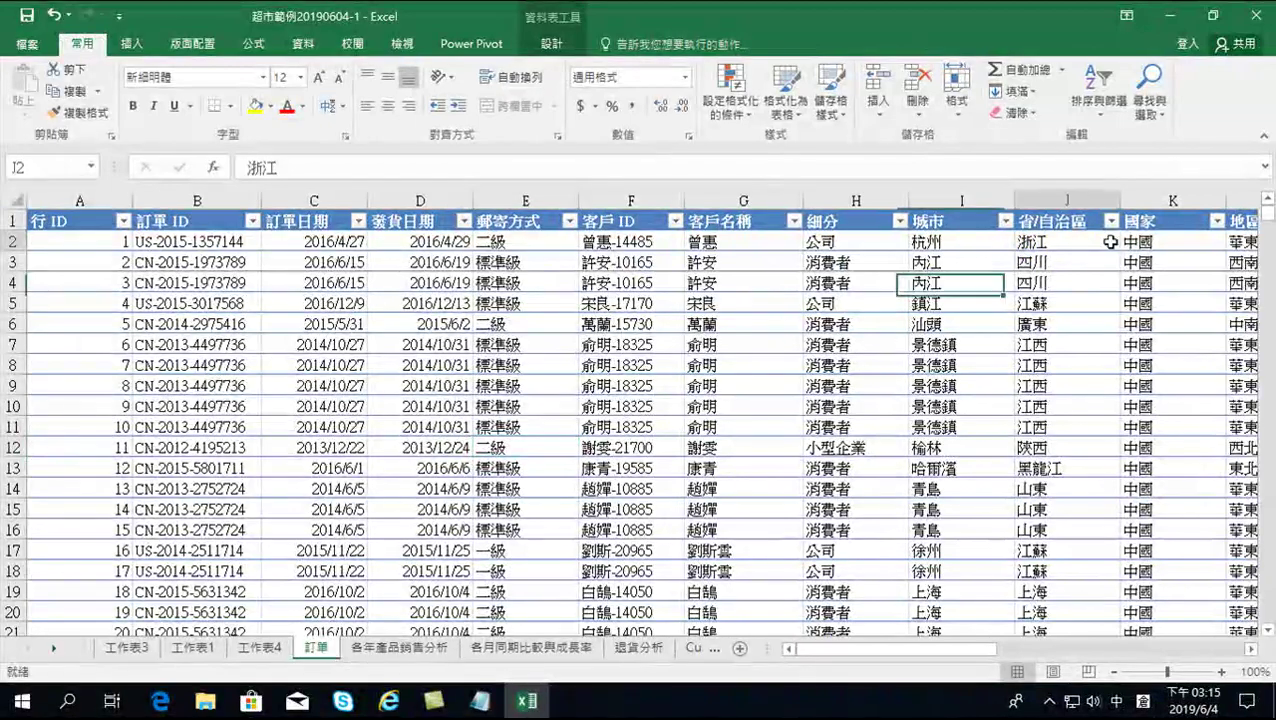
key("Right")
key("Right")
key("Right")
key("Right")
key("Right")
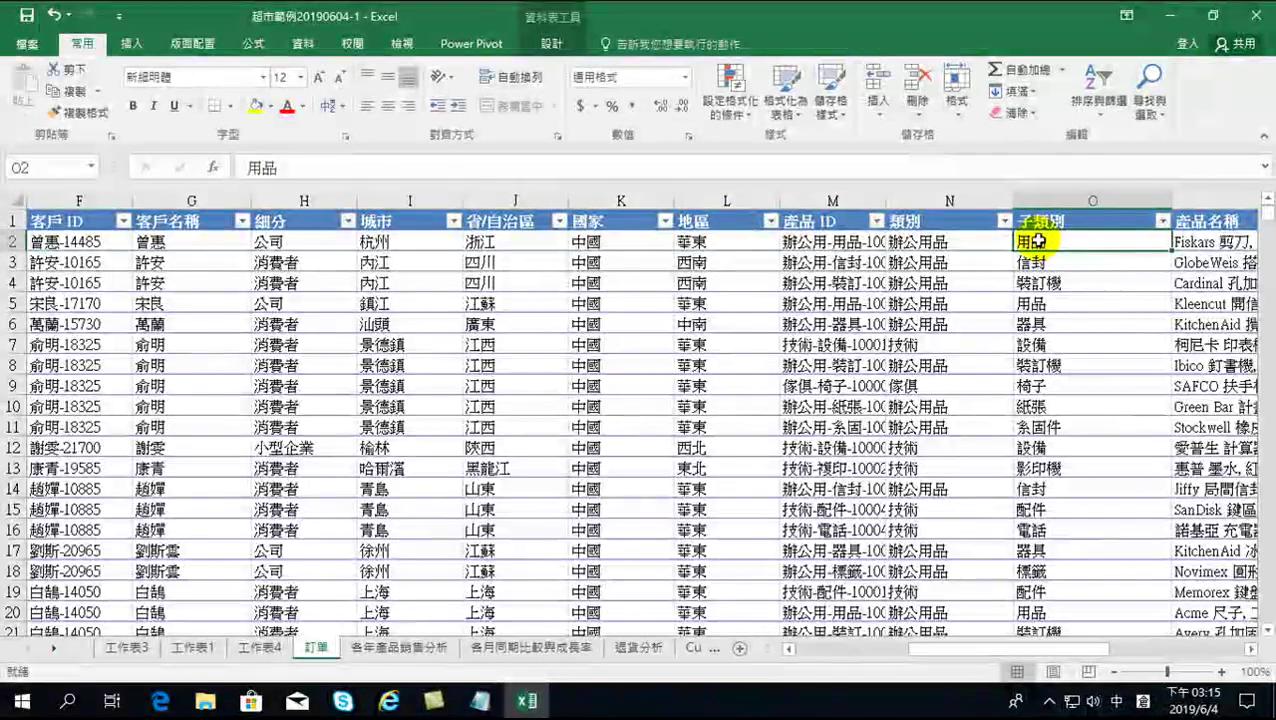
left_click(259, 647)
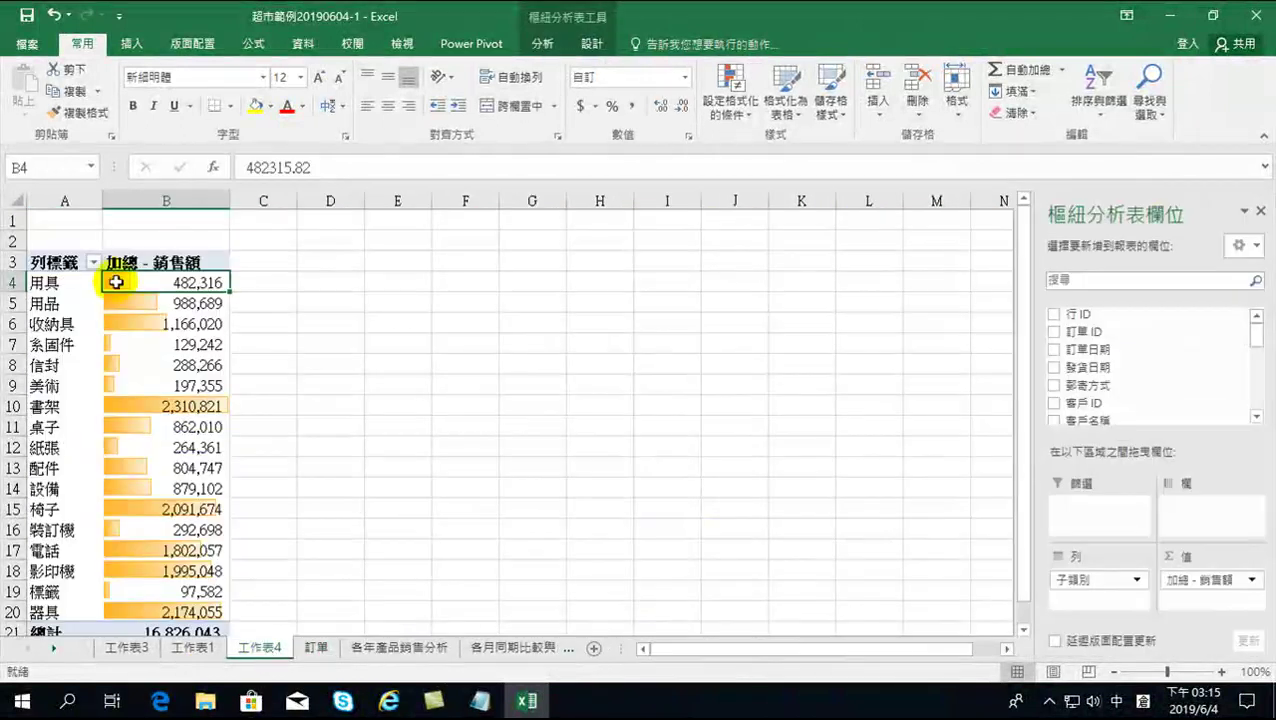
left_click(44, 303)
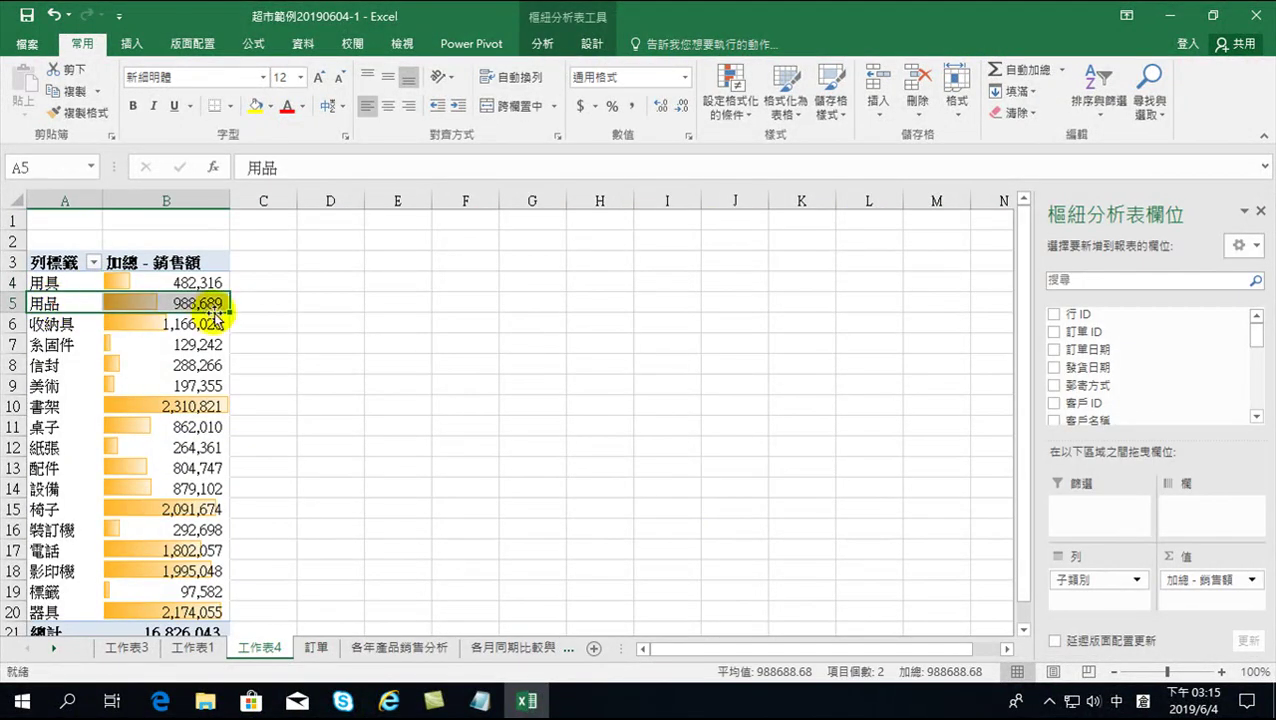
left_click(320, 648)
left_click_drag(940, 648, 1025, 650)
Step: Change the first order's sales amount in Q2 to 123
left_click(1022, 242)
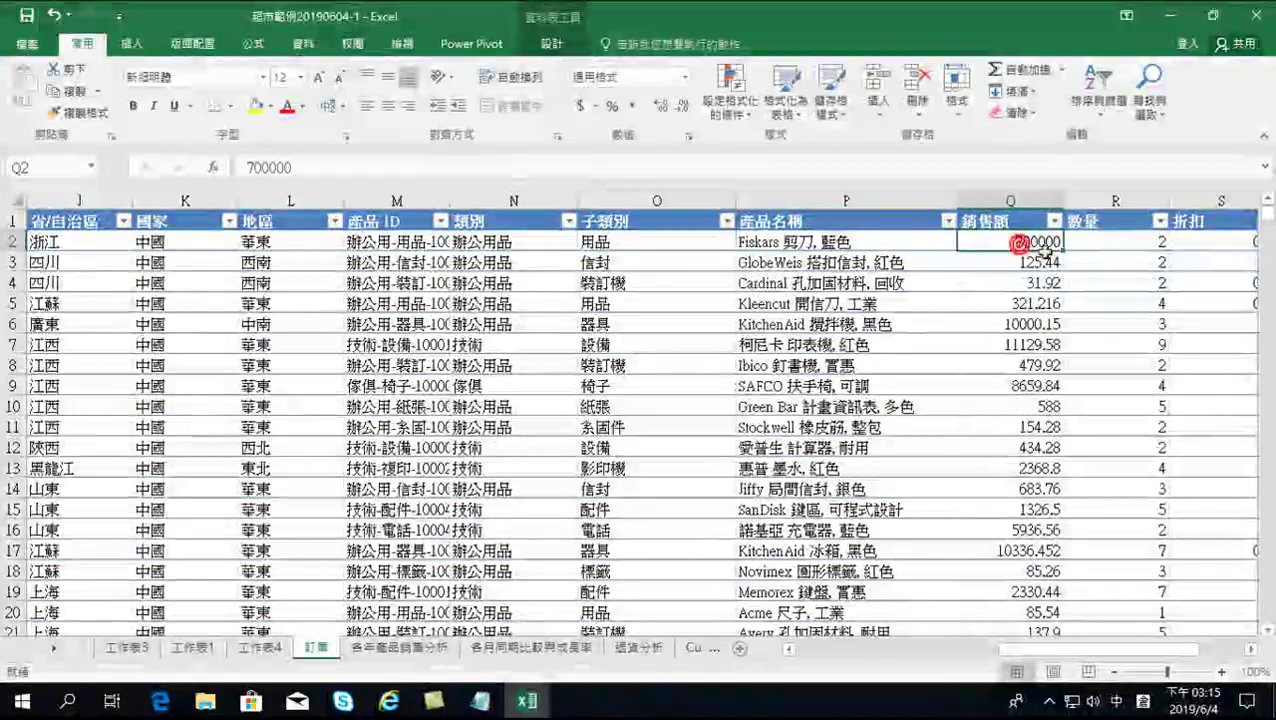
type("123")
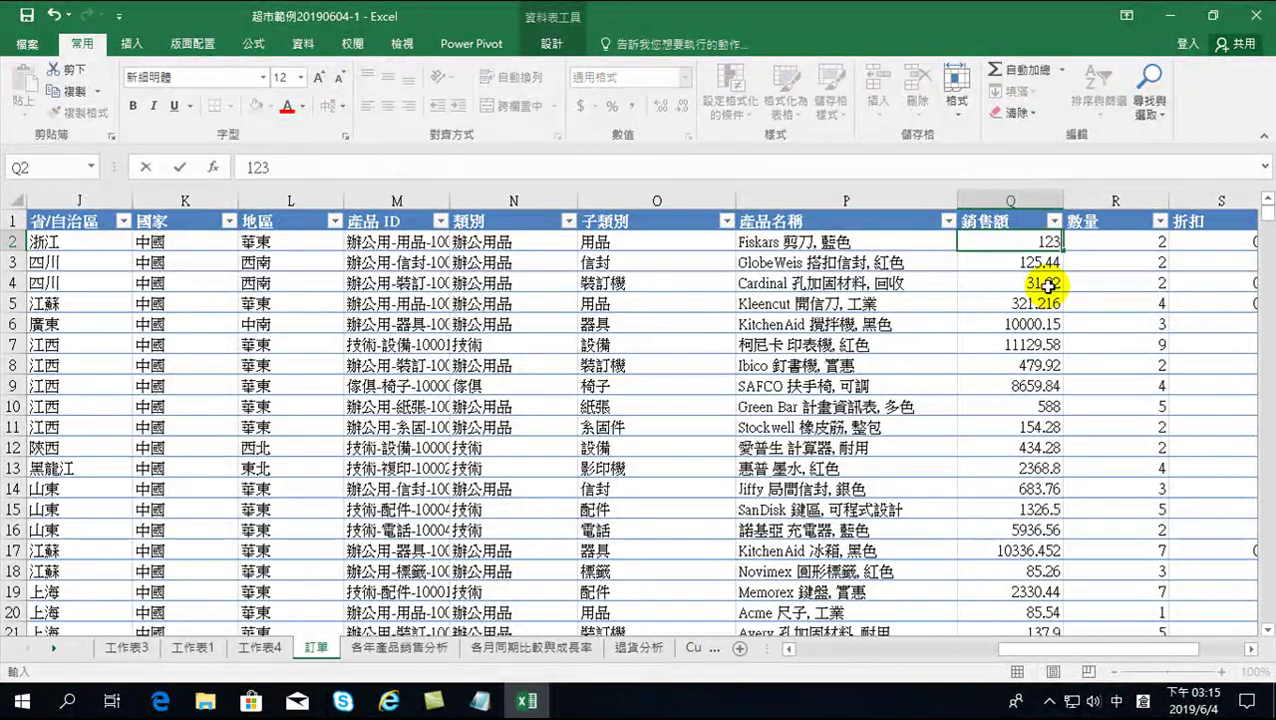
key("Return")
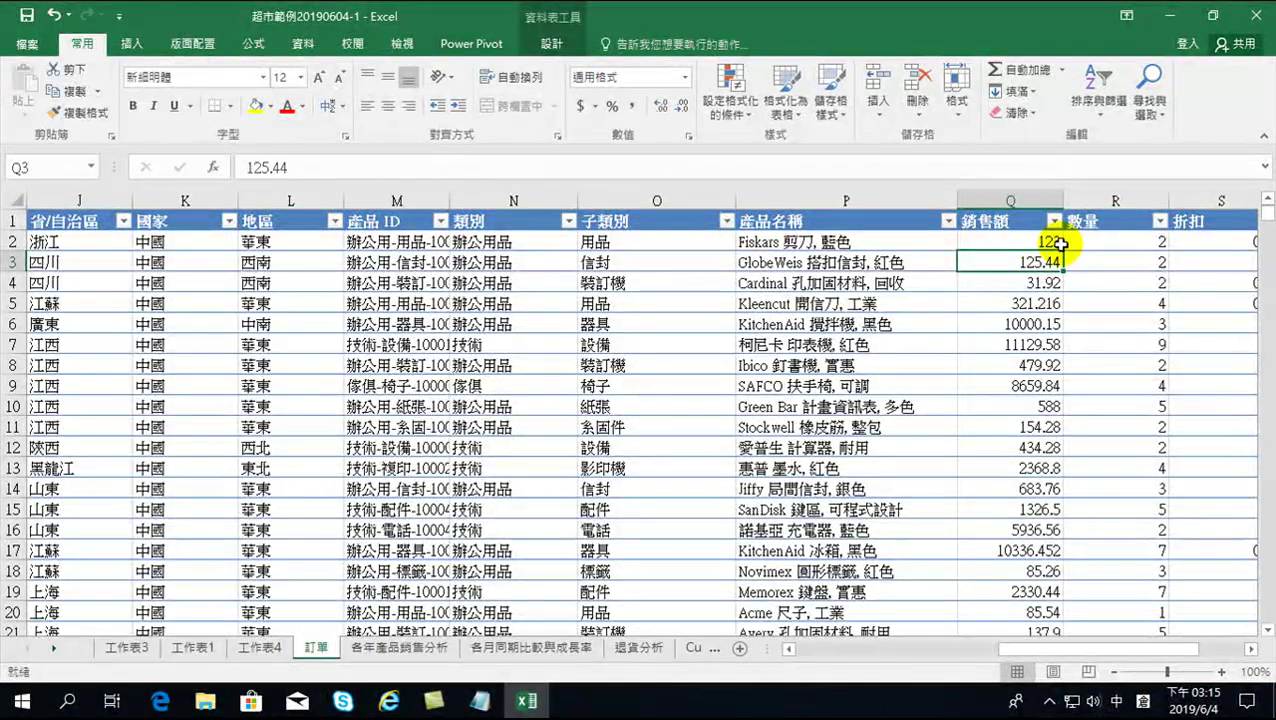
Step: Refresh the 工作表4 pivot table so 用品 updates to 288,812, then bring up File Explorer
left_click(258, 646)
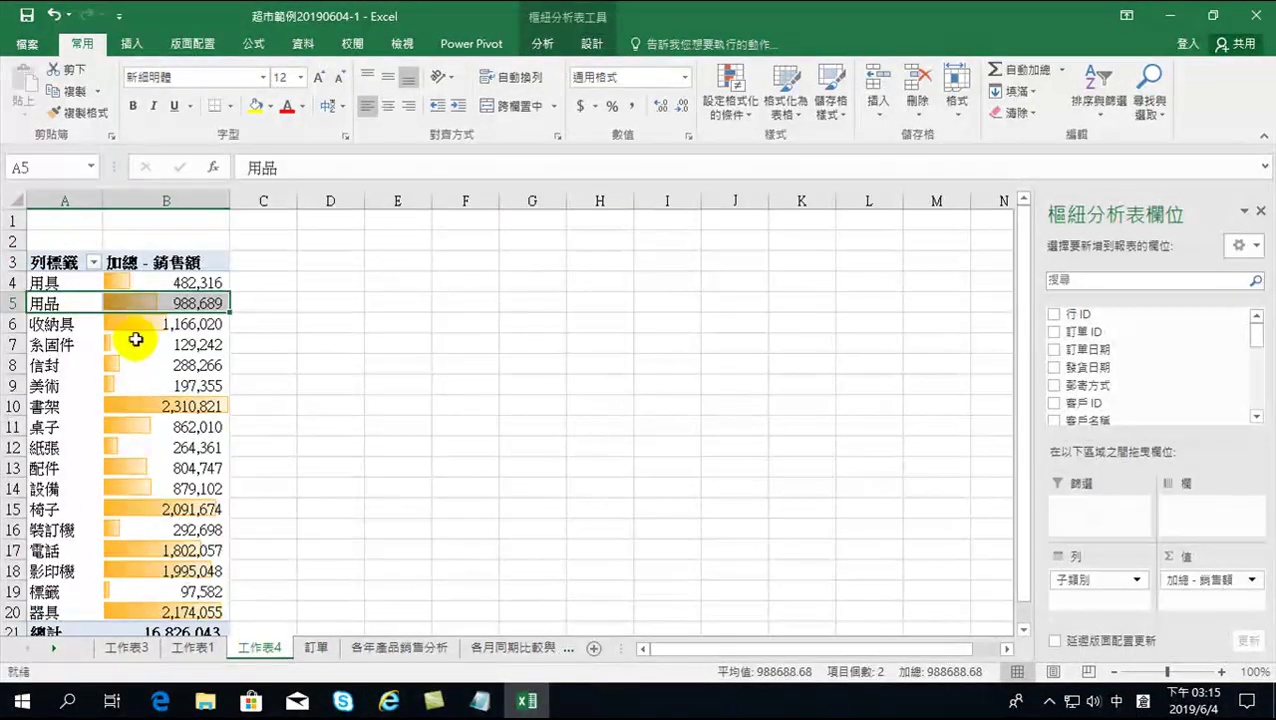
left_click(183, 303)
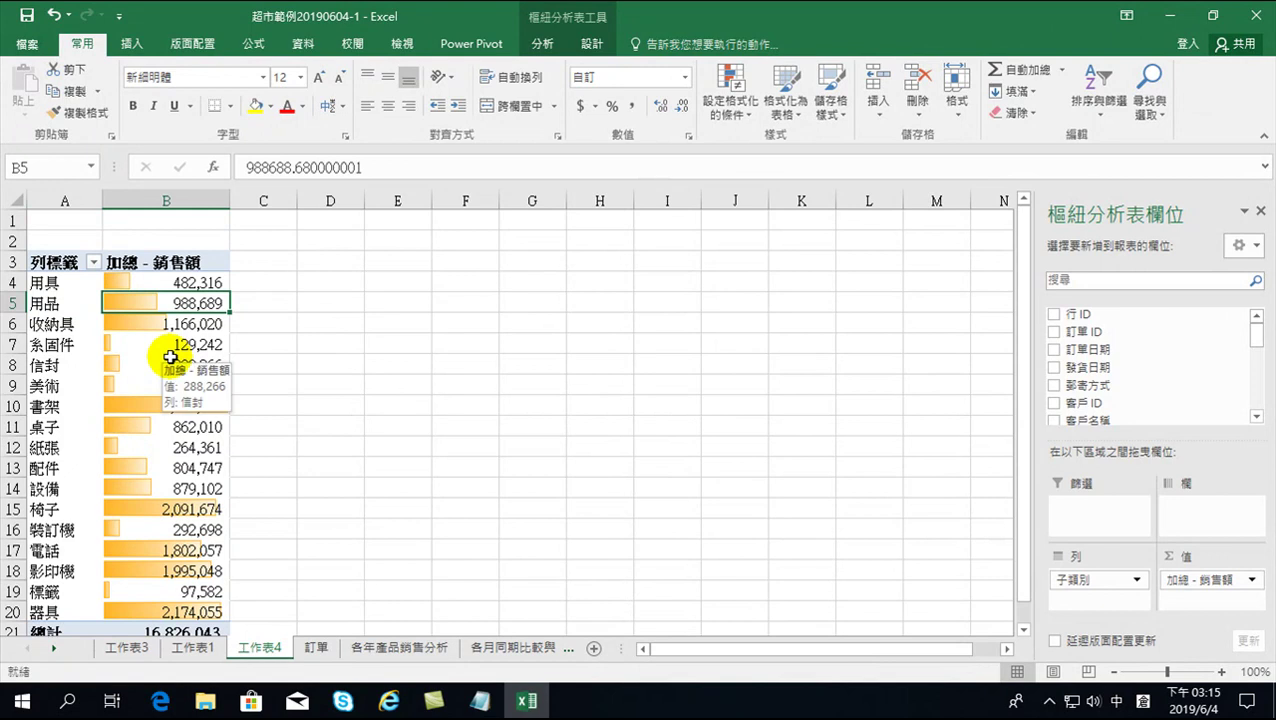
left_click(545, 44)
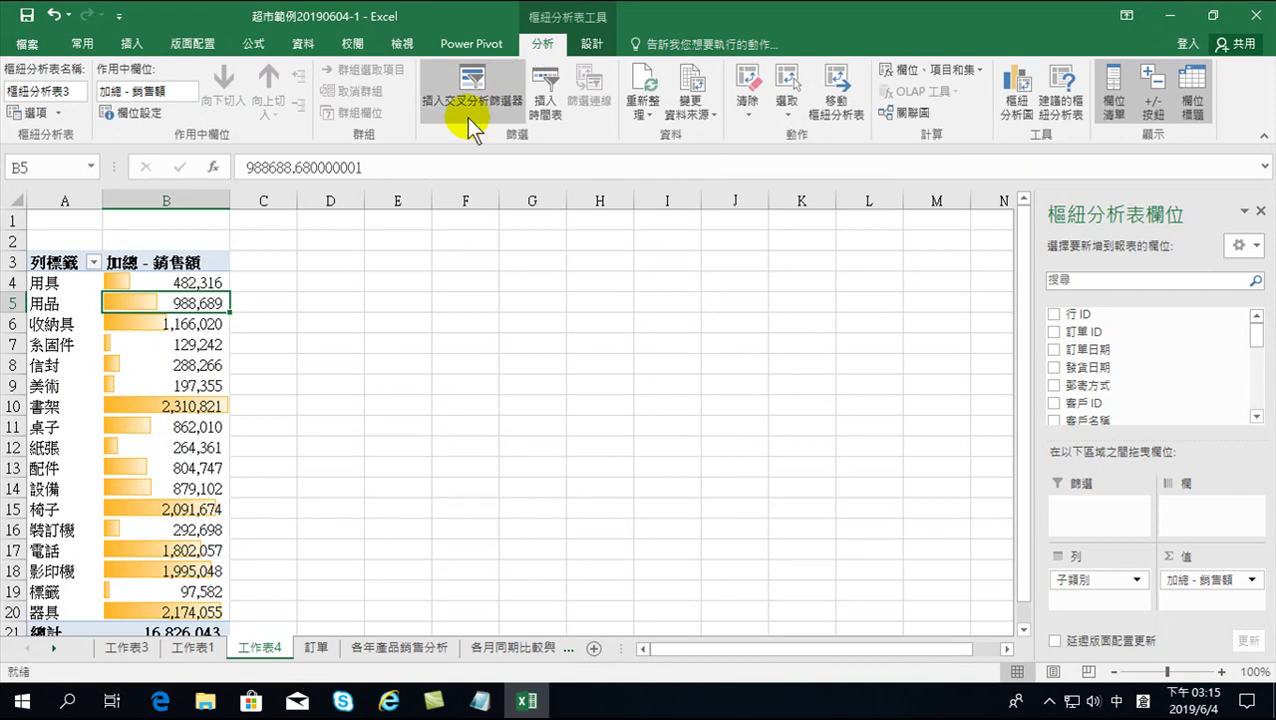
left_click(641, 80)
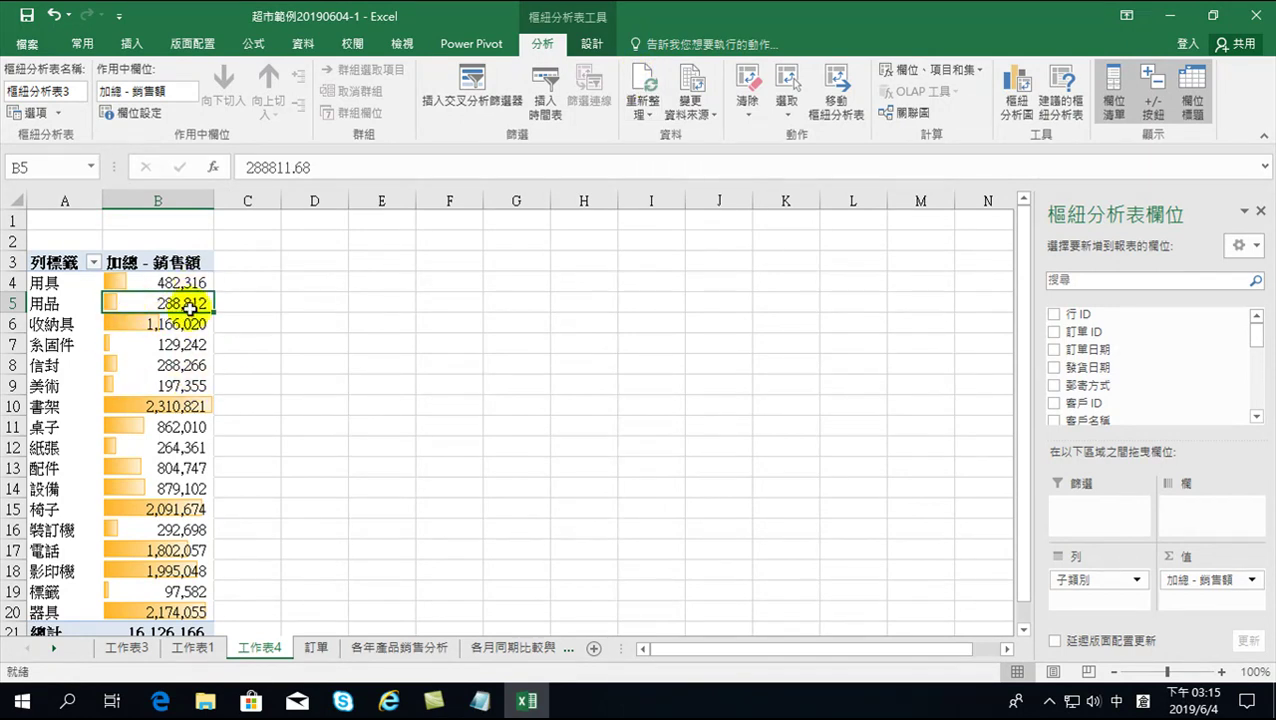
left_click(205, 703)
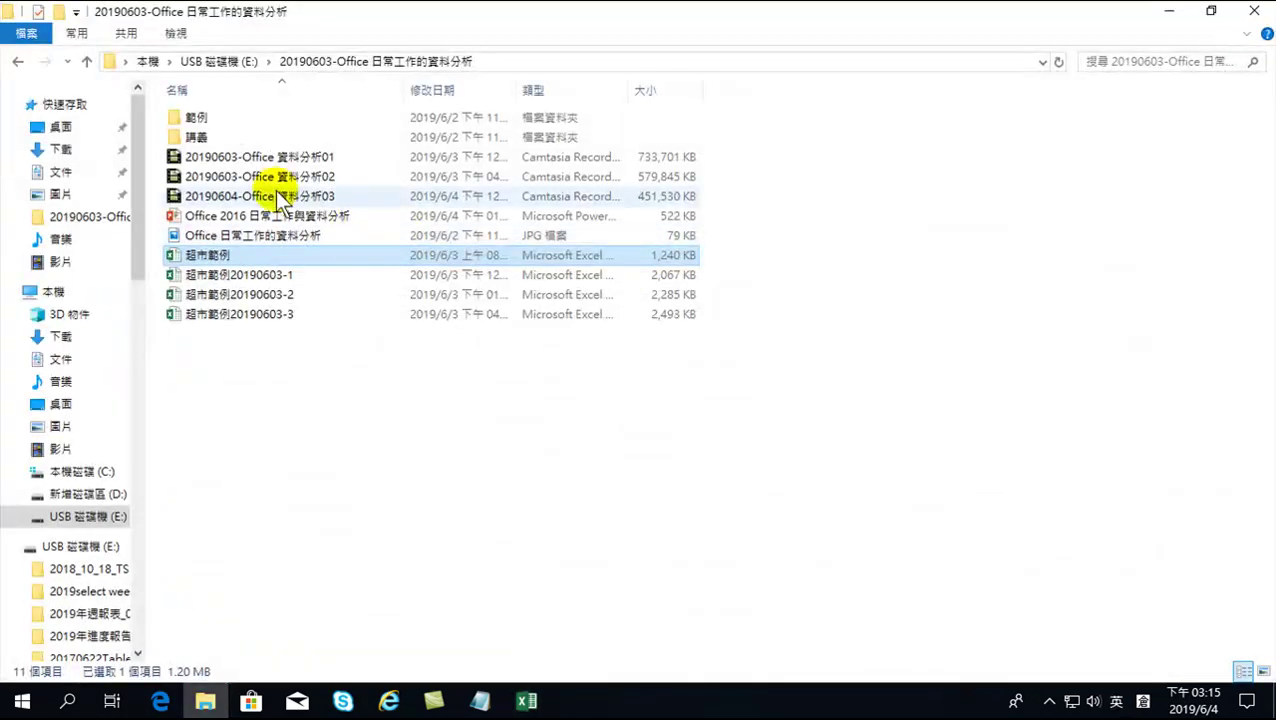
Step: Open 簡報20190604 from the Downloads folder
left_click(100, 152)
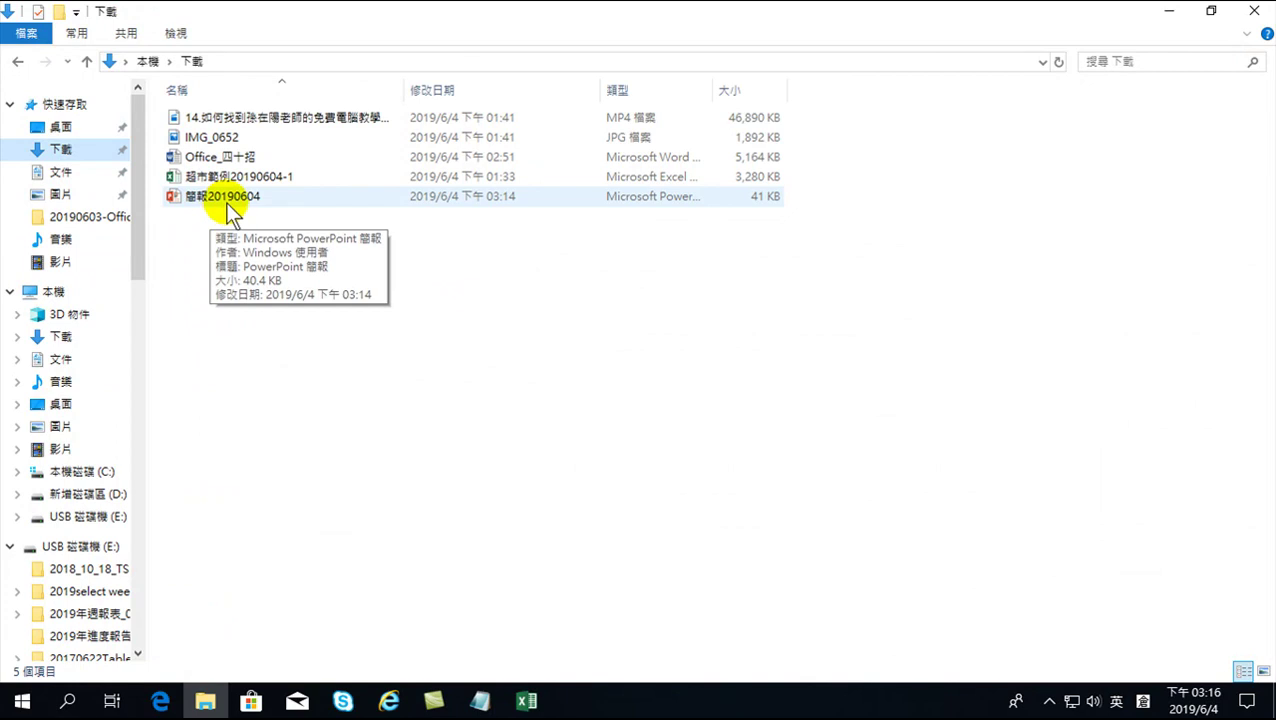
double_click(228, 198)
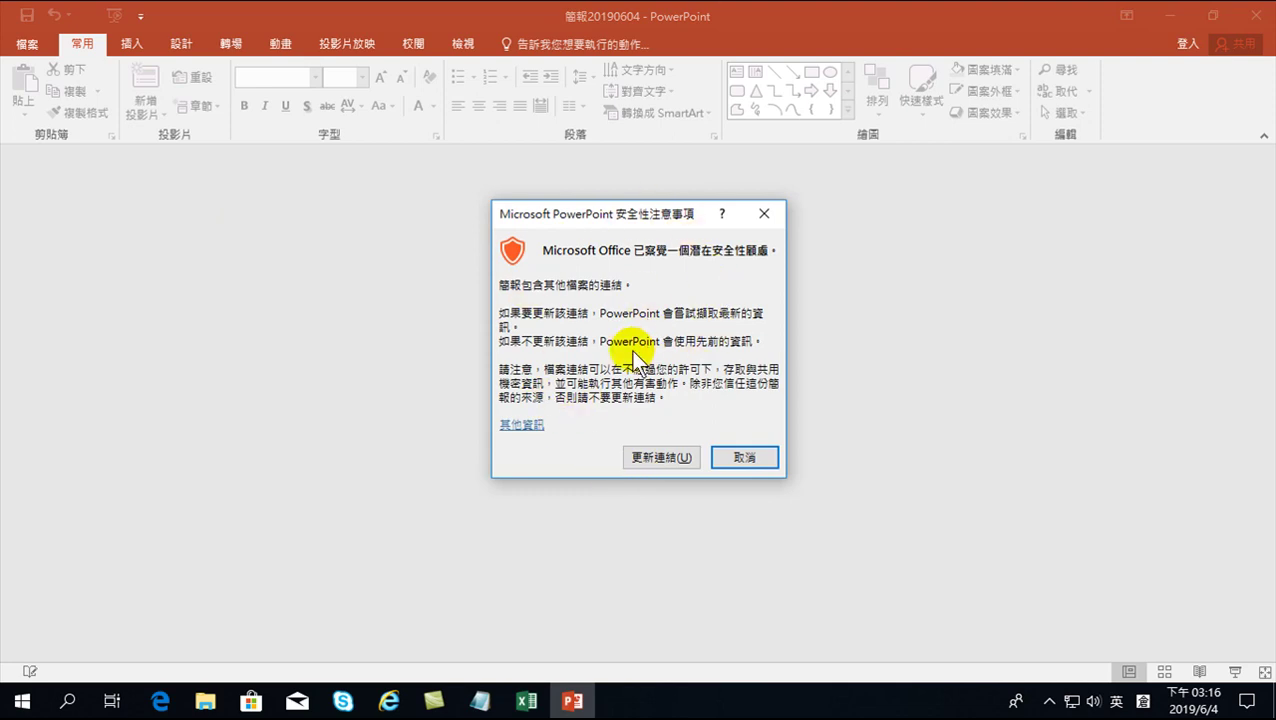
Step: Accept the link update so the slide's 用品 value becomes 288,812
left_click(650, 456)
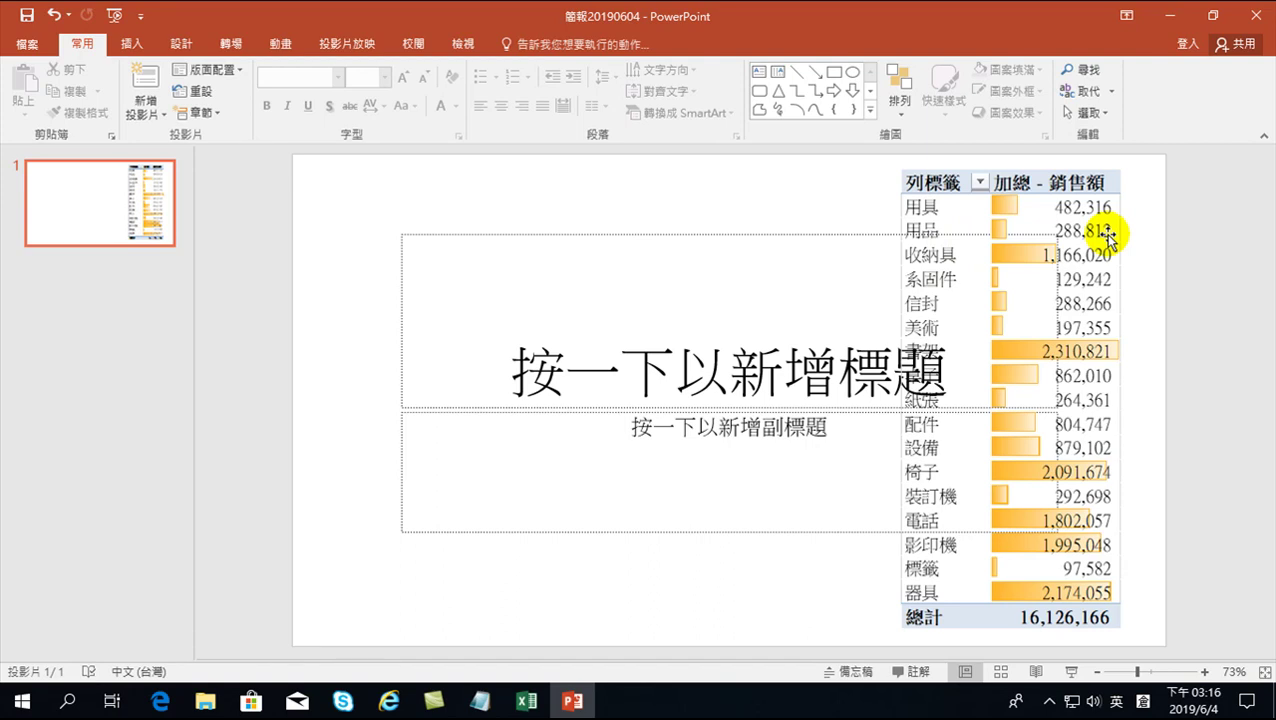
left_click(527, 701)
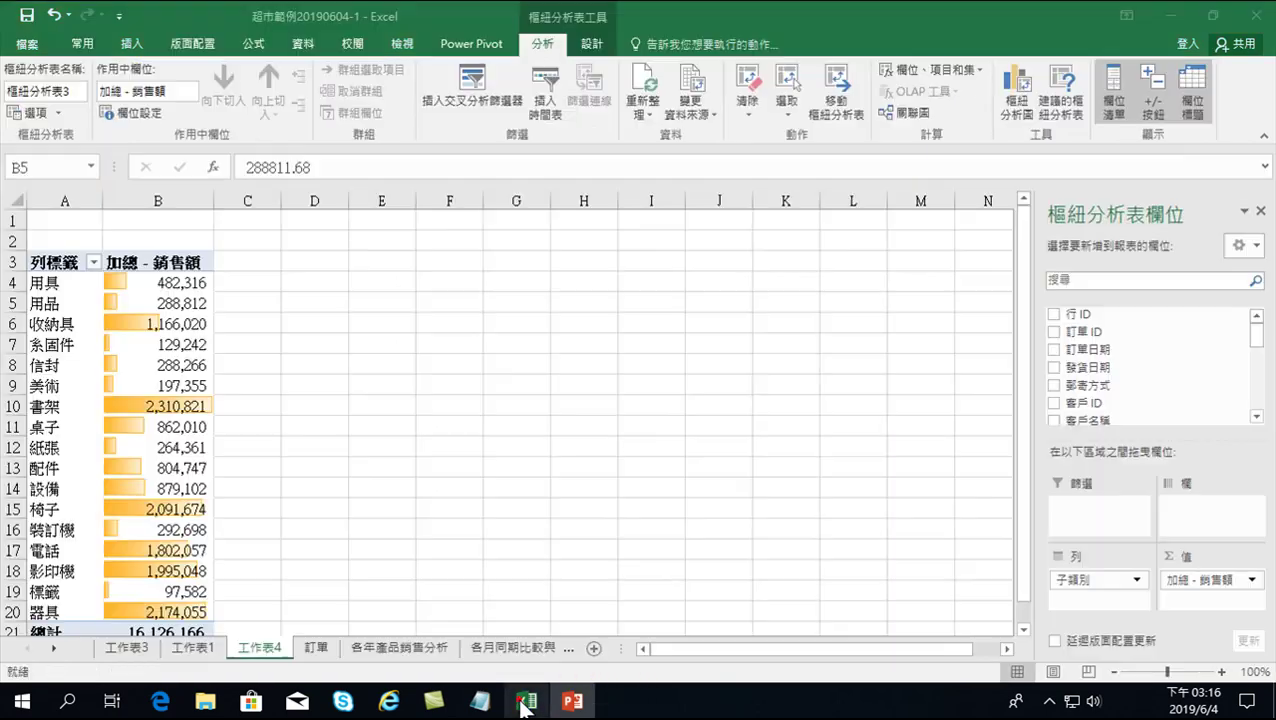
left_click(314, 647)
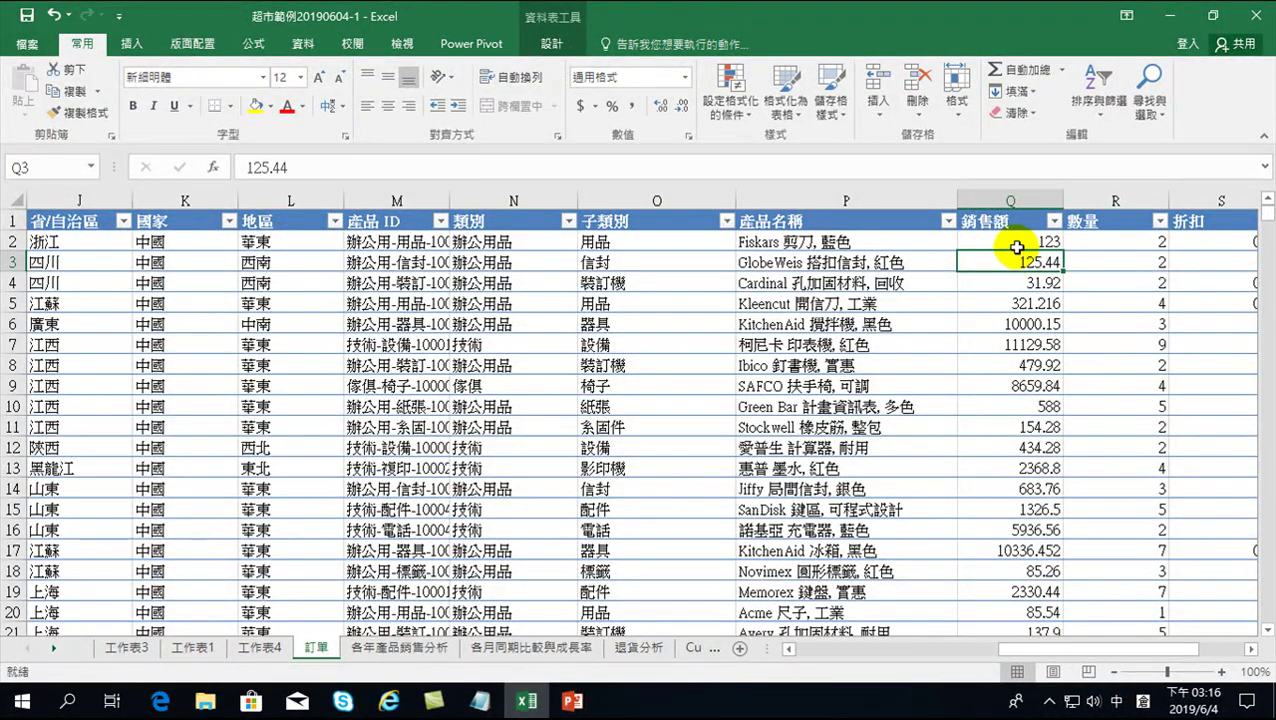
left_click(1016, 245)
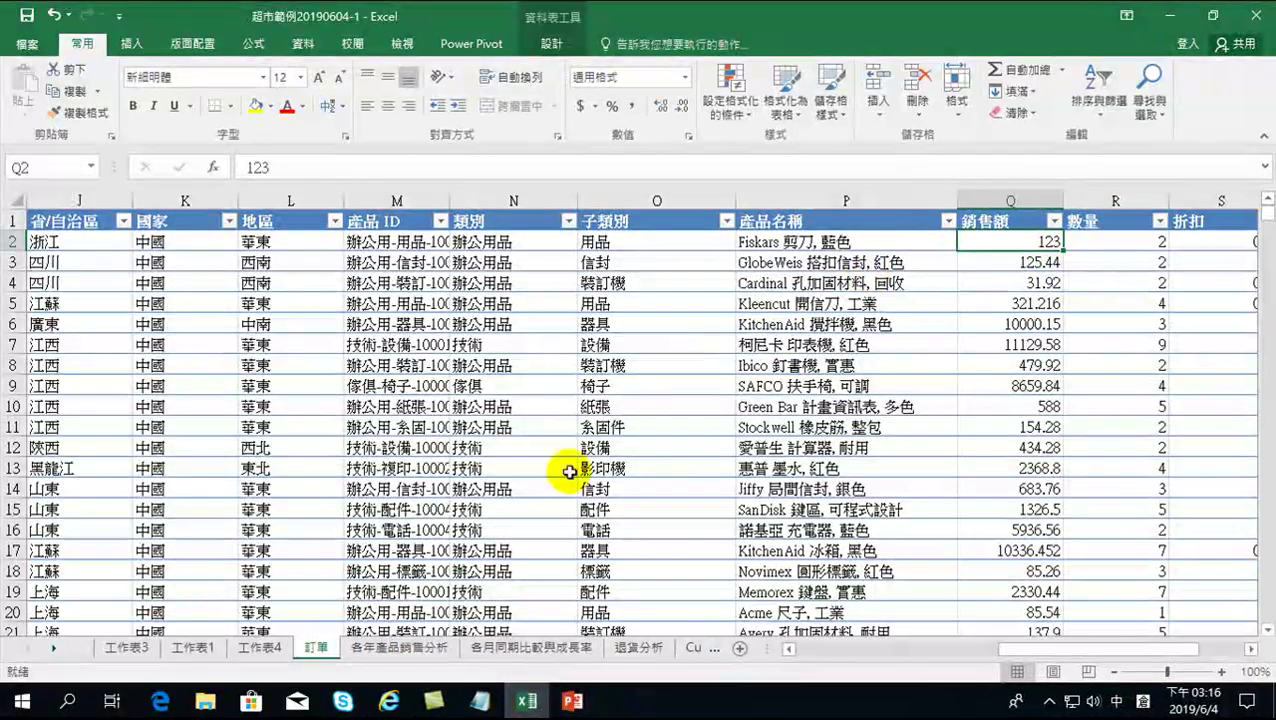
left_click(259, 647)
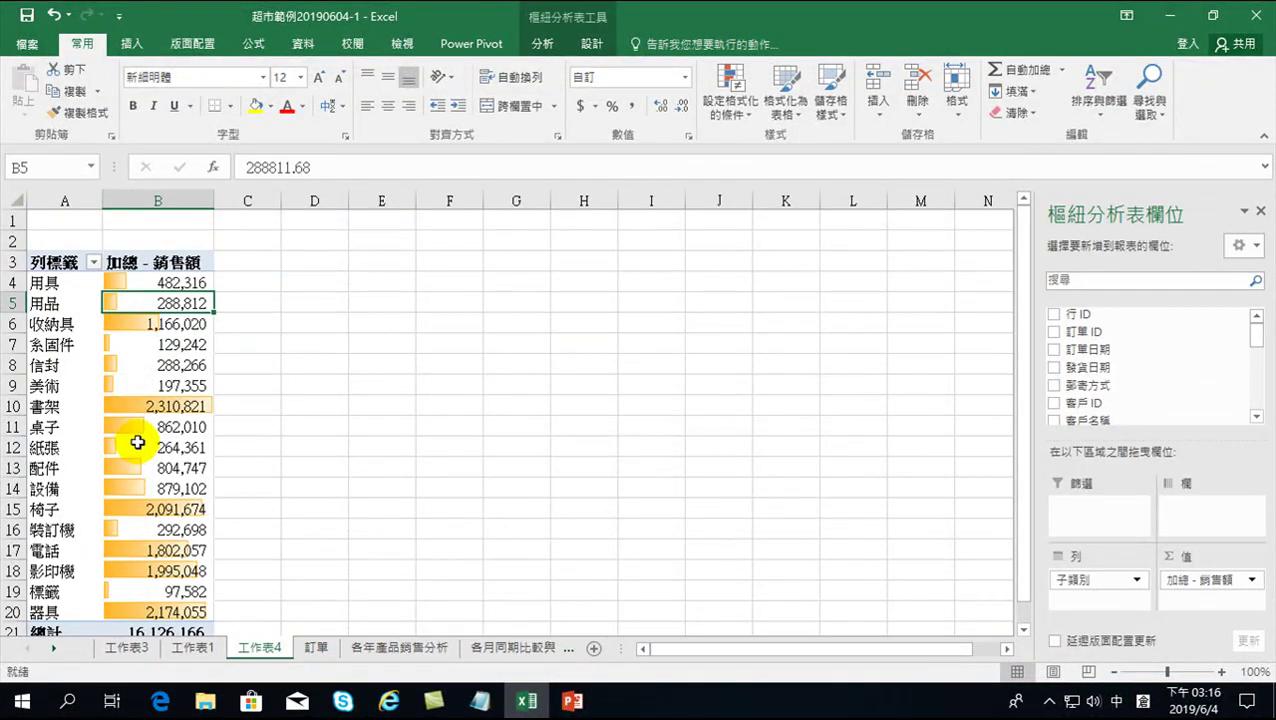
left_click(541, 43)
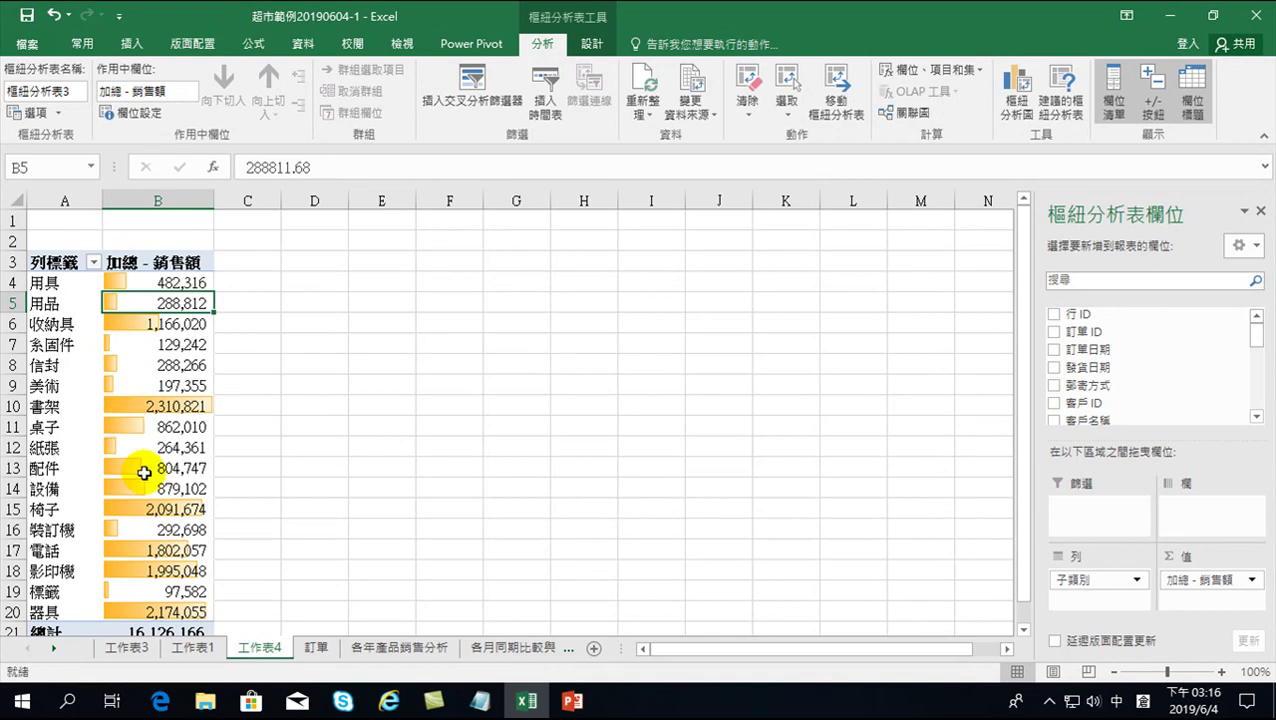
left_click(572, 700)
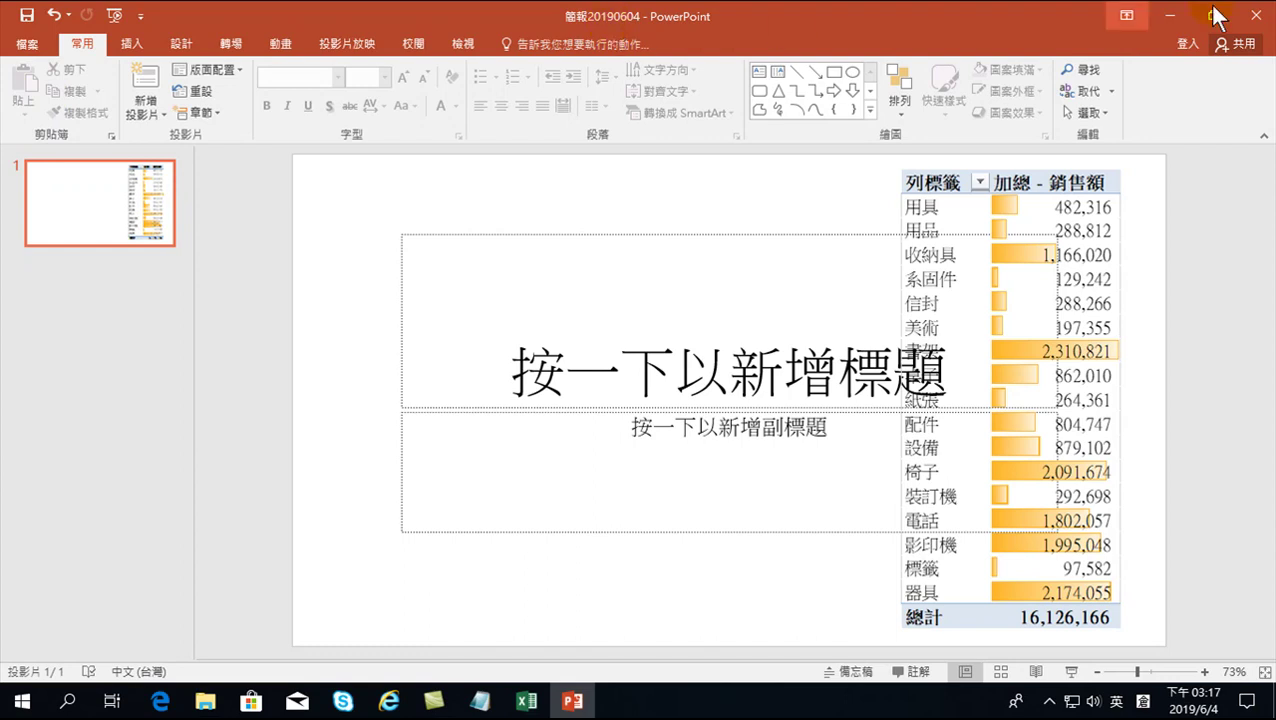
Step: Save and close 簡報20190604, then reopen it from Downloads with its links updated
left_click(1256, 17)
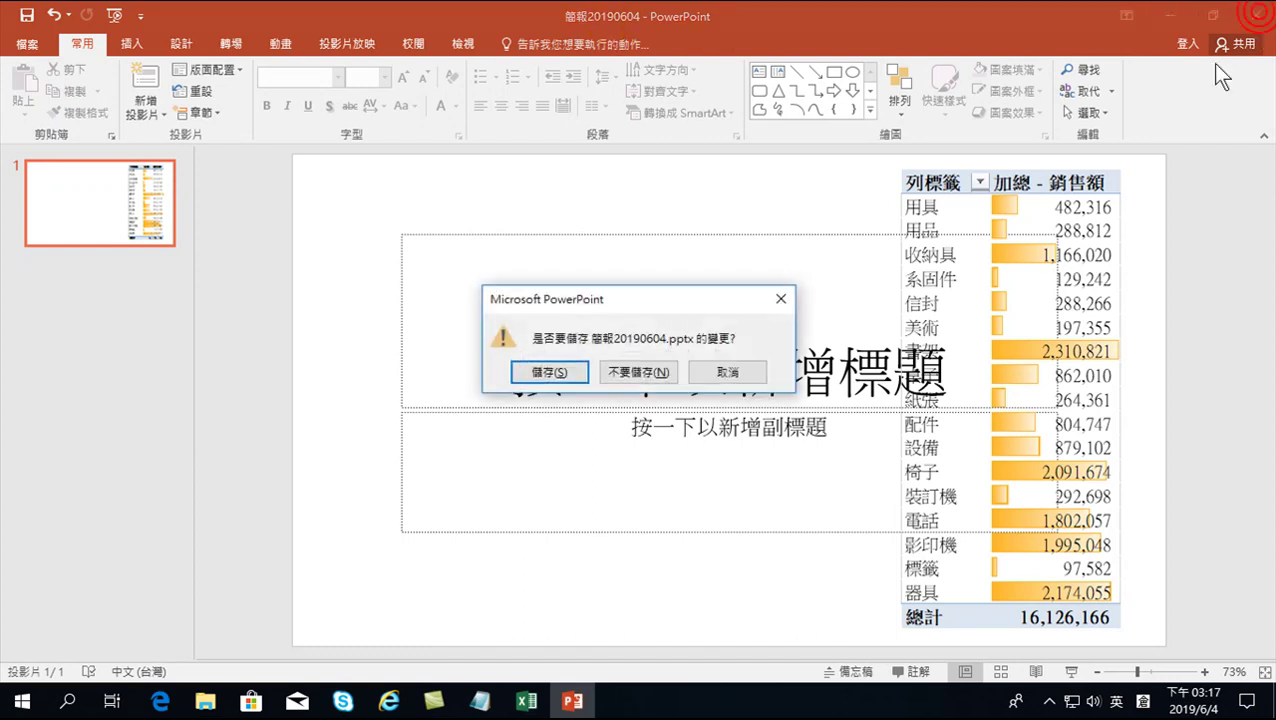
left_click(565, 370)
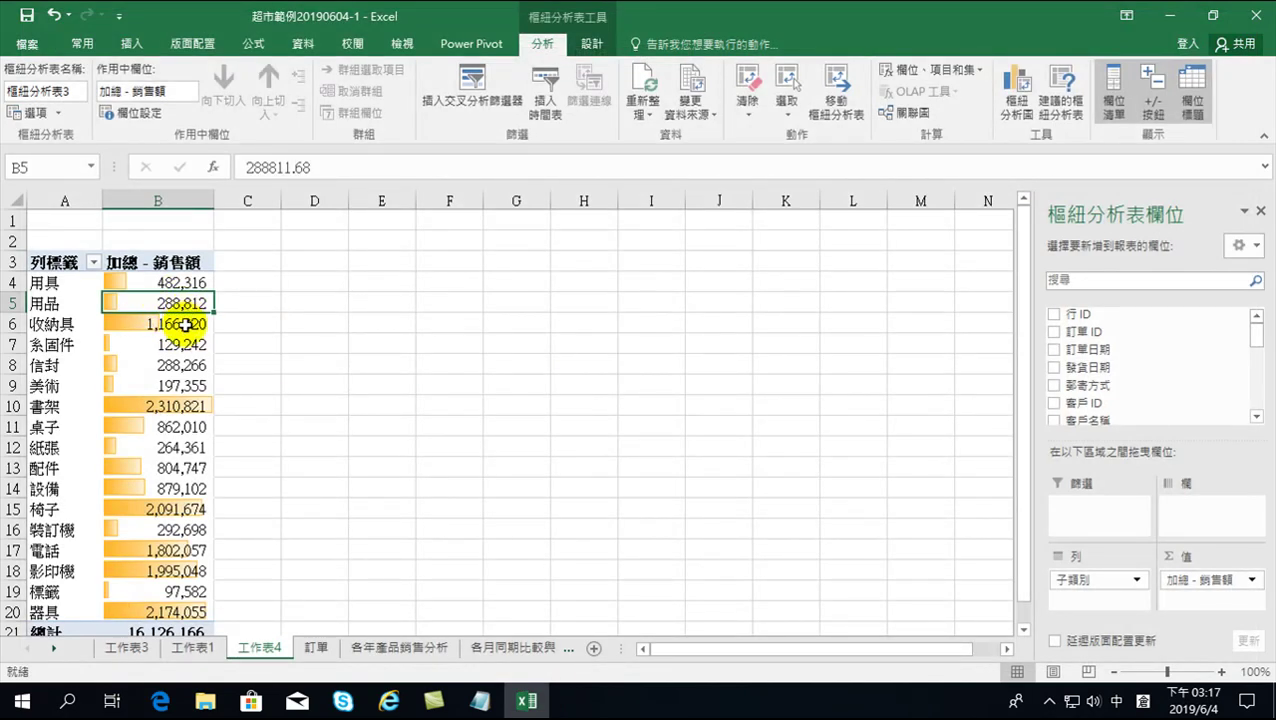
left_click(208, 700)
double_click(240, 198)
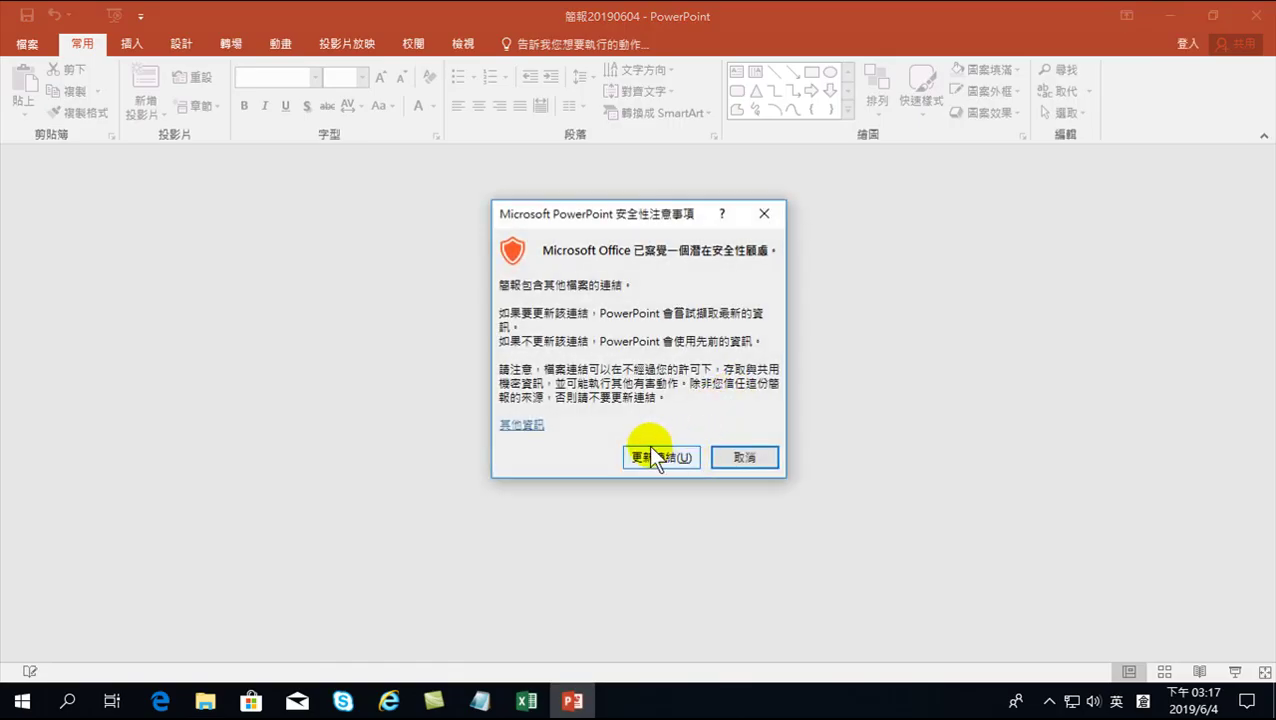
left_click(652, 456)
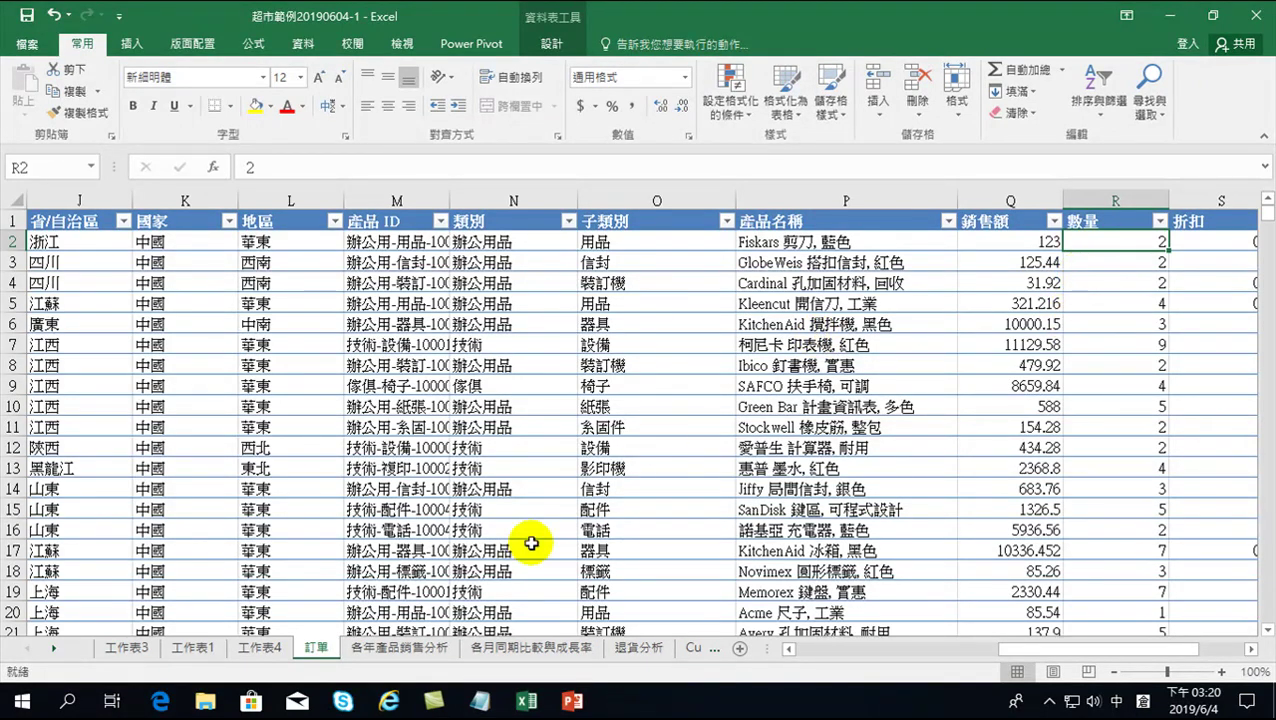
Step: Switch to the 各年產品銷售分析 Power View sheet showing 2016 at 5.49M
left_click(391, 647)
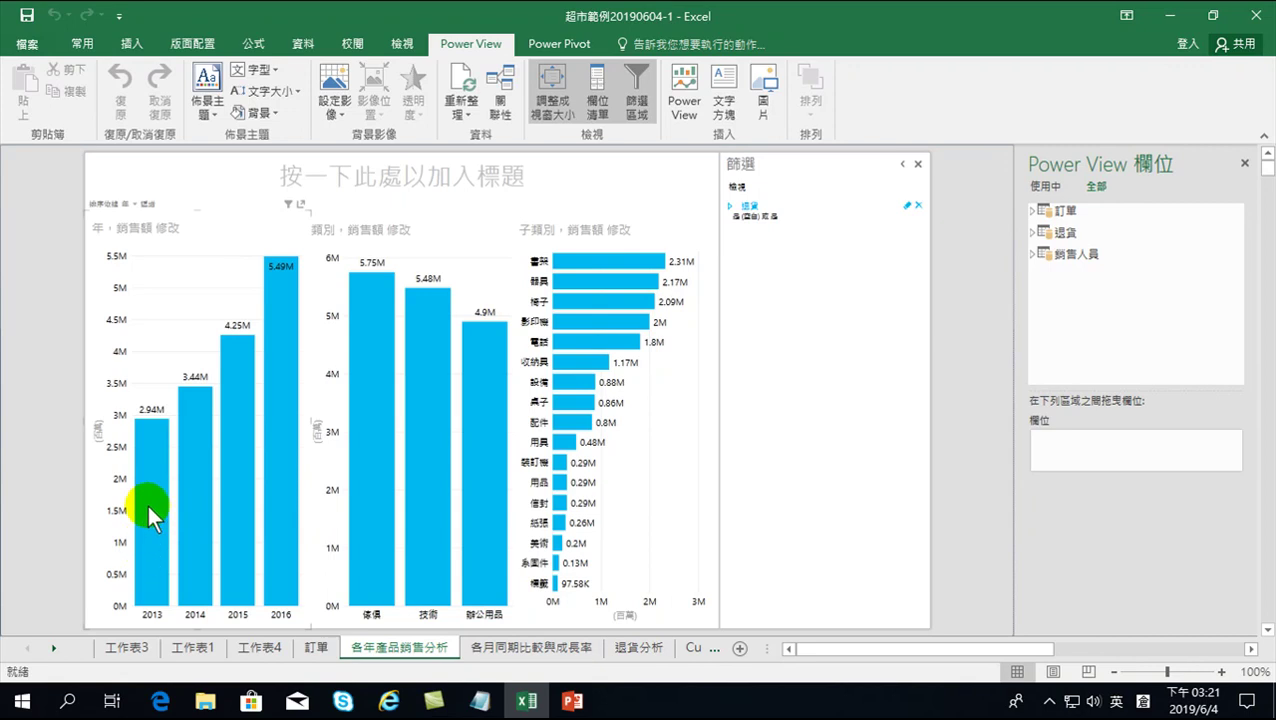
mouse_move(276, 318)
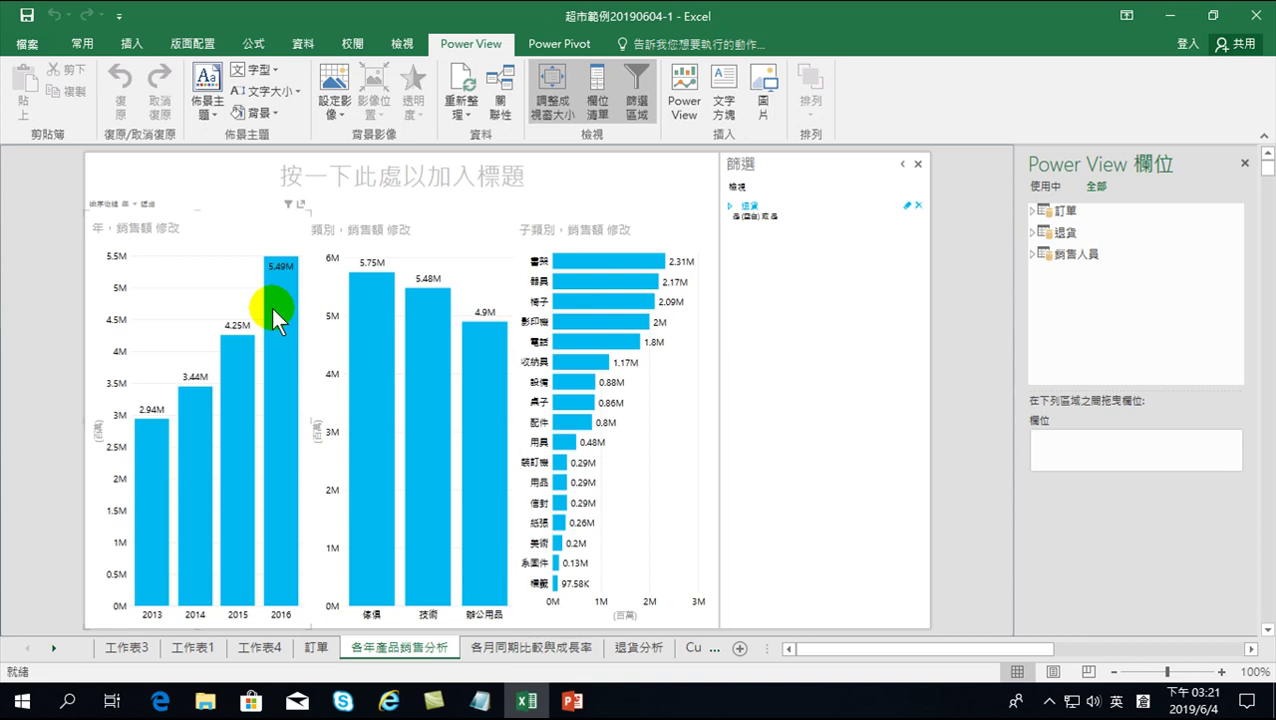
mouse_move(240, 371)
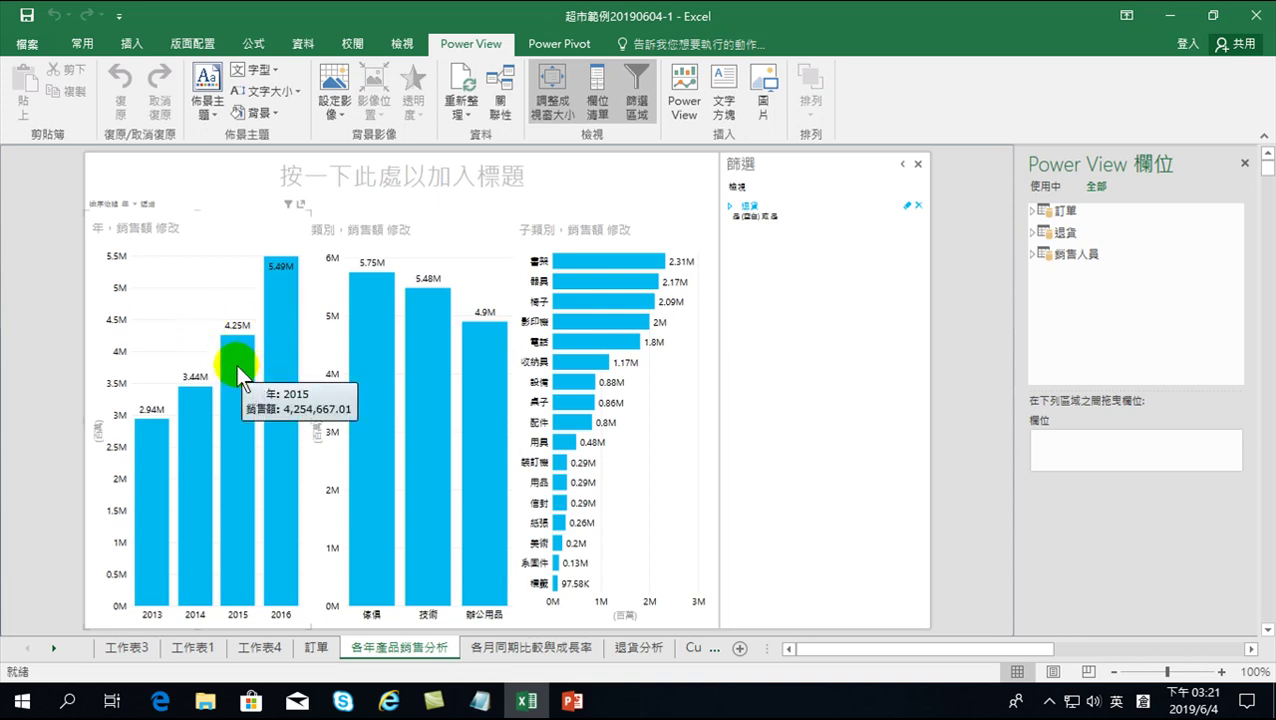
mouse_move(267, 340)
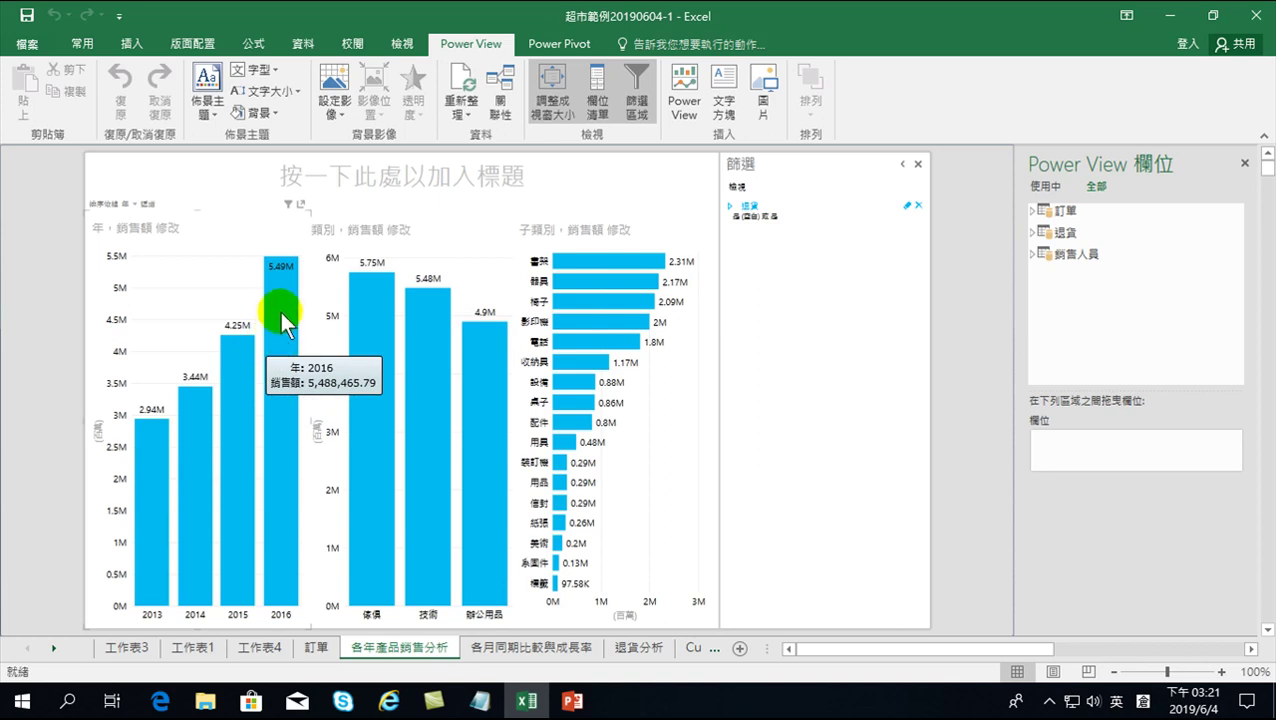
left_click(242, 376)
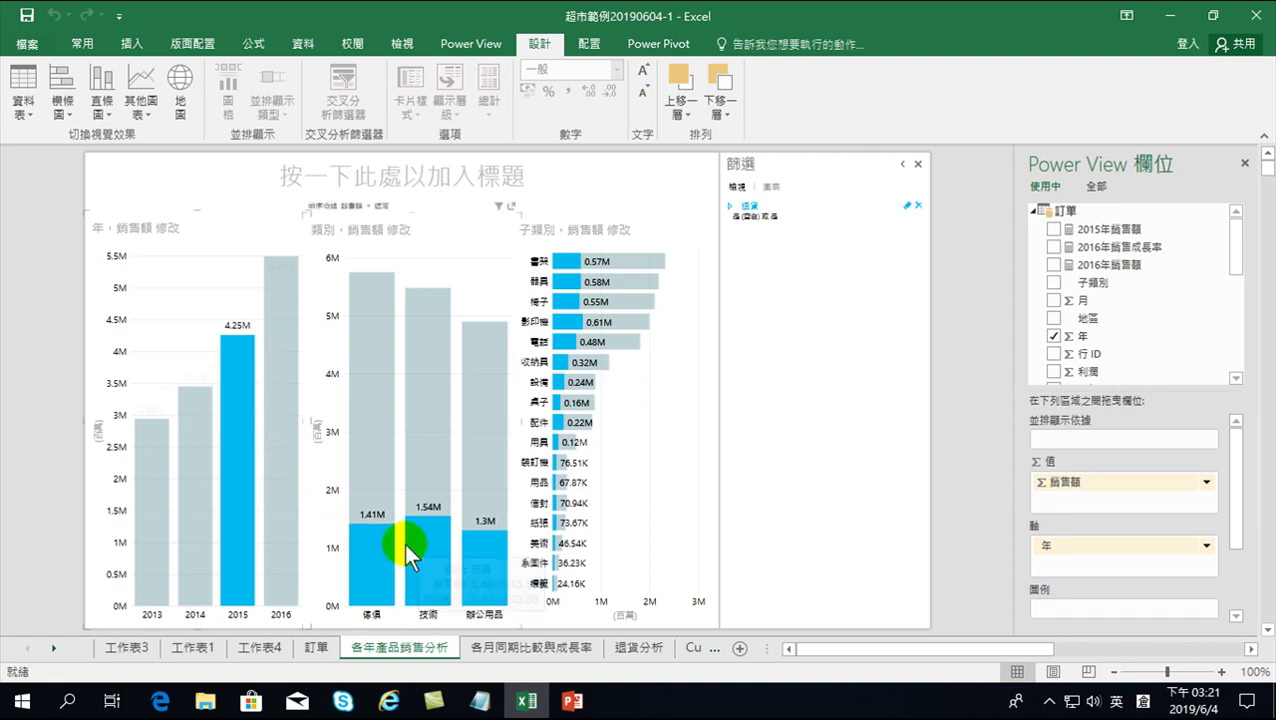
Step: Filter all Power View charts to 2016 using the 2016 bar in the year chart
mouse_move(427, 592)
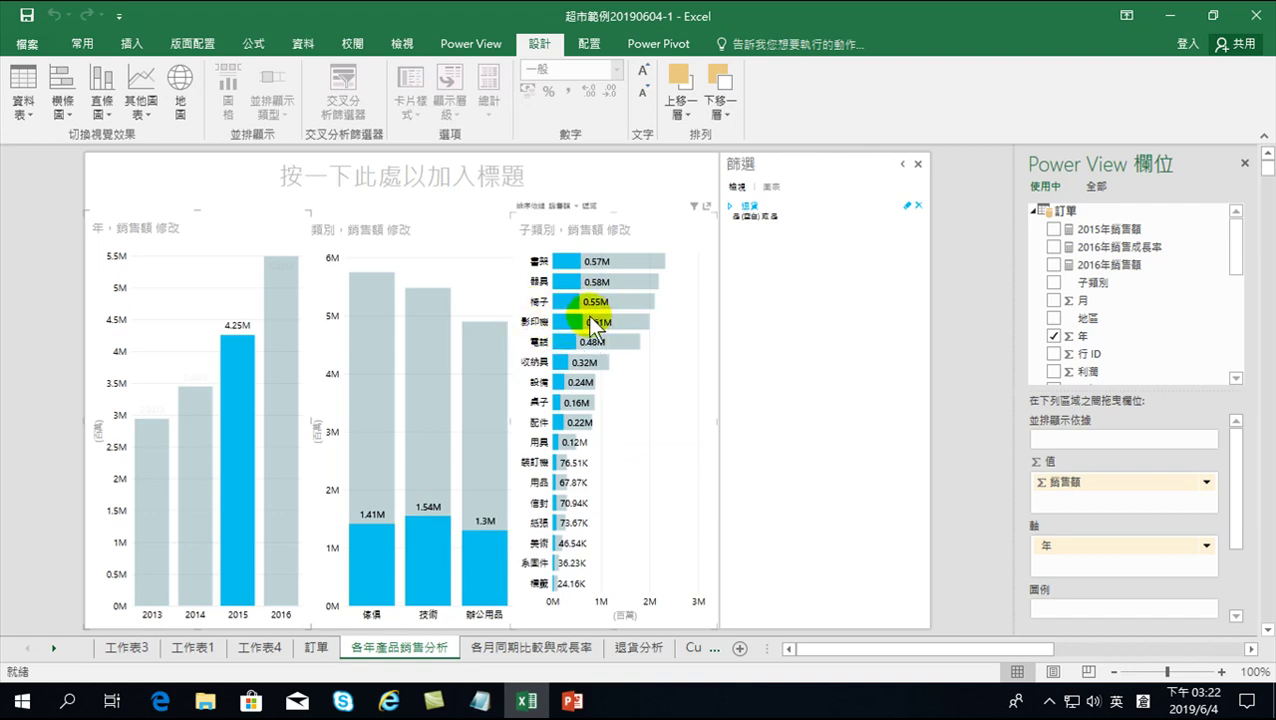
mouse_move(590, 330)
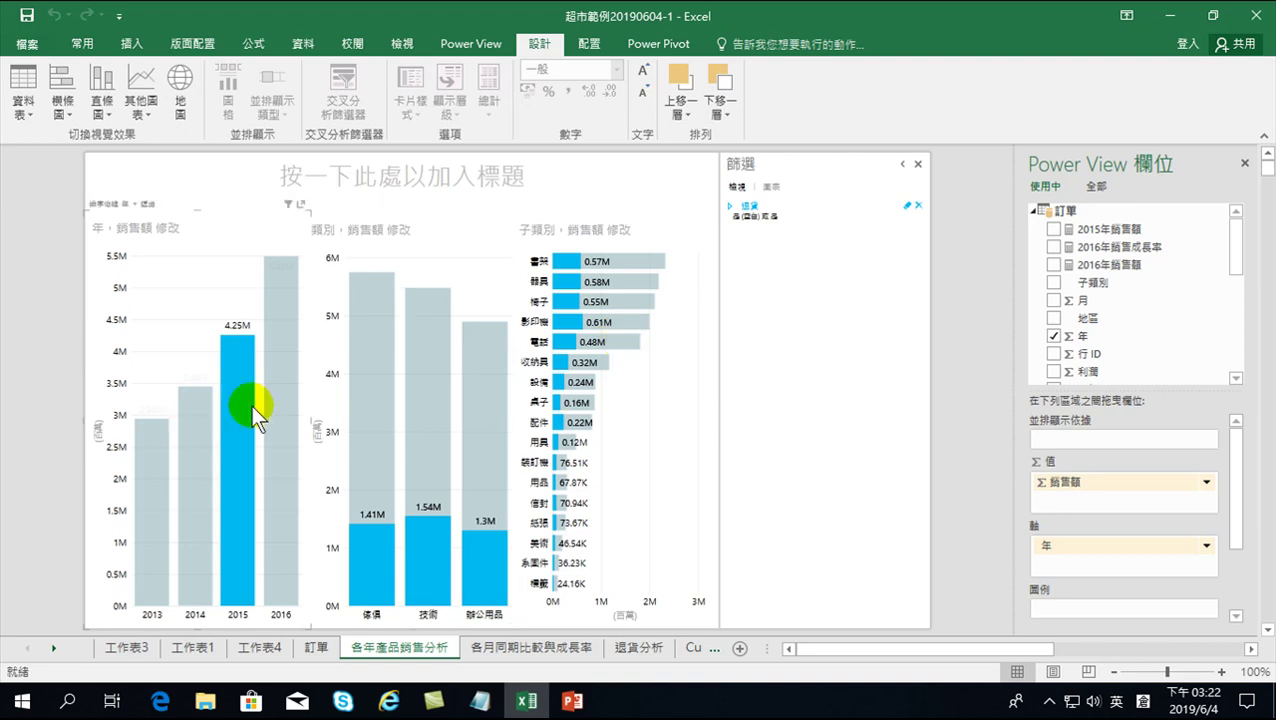
left_click(287, 333)
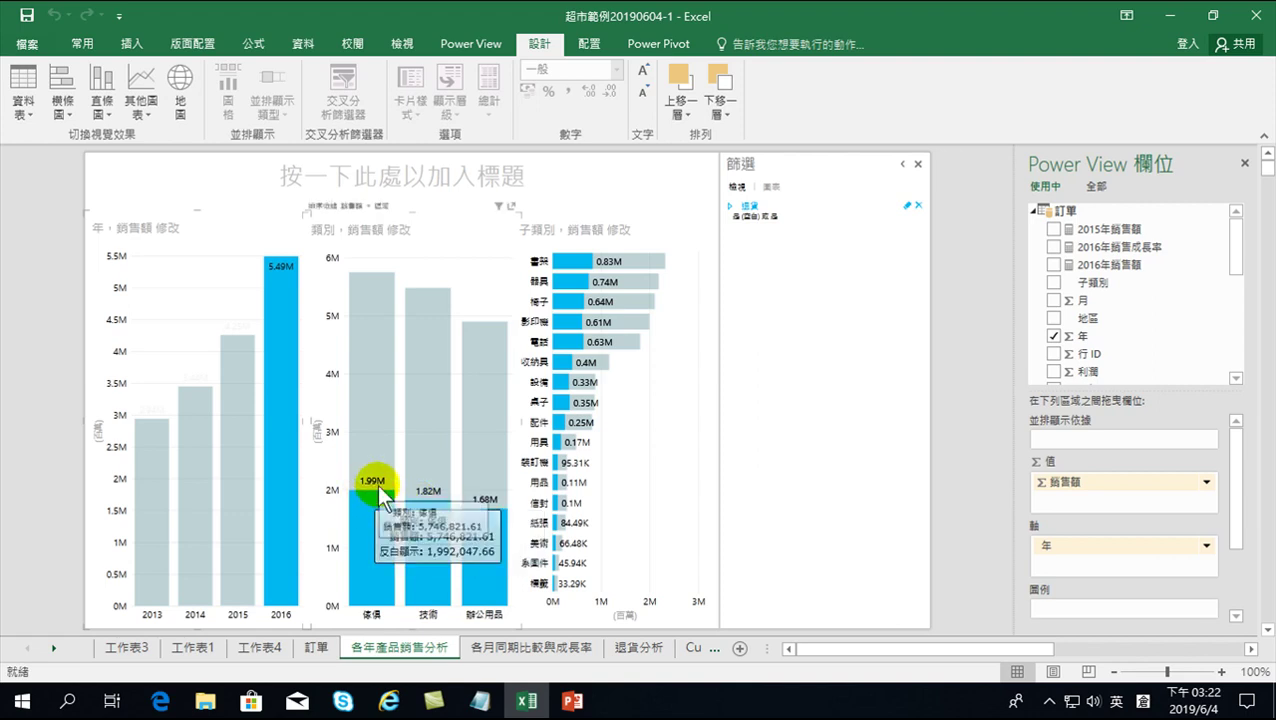
Step: Clear the 2016 filter, try the 2015 and 2016 filters, clear again, and return to PowerPoint
mouse_move(392, 492)
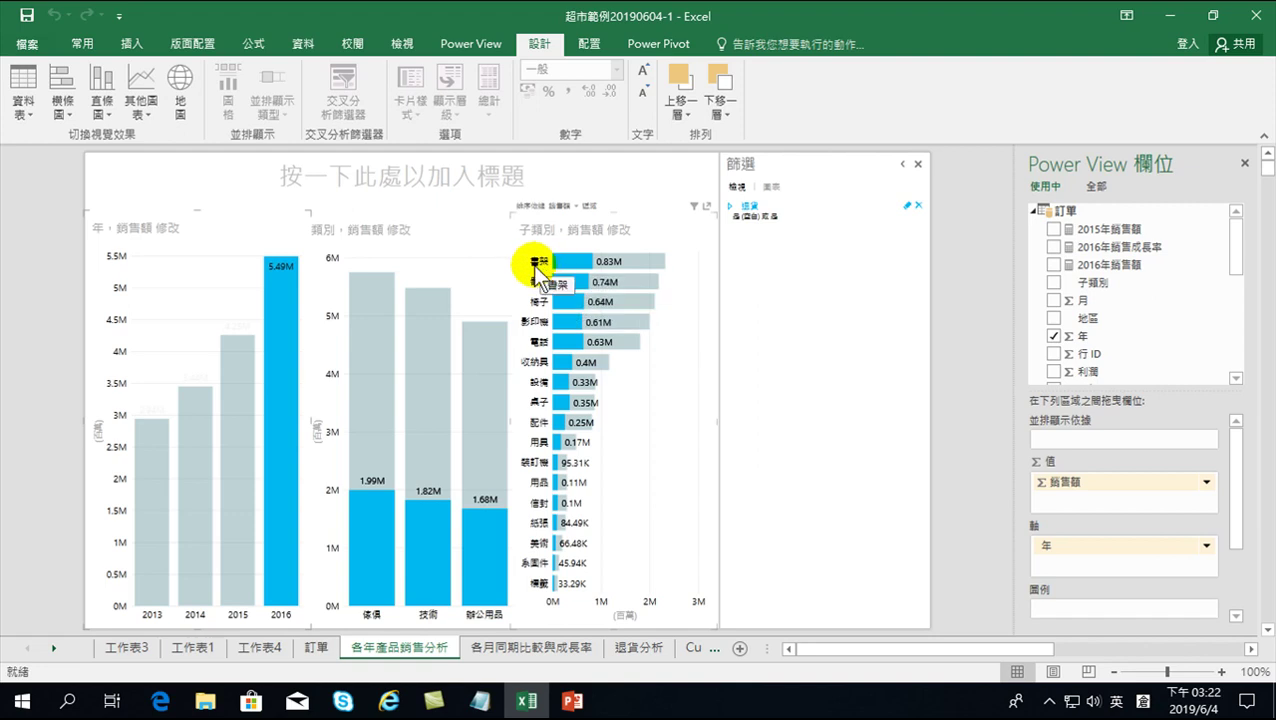
mouse_move(630, 264)
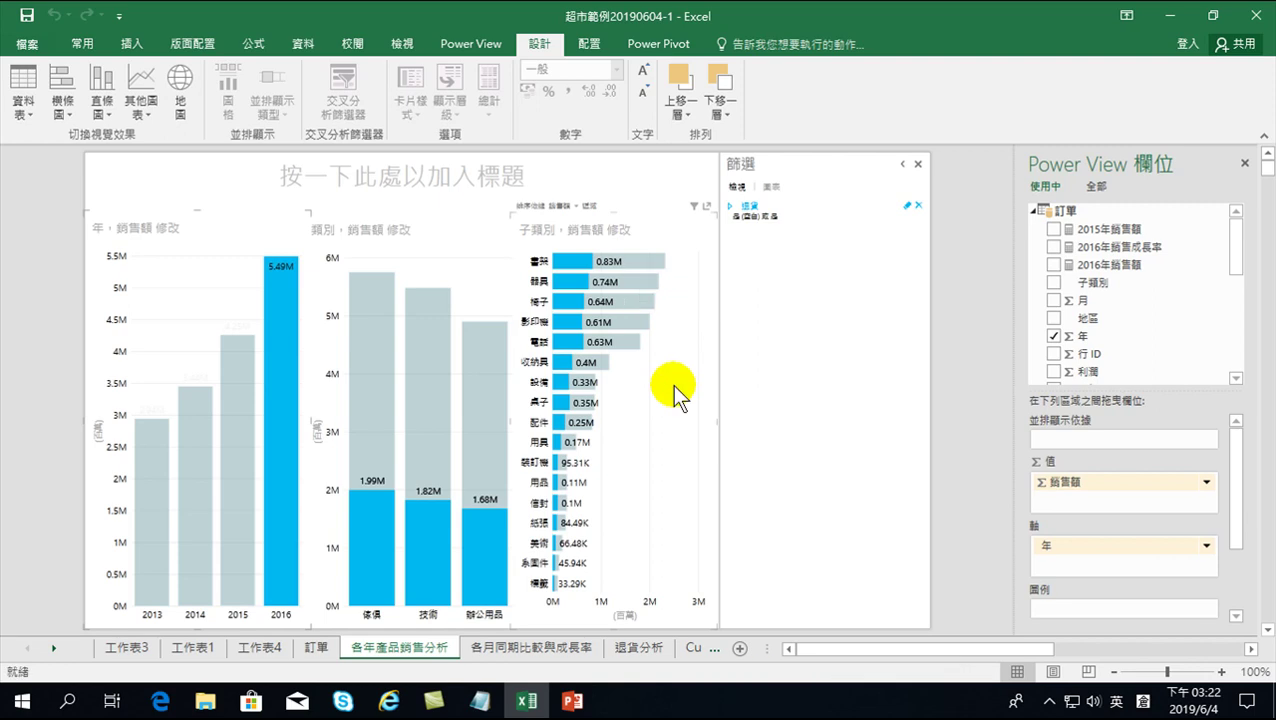
left_click(294, 310)
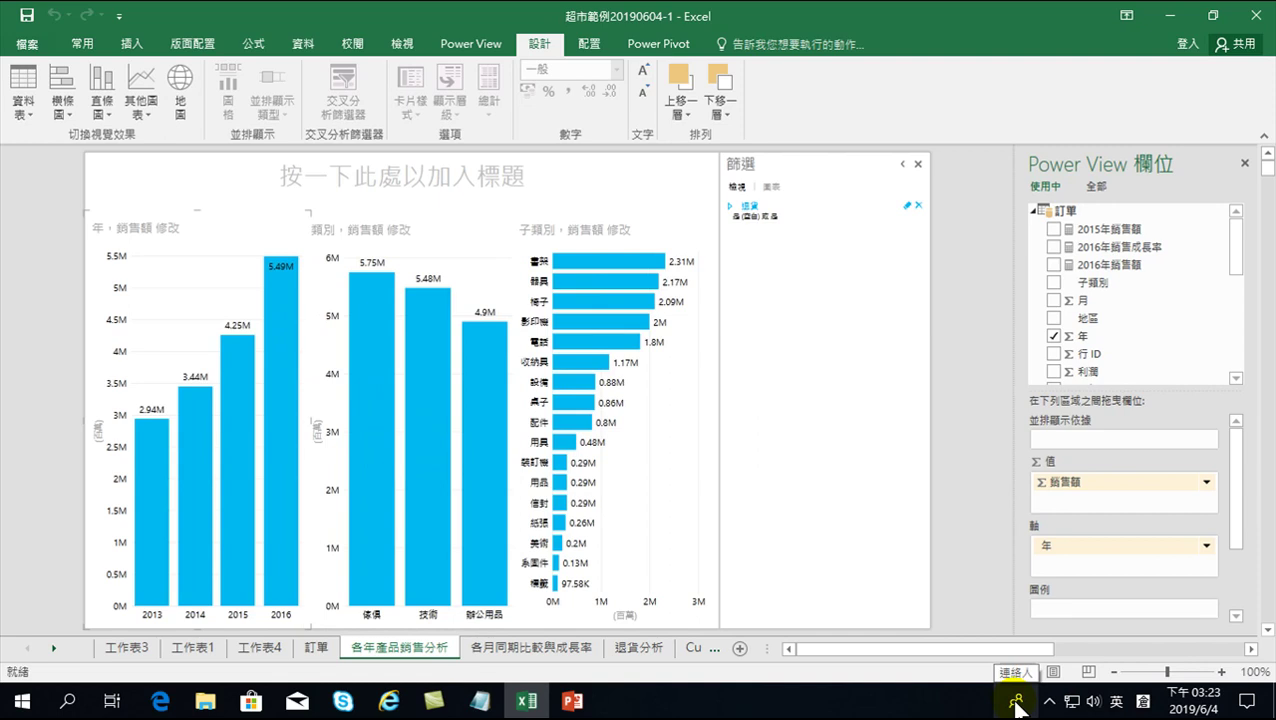
mouse_move(239, 394)
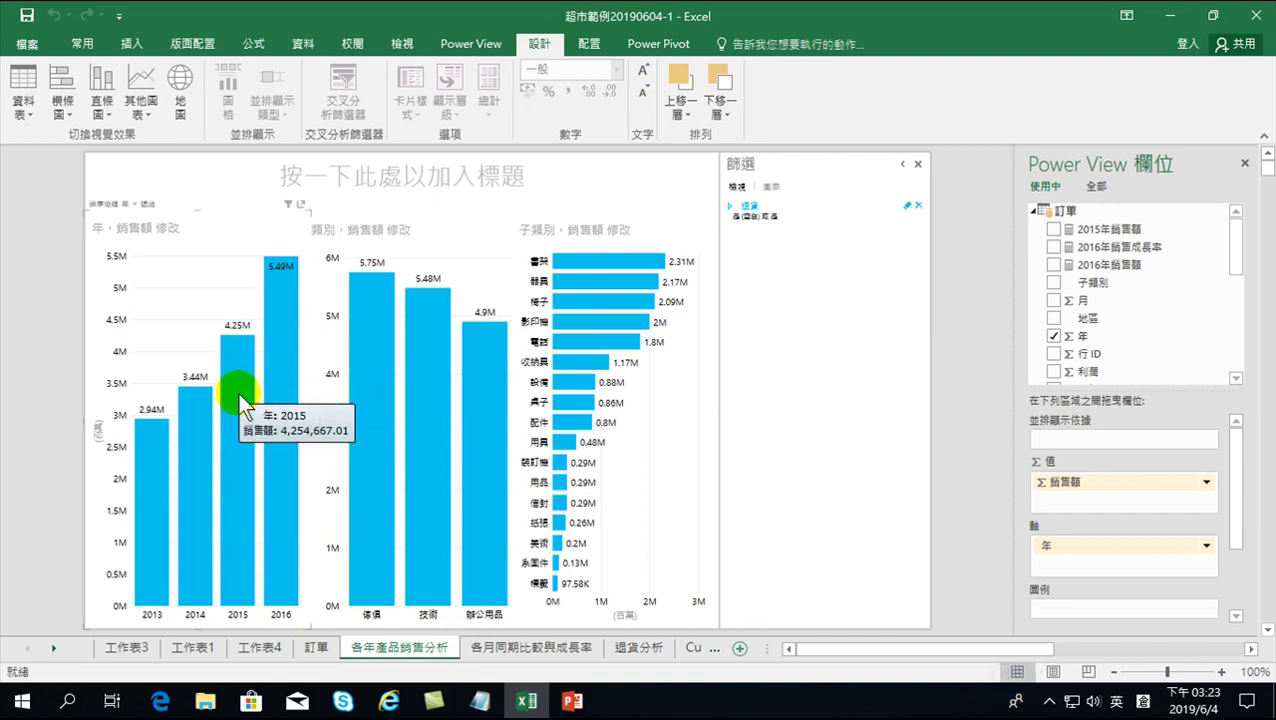
left_click(240, 395)
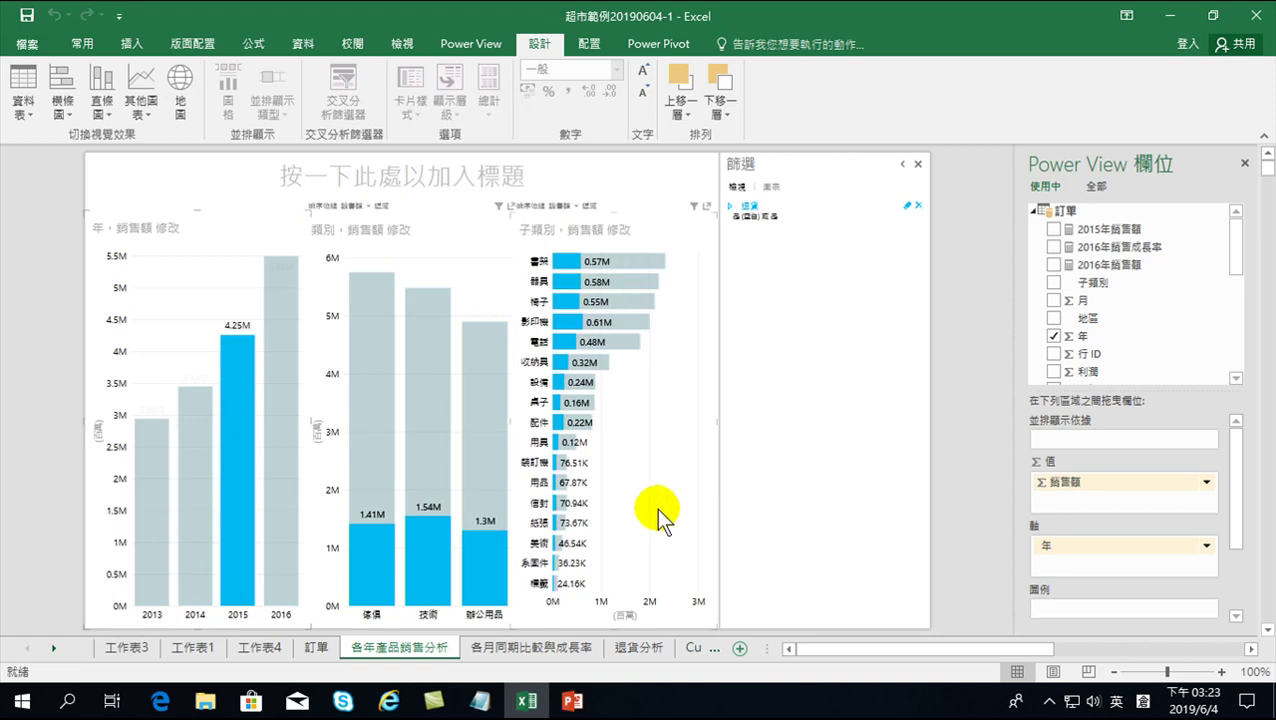
left_click(277, 393)
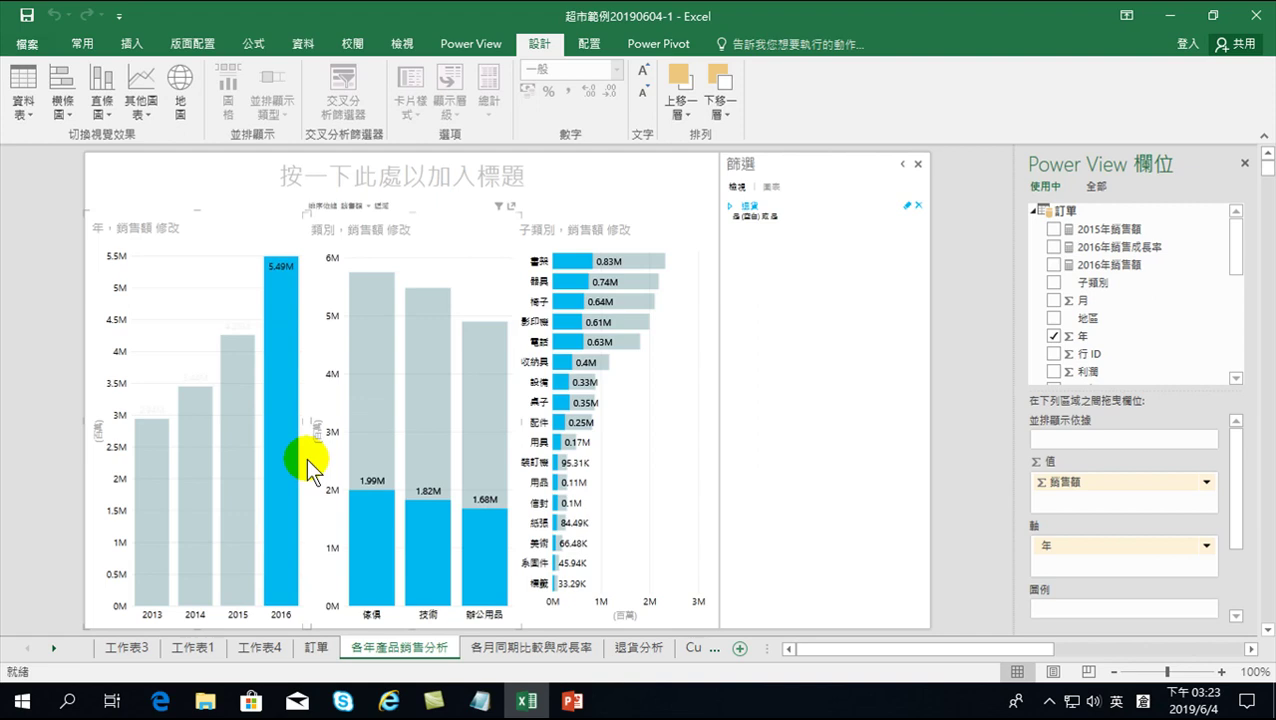
left_click(286, 362)
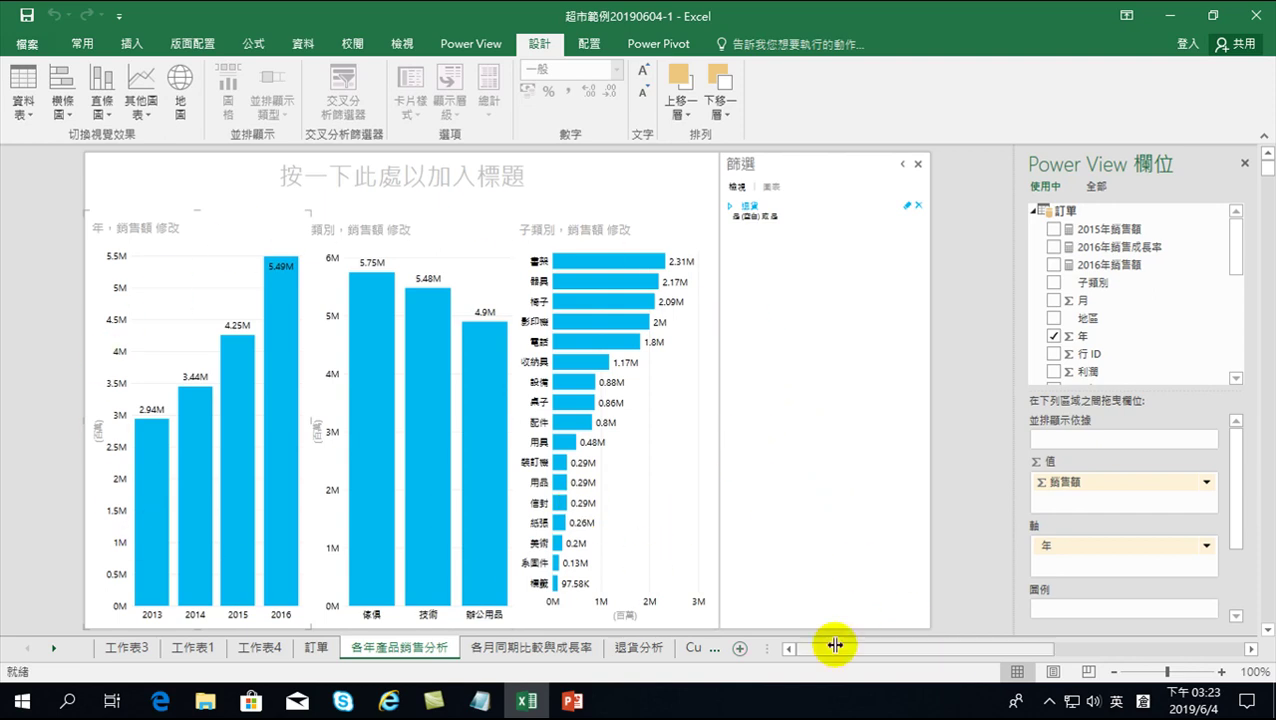
left_click(572, 700)
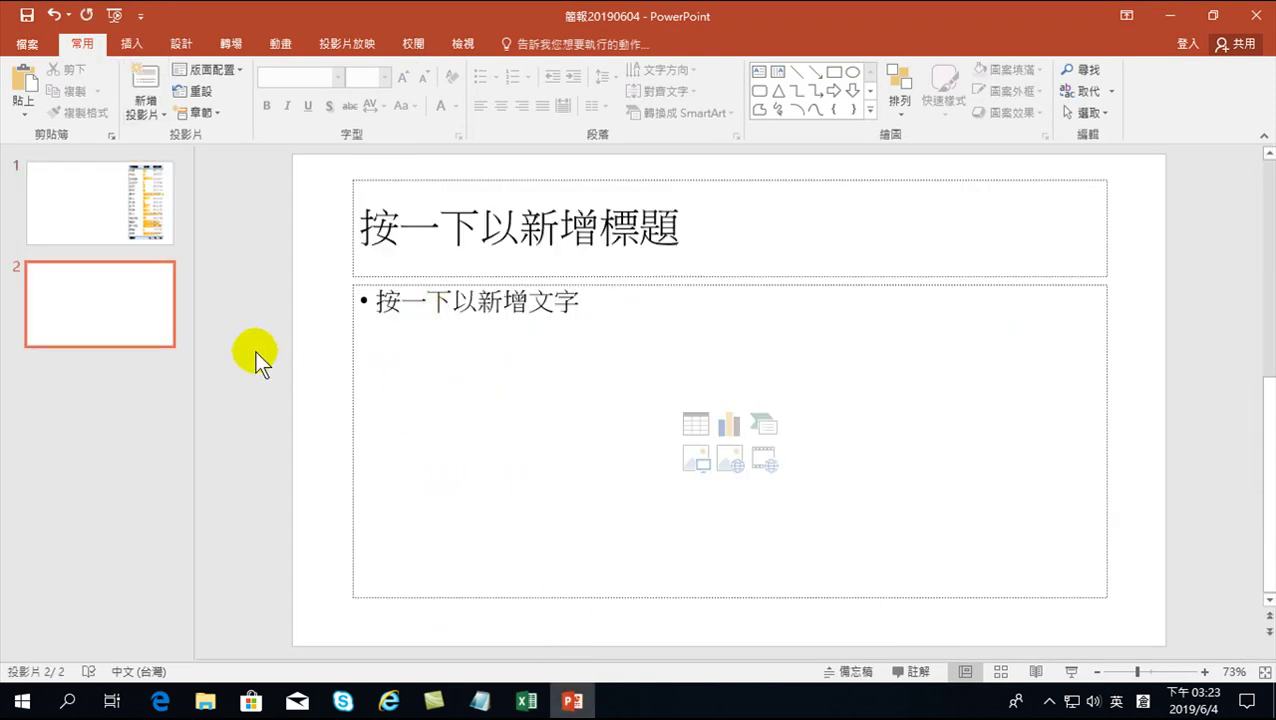
Step: Paste the Power View screenshot onto slide 2 as a picture and zoom out to fit
right_click(256, 347)
left_click(329, 385)
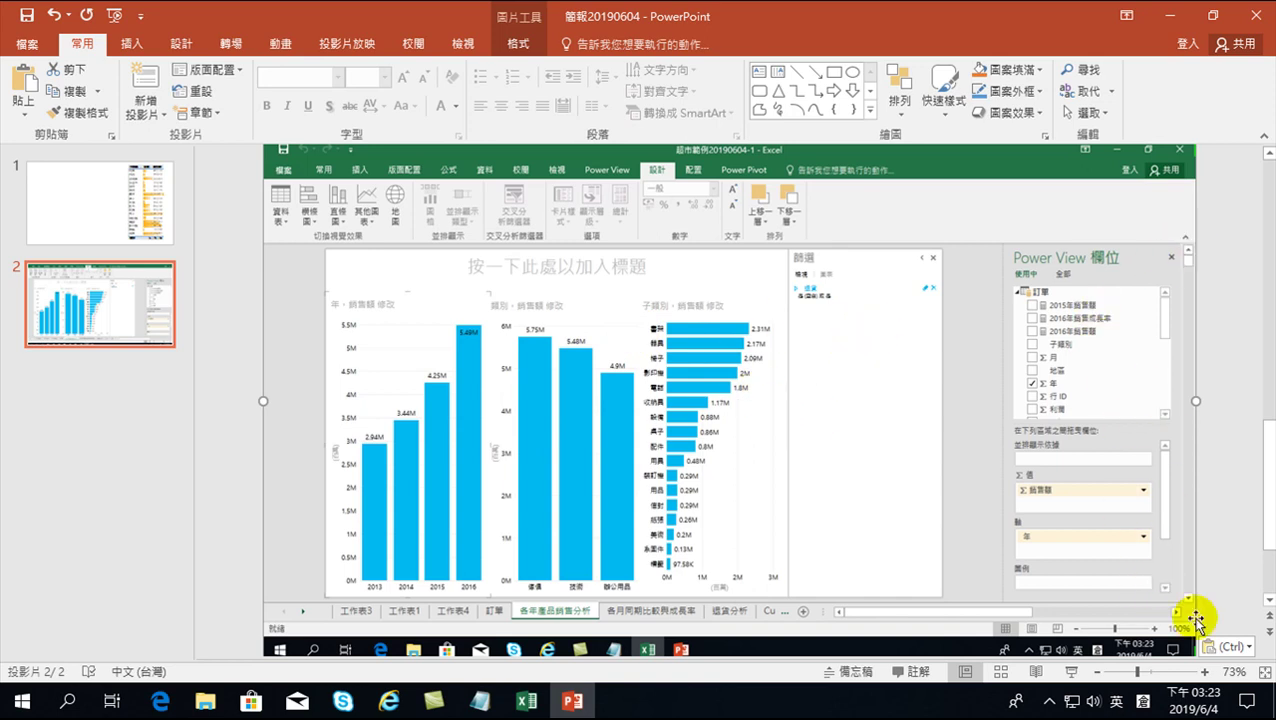
left_click(1096, 672)
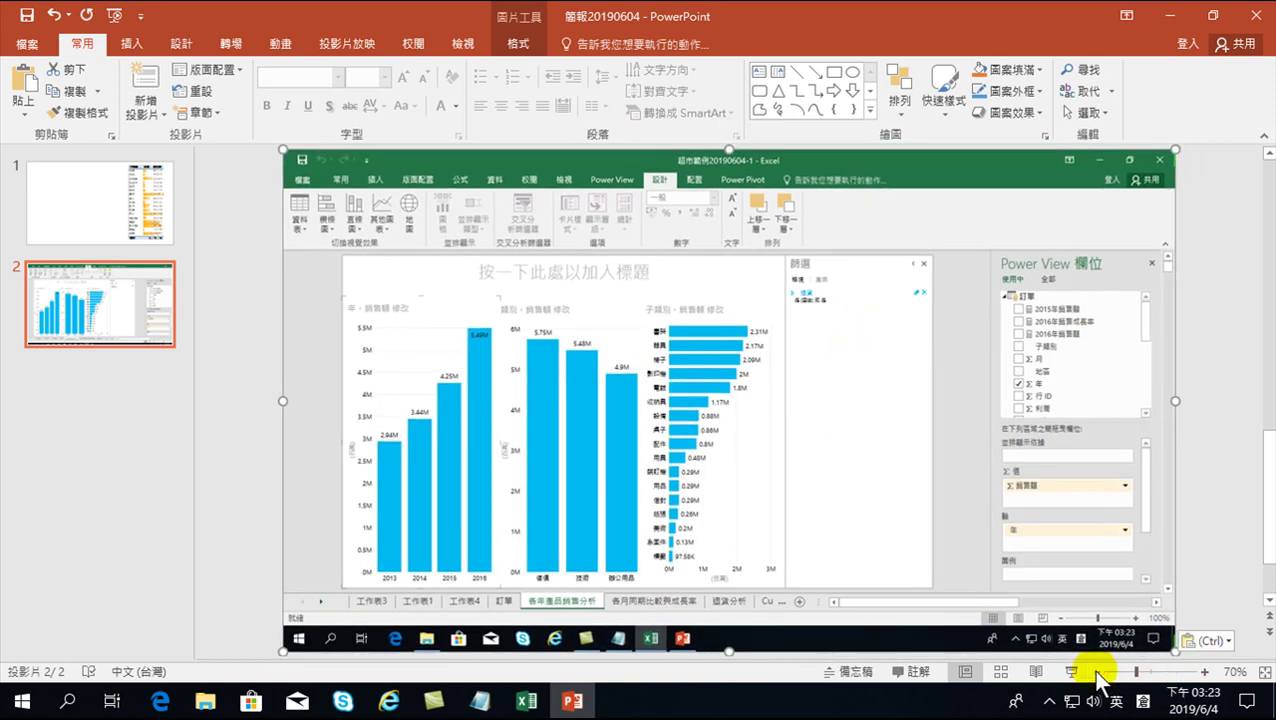
left_click(1096, 672)
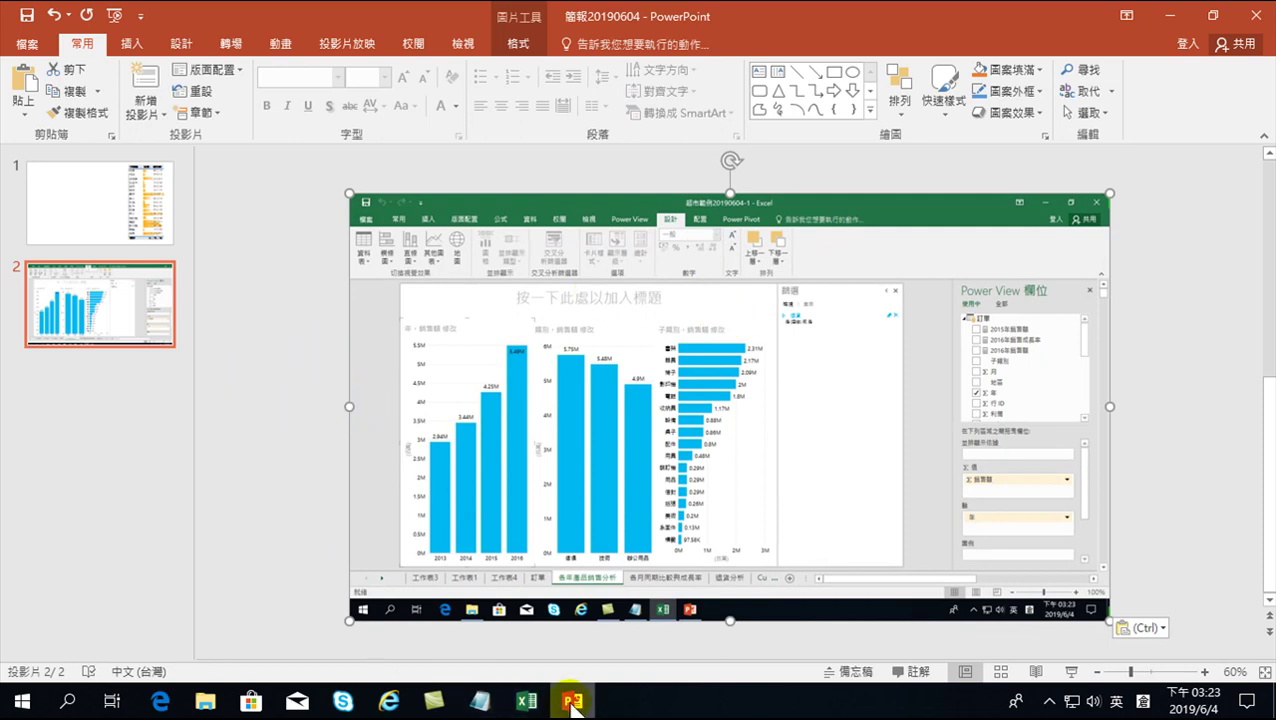
Step: Highlight 2015 in the Power View report and paste it onto the slide as a picture
left_click(528, 700)
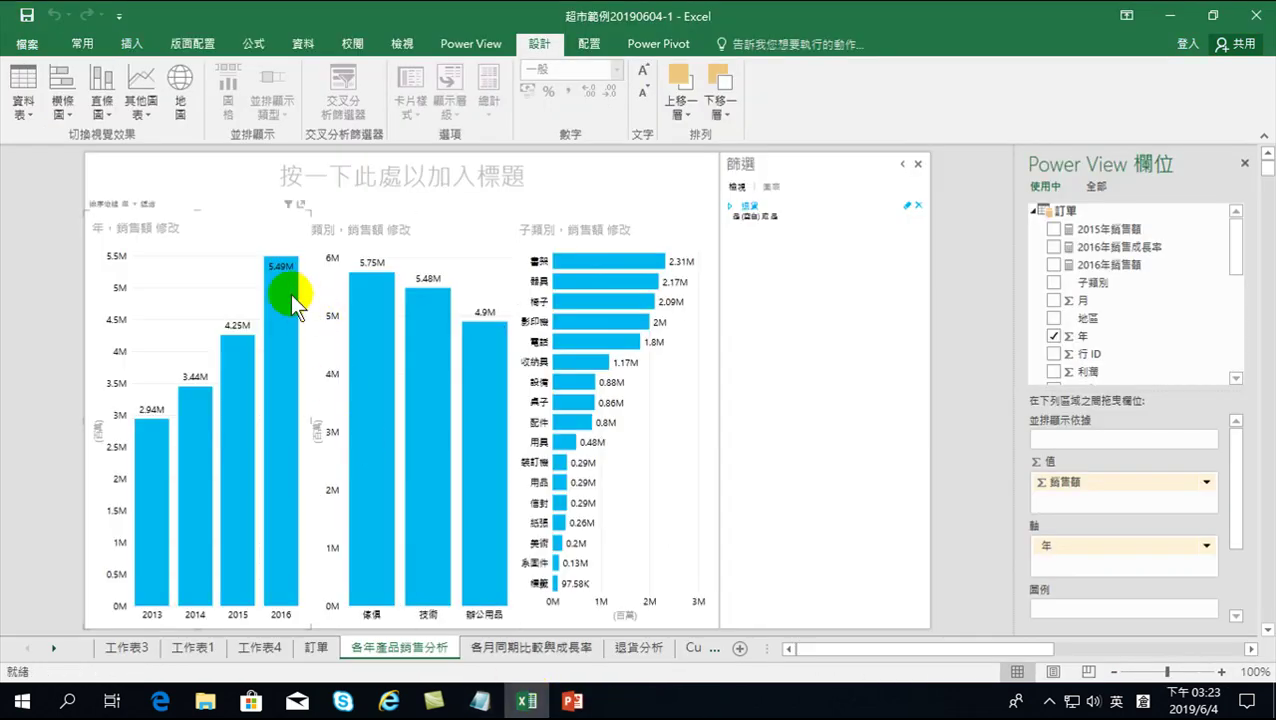
left_click(240, 393)
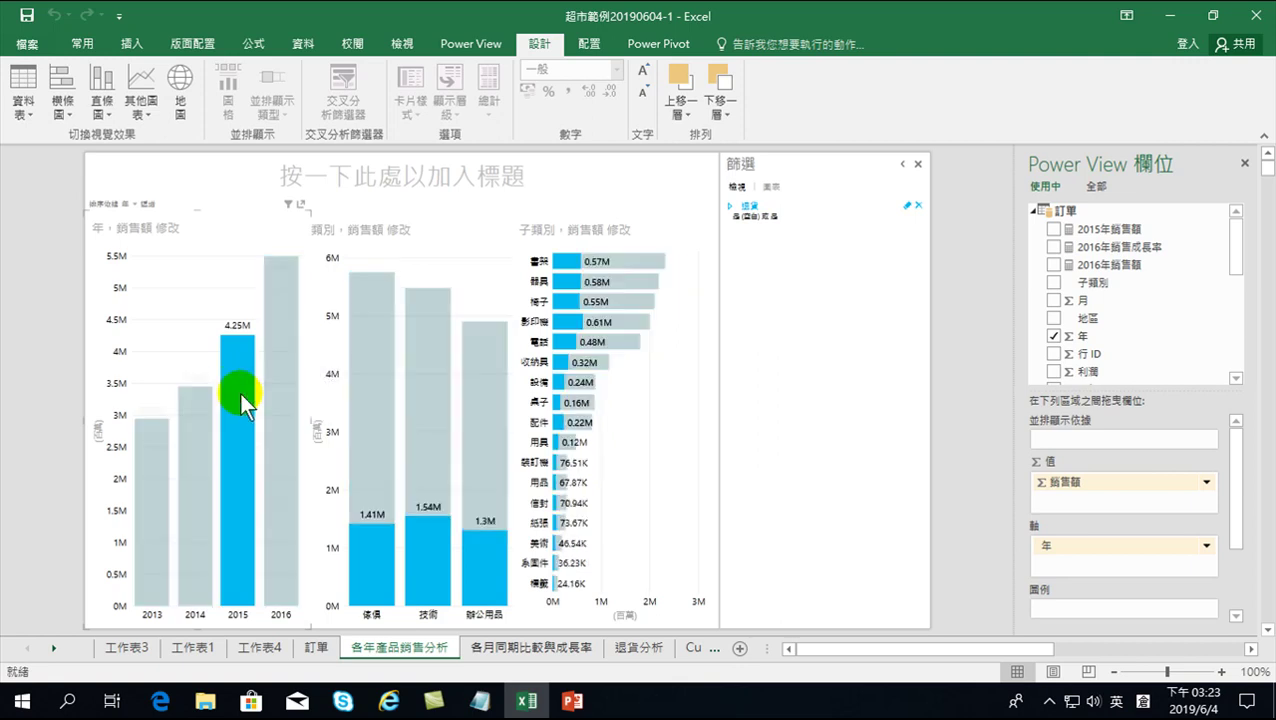
left_click(573, 703)
right_click(306, 308)
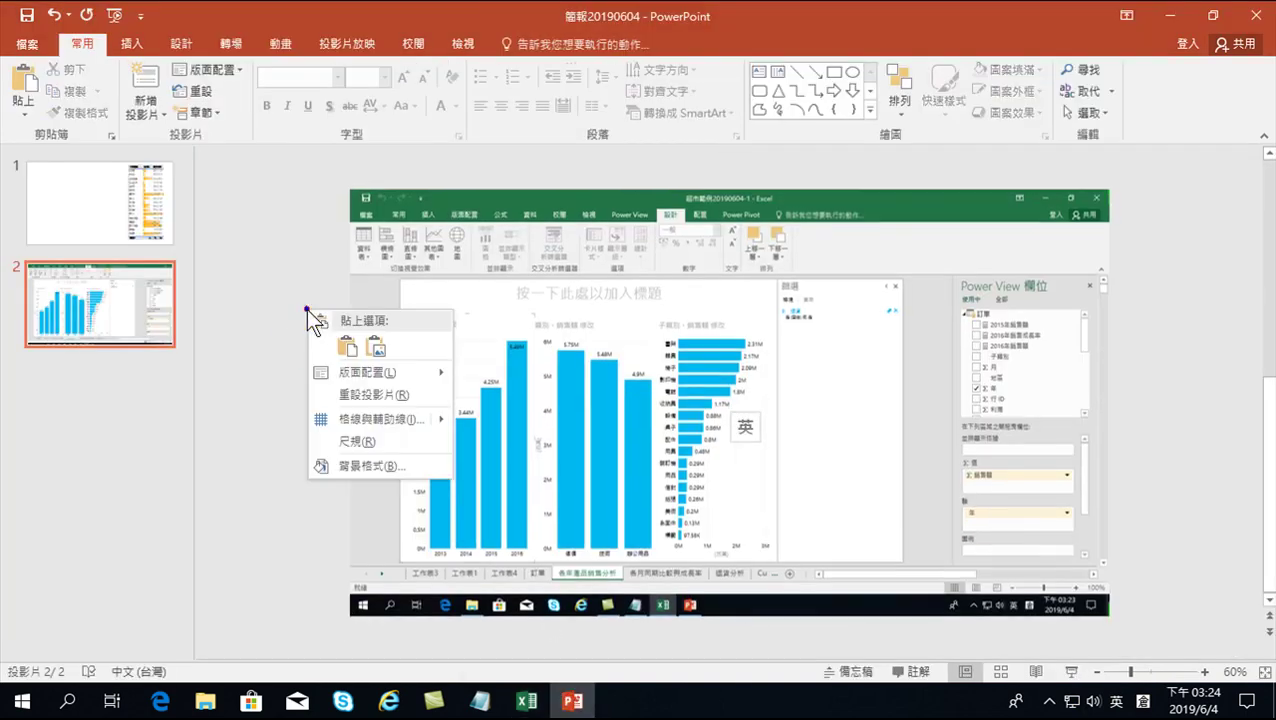
left_click(377, 346)
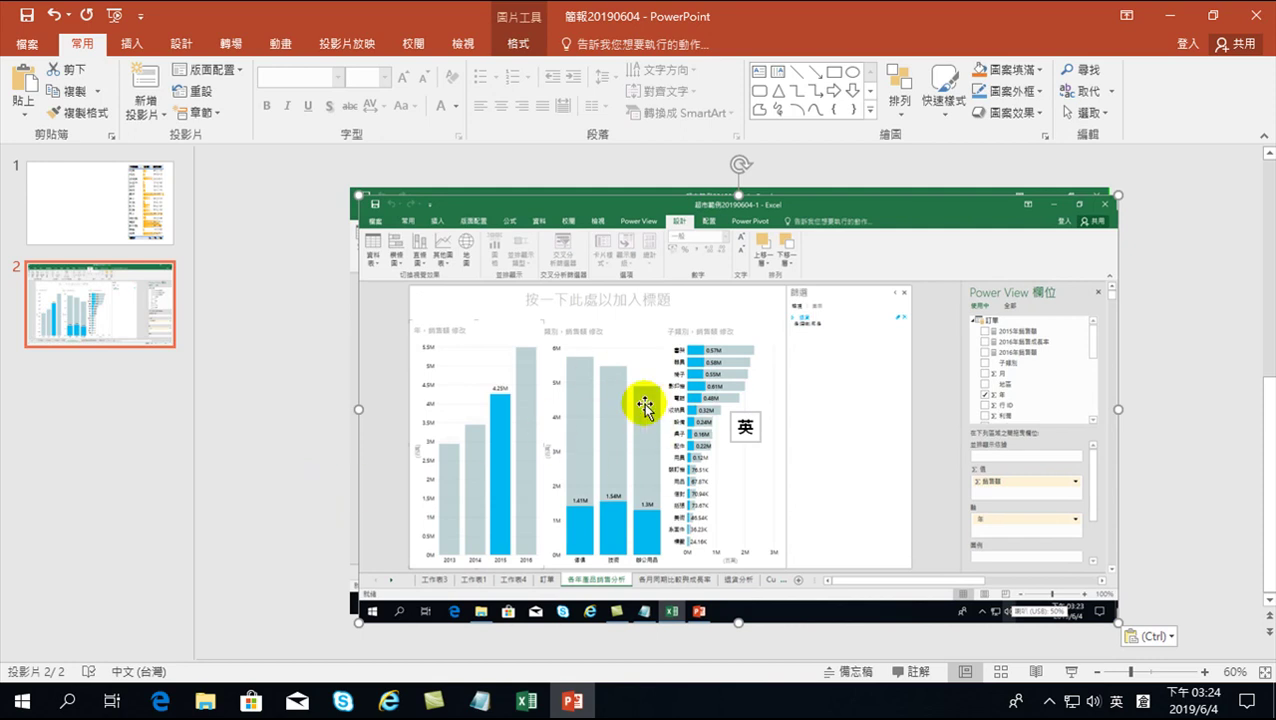
Step: Highlight 2016 in the report and paste it as another picture on top
left_click(527, 699)
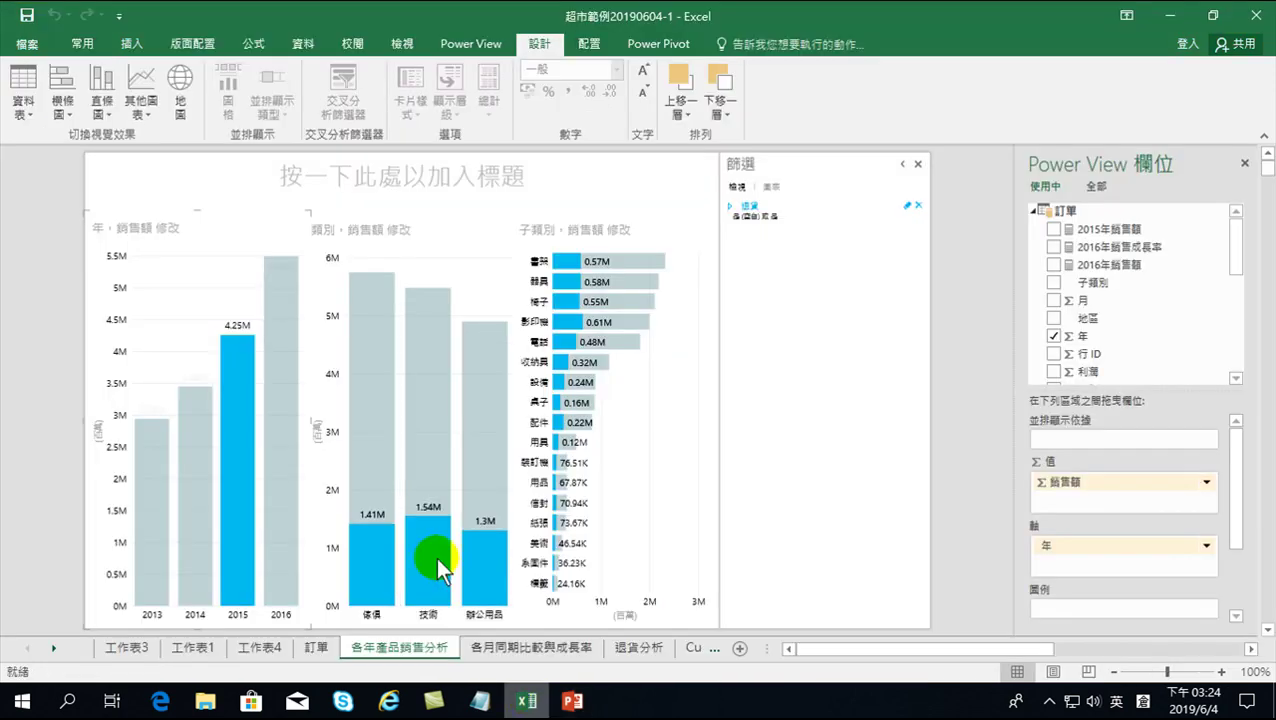
left_click(281, 401)
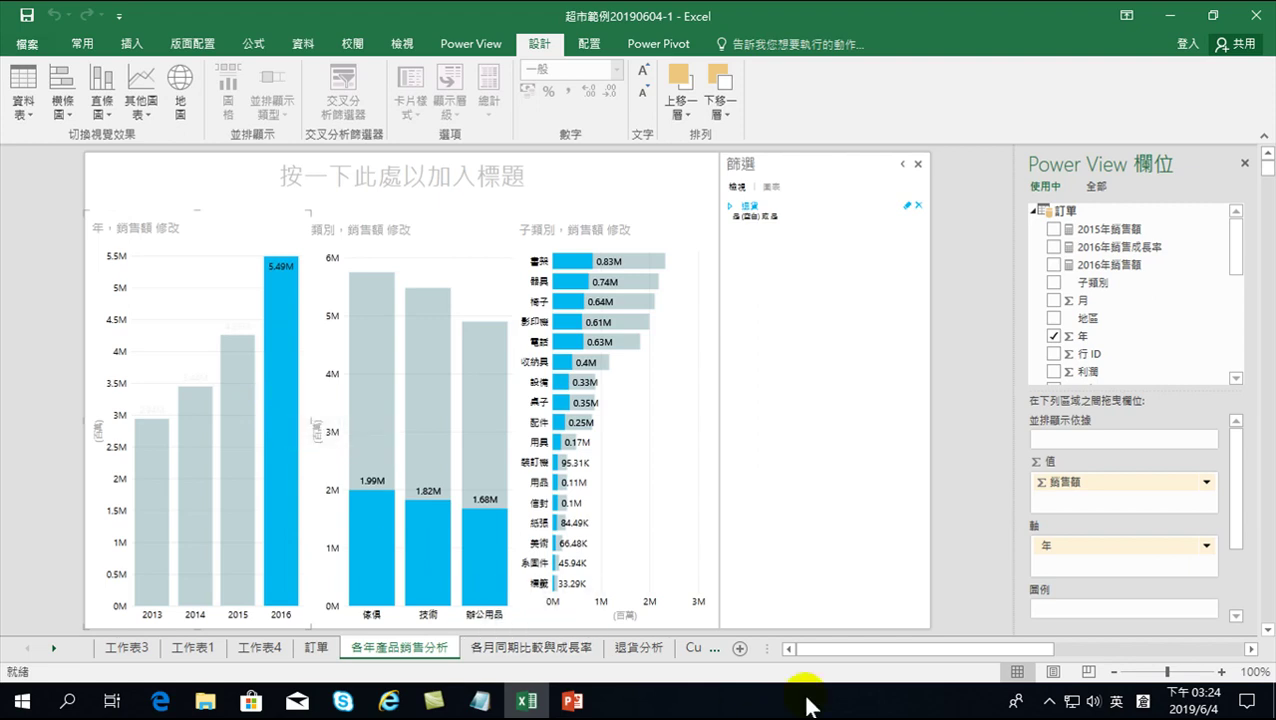
left_click(571, 700)
right_click(318, 265)
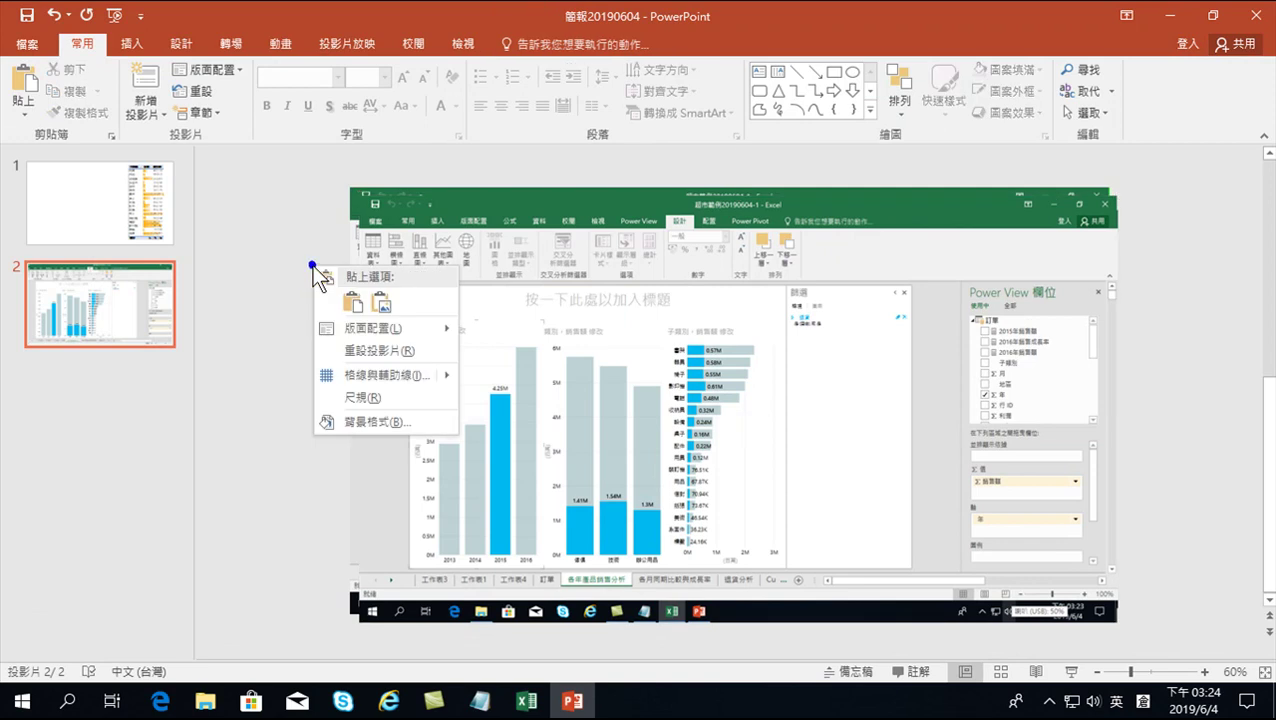
left_click(379, 296)
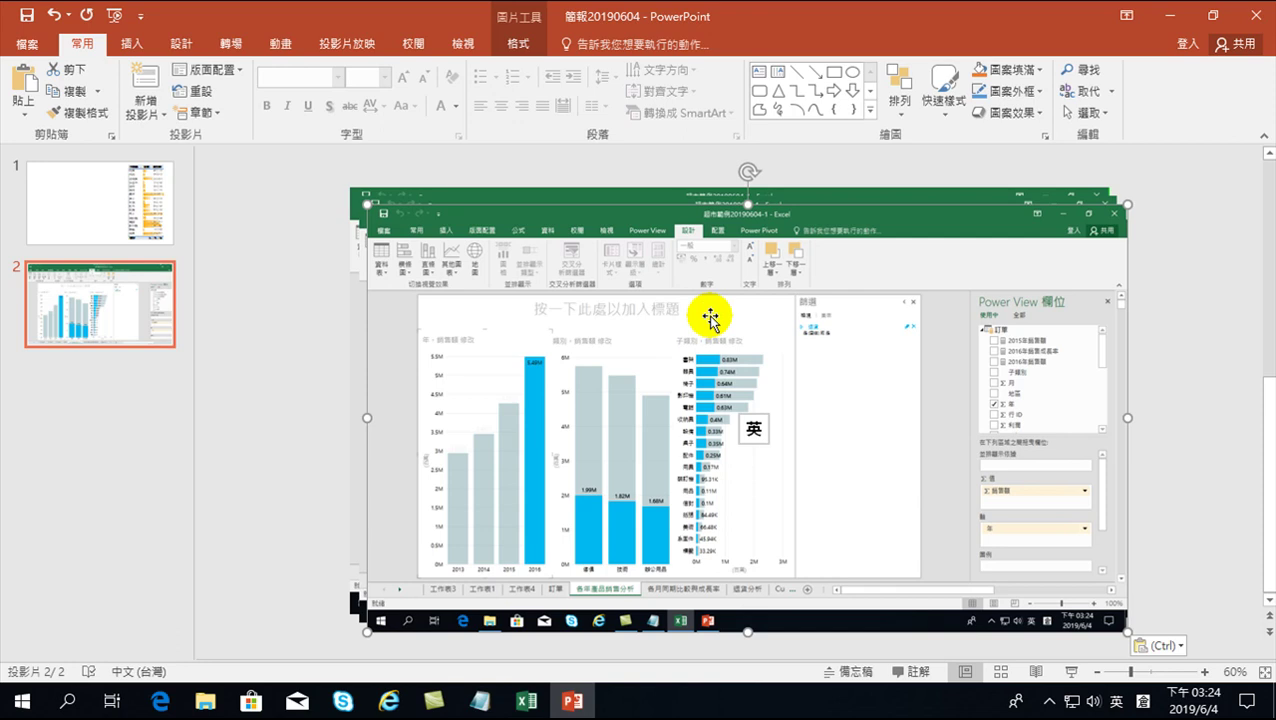
Step: Nudge a stacked screenshot into line with the others, then marquee-select all pictures on slide 2
left_click(433, 192)
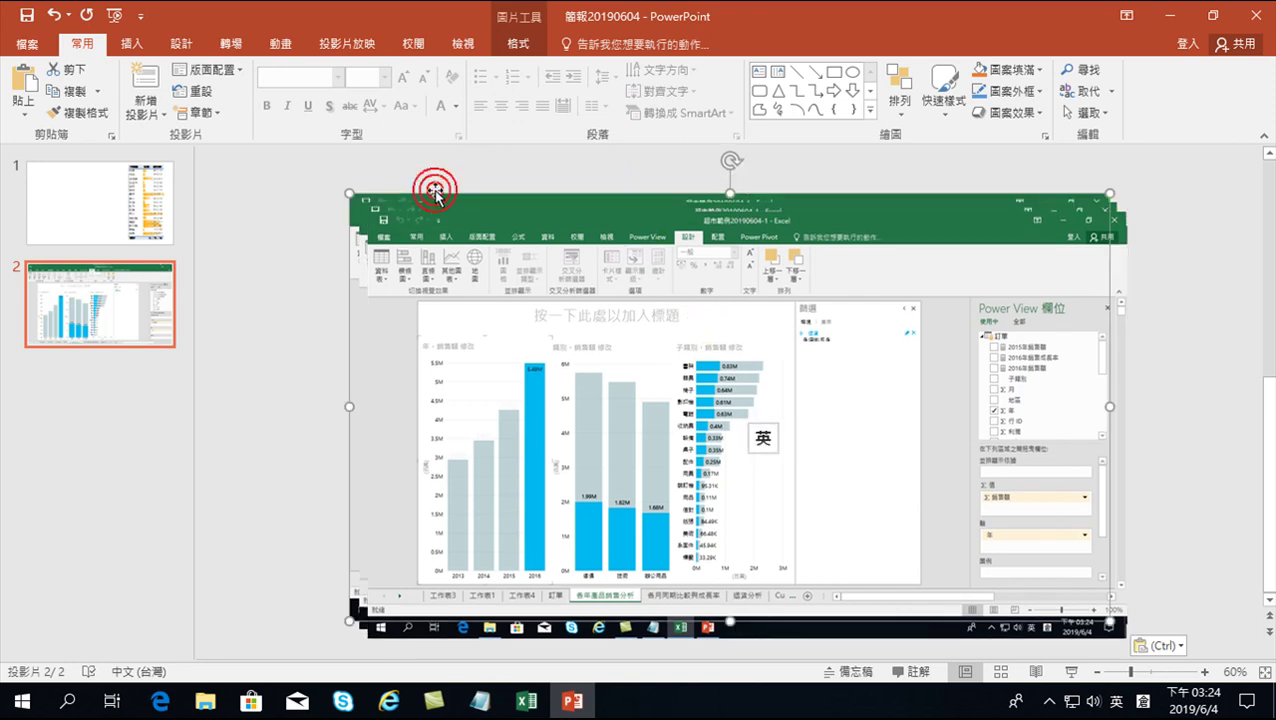
left_click(399, 205)
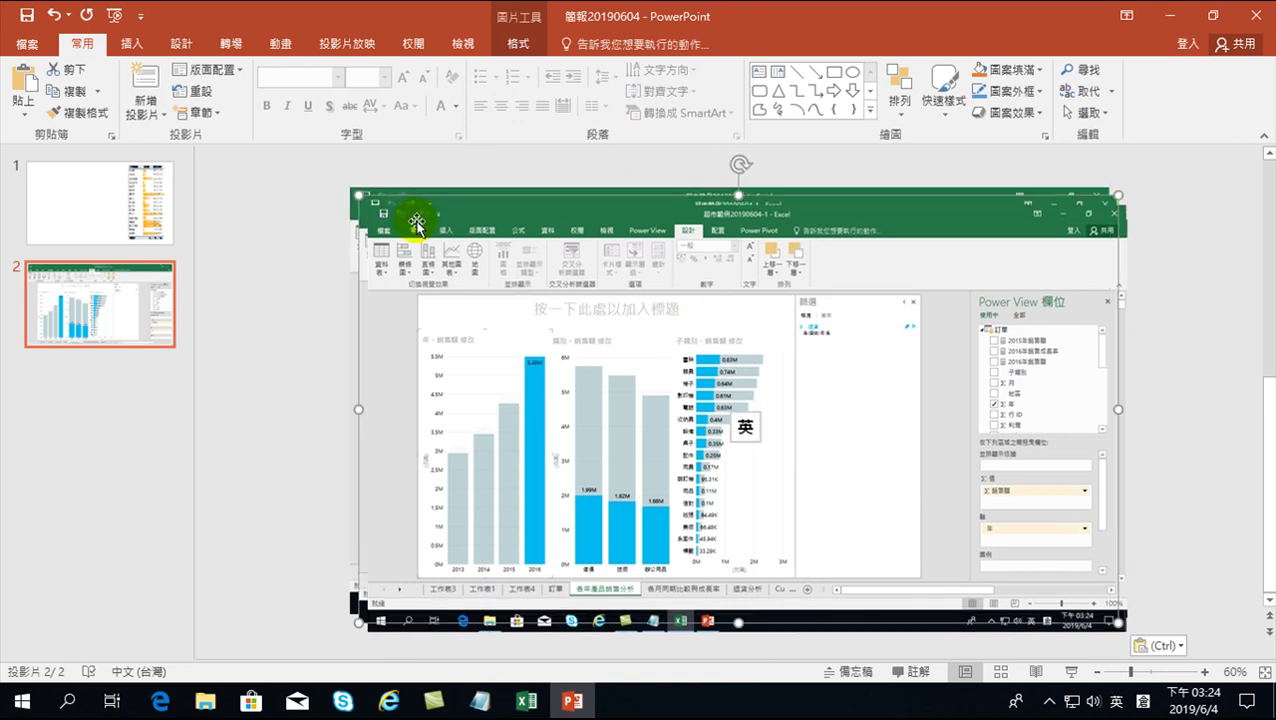
left_click_drag(416, 224, 425, 234)
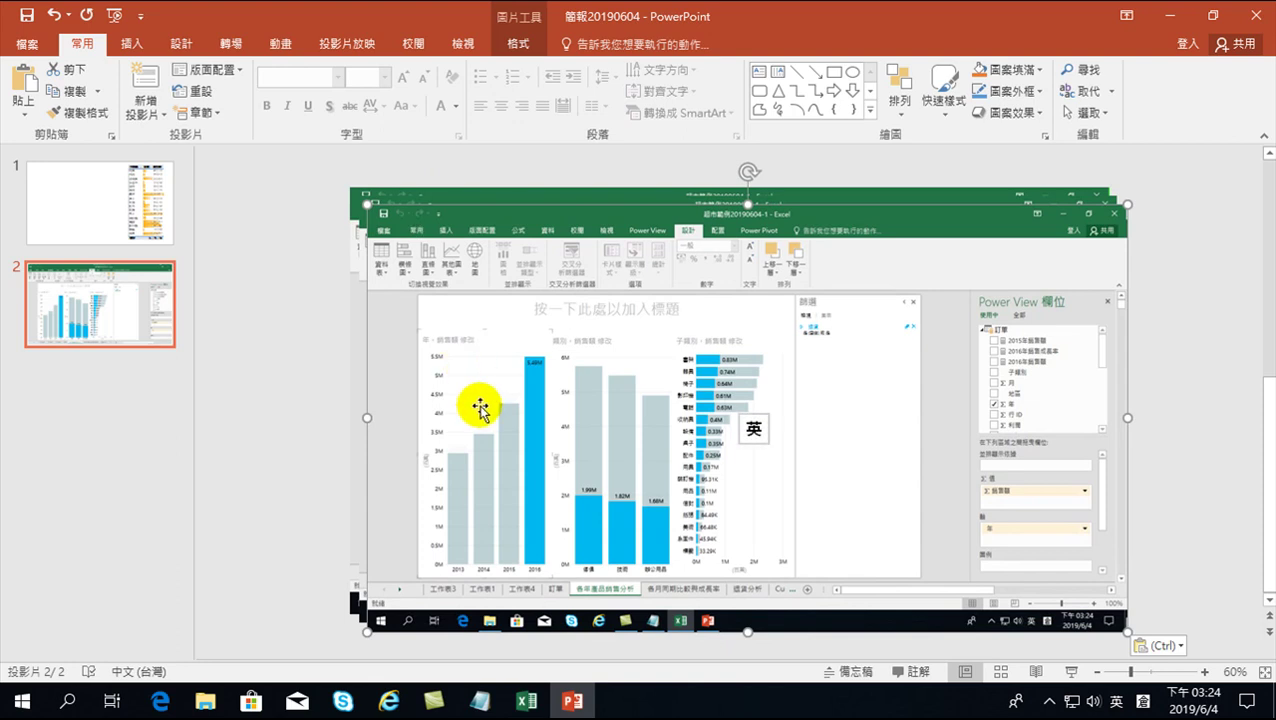
mouse_move(305, 161)
left_mouse_down()
mouse_move(647, 292)
mouse_move(1045, 601)
mouse_move(1144, 650)
mouse_move(1153, 630)
mouse_move(1121, 648)
mouse_move(1142, 637)
mouse_move(1212, 663)
mouse_move(1210, 650)
left_mouse_up()
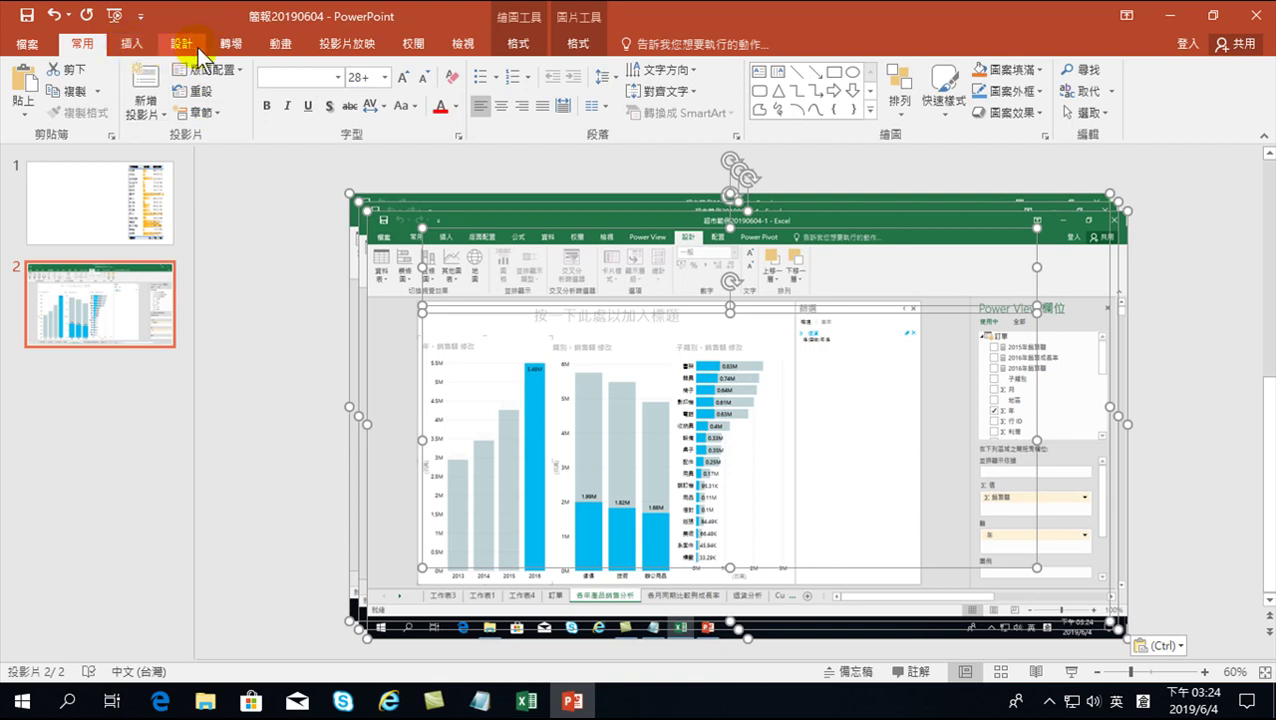
Step: Apply the Appear entrance animation to the selected screenshots, starting On Click
left_click(280, 45)
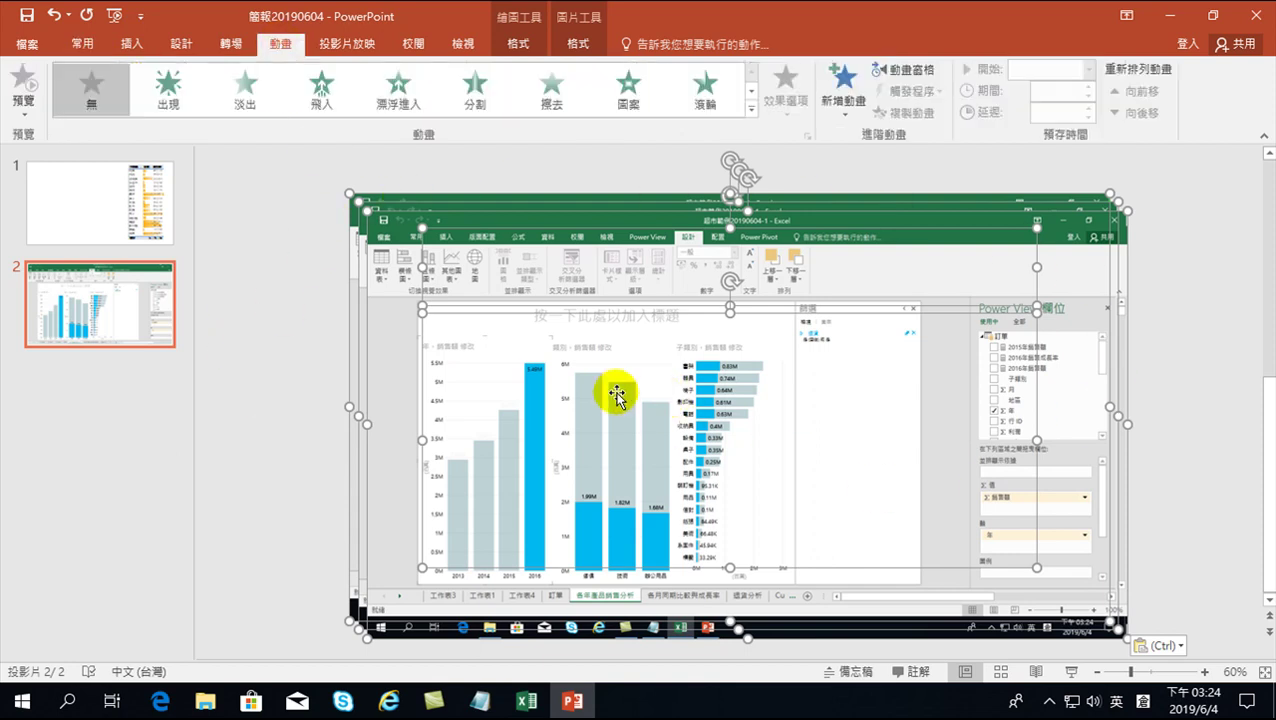
left_click(168, 90)
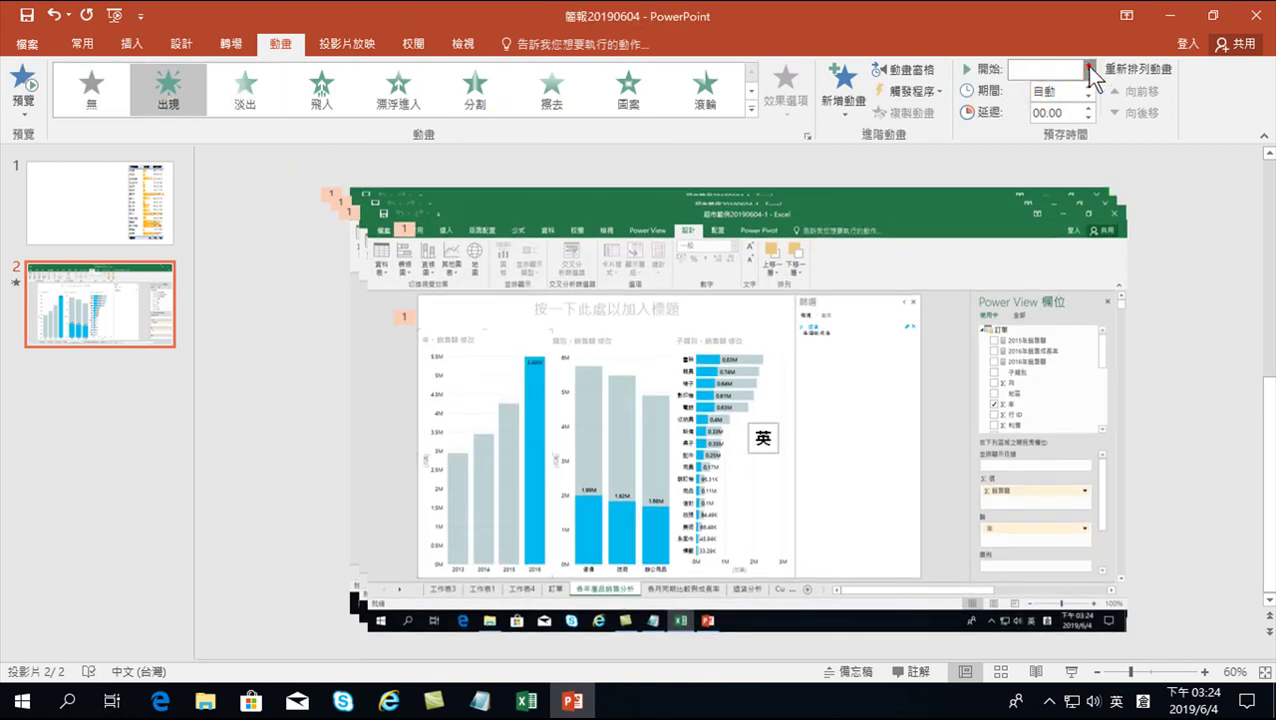
left_click(1088, 69)
left_click(1032, 91)
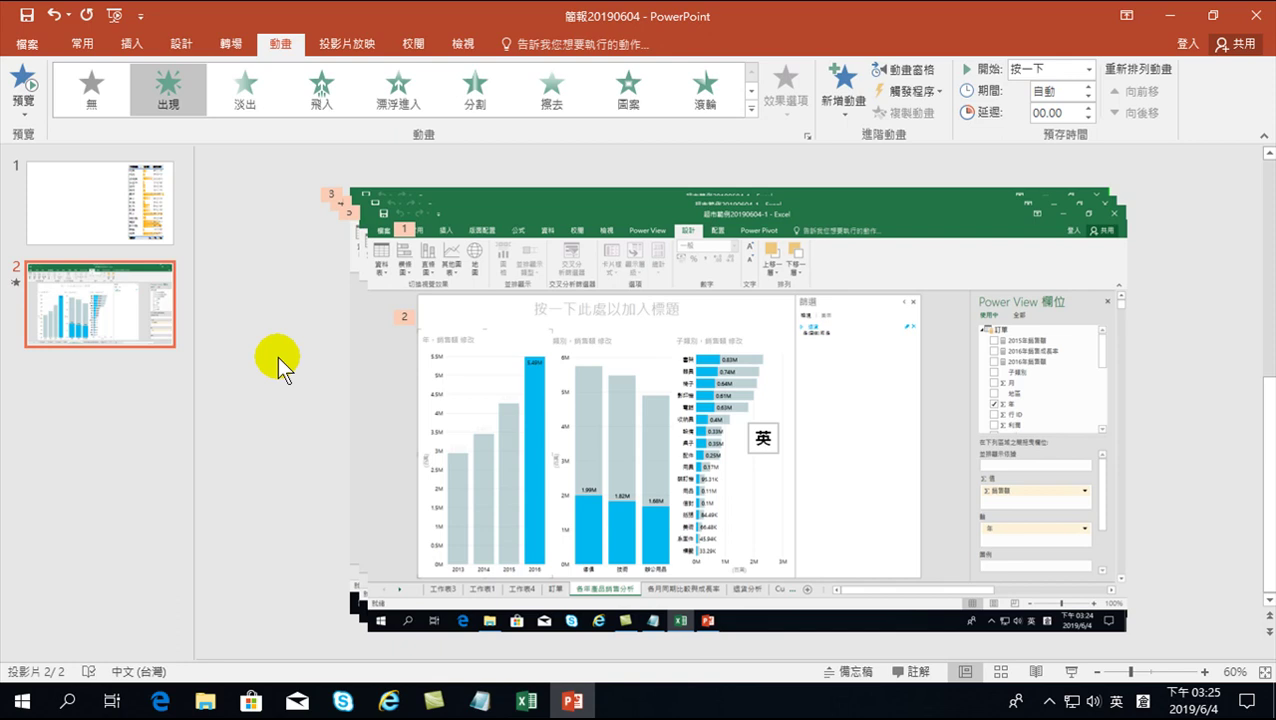
Step: Show the Animation Pane and select the 標題 1 and content placeholder animations
left_click(278, 310)
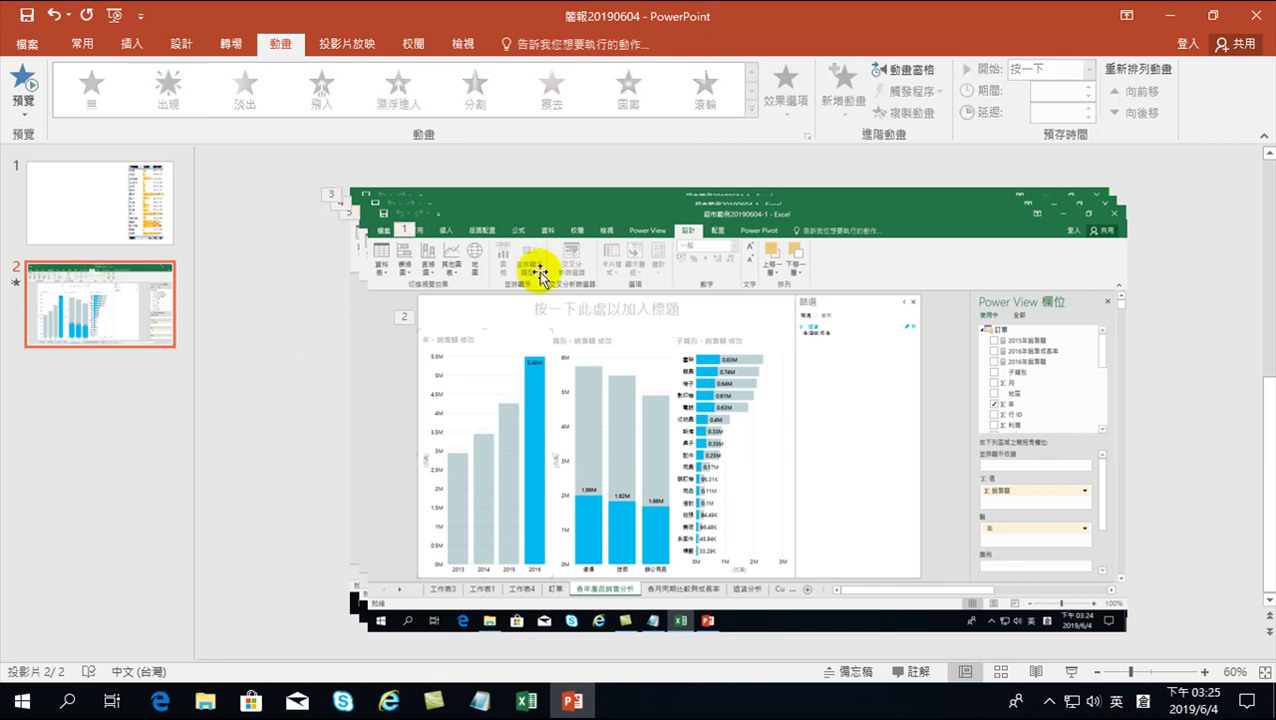
left_click(905, 72)
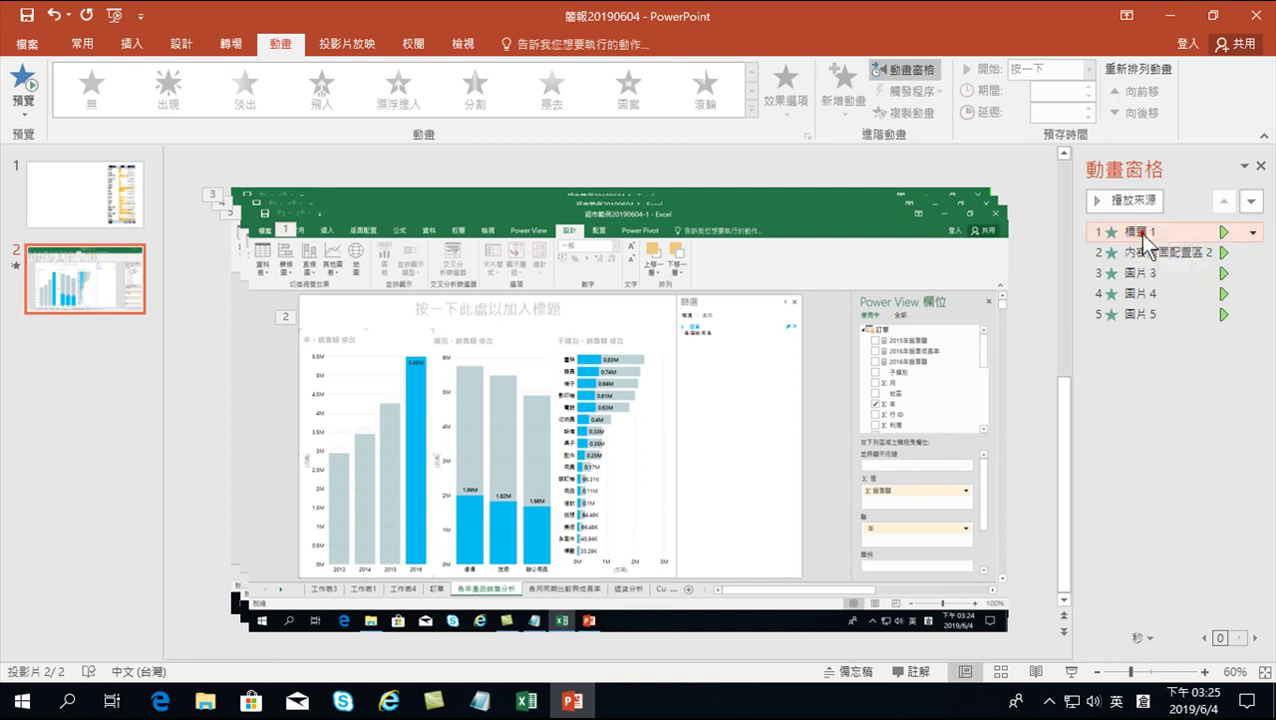
left_click(1154, 231)
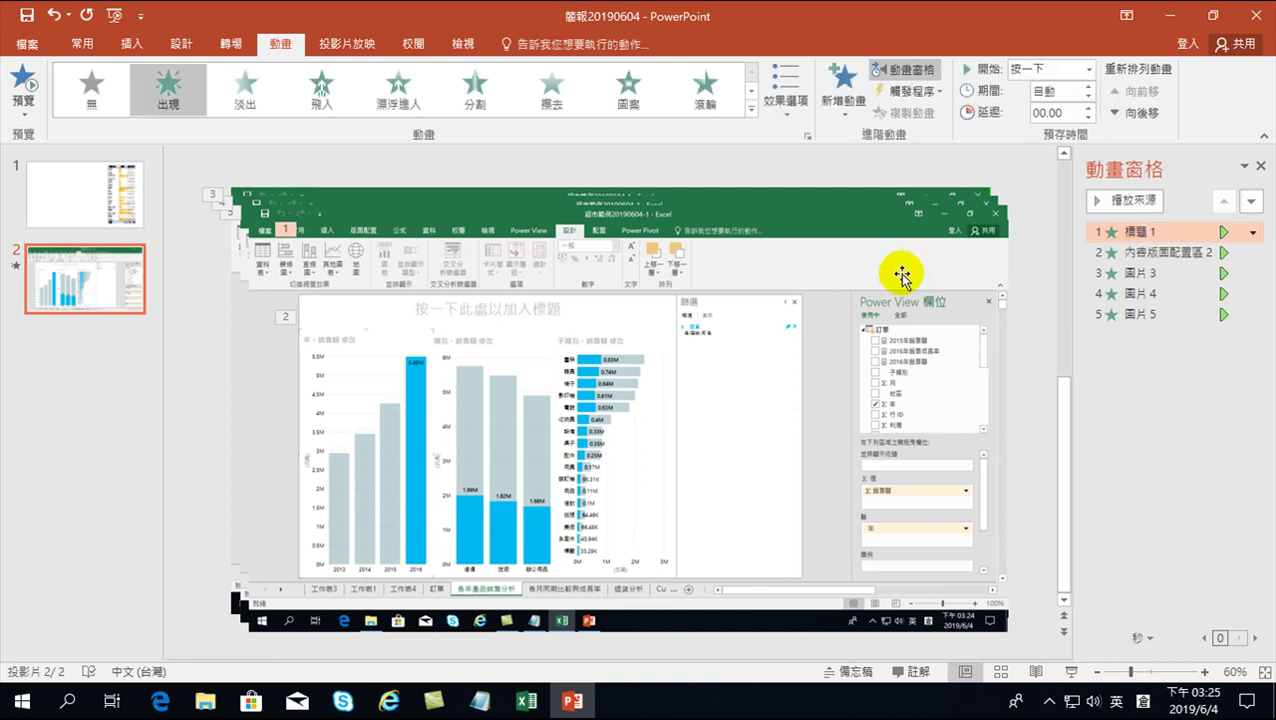
left_click(1139, 251)
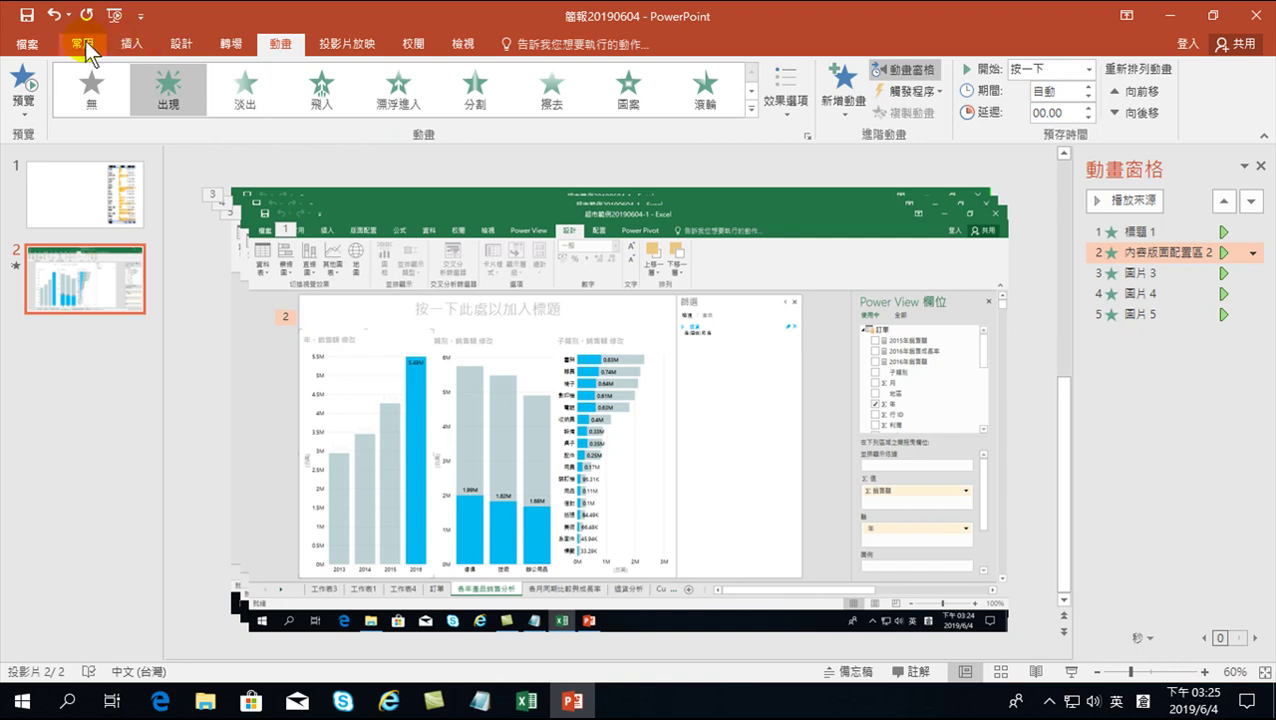
Step: Insert a new slide 3, then return to slide 2 and pick its 標題 1 animation
left_click(129, 45)
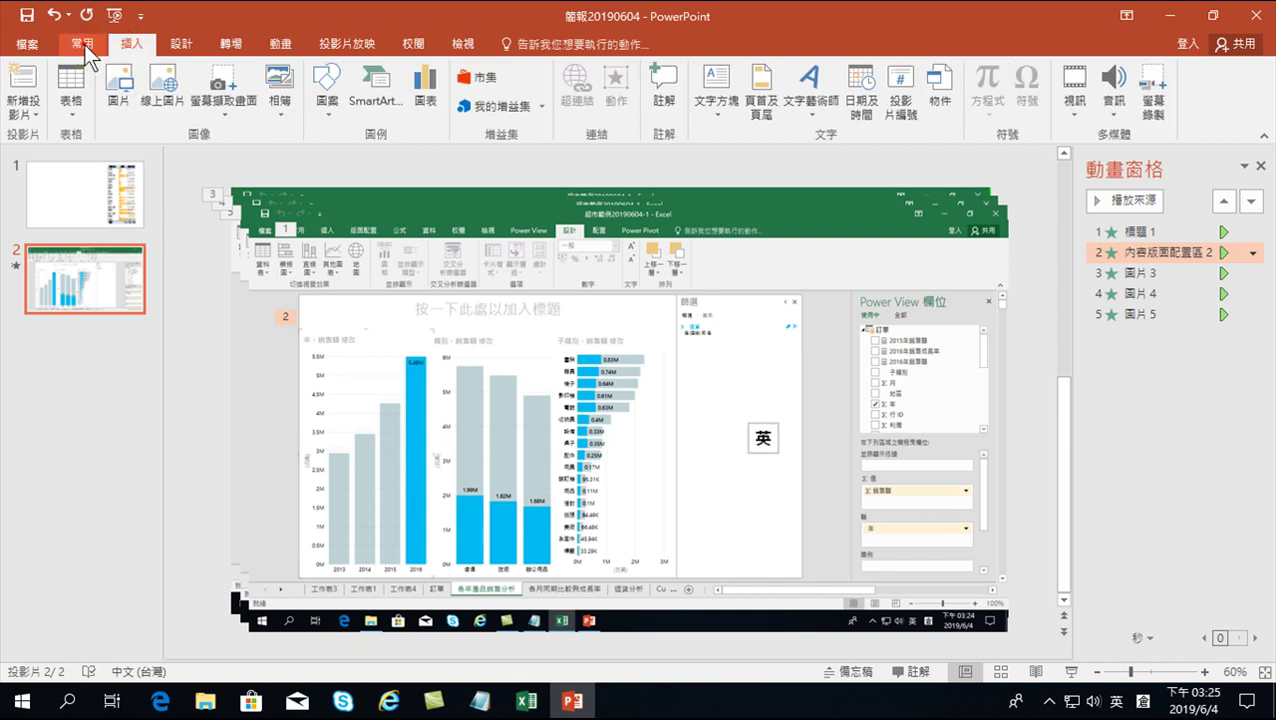
left_click(83, 44)
left_click(147, 88)
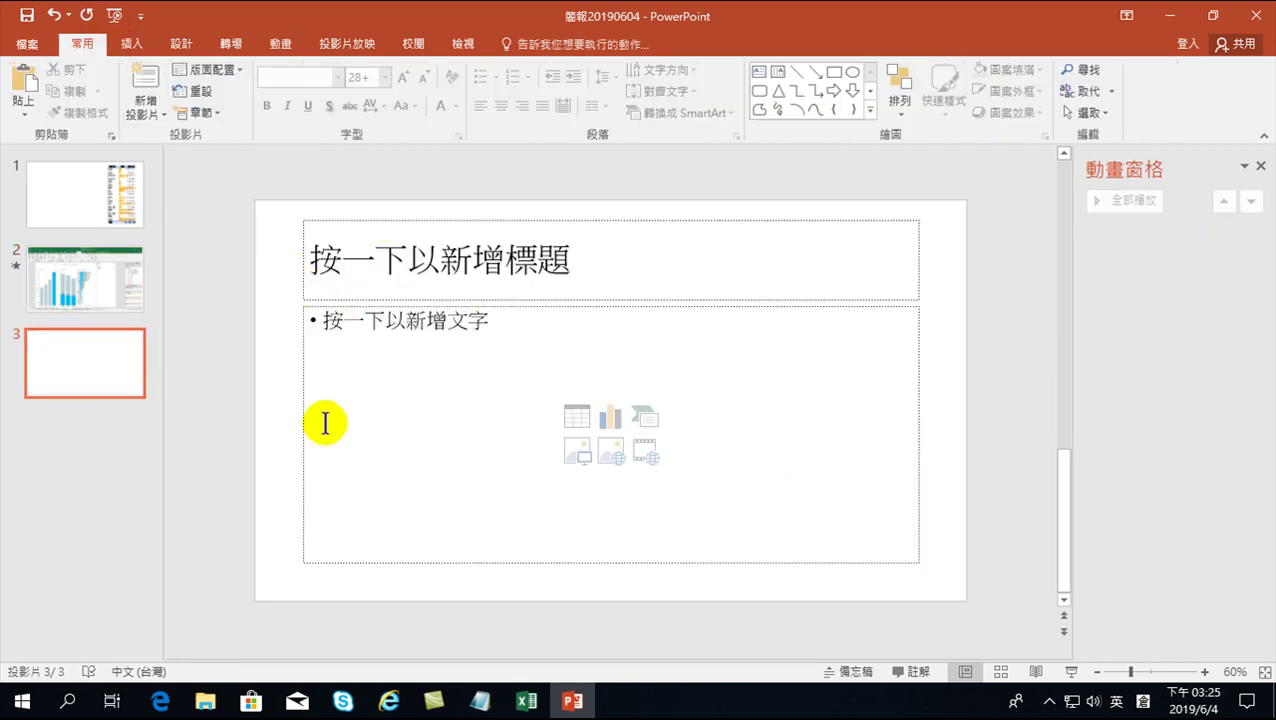
left_click(130, 279)
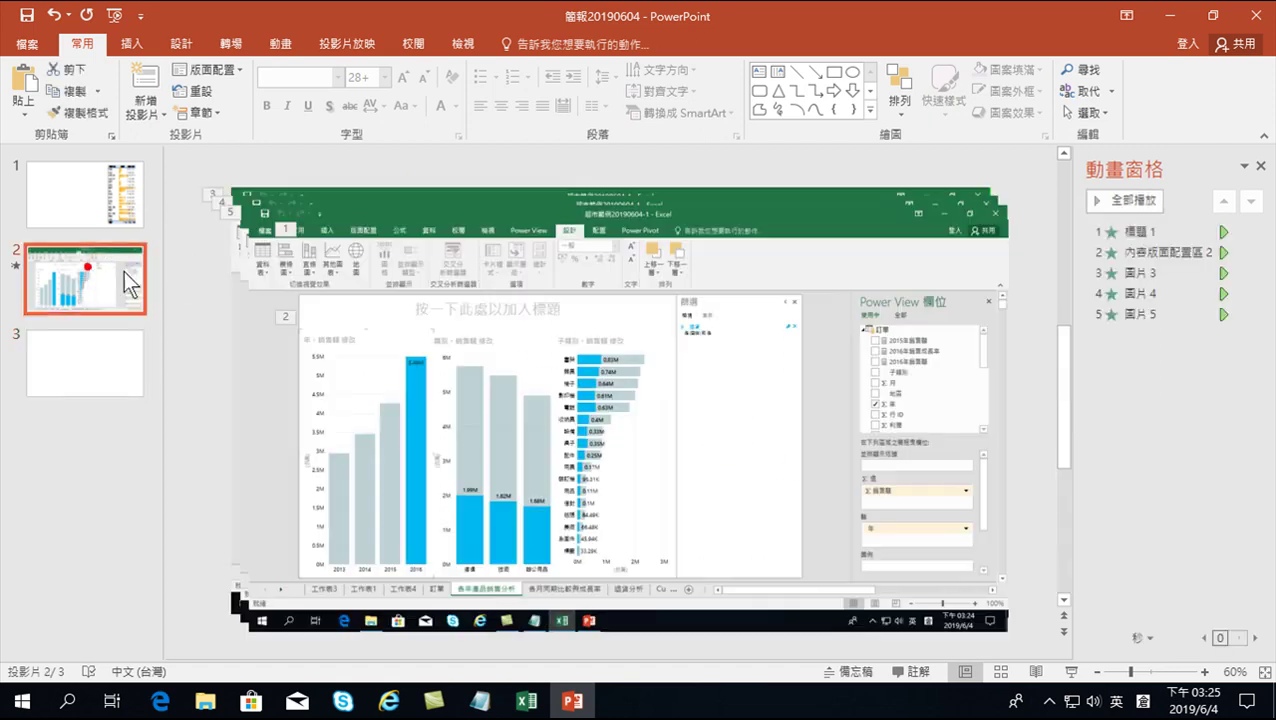
right_click(1153, 233)
Step: Remove the 標題 1 and 內容版面配置區 2 animations from the Animation Pane
left_click(1138, 232)
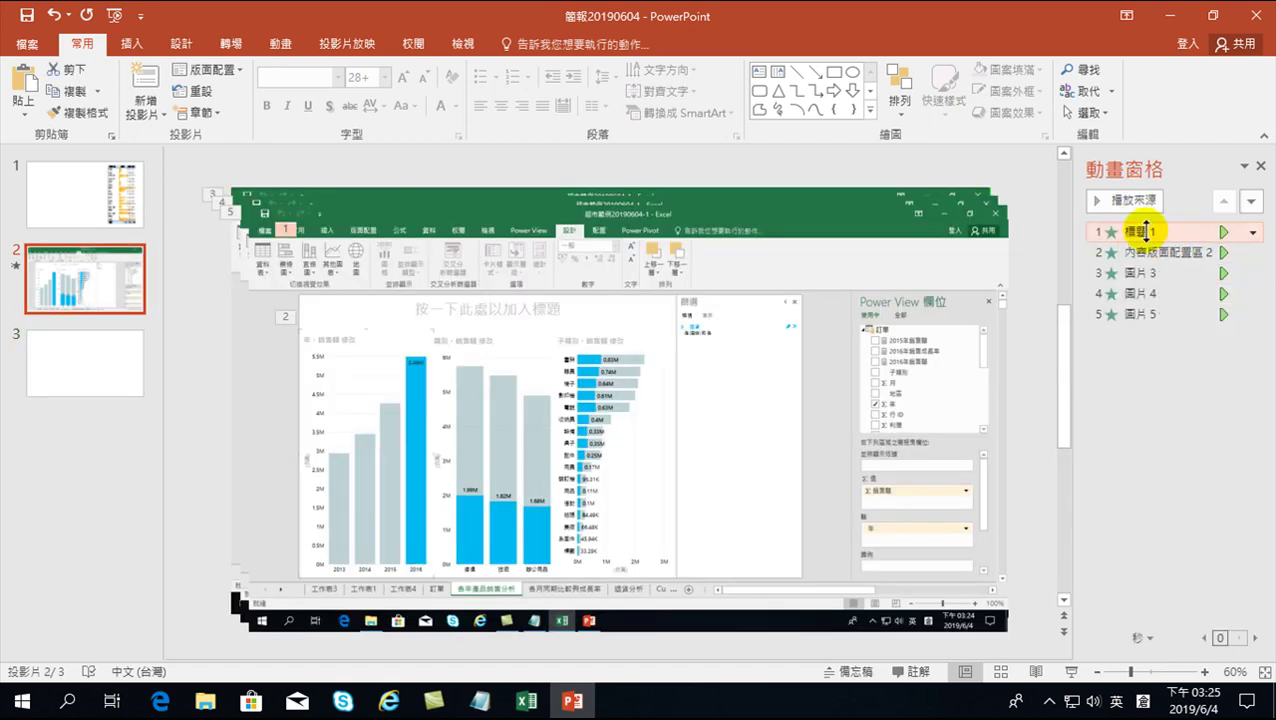
left_click(1253, 233)
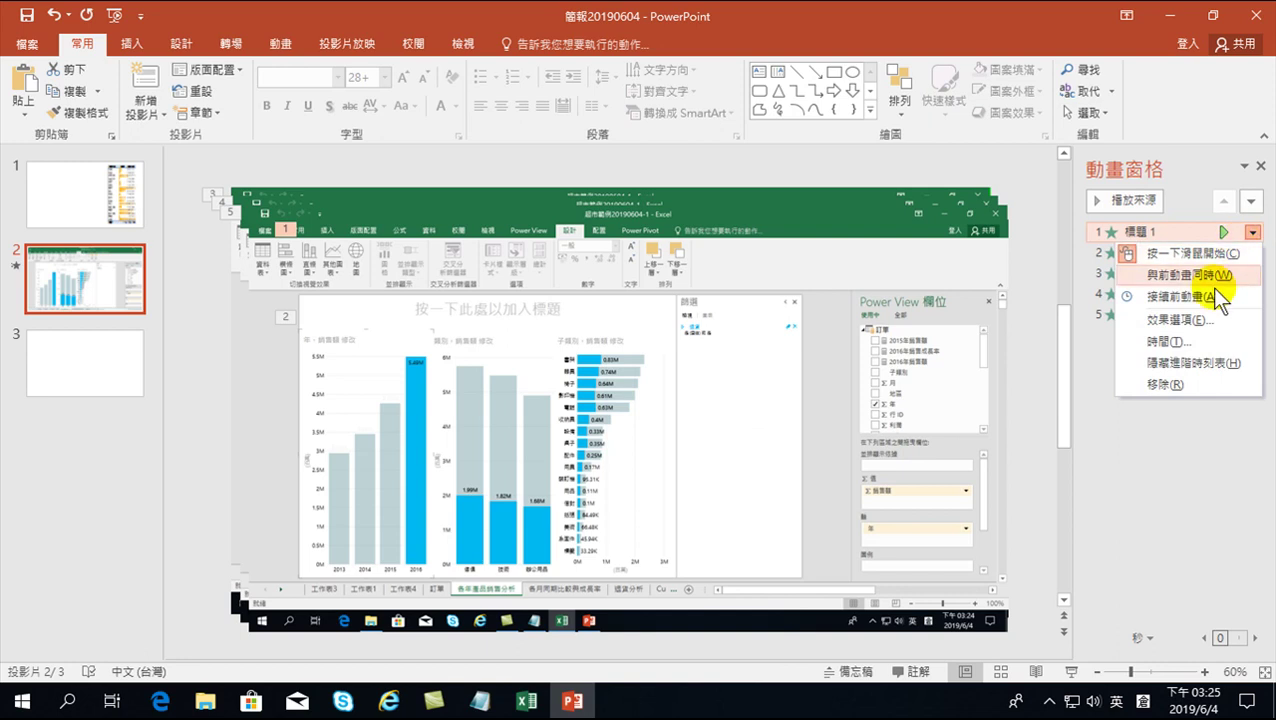
left_click(1153, 388)
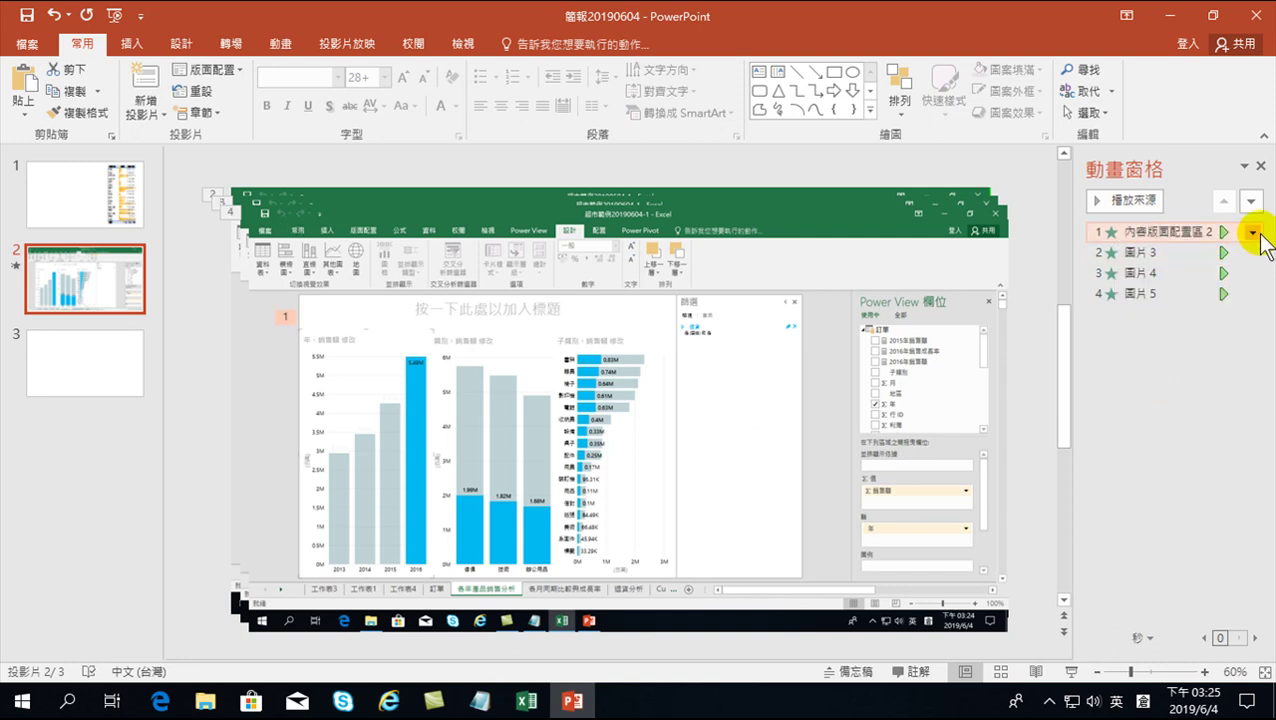
left_click(1253, 232)
left_click(1160, 384)
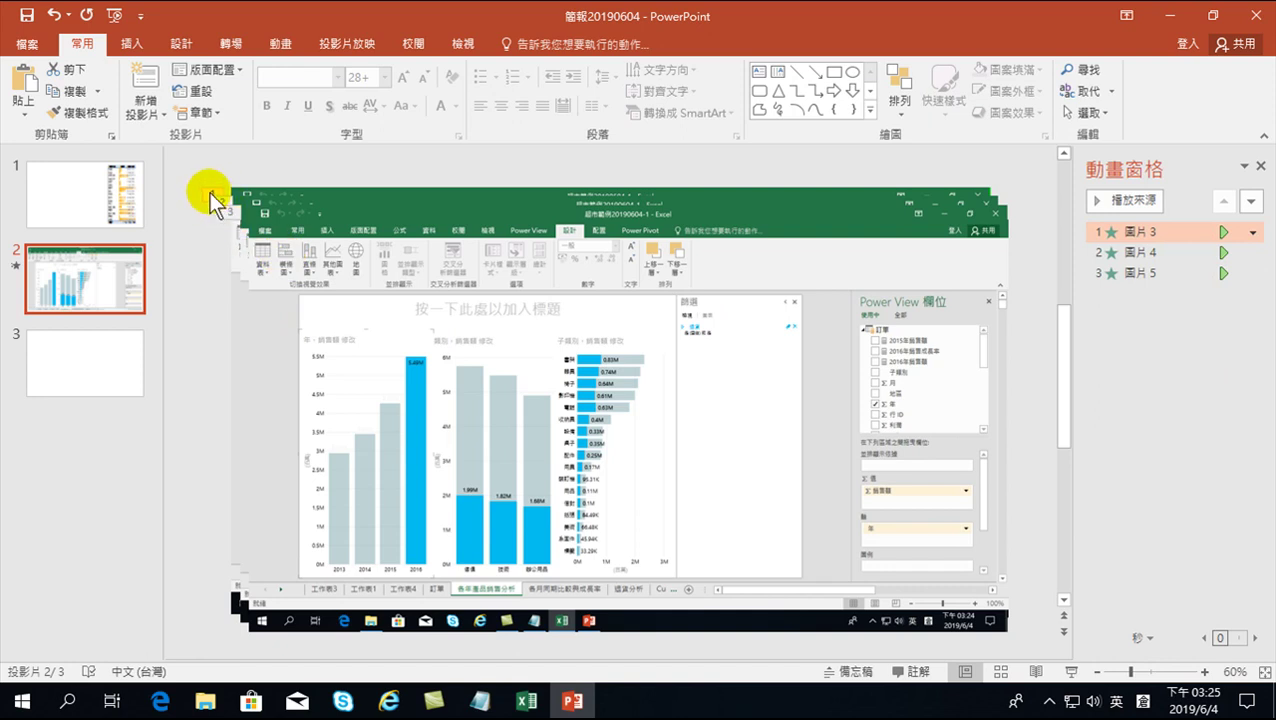
Step: Check the remaining 圖片 4 and 圖片 5 animations, then go to slide 1
left_click(1138, 252)
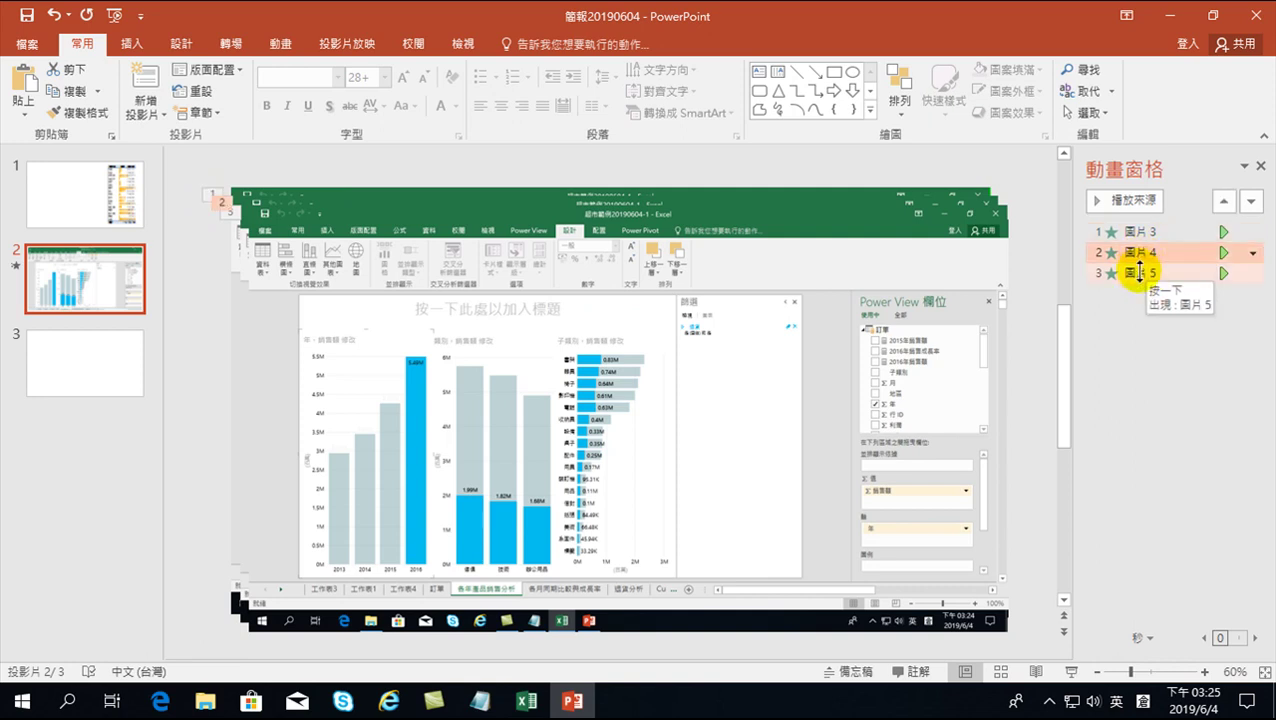
left_click(1138, 272)
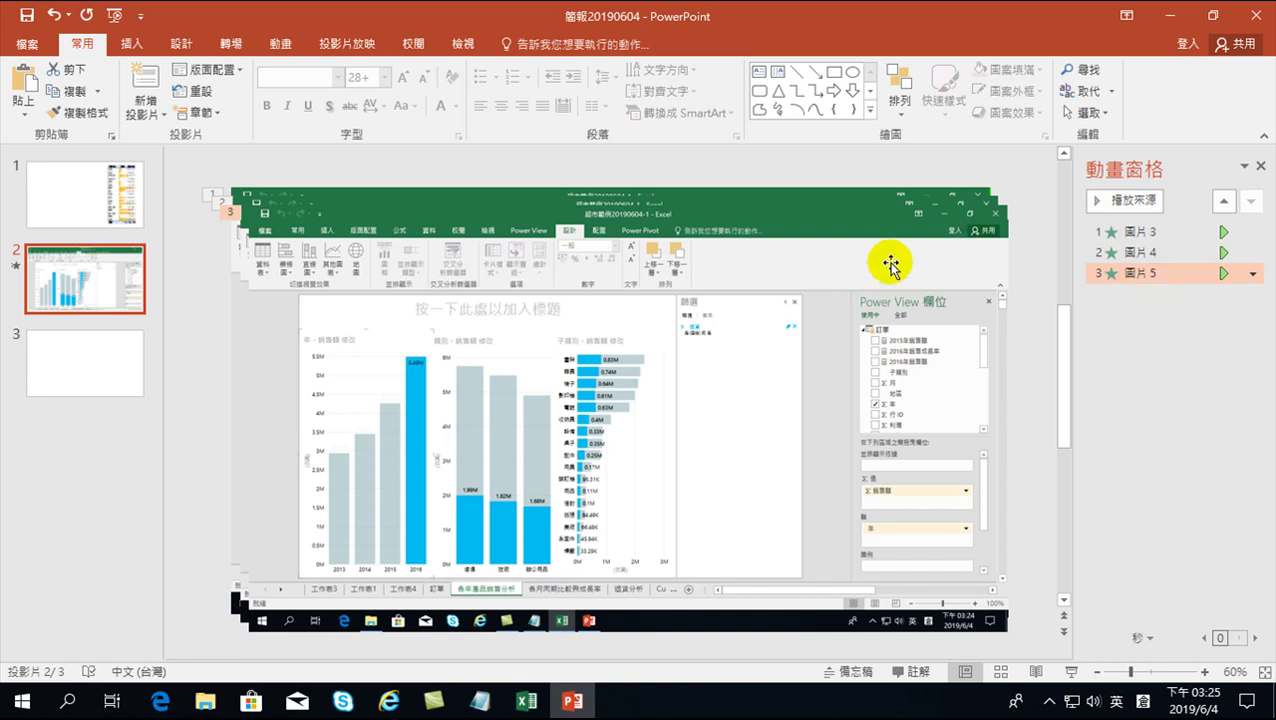
left_click(54, 182)
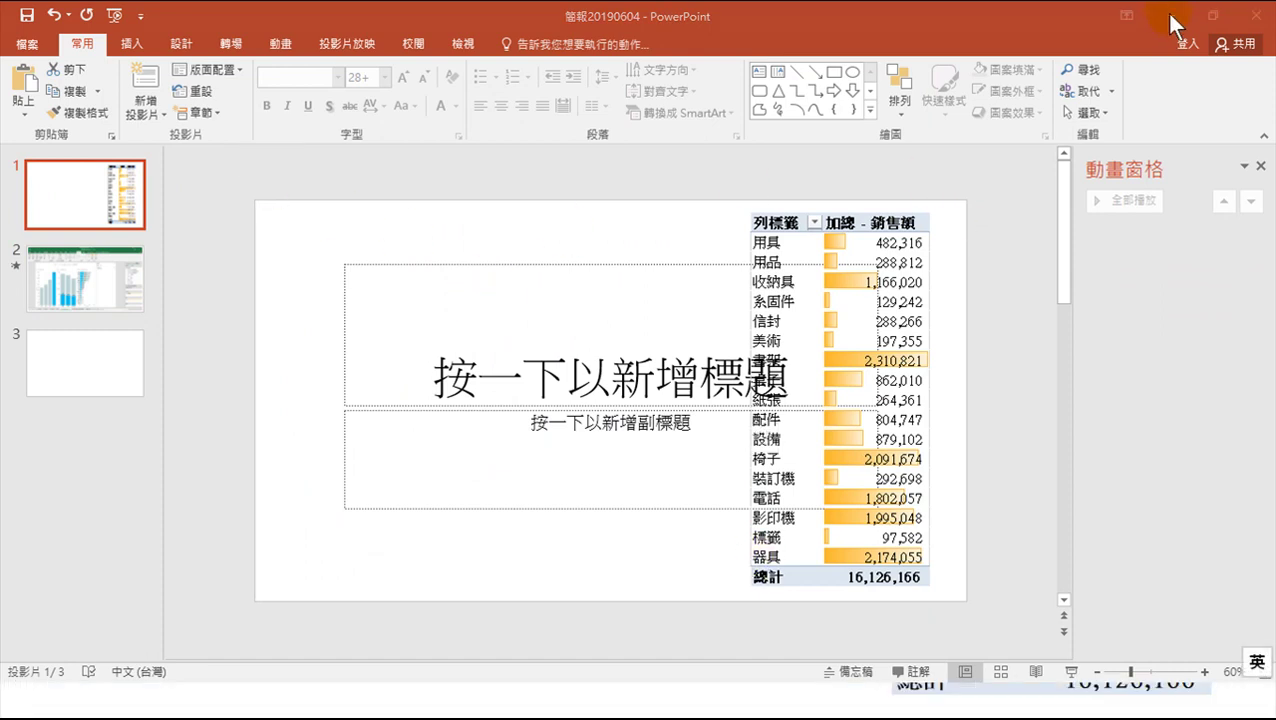
Step: Start the slide show from the beginning with F5 and advance one slide
key("F5")
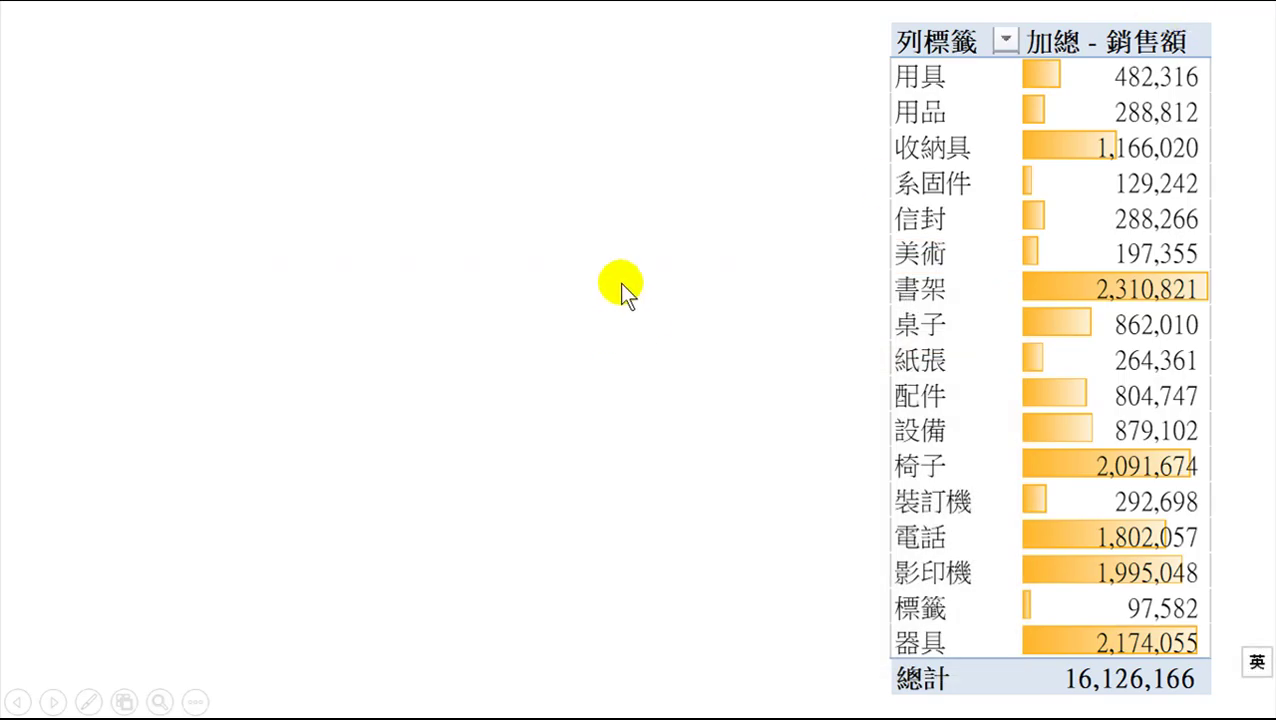
left_click(508, 279)
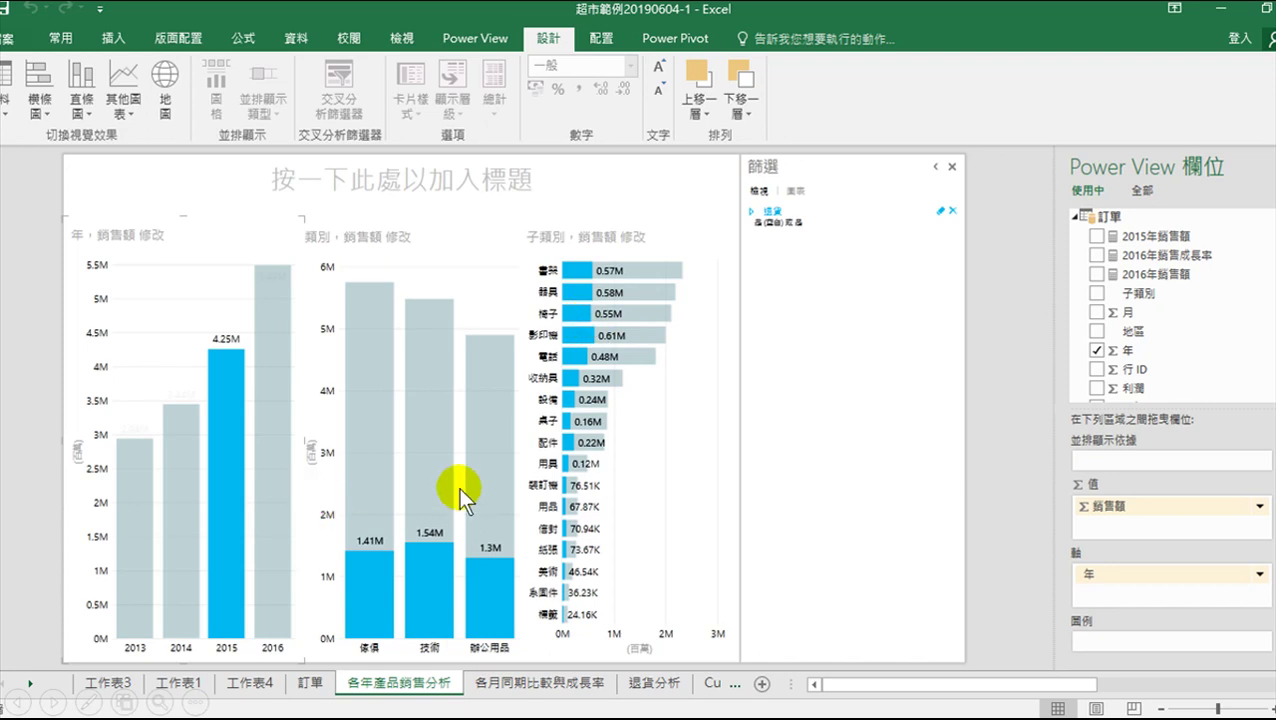
Step: Advance through the 2016-highlighted screenshot to the blank final slide
left_click(229, 424)
left_click(269, 361)
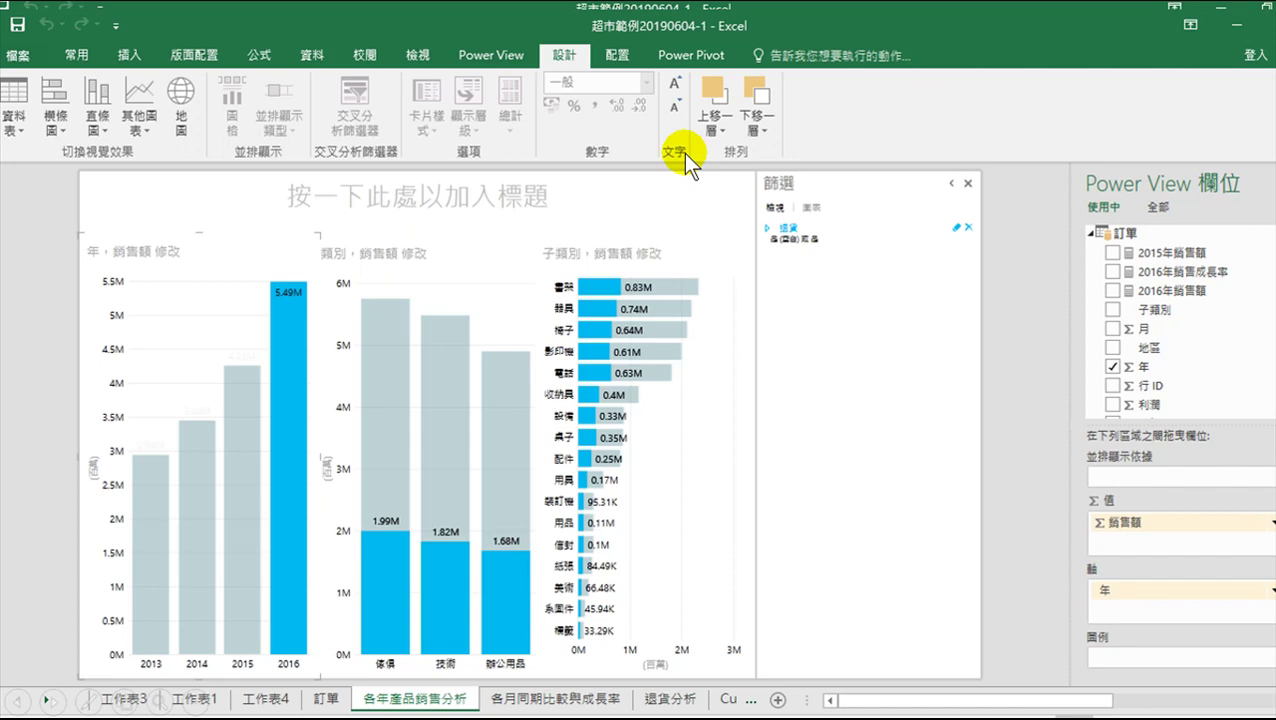
left_click(546, 300)
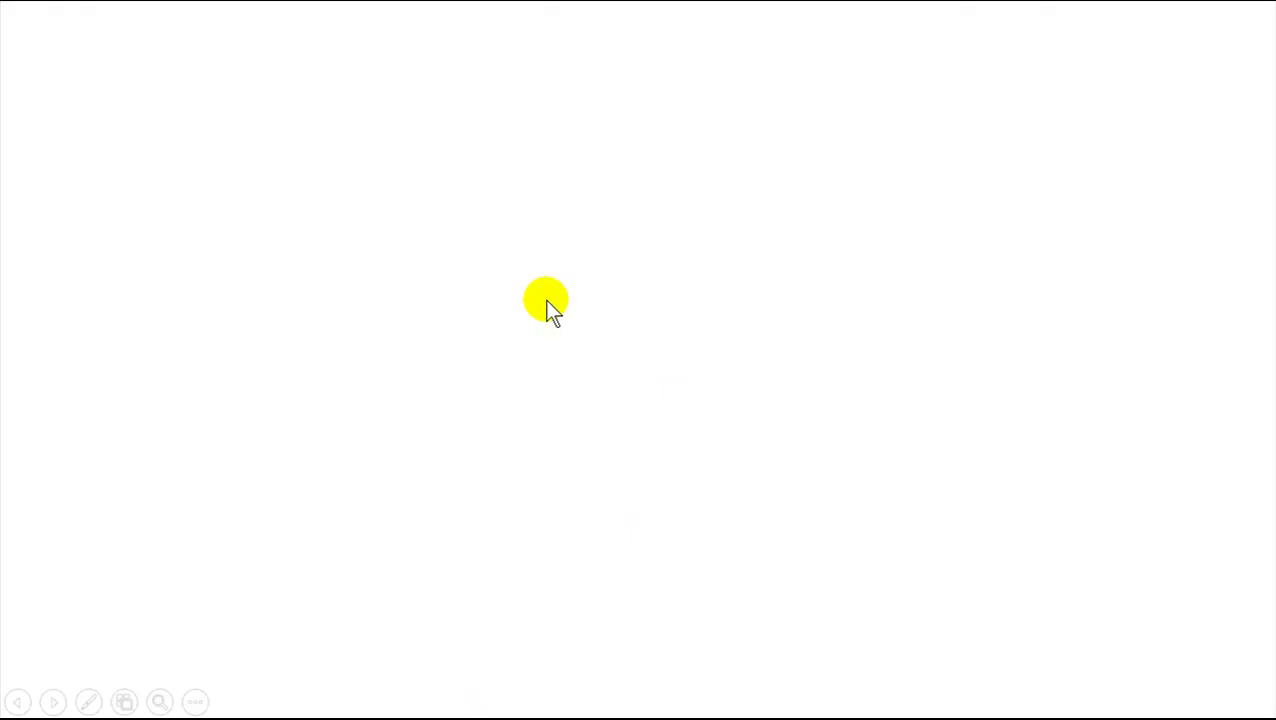
Step: End the slide show and switch over to the Excel workbook
left_click(551, 303)
left_click(553, 304)
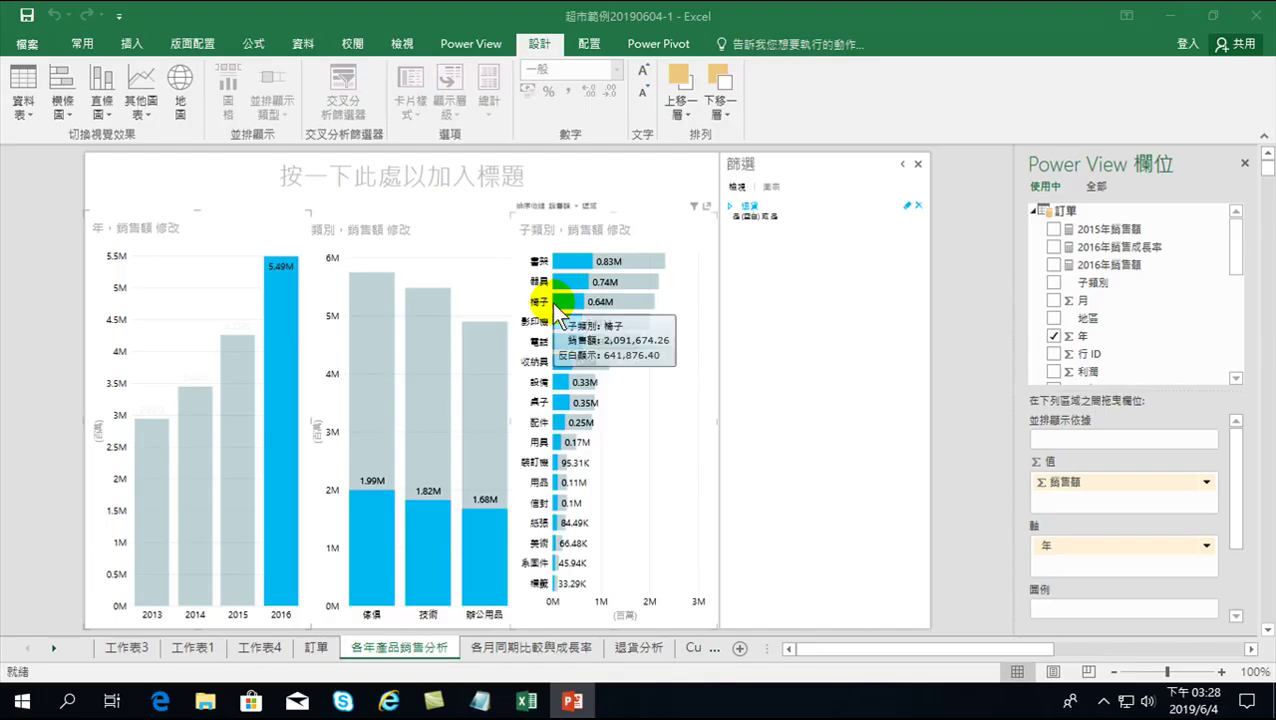
left_click(571, 703)
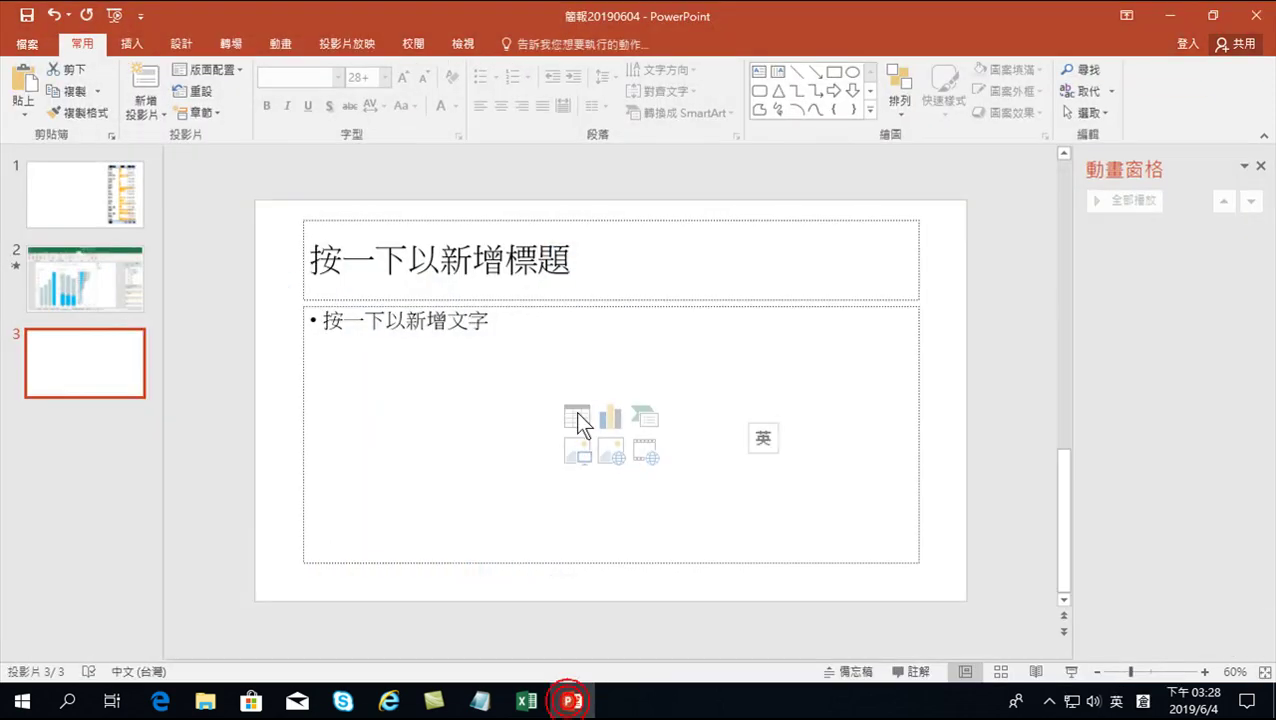
left_click(527, 702)
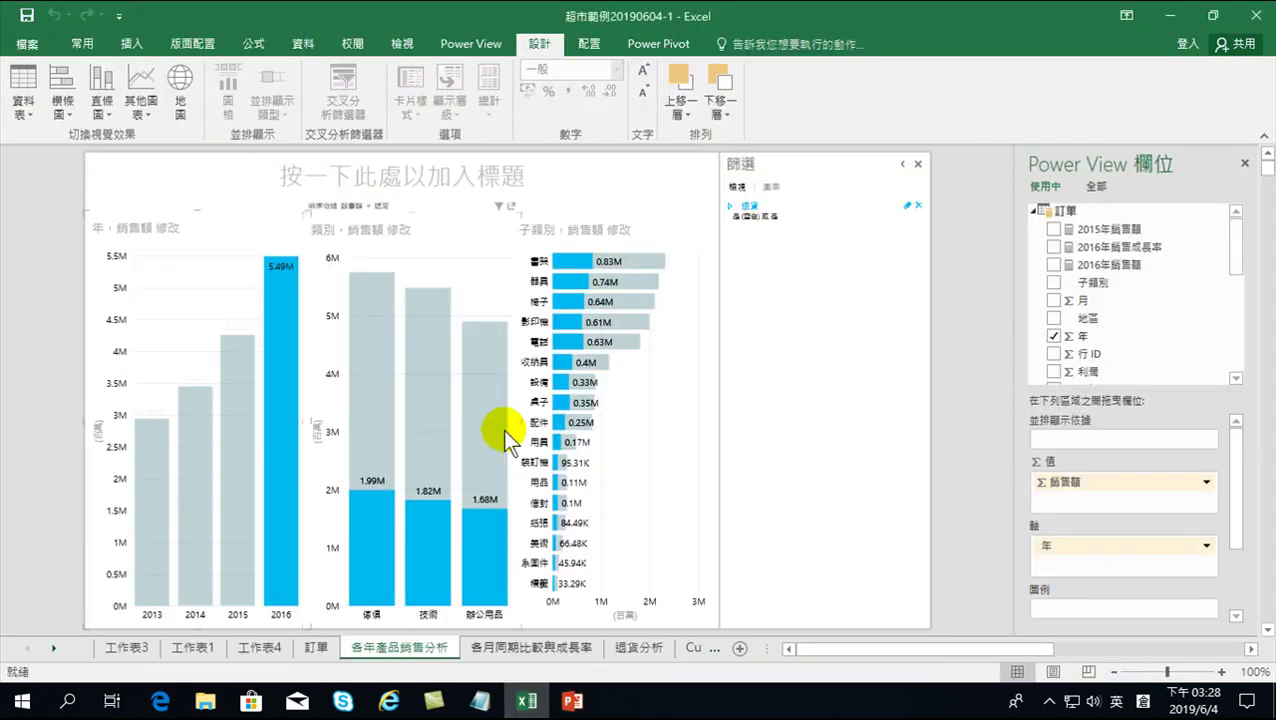
Step: Clear the 2016 cross-filter on the Power View charts and return to PowerPoint
left_click(285, 447)
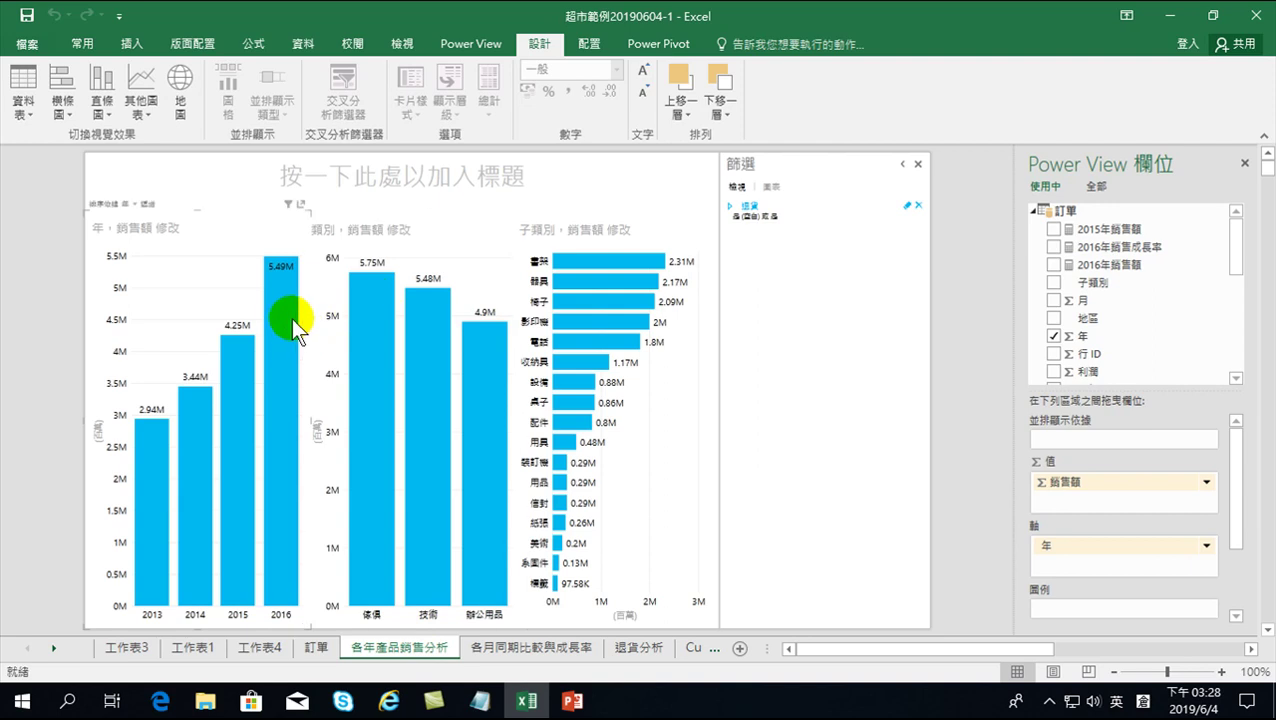
mouse_move(289, 295)
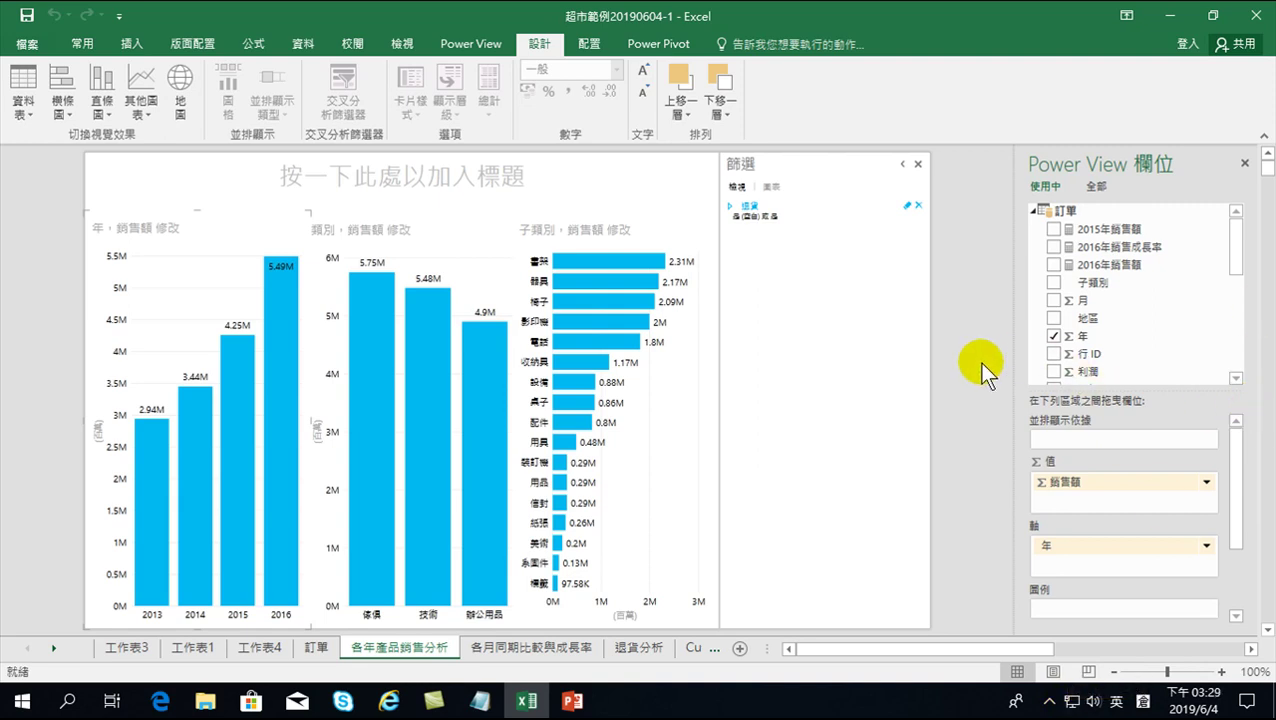
left_click(572, 701)
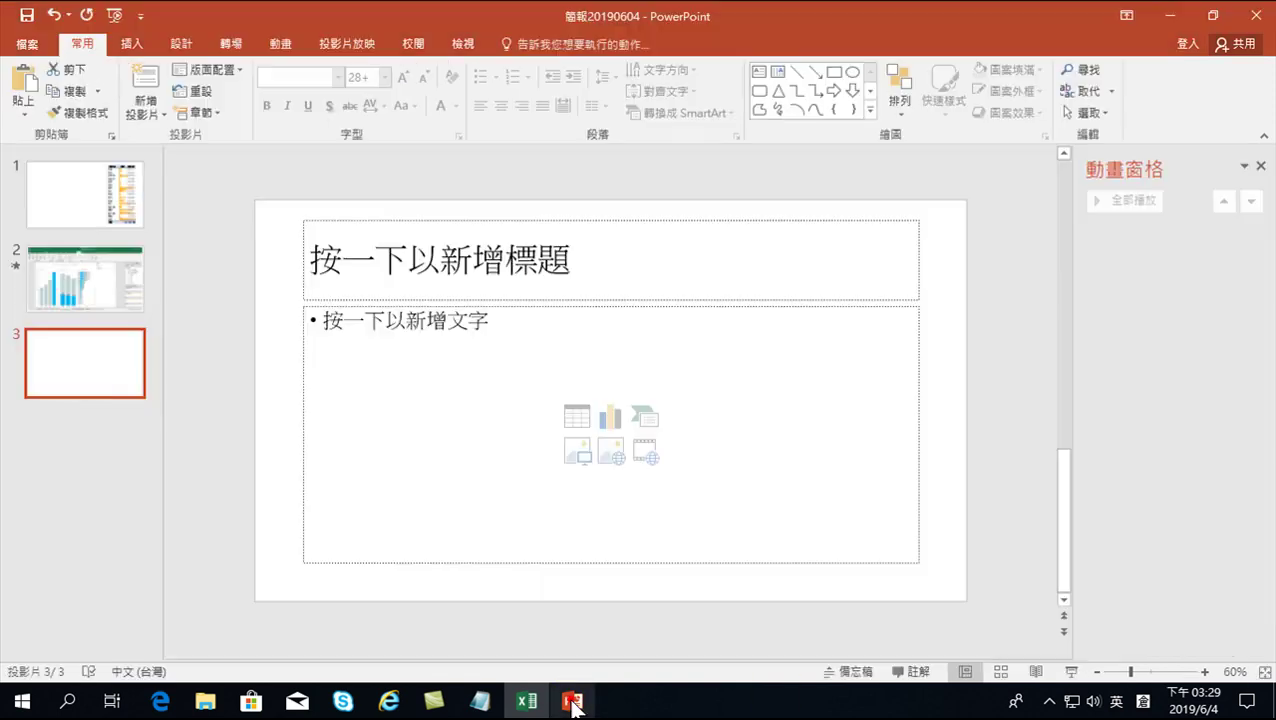
Step: Delete the old chart and blank slides, add a new slide 2, and paste the Excel screenshot
left_click(92, 277)
key("Delete")
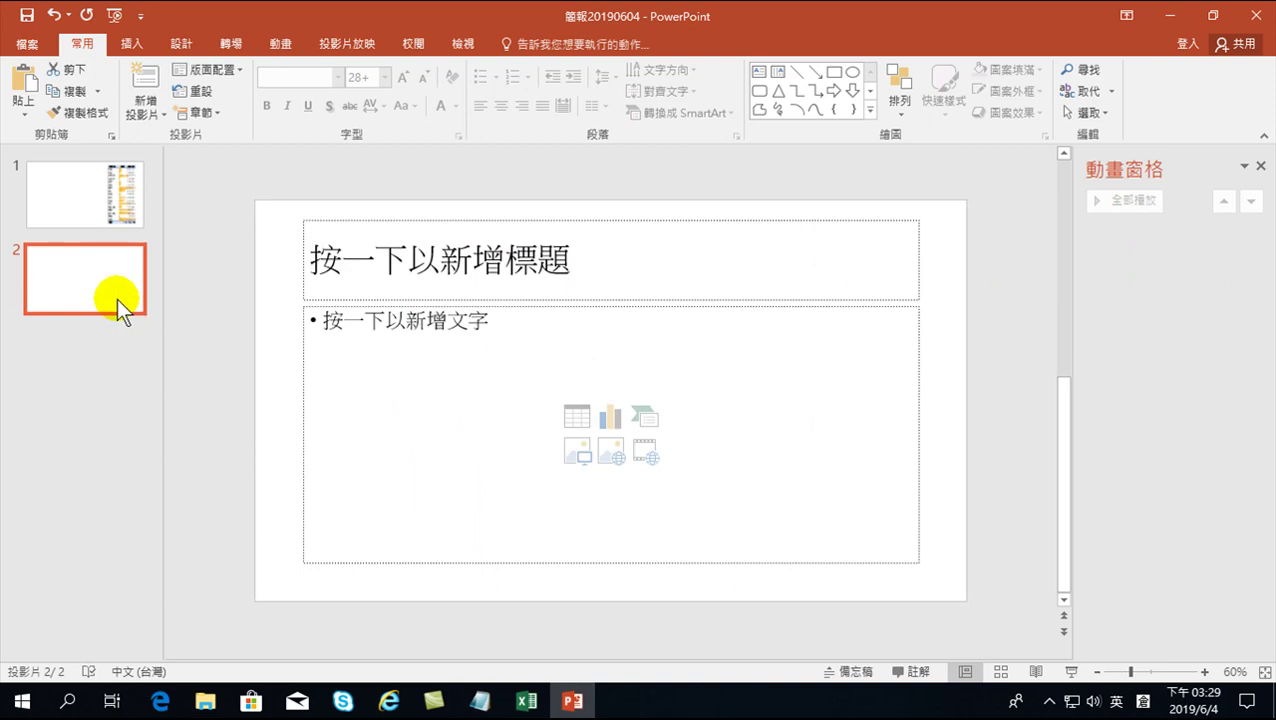
key("Delete")
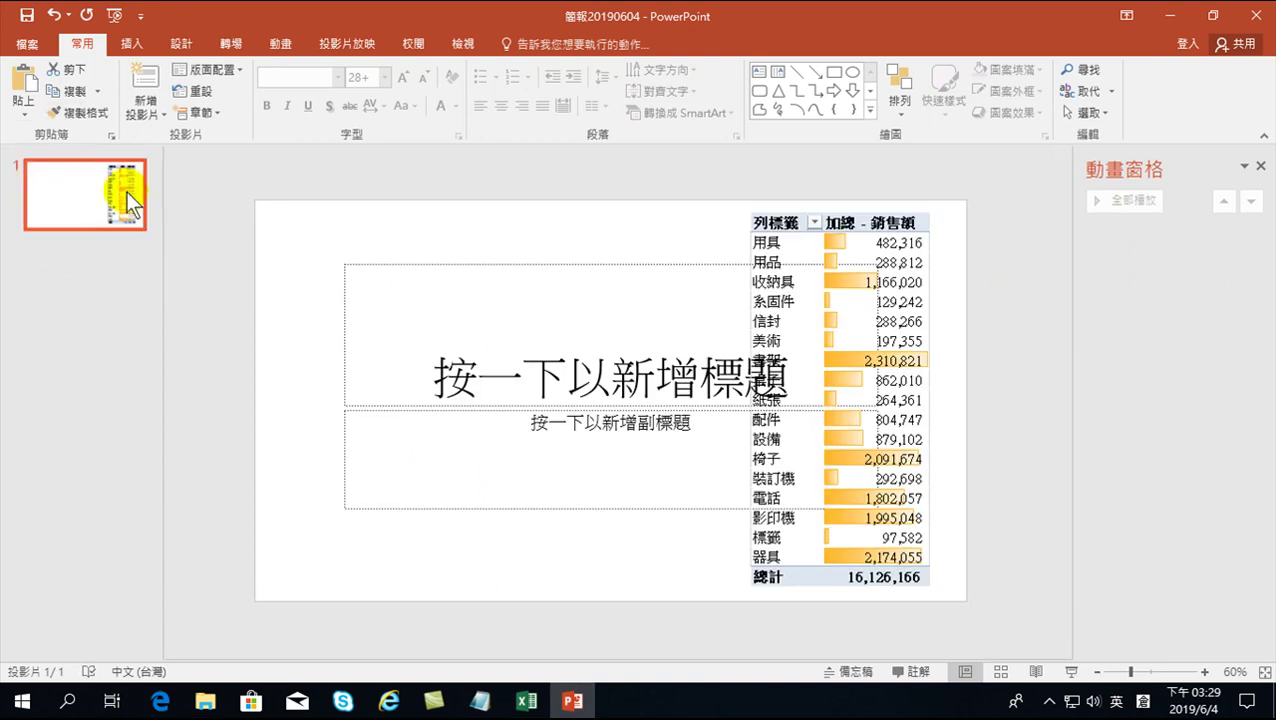
left_click(146, 78)
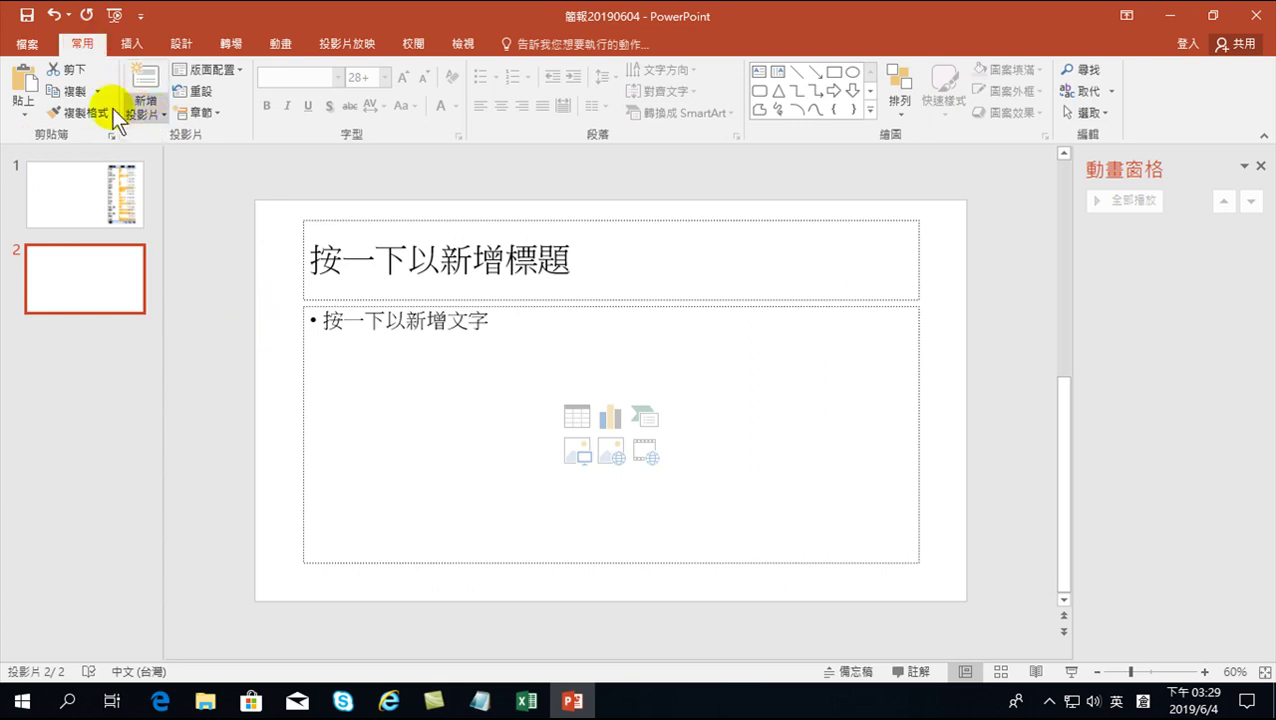
left_click(22, 80)
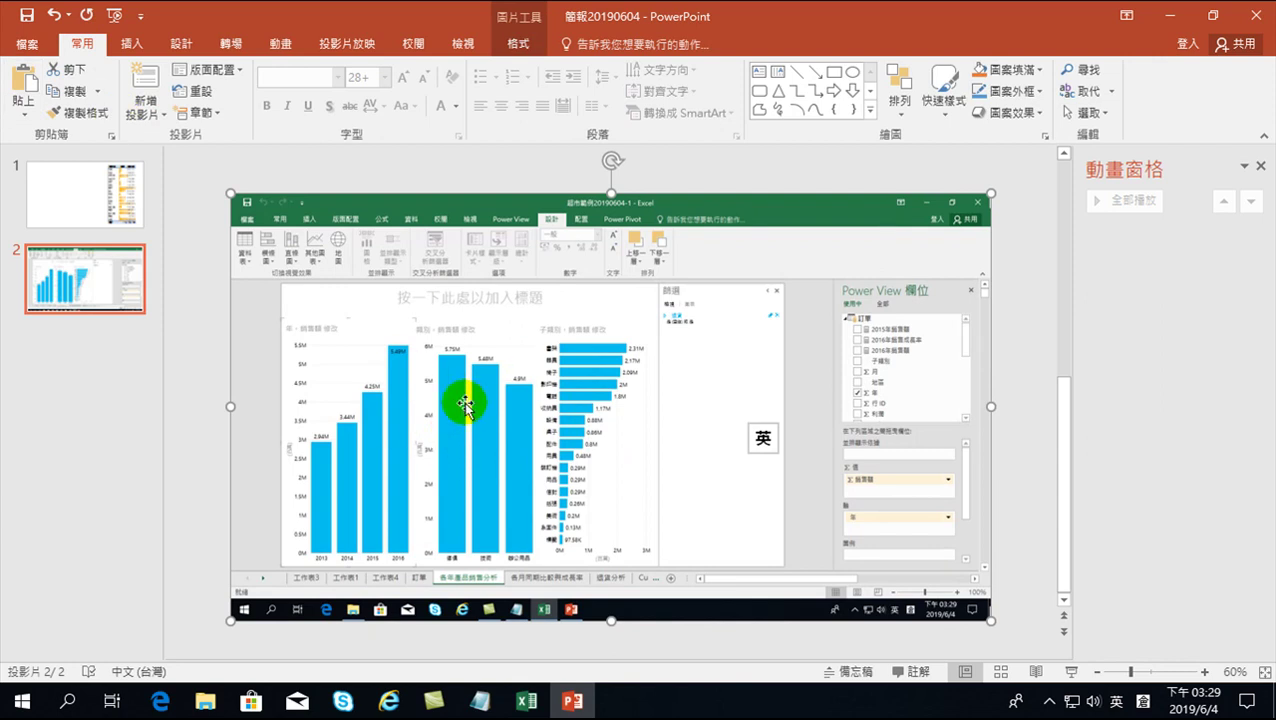
Step: Filter the Power View charts to 2015 and paste that screenshot onto slide 2
left_click(530, 703)
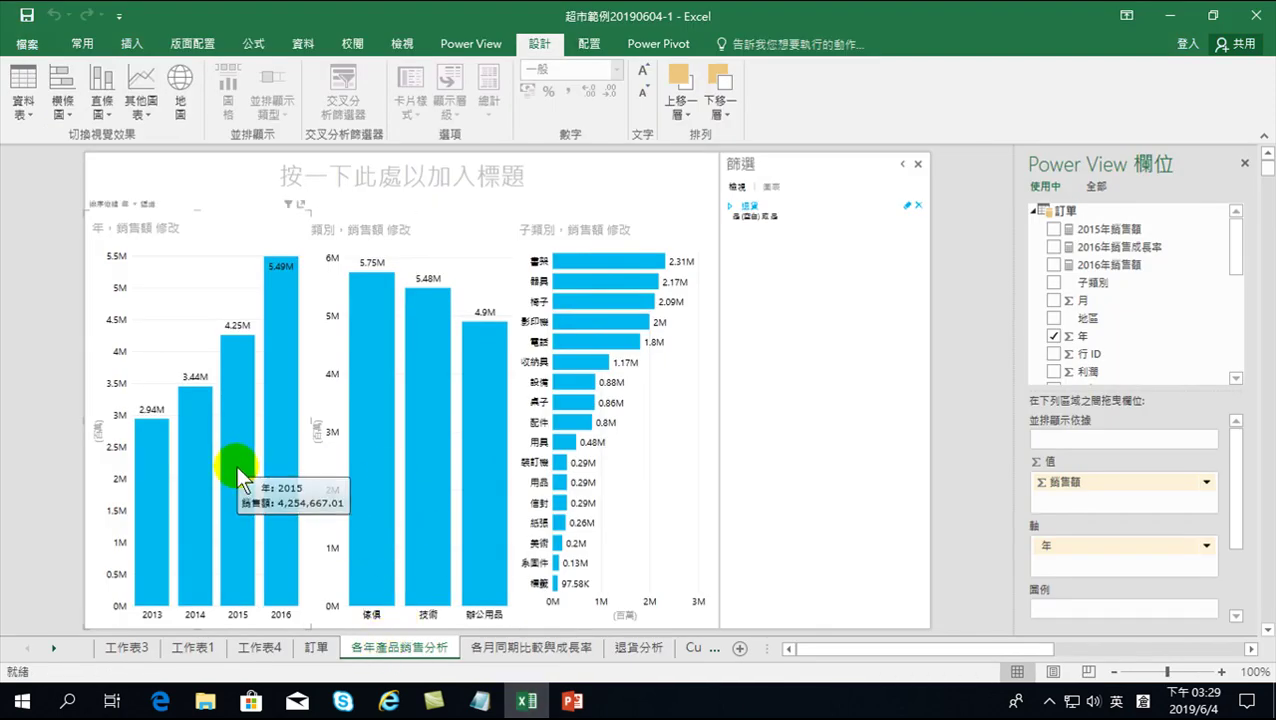
left_click(235, 465)
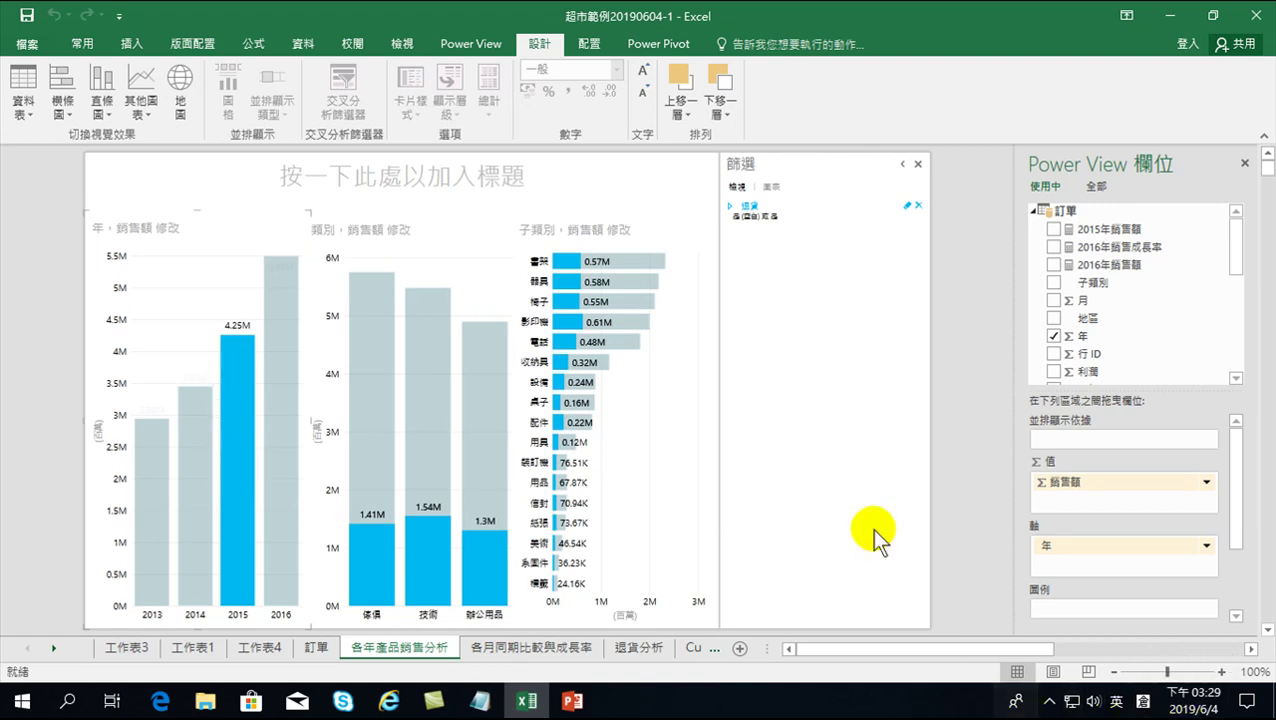
left_click(590, 704)
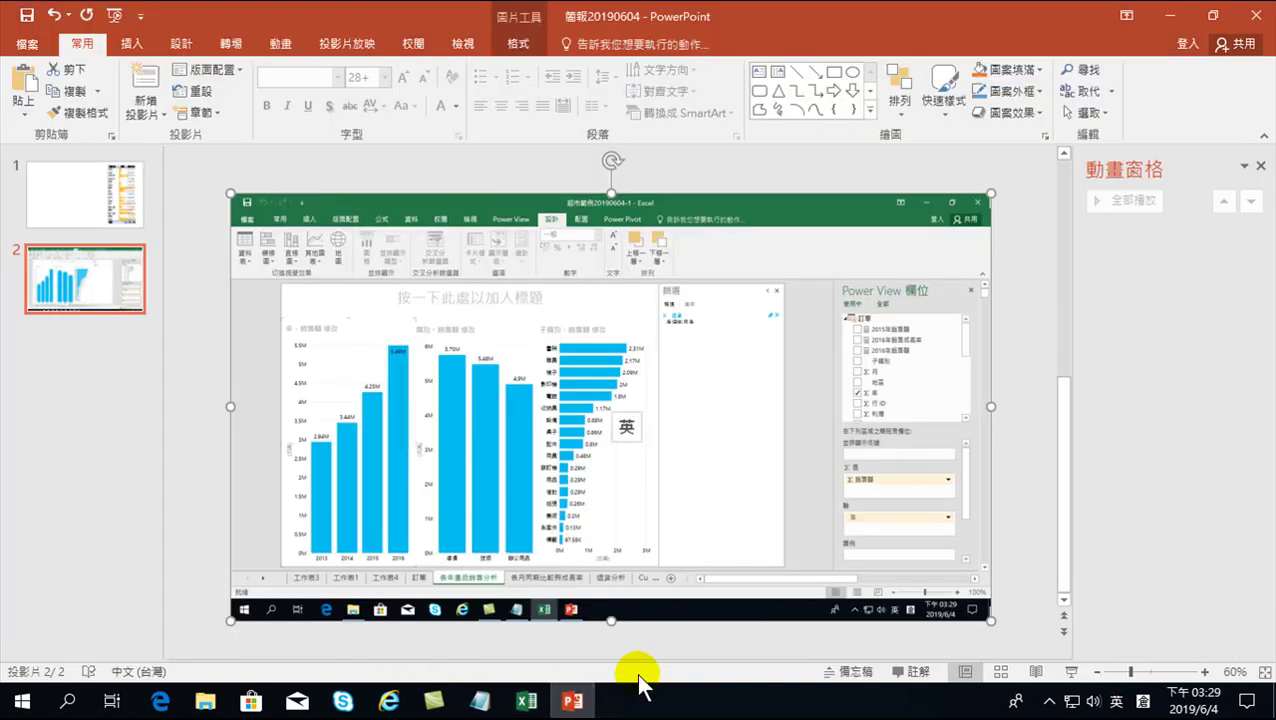
left_click(23, 82)
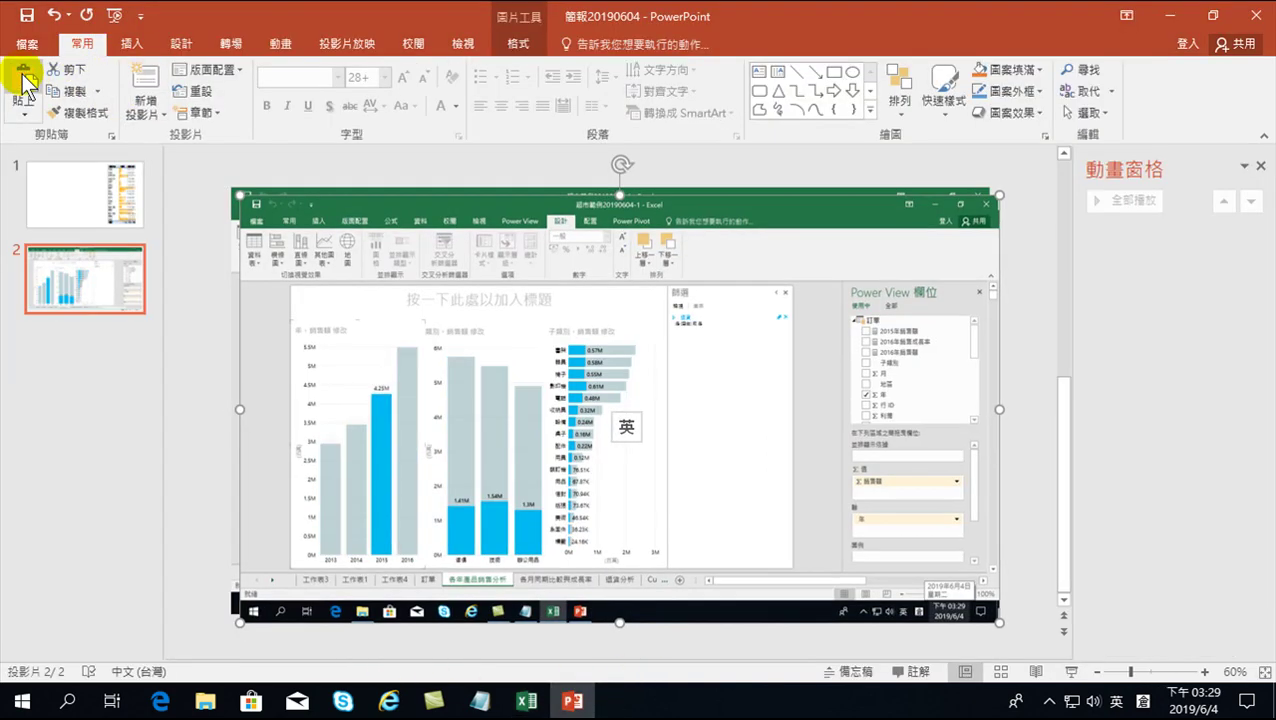
Step: Filter the charts to 2016 and paste that screenshot onto slide 2 too
left_click(525, 703)
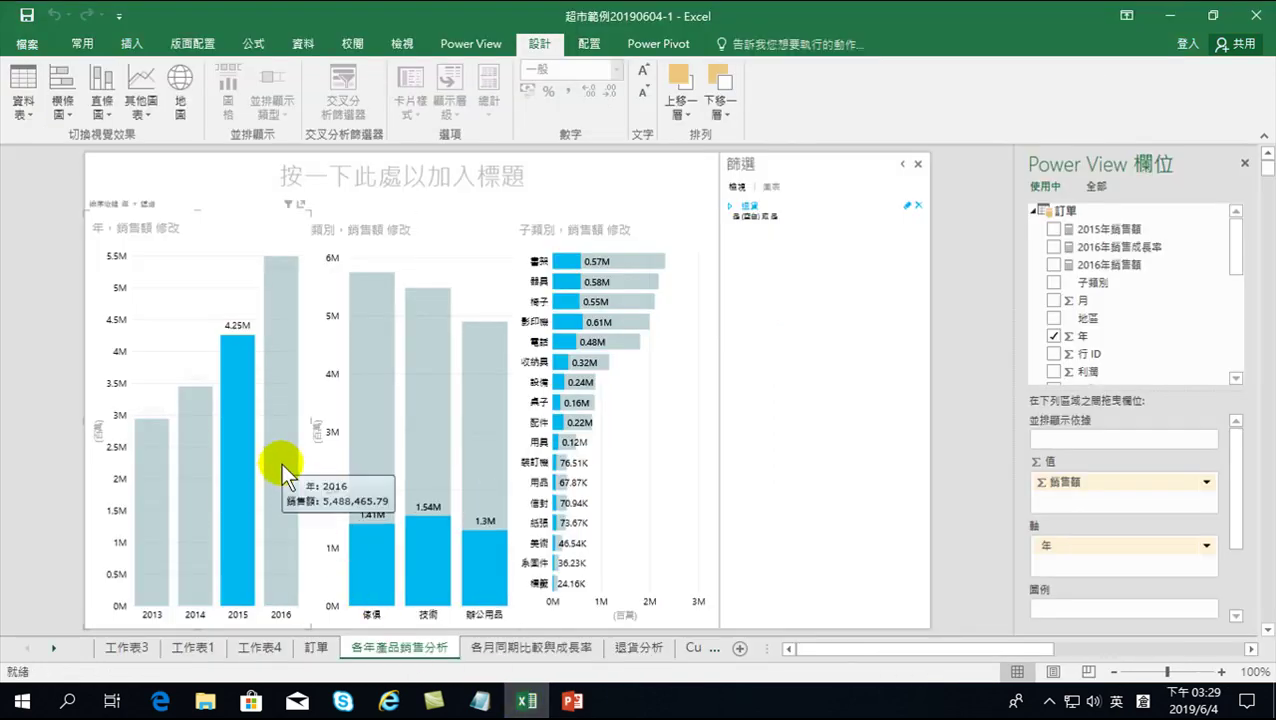
left_click(283, 468)
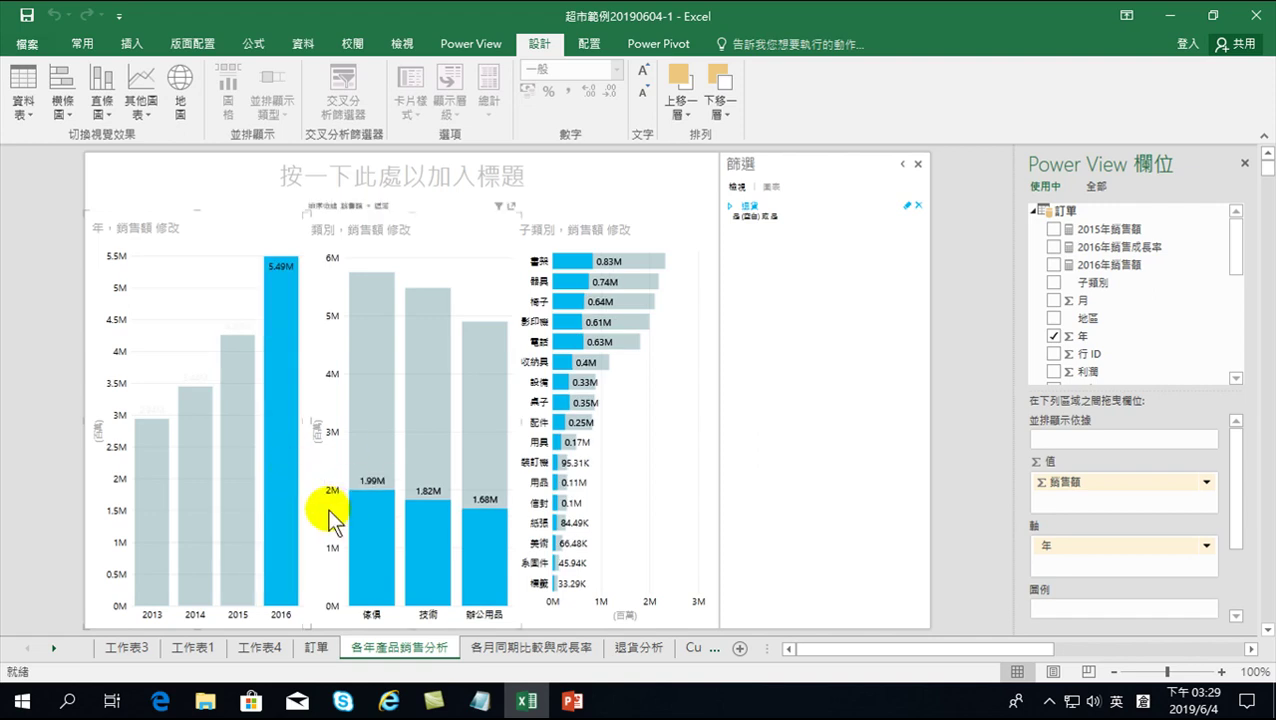
mouse_move(557, 527)
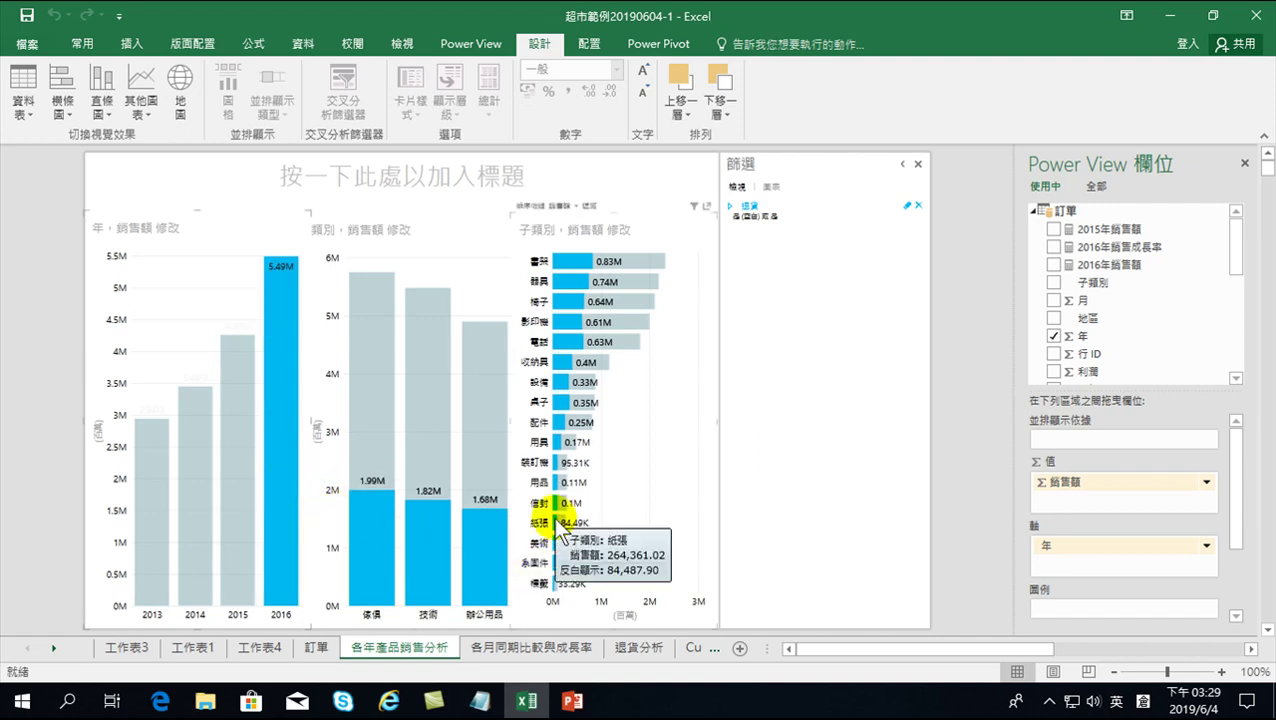
left_click(572, 704)
left_click(22, 80)
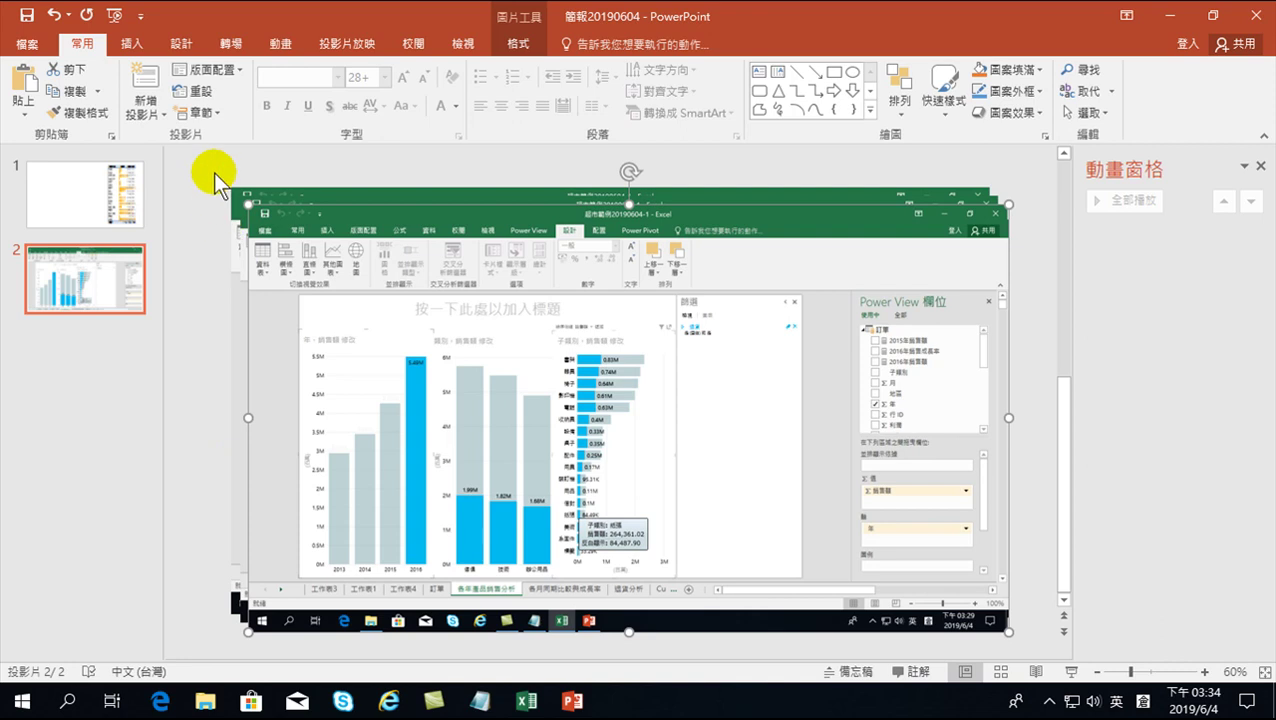
Step: Marquee-select everything on slide 2 and apply an Appear animation set to start On Click
mouse_move(208, 167)
left_mouse_down()
mouse_move(368, 300)
mouse_move(823, 619)
mouse_move(1019, 637)
left_mouse_up()
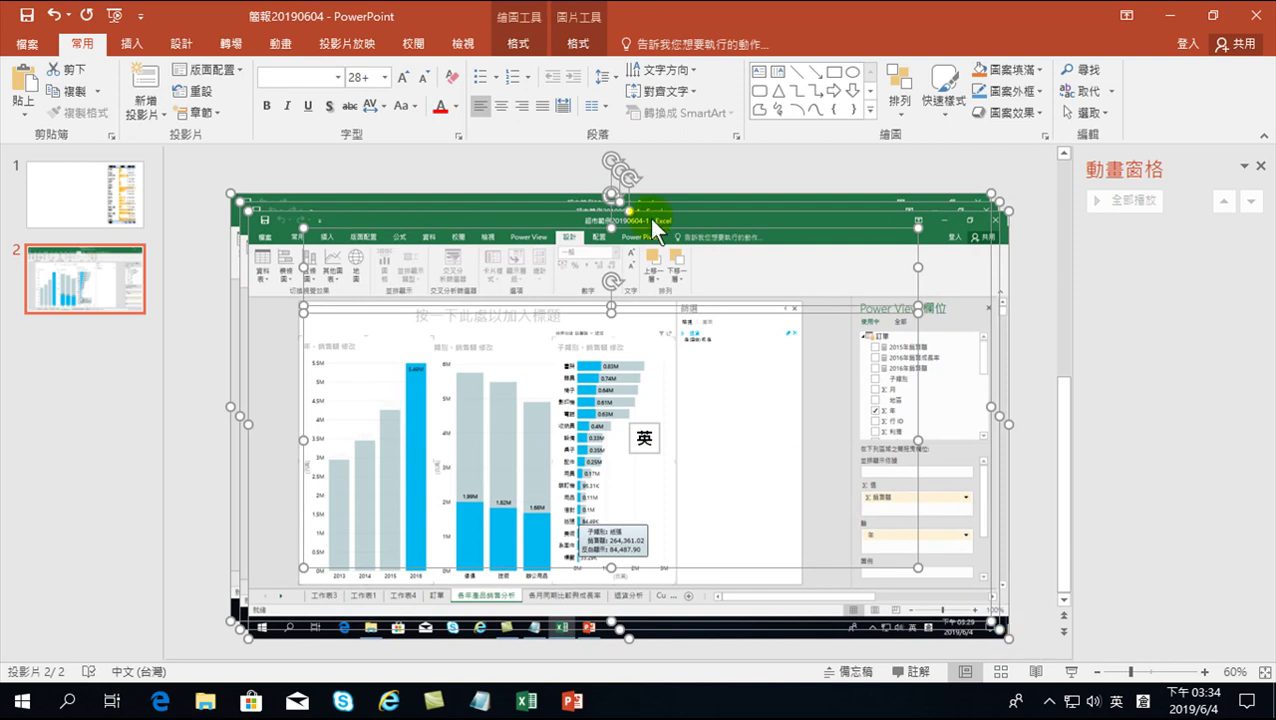
left_click(277, 52)
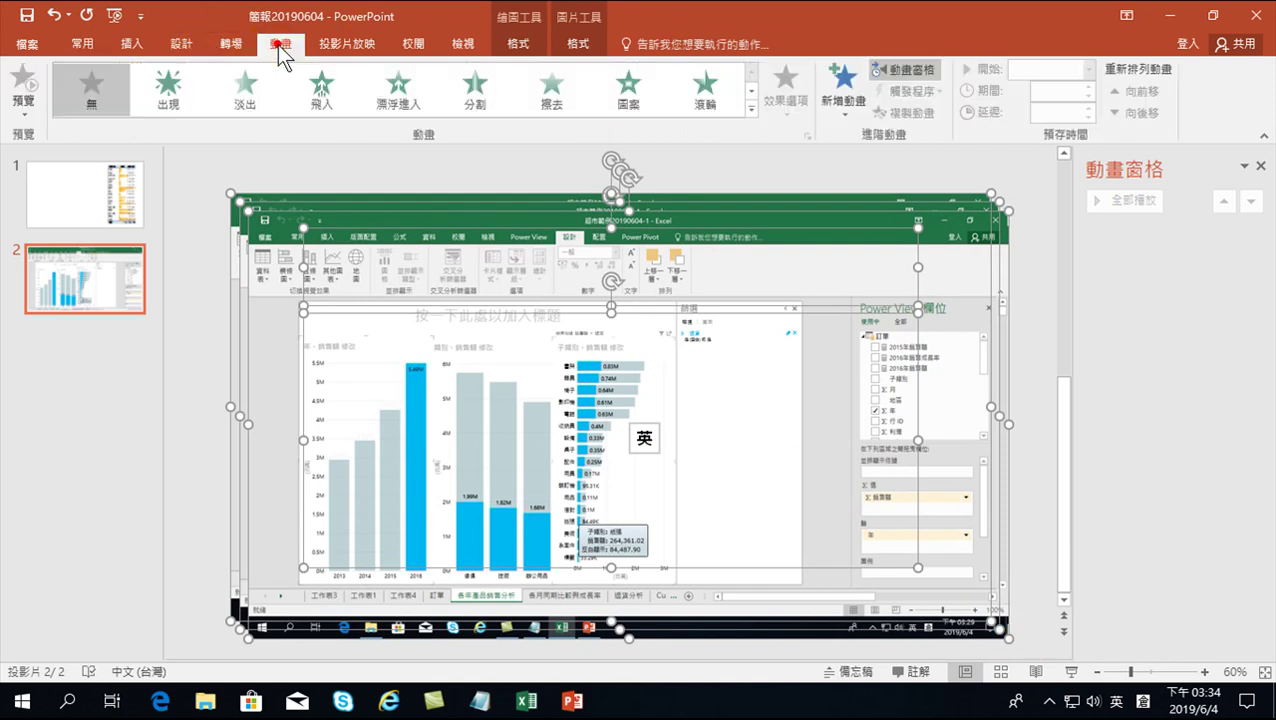
left_click(165, 88)
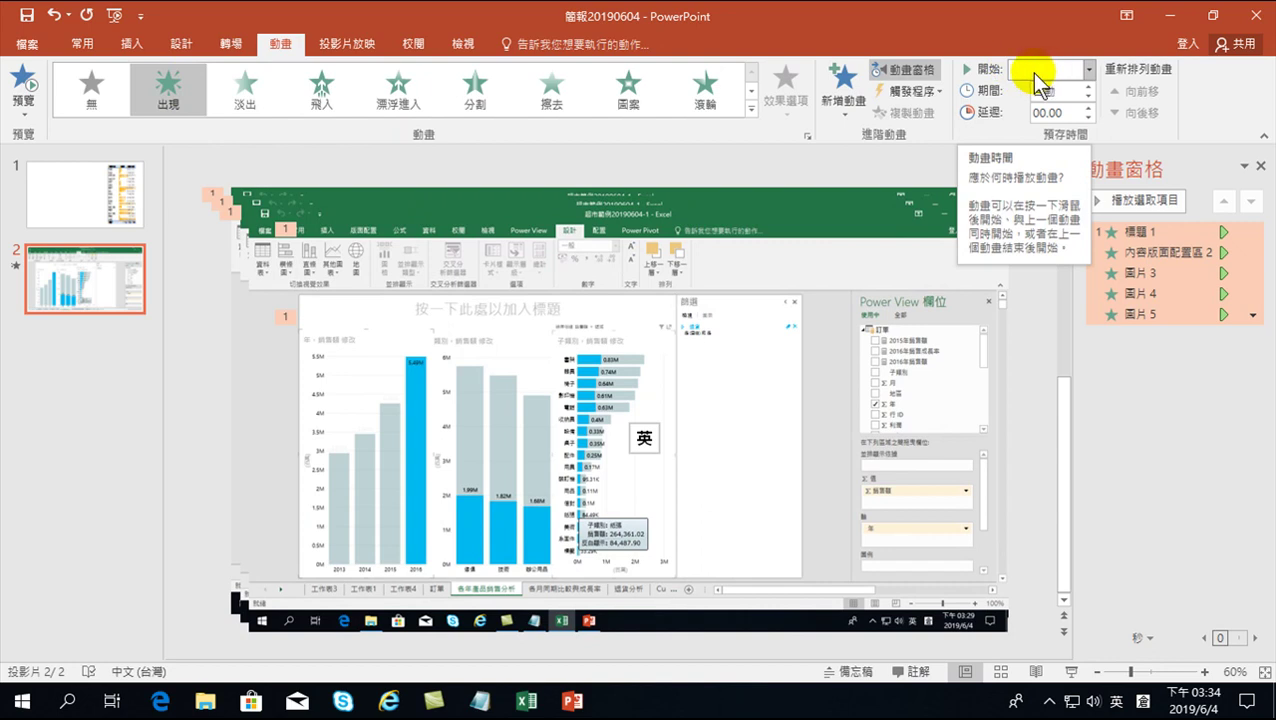
left_click(1088, 68)
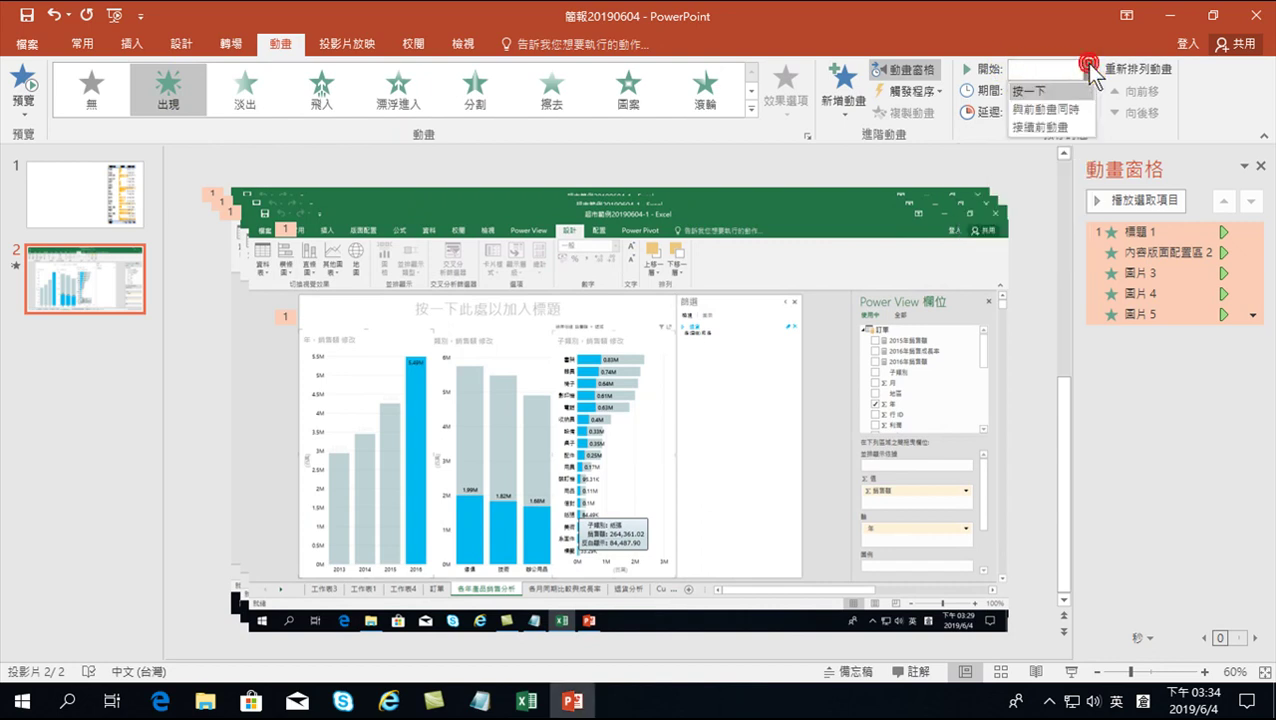
left_click(1027, 90)
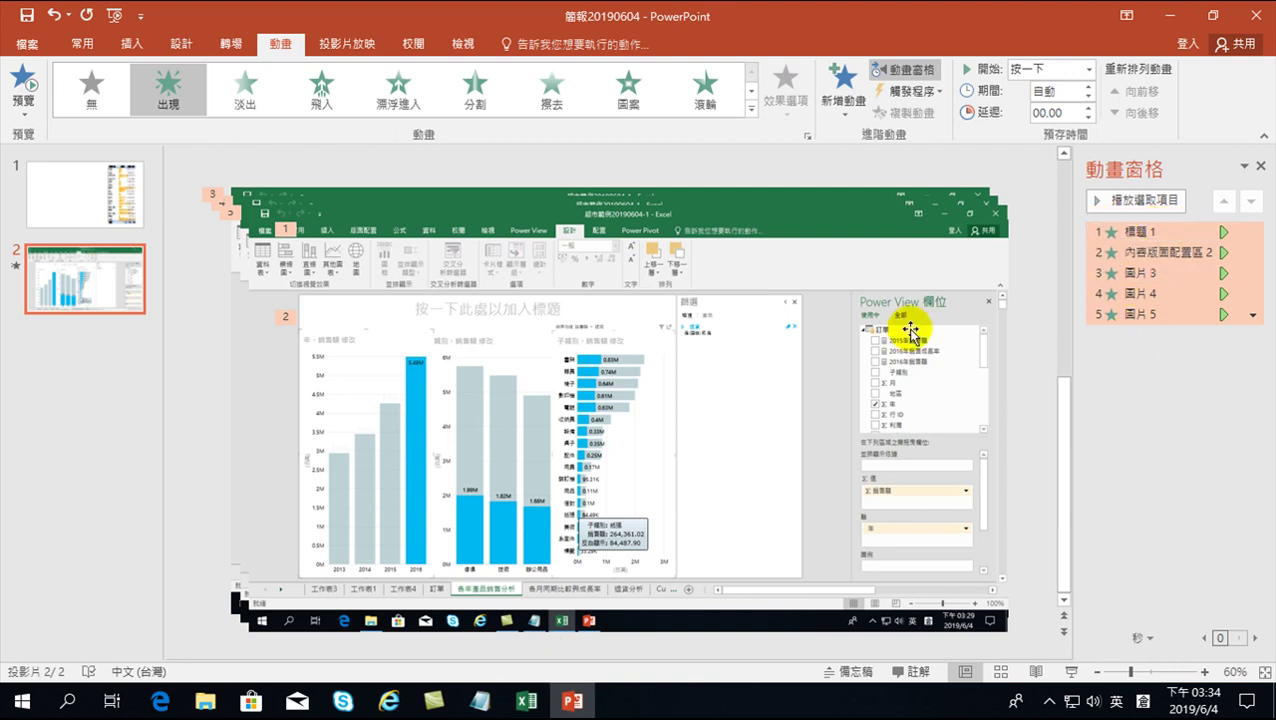
left_click(99, 44)
Step: Insert a blank slide 3 after the screenshot slide, select its placeholders, then go back to slide 2
left_click(146, 76)
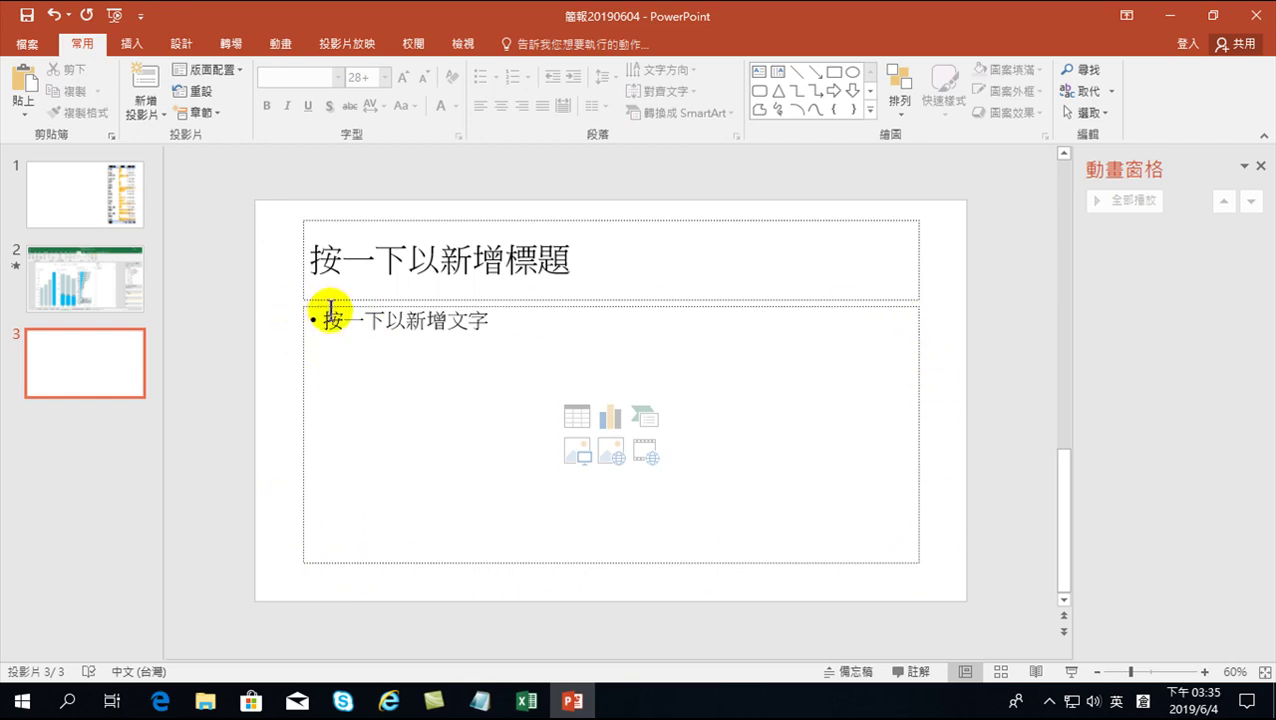
mouse_move(405, 330)
left_mouse_down()
mouse_move(833, 577)
mouse_move(997, 632)
left_mouse_up()
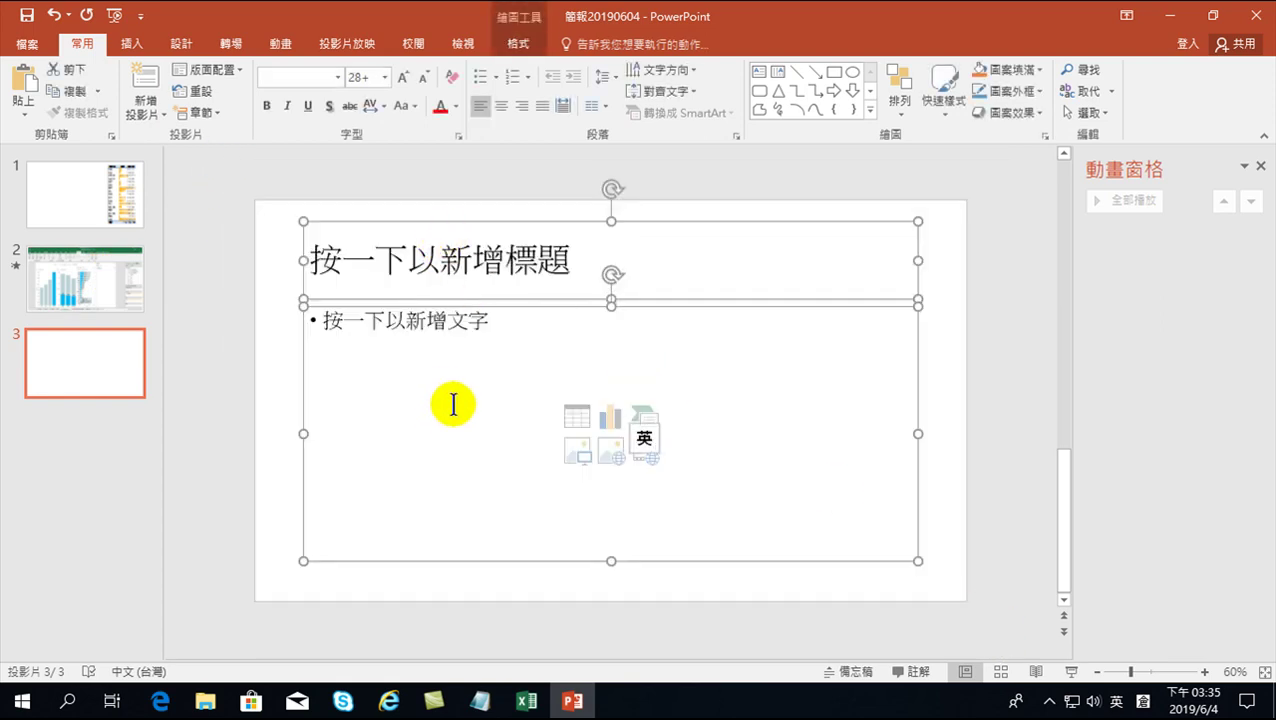
left_click(77, 276)
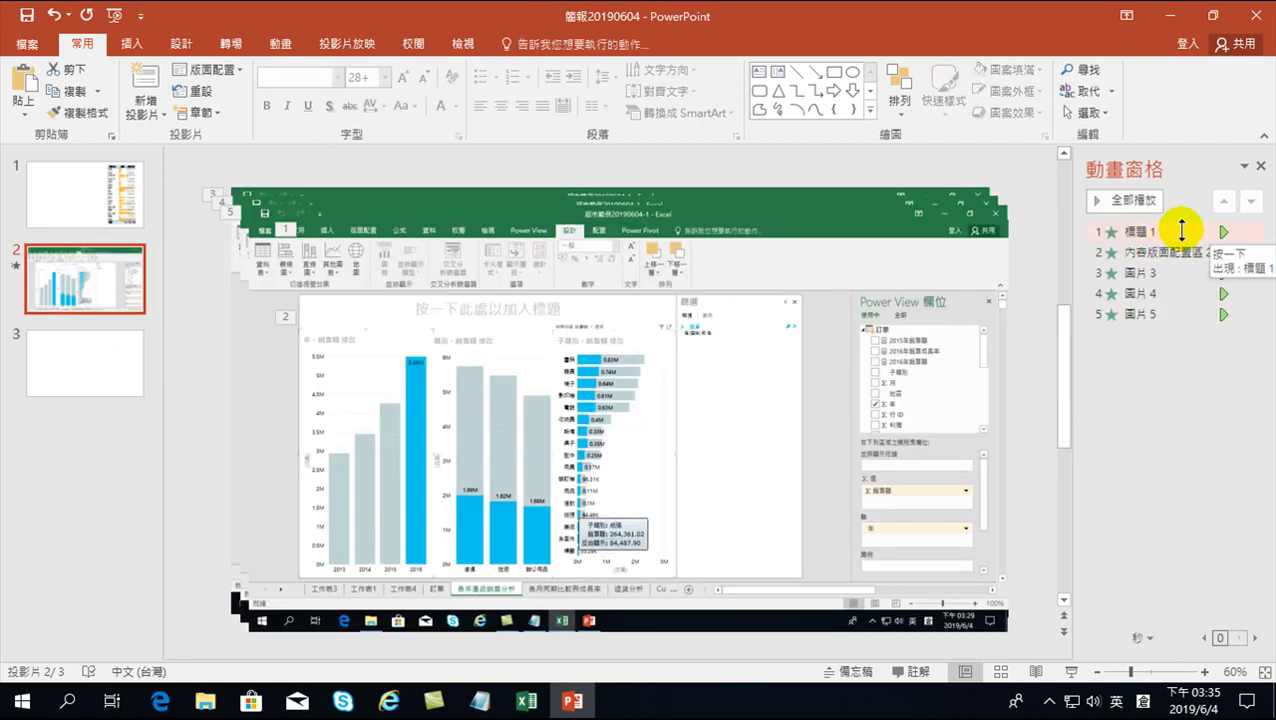
Step: Remove the 標題 1 and 內容版面配置區 2 animations, then start the slide show from slide 2
right_click(1188, 230)
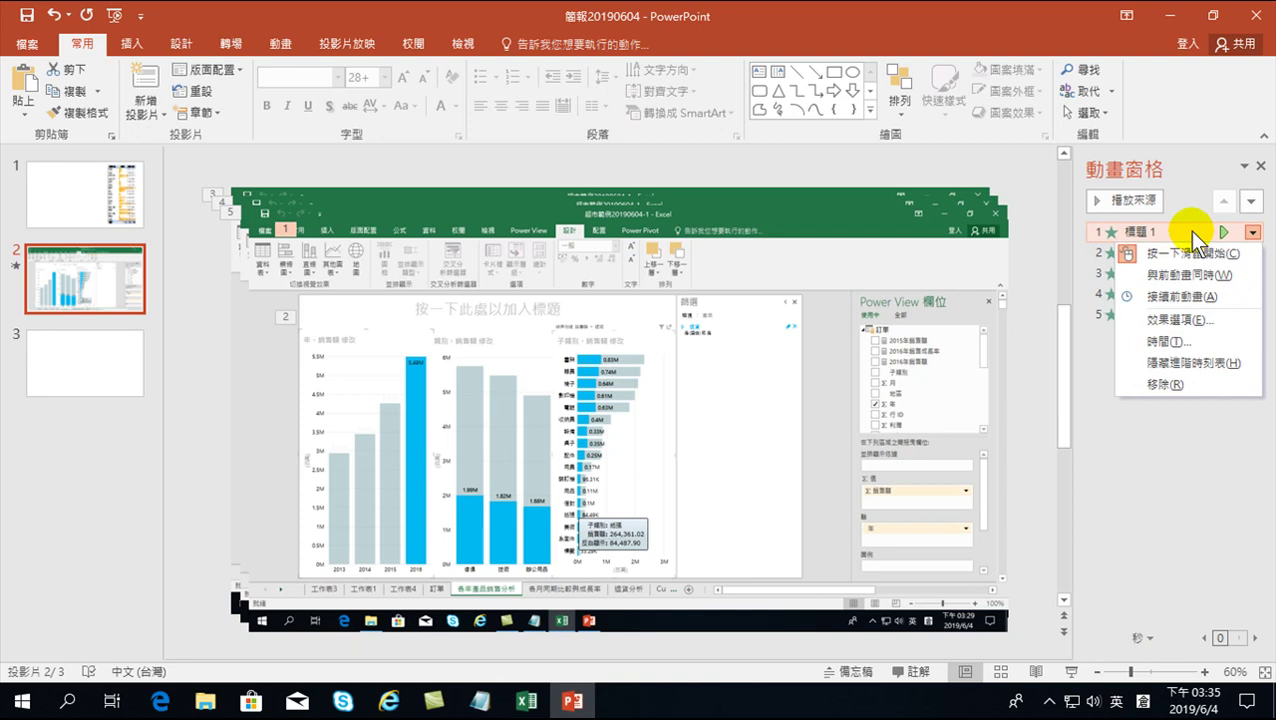
left_click(1162, 384)
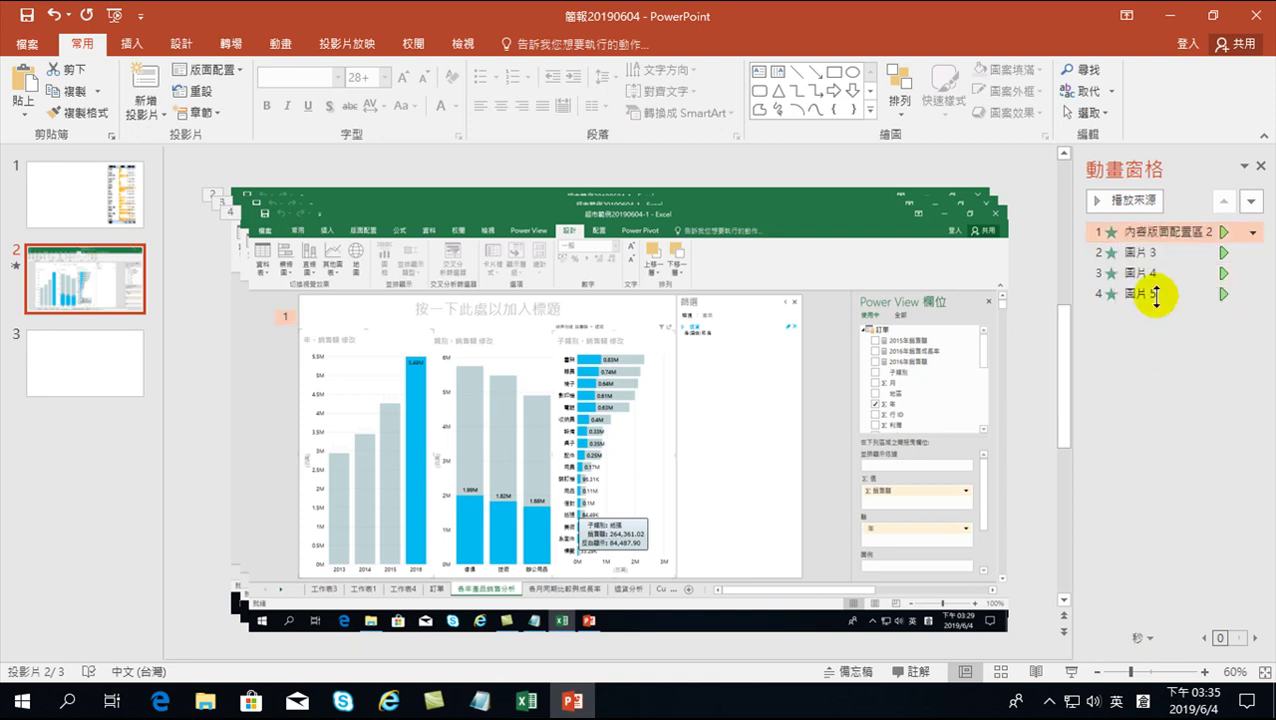
right_click(1180, 224)
left_click(1155, 383)
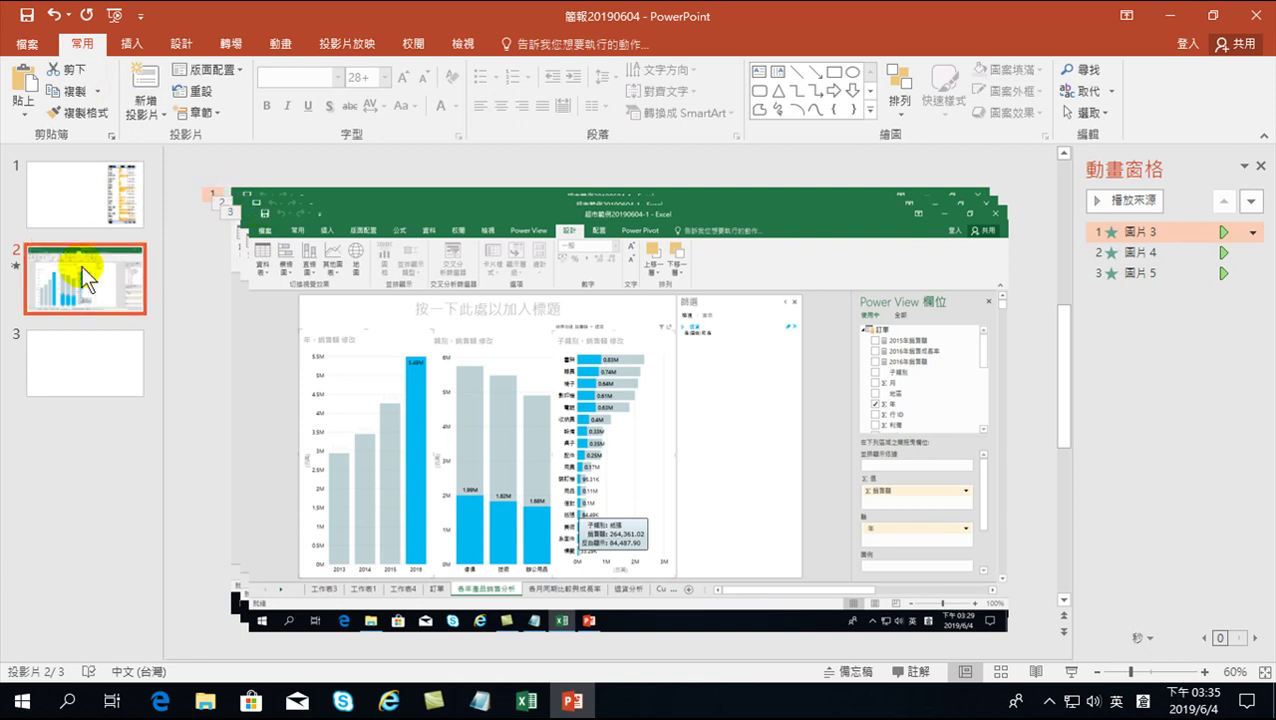
left_click(1070, 671)
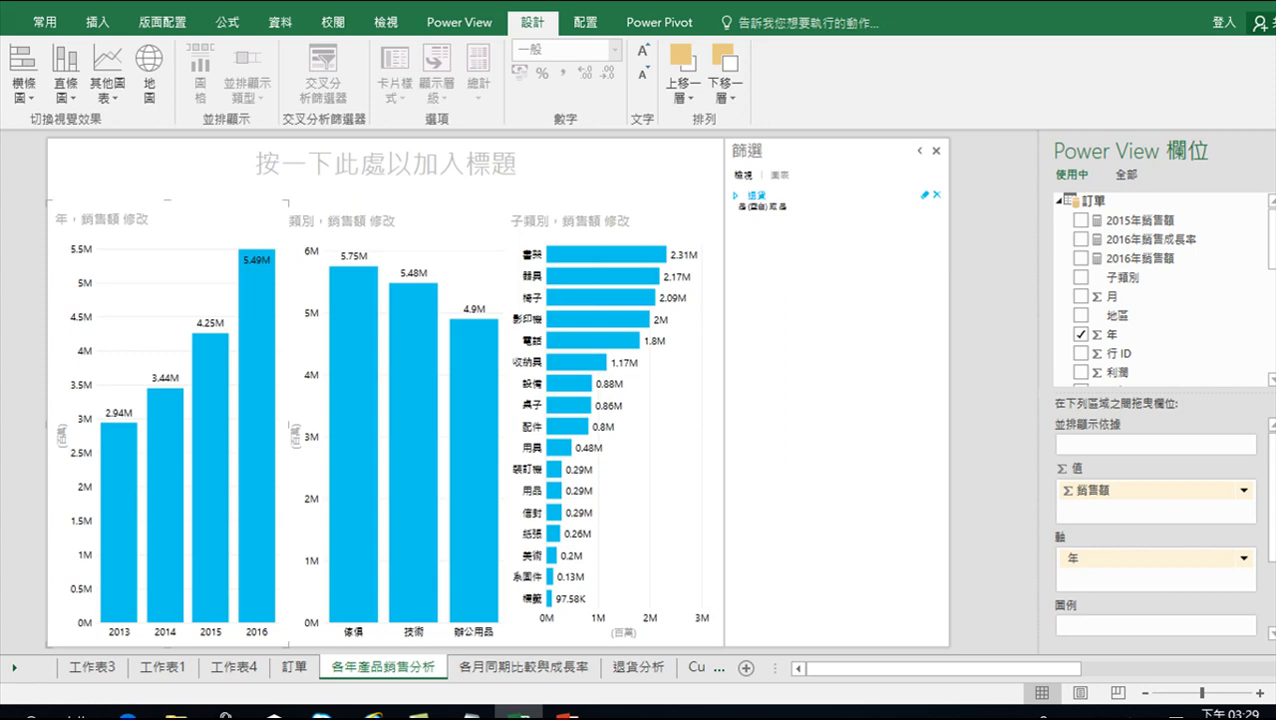
Step: Advance the slide show through the screenshots, including the 2015-filtered one, then return to PowerPoint editing
left_click(337, 361)
left_click(215, 377)
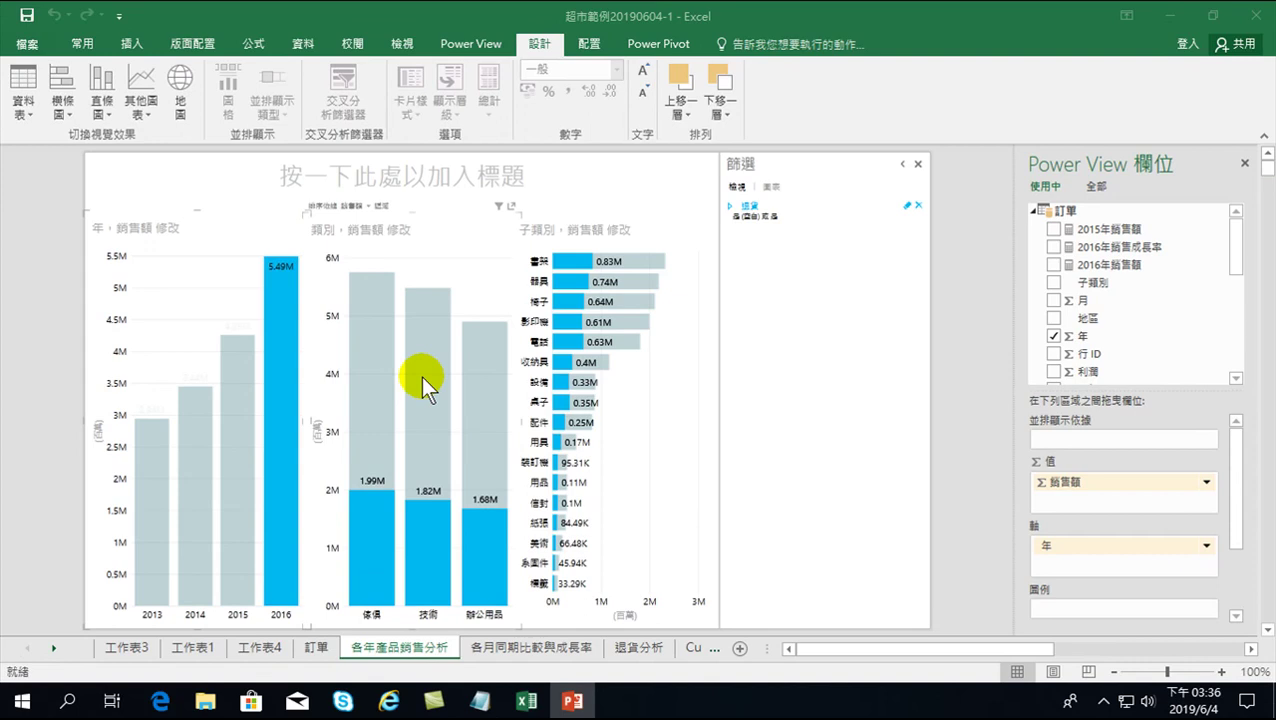
mouse_move(421, 376)
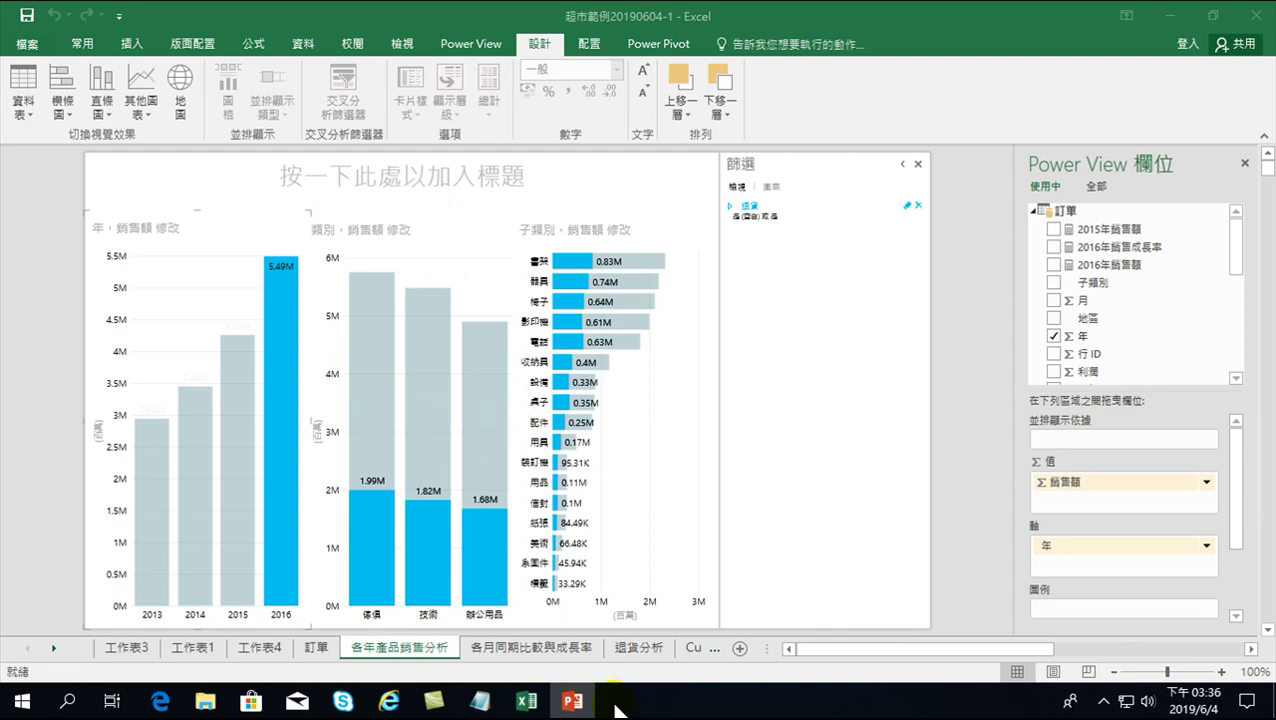
left_click(580, 702)
Step: Give the three stacked screenshots Appear animations (圖片 3, 4 and 5), then deselect them
left_click_drag(190, 166, 1031, 644)
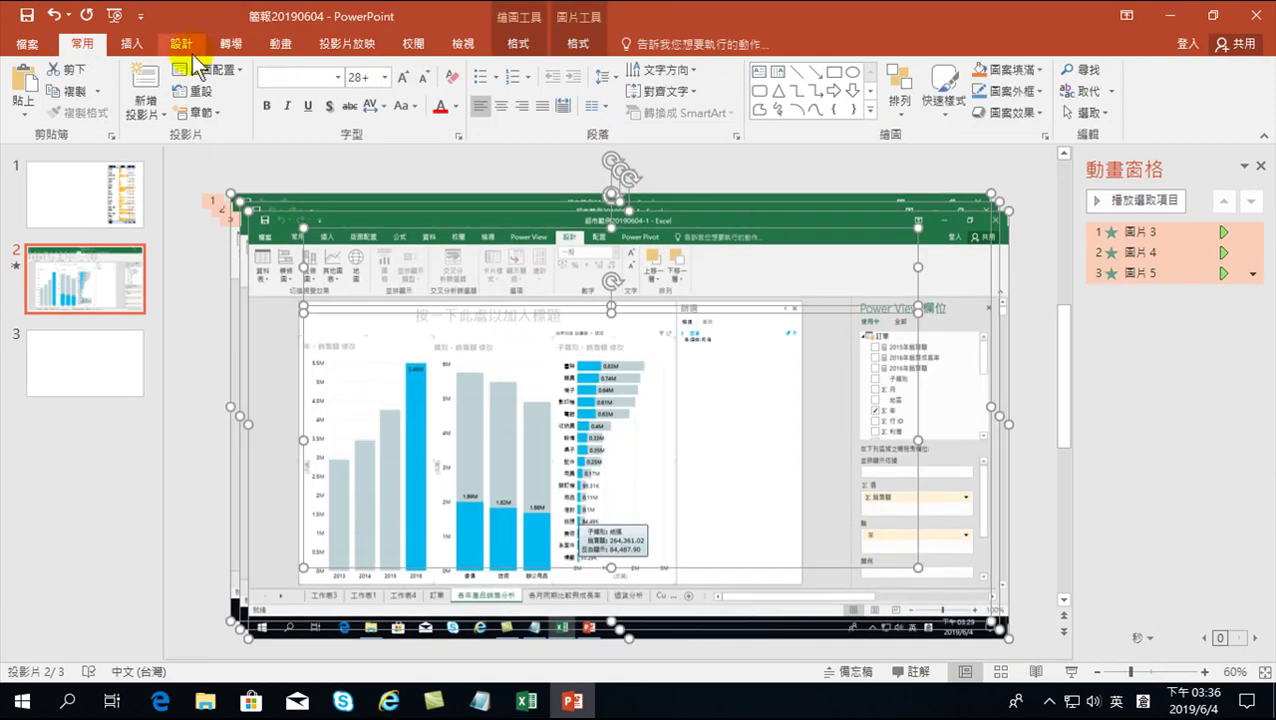
left_click(280, 44)
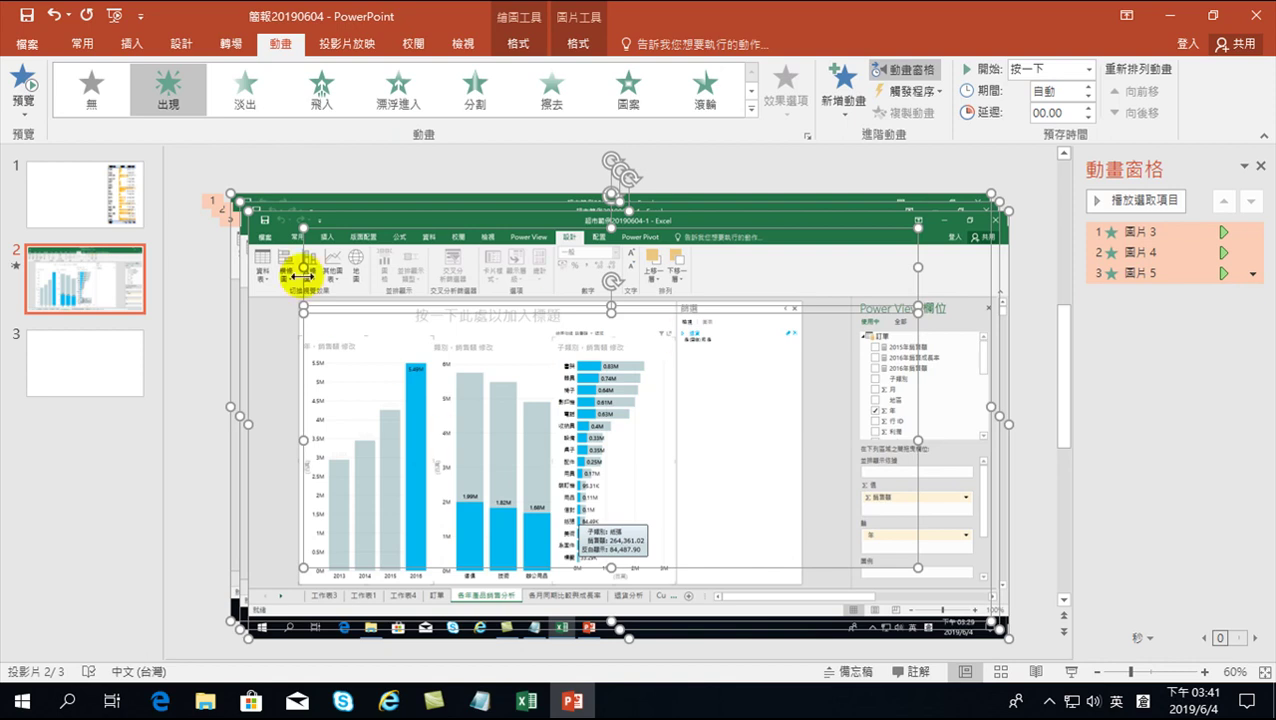
left_click(354, 164)
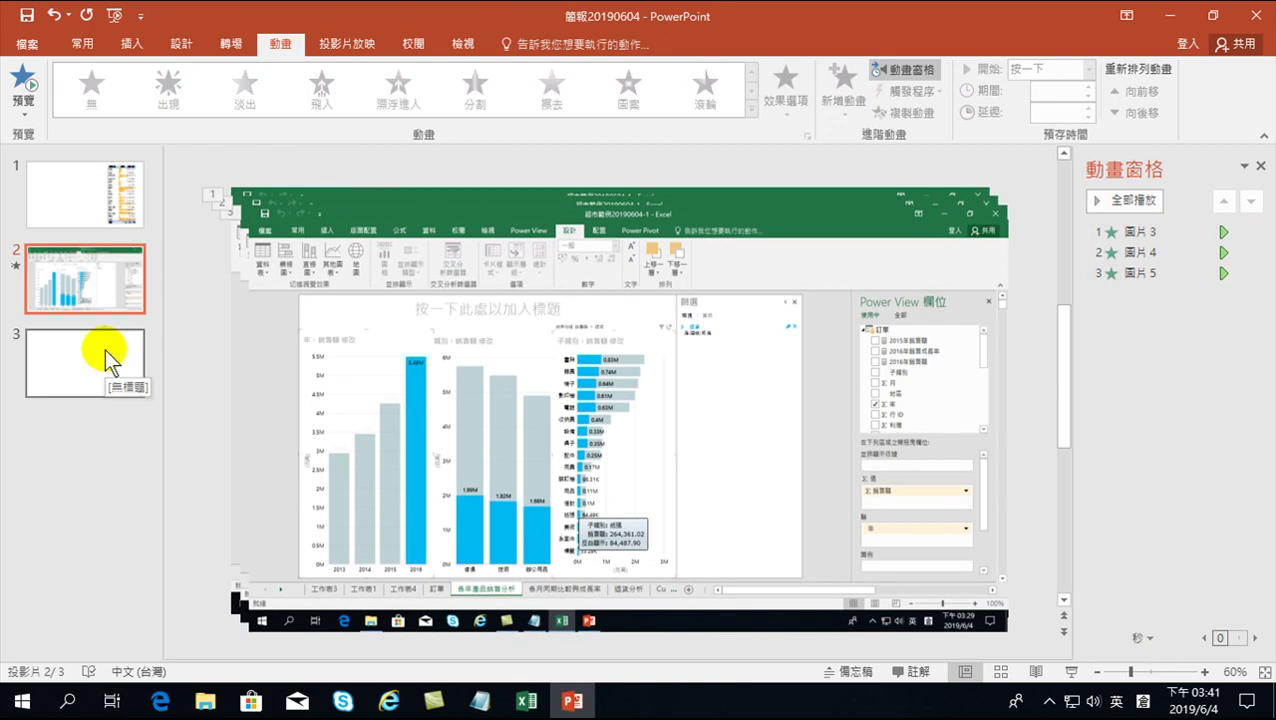
Step: Go to Excel's Power View3 sheet and play the 銷售額-versus-利潤 scatter chart through to 2016
left_click(525, 700)
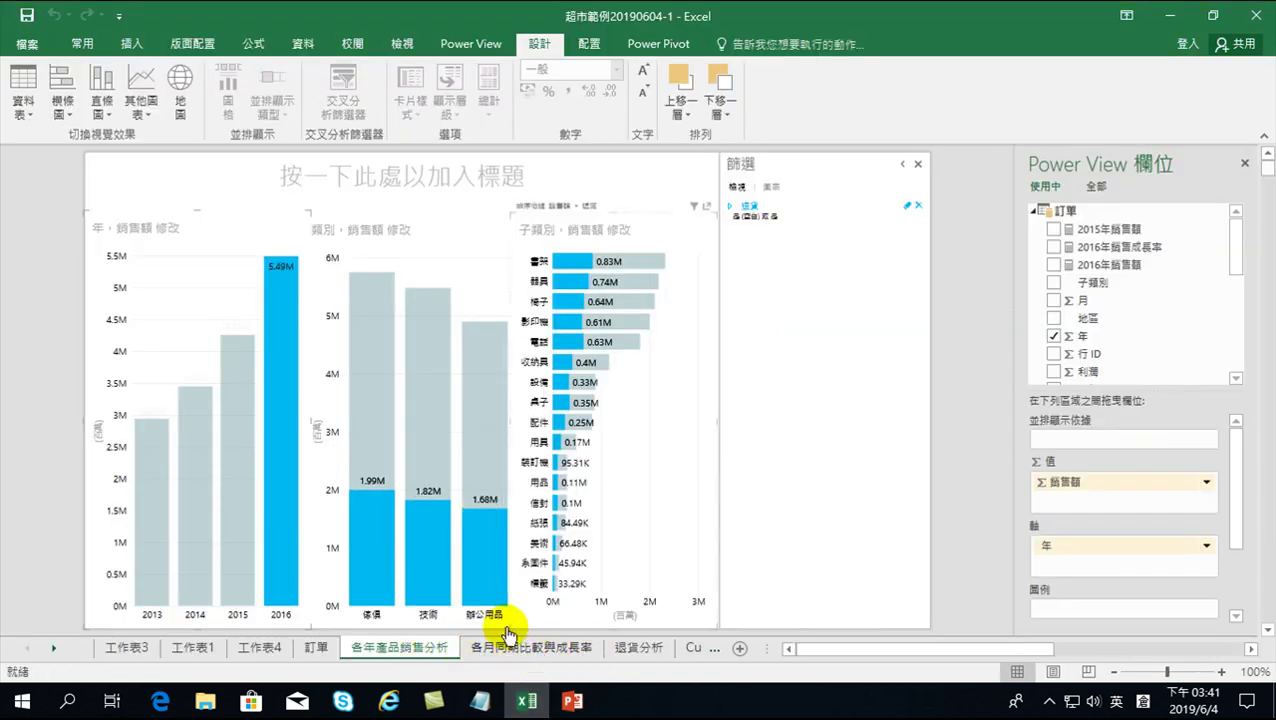
left_click(662, 652)
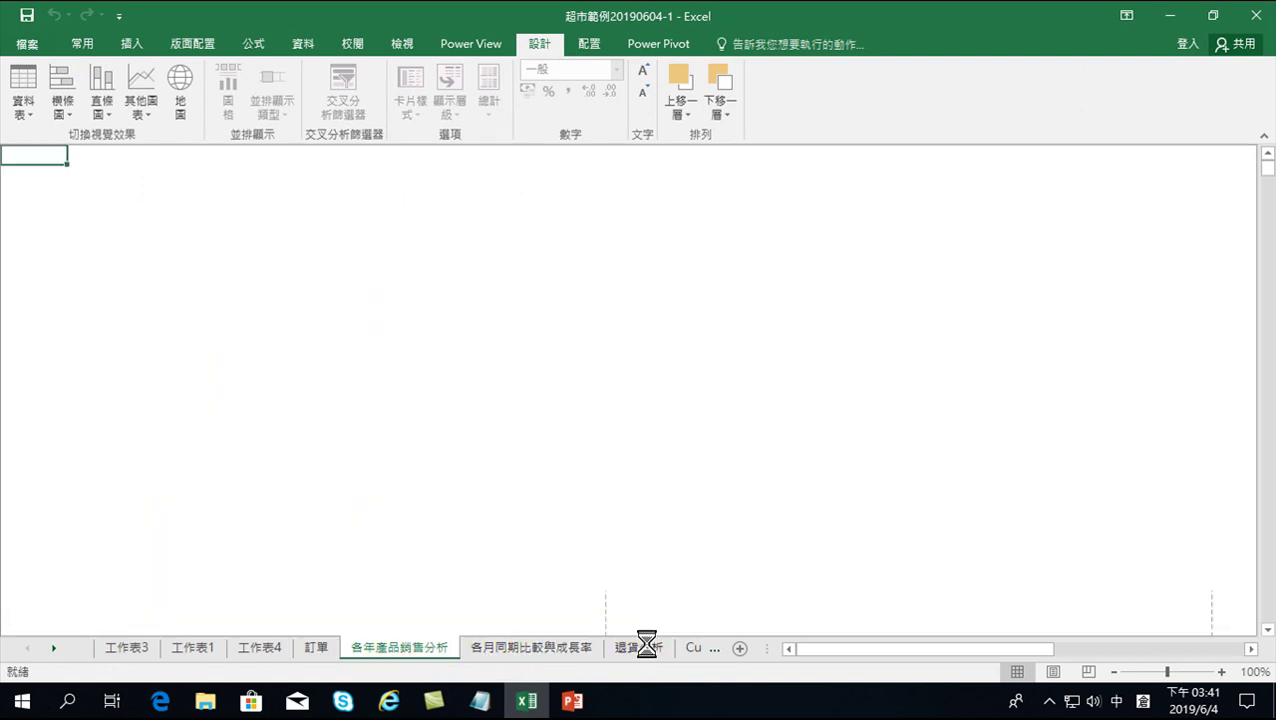
left_click(692, 650)
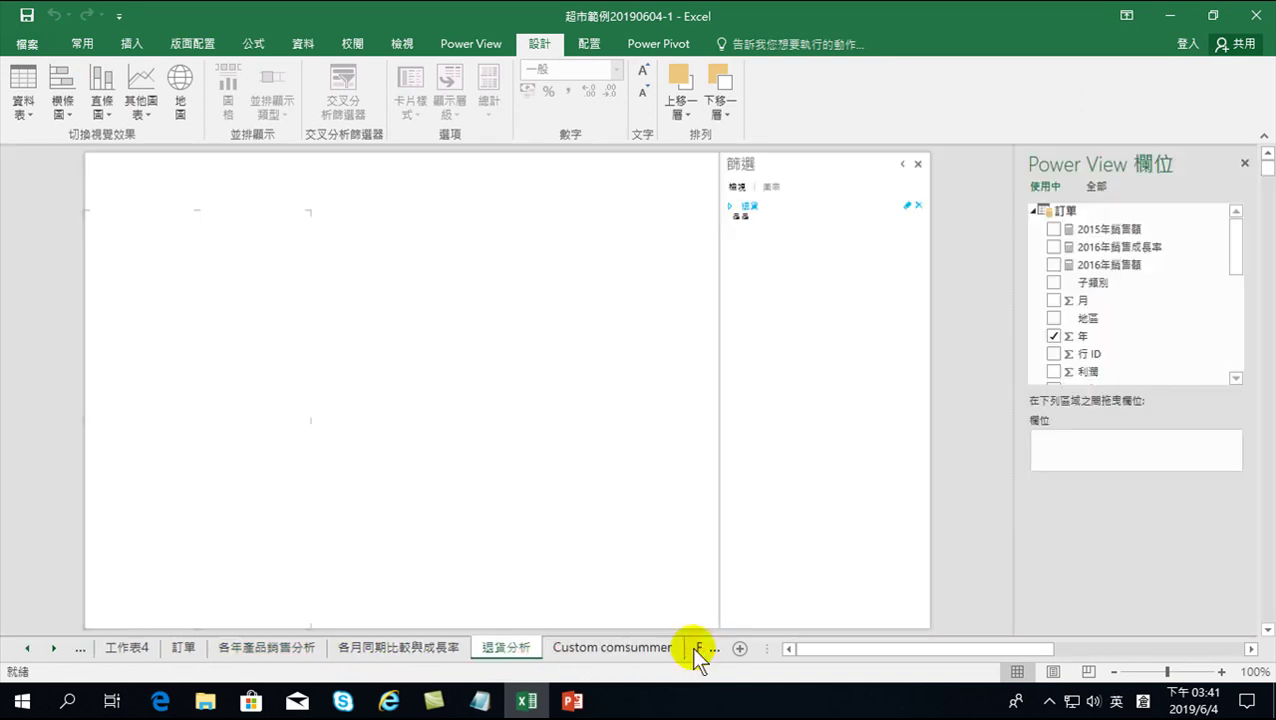
left_click(600, 650)
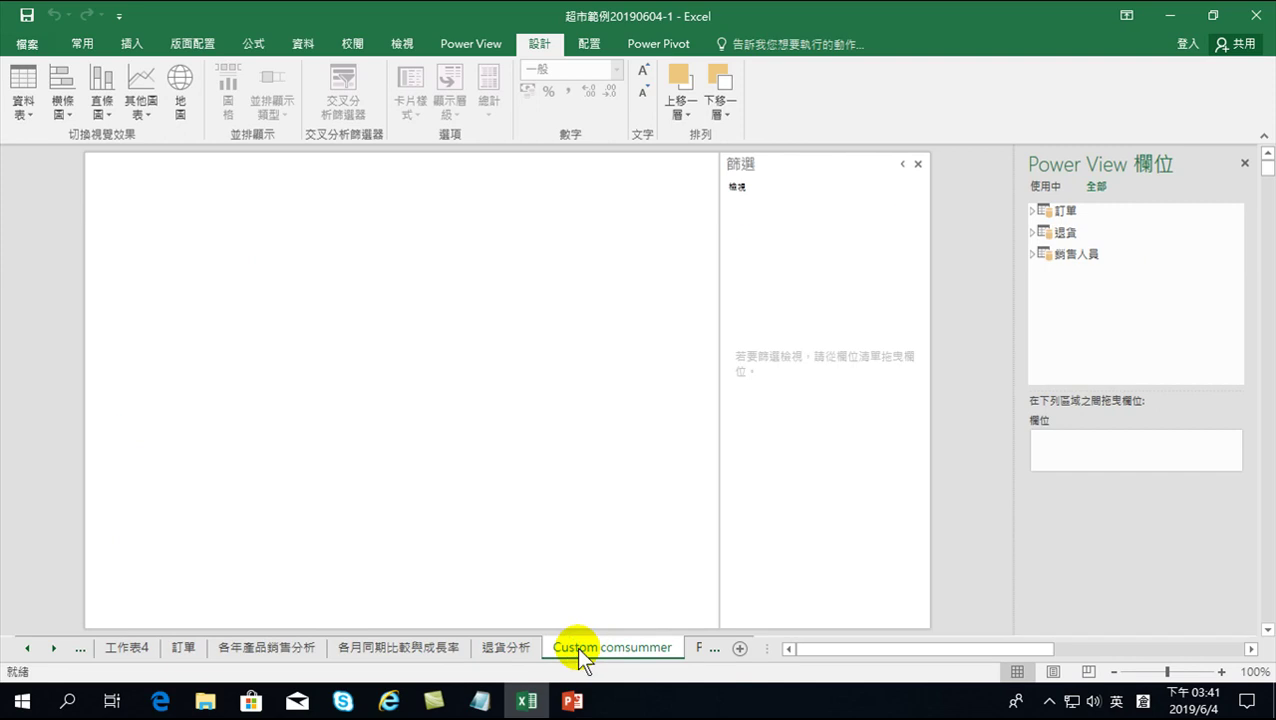
left_click(692, 648)
left_click(640, 649)
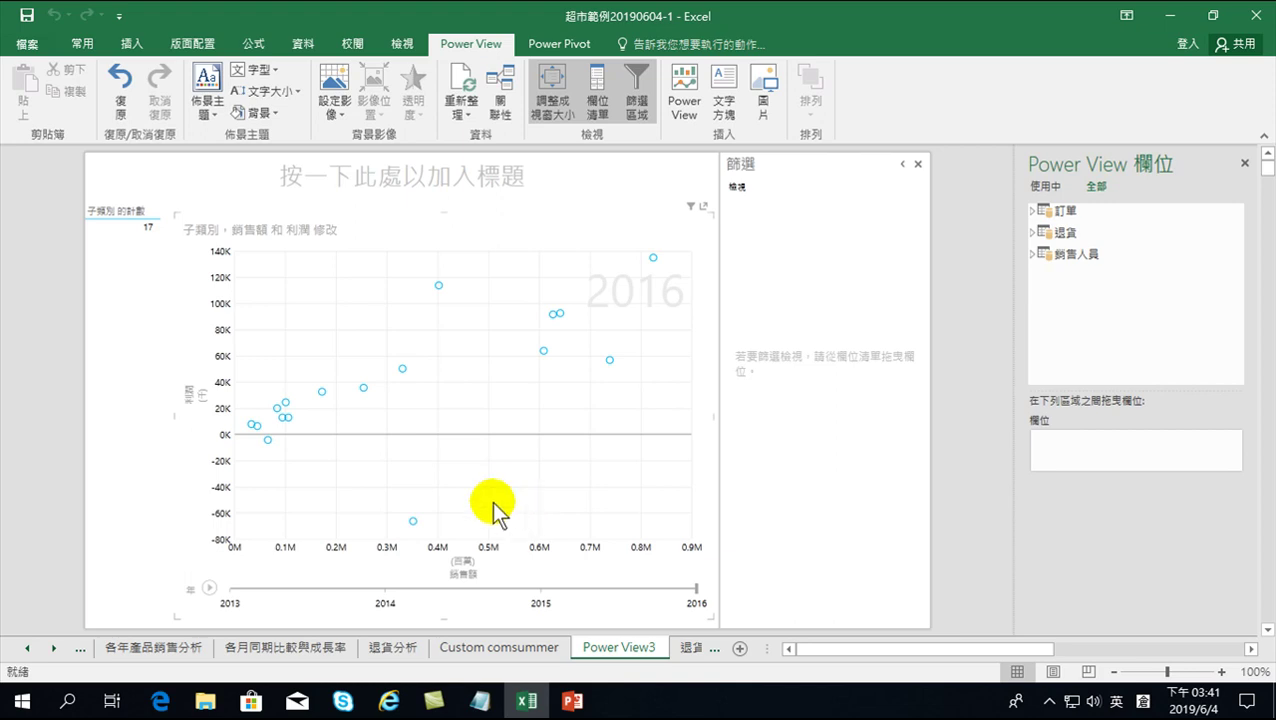
left_click(208, 589)
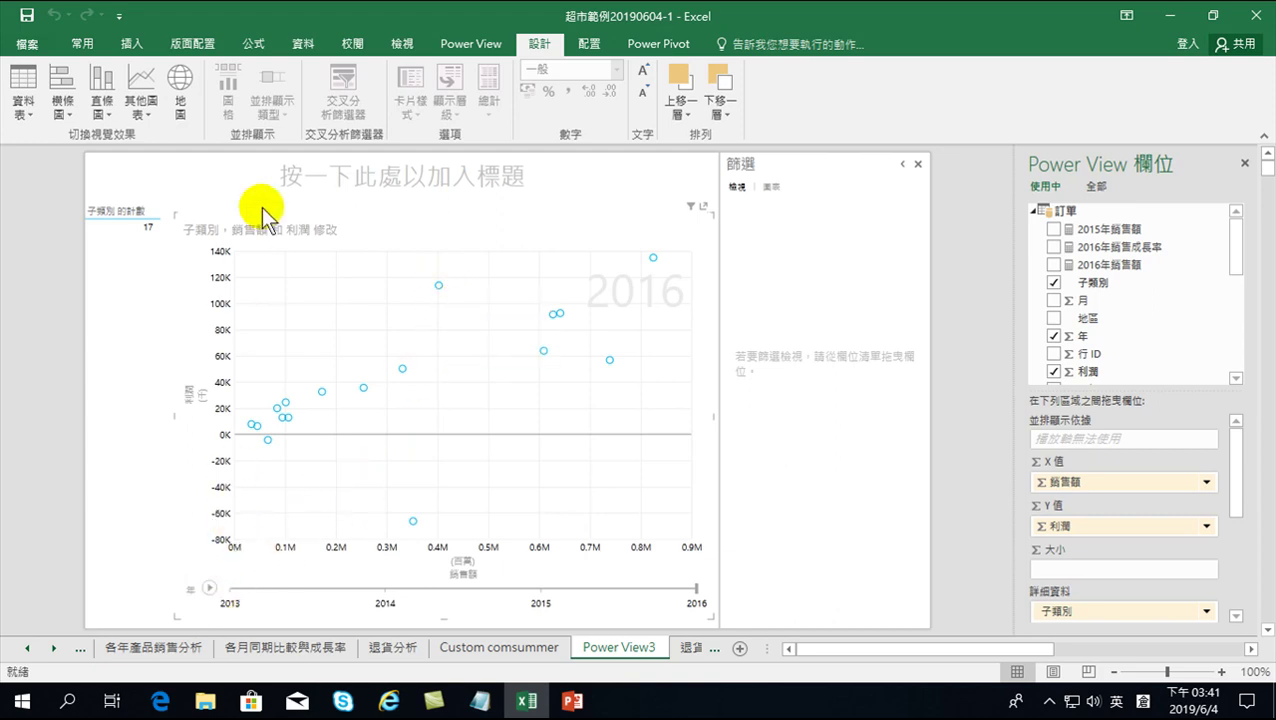
left_click(384, 589)
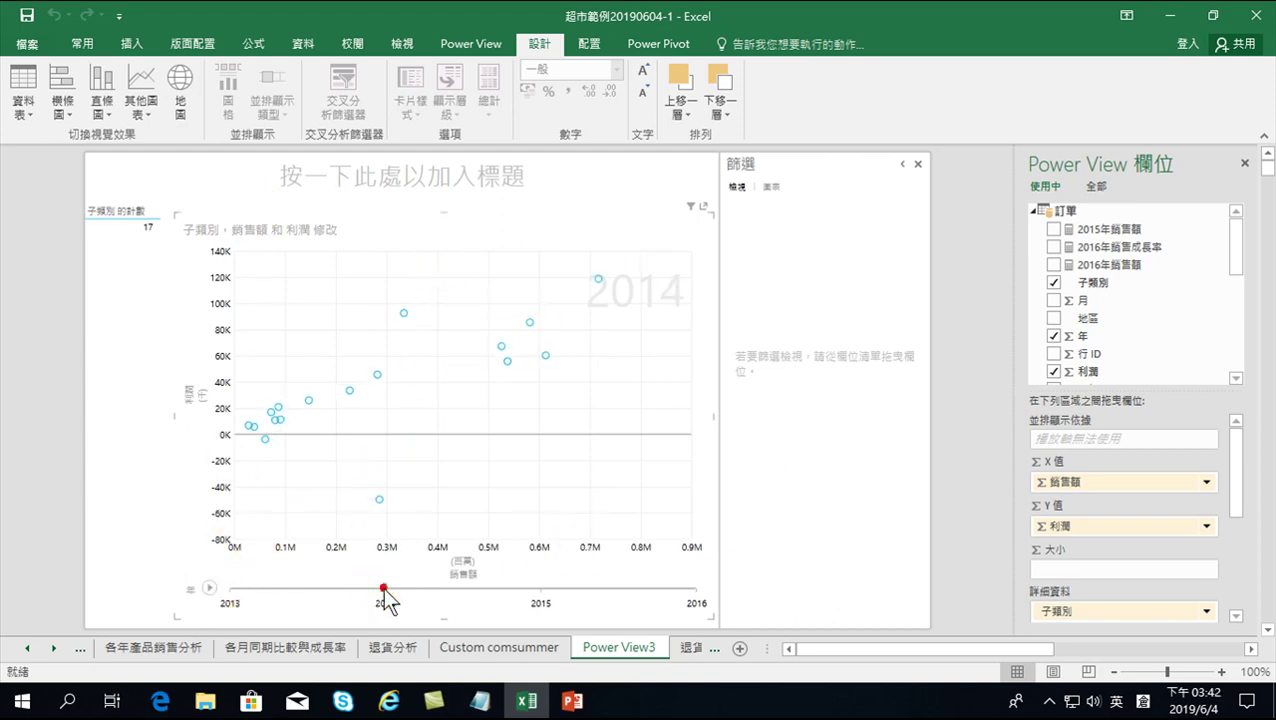
left_click(541, 589)
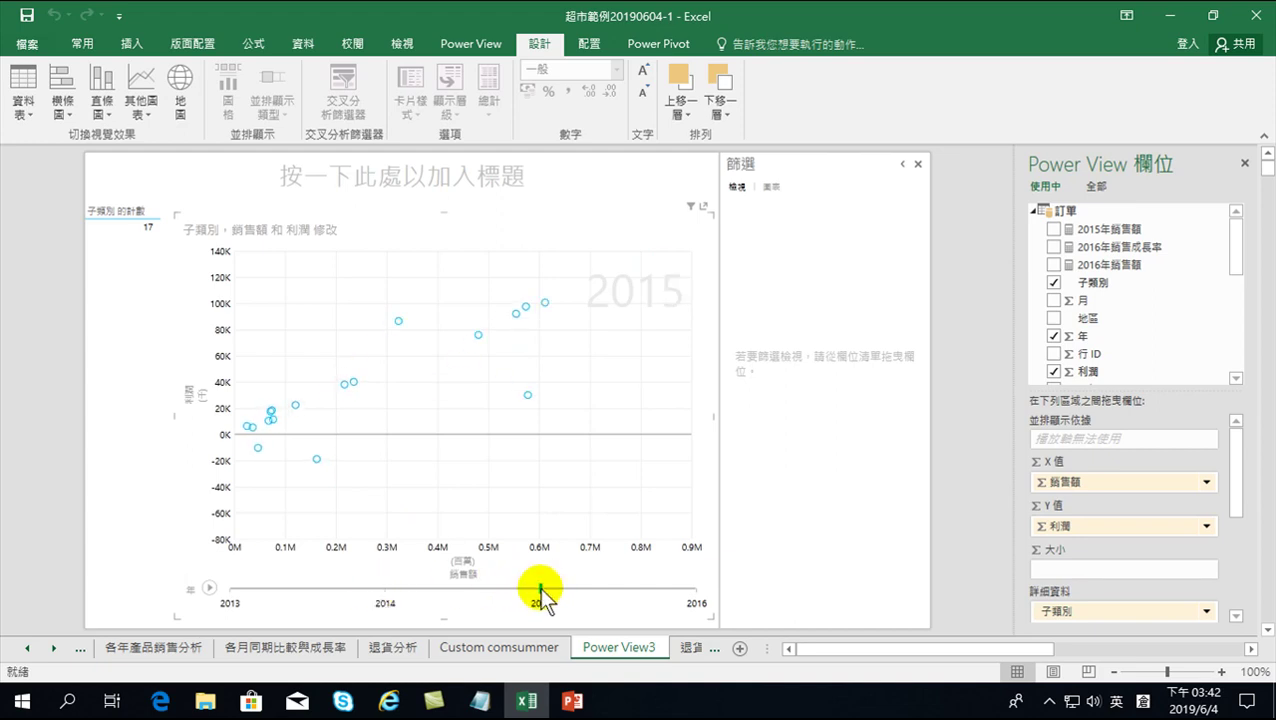
left_click(696, 589)
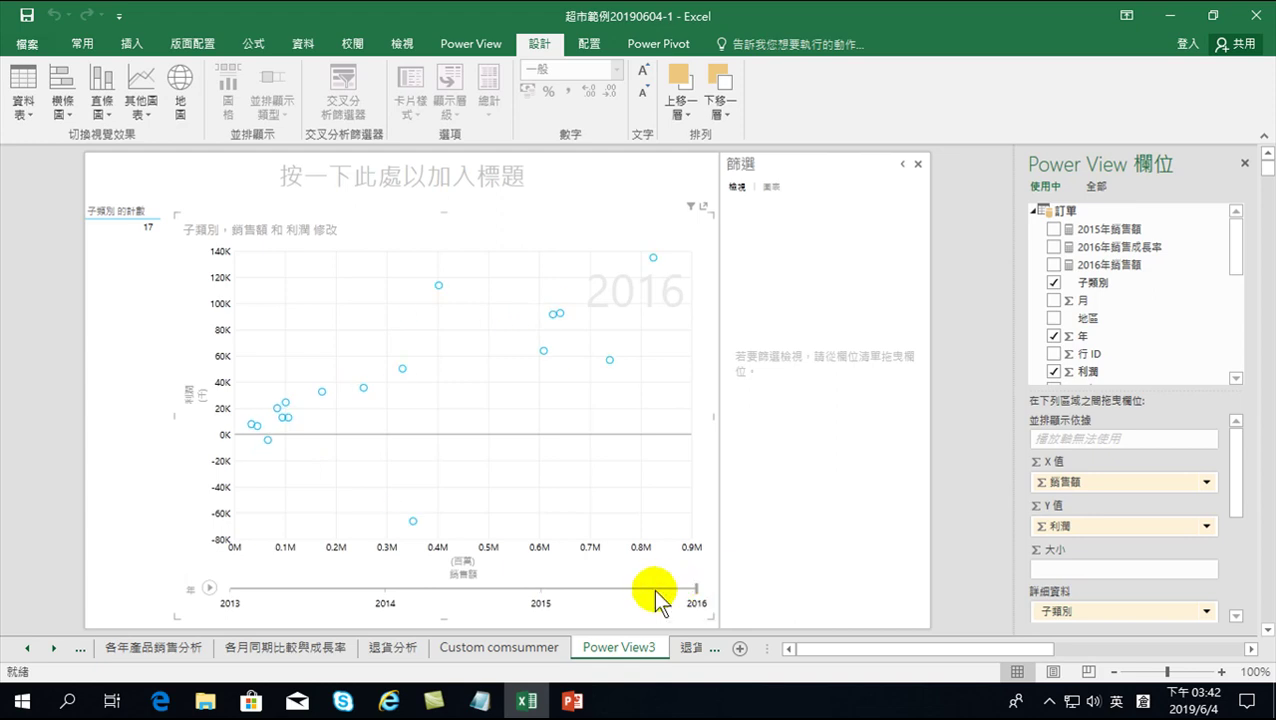
left_click(439, 287)
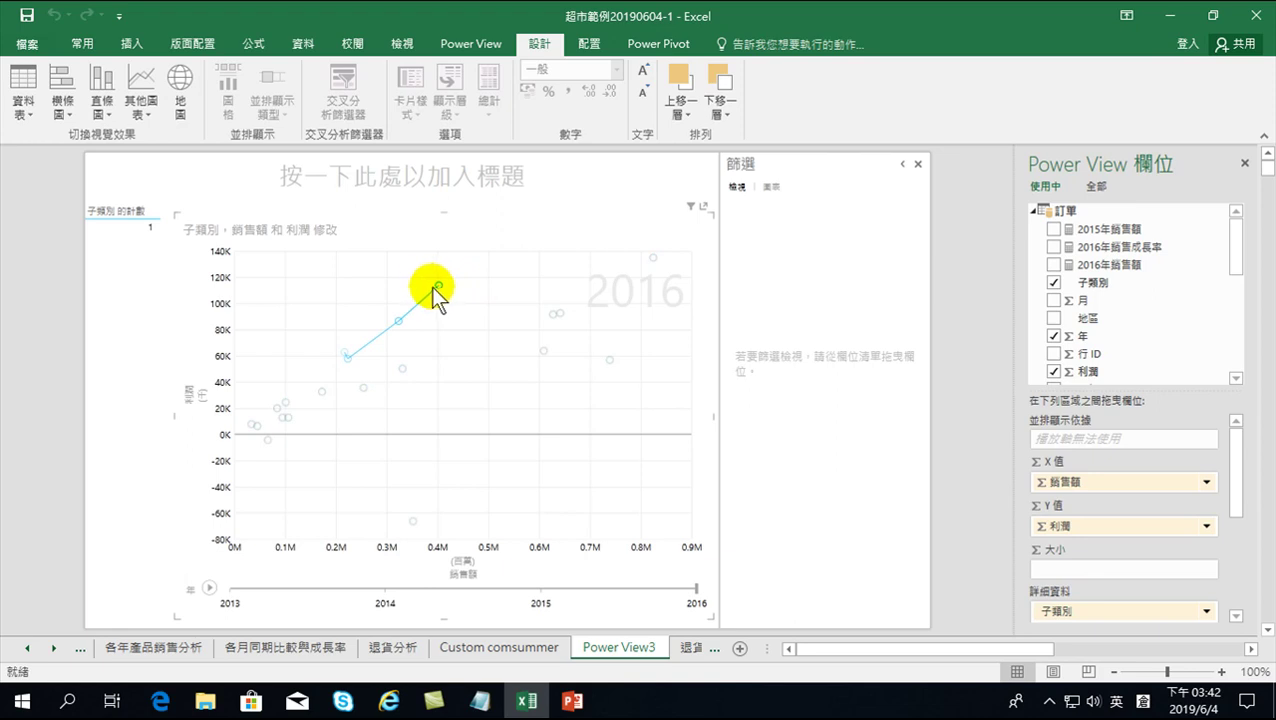
left_click(439, 287)
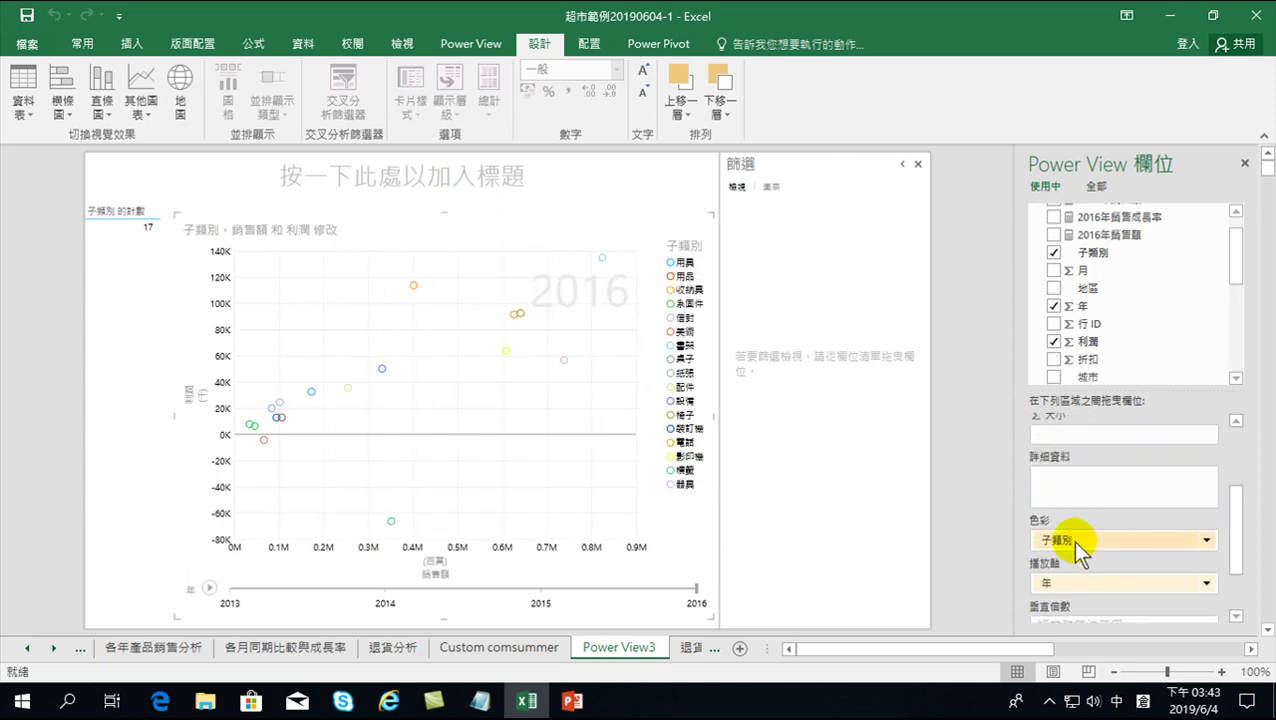
Step: Move 子類別 from Details to Color so the bubbles are coloured by subcategory with a legend
left_click_drag(1072, 540, 1068, 489)
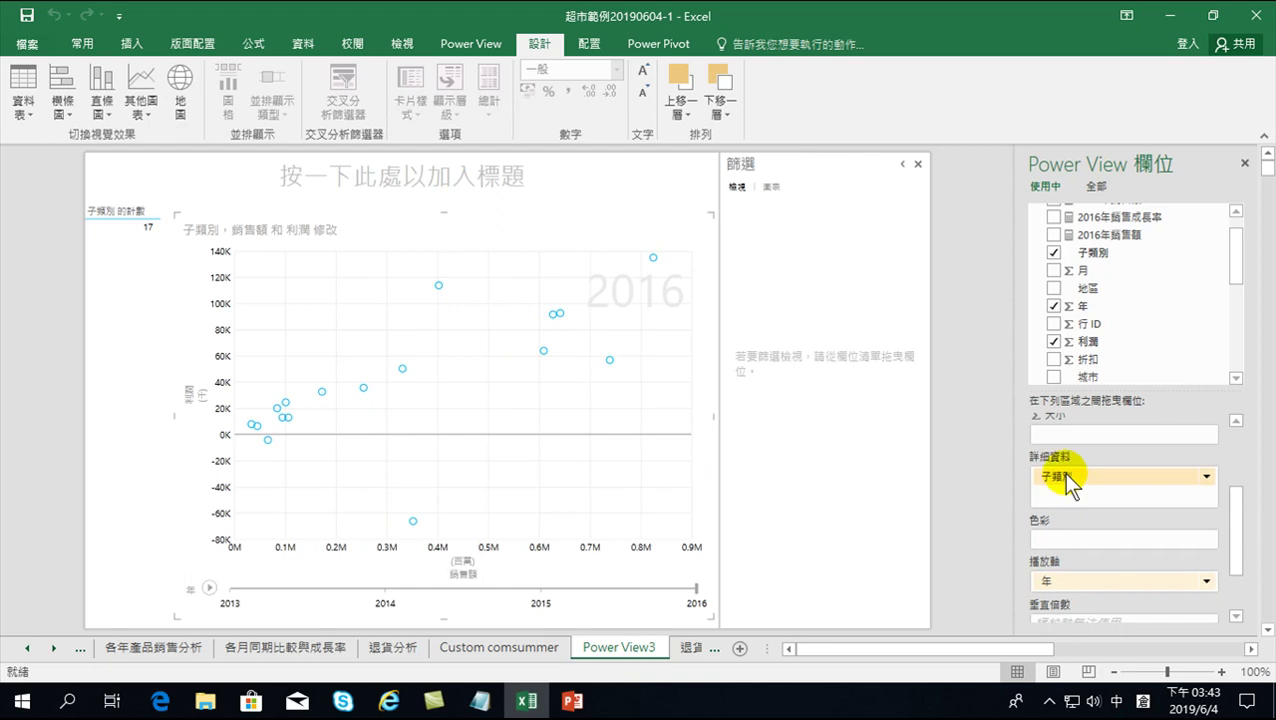
left_click(1081, 478)
left_click_drag(1080, 478, 1070, 545)
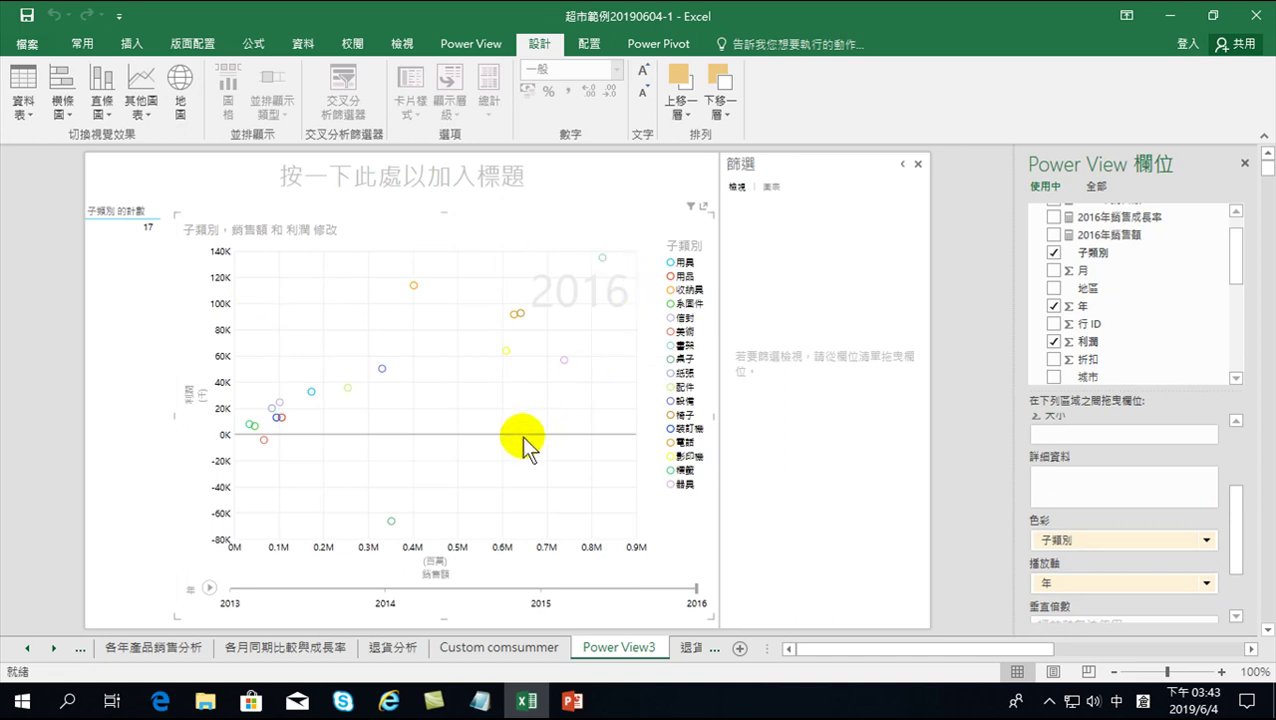
Step: Trace the 收納具, then 桌子, then 書架 bubble paths across the years
left_click(414, 287)
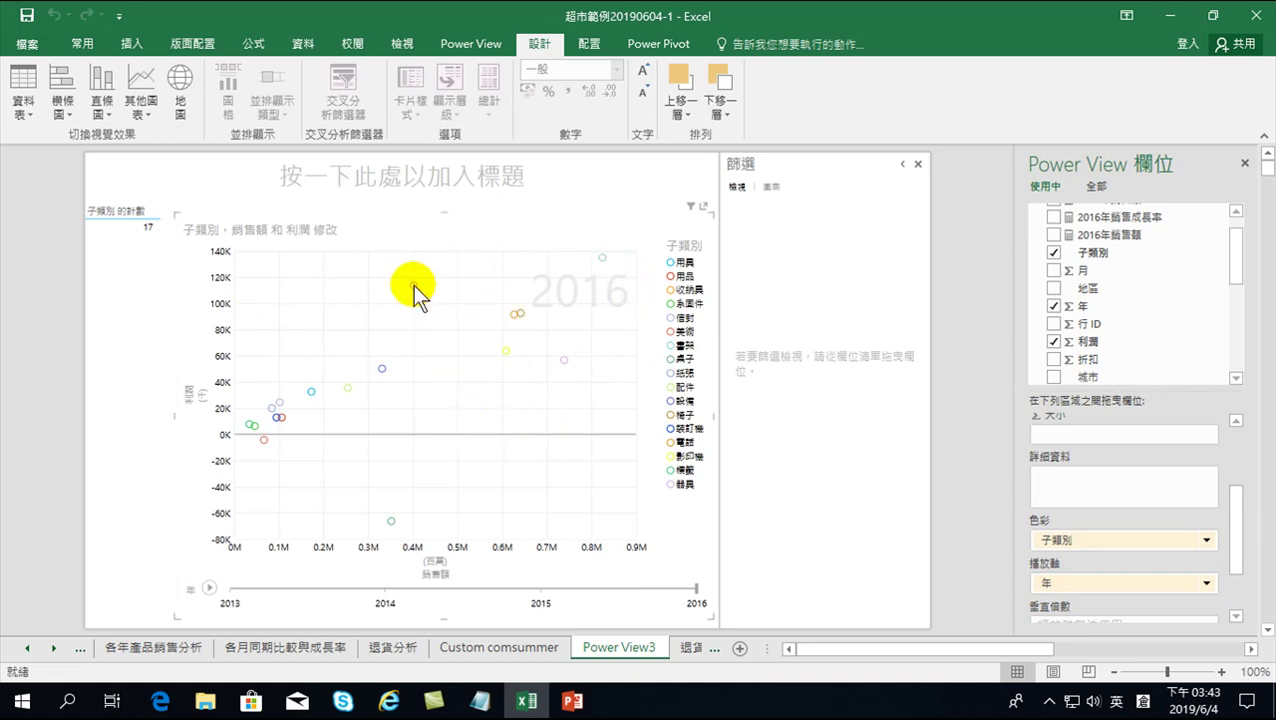
left_click(391, 521)
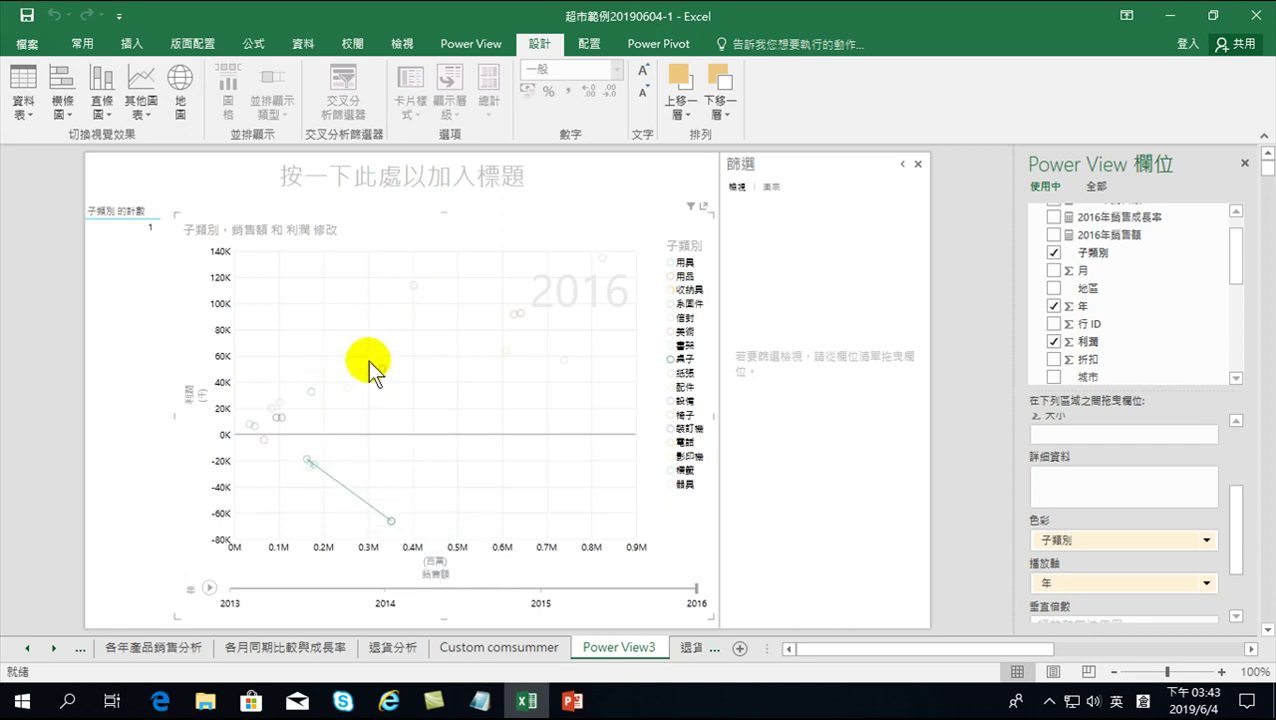
left_click(601, 257)
mouse_move(602, 257)
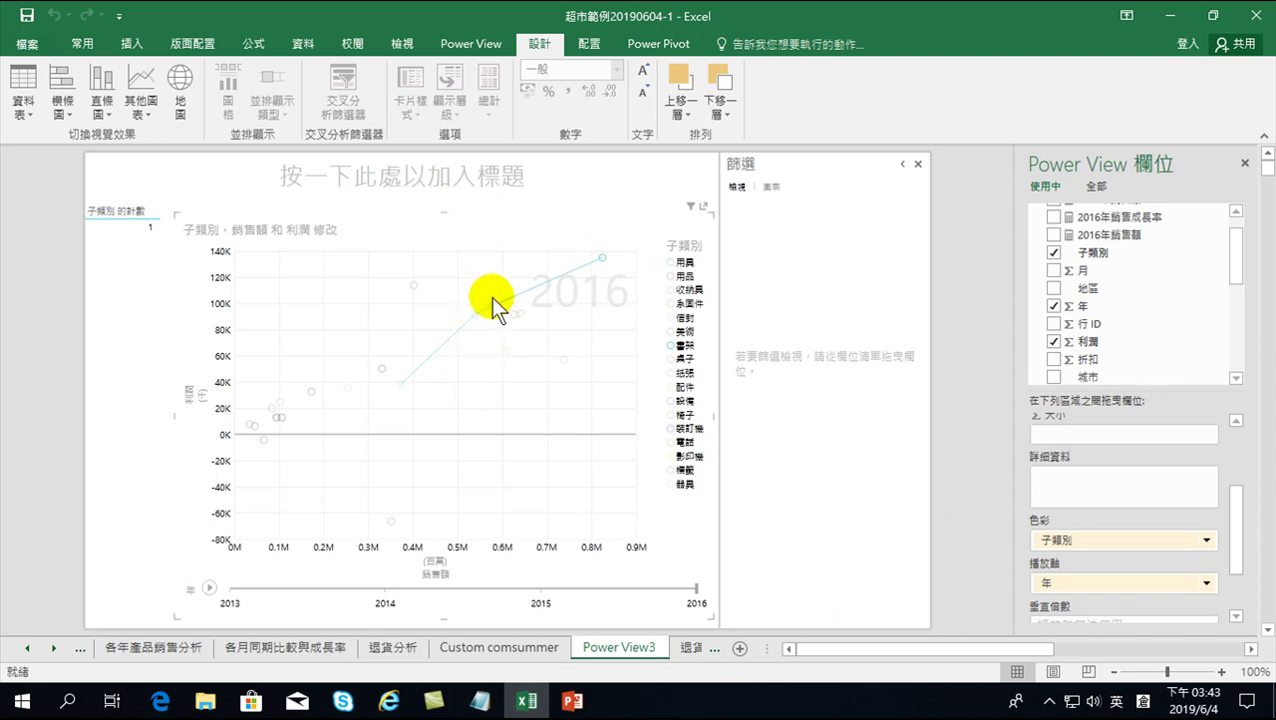
Step: Look through the Layout, Design and Home ribbon tabs
left_click(588, 48)
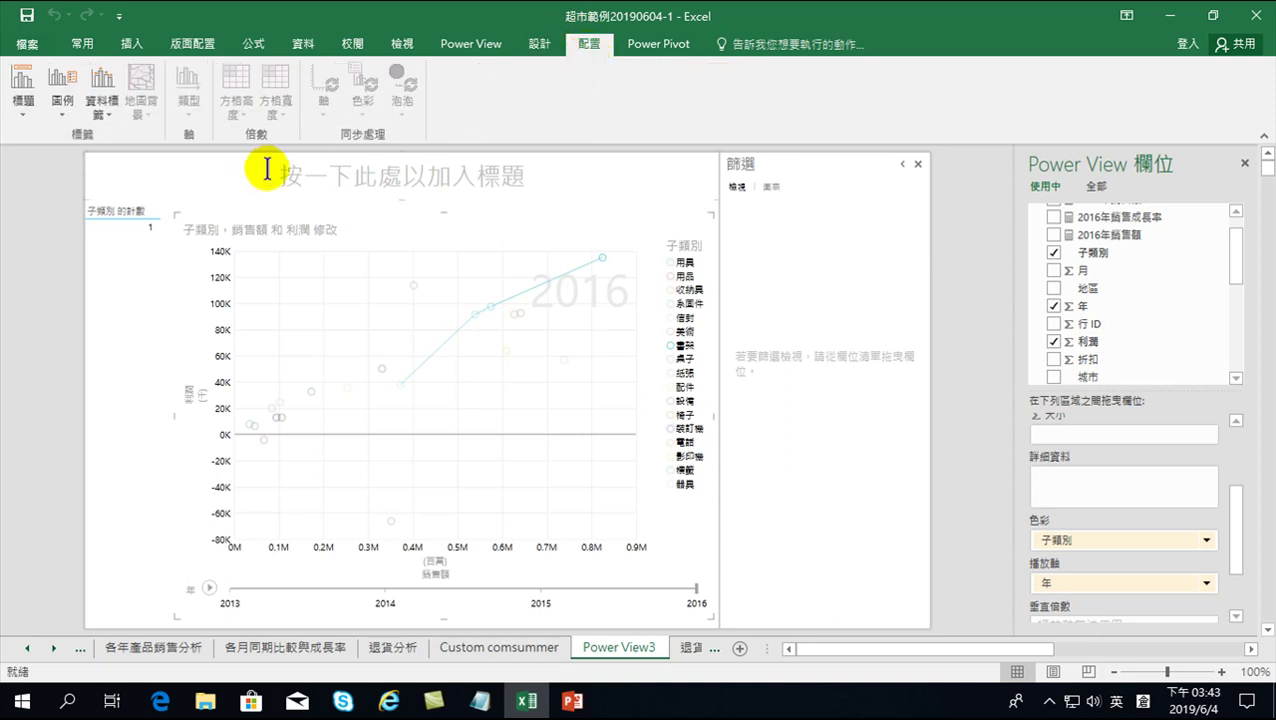
left_click(540, 45)
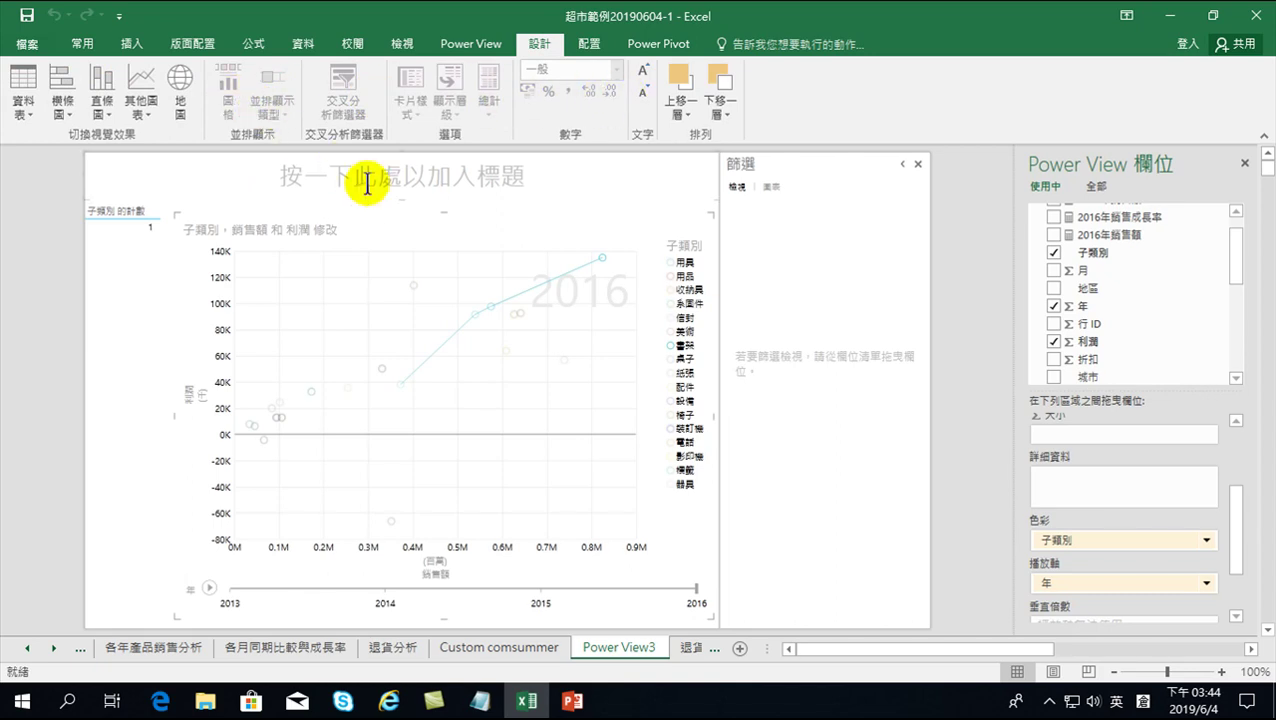
left_click(84, 43)
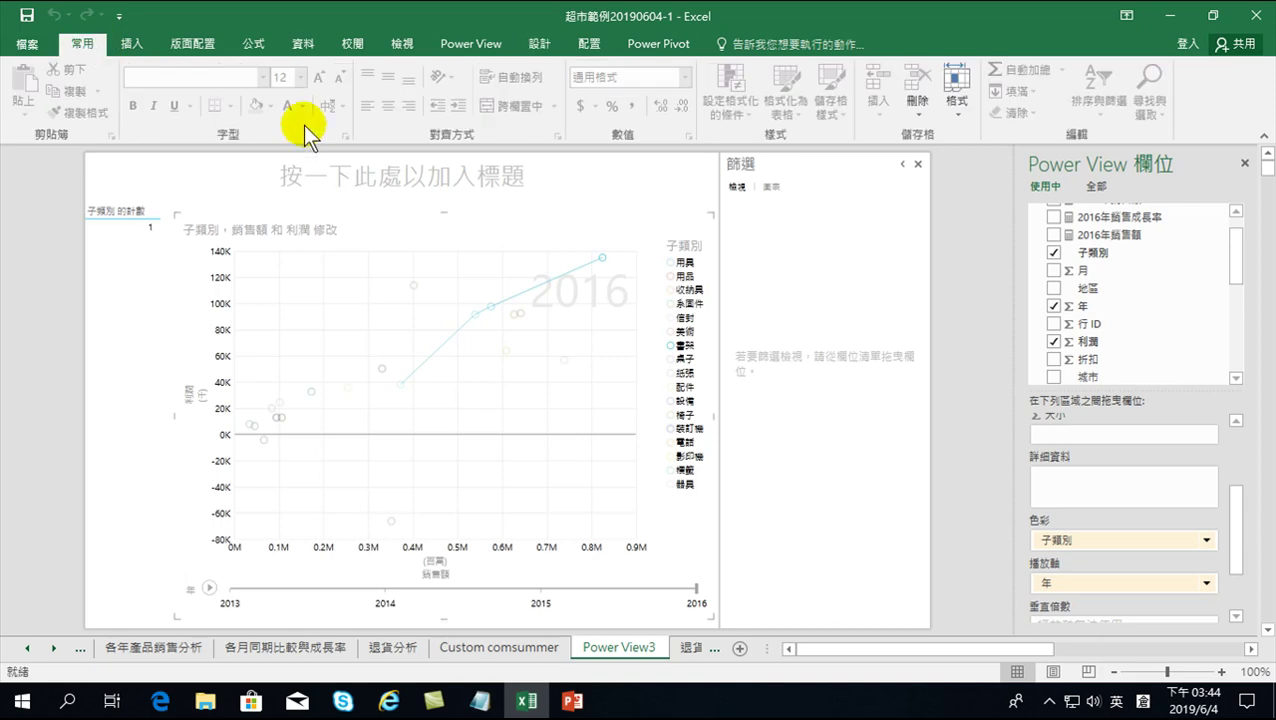
left_click(199, 583)
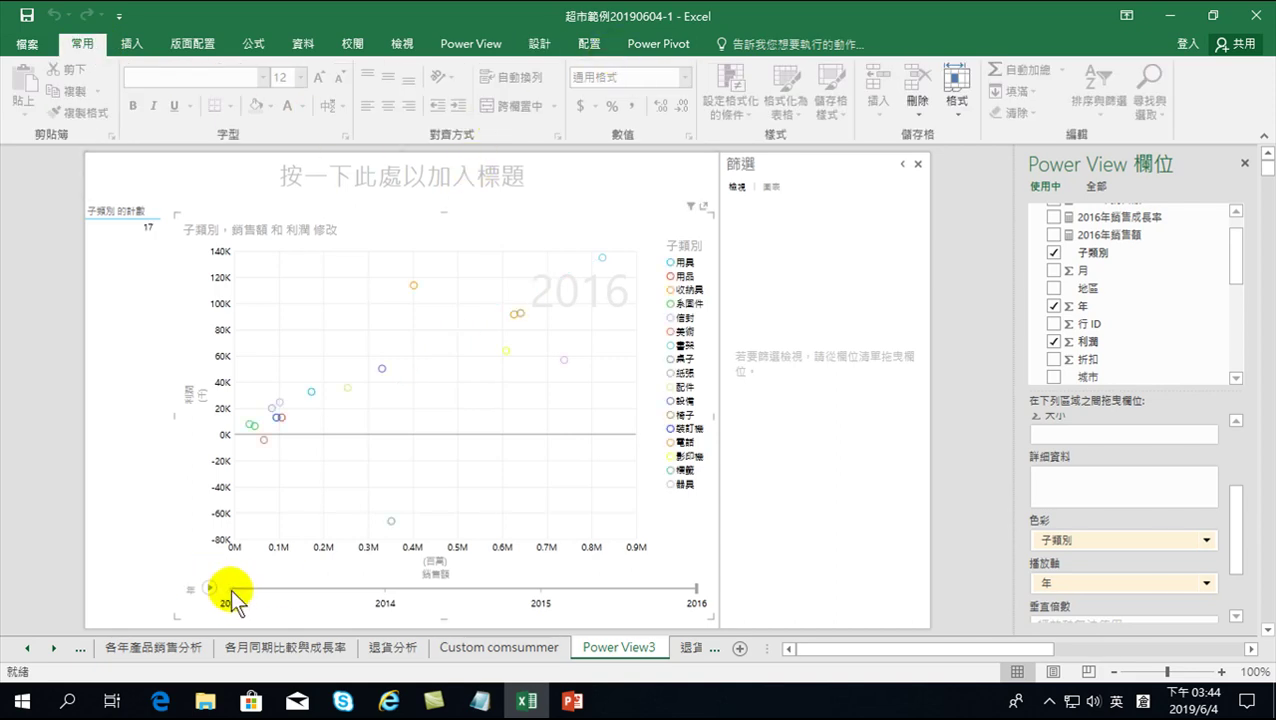
left_click(230, 590)
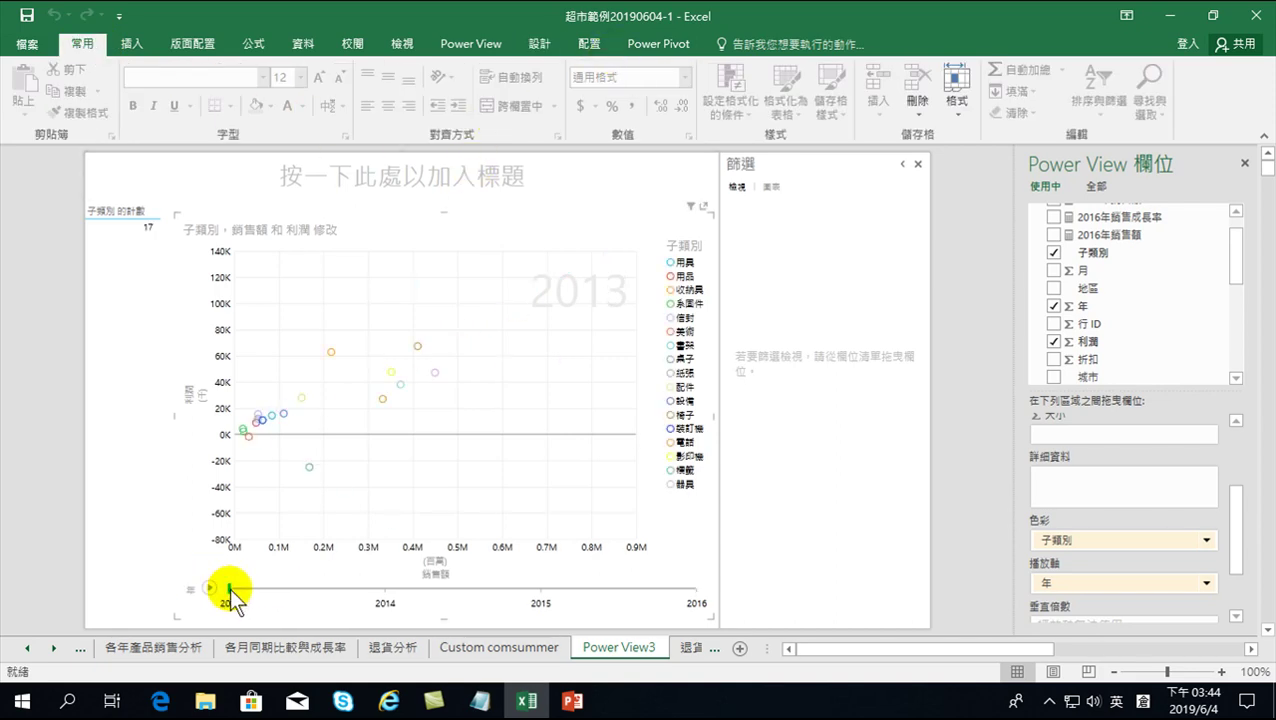
left_click(385, 594)
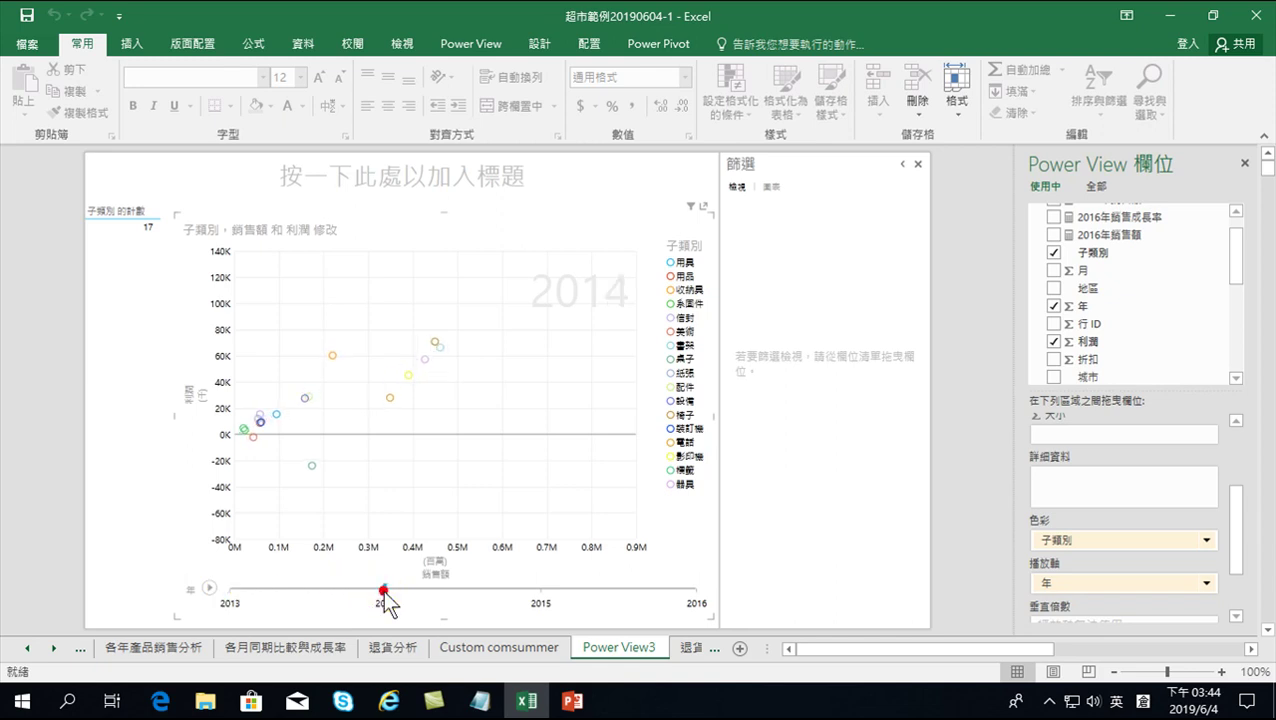
left_click(540, 593)
left_click(697, 592)
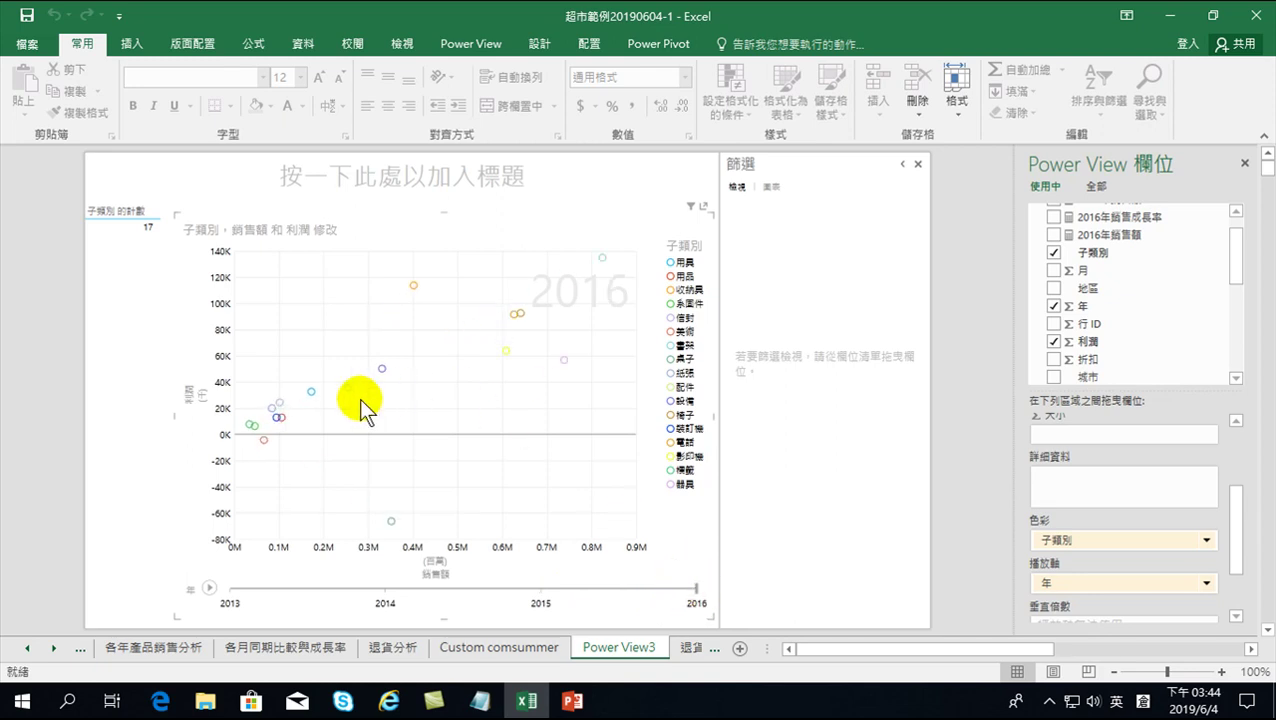
left_click(602, 259)
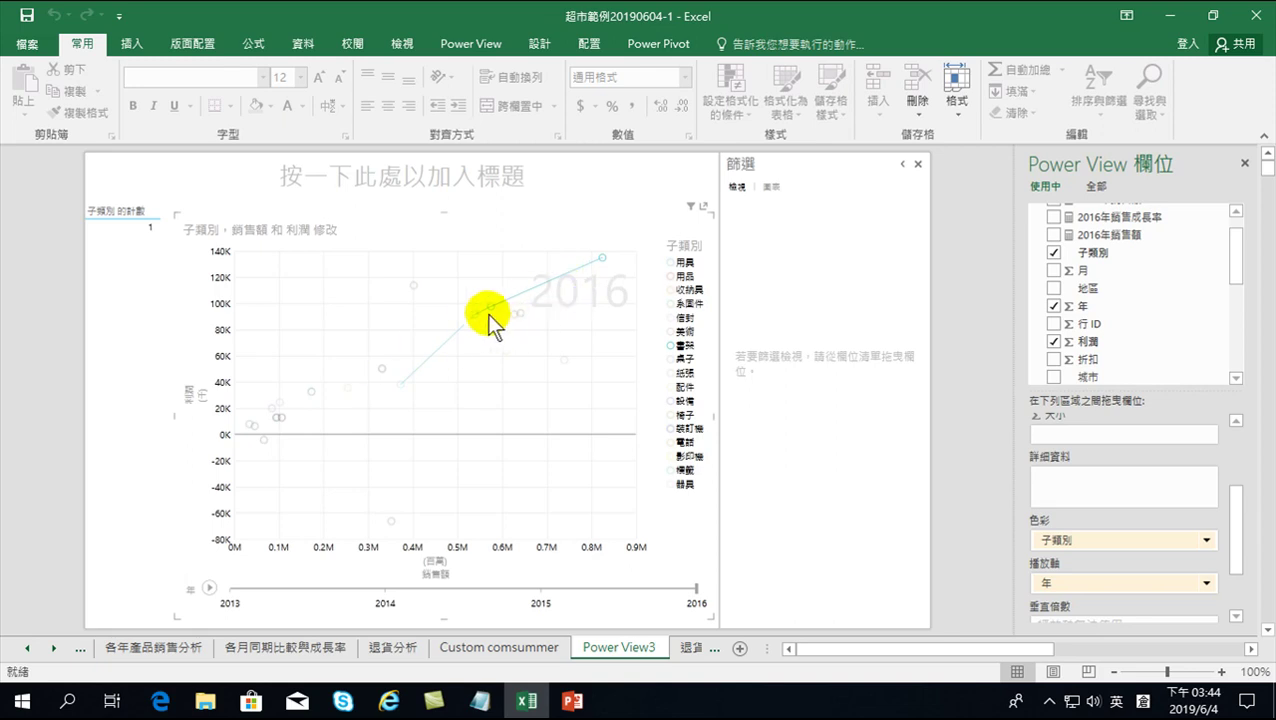
Step: Trace the 收納具 bubble, then show the 桌子 subcategory's trail through to 2016
left_click(414, 287)
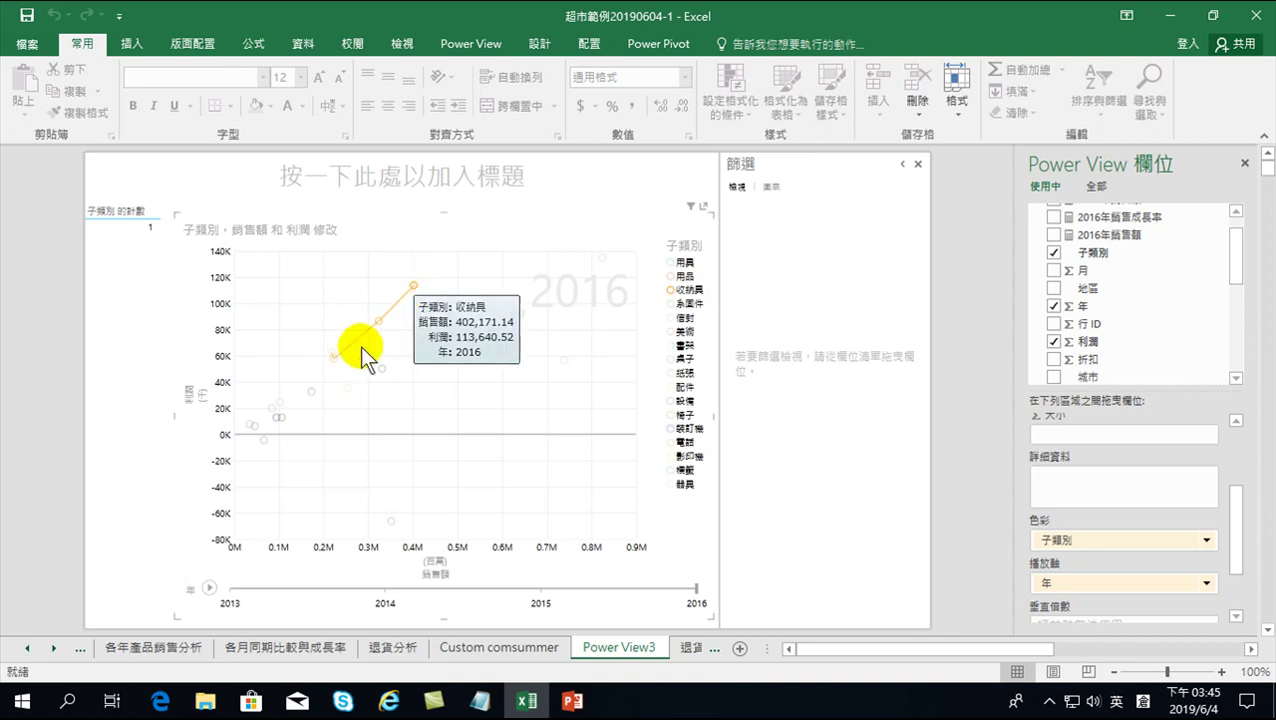
mouse_move(331, 352)
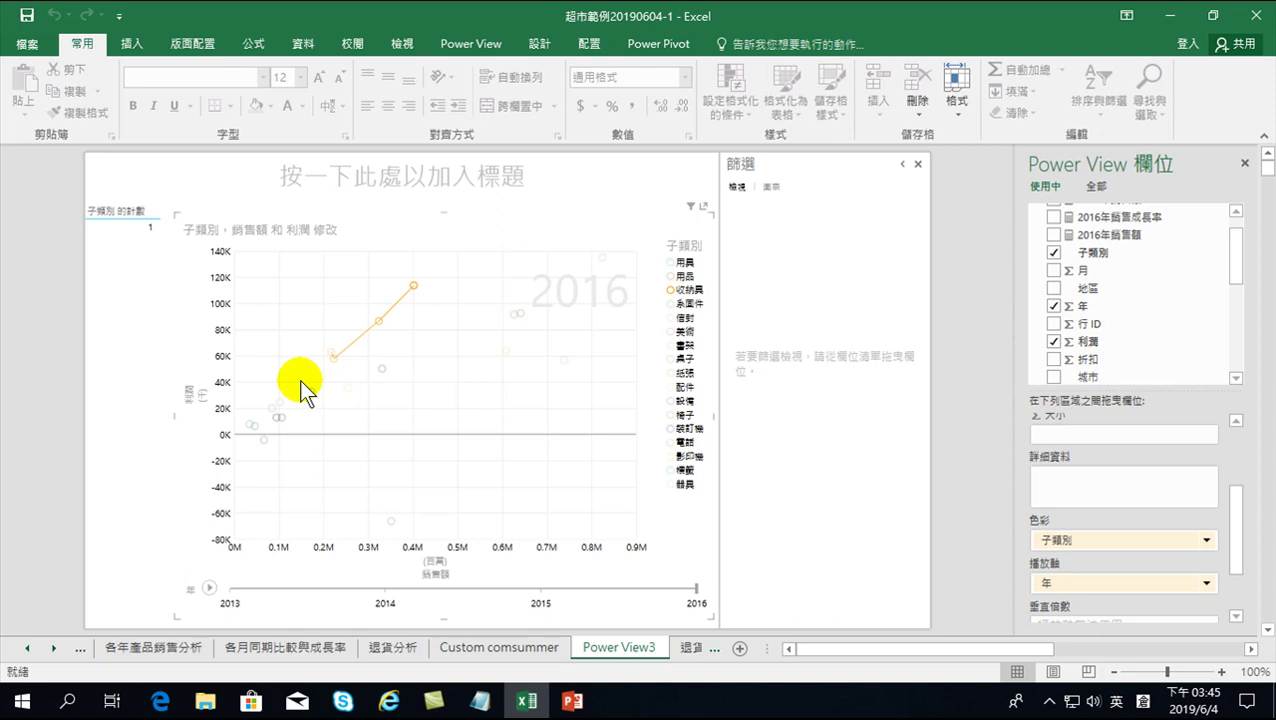
mouse_move(337, 365)
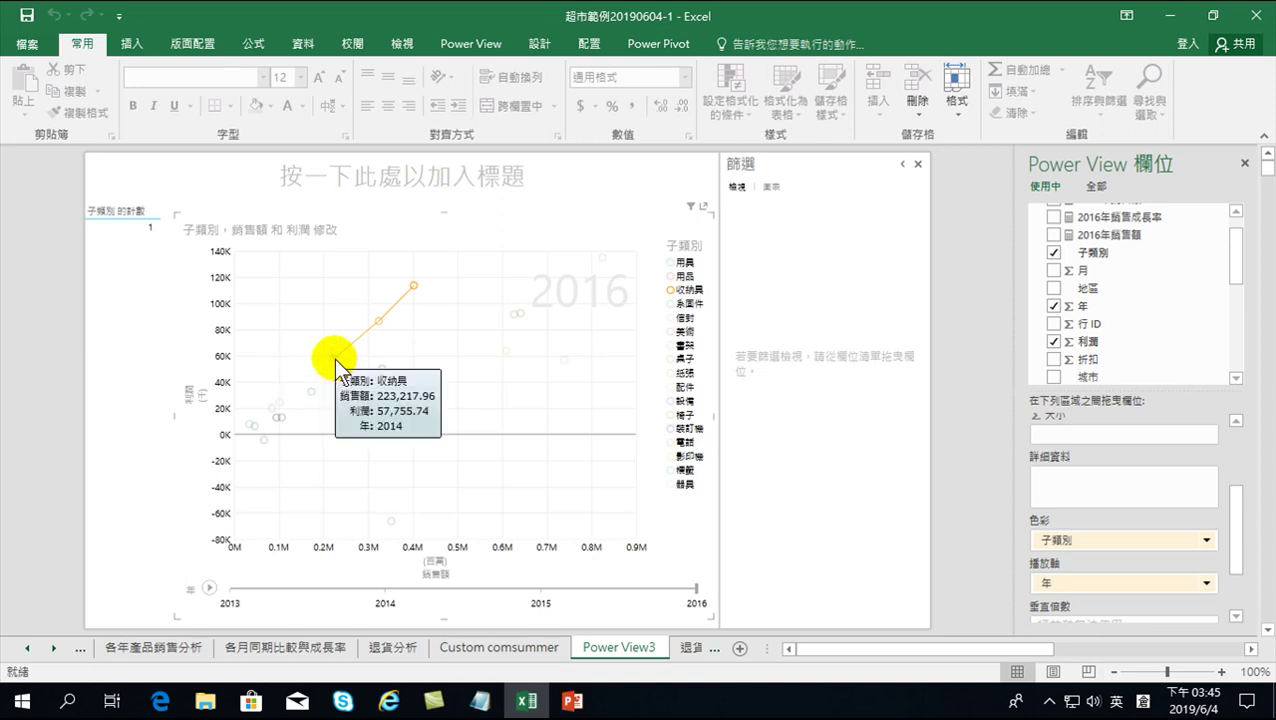
mouse_move(379, 317)
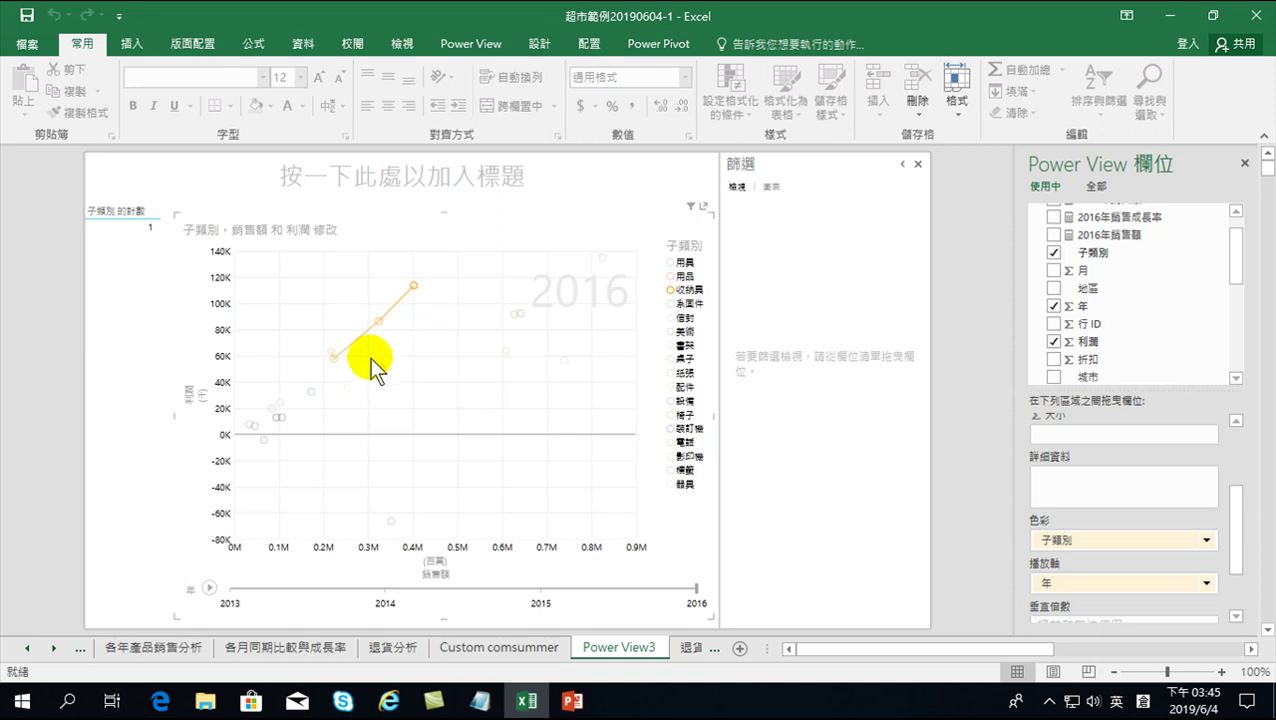
left_click(391, 521)
mouse_move(392, 522)
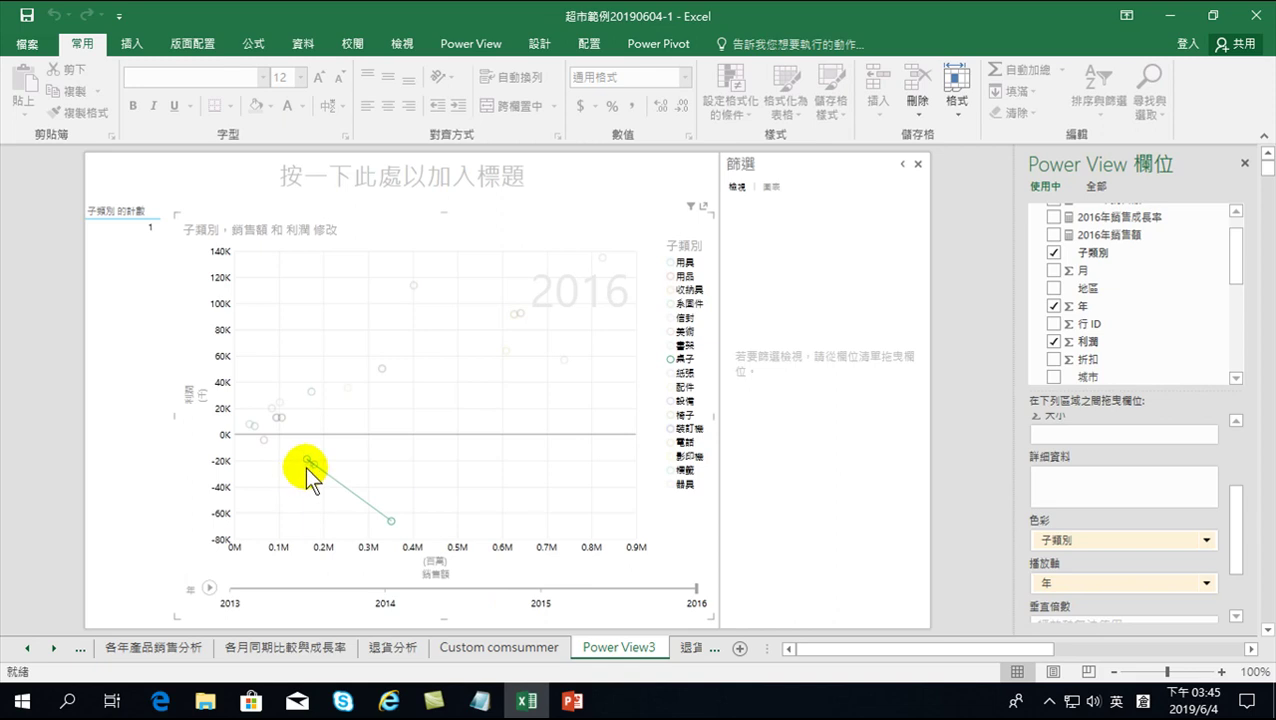
mouse_move(307, 462)
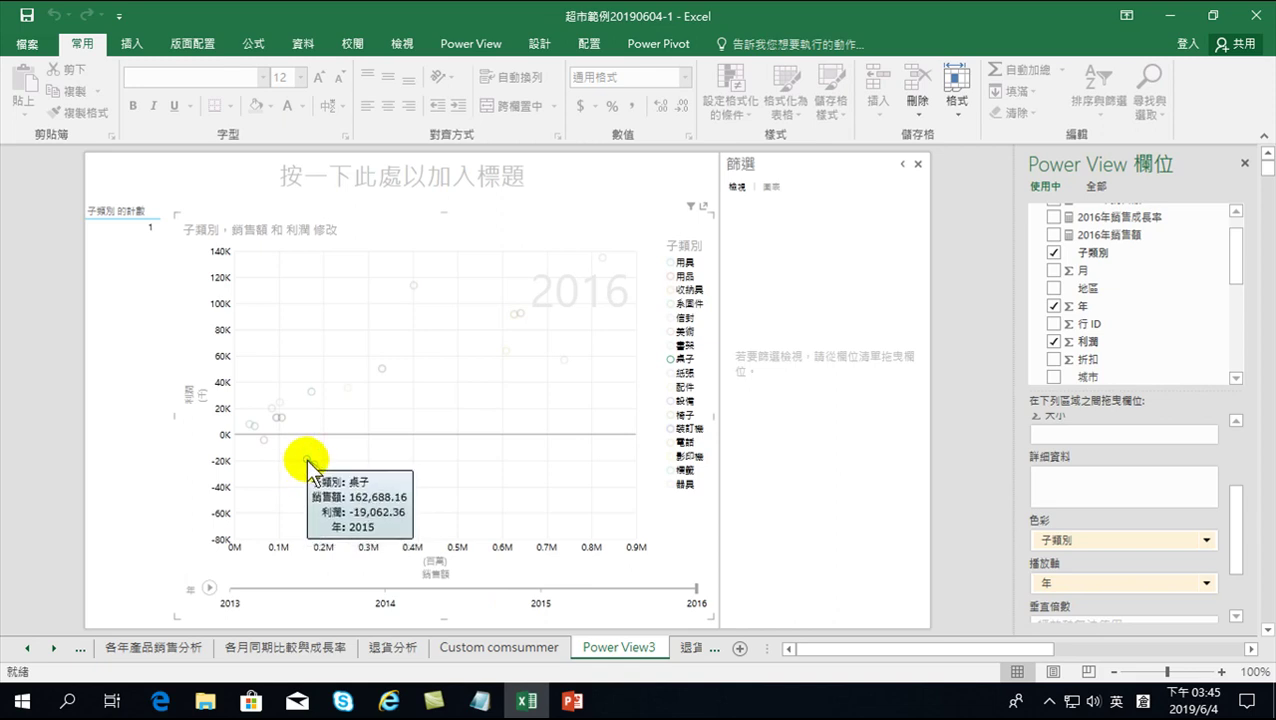
left_click(308, 460)
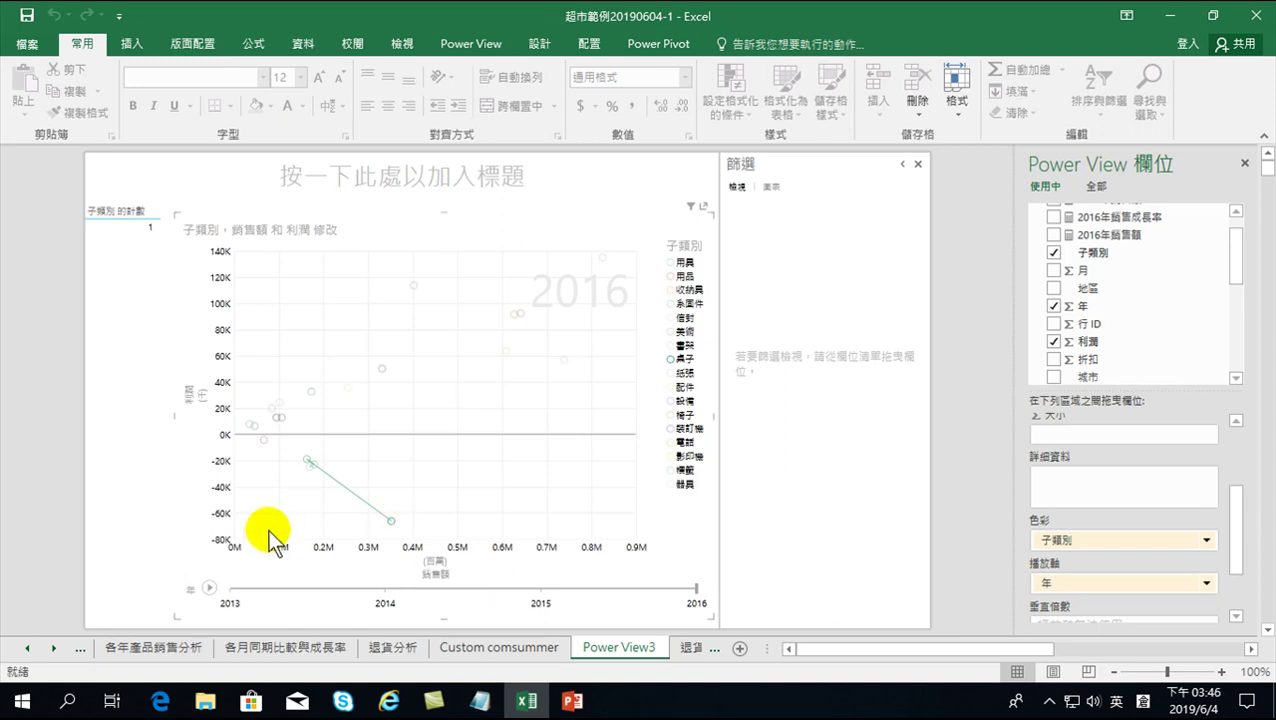
Step: Rewind to 2013, clear the highlight, and step the chart through 2014, 2015 and 2016
left_click(231, 589)
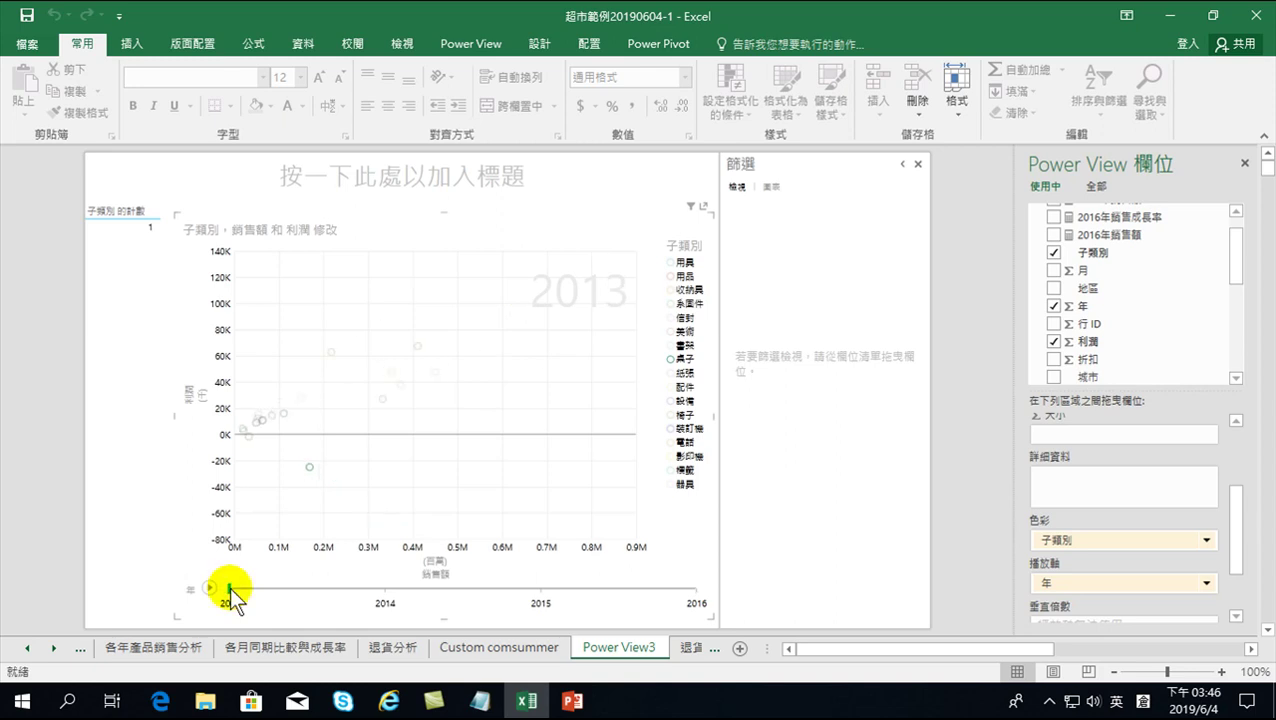
left_click(318, 492)
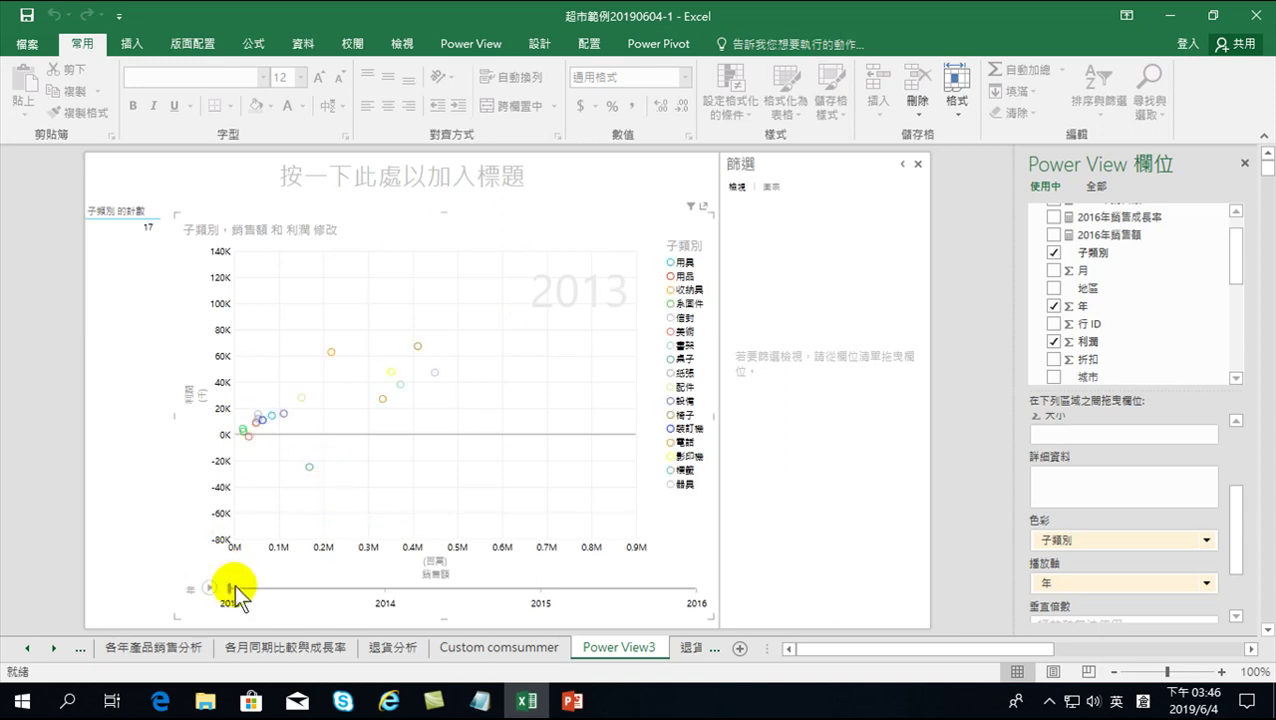
left_click(385, 591)
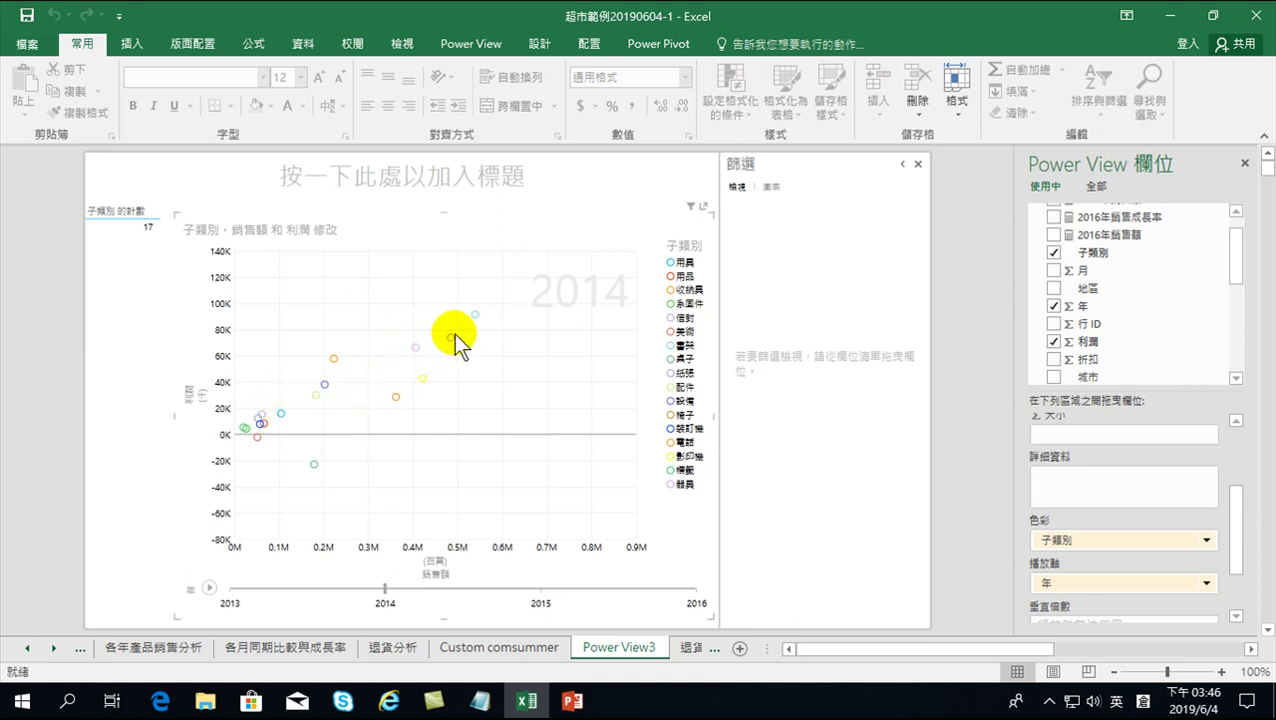
left_click(540, 592)
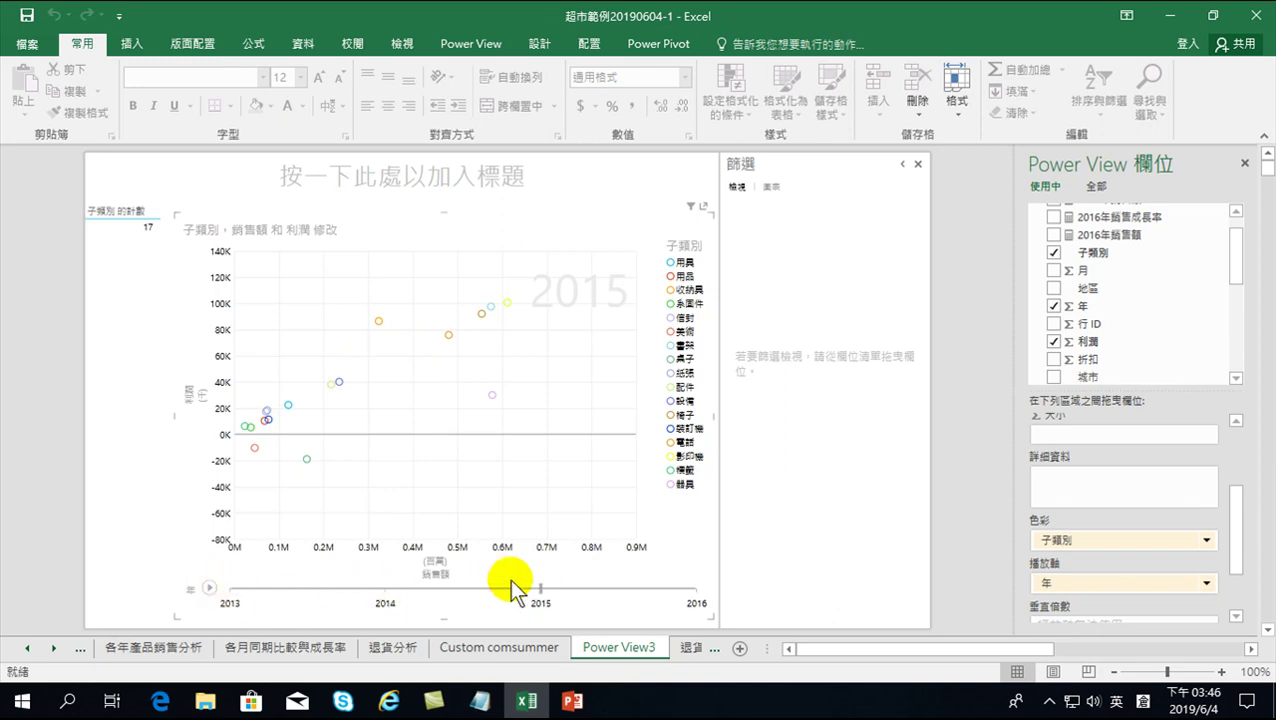
left_click(698, 593)
left_click(698, 592)
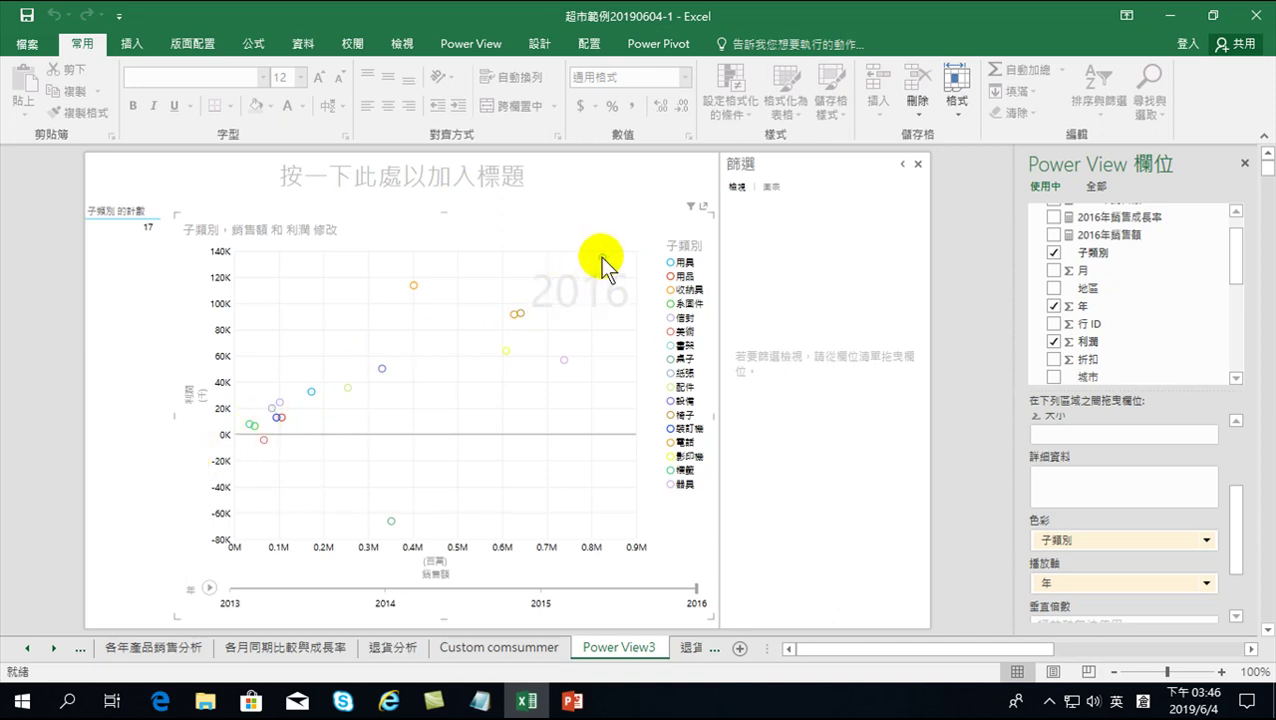
Step: Highlight the 書架, then 收納具, then finally 桌子 subcategory trails
mouse_move(601, 258)
left_click(602, 260)
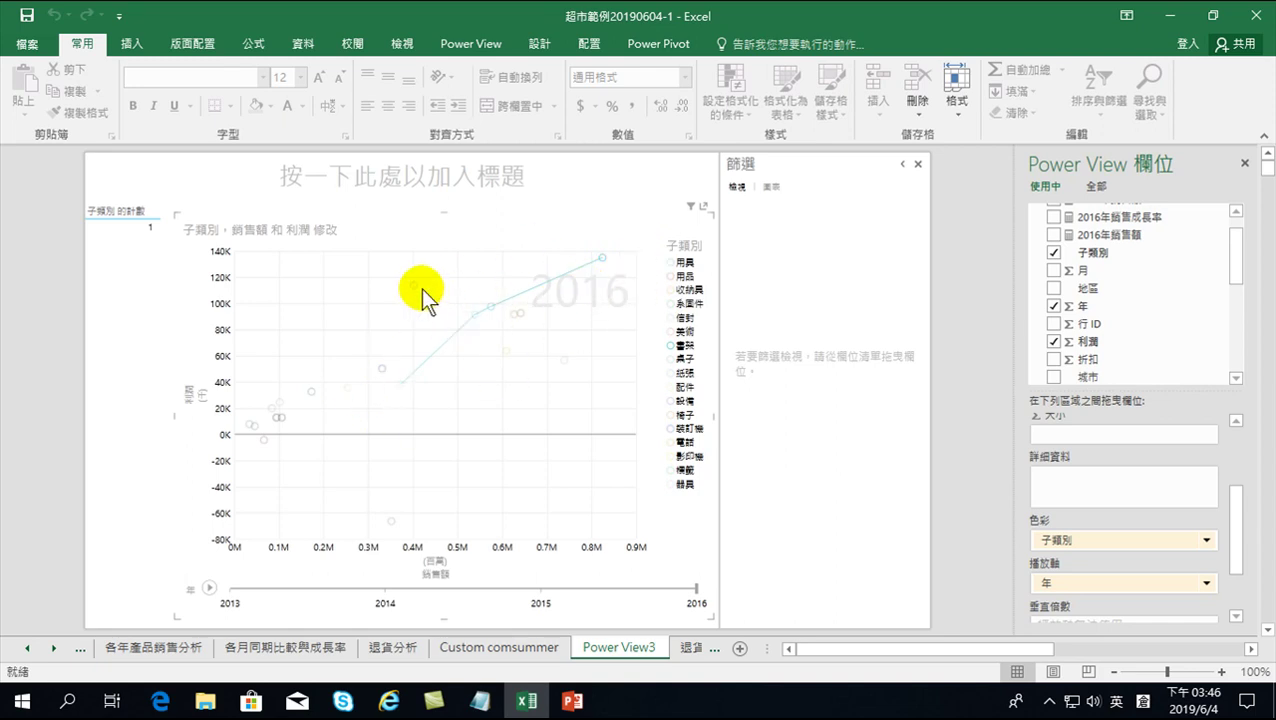
mouse_move(416, 292)
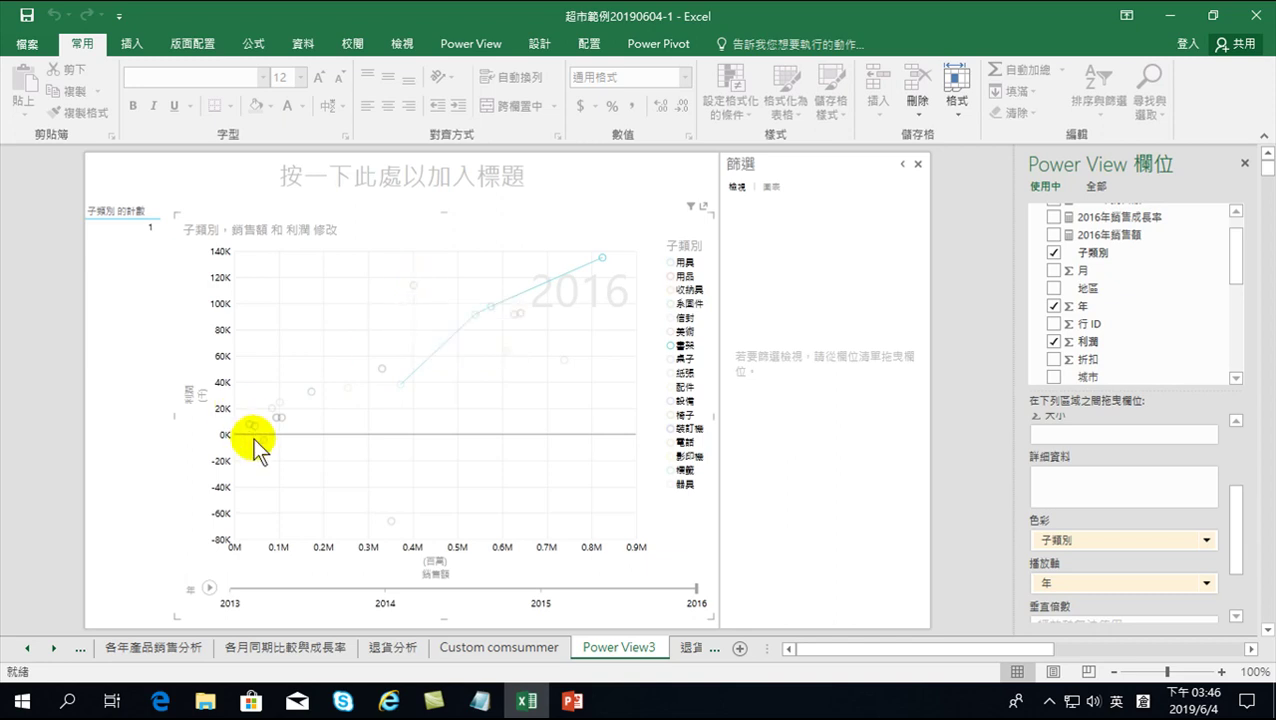
left_click(414, 284)
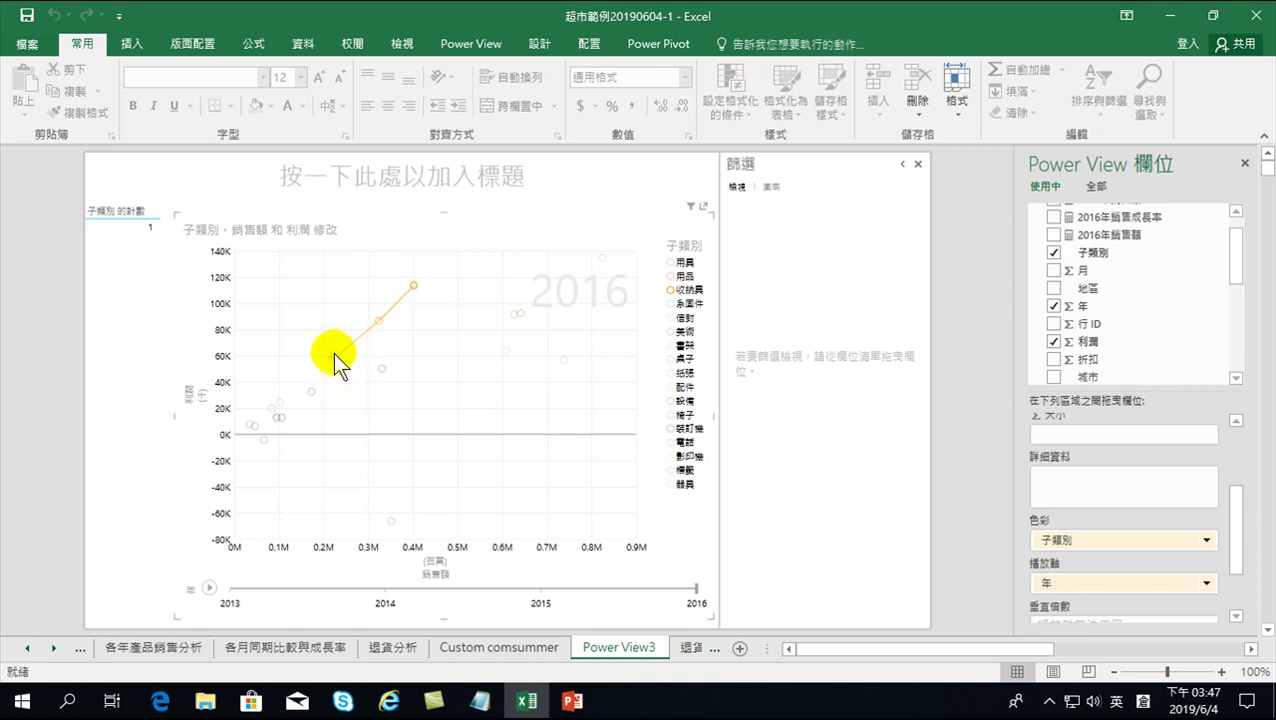
mouse_move(333, 353)
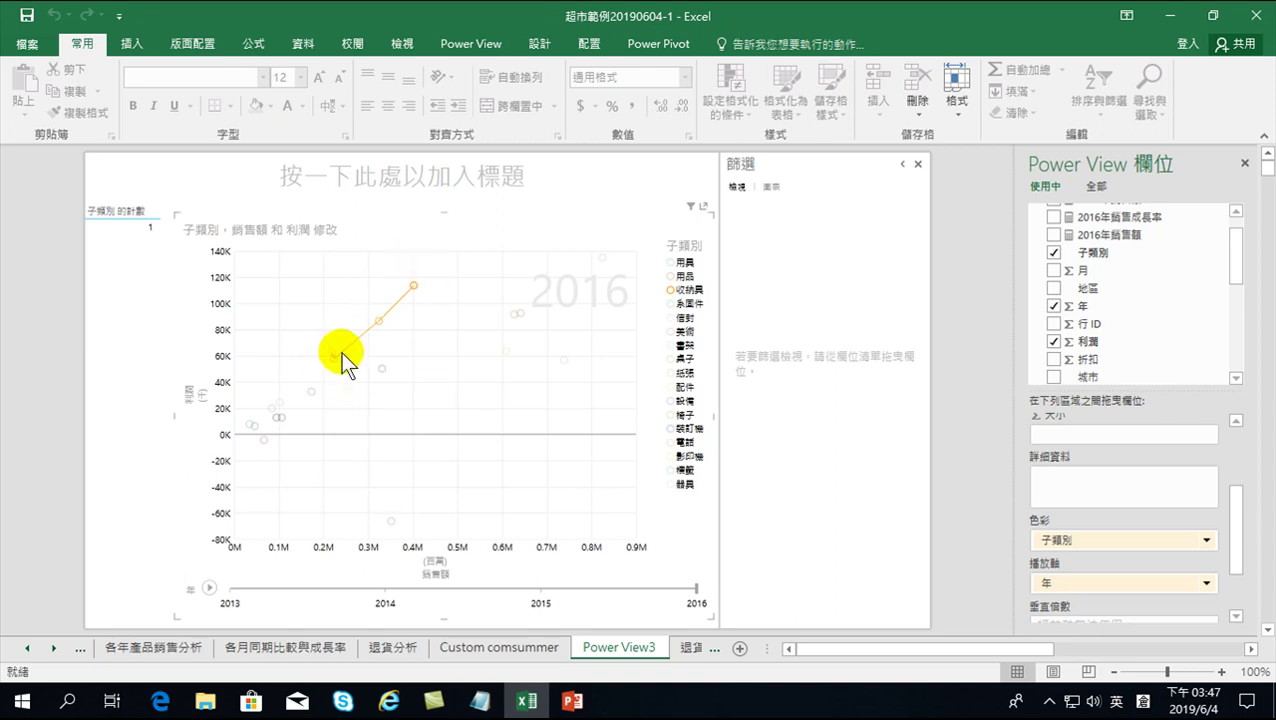
mouse_move(417, 288)
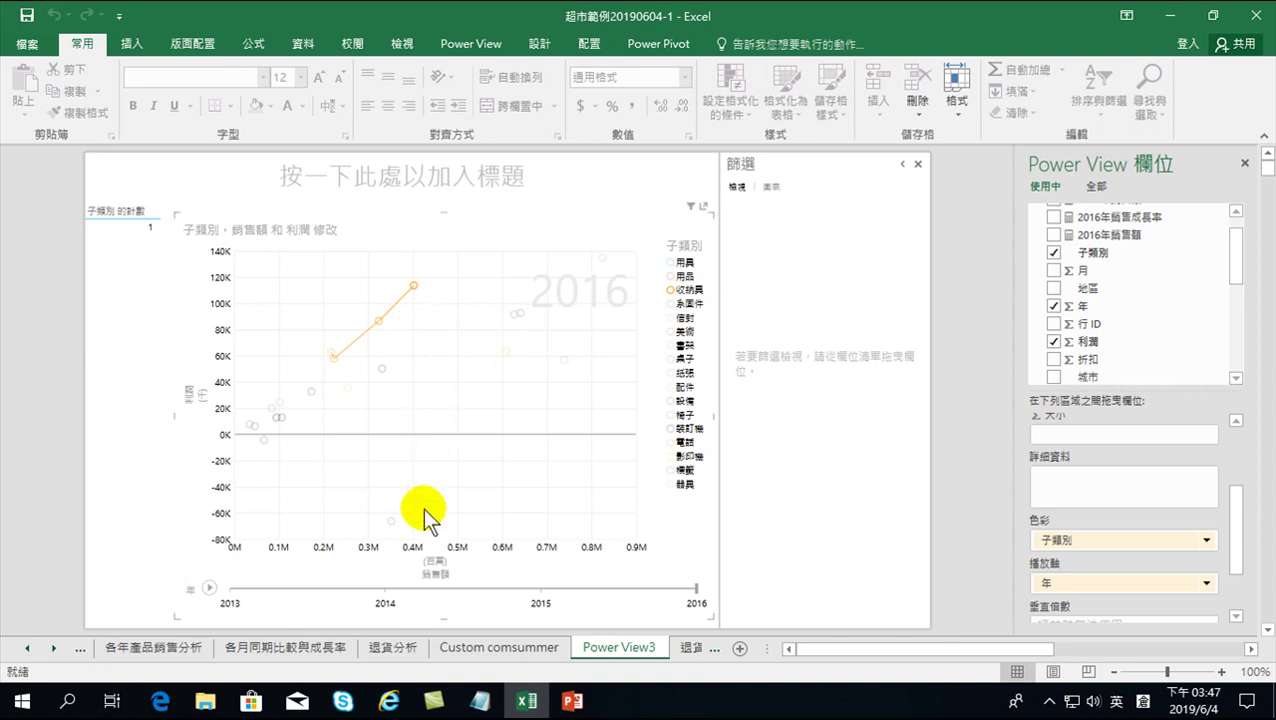
left_click(391, 522)
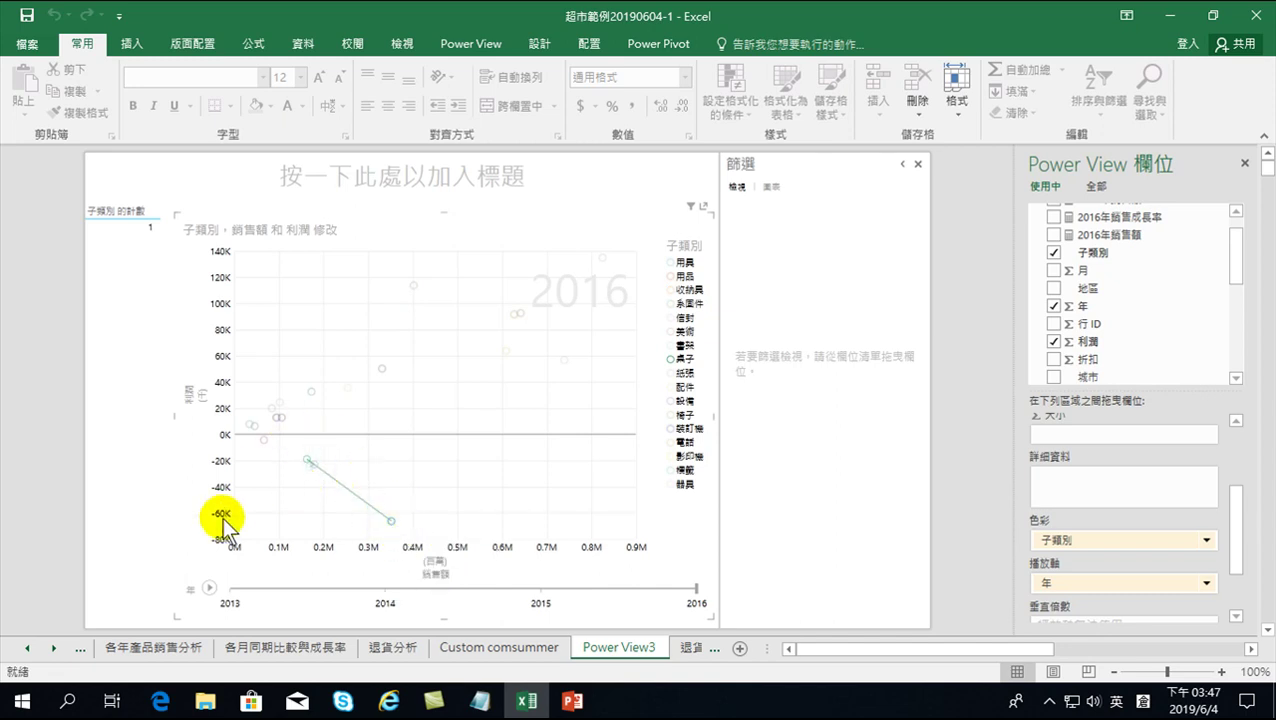
Step: Clear the highlight to show all 17 subcategories, then step the chart from 2013 to 2016
left_click(211, 588)
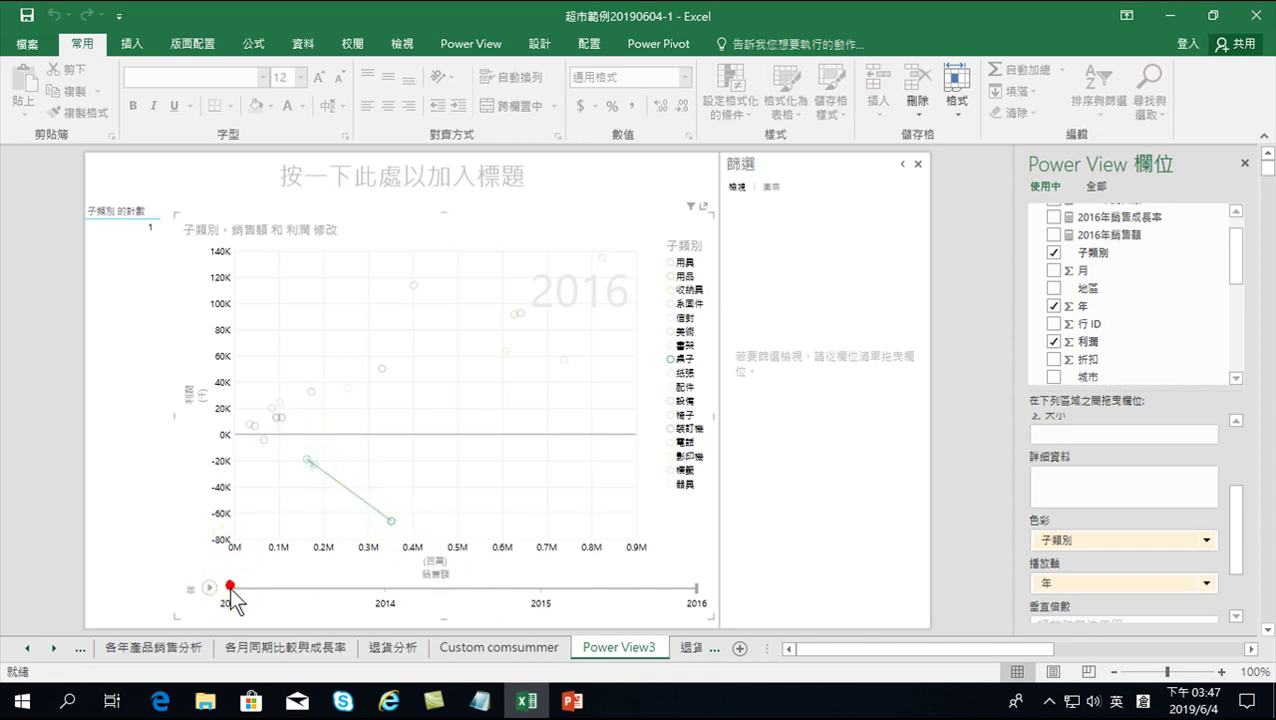
left_click(389, 596)
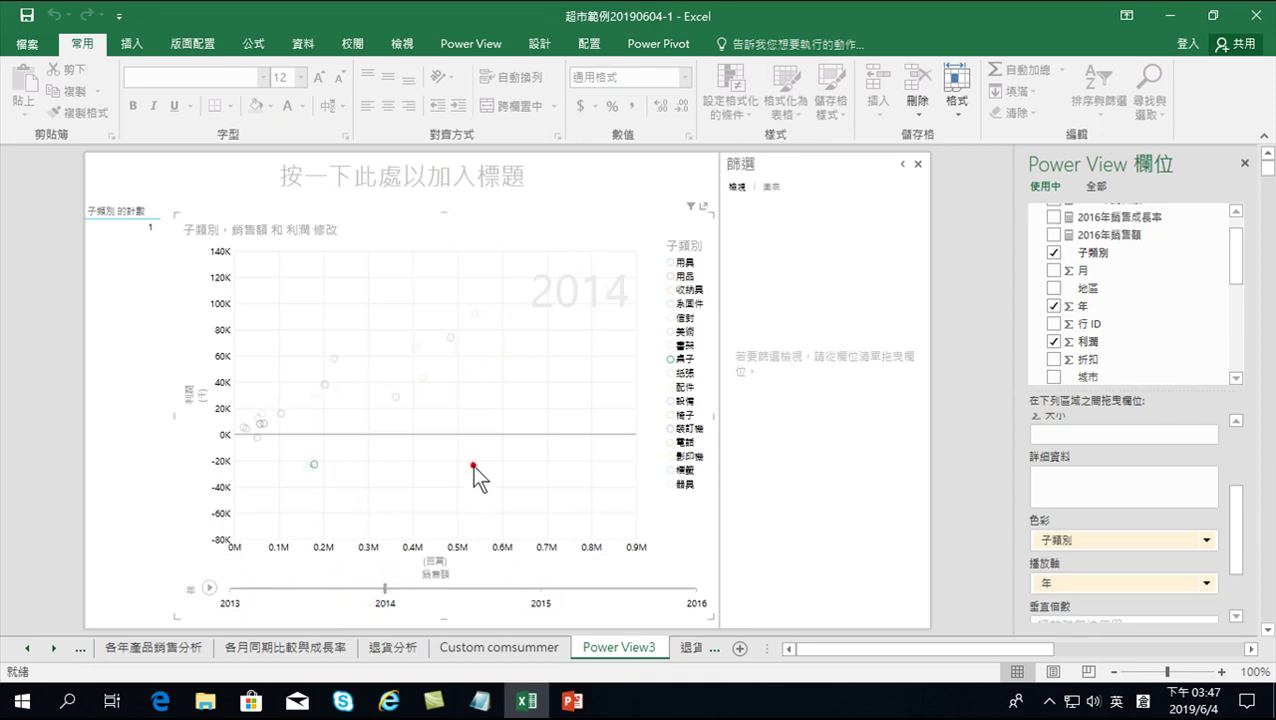
left_click(473, 468)
left_click(298, 540)
left_click(231, 594)
left_click(389, 596)
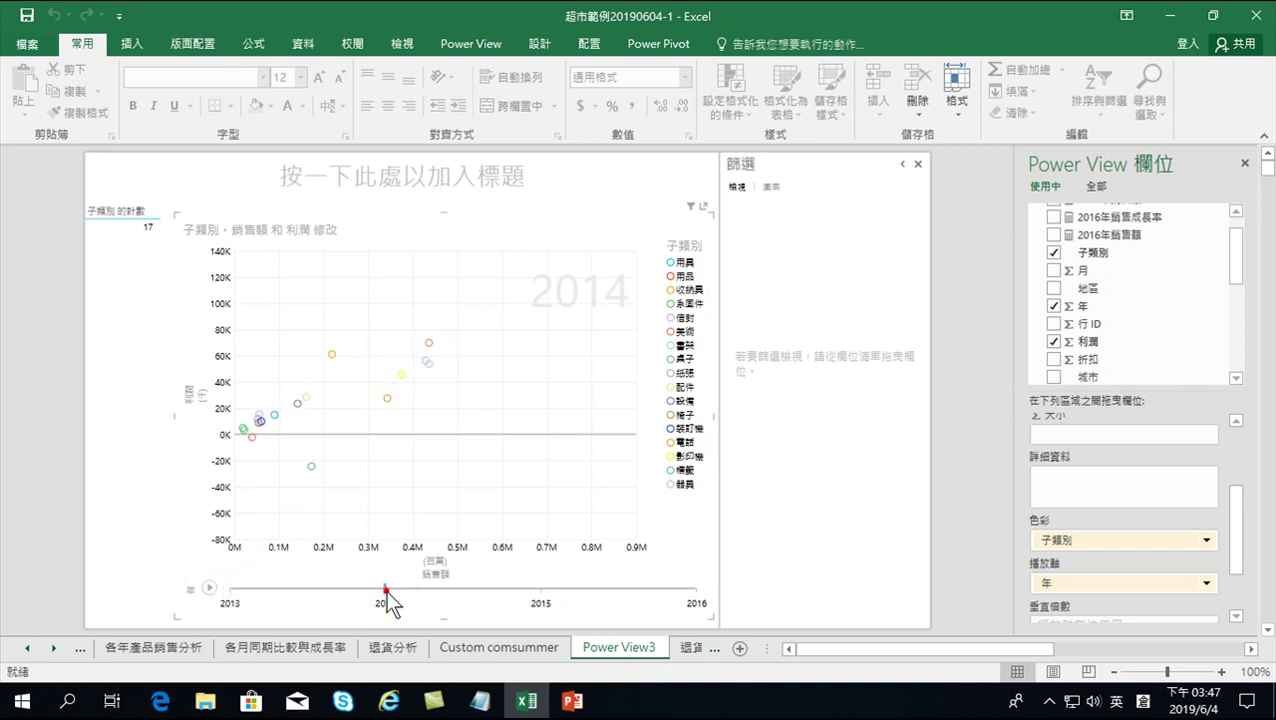
left_click(540, 594)
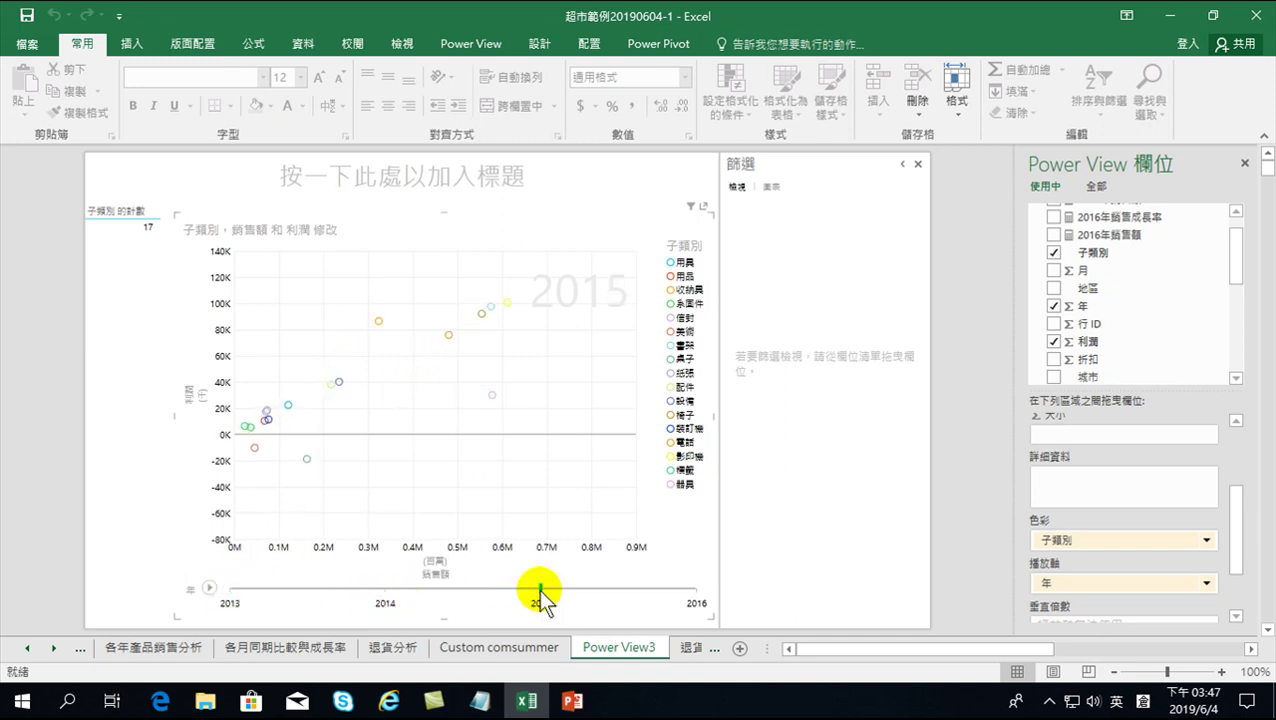
left_click(694, 591)
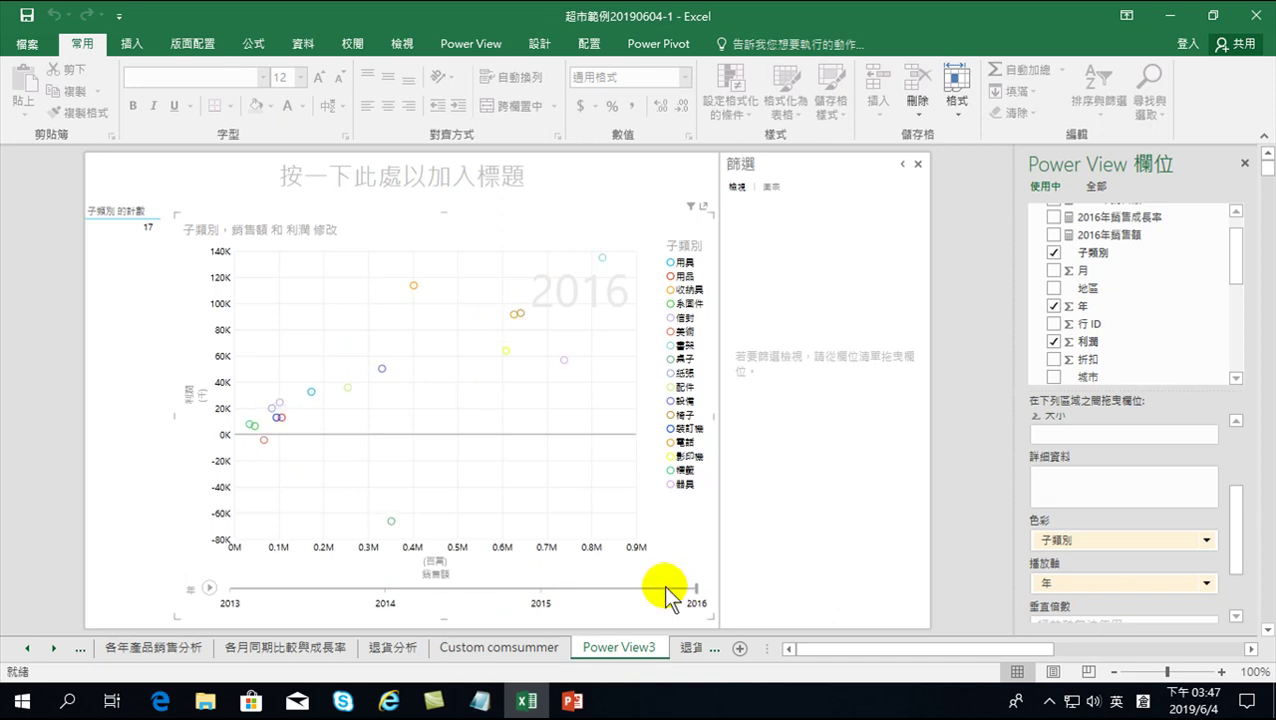
Step: Highlight the 書架, 收納具 and then 桌子 subcategory trails
left_click(601, 256)
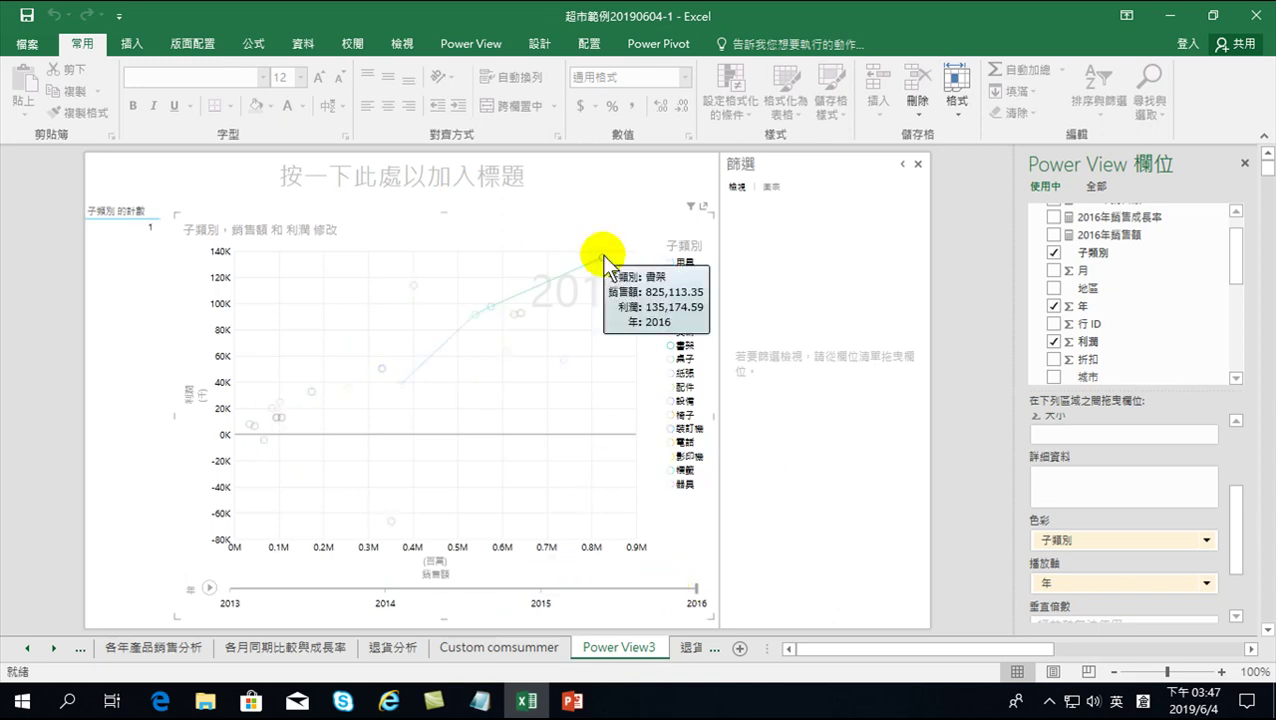
left_click(413, 284)
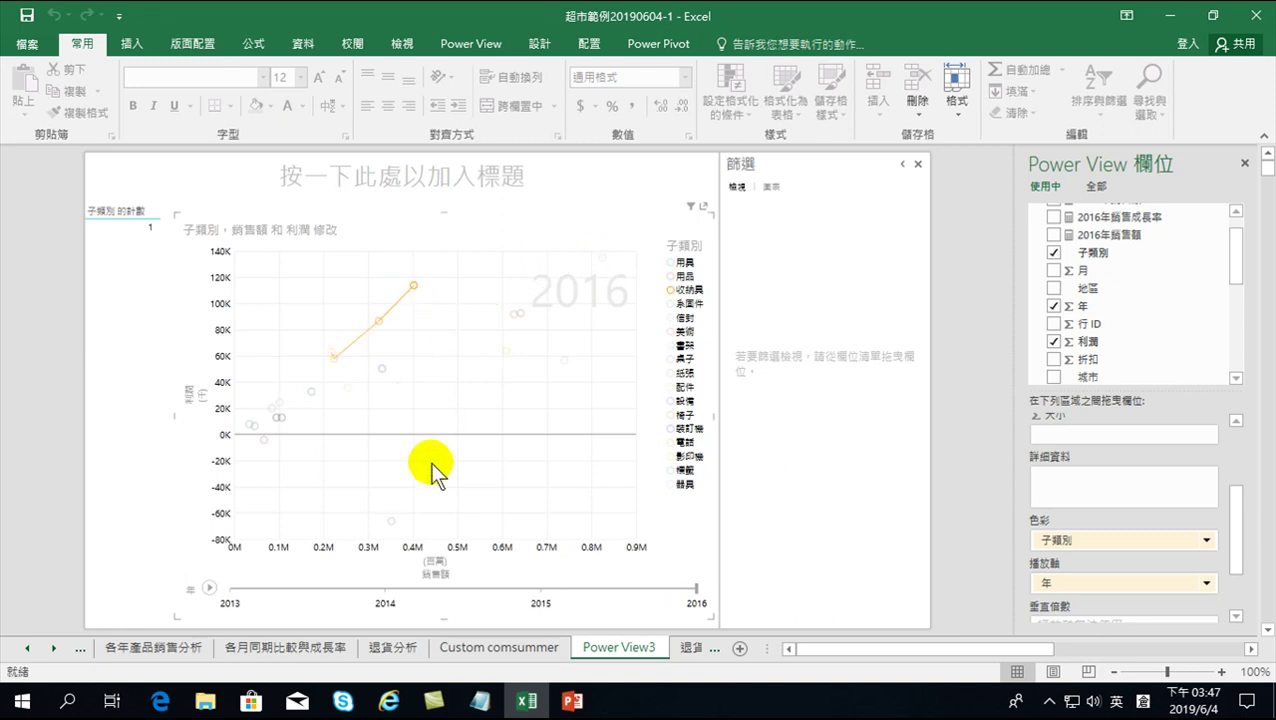
left_click(391, 518)
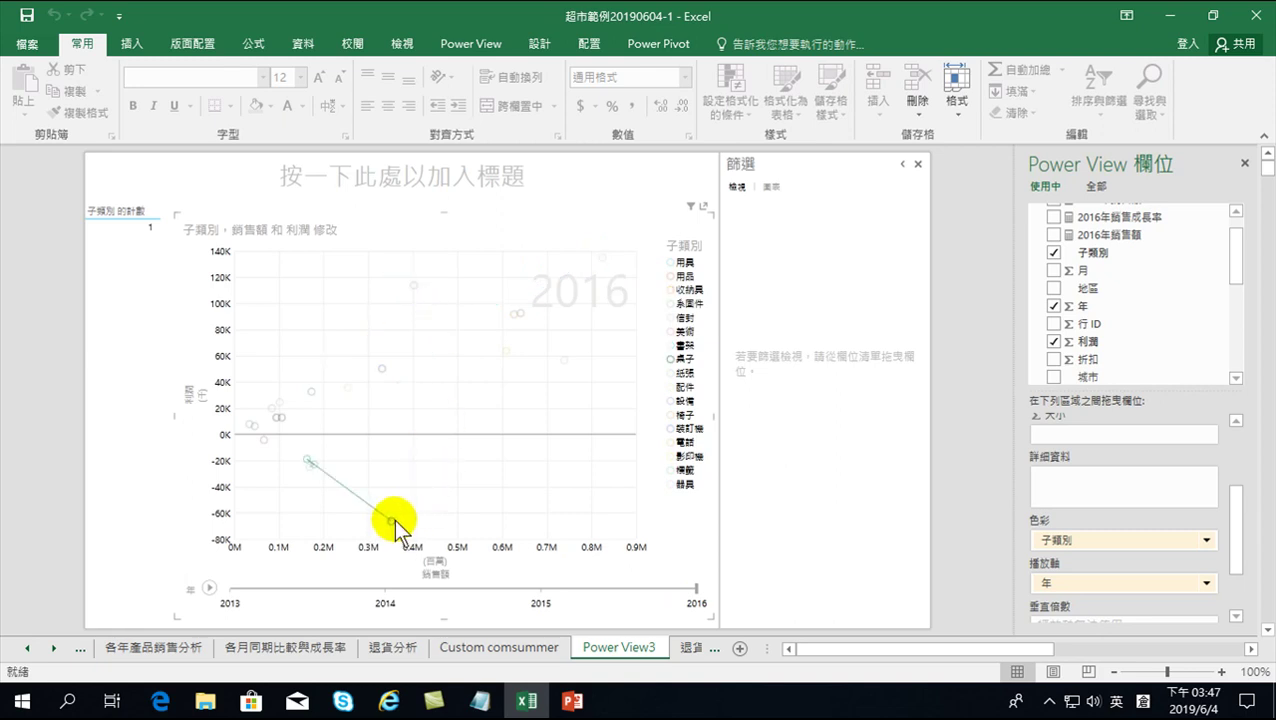
mouse_move(394, 518)
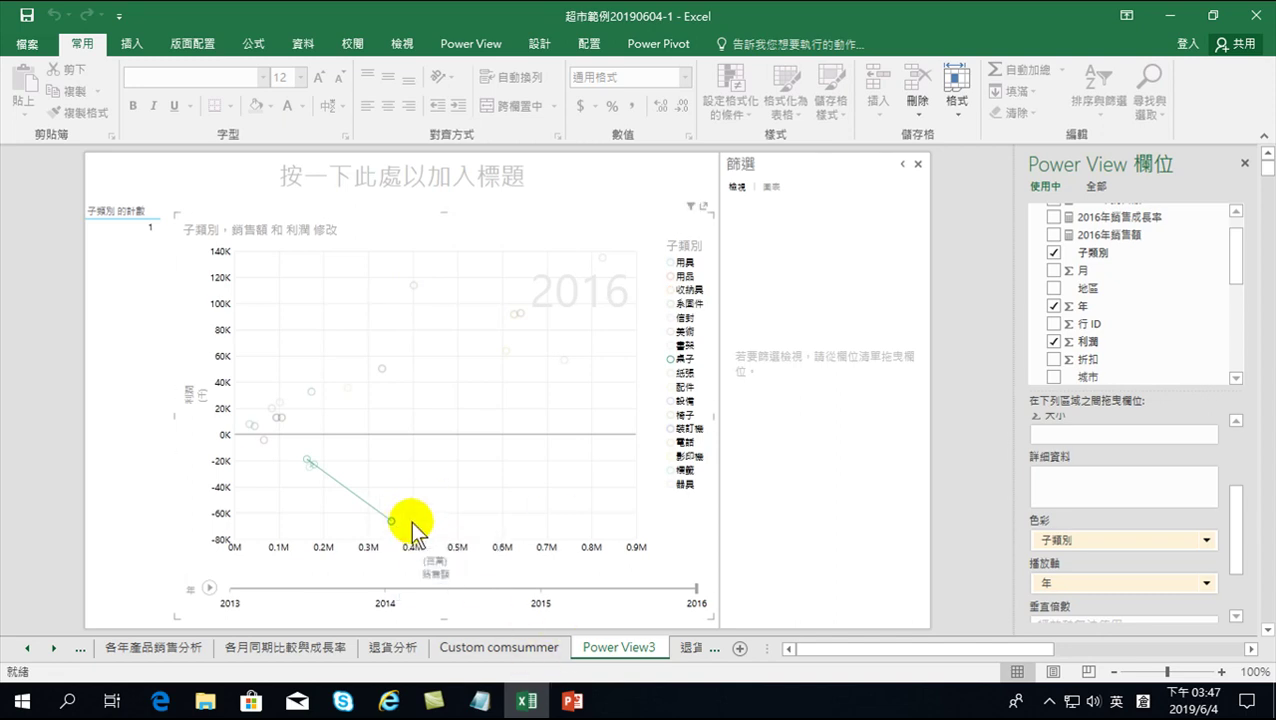
Step: Rewind the chart to 2013 and bring PowerPoint to the front
left_click(231, 587)
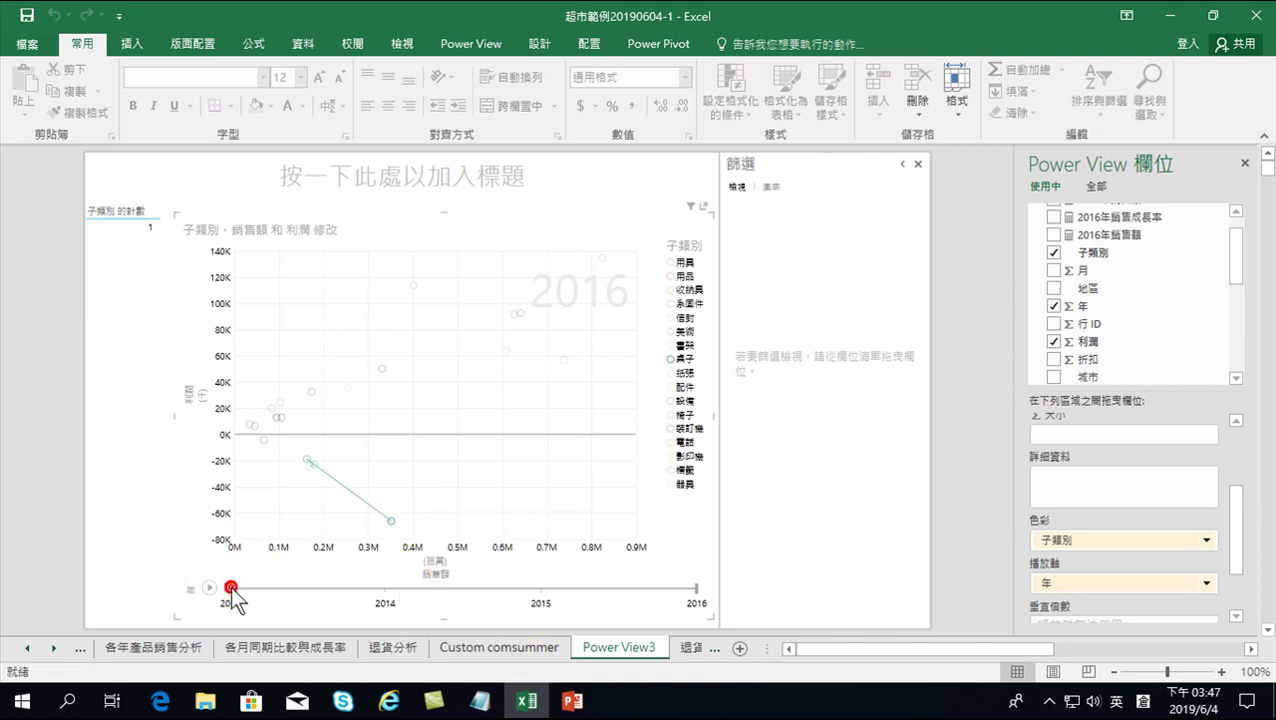
left_click(230, 589)
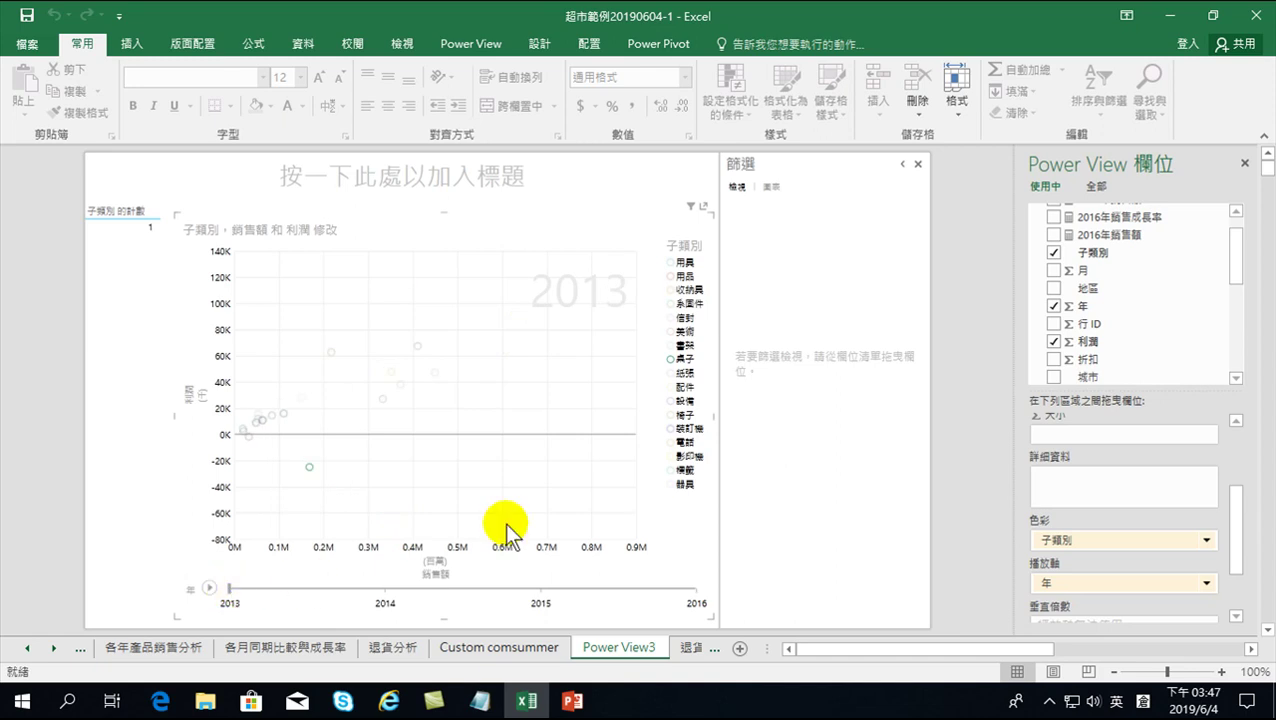
left_click(572, 701)
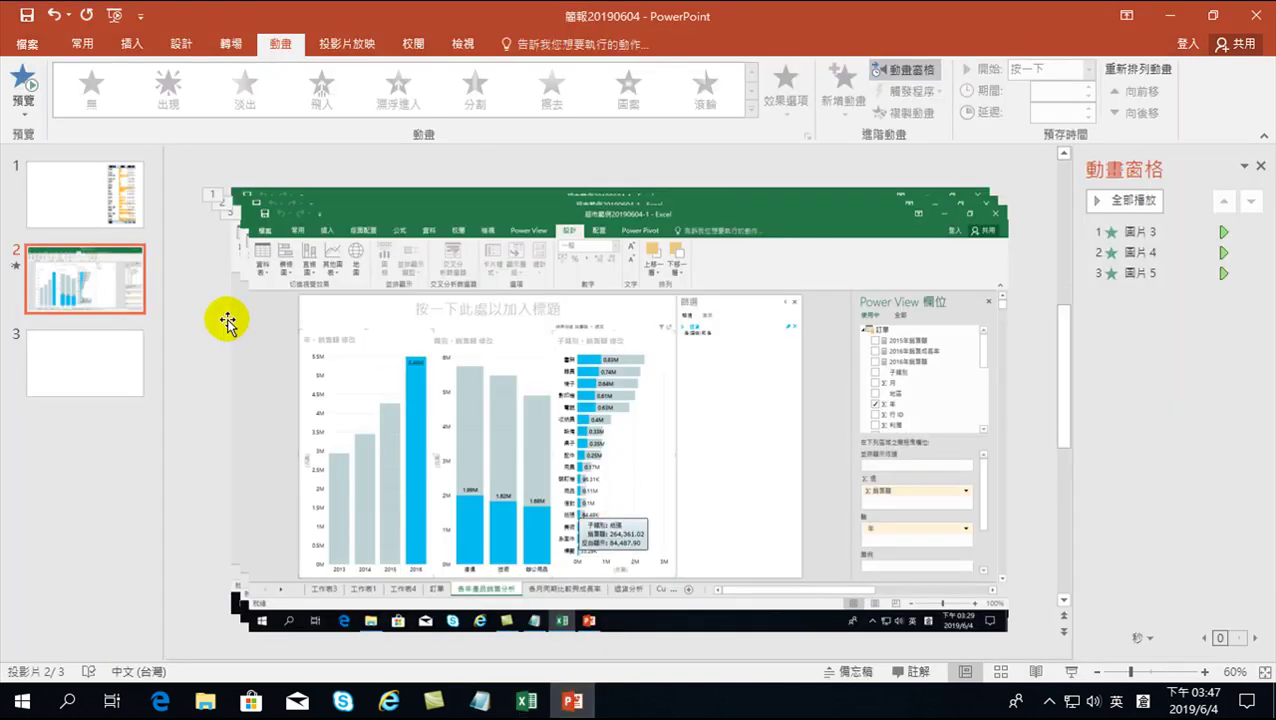
Step: Show the empty slide 3 of 簡報20190604 with the Home (常用) tab active
left_click(110, 356)
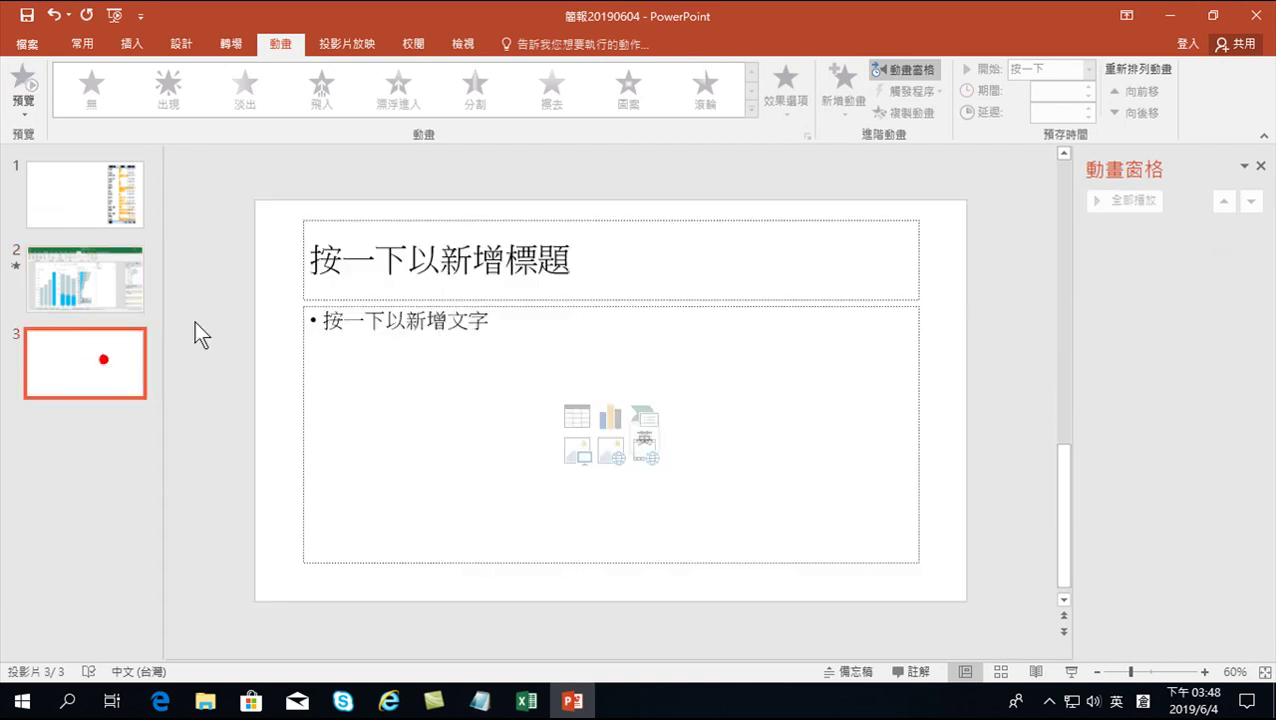
left_click(437, 264)
left_click(207, 424)
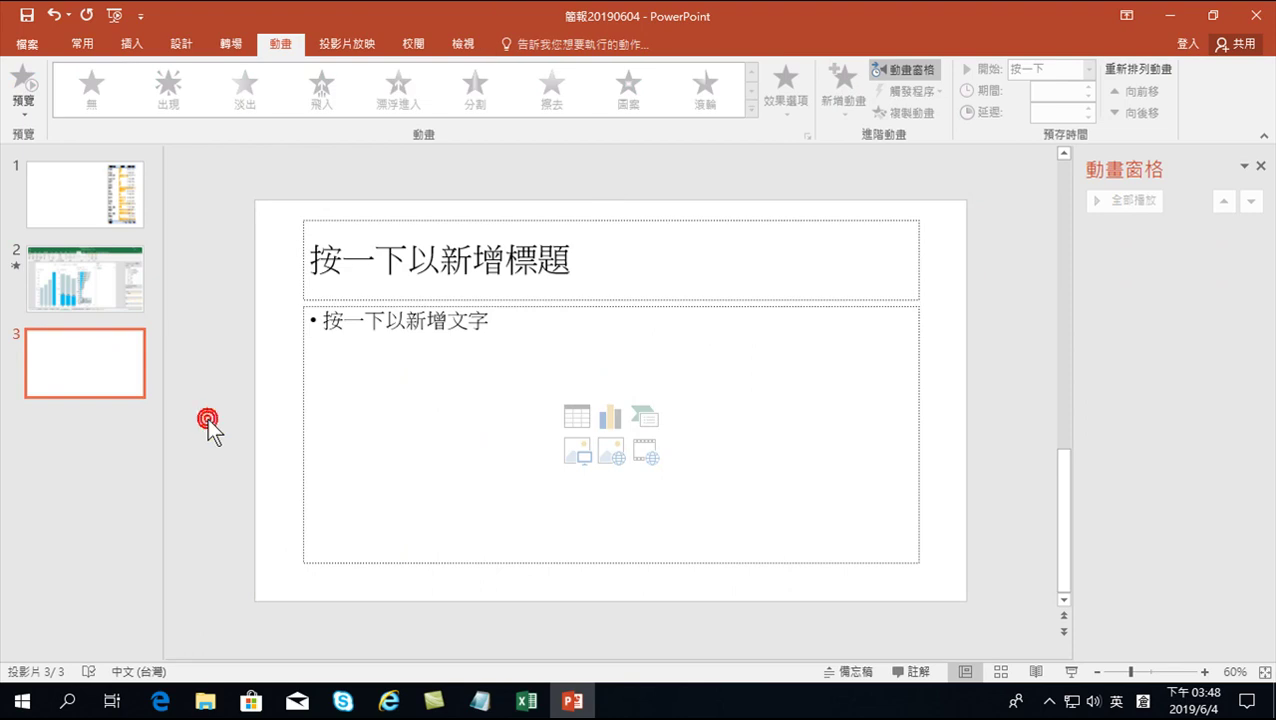
left_click(526, 700)
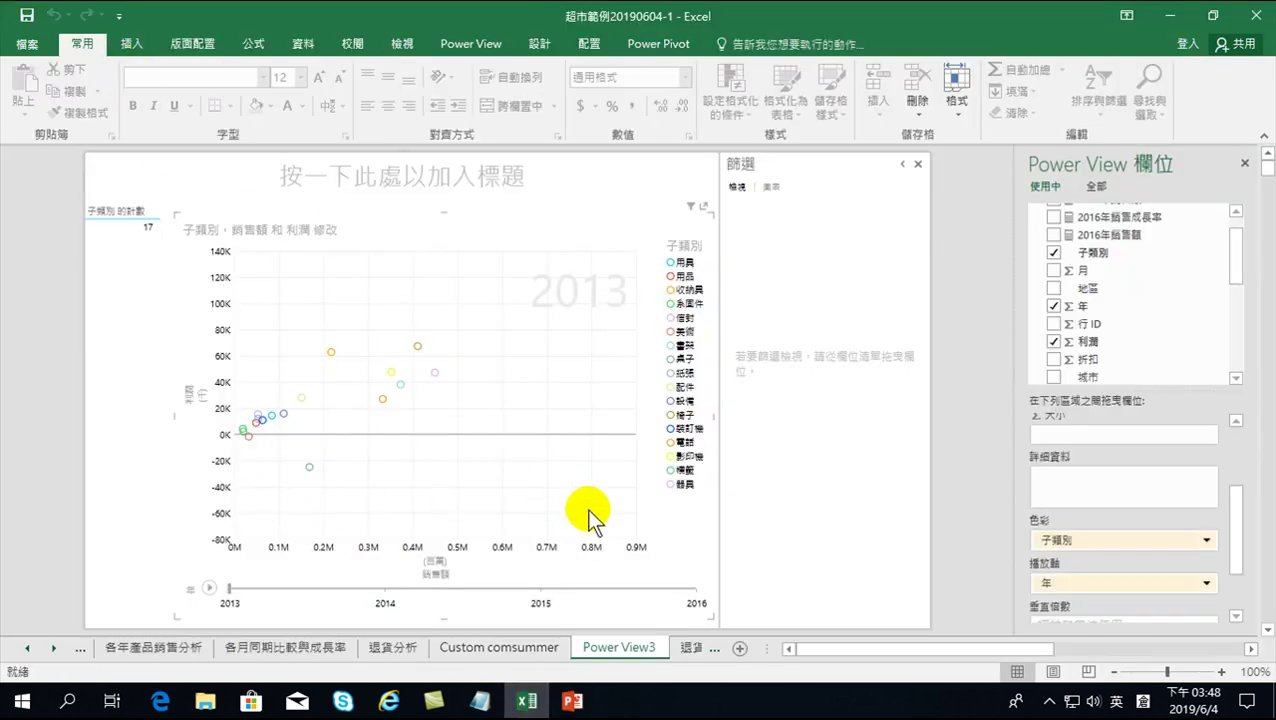
left_click(570, 700)
mouse_move(572, 700)
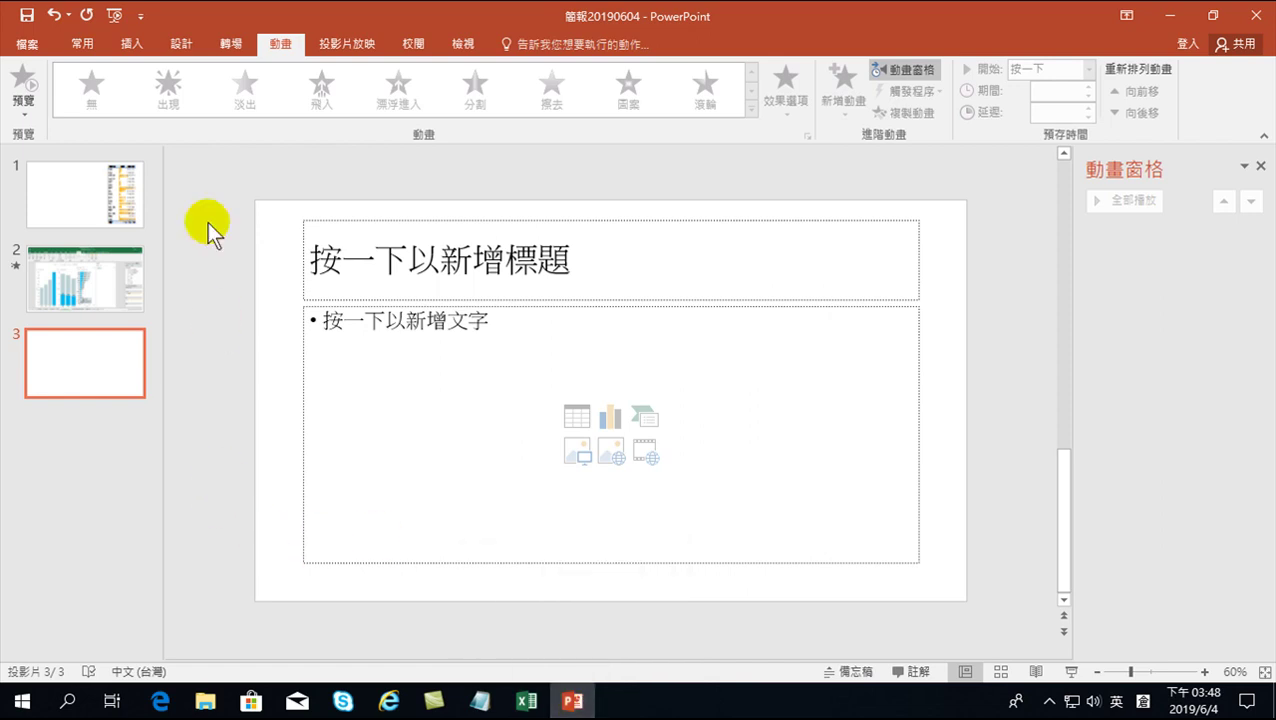
left_click(82, 44)
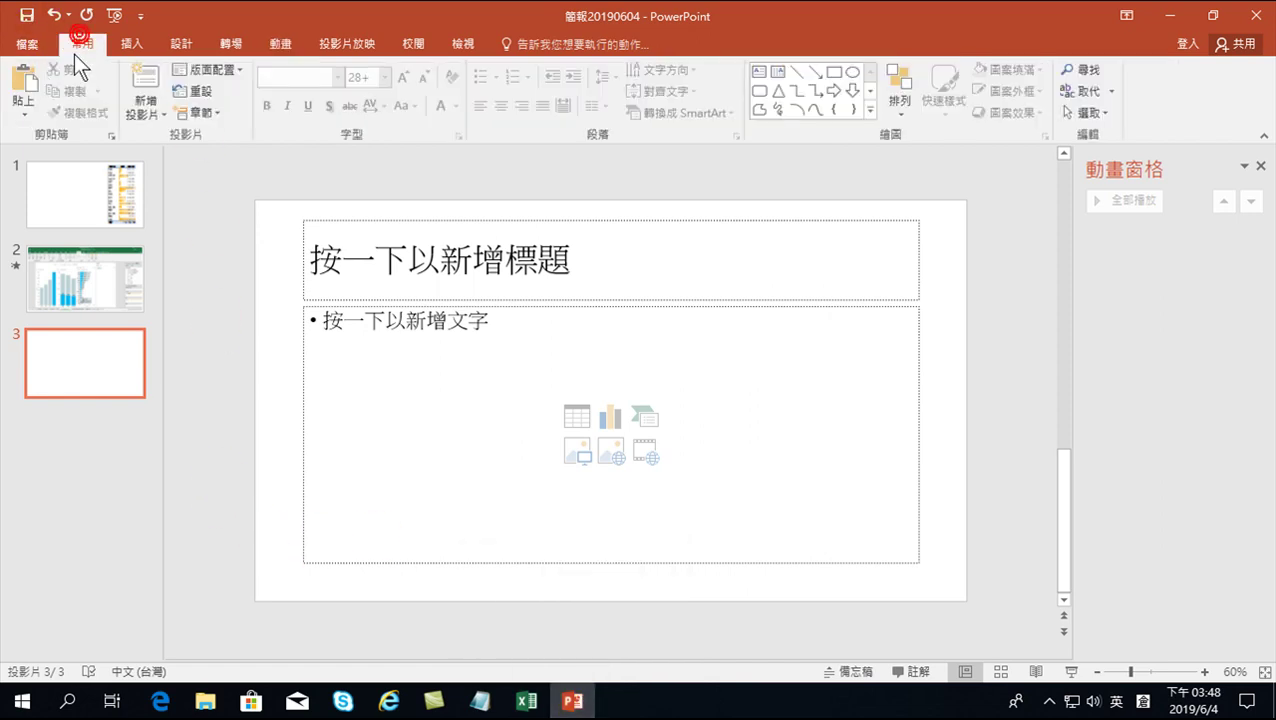
Step: Paste the 2013 and 2014 scatter-chart screenshots onto slide 3
left_click(24, 85)
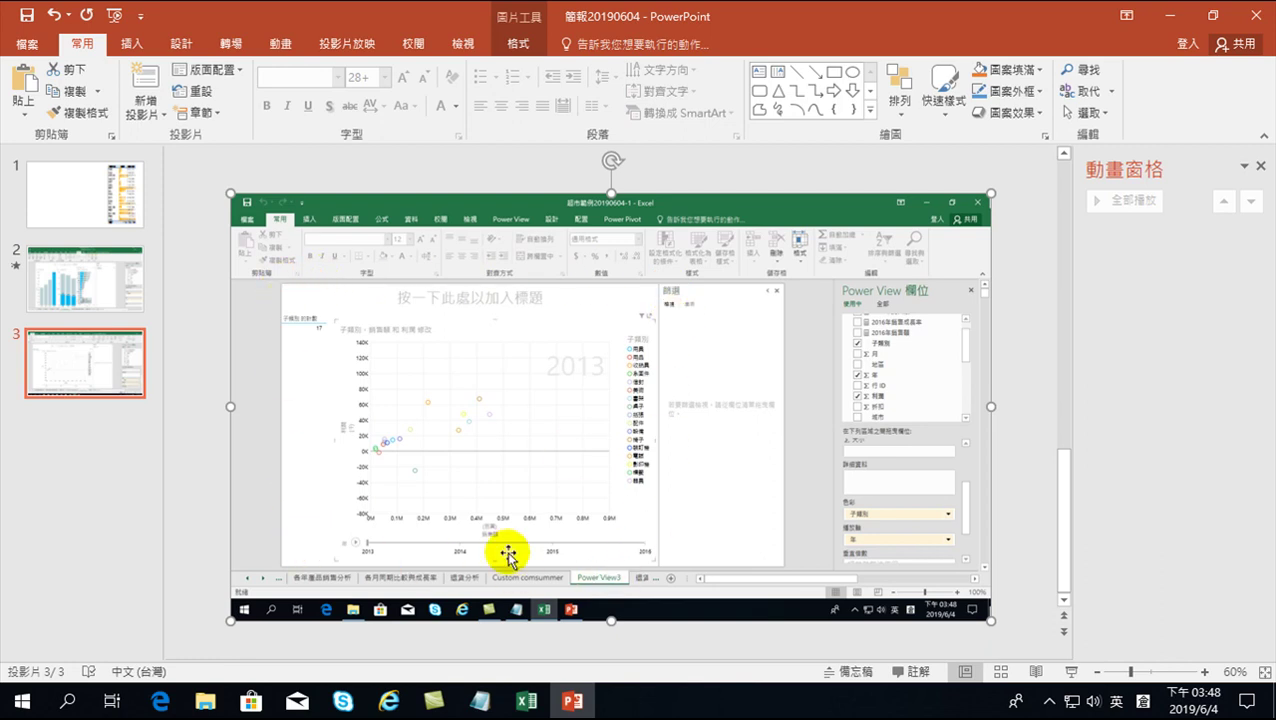
left_click(530, 701)
left_click(384, 589)
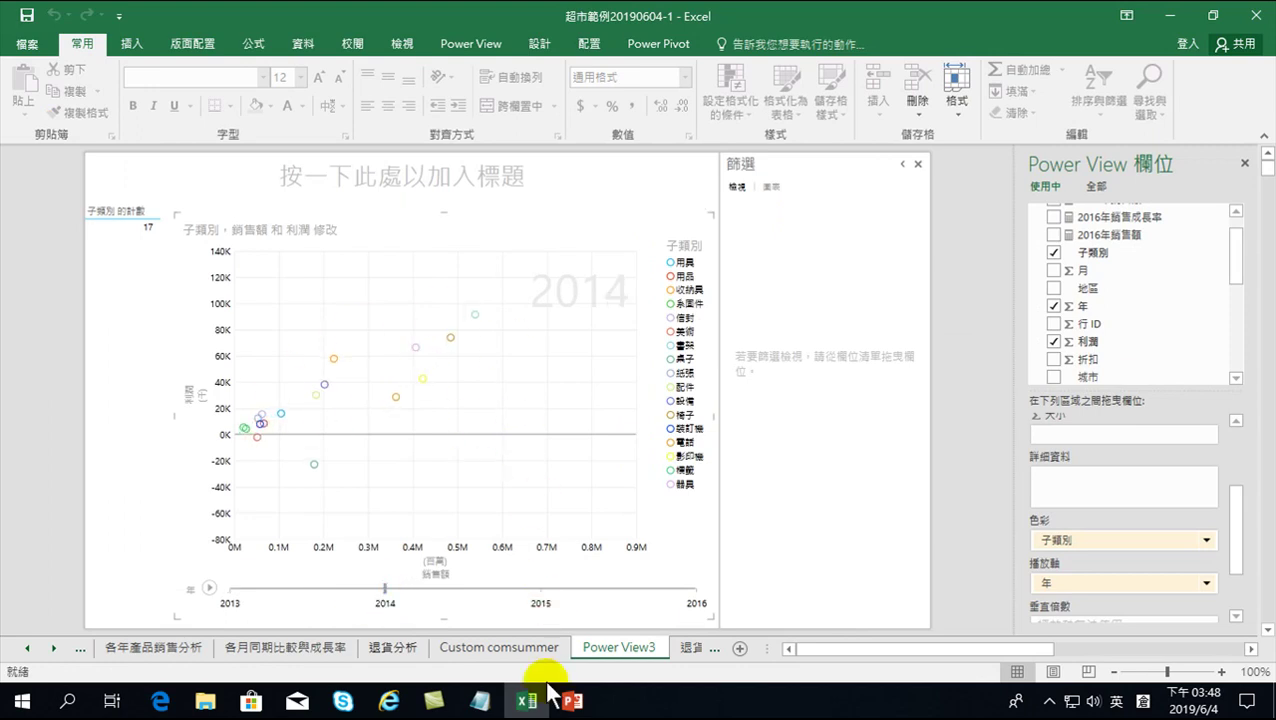
left_click(571, 701)
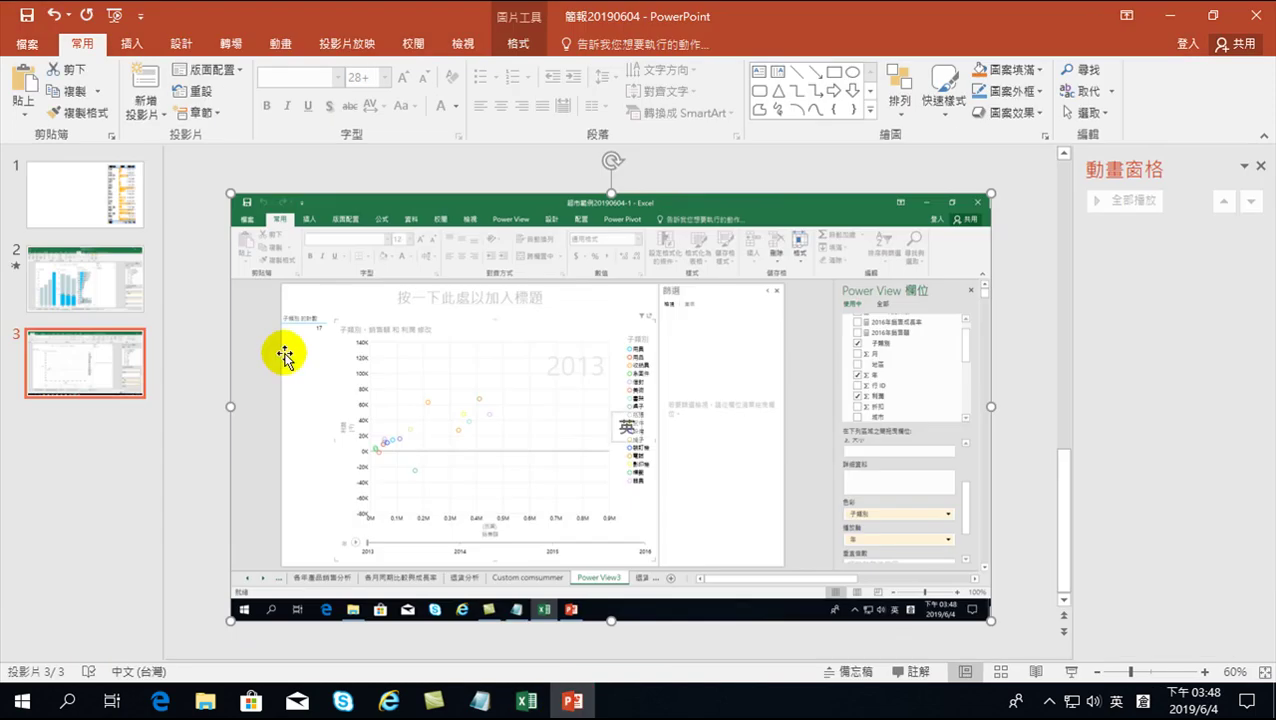
left_click(22, 76)
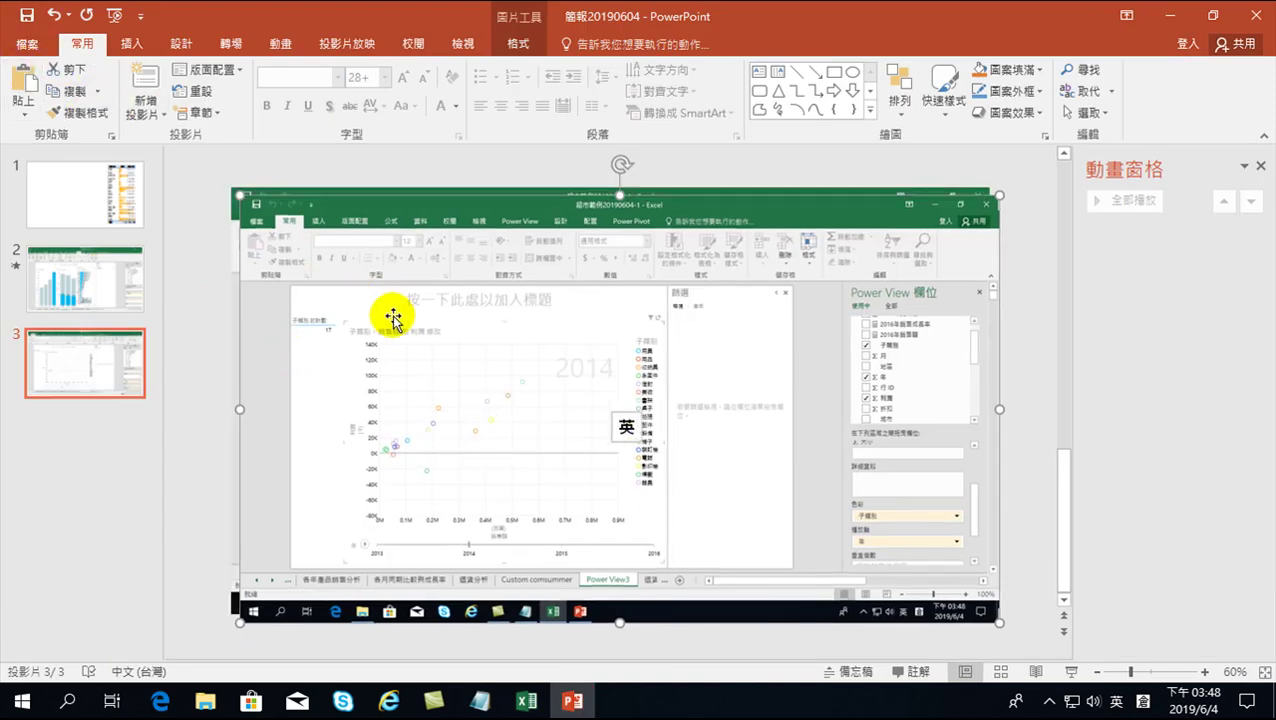
Step: Advance the chart to 2015 and 2016, pasting a screenshot of each
left_click(526, 700)
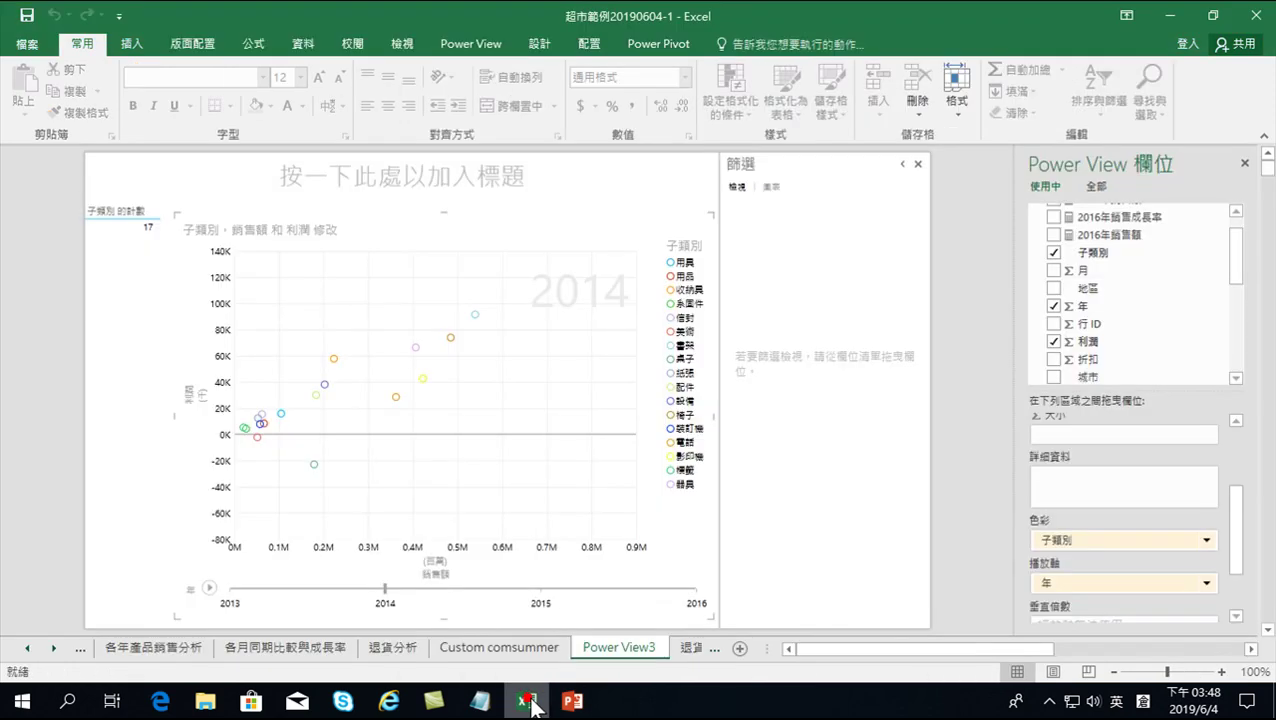
left_click(541, 590)
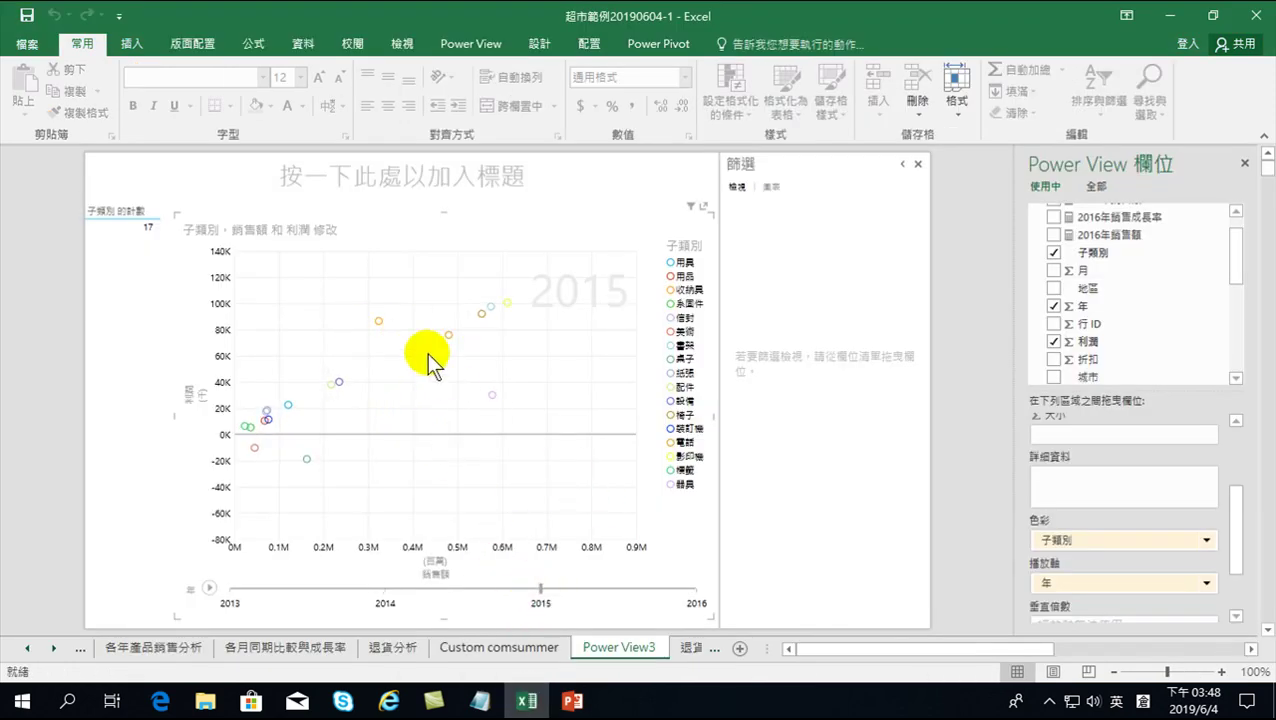
left_click(572, 700)
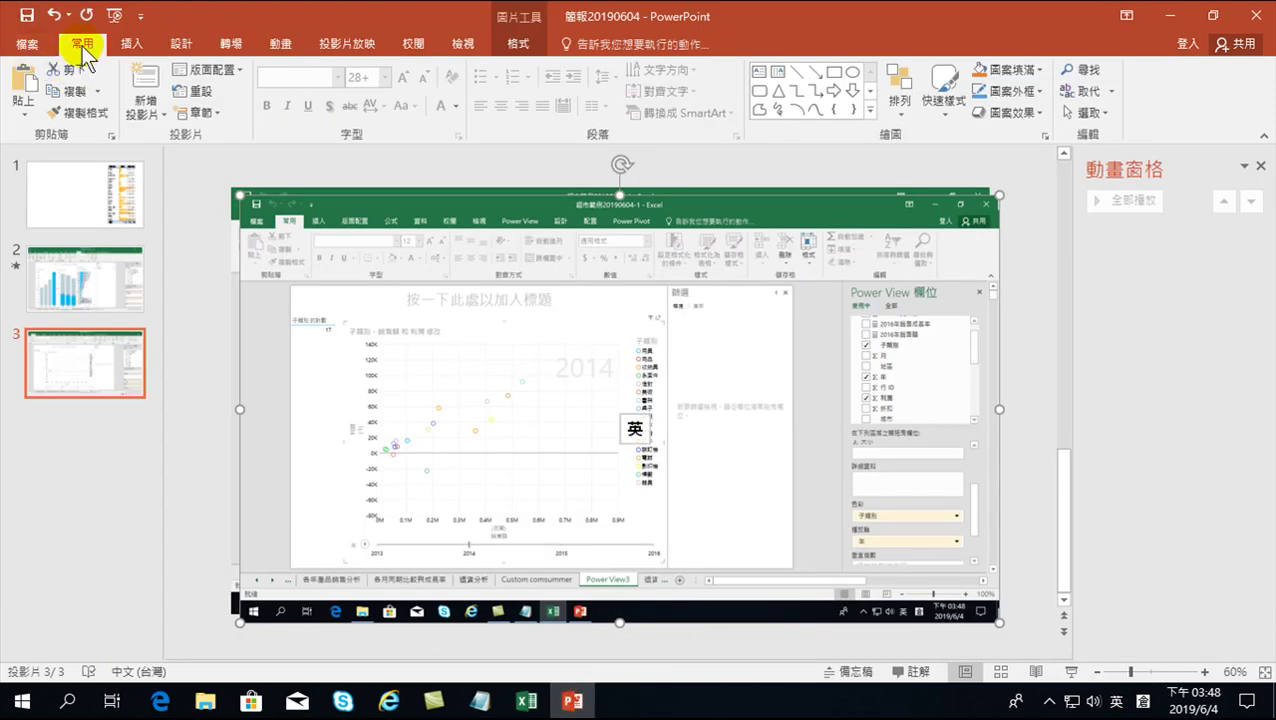
left_click(23, 80)
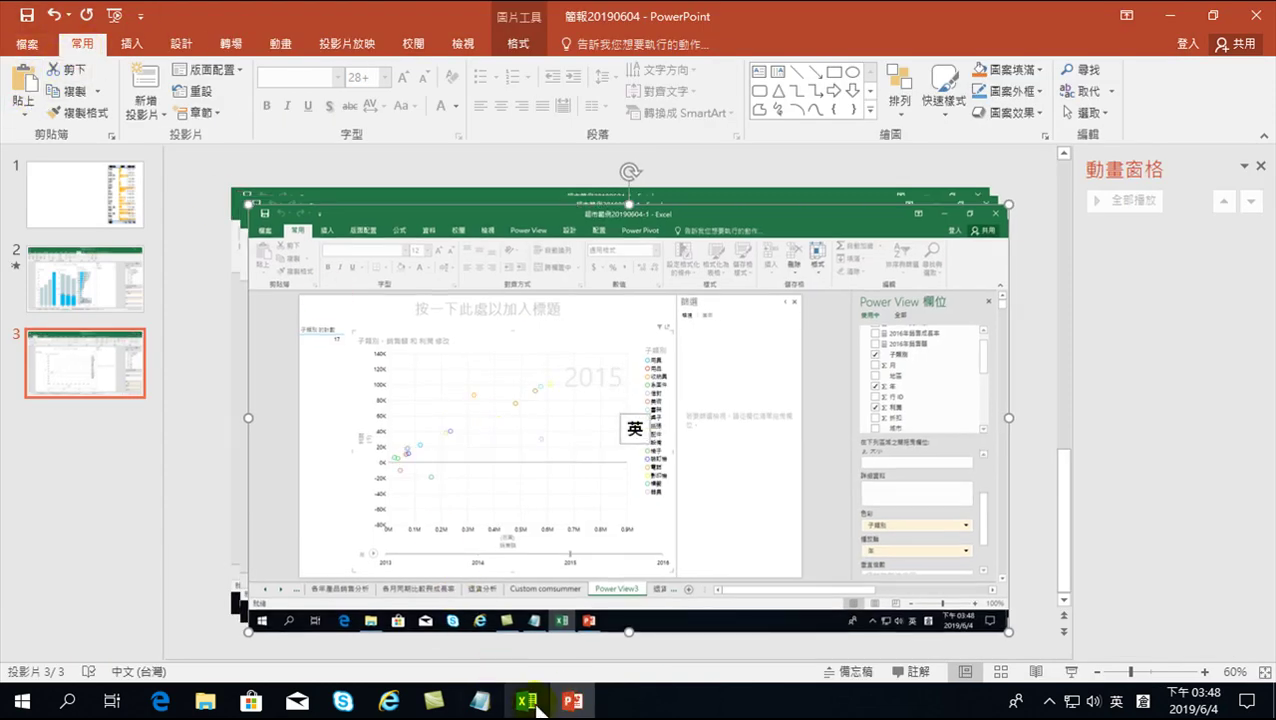
left_click(535, 702)
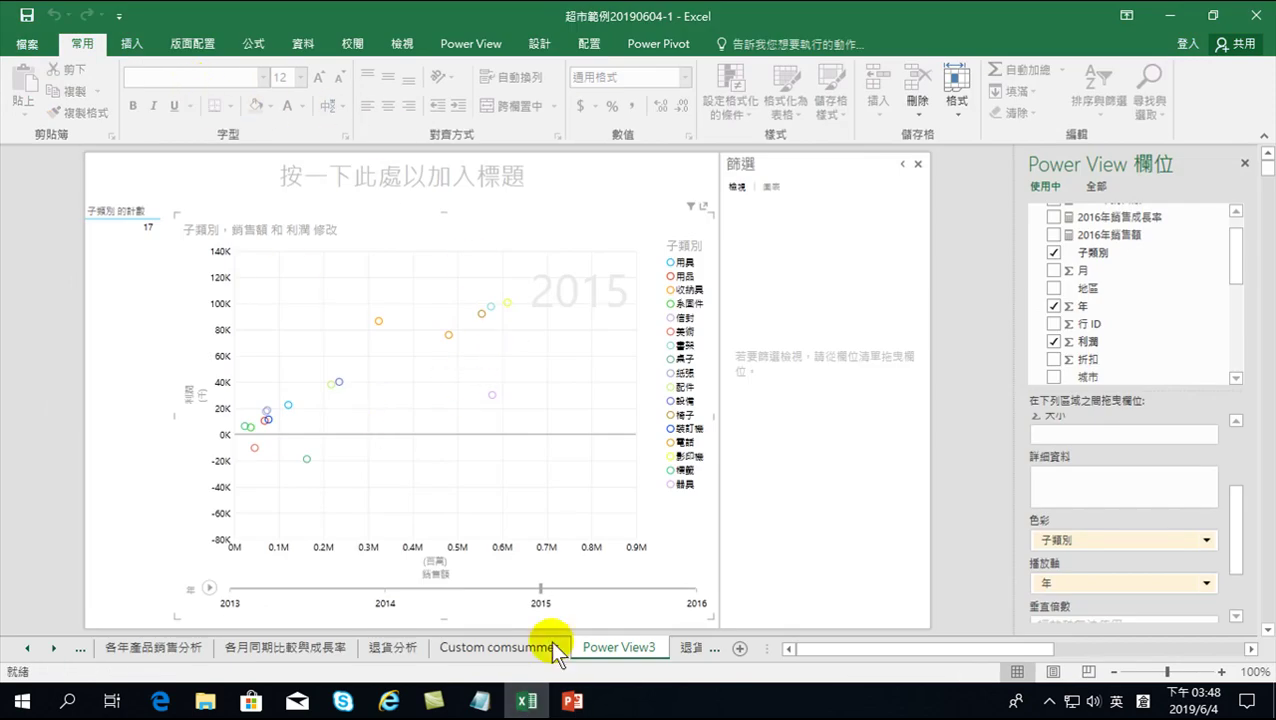
left_click(694, 592)
left_click(694, 592)
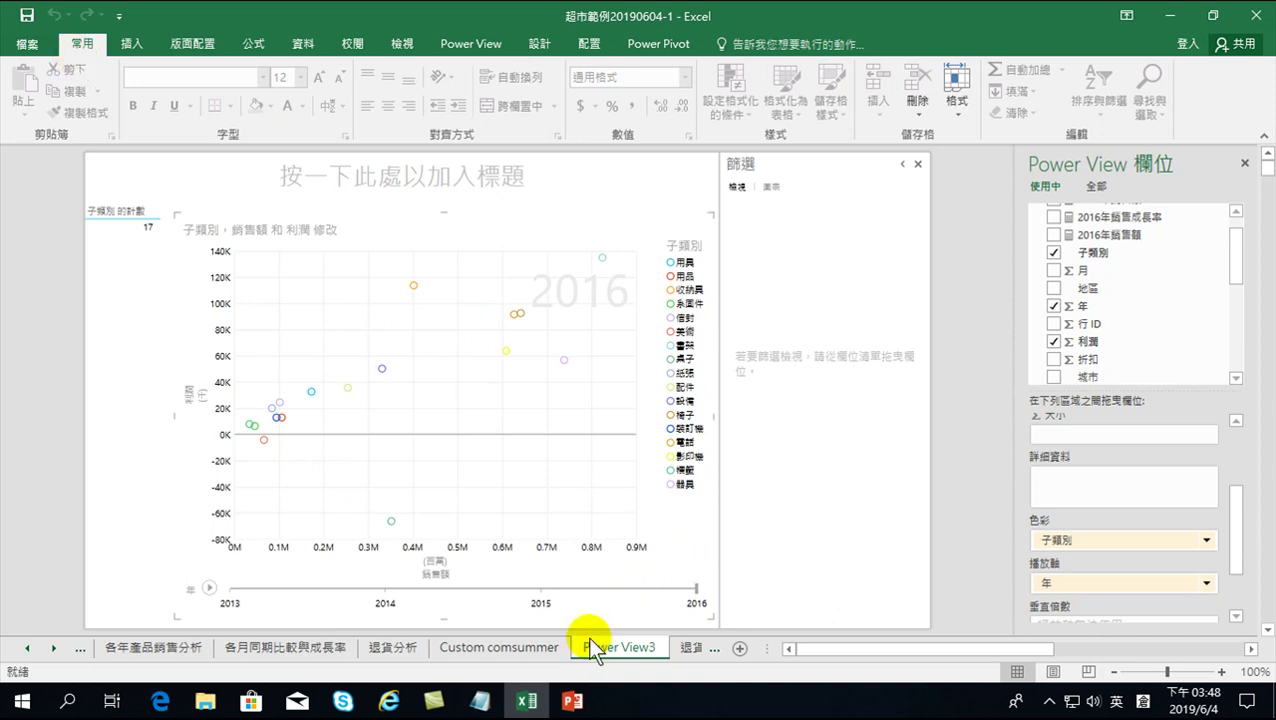
left_click(573, 703)
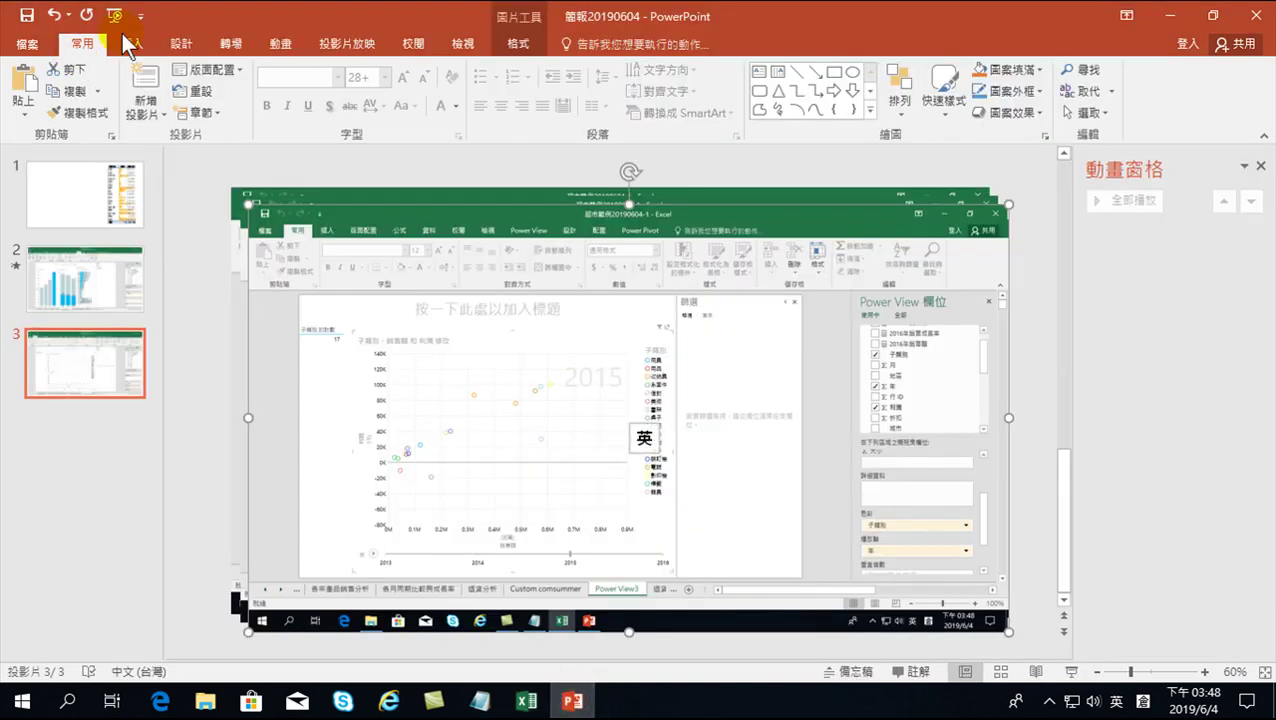
left_click(23, 80)
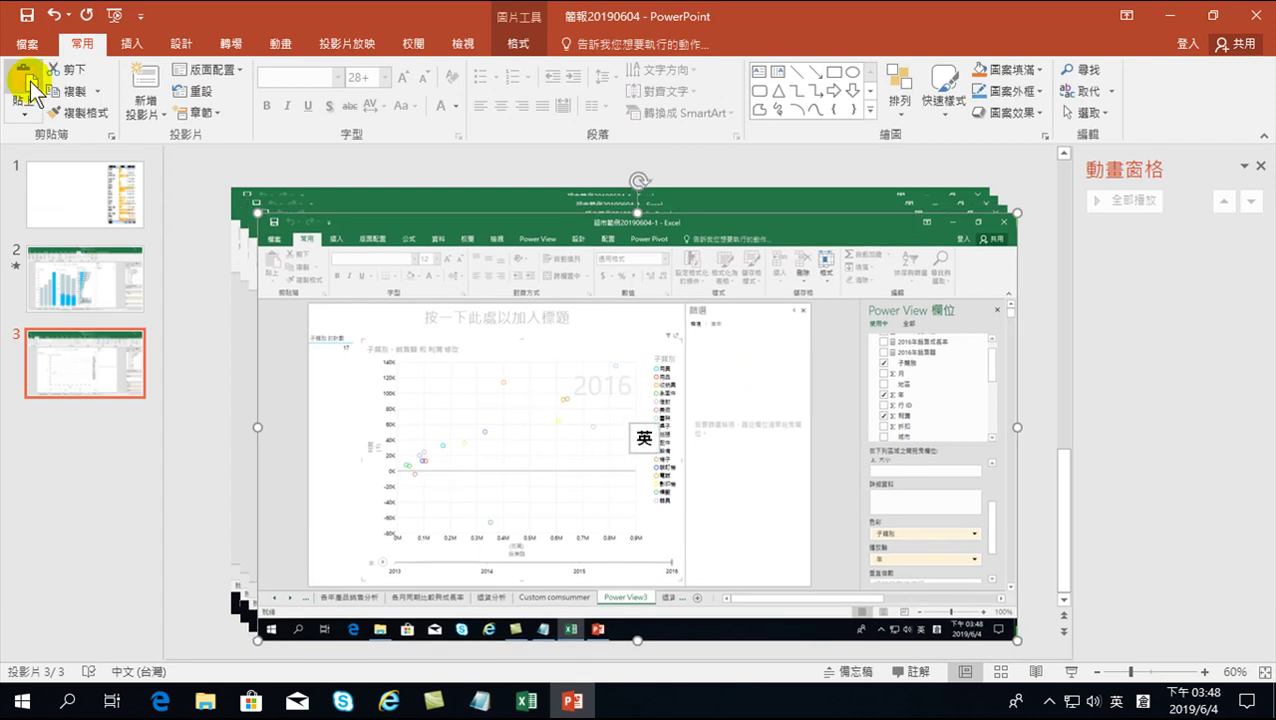
Step: Paste screenshots showing the 書架 and 收納具 highlighted trails
left_click(527, 700)
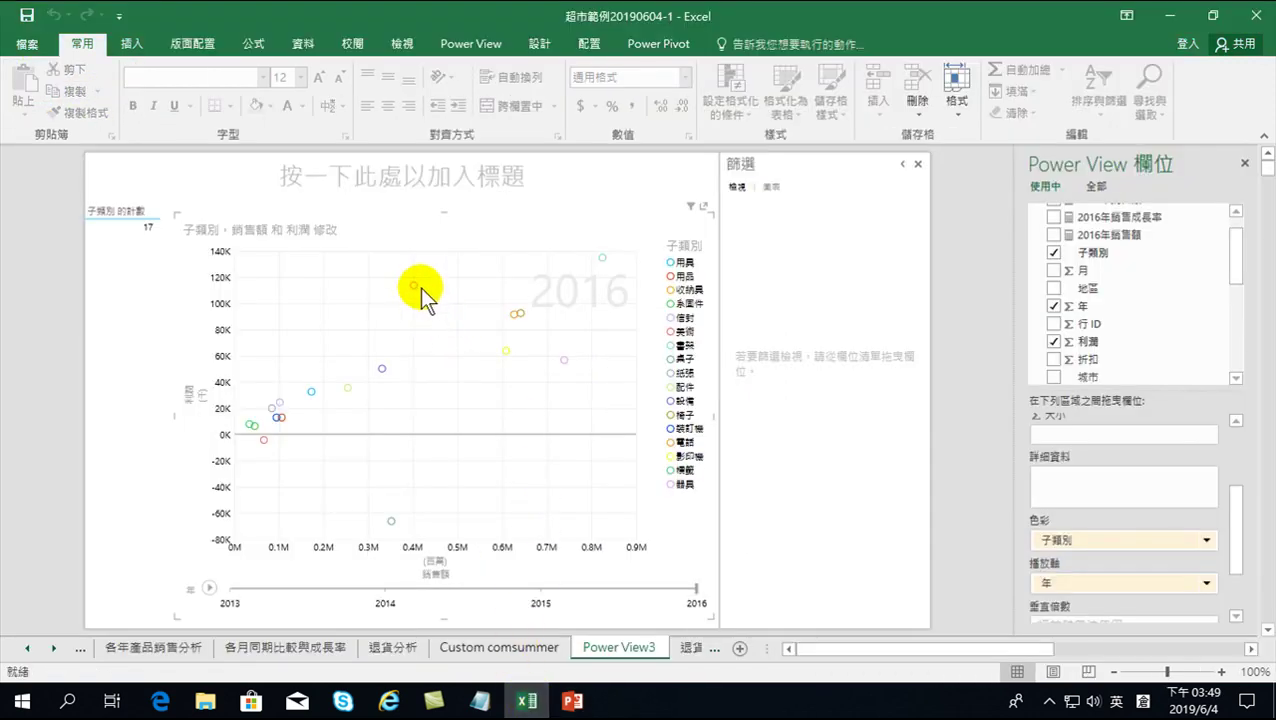
left_click(602, 257)
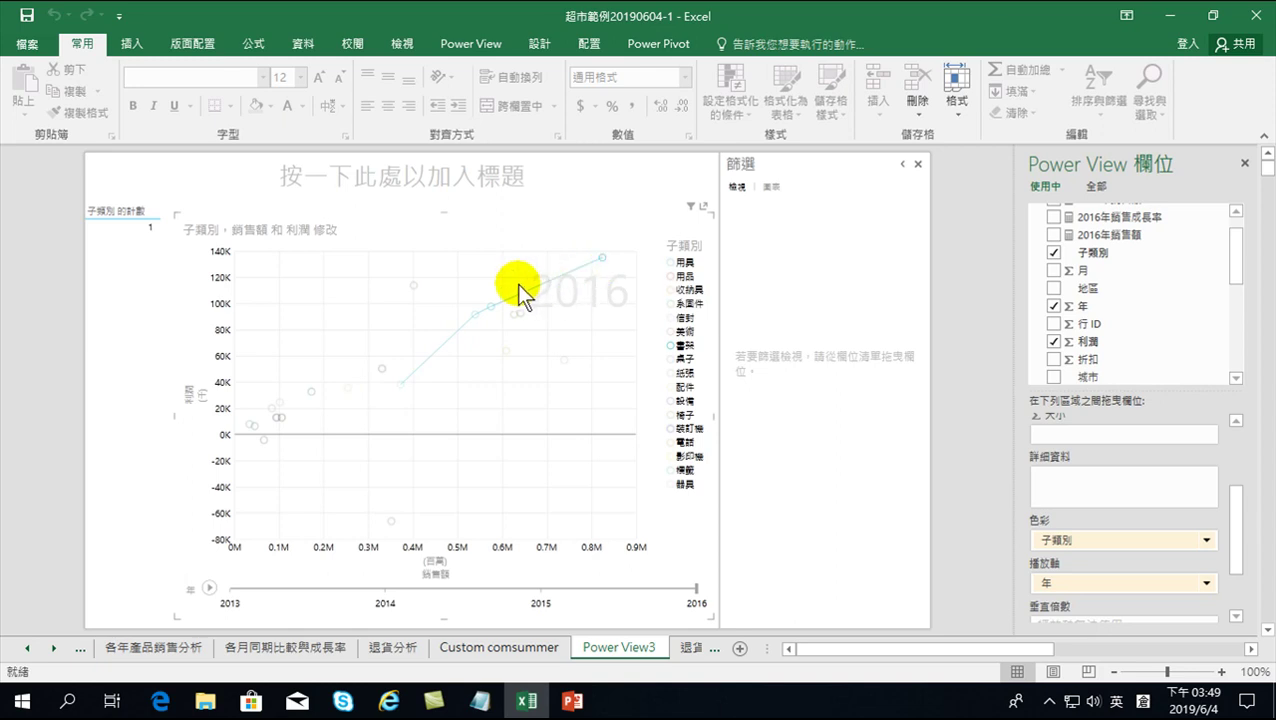
left_click(573, 701)
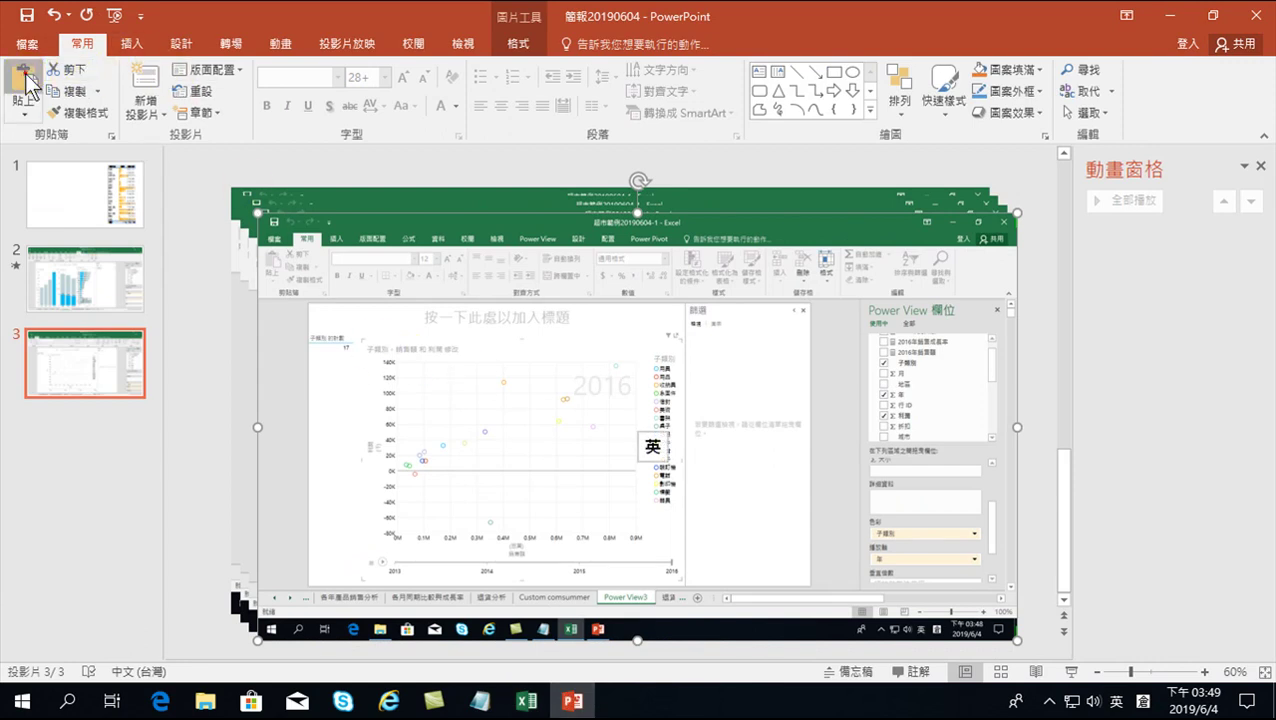
left_click(25, 78)
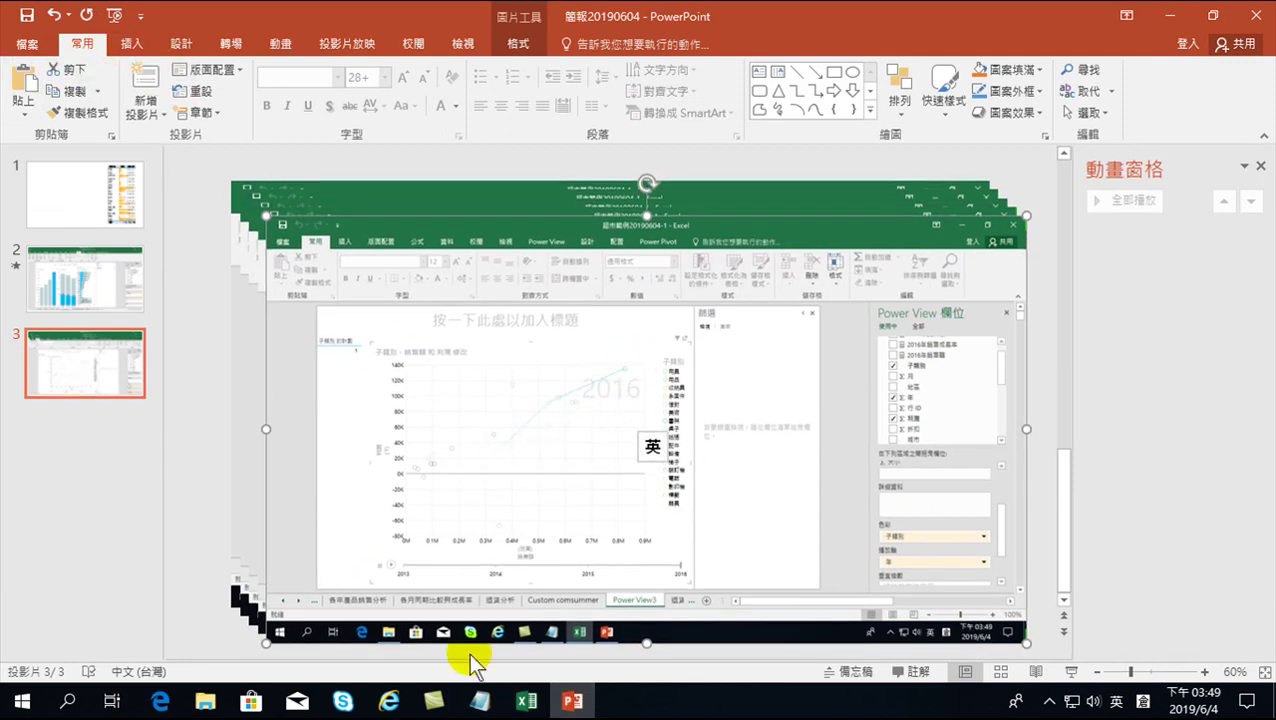
left_click(508, 557)
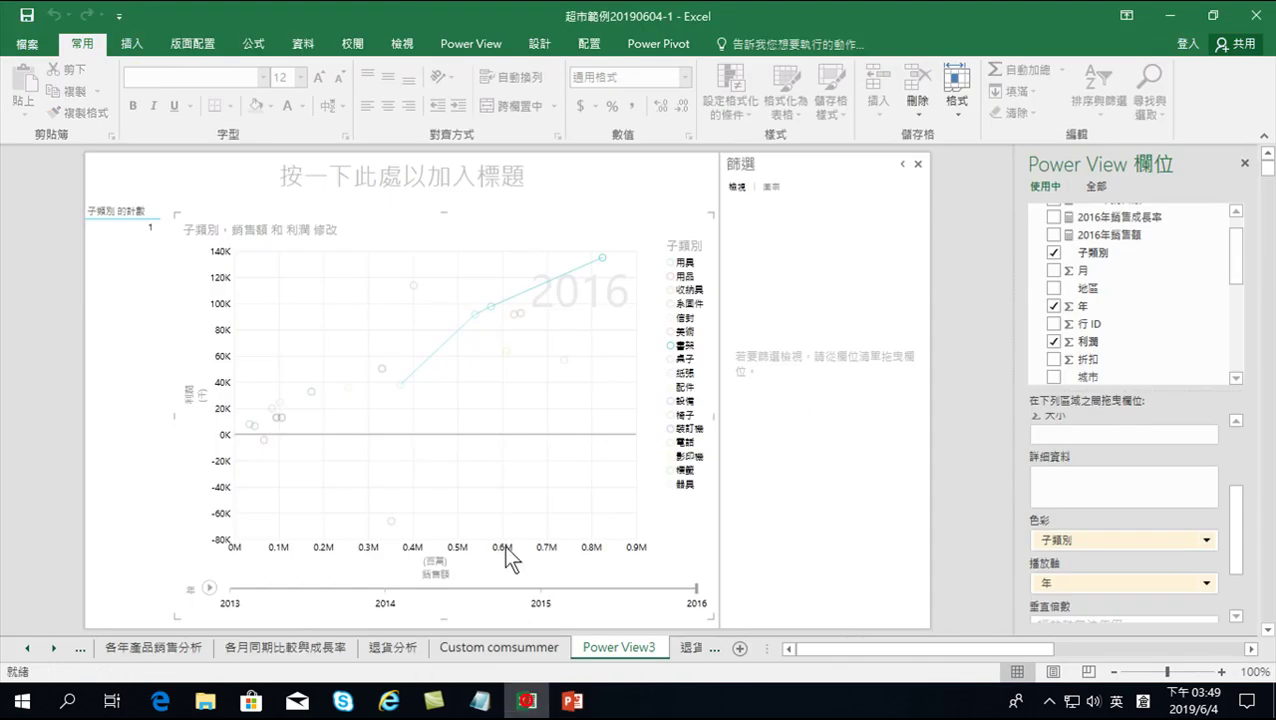
left_click(412, 287)
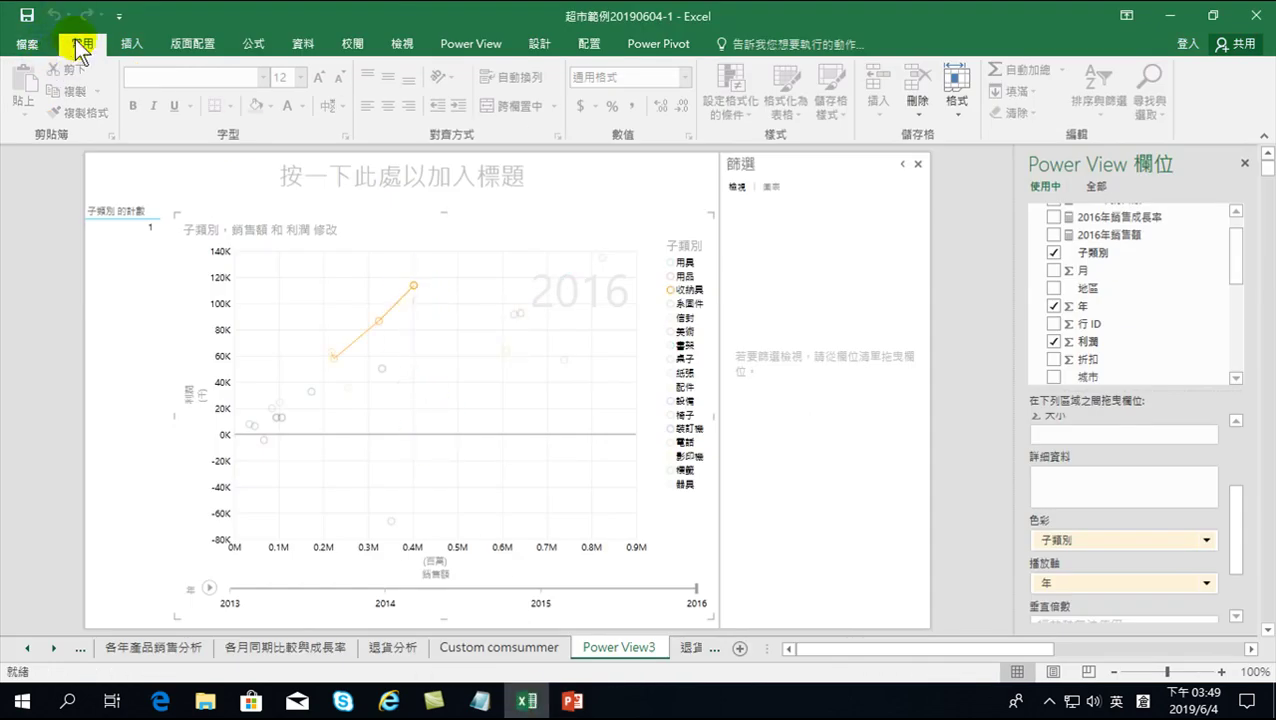
left_click(572, 701)
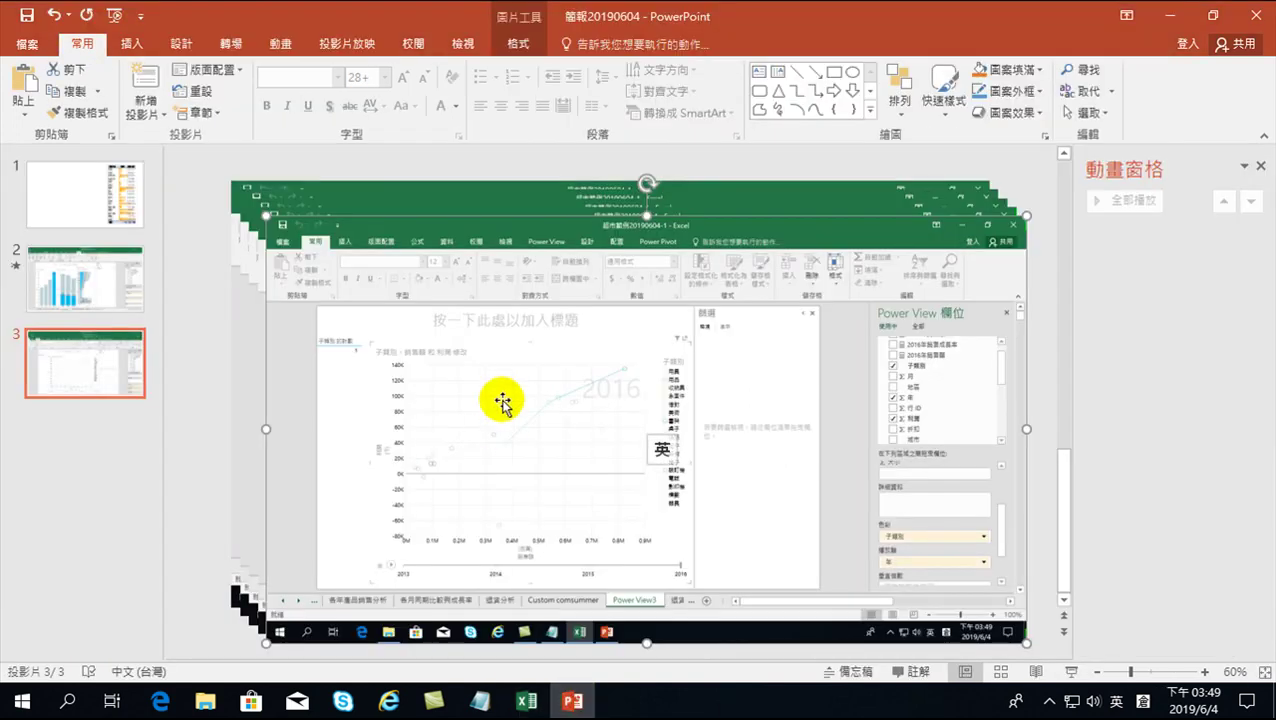
left_click(24, 82)
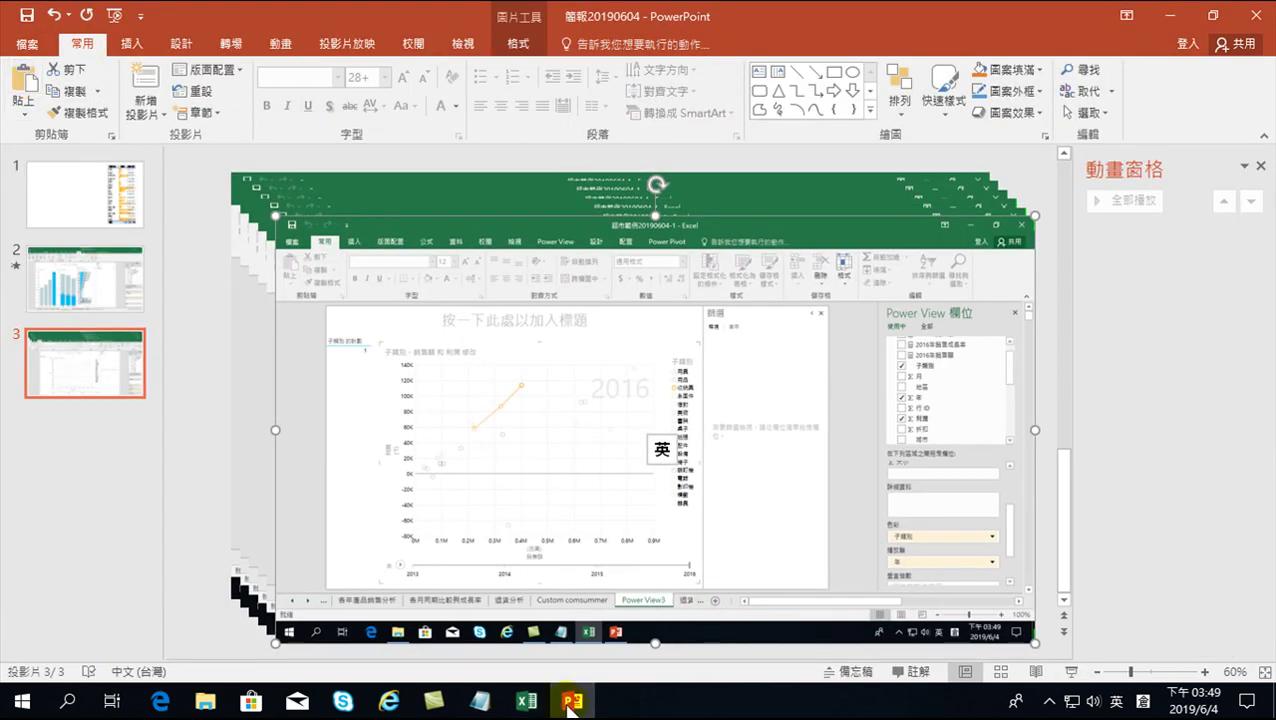
Step: Paste the 桌子 screenshot, then marquee-select all the stacked pictures
left_click(527, 701)
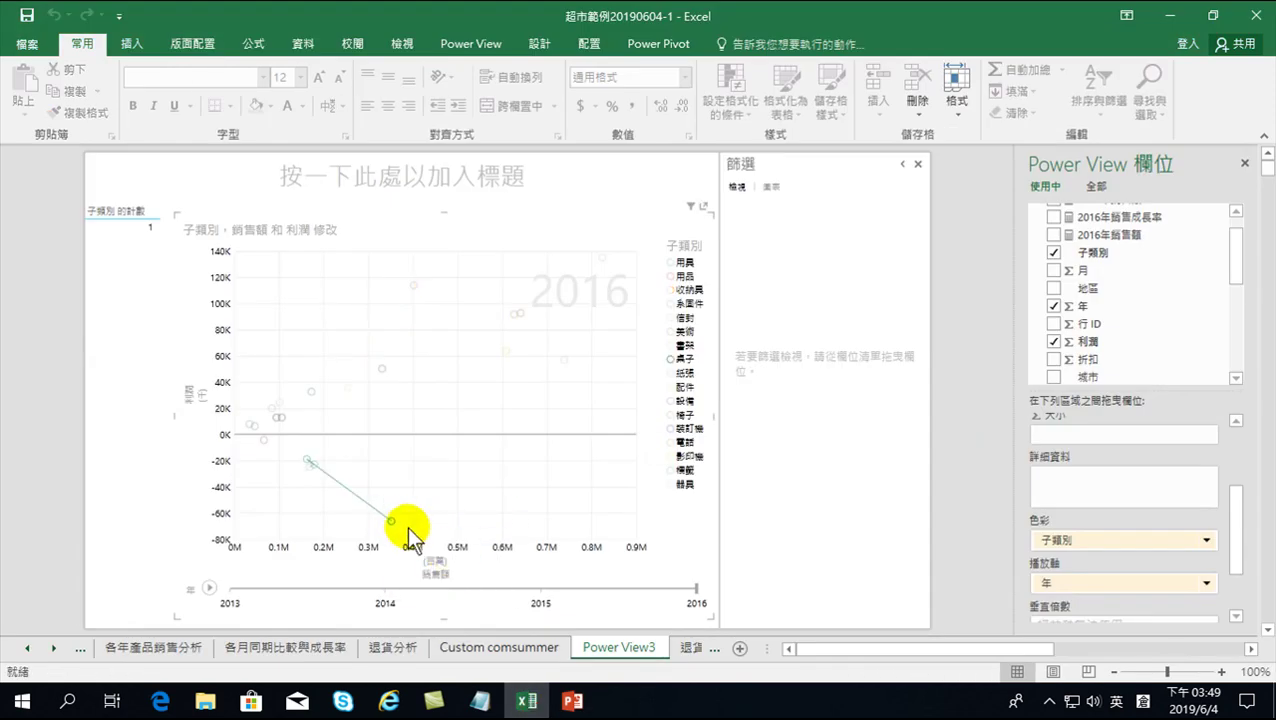
mouse_move(389, 520)
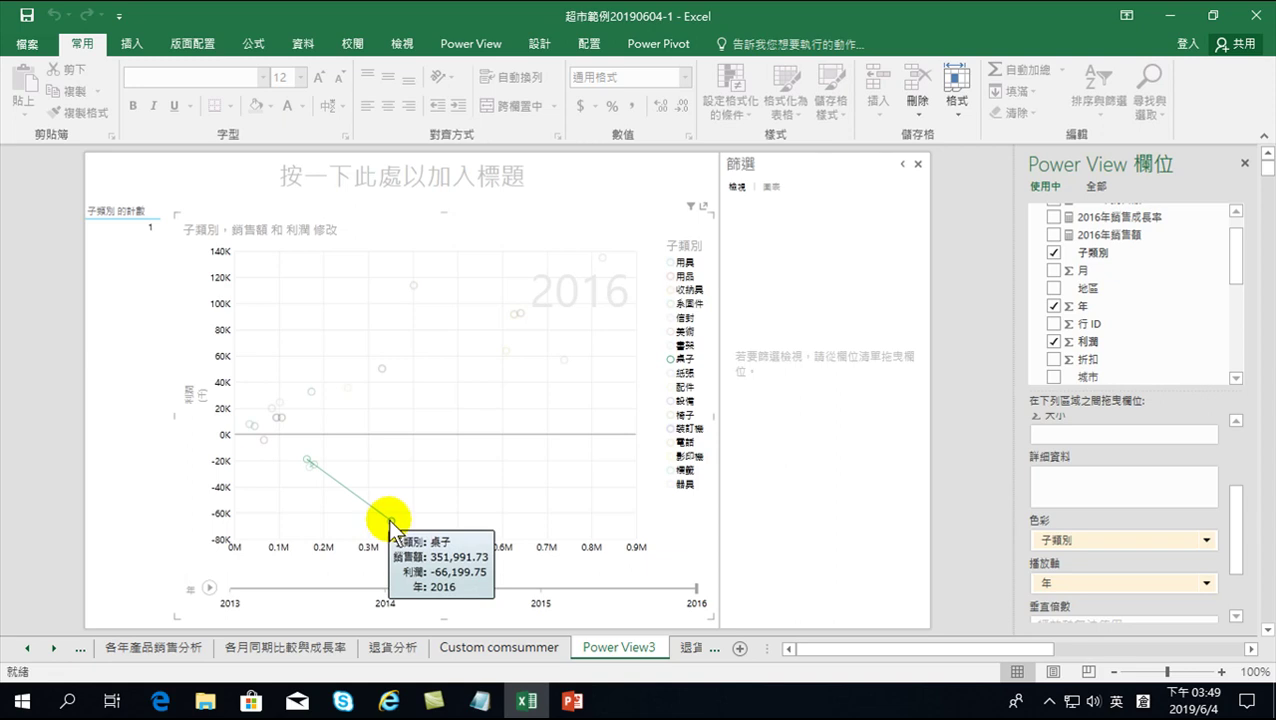
left_click(573, 700)
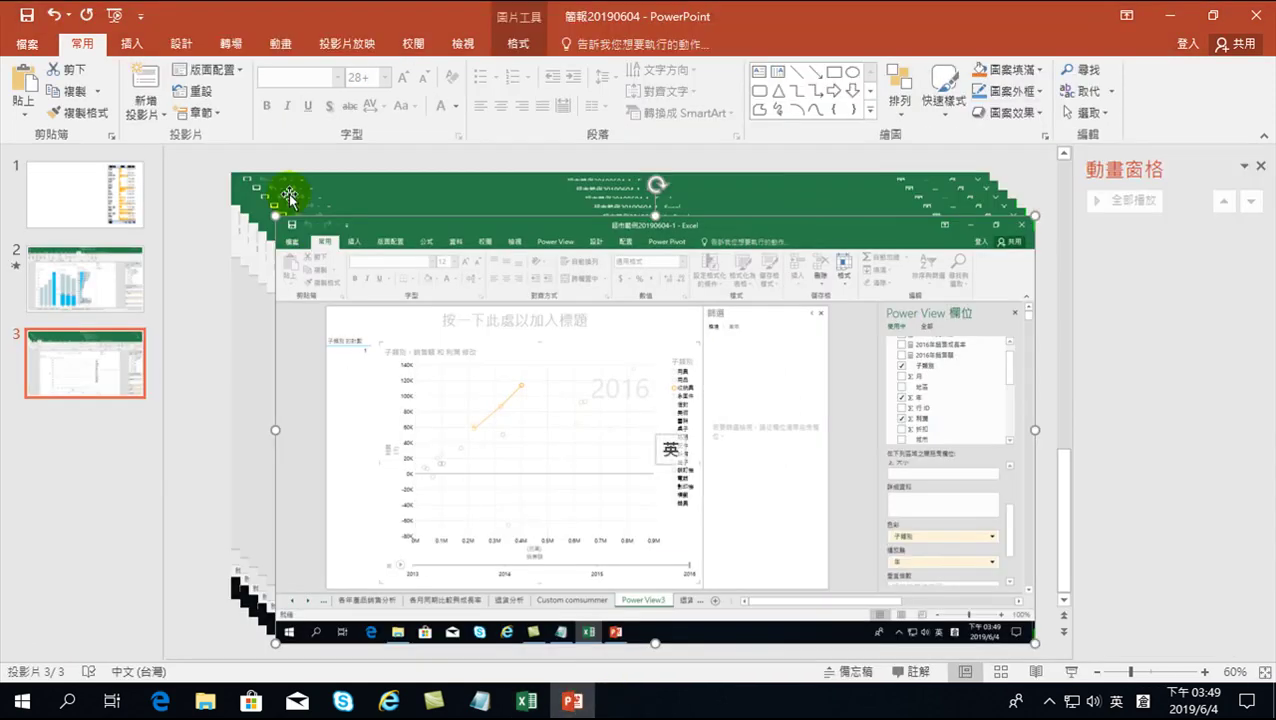
left_click(14, 80)
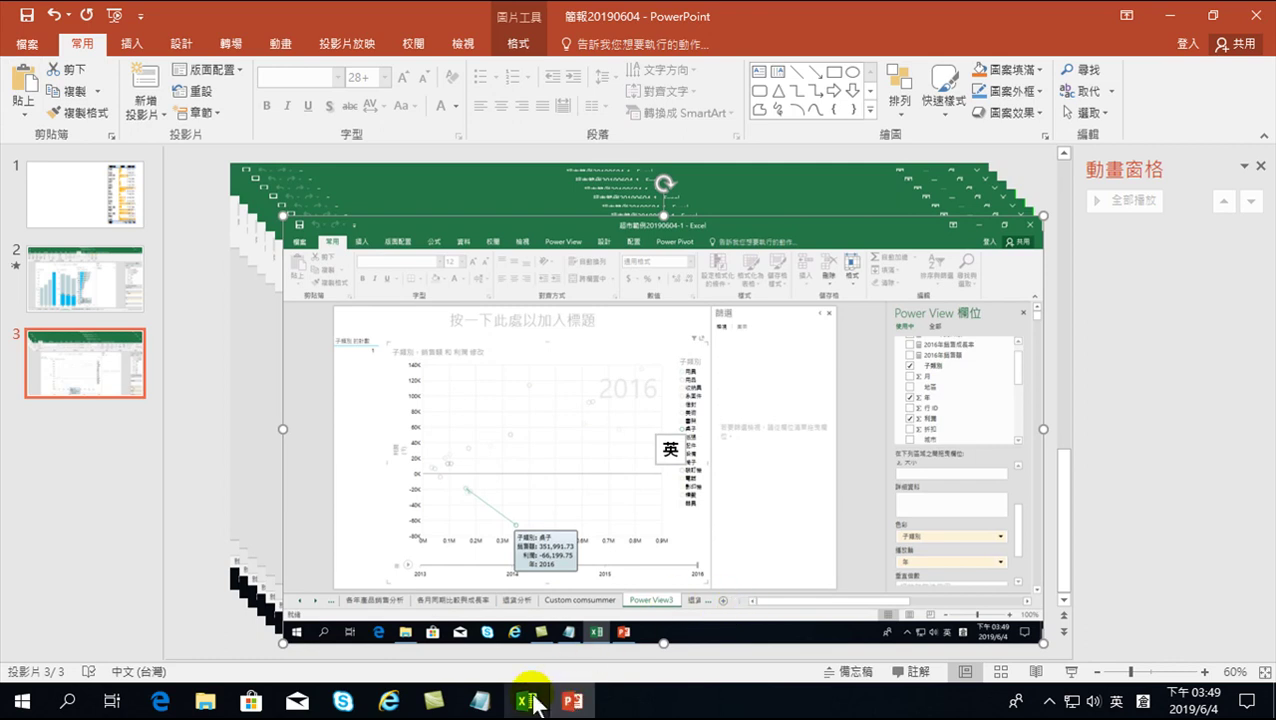
mouse_move(535, 700)
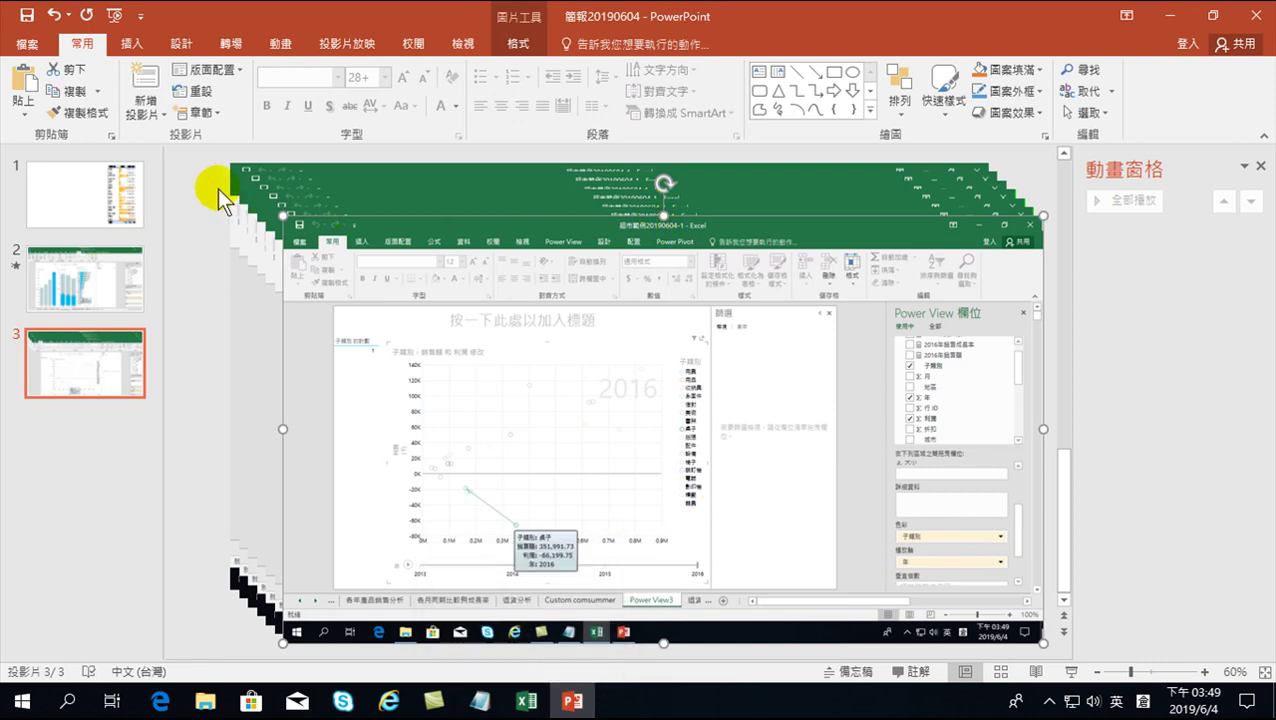
left_click_drag(206, 148, 1053, 657)
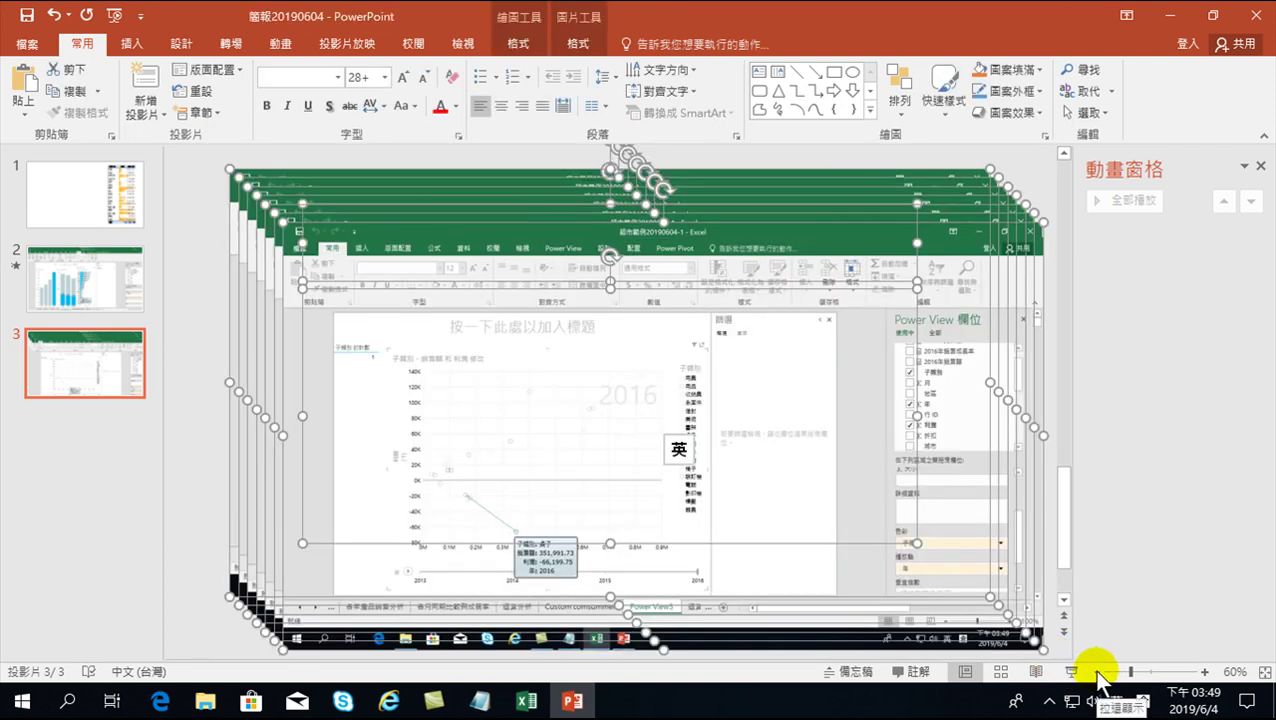
Step: Zoom slide 3 to 50%, marquee-select the stacked screenshots, and show the Selection Pane
left_click(1097, 672)
left_click_drag(238, 187, 1016, 639)
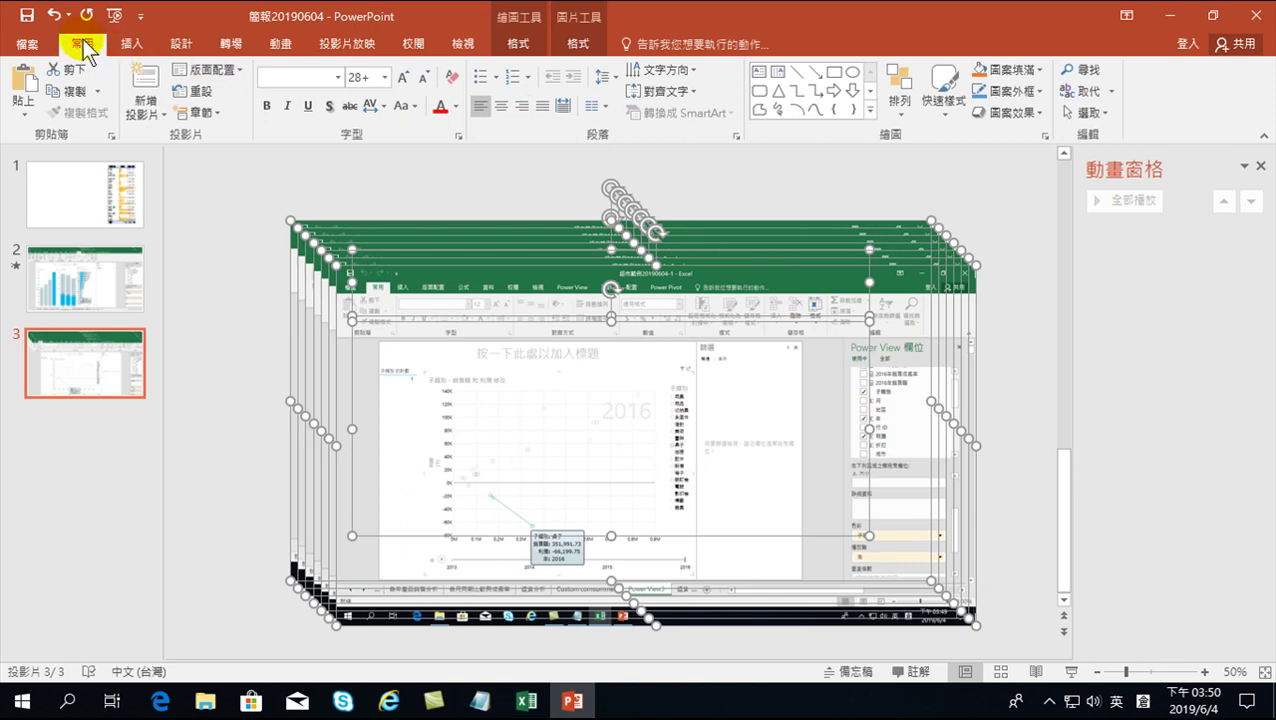
left_click(1088, 113)
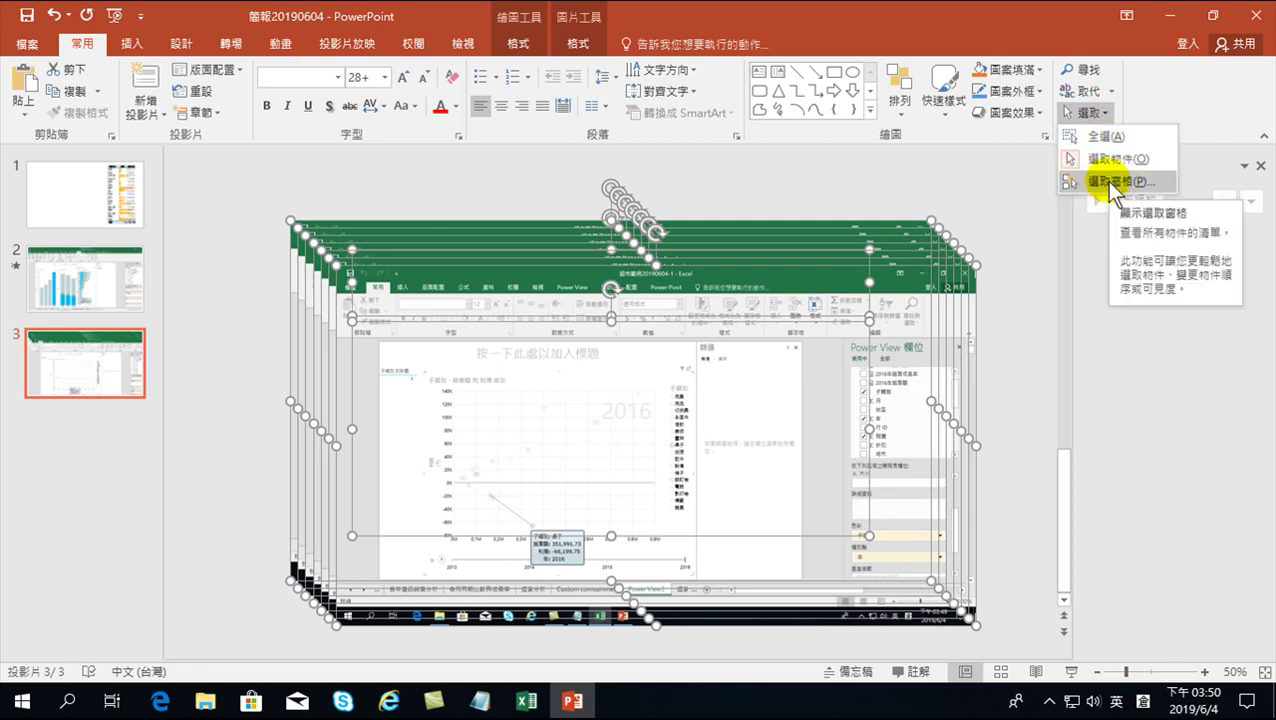
left_click(1093, 180)
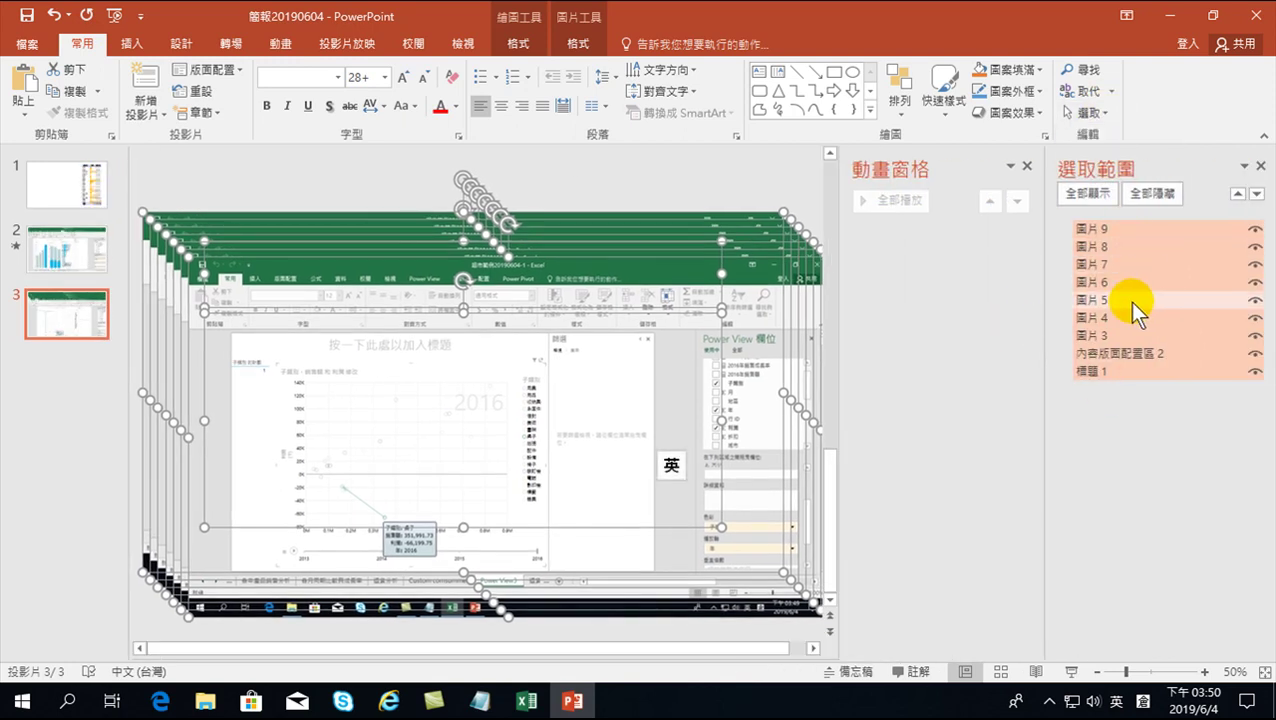
Step: Try out 圖片 3 and 圖片 9 in the Selection Pane and make every object visible
double_click(1113, 338)
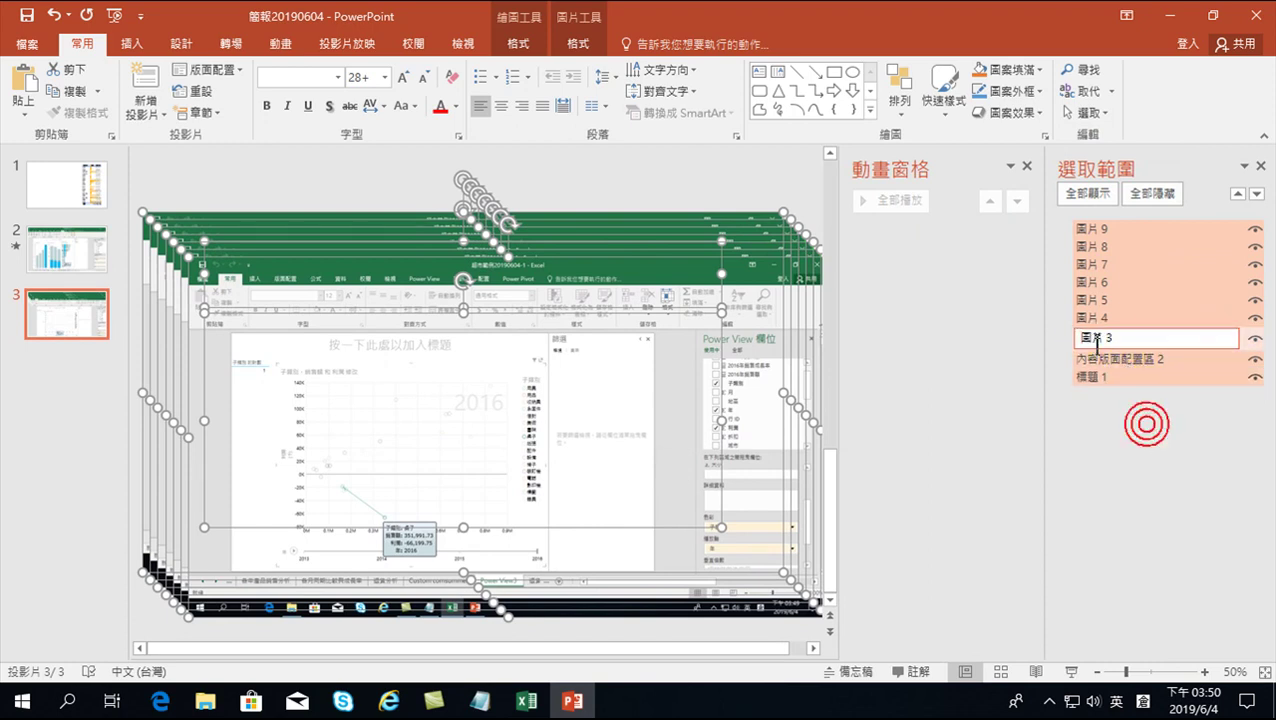
left_click(1103, 228)
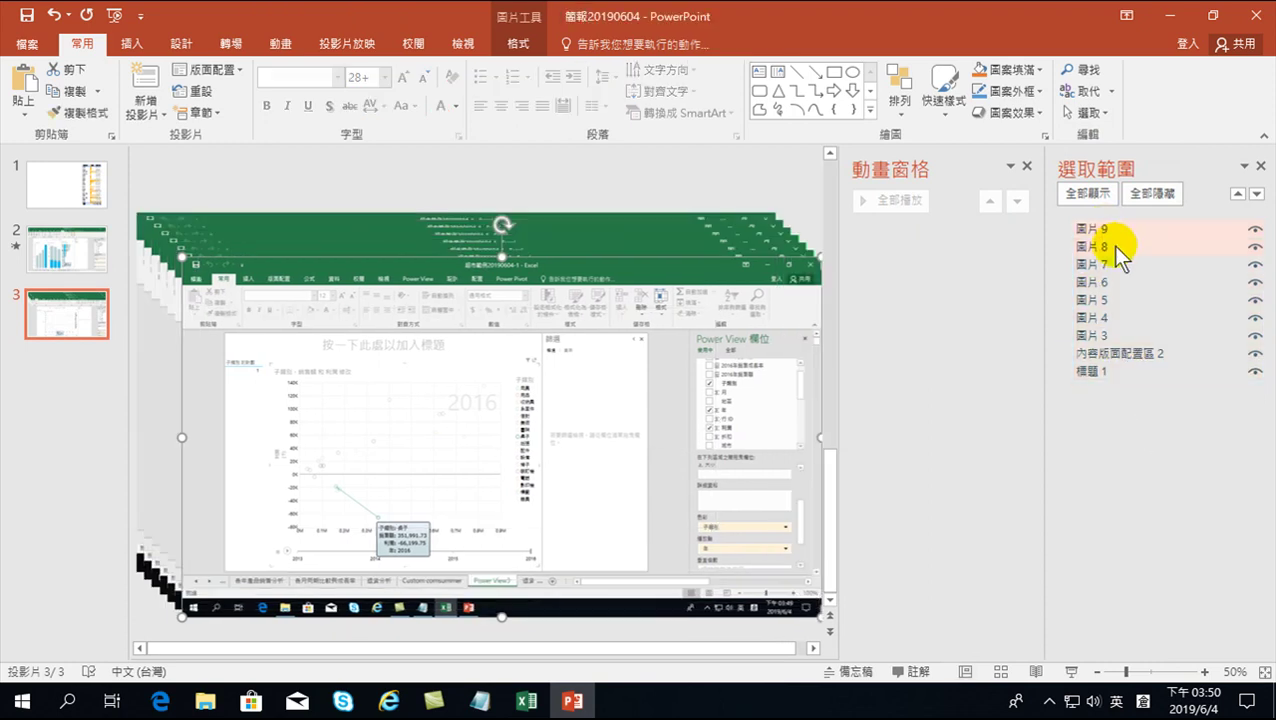
left_click(1104, 336)
left_click(1103, 228)
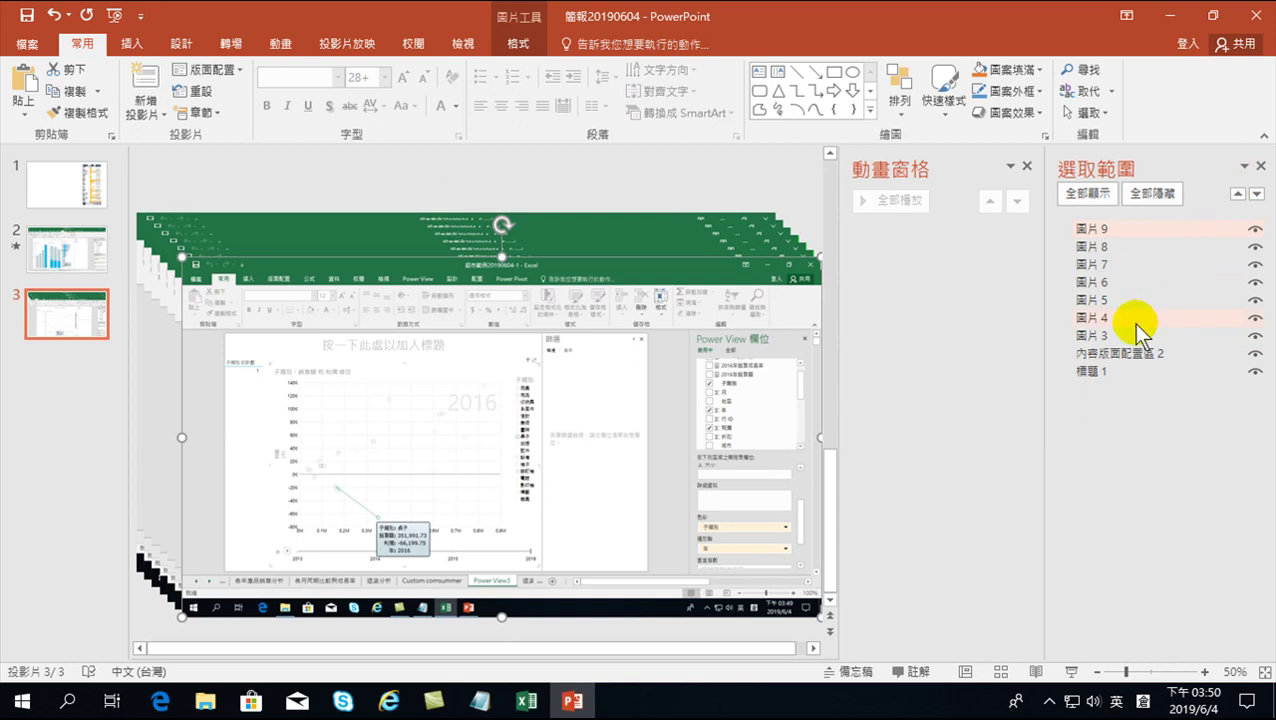
mouse_move(1135, 337)
left_mouse_down()
mouse_move(1143, 258)
mouse_move(1136, 338)
left_mouse_up()
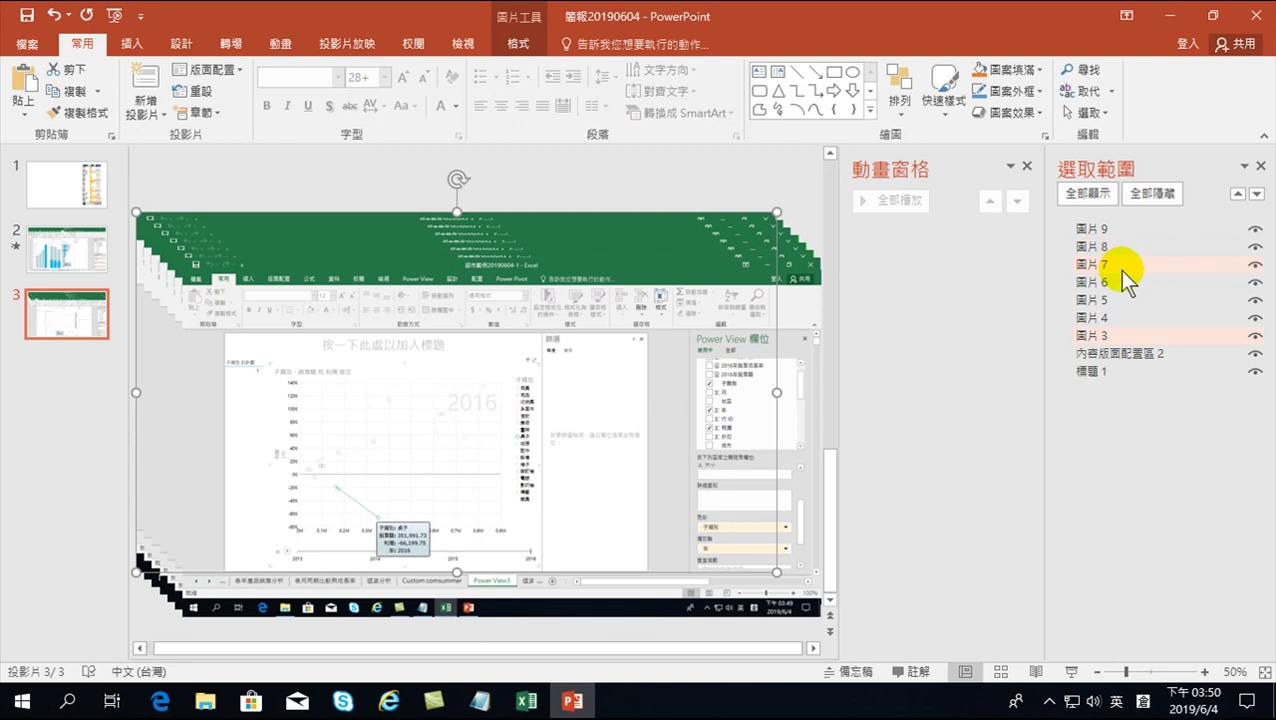
left_click(1102, 227)
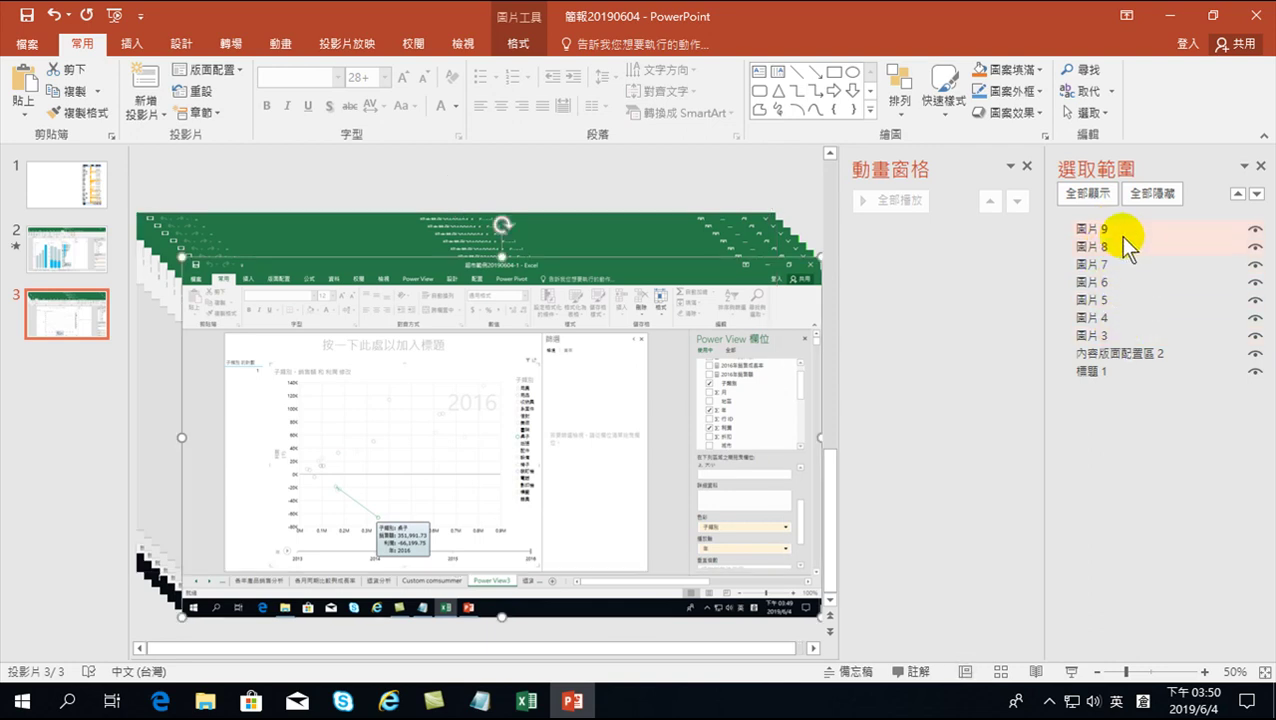
left_click(1095, 196)
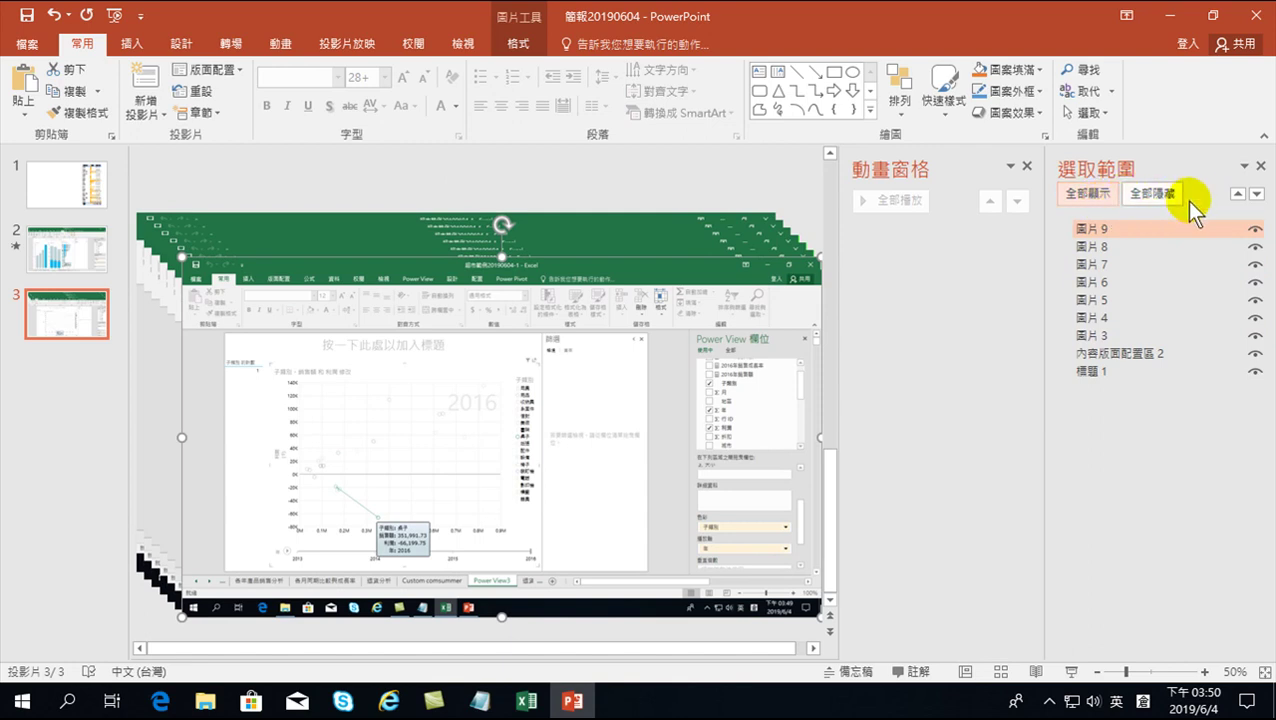
Step: Select 圖片 3 through 圖片 9 together, close the Selection Pane, and marquee-select the slide
left_click(1110, 247)
left_click(1108, 336)
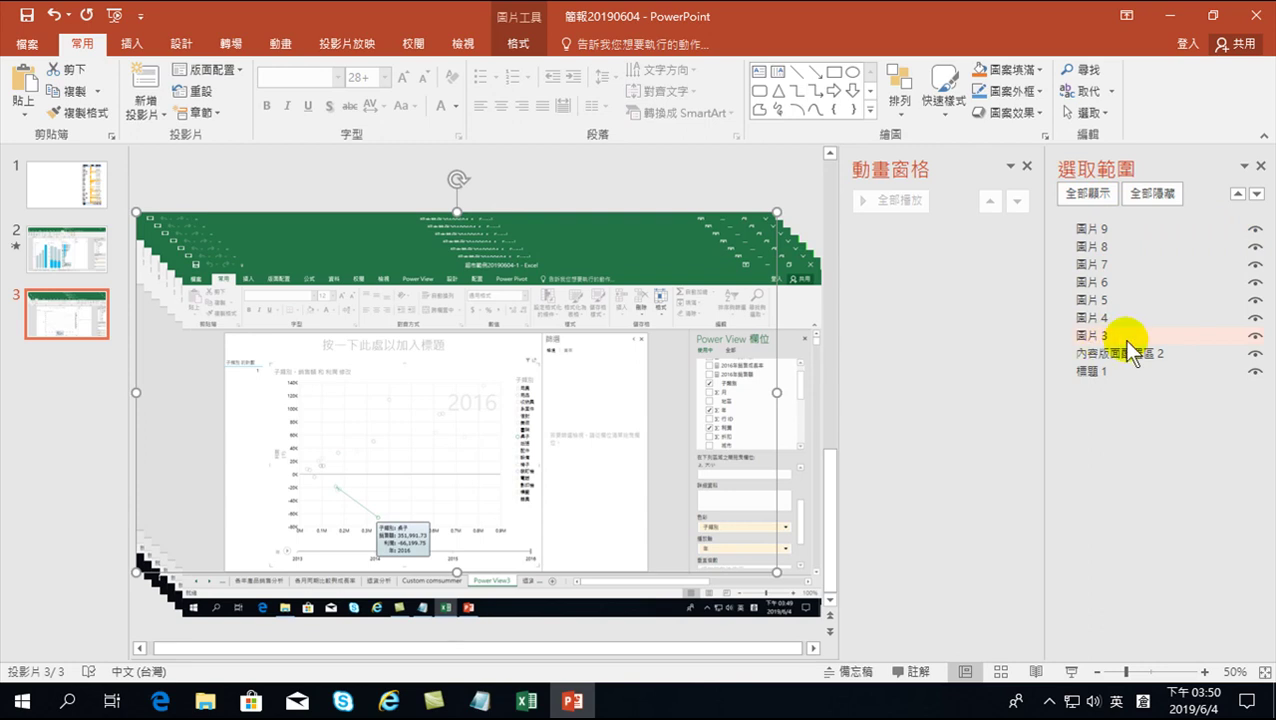
left_click(1105, 318, "ctrl")
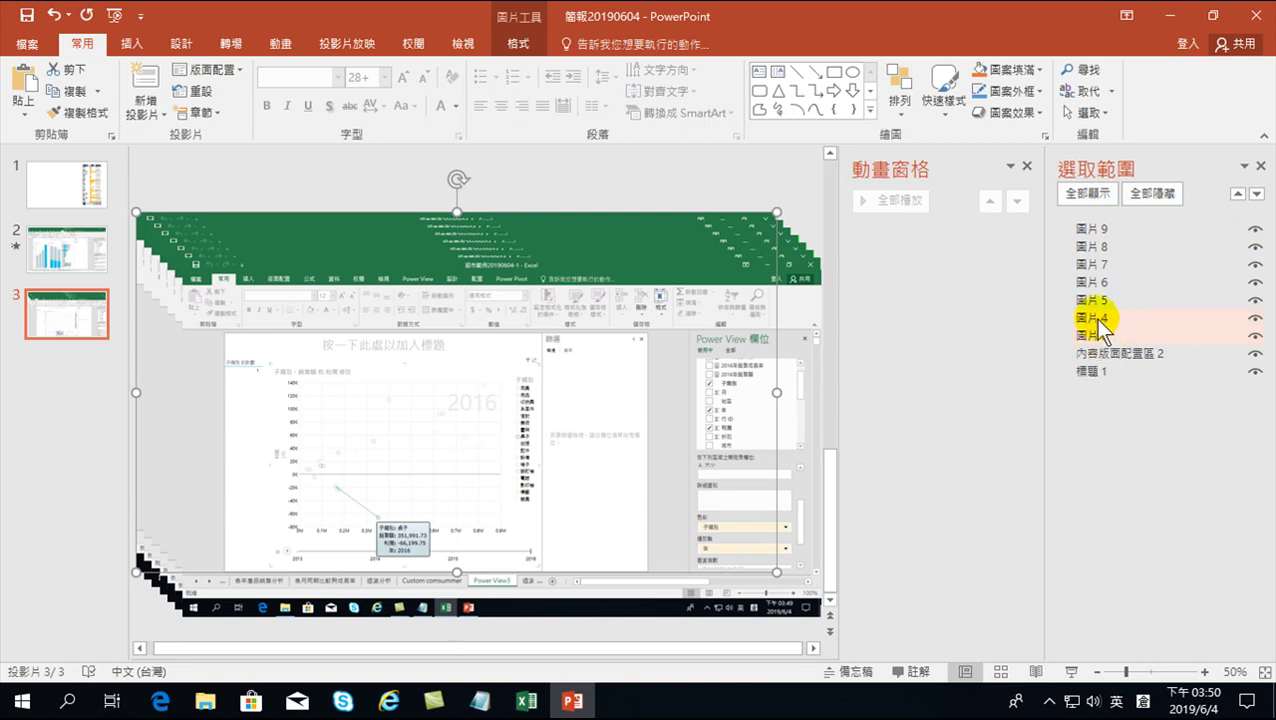
left_click(1101, 299, "ctrl")
left_click(1103, 283, "ctrl")
left_click(1101, 265, "ctrl")
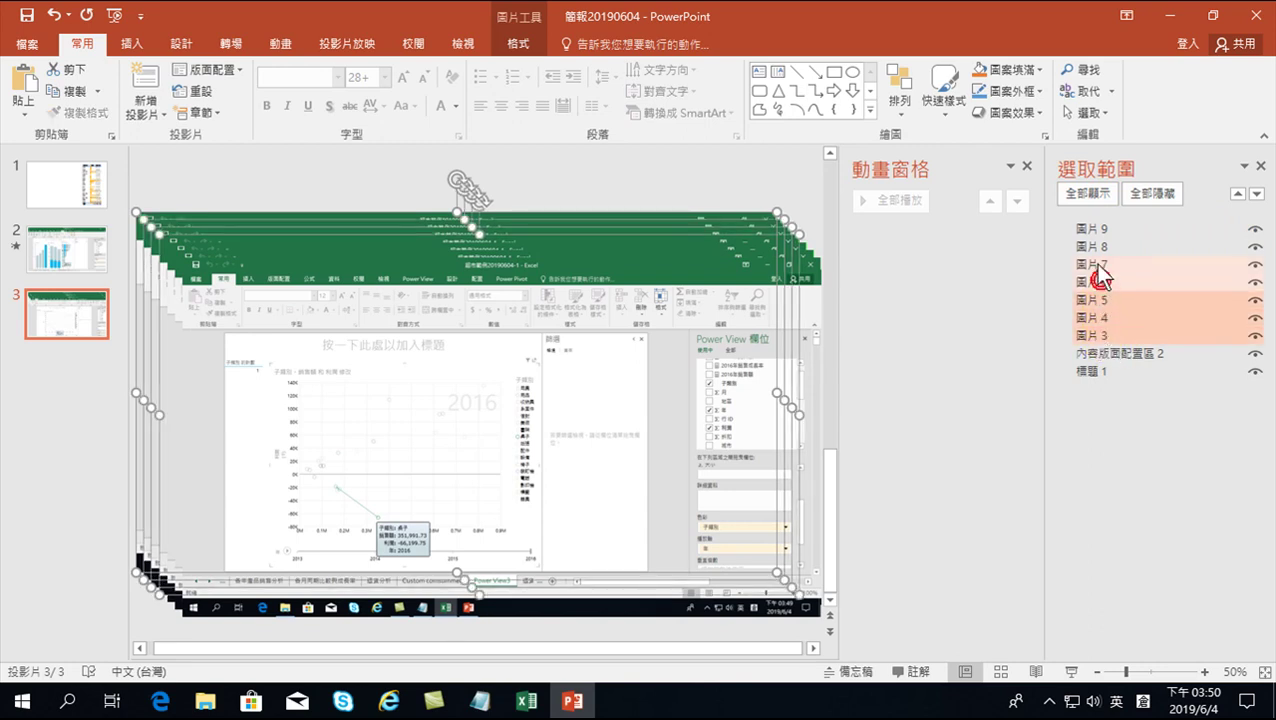
left_click(1100, 247, "ctrl")
left_click(1100, 229, "ctrl")
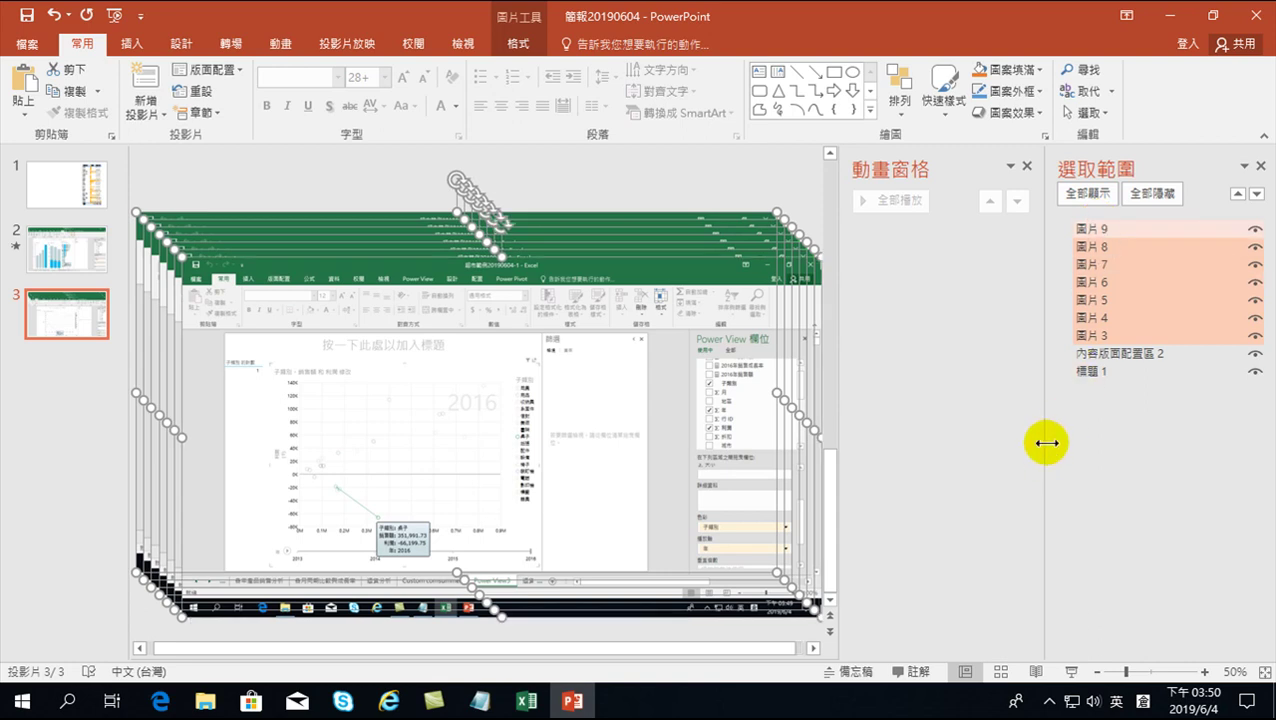
left_click(1261, 167)
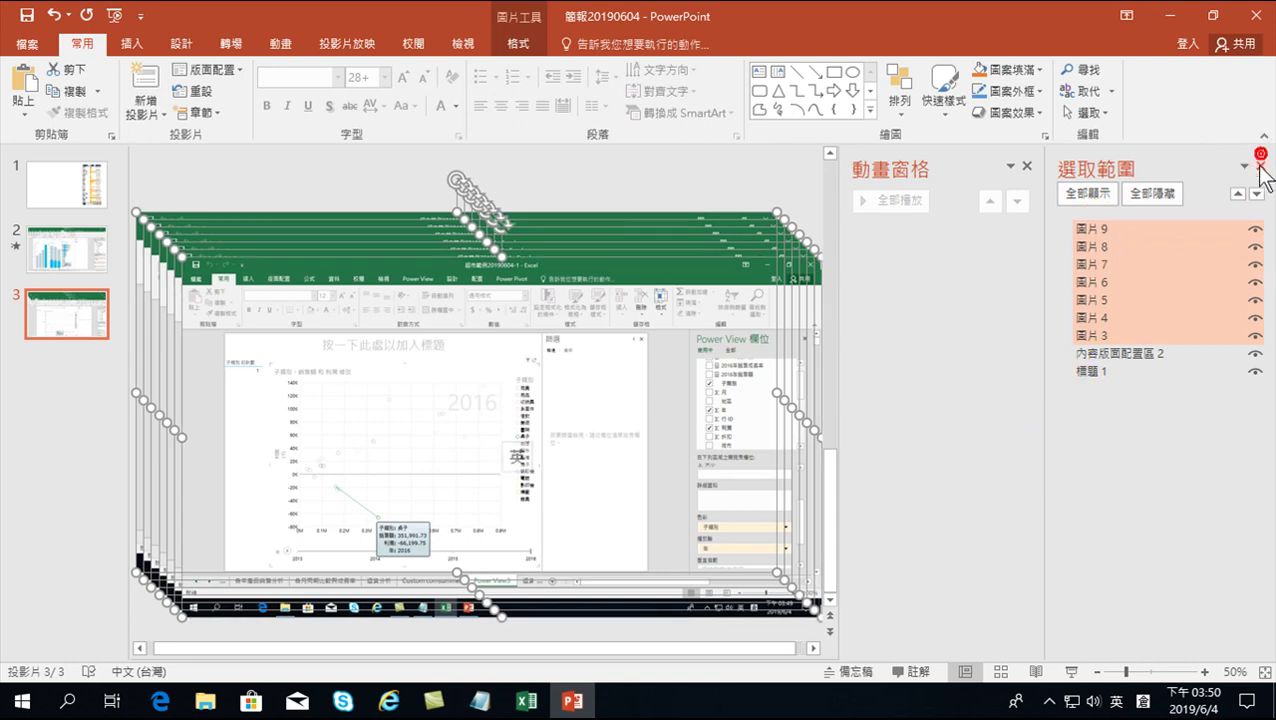
mouse_move(254, 181)
left_mouse_down()
mouse_move(474, 385)
mouse_move(926, 660)
mouse_move(1007, 643)
left_mouse_up()
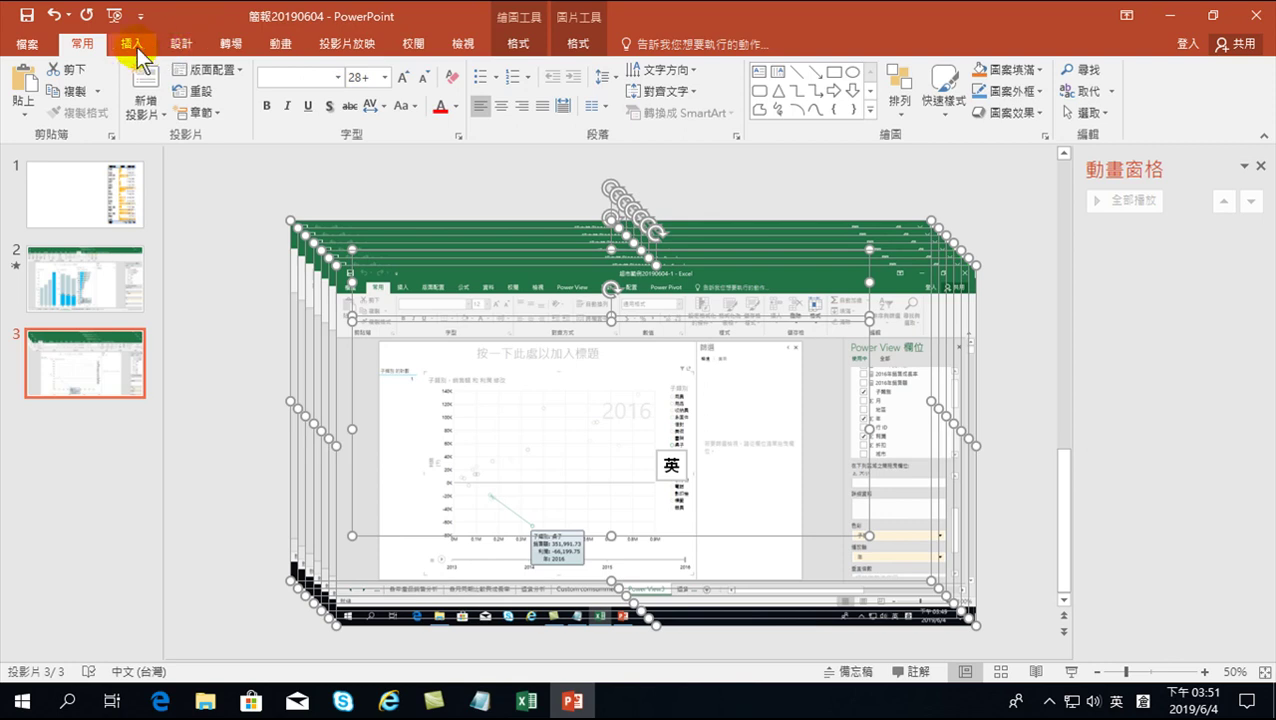
Step: Apply the 出現 (Appear) entrance animation to all selected objects on slide 3
left_click(283, 44)
left_click(170, 85)
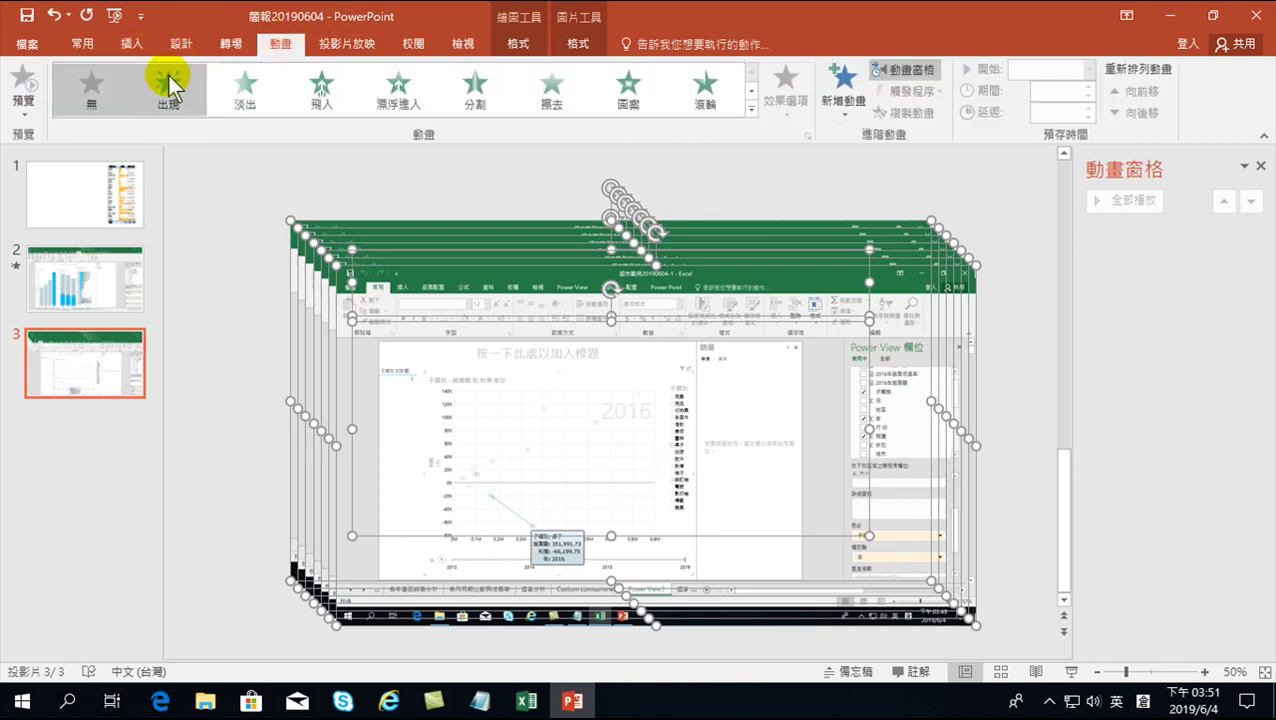
left_click(167, 77)
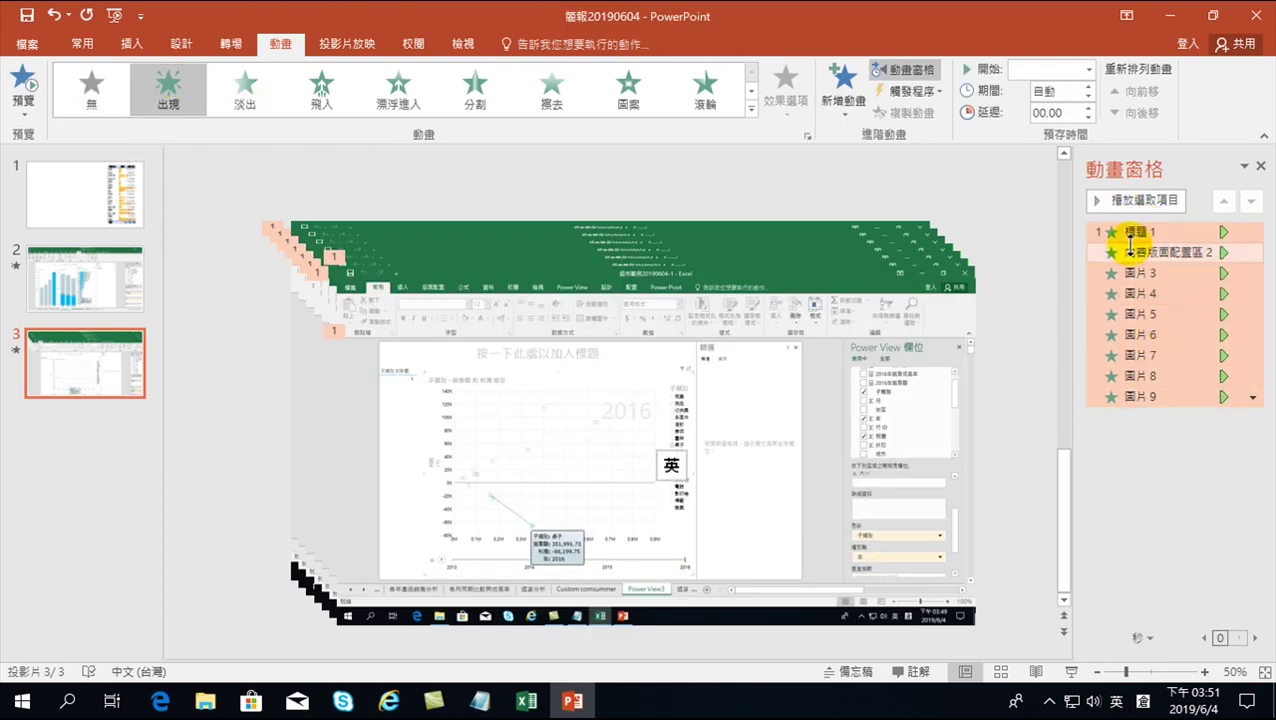
Step: Remove the animations from 標題 1 and 內容版面配置區 2, then reselect the stacked pictures
left_click(1150, 448)
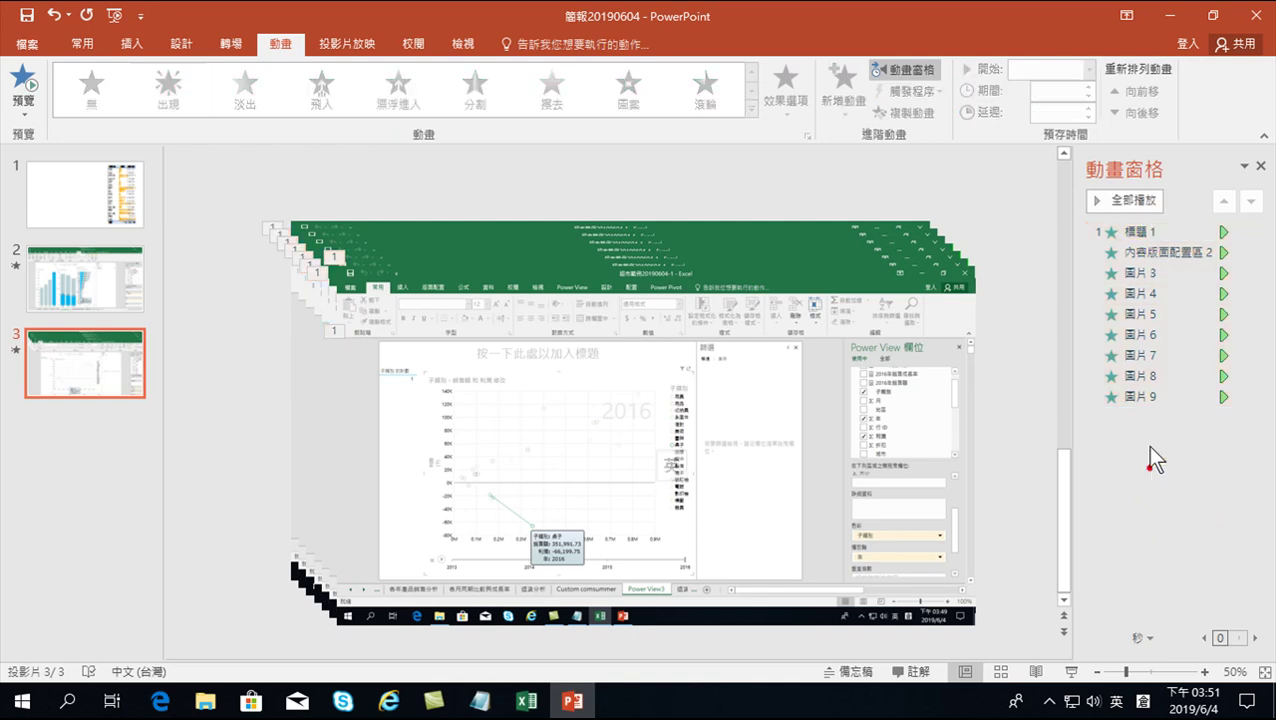
right_click(1122, 238)
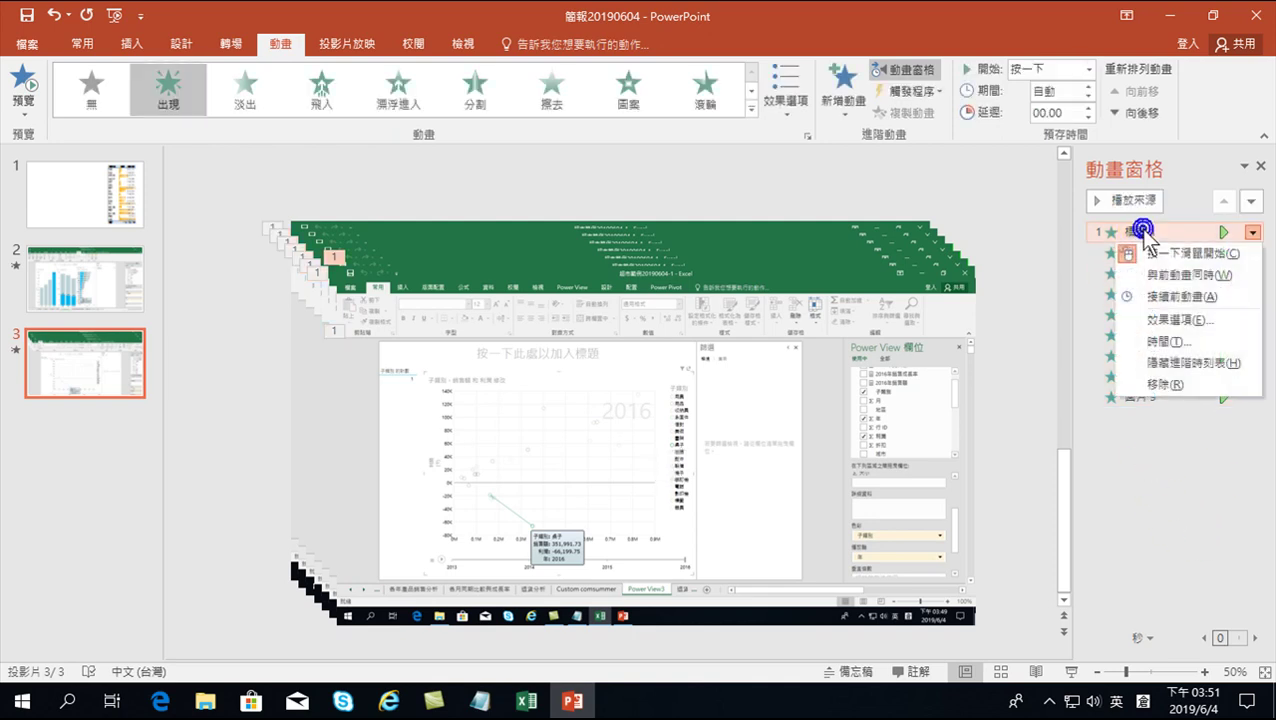
left_click(1163, 382)
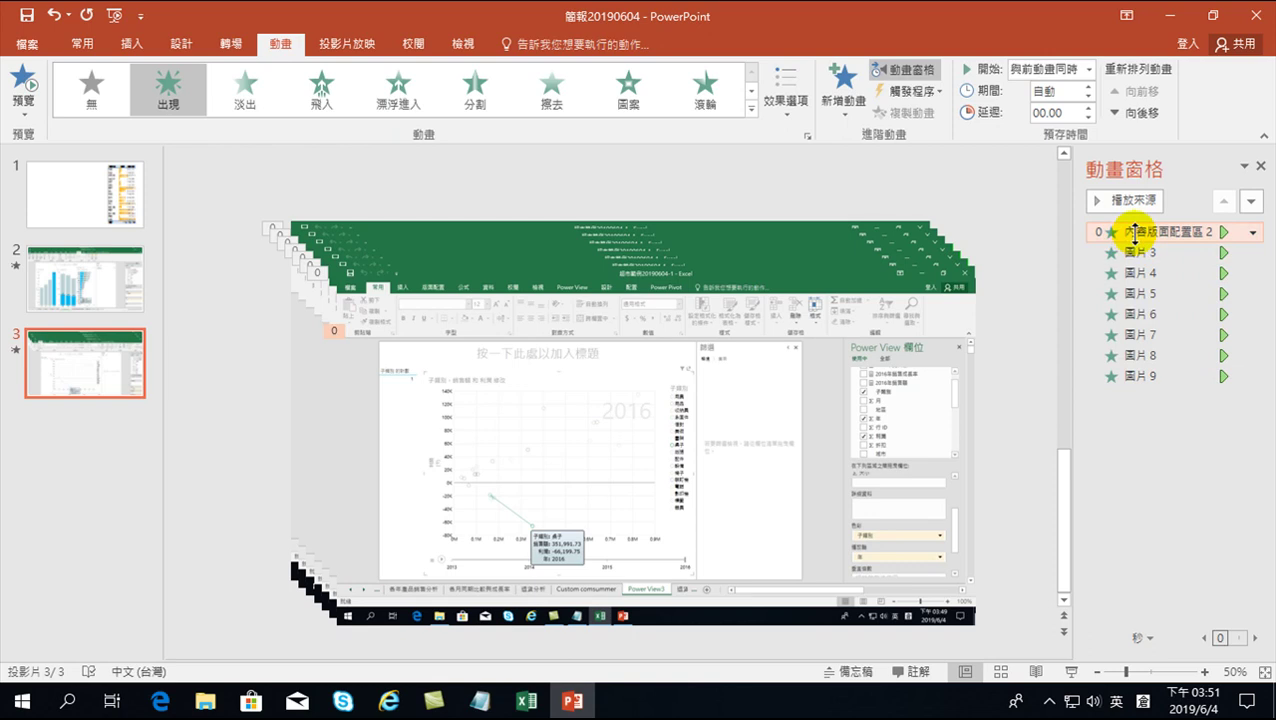
right_click(1131, 233)
left_click(1155, 385)
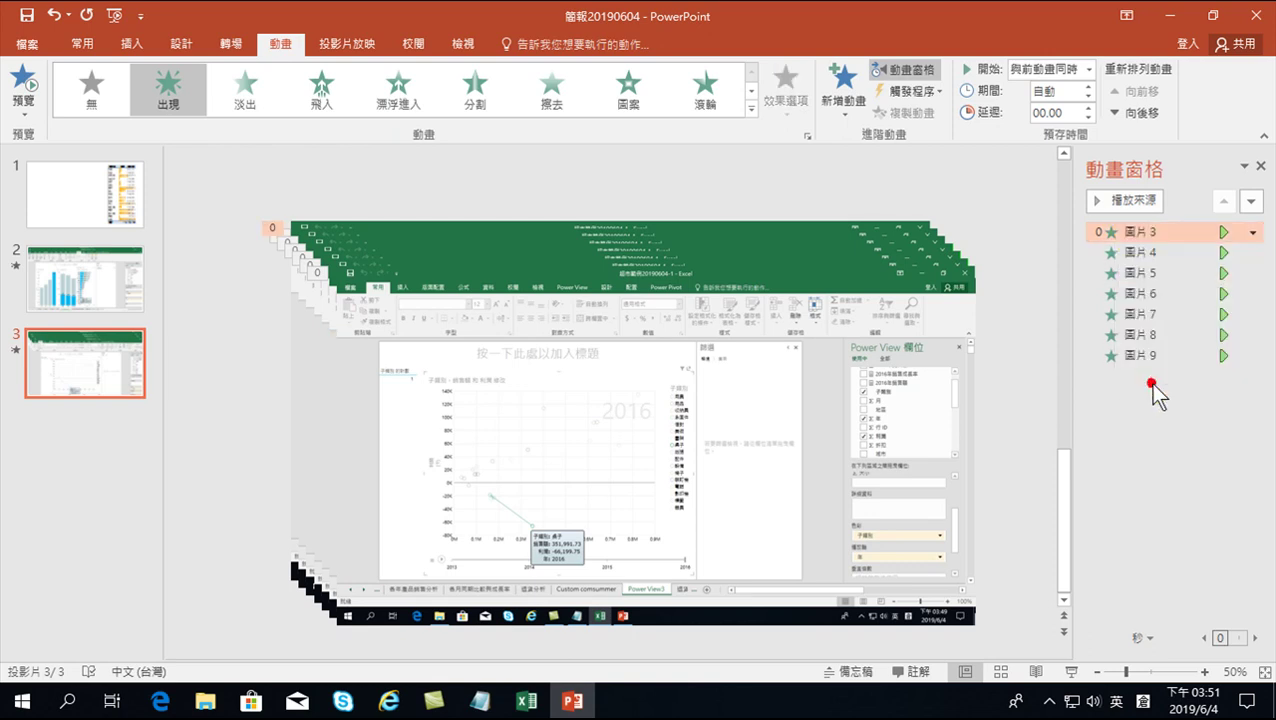
left_click_drag(214, 182, 1017, 650)
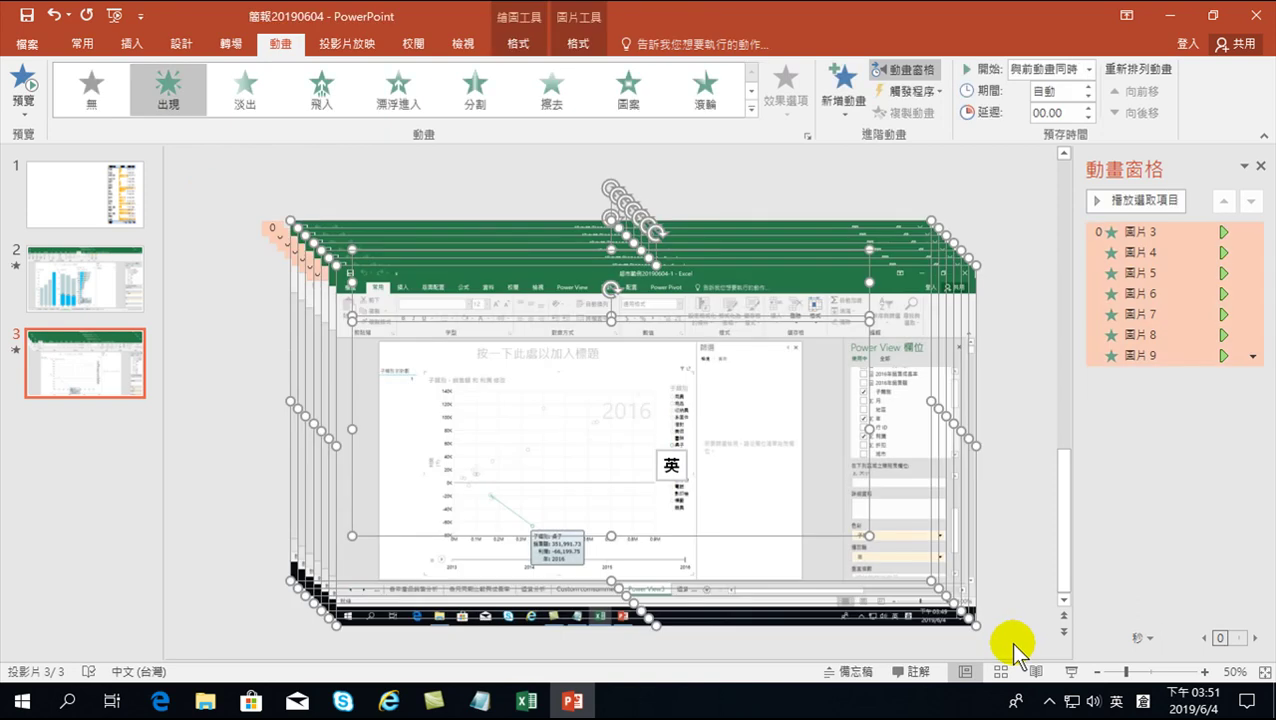
Step: Apply 水平置中 and 垂直置中 to the seven pictures, nudge the stack into place, and deselect
left_click(520, 44)
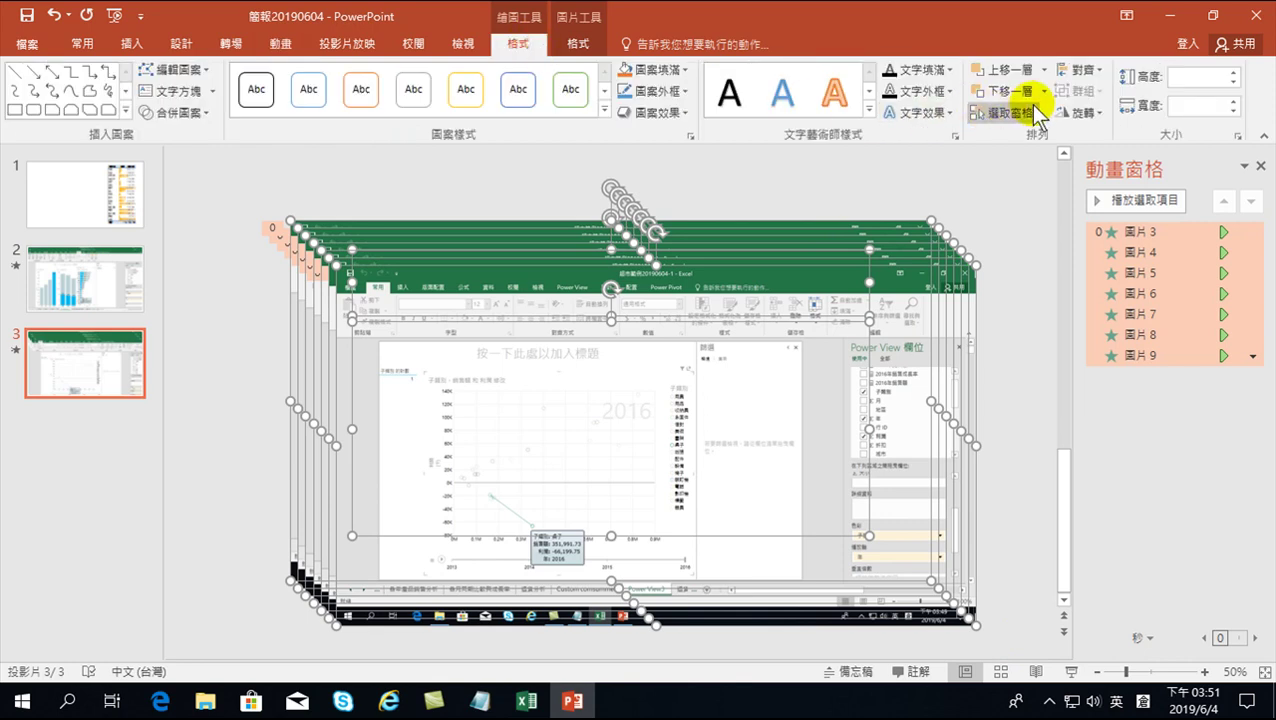
left_click(1082, 70)
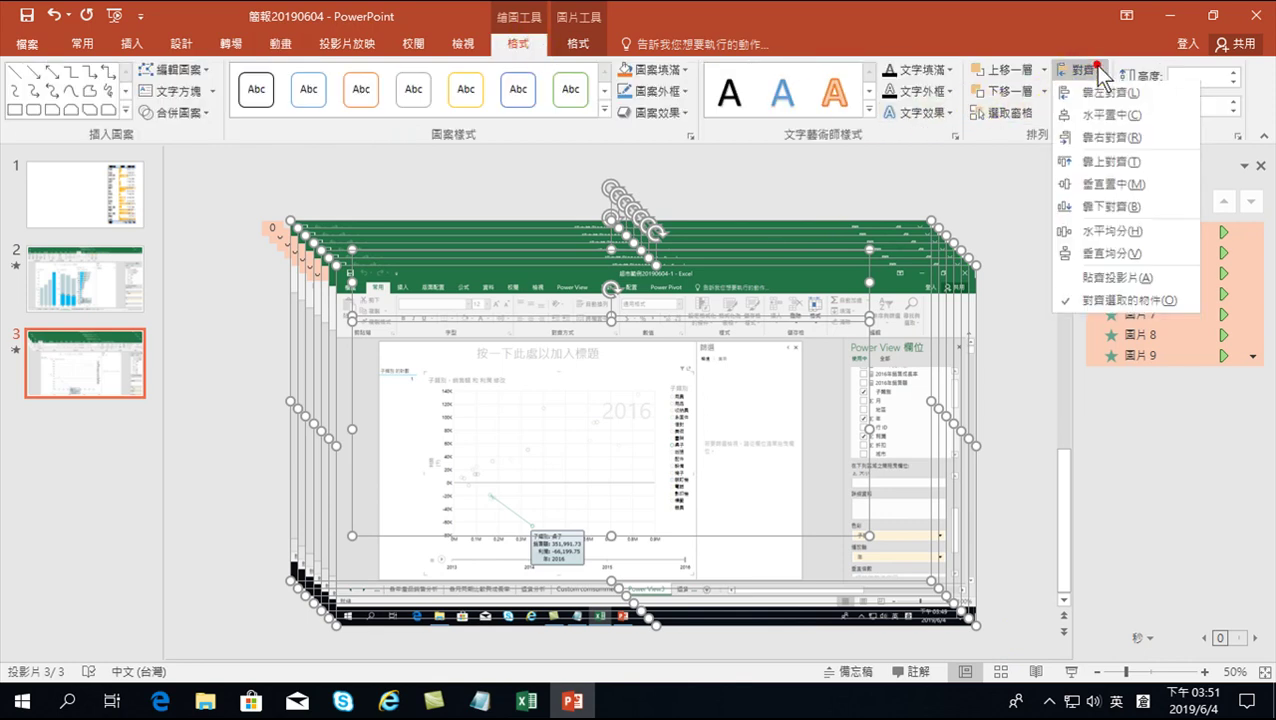
left_click(1097, 116)
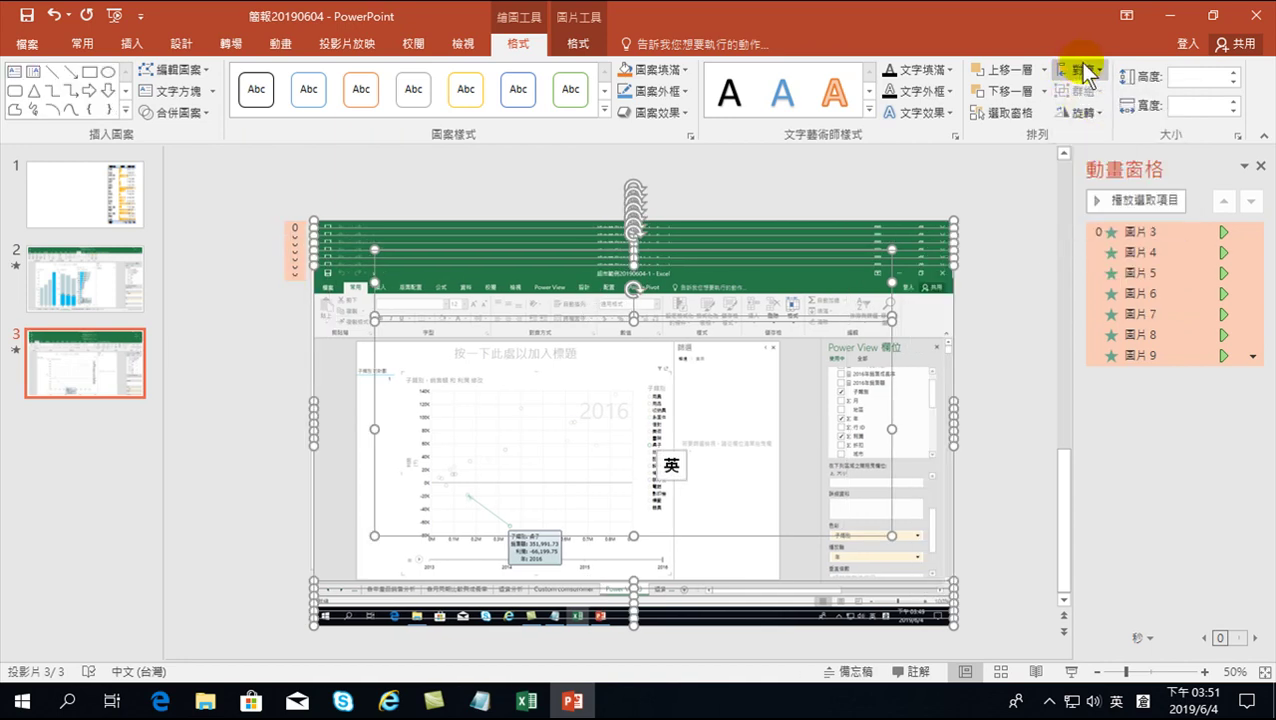
left_click(1082, 70)
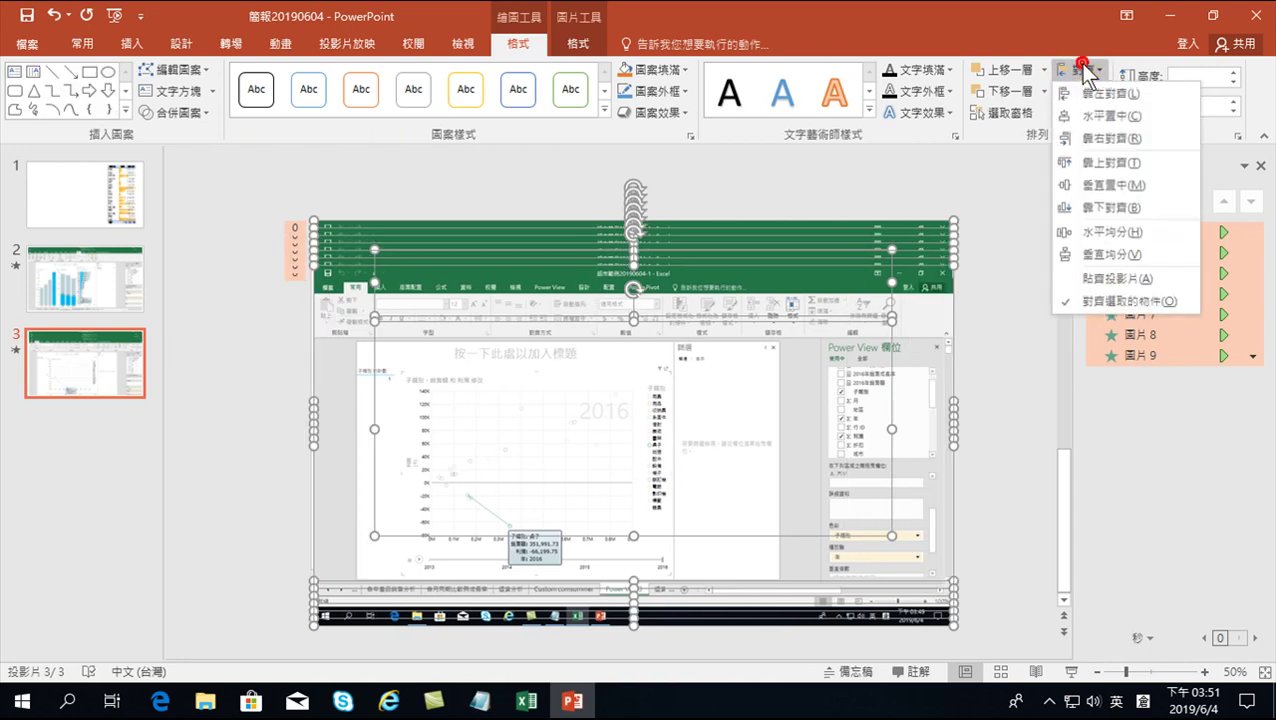
left_click(1097, 187)
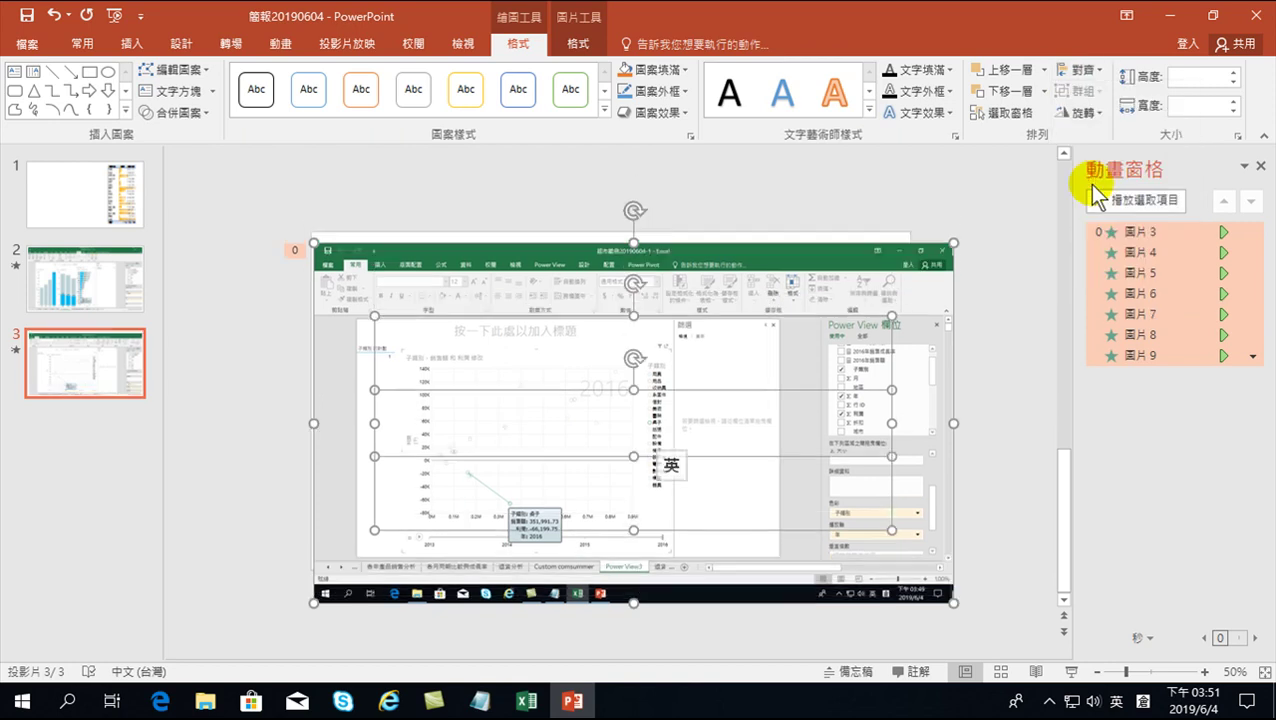
left_click_drag(917, 272, 961, 240)
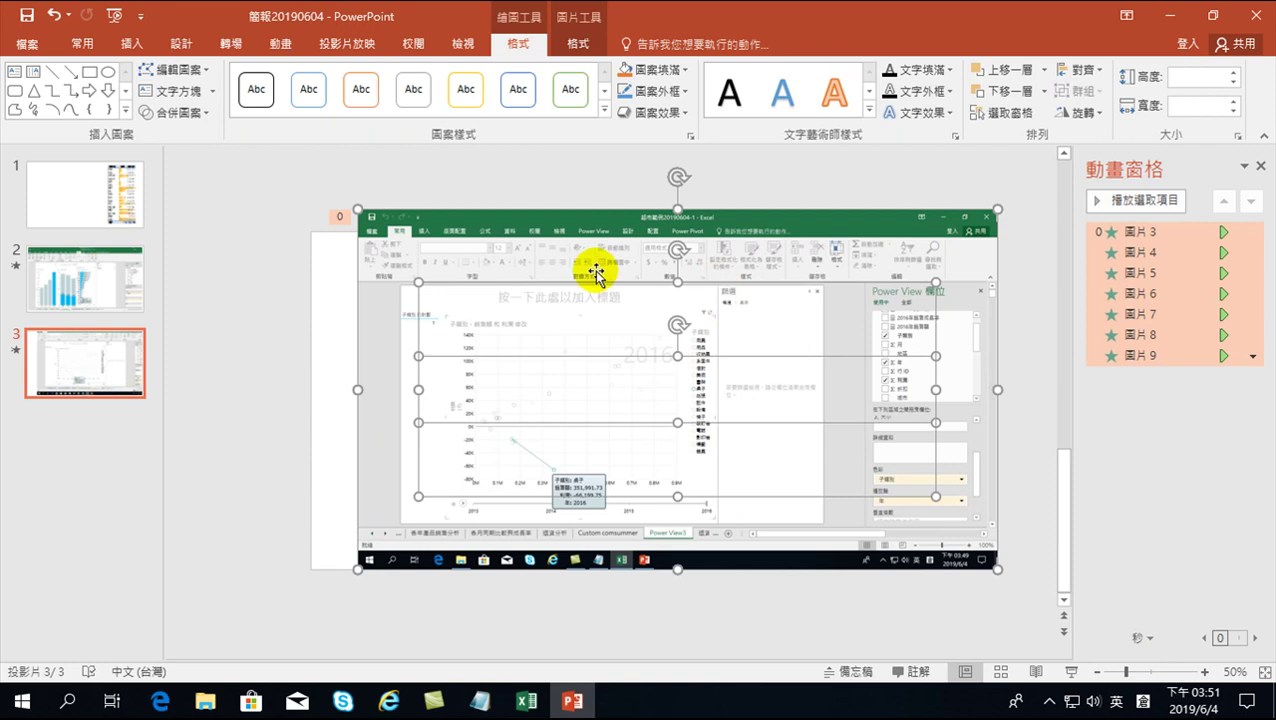
left_click(262, 345)
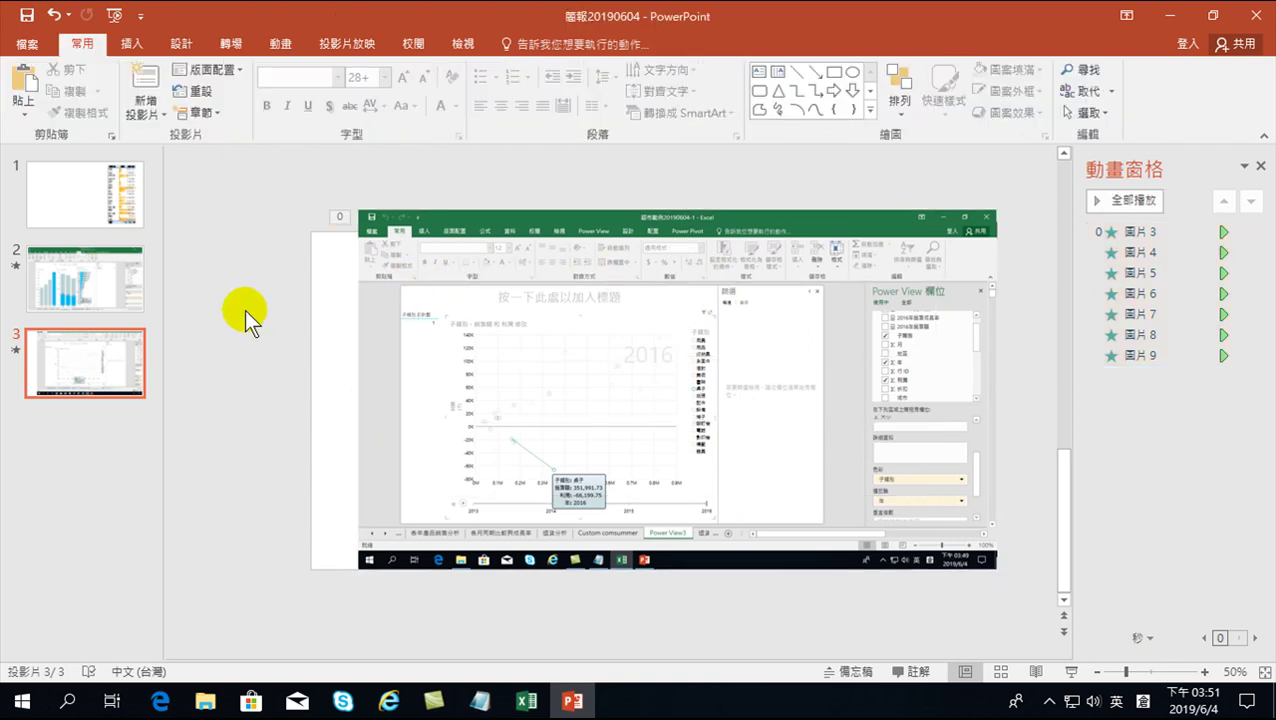
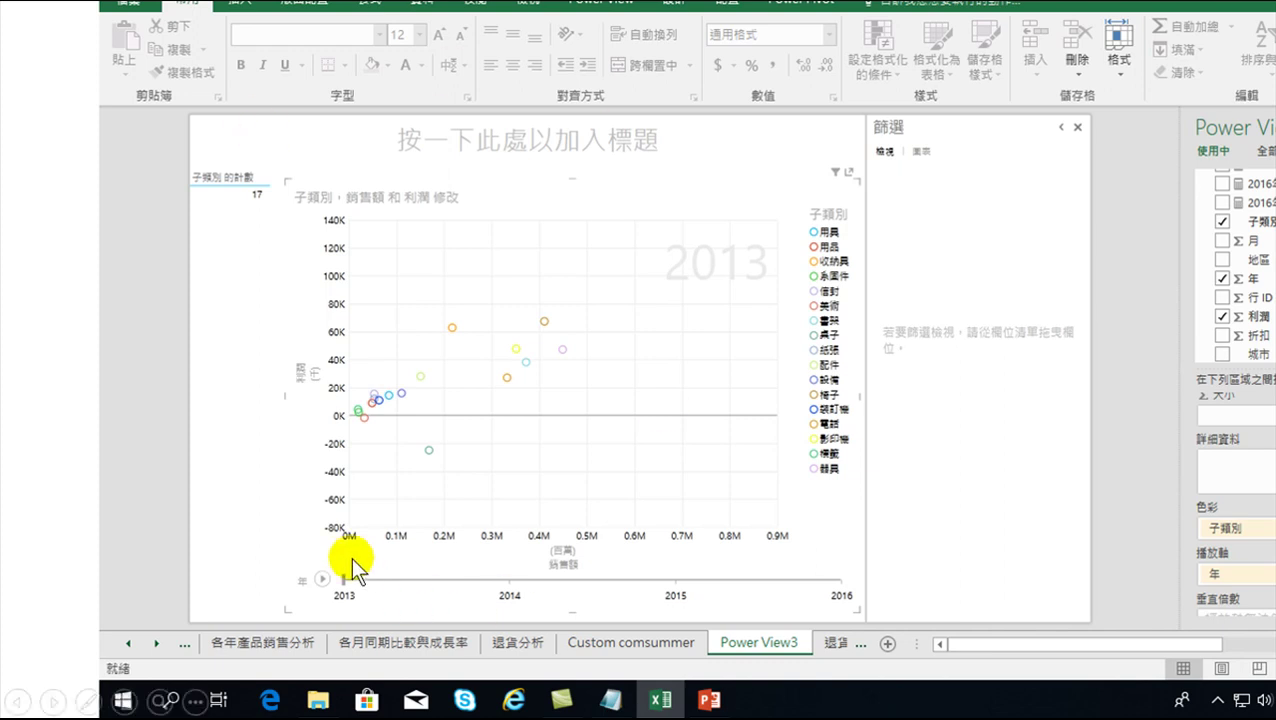
Step: Advance through the 2014, 2015 and 2016 chart snapshots
left_click(509, 581)
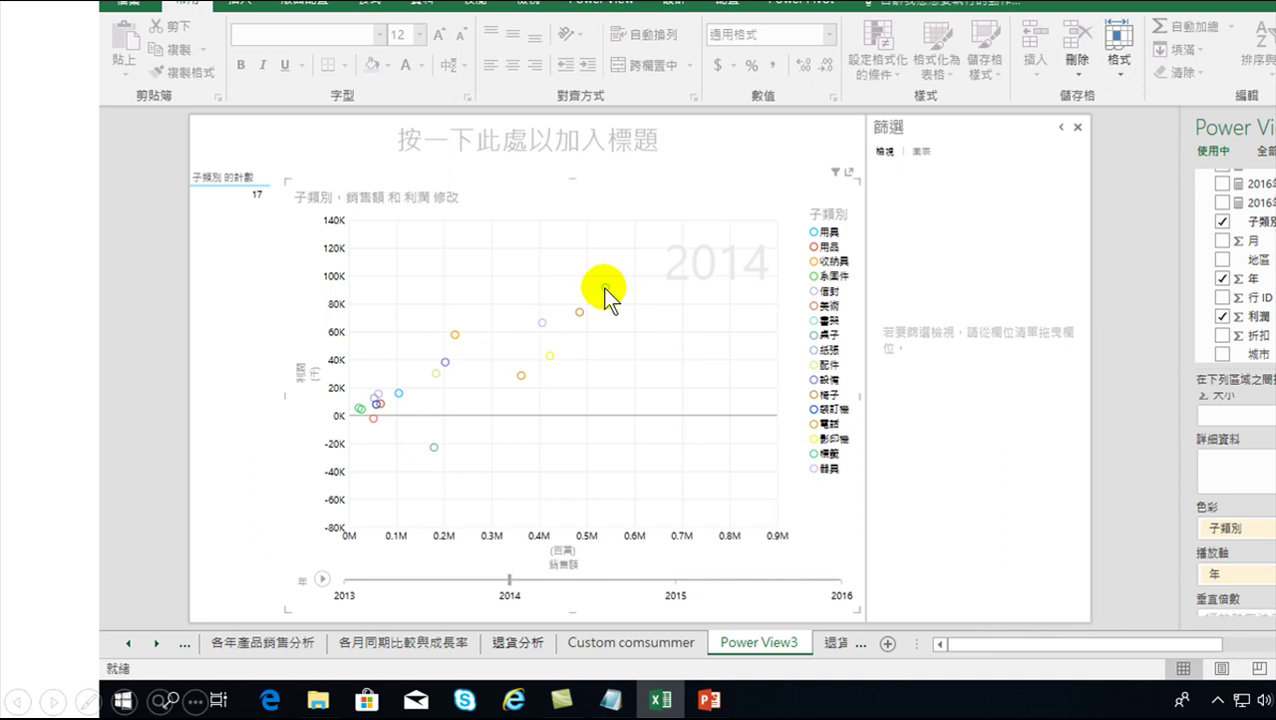
left_click(676, 580)
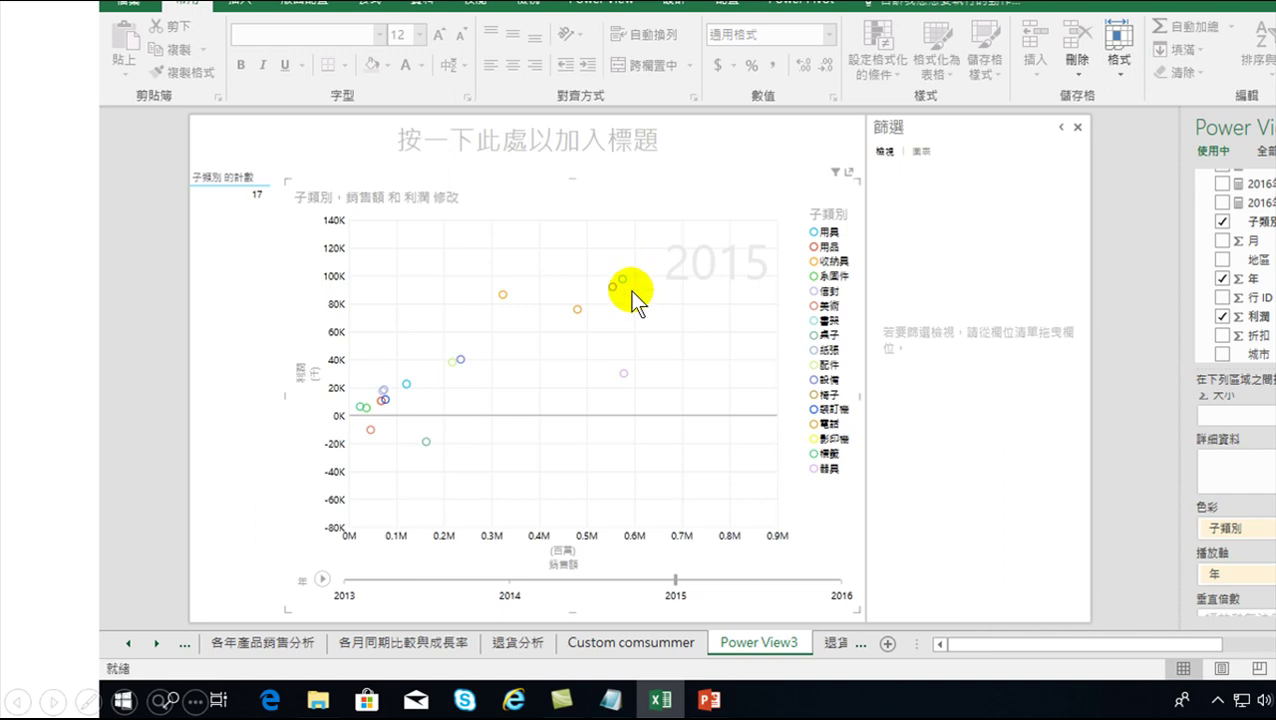
left_click(840, 578)
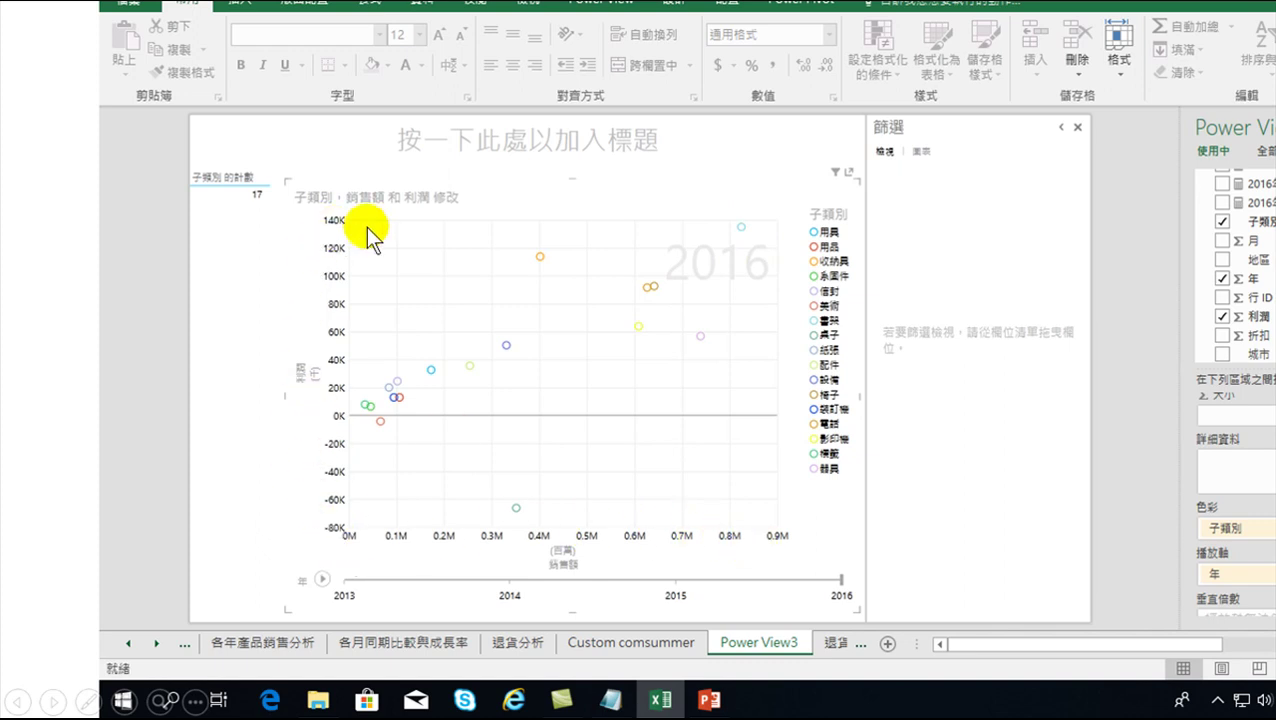
Step: Reveal the 書類, 收納具 and 桌子 subcategory trails, then finish and leave the slide show
left_click(741, 227)
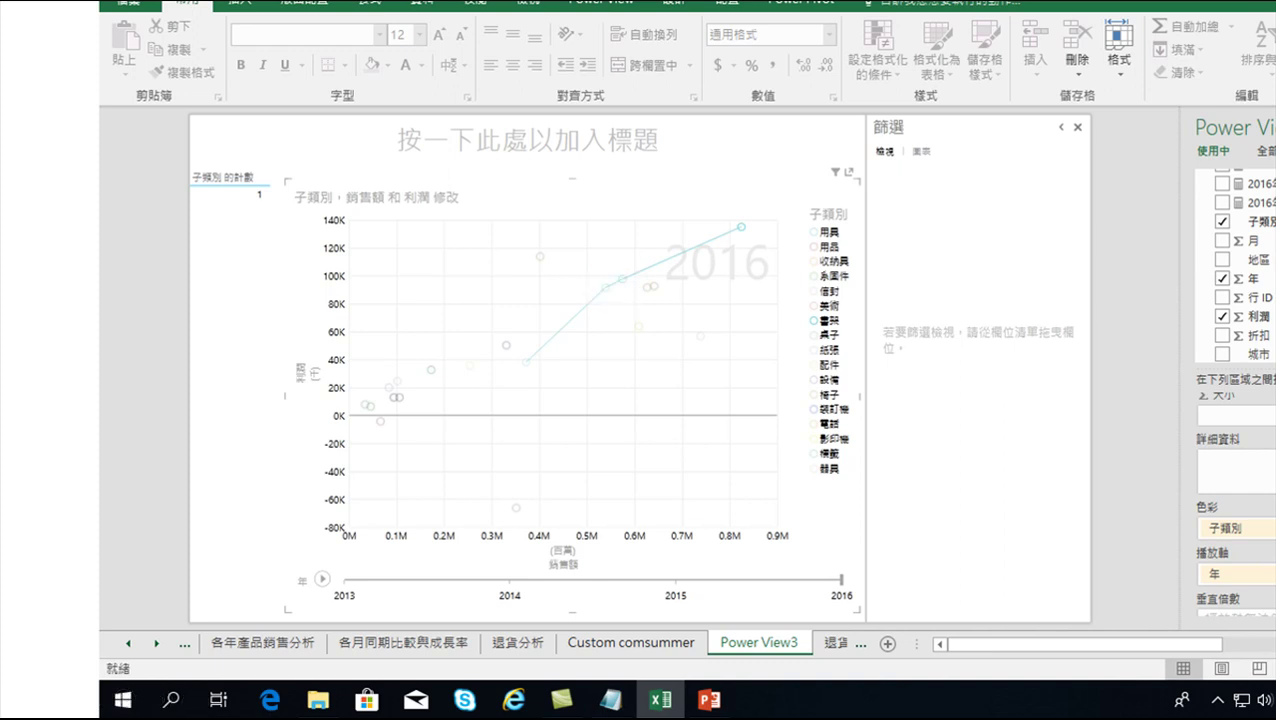
left_click(540, 260)
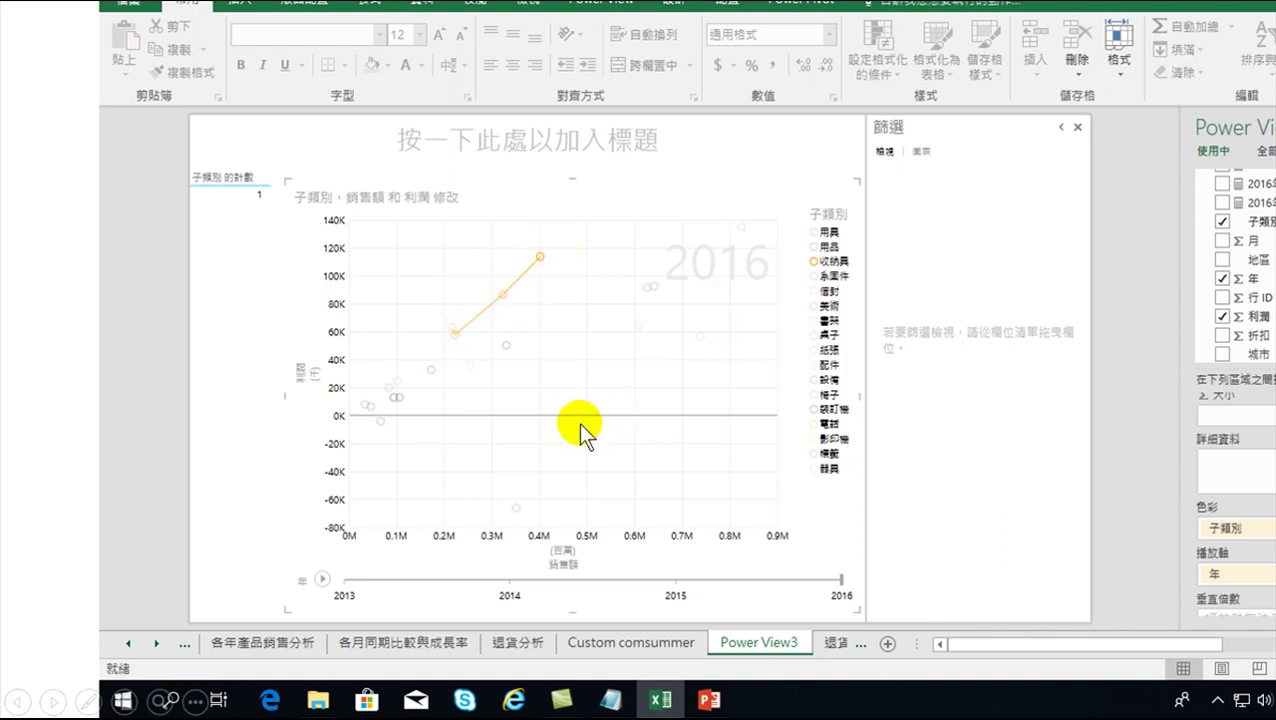
left_click(516, 509)
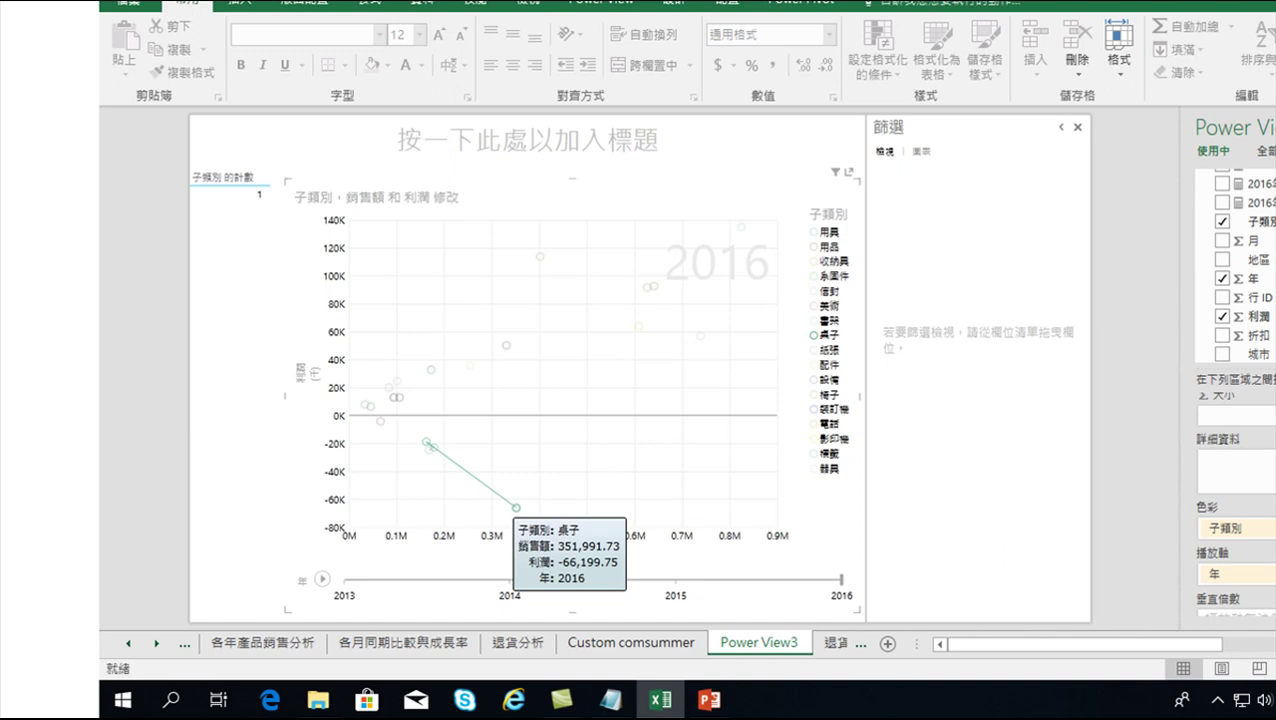
left_click(707, 703)
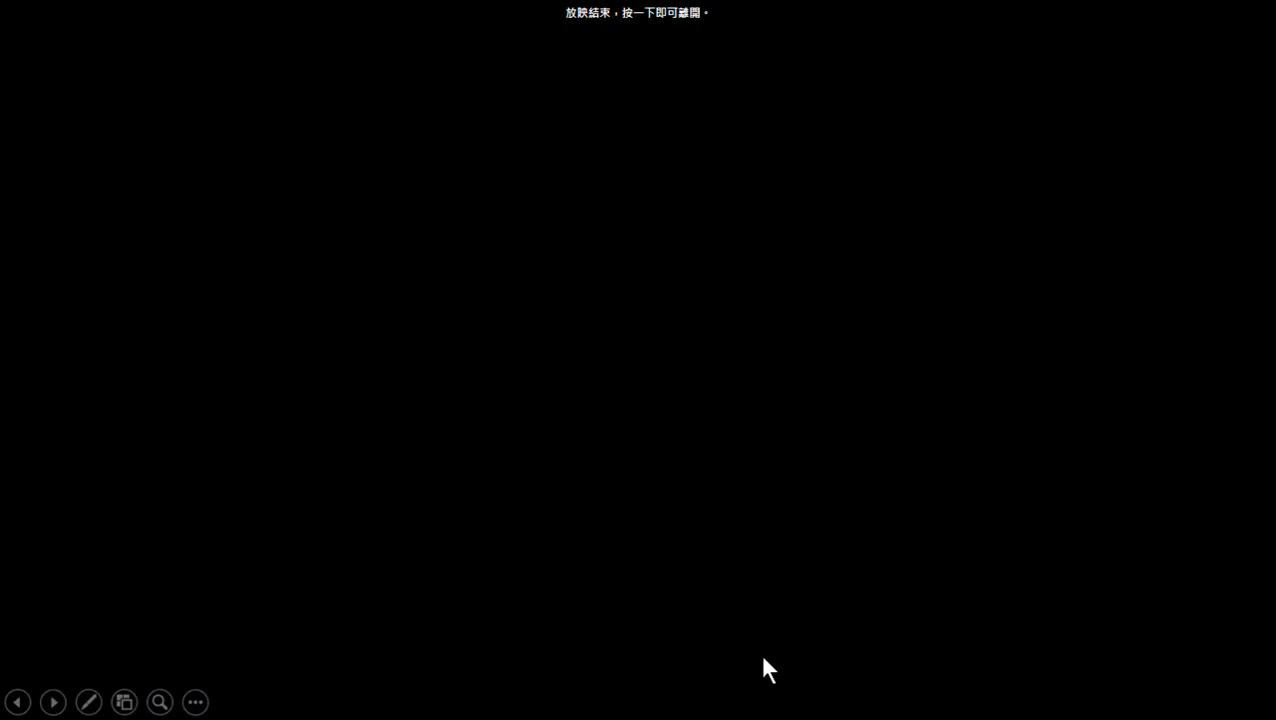
left_click(763, 657)
Step: On slide 3, give all seven snapshot pictures (圖片 3–9) Appear animations starting On Click
left_click(606, 649)
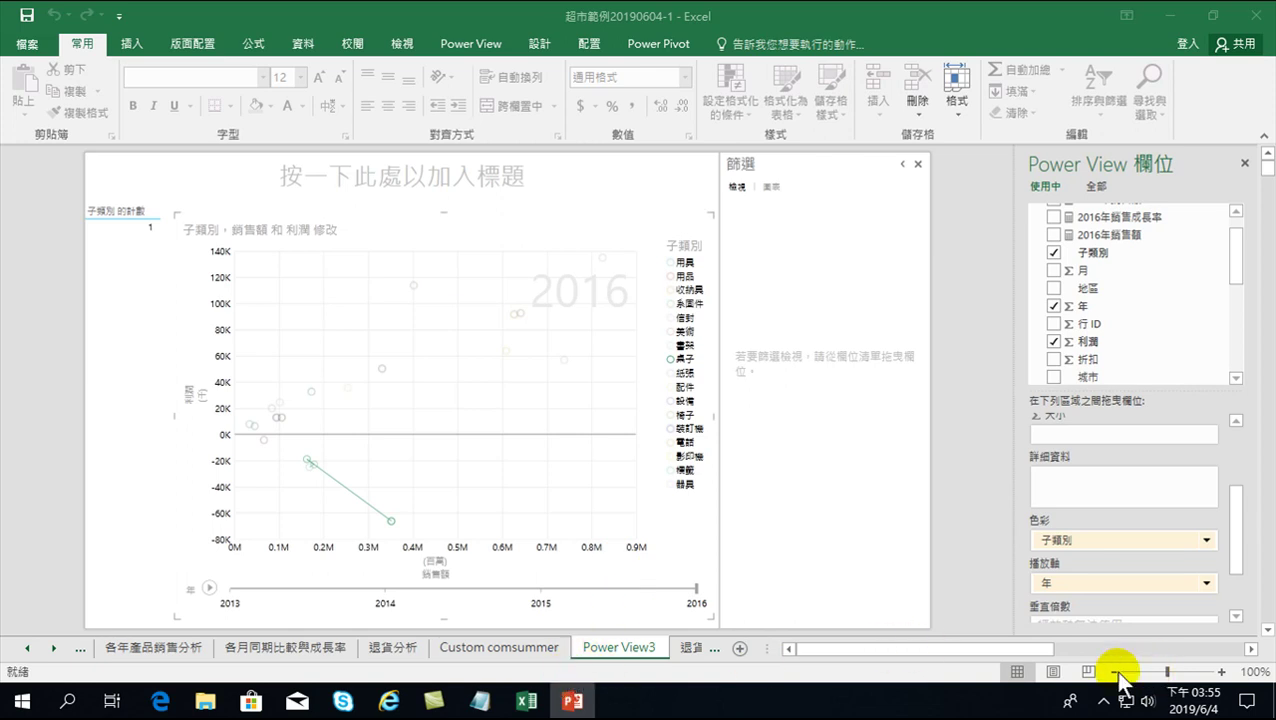
left_click(573, 703)
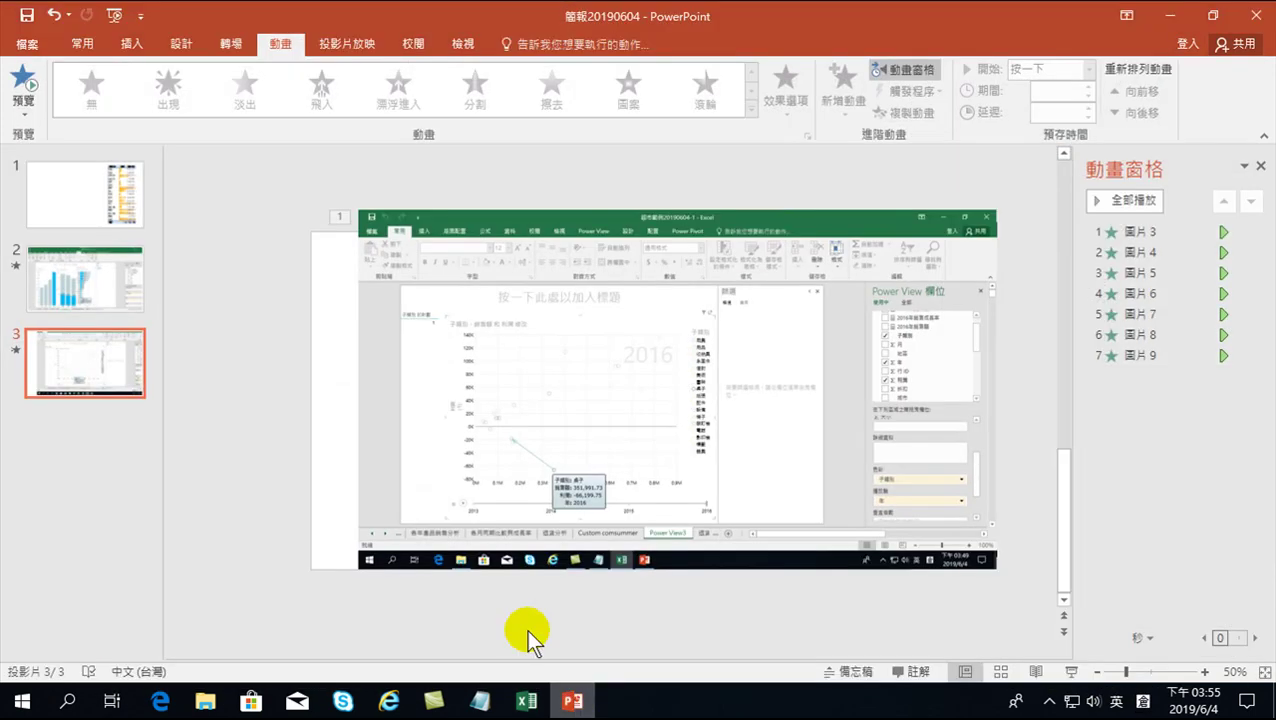
left_click(100, 355)
left_click_drag(299, 168, 1017, 607)
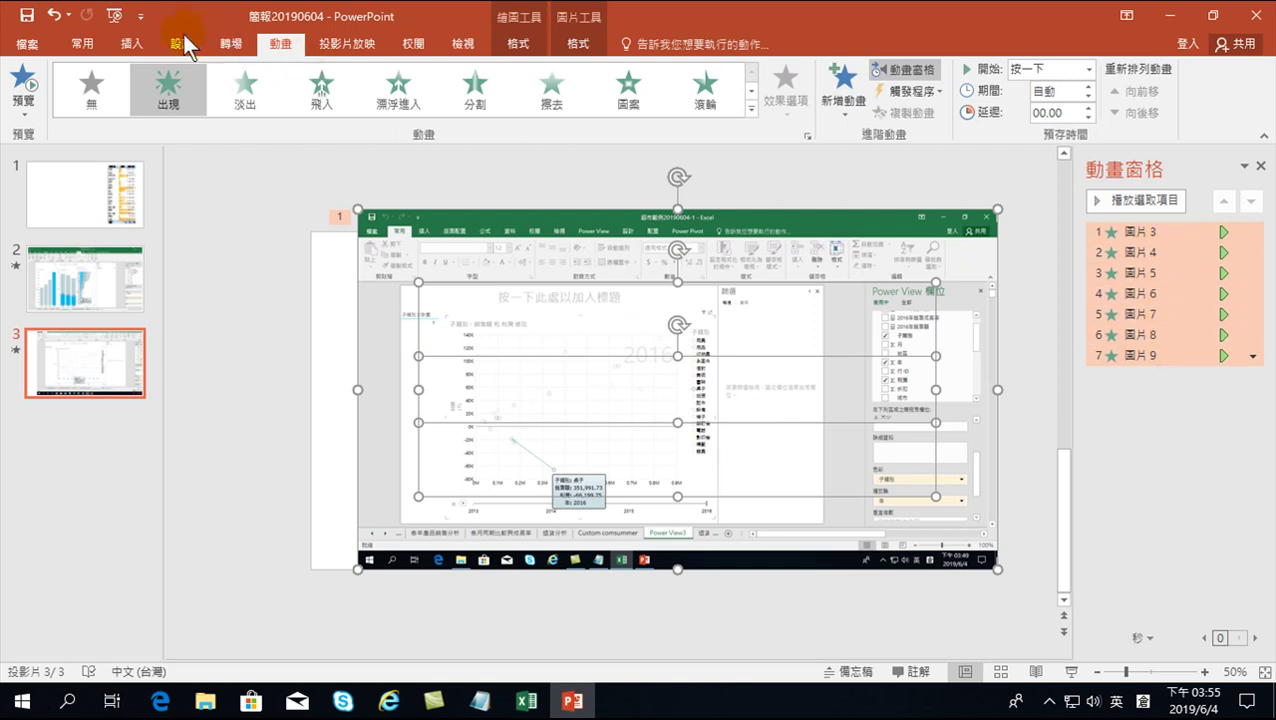
left_click(166, 96)
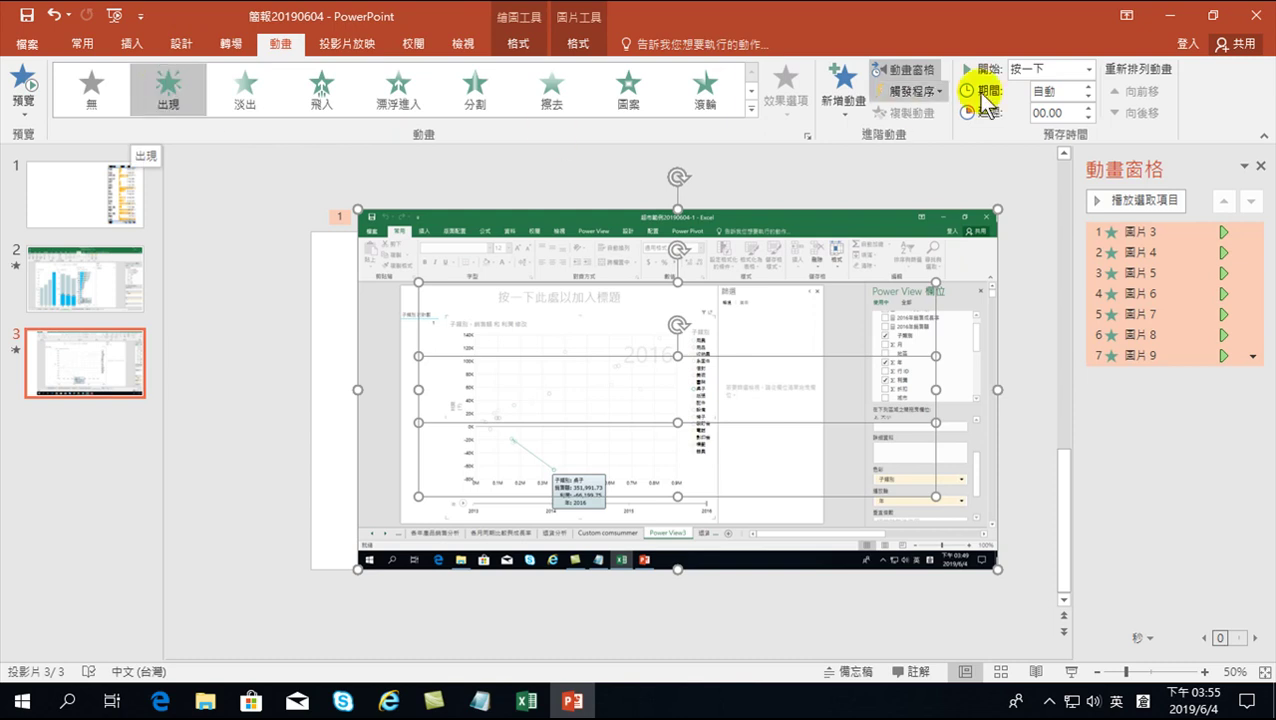
left_click(1089, 69)
left_click(1212, 524)
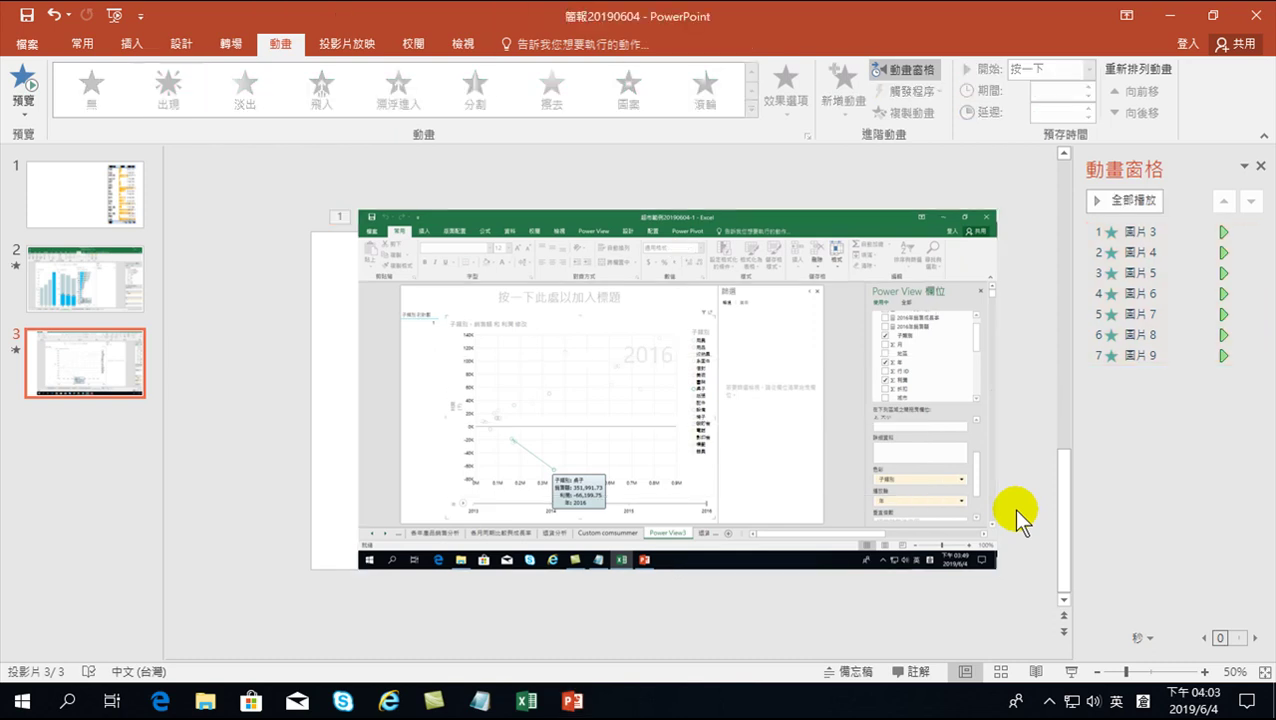
Step: Save and close the PowerPoint presentation, then save and close the Excel workbook
left_click(26, 16)
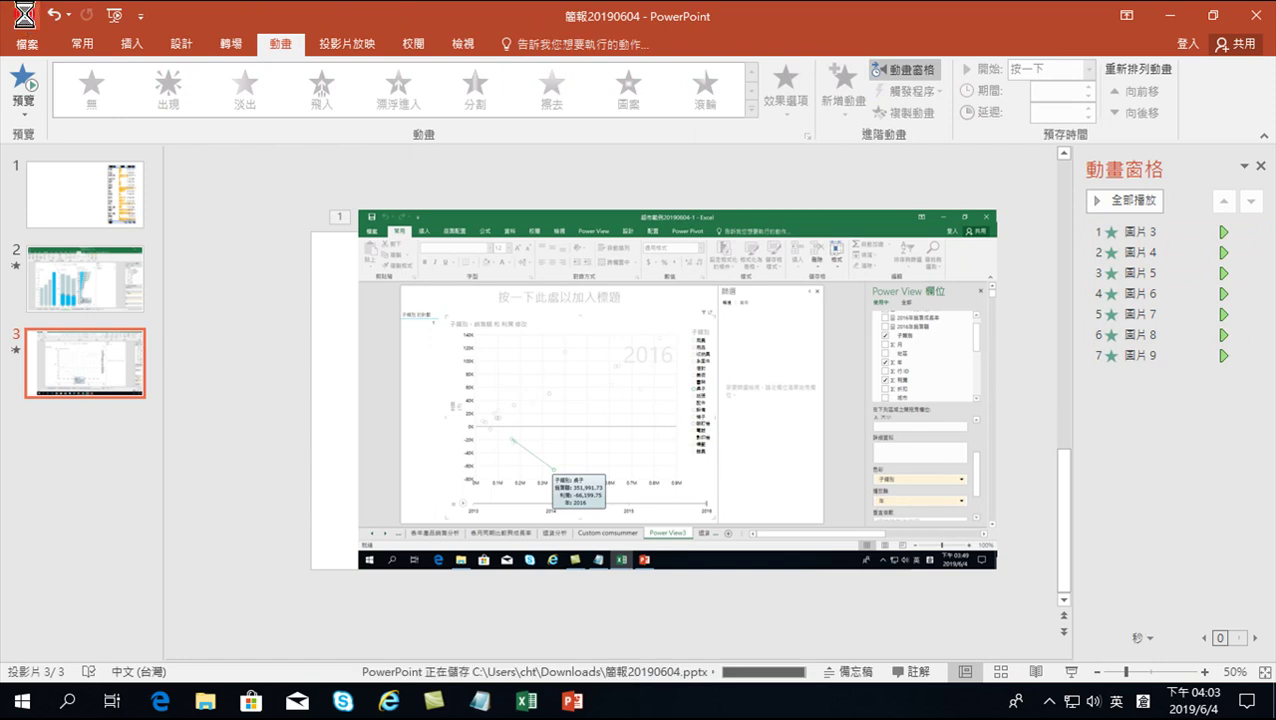
left_click(1250, 14)
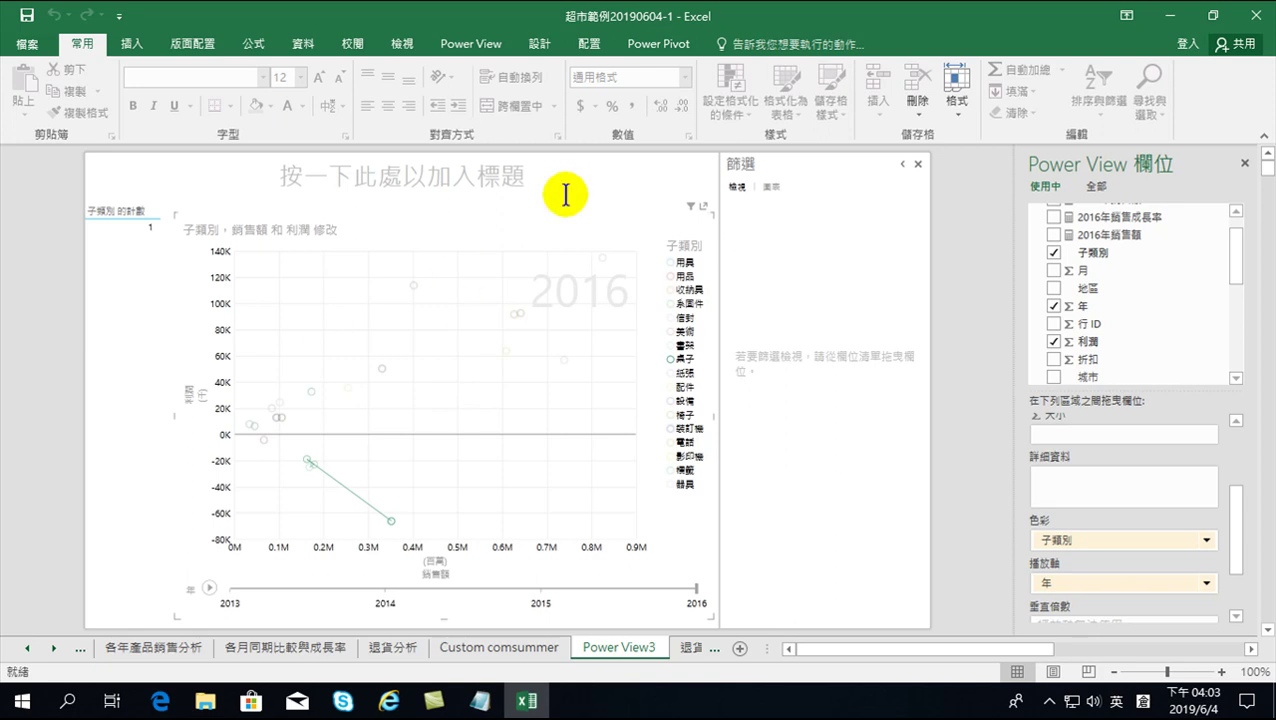
left_click(26, 15)
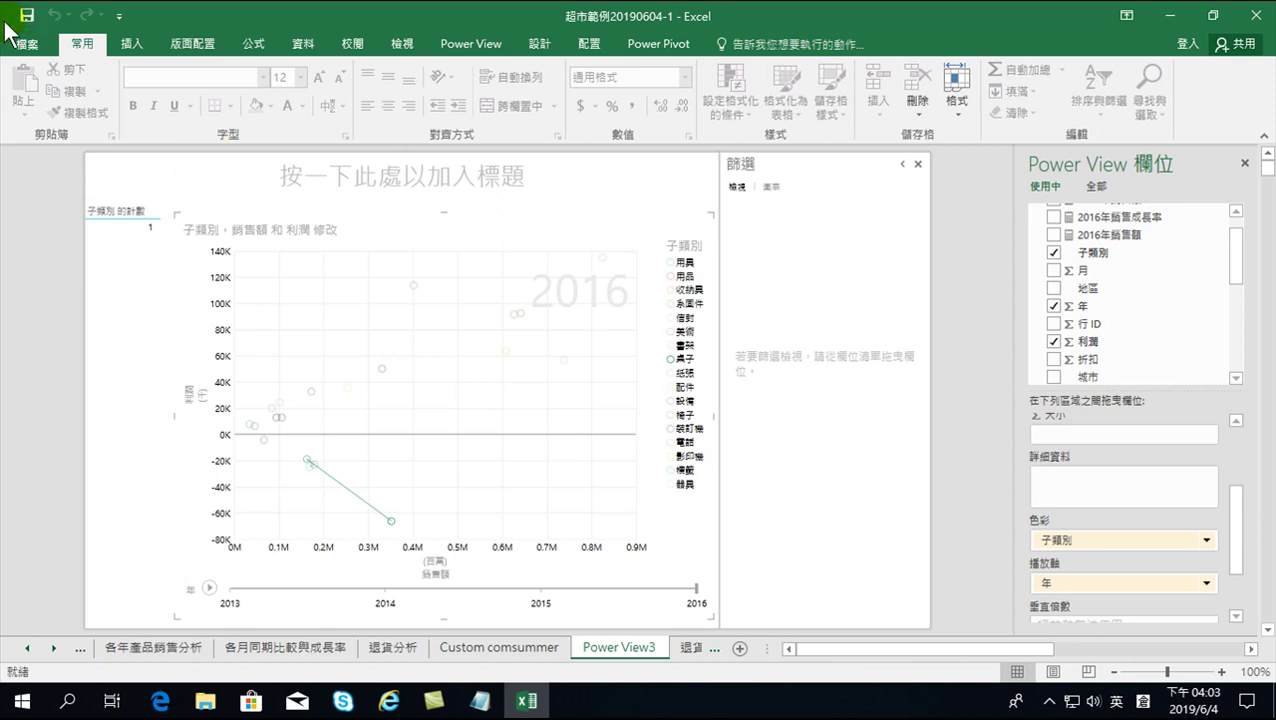
left_click(1256, 15)
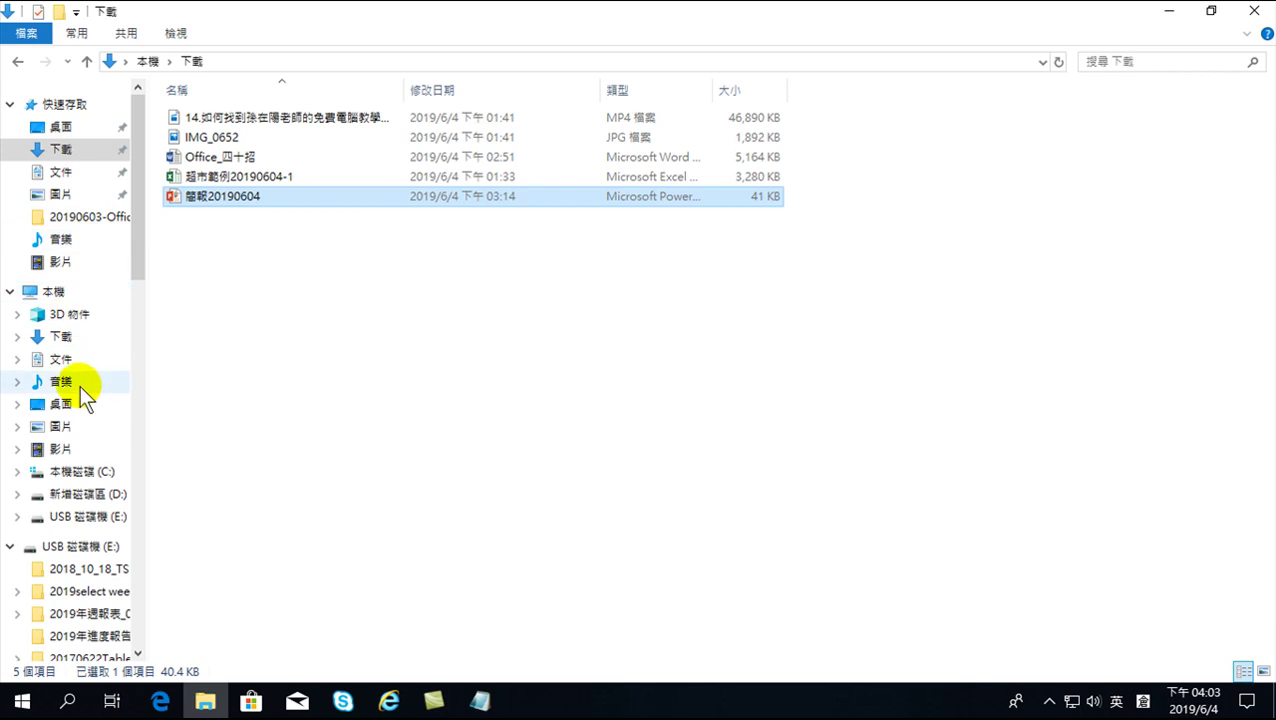
Step: Open 超市範例 from the 20190603-Office 日常工作的資料分析 folder on USB drive E:
left_click(88, 516)
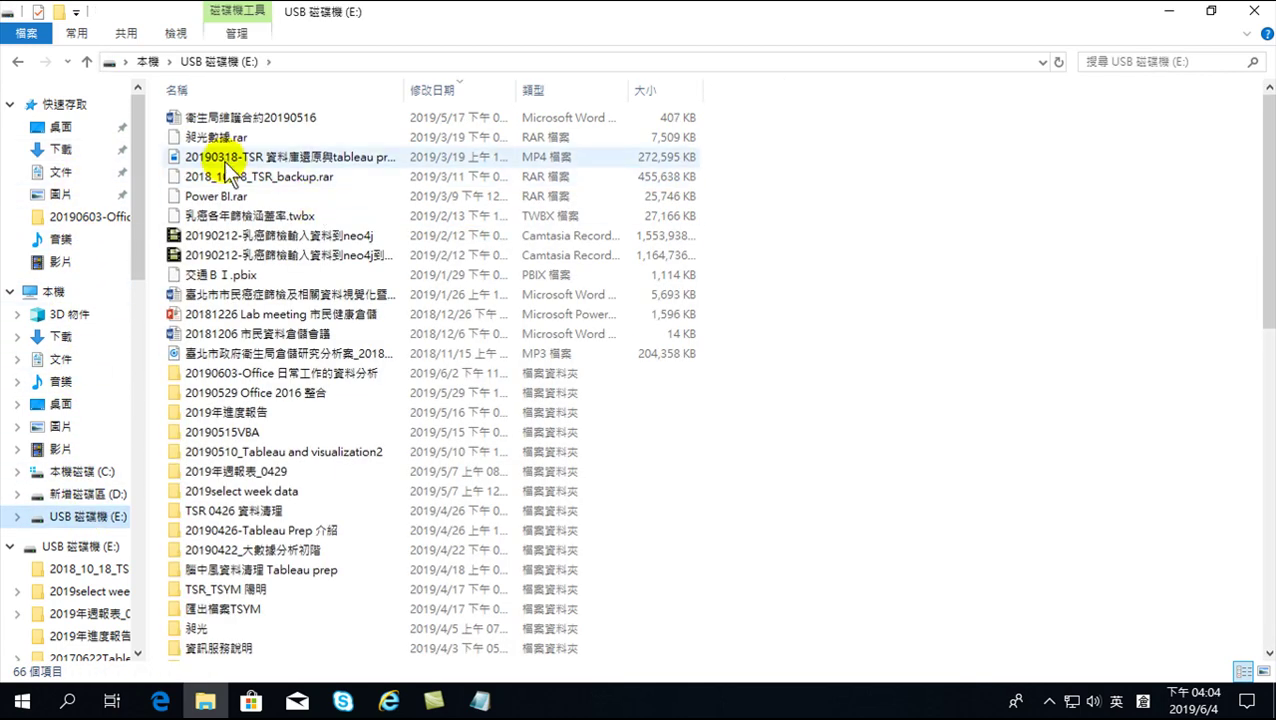
double_click(226, 371)
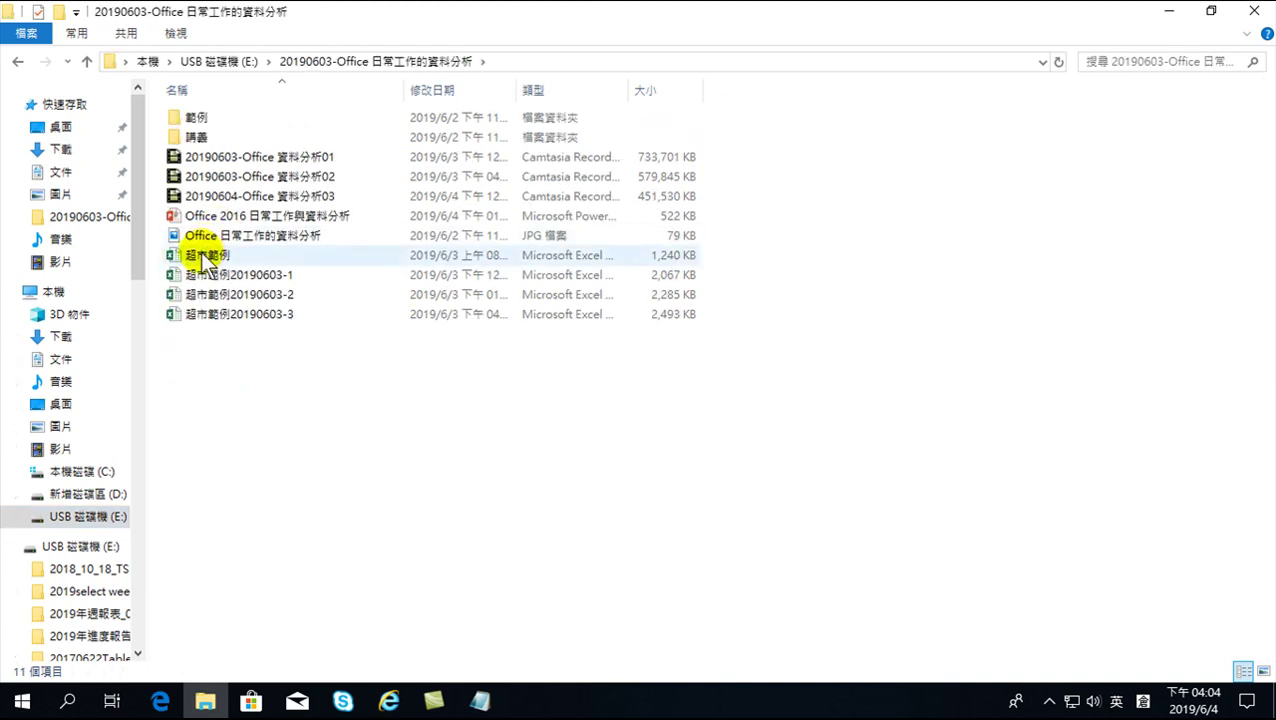
left_click(205, 258)
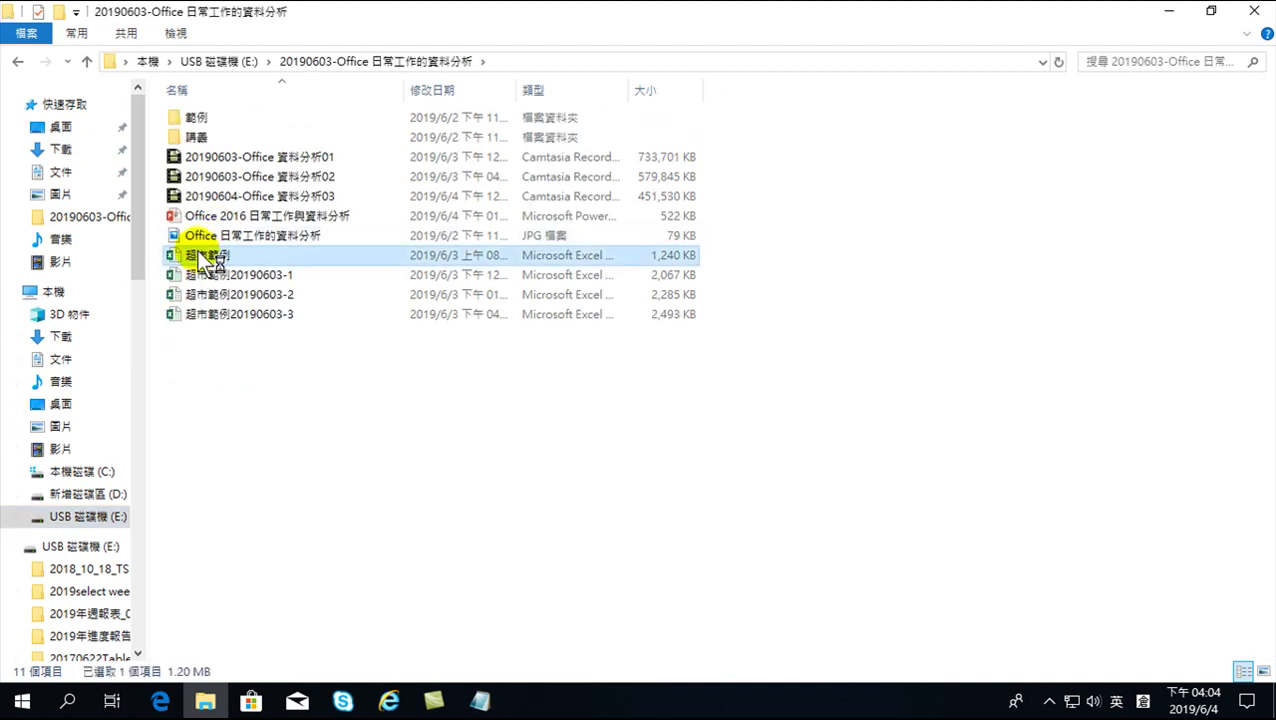
double_click(208, 258)
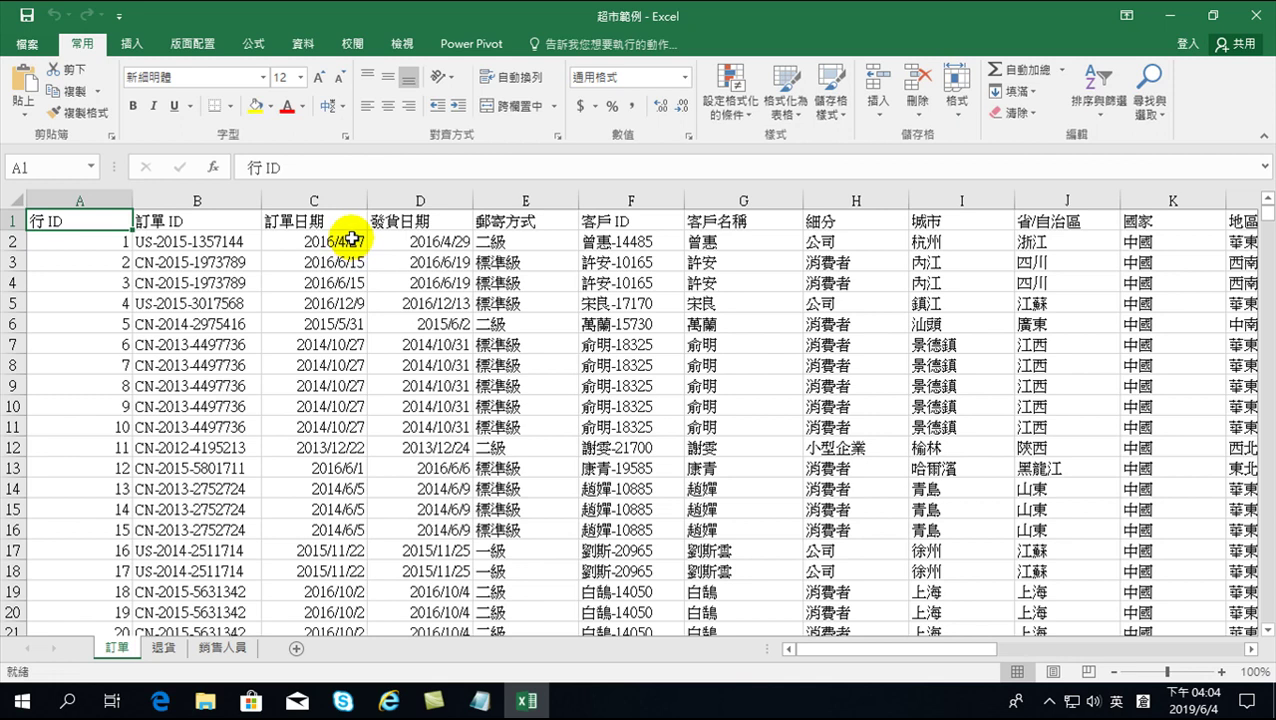
Step: Insert a blank column D before the ship dates with General number format
left_click(419, 199)
right_click(418, 203)
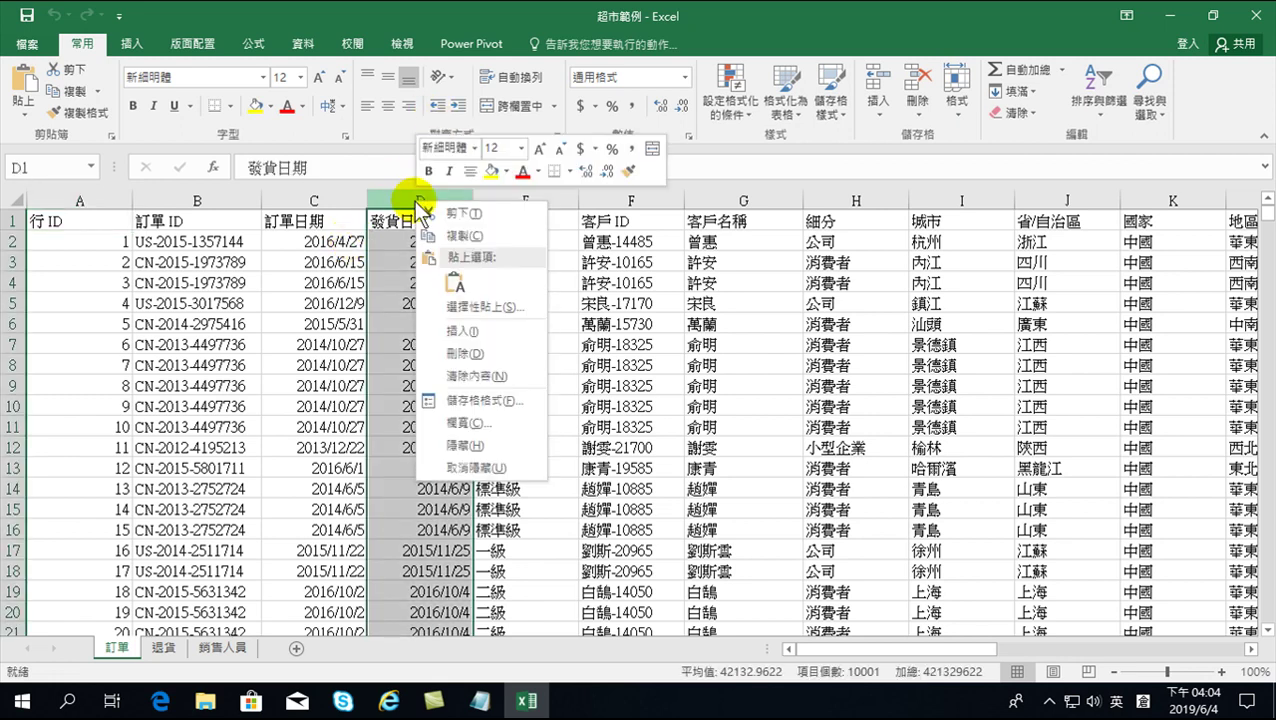
left_click(458, 328)
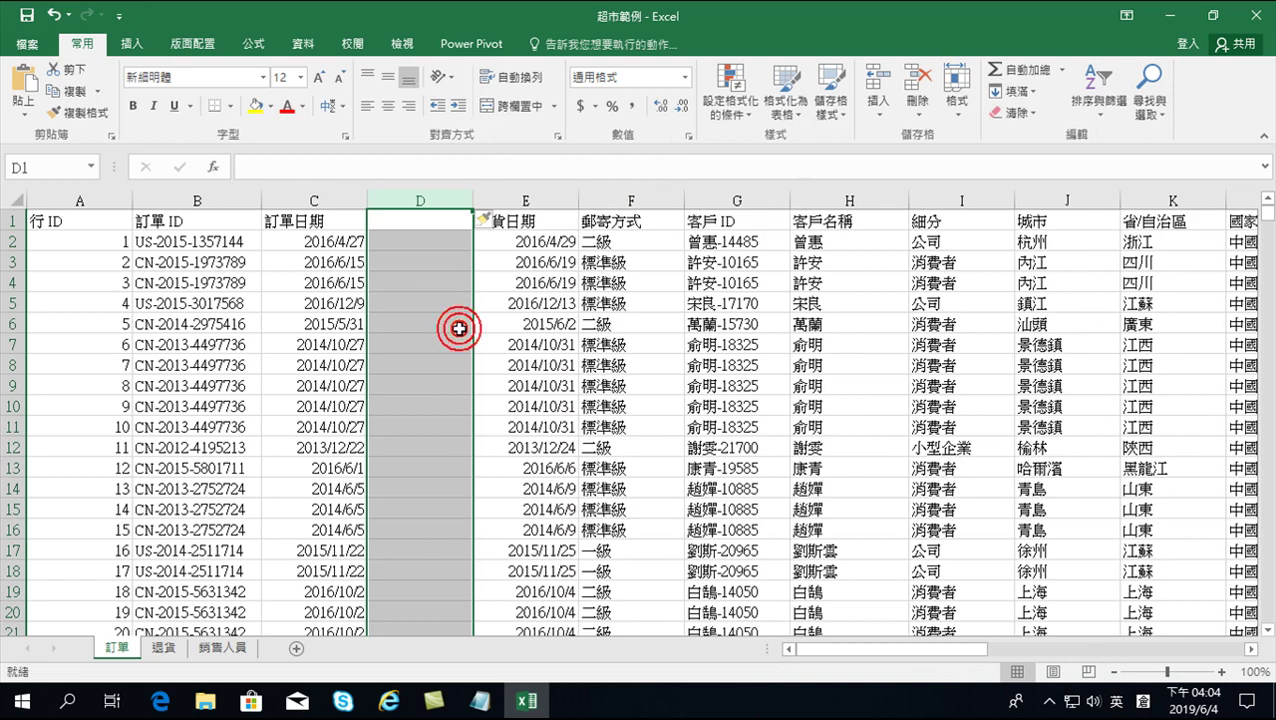
left_click(685, 77)
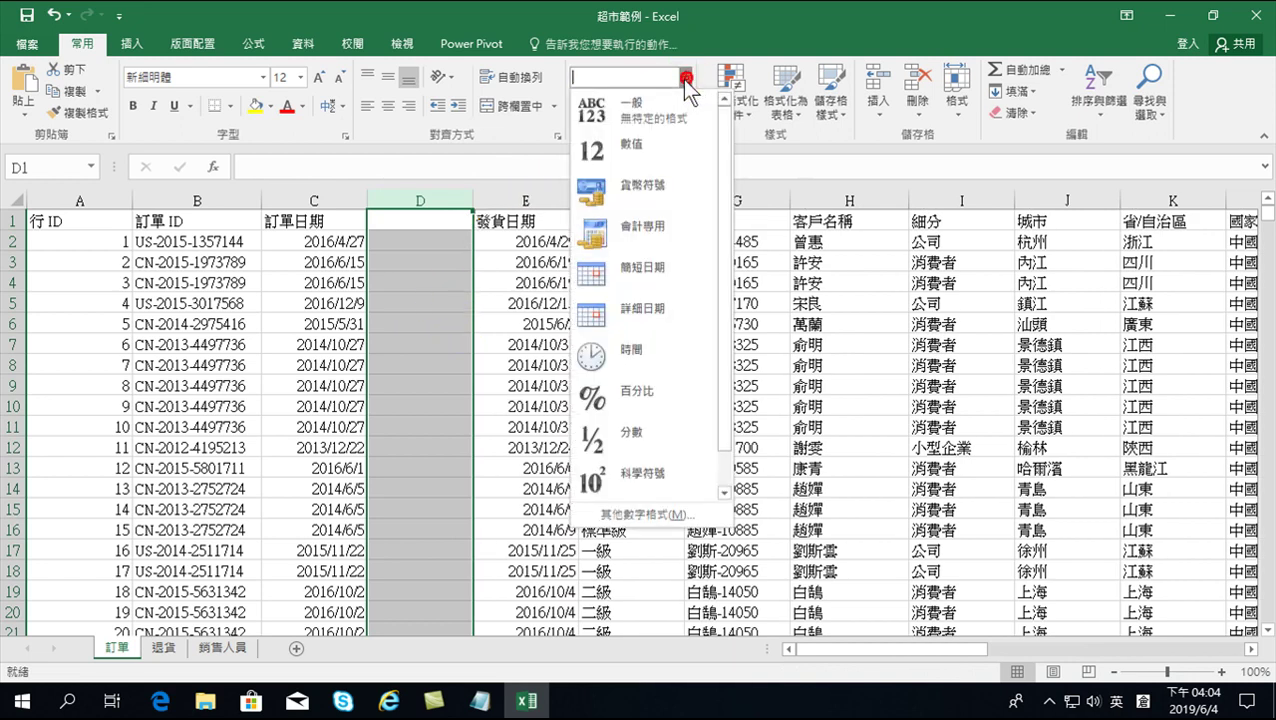
left_click(638, 110)
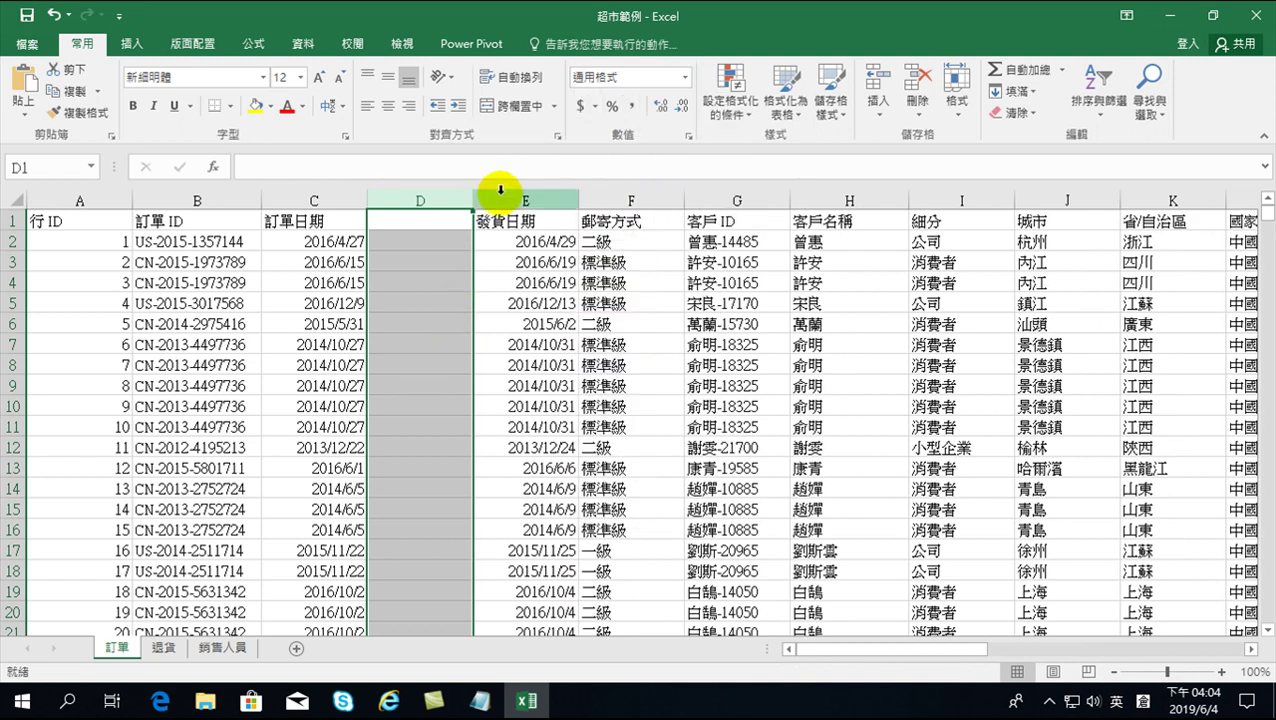
Step: Enter 2016 in D2 and flash-fill the order years down column D
left_click(399, 243)
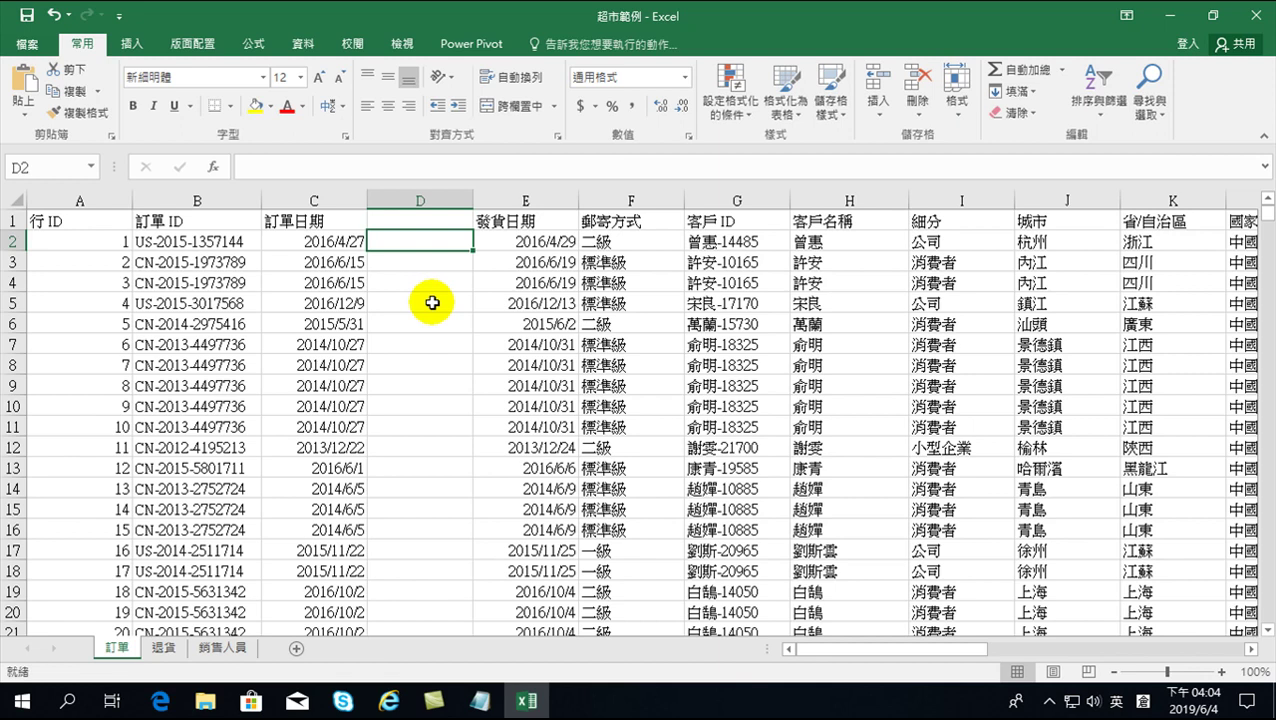
type("2016")
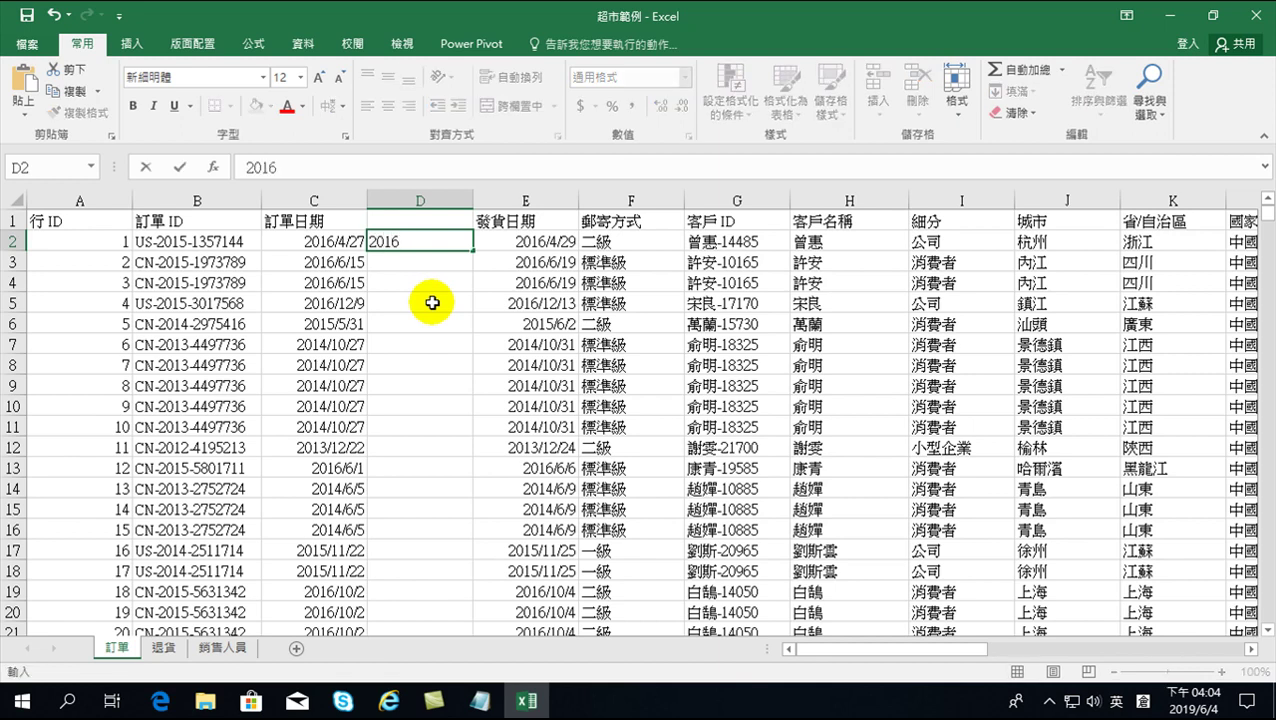
key("Return")
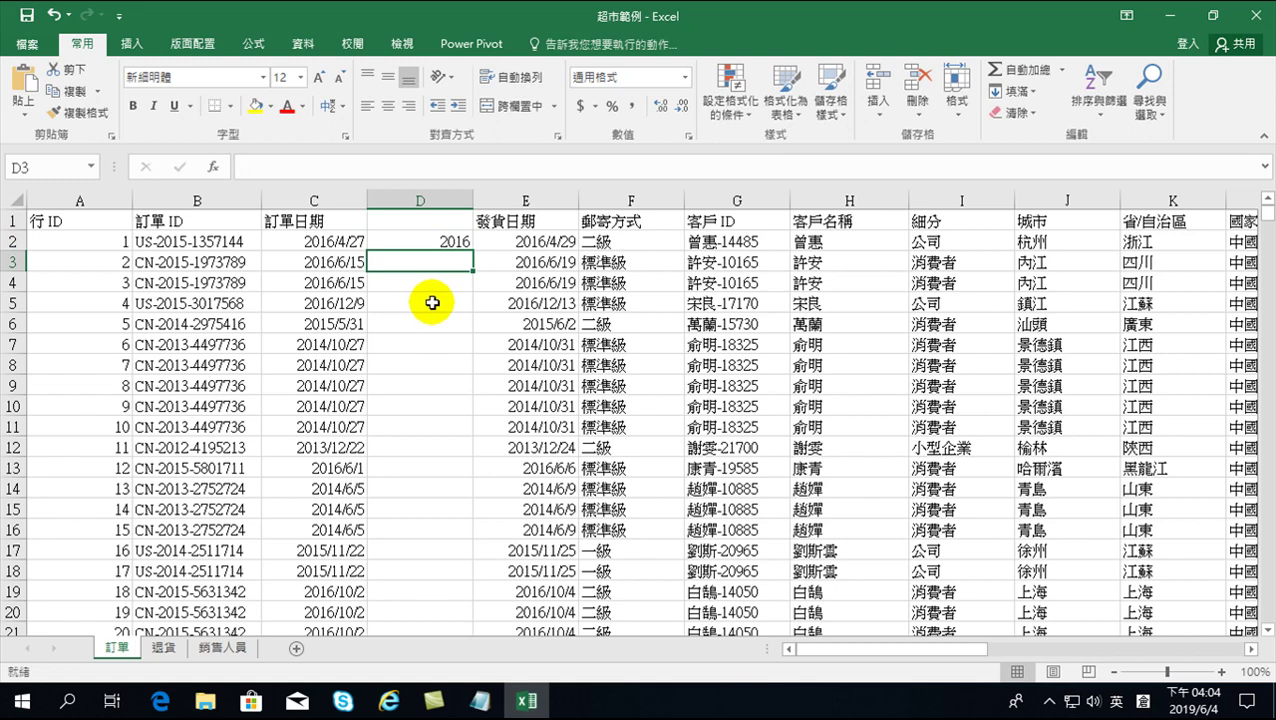
left_click(422, 242)
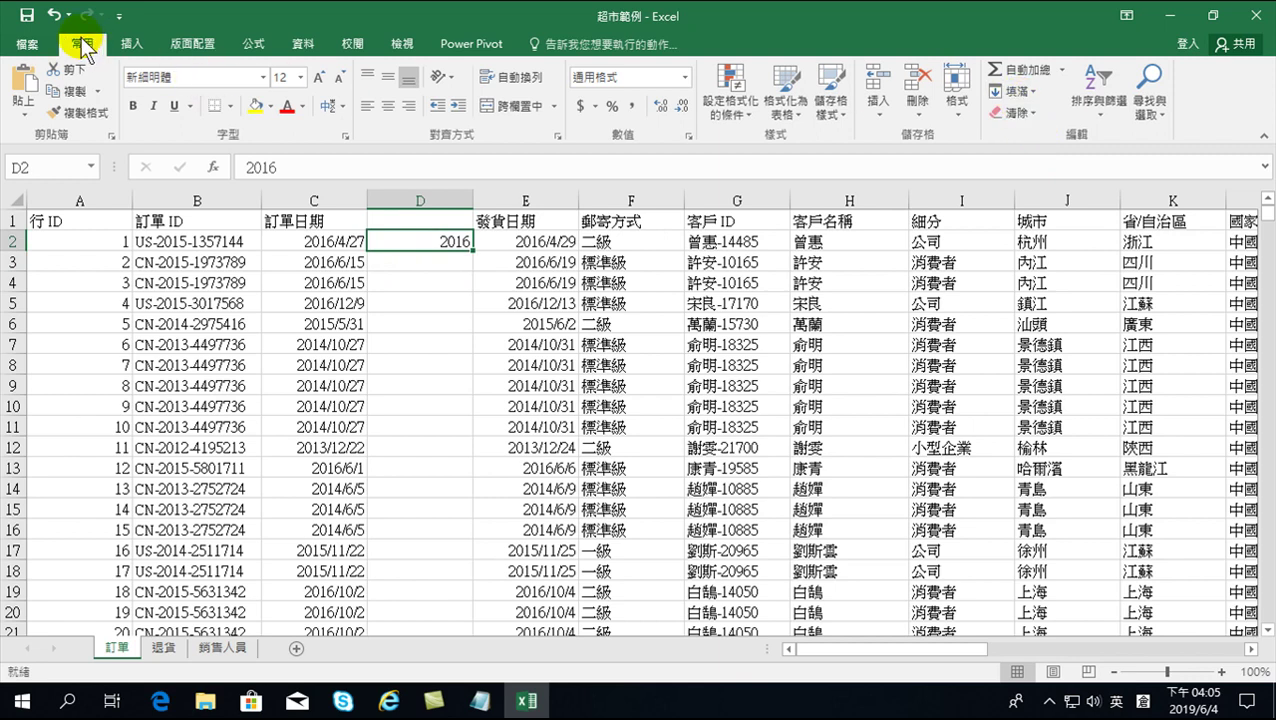
left_click(1029, 90)
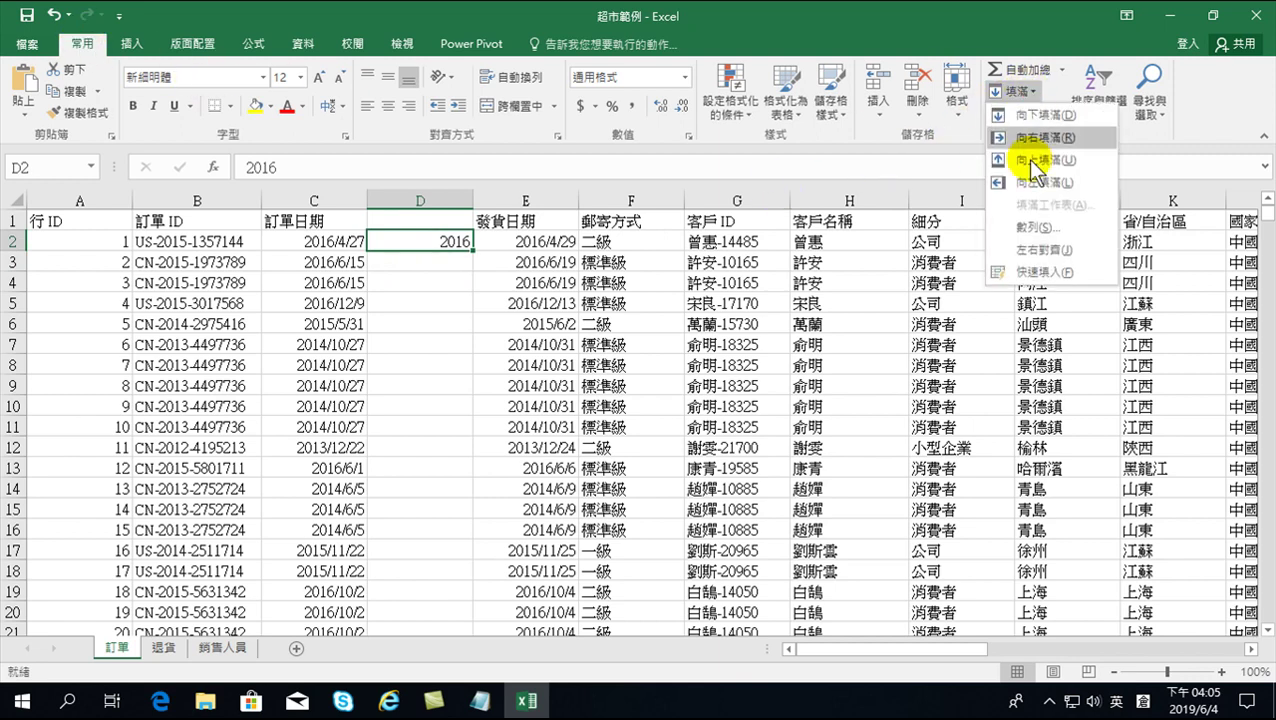
left_click(1036, 278)
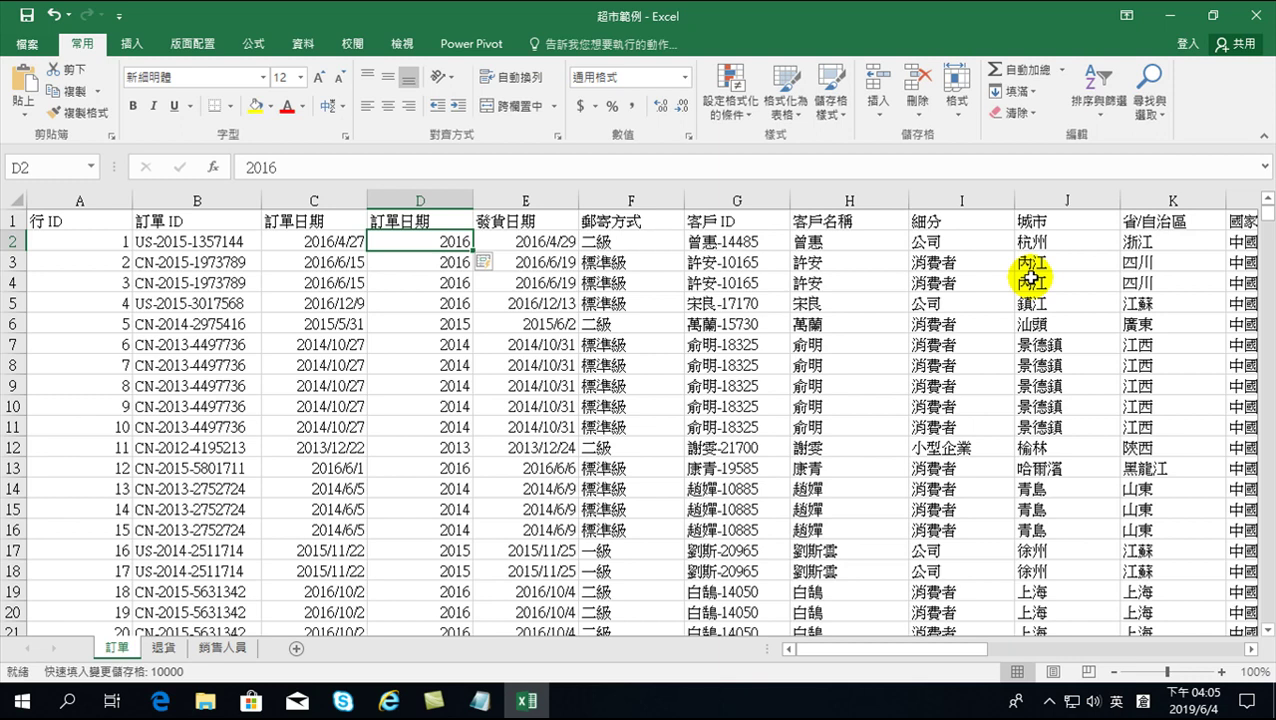
Step: Insert an empty column E between the order years and 發貨日期, selecting E2
left_click(525, 200)
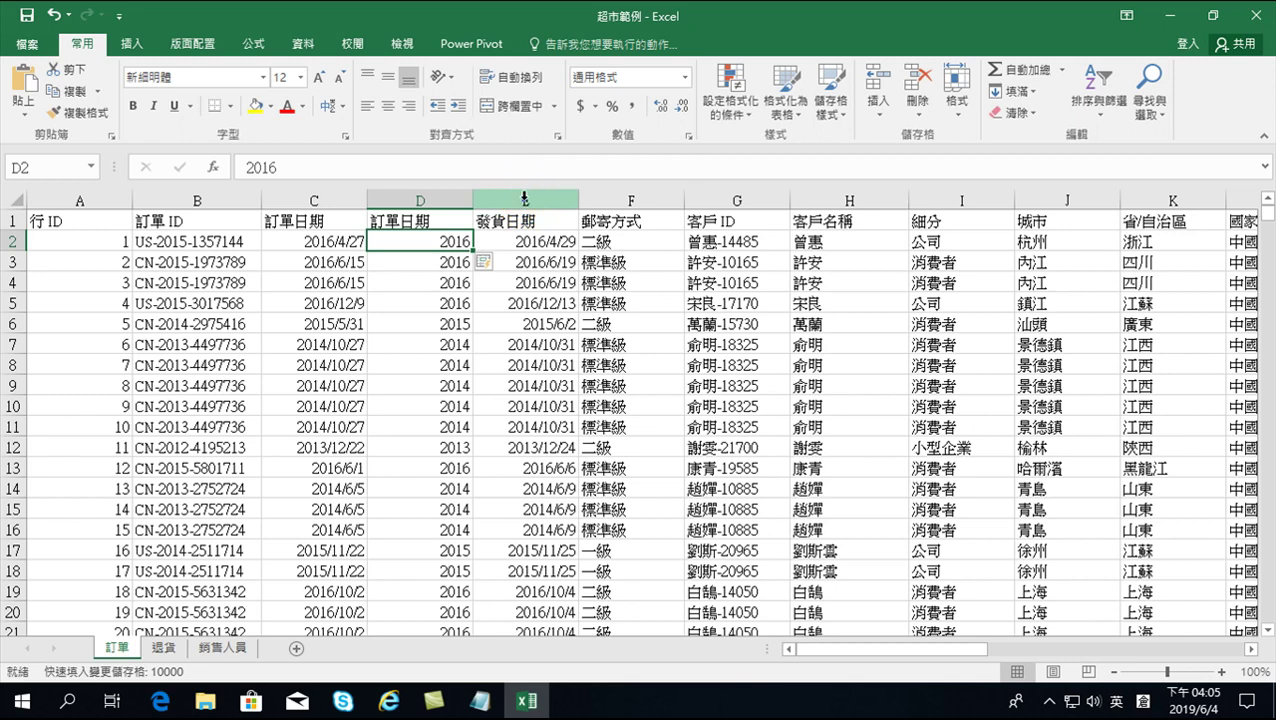
right_click(522, 198)
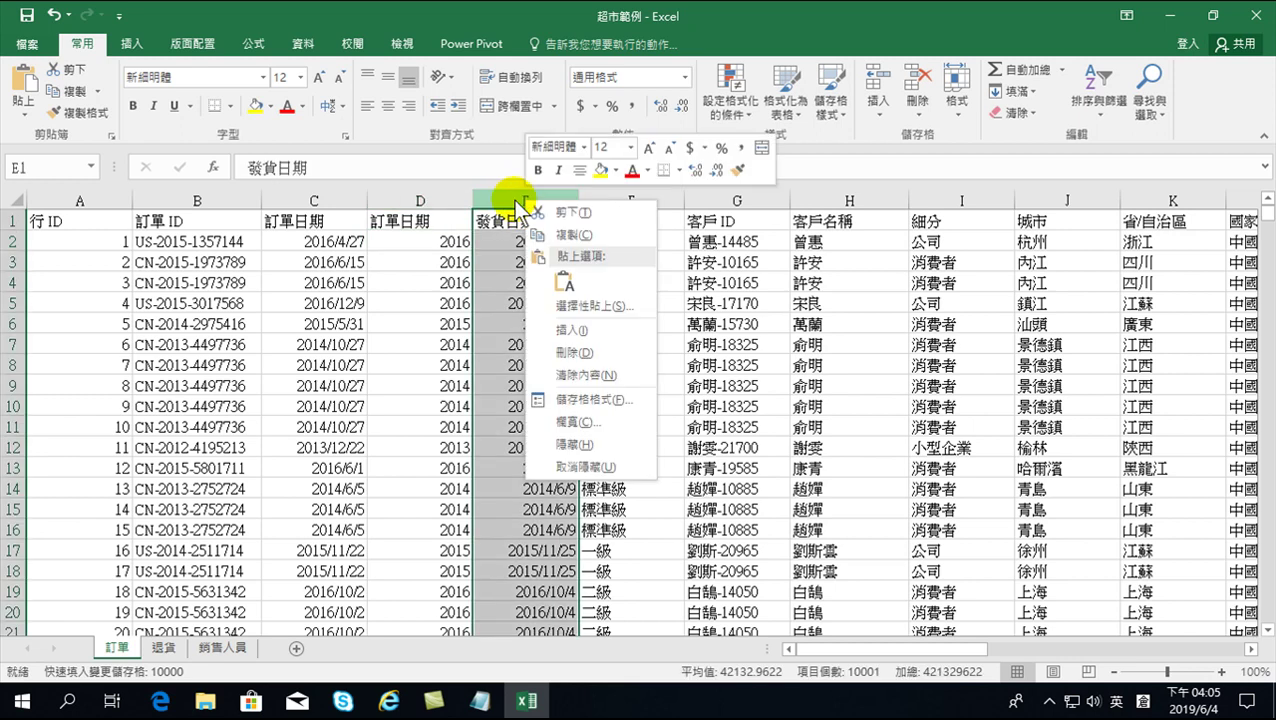
left_click(567, 331)
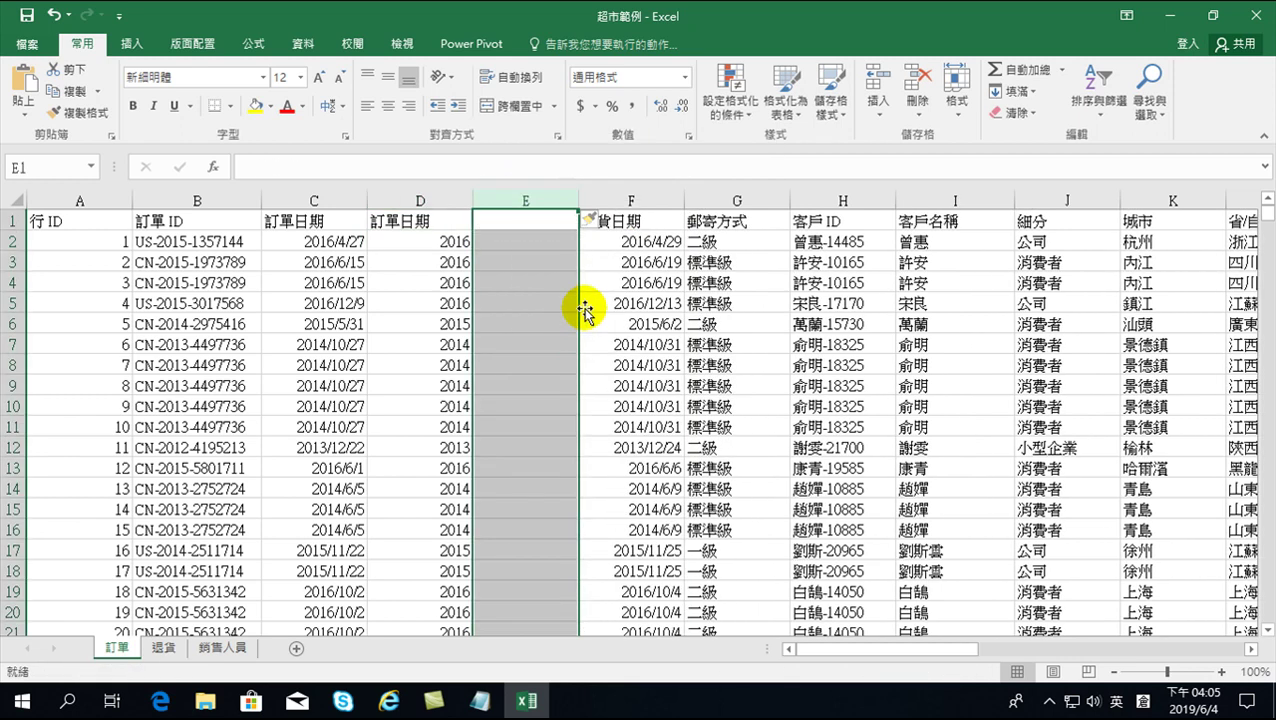
left_click(498, 244)
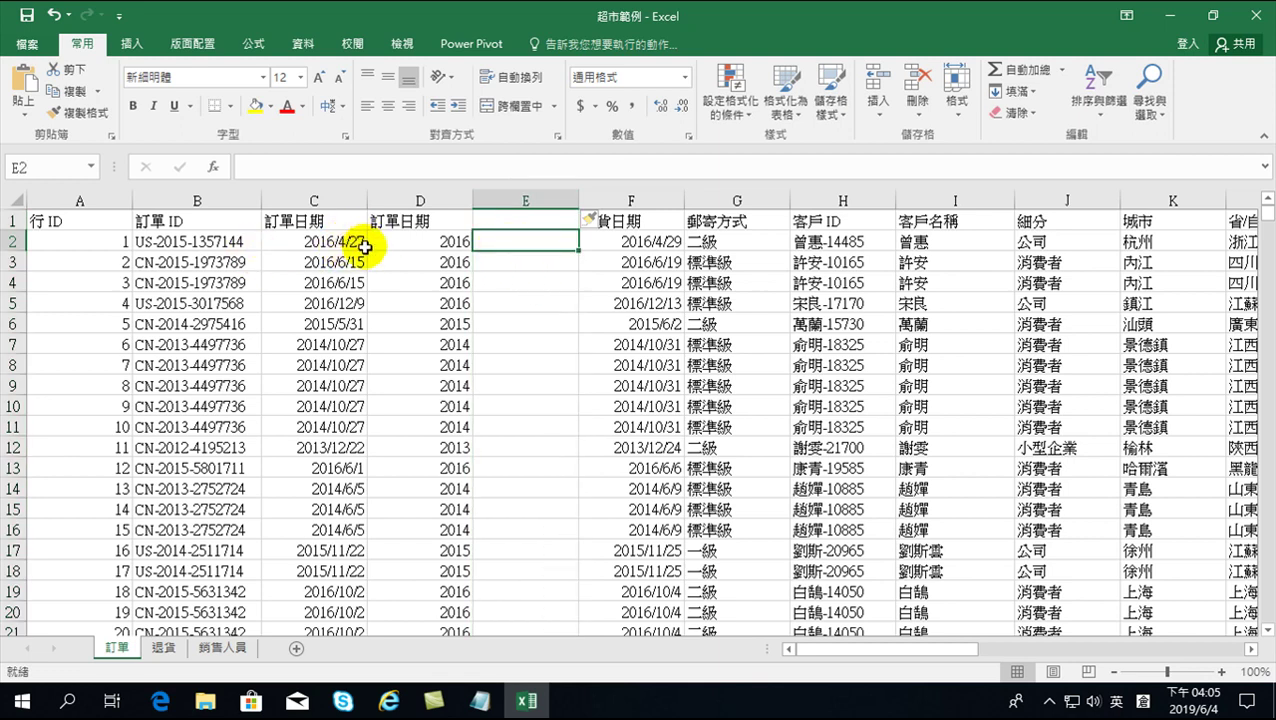
Step: Enter 27 in E2 and flash-fill the order quantities down column E
type("27")
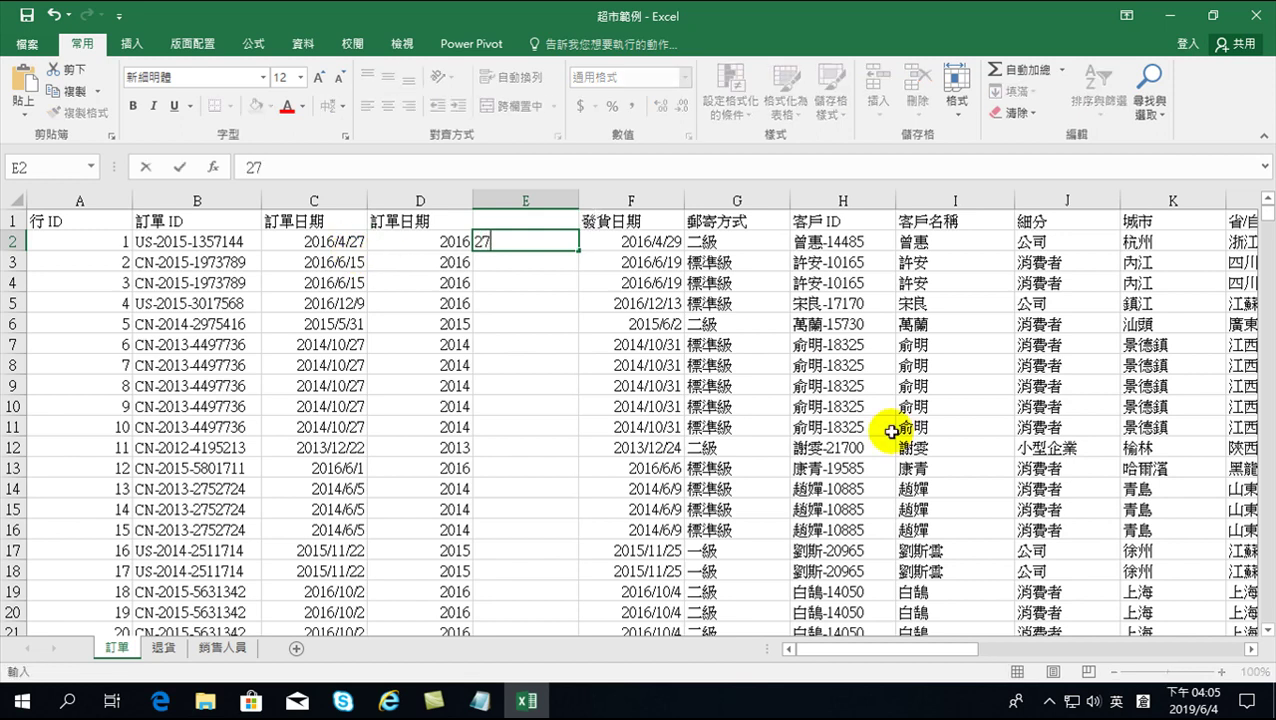
key("Return")
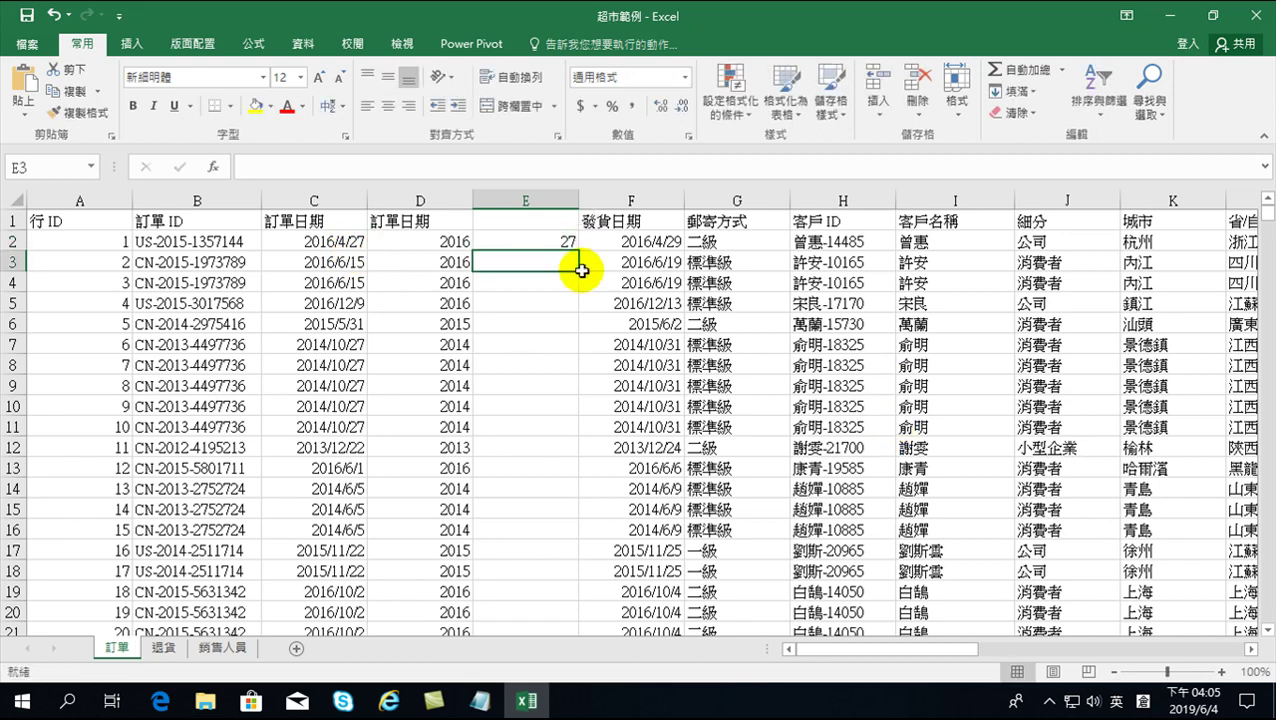
left_click(540, 241)
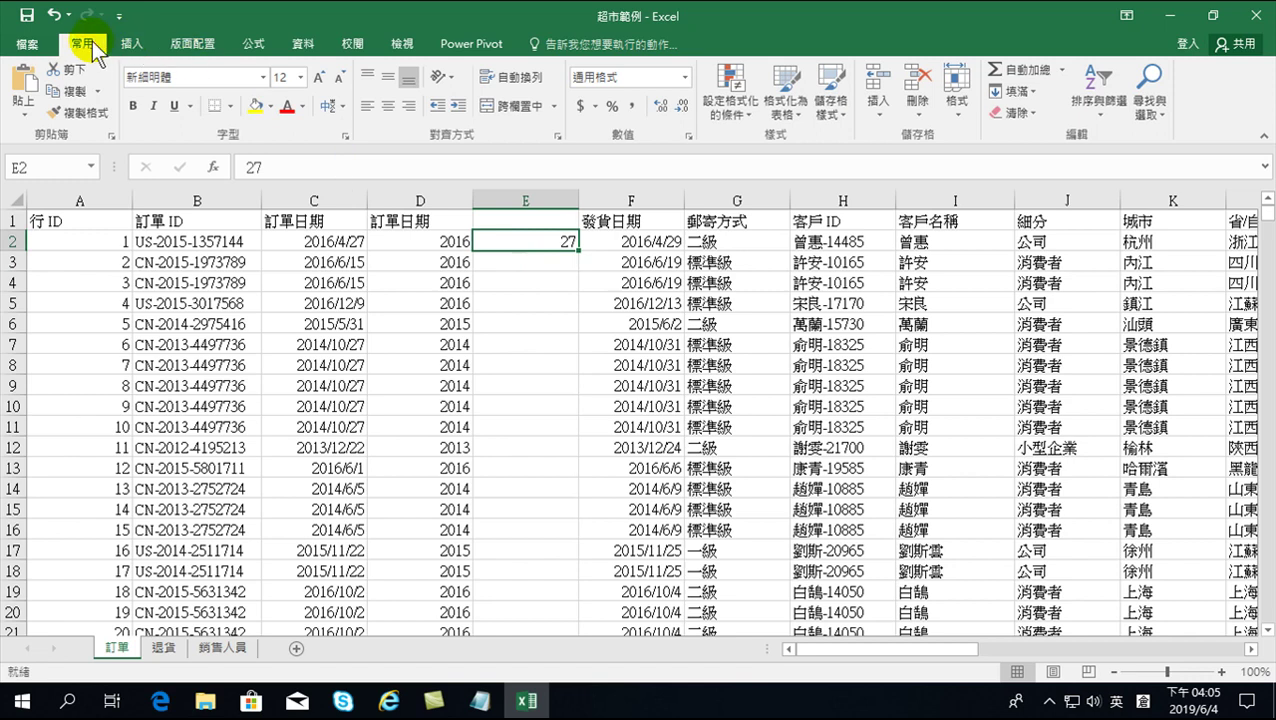
left_click(1031, 89)
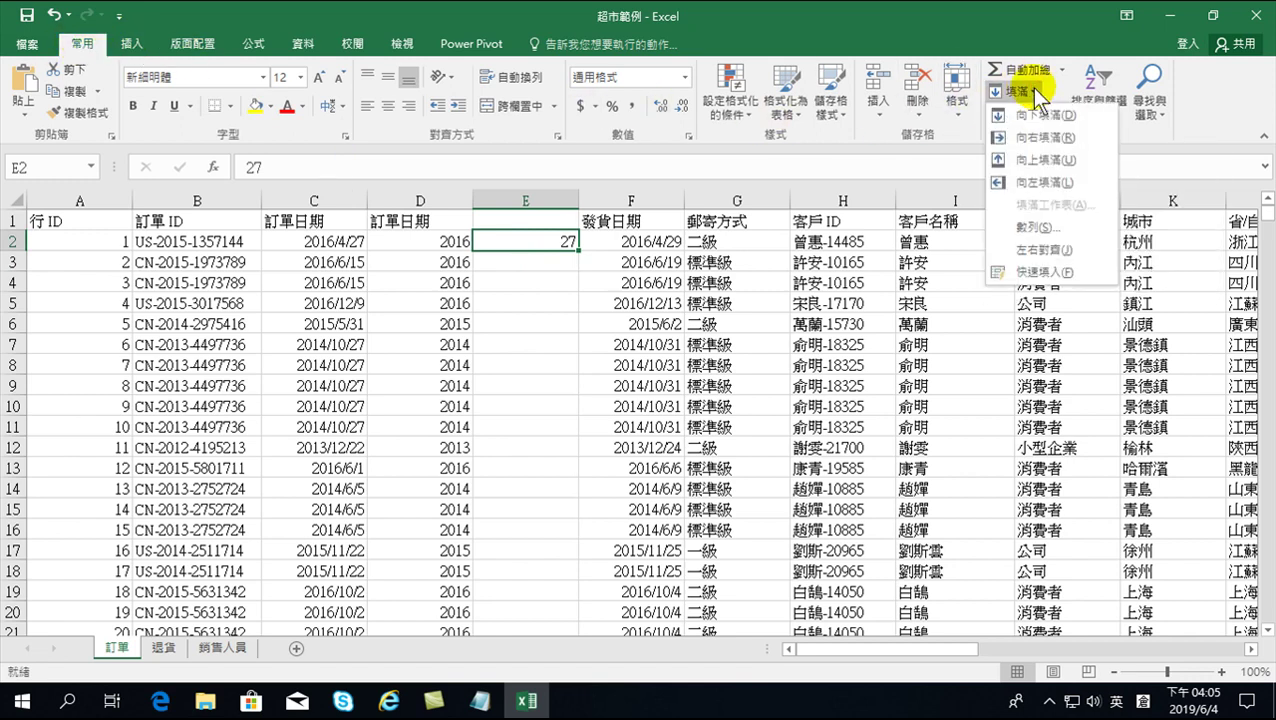
left_click(1041, 268)
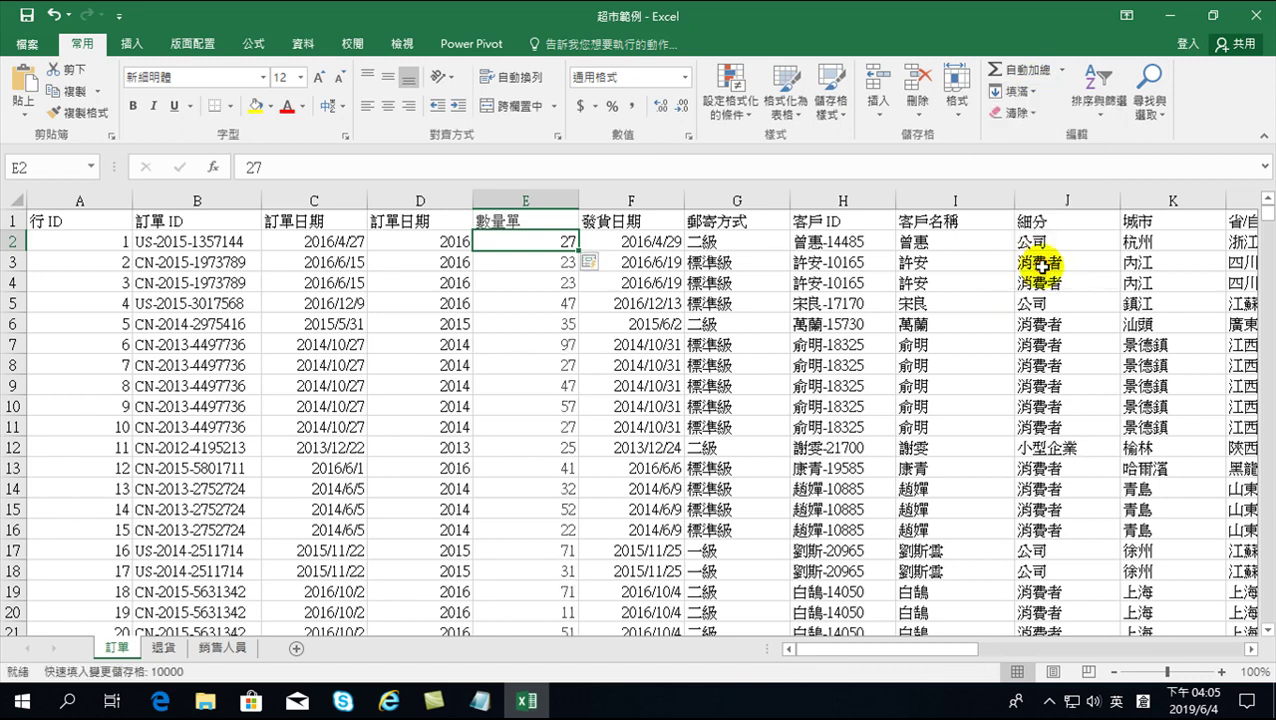
Step: Spot-check the filled quantities in E3, E5, E6 and E8 against the order data
left_click(358, 262)
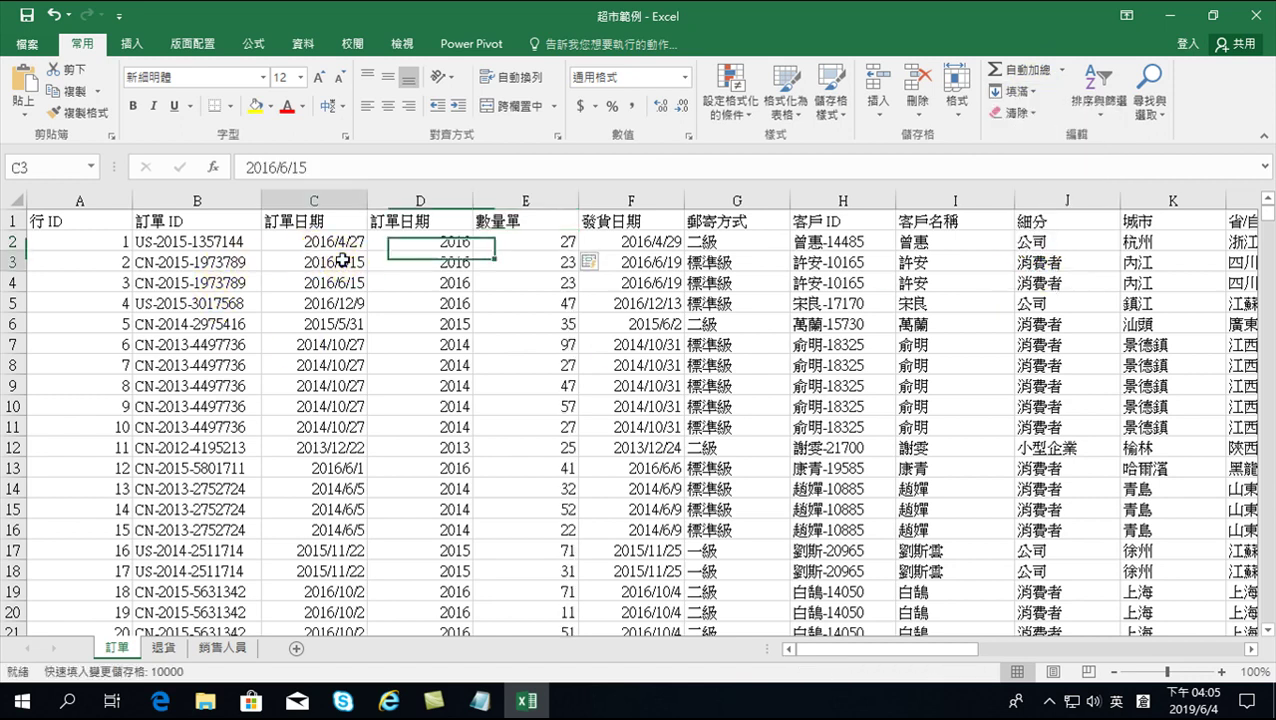
left_click(546, 262)
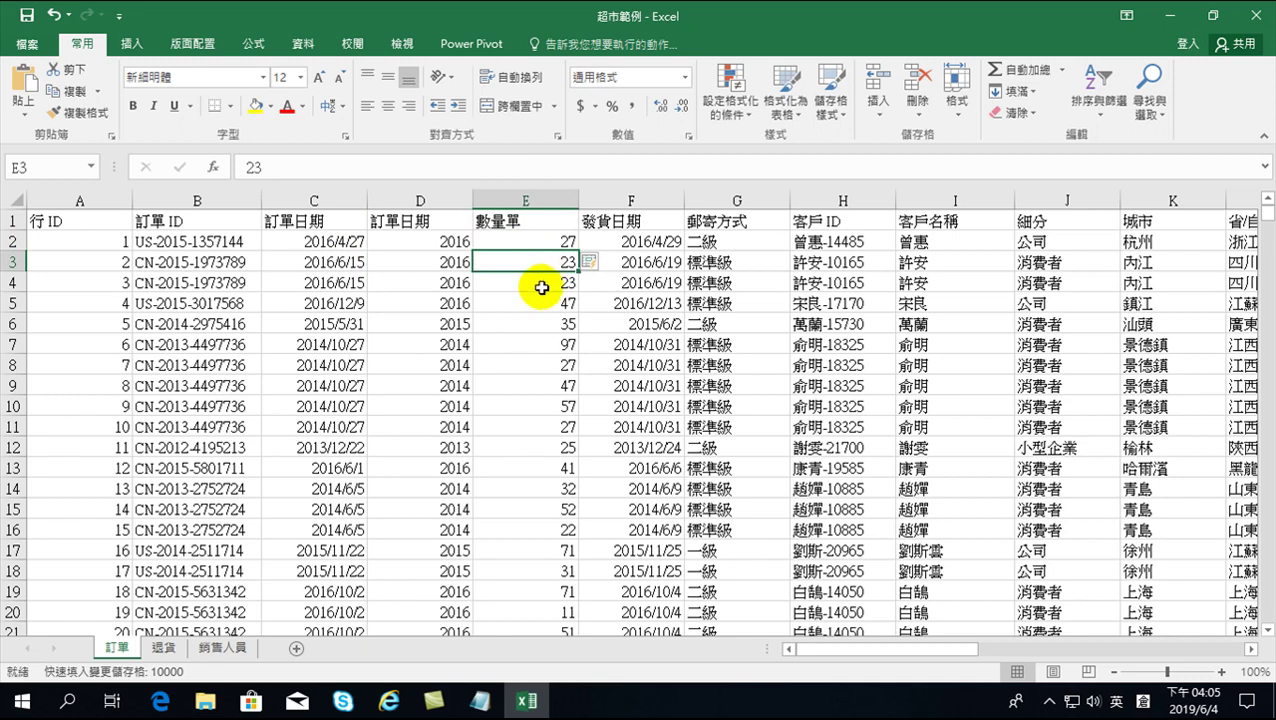
left_click(548, 304)
left_click(550, 323)
left_click(549, 364)
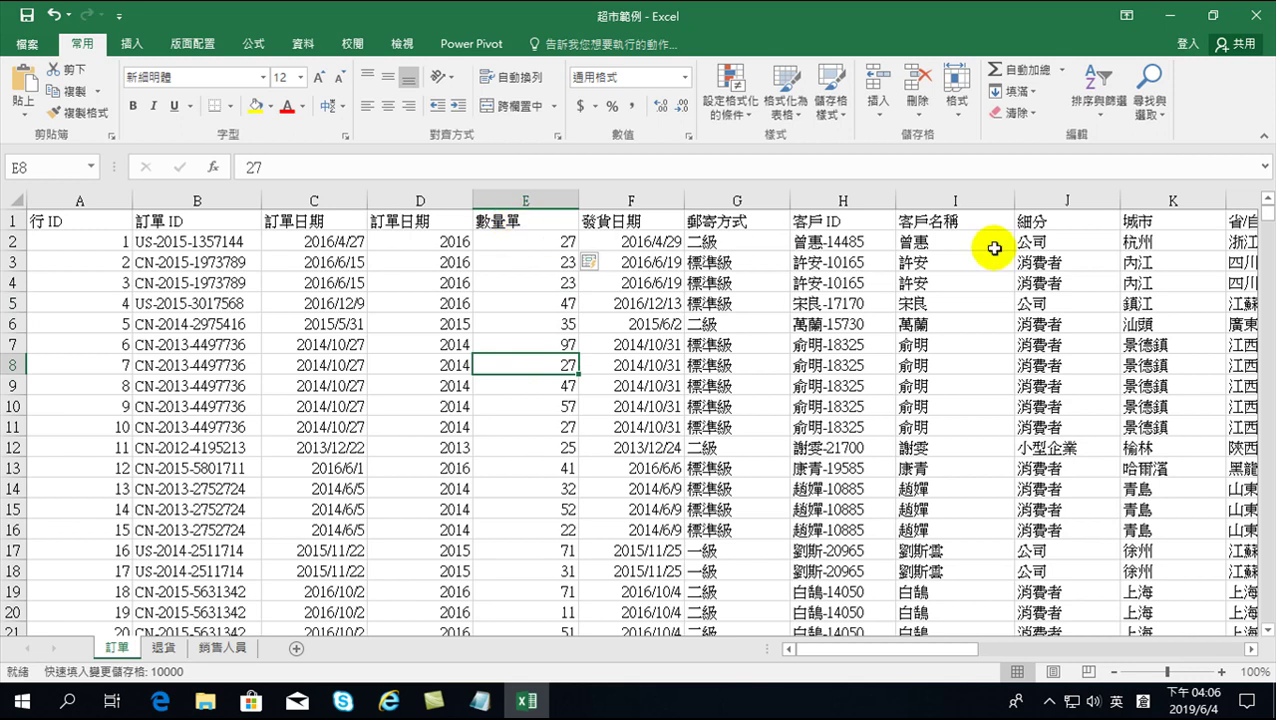
left_click_drag(897, 647, 860, 664)
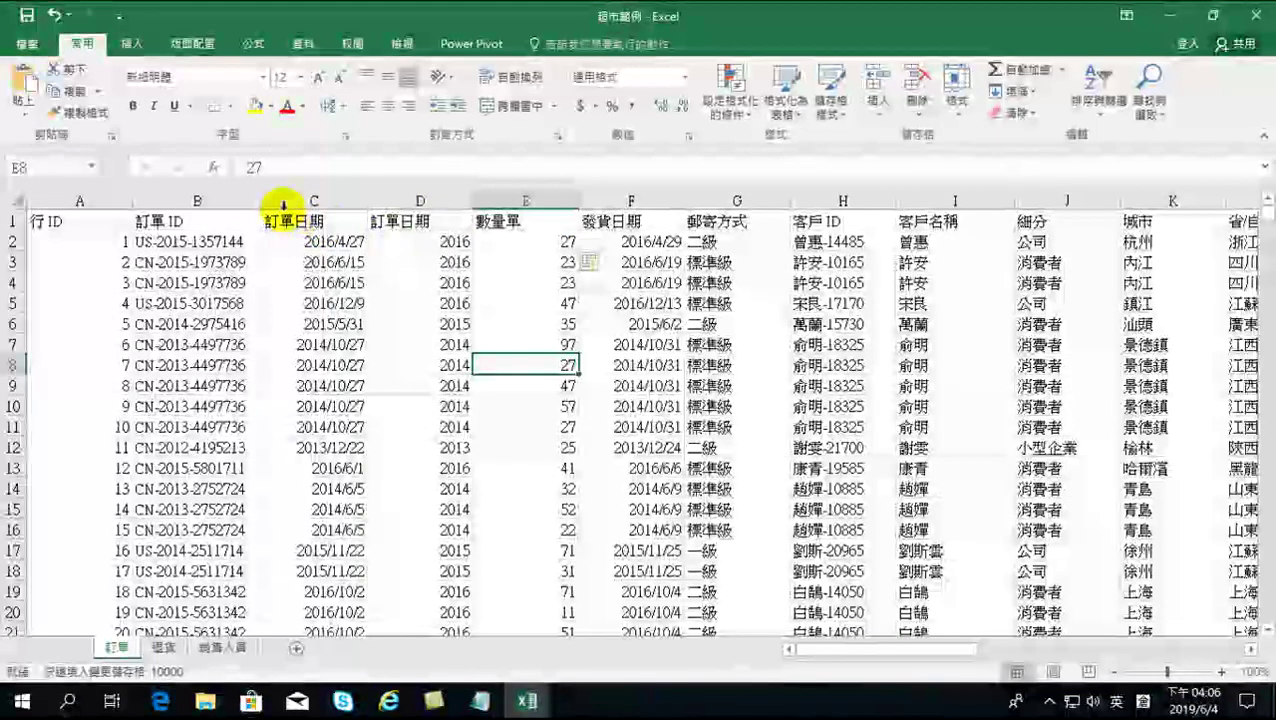
right_click(504, 190)
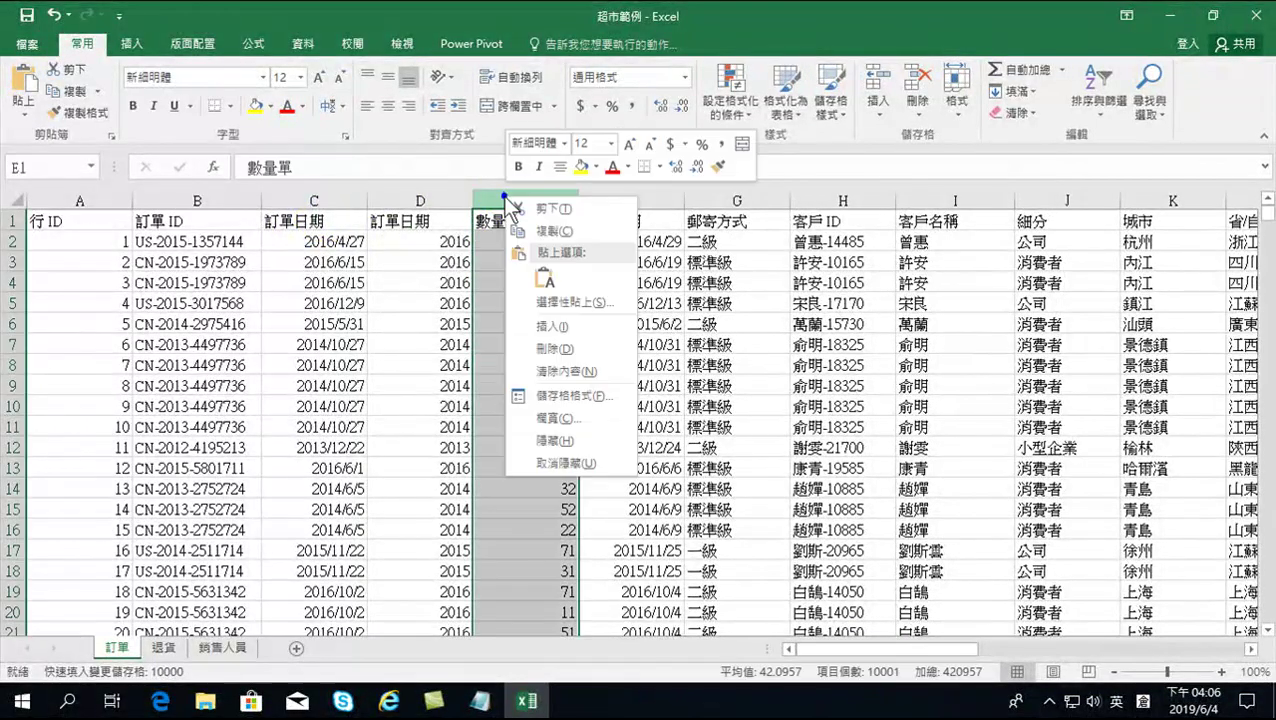
left_click(556, 340)
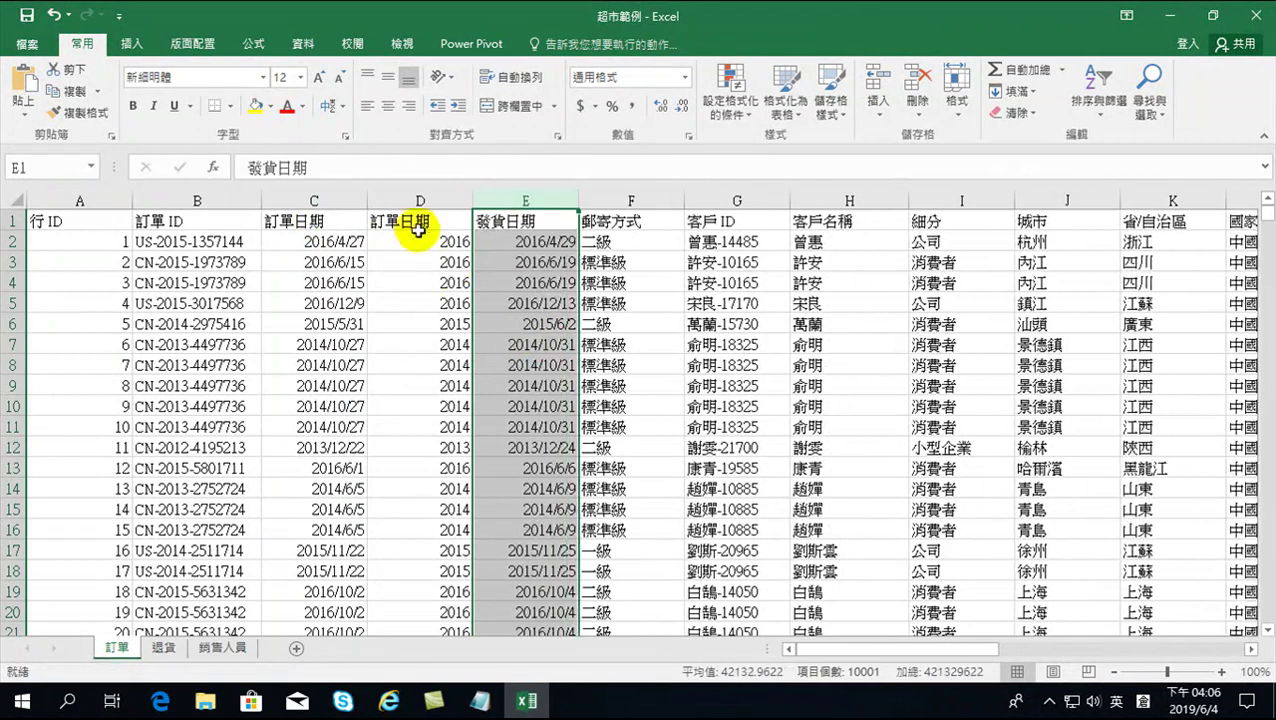
left_click(418, 220)
left_click(410, 197)
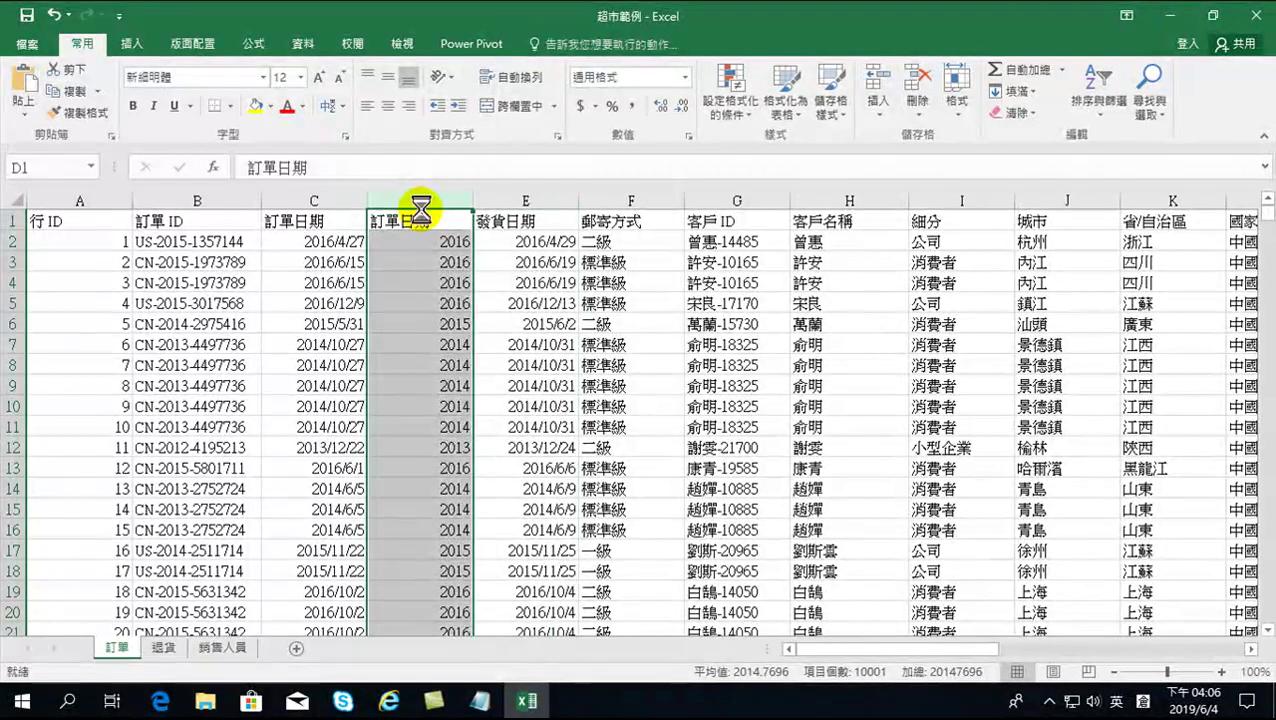
key("Delete")
left_click(424, 243)
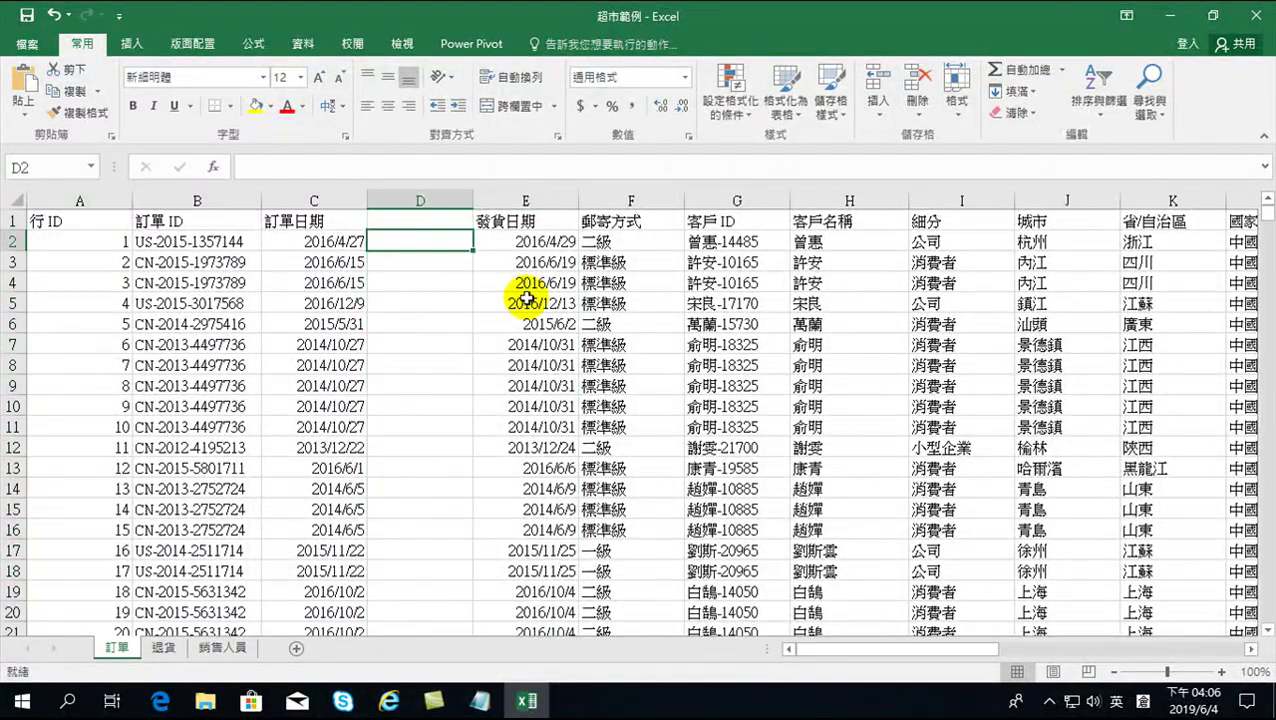
type("27")
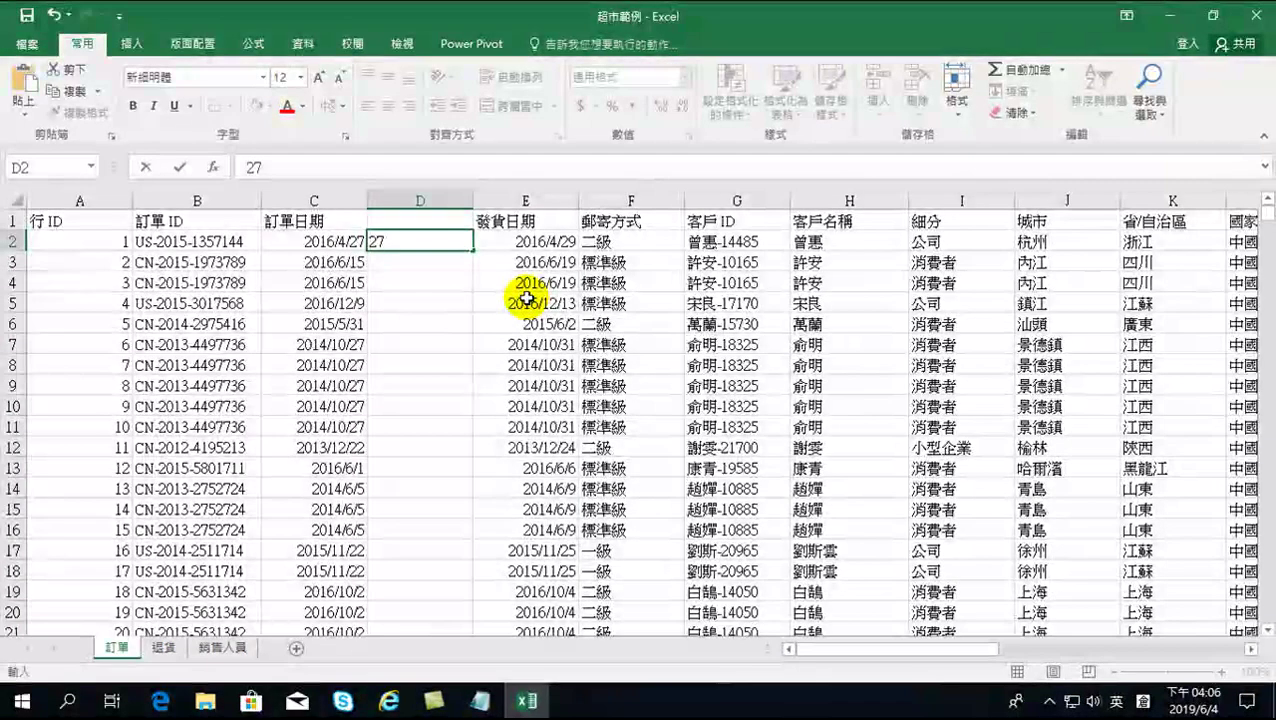
key("Return")
left_click(443, 242)
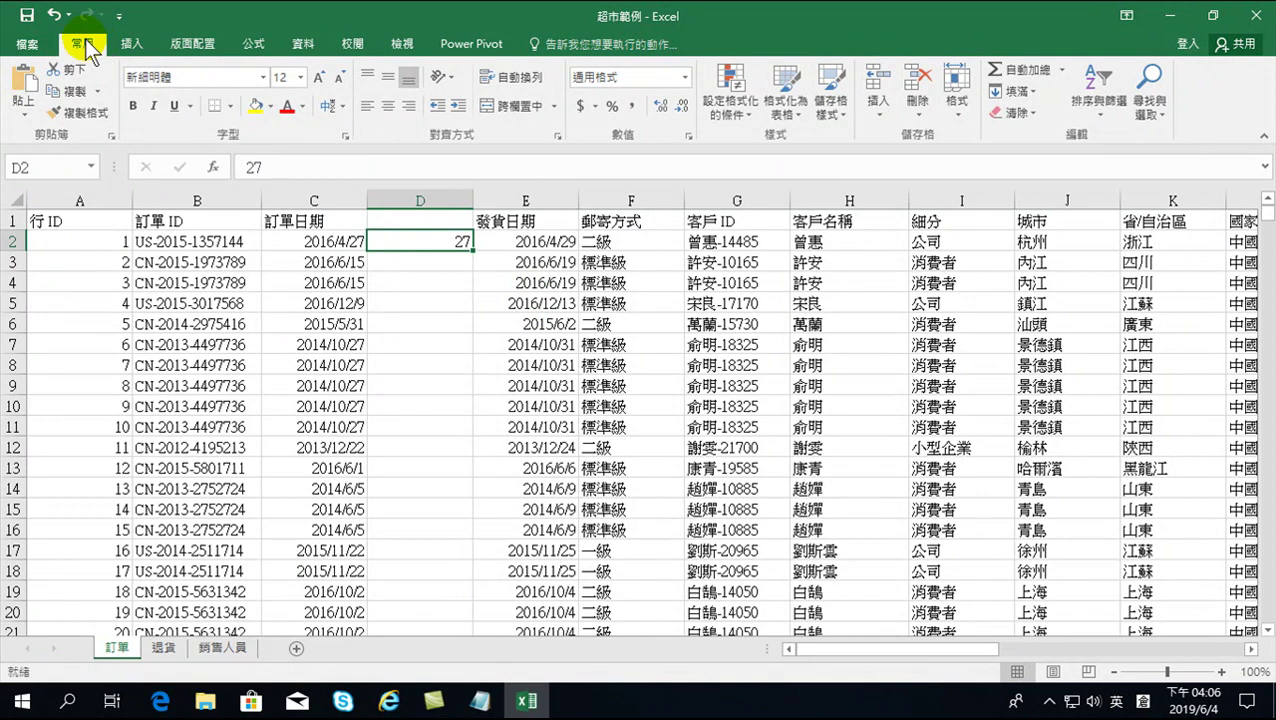
left_click(1028, 91)
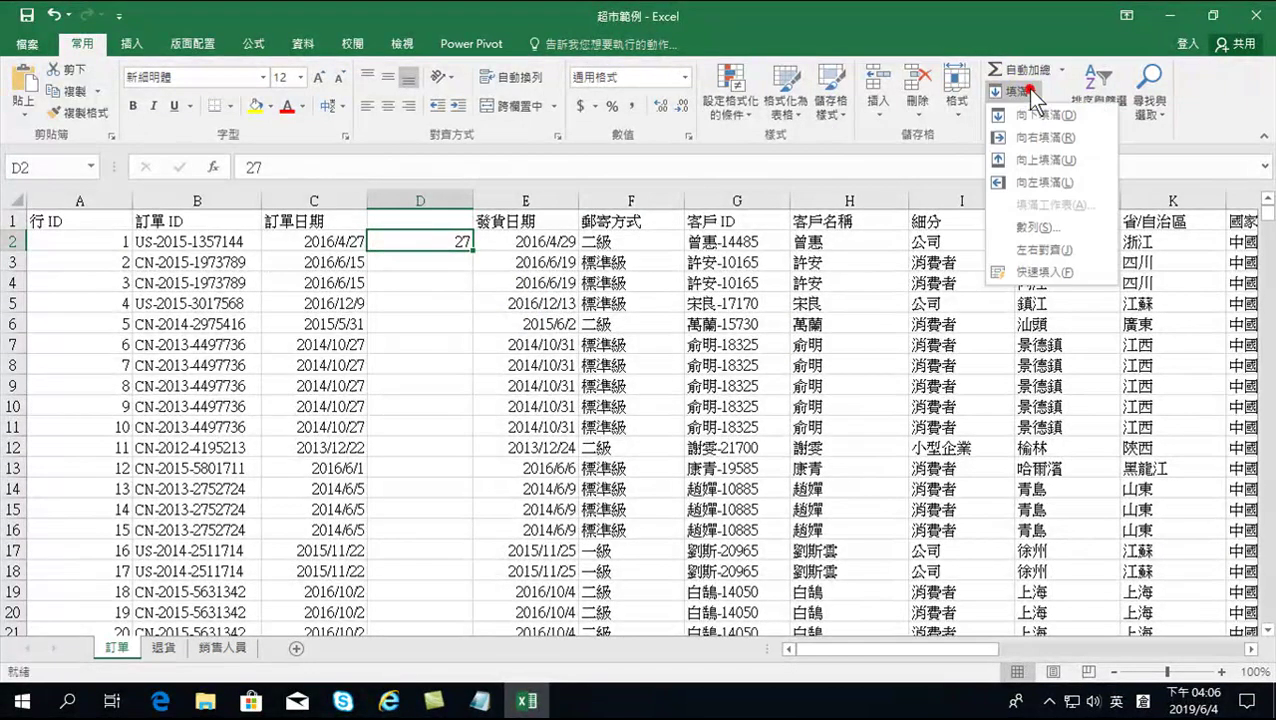
left_click(1042, 271)
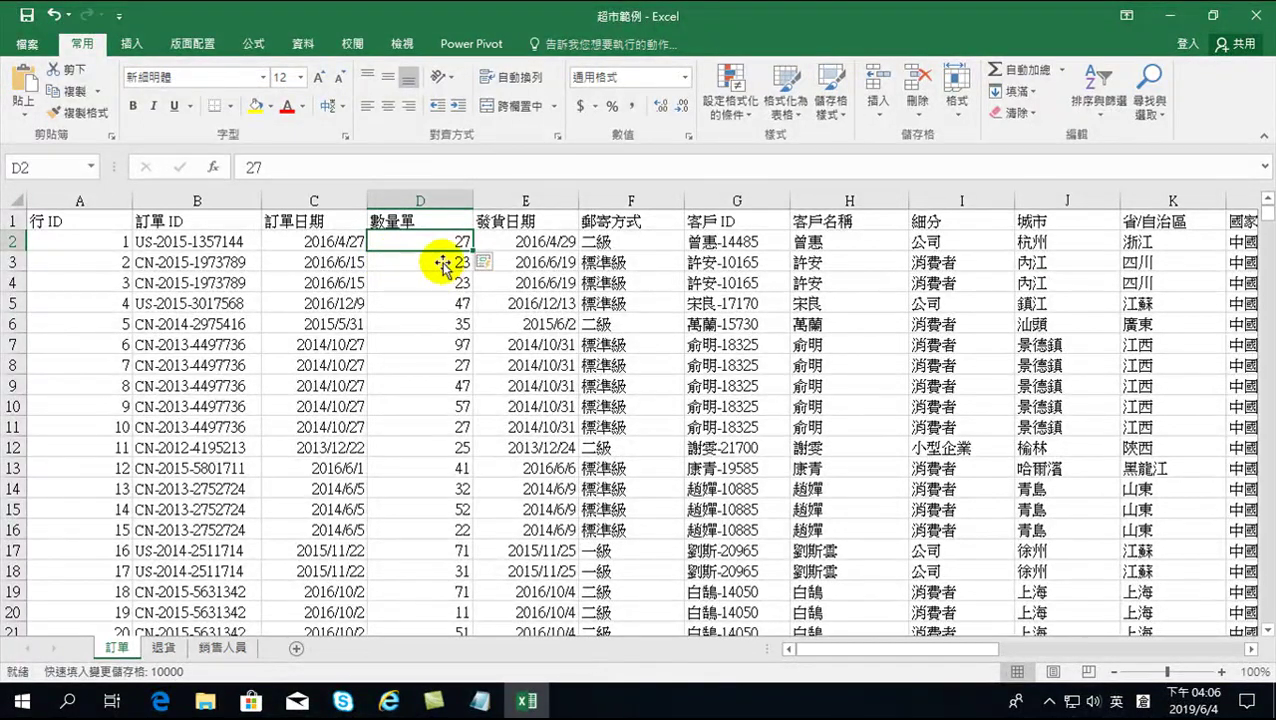
left_click(410, 201)
left_click(684, 78)
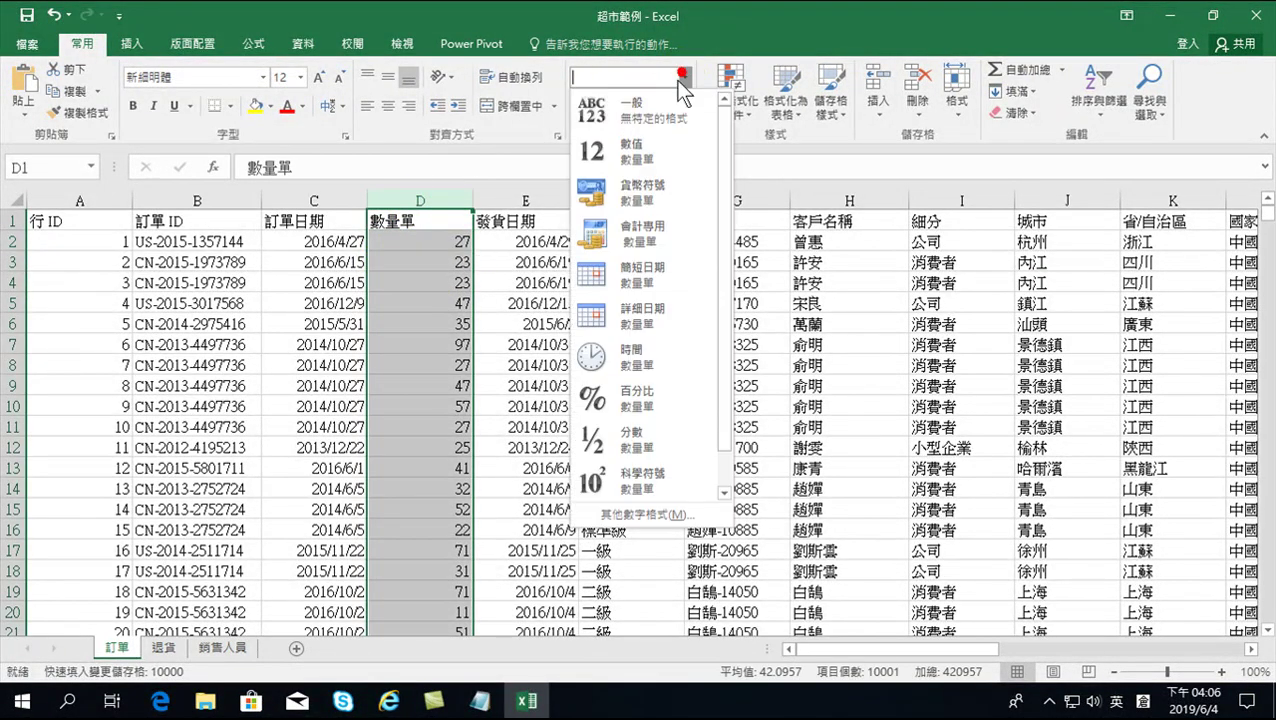
left_click(641, 108)
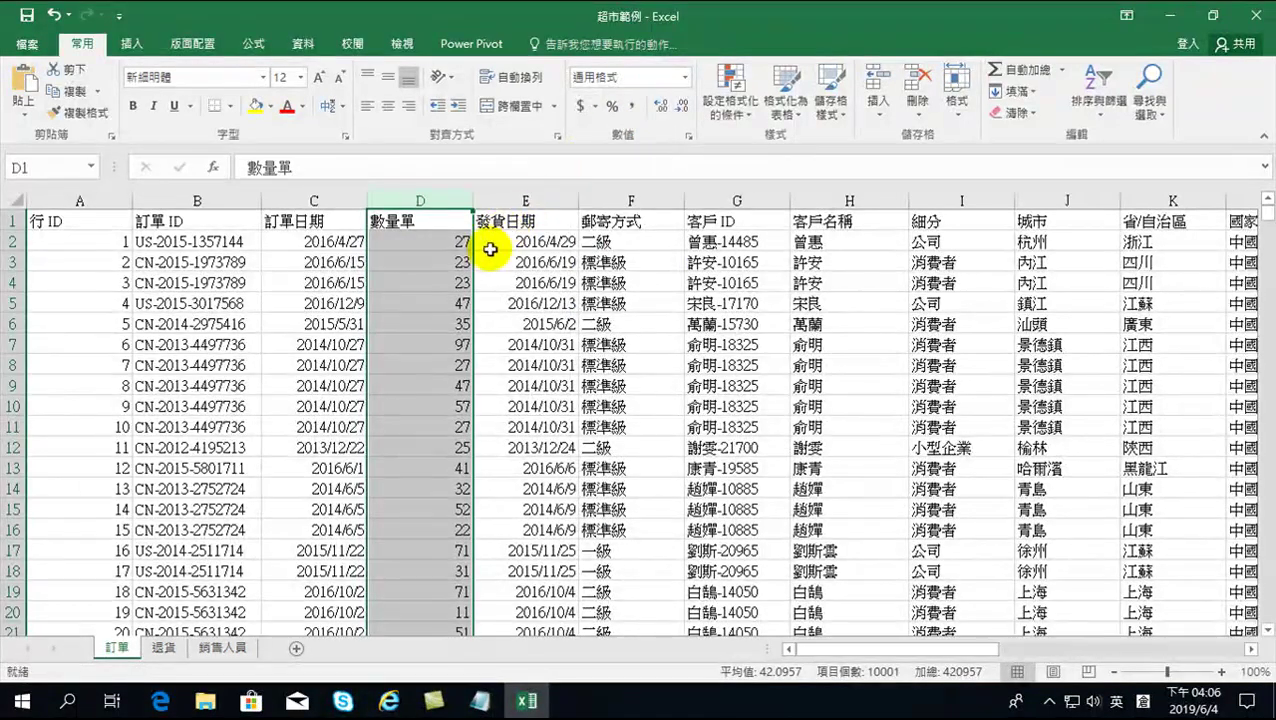
left_click(423, 195)
right_click(423, 195)
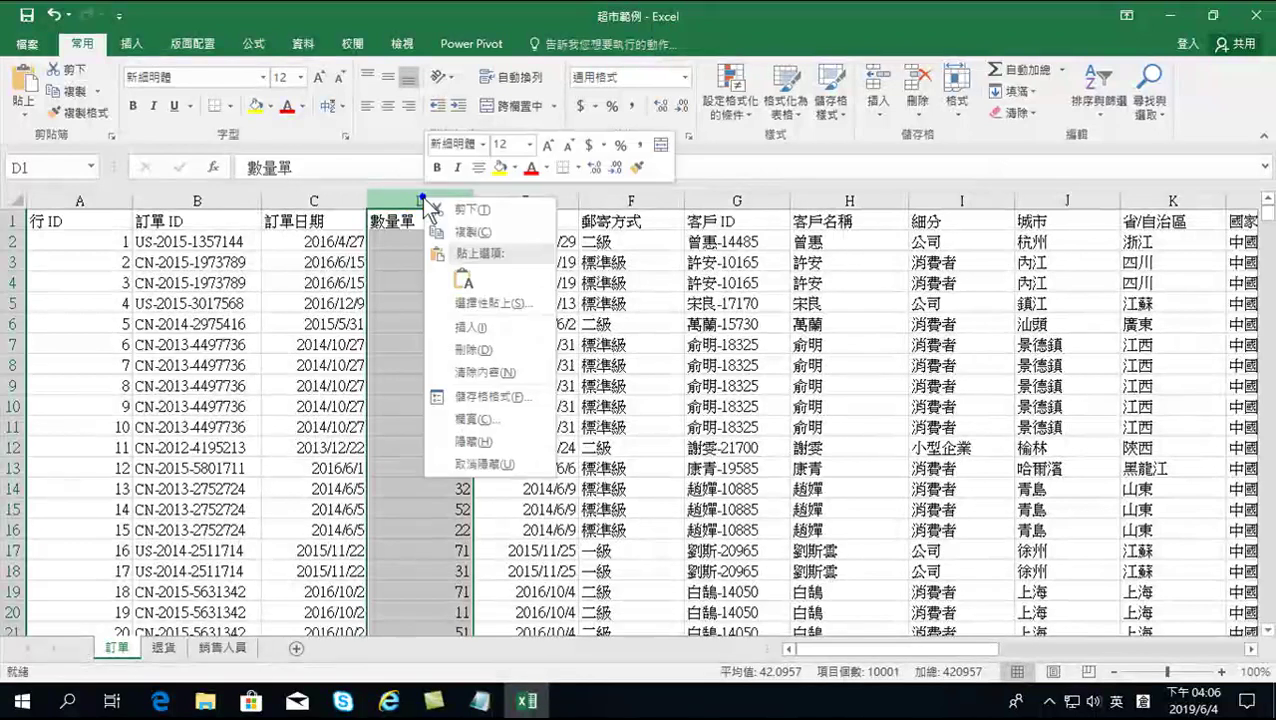
left_click(465, 344)
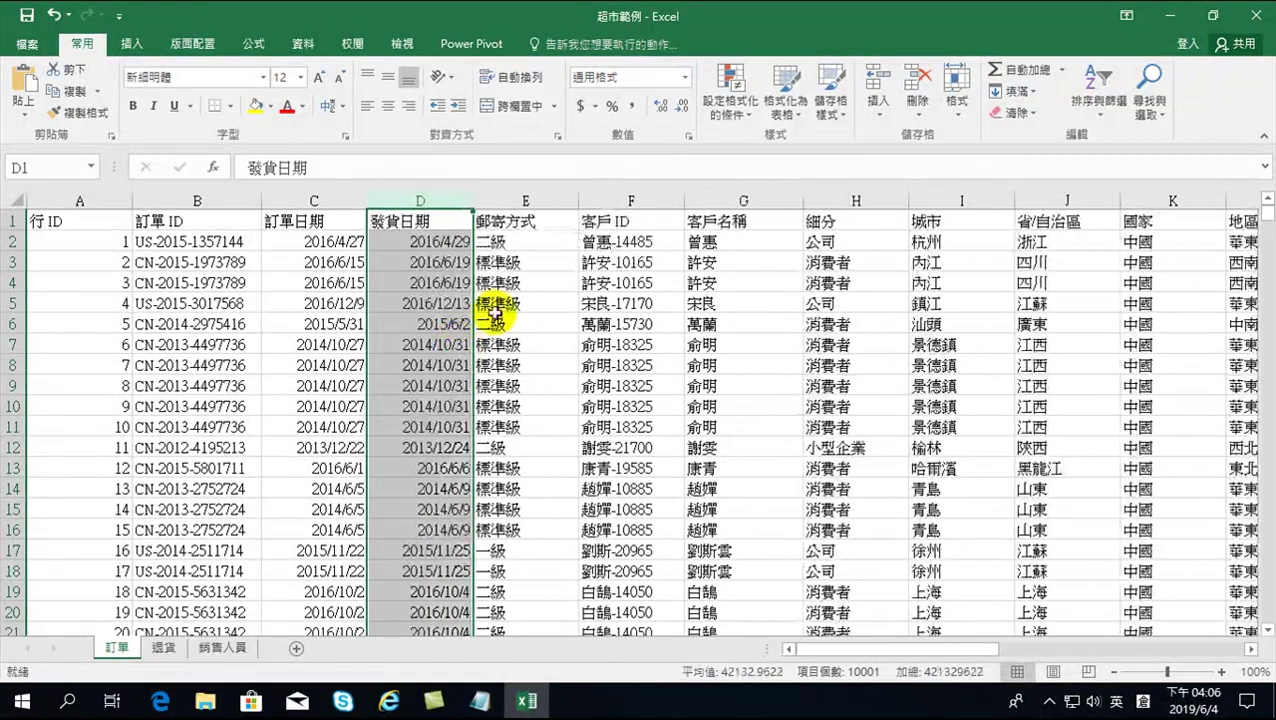
left_click(432, 284)
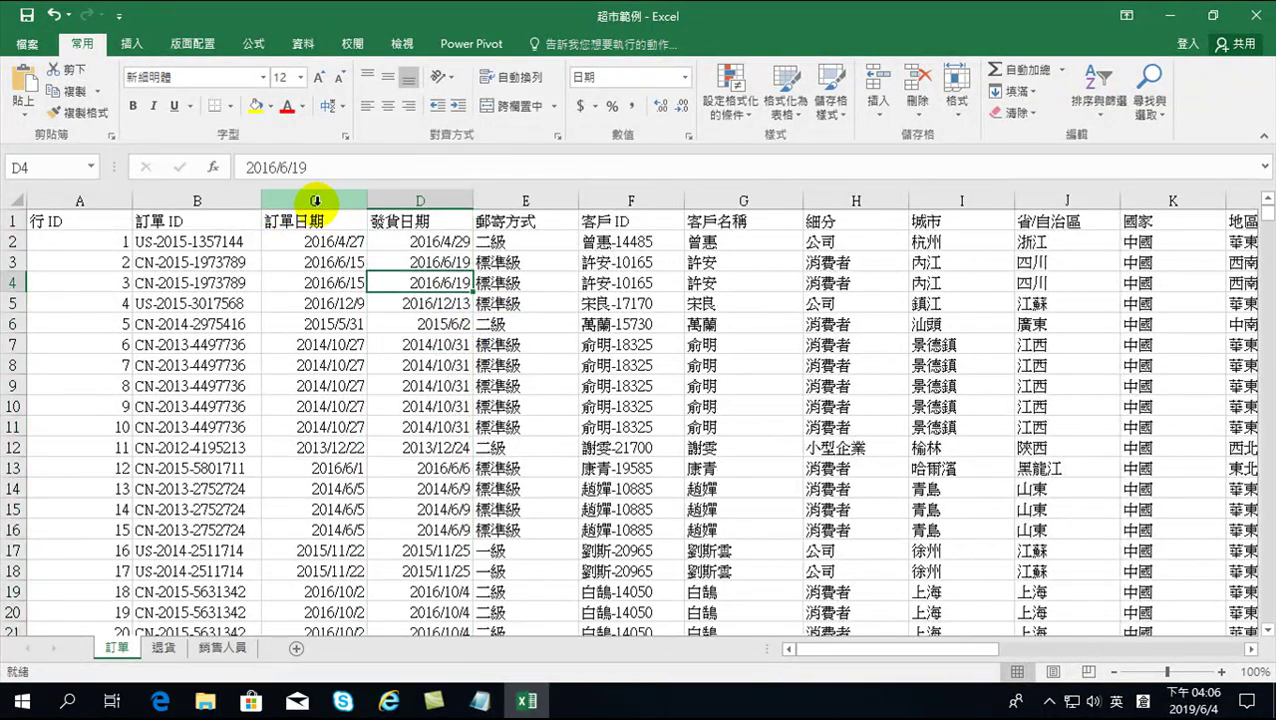
Step: Insert column C before 訂單日期, enter 1357144 in C2, and bring up the Fill options
right_click(288, 197)
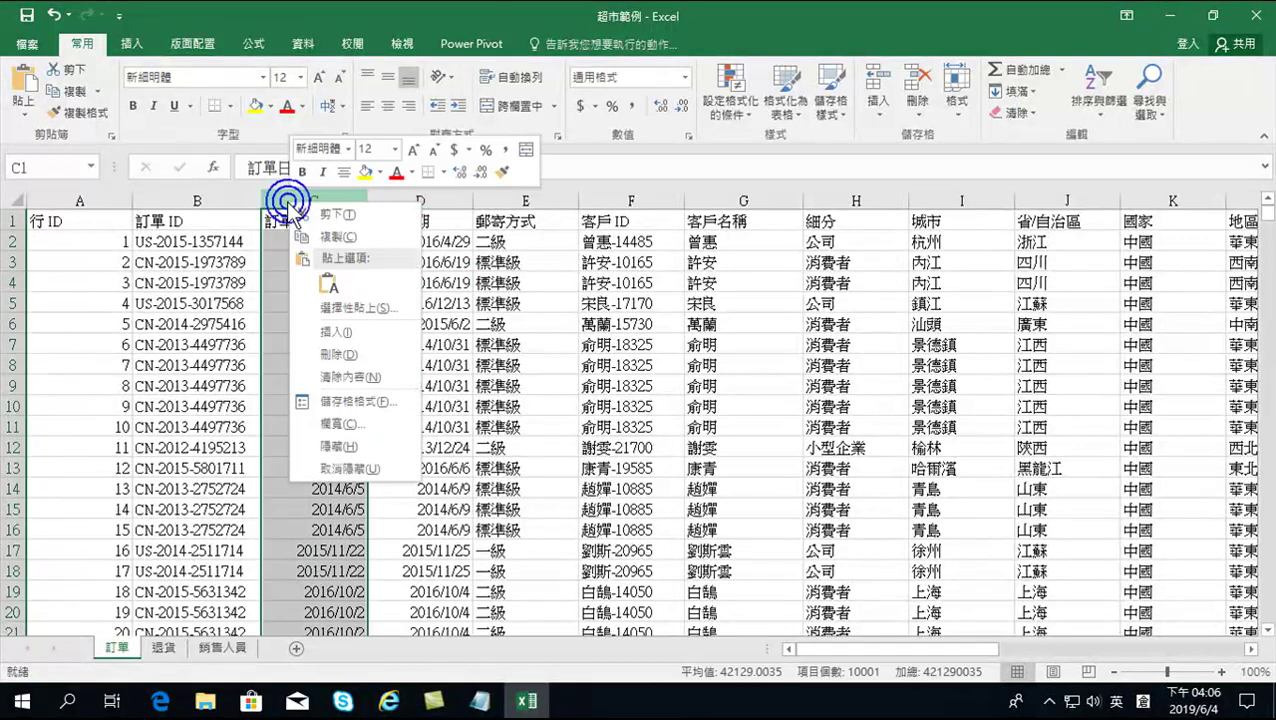
left_click(319, 324)
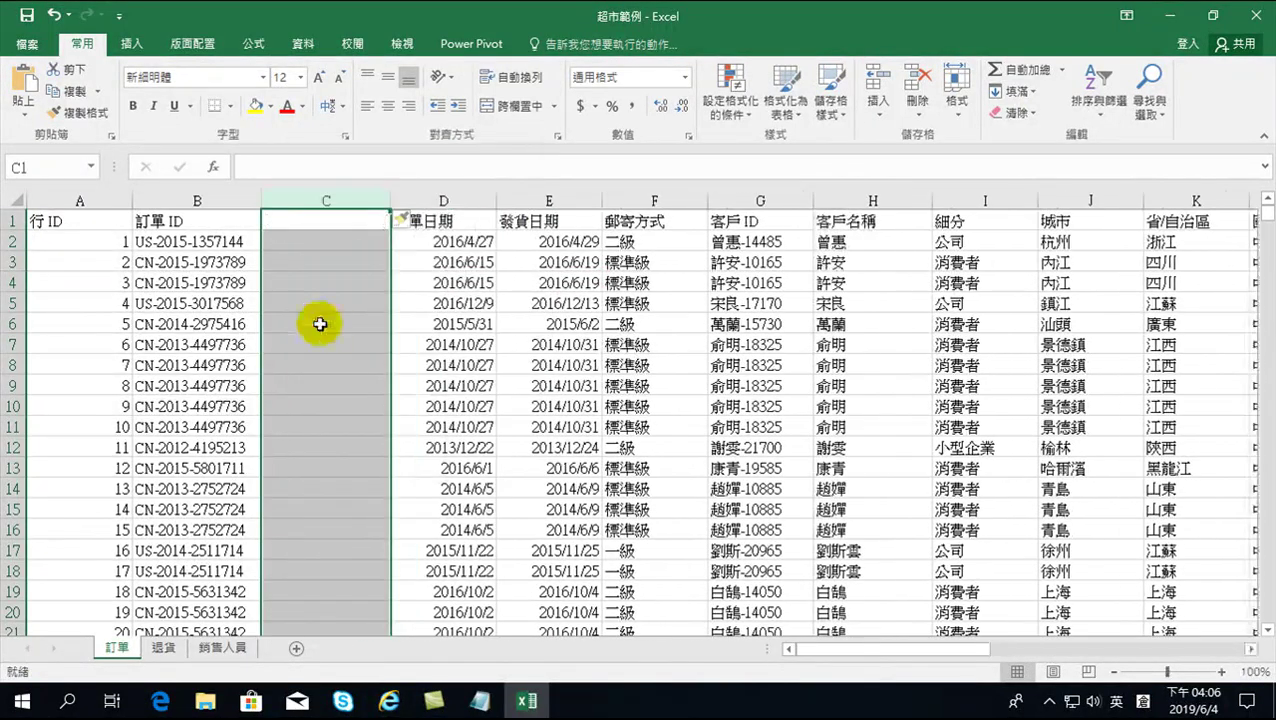
left_click(285, 241)
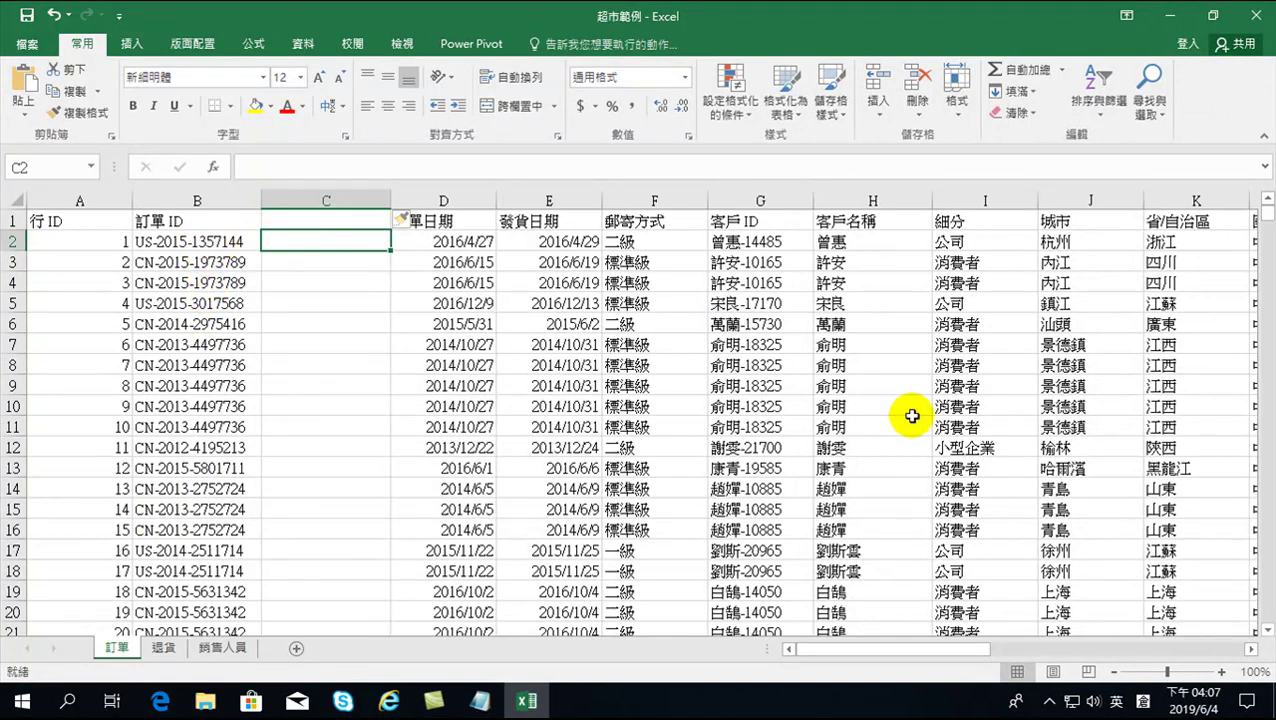
type("1357144")
key("Return")
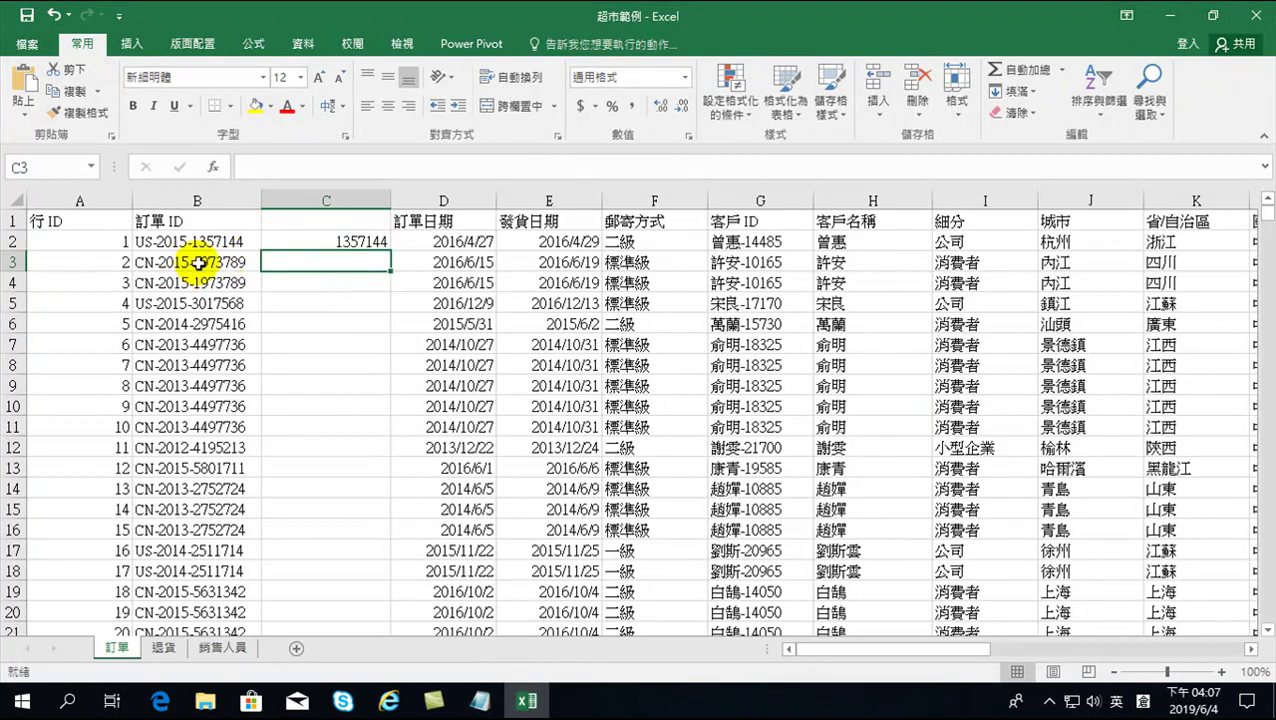
left_click(313, 244)
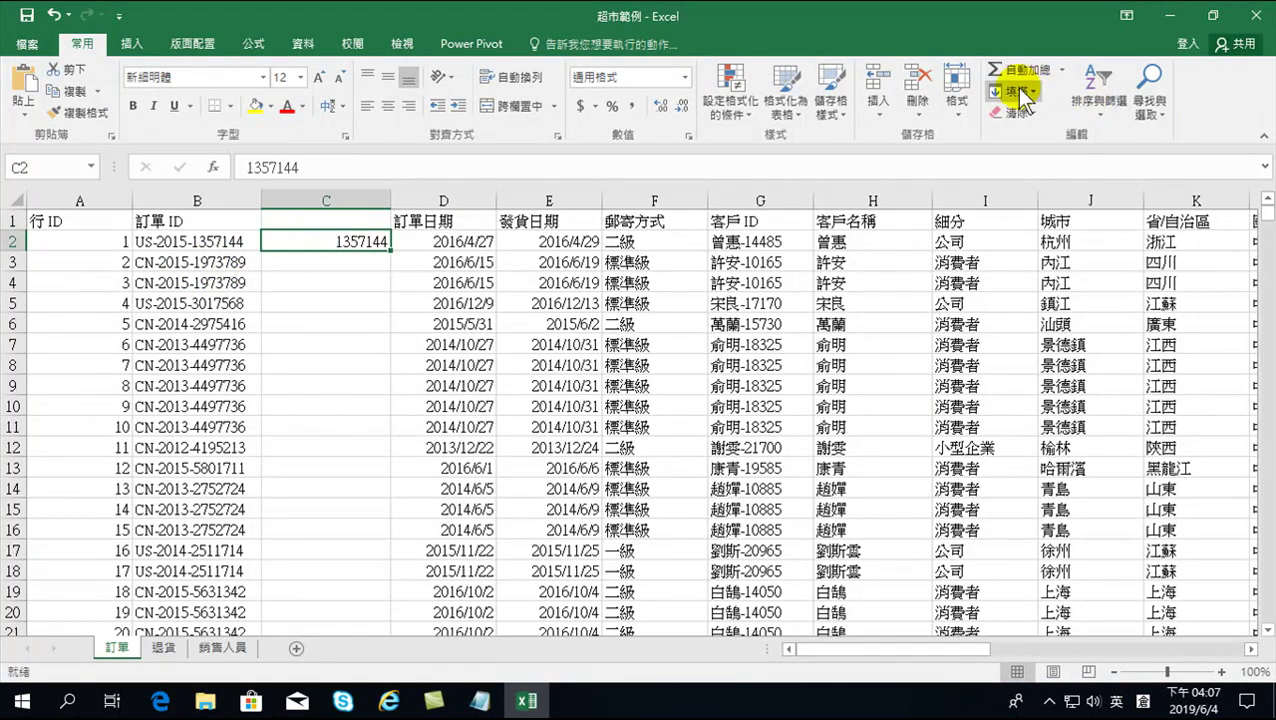
left_click(67, 17)
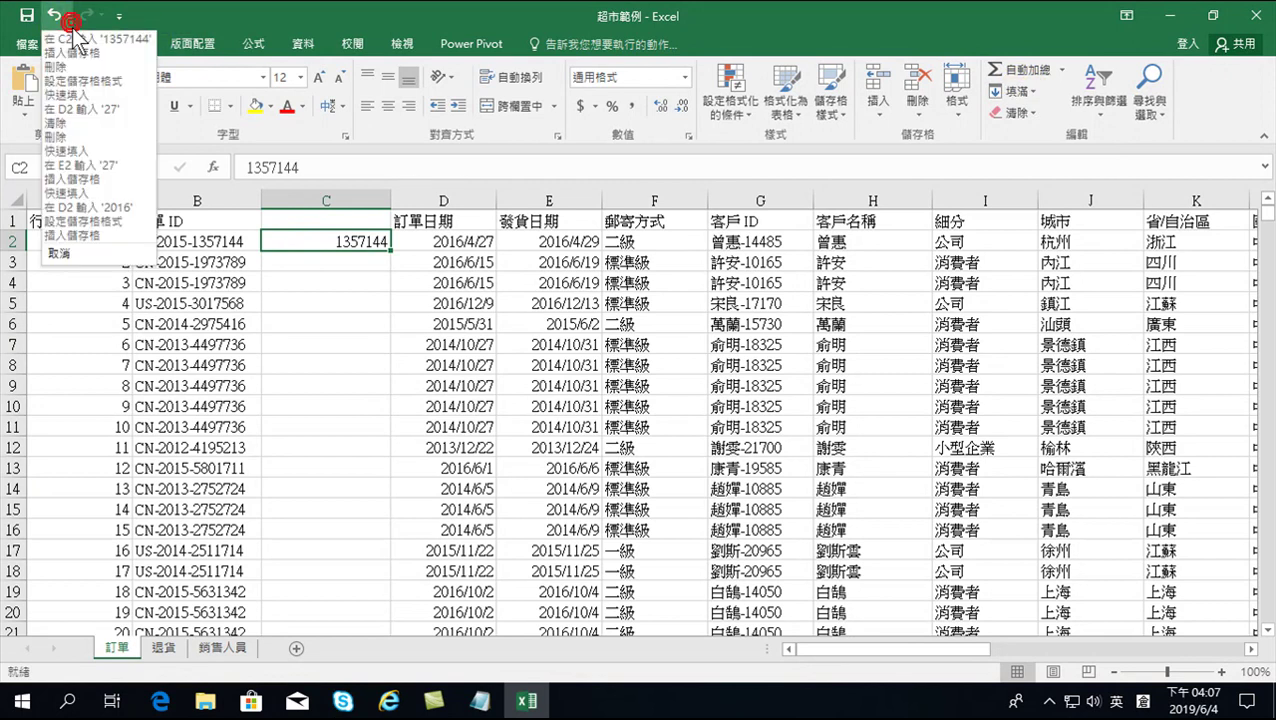
left_click(201, 22)
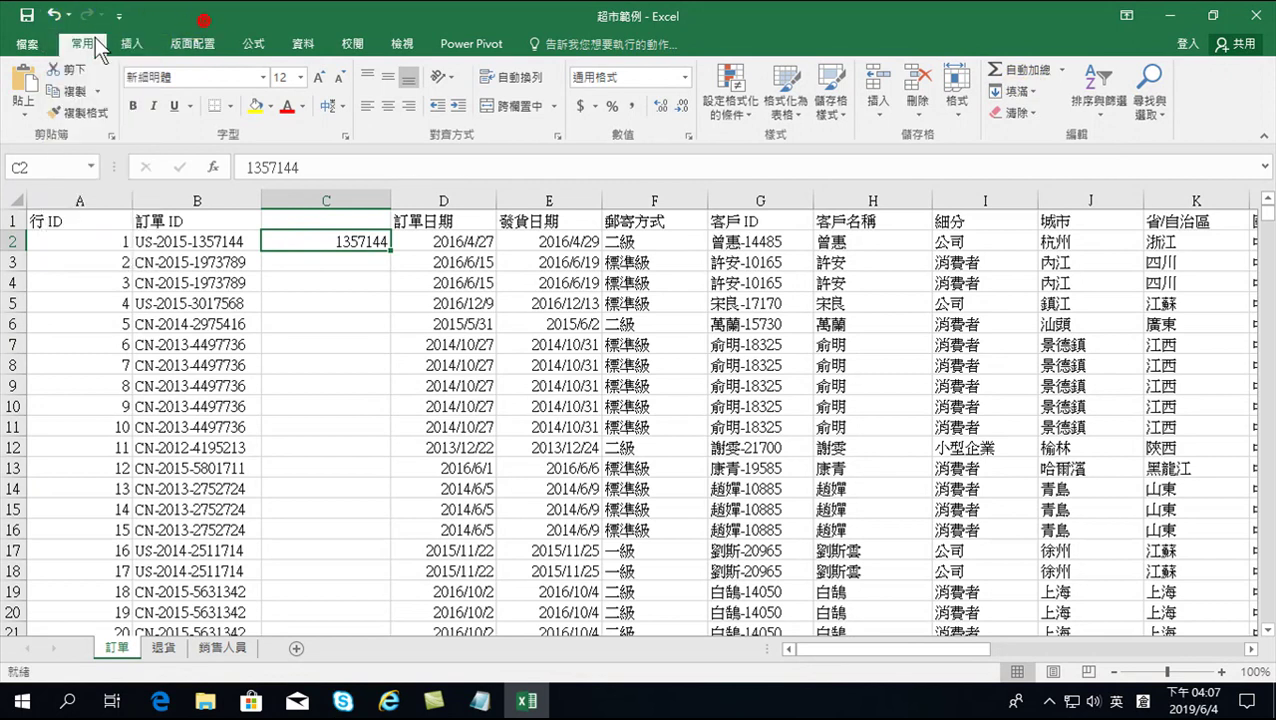
left_click(1012, 91)
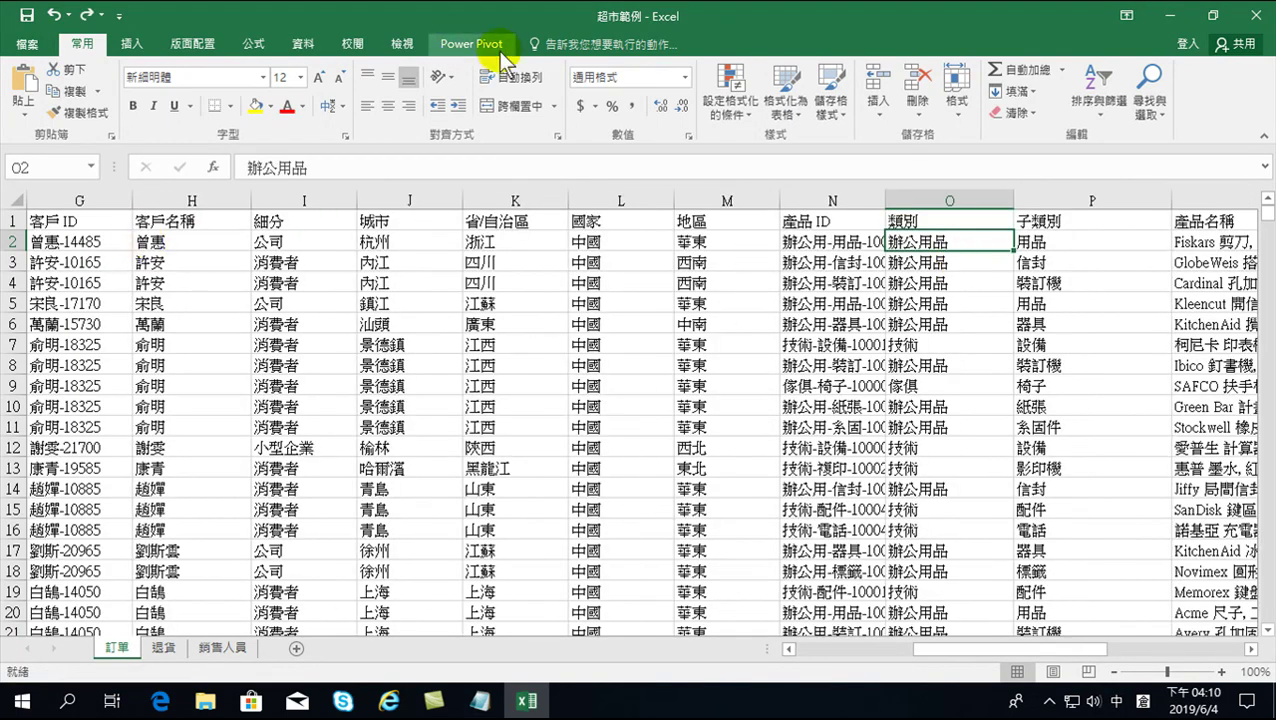
Step: AutoFit column N so the full 產品 ID values show
double_click(886, 199)
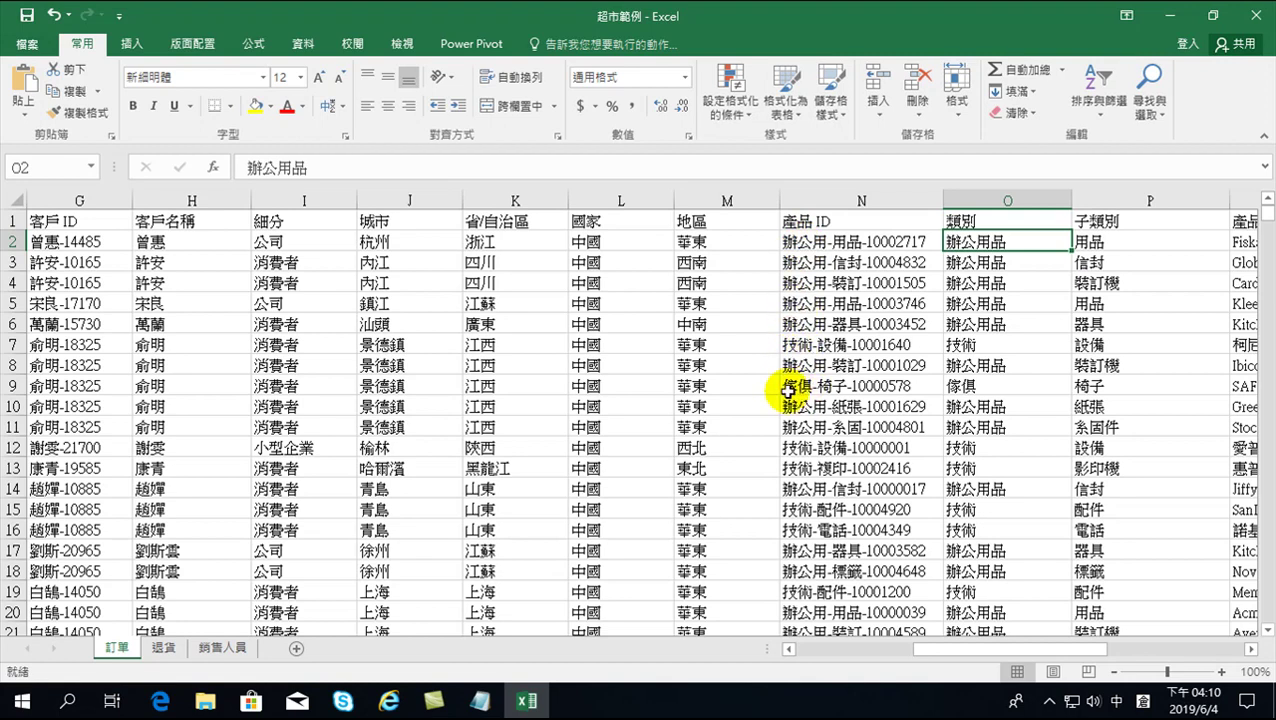
Step: Insert a blank column O before 類別 and enter 辦公用 in O2
right_click(998, 195)
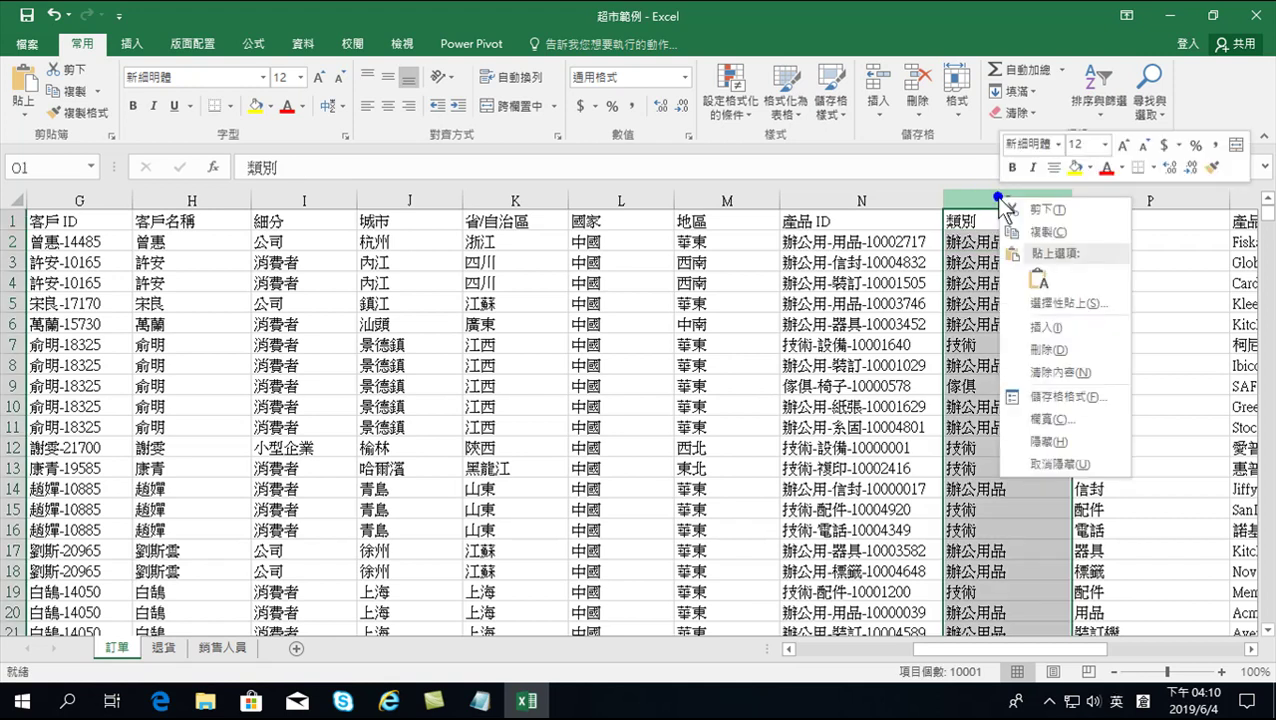
left_click(1045, 325)
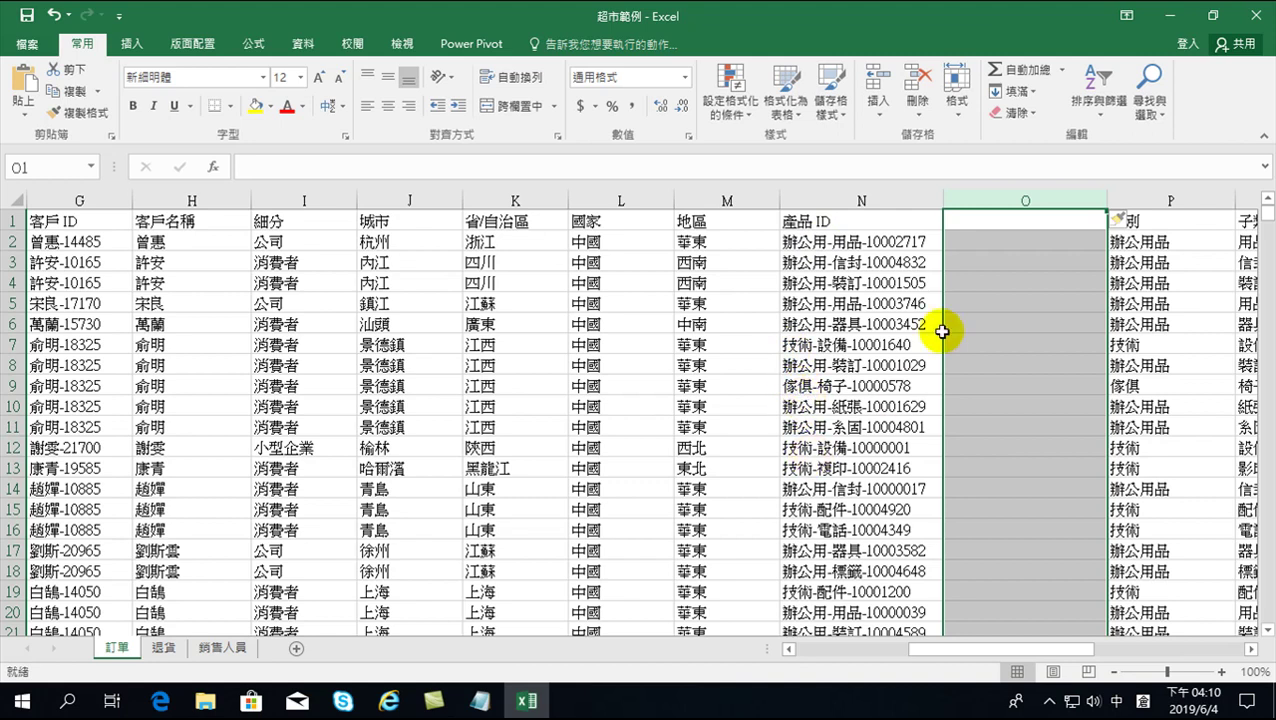
left_click(971, 242)
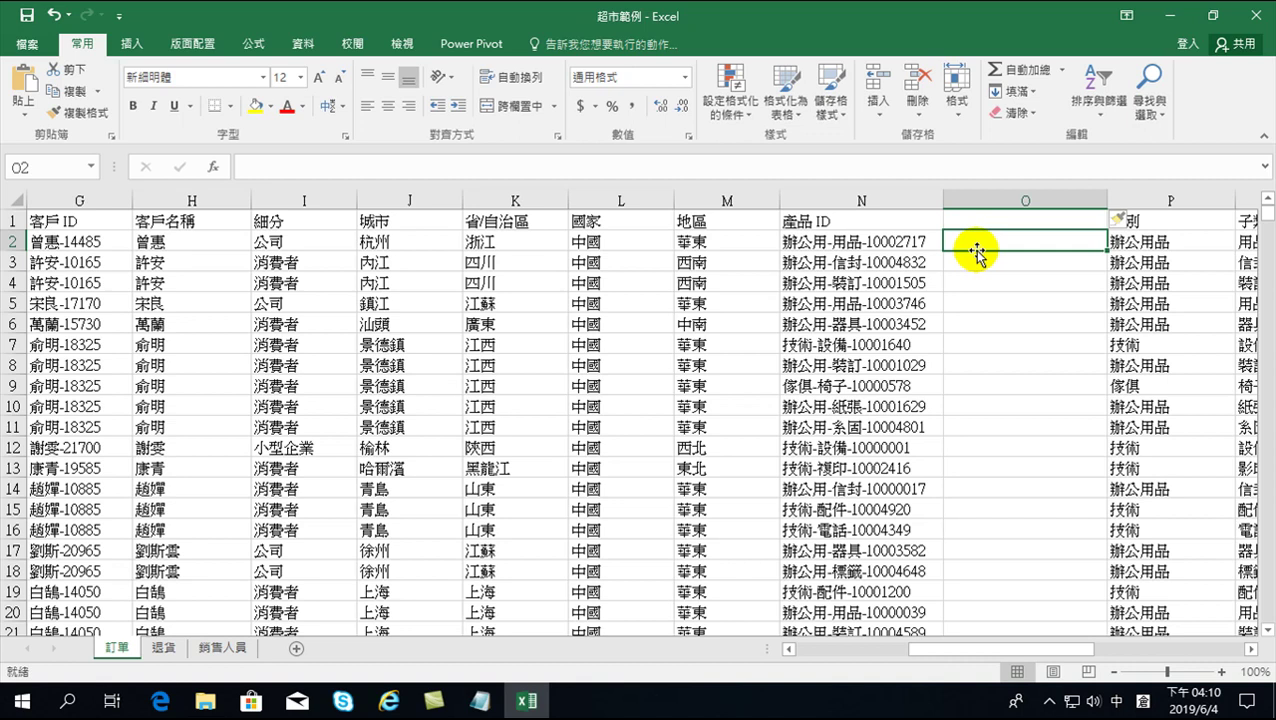
type("卜木")
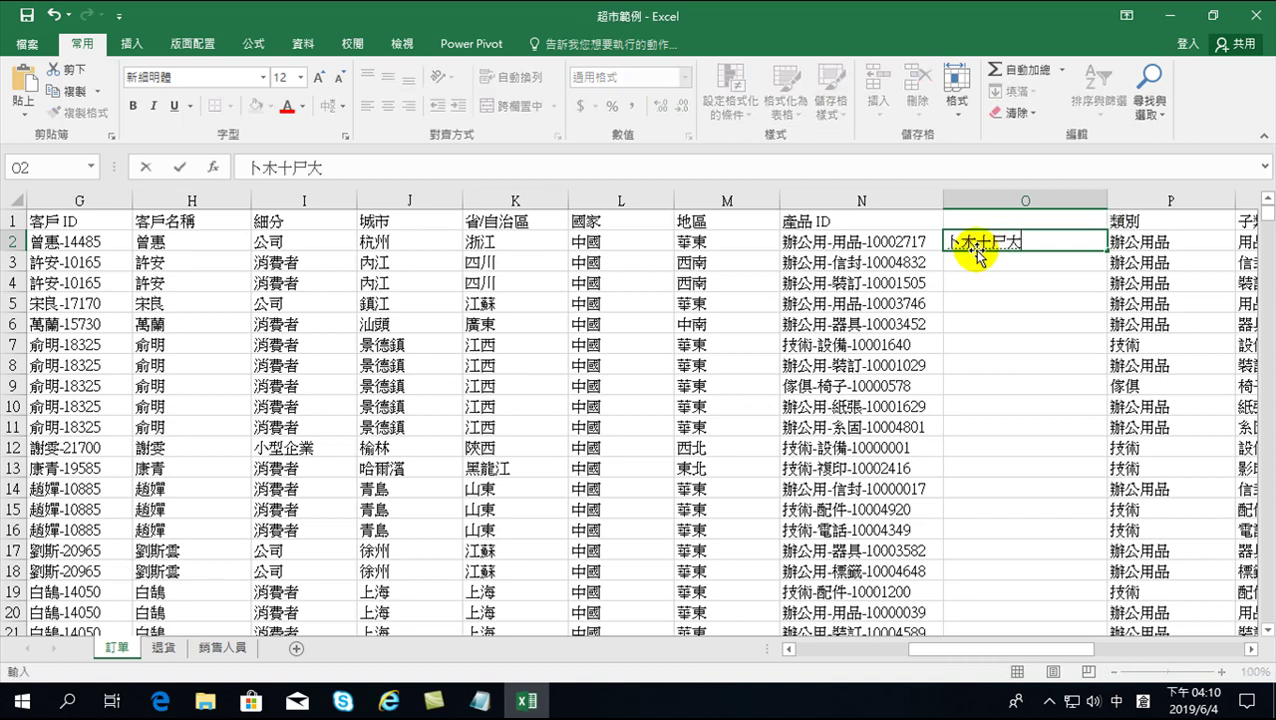
type("十尸大")
key("space")
key("1")
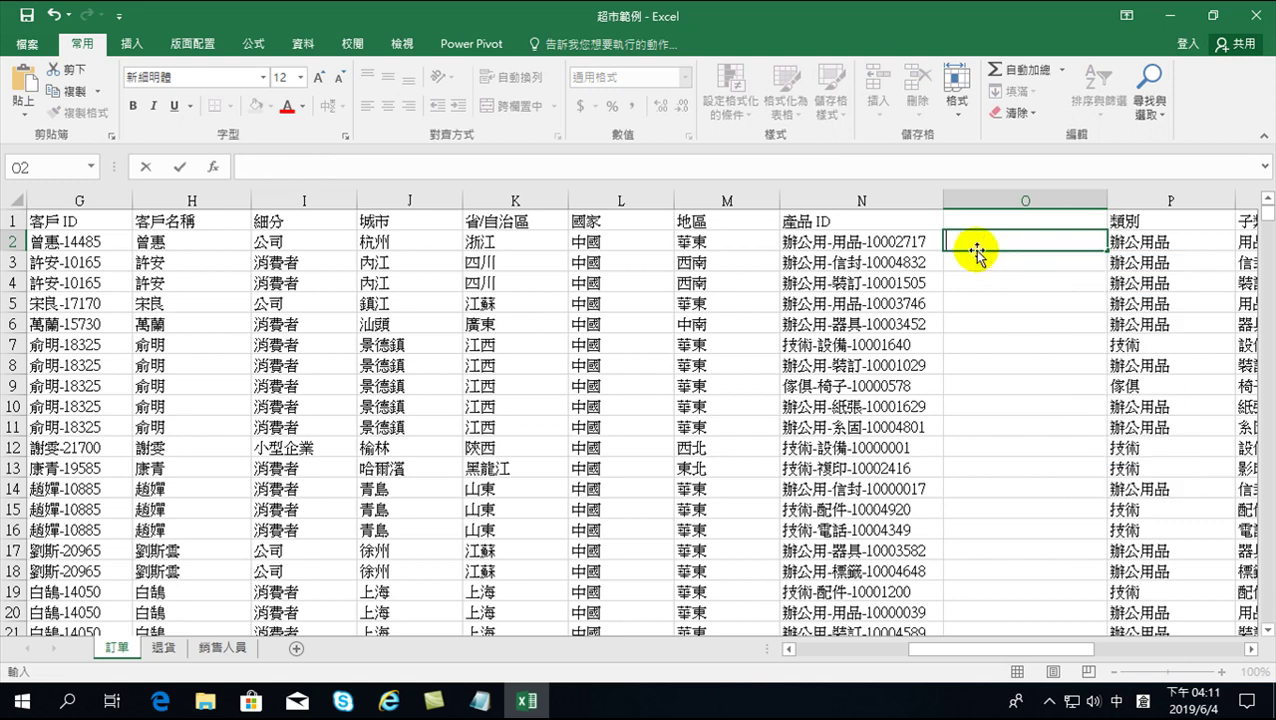
key("space")
type("金戈")
key("space")
type("月手")
key("space")
key("1")
key("Return")
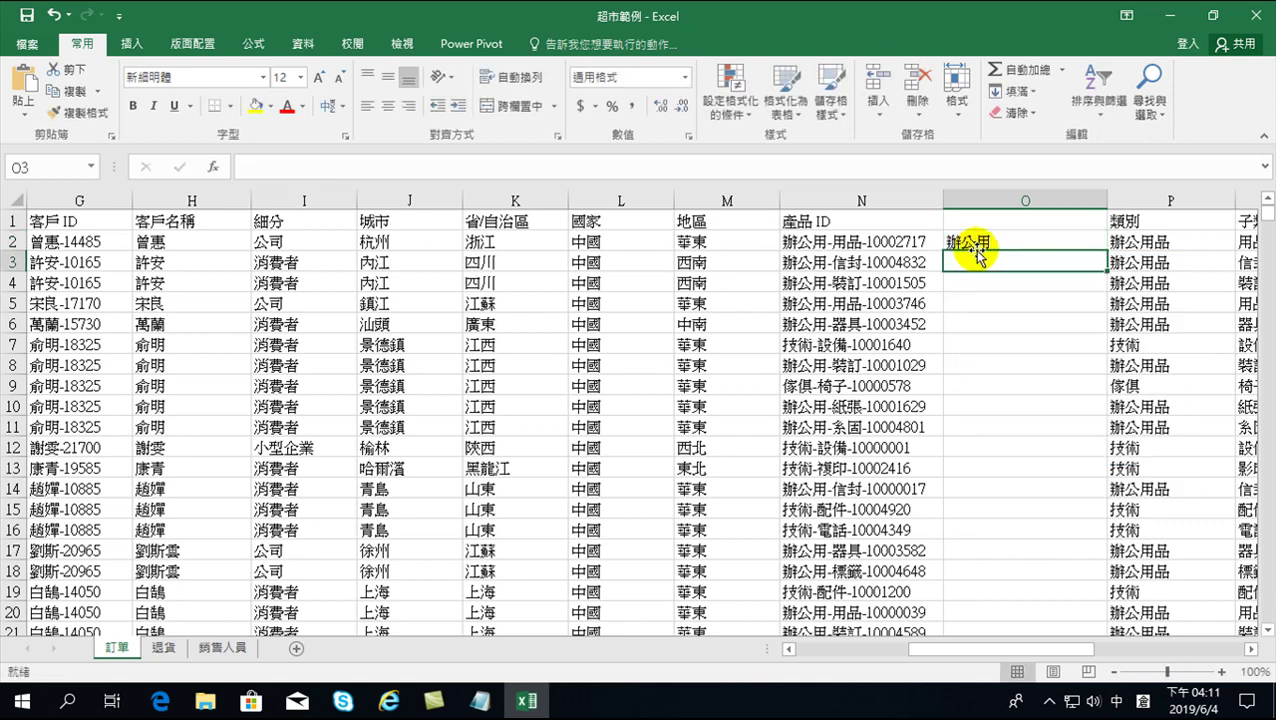
Step: Flash-fill column O with each product ID's category prefix from the 辦公用 example
left_click(1013, 241)
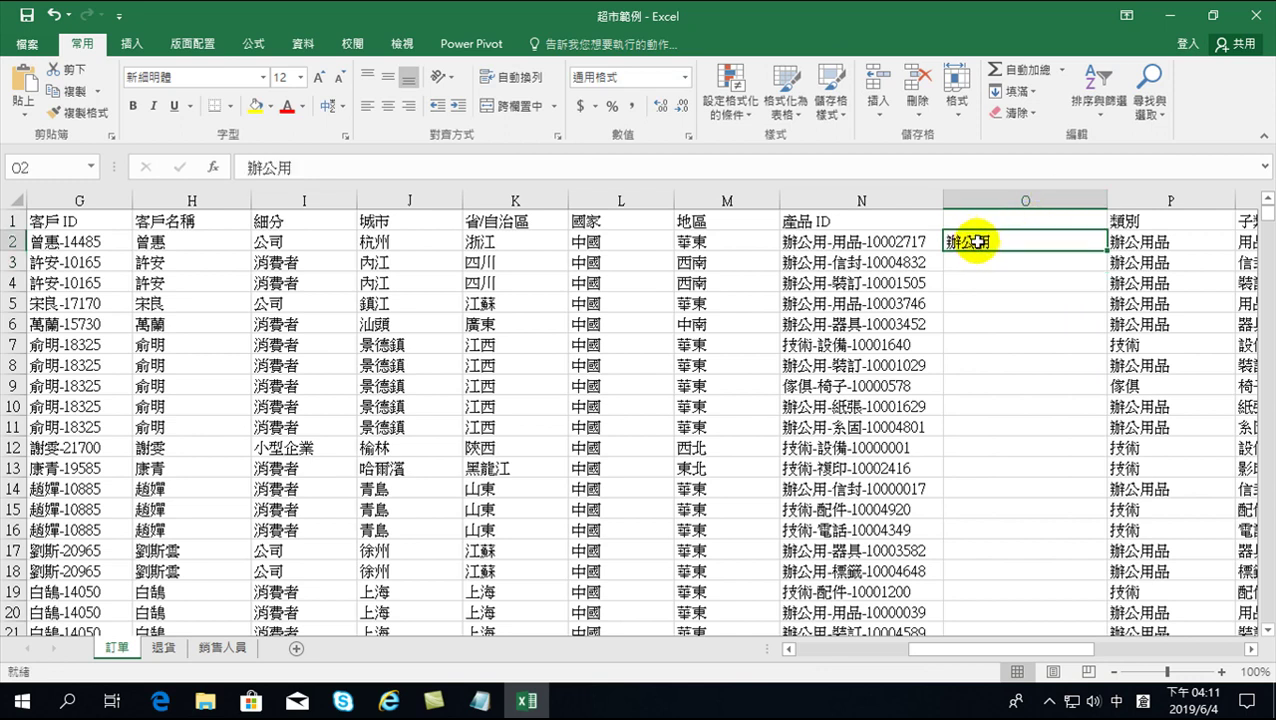
left_click(1018, 100)
left_click(1026, 271)
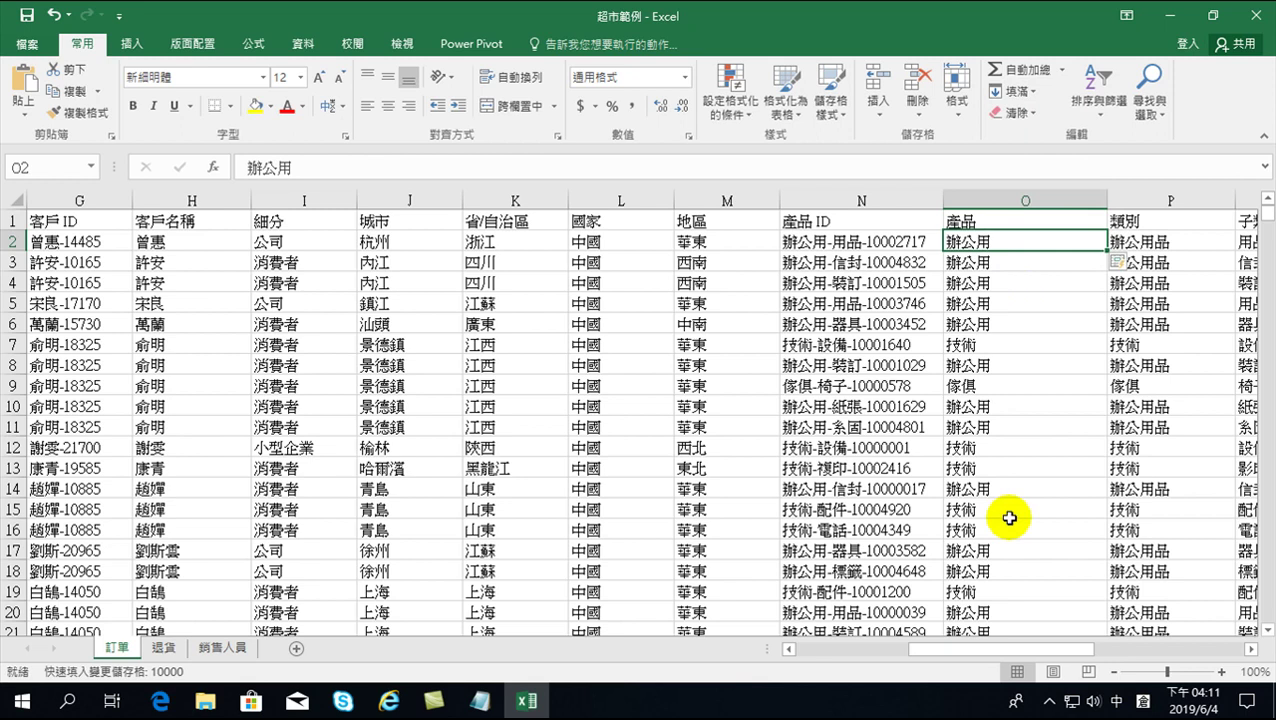
Step: Start renaming the O1 header to 產品用途
left_click(968, 220)
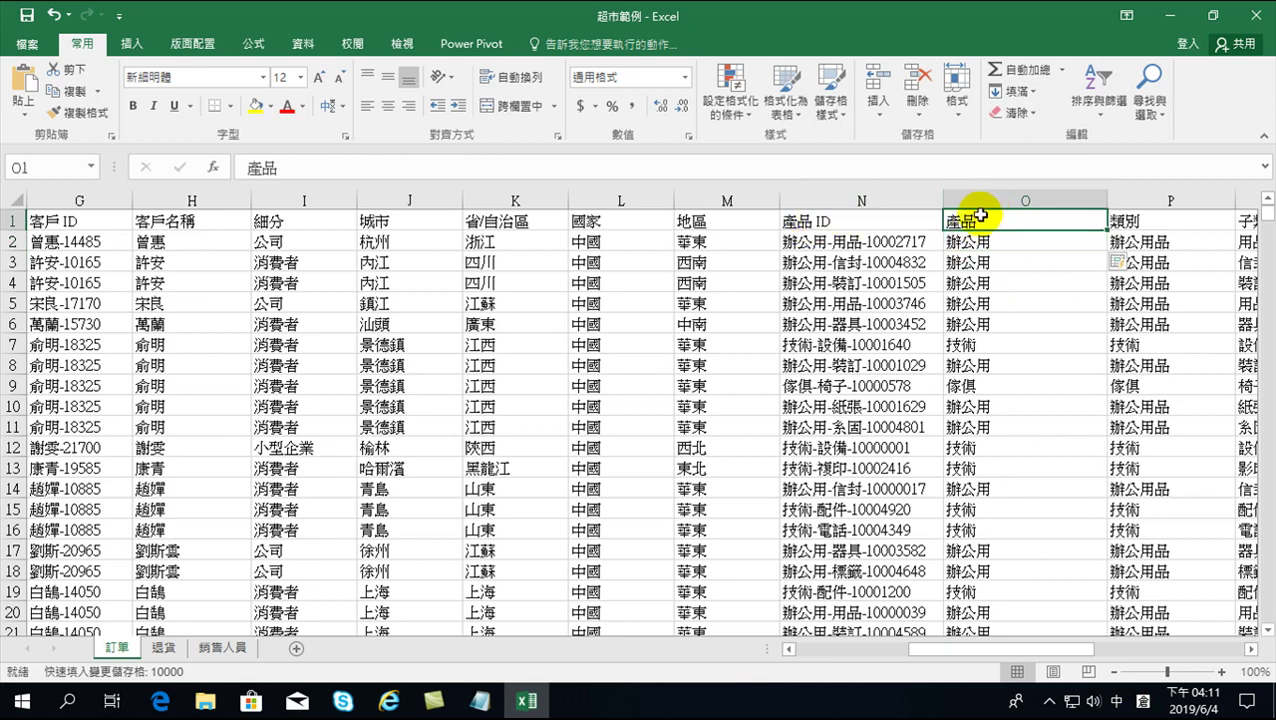
left_click(328, 163)
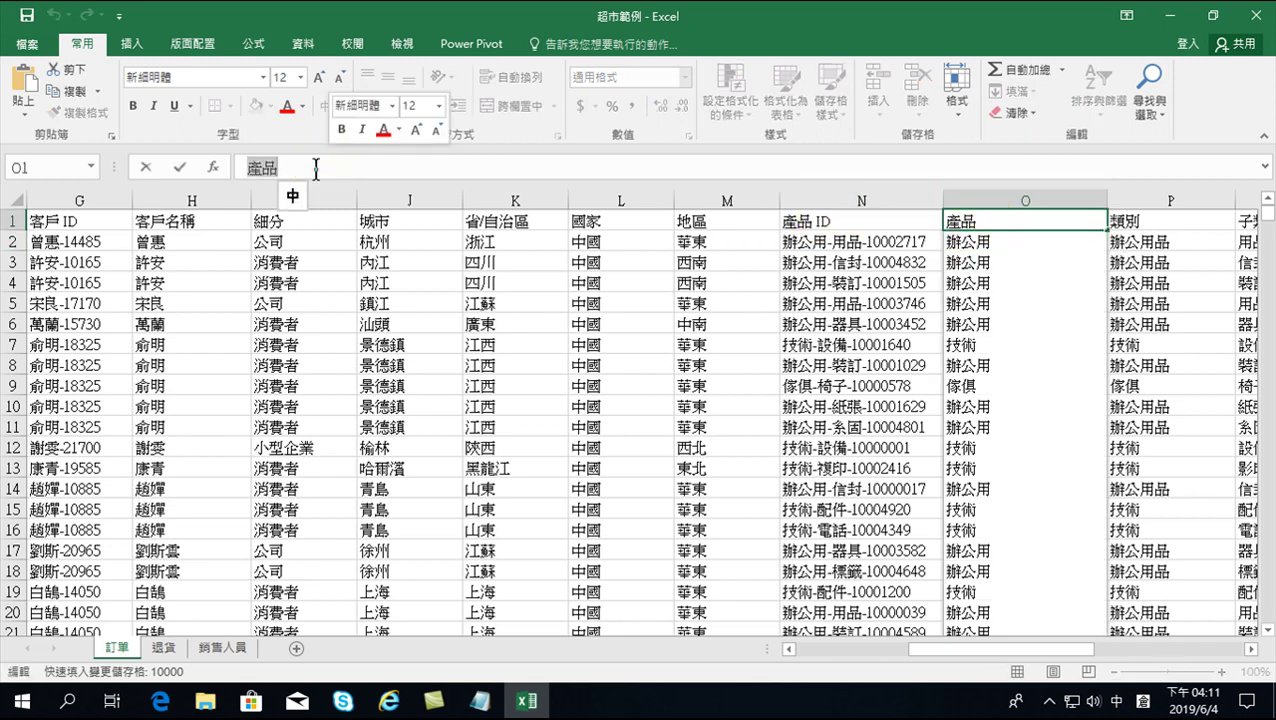
type("月手")
key("space")
type("卜")
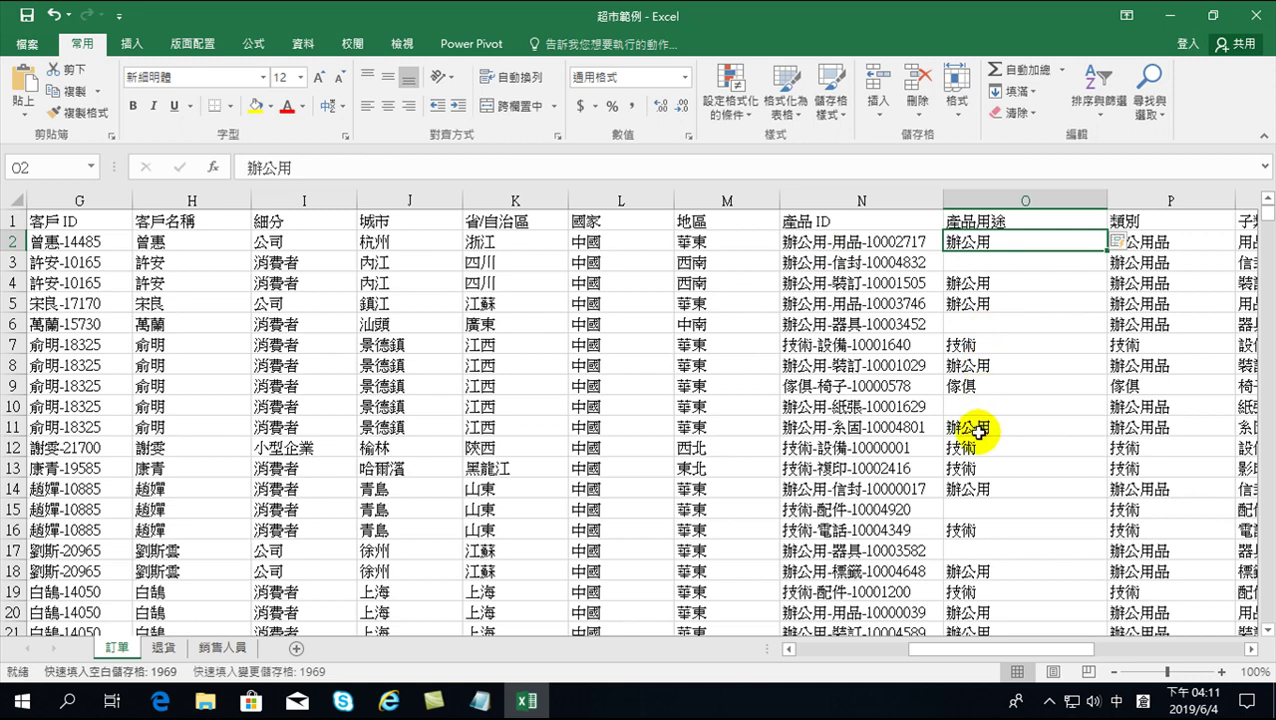
left_click(58, 17)
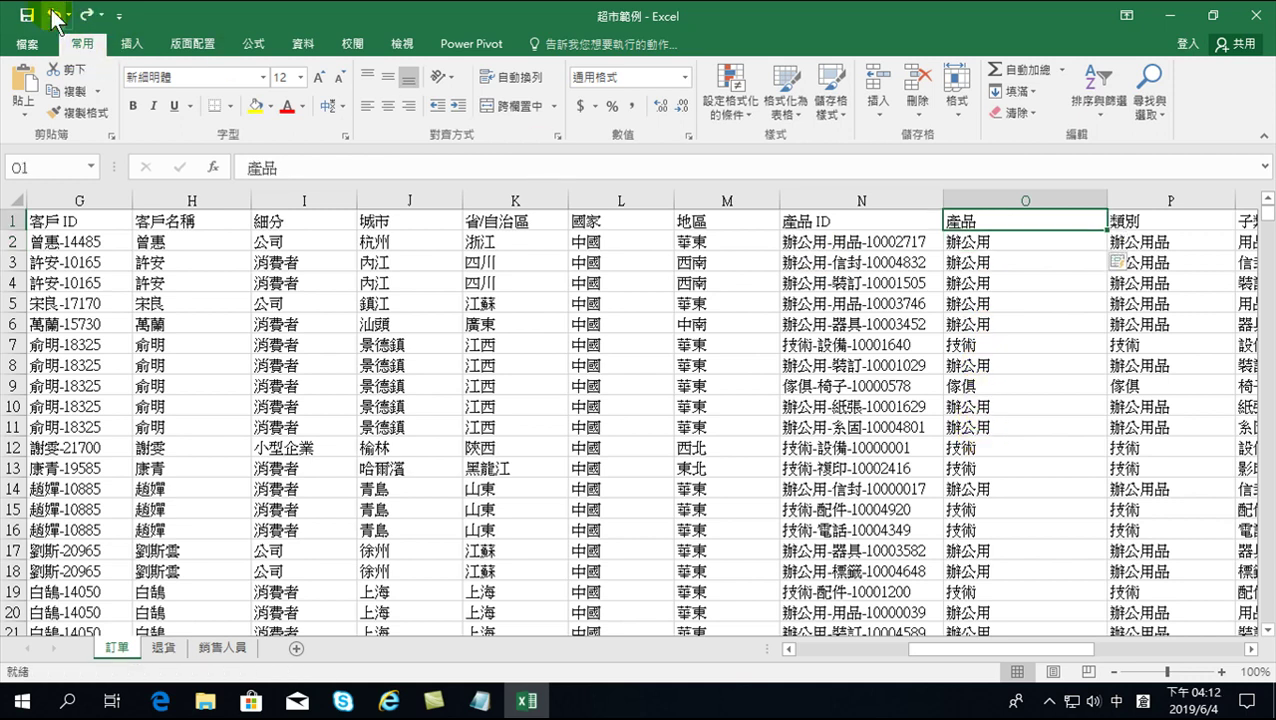
left_click(975, 274)
Step: Finish editing O4 and scroll to the empty columns right of the data, at Y2
left_click(318, 168)
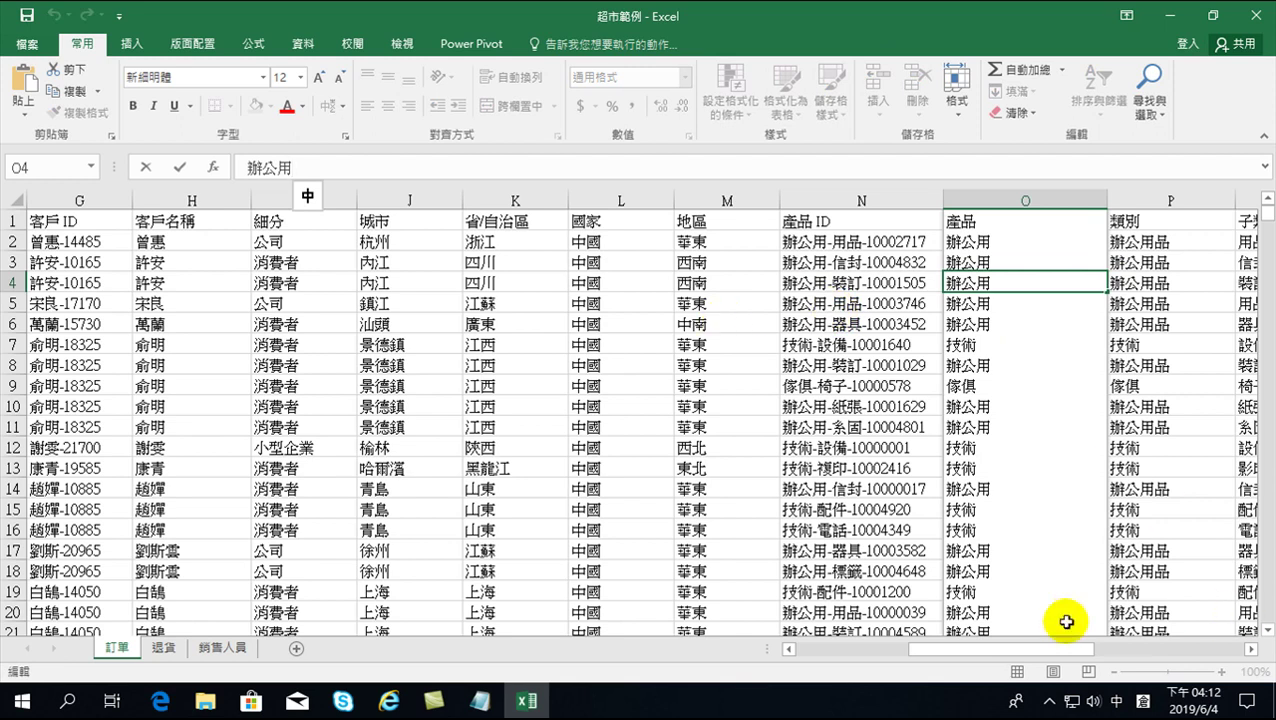
left_click_drag(1002, 648, 1150, 648)
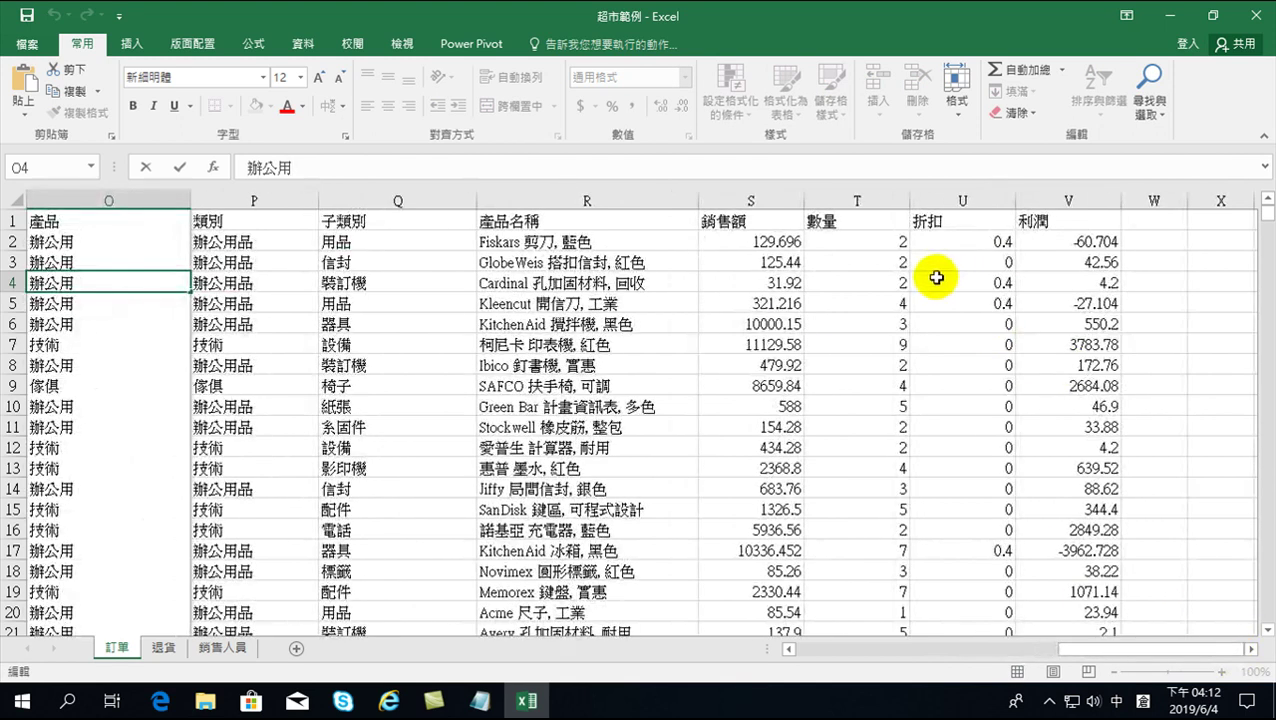
left_click(860, 279)
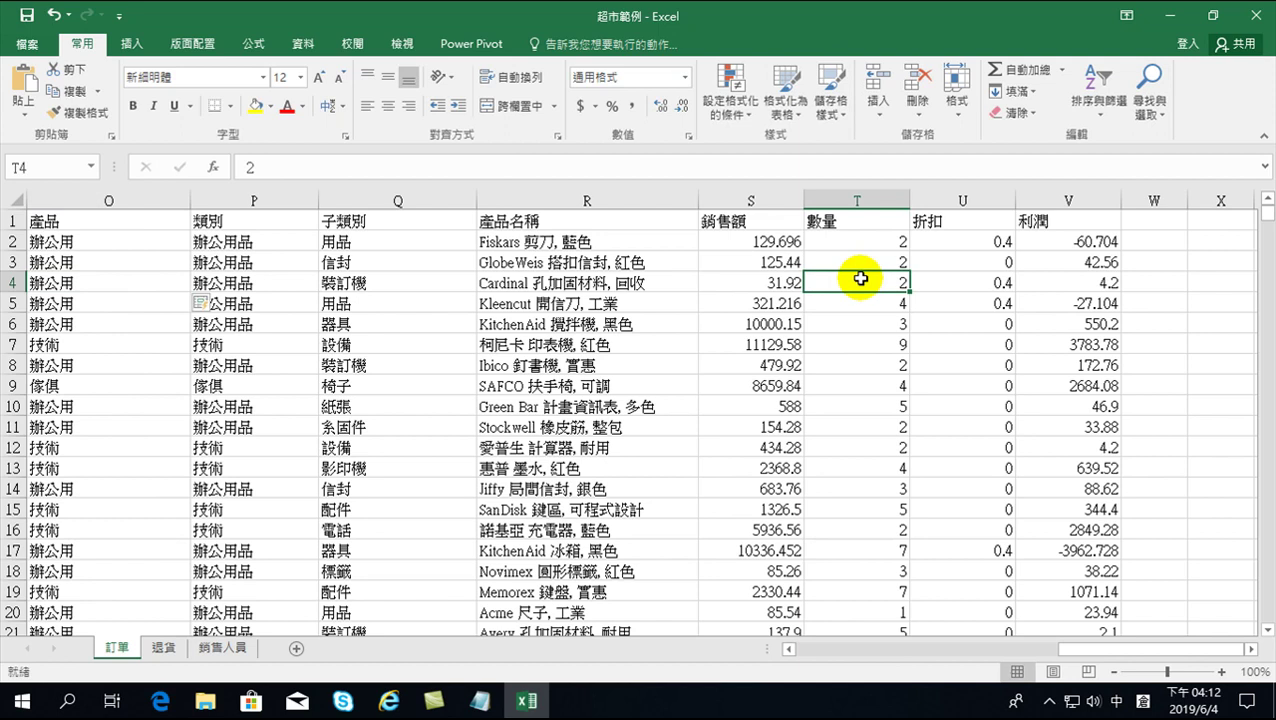
left_click(850, 241)
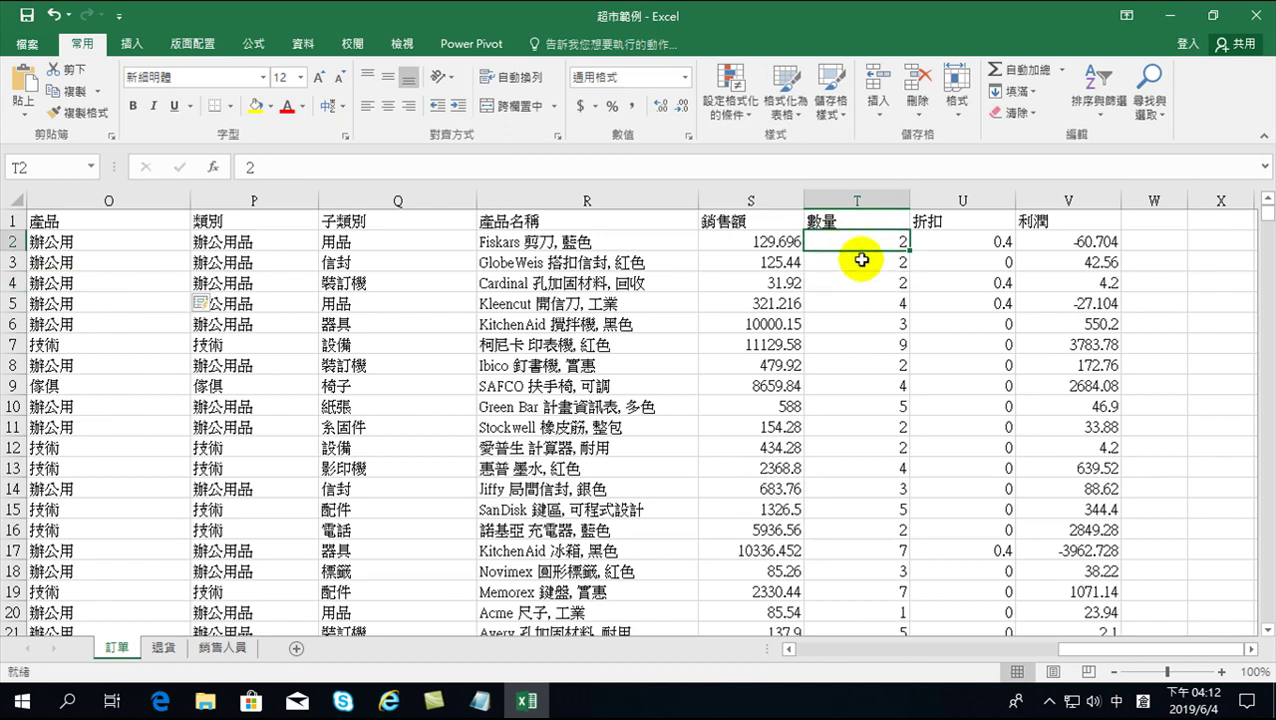
left_click(1250, 649)
left_click(1250, 649)
left_click(1250, 649)
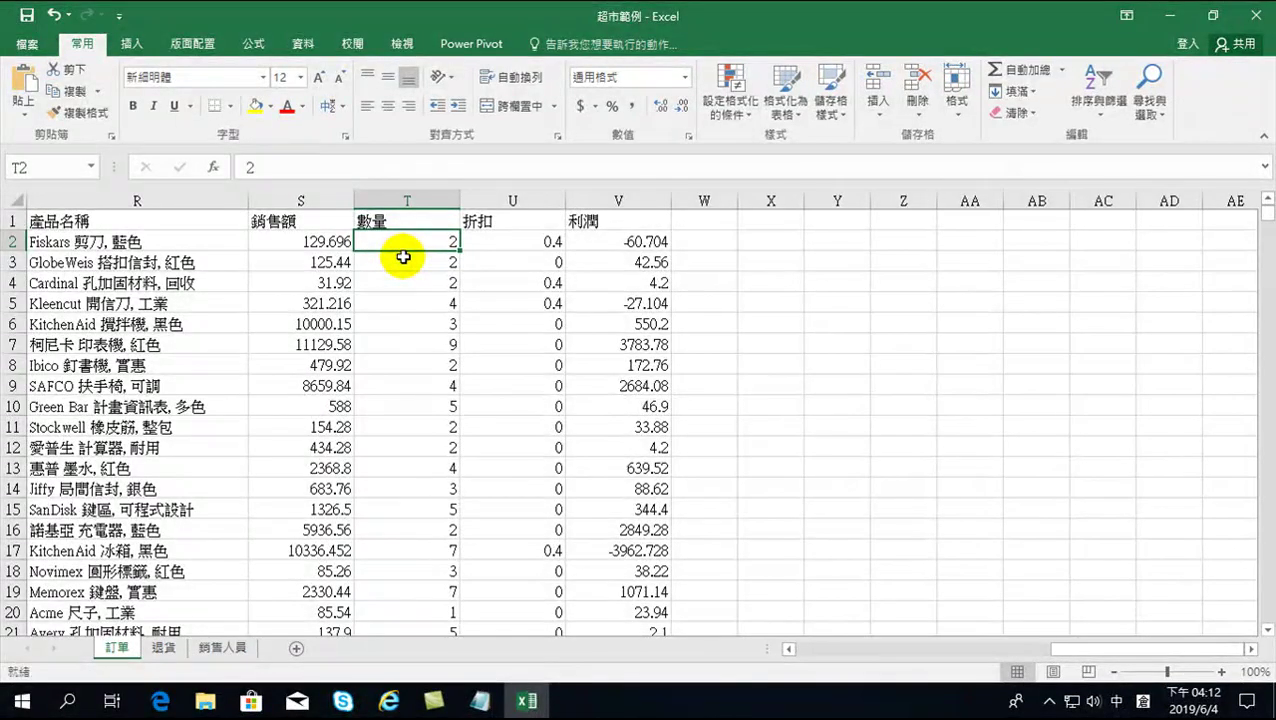
left_click(824, 248)
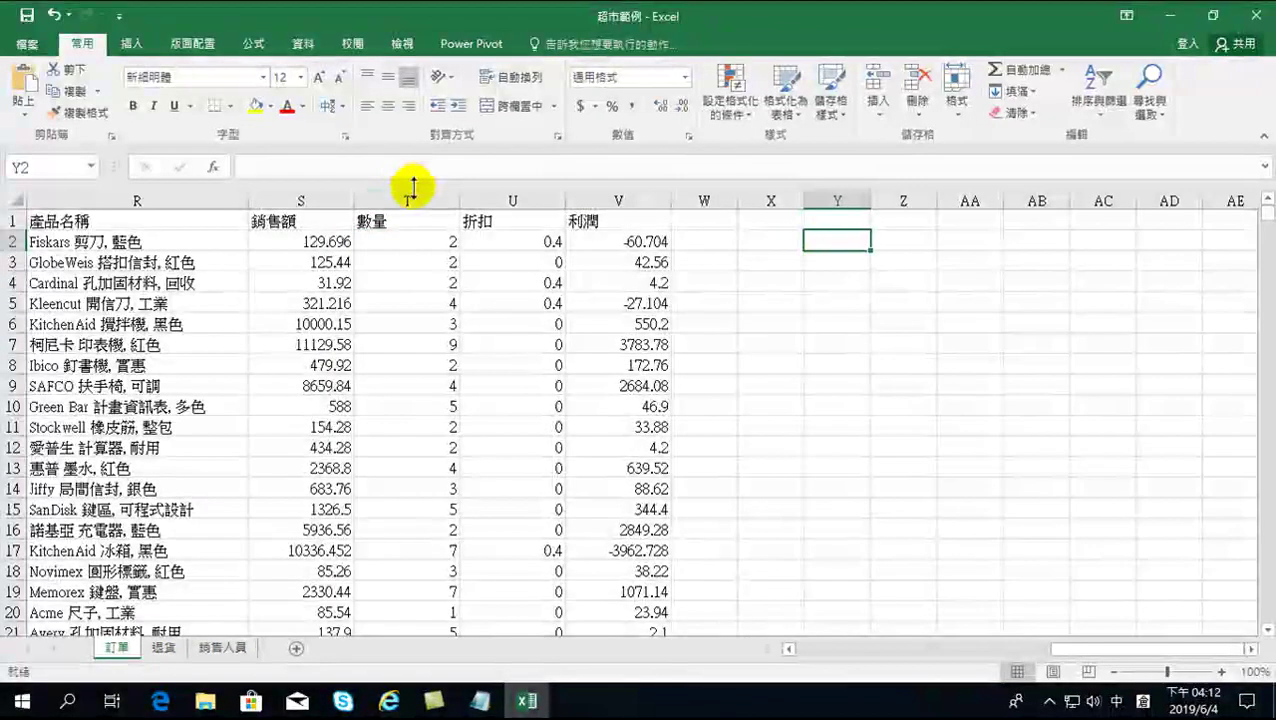
Step: Select the 數量 column and show Minimum and Maximum in the status bar (1 and 14)
left_click(411, 198)
left_click_drag(411, 198, 411, 199)
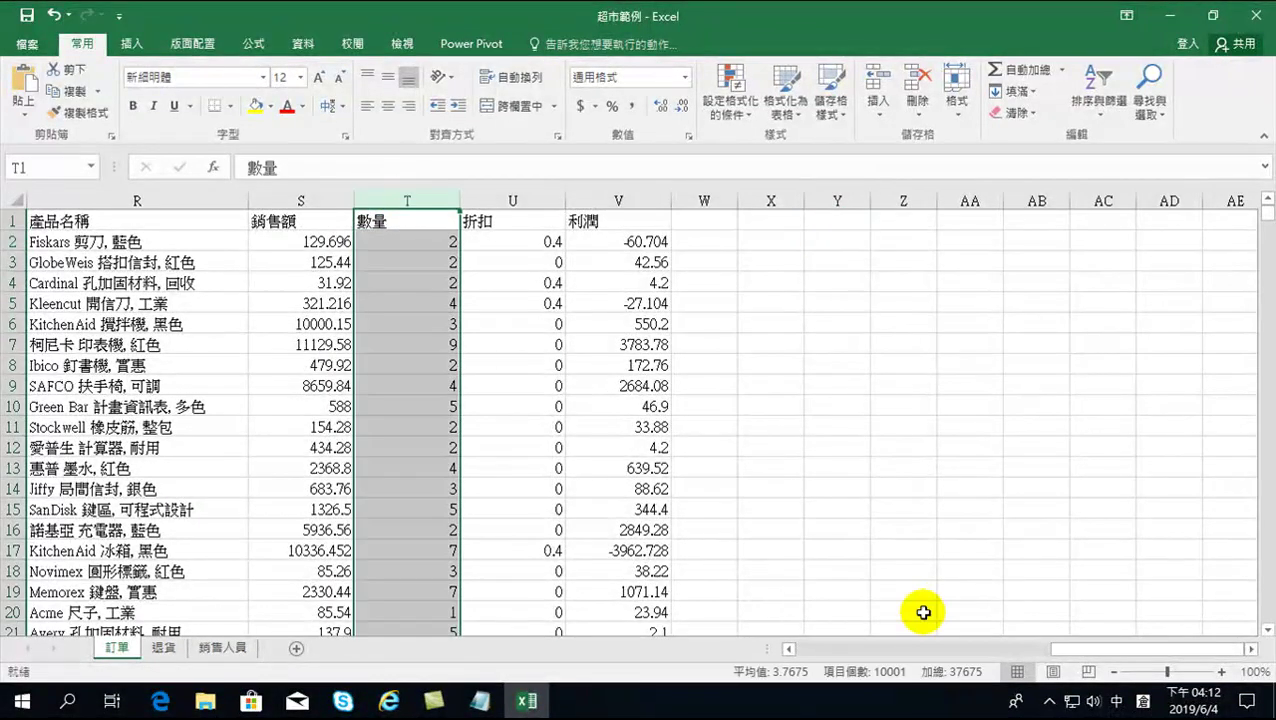
right_click(802, 678)
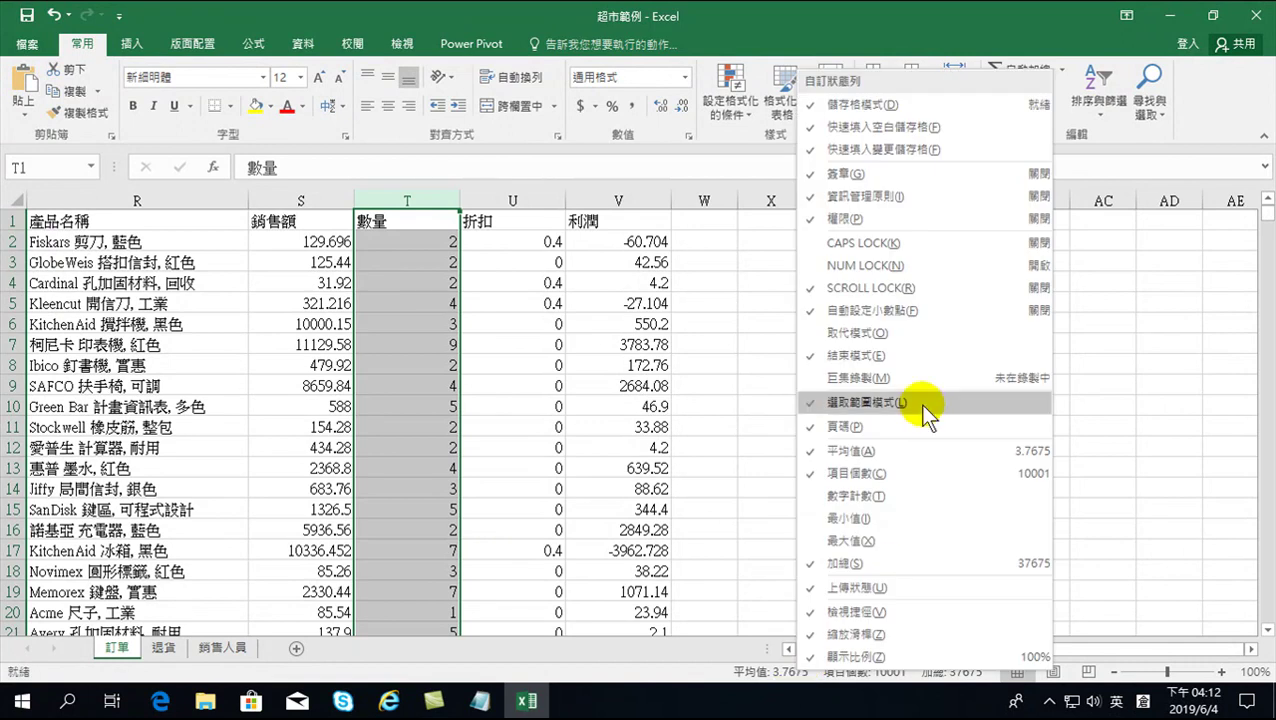
left_click(836, 519)
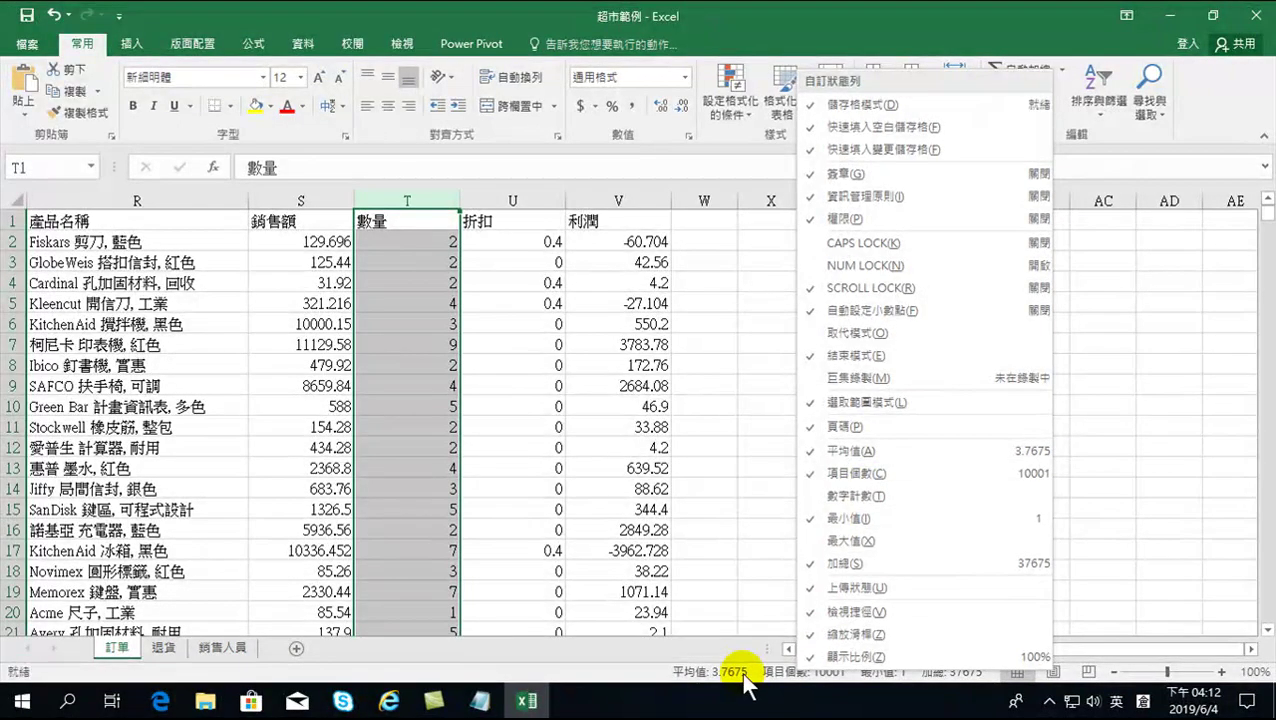
left_click(848, 541)
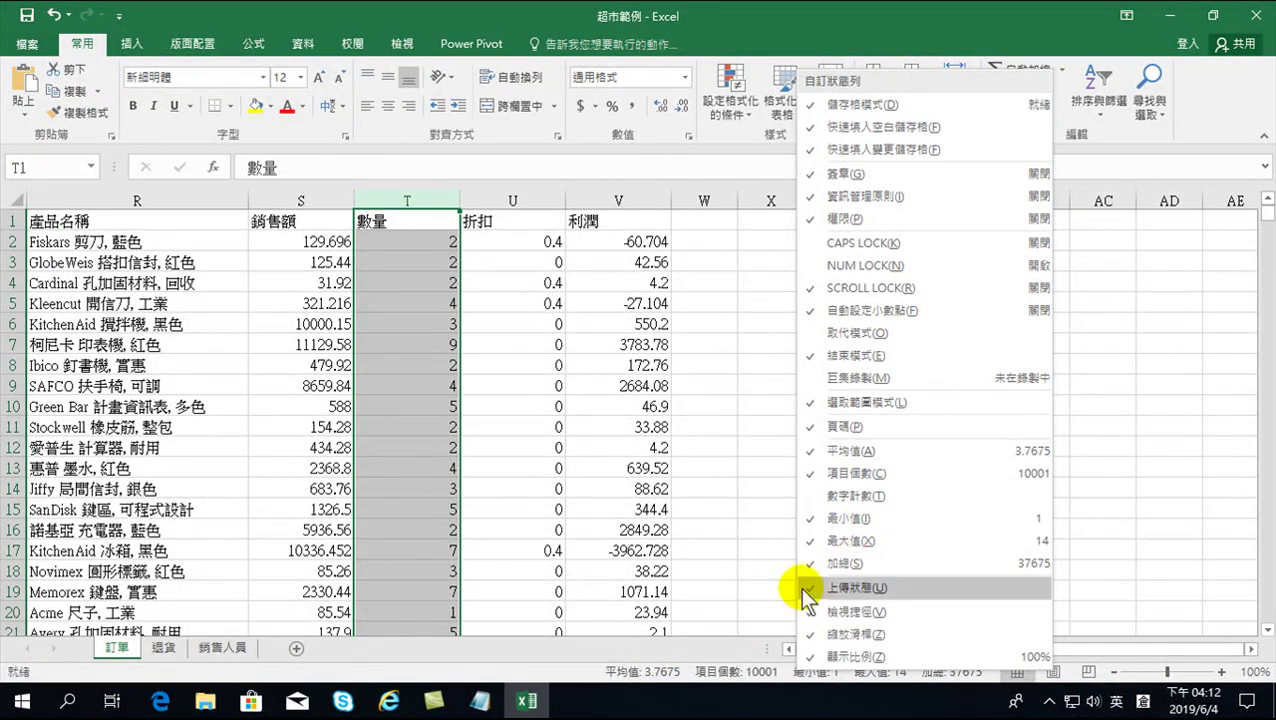
left_click(752, 508)
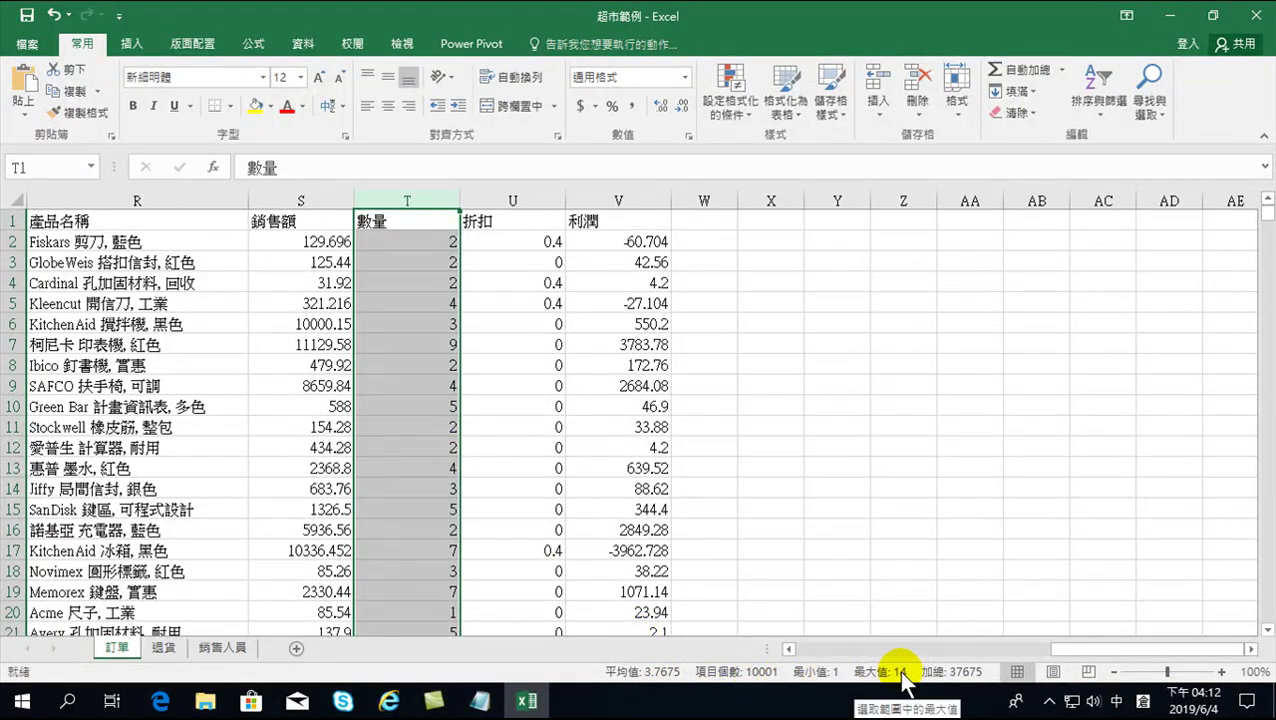
left_click(845, 232)
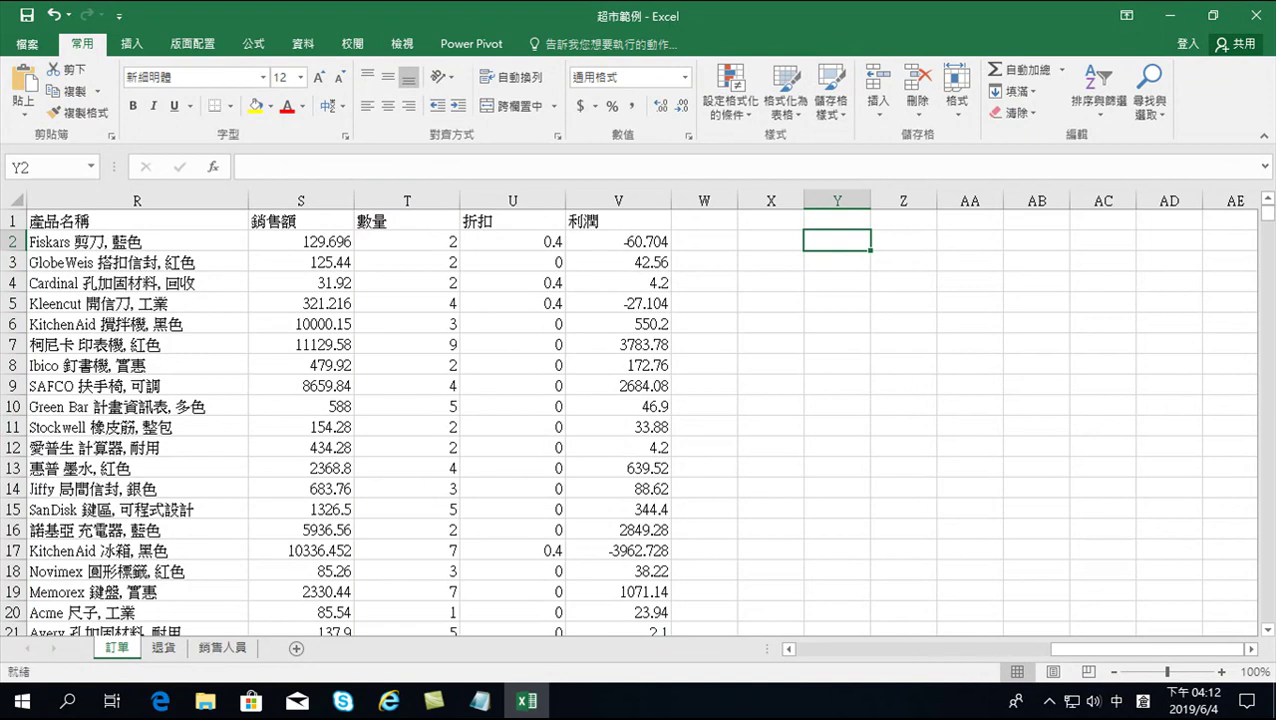
Step: Fill Y2:Y15 with the number sequence 1 through 14
type("1")
key("Return")
type("14")
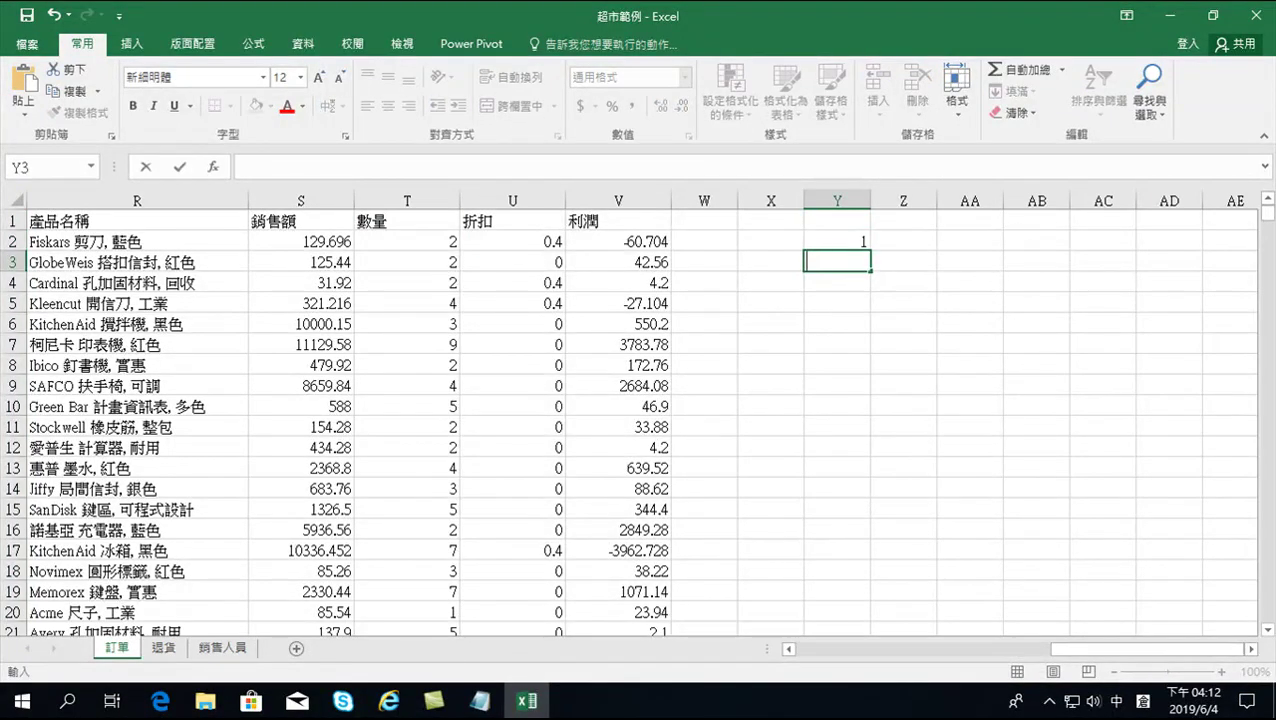
key("Return")
left_click_drag(852, 235, 853, 520)
left_click_drag(853, 520, 853, 520)
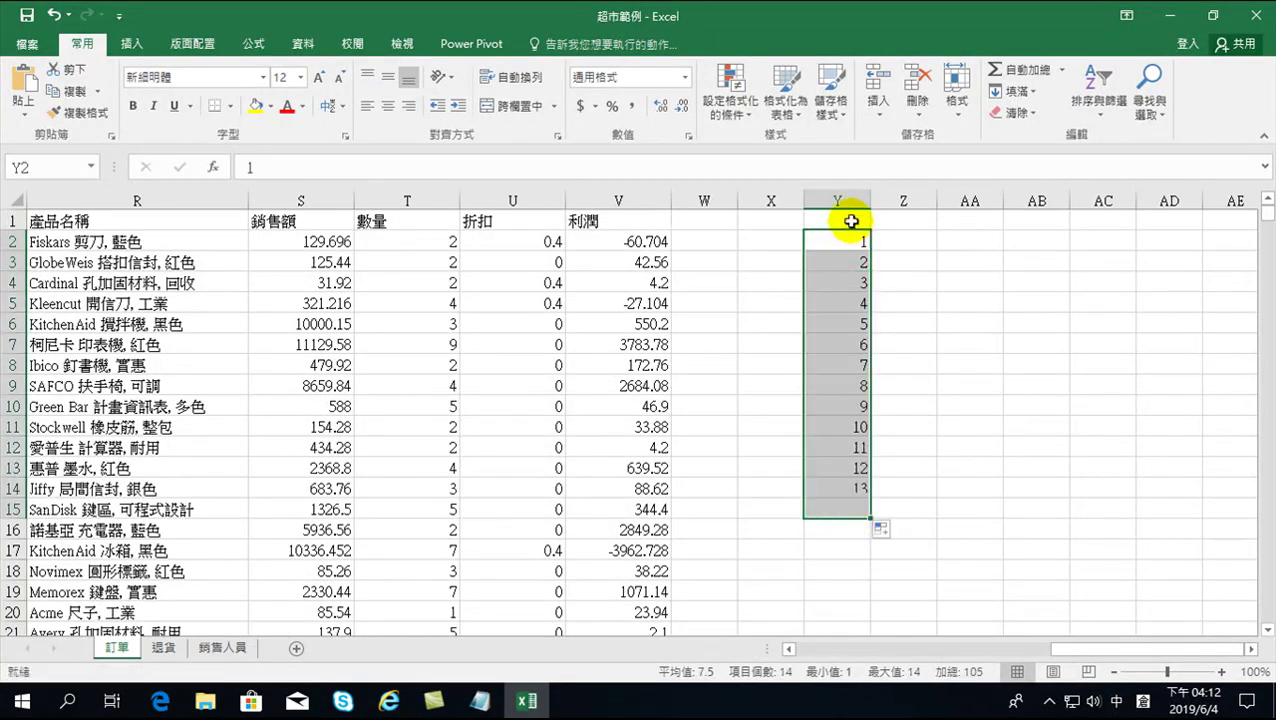
Step: Enter the heading 次數 in cell Y1
left_click(849, 218)
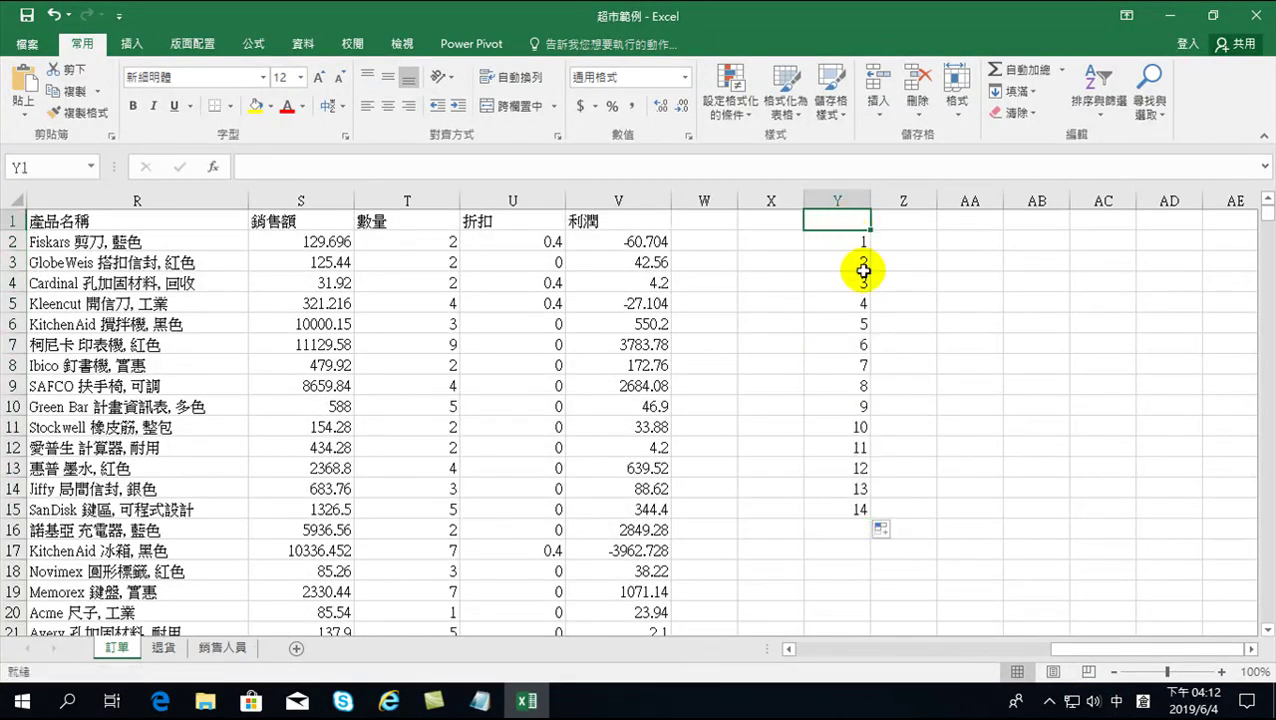
type("次數")
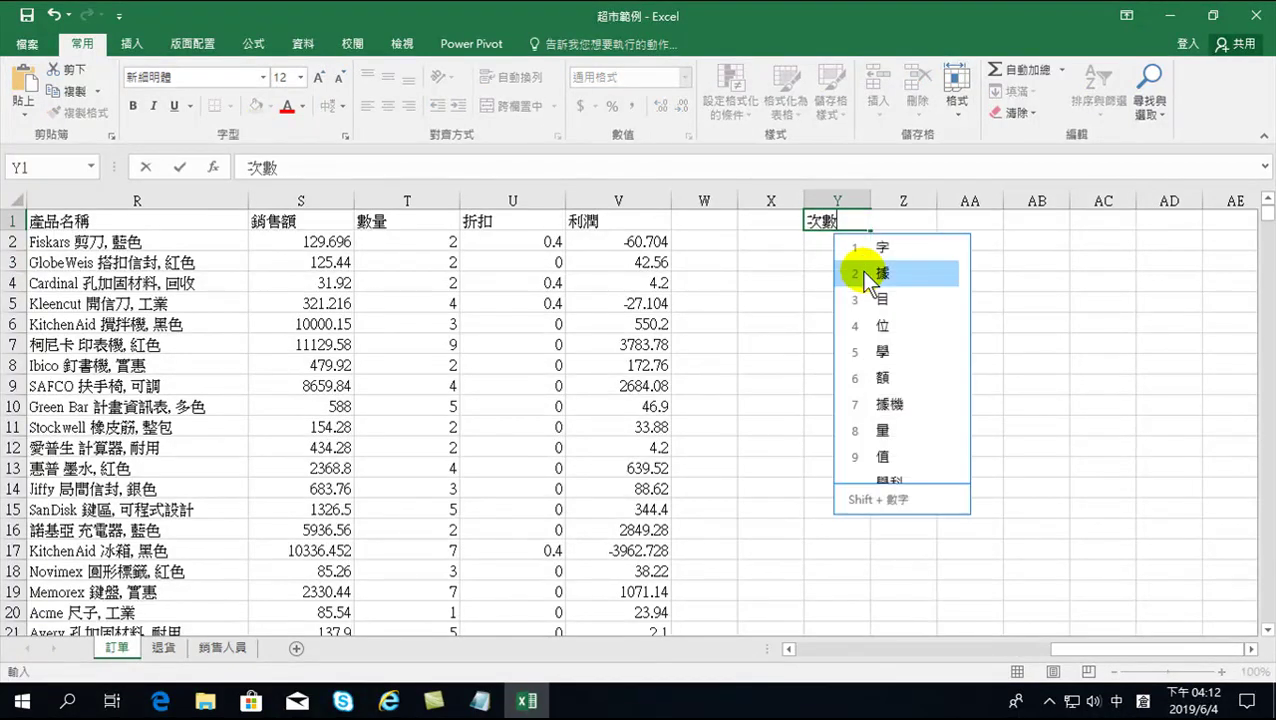
key("Return")
key("Up")
key("Right")
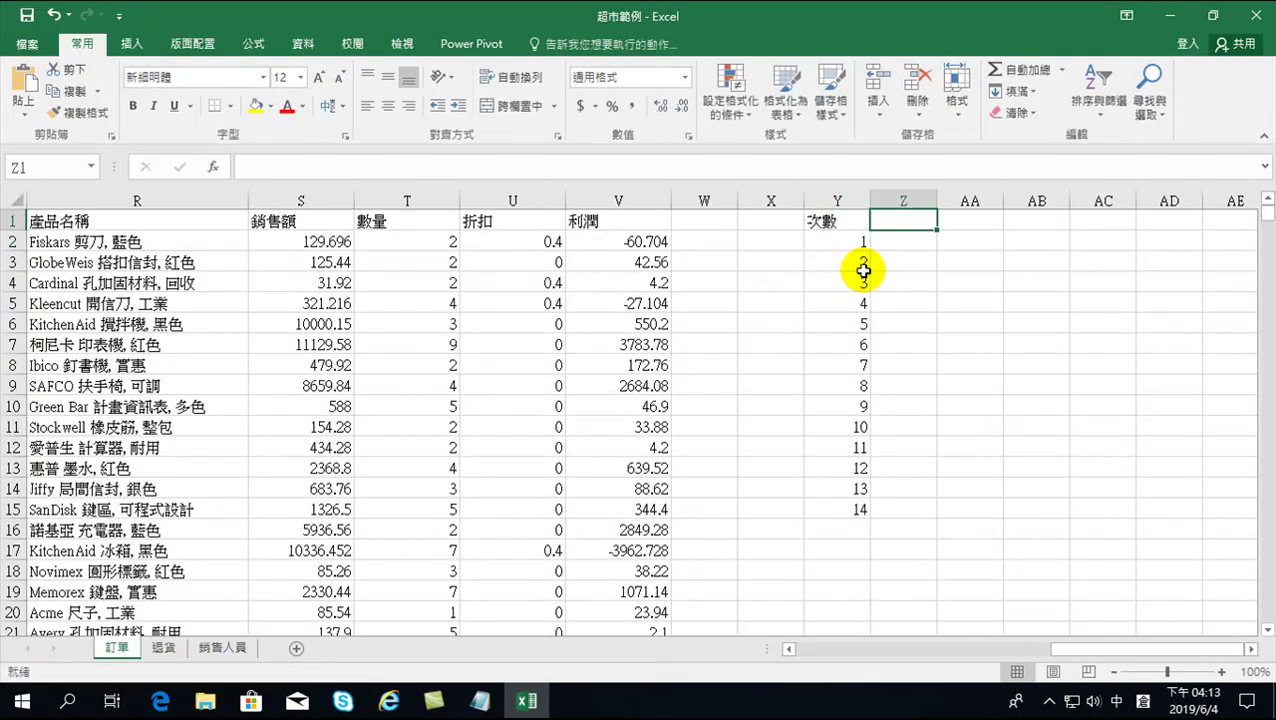
key("Down")
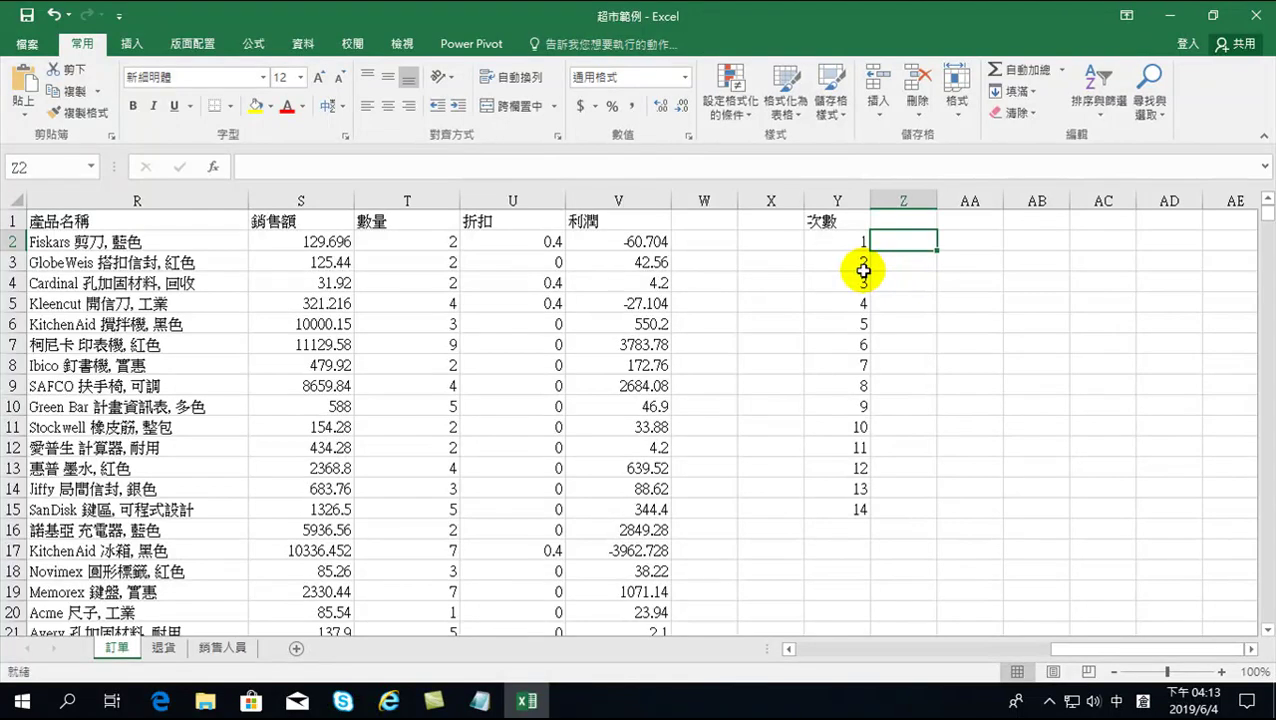
Step: Enter =COUNTIF(T2:T10001,Y2) in Z2 to count how often Y2's quantity appears
type("=")
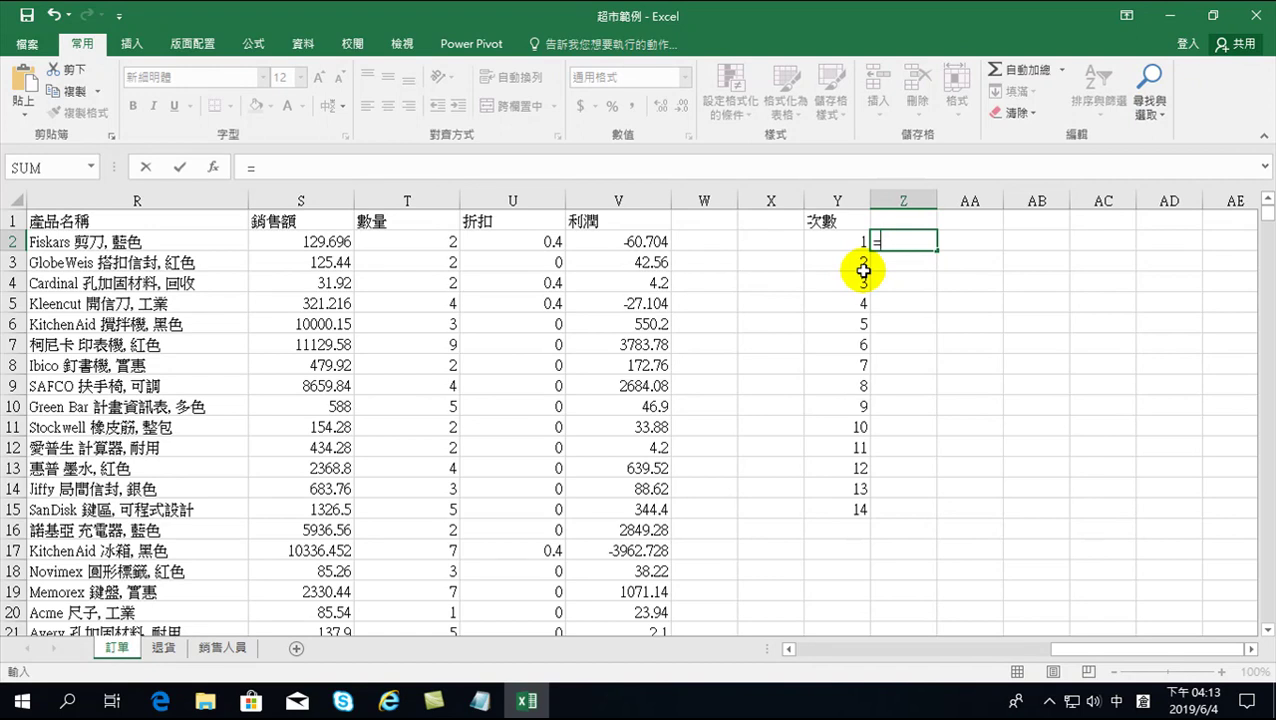
type("ㄕ")
key("BackSpace")
key("shift")
type("sumi")
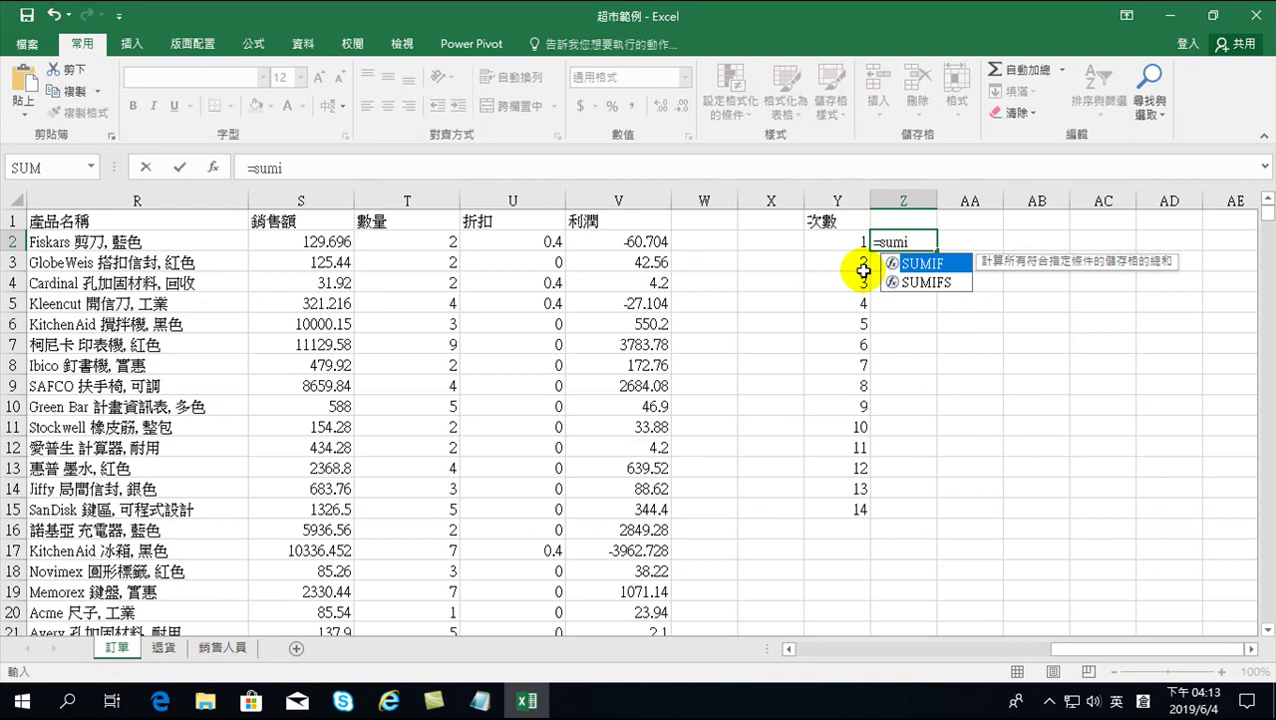
type("f")
key("BackSpace")
key("BackSpace")
key("BackSpace")
key("BackSpace")
key("BackSpace")
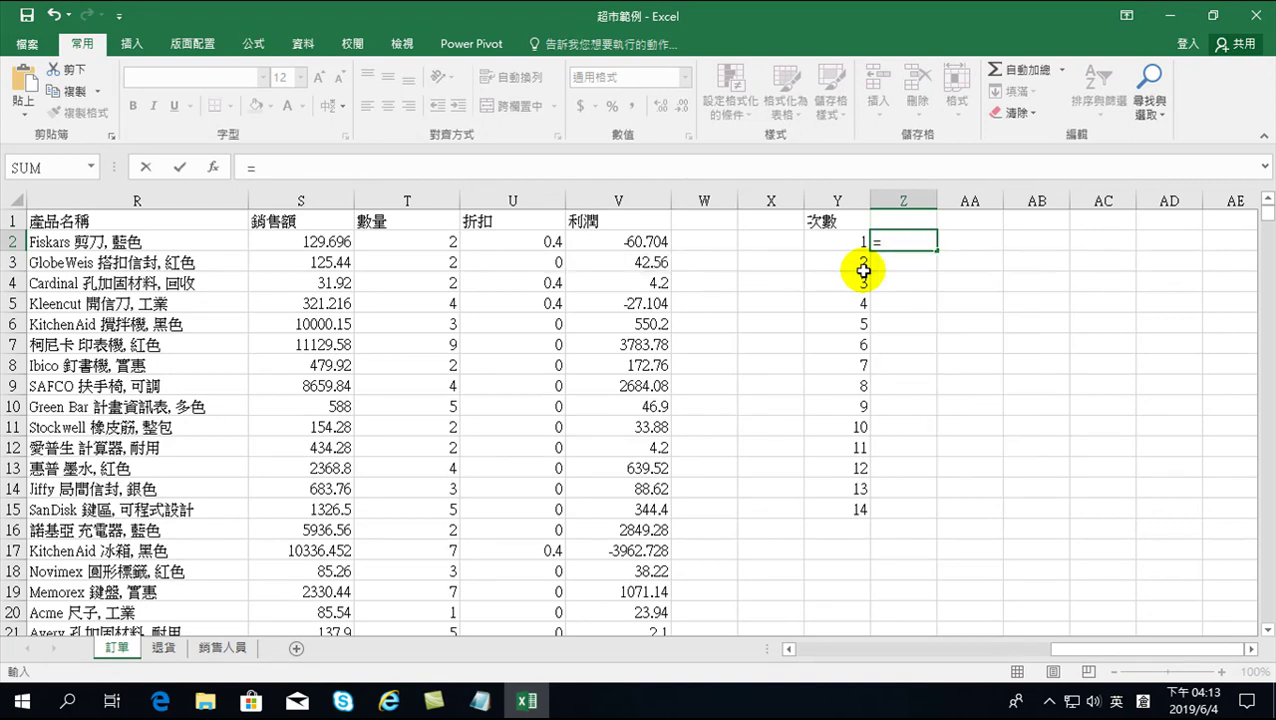
type("countif(")
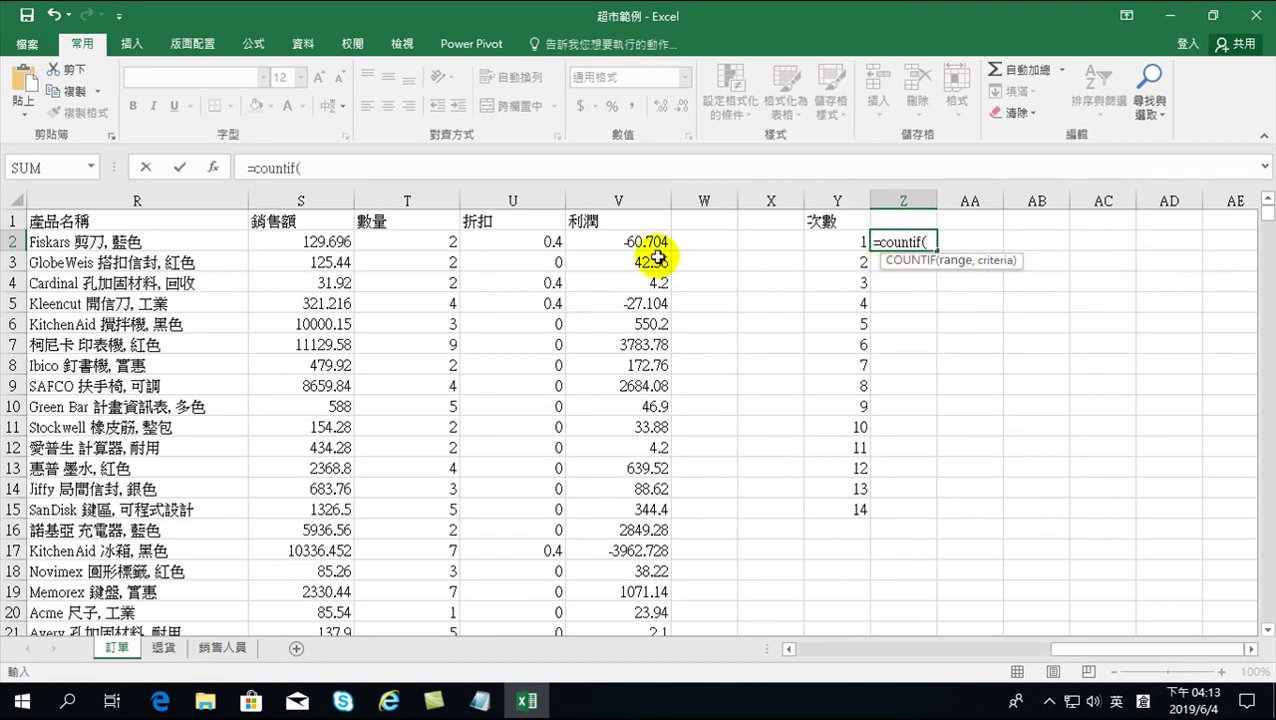
left_click_drag(1097, 646, 1068, 654)
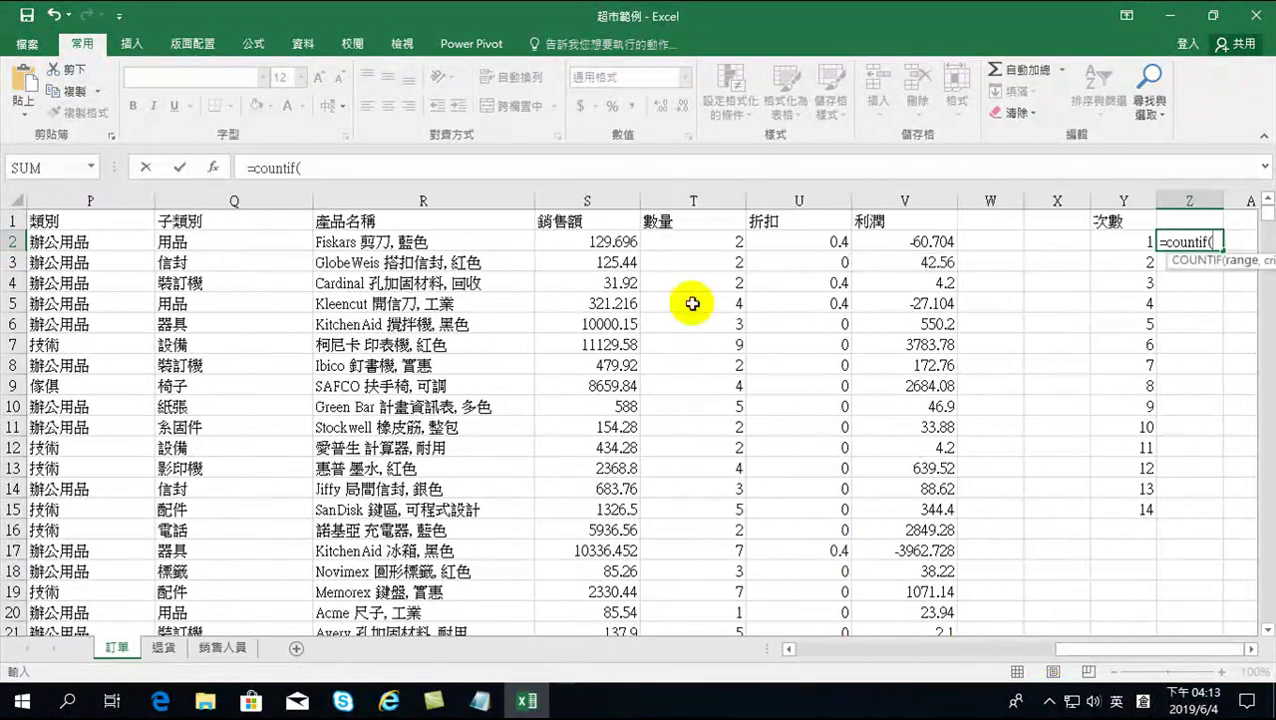
left_click(703, 238)
left_click_drag(703, 238, 692, 365)
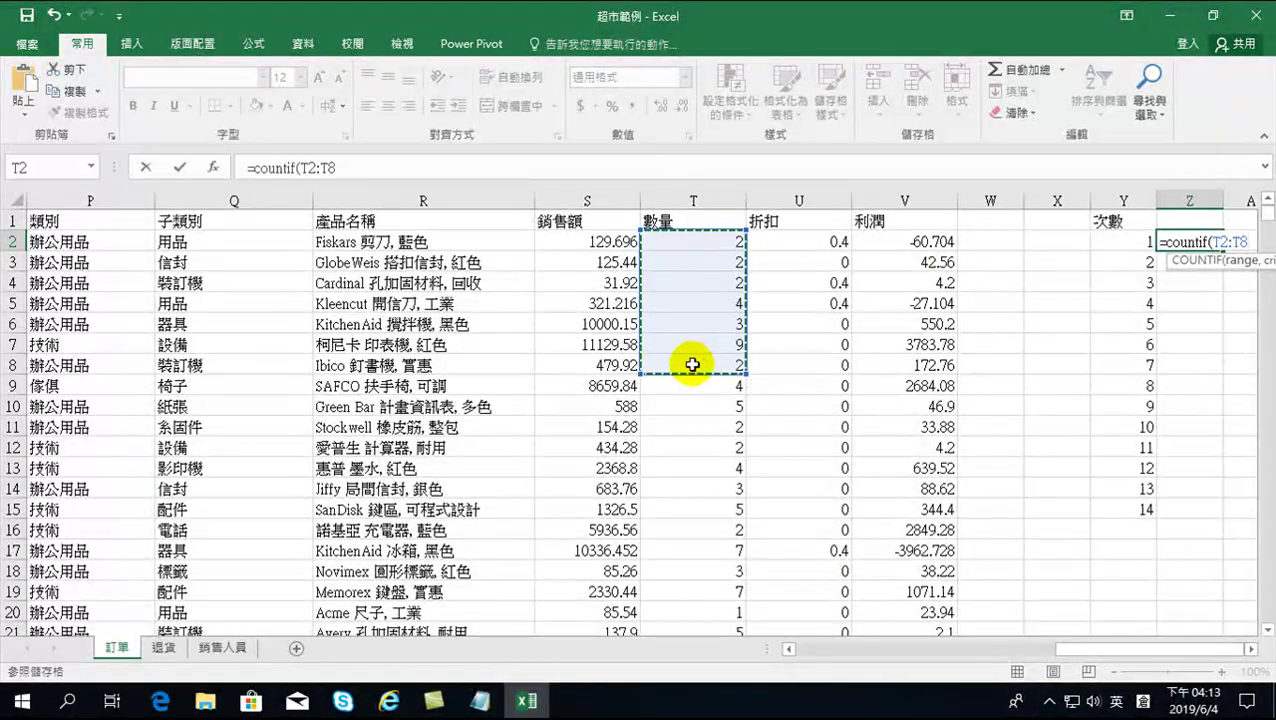
left_click(335, 167)
key("BackSpace")
type("100")
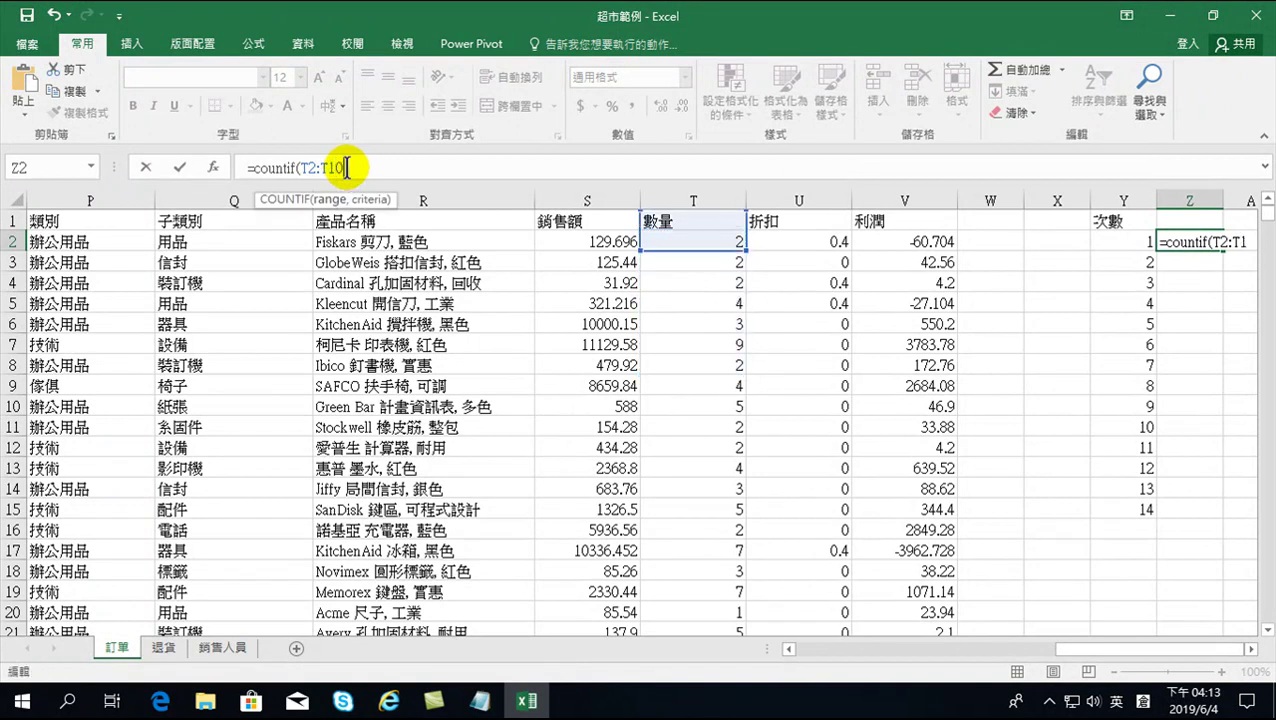
type("01")
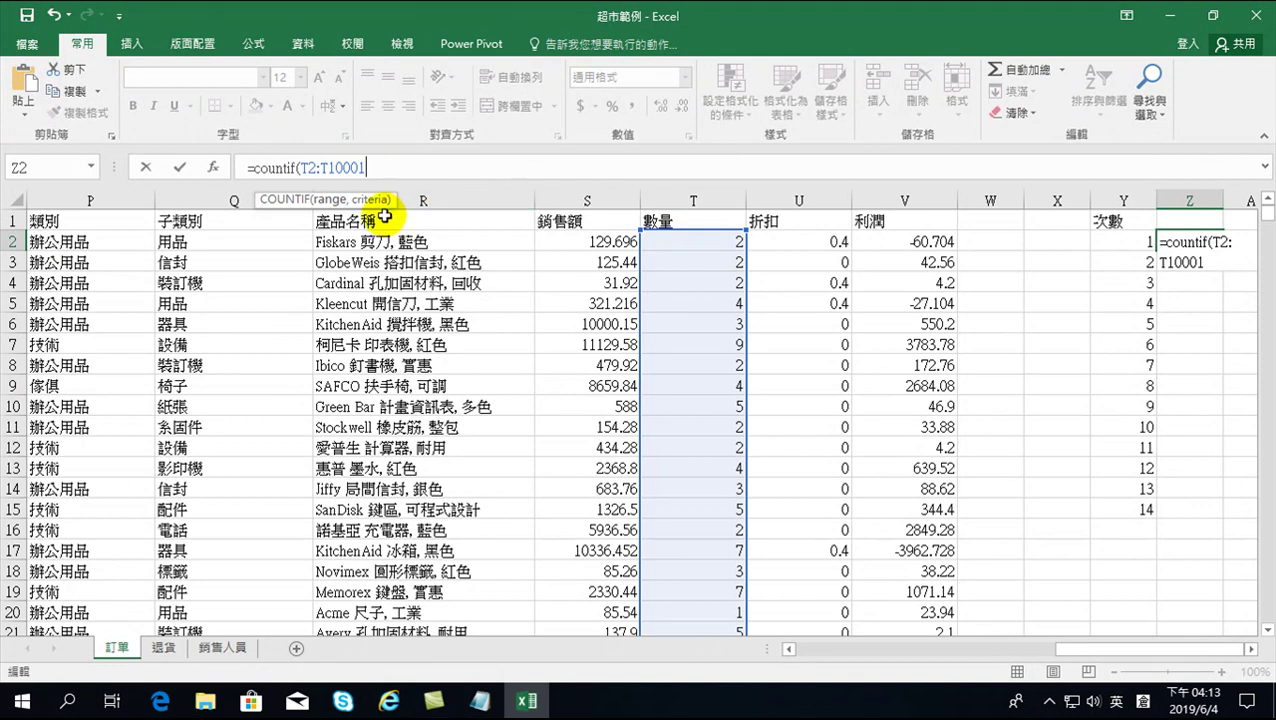
type(",")
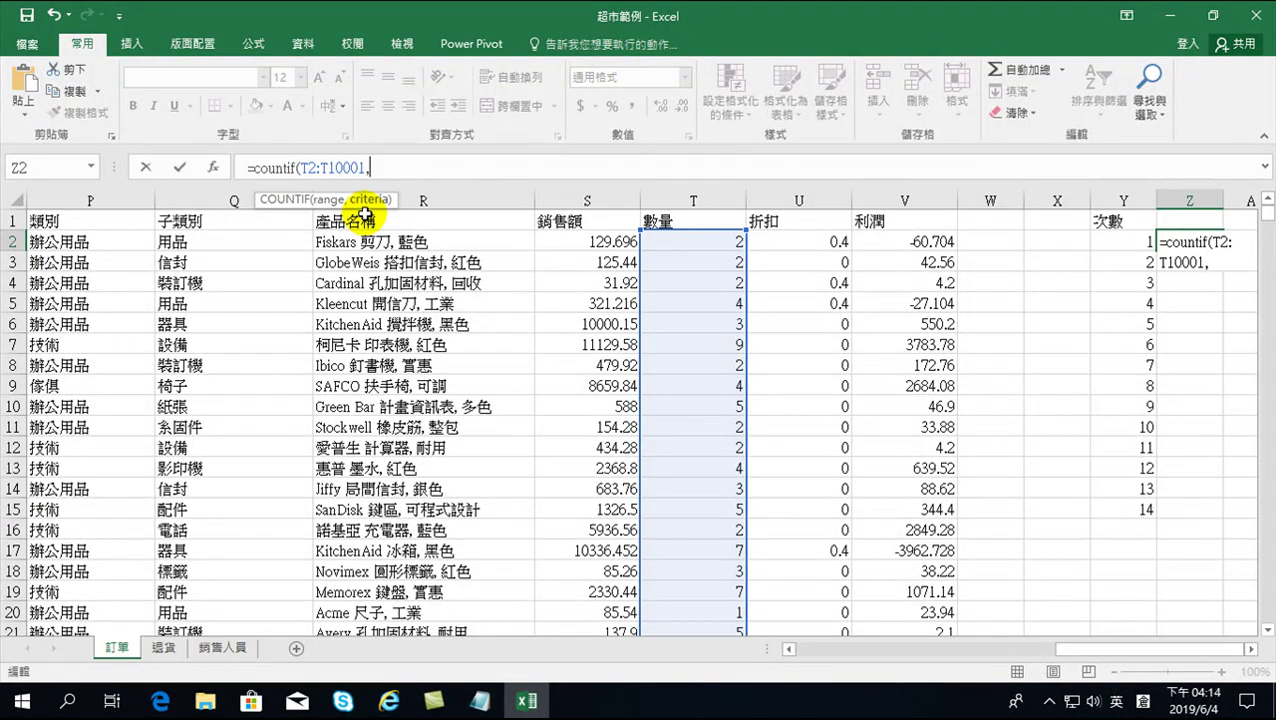
left_click(1111, 244)
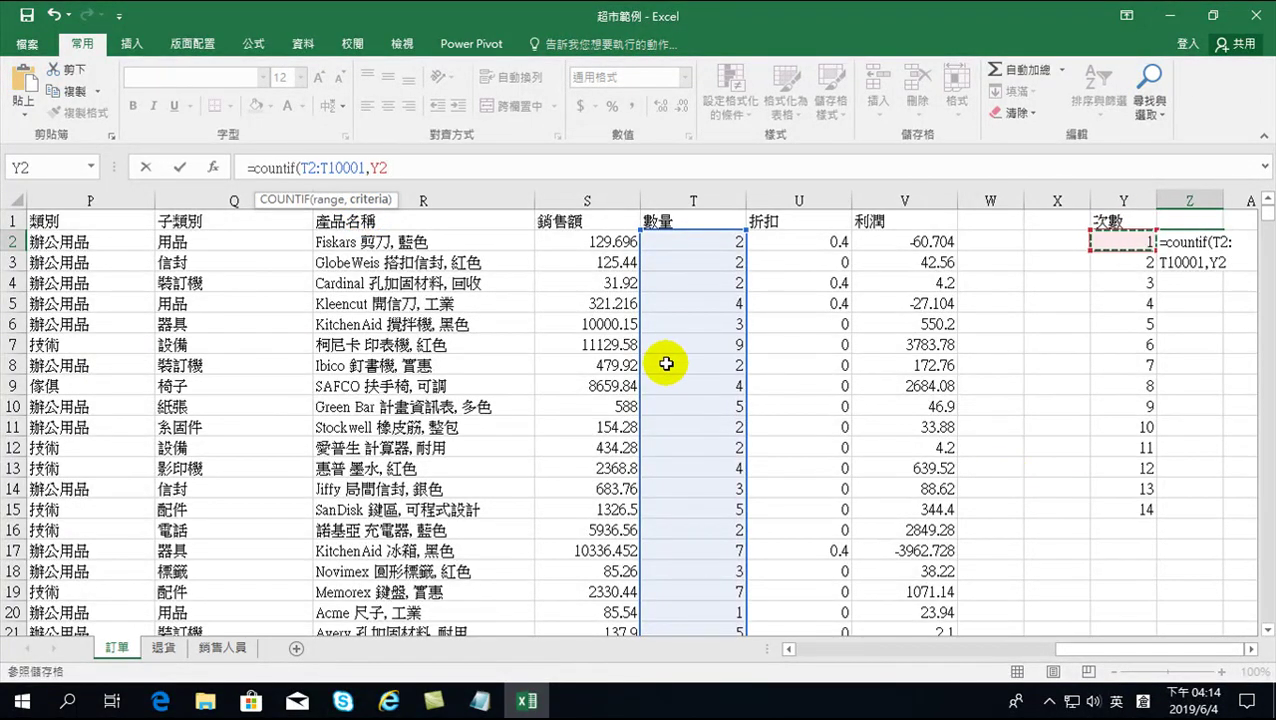
type(")")
Step: Make the count range absolute ($T$2:$T$10001) and fill the formula down to Z15
left_click(309, 166)
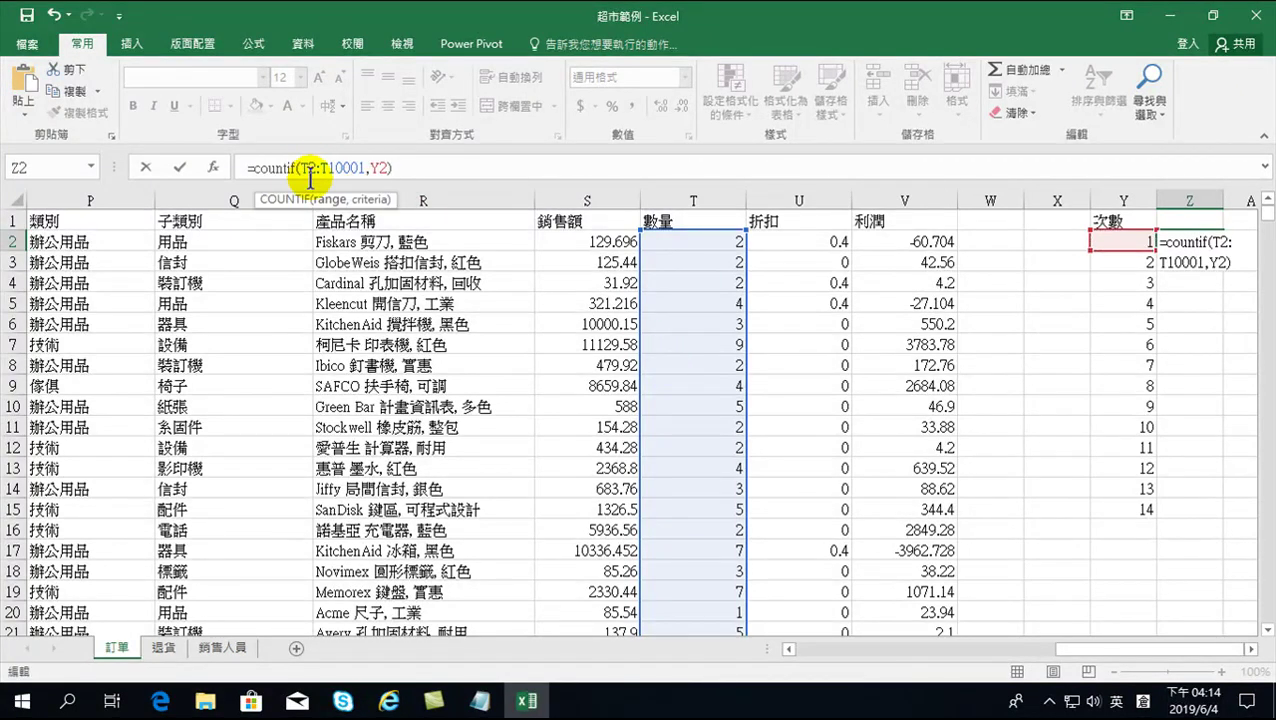
key("F4")
left_click(357, 166)
key("F4")
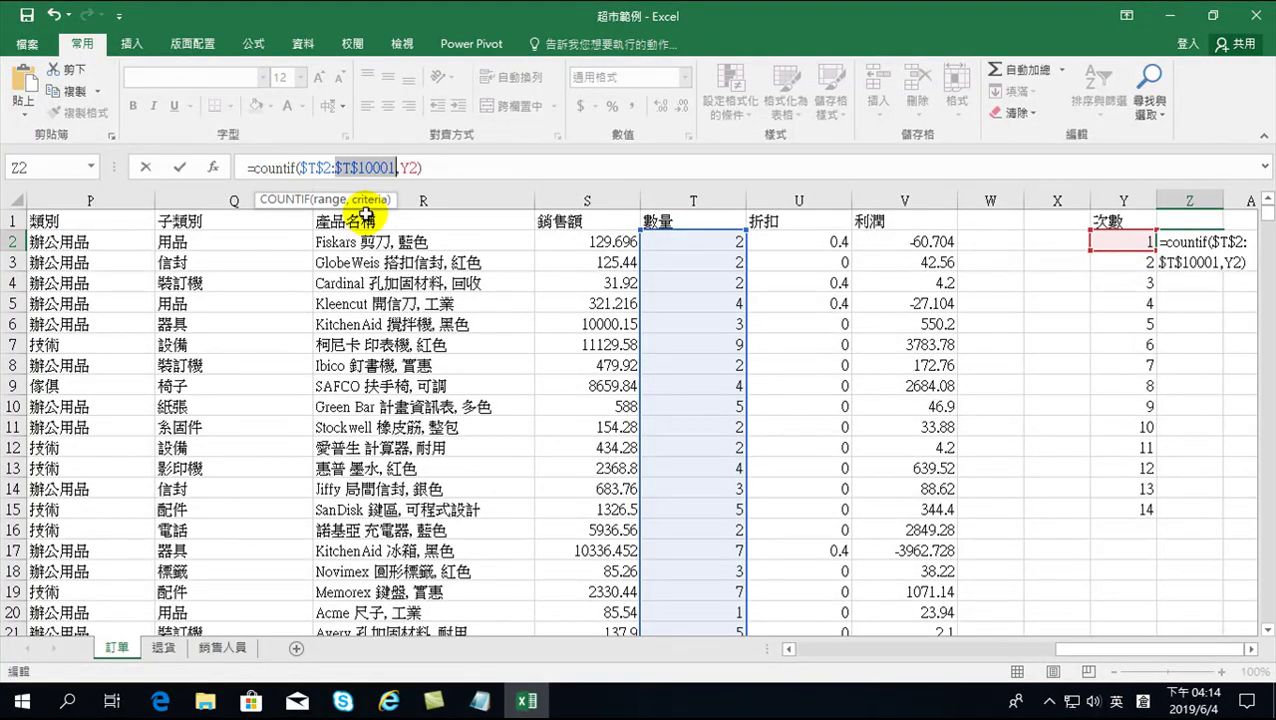
key("Return")
left_click(1217, 241)
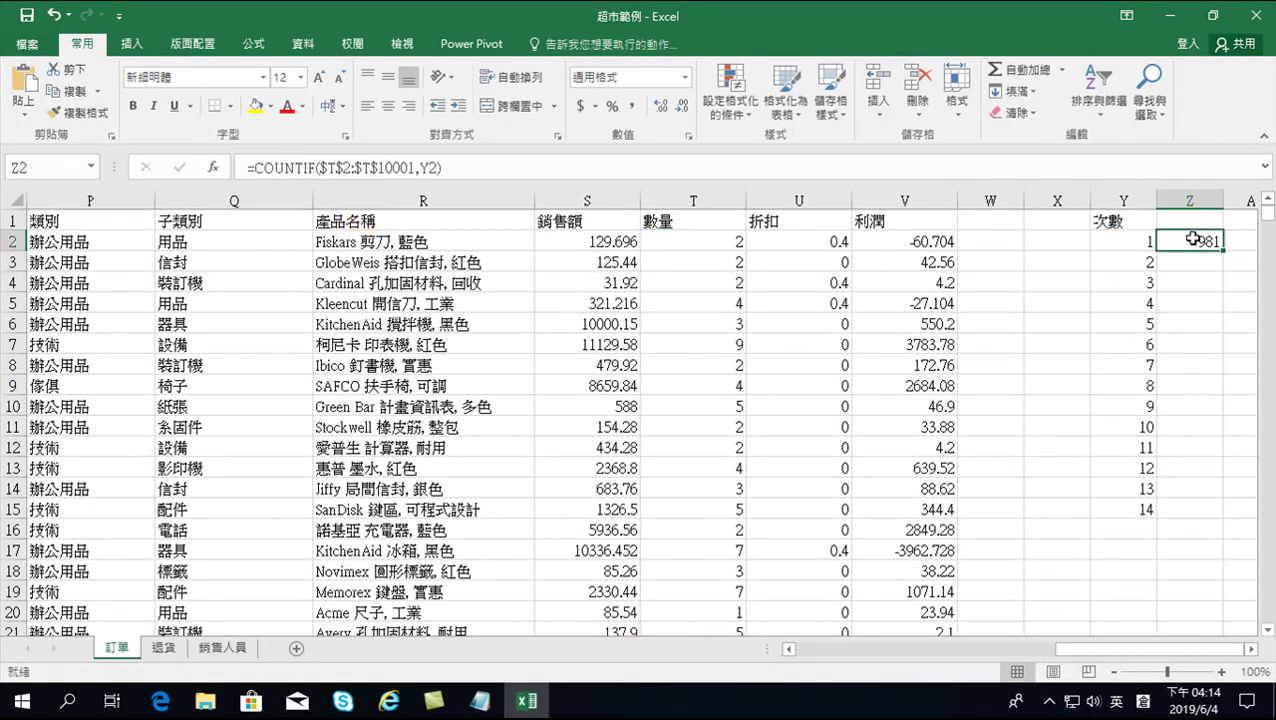
left_click_drag(1222, 251, 1218, 520)
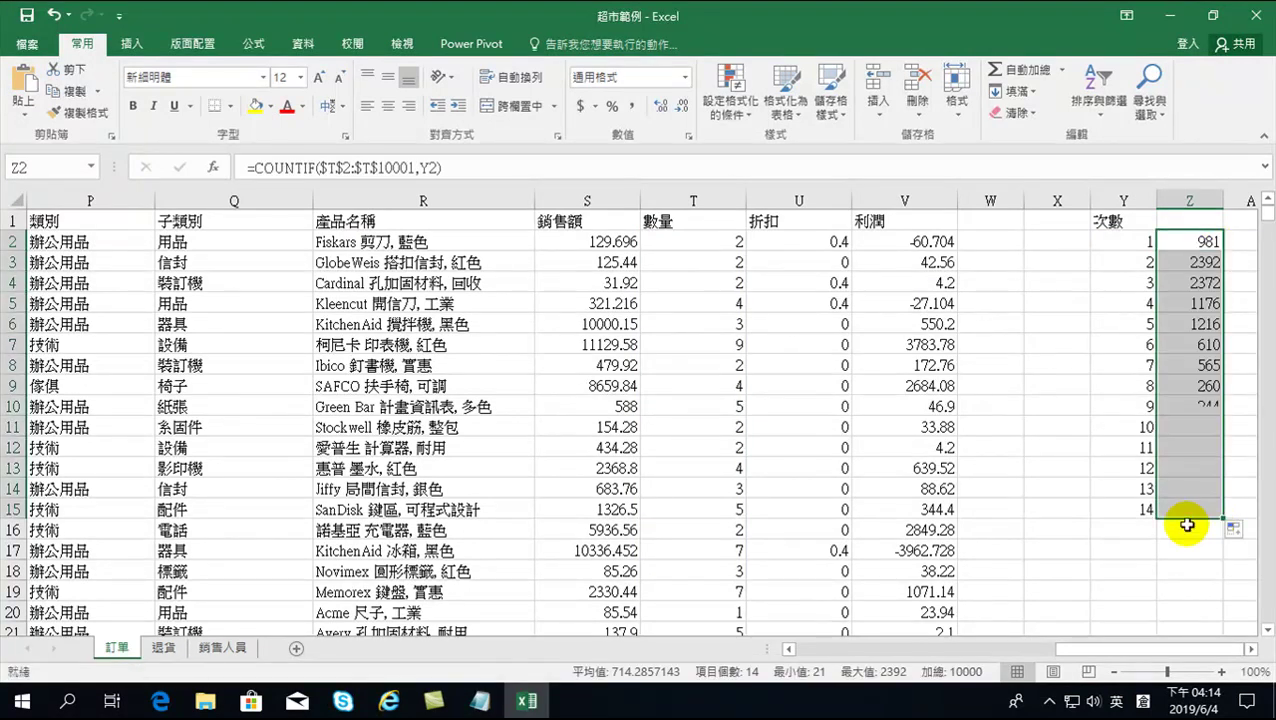
left_click(1200, 215)
left_click(1139, 240)
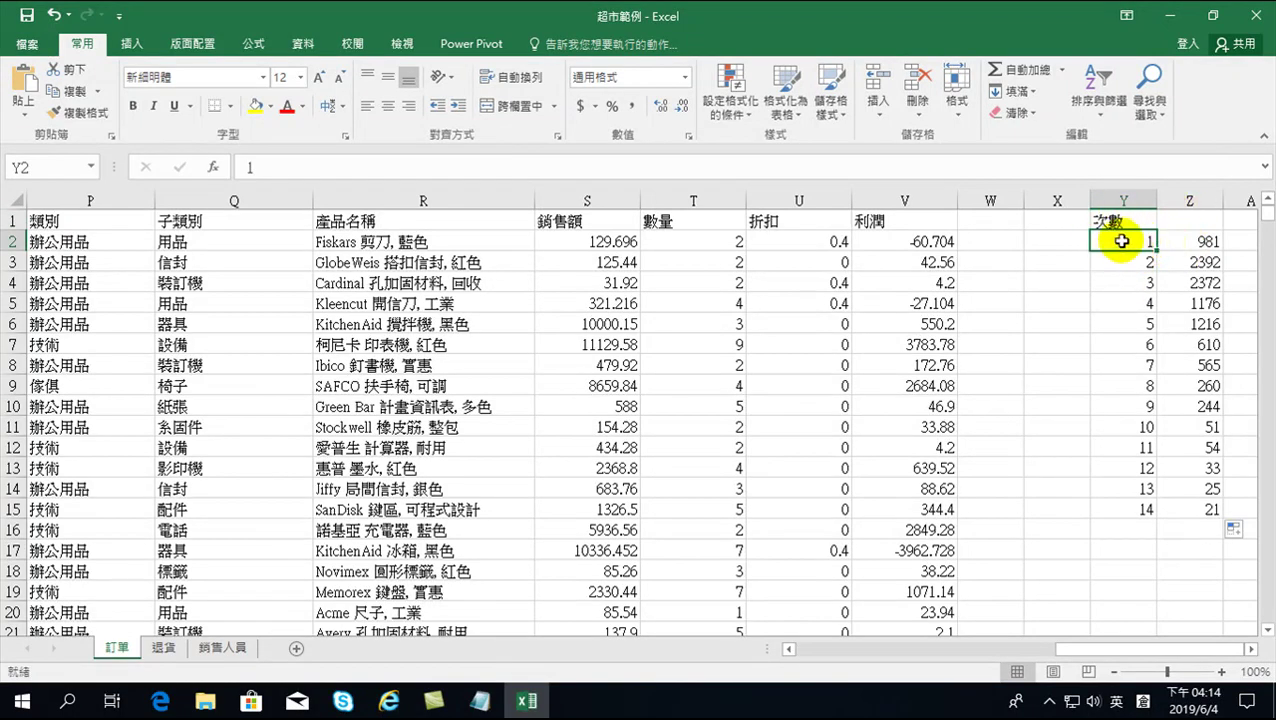
Step: Type the heading 頻率 into cell Z1 above the counts
left_click(1188, 222)
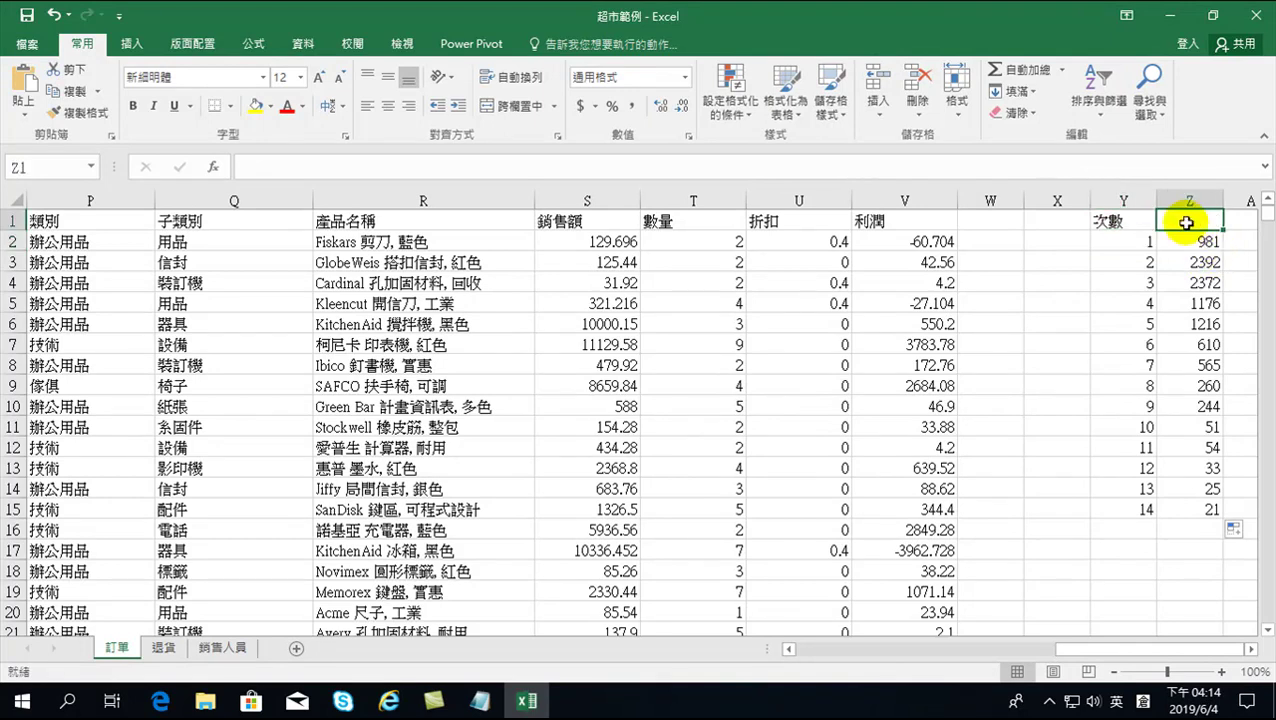
type("卜竹一")
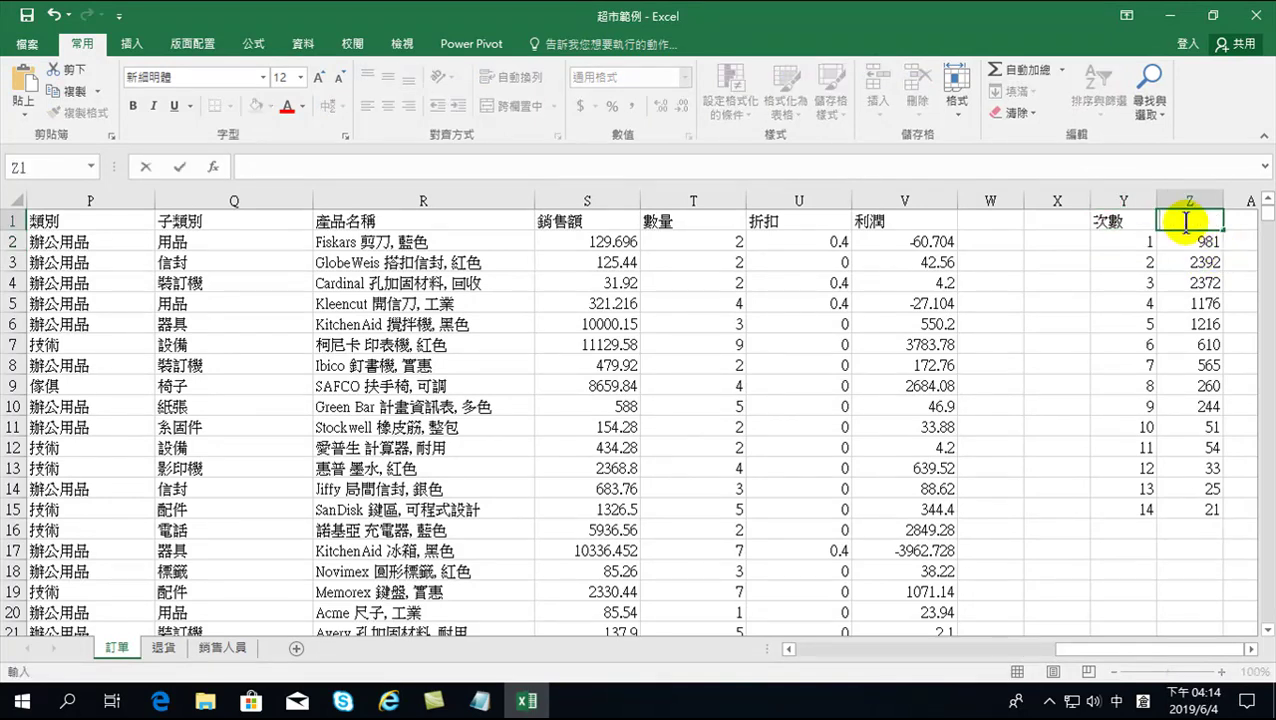
type("頻次")
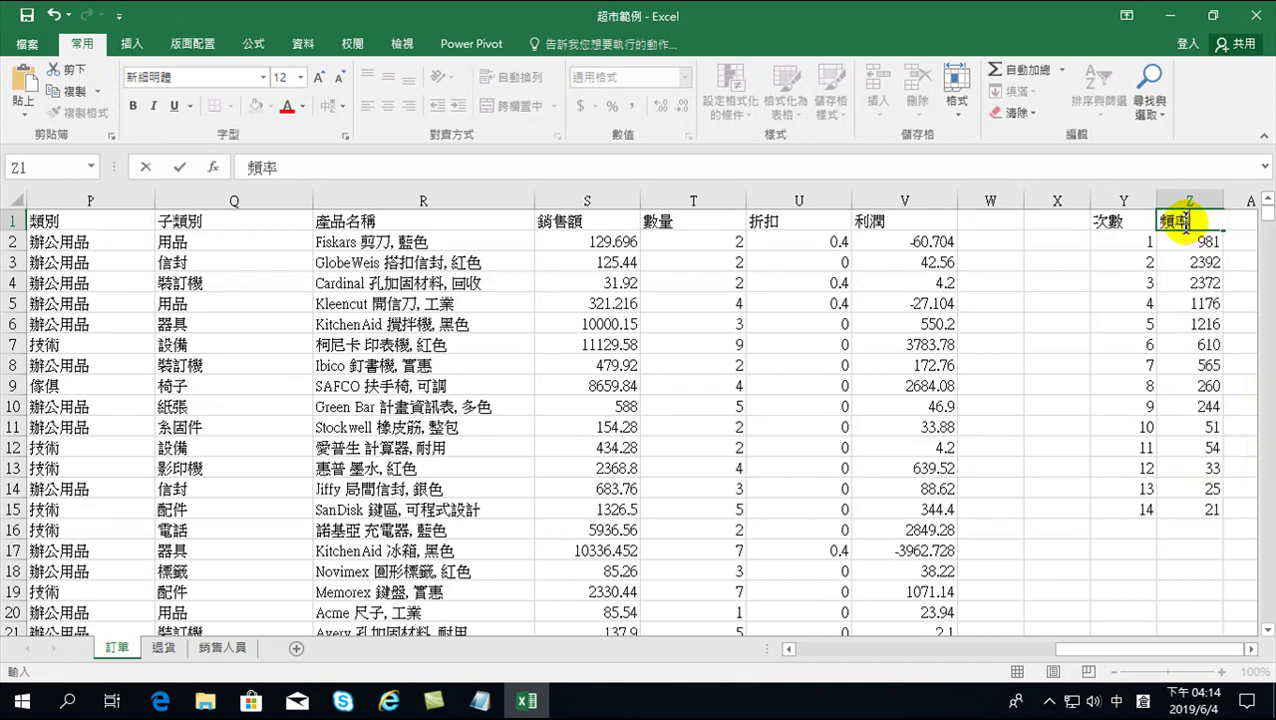
key("Return")
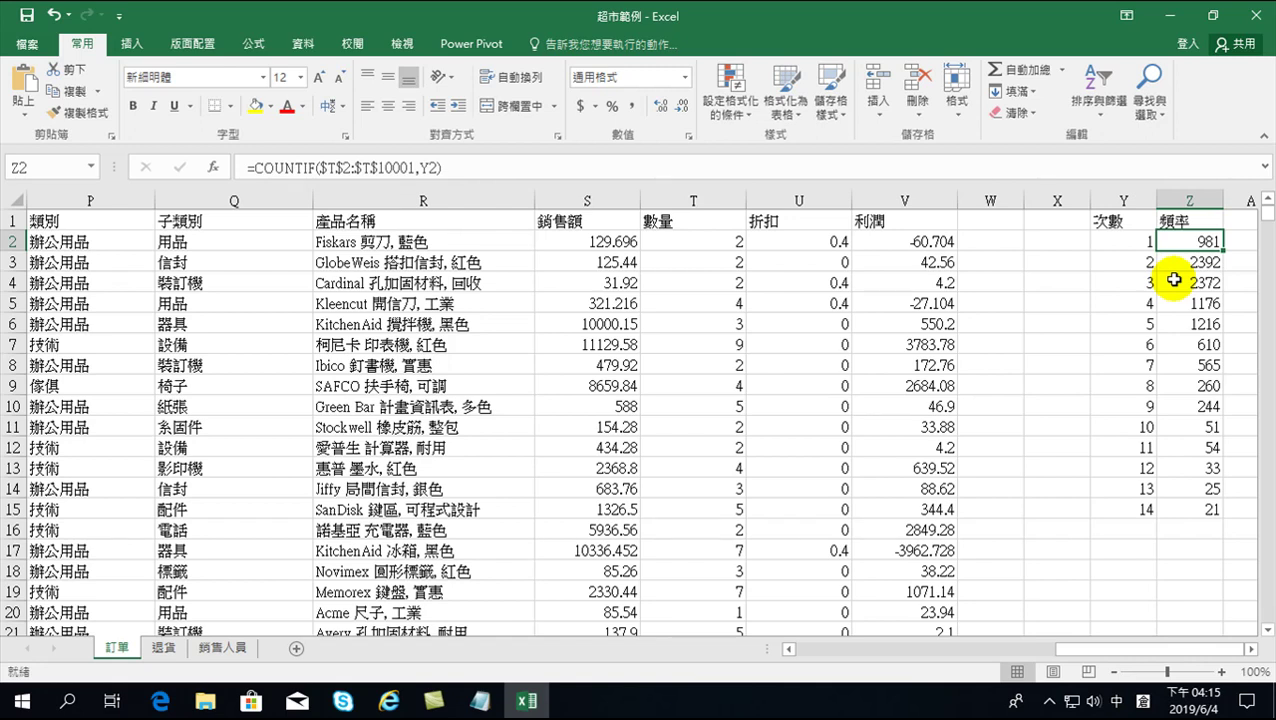
Step: Insert a clustered column chart of the Y1:Z15 frequency table
left_click_drag(1130, 222, 1182, 507)
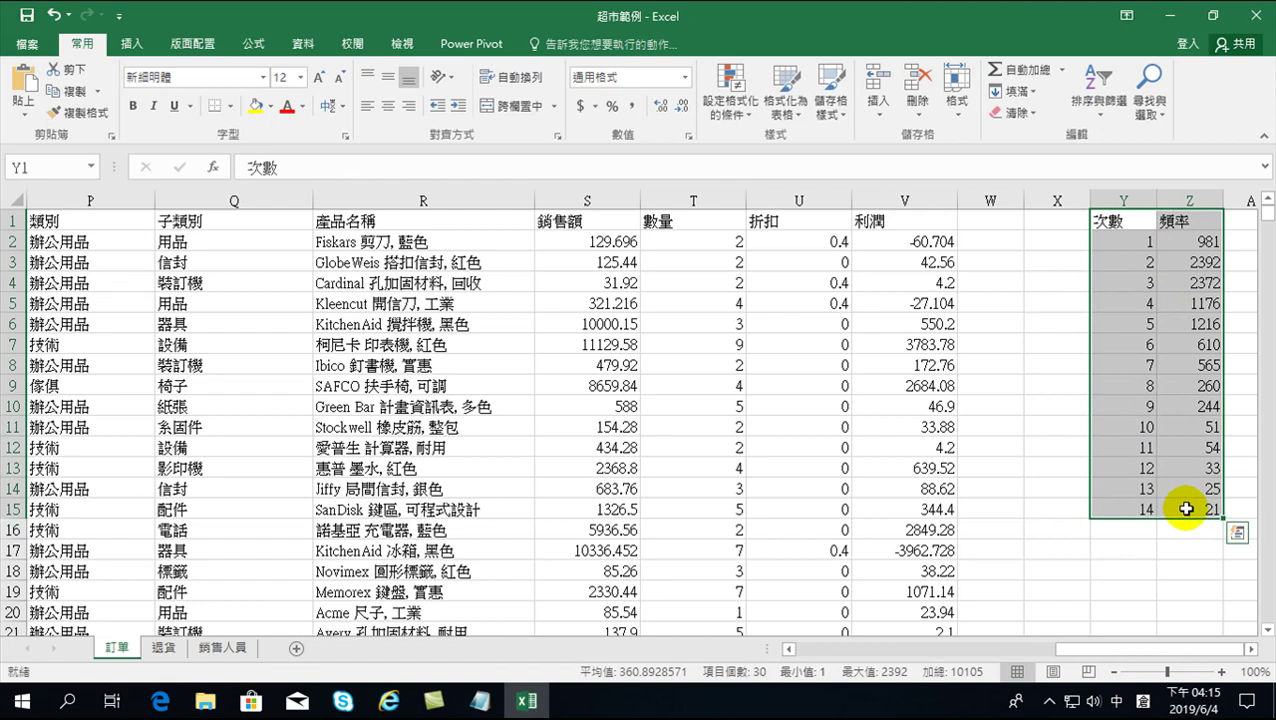
left_click_drag(1183, 234, 1202, 507)
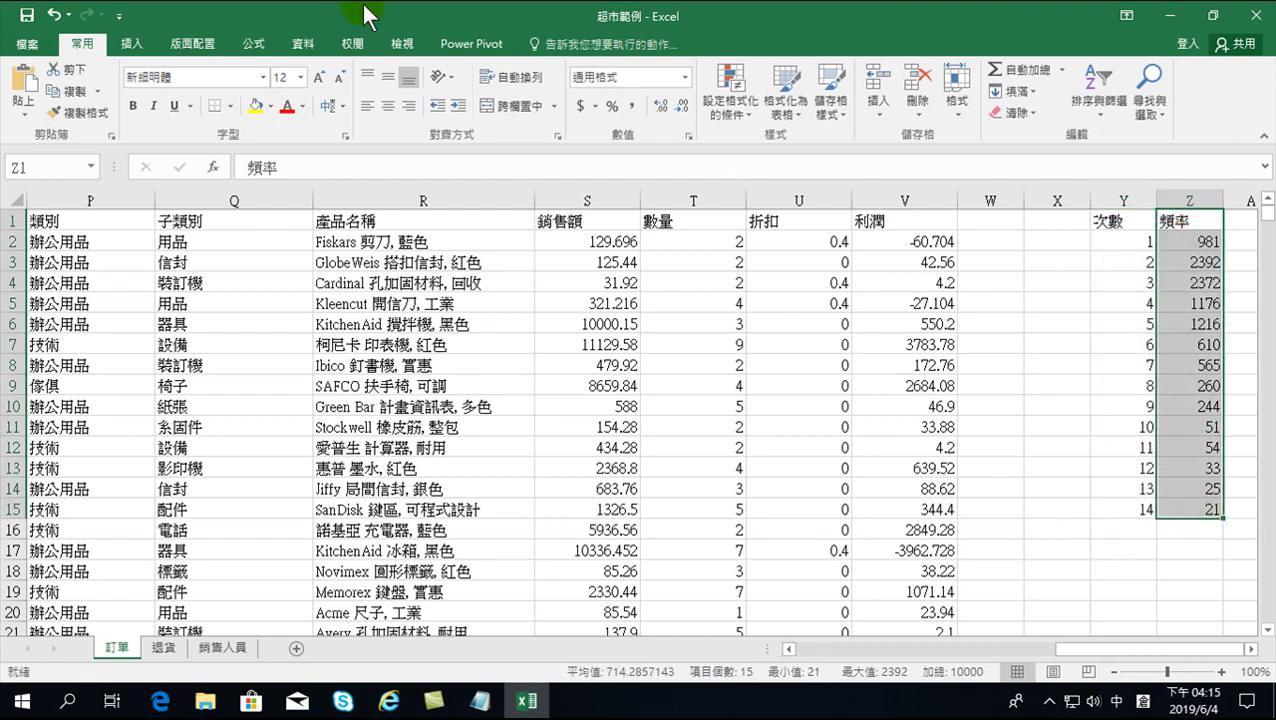
left_click_drag(1111, 218, 1166, 510)
left_click(131, 44)
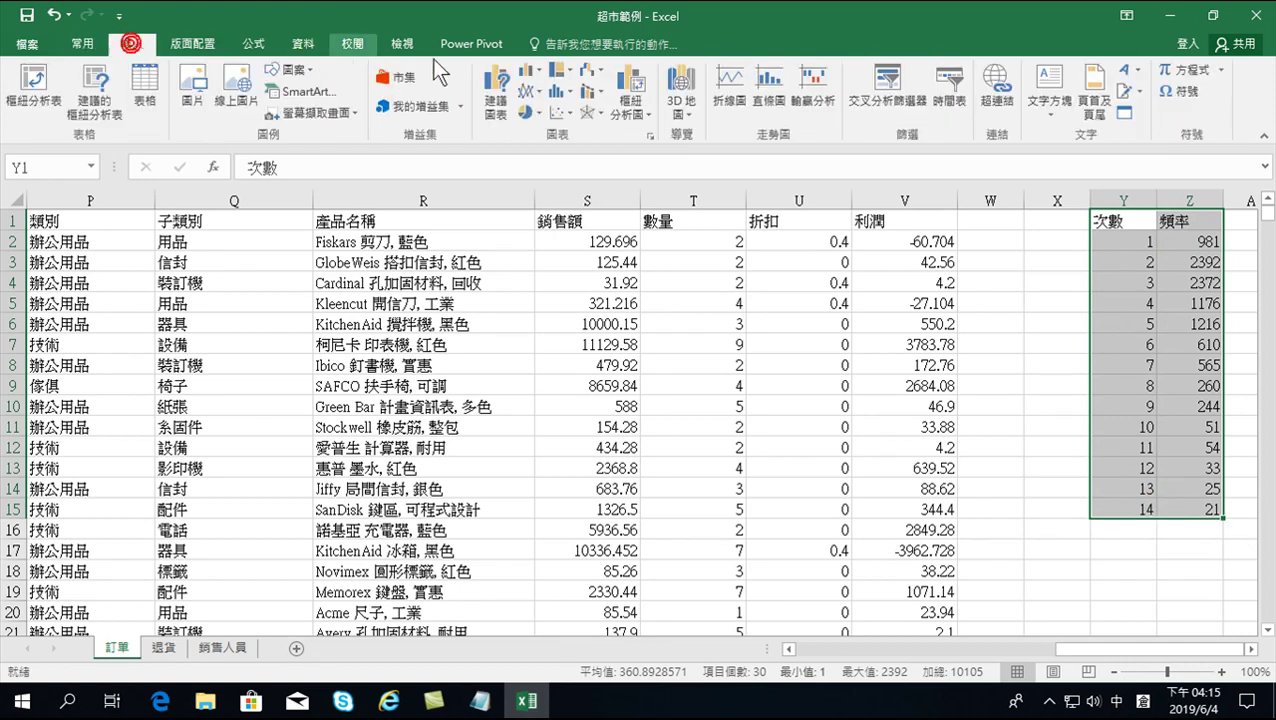
left_click(521, 70)
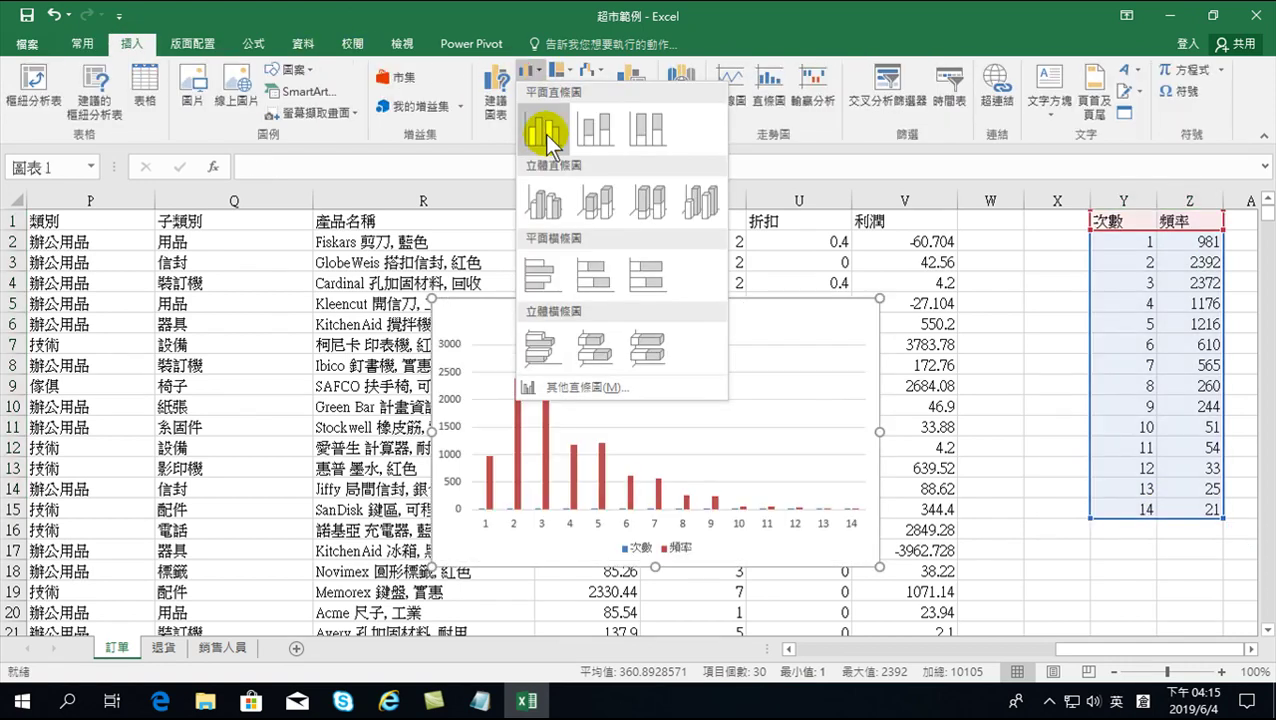
left_click(544, 134)
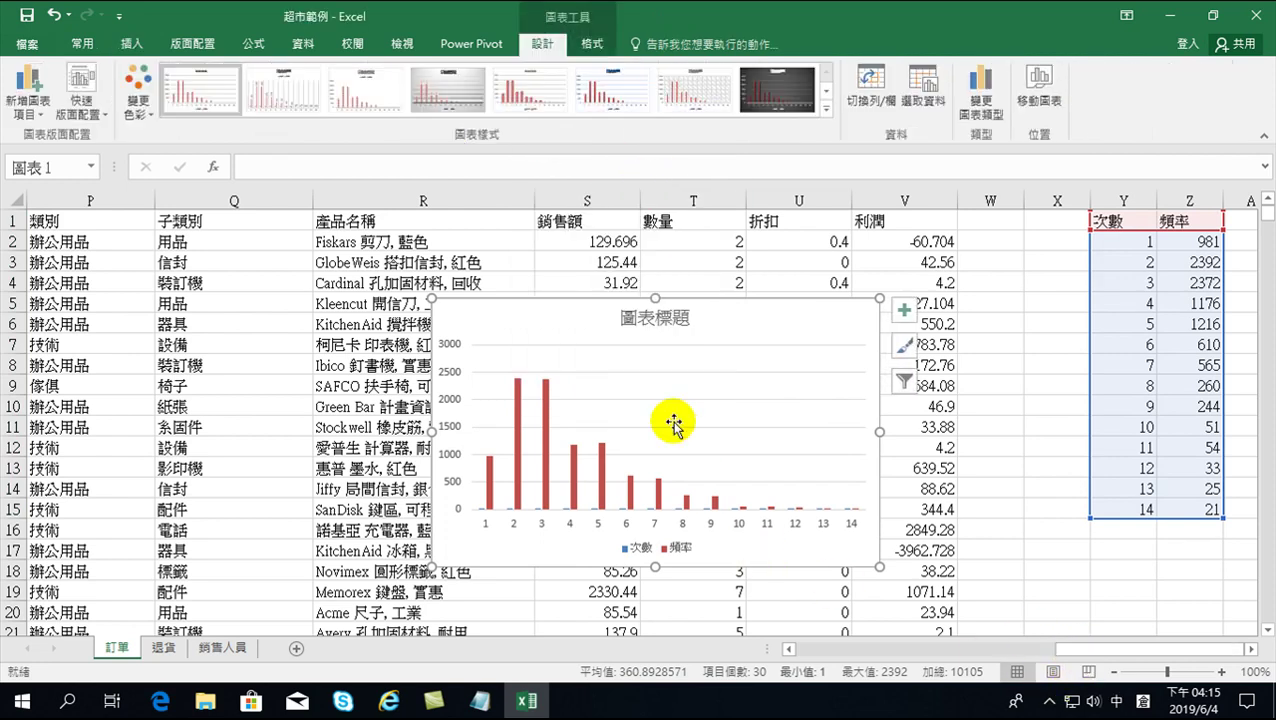
Step: Drag the column chart to the right, beside the frequency table
left_click_drag(490, 318, 1130, 294)
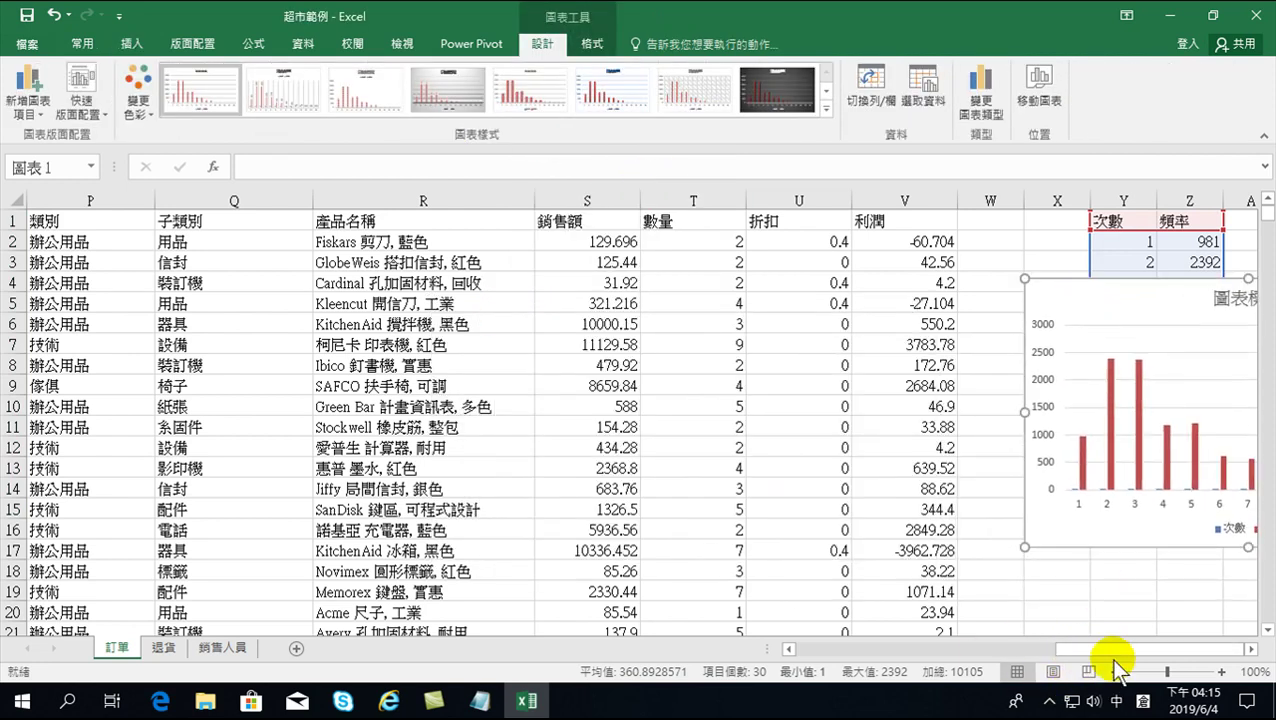
left_click(1250, 649)
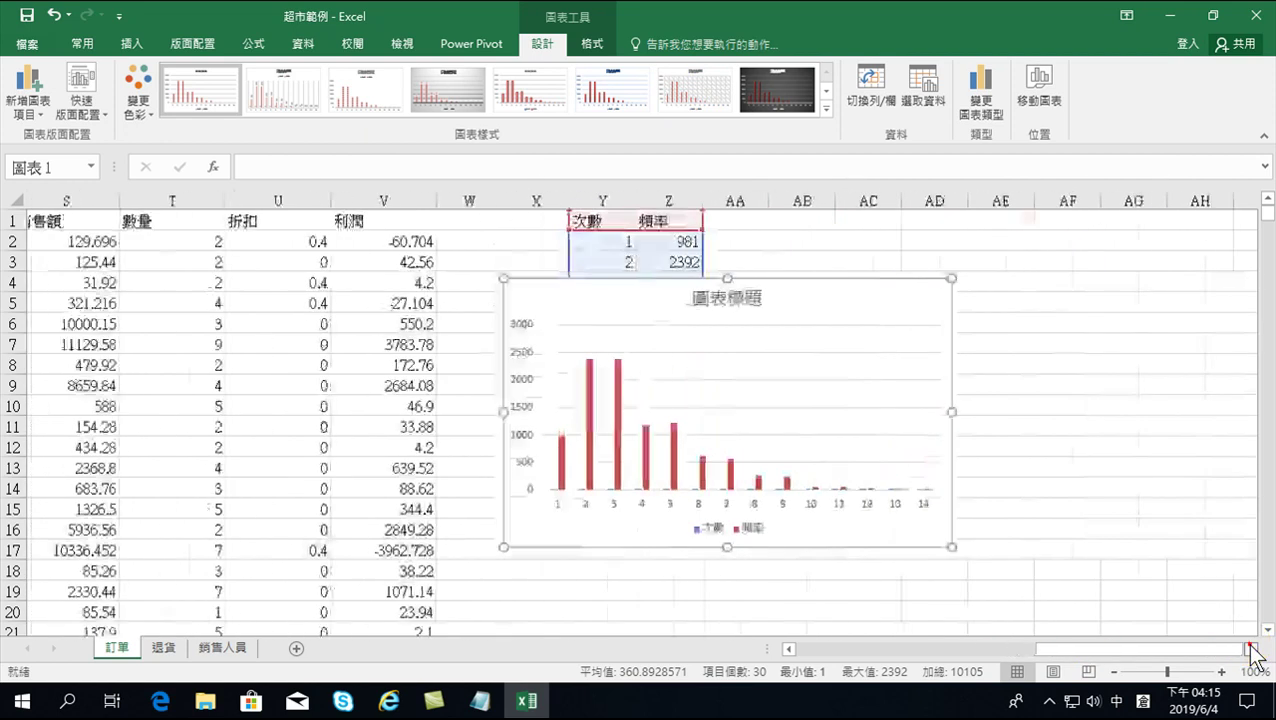
left_click_drag(464, 293, 703, 256)
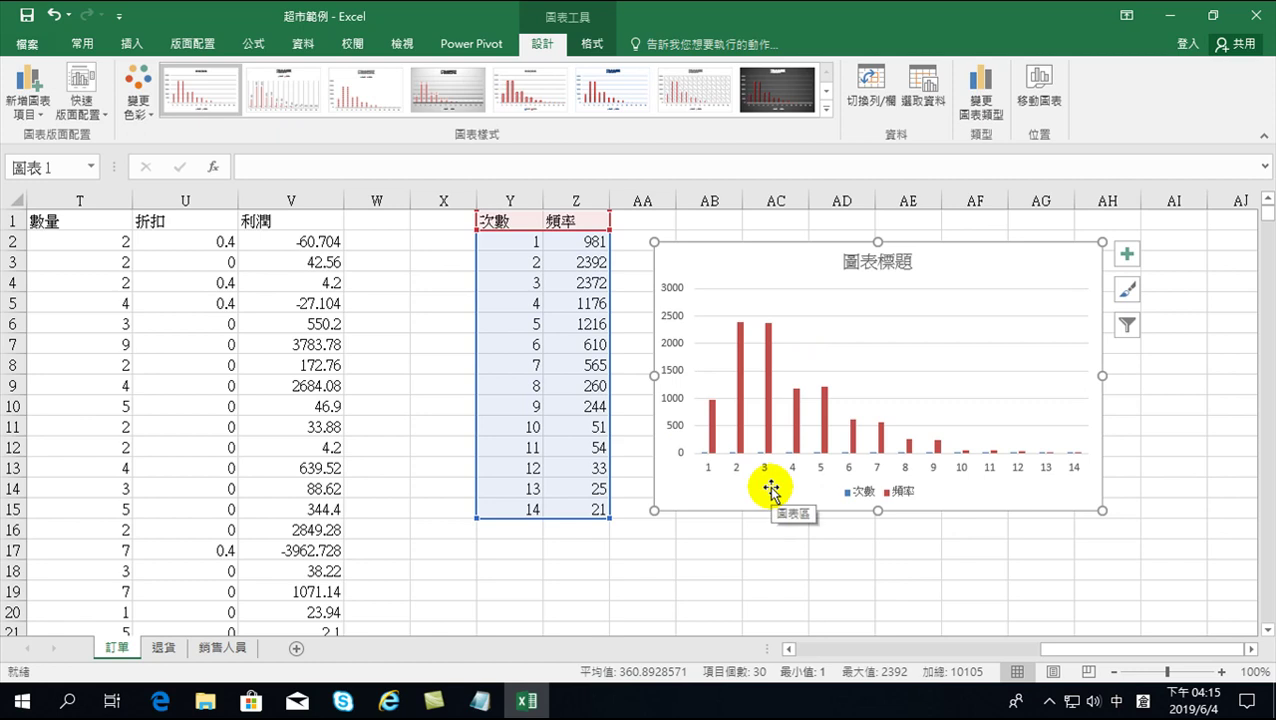
mouse_move(852, 433)
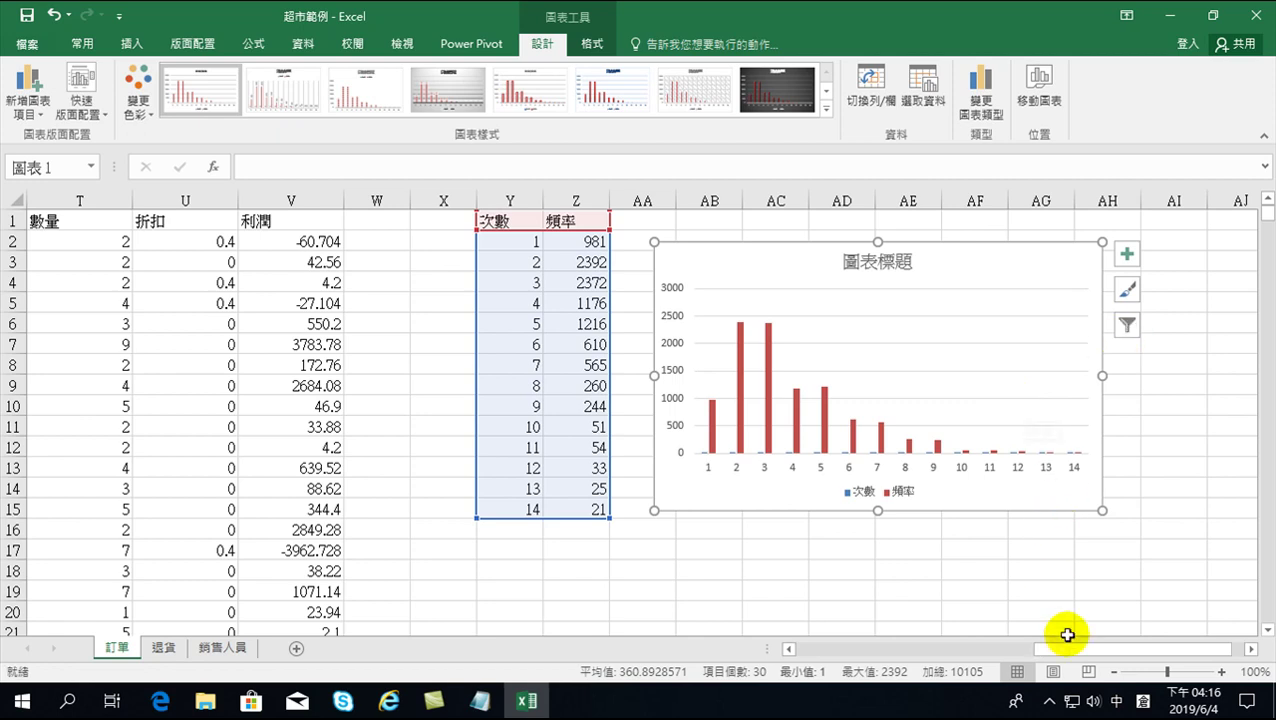
left_click_drag(1073, 650, 990, 652)
Step: Insert a histogram of the 數量 column T, then delete it again
left_click(859, 200)
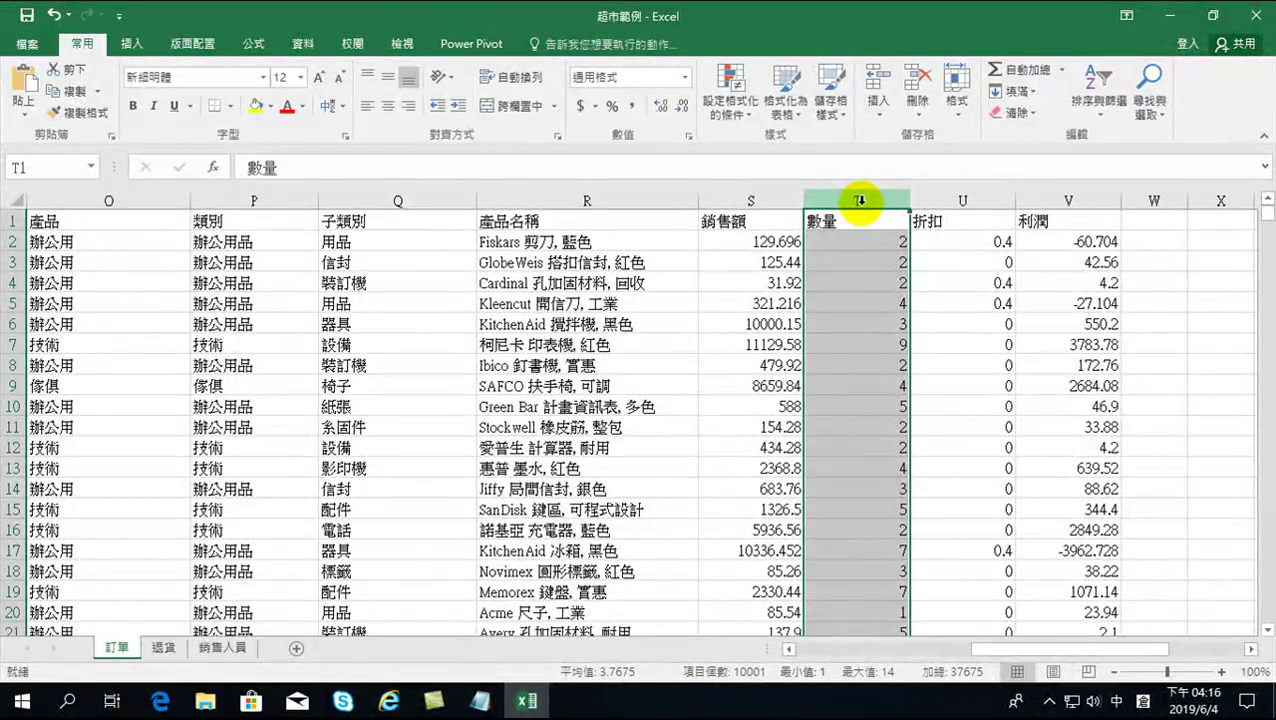
left_click(131, 44)
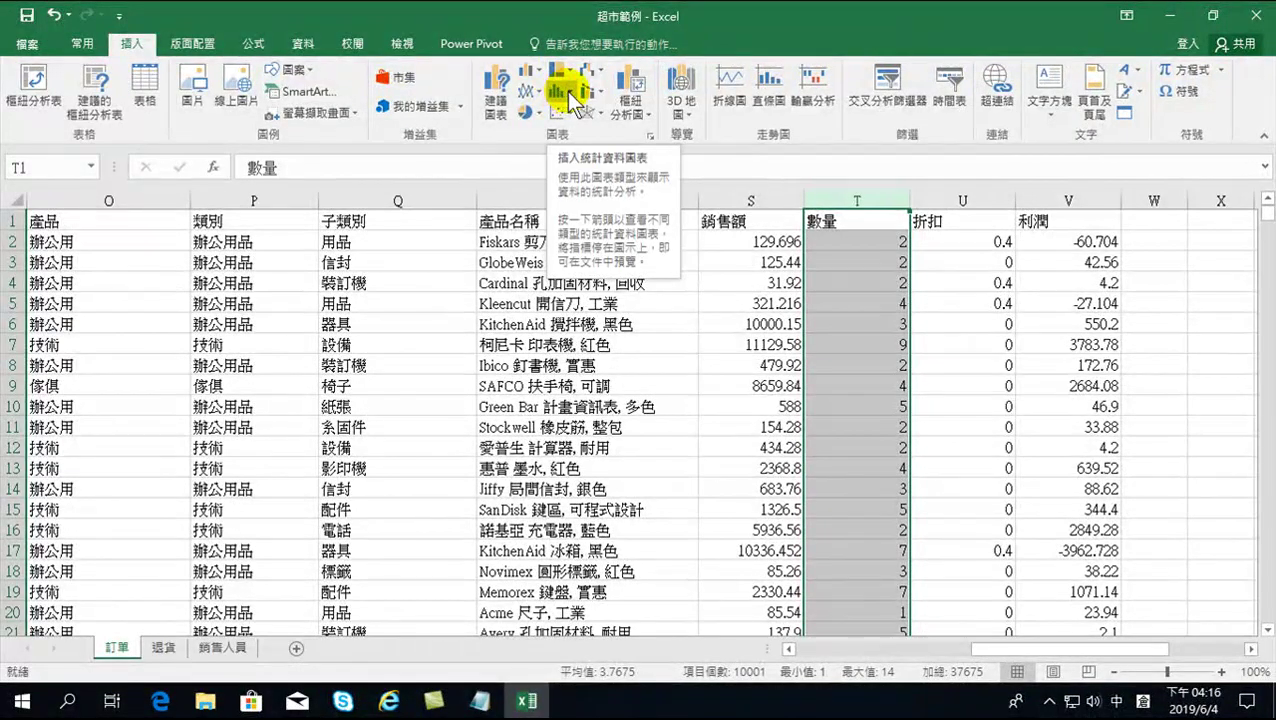
left_click(563, 95)
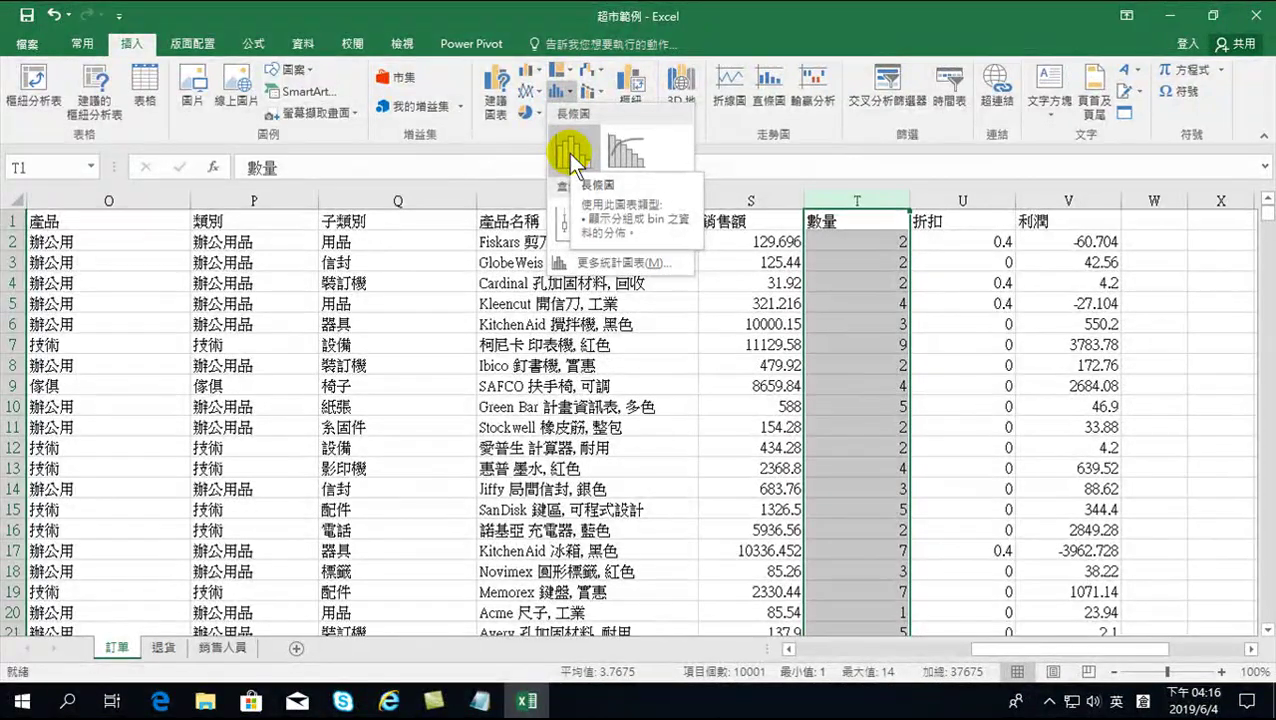
left_click(570, 155)
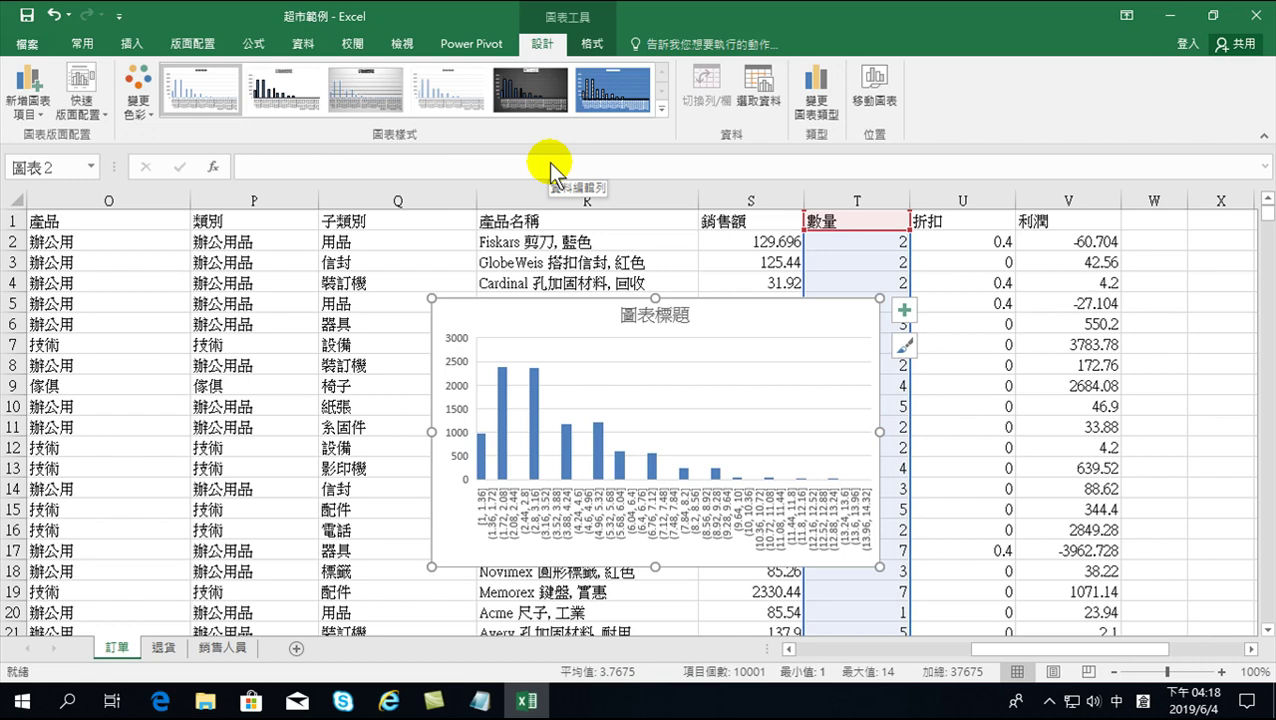
key("Escape")
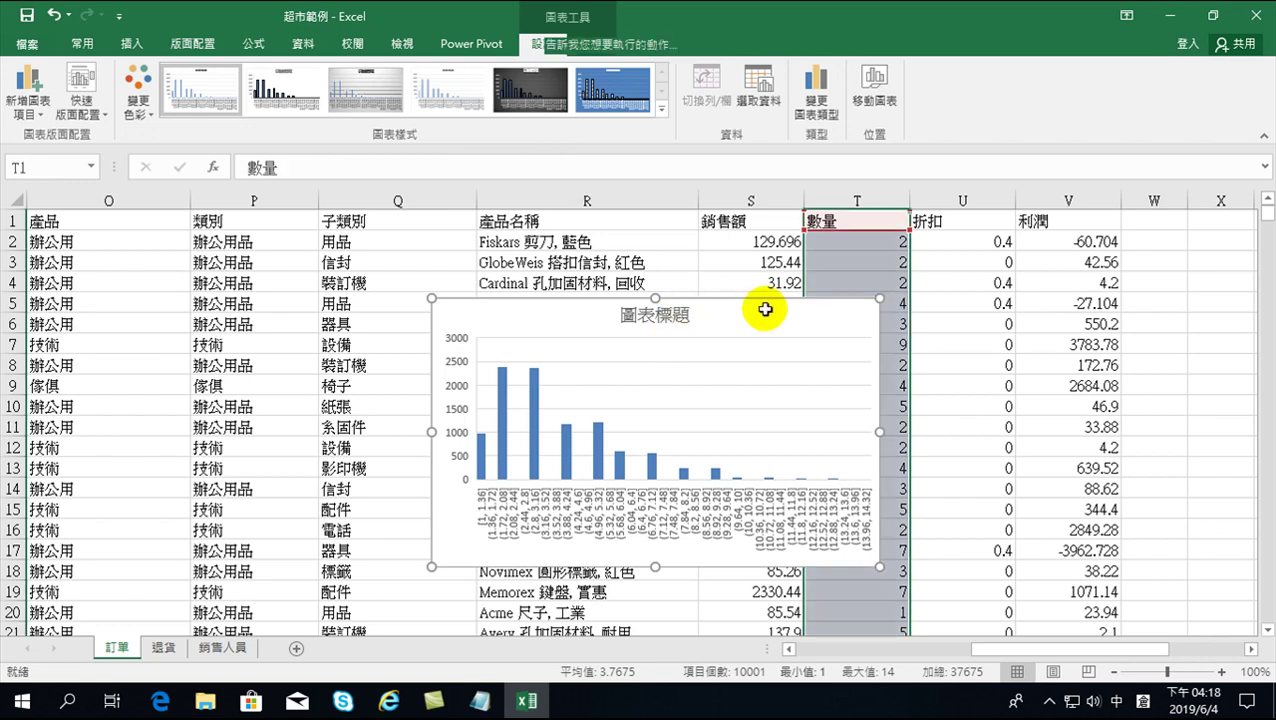
key("Delete")
Step: Insert a new histogram of column T's quantities and drag it right and down
left_click(857, 201)
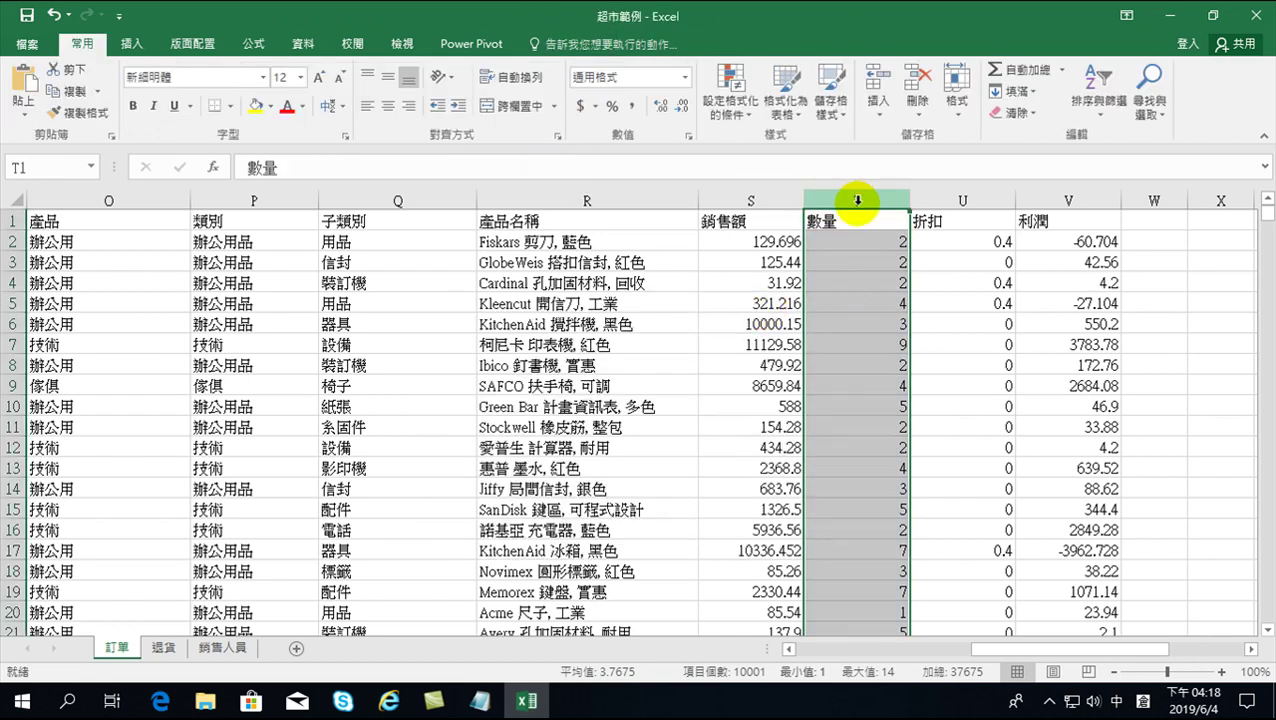
left_click(131, 46)
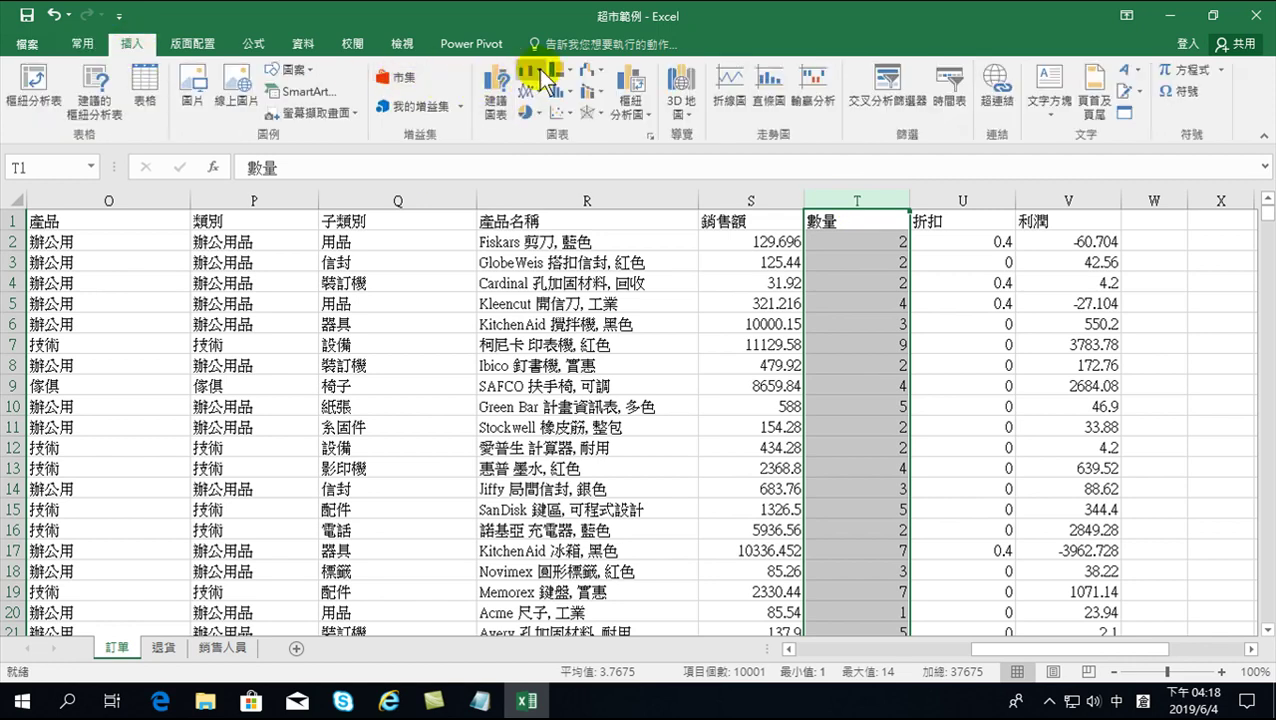
left_click(556, 92)
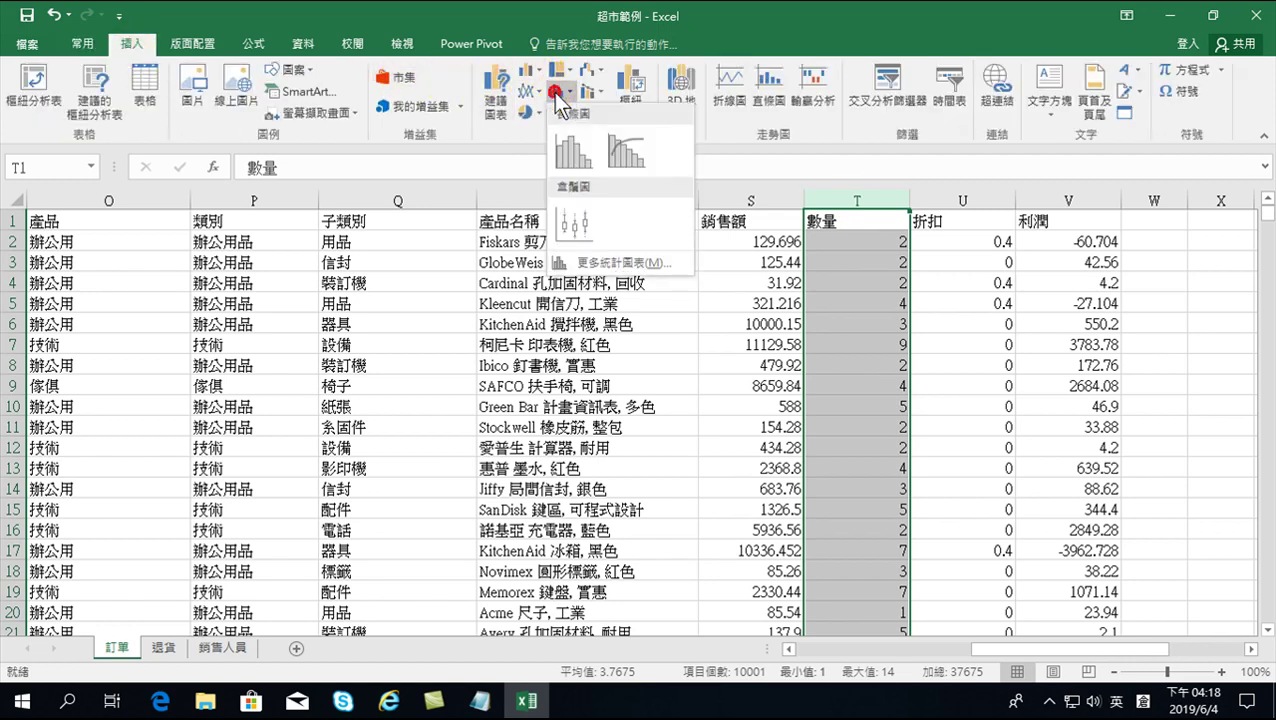
left_click(572, 155)
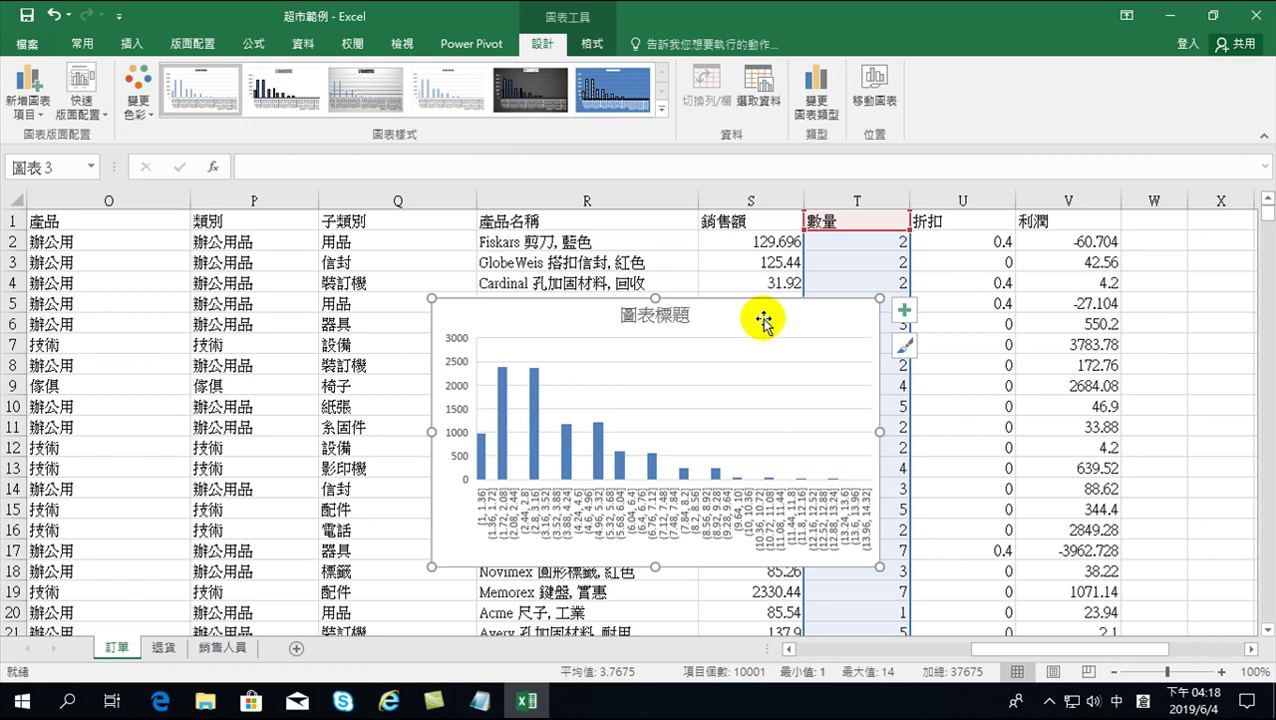
left_click_drag(768, 318, 1048, 381)
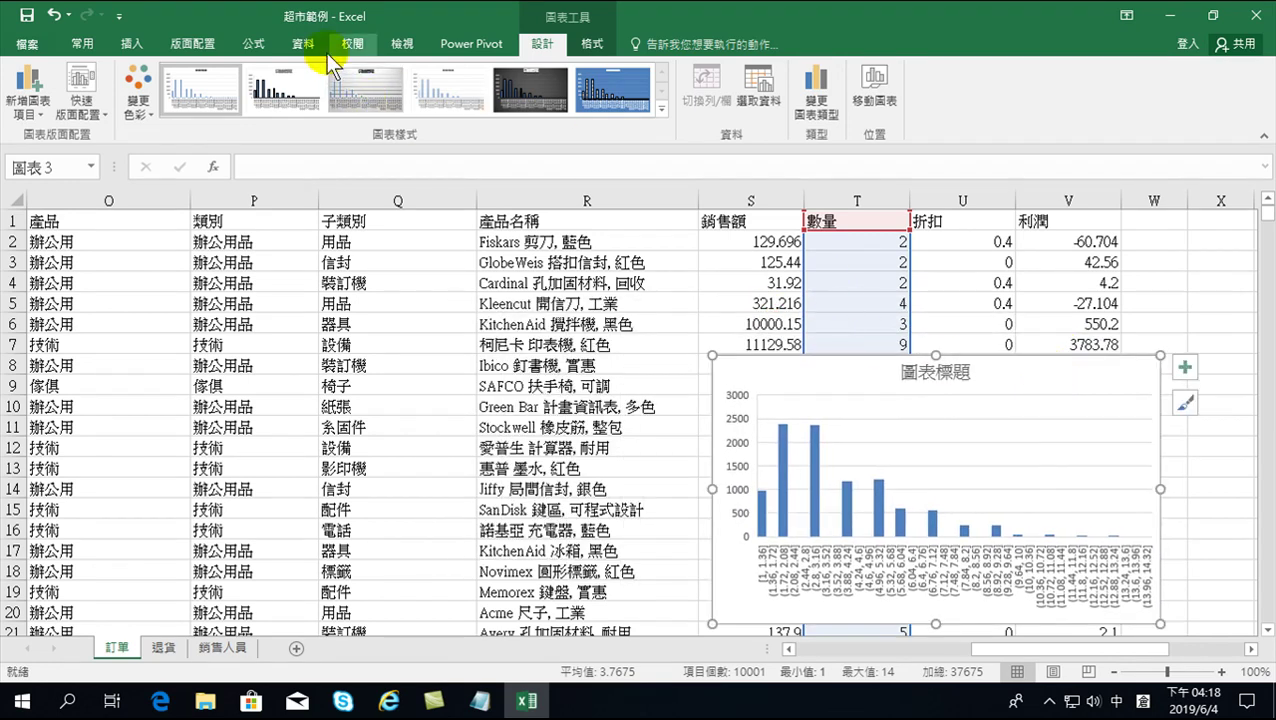
Step: Turn the chart into a Pareto chart of 數量 via Insert > Statistical Chart > Pareto
left_click(131, 44)
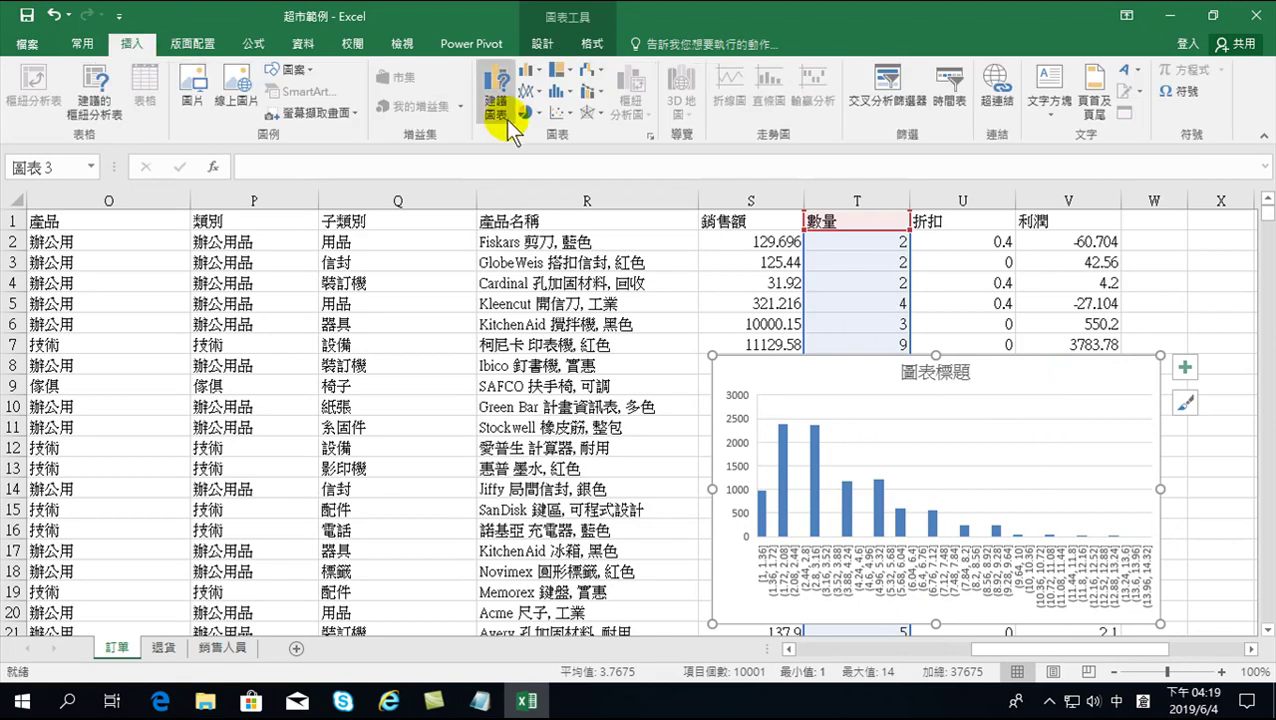
left_click(530, 91)
left_click(628, 155)
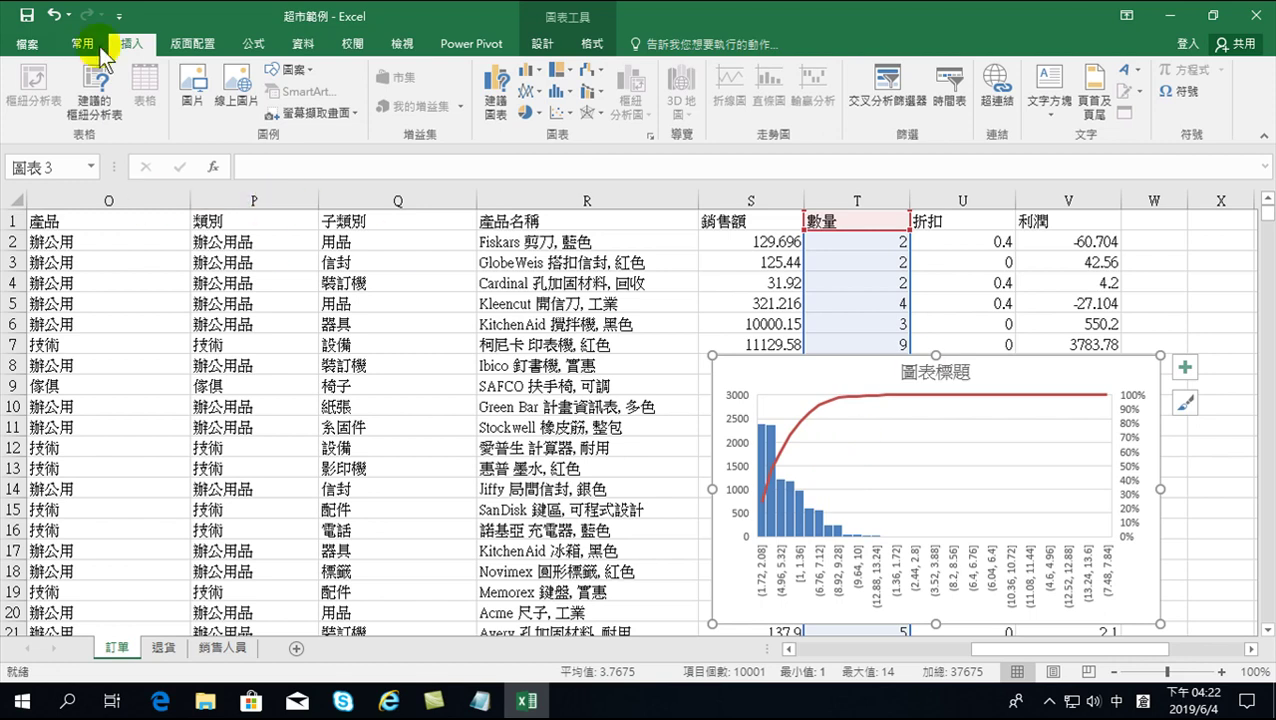
Step: Move the Pareto chart further right, then close the workbook without saving
left_click(540, 324)
left_click_drag(738, 366, 1180, 246)
left_click_drag(1125, 649, 1180, 646)
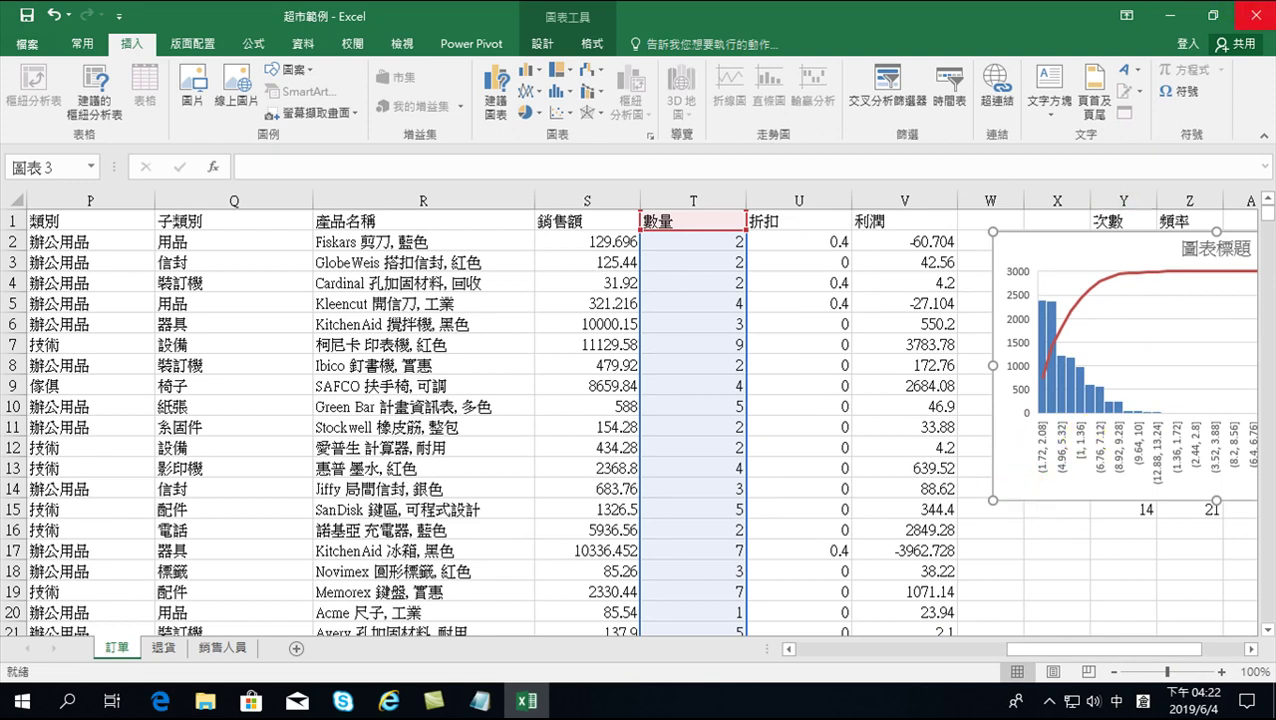
left_click(1254, 16)
left_click(624, 390)
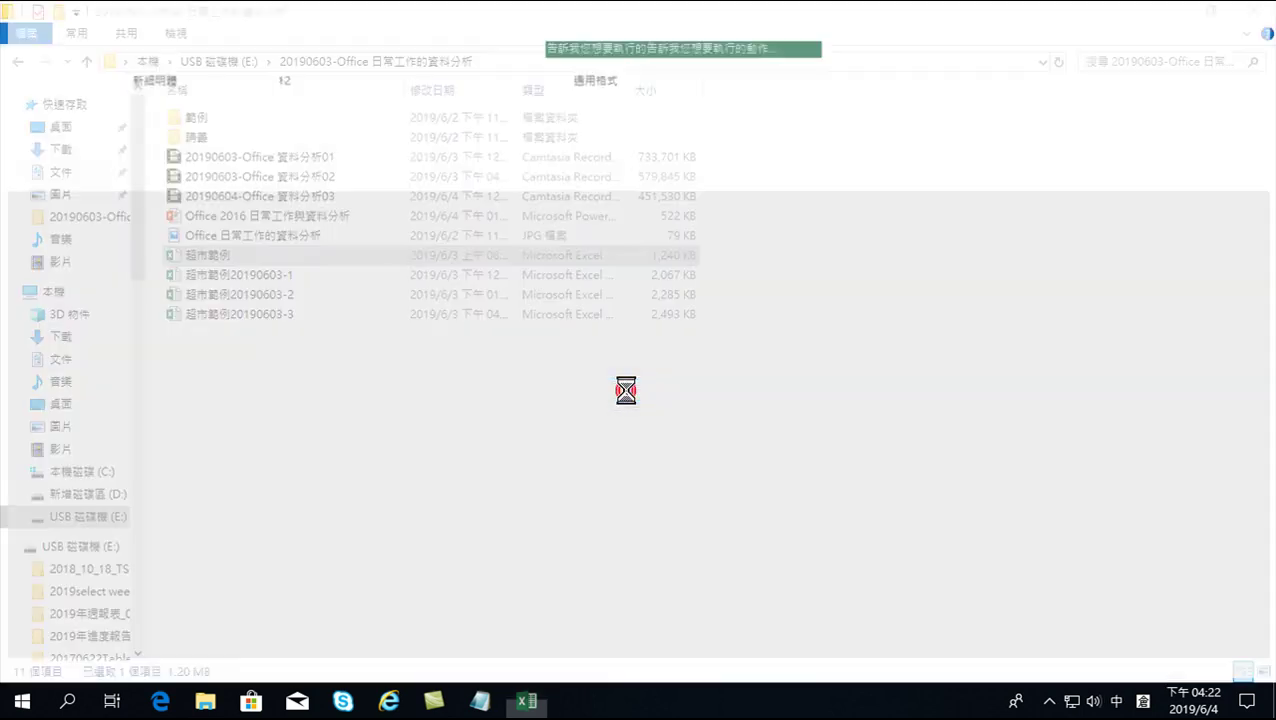